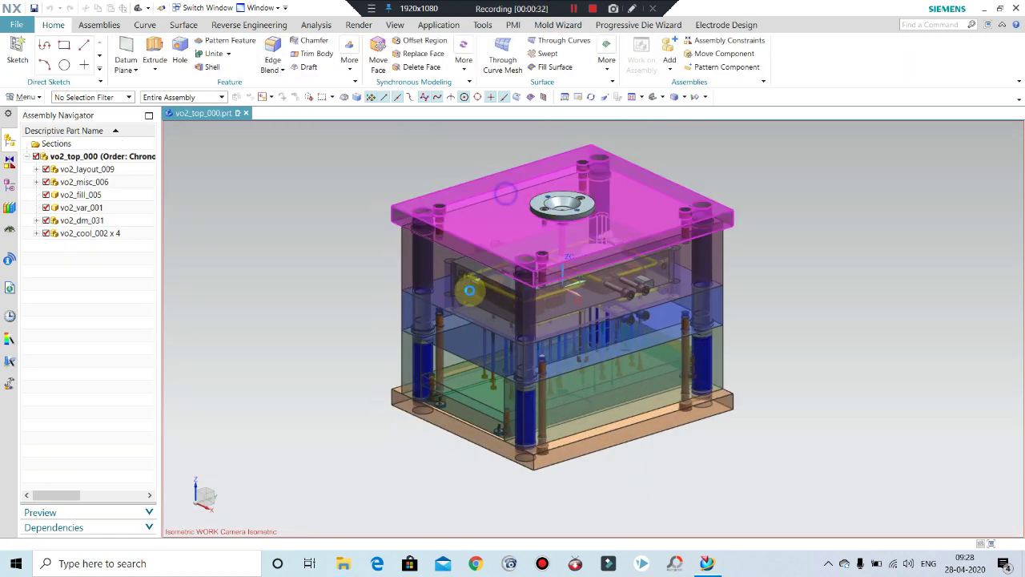
- Hide the top clamp plate and cavity plate with Ctrl+B, exposing the two cavity inserts under Mold Wizard
{"action": "key", "text": "ctrl+b"}
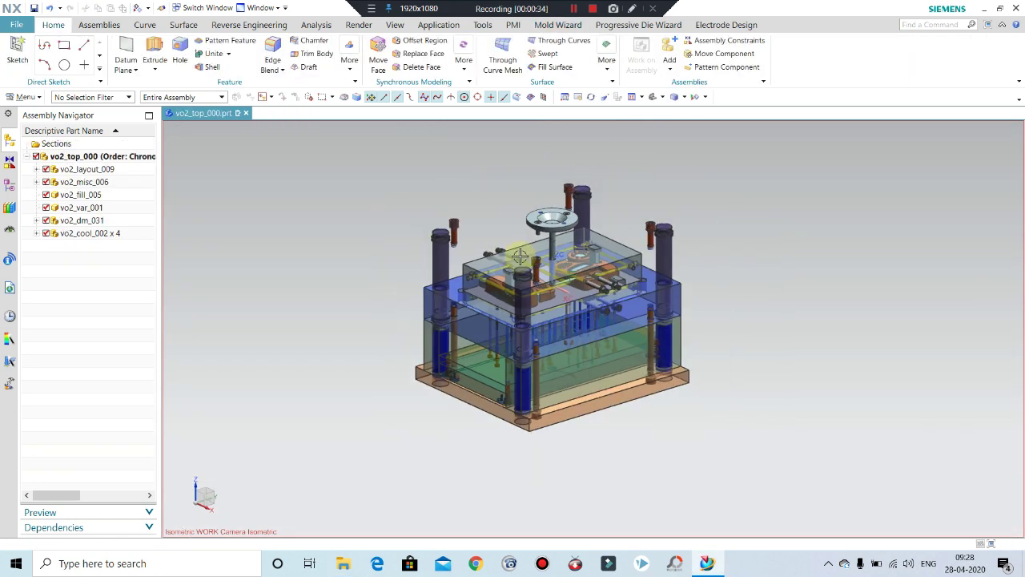
{"action": "scroll", "coordinate": [519, 254], "scroll_direction": "up", "scroll_amount": 2}
{"action": "scroll", "coordinate": [520, 255], "scroll_direction": "up", "scroll_amount": 3}
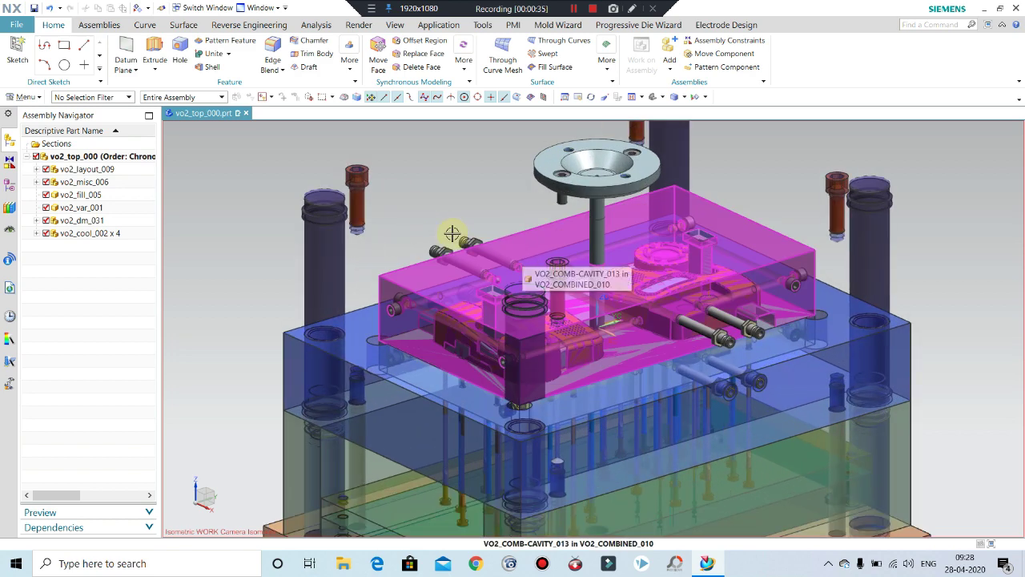
{"action": "scroll", "coordinate": [488, 241], "scroll_direction": "down", "scroll_amount": 3}
{"action": "left_click", "coordinate": [488, 240]}
{"action": "key", "text": "ctrl+b"}
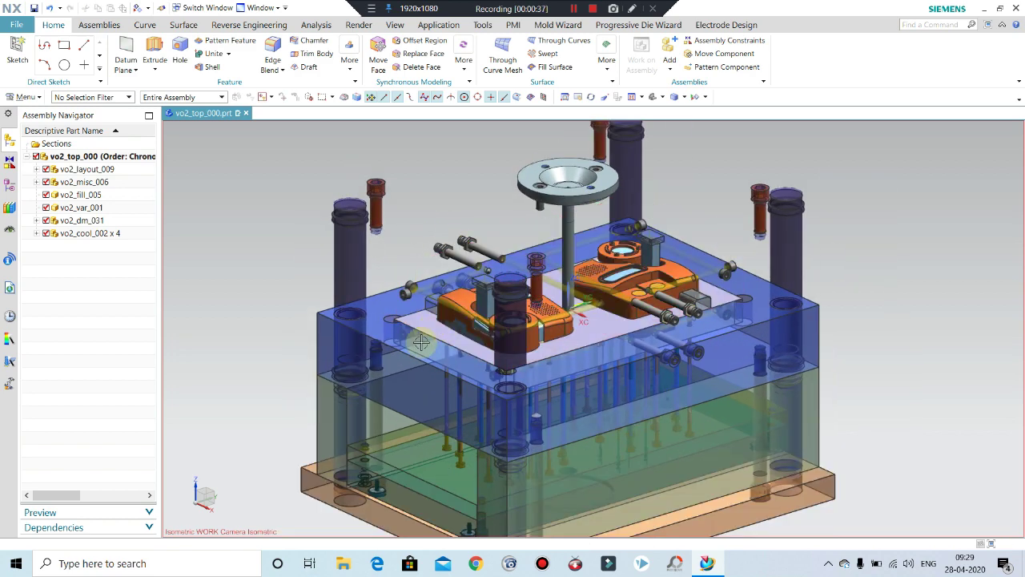
{"action": "middle_click_drag", "start_coordinate": [422, 342], "coordinate": [456, 223]}
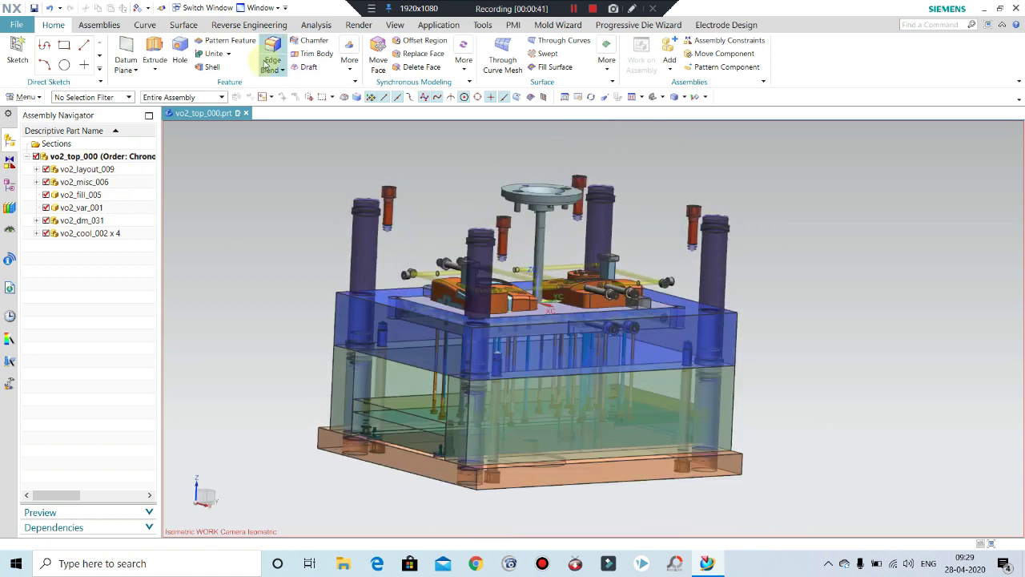
{"action": "left_click", "coordinate": [559, 25]}
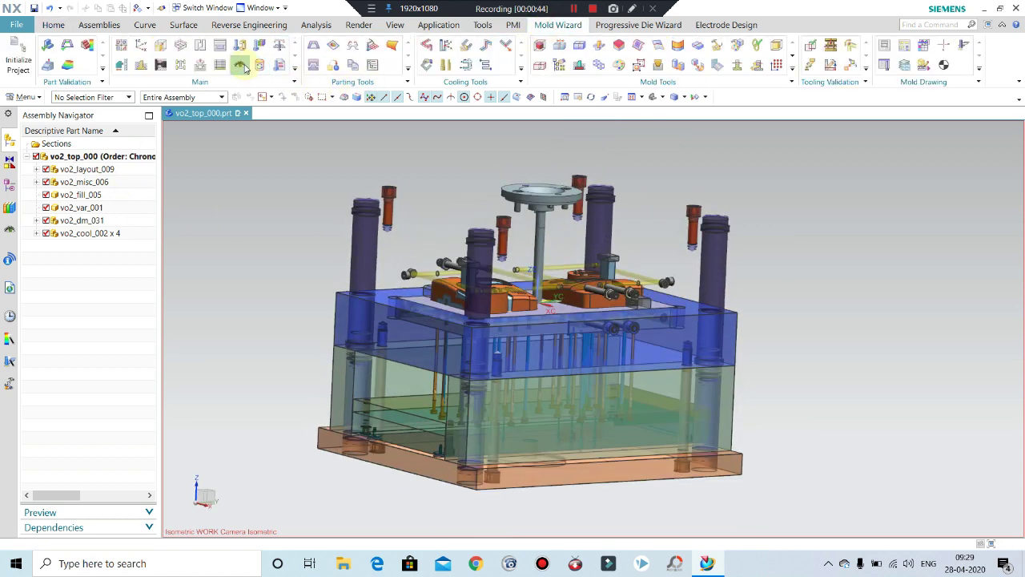
- Hide the mold plate groups in the View Manager Navigator
{"action": "left_click", "coordinate": [243, 67]}
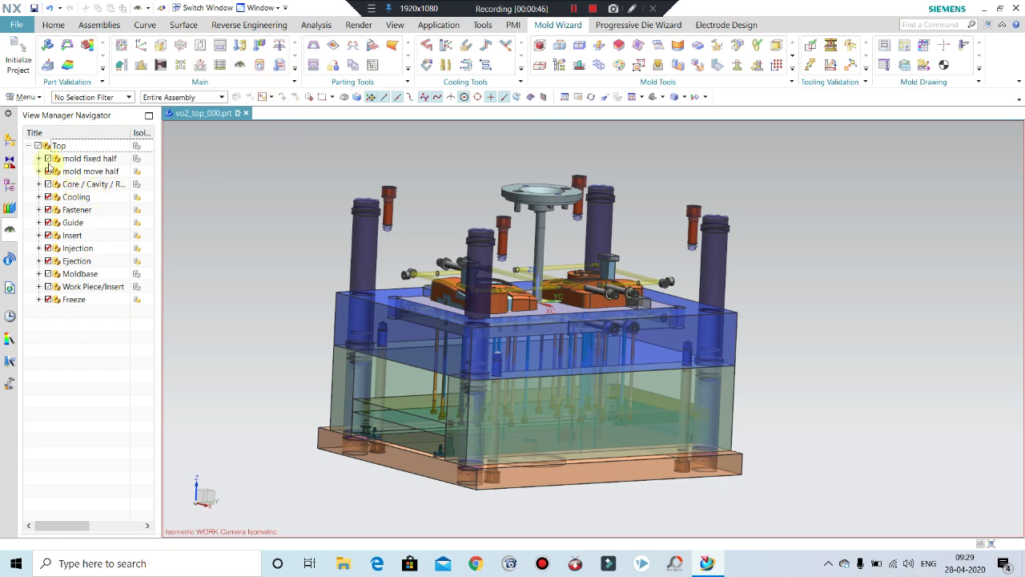
{"action": "left_click", "coordinate": [47, 170]}
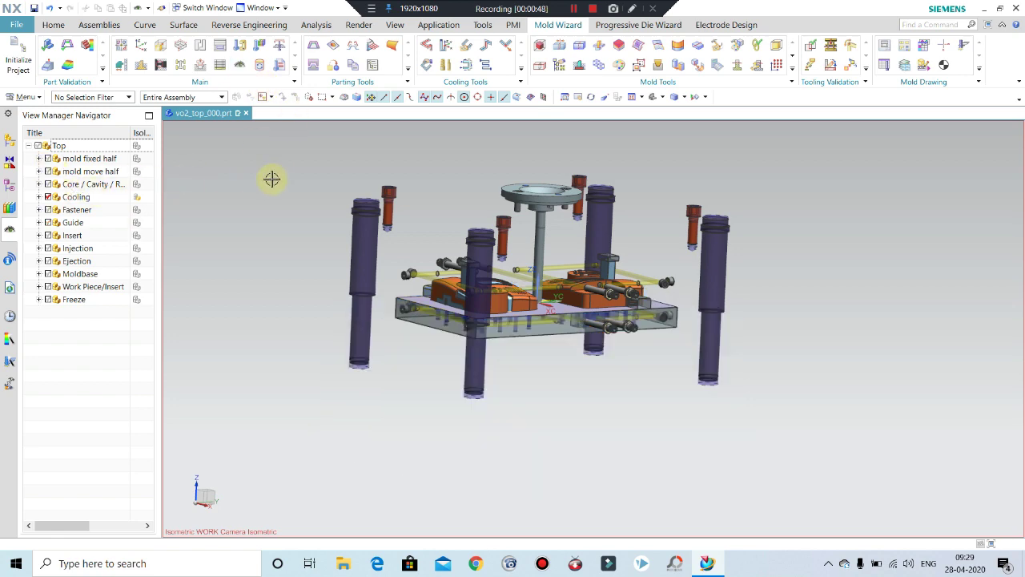
{"action": "middle_click_drag", "start_coordinate": [272, 179], "coordinate": [368, 299]}
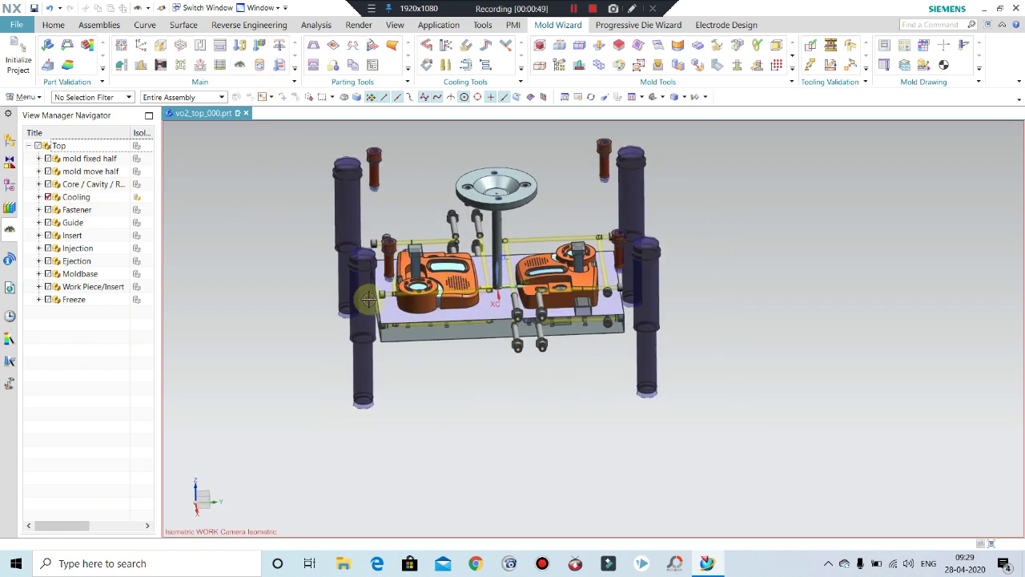
{"action": "middle_click_drag", "start_coordinate": [369, 299], "coordinate": [817, 135]}
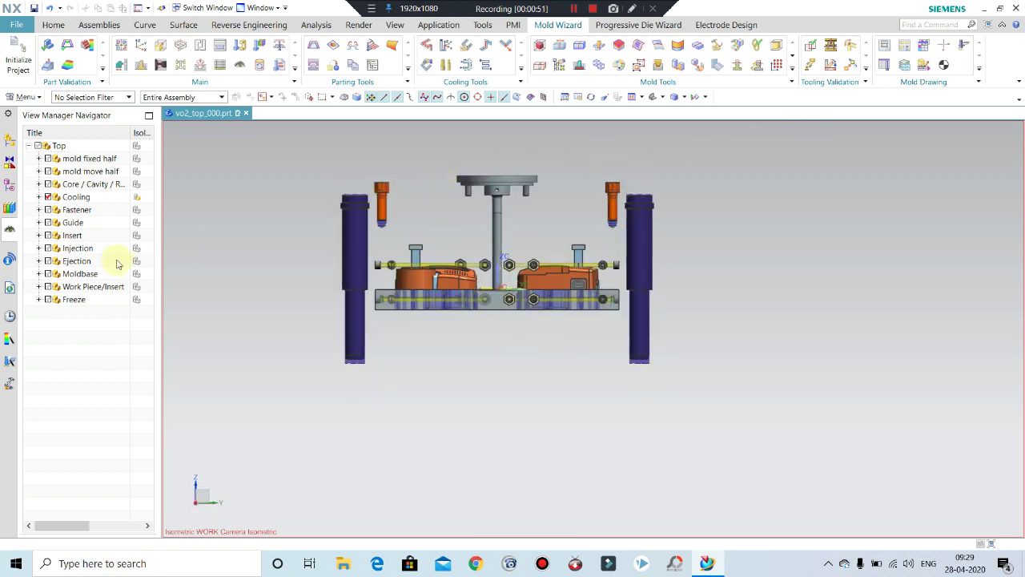
- Hide the Cooling channels, inspect the remaining parts, and start Immediate Hide
{"action": "left_click", "coordinate": [49, 196]}
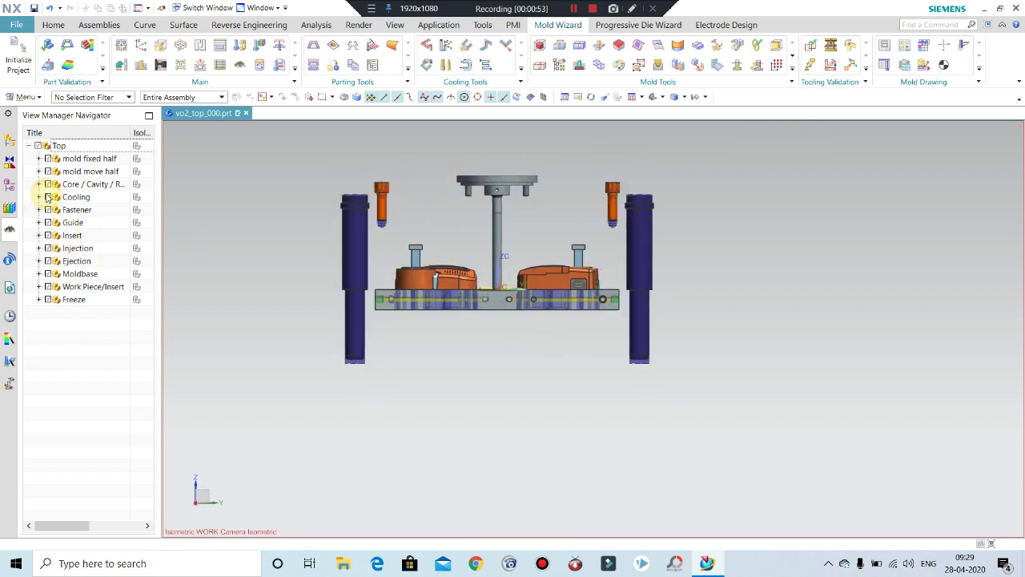
{"action": "mouse_move", "coordinate": [255, 205]}
{"action": "middle_mouse_down"}
{"action": "mouse_move", "coordinate": [286, 240]}
{"action": "mouse_move", "coordinate": [632, 345]}
{"action": "middle_mouse_up"}
{"action": "scroll", "coordinate": [568, 261], "scroll_direction": "up", "scroll_amount": 3}
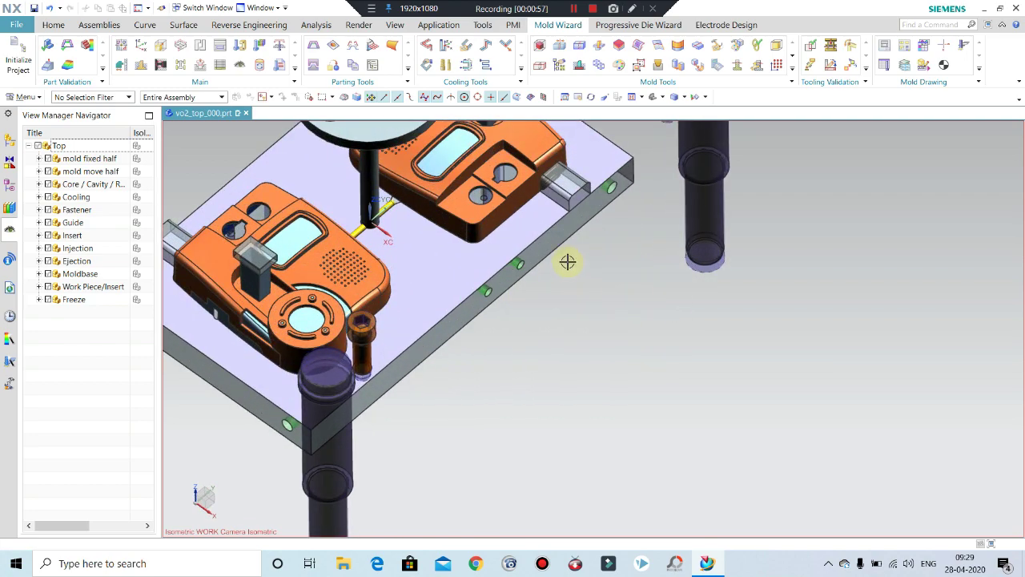
{"action": "scroll", "coordinate": [549, 230], "scroll_direction": "up", "scroll_amount": 2}
{"action": "mouse_move", "coordinate": [548, 231]}
{"action": "middle_mouse_down"}
{"action": "mouse_move", "coordinate": [529, 171]}
{"action": "mouse_move", "coordinate": [535, 200]}
{"action": "mouse_move", "coordinate": [524, 221]}
{"action": "mouse_move", "coordinate": [509, 148]}
{"action": "mouse_move", "coordinate": [523, 209]}
{"action": "mouse_move", "coordinate": [574, 274]}
{"action": "mouse_move", "coordinate": [608, 233]}
{"action": "mouse_move", "coordinate": [678, 197]}
{"action": "mouse_move", "coordinate": [648, 136]}
{"action": "middle_mouse_up"}
{"action": "scroll", "coordinate": [574, 273], "scroll_direction": "down", "scroll_amount": 5}
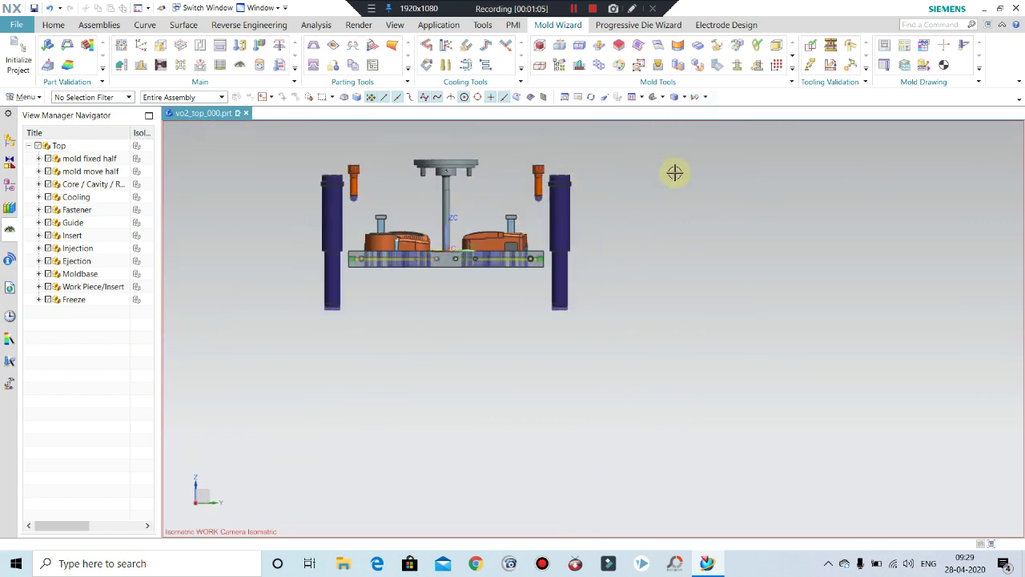
{"action": "key", "text": "ctrl+shift+i"}
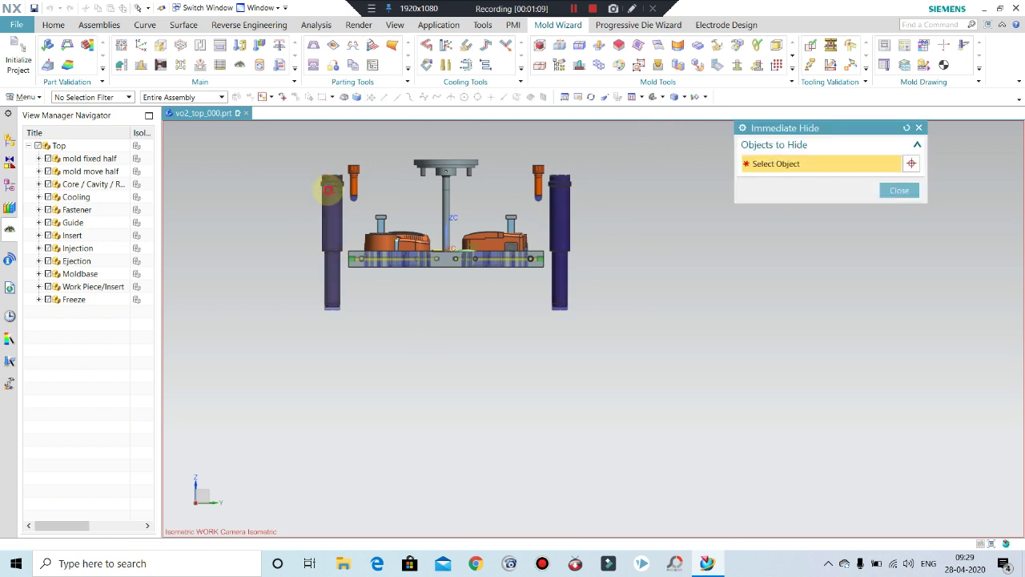
- Hide both guide pillars, the top bolts, clamp plate, sprue and red bolt, then close Immediate Hide
{"action": "left_click", "coordinate": [328, 184]}
{"action": "left_click", "coordinate": [355, 172]}
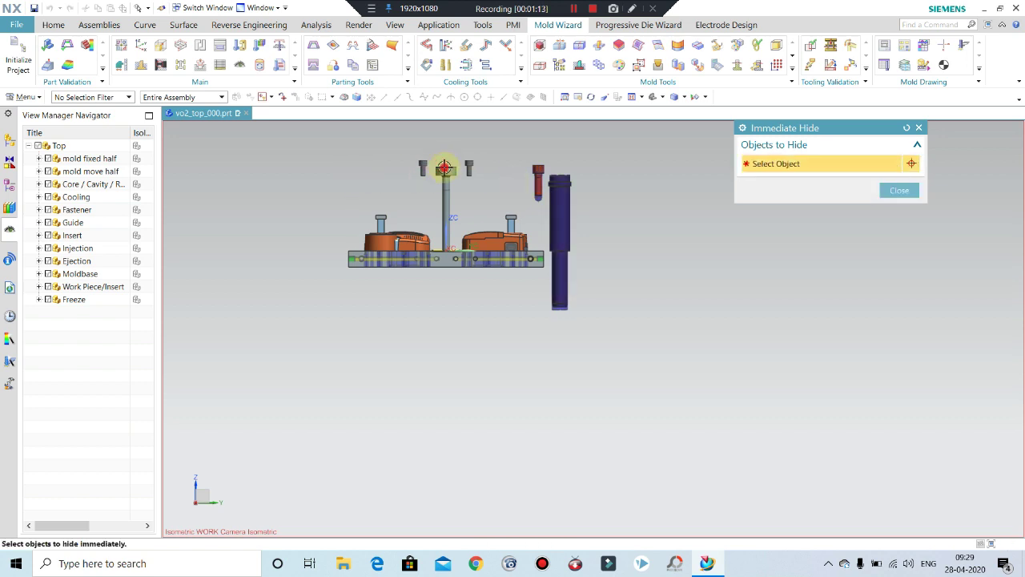
{"action": "left_click", "coordinate": [467, 167]}
{"action": "left_click", "coordinate": [469, 167]}
{"action": "left_click", "coordinate": [421, 166]}
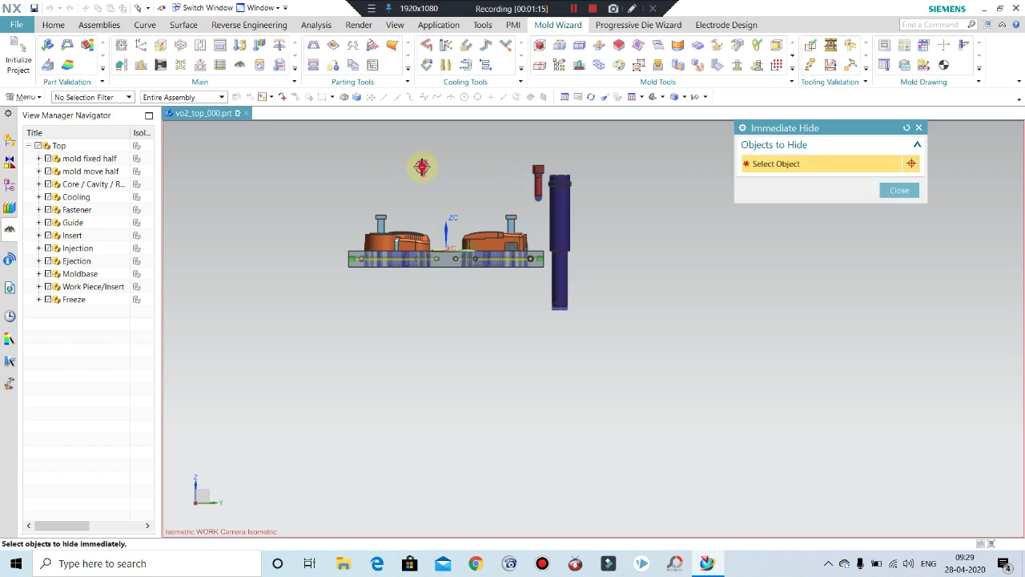
{"action": "left_click", "coordinate": [551, 199]}
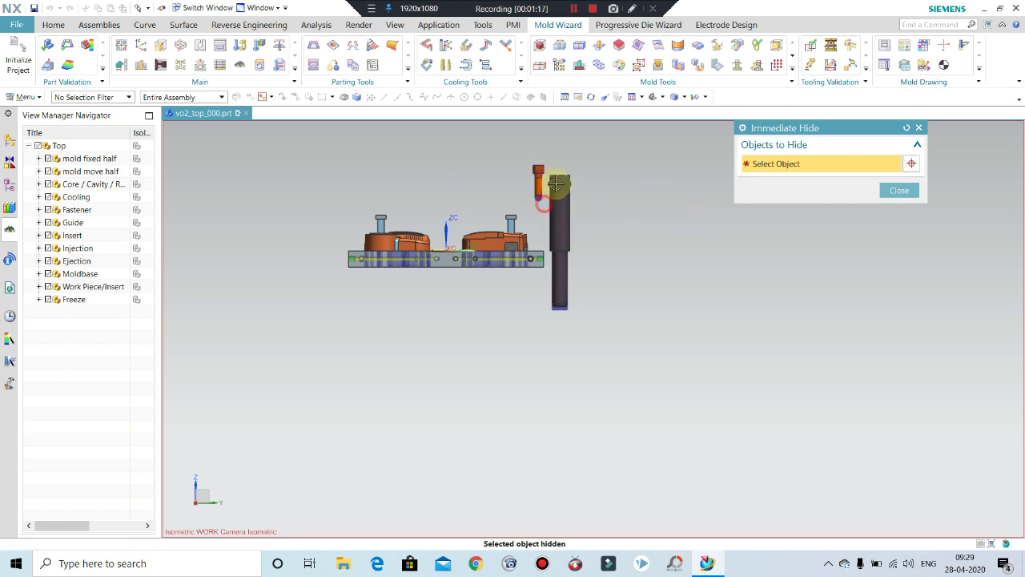
{"action": "left_click", "coordinate": [557, 191]}
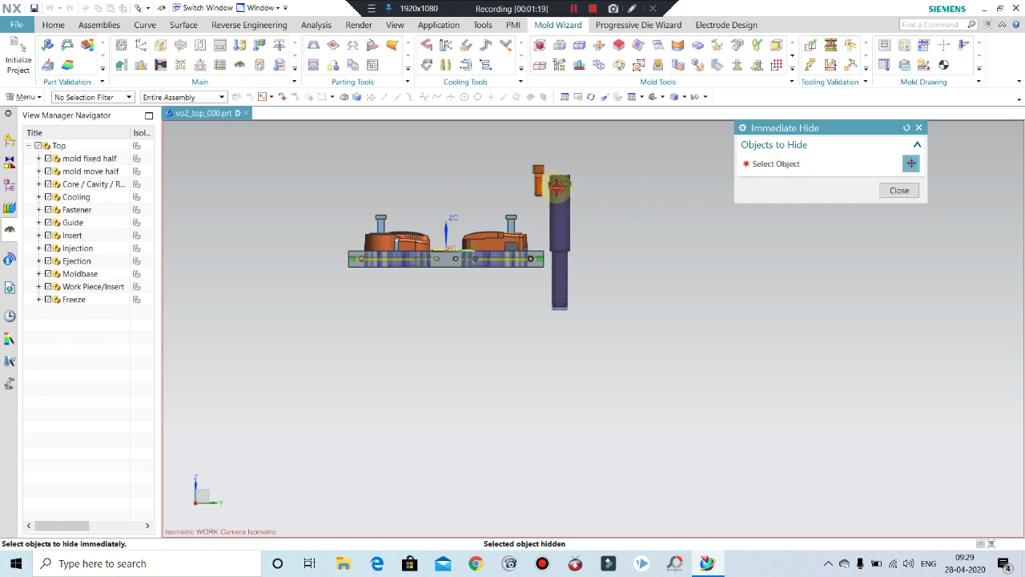
{"action": "left_click", "coordinate": [536, 169]}
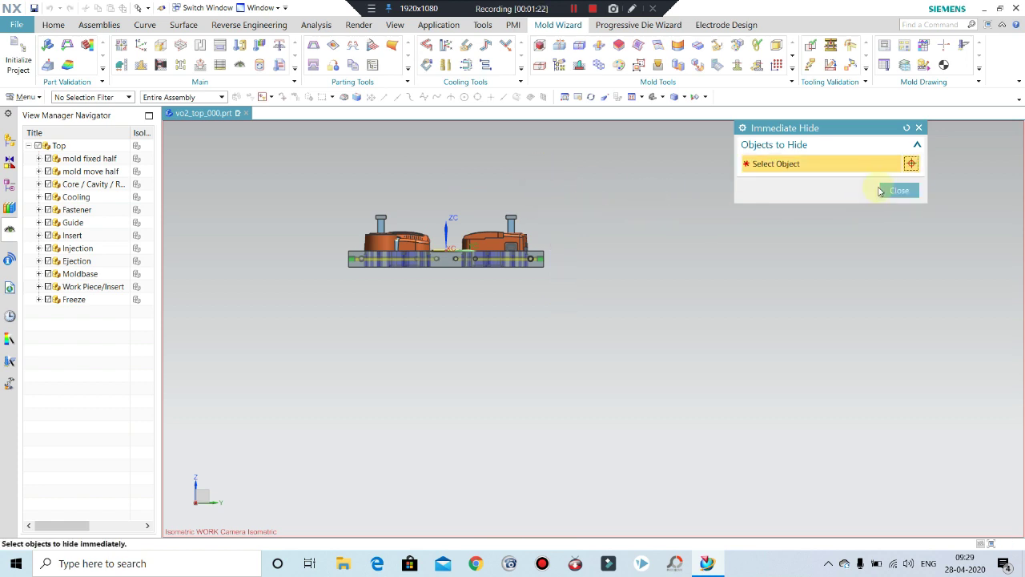
{"action": "left_click", "coordinate": [897, 190]}
{"action": "middle_click_drag", "start_coordinate": [623, 226], "coordinate": [662, 251]}
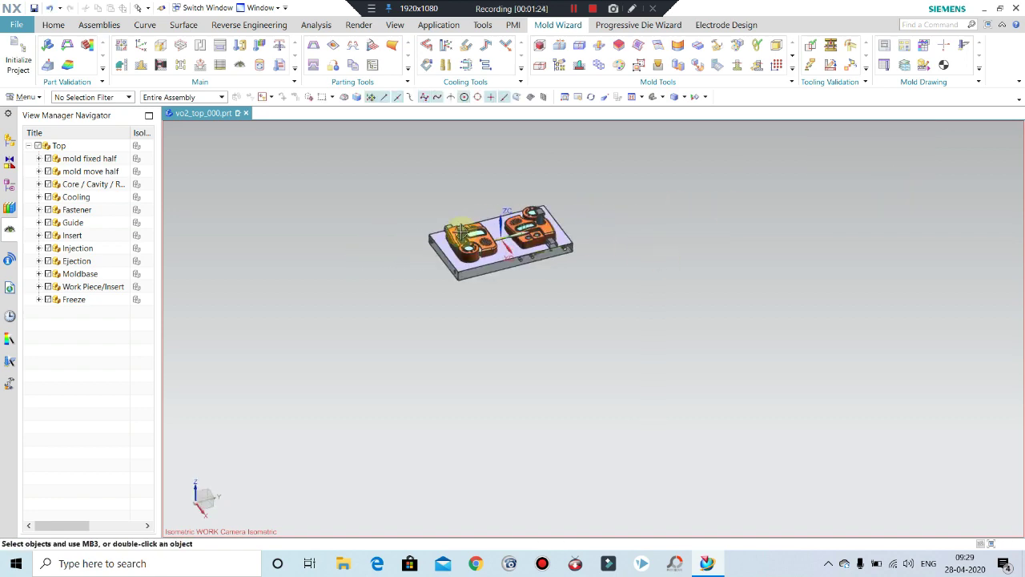
- Snap to the F8 front view and set the Selection Filter to Solid Body
{"action": "scroll", "coordinate": [498, 209], "scroll_direction": "up", "scroll_amount": 5}
{"action": "mouse_move", "coordinate": [498, 210]}
{"action": "middle_mouse_down"}
{"action": "mouse_move", "coordinate": [491, 155]}
{"action": "mouse_move", "coordinate": [437, 200]}
{"action": "middle_mouse_up"}
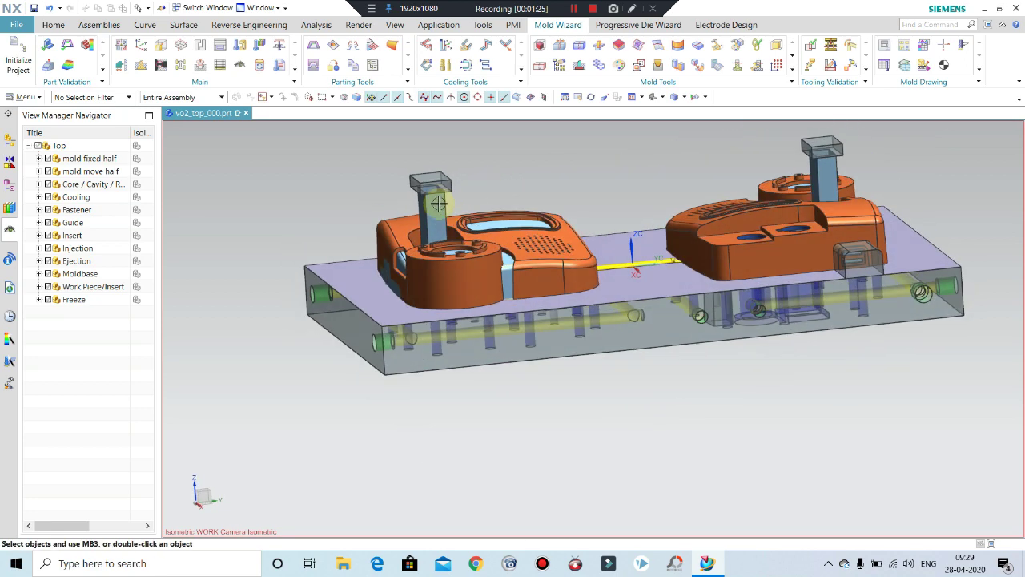
{"action": "scroll", "coordinate": [590, 211], "scroll_direction": "down", "scroll_amount": 3}
{"action": "mouse_move", "coordinate": [590, 211]}
{"action": "middle_mouse_down"}
{"action": "mouse_move", "coordinate": [599, 210]}
{"action": "mouse_move", "coordinate": [574, 149]}
{"action": "mouse_move", "coordinate": [410, 158]}
{"action": "mouse_move", "coordinate": [451, 172]}
{"action": "middle_mouse_up"}
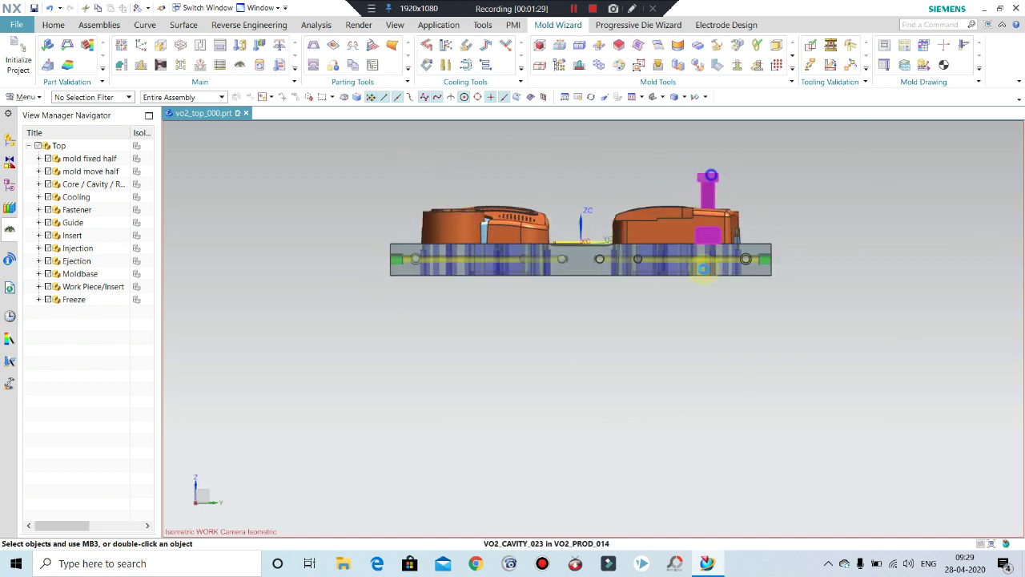
{"action": "middle_click_drag", "start_coordinate": [694, 285], "coordinate": [716, 179]}
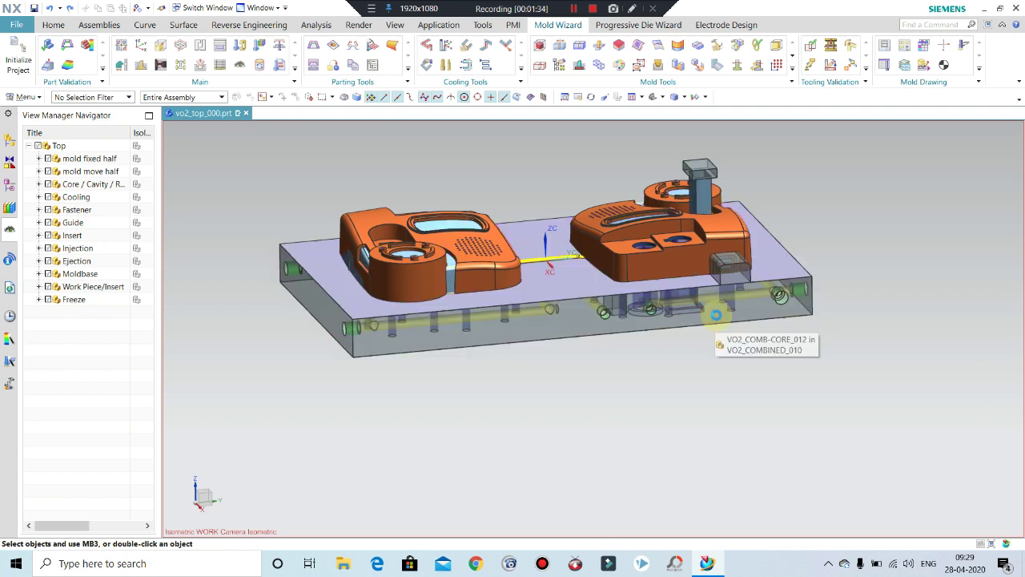
{"action": "middle_click_drag", "start_coordinate": [678, 341], "coordinate": [659, 176]}
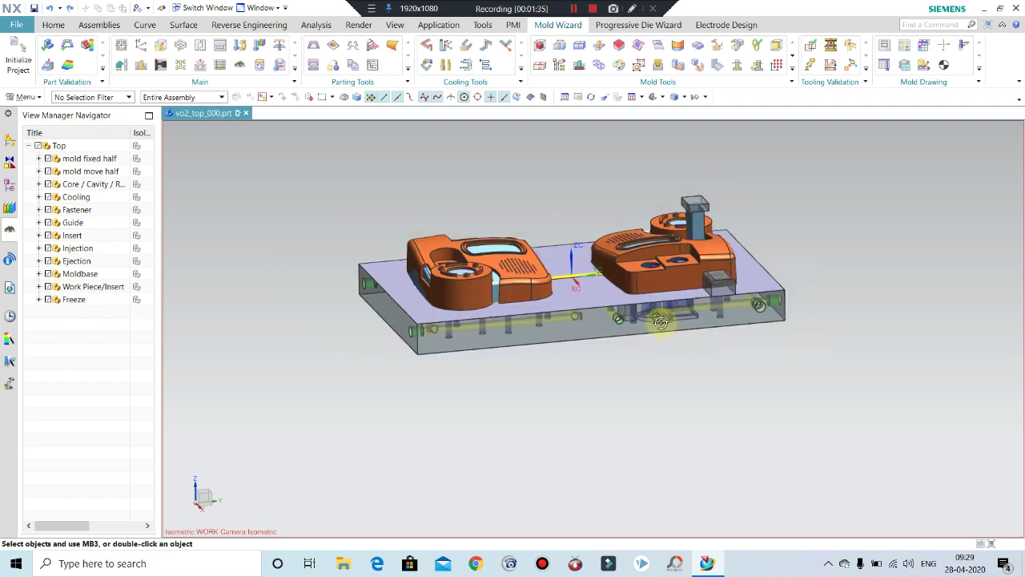
{"action": "key", "text": "F8"}
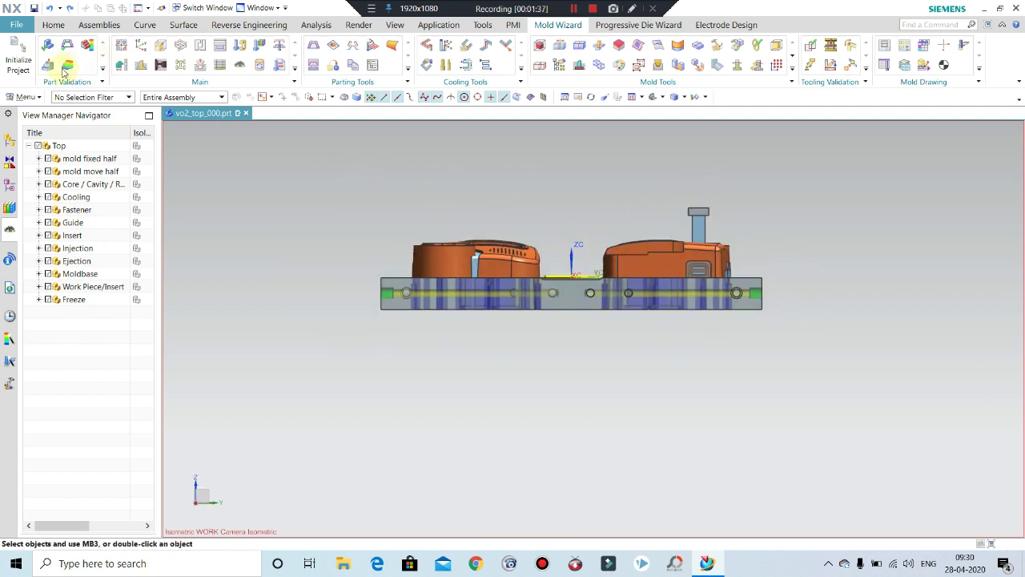
{"action": "left_click", "coordinate": [84, 97]}
{"action": "left_click", "coordinate": [69, 279]}
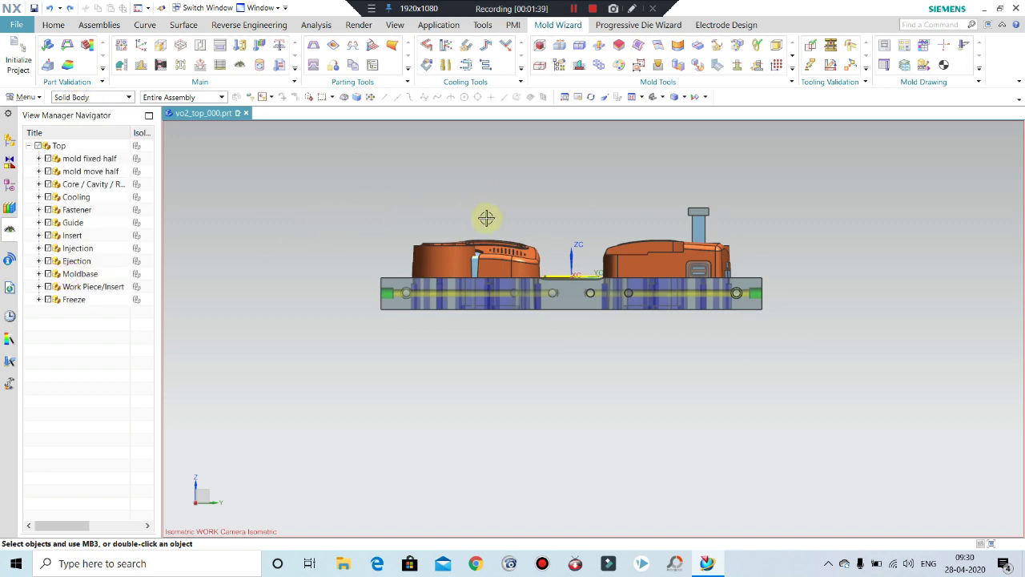
- Hide the small blocks on the left and right inserts
{"action": "mouse_move", "coordinate": [554, 232]}
{"action": "middle_mouse_down"}
{"action": "mouse_move", "coordinate": [600, 279]}
{"action": "mouse_move", "coordinate": [509, 264]}
{"action": "middle_mouse_up"}
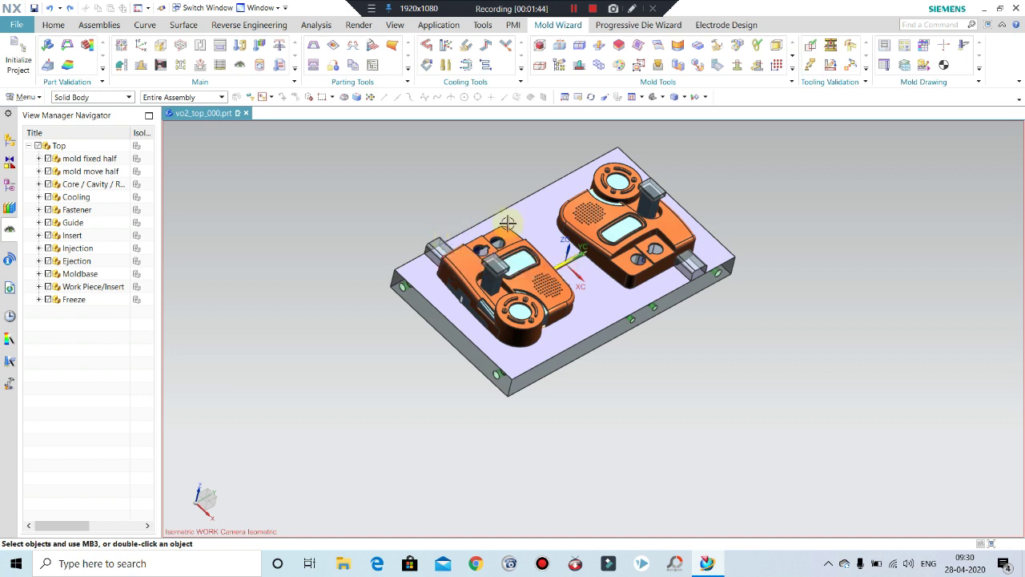
{"action": "left_click", "coordinate": [494, 271]}
{"action": "key", "text": "ctrl+b"}
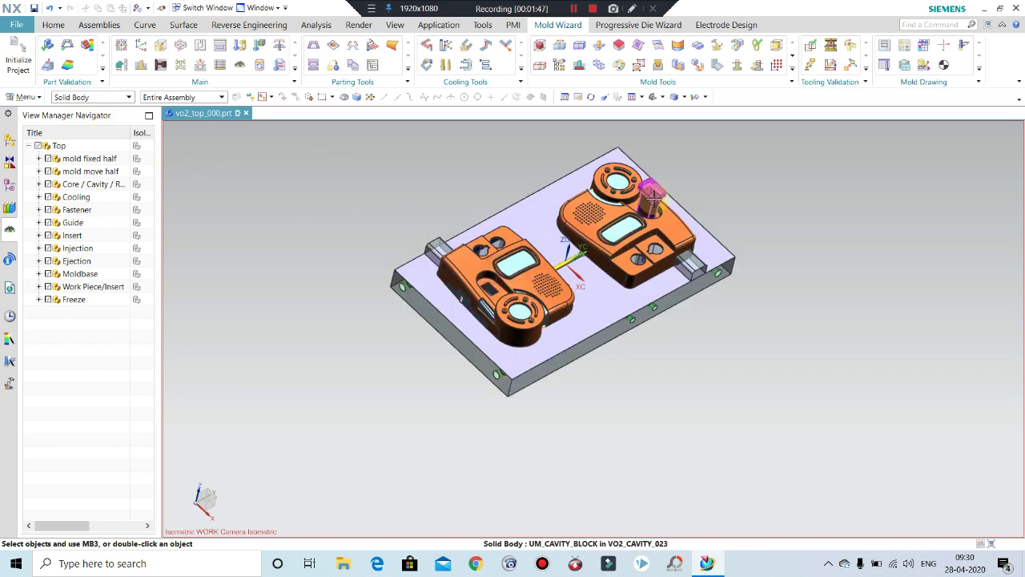
{"action": "left_click", "coordinate": [650, 196]}
{"action": "key", "text": "ctrl+b"}
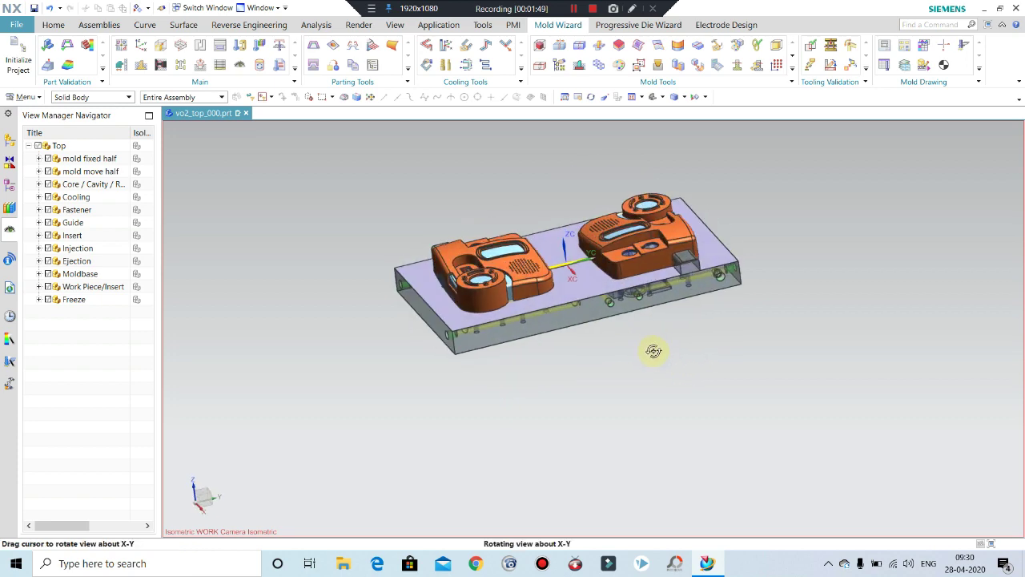
- Select both the left and right mold half bodies
{"action": "middle_click_drag", "start_coordinate": [673, 365], "coordinate": [652, 350]}
{"action": "middle_click_drag", "start_coordinate": [661, 286], "coordinate": [698, 322]}
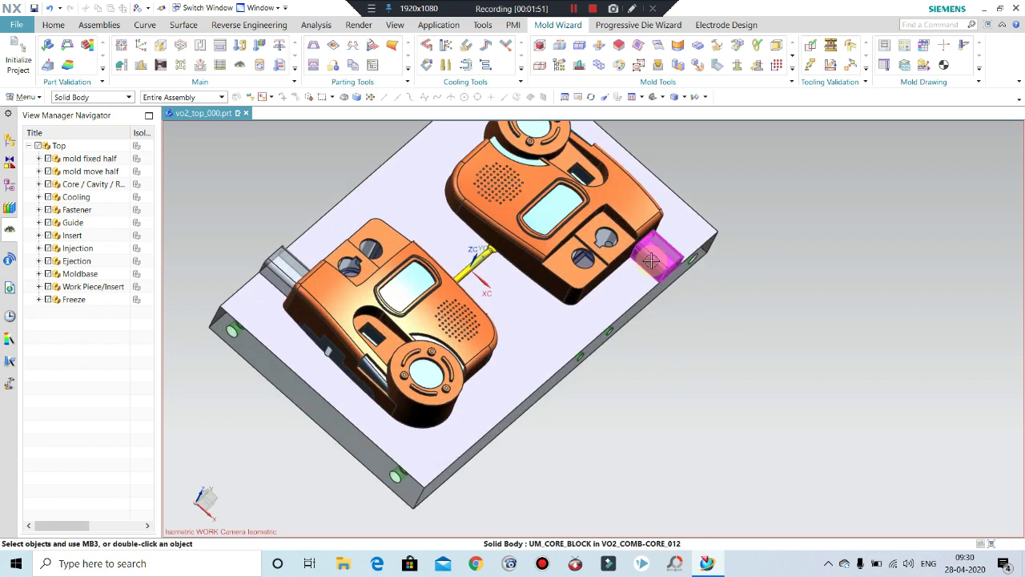
{"action": "mouse_move", "coordinate": [705, 265]}
{"action": "middle_mouse_down"}
{"action": "mouse_move", "coordinate": [555, 257]}
{"action": "mouse_move", "coordinate": [591, 302]}
{"action": "middle_mouse_up"}
{"action": "scroll", "coordinate": [314, 228], "scroll_direction": "up", "scroll_amount": 3}
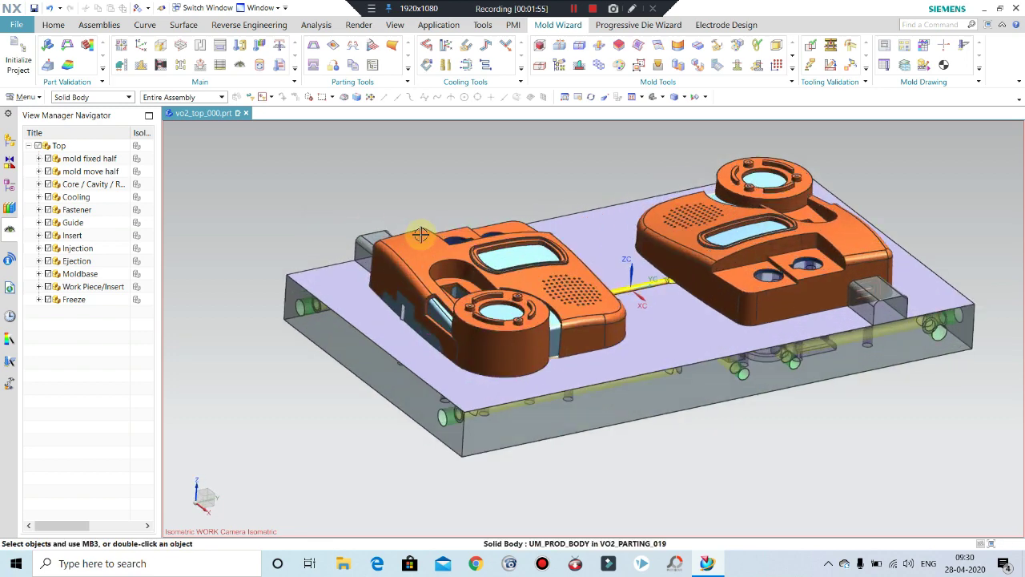
{"action": "left_click", "coordinate": [420, 240]}
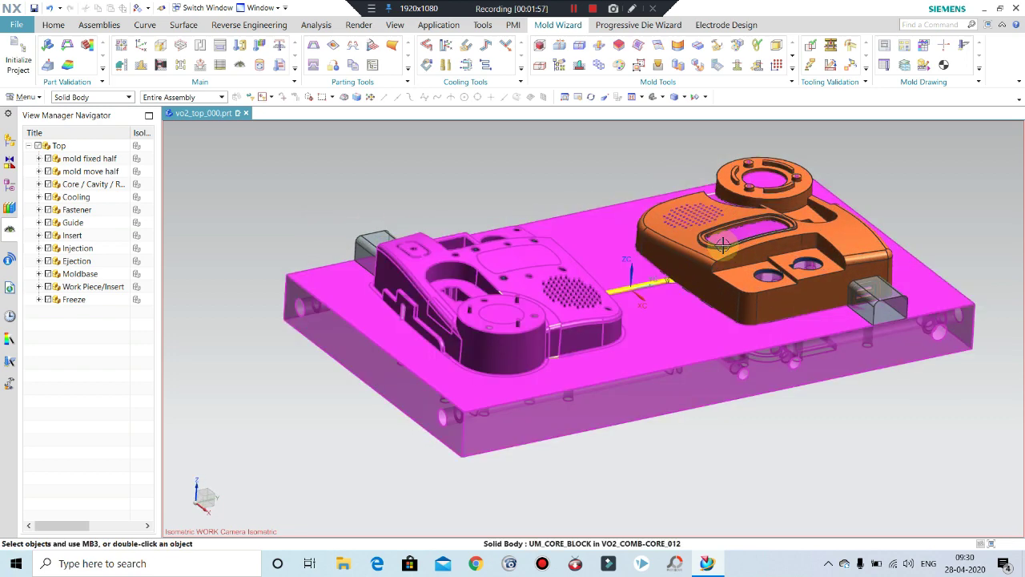
{"action": "left_click", "coordinate": [660, 255]}
{"action": "mouse_move", "coordinate": [660, 255]}
{"action": "middle_mouse_down"}
{"action": "mouse_move", "coordinate": [691, 344]}
{"action": "mouse_move", "coordinate": [651, 289]}
{"action": "mouse_move", "coordinate": [640, 256]}
{"action": "mouse_move", "coordinate": [705, 344]}
{"action": "mouse_move", "coordinate": [694, 287]}
{"action": "mouse_move", "coordinate": [579, 168]}
{"action": "middle_mouse_up"}
{"action": "key", "text": "F8"}
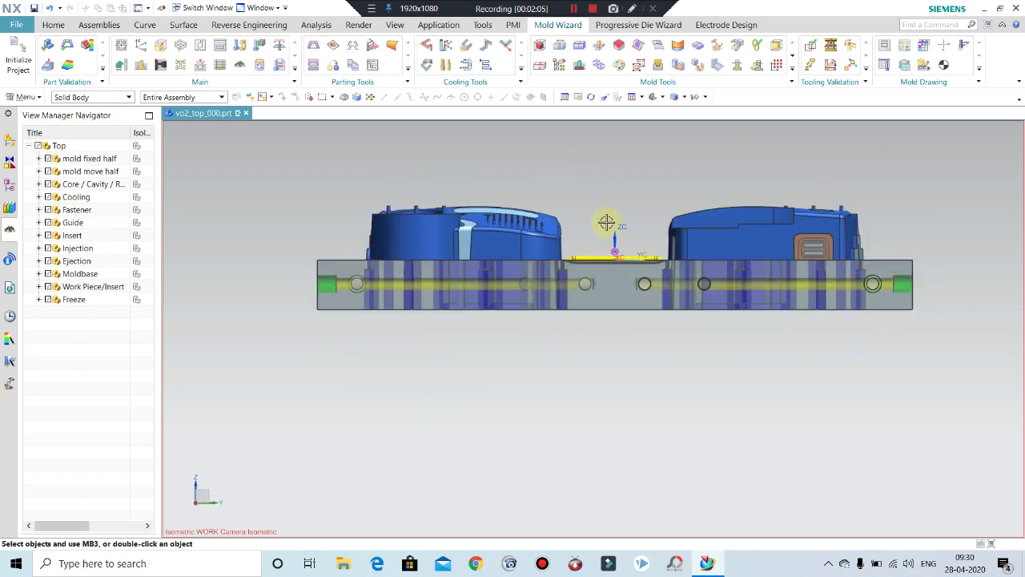
{"action": "mouse_move", "coordinate": [627, 232]}
{"action": "middle_mouse_down"}
{"action": "mouse_move", "coordinate": [617, 211]}
{"action": "mouse_move", "coordinate": [614, 341]}
{"action": "middle_mouse_up"}
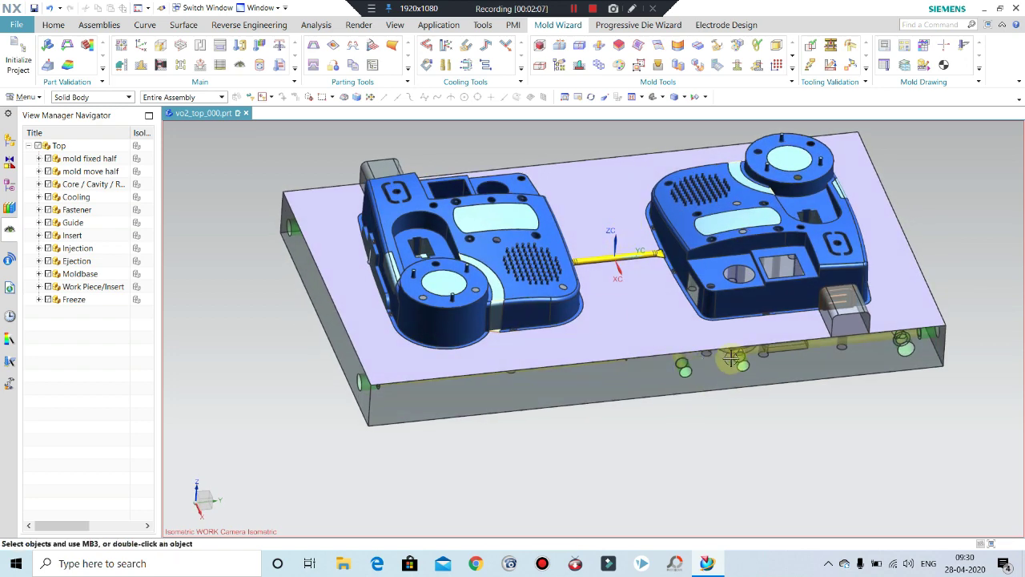
{"action": "mouse_move", "coordinate": [701, 363]}
{"action": "middle_mouse_down"}
{"action": "mouse_move", "coordinate": [680, 295]}
{"action": "mouse_move", "coordinate": [693, 240]}
{"action": "mouse_move", "coordinate": [708, 270]}
{"action": "mouse_move", "coordinate": [704, 336]}
{"action": "middle_mouse_up"}
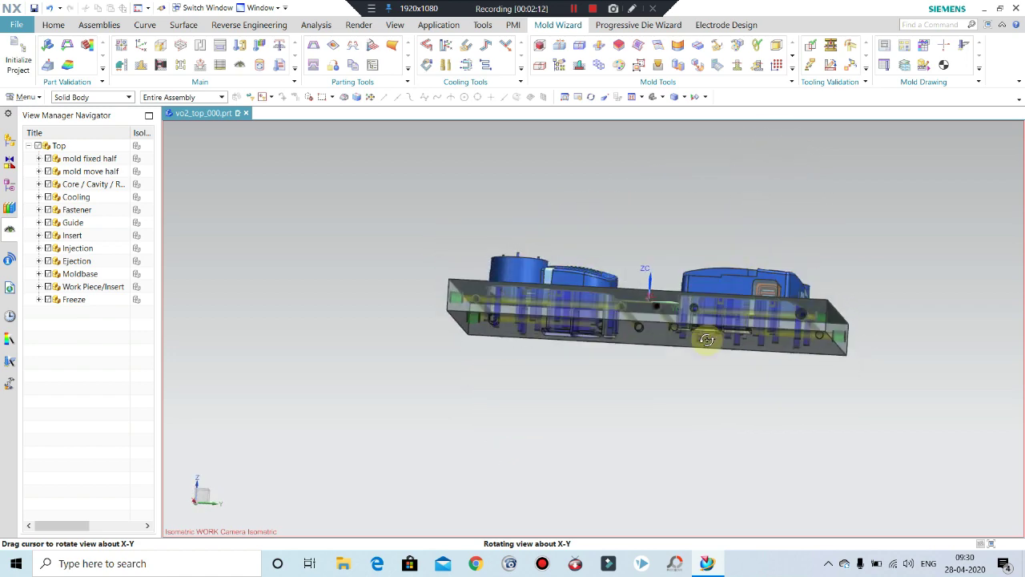
{"action": "mouse_move", "coordinate": [625, 170]}
{"action": "middle_mouse_down"}
{"action": "mouse_move", "coordinate": [464, 169]}
{"action": "mouse_move", "coordinate": [587, 238]}
{"action": "middle_mouse_up"}
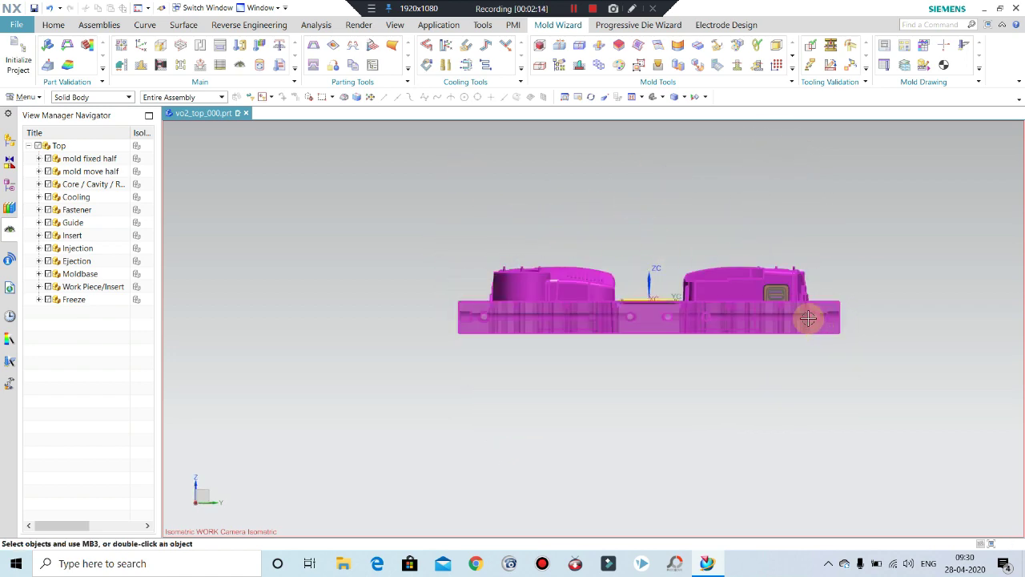
{"action": "left_click", "coordinate": [97, 24]}
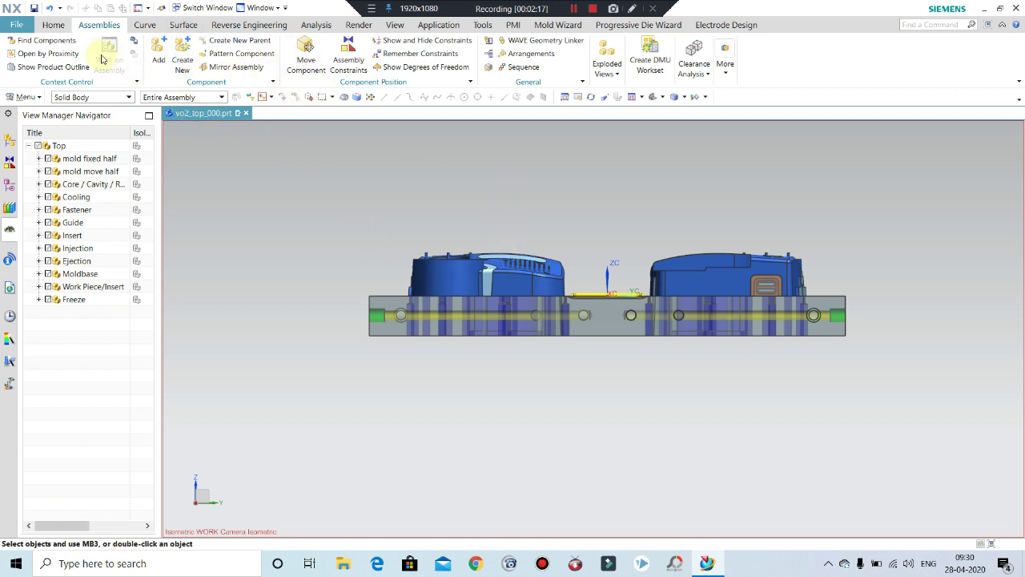
{"action": "left_click", "coordinate": [53, 24]}
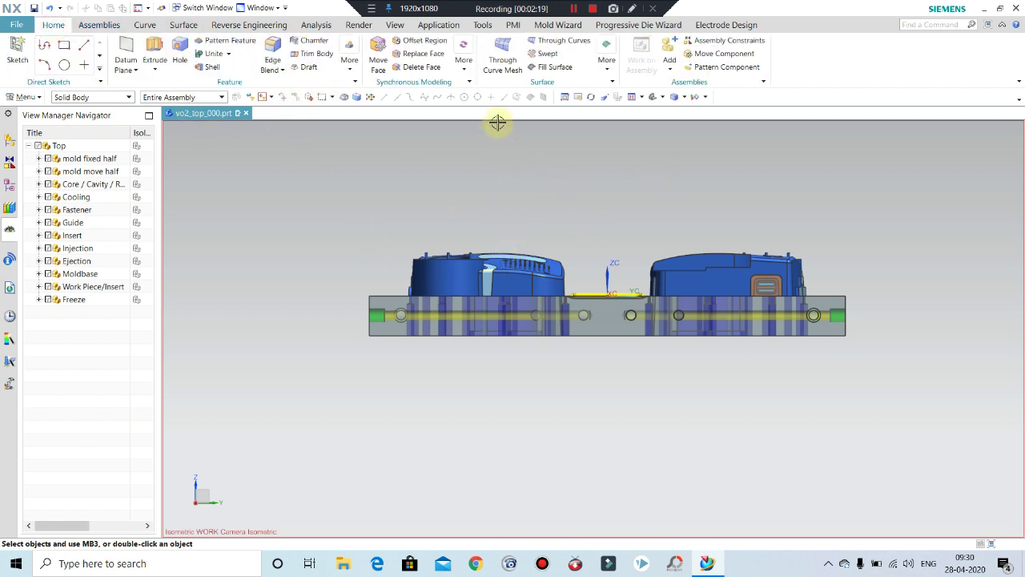
{"action": "mouse_move", "coordinate": [607, 193]}
{"action": "middle_mouse_down"}
{"action": "mouse_move", "coordinate": [542, 181]}
{"action": "mouse_move", "coordinate": [502, 206]}
{"action": "middle_mouse_up"}
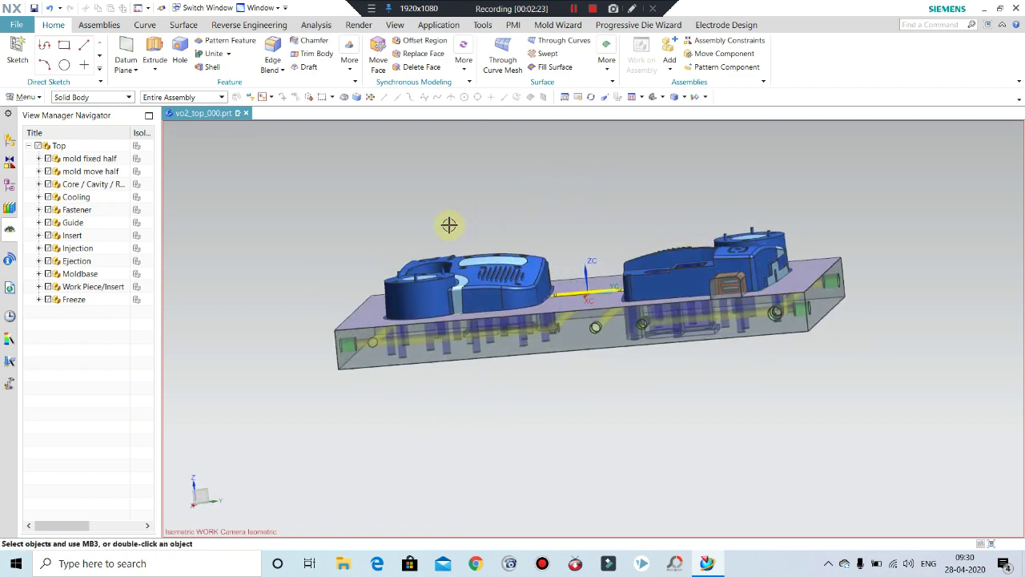
{"action": "mouse_move", "coordinate": [545, 164]}
{"action": "middle_mouse_down"}
{"action": "mouse_move", "coordinate": [582, 208]}
{"action": "mouse_move", "coordinate": [596, 270]}
{"action": "mouse_move", "coordinate": [633, 233]}
{"action": "mouse_move", "coordinate": [666, 220]}
{"action": "mouse_move", "coordinate": [673, 251]}
{"action": "middle_mouse_up"}
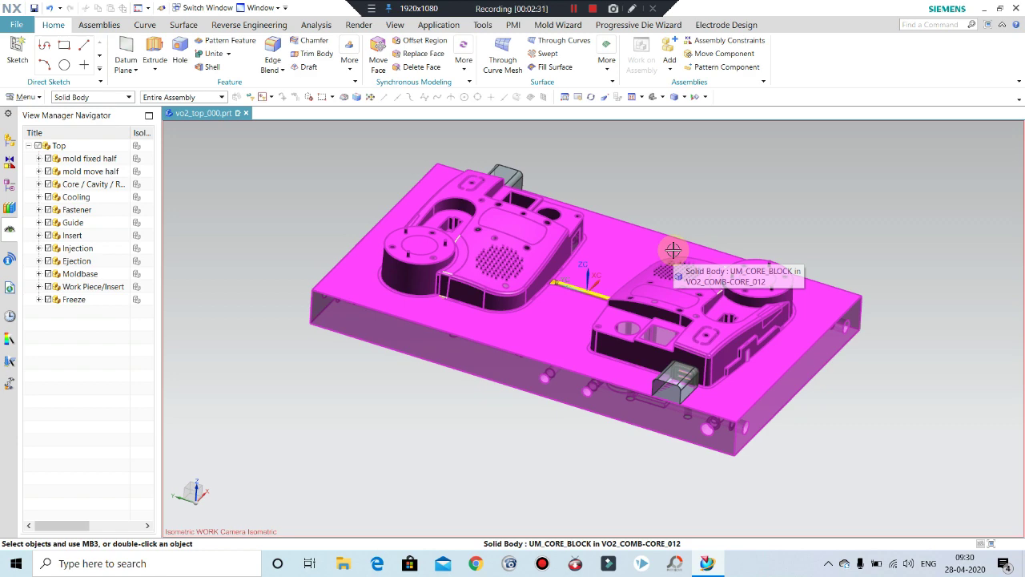
{"action": "mouse_move", "coordinate": [203, 174]}
{"action": "middle_mouse_down"}
{"action": "mouse_move", "coordinate": [487, 245]}
{"action": "mouse_move", "coordinate": [528, 204]}
{"action": "mouse_move", "coordinate": [533, 215]}
{"action": "mouse_move", "coordinate": [524, 208]}
{"action": "mouse_move", "coordinate": [521, 217]}
{"action": "mouse_move", "coordinate": [605, 206]}
{"action": "middle_mouse_up"}
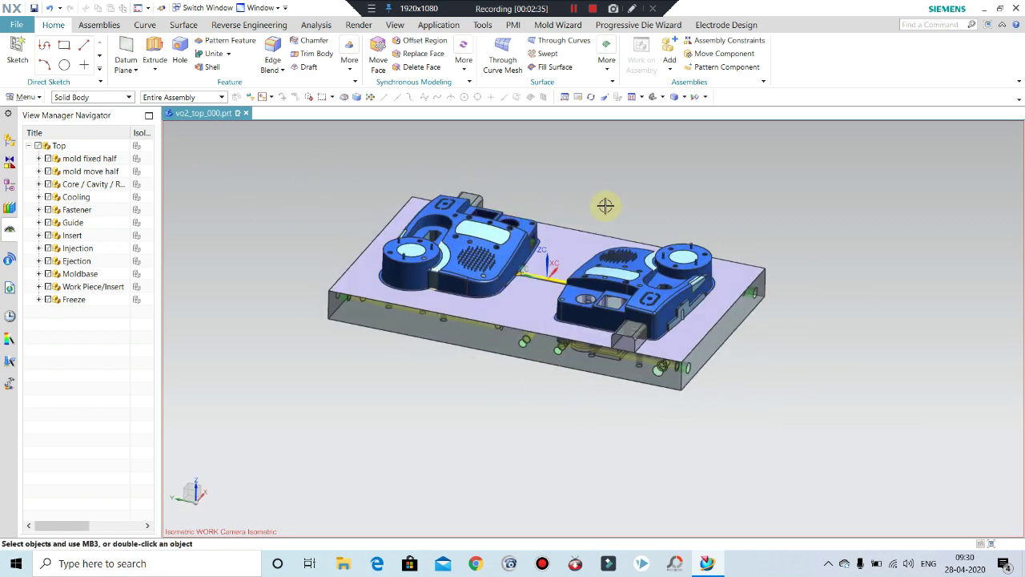
{"action": "scroll", "coordinate": [605, 206], "scroll_direction": "up", "scroll_amount": 1}
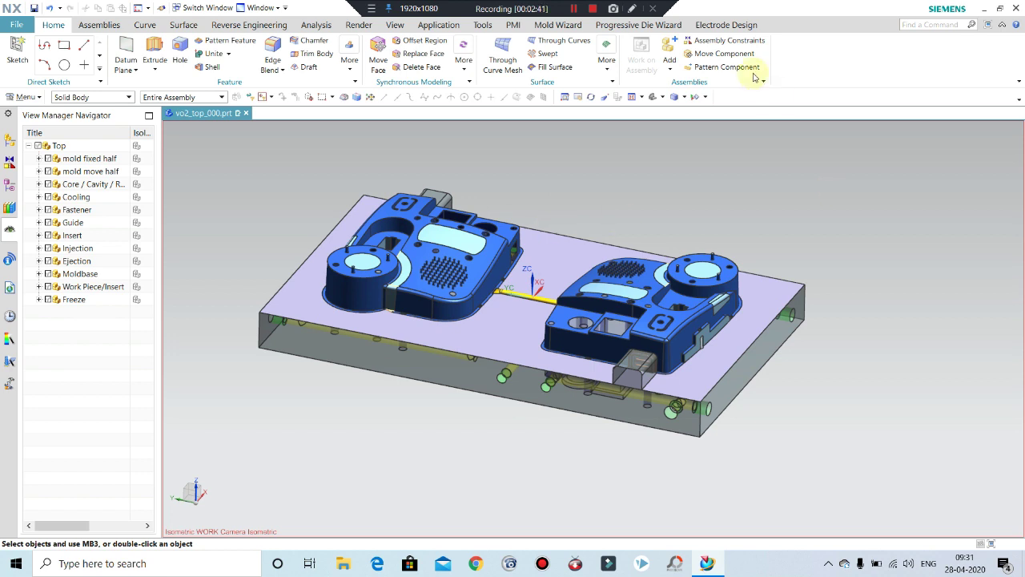
- Open the Slide and Lifter Library and browse the Single and Dual Cam-pin slide types
{"action": "left_click", "coordinate": [559, 25]}
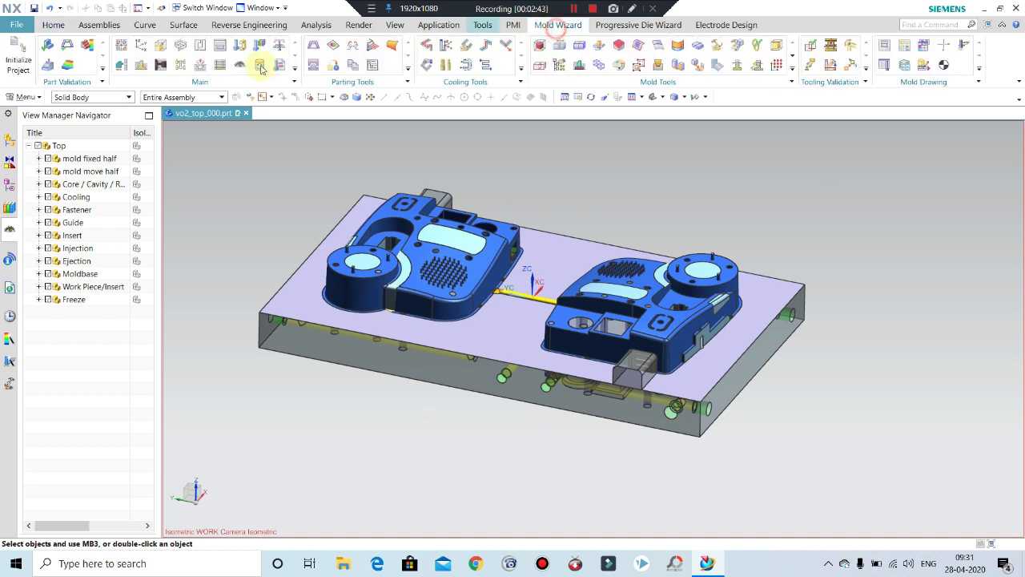
{"action": "left_click", "coordinate": [120, 68]}
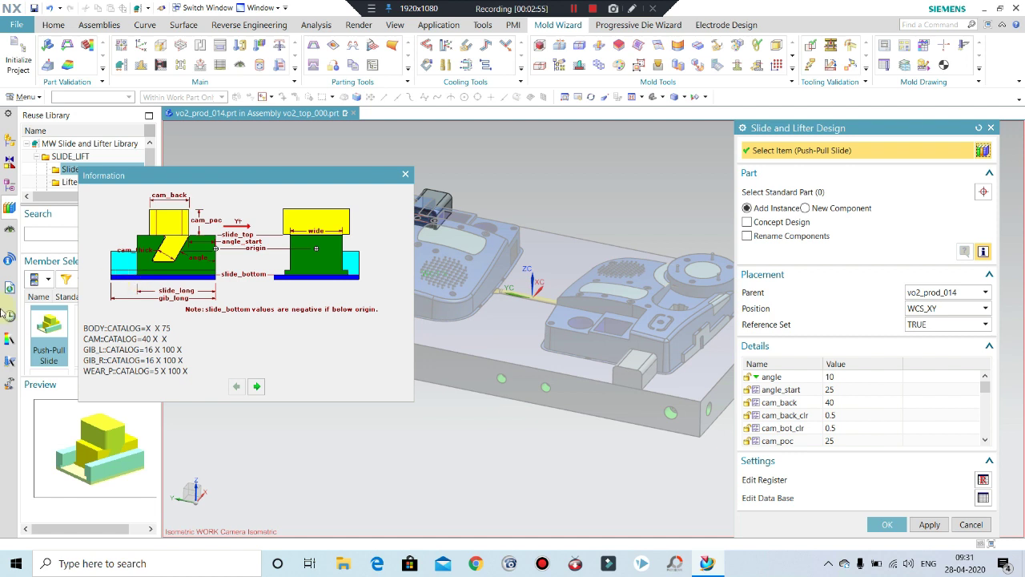
{"action": "left_click", "coordinate": [406, 174]}
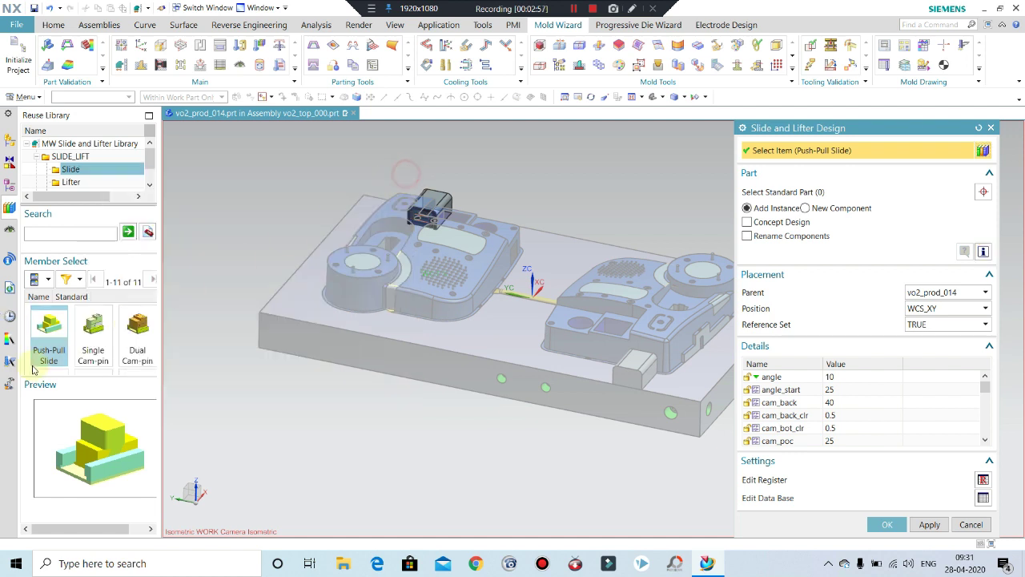
{"action": "left_click", "coordinate": [93, 323]}
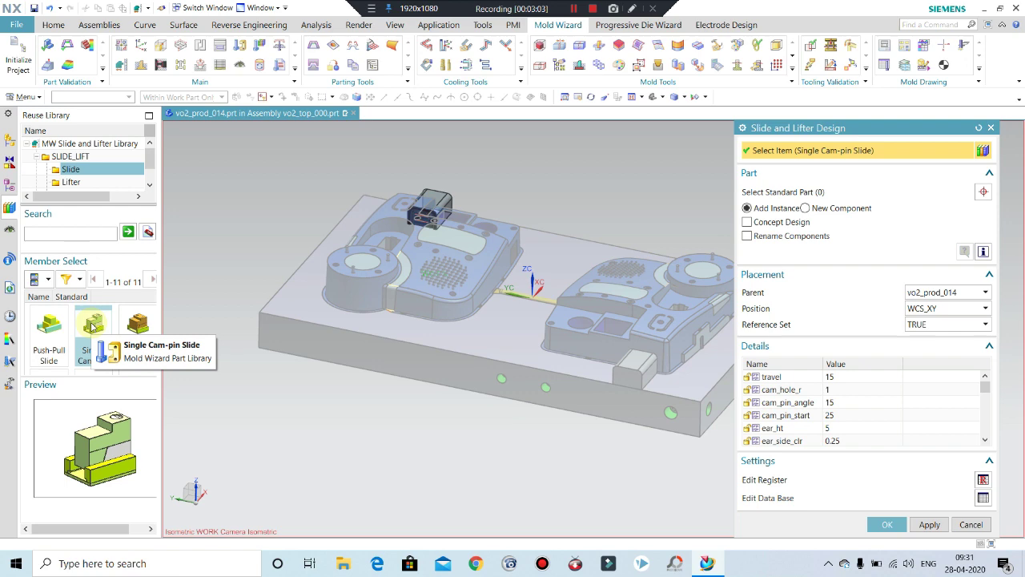
{"action": "left_click", "coordinate": [138, 324]}
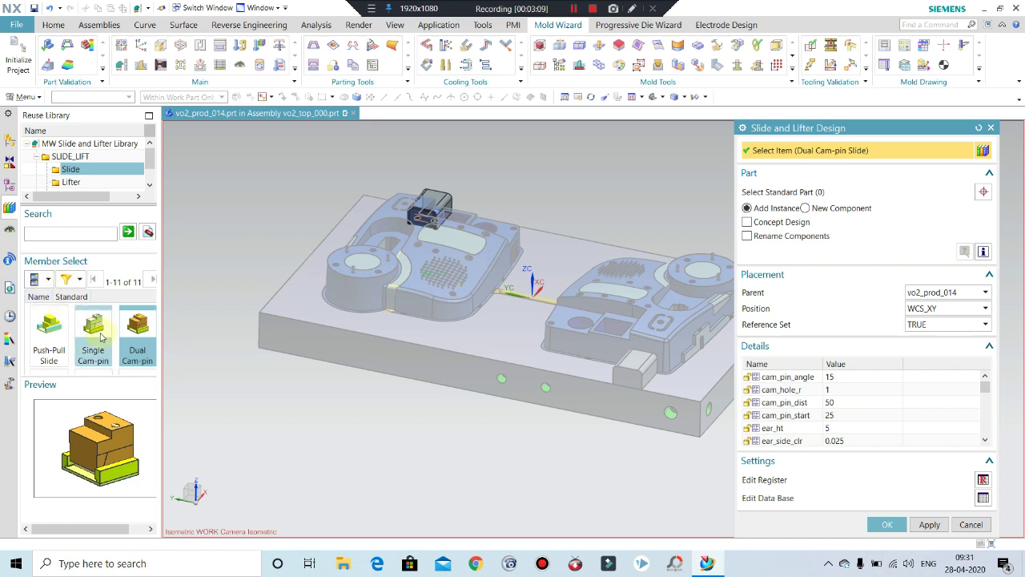
{"action": "scroll", "coordinate": [46, 325], "scroll_direction": "down", "scroll_amount": 2}
- Choose slide_8 after comparing slide_4 to slide_6, and add it to the mold
{"action": "left_click", "coordinate": [46, 324]}
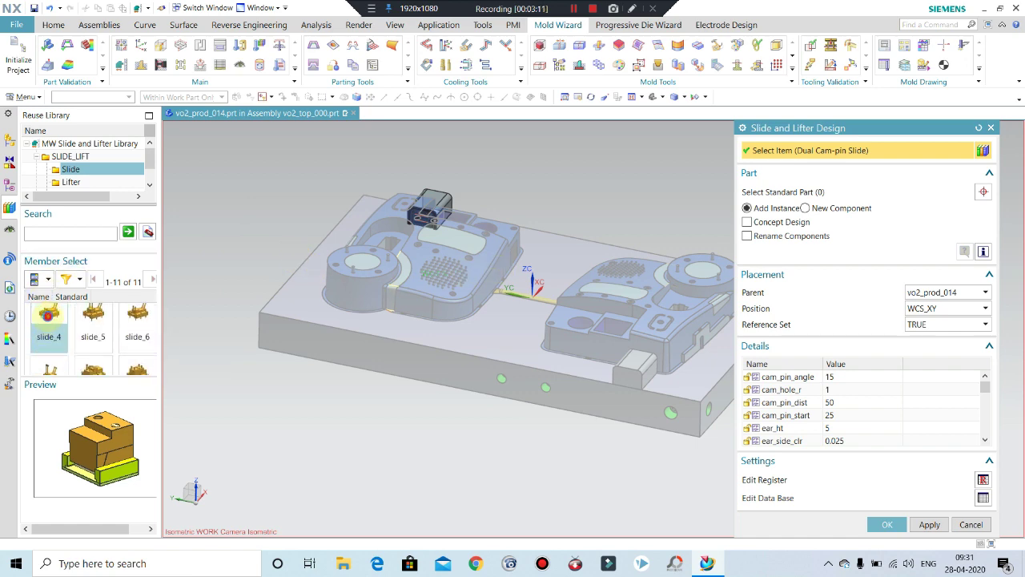
{"action": "left_click", "coordinate": [92, 316]}
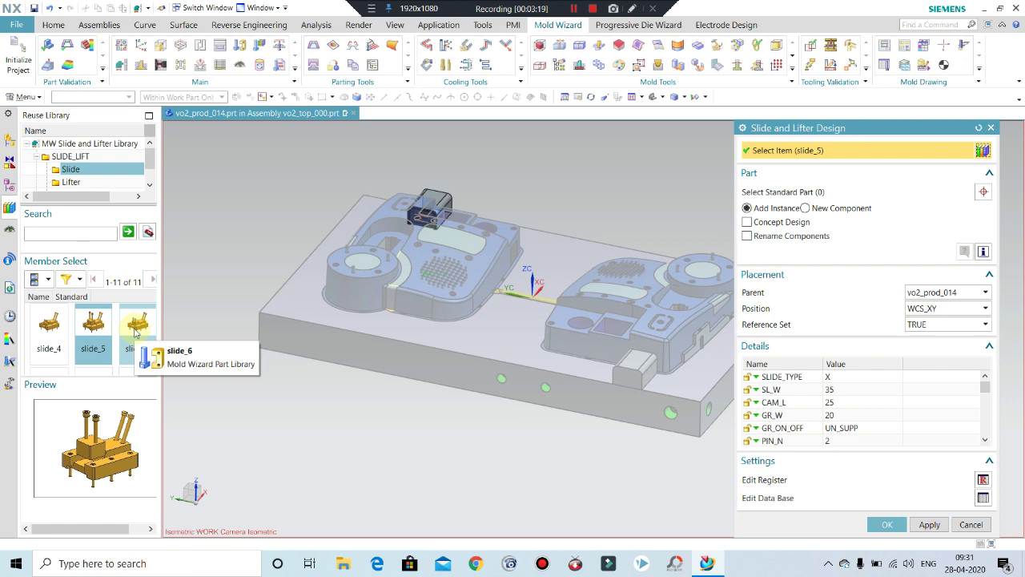
{"action": "left_click", "coordinate": [140, 350]}
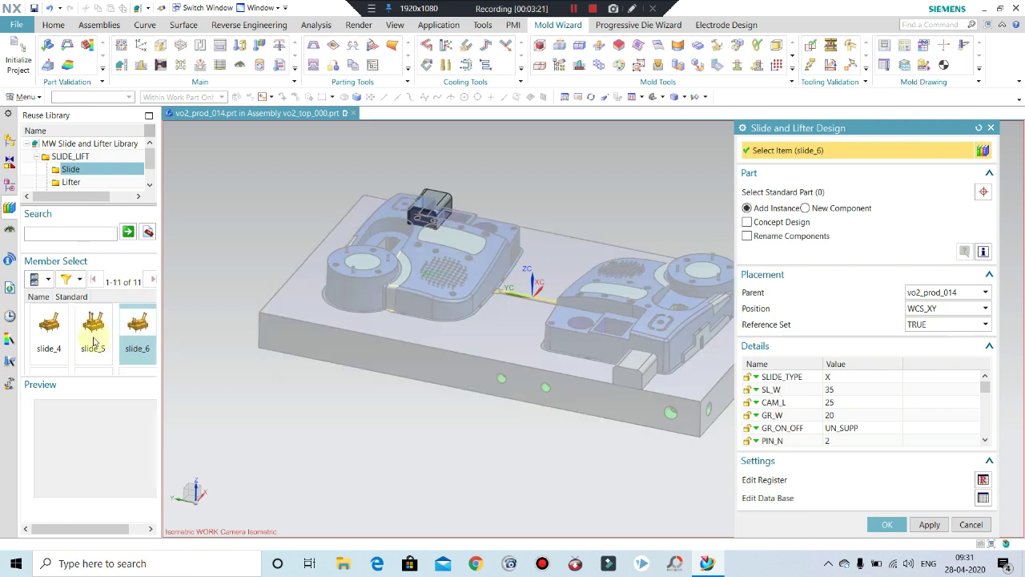
{"action": "scroll", "coordinate": [92, 336], "scroll_direction": "down", "scroll_amount": 1}
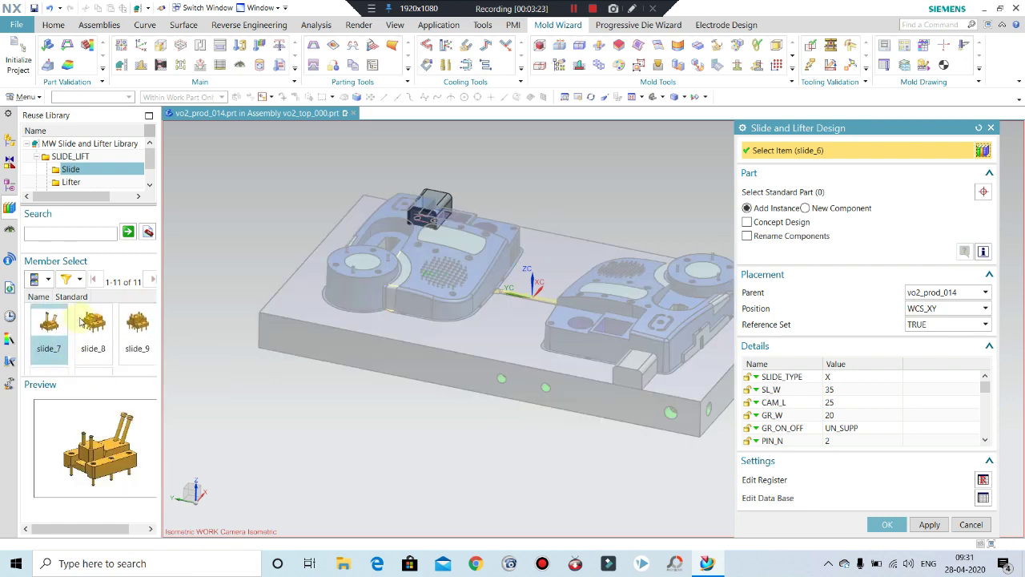
{"action": "left_click", "coordinate": [98, 325]}
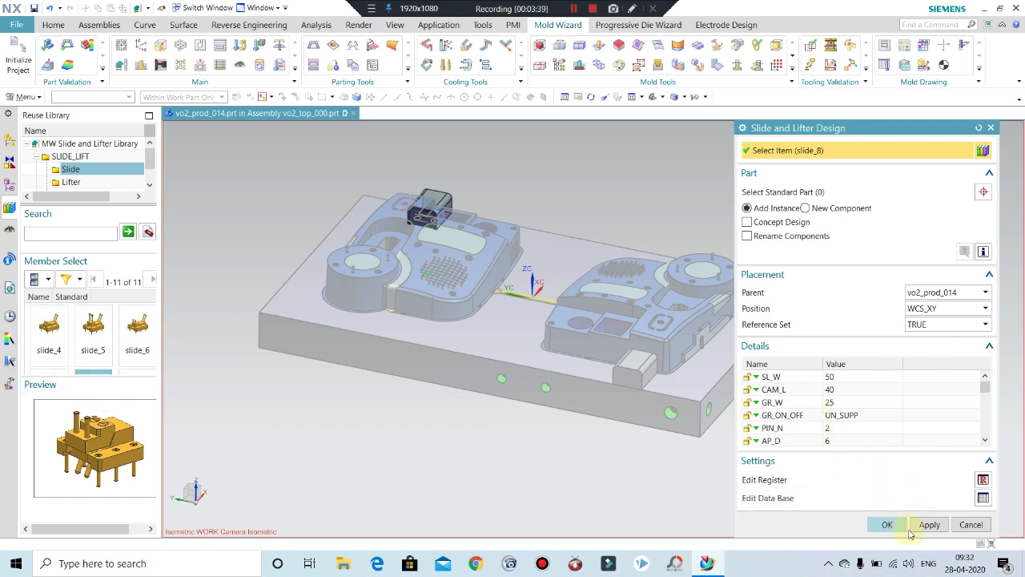
{"action": "left_click", "coordinate": [921, 524]}
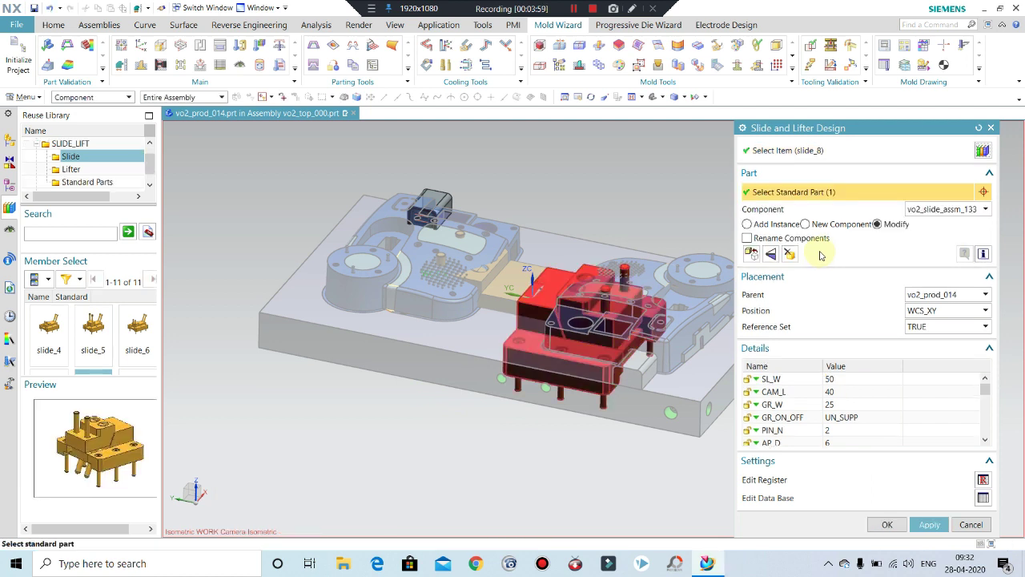
{"action": "left_click", "coordinate": [752, 254]}
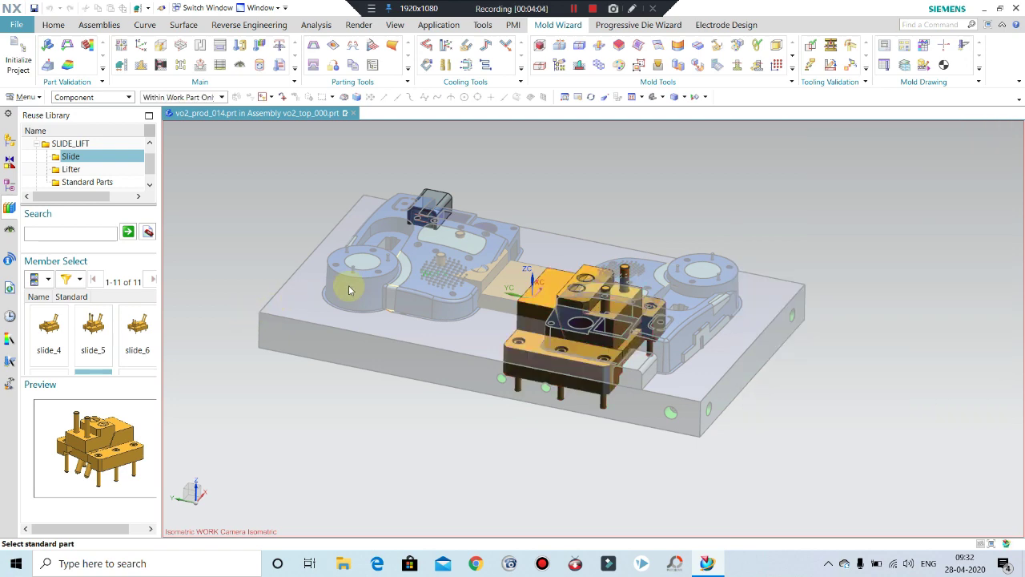
- Switch Move Component to Point to Point and pick the slide's reference point
{"action": "scroll", "coordinate": [473, 429], "scroll_direction": "down", "scroll_amount": 2}
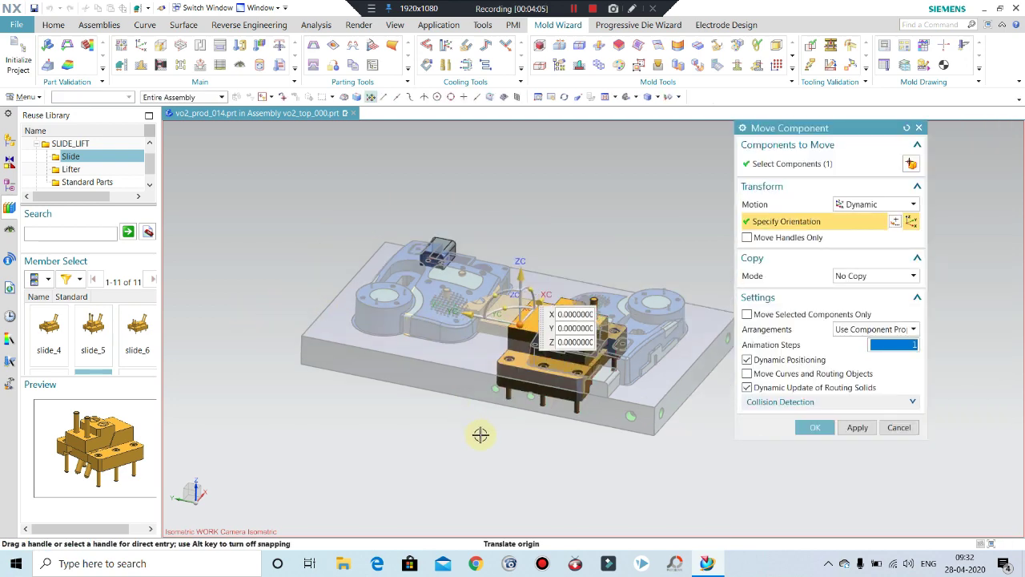
{"action": "mouse_move", "coordinate": [481, 434]}
{"action": "middle_mouse_down"}
{"action": "mouse_move", "coordinate": [521, 451]}
{"action": "mouse_move", "coordinate": [525, 473]}
{"action": "middle_mouse_up"}
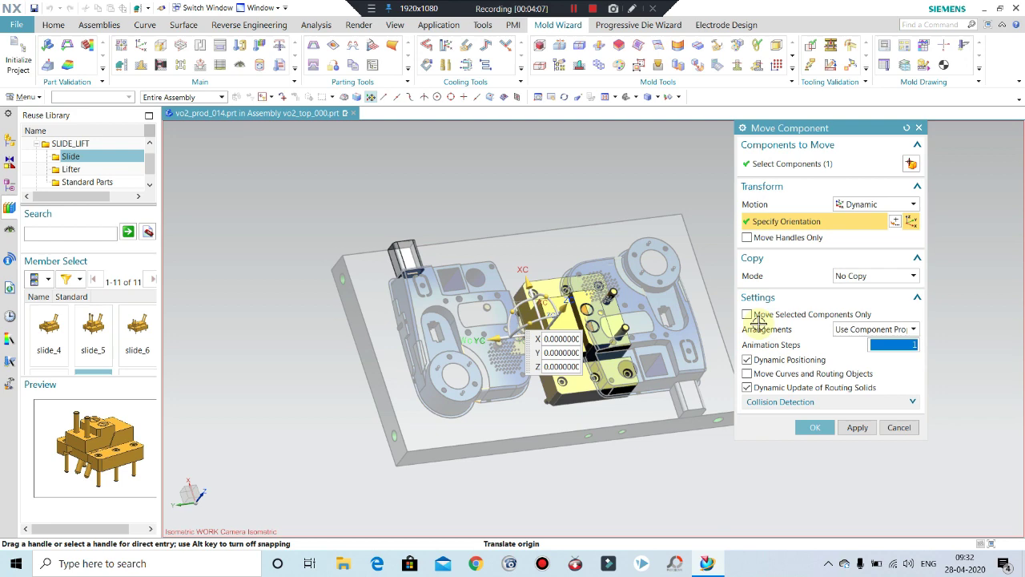
{"action": "left_click", "coordinate": [871, 203]}
{"action": "left_click", "coordinate": [858, 245]}
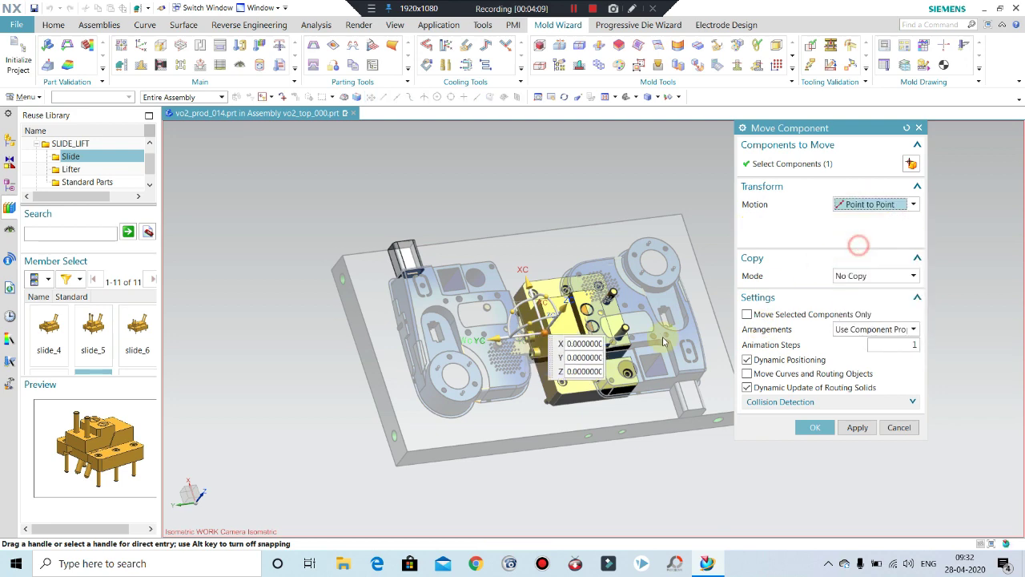
{"action": "scroll", "coordinate": [545, 345], "scroll_direction": "up", "scroll_amount": 2}
{"action": "scroll", "coordinate": [525, 329], "scroll_direction": "up", "scroll_amount": 2}
{"action": "mouse_move", "coordinate": [519, 325]}
{"action": "middle_mouse_down"}
{"action": "mouse_move", "coordinate": [509, 314]}
{"action": "mouse_move", "coordinate": [517, 300]}
{"action": "middle_mouse_up"}
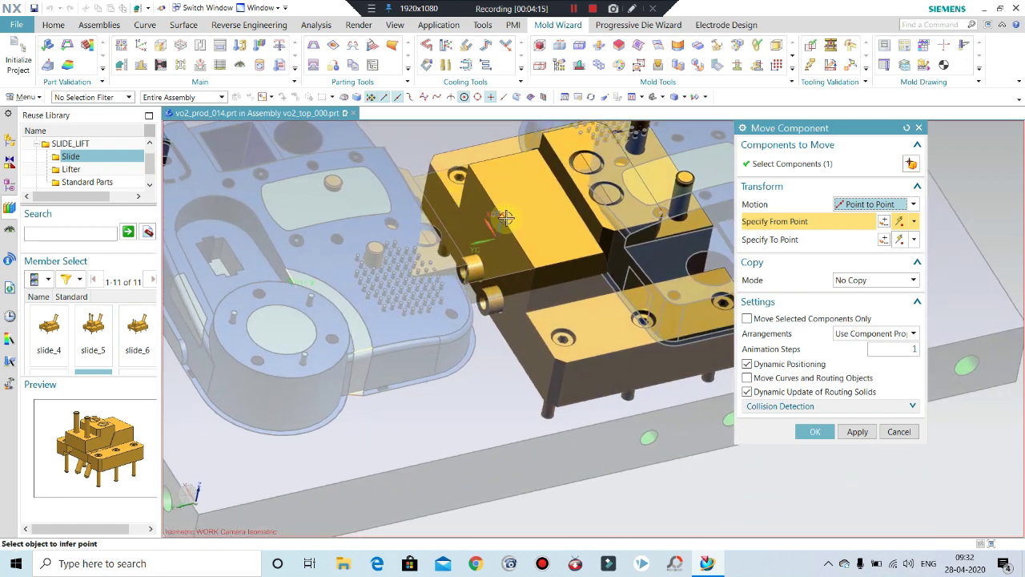
{"action": "left_click", "coordinate": [488, 221]}
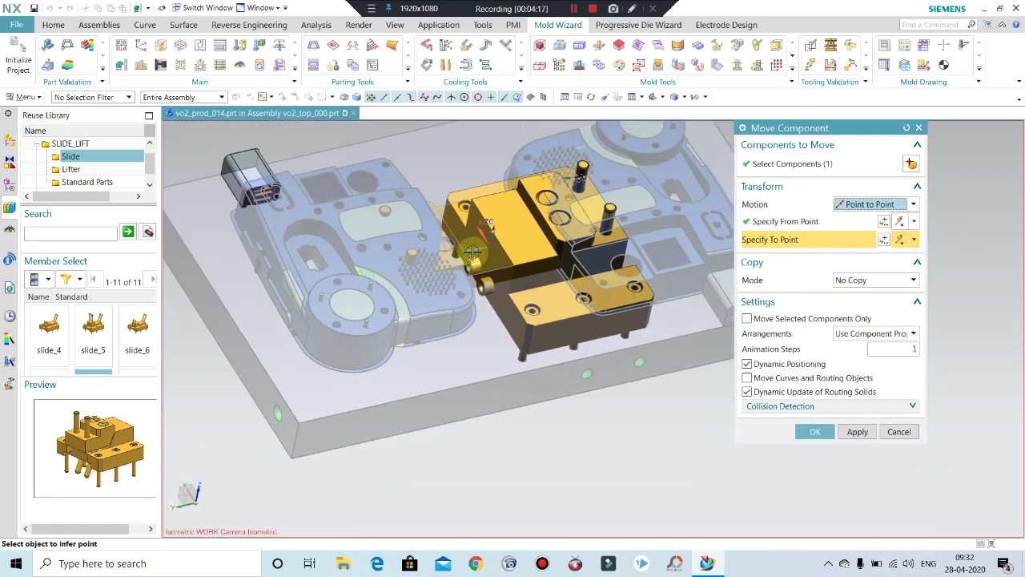
- Move the slide to the midpoint of the insert's pocket edge
{"action": "scroll", "coordinate": [439, 265], "scroll_direction": "down", "scroll_amount": 3}
{"action": "middle_click_drag", "start_coordinate": [438, 264], "coordinate": [304, 266]}
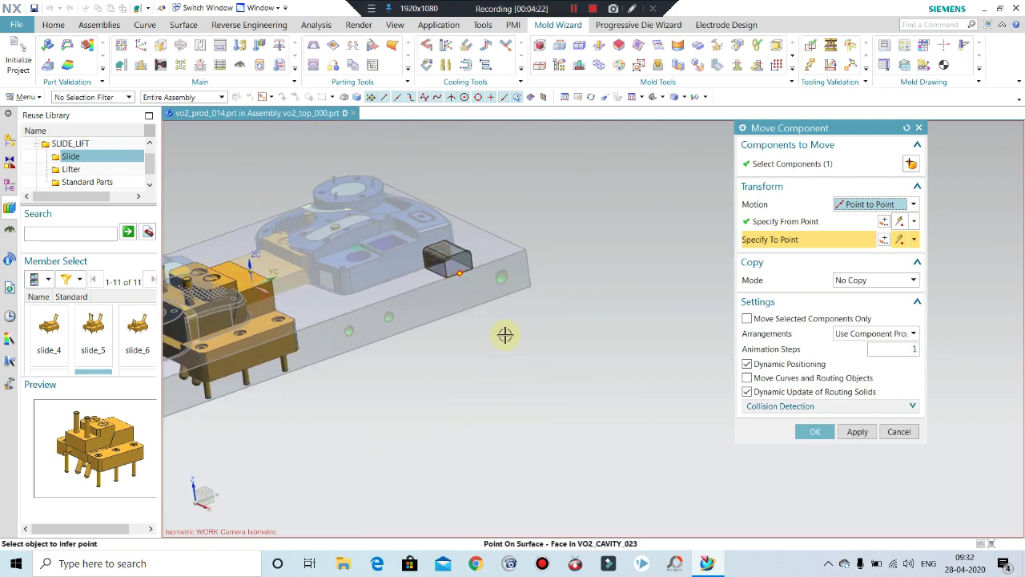
{"action": "scroll", "coordinate": [504, 337], "scroll_direction": "down", "scroll_amount": 2}
{"action": "mouse_move", "coordinate": [443, 376]}
{"action": "middle_mouse_down"}
{"action": "mouse_move", "coordinate": [482, 355]}
{"action": "mouse_move", "coordinate": [552, 382]}
{"action": "middle_mouse_up"}
{"action": "scroll", "coordinate": [552, 382], "scroll_direction": "up", "scroll_amount": 2}
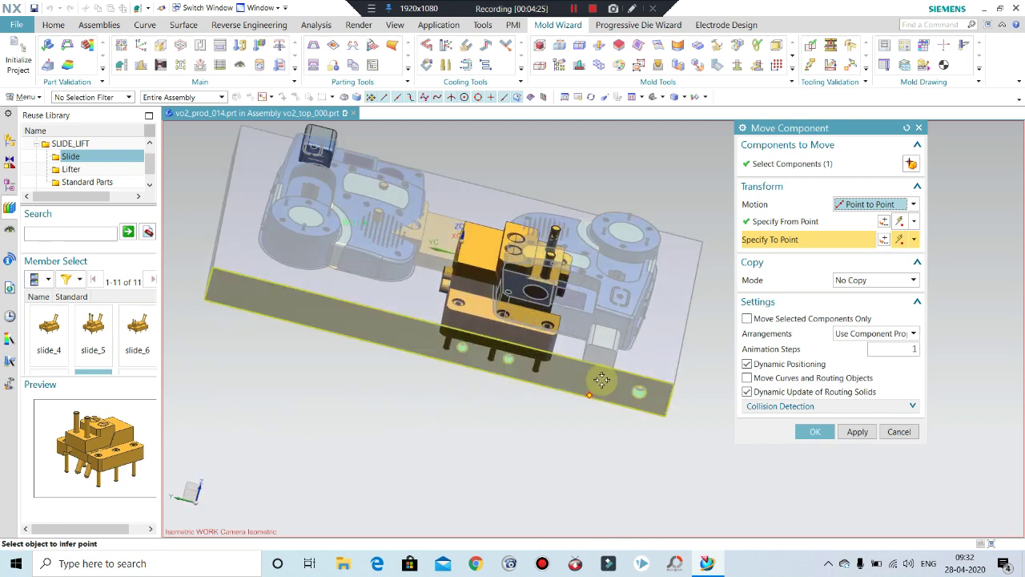
{"action": "scroll", "coordinate": [598, 372], "scroll_direction": "up", "scroll_amount": 2}
{"action": "scroll", "coordinate": [350, 293], "scroll_direction": "down", "scroll_amount": 3}
{"action": "scroll", "coordinate": [328, 216], "scroll_direction": "down", "scroll_amount": 1}
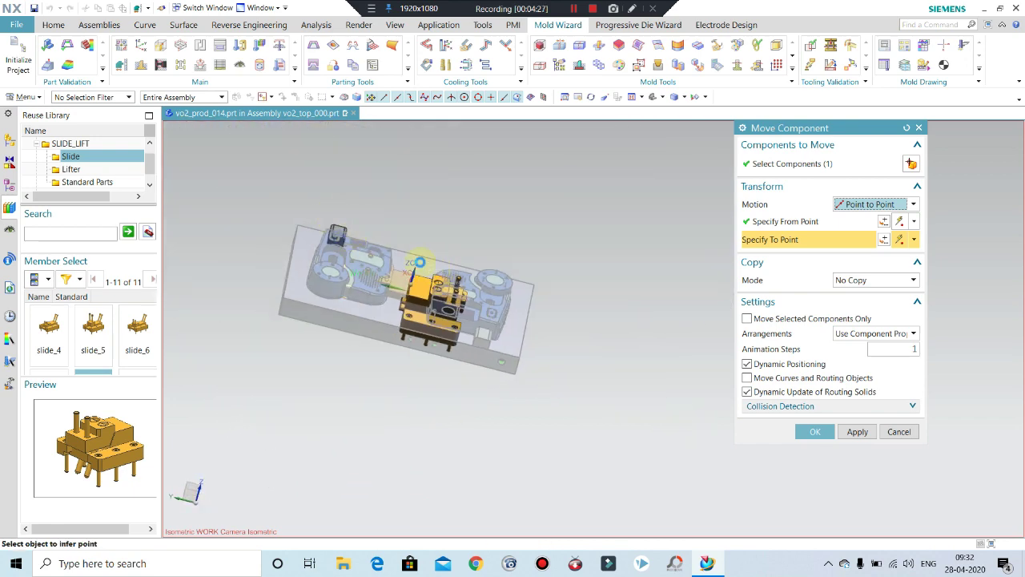
{"action": "middle_click_drag", "start_coordinate": [418, 262], "coordinate": [419, 254]}
{"action": "scroll", "coordinate": [406, 274], "scroll_direction": "up", "scroll_amount": 3}
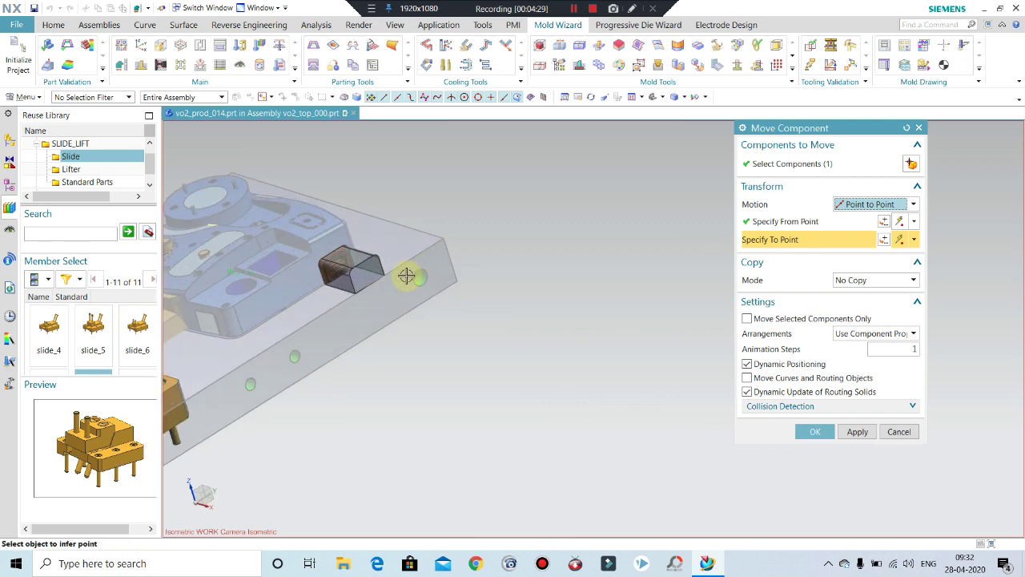
{"action": "scroll", "coordinate": [393, 276], "scroll_direction": "up", "scroll_amount": 2}
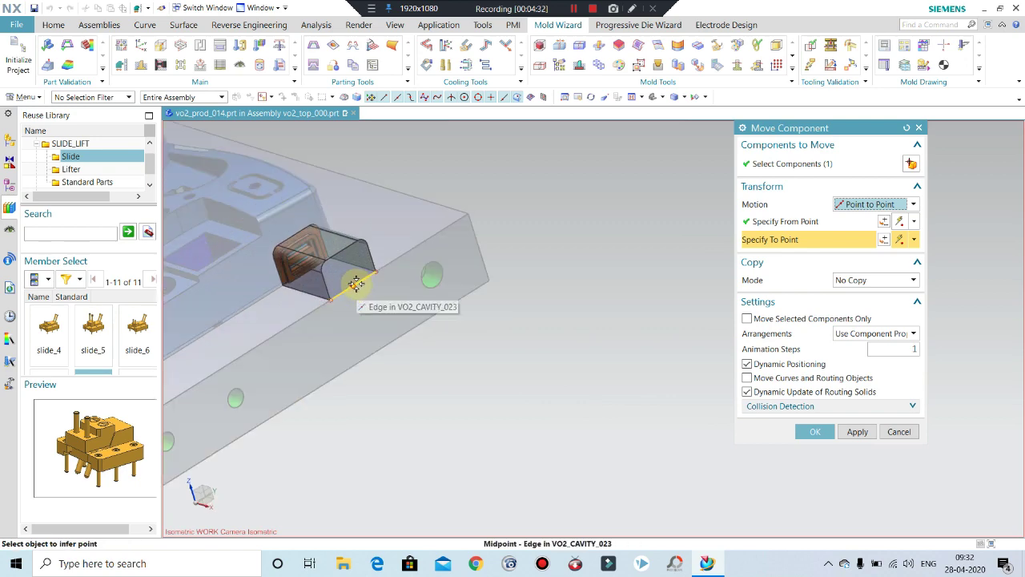
{"action": "left_click", "coordinate": [356, 283]}
- Review the placed slide across the whole plate and open the motion type choices
{"action": "scroll", "coordinate": [560, 309], "scroll_direction": "down", "scroll_amount": 2}
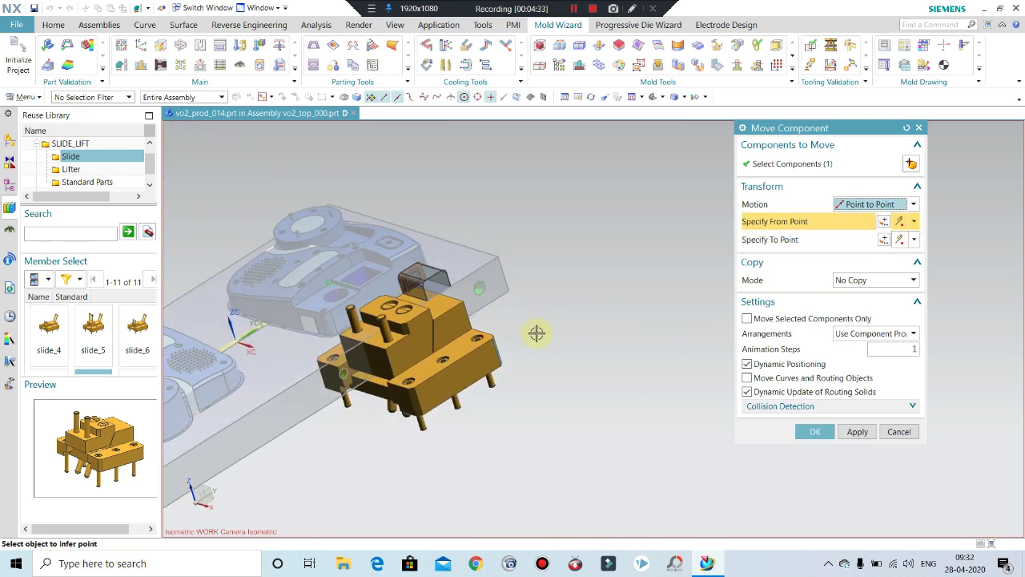
{"action": "scroll", "coordinate": [537, 334], "scroll_direction": "down", "scroll_amount": 2}
{"action": "middle_click_drag", "start_coordinate": [565, 355], "coordinate": [609, 336]}
{"action": "left_click", "coordinate": [873, 203]}
- Rotate the slide 90° about ZC, pivoting on the insert's edge
{"action": "left_click", "coordinate": [859, 225]}
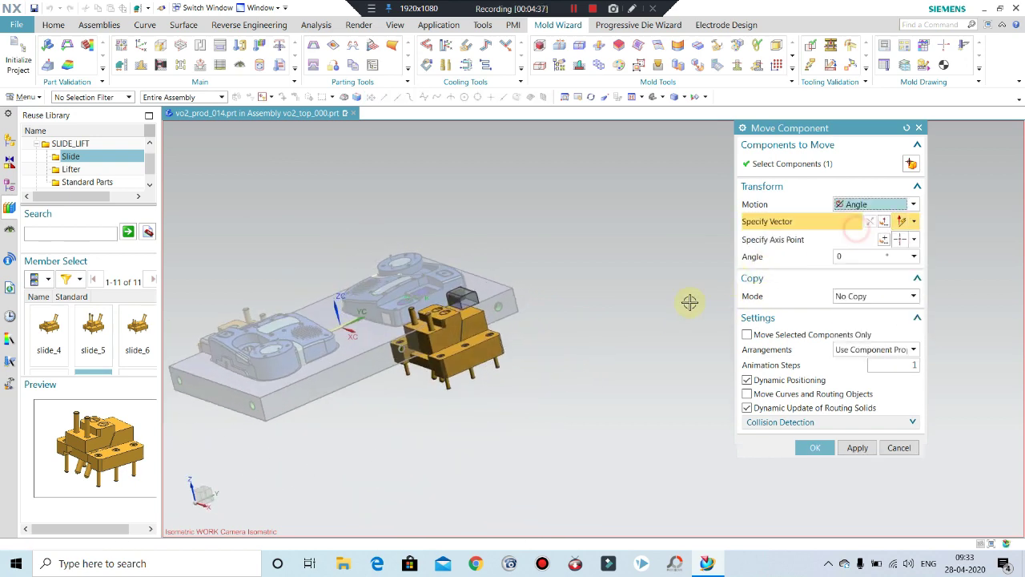
{"action": "left_click", "coordinate": [879, 246]}
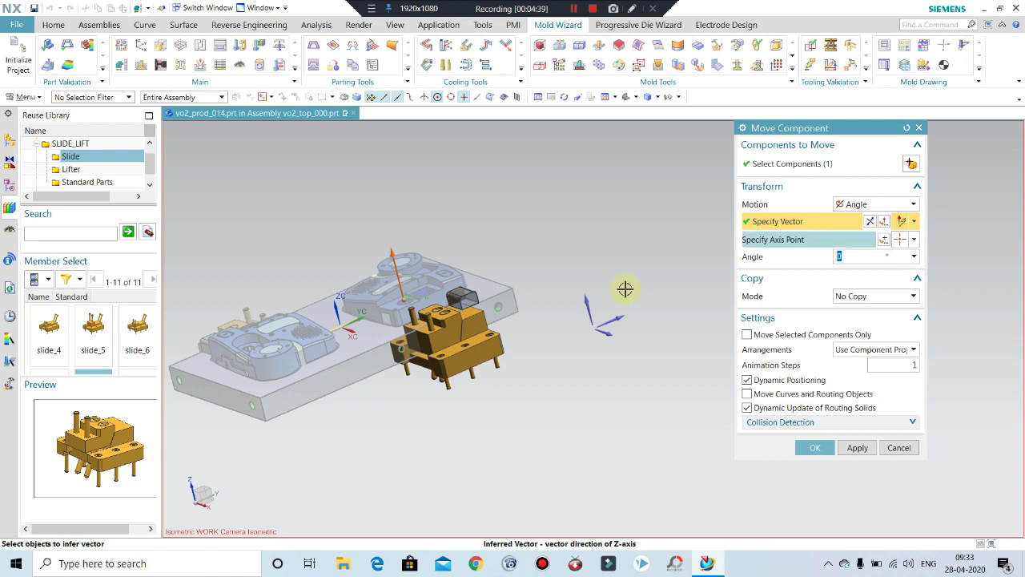
{"action": "mouse_move", "coordinate": [569, 307]}
{"action": "middle_mouse_down"}
{"action": "mouse_move", "coordinate": [557, 314]}
{"action": "mouse_move", "coordinate": [705, 306]}
{"action": "middle_mouse_up"}
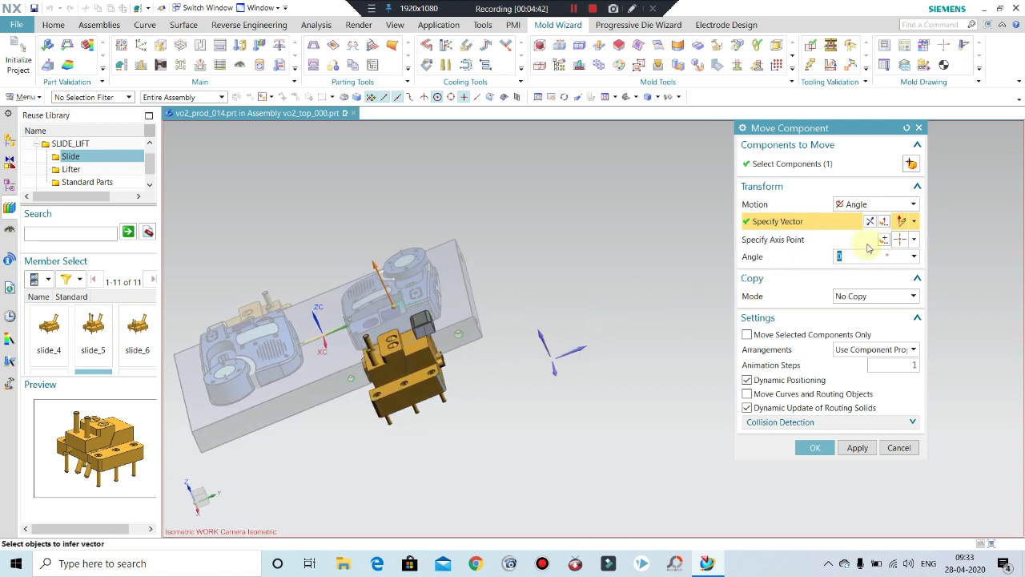
{"action": "left_click", "coordinate": [914, 238]}
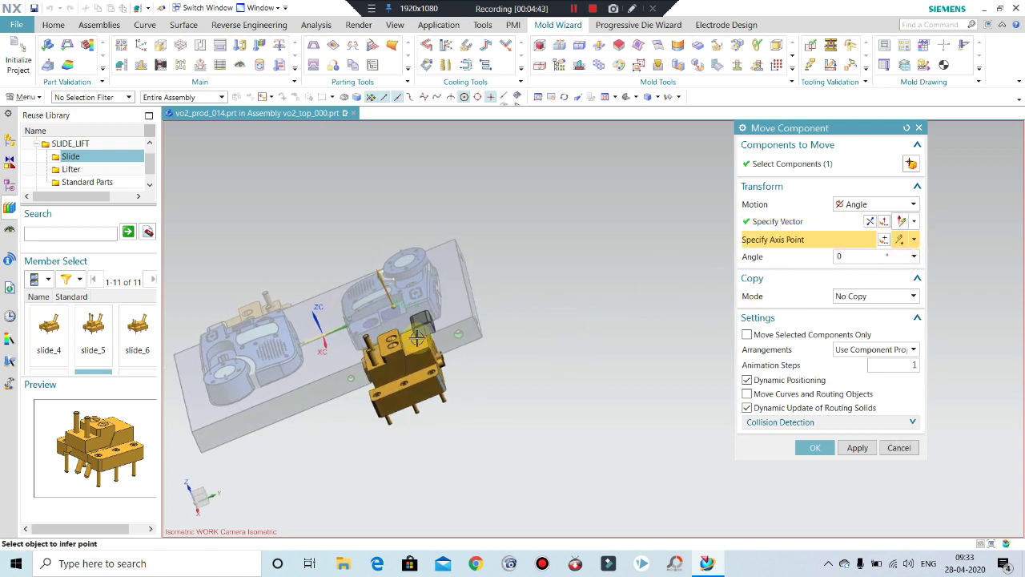
{"action": "scroll", "coordinate": [416, 338], "scroll_direction": "down", "scroll_amount": 1}
{"action": "scroll", "coordinate": [430, 341], "scroll_direction": "down", "scroll_amount": 2}
{"action": "scroll", "coordinate": [469, 336], "scroll_direction": "down", "scroll_amount": 1}
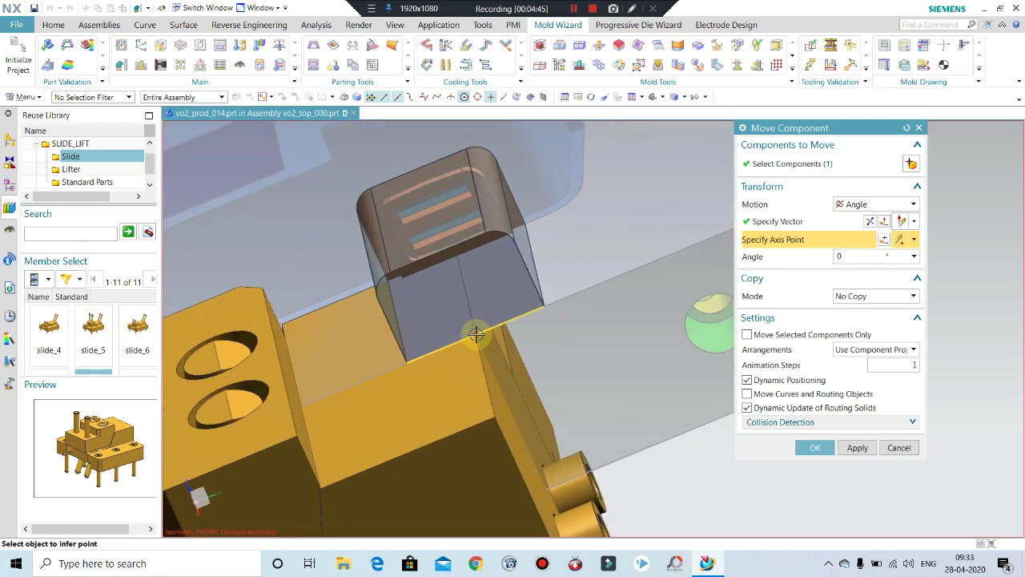
{"action": "left_click", "coordinate": [476, 333]}
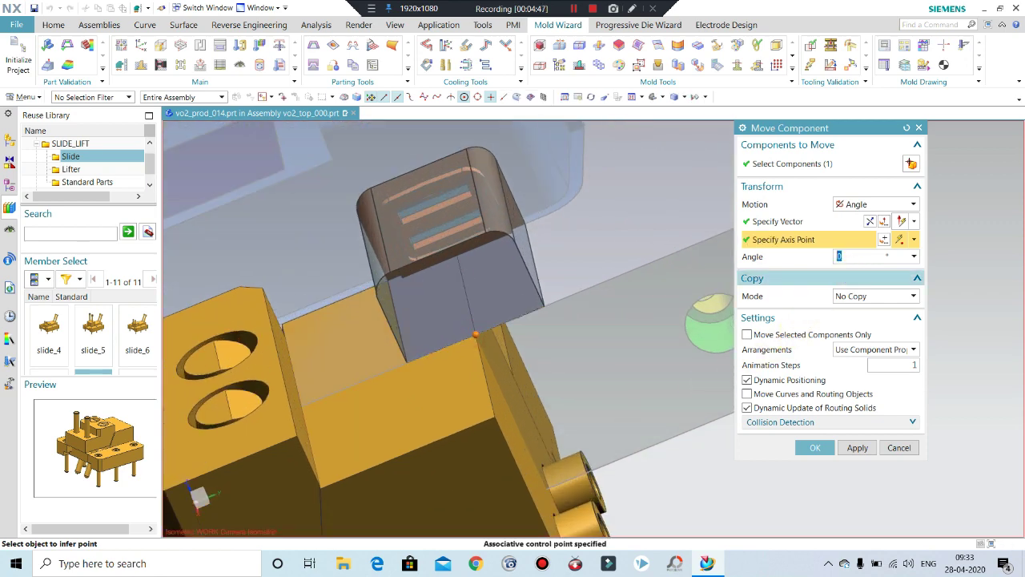
{"action": "left_click", "coordinate": [859, 256]}
{"action": "type", "text": "90"}
{"action": "key", "text": "Return"}
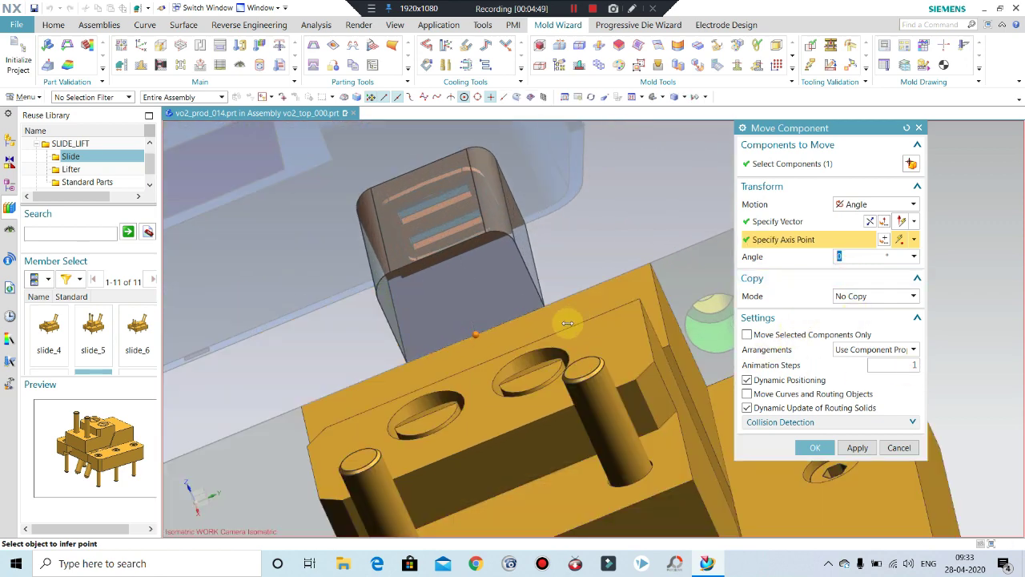
{"action": "scroll", "coordinate": [567, 323], "scroll_direction": "up", "scroll_amount": 1}
{"action": "left_click", "coordinate": [819, 449]}
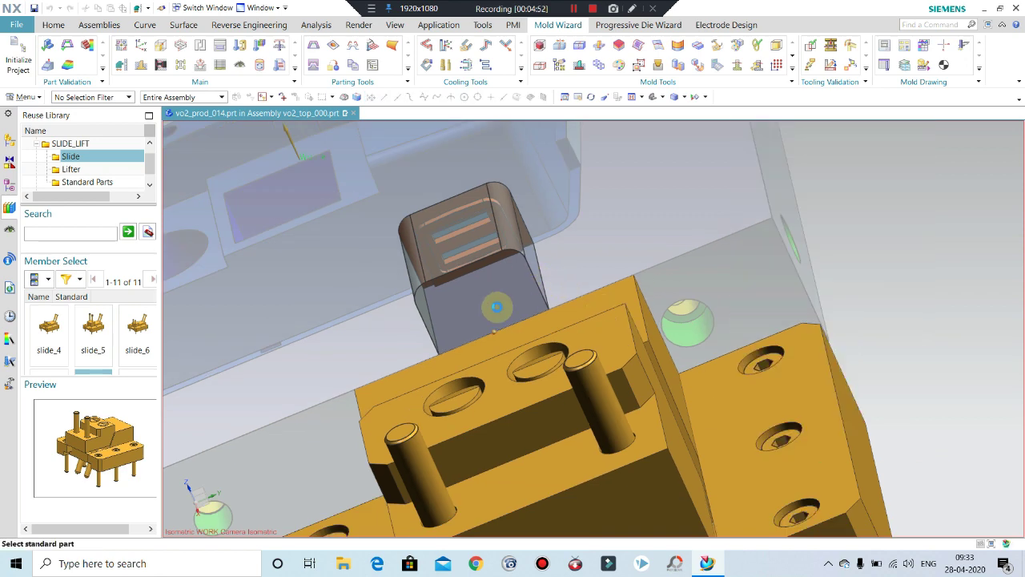
- Inspect the rotated slide's seating against the core insert
{"action": "scroll", "coordinate": [470, 264], "scroll_direction": "up", "scroll_amount": 2}
{"action": "mouse_move", "coordinate": [470, 263]}
{"action": "middle_mouse_down"}
{"action": "mouse_move", "coordinate": [480, 325]}
{"action": "mouse_move", "coordinate": [540, 314]}
{"action": "middle_mouse_up"}
{"action": "scroll", "coordinate": [598, 282], "scroll_direction": "down", "scroll_amount": 2}
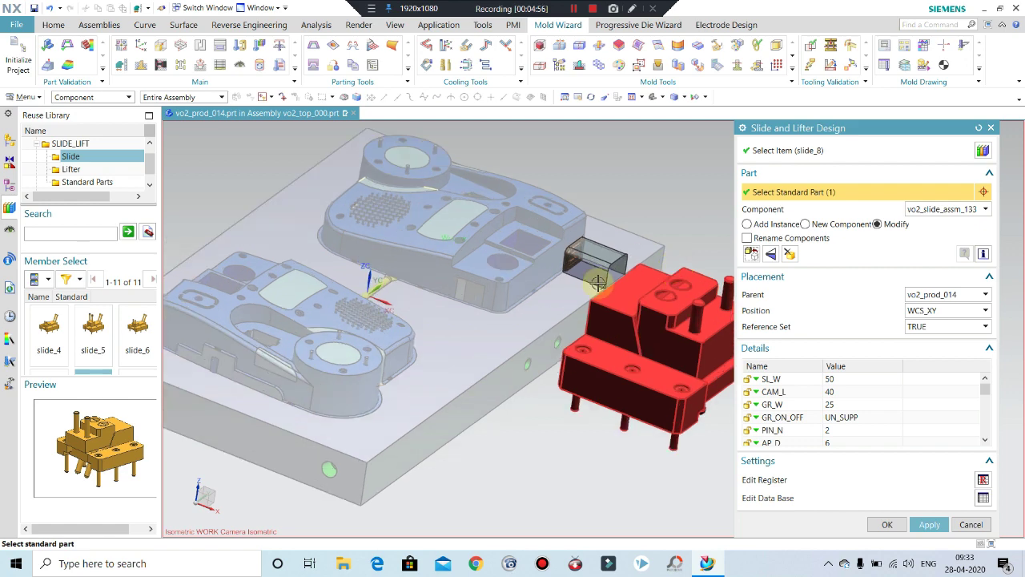
{"action": "scroll", "coordinate": [598, 282], "scroll_direction": "down", "scroll_amount": 2}
{"action": "scroll", "coordinate": [563, 291], "scroll_direction": "up", "scroll_amount": 2}
{"action": "left_click", "coordinate": [751, 254]}
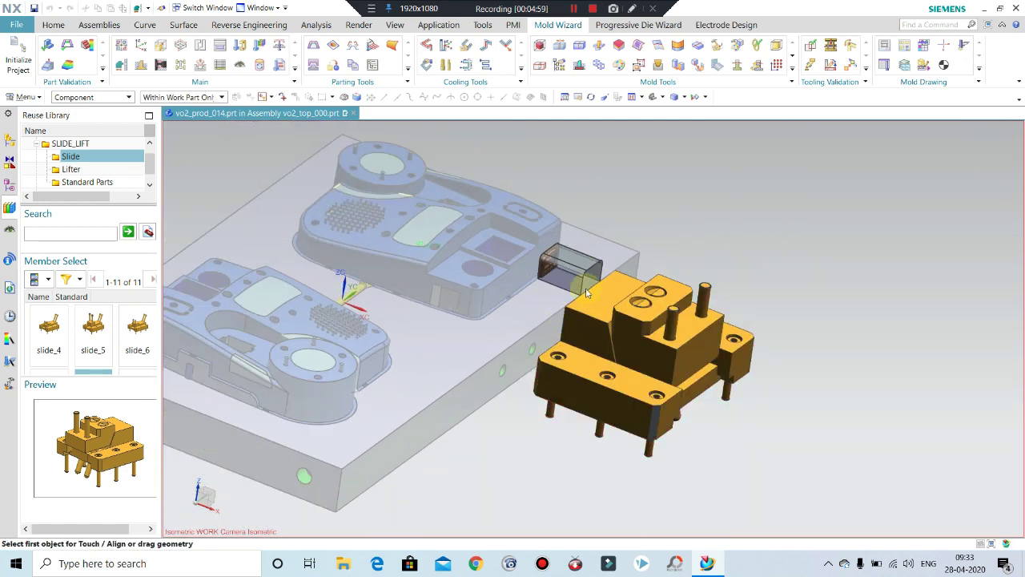
- Move the slide along ZC by a measured distance of 13.2795 mm
{"action": "scroll", "coordinate": [514, 335], "scroll_direction": "up", "scroll_amount": 1}
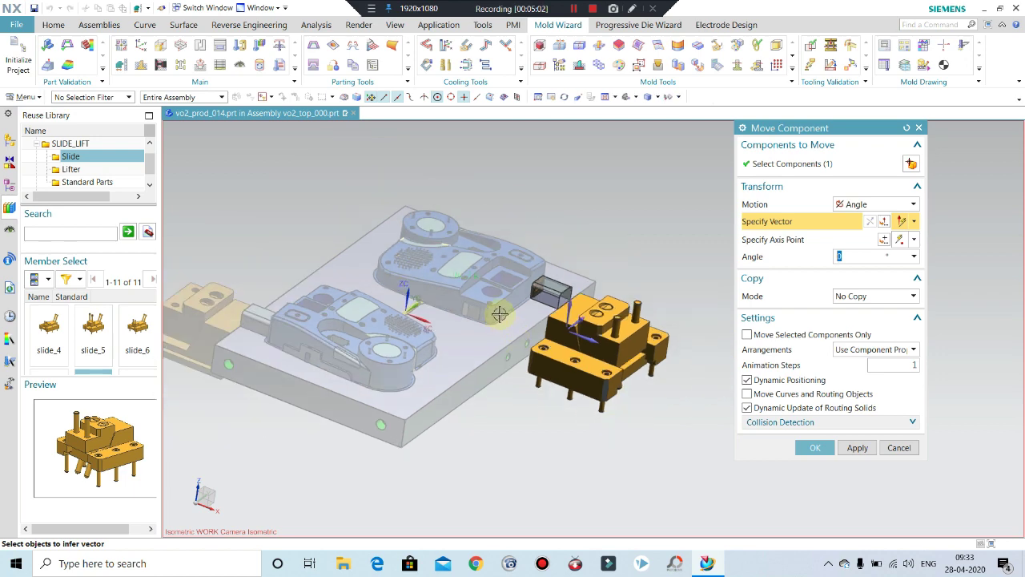
{"action": "middle_click_drag", "start_coordinate": [515, 335], "coordinate": [502, 306]}
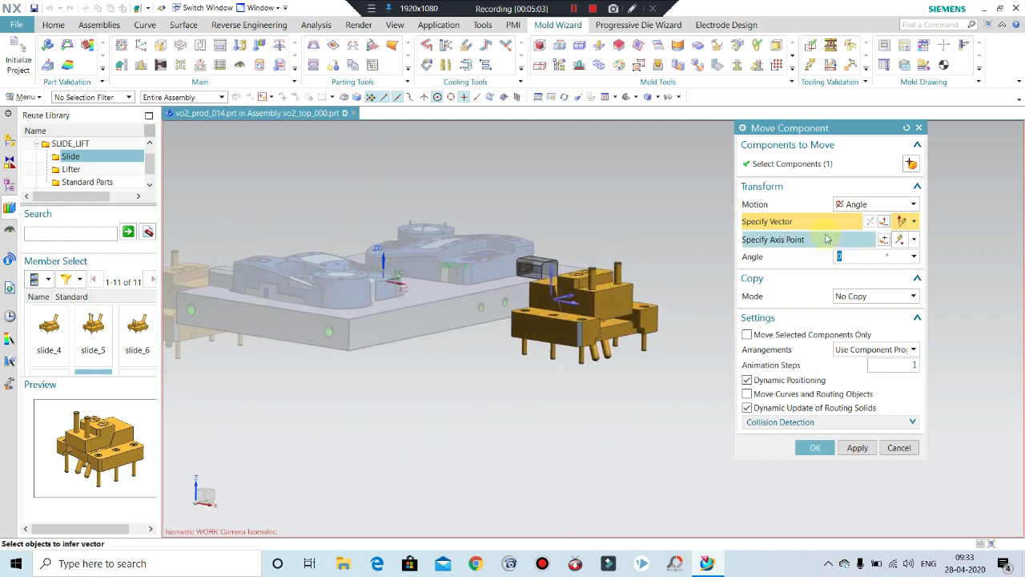
{"action": "left_click", "coordinate": [874, 204]}
{"action": "left_click", "coordinate": [851, 218]}
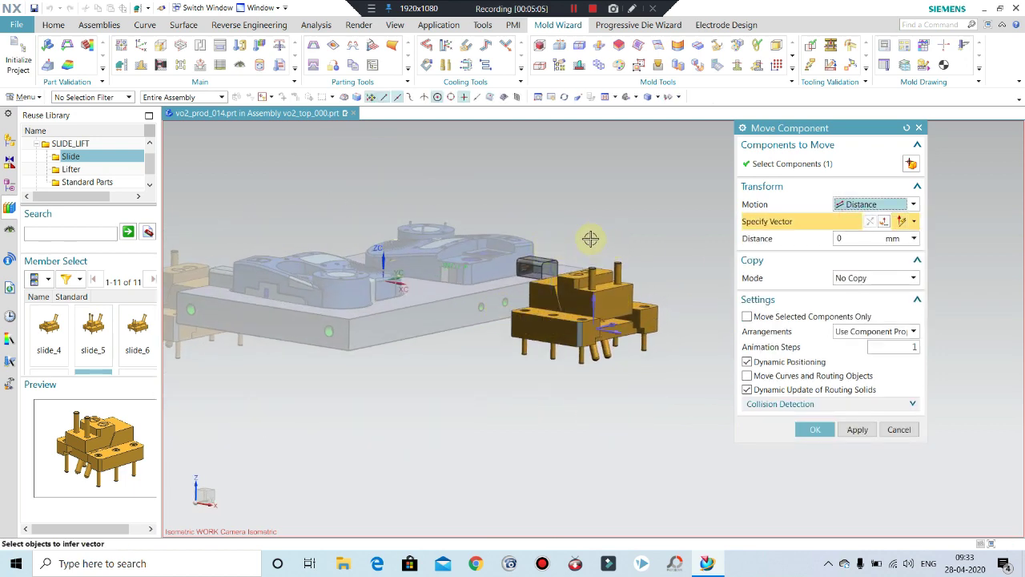
{"action": "left_click", "coordinate": [598, 299]}
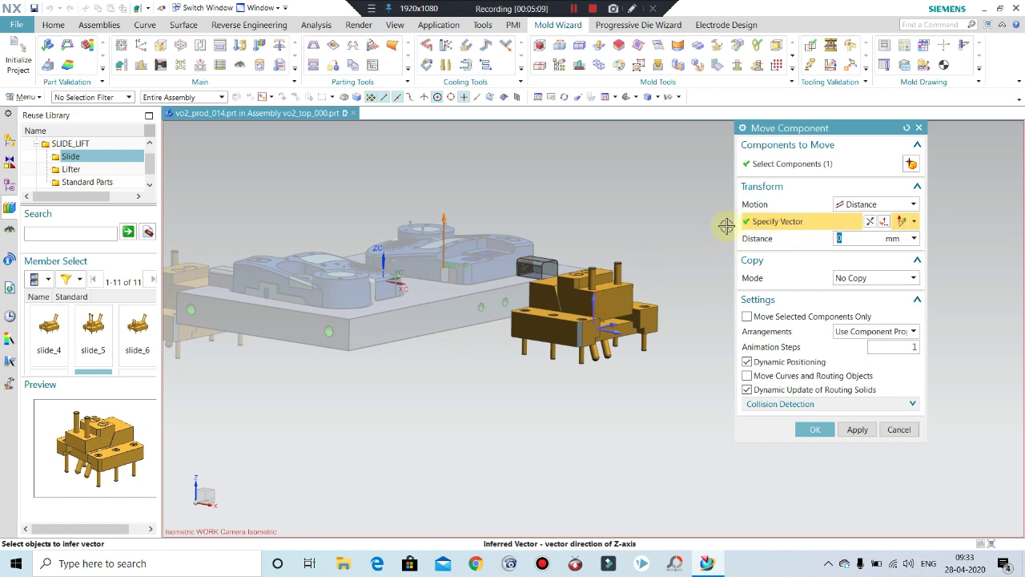
{"action": "left_click", "coordinate": [915, 239]}
{"action": "left_click", "coordinate": [933, 246]}
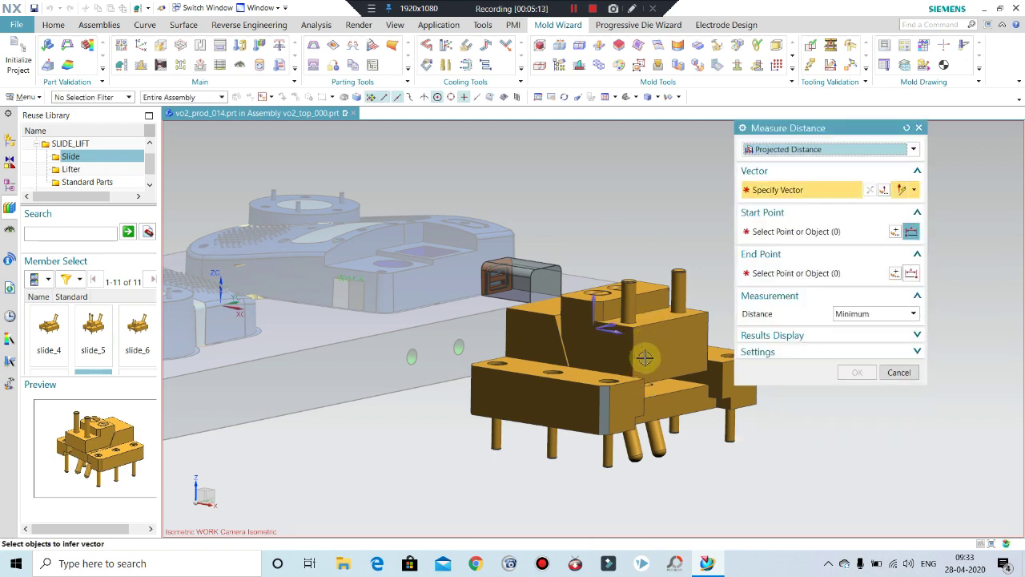
{"action": "left_click", "coordinate": [593, 303]}
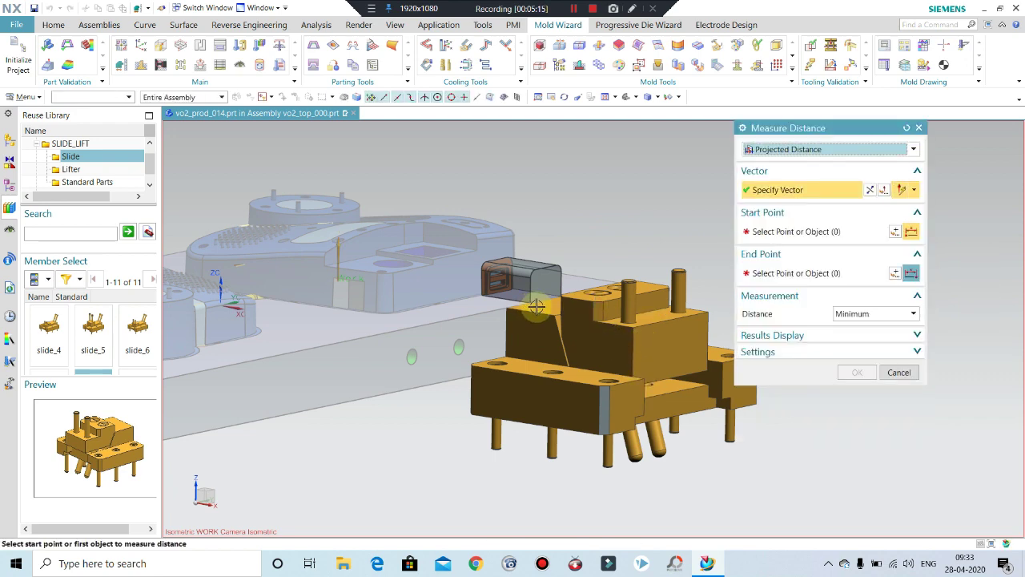
{"action": "scroll", "coordinate": [561, 301], "scroll_direction": "up", "scroll_amount": 2}
{"action": "left_click", "coordinate": [559, 300]}
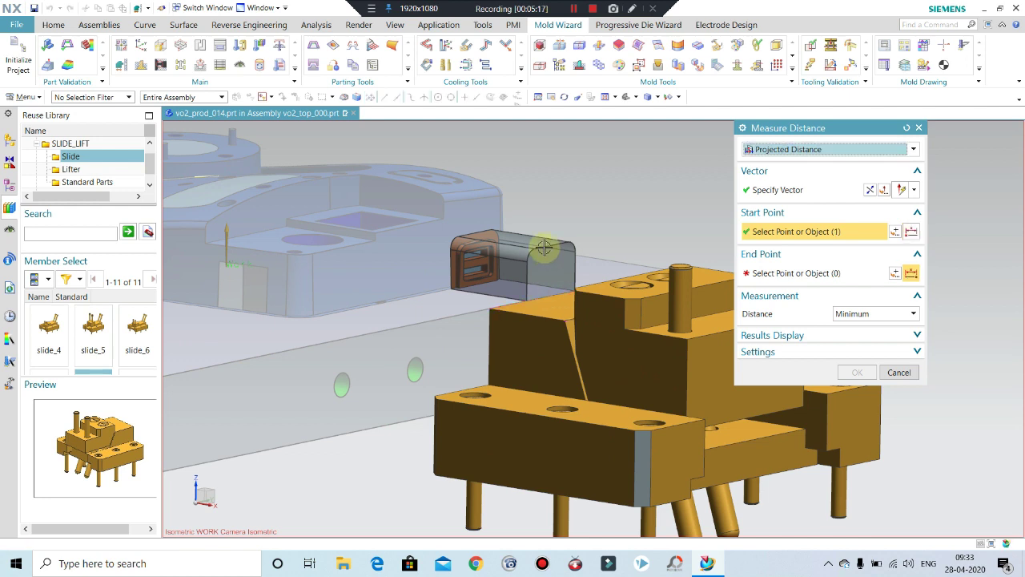
{"action": "left_click", "coordinate": [538, 243]}
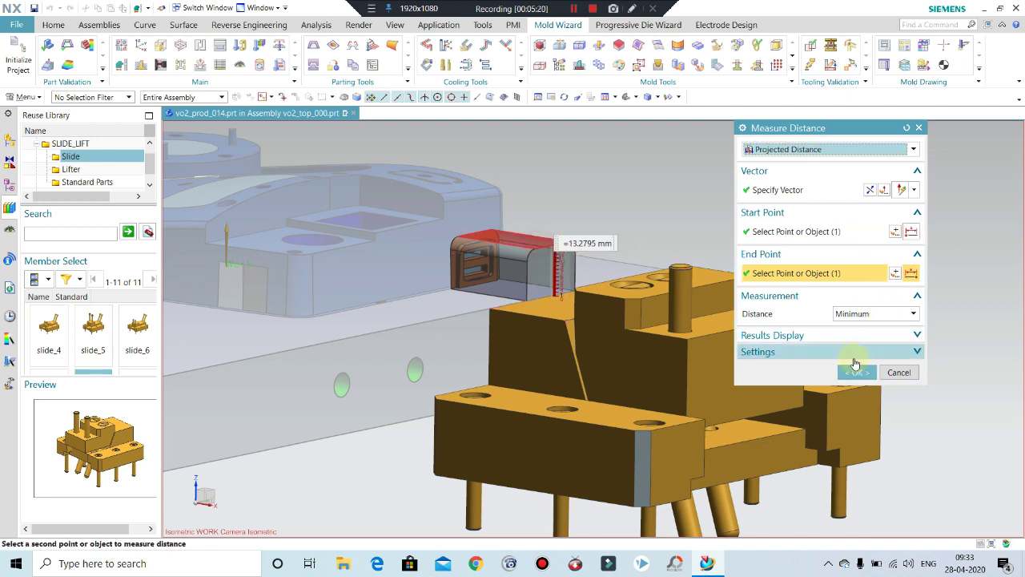
{"action": "left_click", "coordinate": [854, 371]}
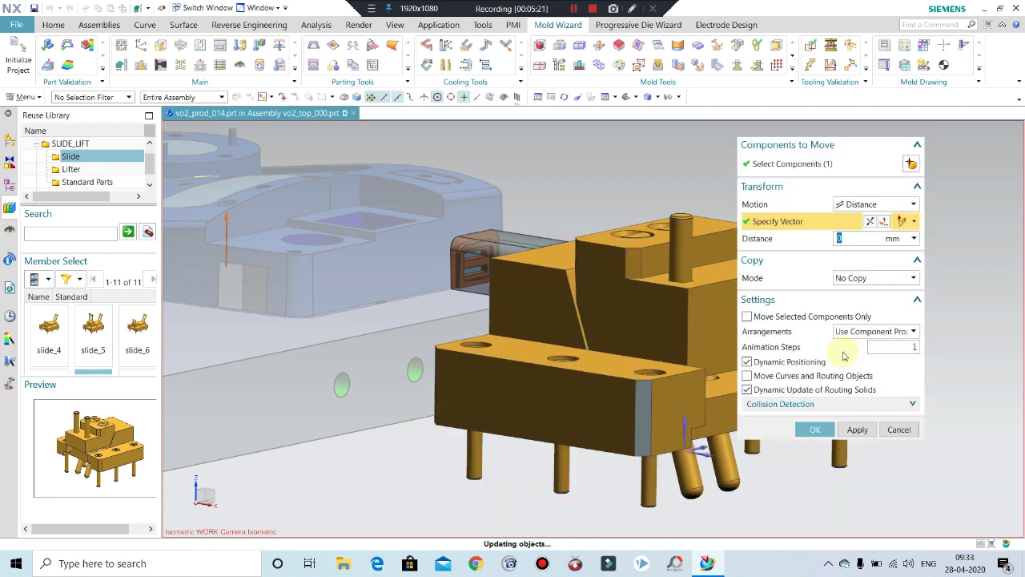
- Measure a second Z offset of 6.7205 mm for the slide move
{"action": "mouse_move", "coordinate": [604, 210]}
{"action": "middle_mouse_down"}
{"action": "mouse_move", "coordinate": [435, 304]}
{"action": "mouse_move", "coordinate": [479, 298]}
{"action": "mouse_move", "coordinate": [462, 293]}
{"action": "mouse_move", "coordinate": [455, 307]}
{"action": "middle_mouse_up"}
{"action": "scroll", "coordinate": [495, 303], "scroll_direction": "up", "scroll_amount": 2}
{"action": "scroll", "coordinate": [495, 303], "scroll_direction": "up", "scroll_amount": 1}
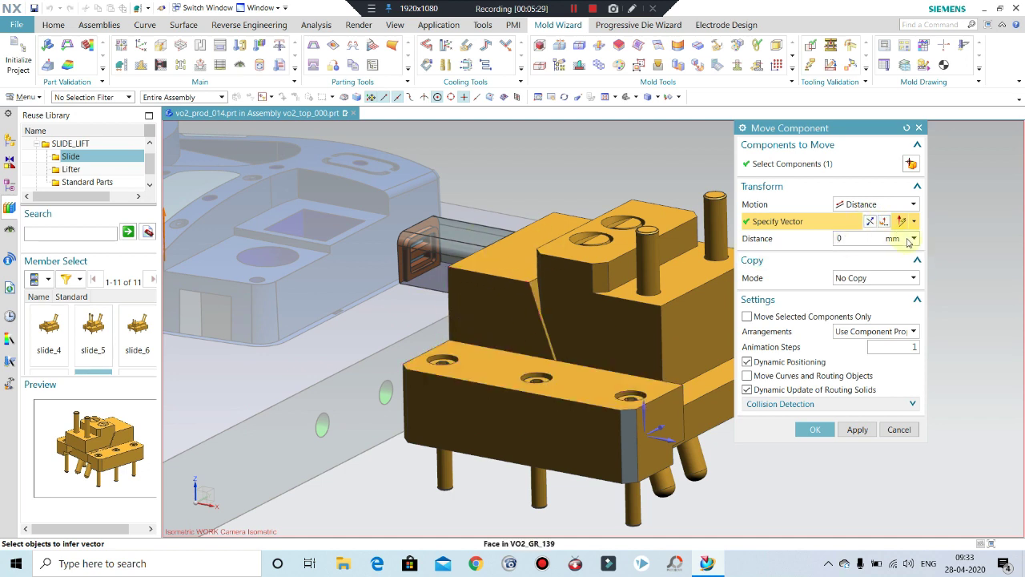
{"action": "left_click", "coordinate": [646, 408]}
{"action": "left_click", "coordinate": [913, 238]}
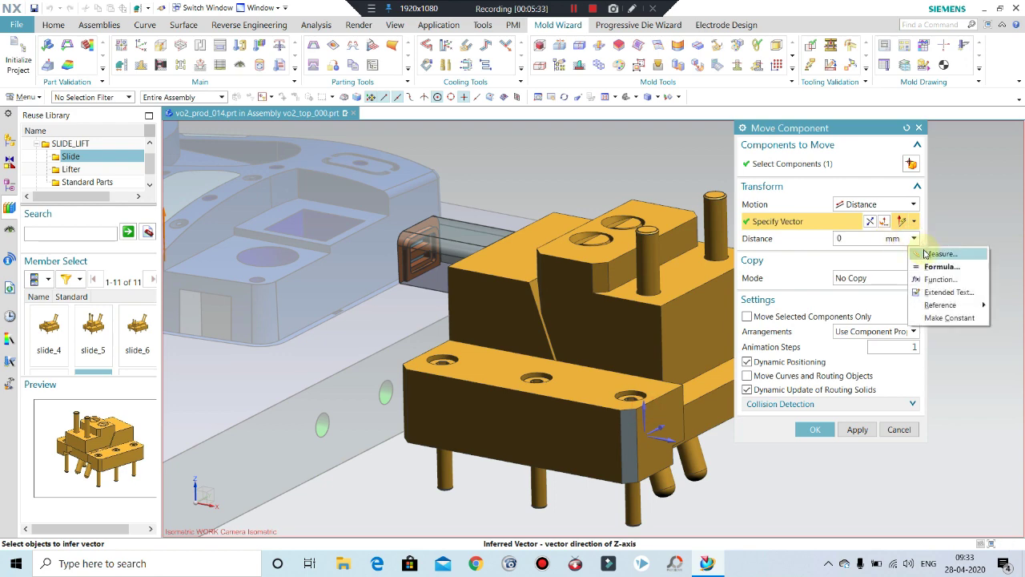
{"action": "left_click", "coordinate": [933, 257]}
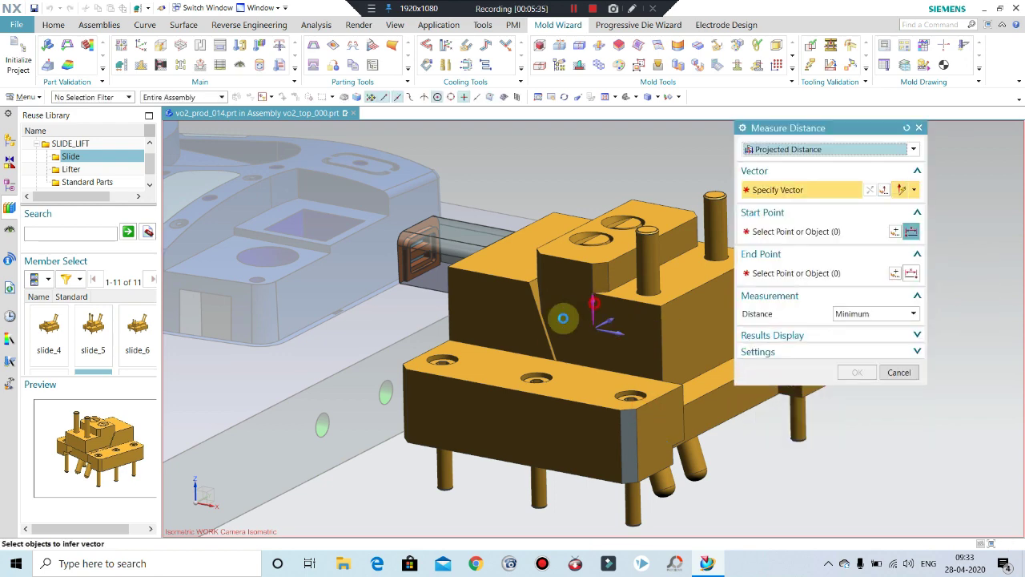
{"action": "left_click", "coordinate": [490, 357]}
{"action": "left_click", "coordinate": [421, 318]}
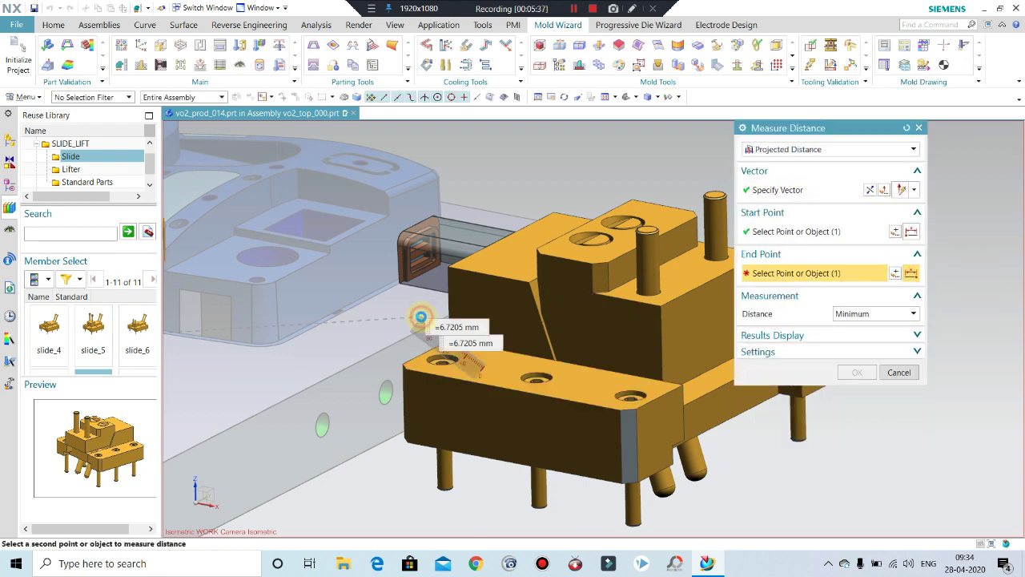
{"action": "left_click", "coordinate": [418, 325]}
{"action": "left_click", "coordinate": [858, 371]}
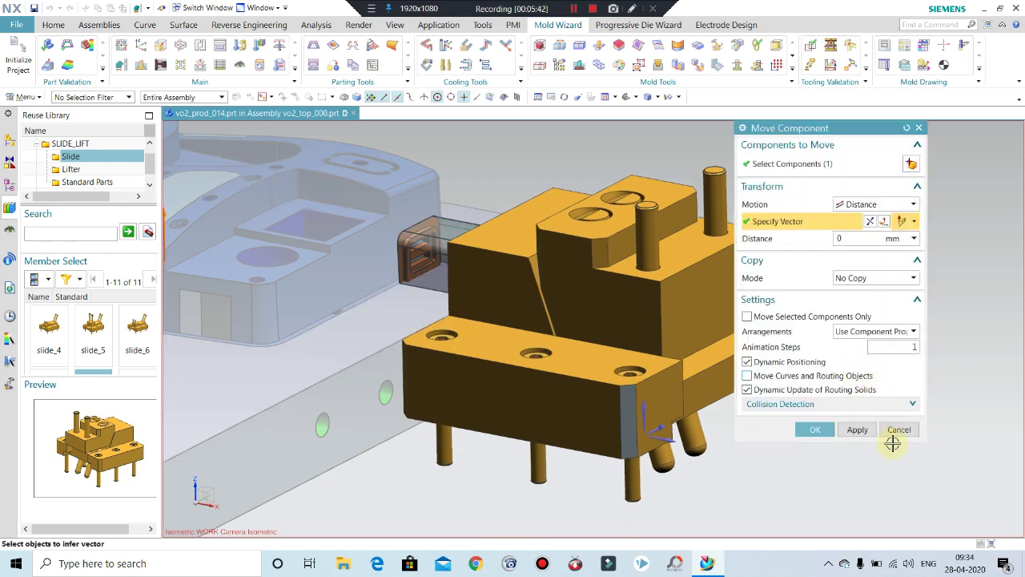
- Commit the slide's vertical move and finish editing it, checking the mold from several angles
{"action": "left_click", "coordinate": [815, 431]}
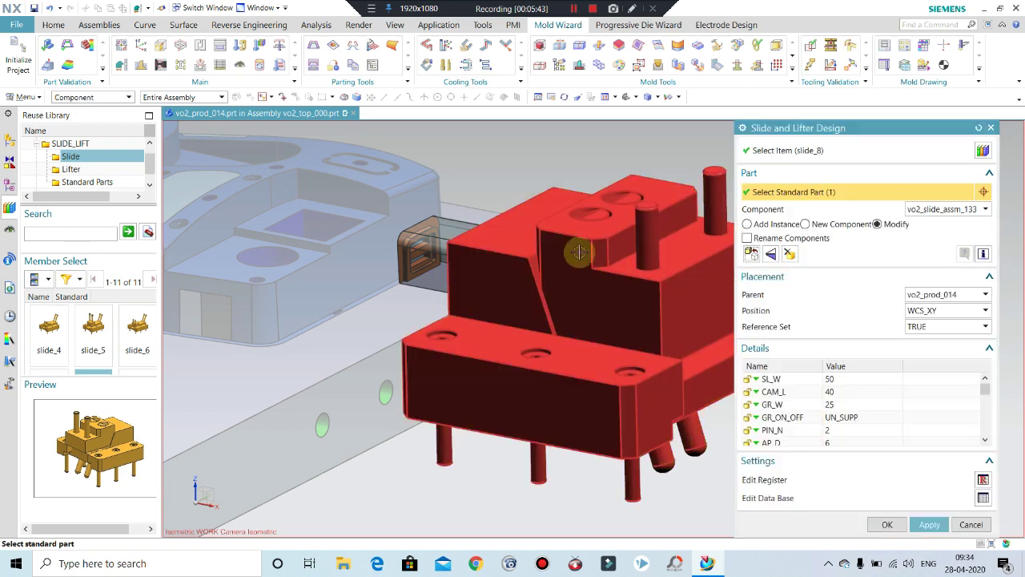
{"action": "scroll", "coordinate": [530, 263], "scroll_direction": "down", "scroll_amount": 4}
{"action": "scroll", "coordinate": [530, 263], "scroll_direction": "down", "scroll_amount": 3}
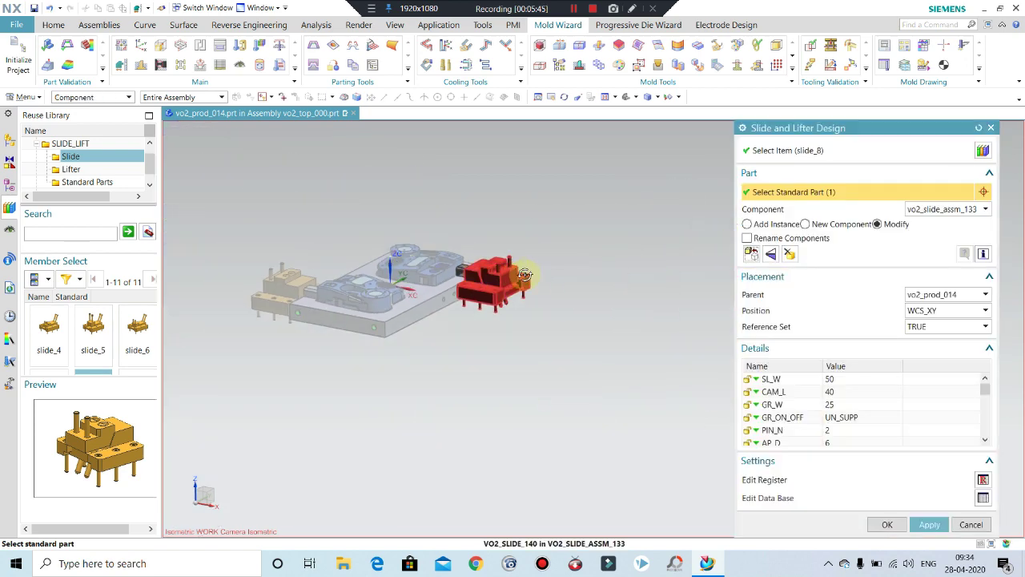
{"action": "mouse_move", "coordinate": [531, 264]}
{"action": "middle_mouse_down"}
{"action": "mouse_move", "coordinate": [529, 275]}
{"action": "mouse_move", "coordinate": [526, 235]}
{"action": "middle_mouse_up"}
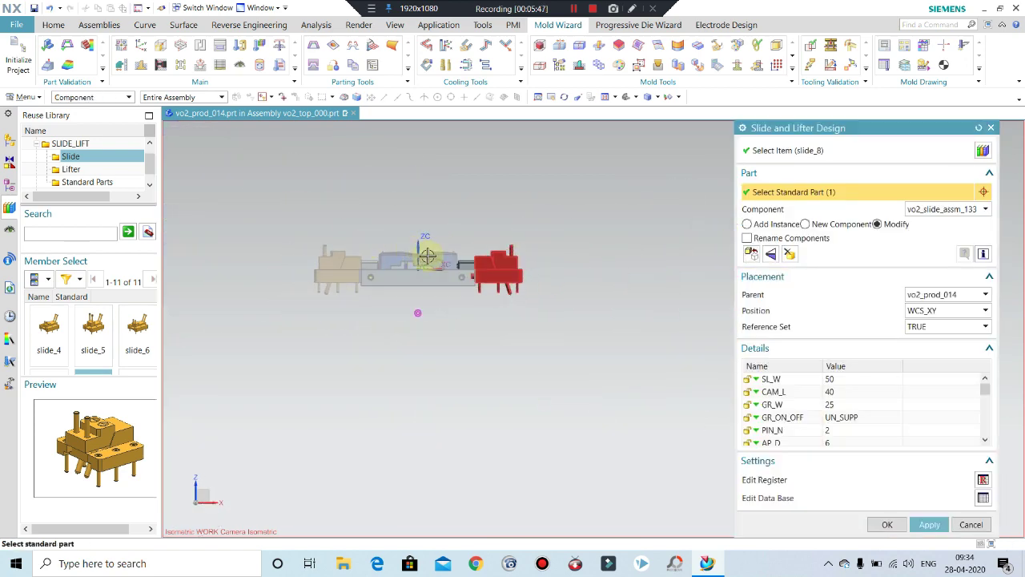
{"action": "scroll", "coordinate": [553, 273], "scroll_direction": "up", "scroll_amount": 5}
{"action": "mouse_move", "coordinate": [553, 273]}
{"action": "middle_mouse_down"}
{"action": "mouse_move", "coordinate": [497, 308]}
{"action": "mouse_move", "coordinate": [427, 305]}
{"action": "mouse_move", "coordinate": [416, 280]}
{"action": "mouse_move", "coordinate": [569, 361]}
{"action": "middle_mouse_up"}
{"action": "scroll", "coordinate": [428, 304], "scroll_direction": "down", "scroll_amount": 2}
{"action": "scroll", "coordinate": [419, 291], "scroll_direction": "down", "scroll_amount": 2}
{"action": "mouse_move", "coordinate": [480, 361]}
{"action": "middle_mouse_down"}
{"action": "mouse_move", "coordinate": [459, 334]}
{"action": "mouse_move", "coordinate": [549, 344]}
{"action": "middle_mouse_up"}
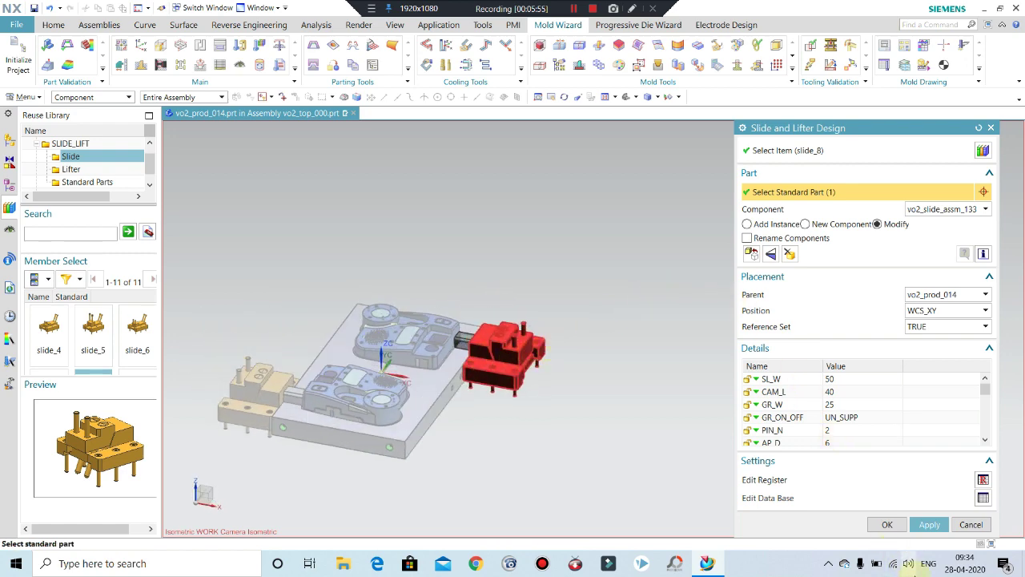
{"action": "left_click", "coordinate": [885, 524]}
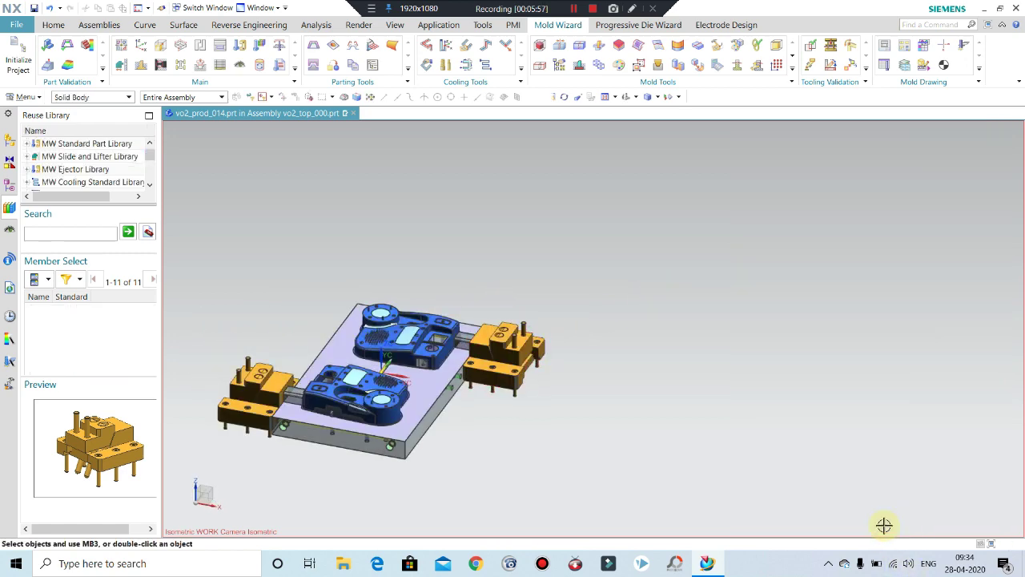
- Start showing the hidden mold components, then cancel the Show dialog
{"action": "scroll", "coordinate": [709, 387], "scroll_direction": "down", "scroll_amount": 5}
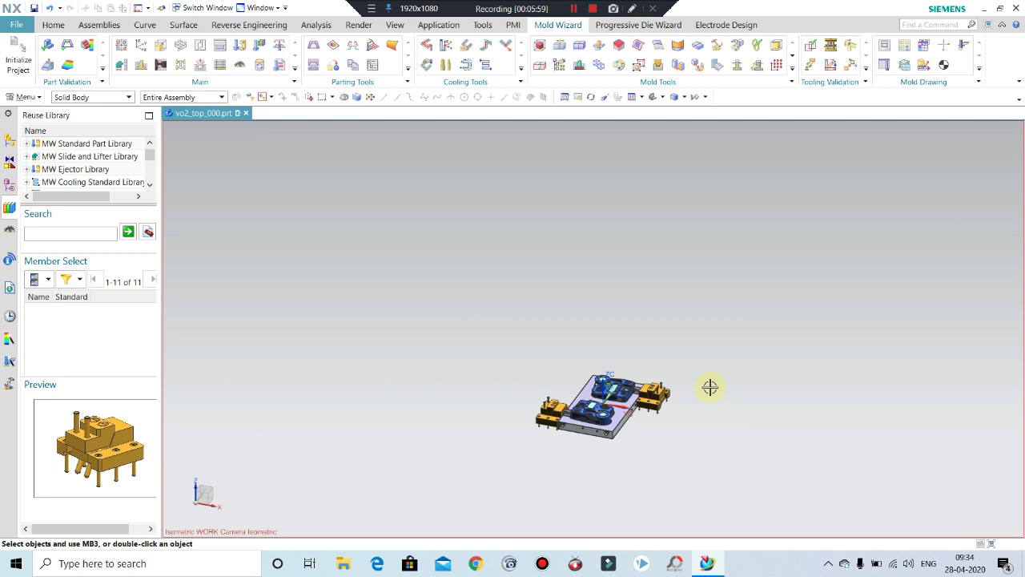
{"action": "key", "text": "ctrl+shift+k"}
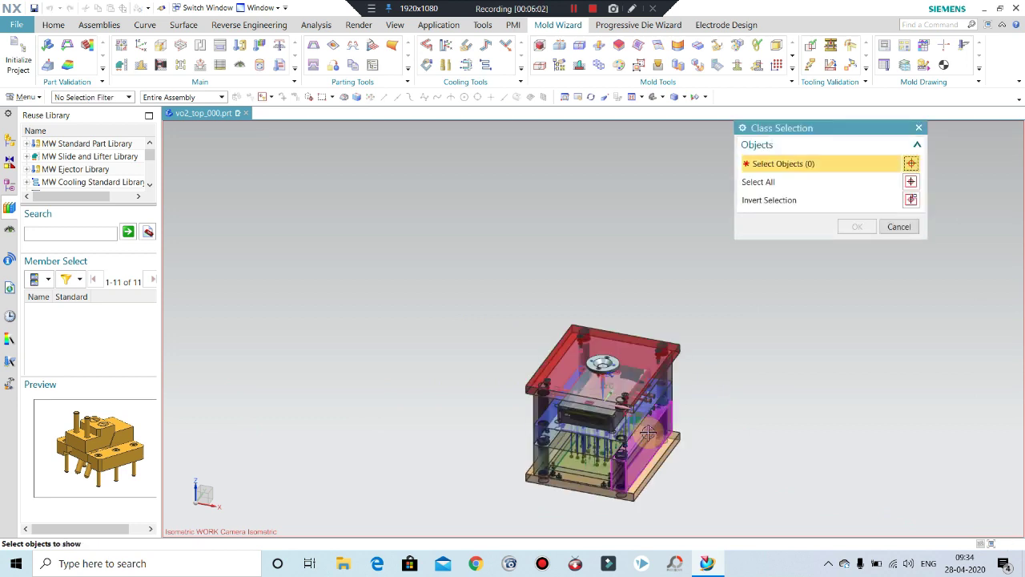
{"action": "scroll", "coordinate": [650, 403], "scroll_direction": "up", "scroll_amount": 2}
{"action": "scroll", "coordinate": [650, 402], "scroll_direction": "up", "scroll_amount": 2}
{"action": "key", "text": "Escape"}
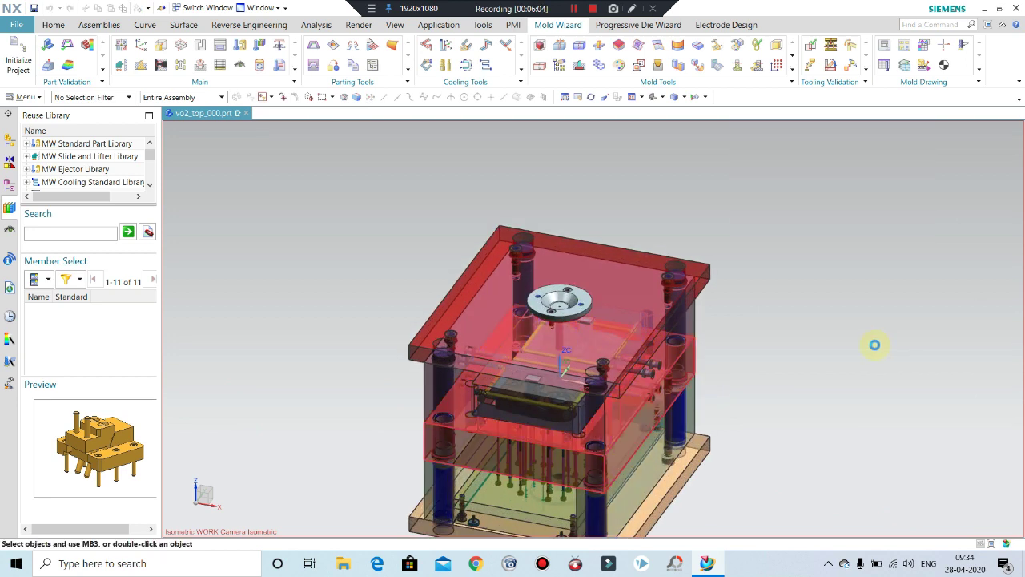
- Orbit and zoom to inspect the plate and both slides, ending at an isometric view
{"action": "middle_click_drag", "start_coordinate": [785, 345], "coordinate": [774, 339]}
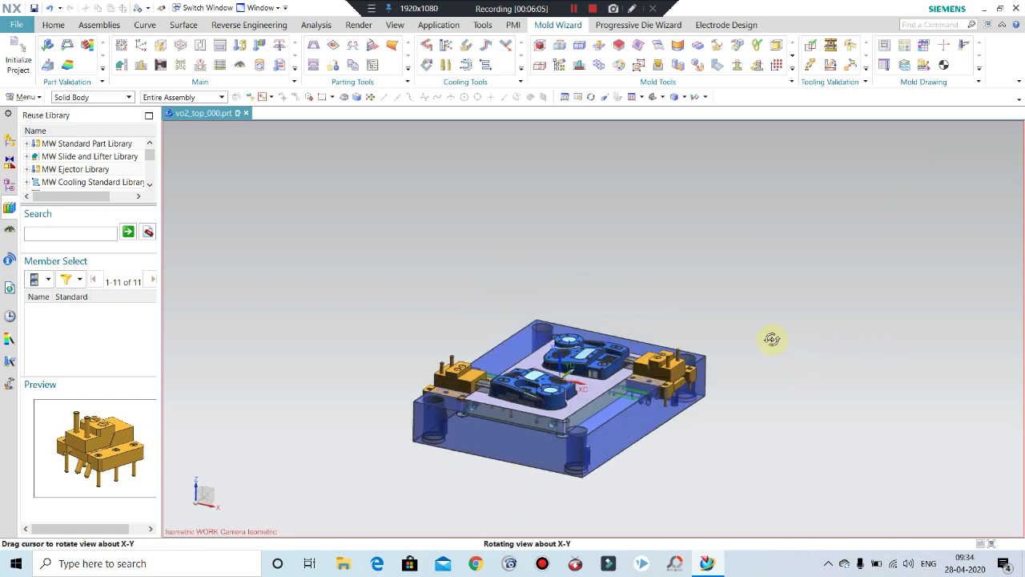
{"action": "scroll", "coordinate": [655, 392], "scroll_direction": "up", "scroll_amount": 3}
{"action": "scroll", "coordinate": [655, 392], "scroll_direction": "up", "scroll_amount": 3}
{"action": "middle_click_drag", "start_coordinate": [654, 392], "coordinate": [703, 389]}
{"action": "scroll", "coordinate": [656, 397], "scroll_direction": "down", "scroll_amount": 5}
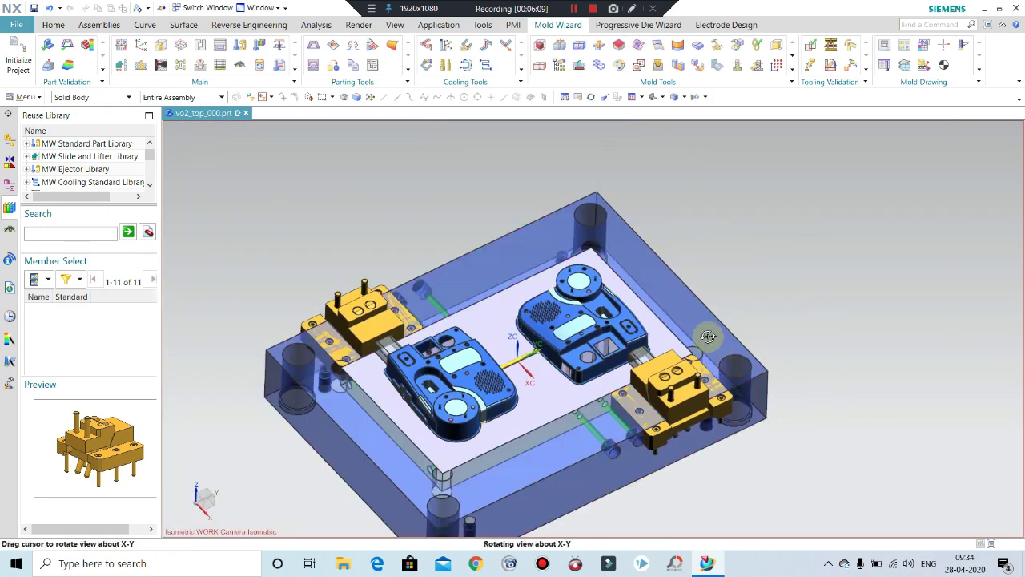
{"action": "scroll", "coordinate": [701, 400], "scroll_direction": "down", "scroll_amount": 1}
{"action": "scroll", "coordinate": [700, 407], "scroll_direction": "up", "scroll_amount": 4}
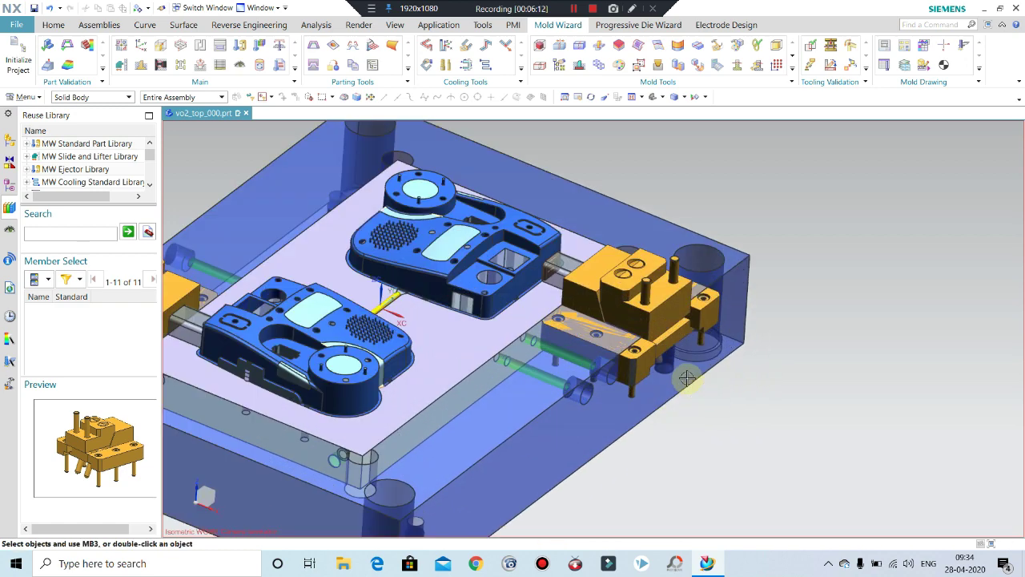
{"action": "scroll", "coordinate": [697, 396], "scroll_direction": "down", "scroll_amount": 4}
{"action": "scroll", "coordinate": [689, 370], "scroll_direction": "up", "scroll_amount": 2}
{"action": "middle_click_drag", "start_coordinate": [689, 370], "coordinate": [708, 348]}
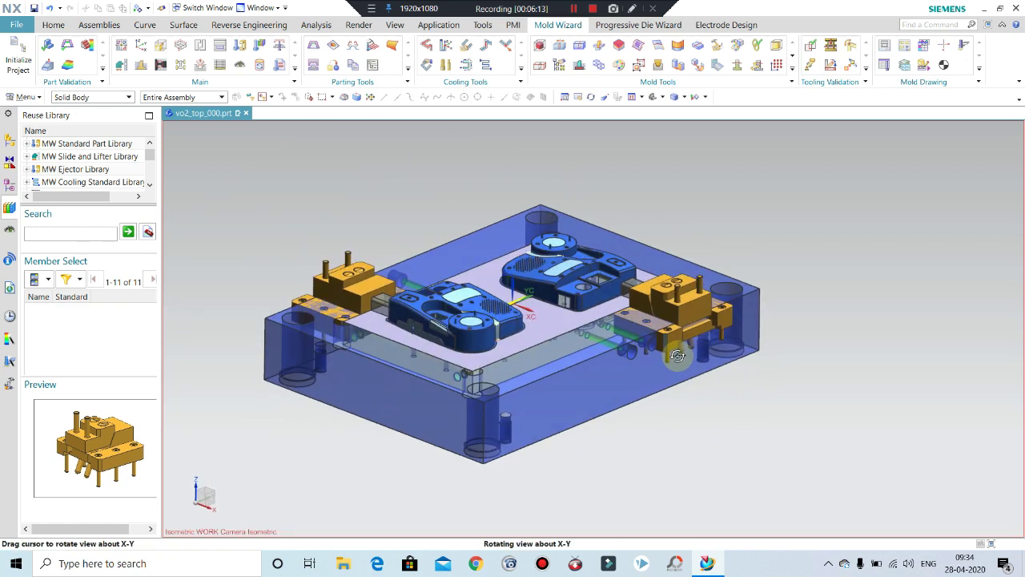
{"action": "scroll", "coordinate": [708, 344], "scroll_direction": "up", "scroll_amount": 2}
{"action": "scroll", "coordinate": [666, 314], "scroll_direction": "down", "scroll_amount": 1}
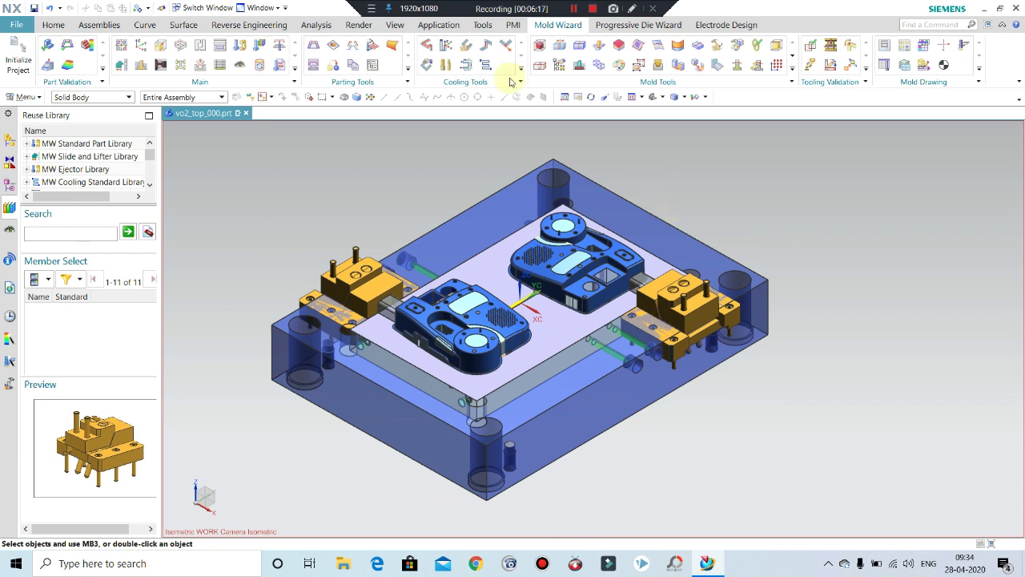
- Select the right-hand slide in Slide and Lifter Design and show its parameter diagrams
{"action": "left_click", "coordinate": [121, 64]}
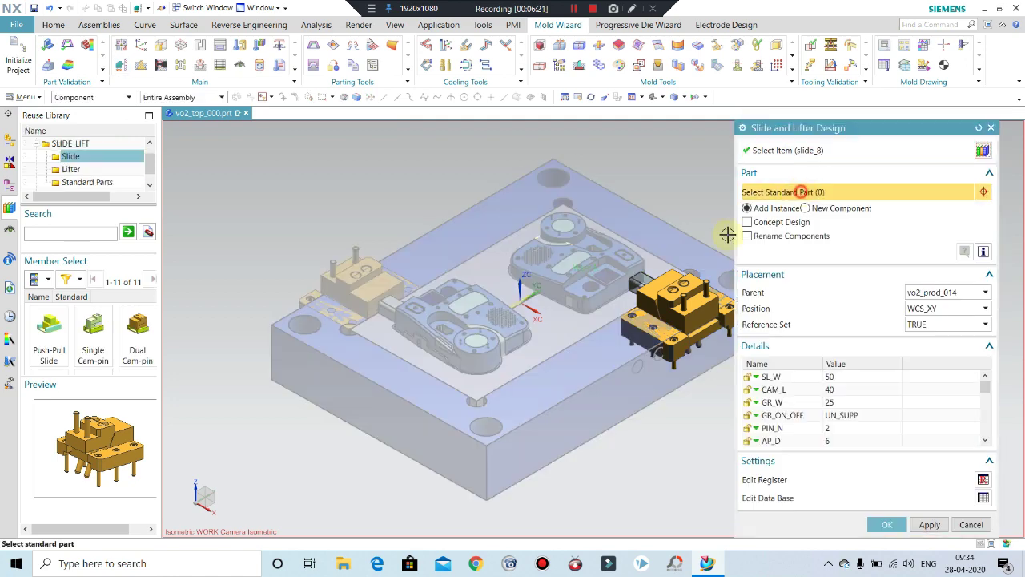
{"action": "left_click", "coordinate": [671, 302]}
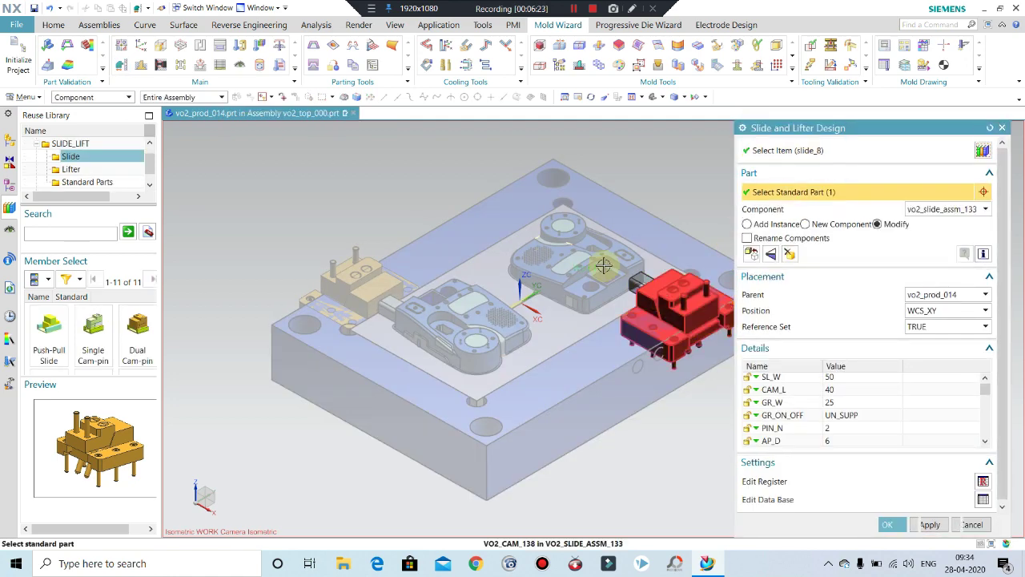
{"action": "scroll", "coordinate": [464, 265], "scroll_direction": "down", "scroll_amount": 2}
{"action": "scroll", "coordinate": [642, 304], "scroll_direction": "up", "scroll_amount": 2}
{"action": "scroll", "coordinate": [642, 304], "scroll_direction": "up", "scroll_amount": 2}
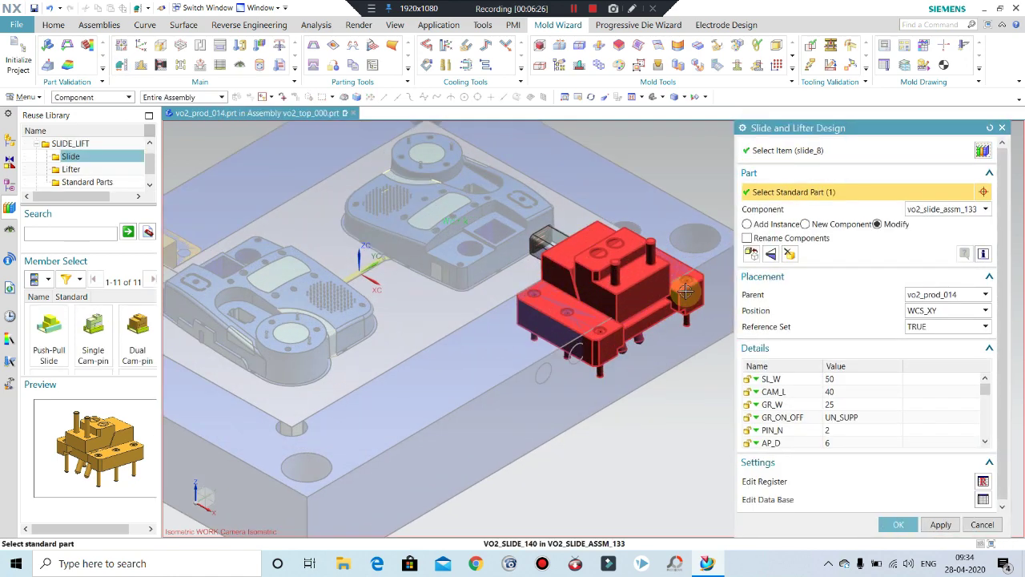
{"action": "scroll", "coordinate": [641, 304], "scroll_direction": "up", "scroll_amount": 1}
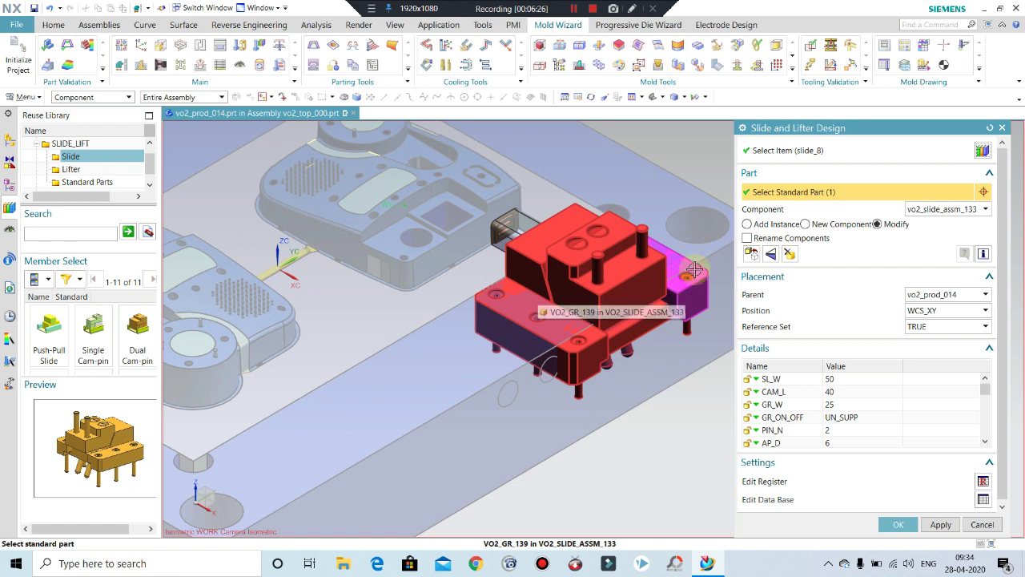
{"action": "left_click", "coordinate": [986, 254]}
{"action": "left_click_drag", "start_coordinate": [228, 171], "coordinate": [173, 109]}
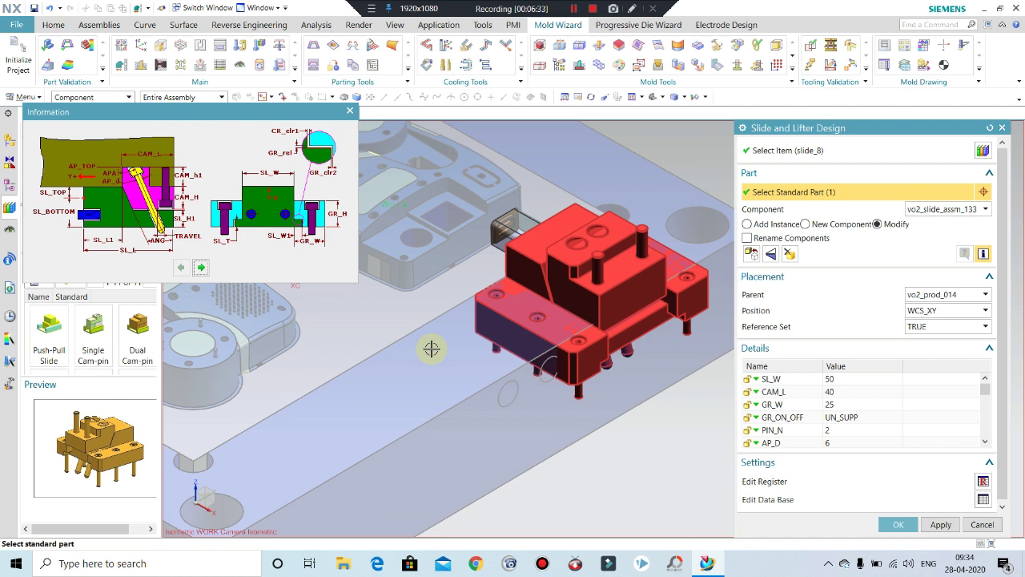
- Set the slide width SL_W to 30 and apply it
{"action": "left_click", "coordinate": [850, 378]}
{"action": "type", "text": "30"}
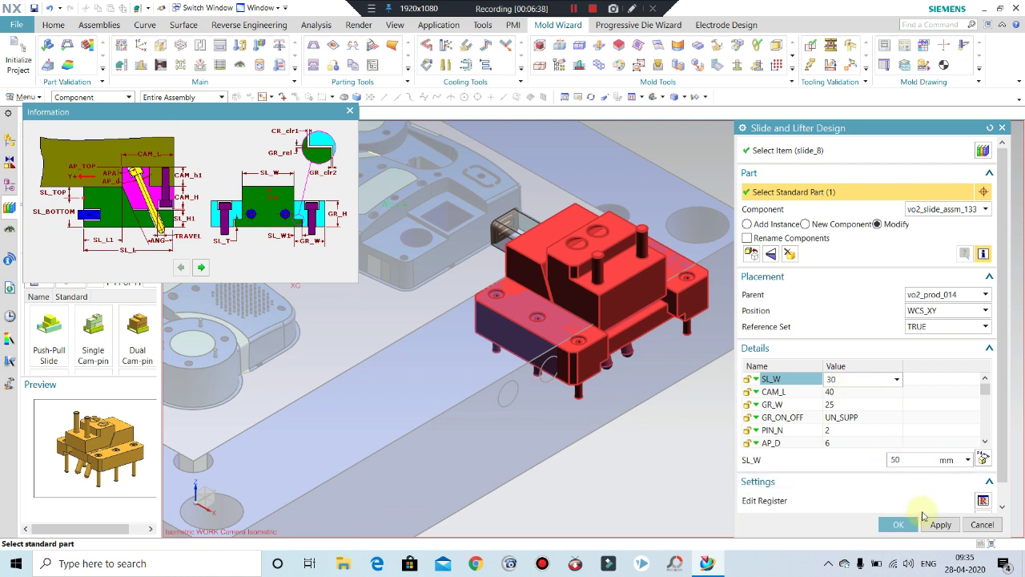
{"action": "left_click", "coordinate": [938, 525]}
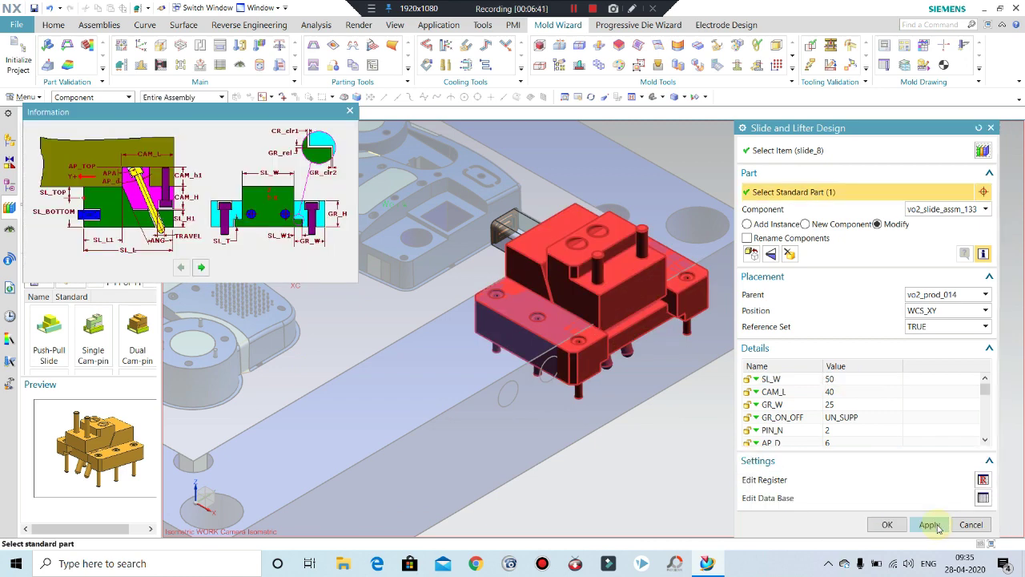
{"action": "middle_click_drag", "start_coordinate": [549, 357], "coordinate": [580, 386]}
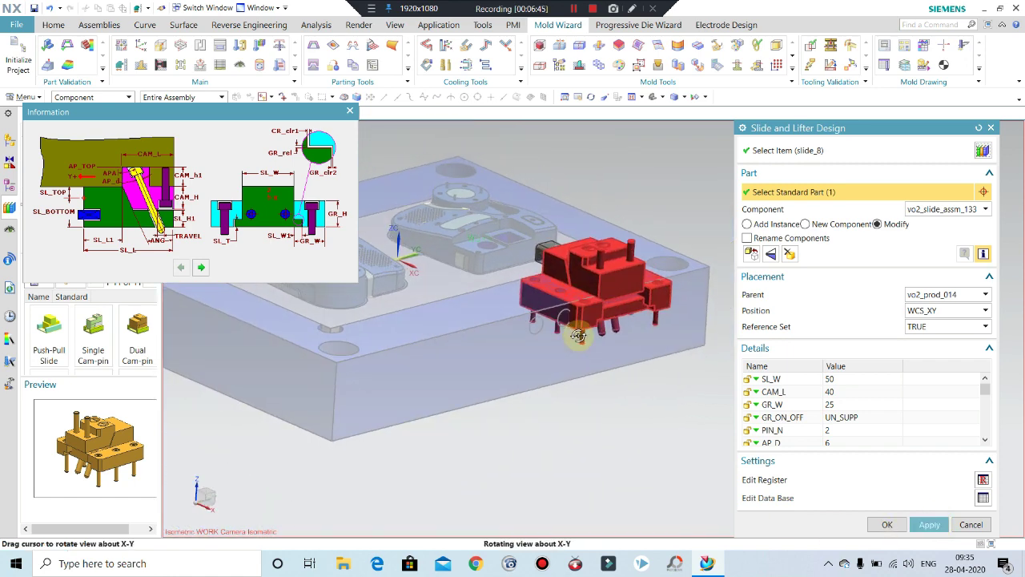
{"action": "middle_click_drag", "start_coordinate": [580, 387], "coordinate": [745, 348]}
{"action": "left_click", "coordinate": [871, 392]}
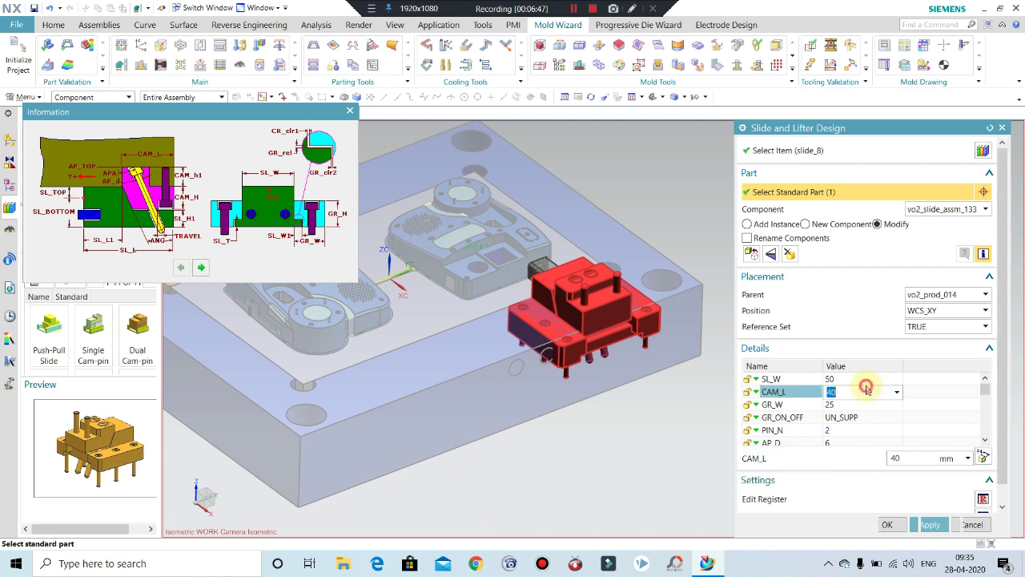
{"action": "left_click", "coordinate": [858, 379]}
{"action": "type", "text": "30"}
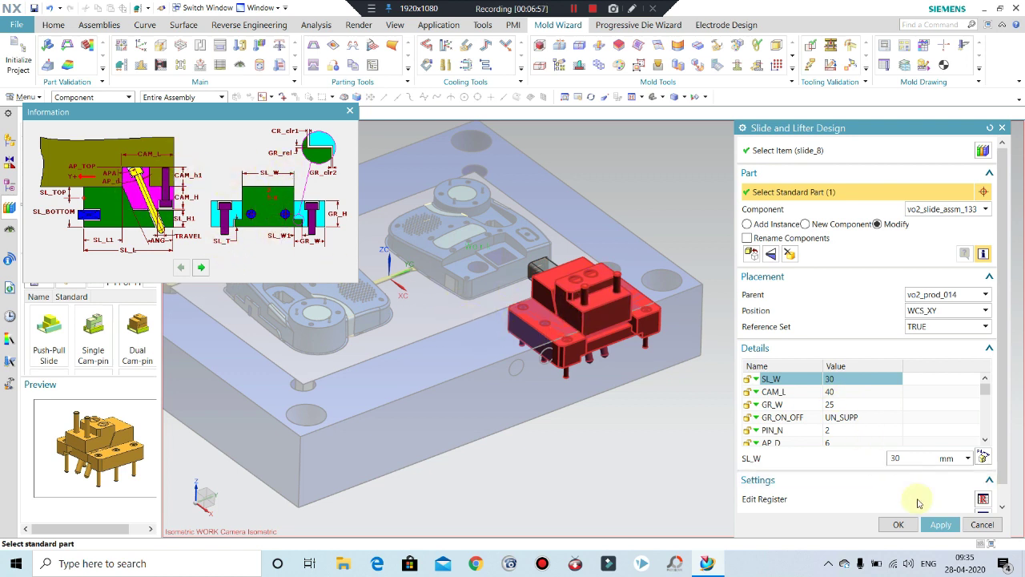
{"action": "left_click", "coordinate": [938, 522]}
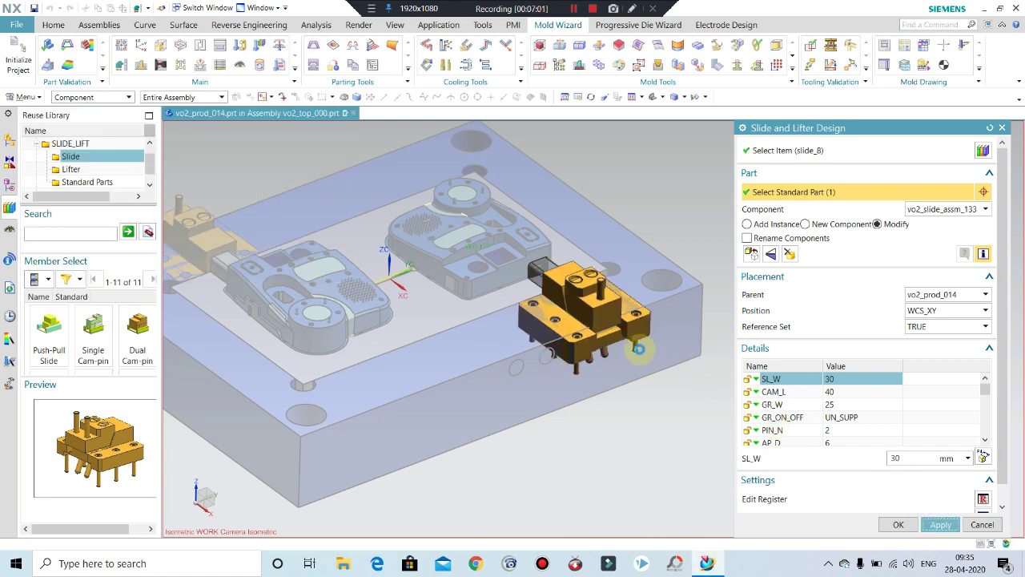
- Reselect the right-hand slide and change its GR_W guide width from 25 to 20
{"action": "left_click", "coordinate": [618, 349]}
{"action": "mouse_move", "coordinate": [620, 353]}
{"action": "middle_mouse_down"}
{"action": "mouse_move", "coordinate": [643, 383]}
{"action": "mouse_move", "coordinate": [534, 295]}
{"action": "mouse_move", "coordinate": [531, 327]}
{"action": "middle_mouse_up"}
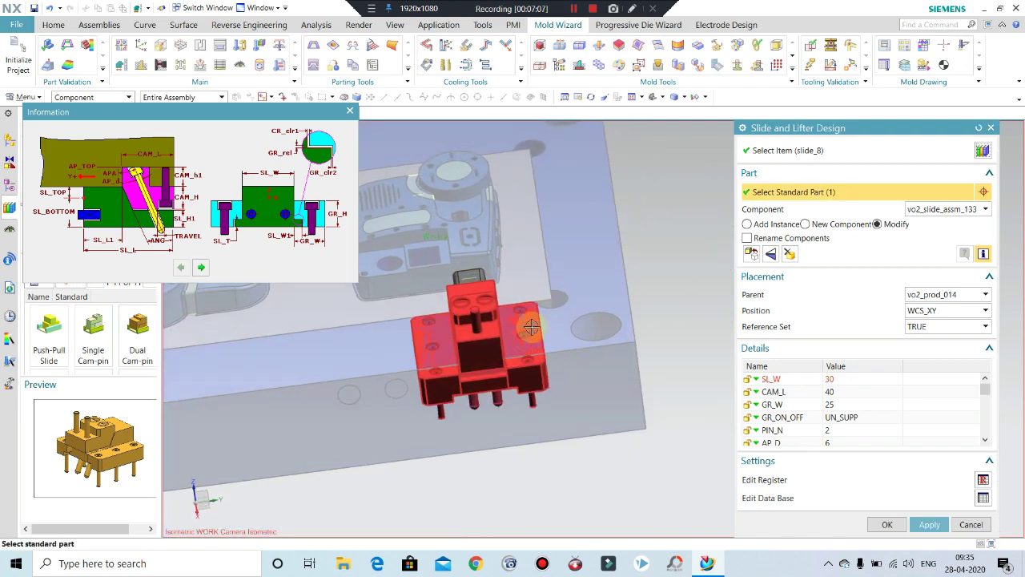
{"action": "mouse_move", "coordinate": [533, 336]}
{"action": "middle_mouse_down"}
{"action": "mouse_move", "coordinate": [542, 321]}
{"action": "mouse_move", "coordinate": [427, 285]}
{"action": "middle_mouse_up"}
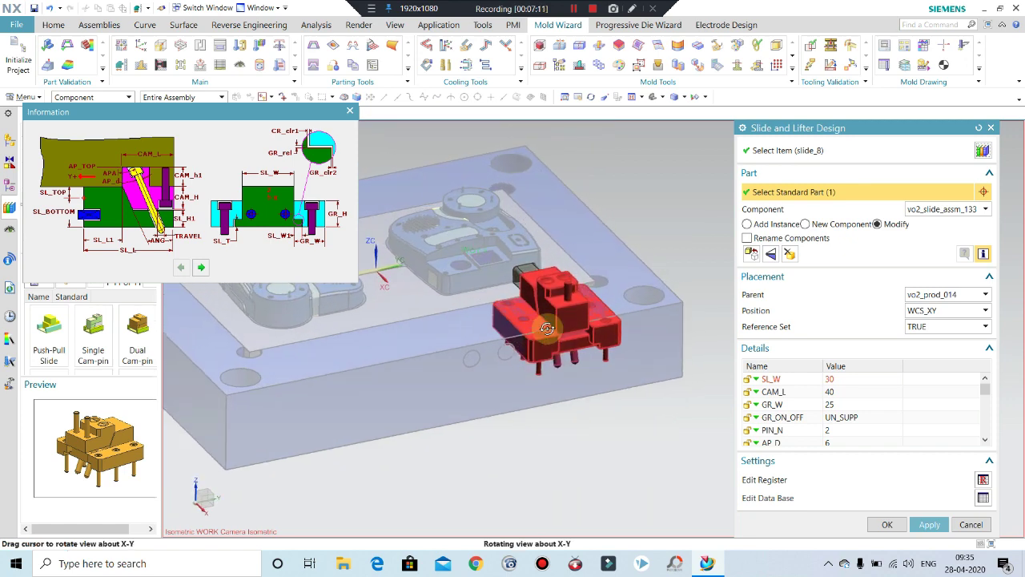
{"action": "left_click", "coordinate": [853, 405]}
{"action": "type", "text": "20"}
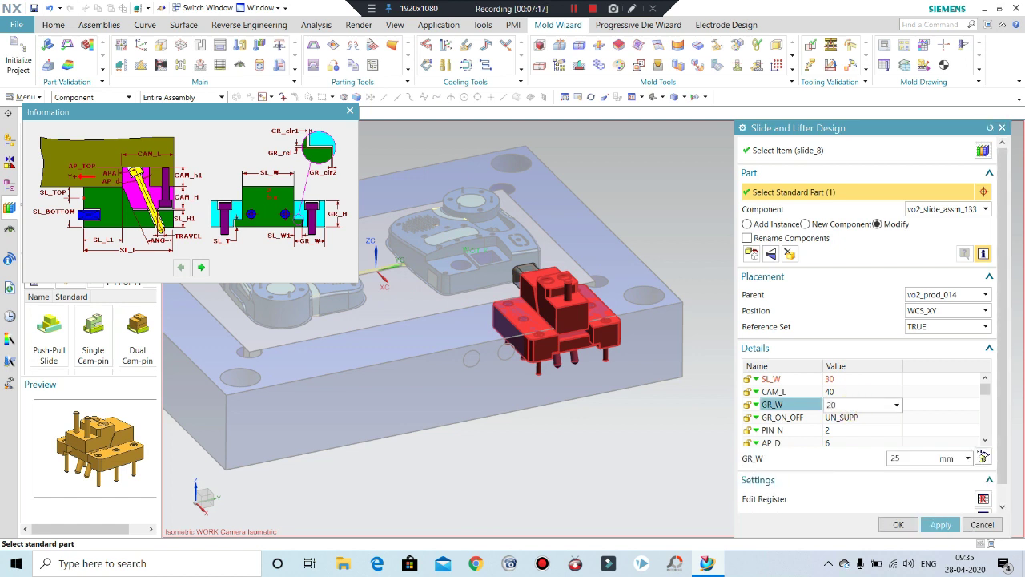
{"action": "left_click", "coordinate": [939, 522]}
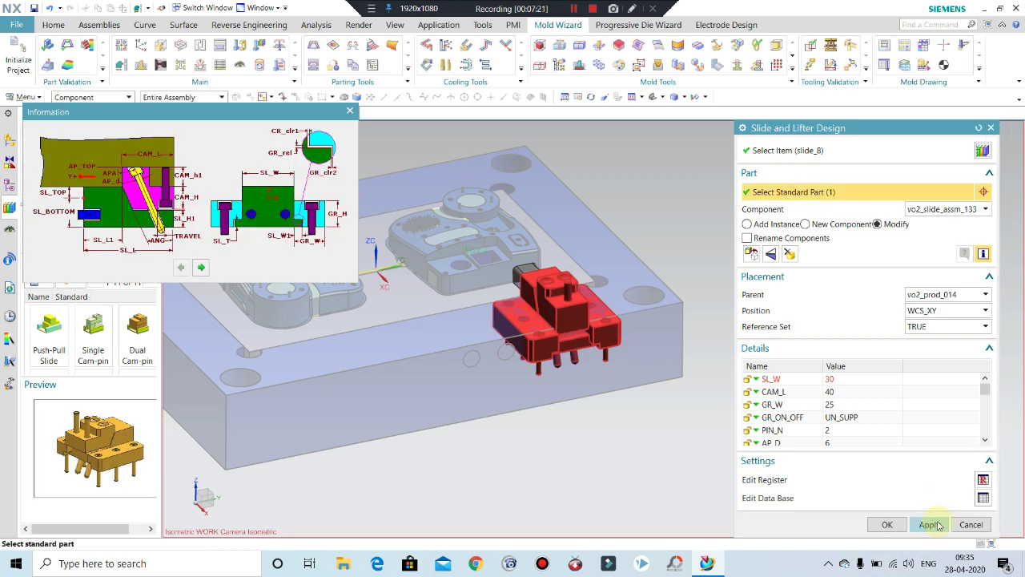
{"action": "left_click", "coordinate": [846, 405]}
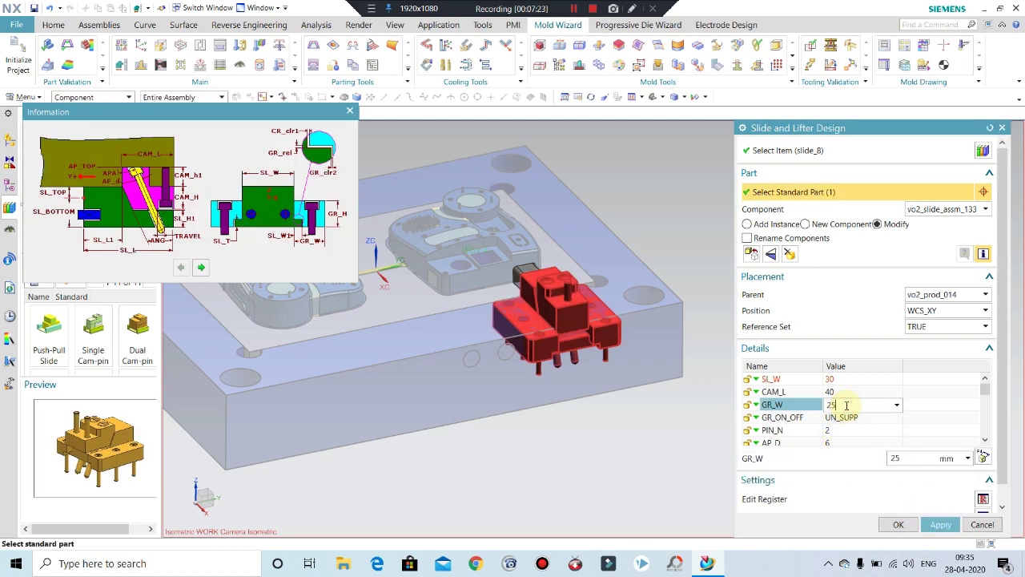
{"action": "left_click", "coordinate": [897, 404]}
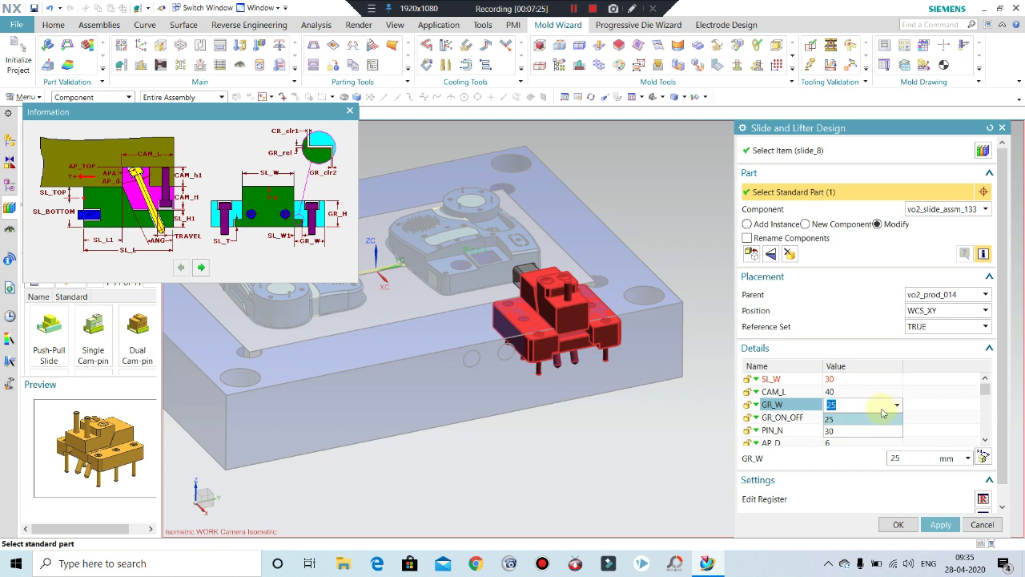
{"action": "left_click", "coordinate": [884, 402]}
{"action": "type", "text": "20"}
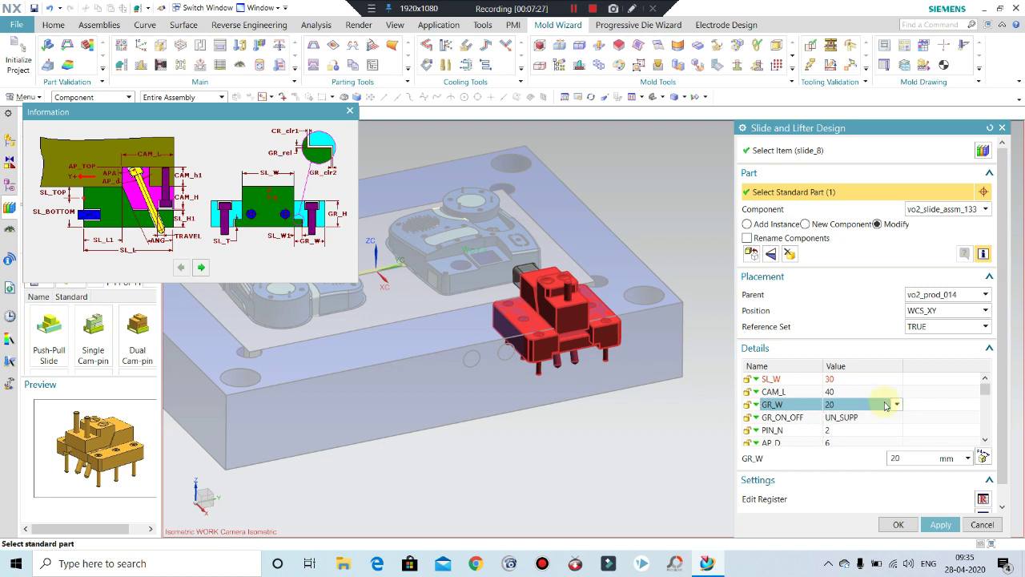
{"action": "left_click", "coordinate": [940, 525]}
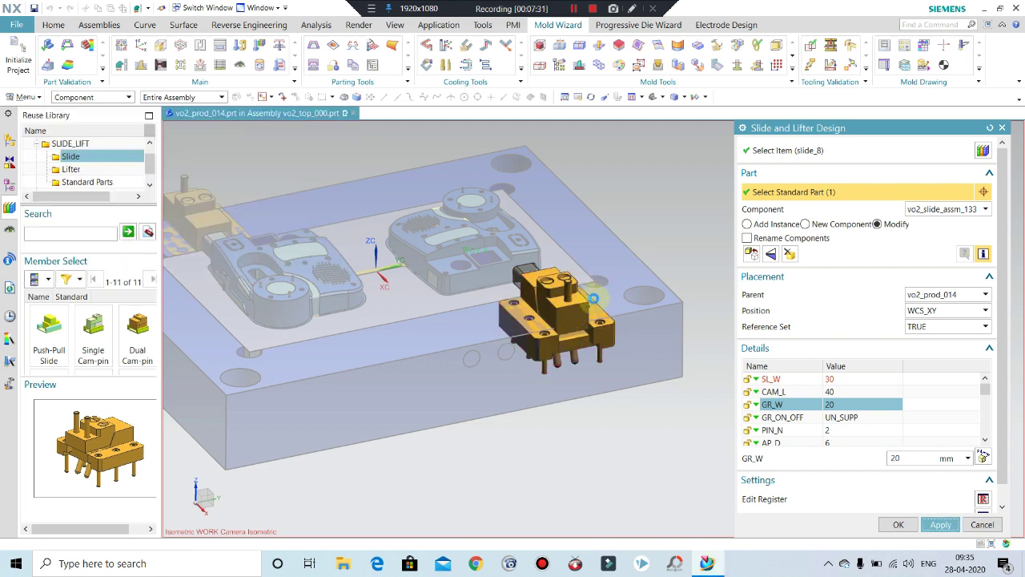
{"action": "middle_click_drag", "start_coordinate": [576, 324], "coordinate": [572, 355]}
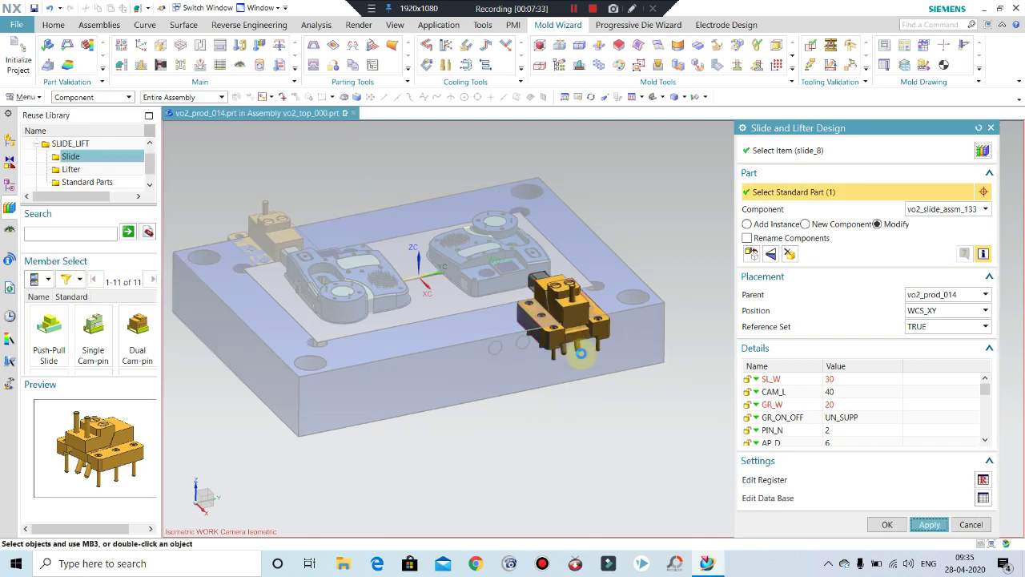
- Inspect the slide from several angles, then set SL_L to 50 and apply
{"action": "scroll", "coordinate": [568, 344], "scroll_direction": "down", "scroll_amount": 1}
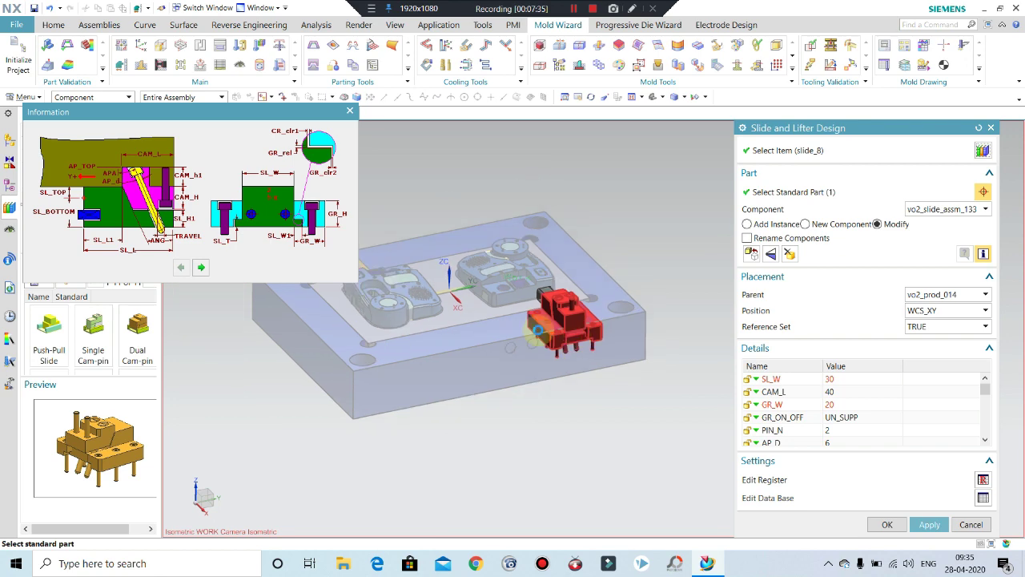
{"action": "scroll", "coordinate": [560, 343], "scroll_direction": "down", "scroll_amount": 1}
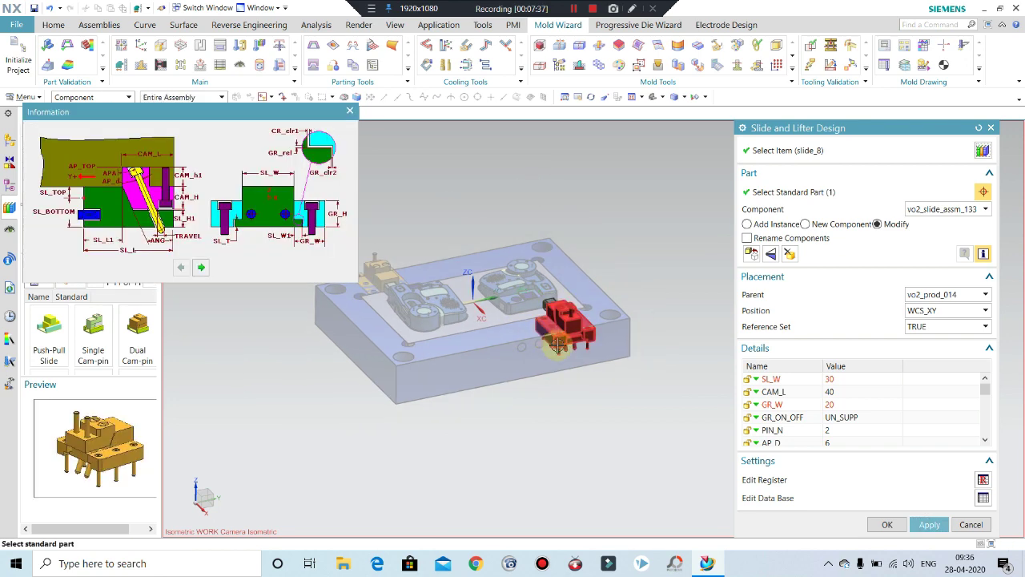
{"action": "middle_click_drag", "start_coordinate": [594, 385], "coordinate": [562, 403]}
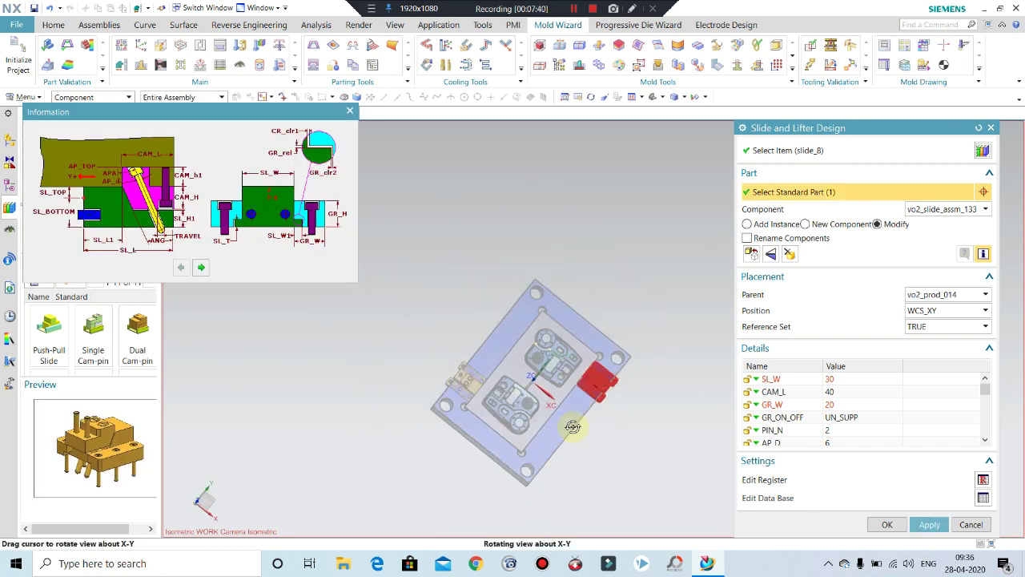
{"action": "scroll", "coordinate": [577, 376], "scroll_direction": "up", "scroll_amount": 2}
{"action": "scroll", "coordinate": [597, 352], "scroll_direction": "up", "scroll_amount": 2}
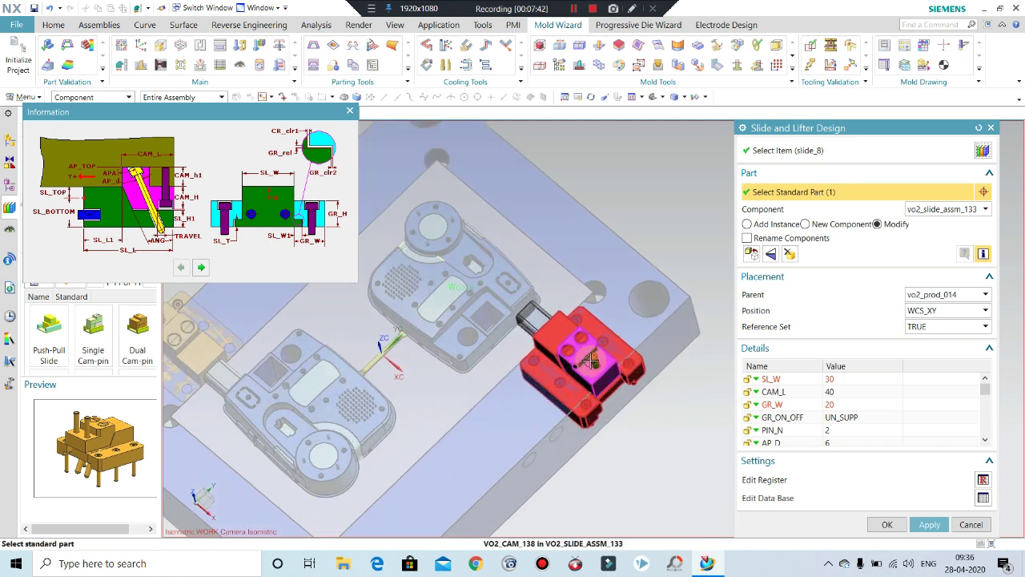
{"action": "scroll", "coordinate": [612, 325], "scroll_direction": "up", "scroll_amount": 2}
{"action": "middle_click_drag", "start_coordinate": [612, 324], "coordinate": [583, 311]}
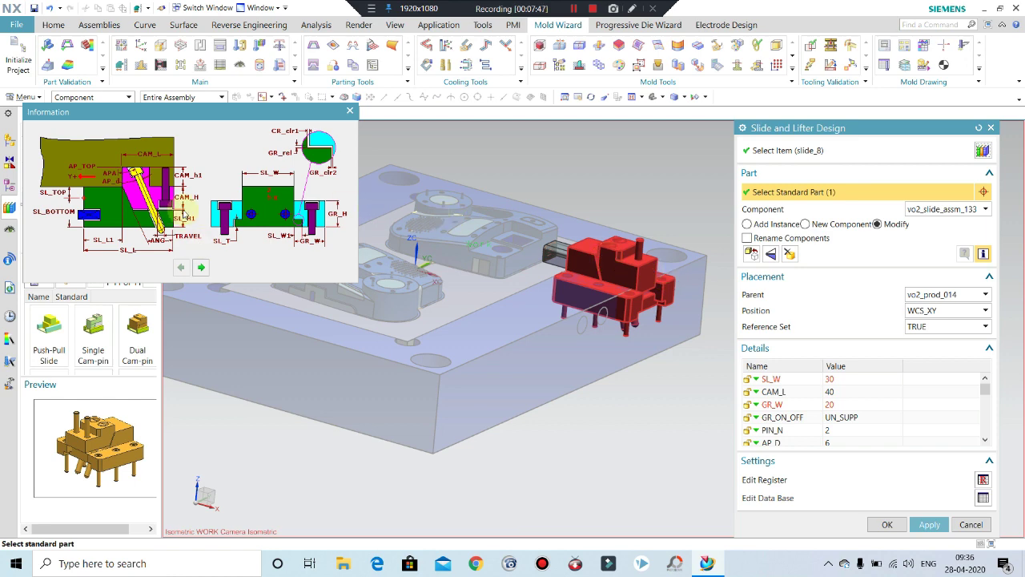
{"action": "scroll", "coordinate": [563, 299], "scroll_direction": "up", "scroll_amount": 2}
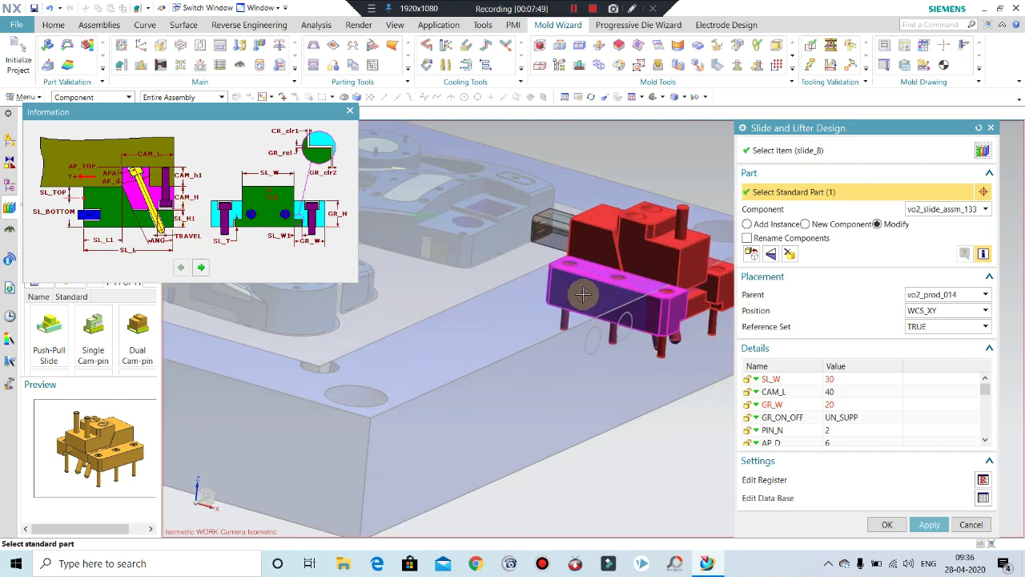
{"action": "middle_click_drag", "start_coordinate": [563, 299], "coordinate": [581, 304]}
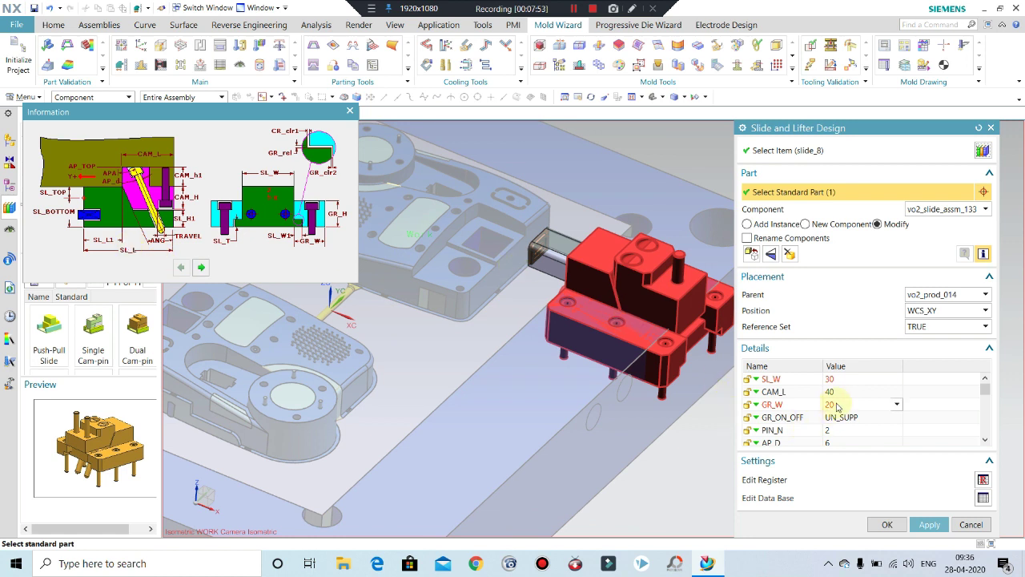
{"action": "scroll", "coordinate": [837, 407], "scroll_direction": "down", "scroll_amount": 1}
{"action": "scroll", "coordinate": [837, 407], "scroll_direction": "down", "scroll_amount": 1}
{"action": "scroll", "coordinate": [837, 407], "scroll_direction": "down", "scroll_amount": 1}
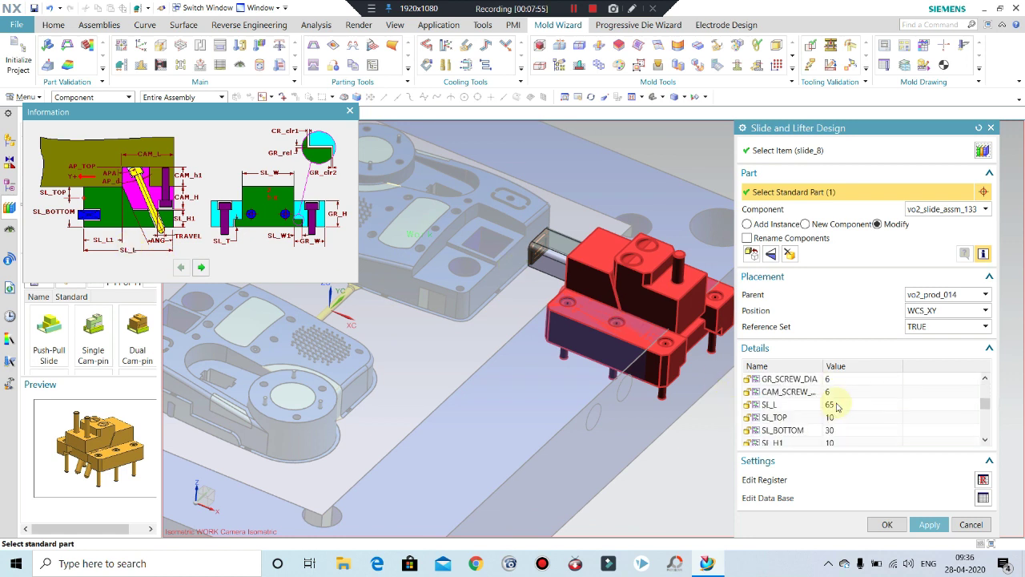
{"action": "left_click", "coordinate": [841, 405]}
{"action": "type", "text": "50"}
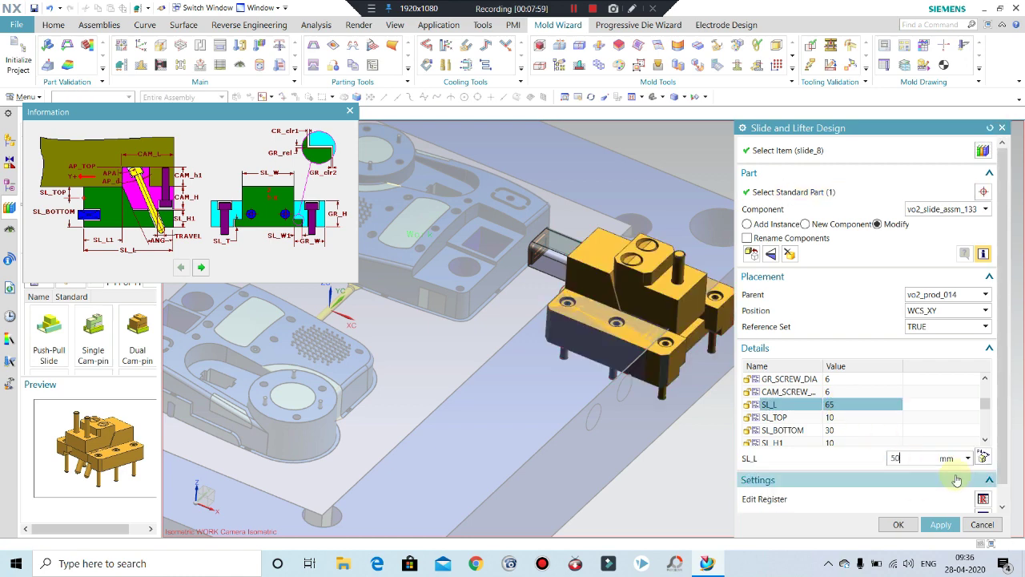
{"action": "left_click", "coordinate": [941, 525]}
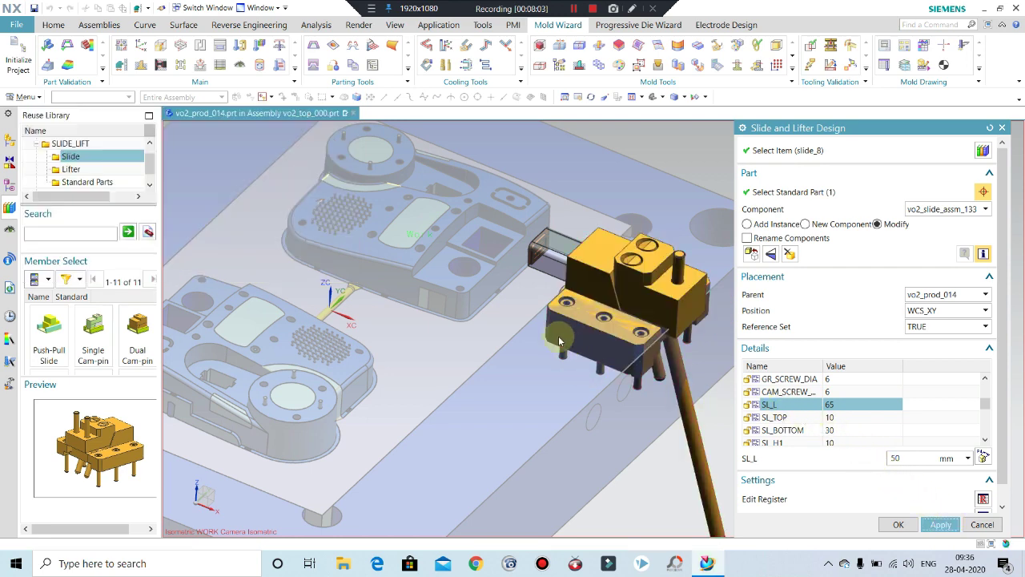
- Change SL_L to 60 and regenerate the slide
{"action": "middle_click_drag", "start_coordinate": [602, 309], "coordinate": [601, 337]}
{"action": "scroll", "coordinate": [601, 337], "scroll_direction": "down", "scroll_amount": 4}
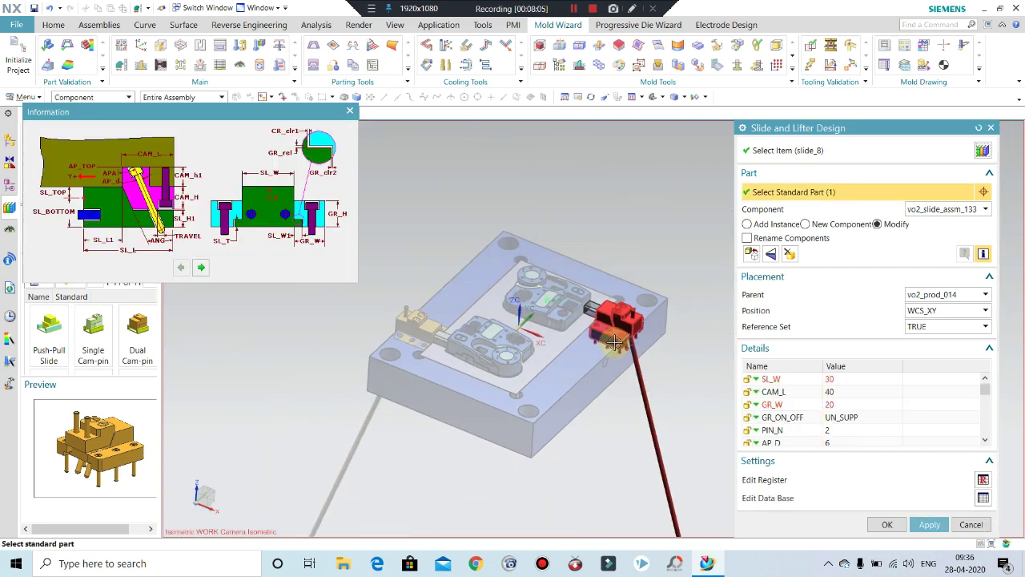
{"action": "scroll", "coordinate": [613, 348], "scroll_direction": "down", "scroll_amount": 1}
{"action": "scroll", "coordinate": [641, 357], "scroll_direction": "down", "scroll_amount": 1}
{"action": "scroll", "coordinate": [671, 366], "scroll_direction": "down", "scroll_amount": 1}
{"action": "scroll", "coordinate": [631, 363], "scroll_direction": "up", "scroll_amount": 2}
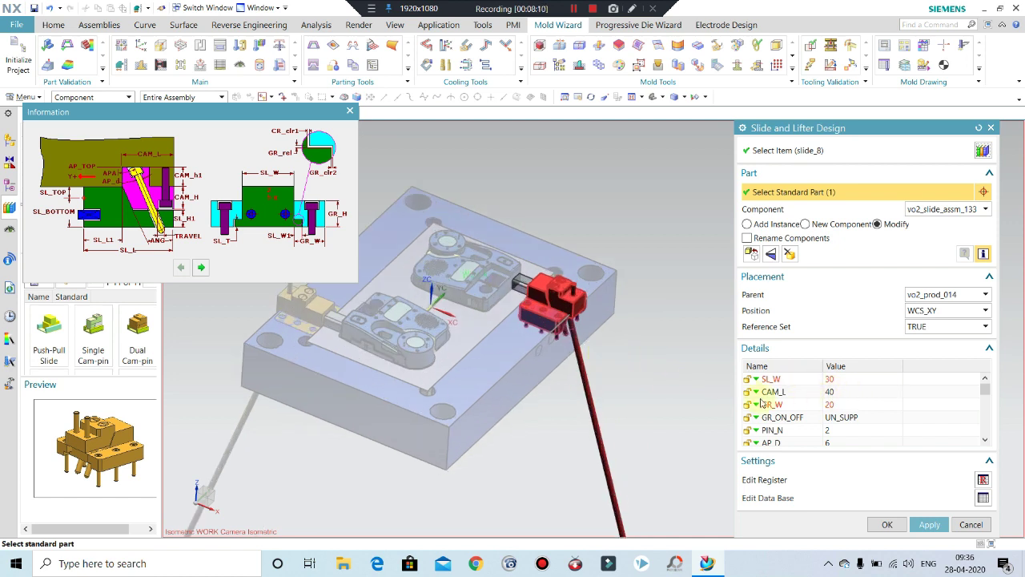
{"action": "scroll", "coordinate": [853, 430], "scroll_direction": "down", "scroll_amount": 5}
{"action": "scroll", "coordinate": [853, 430], "scroll_direction": "down", "scroll_amount": 1}
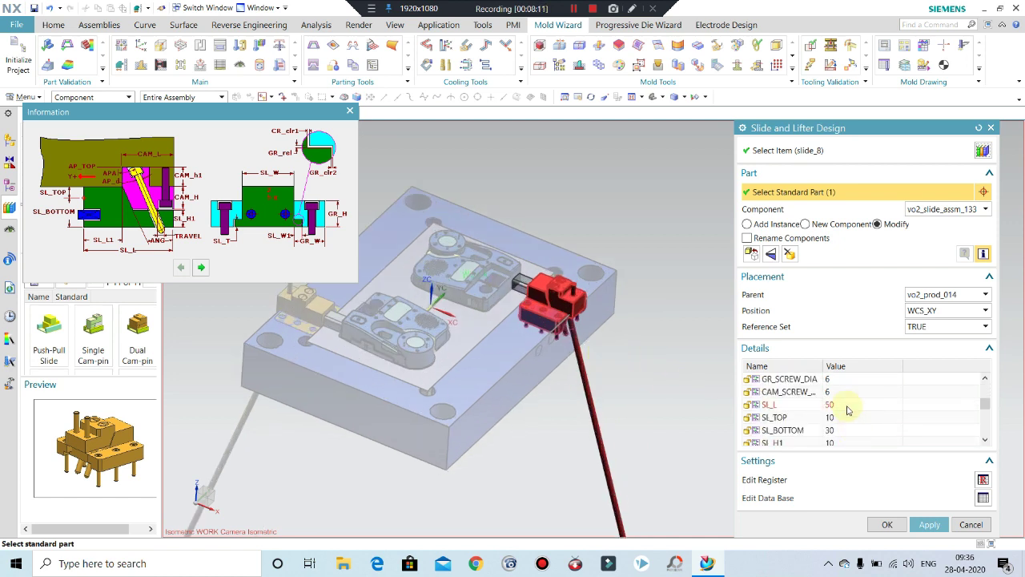
{"action": "left_click", "coordinate": [847, 404]}
{"action": "type", "text": "60"}
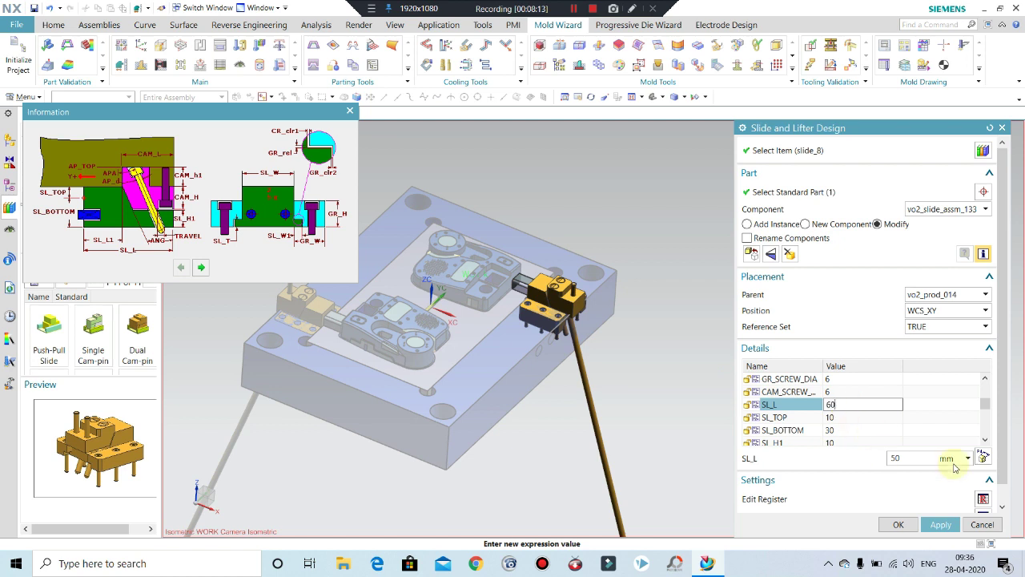
{"action": "left_click", "coordinate": [940, 524]}
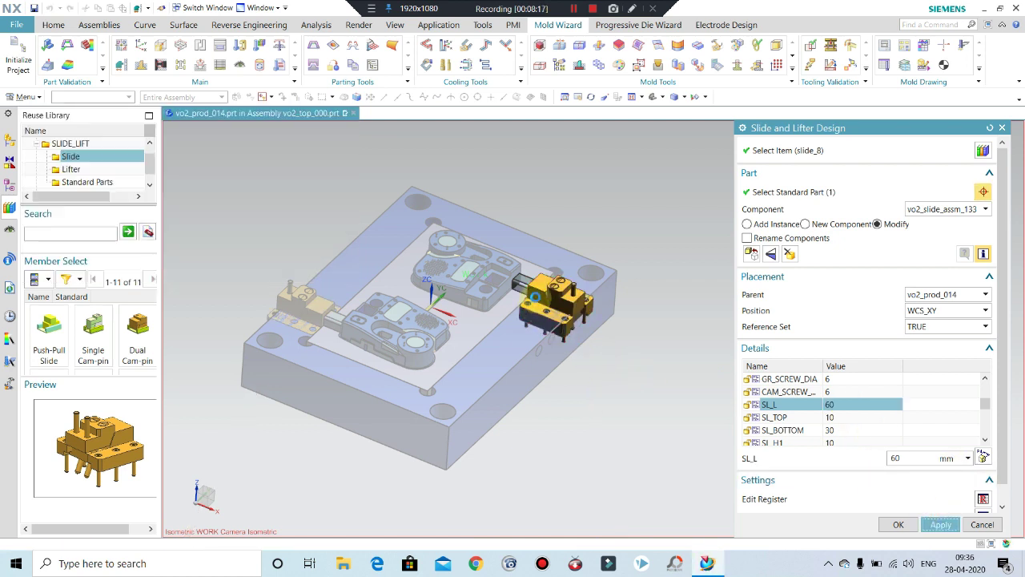
- Reselect the slide and view the next reference picture of its parameters
{"action": "left_click", "coordinate": [535, 296]}
{"action": "scroll", "coordinate": [552, 304], "scroll_direction": "up", "scroll_amount": 3}
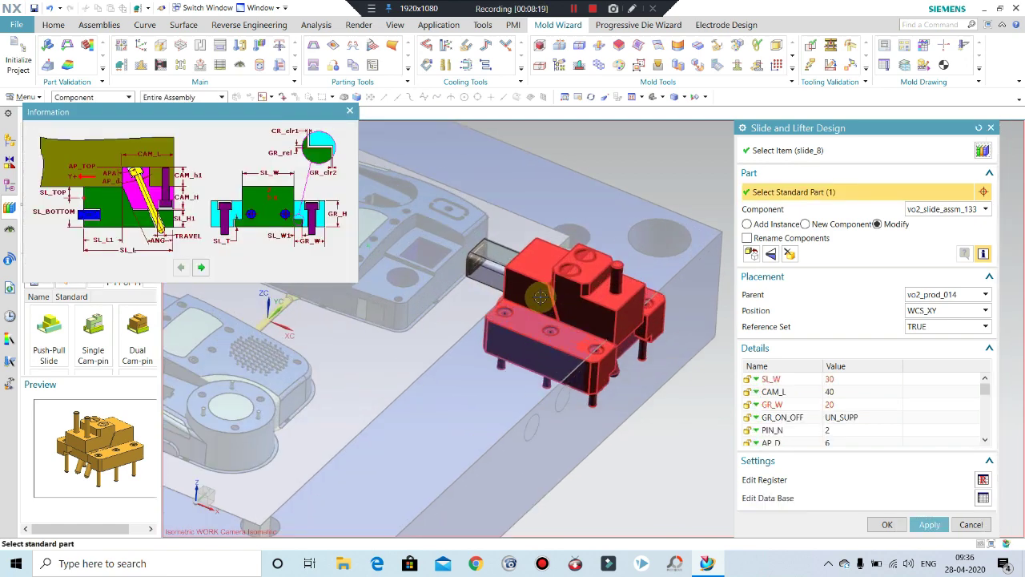
{"action": "scroll", "coordinate": [561, 310], "scroll_direction": "up", "scroll_amount": 3}
{"action": "middle_click_drag", "start_coordinate": [561, 310], "coordinate": [577, 309]}
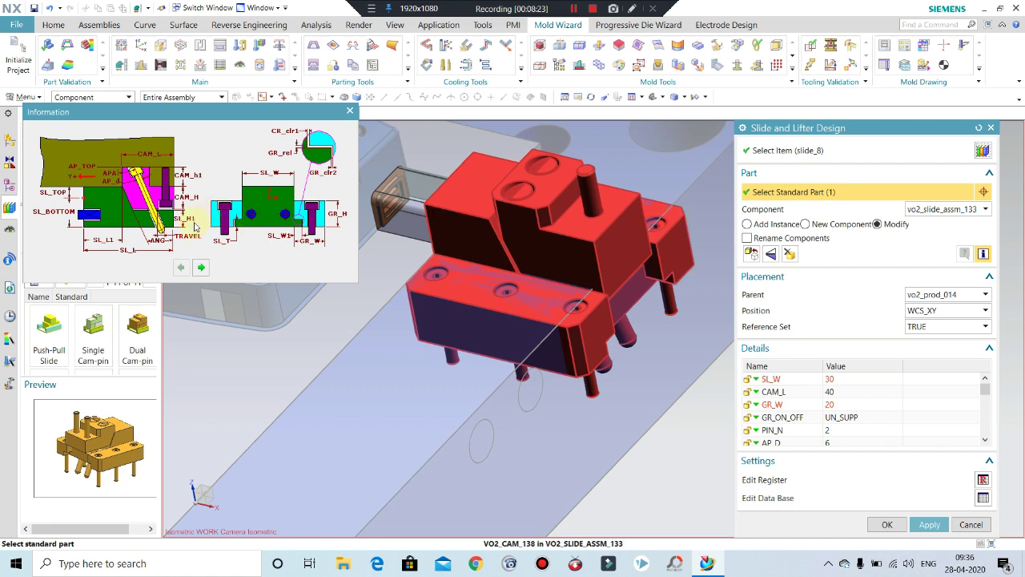
{"action": "left_click", "coordinate": [204, 268]}
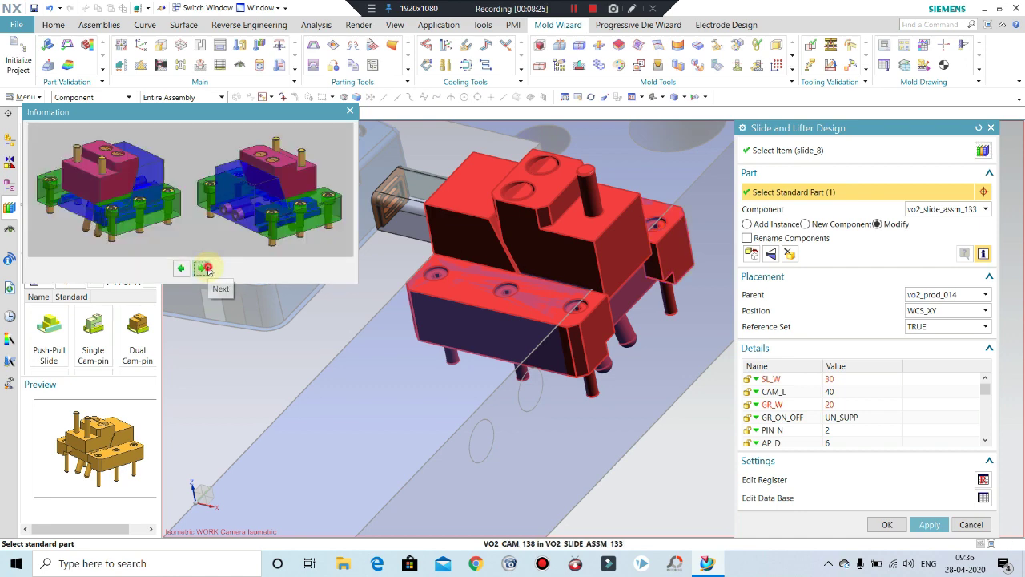
{"action": "left_click", "coordinate": [207, 268]}
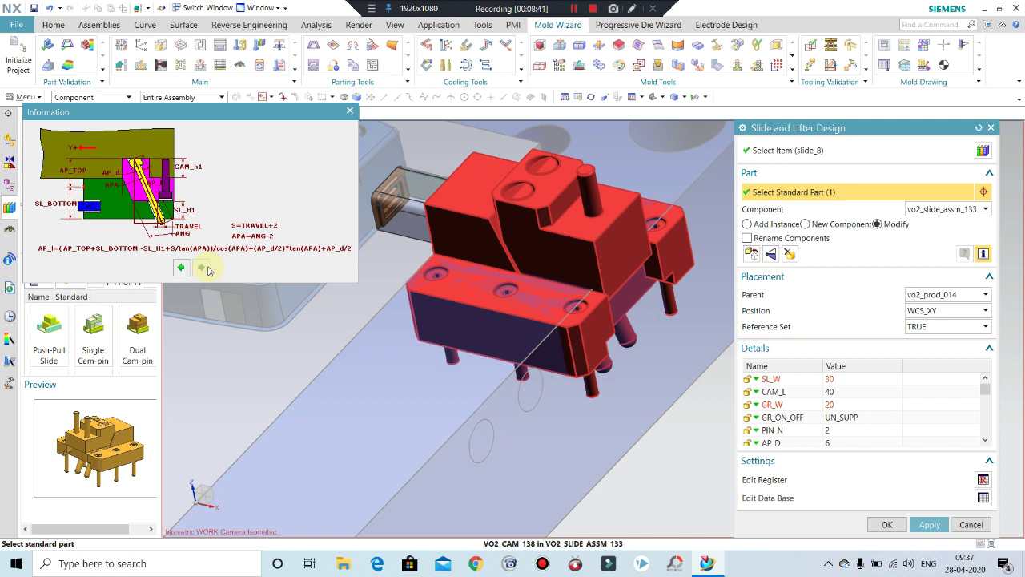
{"action": "scroll", "coordinate": [480, 320], "scroll_direction": "down", "scroll_amount": 2}
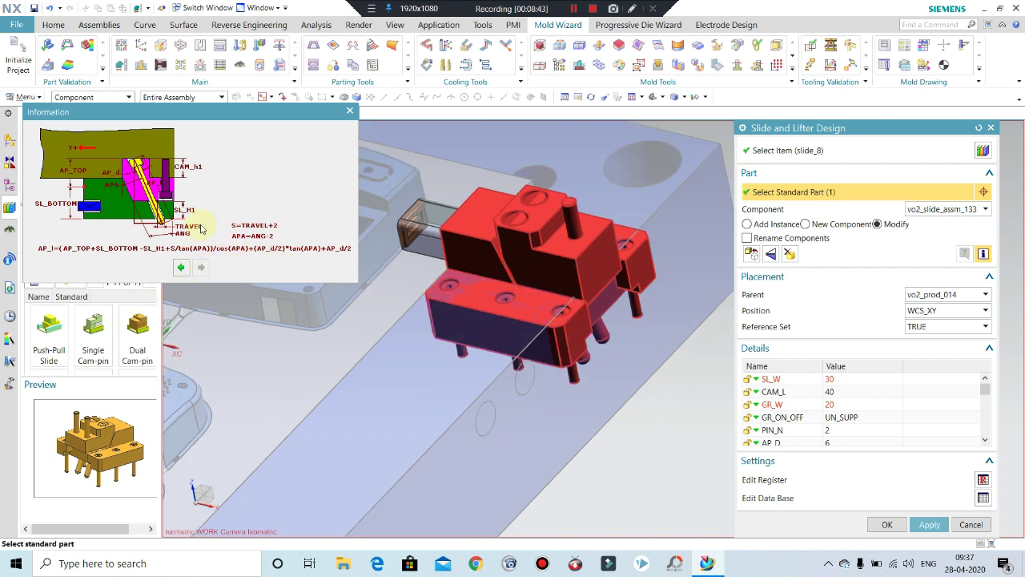
{"action": "left_click", "coordinate": [183, 268]}
{"action": "left_click", "coordinate": [183, 268]}
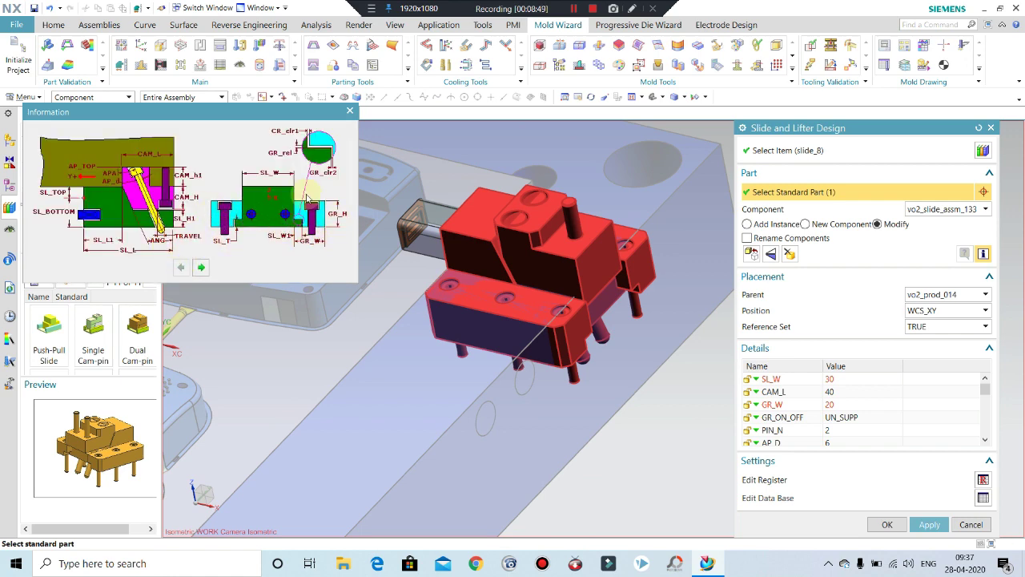
{"action": "scroll", "coordinate": [501, 303], "scroll_direction": "up", "scroll_amount": 2}
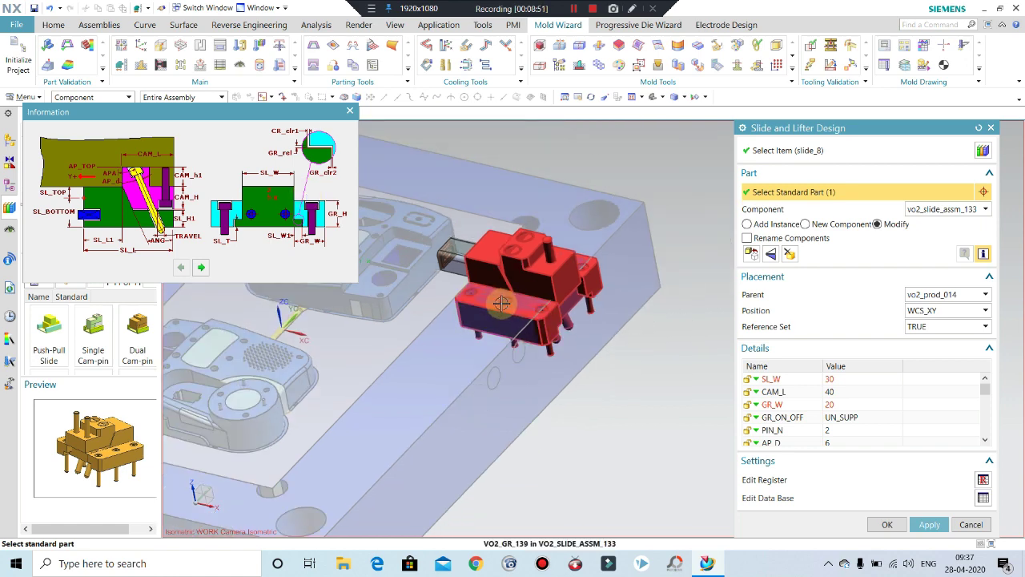
{"action": "mouse_move", "coordinate": [494, 297]}
{"action": "middle_mouse_down"}
{"action": "mouse_move", "coordinate": [465, 279]}
{"action": "mouse_move", "coordinate": [496, 304]}
{"action": "middle_mouse_up"}
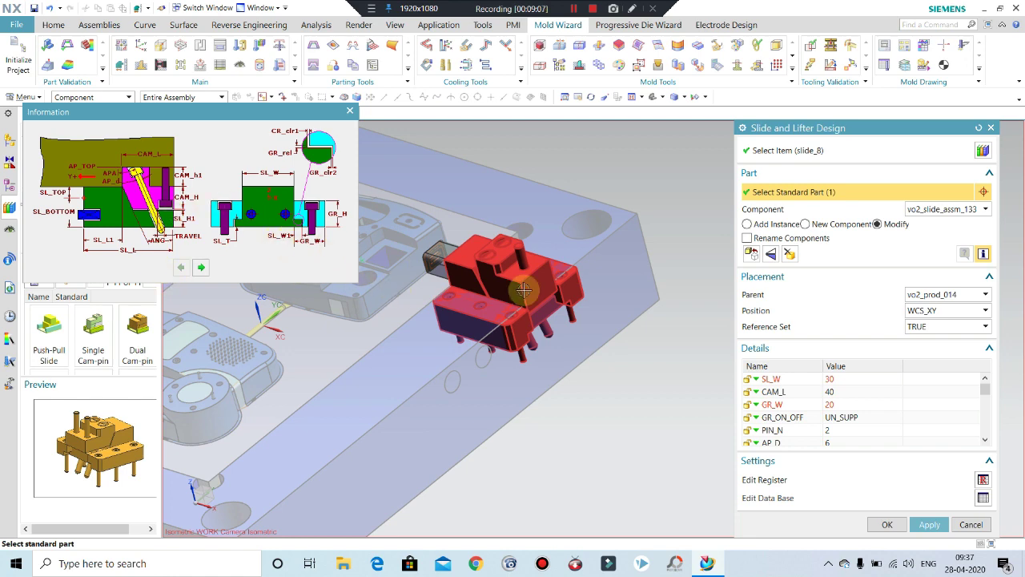
{"action": "scroll", "coordinate": [480, 253], "scroll_direction": "up", "scroll_amount": 2}
{"action": "scroll", "coordinate": [528, 245], "scroll_direction": "up", "scroll_amount": 1}
{"action": "scroll", "coordinate": [553, 256], "scroll_direction": "up", "scroll_amount": 1}
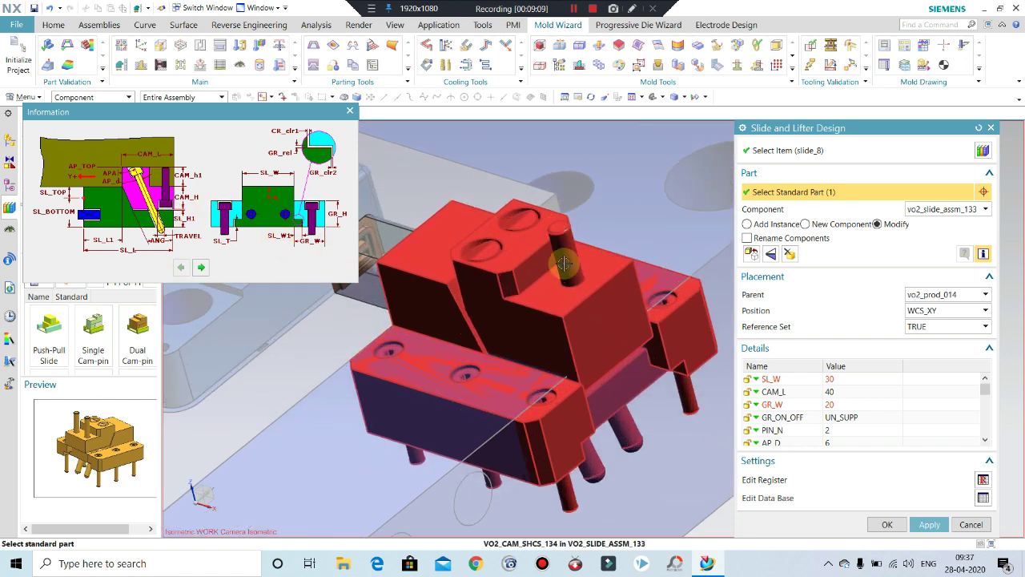
{"action": "scroll", "coordinate": [573, 230], "scroll_direction": "up", "scroll_amount": 1}
{"action": "middle_click_drag", "start_coordinate": [574, 230], "coordinate": [586, 213]}
{"action": "scroll", "coordinate": [542, 266], "scroll_direction": "down", "scroll_amount": 3}
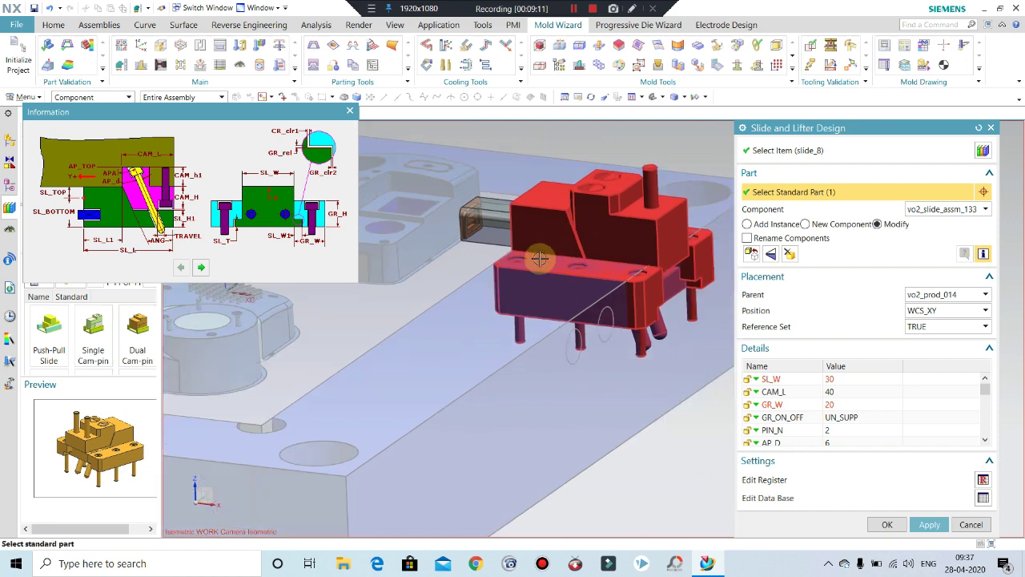
{"action": "scroll", "coordinate": [563, 205], "scroll_direction": "down", "scroll_amount": 2}
{"action": "key", "text": "ctrl+alt+f"}
{"action": "scroll", "coordinate": [612, 226], "scroll_direction": "up", "scroll_amount": 2}
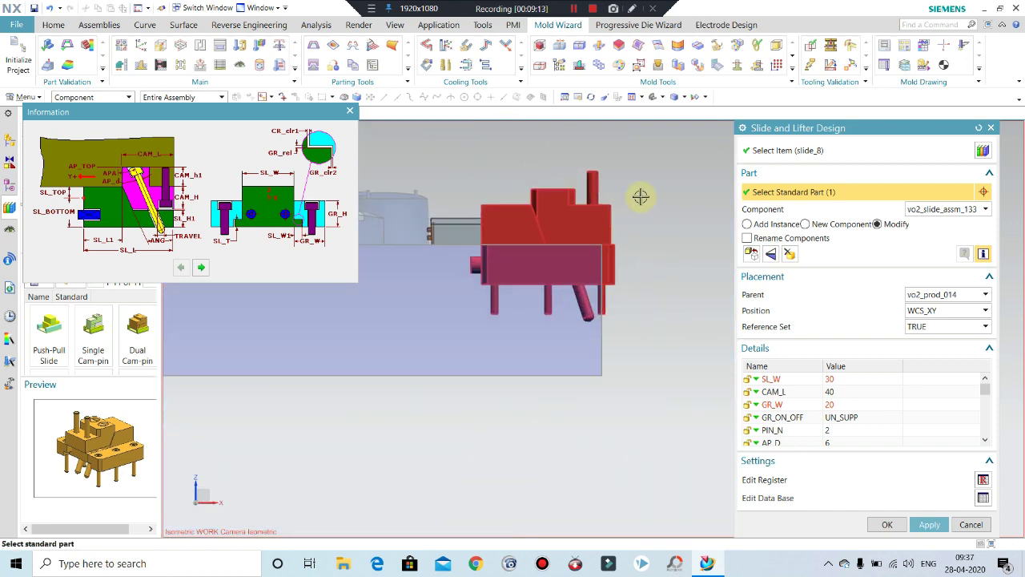
{"action": "scroll", "coordinate": [641, 197], "scroll_direction": "up", "scroll_amount": 1}
{"action": "middle_click_drag", "start_coordinate": [617, 214], "coordinate": [572, 277]}
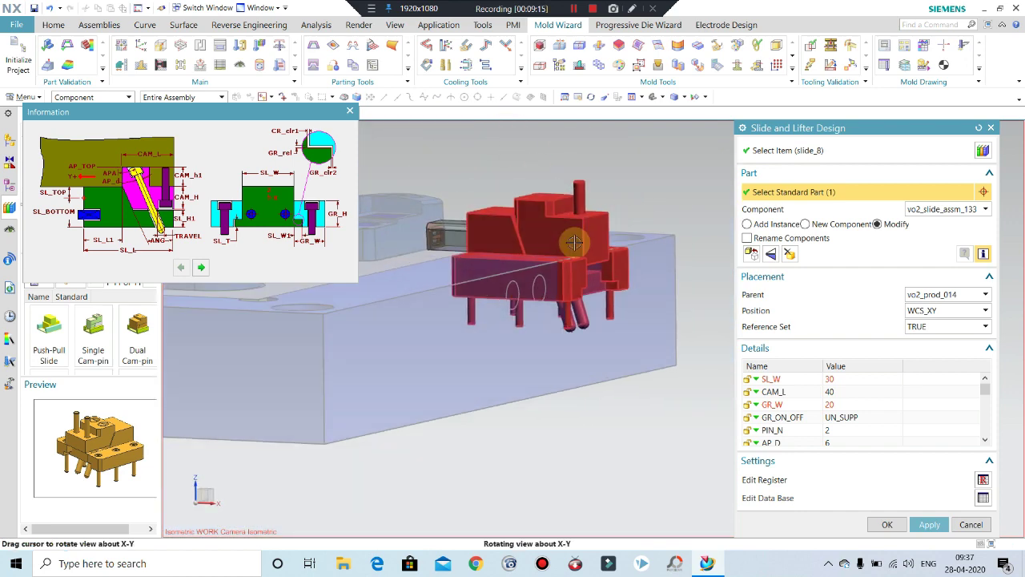
{"action": "left_click", "coordinate": [843, 417]}
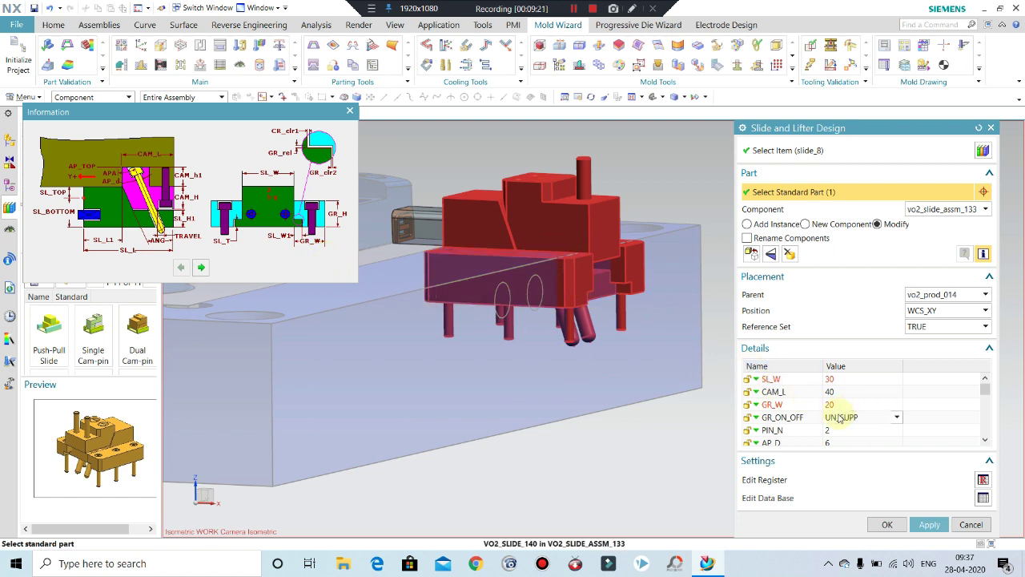
{"action": "scroll", "coordinate": [838, 418], "scroll_direction": "down", "scroll_amount": 1}
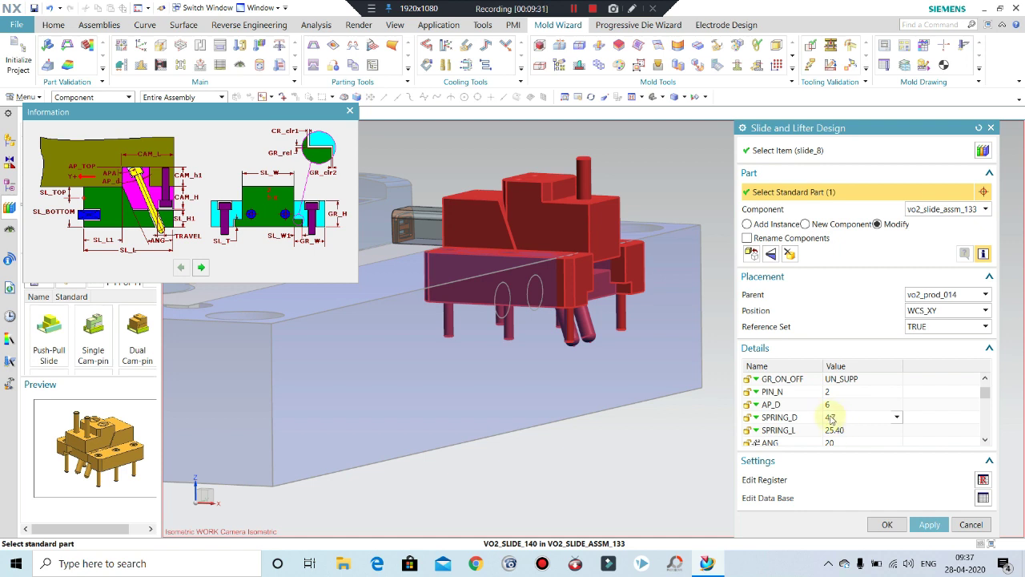
{"action": "scroll", "coordinate": [831, 418], "scroll_direction": "down", "scroll_amount": 1}
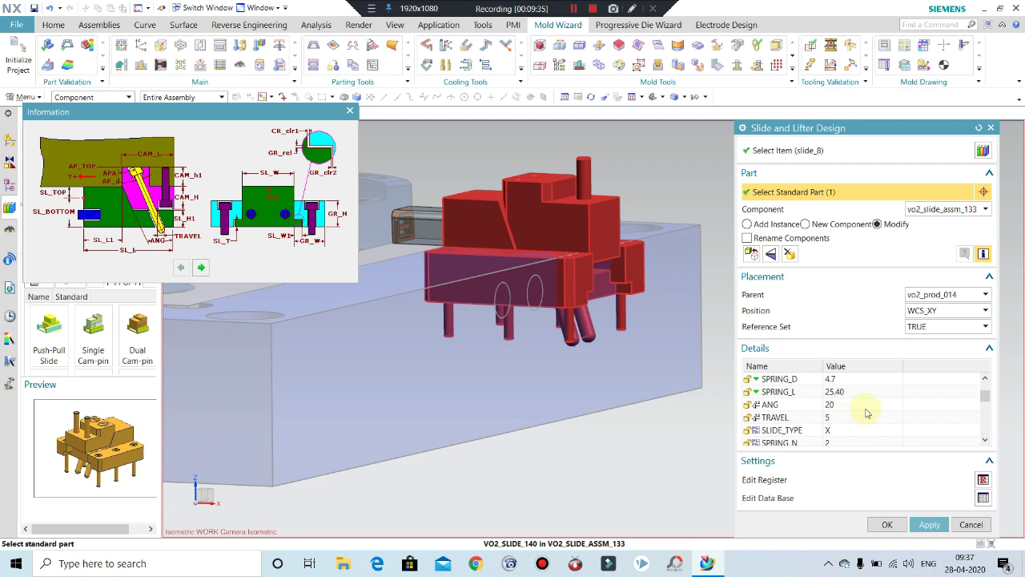
{"action": "scroll", "coordinate": [866, 413], "scroll_direction": "down", "scroll_amount": 1}
{"action": "scroll", "coordinate": [852, 410], "scroll_direction": "down", "scroll_amount": 1}
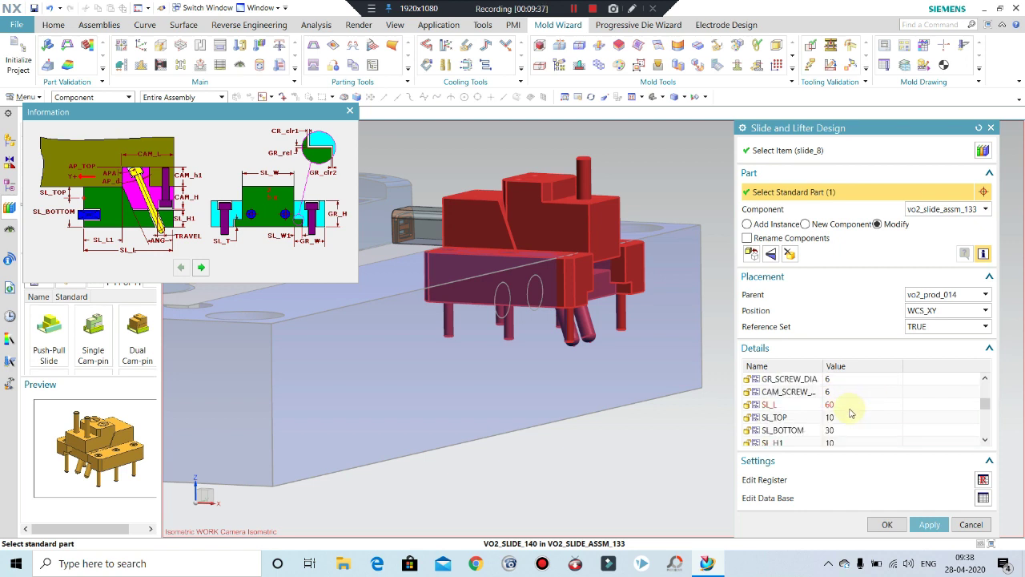
{"action": "scroll", "coordinate": [850, 423], "scroll_direction": "up", "scroll_amount": 1}
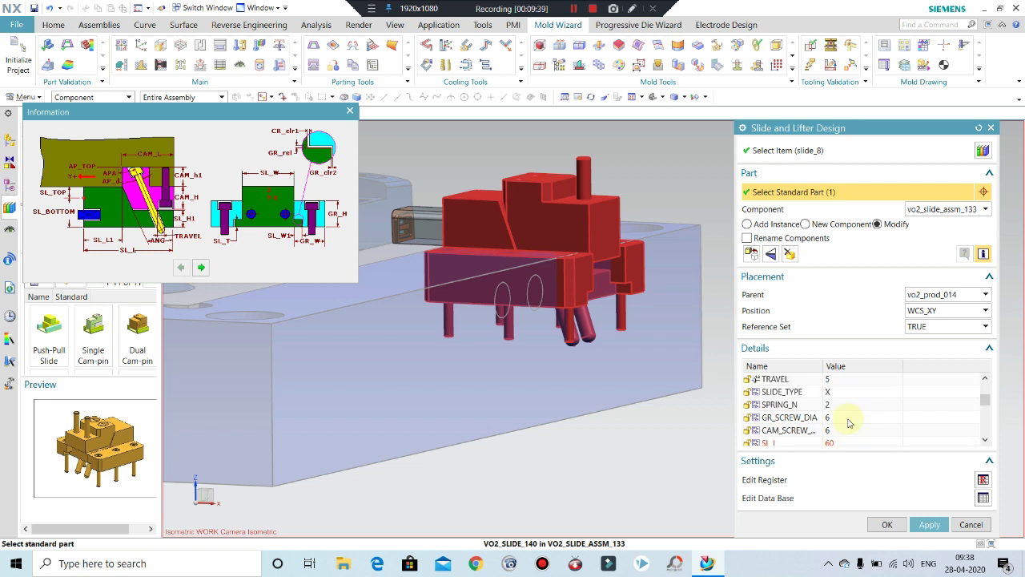
{"action": "scroll", "coordinate": [849, 421], "scroll_direction": "up", "scroll_amount": 1}
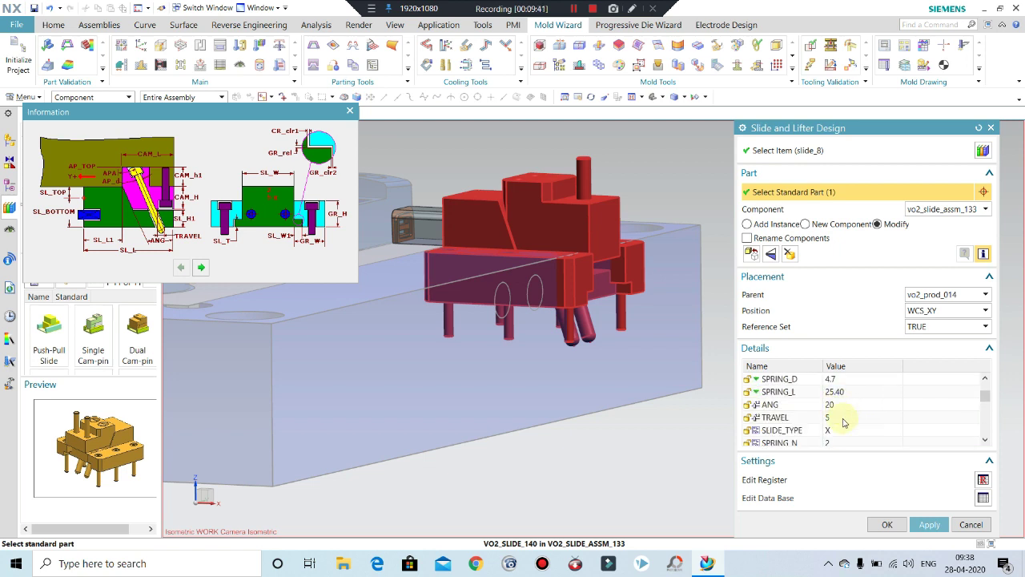
- Set the slide TRAVEL to 10 and apply it
{"action": "left_click", "coordinate": [842, 419]}
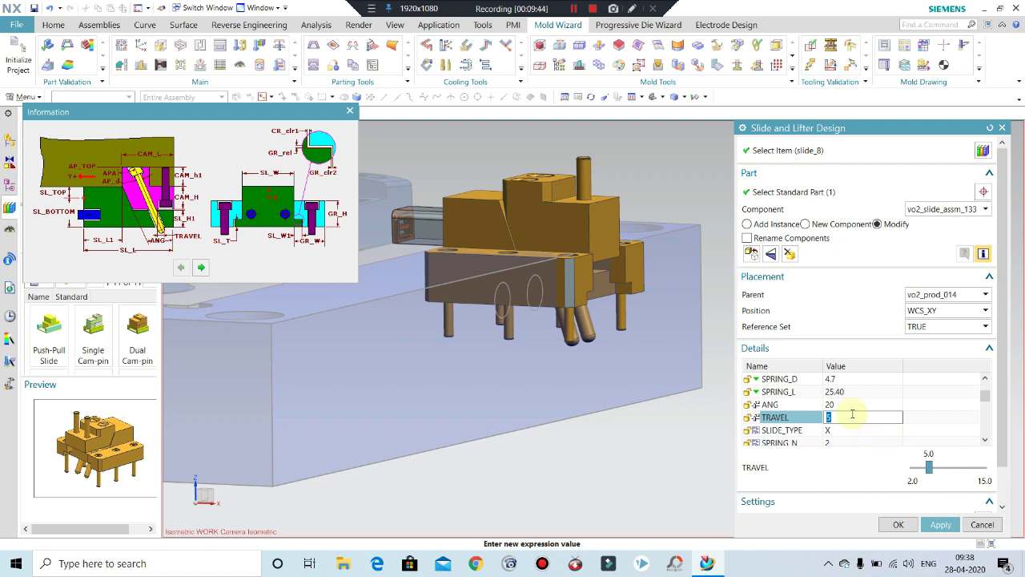
{"action": "type", "text": "10"}
{"action": "key", "text": "Return"}
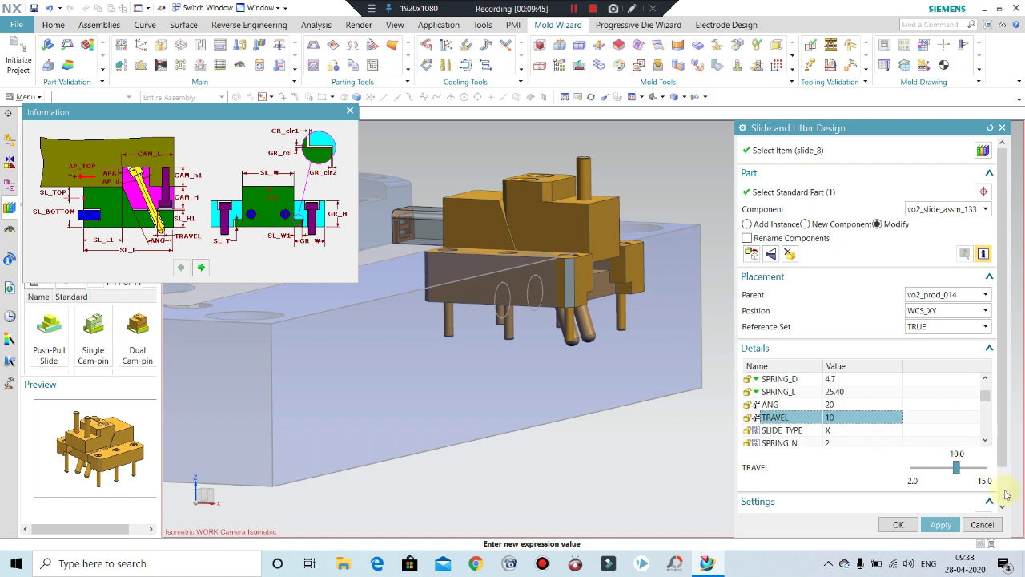
{"action": "left_click", "coordinate": [942, 524]}
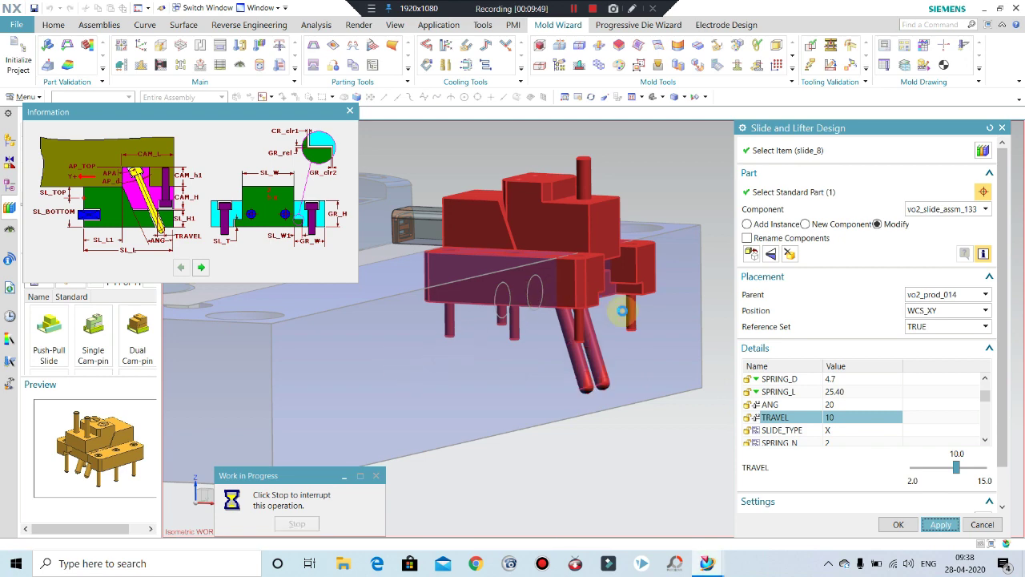
- Set TRAVEL back to 5, apply it, and close the slide design dialog with OK
{"action": "double_click", "coordinate": [833, 417]}
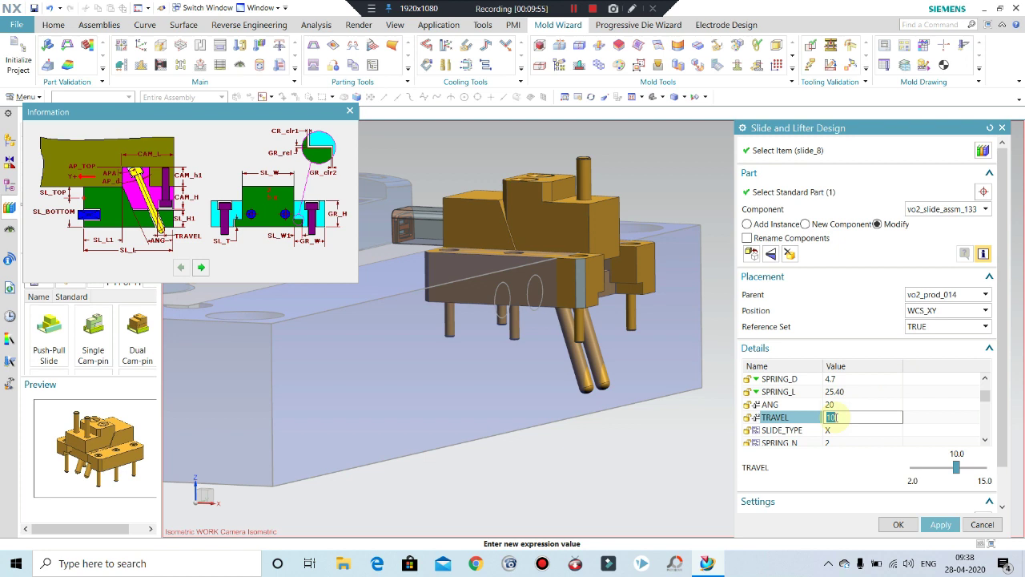
{"action": "type", "text": "5"}
{"action": "key", "text": "Return"}
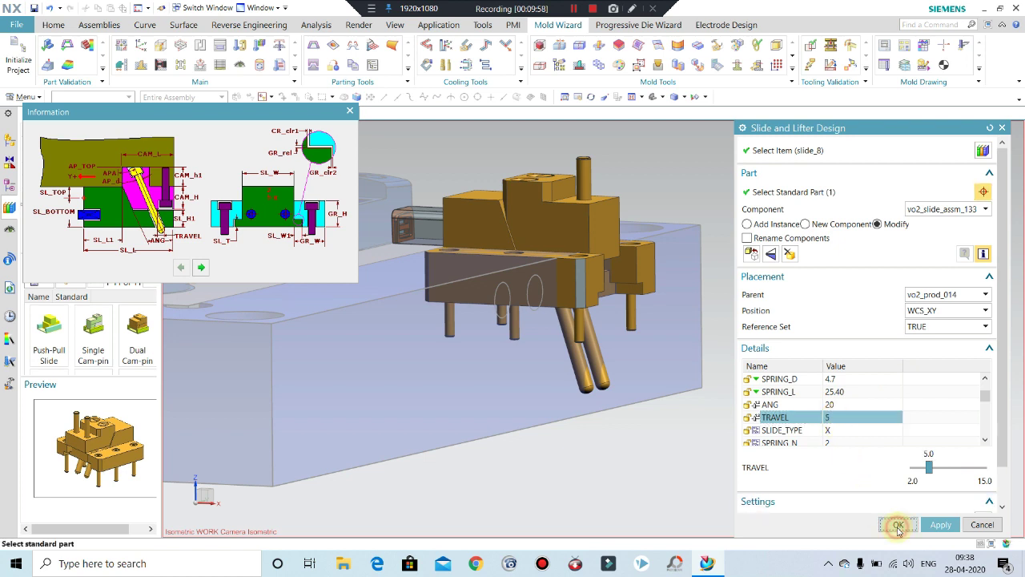
{"action": "left_click", "coordinate": [940, 524]}
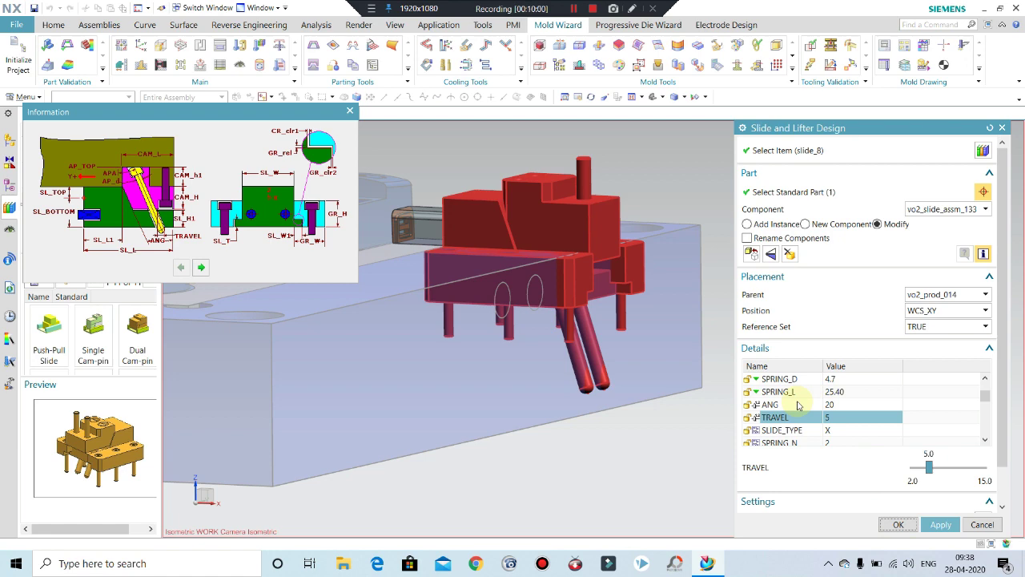
{"action": "middle_click", "coordinate": [797, 405]}
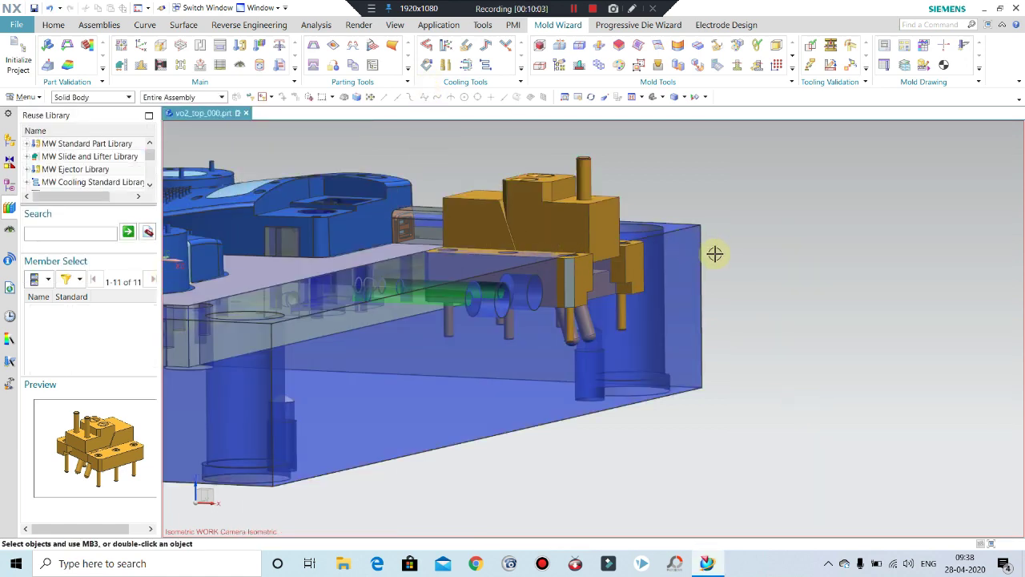
- Orbit and zoom the mold to a top isometric view
{"action": "mouse_move", "coordinate": [715, 254]}
{"action": "middle_mouse_down"}
{"action": "mouse_move", "coordinate": [748, 277]}
{"action": "mouse_move", "coordinate": [704, 245]}
{"action": "mouse_move", "coordinate": [702, 288]}
{"action": "mouse_move", "coordinate": [732, 286]}
{"action": "mouse_move", "coordinate": [758, 257]}
{"action": "middle_mouse_up"}
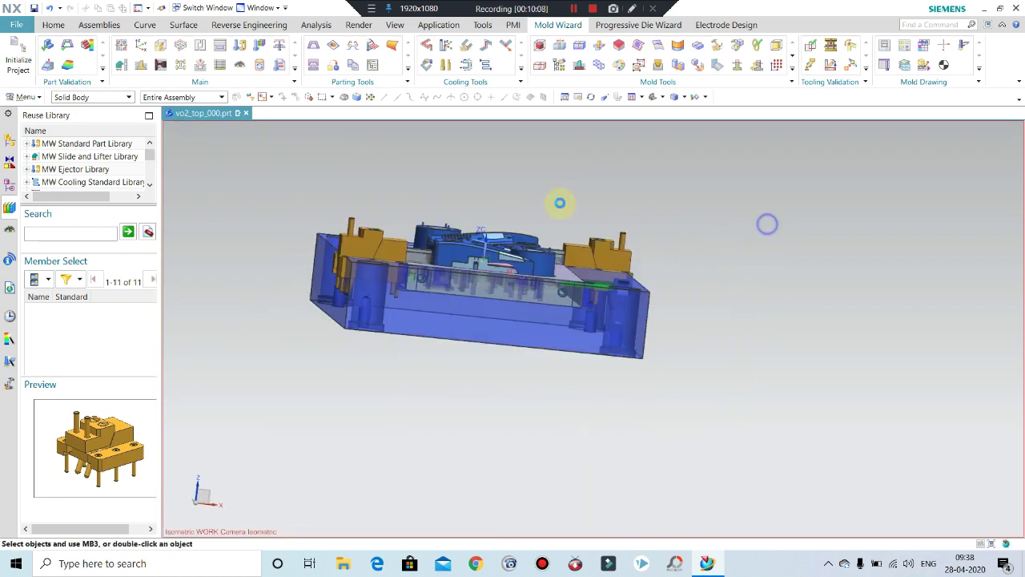
{"action": "middle_click_drag", "start_coordinate": [692, 247], "coordinate": [651, 257]}
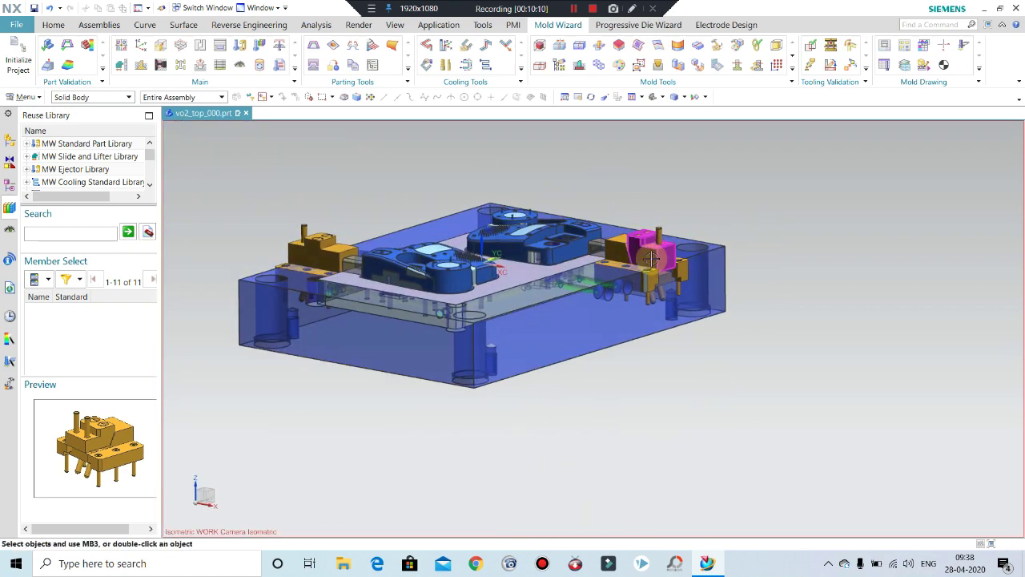
{"action": "scroll", "coordinate": [651, 257], "scroll_direction": "up", "scroll_amount": 2}
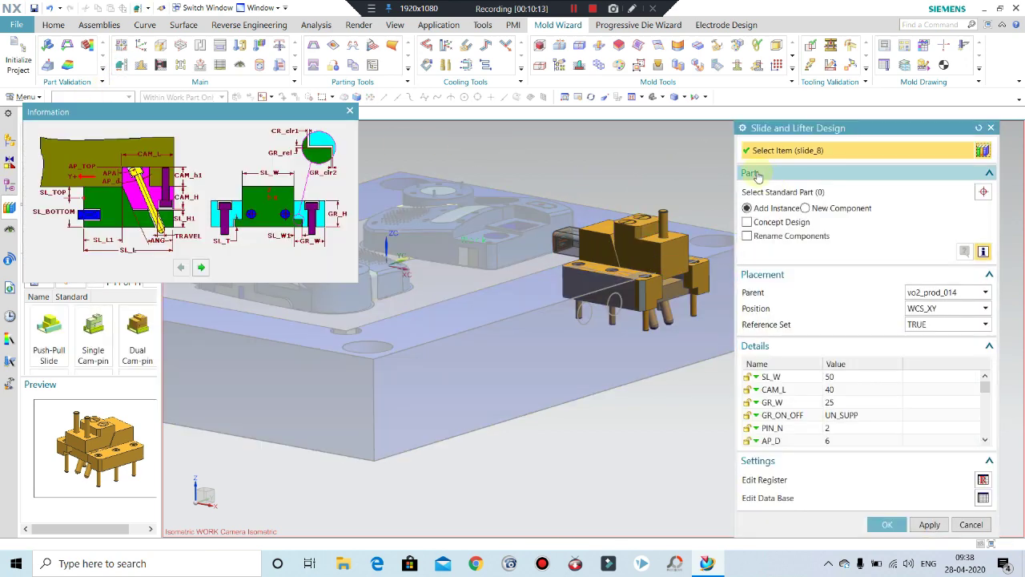
- Select the existing slide for modification and check its GR_ON_OFF setting
{"action": "left_click", "coordinate": [781, 192]}
{"action": "left_click", "coordinate": [623, 230]}
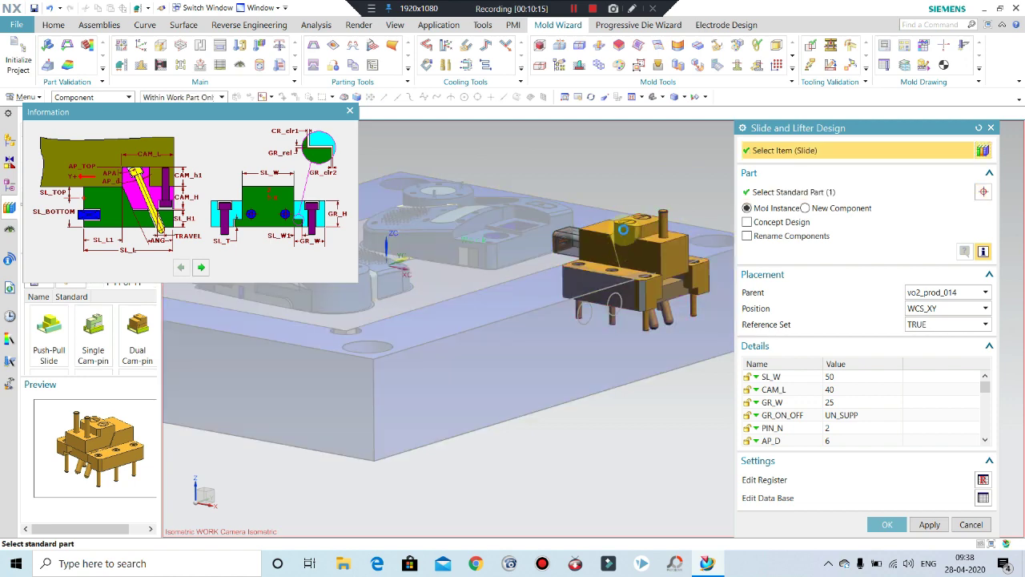
{"action": "middle_click_drag", "start_coordinate": [632, 174], "coordinate": [521, 151]}
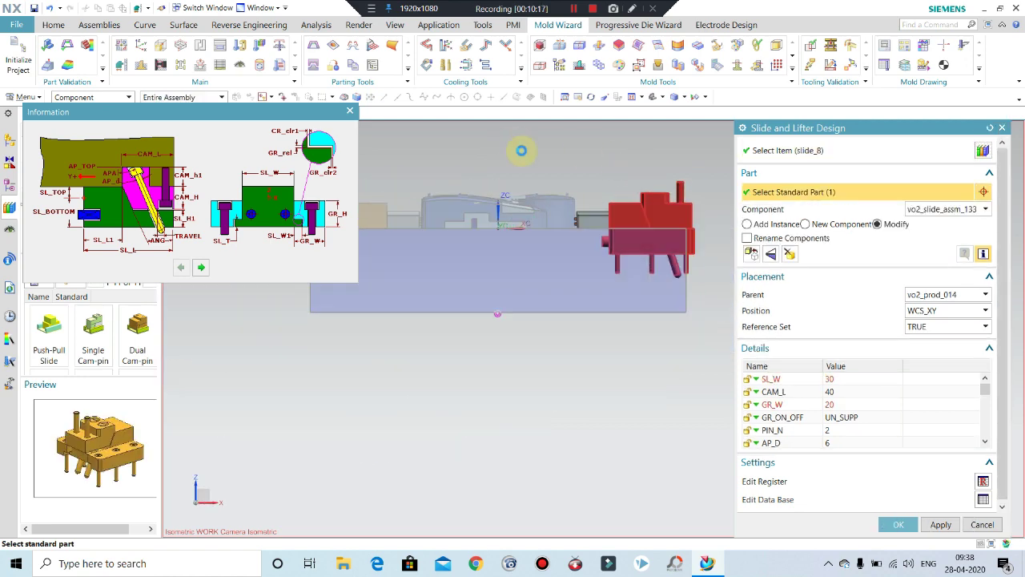
{"action": "scroll", "coordinate": [658, 210], "scroll_direction": "up", "scroll_amount": 1}
{"action": "scroll", "coordinate": [657, 210], "scroll_direction": "up", "scroll_amount": 2}
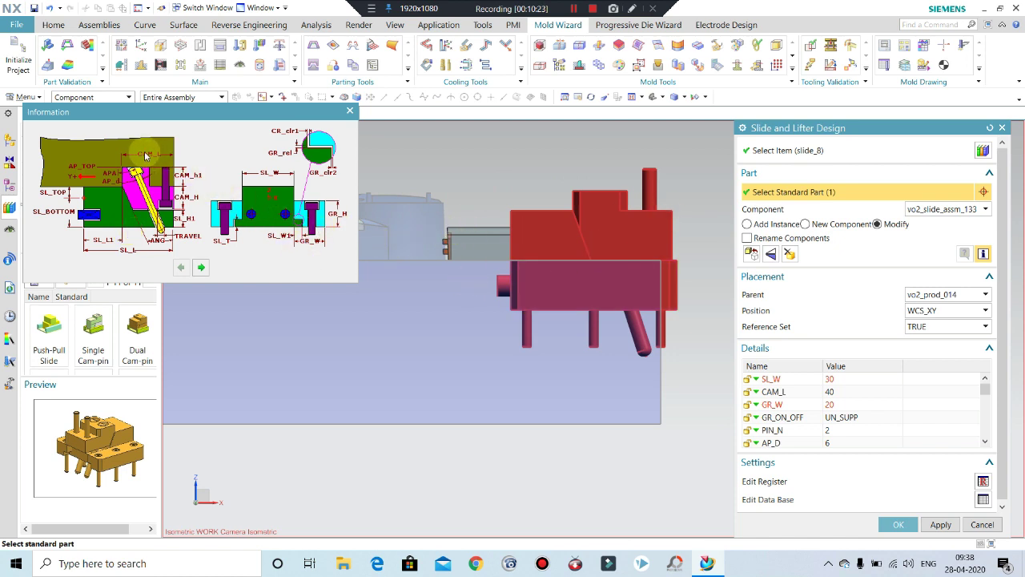
{"action": "left_click", "coordinate": [836, 420]}
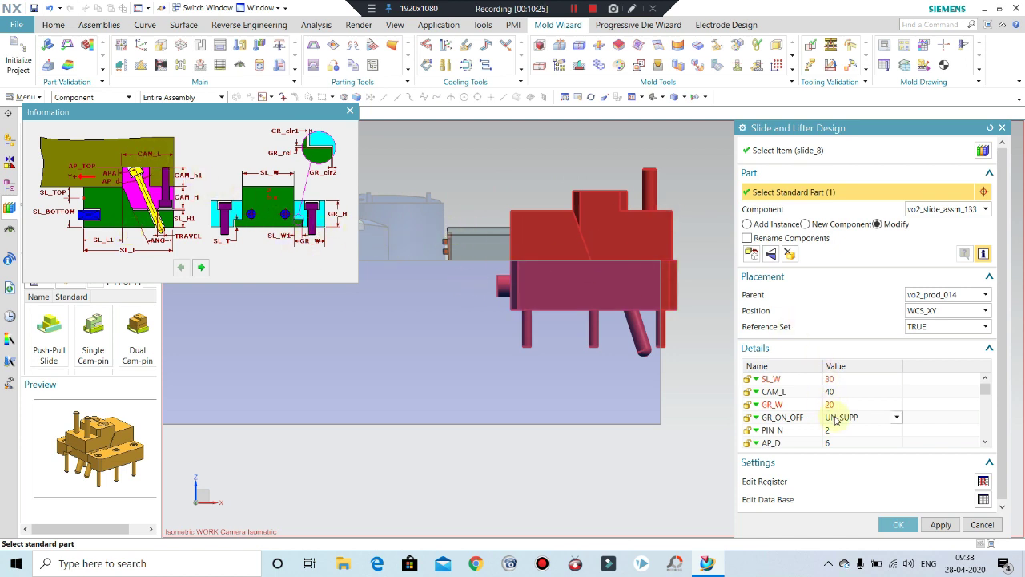
- Inspect the slide closely and regenerate it with its current CAM_L of 40
{"action": "scroll", "coordinate": [841, 421], "scroll_direction": "down", "scroll_amount": 1}
{"action": "scroll", "coordinate": [849, 416], "scroll_direction": "down", "scroll_amount": 1}
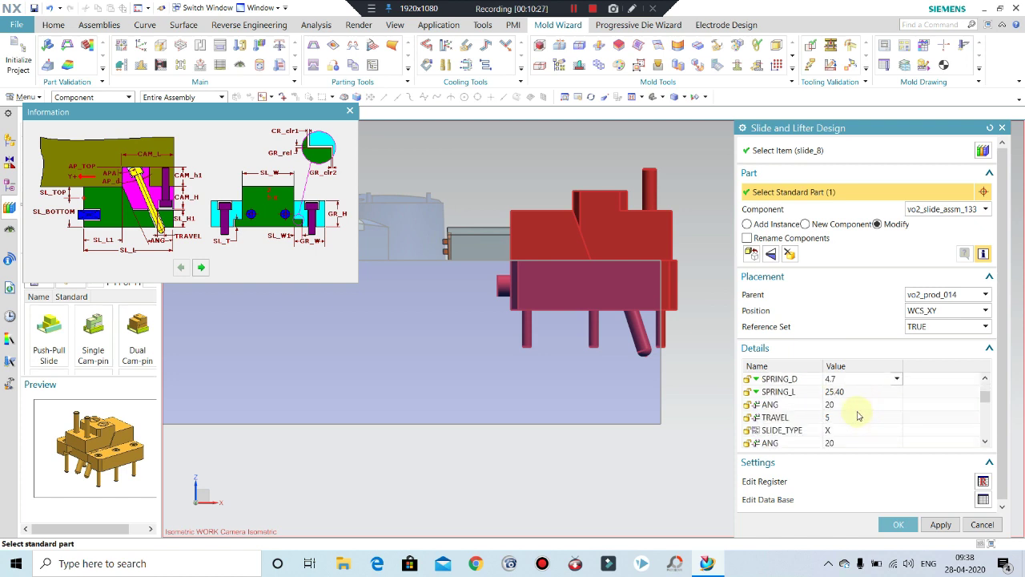
{"action": "scroll", "coordinate": [858, 415], "scroll_direction": "down", "scroll_amount": 1}
{"action": "scroll", "coordinate": [849, 421], "scroll_direction": "down", "scroll_amount": 1}
{"action": "scroll", "coordinate": [841, 427], "scroll_direction": "down", "scroll_amount": 1}
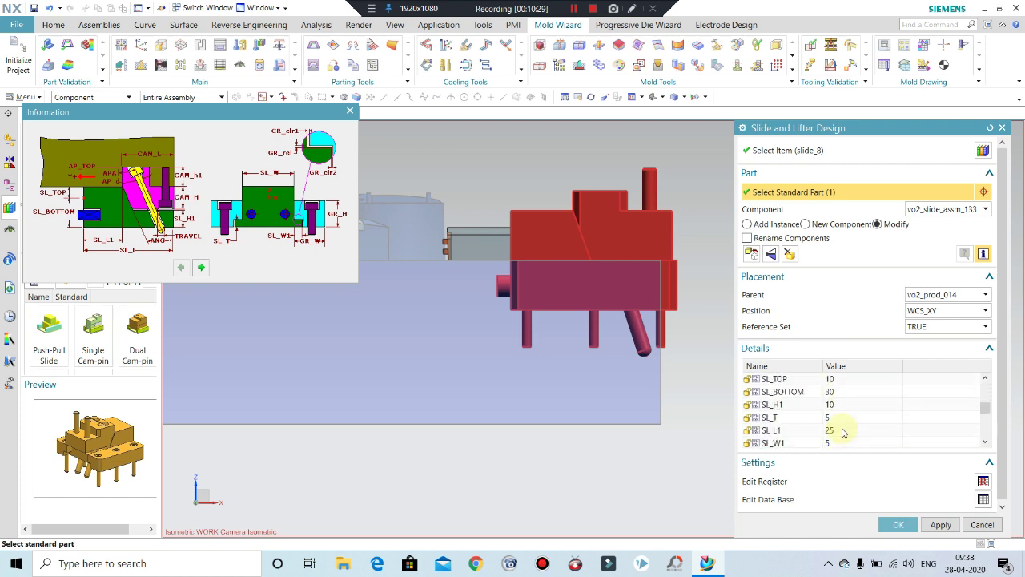
{"action": "scroll", "coordinate": [843, 433], "scroll_direction": "down", "scroll_amount": 1}
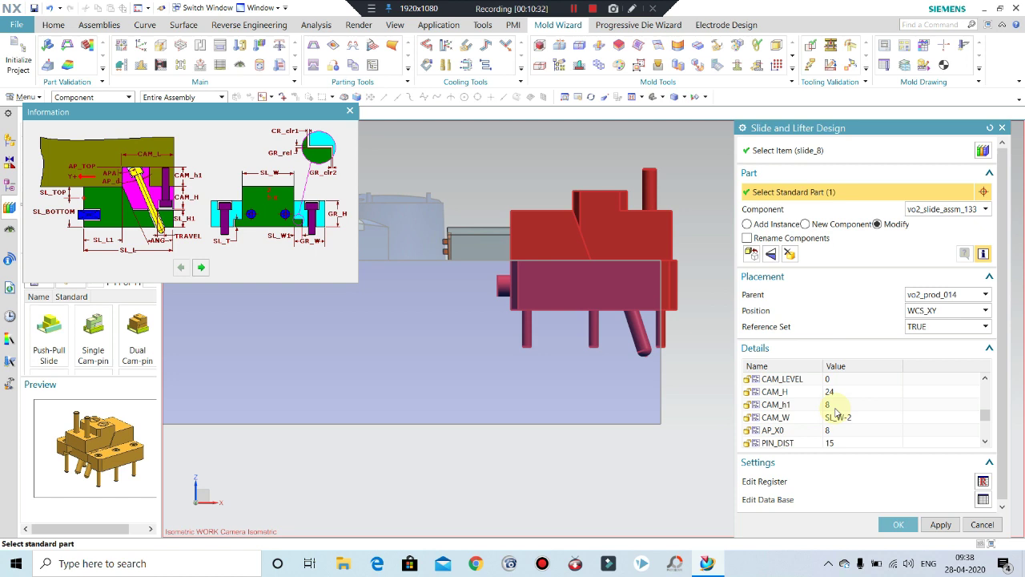
{"action": "scroll", "coordinate": [835, 411], "scroll_direction": "down", "scroll_amount": 1}
{"action": "scroll", "coordinate": [835, 412], "scroll_direction": "down", "scroll_amount": 2}
{"action": "scroll", "coordinate": [836, 412], "scroll_direction": "up", "scroll_amount": 2}
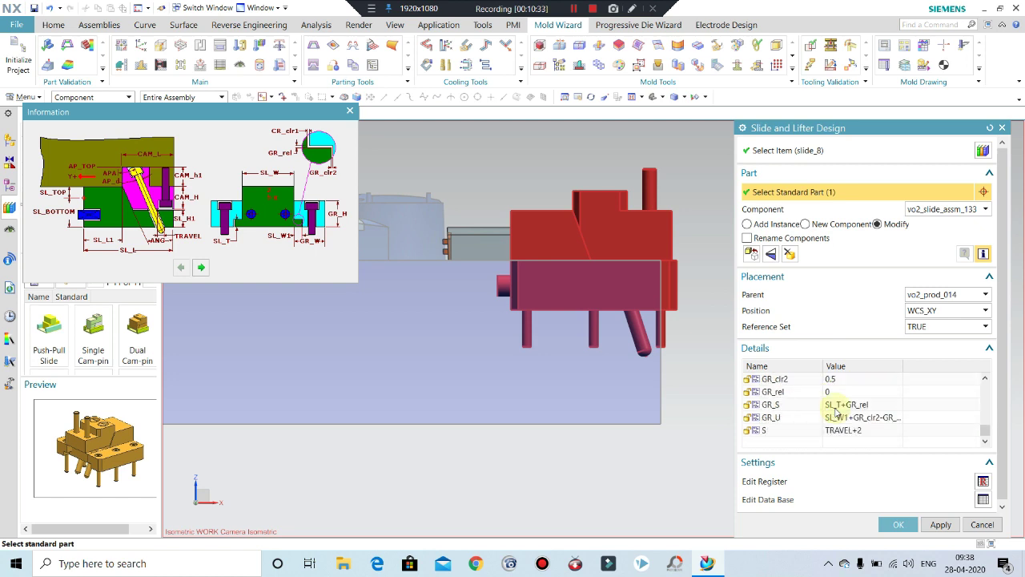
{"action": "scroll", "coordinate": [835, 411], "scroll_direction": "down", "scroll_amount": 1}
{"action": "scroll", "coordinate": [830, 408], "scroll_direction": "up", "scroll_amount": 1}
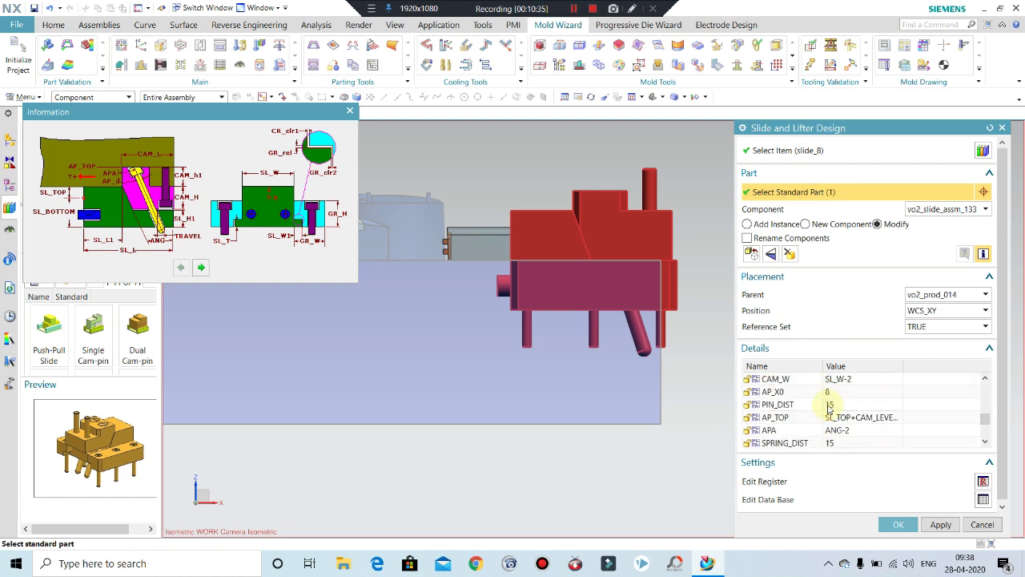
{"action": "scroll", "coordinate": [829, 408], "scroll_direction": "up", "scroll_amount": 1}
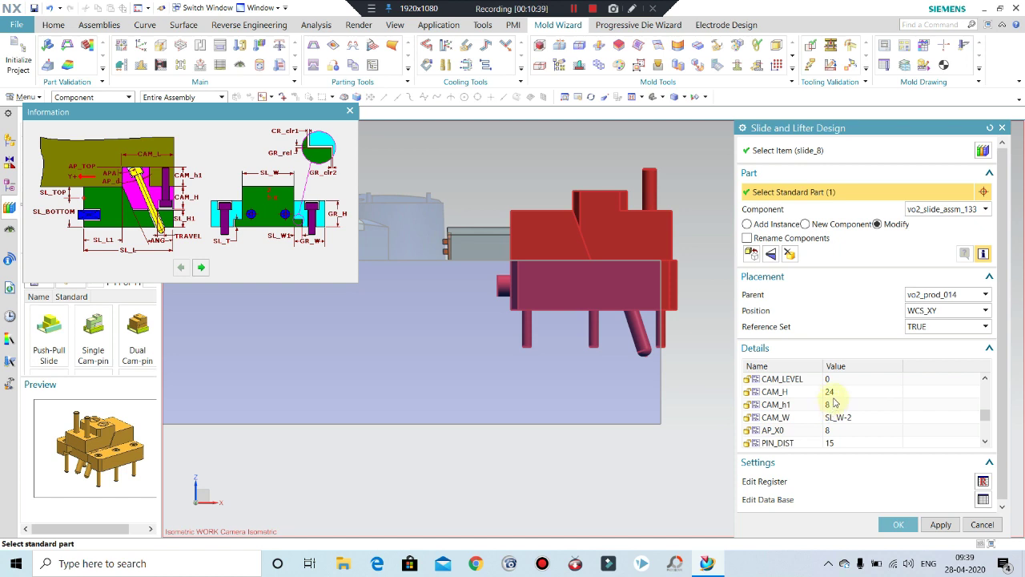
{"action": "scroll", "coordinate": [834, 403], "scroll_direction": "up", "scroll_amount": 1}
{"action": "scroll", "coordinate": [839, 418], "scroll_direction": "up", "scroll_amount": 1}
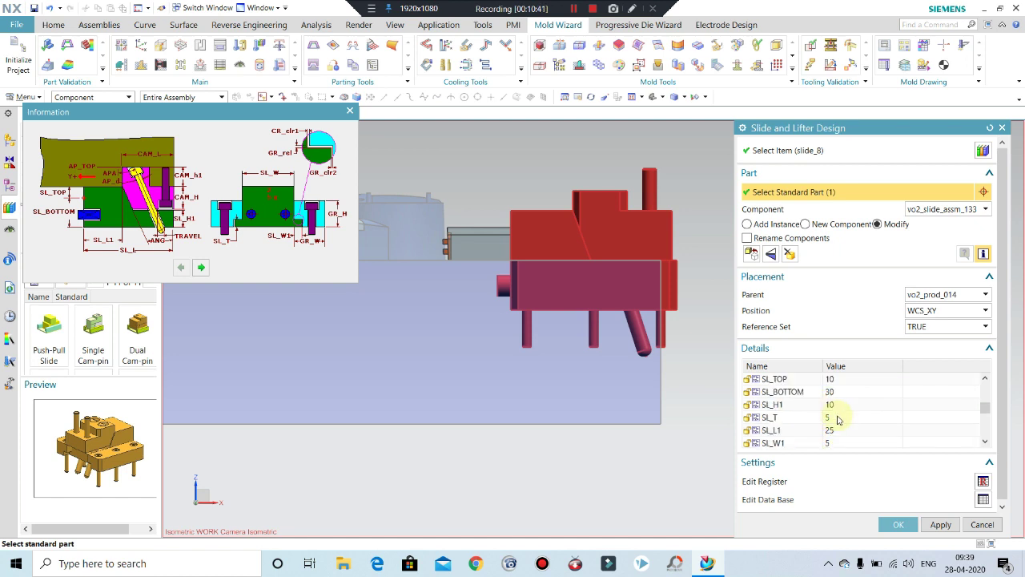
{"action": "scroll", "coordinate": [839, 419], "scroll_direction": "up", "scroll_amount": 1}
{"action": "scroll", "coordinate": [838, 419], "scroll_direction": "up", "scroll_amount": 1}
{"action": "scroll", "coordinate": [839, 419], "scroll_direction": "up", "scroll_amount": 1}
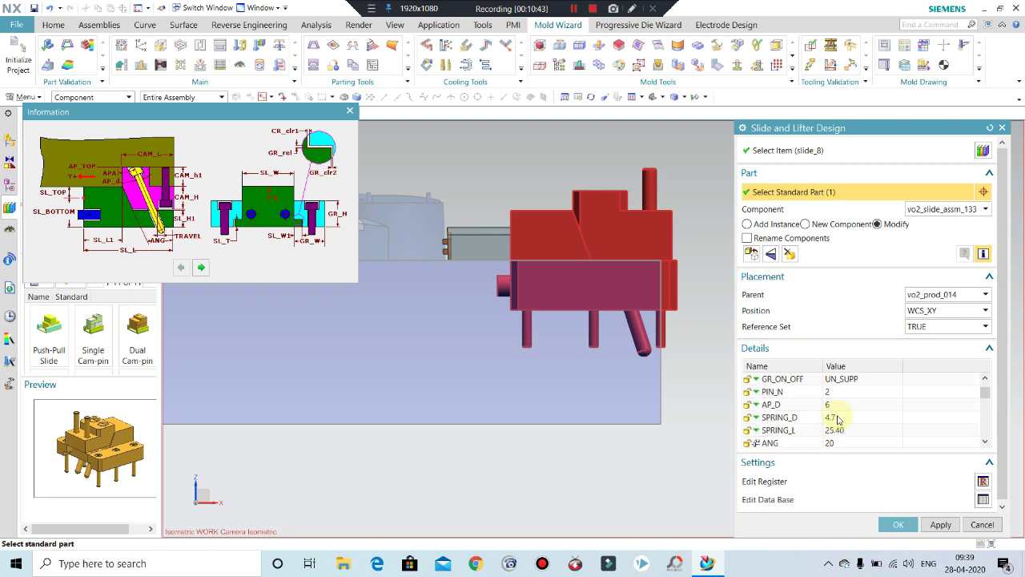
{"action": "scroll", "coordinate": [839, 419], "scroll_direction": "up", "scroll_amount": 1}
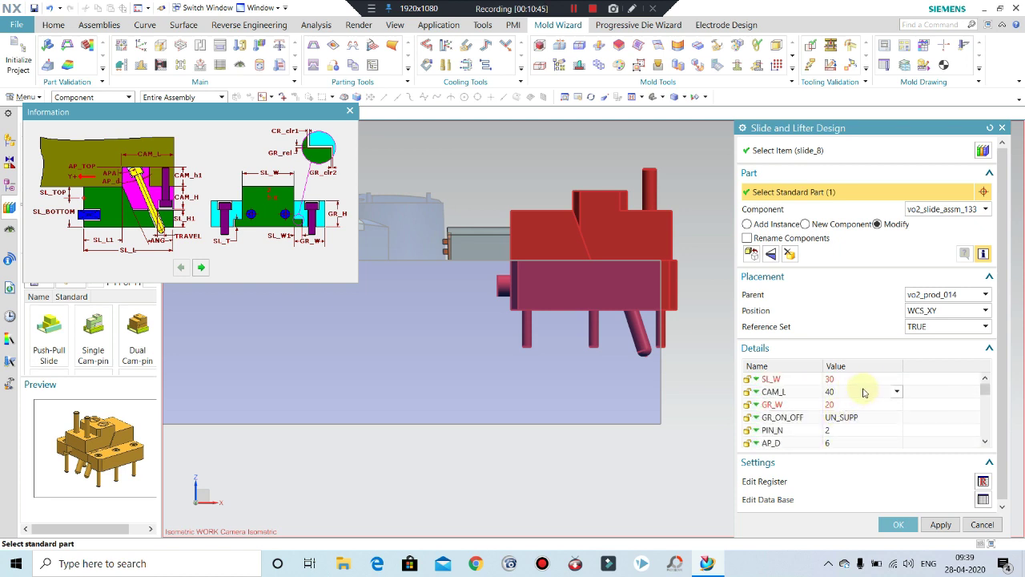
{"action": "left_click", "coordinate": [863, 392]}
{"action": "type", "text": "30"}
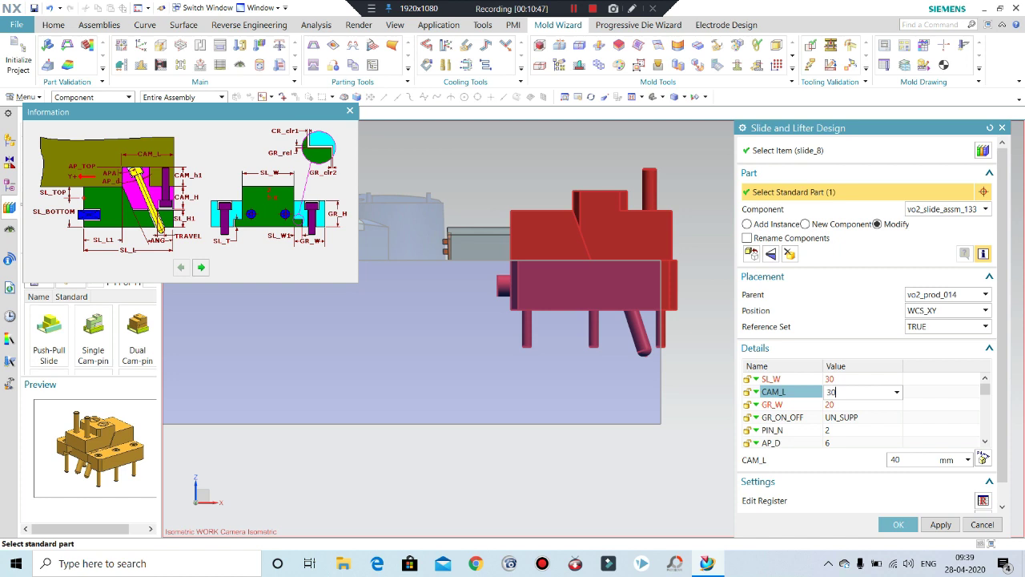
{"action": "left_click", "coordinate": [940, 524]}
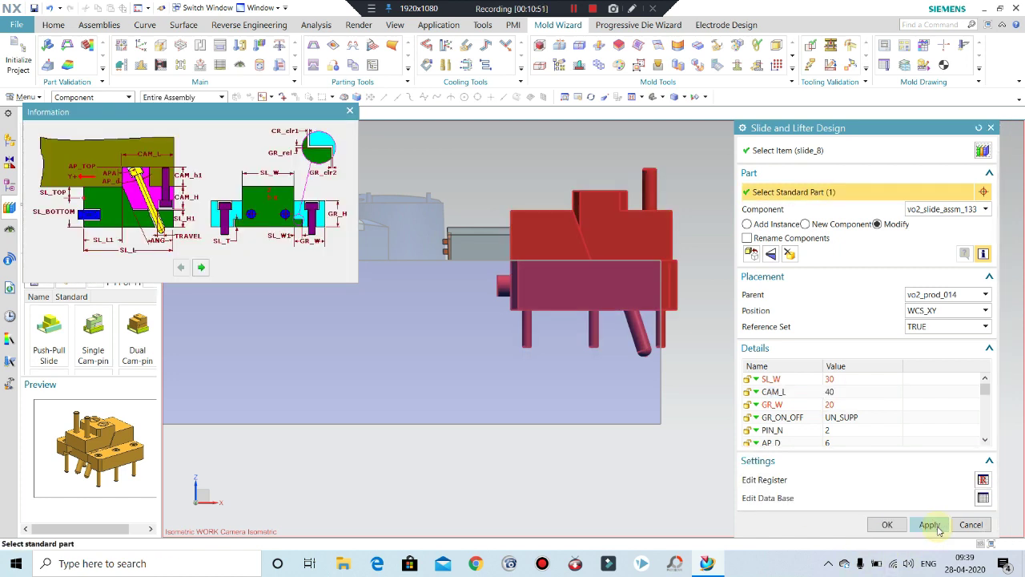
- Change CAM_L to 30 and apply it to the slide
{"action": "left_click", "coordinate": [839, 393]}
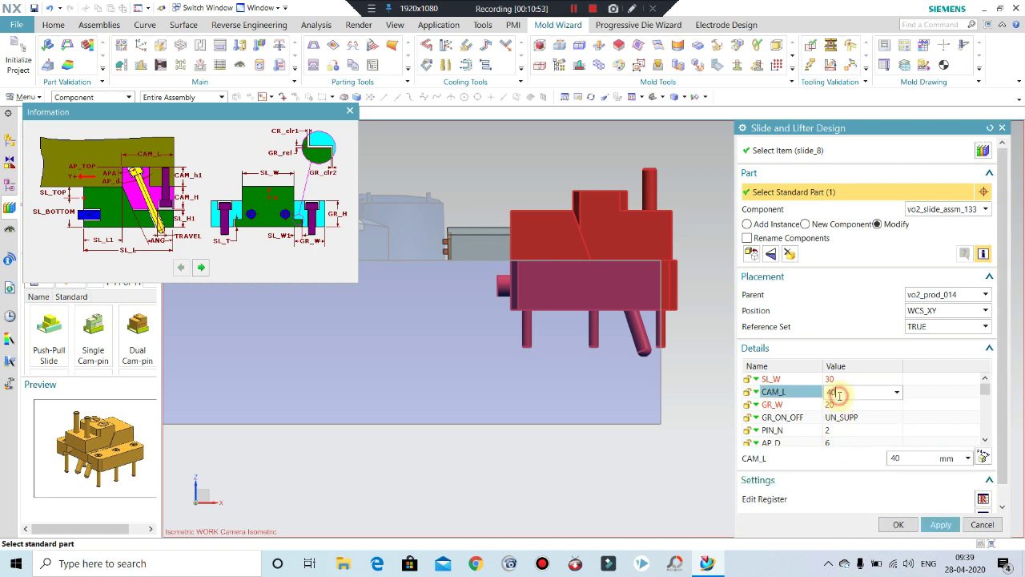
{"action": "type", "text": "30"}
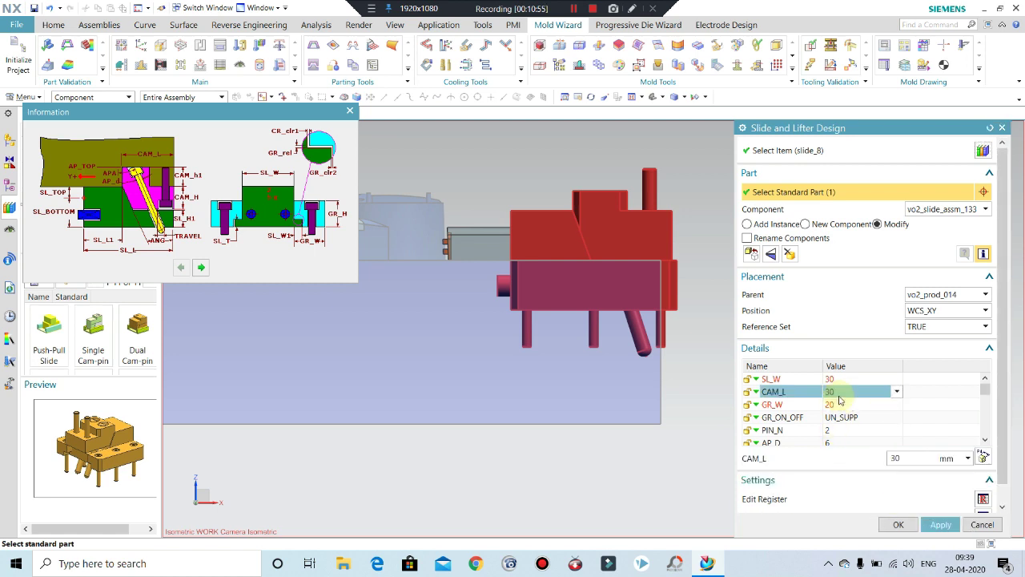
{"action": "key", "text": "Return"}
{"action": "left_click", "coordinate": [939, 525]}
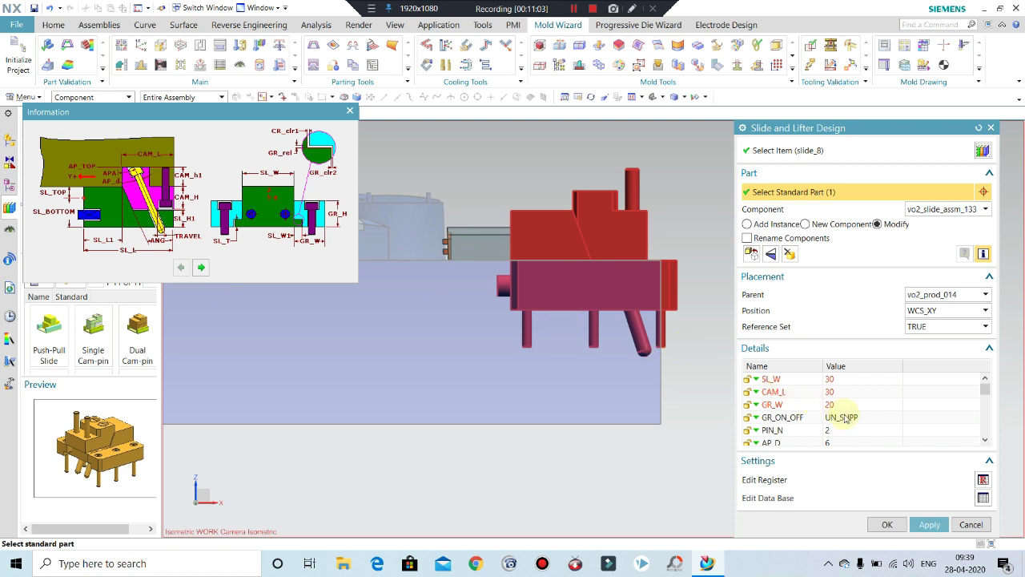
- Shorten the right-hand slide's SL_L length to 55 and apply it
{"action": "scroll", "coordinate": [845, 418], "scroll_direction": "down", "scroll_amount": 1}
{"action": "scroll", "coordinate": [834, 420], "scroll_direction": "down", "scroll_amount": 1}
{"action": "scroll", "coordinate": [833, 419], "scroll_direction": "down", "scroll_amount": 1}
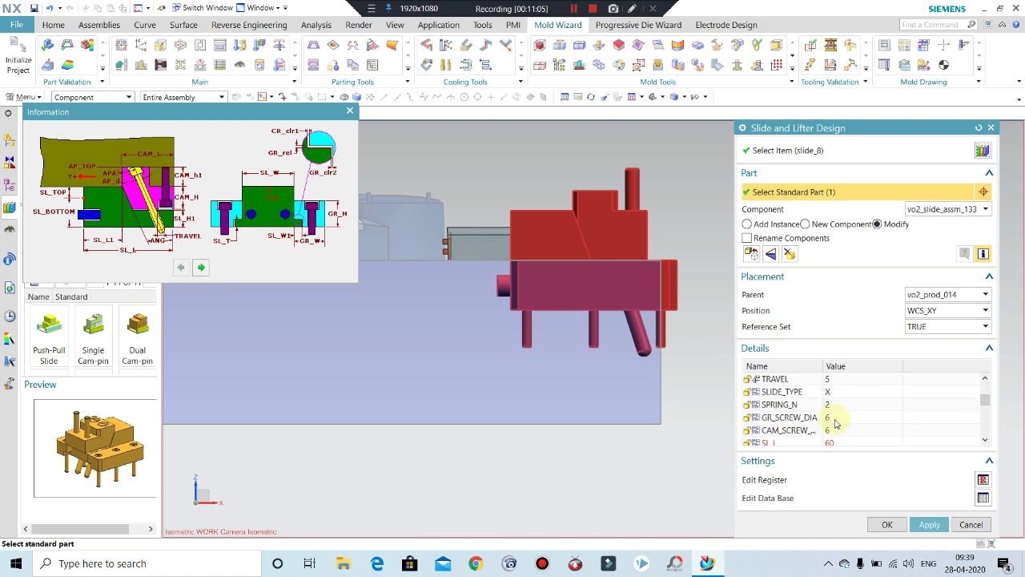
{"action": "scroll", "coordinate": [832, 417], "scroll_direction": "down", "scroll_amount": 1}
{"action": "left_click", "coordinate": [841, 406]}
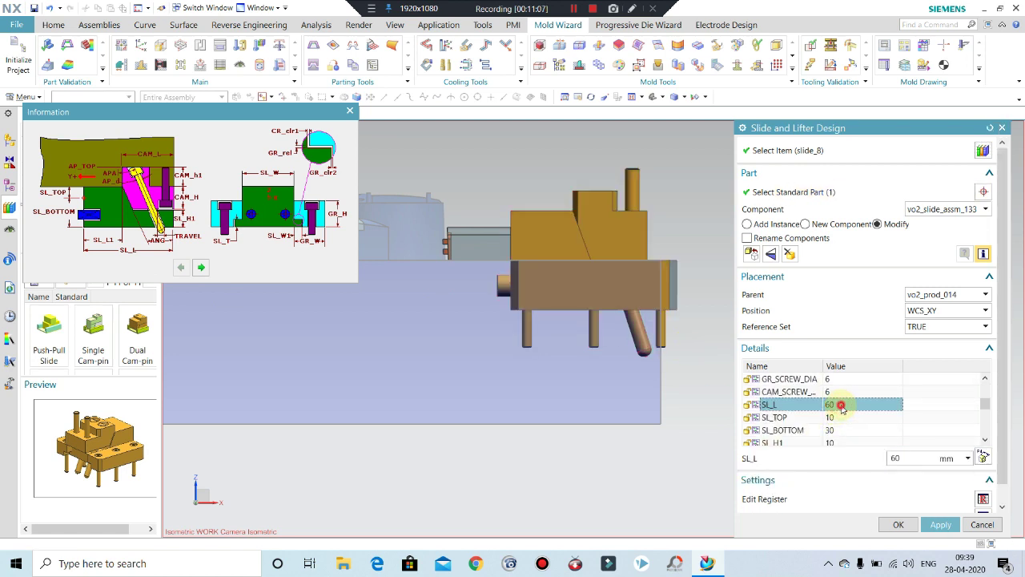
{"action": "left_click", "coordinate": [842, 405]}
{"action": "type", "text": "55"}
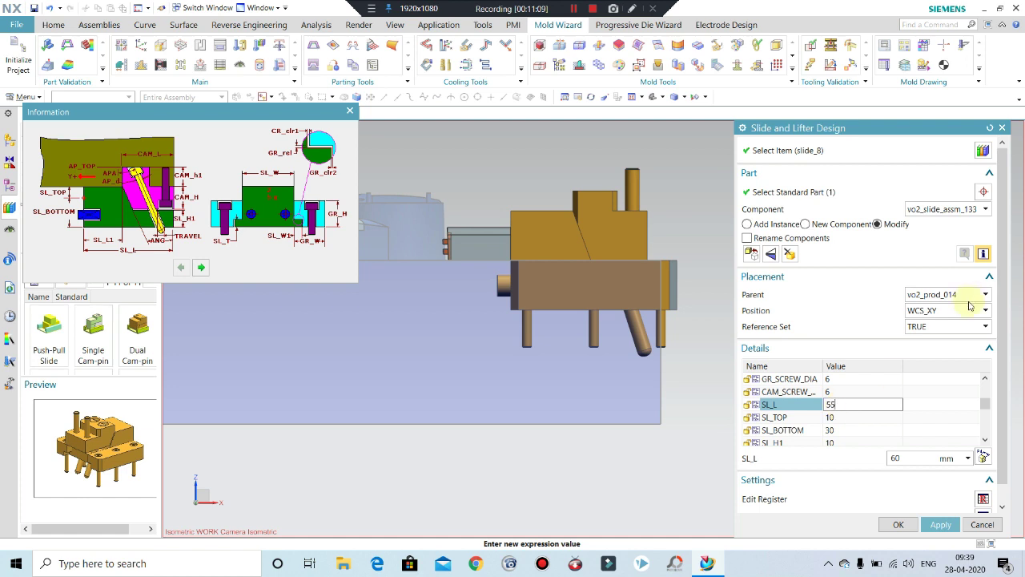
{"action": "left_click", "coordinate": [868, 440]}
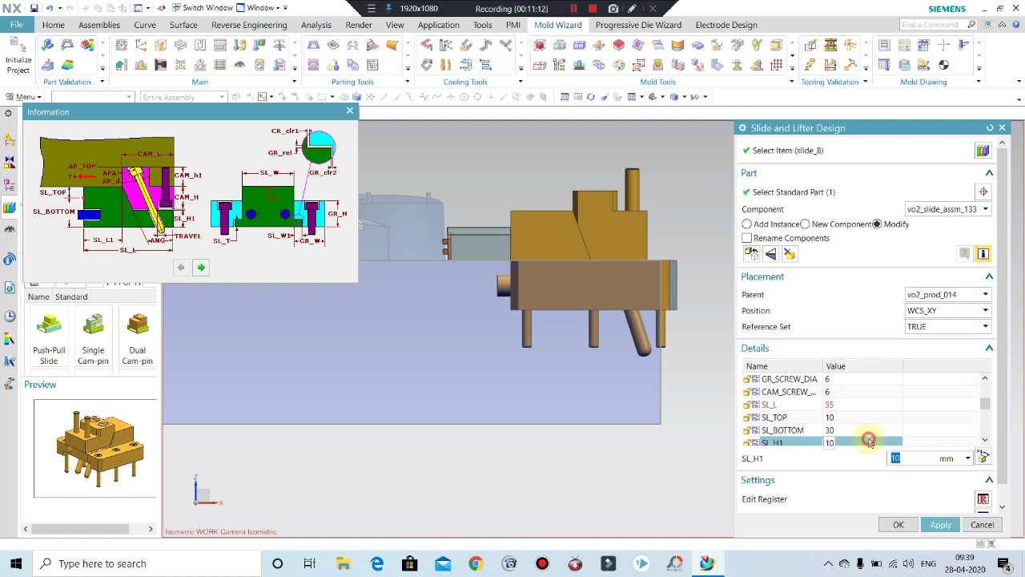
{"action": "left_click", "coordinate": [942, 523]}
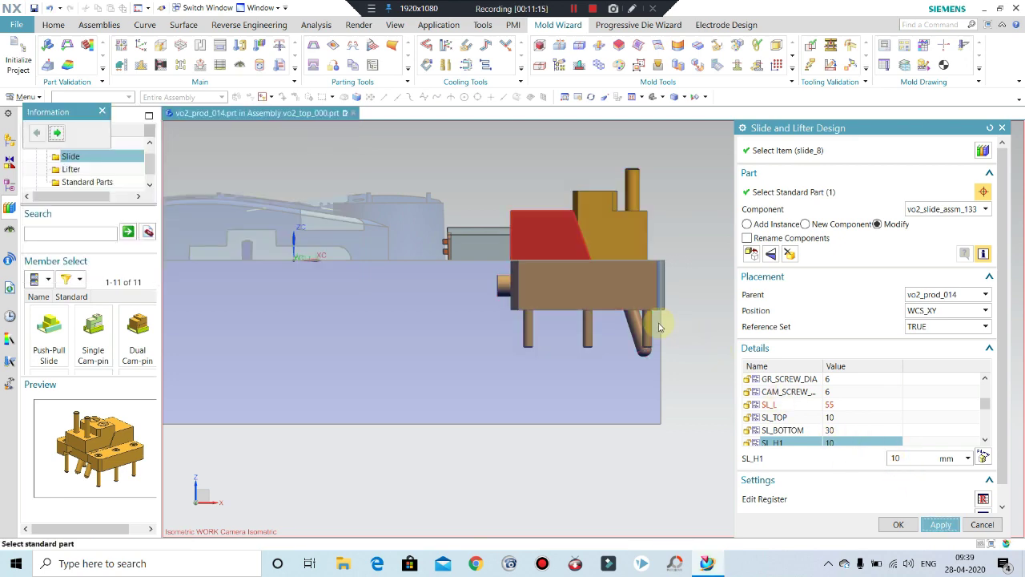
- Change the slide's SL_L length to 50 and apply it
{"action": "mouse_move", "coordinate": [633, 324]}
{"action": "middle_mouse_down"}
{"action": "mouse_move", "coordinate": [659, 313]}
{"action": "mouse_move", "coordinate": [667, 366]}
{"action": "mouse_move", "coordinate": [662, 344]}
{"action": "middle_mouse_up"}
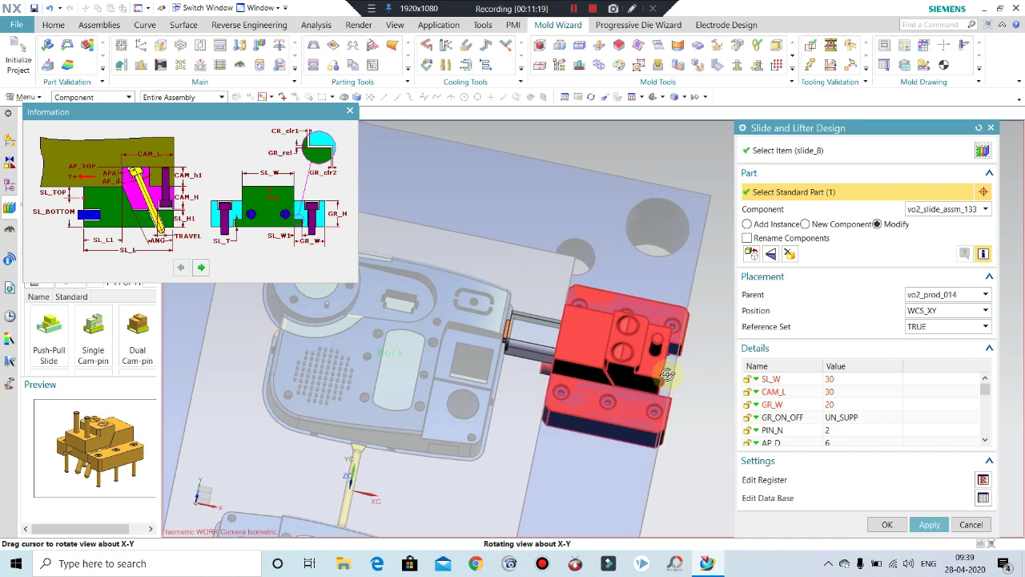
{"action": "scroll", "coordinate": [838, 430], "scroll_direction": "down", "scroll_amount": 1}
{"action": "scroll", "coordinate": [839, 424], "scroll_direction": "up", "scroll_amount": 1}
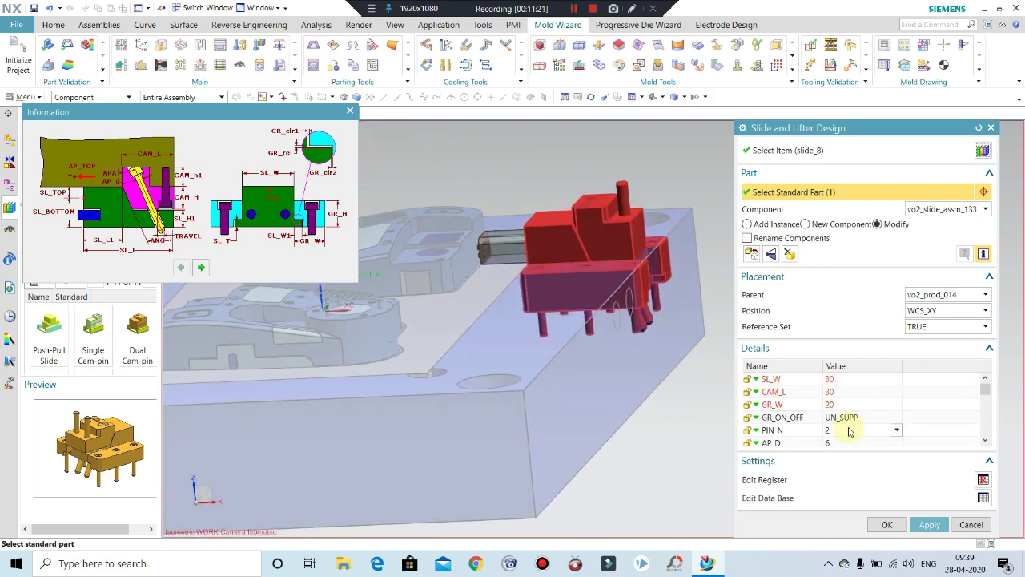
{"action": "scroll", "coordinate": [841, 416], "scroll_direction": "down", "scroll_amount": 2}
{"action": "scroll", "coordinate": [849, 403], "scroll_direction": "down", "scroll_amount": 1}
{"action": "left_click", "coordinate": [841, 443]}
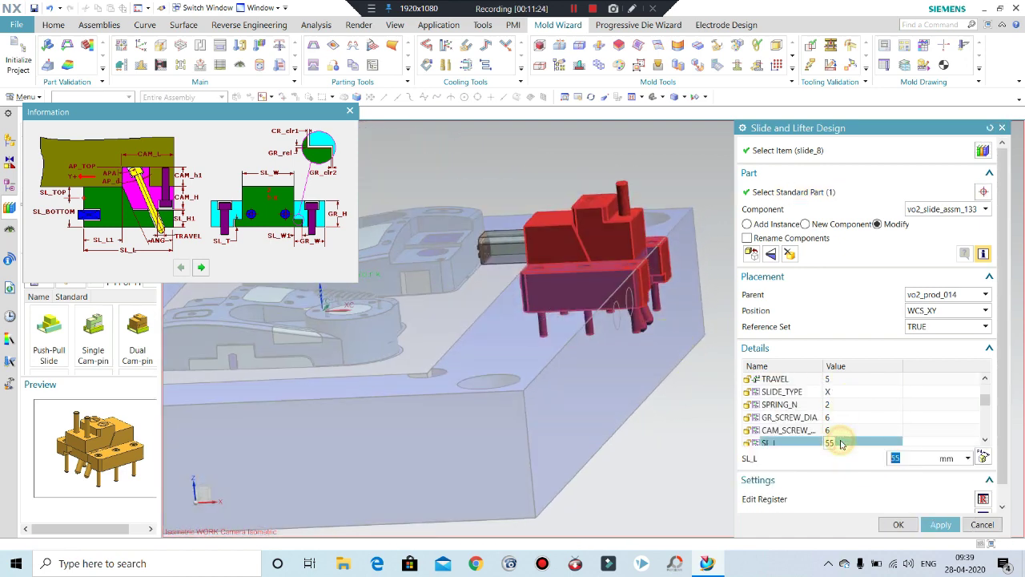
{"action": "double_click", "coordinate": [895, 457]}
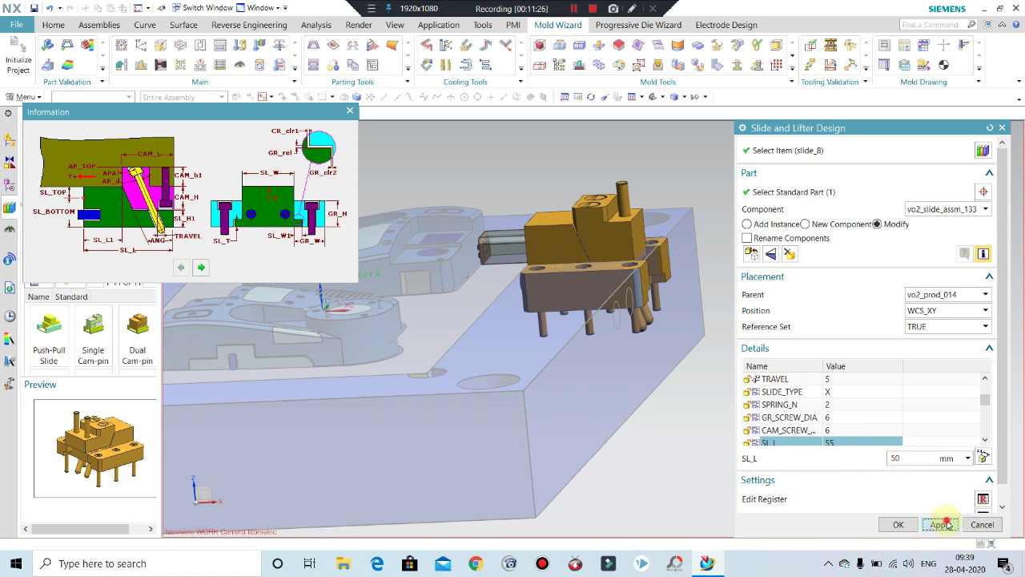
{"action": "left_click", "coordinate": [940, 524]}
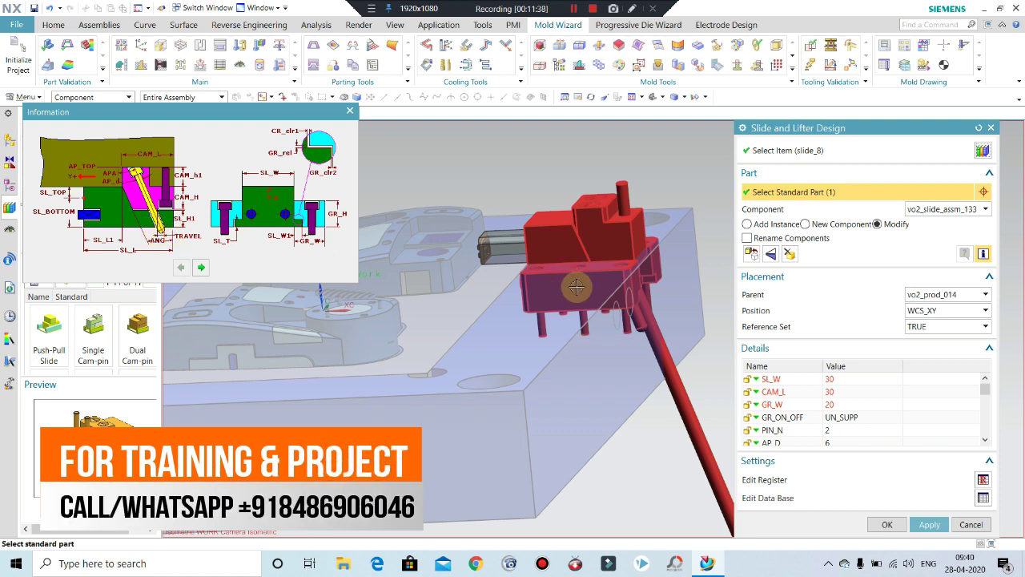
- Set the slide's TRAVEL to 4 and apply it
{"action": "left_click", "coordinate": [871, 404]}
{"action": "scroll", "coordinate": [872, 404], "scroll_direction": "down", "scroll_amount": 3}
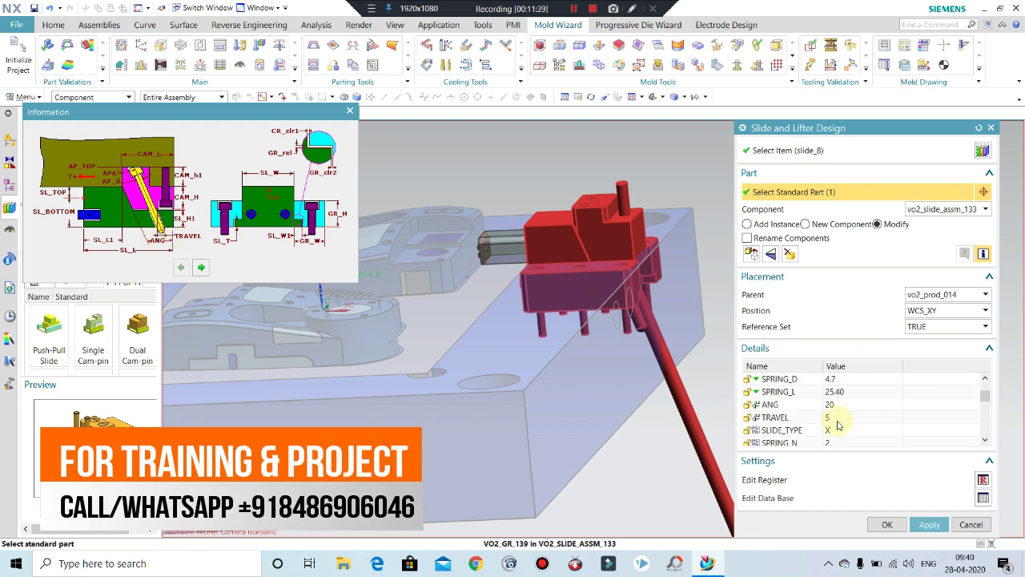
{"action": "left_click", "coordinate": [837, 417]}
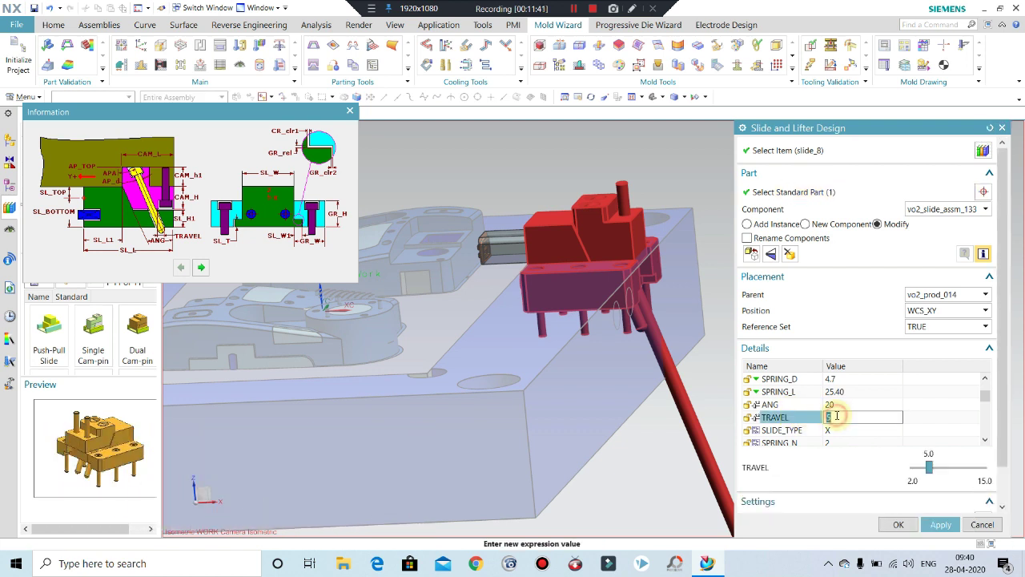
{"action": "type", "text": "4"}
{"action": "left_click", "coordinate": [941, 523]}
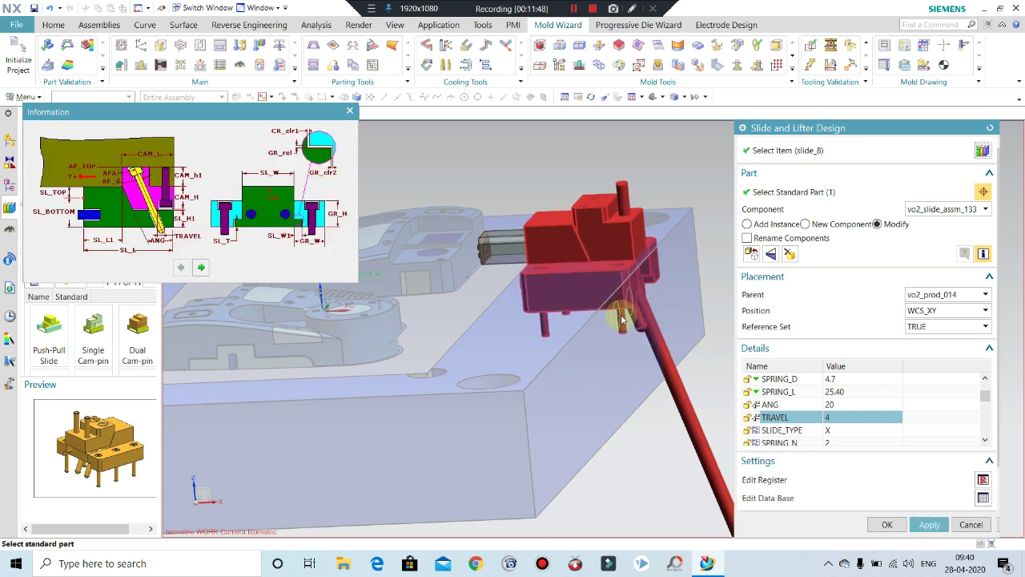
- Set the slide's SL_L length to 45 and apply it
{"action": "scroll", "coordinate": [621, 317], "scroll_direction": "down", "scroll_amount": 2}
{"action": "scroll", "coordinate": [621, 316], "scroll_direction": "down", "scroll_amount": 2}
{"action": "mouse_move", "coordinate": [620, 316]}
{"action": "middle_mouse_down"}
{"action": "mouse_move", "coordinate": [621, 329]}
{"action": "mouse_move", "coordinate": [841, 415]}
{"action": "middle_mouse_up"}
{"action": "scroll", "coordinate": [841, 413], "scroll_direction": "down", "scroll_amount": 3}
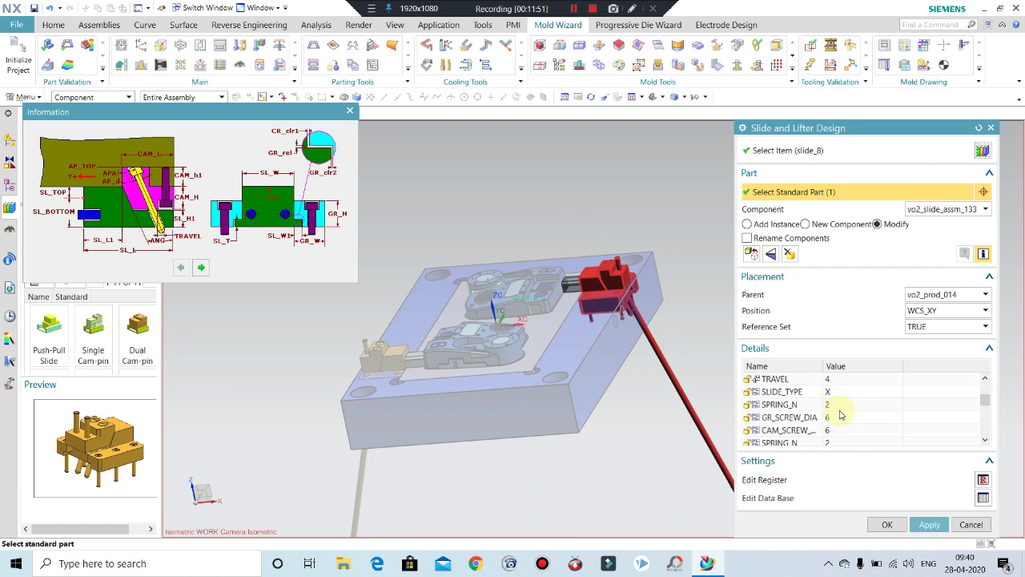
{"action": "scroll", "coordinate": [840, 412], "scroll_direction": "down", "scroll_amount": 2}
{"action": "left_click", "coordinate": [839, 406]}
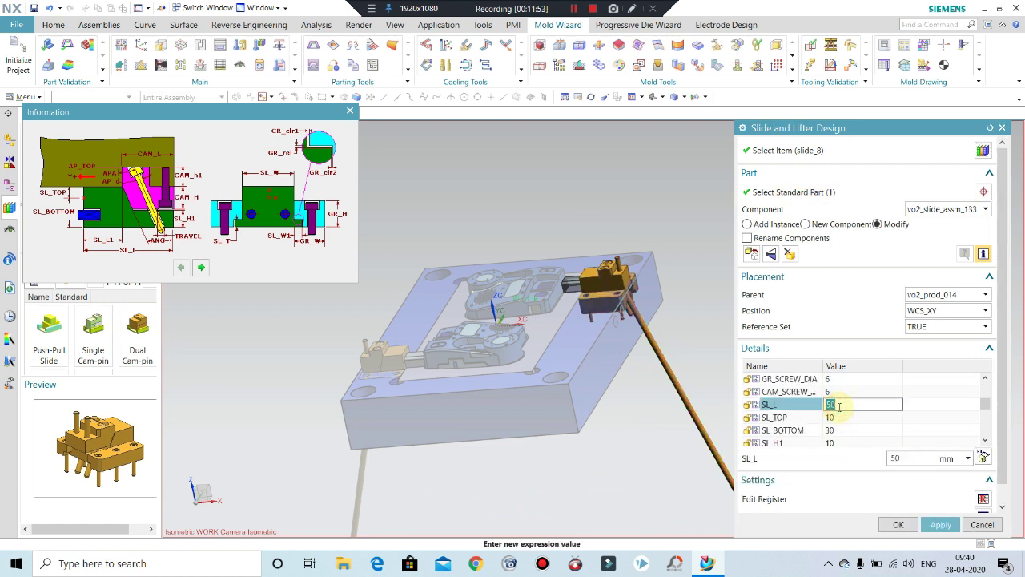
{"action": "type", "text": "45"}
{"action": "left_click", "coordinate": [940, 525]}
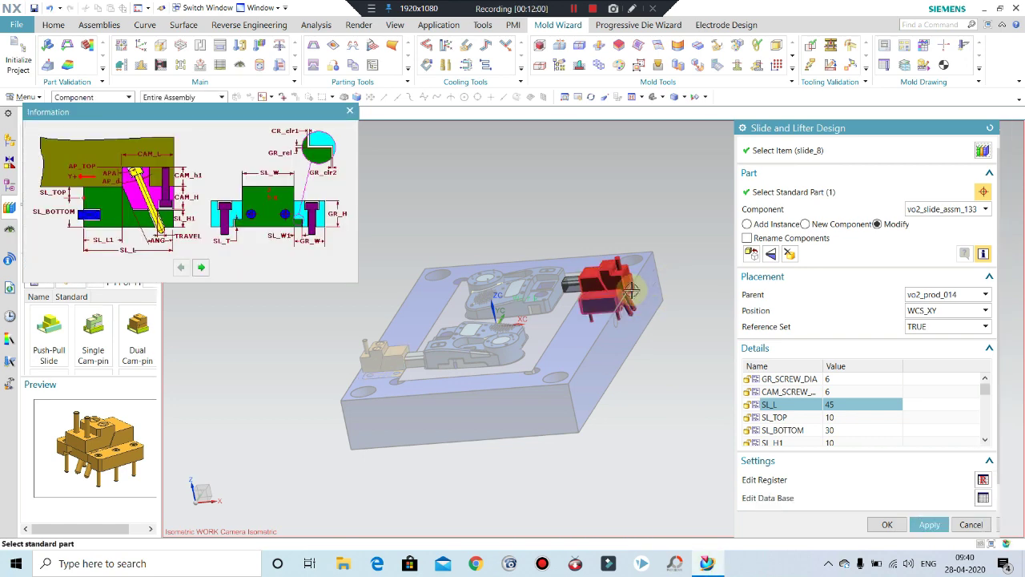
- Inspect the modified slide from above and the side, then finish the slide edit
{"action": "scroll", "coordinate": [632, 293], "scroll_direction": "up", "scroll_amount": 3}
{"action": "mouse_move", "coordinate": [632, 295]}
{"action": "middle_mouse_down"}
{"action": "mouse_move", "coordinate": [652, 320]}
{"action": "mouse_move", "coordinate": [586, 338]}
{"action": "middle_mouse_up"}
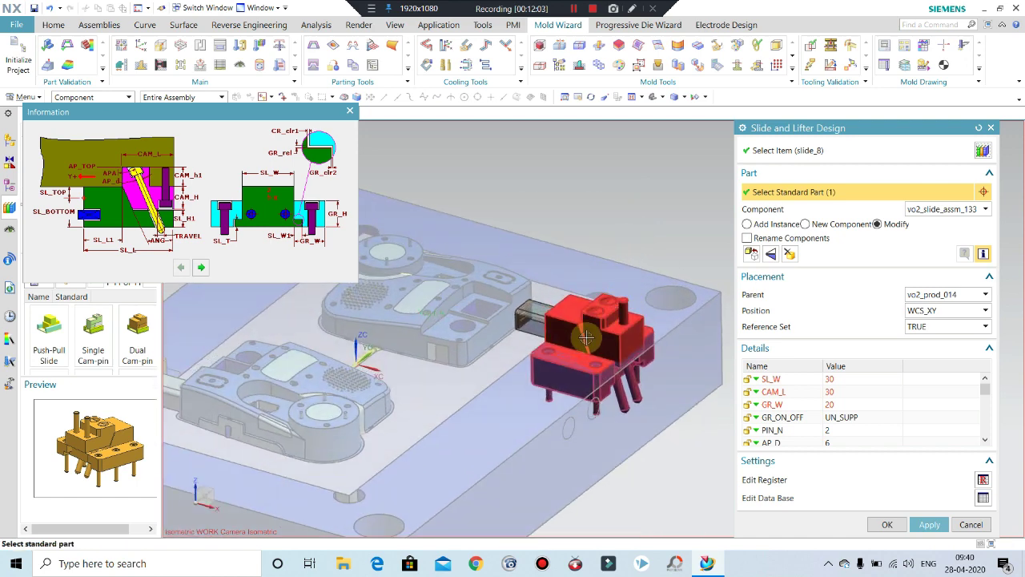
{"action": "scroll", "coordinate": [586, 338], "scroll_direction": "up", "scroll_amount": 2}
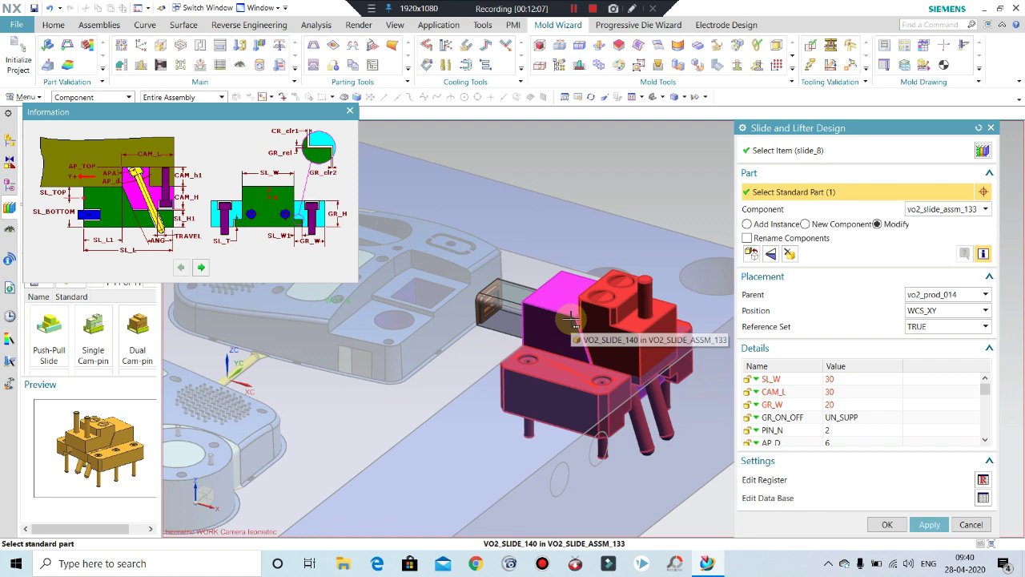
{"action": "mouse_move", "coordinate": [575, 322]}
{"action": "middle_mouse_down"}
{"action": "mouse_move", "coordinate": [583, 244]}
{"action": "mouse_move", "coordinate": [599, 229]}
{"action": "mouse_move", "coordinate": [602, 238]}
{"action": "mouse_move", "coordinate": [602, 247]}
{"action": "mouse_move", "coordinate": [565, 227]}
{"action": "mouse_move", "coordinate": [636, 274]}
{"action": "mouse_move", "coordinate": [607, 293]}
{"action": "mouse_move", "coordinate": [629, 318]}
{"action": "middle_mouse_up"}
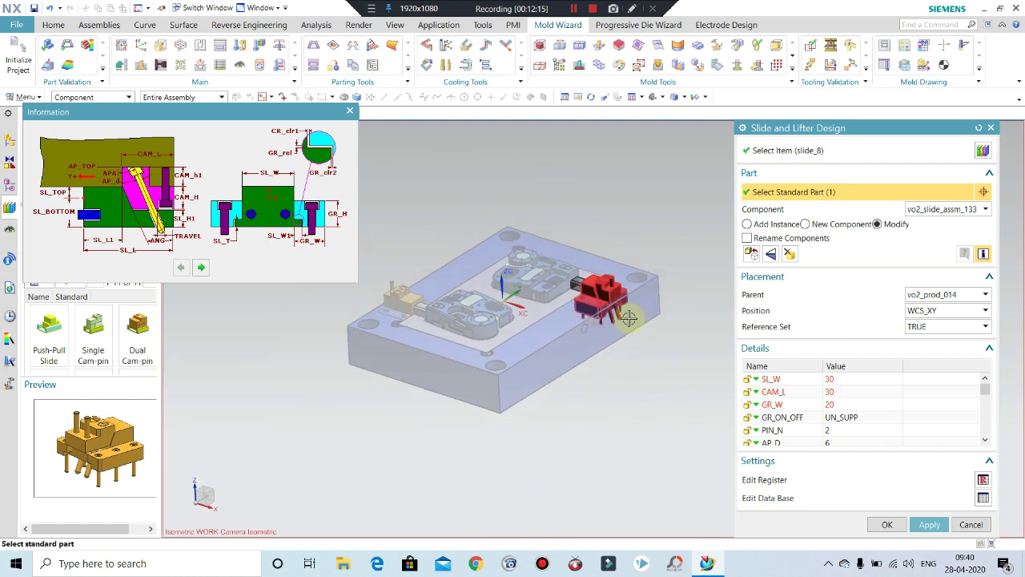
{"action": "scroll", "coordinate": [389, 321], "scroll_direction": "up", "scroll_amount": 2}
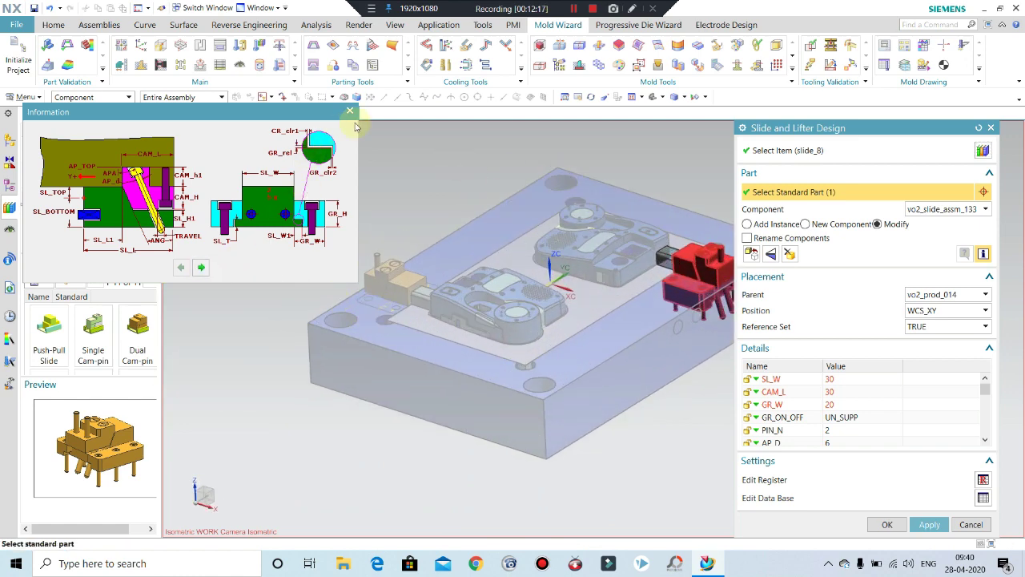
{"action": "left_click", "coordinate": [887, 524]}
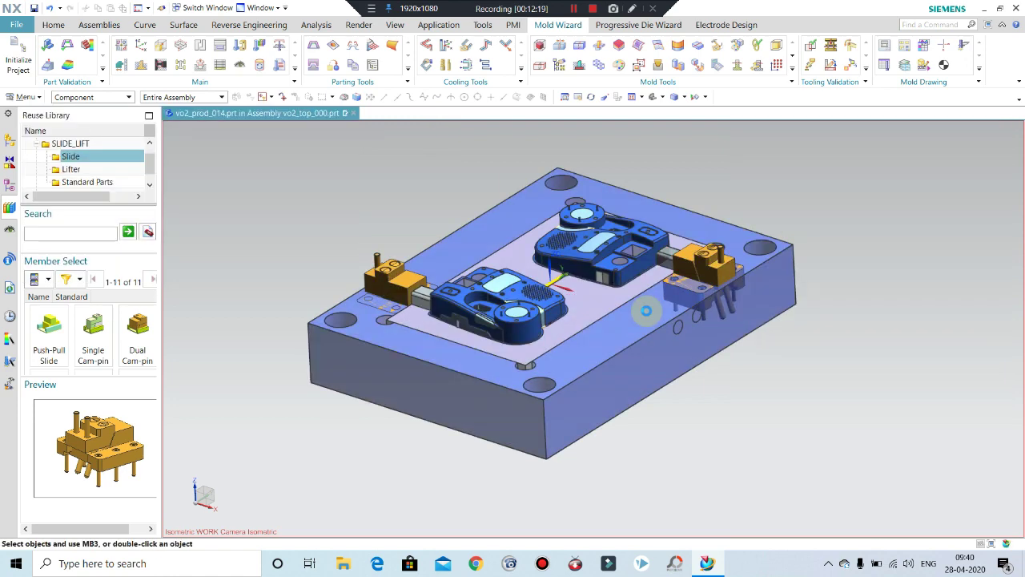
- Start a new slide_8 instance in Slide and Lifter Design, reviewing defaults ANG 20, TRAVEL 5, SPRING_L 25.40
{"action": "mouse_move", "coordinate": [757, 289]}
{"action": "middle_mouse_down"}
{"action": "mouse_move", "coordinate": [785, 229]}
{"action": "mouse_move", "coordinate": [646, 243]}
{"action": "middle_mouse_up"}
{"action": "scroll", "coordinate": [645, 244], "scroll_direction": "down", "scroll_amount": 1}
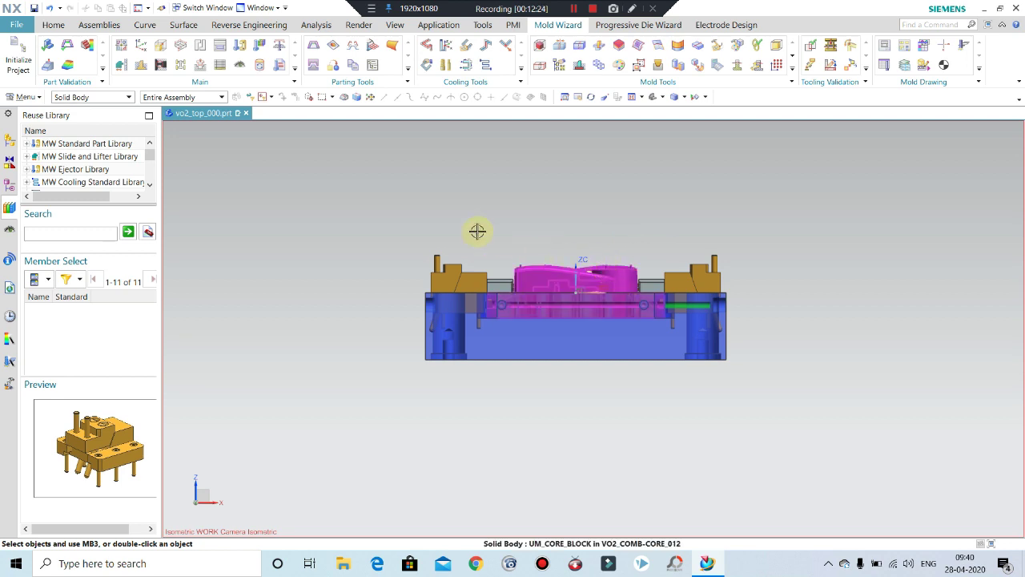
{"action": "left_click", "coordinate": [120, 66]}
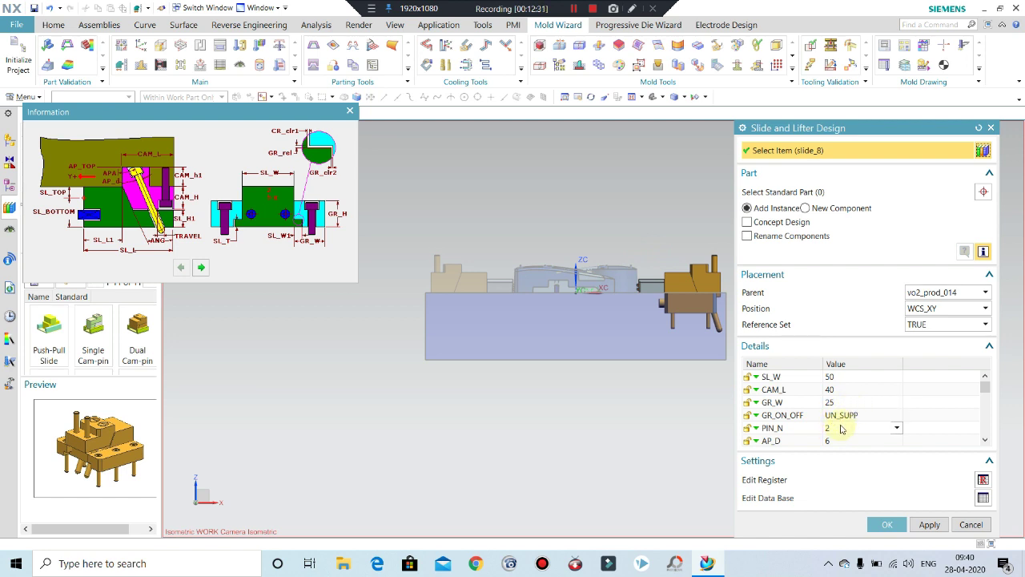
{"action": "scroll", "coordinate": [841, 430], "scroll_direction": "down", "scroll_amount": 1}
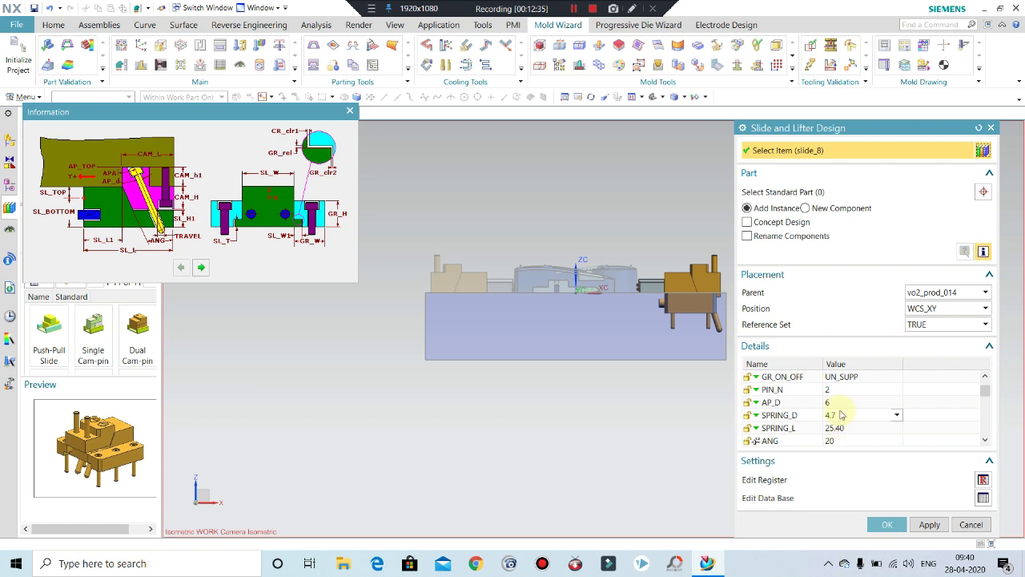
{"action": "scroll", "coordinate": [841, 415], "scroll_direction": "down", "scroll_amount": 1}
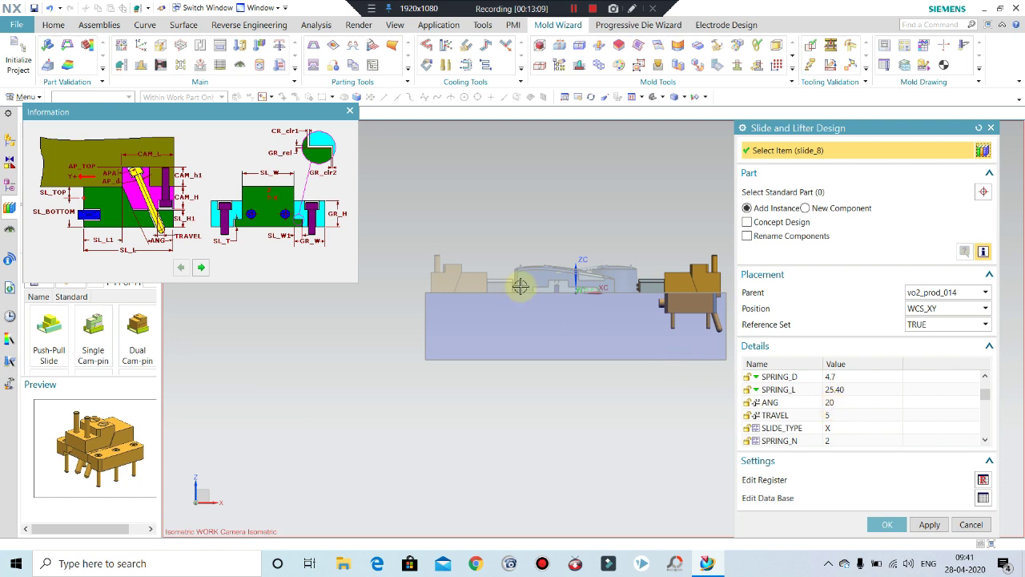
{"action": "middle_click_drag", "start_coordinate": [542, 229], "coordinate": [609, 274]}
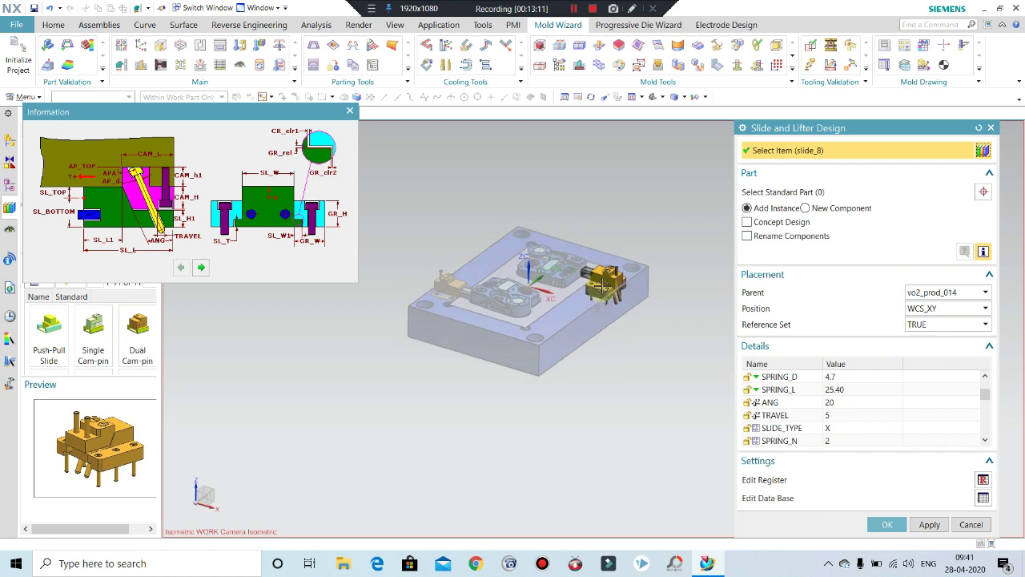
{"action": "scroll", "coordinate": [607, 271], "scroll_direction": "down", "scroll_amount": 1}
{"action": "scroll", "coordinate": [611, 260], "scroll_direction": "down", "scroll_amount": 1}
{"action": "scroll", "coordinate": [613, 244], "scroll_direction": "down", "scroll_amount": 2}
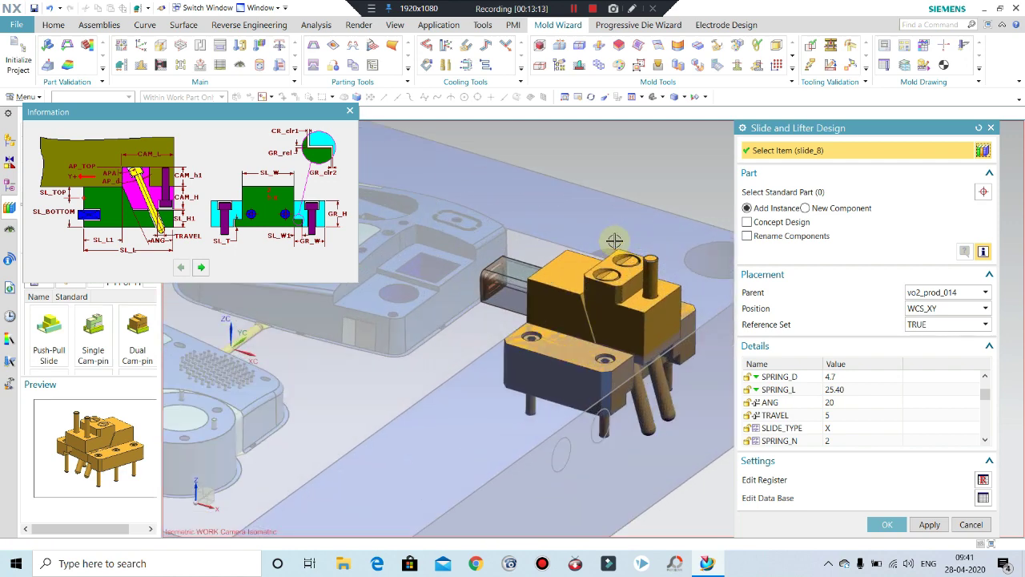
{"action": "scroll", "coordinate": [615, 241], "scroll_direction": "down", "scroll_amount": 1}
{"action": "scroll", "coordinate": [615, 241], "scroll_direction": "up", "scroll_amount": 2}
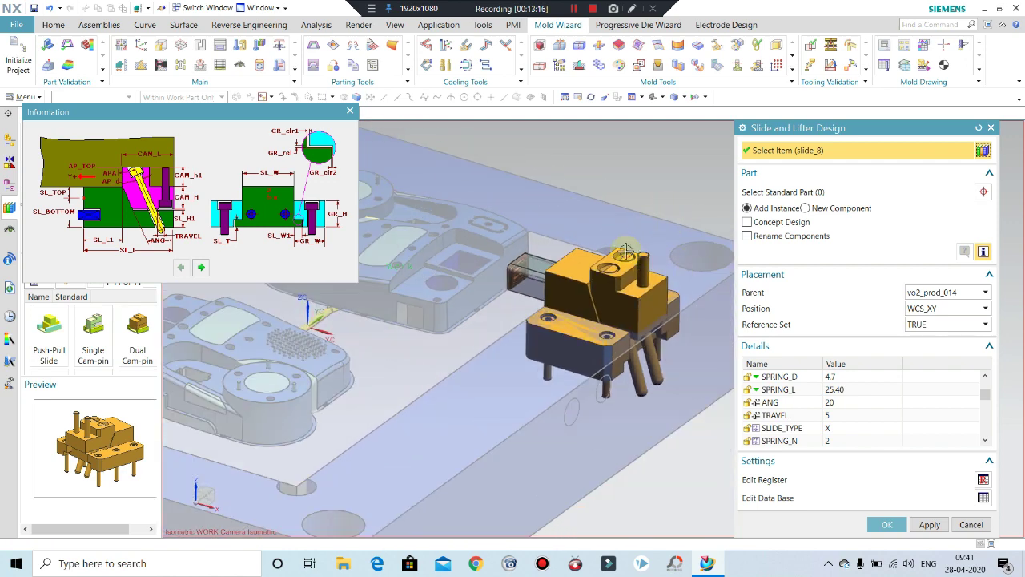
- Add the new slide, then delete slide assembly vo2_slide_assm_141 along with its part file
{"action": "left_click", "coordinate": [887, 527]}
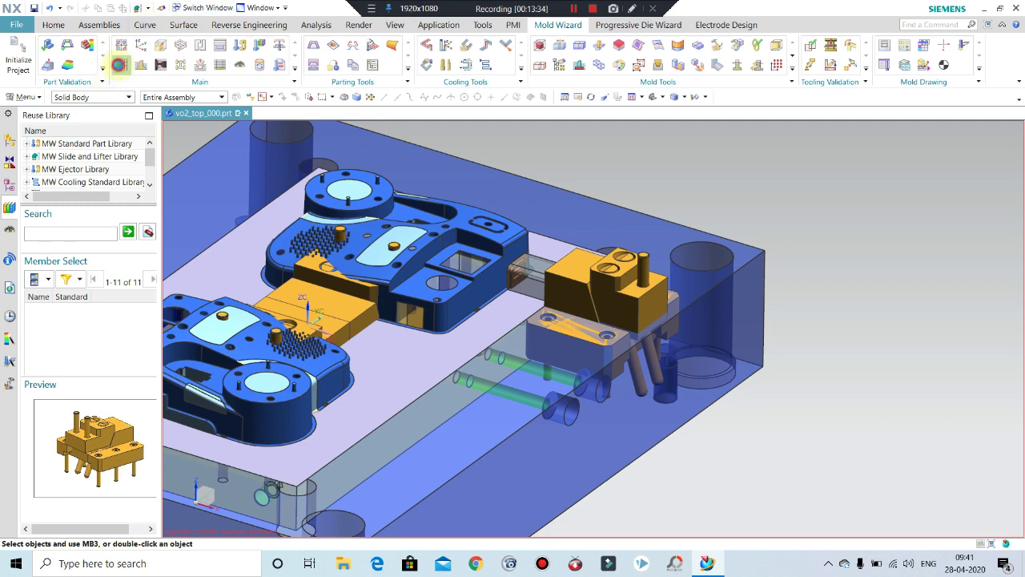
{"action": "left_click", "coordinate": [118, 65]}
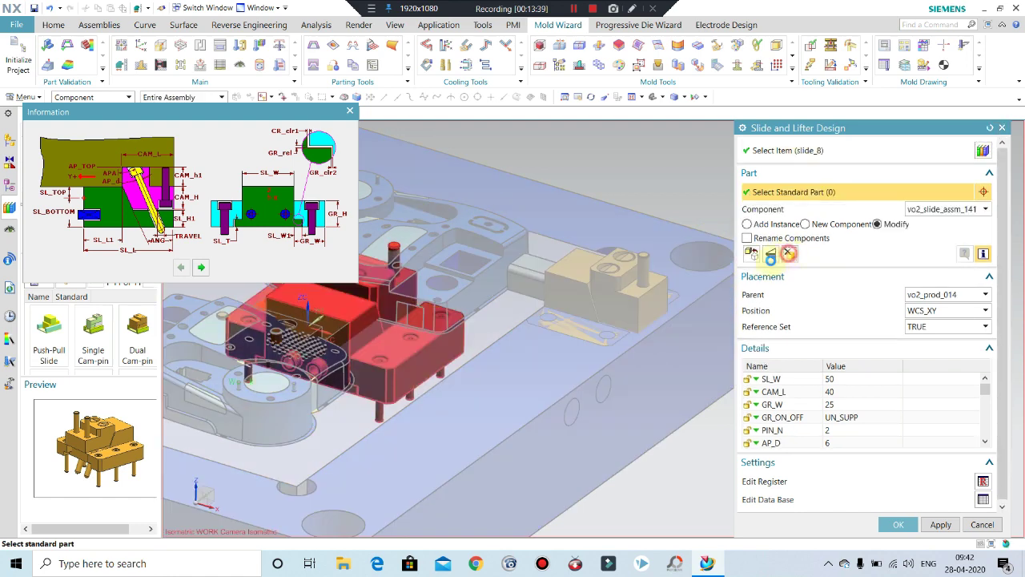
{"action": "left_click", "coordinate": [788, 253]}
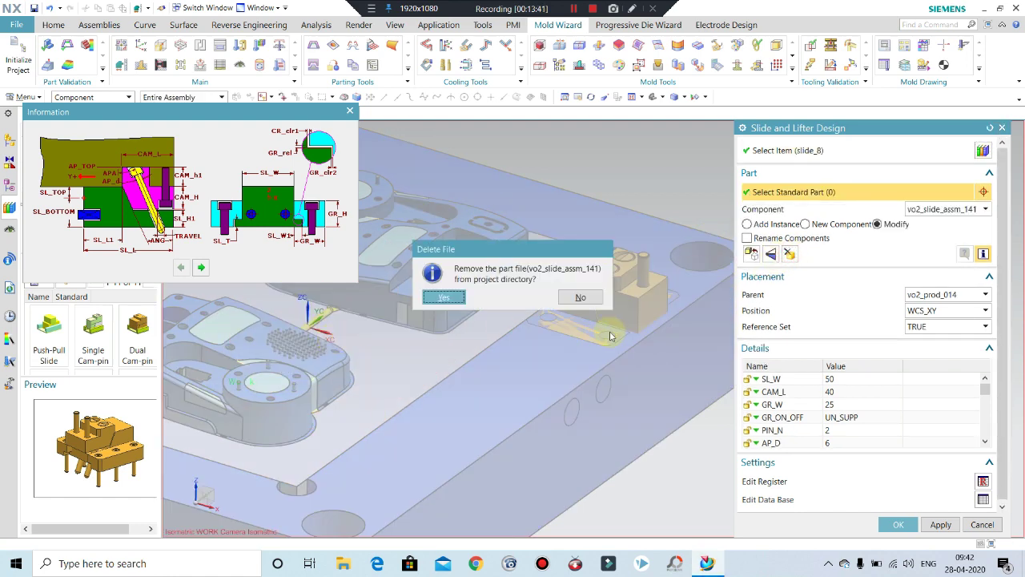
{"action": "left_click", "coordinate": [577, 297]}
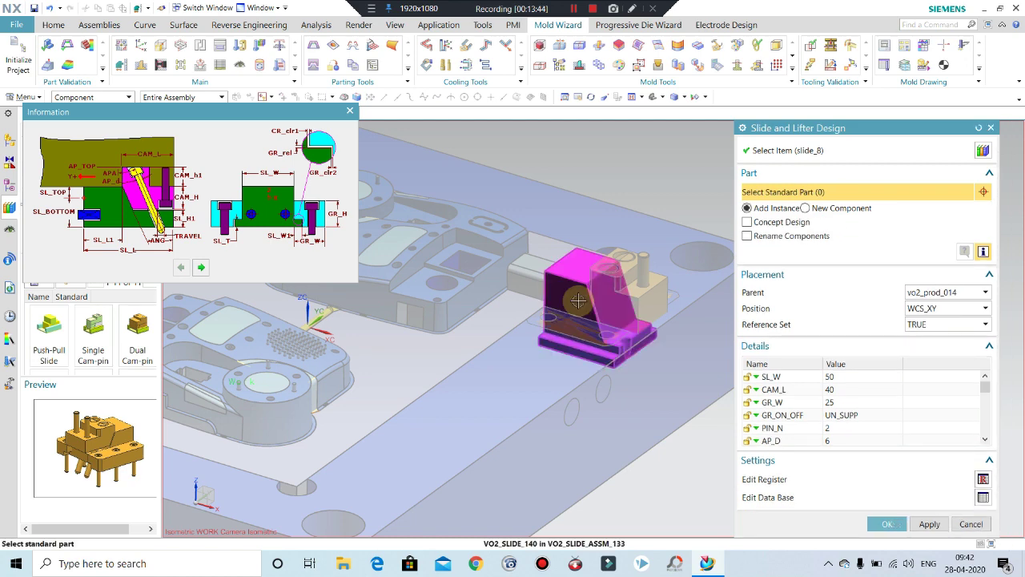
{"action": "scroll", "coordinate": [837, 433], "scroll_direction": "down", "scroll_amount": 1}
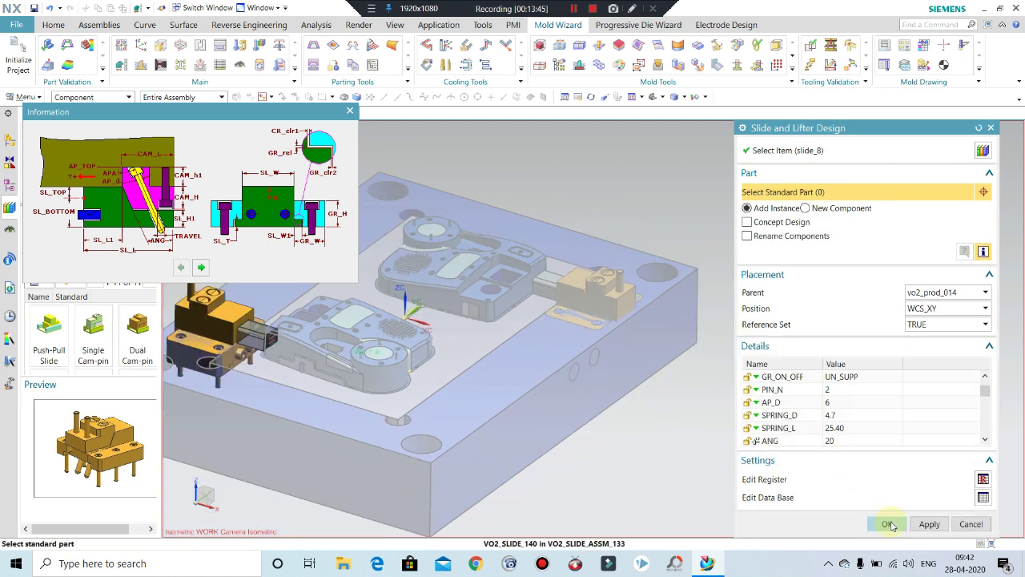
- Close the slide design and orbit the mold to inspect both slides
{"action": "left_click", "coordinate": [971, 525]}
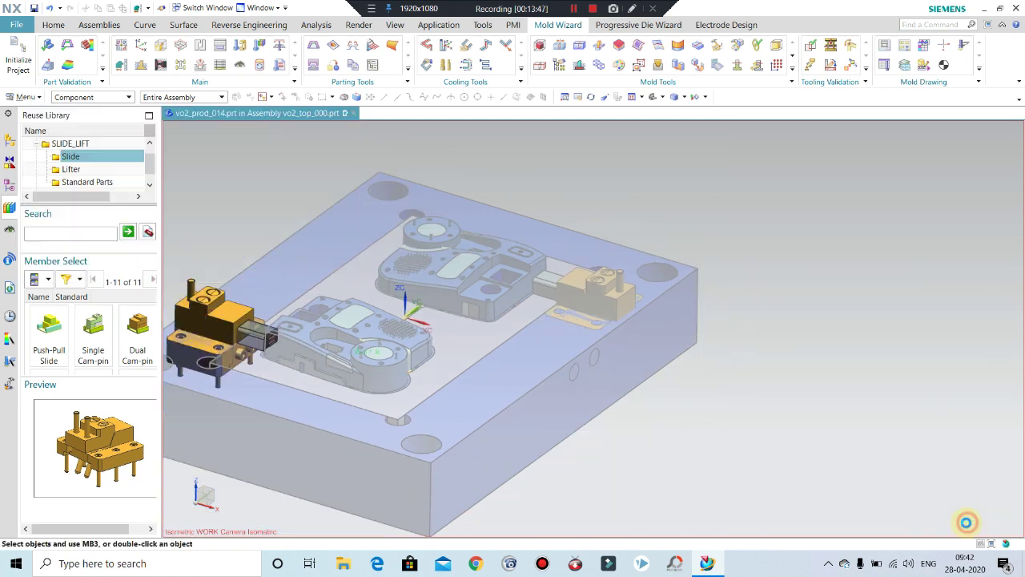
{"action": "mouse_move", "coordinate": [583, 338]}
{"action": "middle_mouse_down"}
{"action": "mouse_move", "coordinate": [577, 315]}
{"action": "mouse_move", "coordinate": [553, 364]}
{"action": "middle_mouse_up"}
{"action": "scroll", "coordinate": [553, 364], "scroll_direction": "down", "scroll_amount": 3}
{"action": "scroll", "coordinate": [431, 327], "scroll_direction": "down", "scroll_amount": 3}
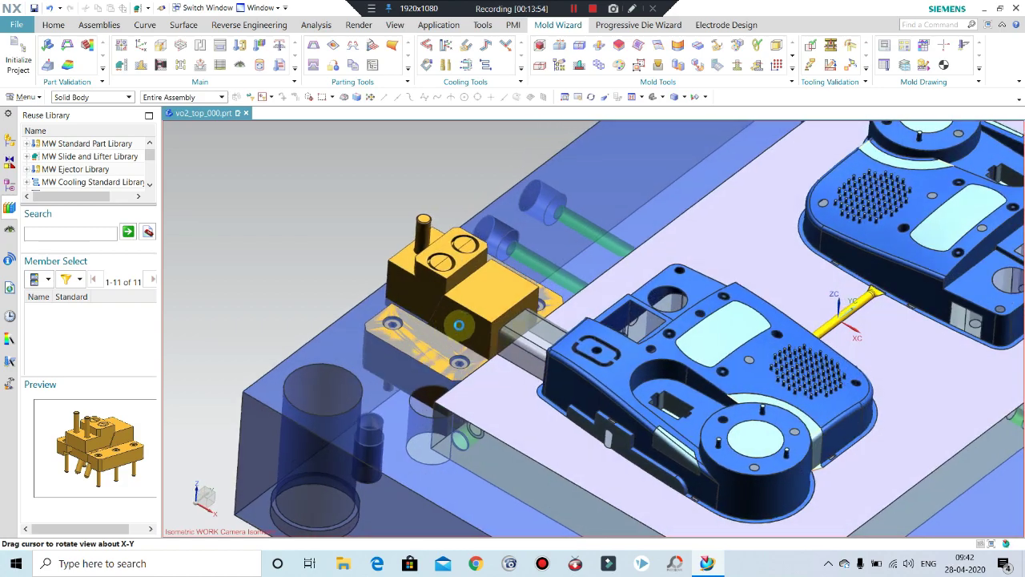
{"action": "middle_click_drag", "start_coordinate": [431, 327], "coordinate": [533, 318]}
{"action": "scroll", "coordinate": [533, 318], "scroll_direction": "up", "scroll_amount": 2}
{"action": "scroll", "coordinate": [533, 318], "scroll_direction": "up", "scroll_amount": 3}
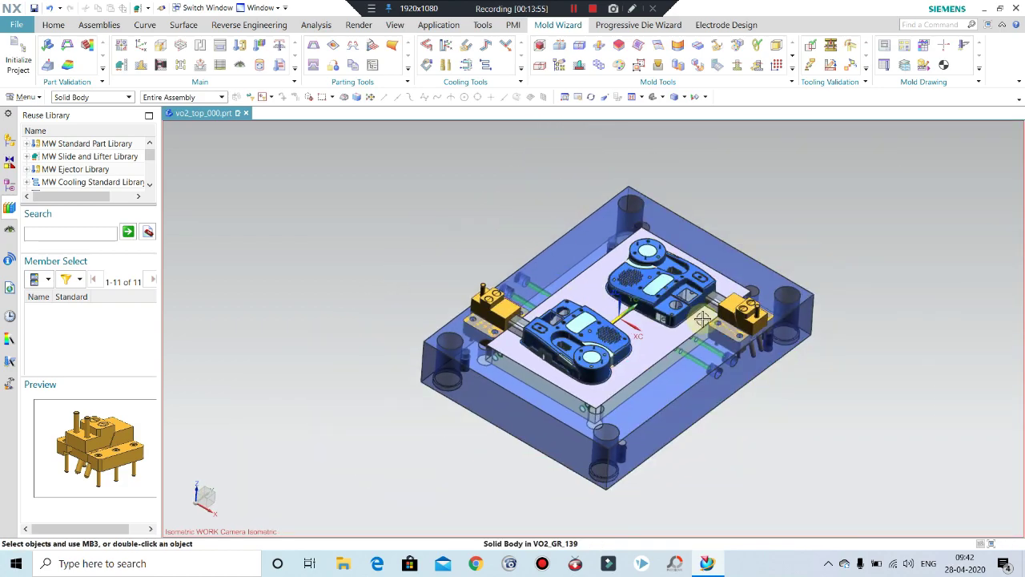
{"action": "scroll", "coordinate": [737, 313], "scroll_direction": "down", "scroll_amount": 3}
{"action": "scroll", "coordinate": [745, 297], "scroll_direction": "down", "scroll_amount": 2}
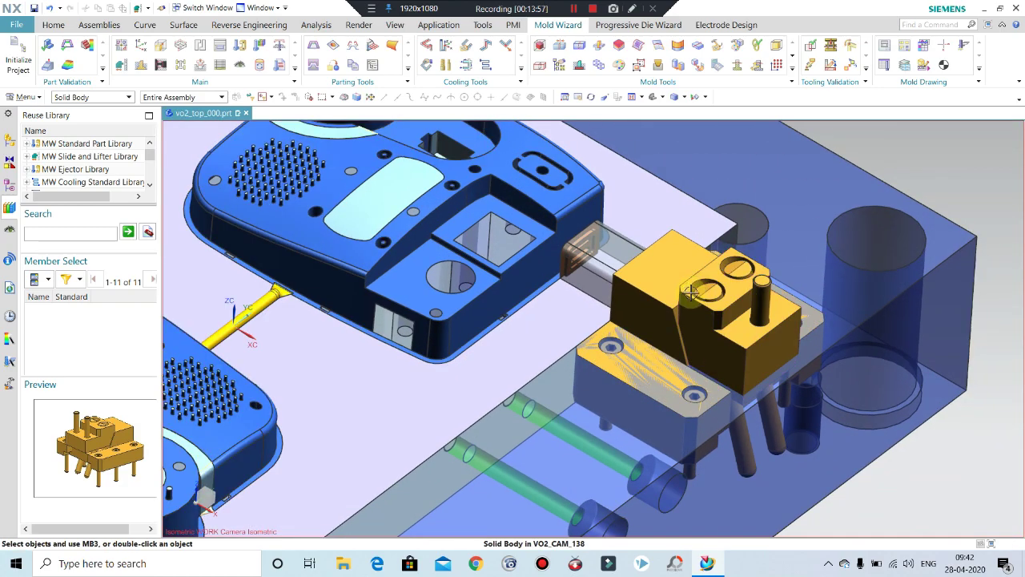
{"action": "scroll", "coordinate": [690, 293], "scroll_direction": "up", "scroll_amount": 3}
- View the slide from above, then bring up Pocket with Subtract Material and Component tool type
{"action": "middle_click_drag", "start_coordinate": [690, 293], "coordinate": [713, 377]}
{"action": "scroll", "coordinate": [713, 376], "scroll_direction": "down", "scroll_amount": 3}
{"action": "scroll", "coordinate": [729, 325], "scroll_direction": "down", "scroll_amount": 2}
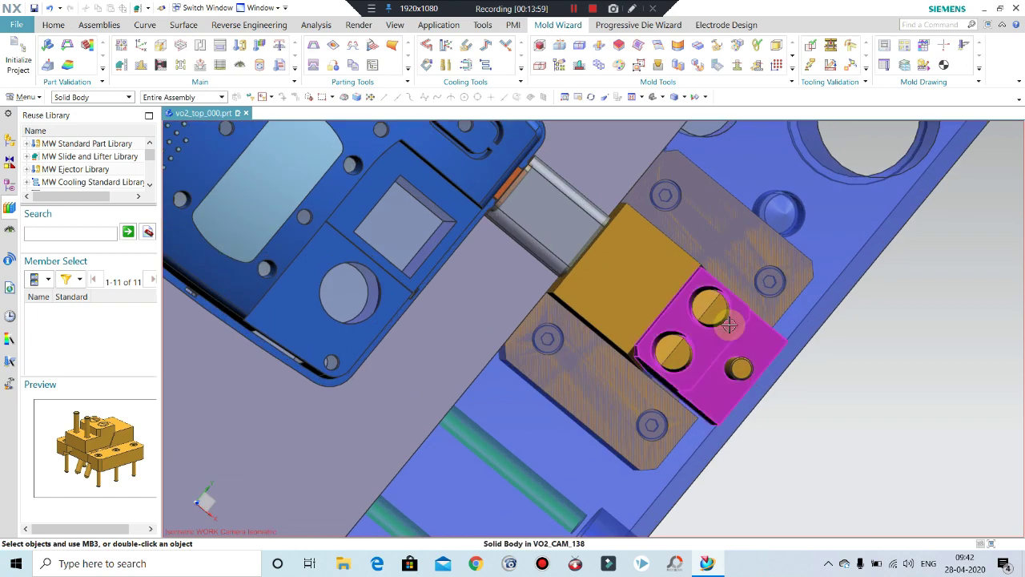
{"action": "scroll", "coordinate": [729, 320], "scroll_direction": "up", "scroll_amount": 1}
{"action": "scroll", "coordinate": [725, 317], "scroll_direction": "up", "scroll_amount": 3}
{"action": "mouse_move", "coordinate": [717, 304]}
{"action": "middle_mouse_down"}
{"action": "mouse_move", "coordinate": [699, 282]}
{"action": "mouse_move", "coordinate": [697, 248]}
{"action": "mouse_move", "coordinate": [702, 269]}
{"action": "middle_mouse_up"}
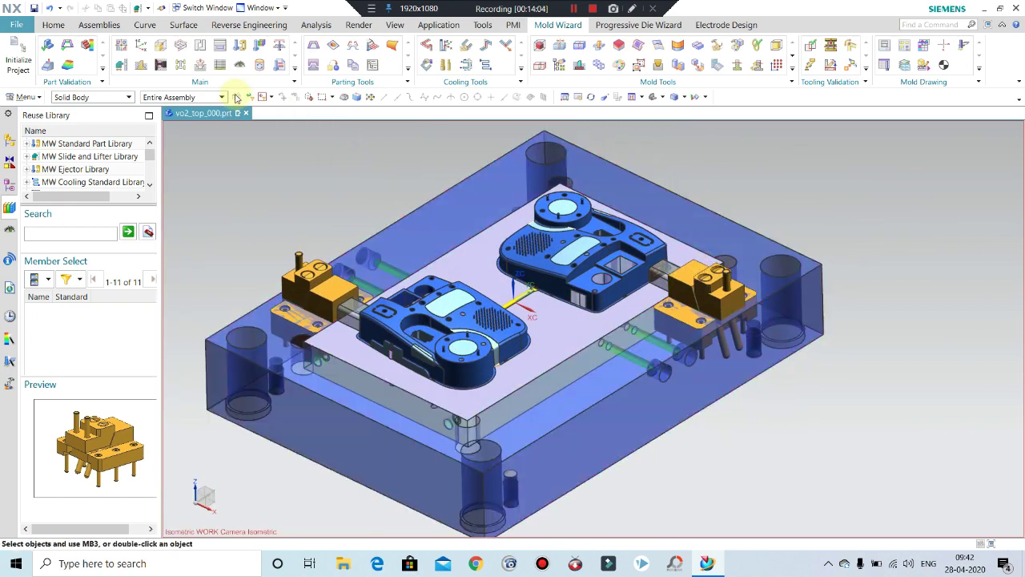
{"action": "left_click", "coordinate": [194, 70]}
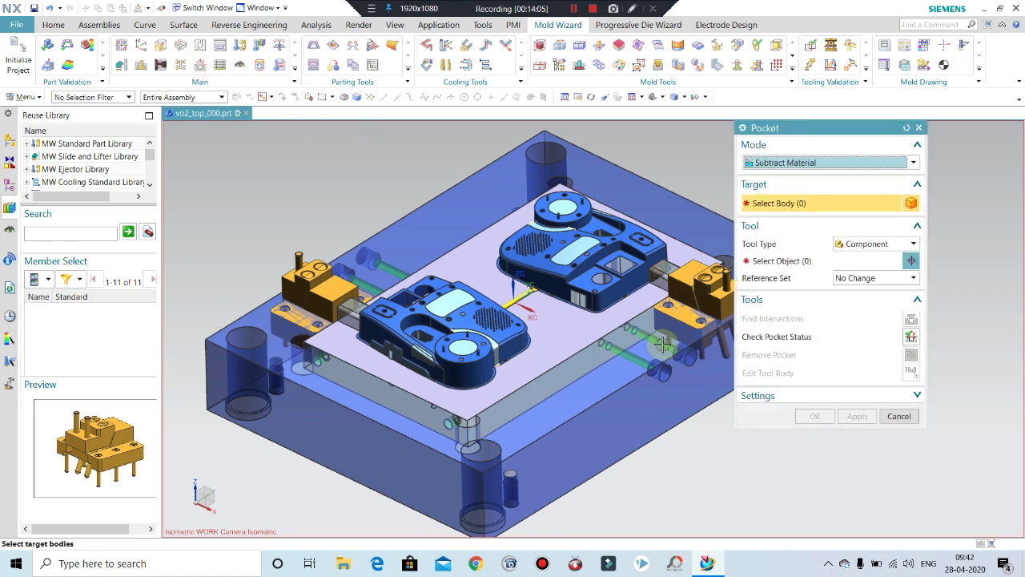
- Pick several mold plates as pocket targets, then clear the target selection
{"action": "scroll", "coordinate": [609, 352], "scroll_direction": "up", "scroll_amount": 2}
{"action": "scroll", "coordinate": [606, 359], "scroll_direction": "down", "scroll_amount": 4}
{"action": "left_click", "coordinate": [601, 344]}
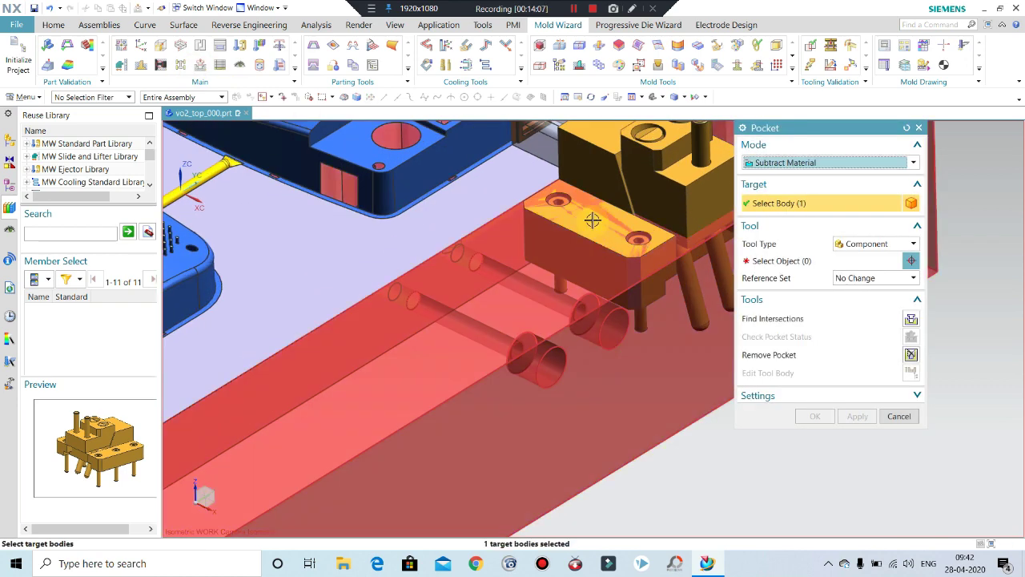
{"action": "left_click", "coordinate": [544, 249]}
{"action": "scroll", "coordinate": [367, 317], "scroll_direction": "up", "scroll_amount": 2}
{"action": "scroll", "coordinate": [433, 292], "scroll_direction": "up", "scroll_amount": 1}
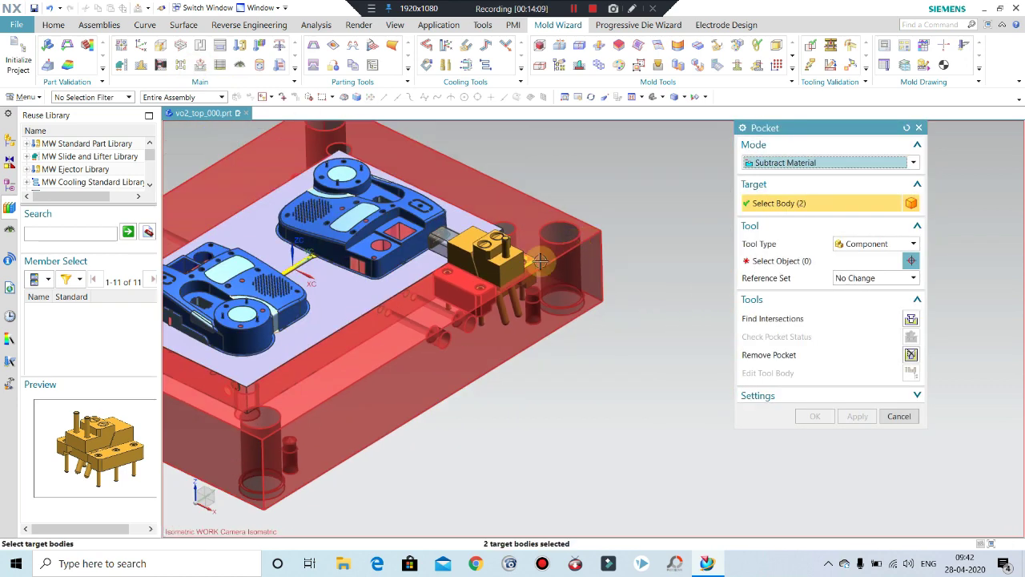
{"action": "scroll", "coordinate": [502, 267], "scroll_direction": "down", "scroll_amount": 4}
{"action": "left_click", "coordinate": [503, 267]}
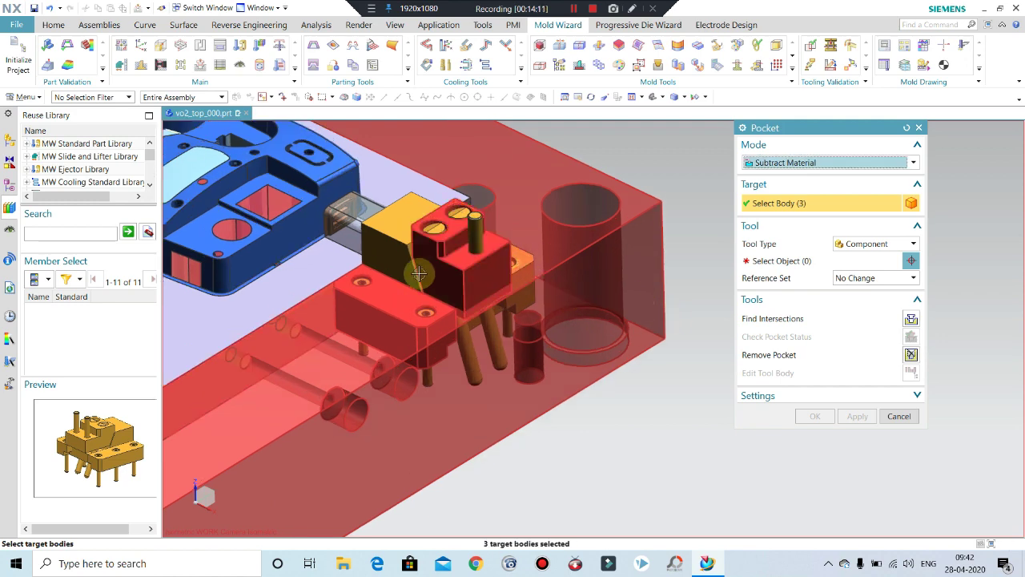
{"action": "left_click", "coordinate": [390, 250]}
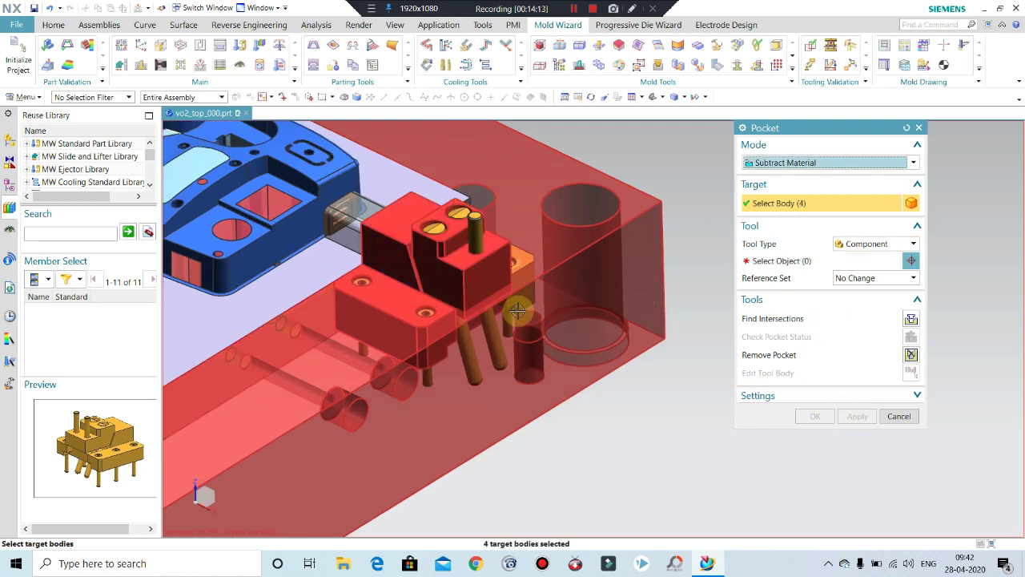
{"action": "key", "text": "Escape"}
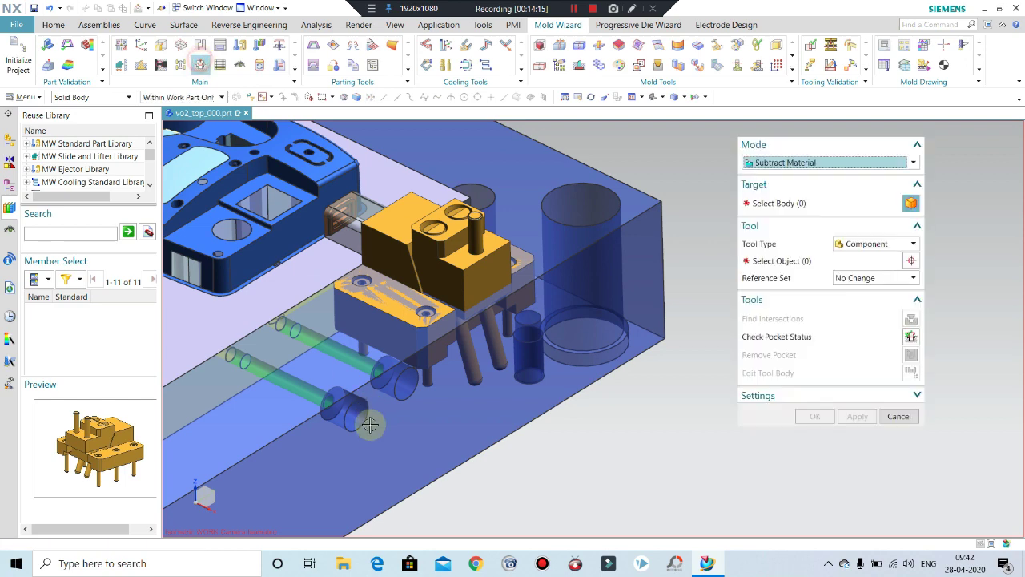
- Pocket the right slide into core plate vo2_crp_053, excluding the extra tool part
{"action": "left_click", "coordinate": [774, 273]}
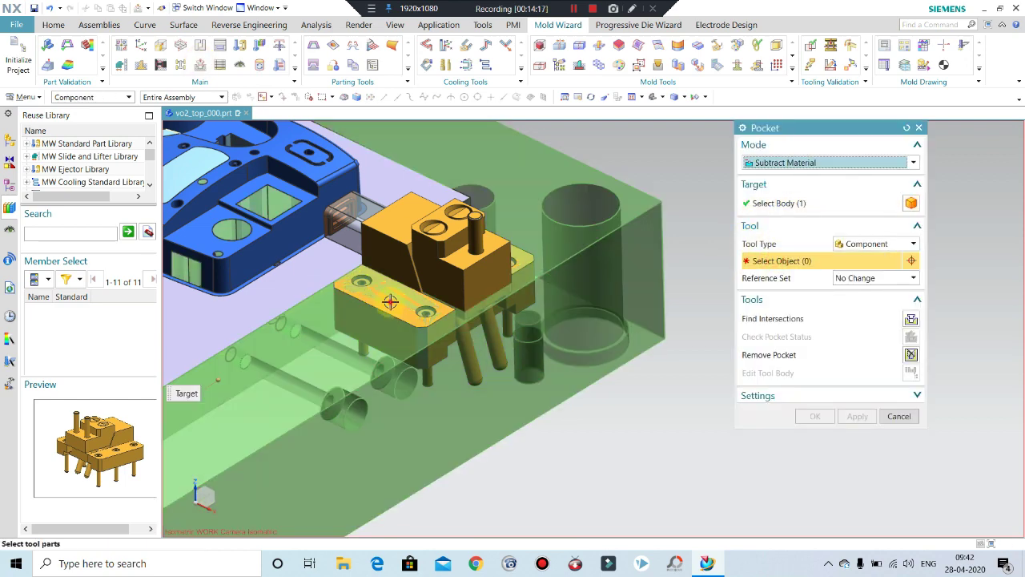
{"action": "left_click", "coordinate": [389, 240]}
{"action": "left_click", "coordinate": [429, 238]}
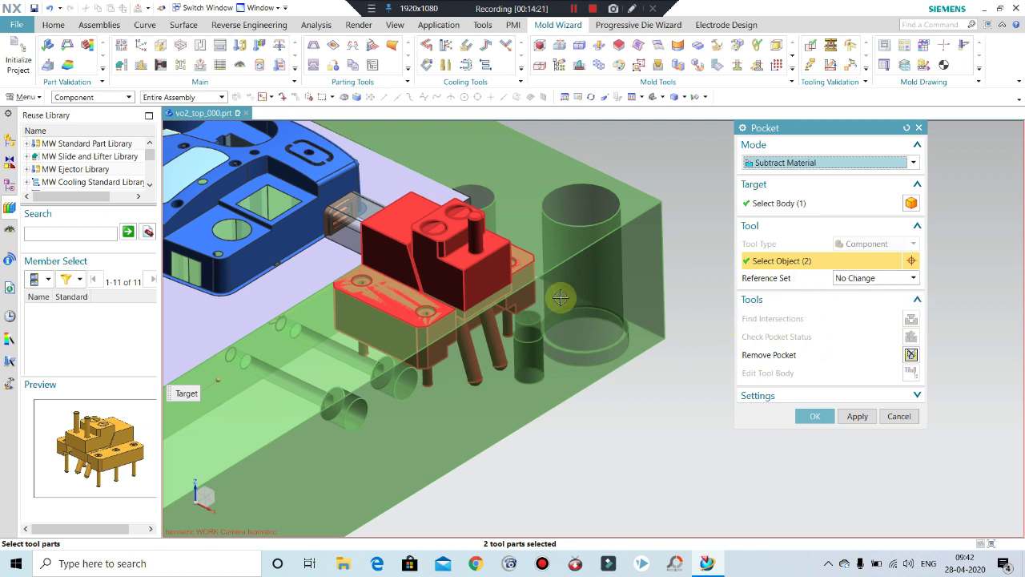
{"action": "left_click", "coordinate": [452, 237], "text": "shift"}
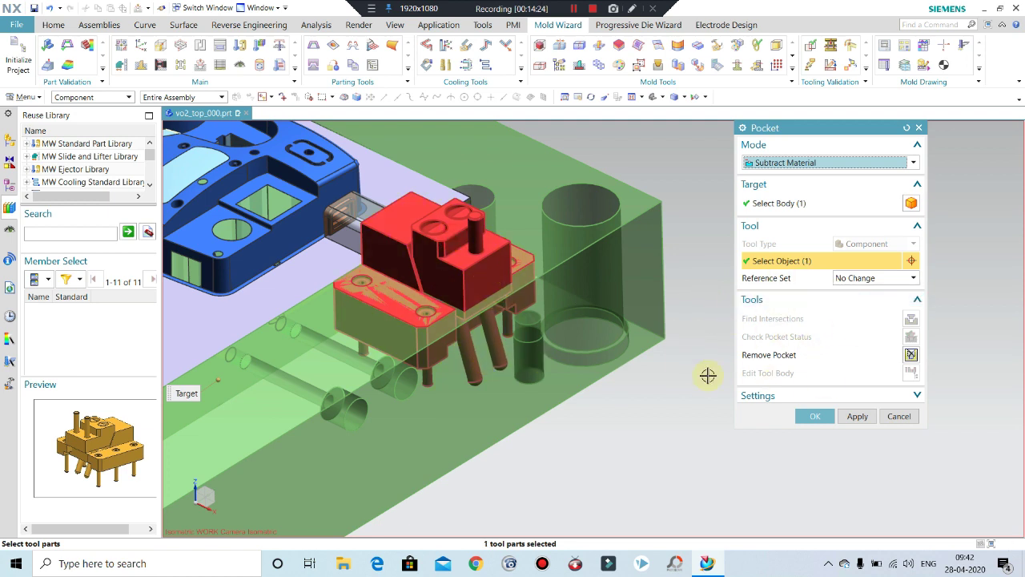
{"action": "left_click", "coordinate": [857, 417]}
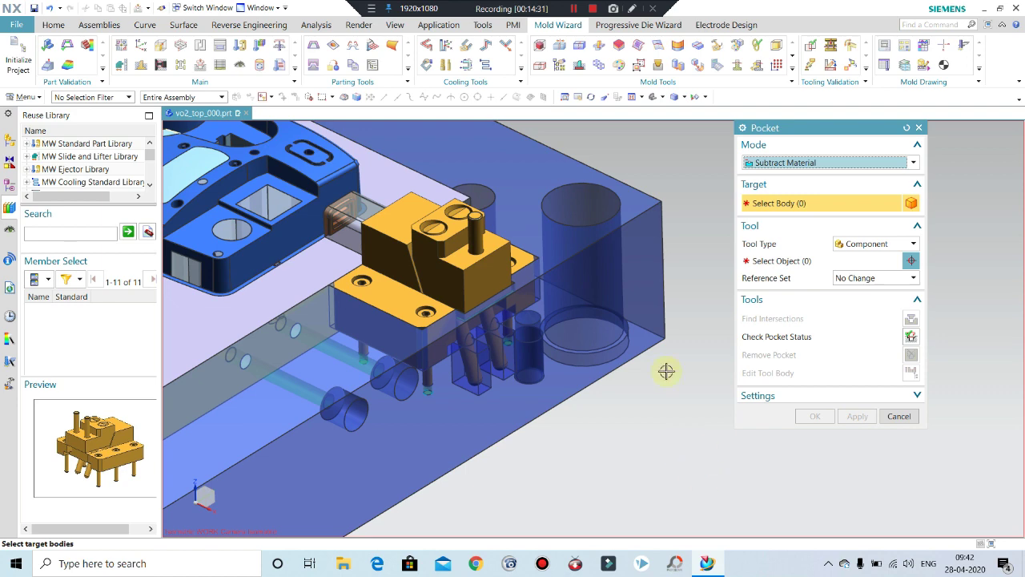
- Pocket the left slide into the mold plate and finish the Pocket command
{"action": "scroll", "coordinate": [666, 370], "scroll_direction": "down", "scroll_amount": 5}
{"action": "scroll", "coordinate": [662, 362], "scroll_direction": "down", "scroll_amount": 5}
{"action": "middle_click_drag", "start_coordinate": [496, 371], "coordinate": [343, 332]}
{"action": "scroll", "coordinate": [343, 332], "scroll_direction": "up", "scroll_amount": 5}
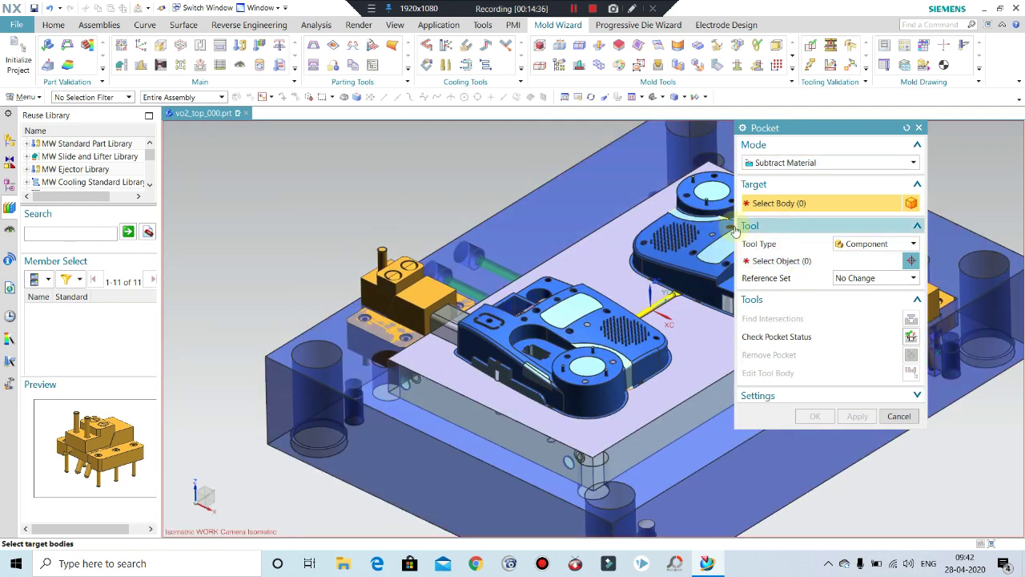
{"action": "left_click", "coordinate": [721, 317]}
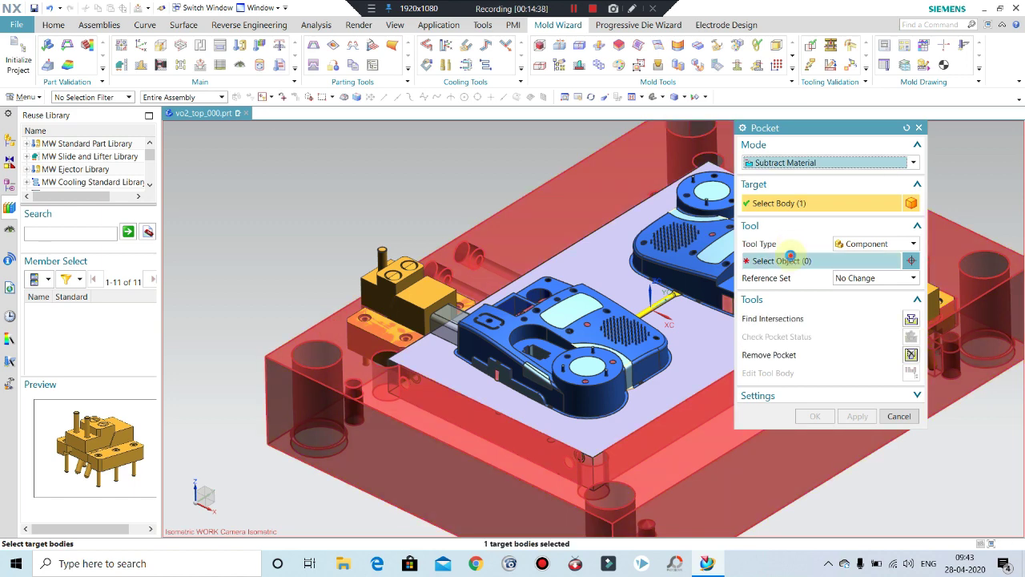
{"action": "left_click", "coordinate": [408, 288]}
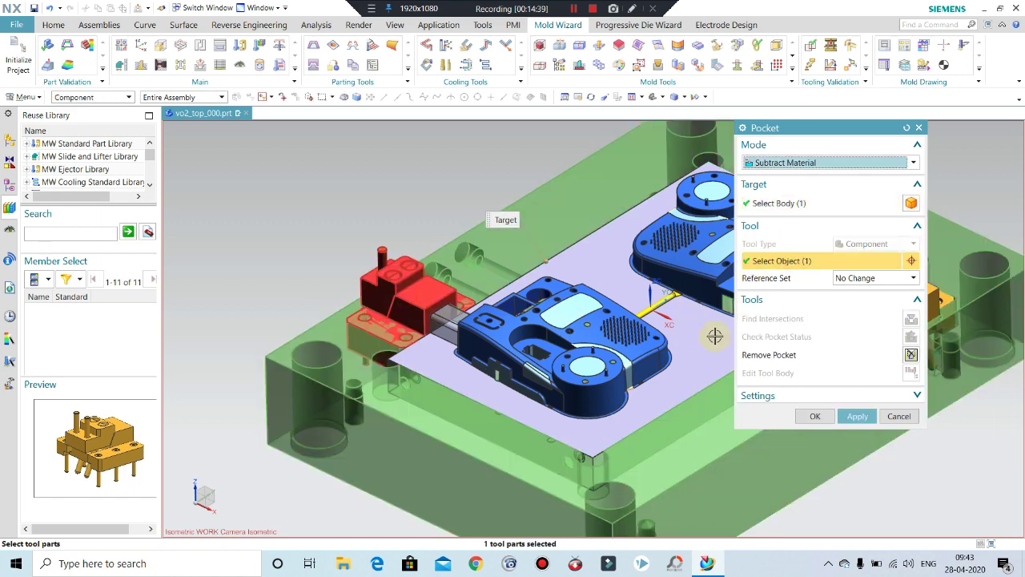
{"action": "left_click", "coordinate": [809, 415]}
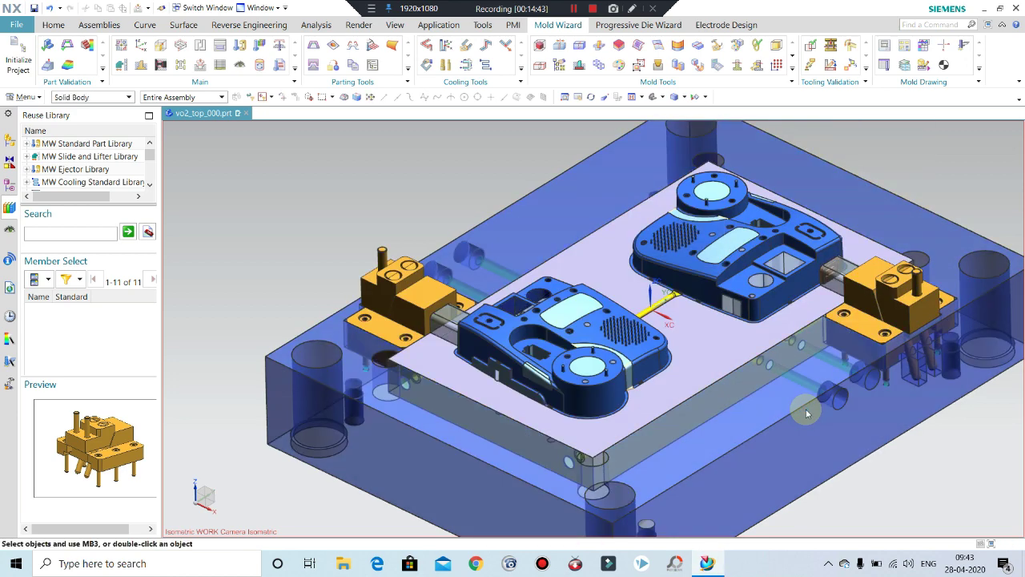
- Hide the slide insert block to inspect the slide's angled pins
{"action": "scroll", "coordinate": [806, 410], "scroll_direction": "down", "scroll_amount": 3}
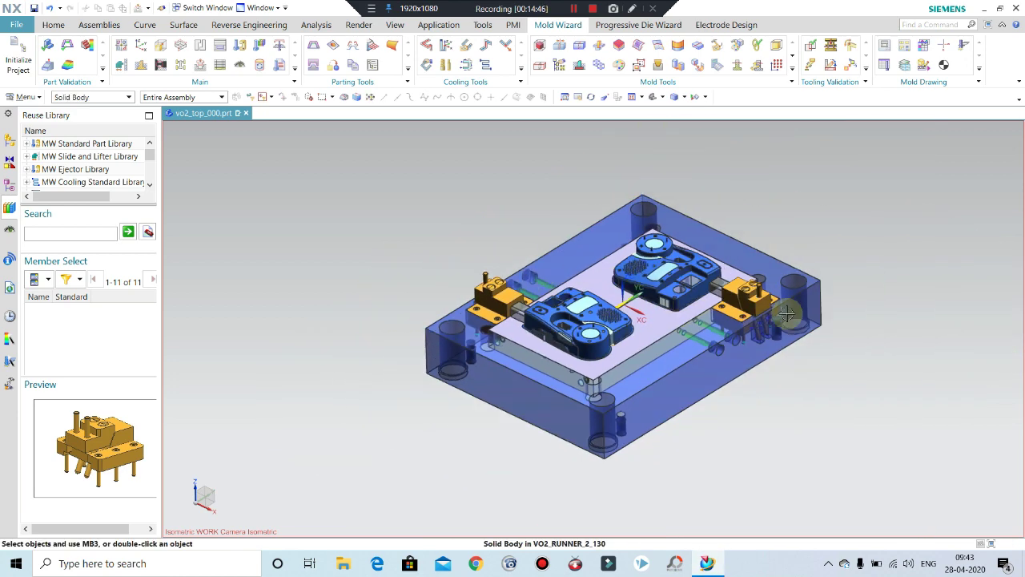
{"action": "mouse_move", "coordinate": [806, 409]}
{"action": "middle_mouse_down"}
{"action": "mouse_move", "coordinate": [772, 286]}
{"action": "mouse_move", "coordinate": [778, 296]}
{"action": "middle_mouse_up"}
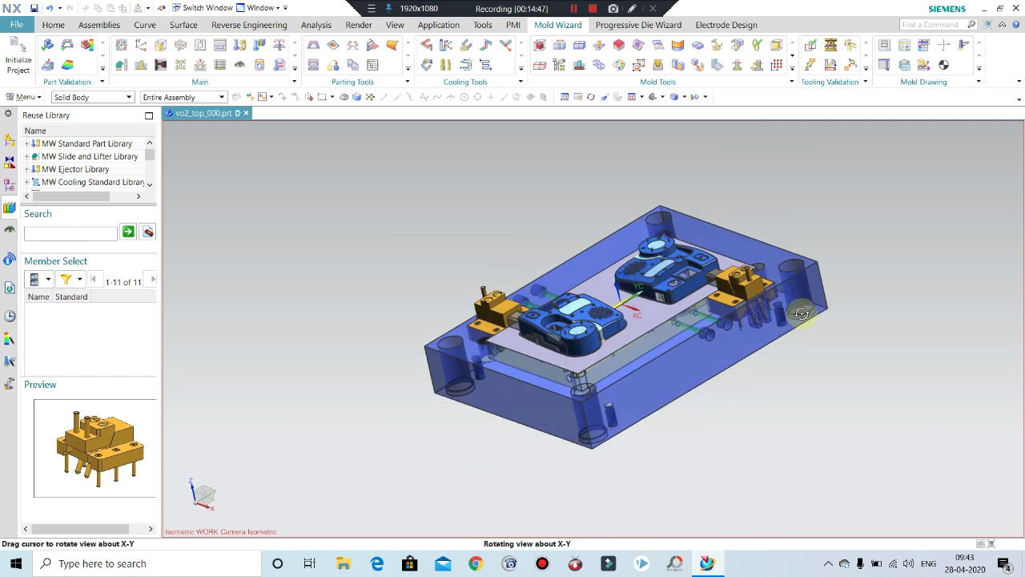
{"action": "middle_click_drag", "start_coordinate": [779, 296], "coordinate": [753, 303]}
{"action": "scroll", "coordinate": [728, 303], "scroll_direction": "up", "scroll_amount": 2}
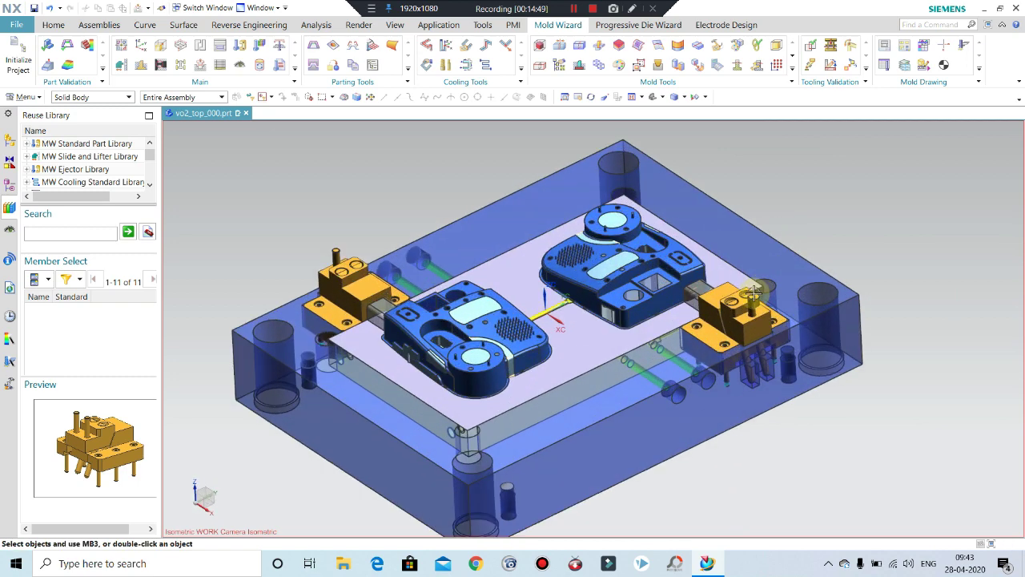
{"action": "scroll", "coordinate": [727, 303], "scroll_direction": "up", "scroll_amount": 3}
{"action": "left_click", "coordinate": [727, 303]}
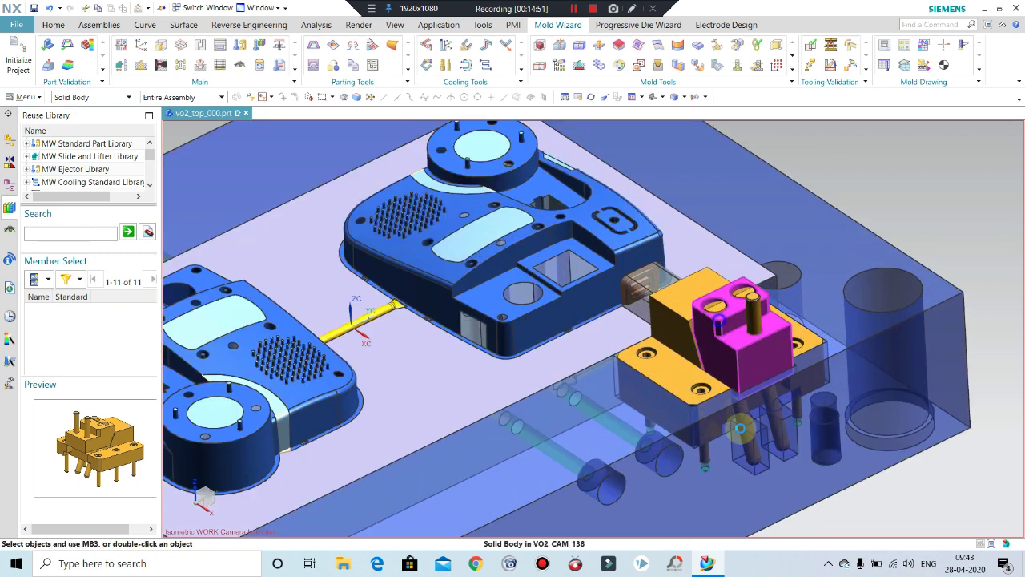
{"action": "key", "text": "ctrl+b"}
{"action": "middle_click_drag", "start_coordinate": [736, 373], "coordinate": [760, 370]}
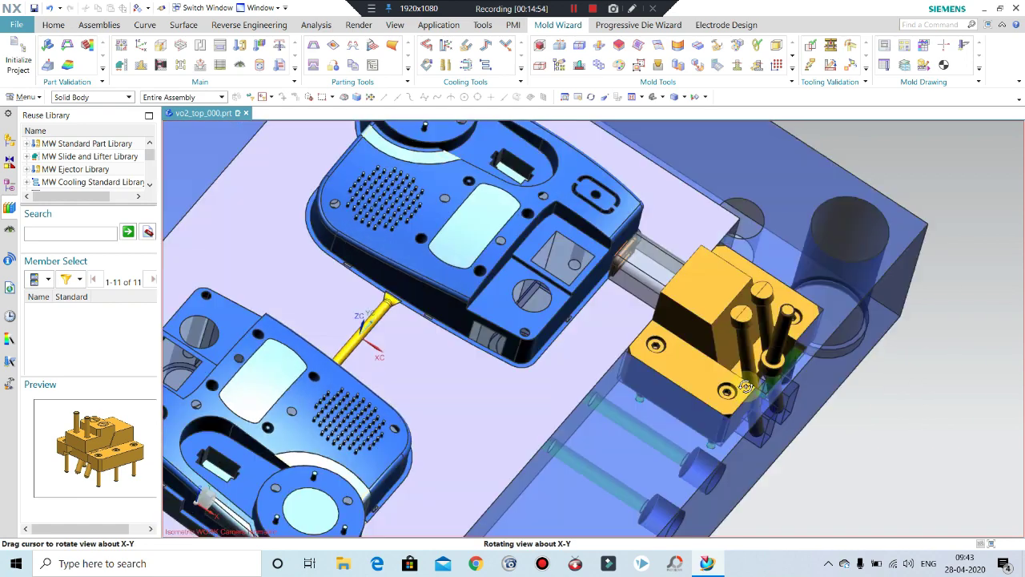
{"action": "scroll", "coordinate": [775, 333], "scroll_direction": "up", "scroll_amount": 2}
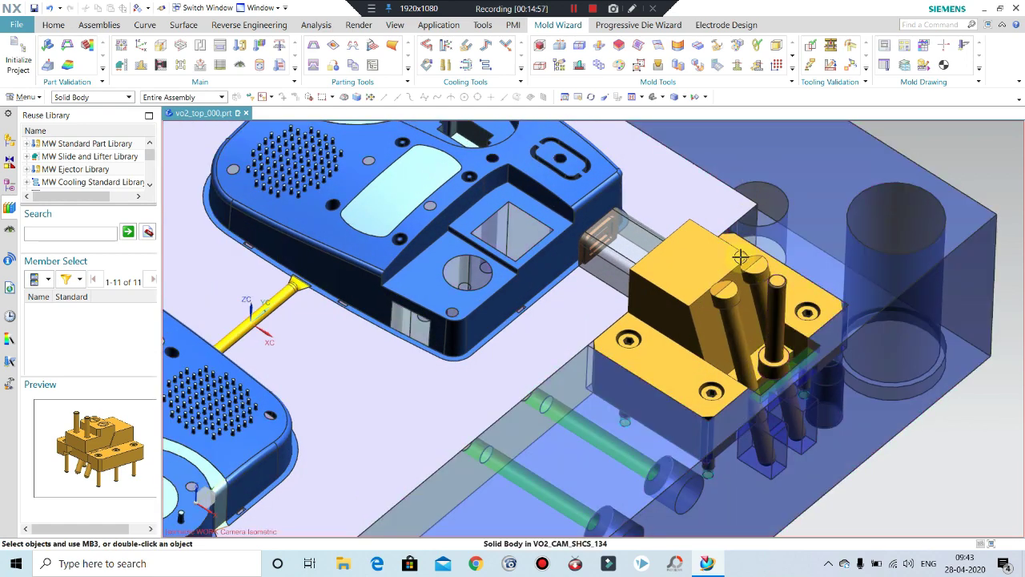
{"action": "middle_click_drag", "start_coordinate": [715, 286], "coordinate": [727, 298]}
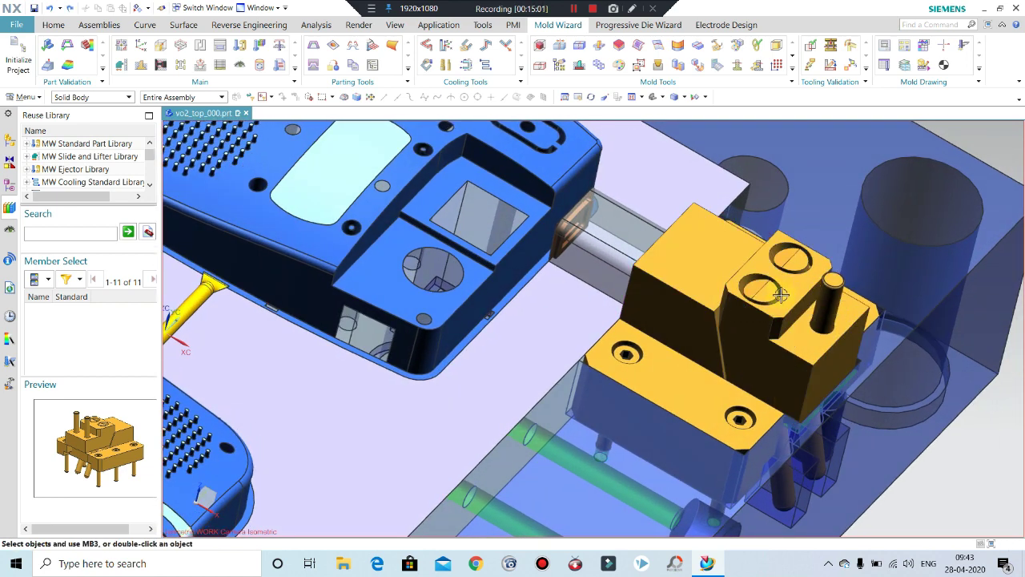
- Inspect the slide's yellow block and pins from below, then fit the whole mold in view
{"action": "left_click", "coordinate": [799, 299]}
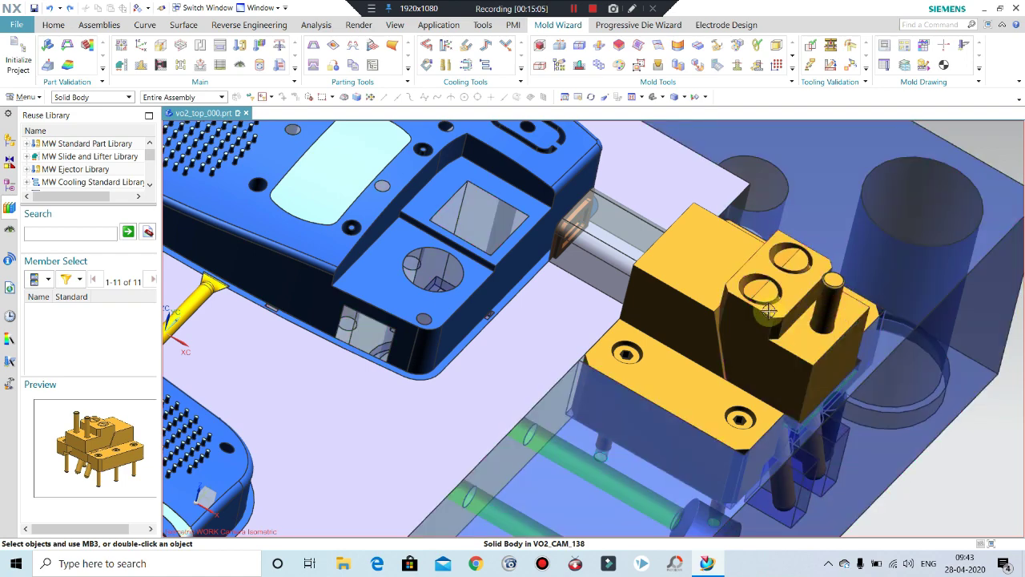
{"action": "mouse_move", "coordinate": [809, 164]}
{"action": "middle_mouse_down"}
{"action": "mouse_move", "coordinate": [769, 268]}
{"action": "mouse_move", "coordinate": [769, 299]}
{"action": "mouse_move", "coordinate": [765, 264]}
{"action": "middle_mouse_up"}
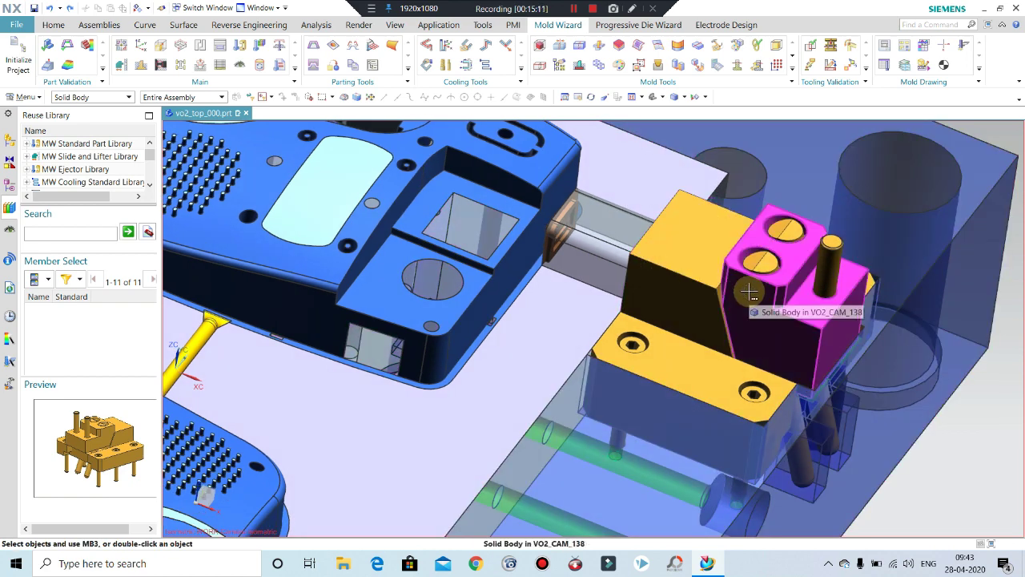
{"action": "middle_click_drag", "start_coordinate": [749, 293], "coordinate": [703, 298]}
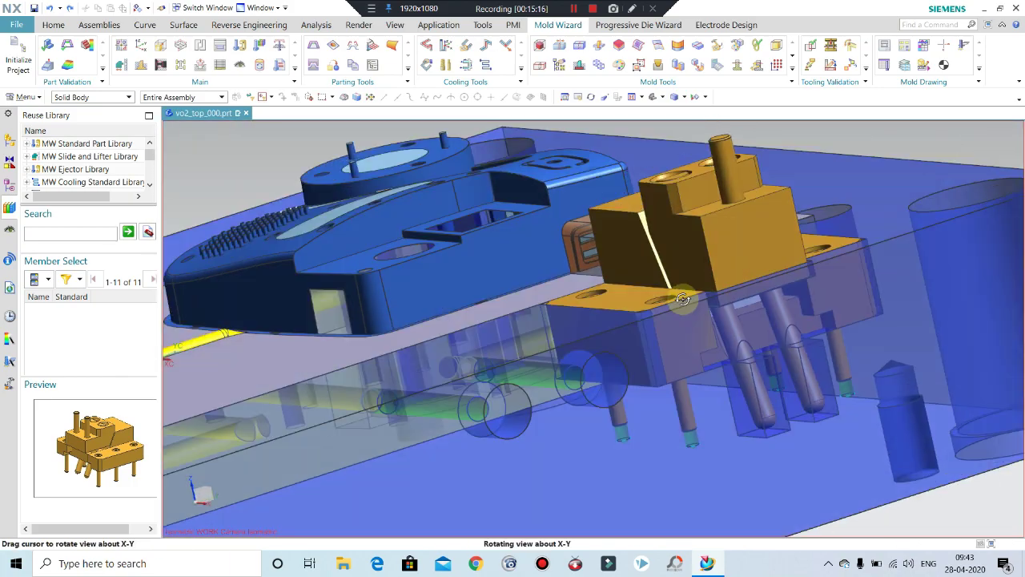
{"action": "mouse_move", "coordinate": [704, 298]}
{"action": "middle_mouse_down"}
{"action": "mouse_move", "coordinate": [697, 310]}
{"action": "mouse_move", "coordinate": [708, 328]}
{"action": "mouse_move", "coordinate": [649, 344]}
{"action": "mouse_move", "coordinate": [664, 309]}
{"action": "middle_mouse_up"}
{"action": "key", "text": "ctrl+f"}
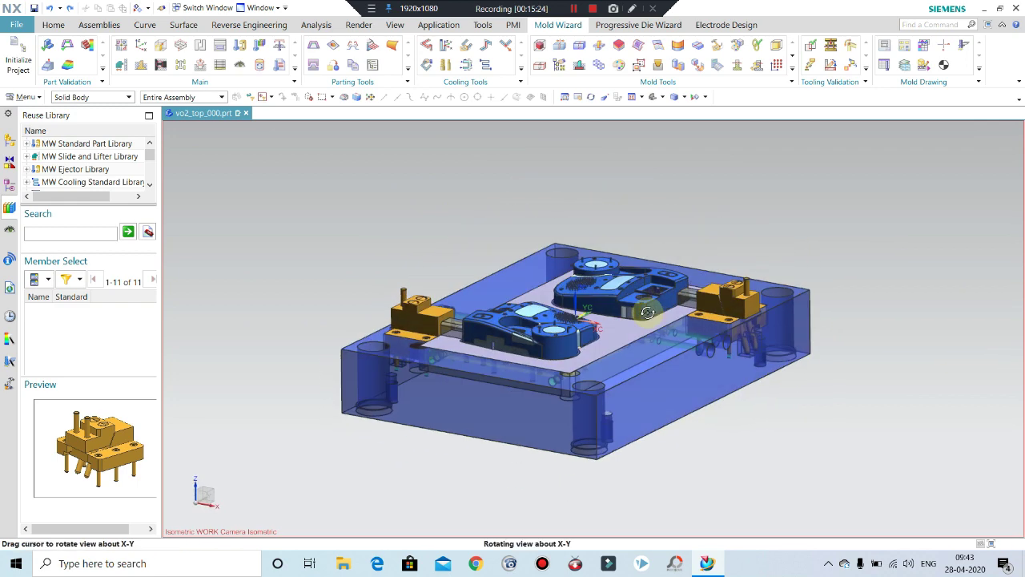
{"action": "mouse_move", "coordinate": [664, 309]}
{"action": "middle_mouse_down"}
{"action": "mouse_move", "coordinate": [681, 374]}
{"action": "mouse_move", "coordinate": [661, 277]}
{"action": "middle_mouse_up"}
{"action": "scroll", "coordinate": [311, 331], "scroll_direction": "up", "scroll_amount": 3}
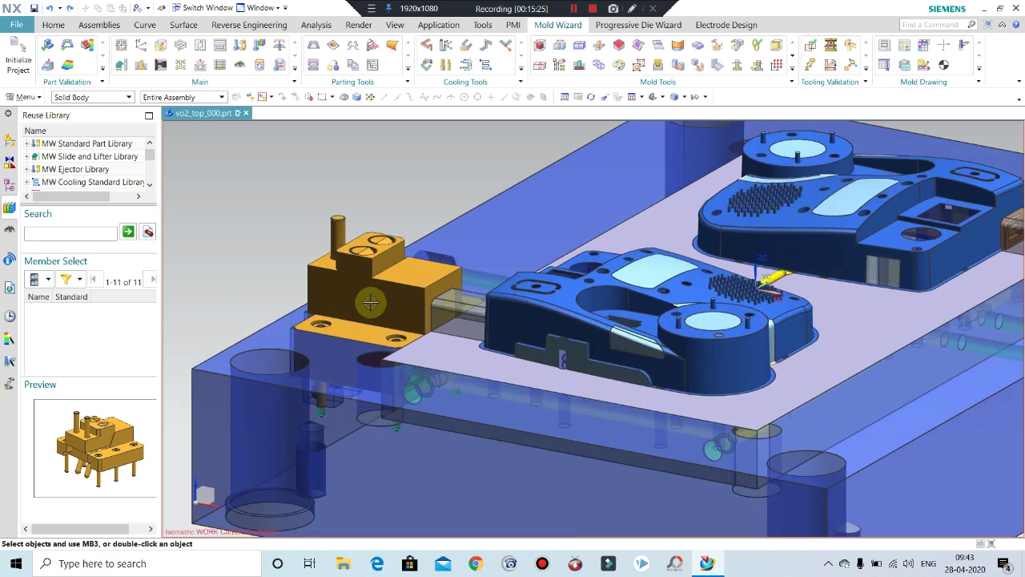
{"action": "scroll", "coordinate": [376, 302], "scroll_direction": "up", "scroll_amount": 3}
{"action": "scroll", "coordinate": [400, 301], "scroll_direction": "up", "scroll_amount": 3}
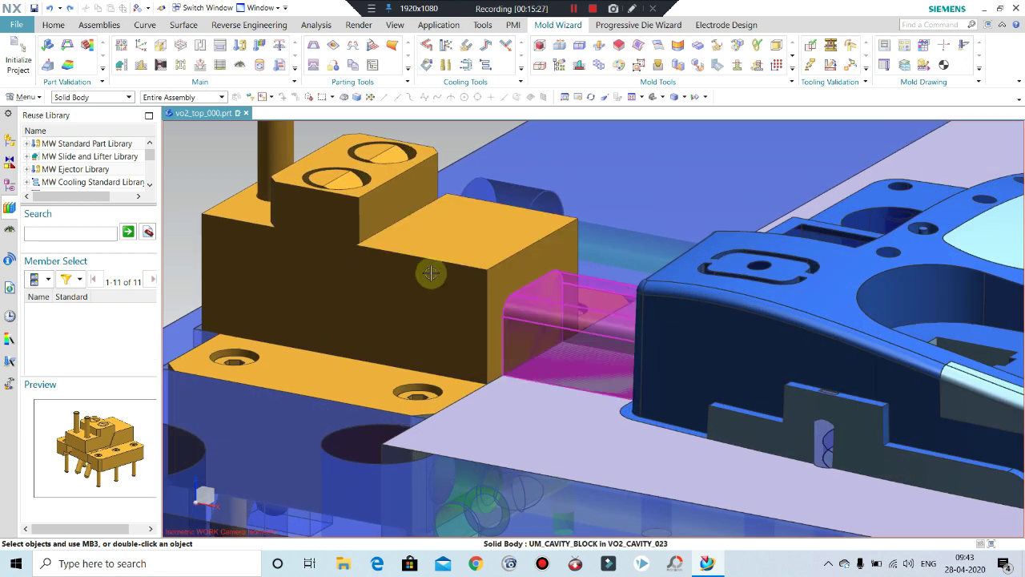
{"action": "scroll", "coordinate": [417, 276], "scroll_direction": "down", "scroll_amount": 3}
{"action": "scroll", "coordinate": [360, 264], "scroll_direction": "down", "scroll_amount": 2}
{"action": "scroll", "coordinate": [364, 238], "scroll_direction": "down", "scroll_amount": 2}
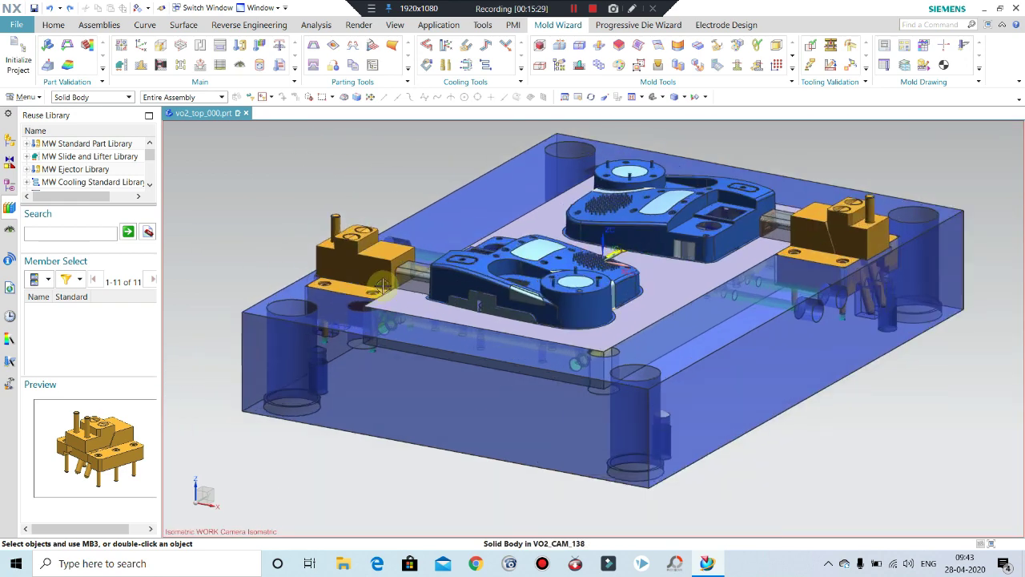
{"action": "scroll", "coordinate": [369, 241], "scroll_direction": "up", "scroll_amount": 4}
- Keep the solid-body selection filter and select the left slide block, closing its display settings unchanged
{"action": "left_click", "coordinate": [72, 100]}
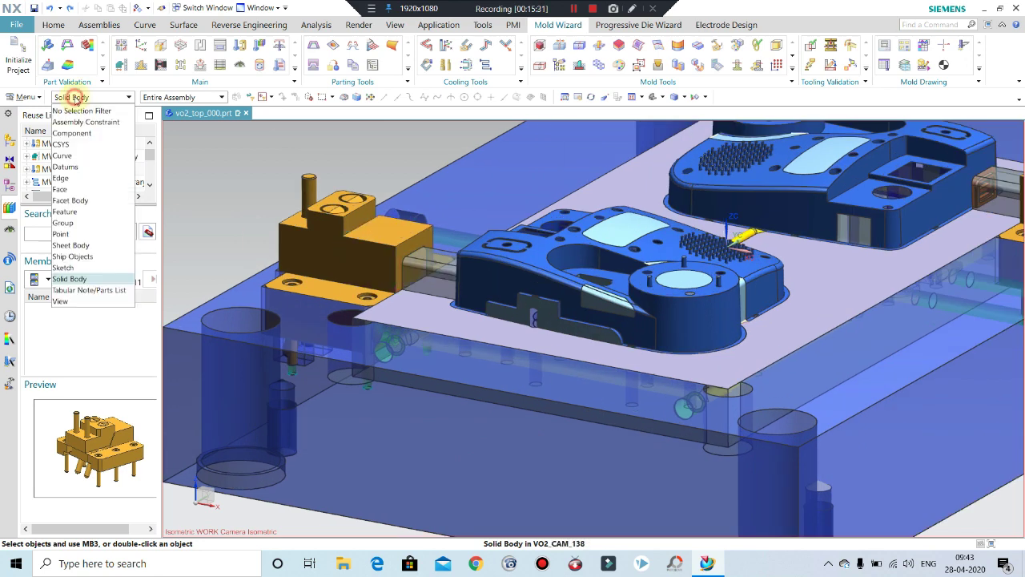
{"action": "left_click", "coordinate": [88, 99]}
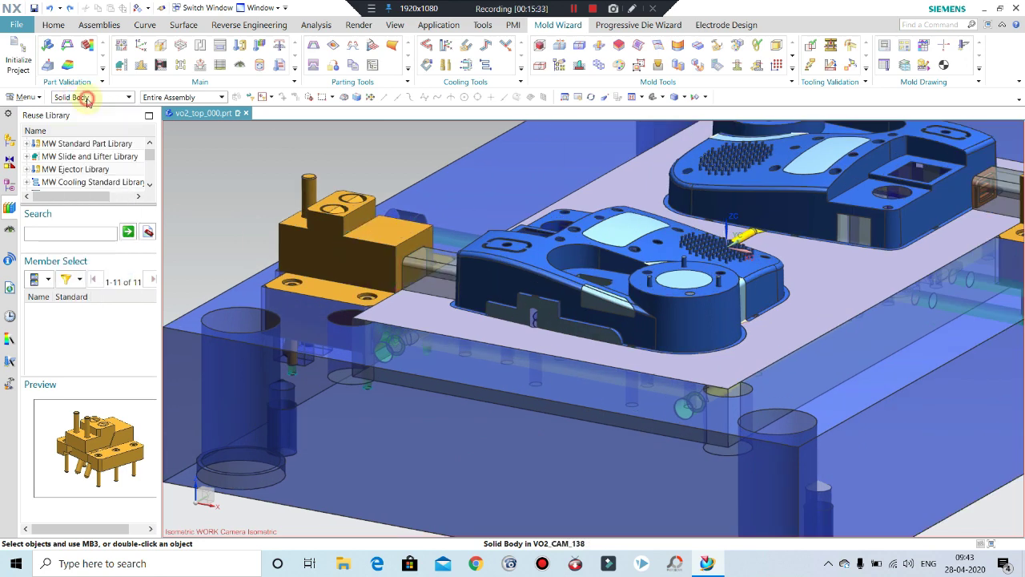
{"action": "scroll", "coordinate": [338, 240], "scroll_direction": "up", "scroll_amount": 1}
{"action": "left_click", "coordinate": [338, 234]}
{"action": "key", "text": "ctrl+j"}
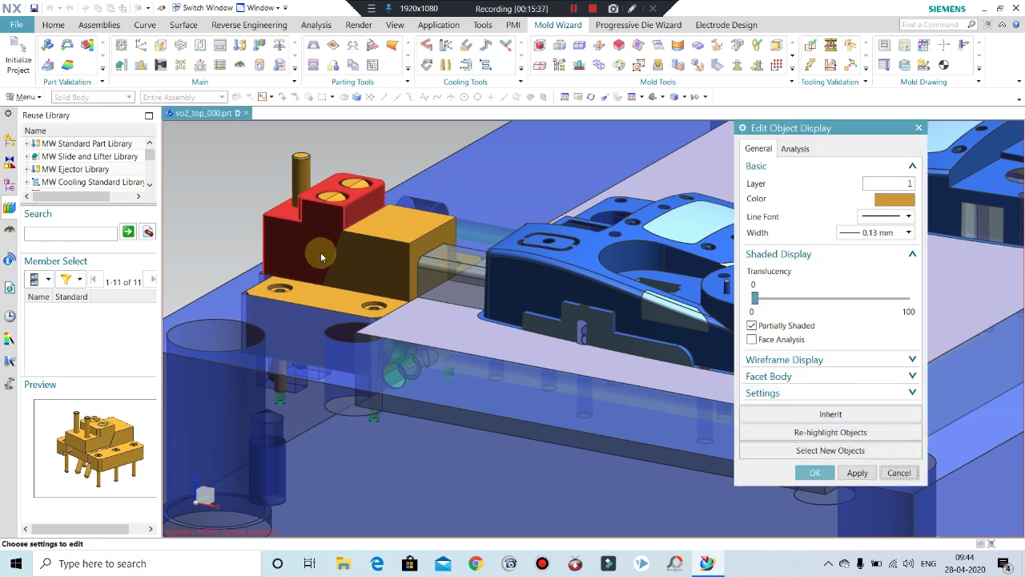
{"action": "right_click", "coordinate": [355, 268]}
{"action": "left_click", "coordinate": [435, 240]}
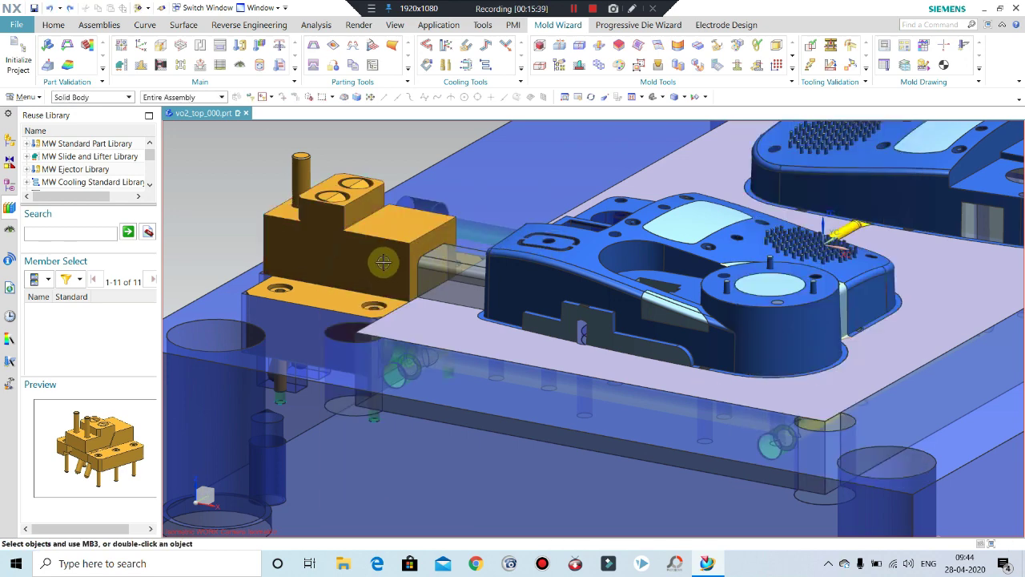
- Make the left slide block the work part
{"action": "right_click", "coordinate": [382, 262]}
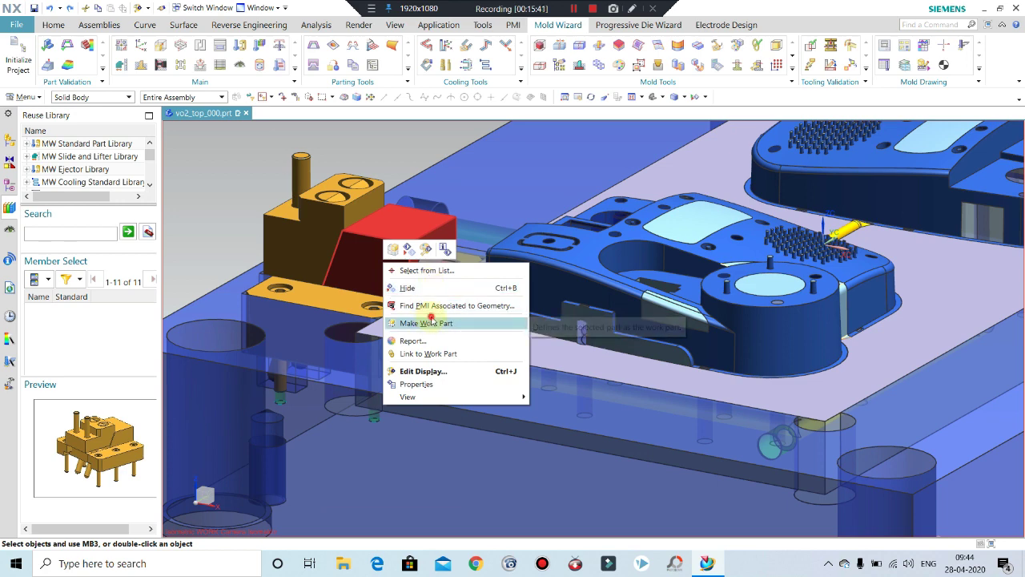
{"action": "left_click", "coordinate": [432, 323]}
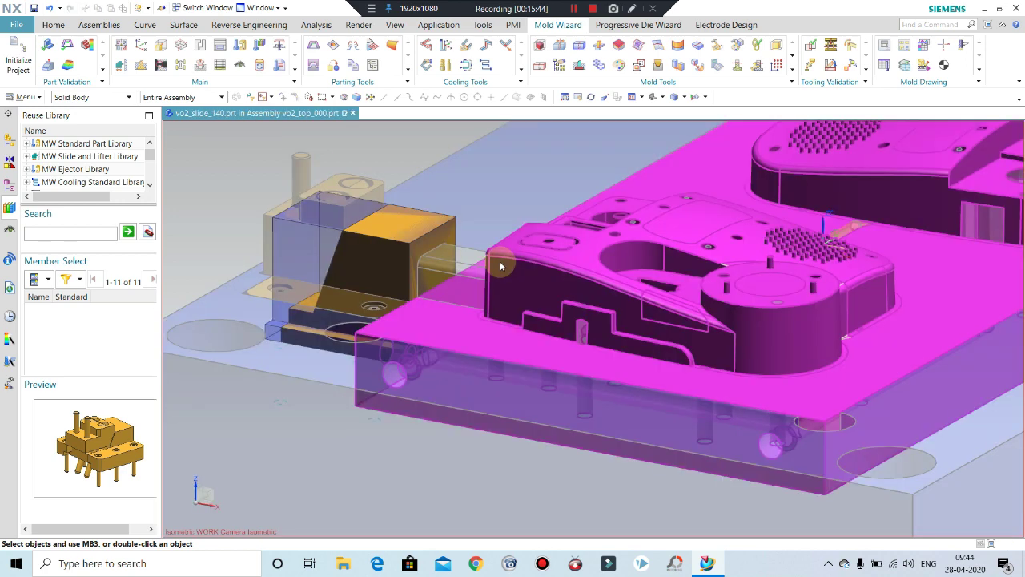
{"action": "middle_click_drag", "start_coordinate": [500, 261], "coordinate": [425, 297]}
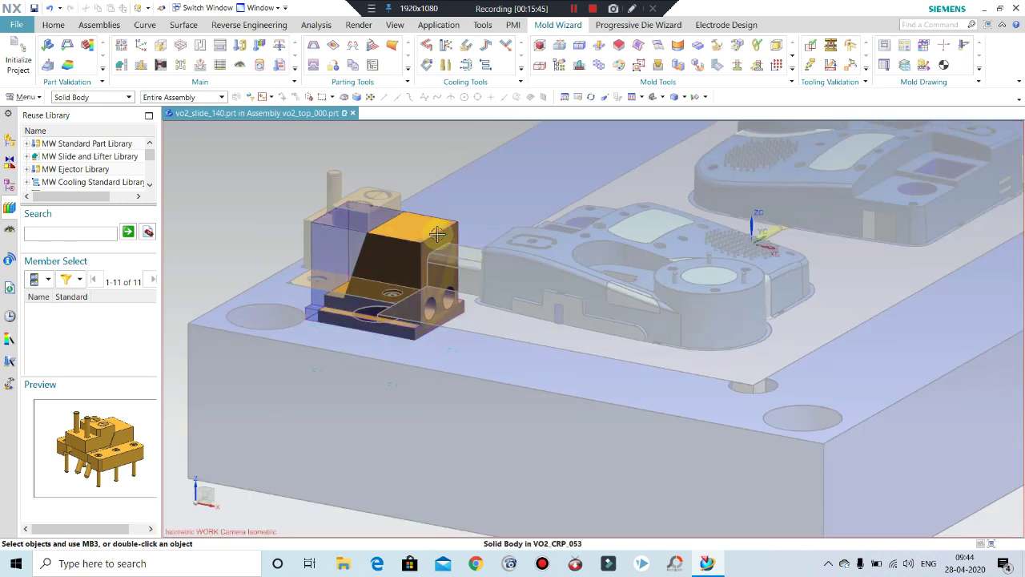
{"action": "scroll", "coordinate": [354, 227], "scroll_direction": "down", "scroll_amount": 2}
{"action": "scroll", "coordinate": [270, 293], "scroll_direction": "down", "scroll_amount": 2}
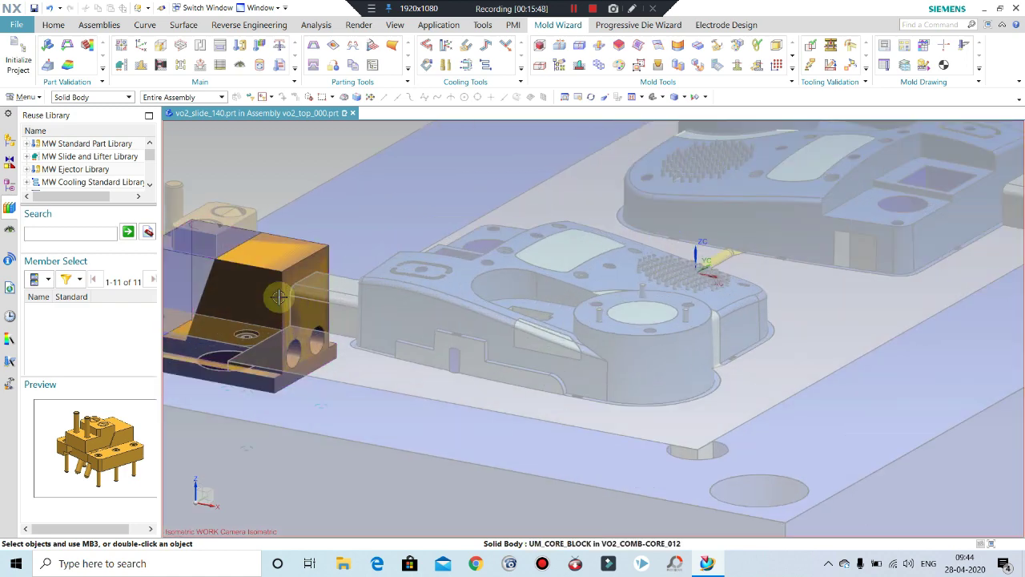
{"action": "scroll", "coordinate": [458, 286], "scroll_direction": "up", "scroll_amount": 2}
{"action": "scroll", "coordinate": [446, 309], "scroll_direction": "up", "scroll_amount": 1}
{"action": "scroll", "coordinate": [433, 303], "scroll_direction": "down", "scroll_amount": 2}
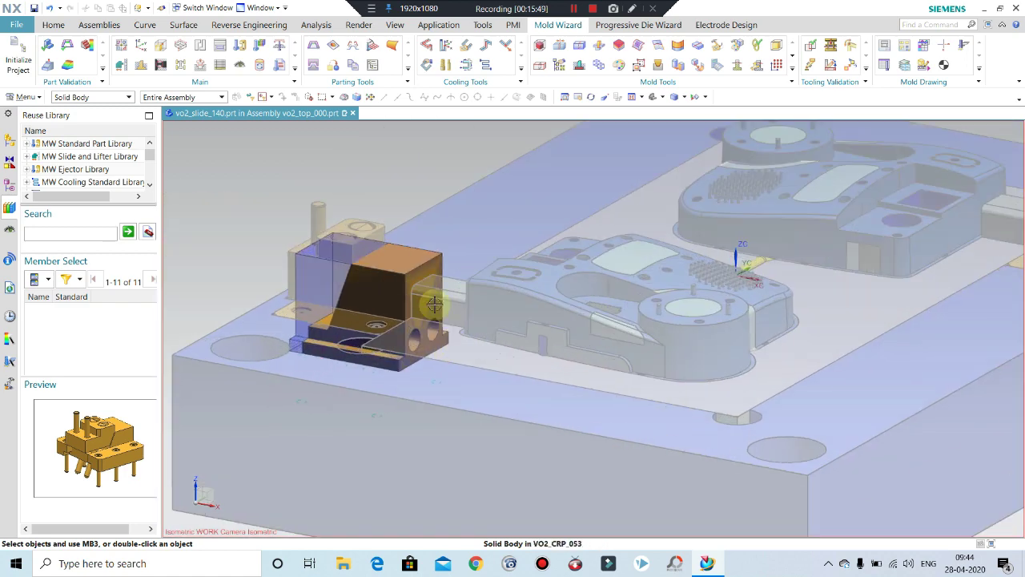
- Switch to No Selection Filter and make the top assembly the work part in the Assembly Navigator
{"action": "left_click", "coordinate": [89, 100]}
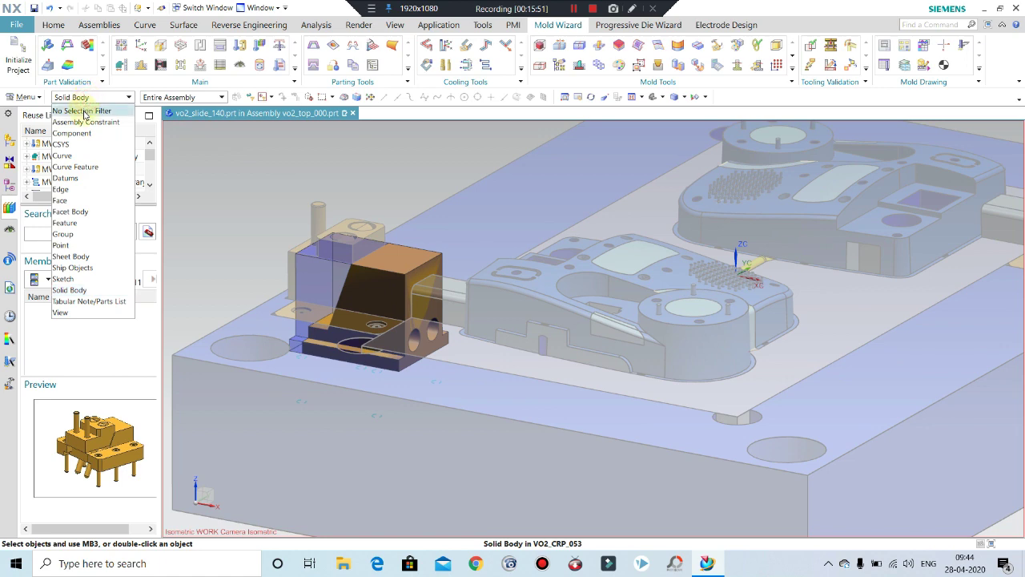
{"action": "left_click", "coordinate": [83, 111]}
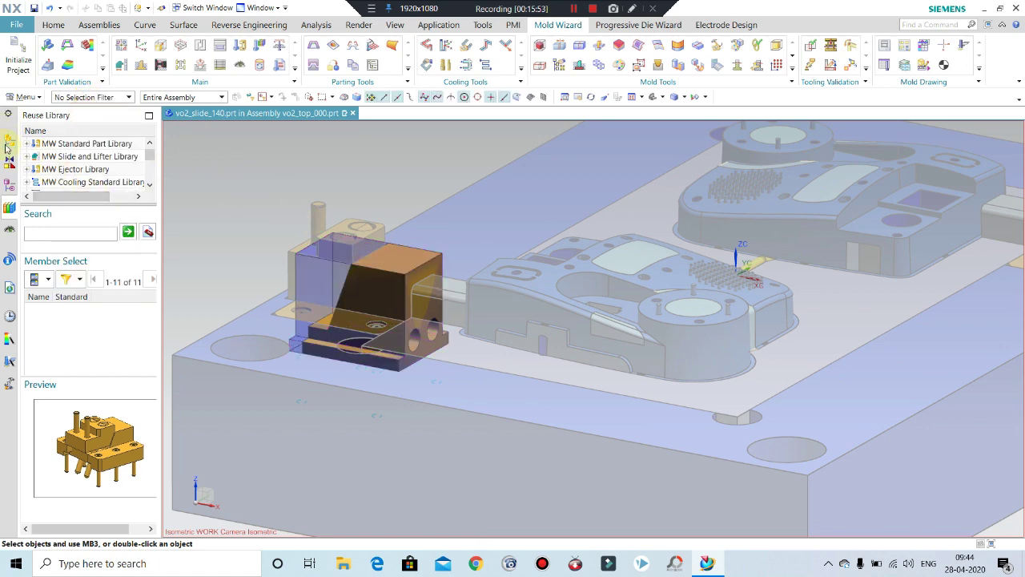
{"action": "left_click", "coordinate": [10, 139]}
{"action": "left_click", "coordinate": [80, 169]}
{"action": "left_click", "coordinate": [73, 157]}
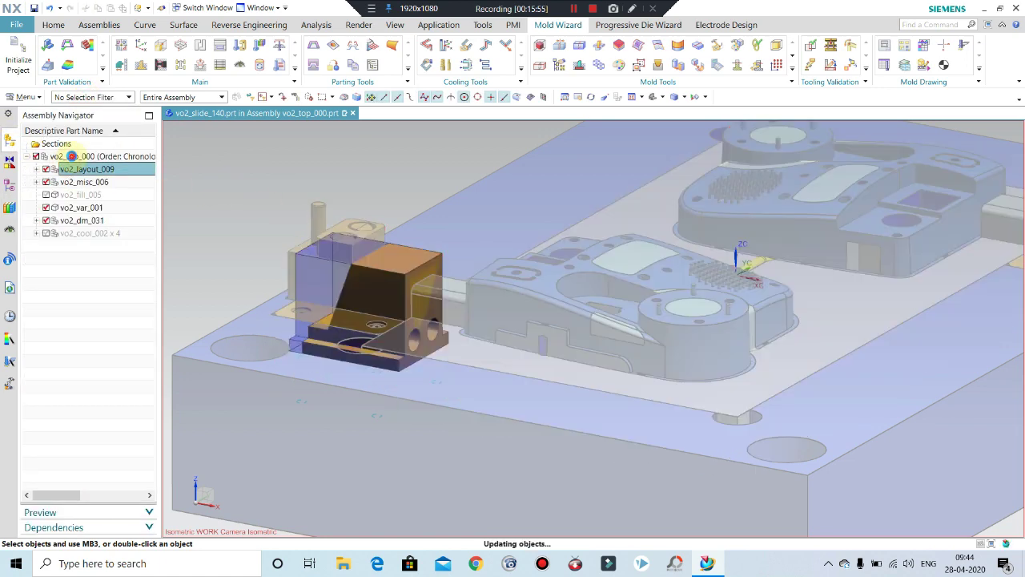
{"action": "scroll", "coordinate": [378, 238], "scroll_direction": "up", "scroll_amount": 2}
{"action": "scroll", "coordinate": [378, 239], "scroll_direction": "up", "scroll_amount": 2}
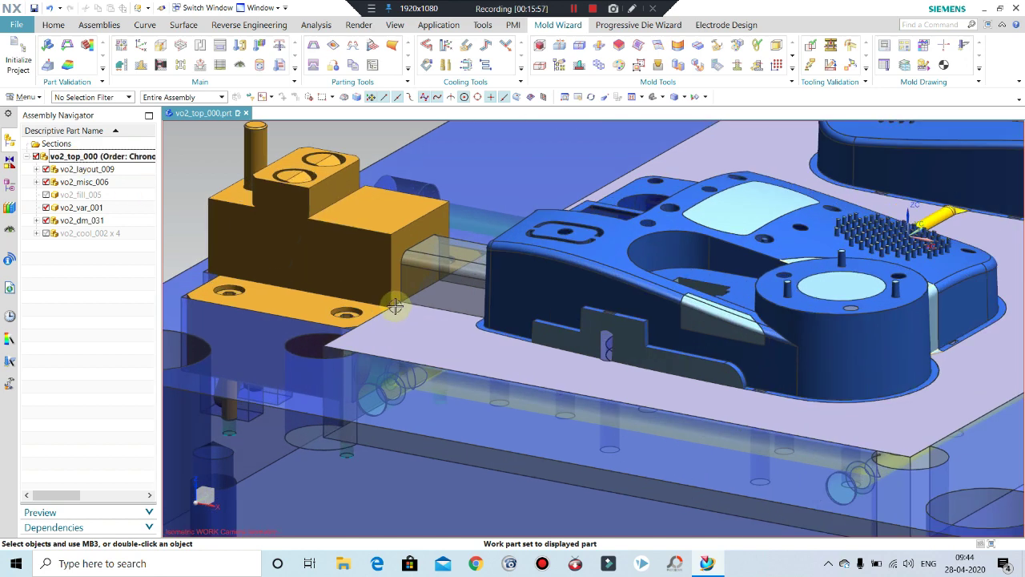
- Make slide body vo2_slide_140 the work part for assembly operations
{"action": "right_click", "coordinate": [378, 239]}
{"action": "left_click", "coordinate": [436, 354]}
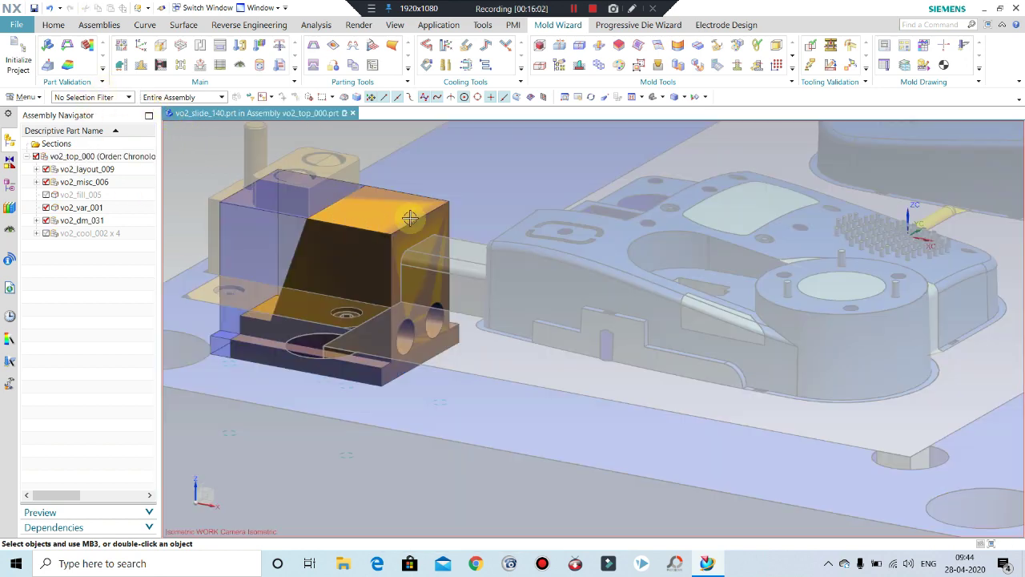
{"action": "scroll", "coordinate": [410, 217], "scroll_direction": "down", "scroll_amount": 2}
{"action": "scroll", "coordinate": [700, 160], "scroll_direction": "up", "scroll_amount": 1}
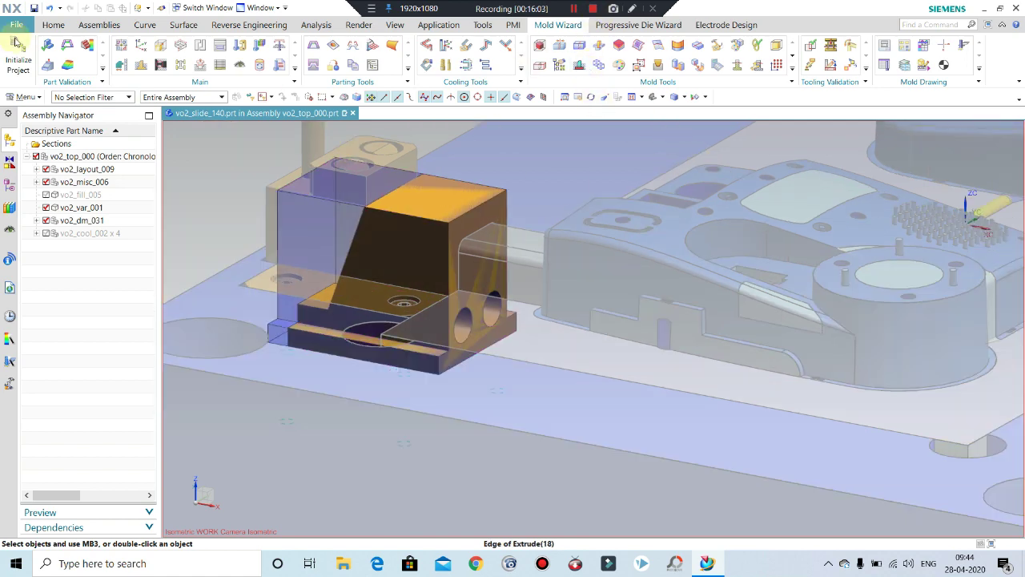
{"action": "left_click", "coordinate": [91, 27]}
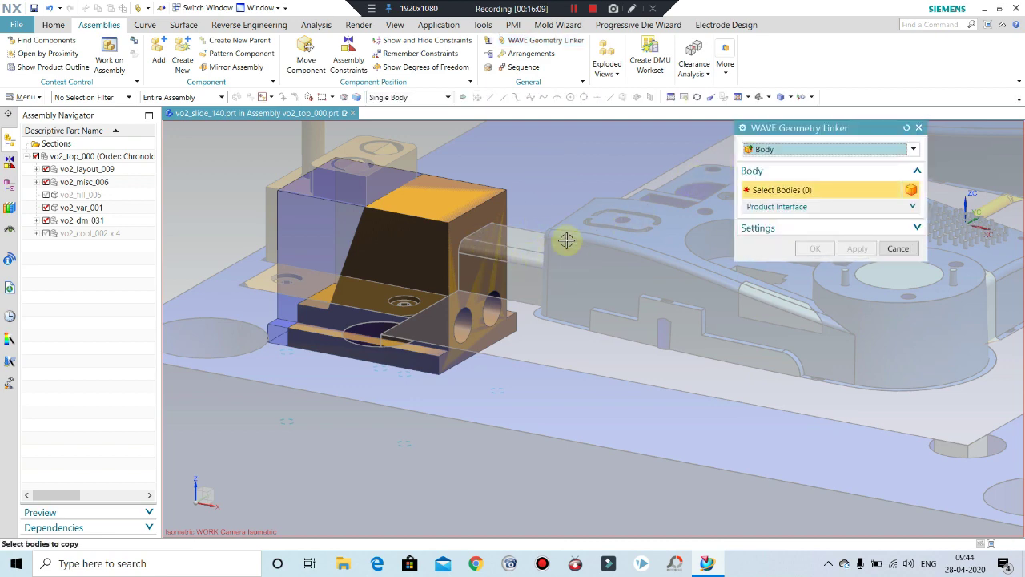
- Link the UM_CAVITY_BLOCK insert body into the slide part with WAVE Geometry Linker
{"action": "left_click", "coordinate": [521, 259]}
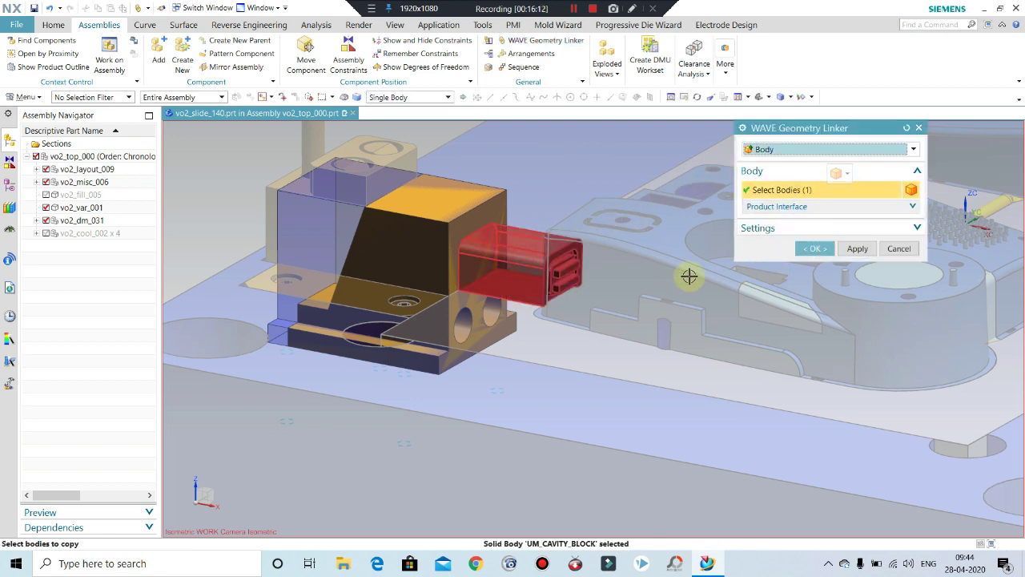
{"action": "scroll", "coordinate": [518, 331], "scroll_direction": "up", "scroll_amount": 2}
{"action": "scroll", "coordinate": [518, 331], "scroll_direction": "up", "scroll_amount": 2}
{"action": "scroll", "coordinate": [525, 325], "scroll_direction": "up", "scroll_amount": 2}
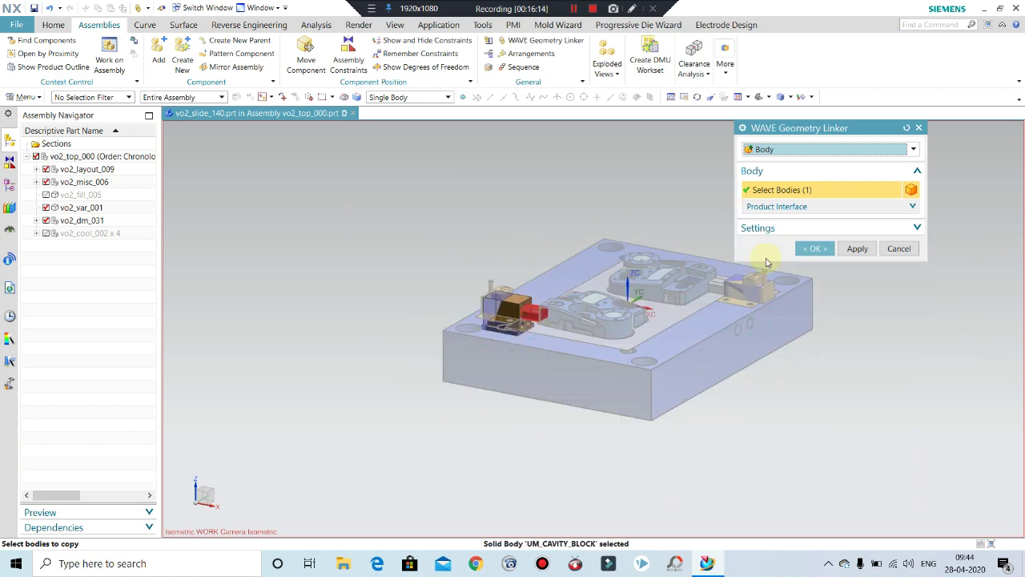
{"action": "left_click", "coordinate": [871, 249]}
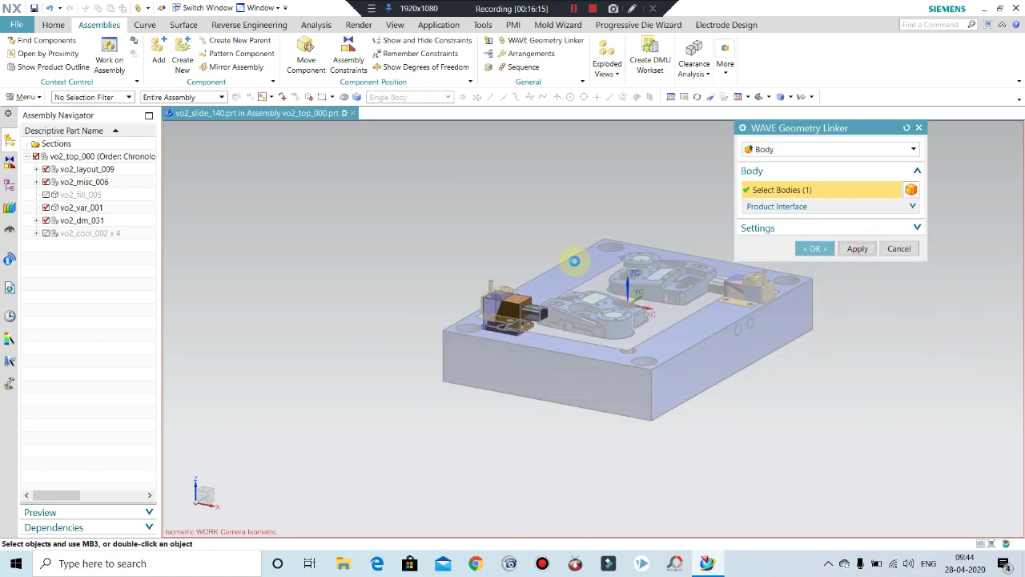
{"action": "left_click", "coordinate": [889, 249]}
{"action": "scroll", "coordinate": [526, 319], "scroll_direction": "up", "scroll_amount": 2}
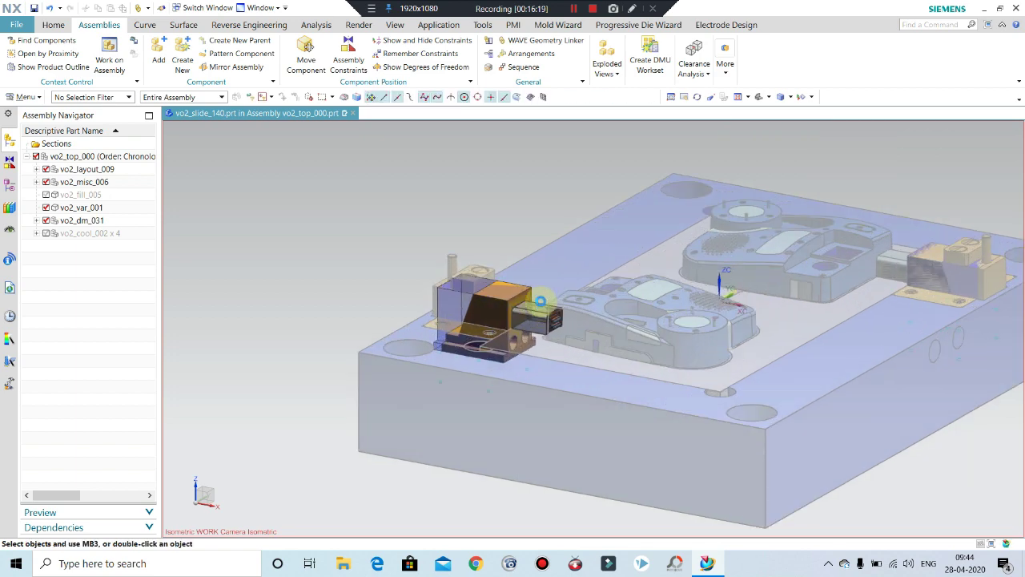
{"action": "scroll", "coordinate": [539, 300], "scroll_direction": "up", "scroll_amount": 1}
{"action": "scroll", "coordinate": [539, 300], "scroll_direction": "up", "scroll_amount": 1}
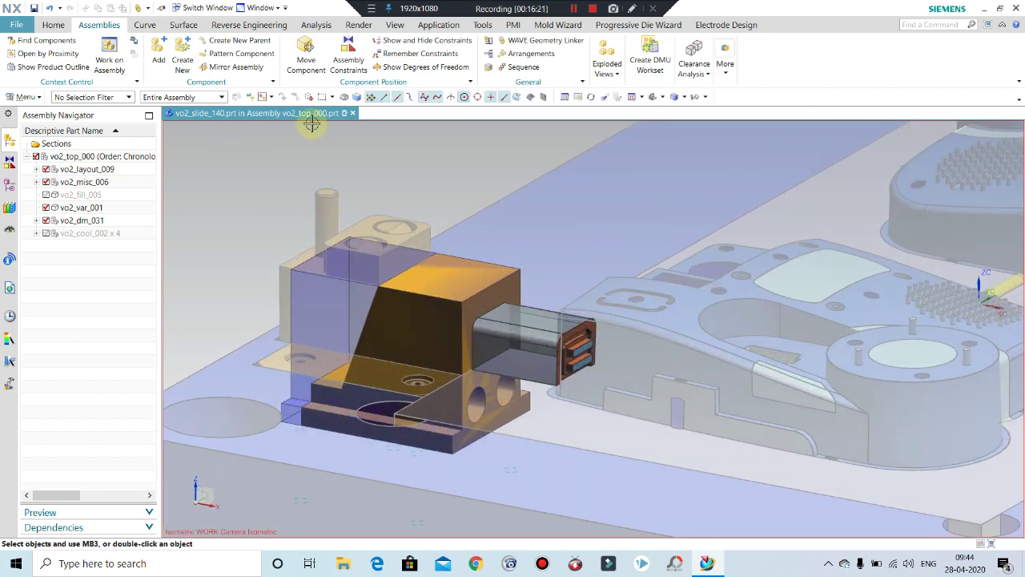
- Unite the linked insert into the slide body, then make vo2_top_000 the work part again
{"action": "left_click", "coordinate": [53, 25]}
{"action": "left_click", "coordinate": [208, 55]}
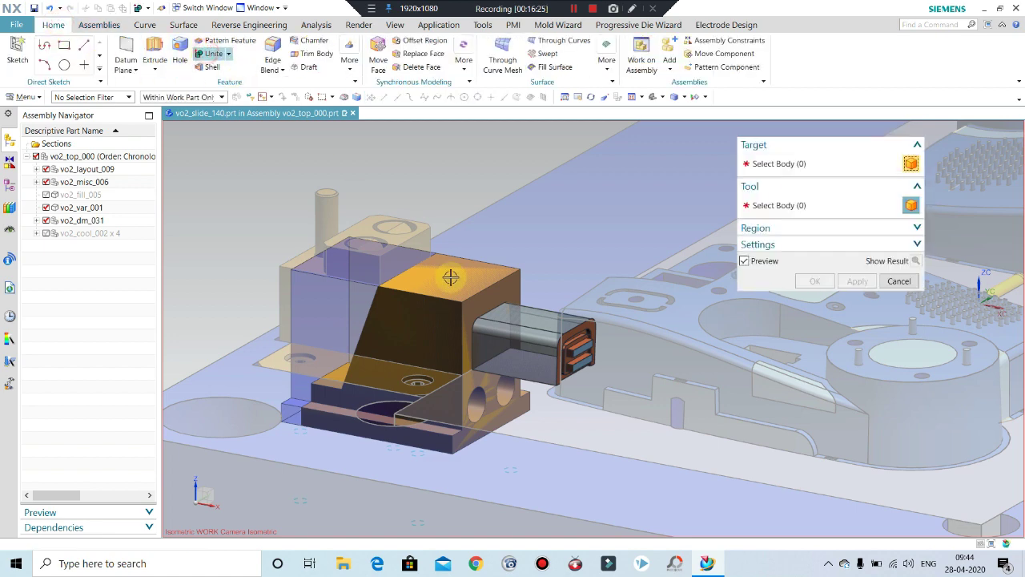
{"action": "left_click", "coordinate": [446, 321]}
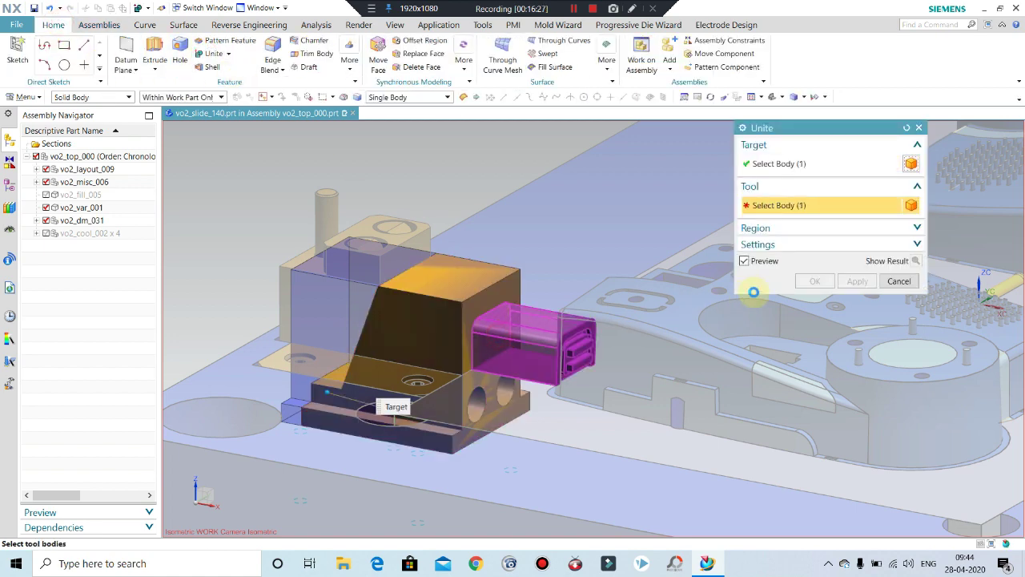
{"action": "left_click", "coordinate": [507, 322]}
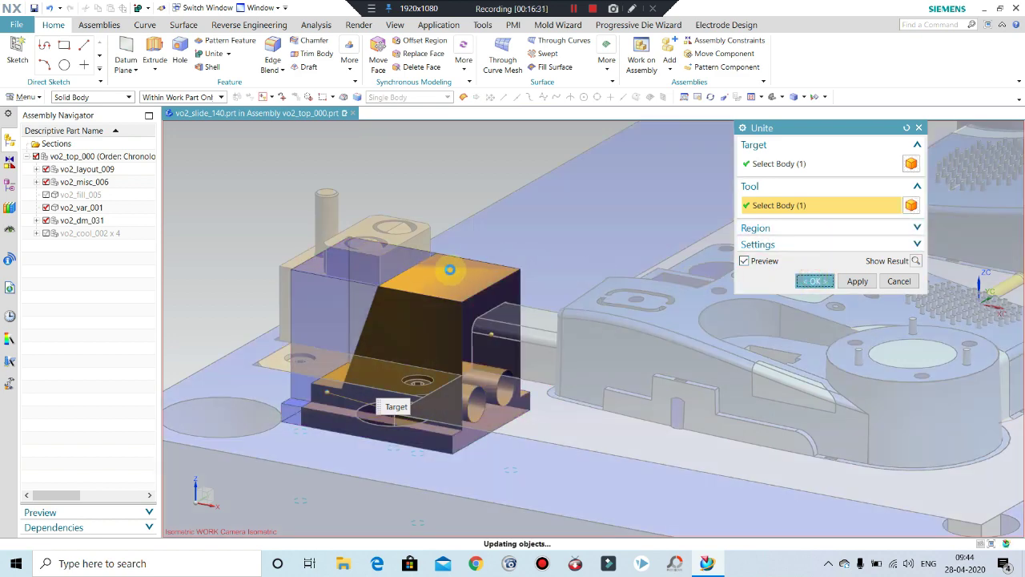
{"action": "scroll", "coordinate": [399, 304], "scroll_direction": "up", "scroll_amount": 5}
{"action": "scroll", "coordinate": [570, 297], "scroll_direction": "down", "scroll_amount": 3}
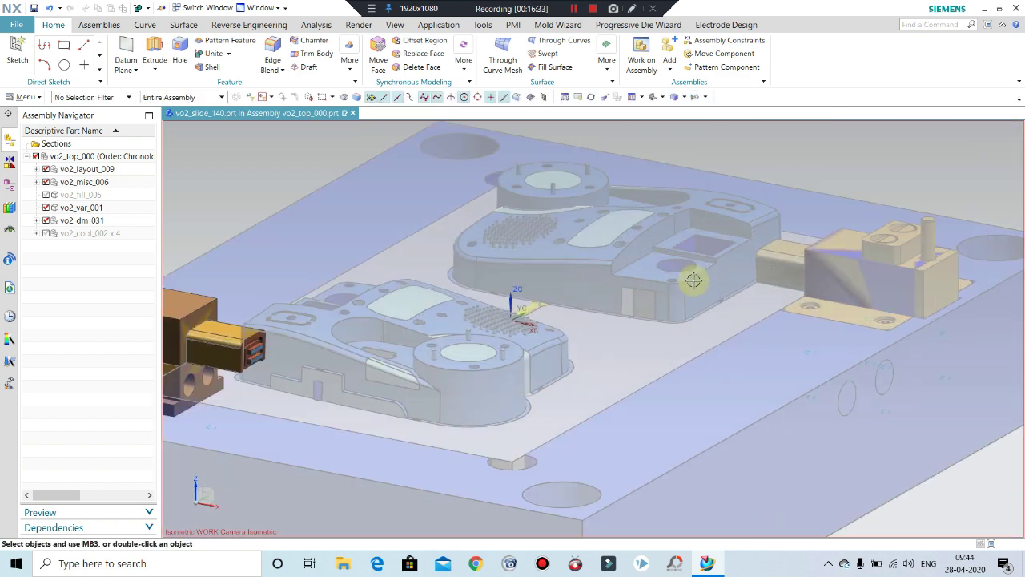
{"action": "scroll", "coordinate": [311, 273], "scroll_direction": "up", "scroll_amount": 2}
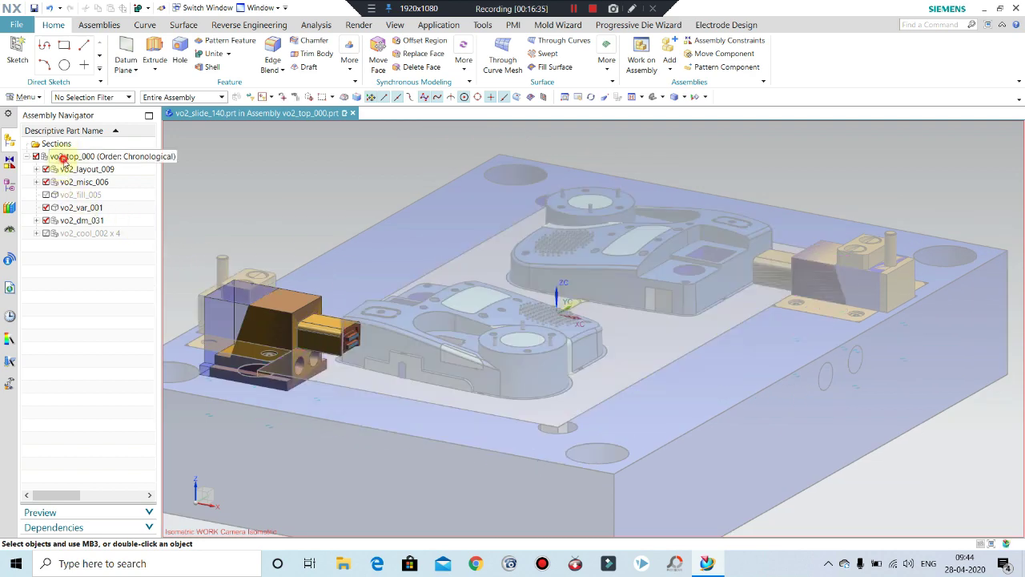
{"action": "double_click", "coordinate": [831, 380]}
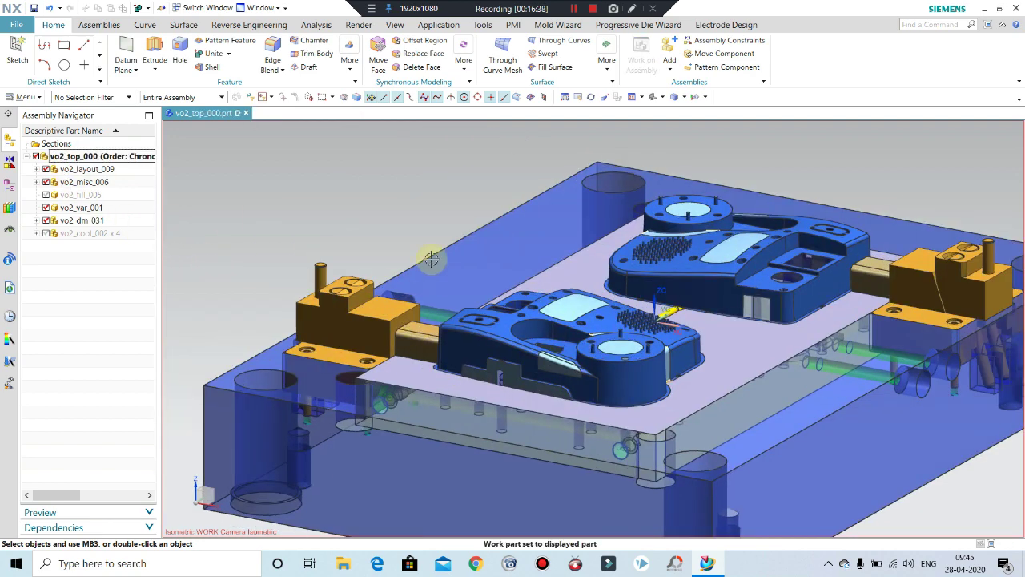
- Select both UM_CAVITY_BLOCK solid bodies for Edit Object Display using the Solid Body filter and QuickPick
{"action": "scroll", "coordinate": [487, 194], "scroll_direction": "down", "scroll_amount": 3}
{"action": "key", "text": "ctrl+j"}
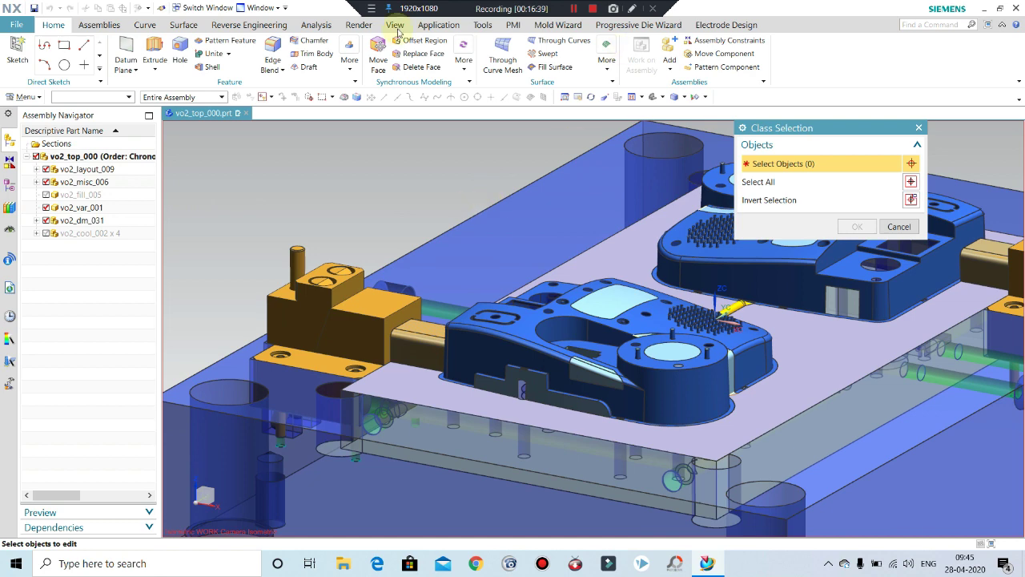
{"action": "left_click", "coordinate": [95, 97]}
{"action": "left_click", "coordinate": [77, 233]}
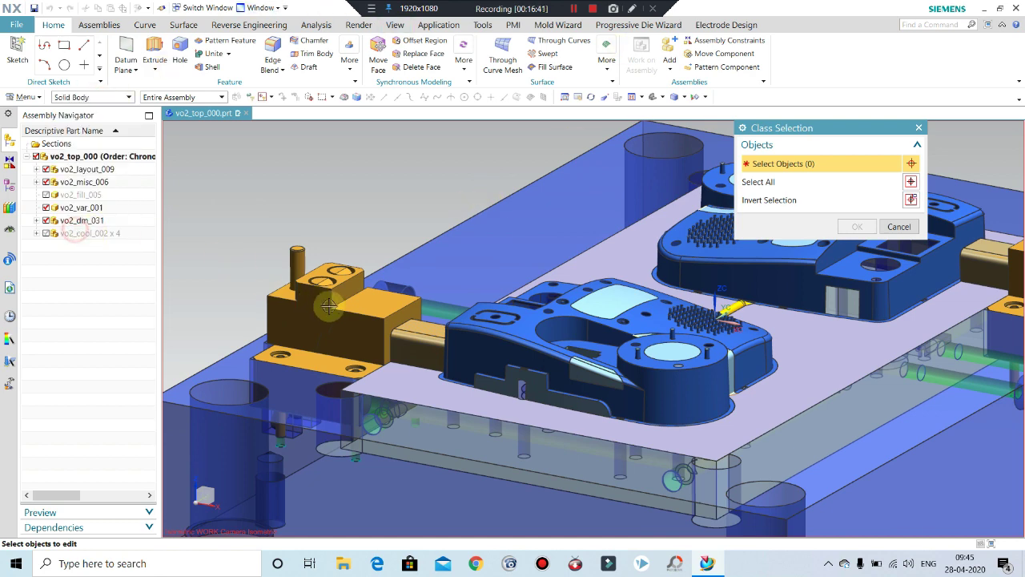
{"action": "right_click", "coordinate": [415, 328]}
{"action": "left_click", "coordinate": [461, 97]}
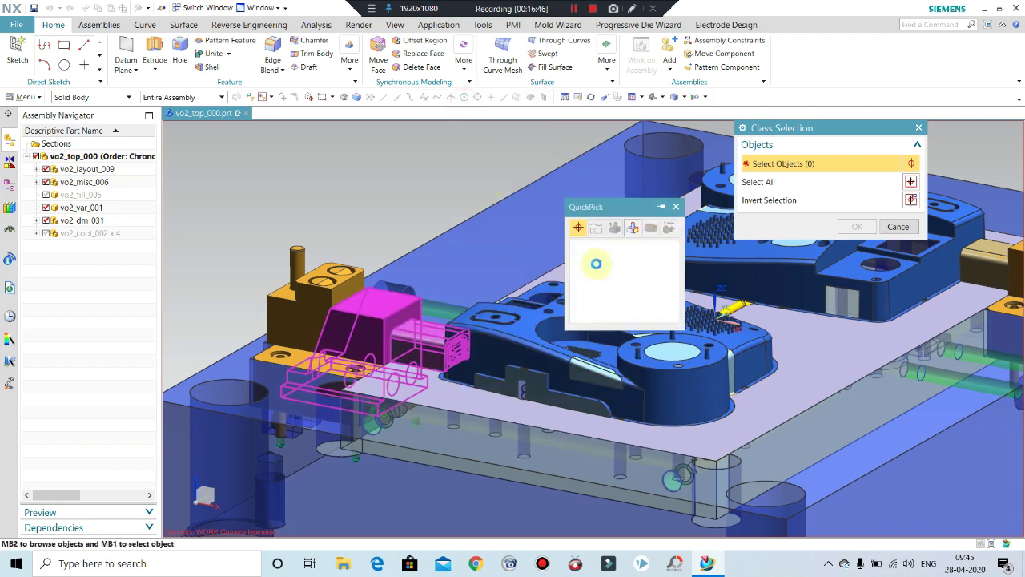
{"action": "left_click", "coordinate": [604, 259]}
{"action": "key", "text": "ctrl+f"}
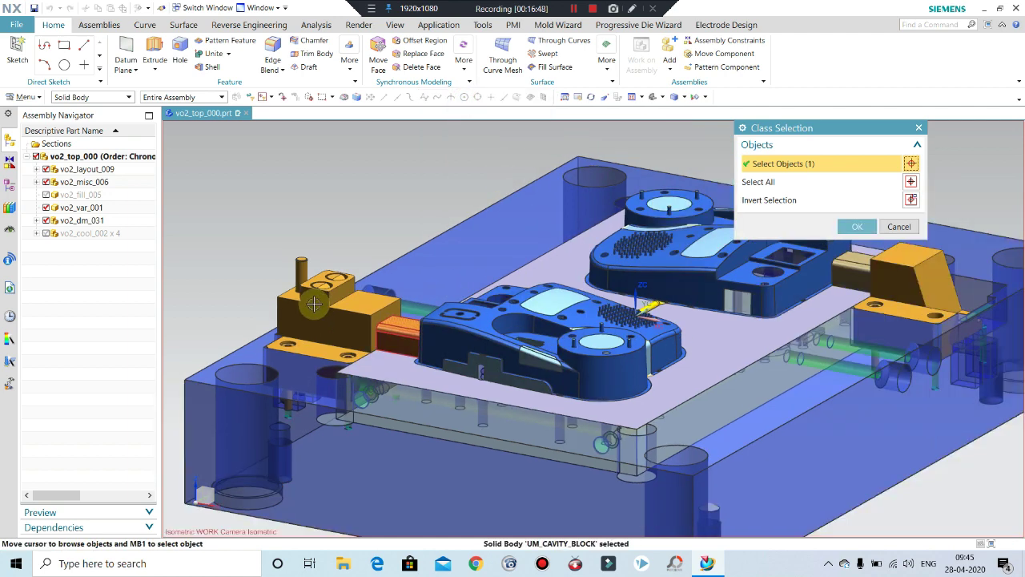
{"action": "scroll", "coordinate": [665, 276], "scroll_direction": "up", "scroll_amount": 2}
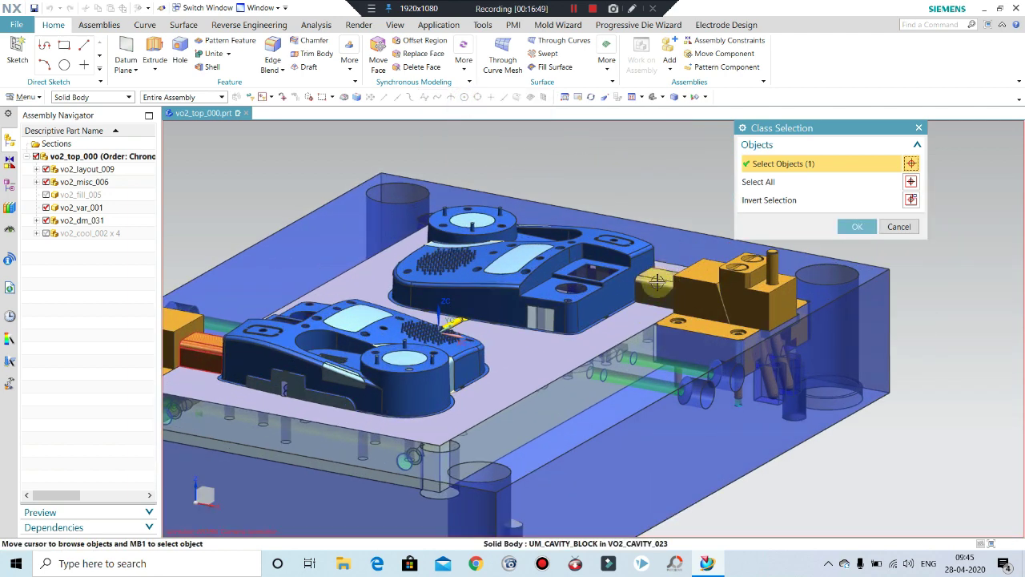
{"action": "left_click", "coordinate": [656, 280]}
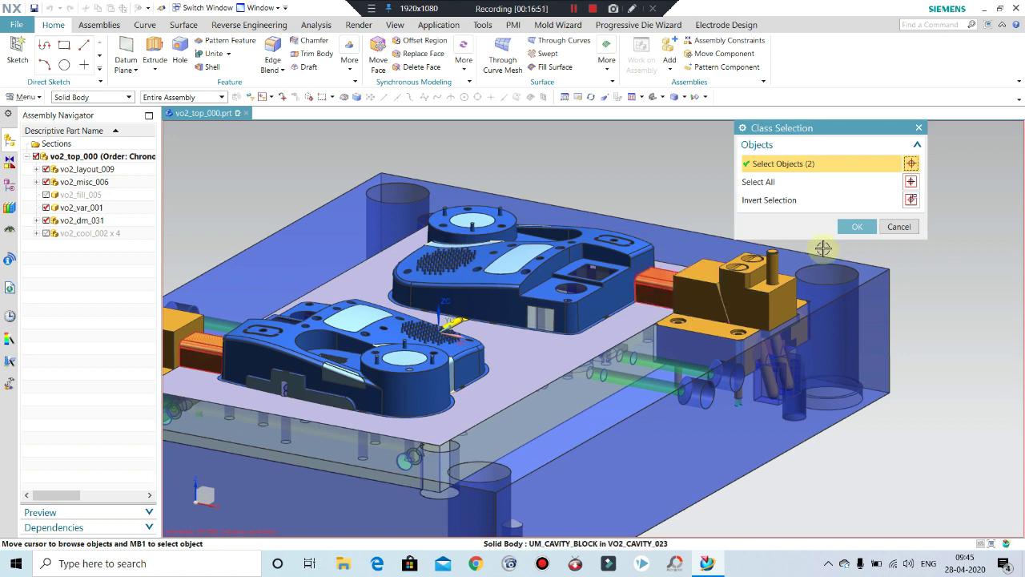
{"action": "left_click", "coordinate": [857, 227]}
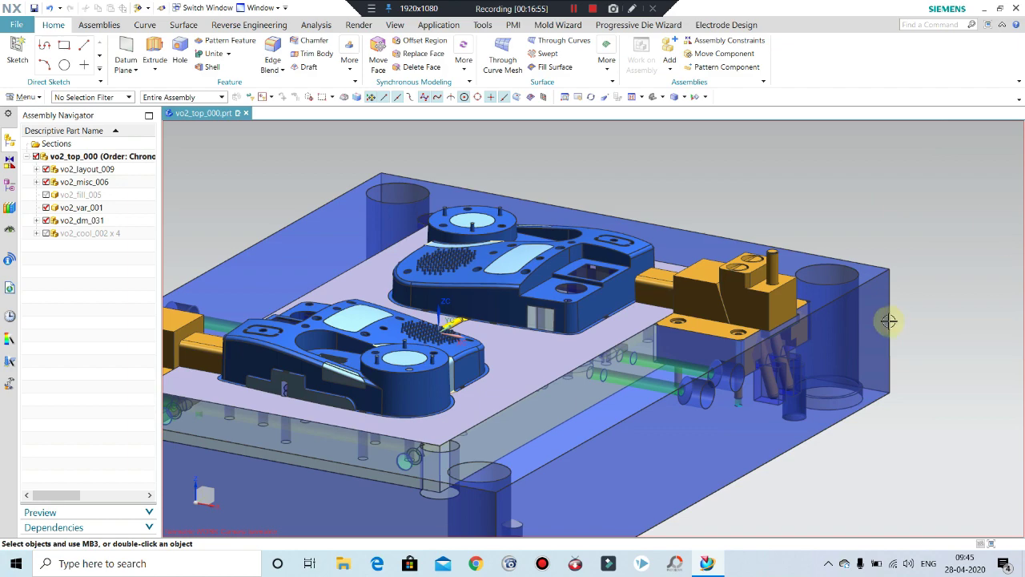
- Set the mold view to isometric and start Mold Wizard's Unused Part Management
{"action": "scroll", "coordinate": [889, 320], "scroll_direction": "down", "scroll_amount": 5}
{"action": "middle_click_drag", "start_coordinate": [687, 338], "coordinate": [566, 370]}
{"action": "key", "text": "End"}
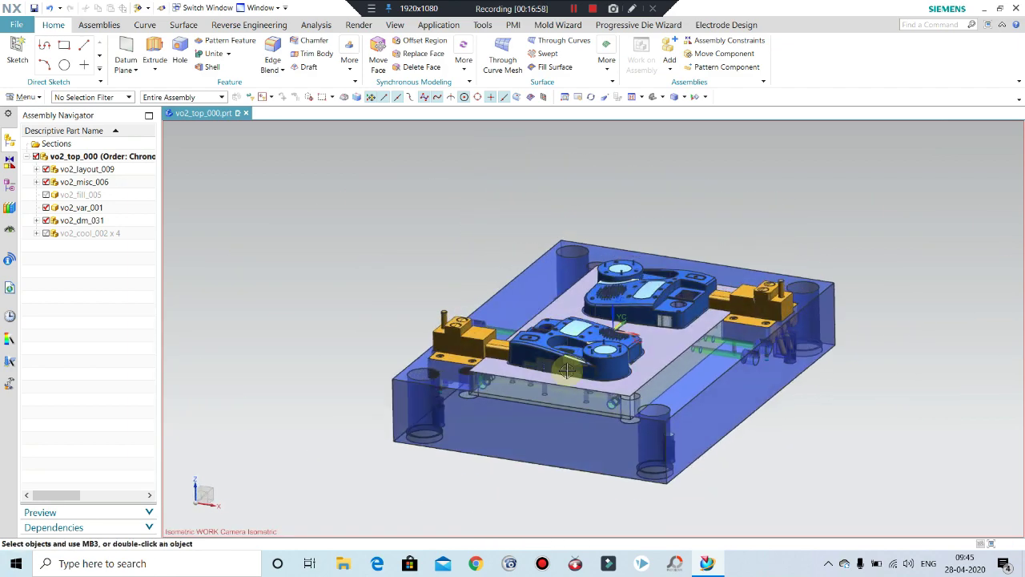
{"action": "scroll", "coordinate": [566, 371], "scroll_direction": "up", "scroll_amount": 3}
{"action": "scroll", "coordinate": [431, 318], "scroll_direction": "up", "scroll_amount": 2}
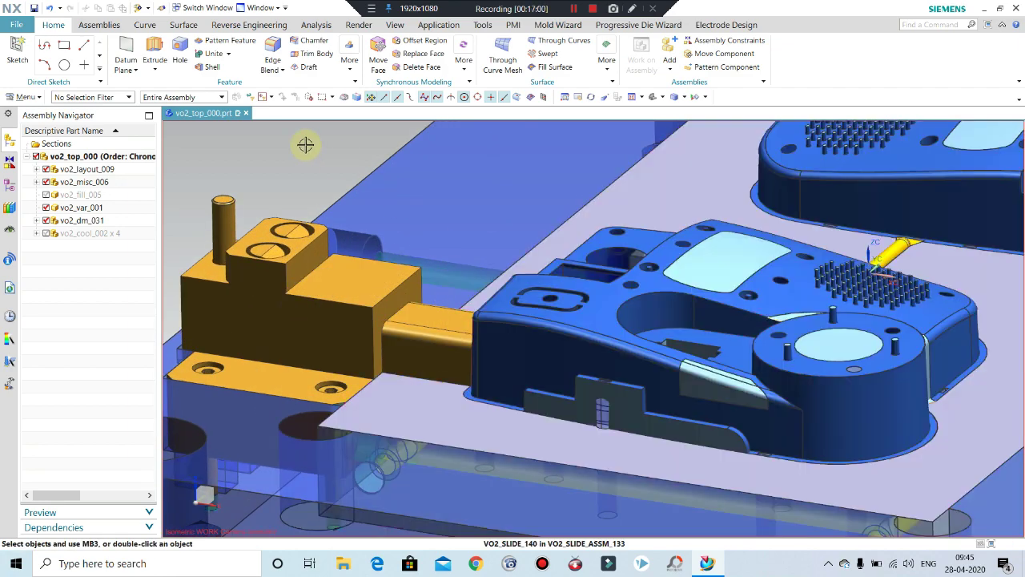
{"action": "left_click", "coordinate": [563, 24]}
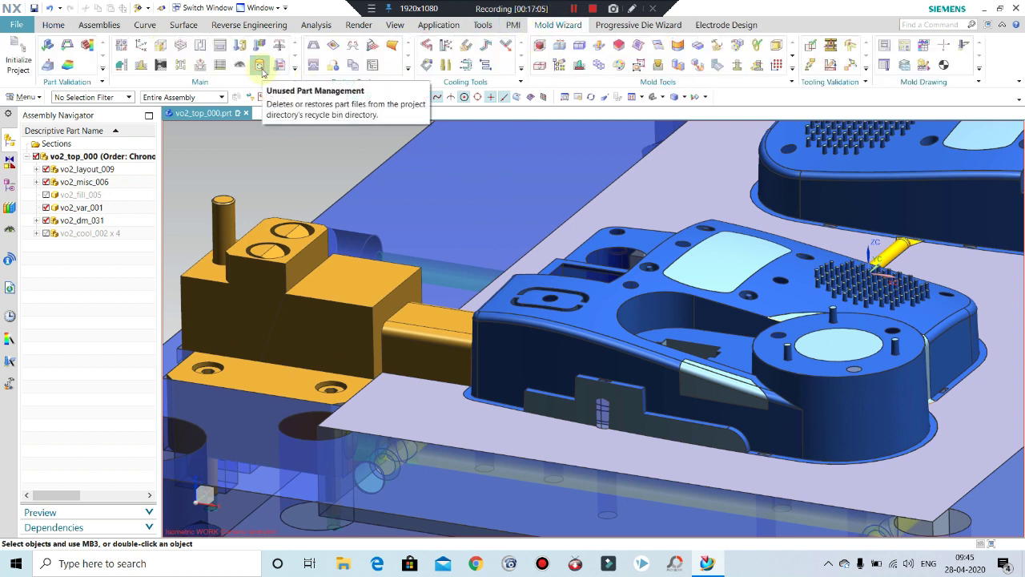
{"action": "left_click", "coordinate": [261, 68]}
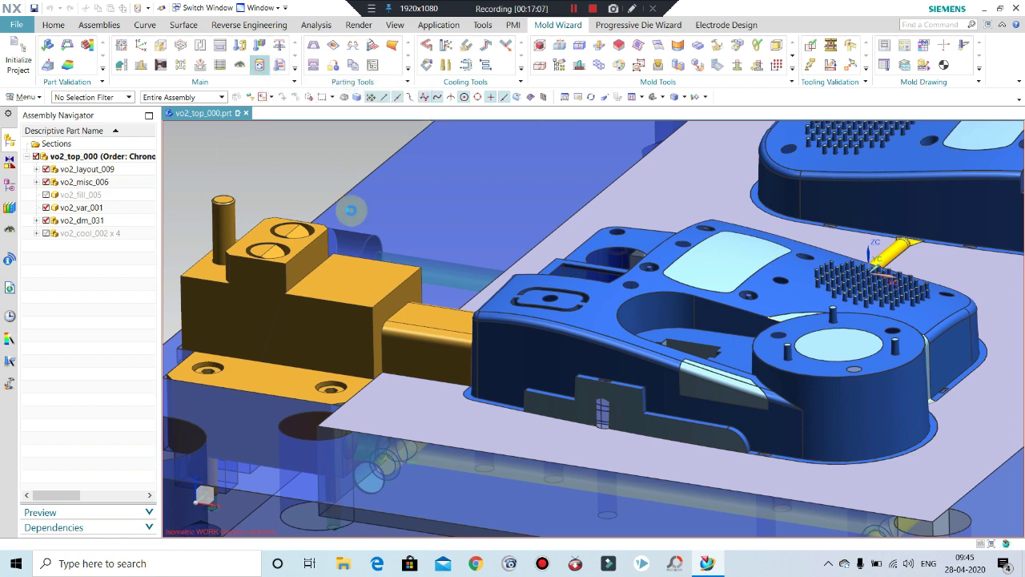
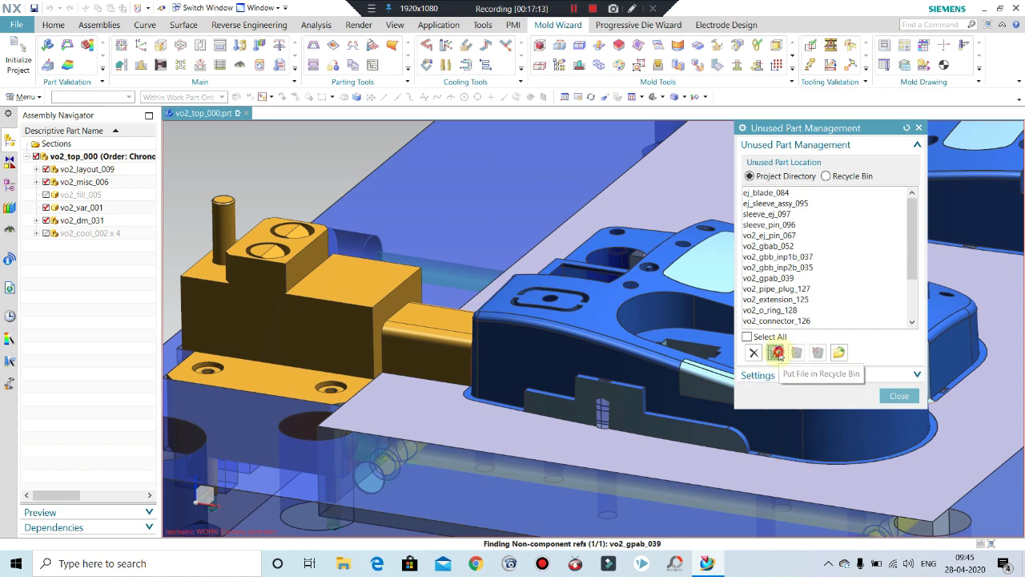
- Close Unused Part Management and orbit the mold to view the core parts from above
{"action": "left_click", "coordinate": [899, 396]}
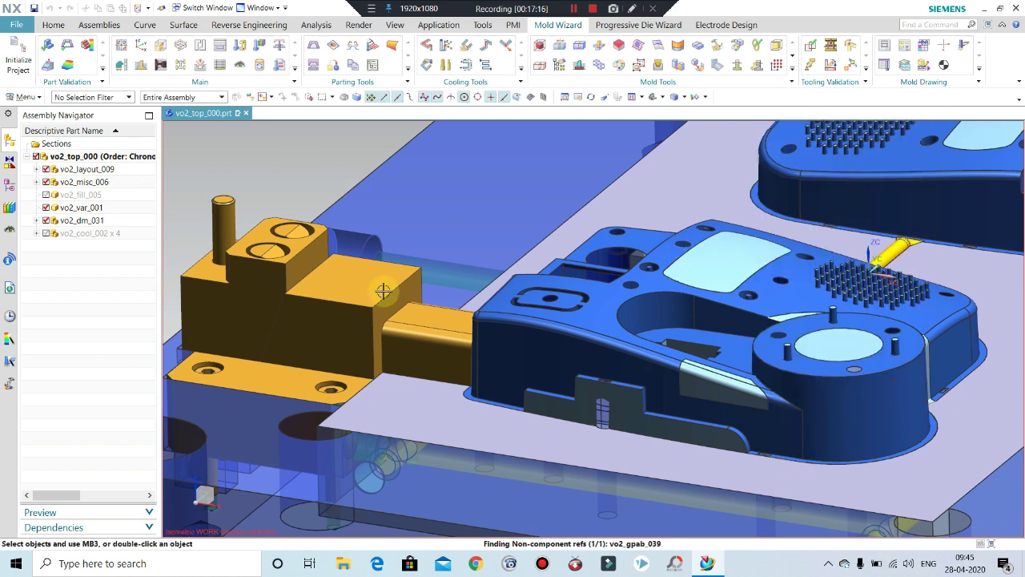
{"action": "scroll", "coordinate": [383, 290], "scroll_direction": "down", "scroll_amount": 5}
{"action": "mouse_move", "coordinate": [383, 291]}
{"action": "middle_mouse_down"}
{"action": "mouse_move", "coordinate": [358, 278]}
{"action": "mouse_move", "coordinate": [419, 306]}
{"action": "middle_mouse_up"}
{"action": "mouse_move", "coordinate": [649, 333]}
{"action": "middle_mouse_down"}
{"action": "mouse_move", "coordinate": [666, 353]}
{"action": "mouse_move", "coordinate": [655, 376]}
{"action": "mouse_move", "coordinate": [668, 351]}
{"action": "middle_mouse_up"}
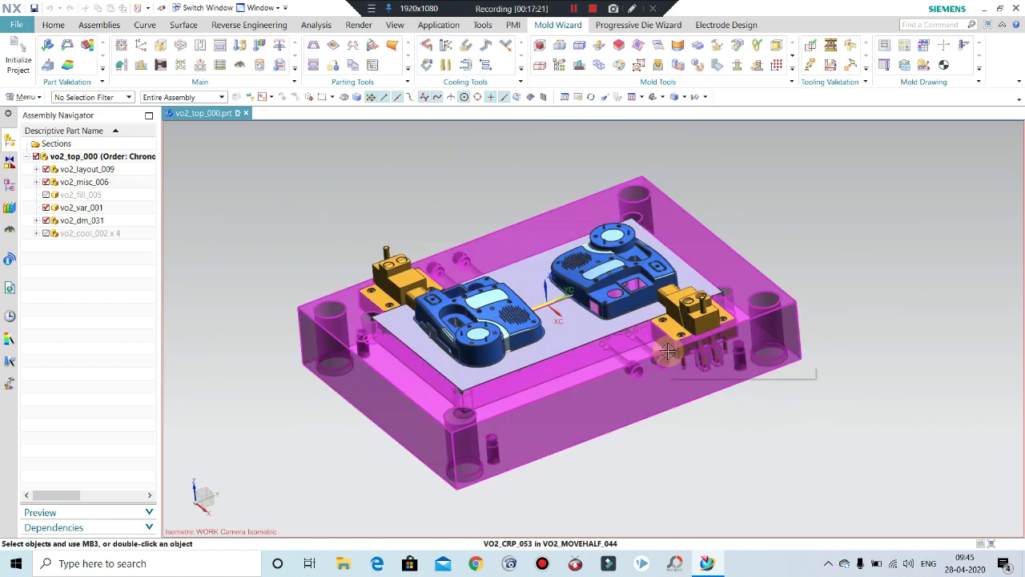
- Show all hidden mold parts by box-selecting every component, then zoom around them
{"action": "key", "text": "ctrl+shift+k"}
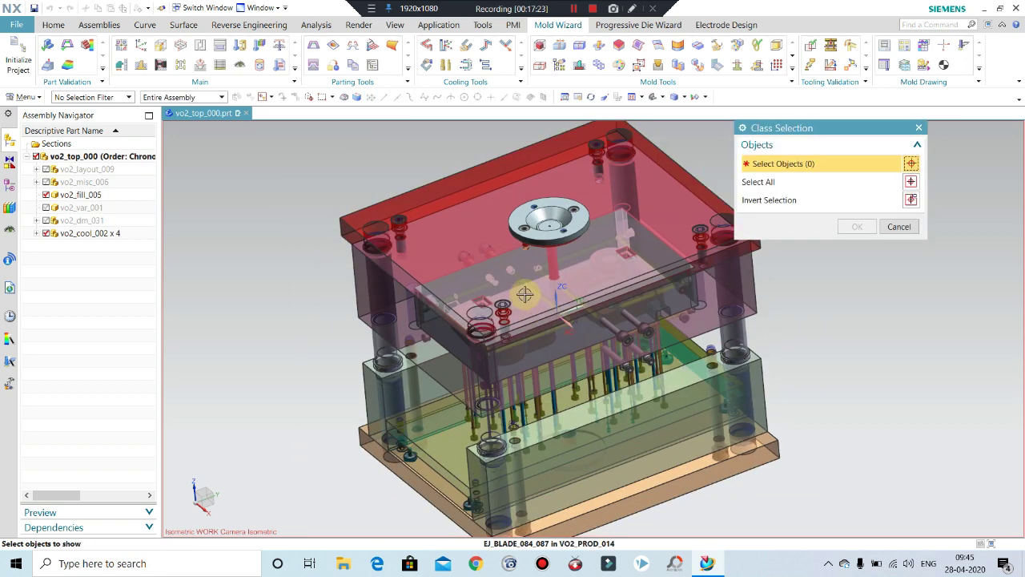
{"action": "scroll", "coordinate": [525, 294], "scroll_direction": "down", "scroll_amount": 3}
{"action": "left_click_drag", "start_coordinate": [679, 146], "coordinate": [365, 466]}
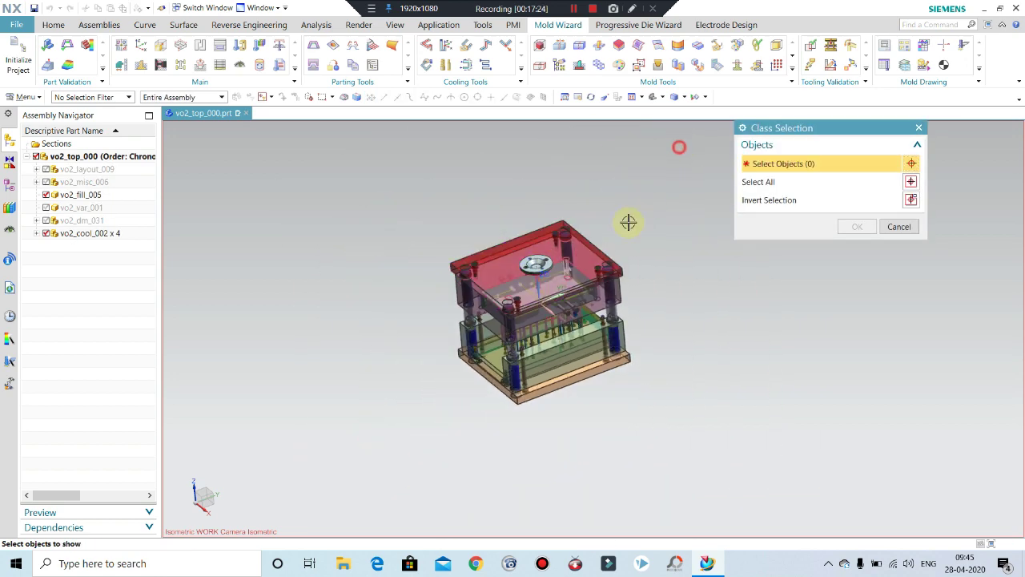
{"action": "middle_click", "coordinate": [457, 423]}
{"action": "scroll", "coordinate": [581, 273], "scroll_direction": "up", "scroll_amount": 3}
{"action": "scroll", "coordinate": [580, 272], "scroll_direction": "up", "scroll_amount": 2}
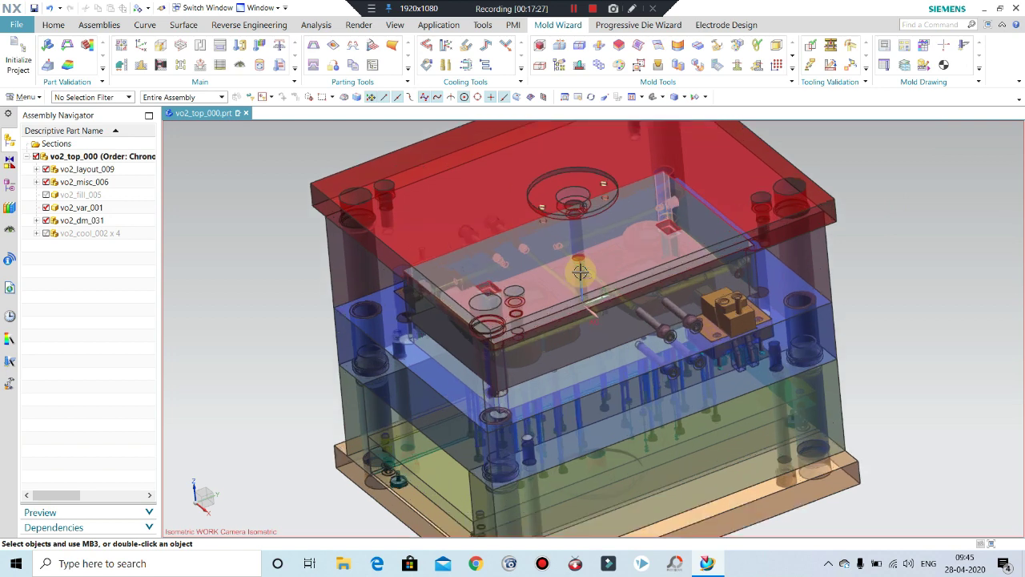
{"action": "scroll", "coordinate": [581, 272], "scroll_direction": "up", "scroll_amount": 1}
{"action": "scroll", "coordinate": [647, 214], "scroll_direction": "up", "scroll_amount": 2}
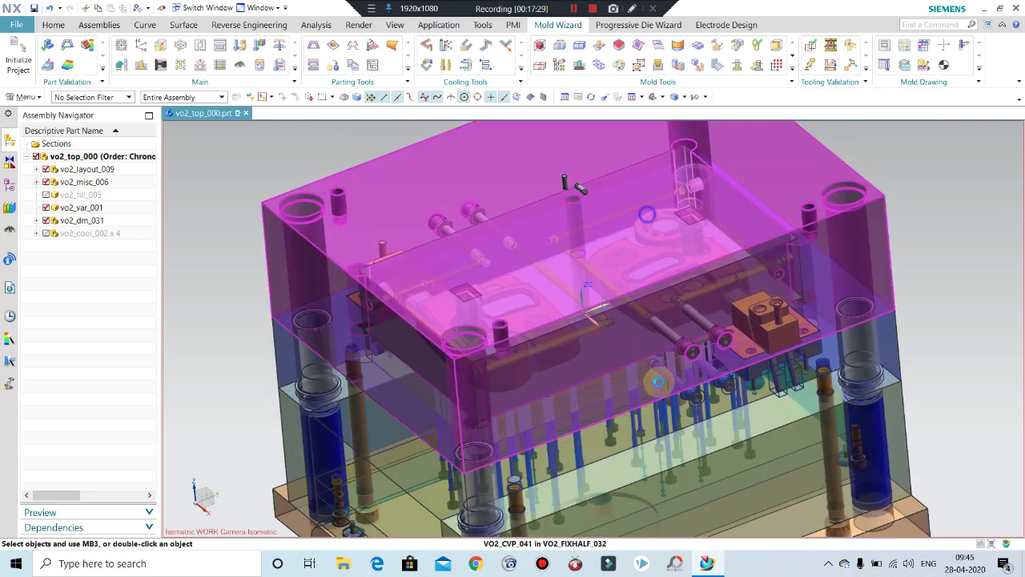
{"action": "scroll", "coordinate": [647, 214], "scroll_direction": "down", "scroll_amount": 1}
{"action": "scroll", "coordinate": [634, 256], "scroll_direction": "down", "scroll_amount": 2}
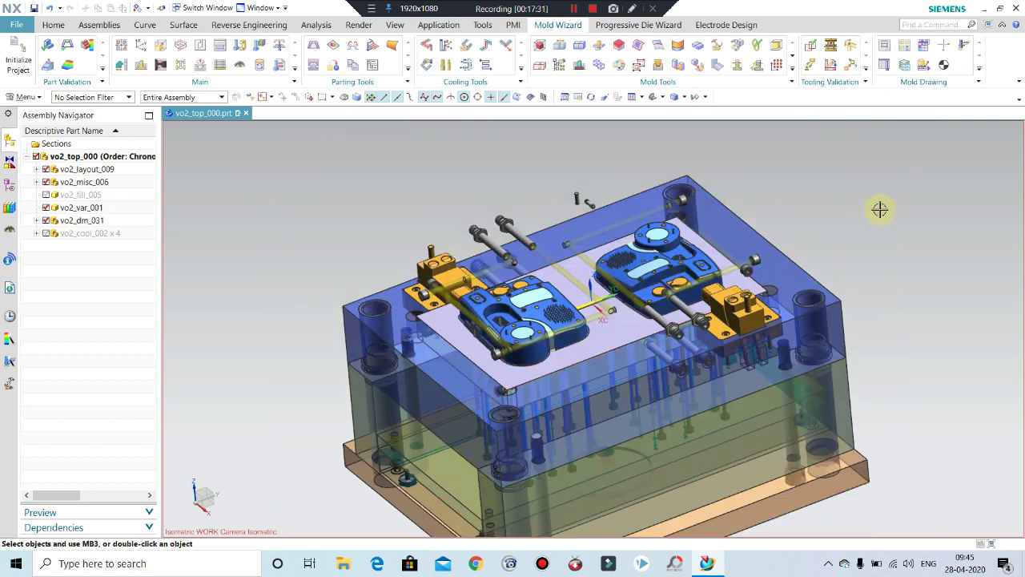
- Invert shown and hidden parts, hide one mold part, and invert back
{"action": "key", "text": "ctrl+shift+b"}
{"action": "key", "text": "ctrl+b"}
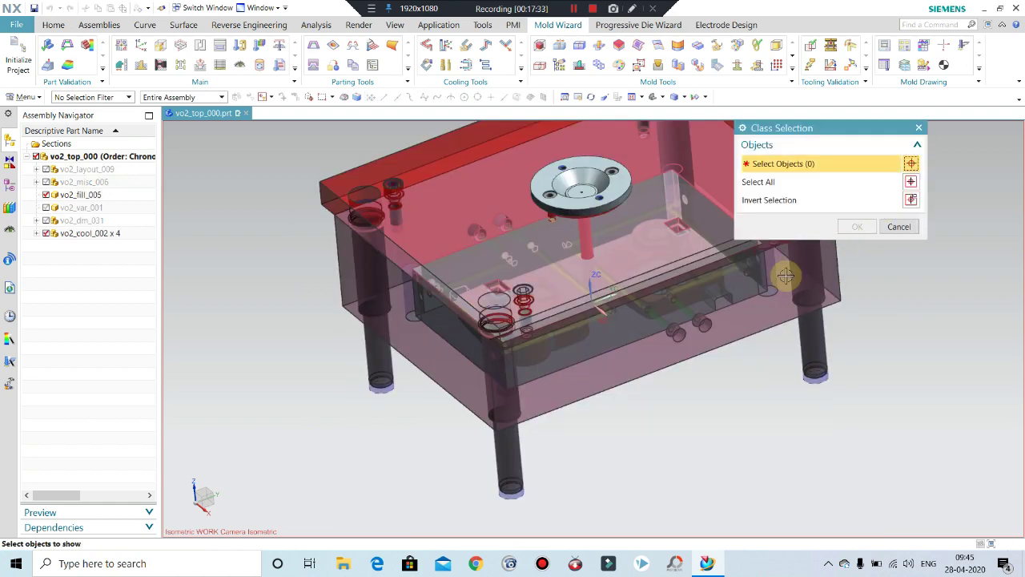
{"action": "left_click", "coordinate": [799, 325]}
{"action": "middle_click", "coordinate": [801, 327]}
{"action": "key", "text": "ctrl+shift+b"}
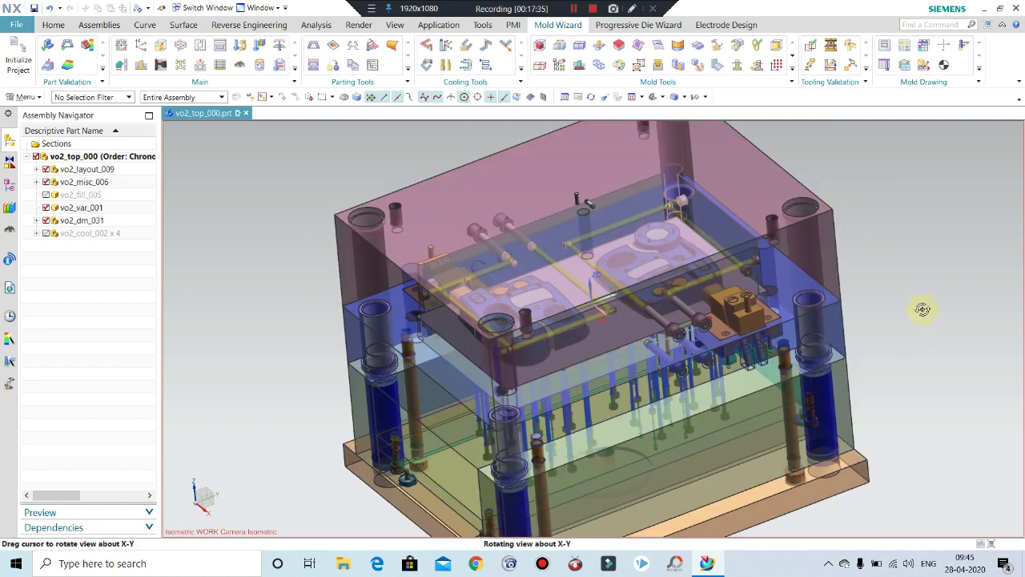
- Inspect the mold from fitted isometric and top-down angles
{"action": "middle_click_drag", "start_coordinate": [923, 309], "coordinate": [908, 296]}
{"action": "scroll", "coordinate": [685, 244], "scroll_direction": "up", "scroll_amount": 3}
{"action": "scroll", "coordinate": [686, 244], "scroll_direction": "up", "scroll_amount": 2}
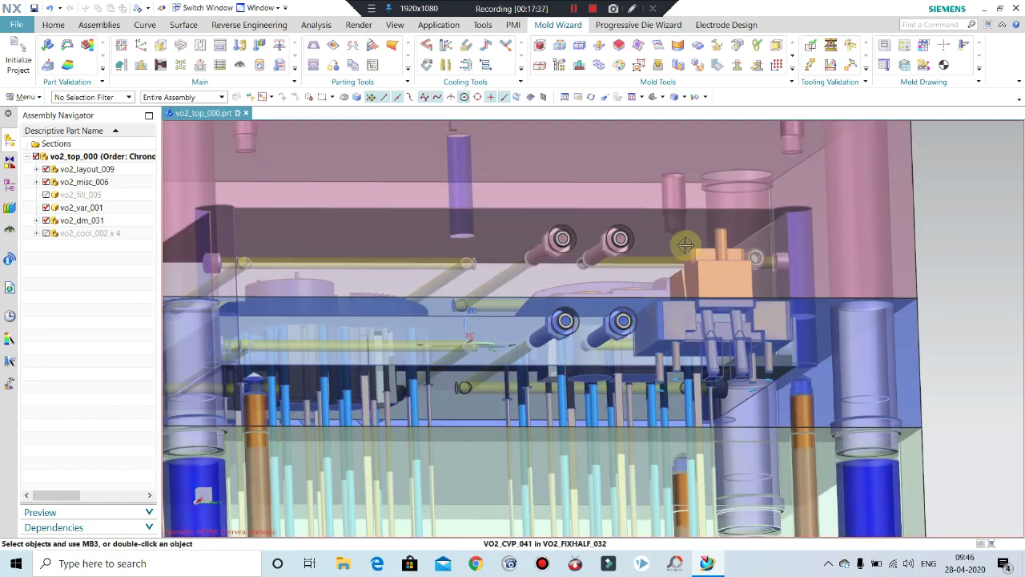
{"action": "key", "text": "End"}
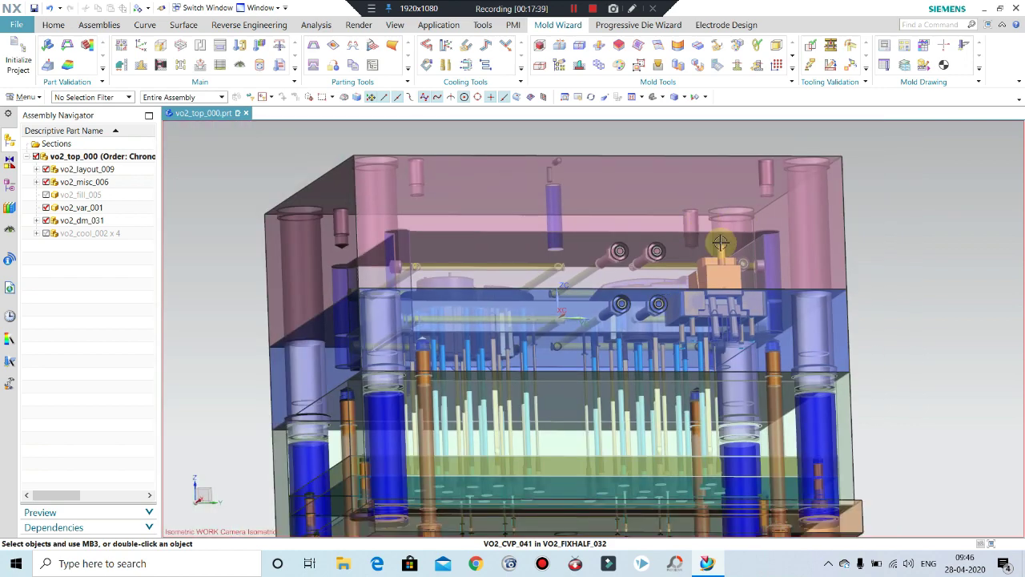
{"action": "middle_click_drag", "start_coordinate": [725, 262], "coordinate": [732, 270]}
{"action": "scroll", "coordinate": [720, 280], "scroll_direction": "up", "scroll_amount": 2}
{"action": "scroll", "coordinate": [709, 297], "scroll_direction": "up", "scroll_amount": 2}
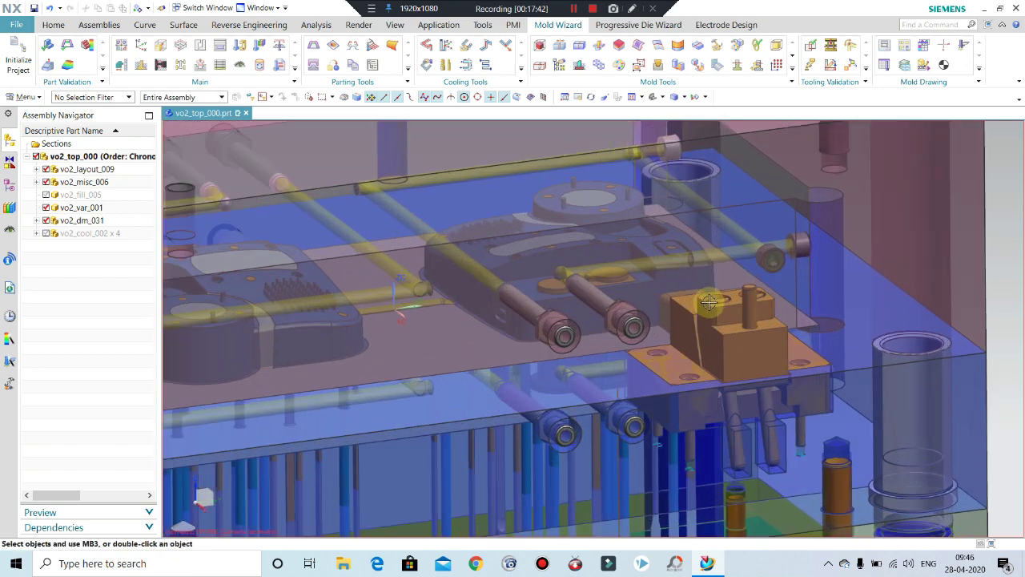
{"action": "scroll", "coordinate": [701, 294], "scroll_direction": "up", "scroll_amount": 2}
{"action": "scroll", "coordinate": [702, 294], "scroll_direction": "down", "scroll_amount": 3}
{"action": "key", "text": "End"}
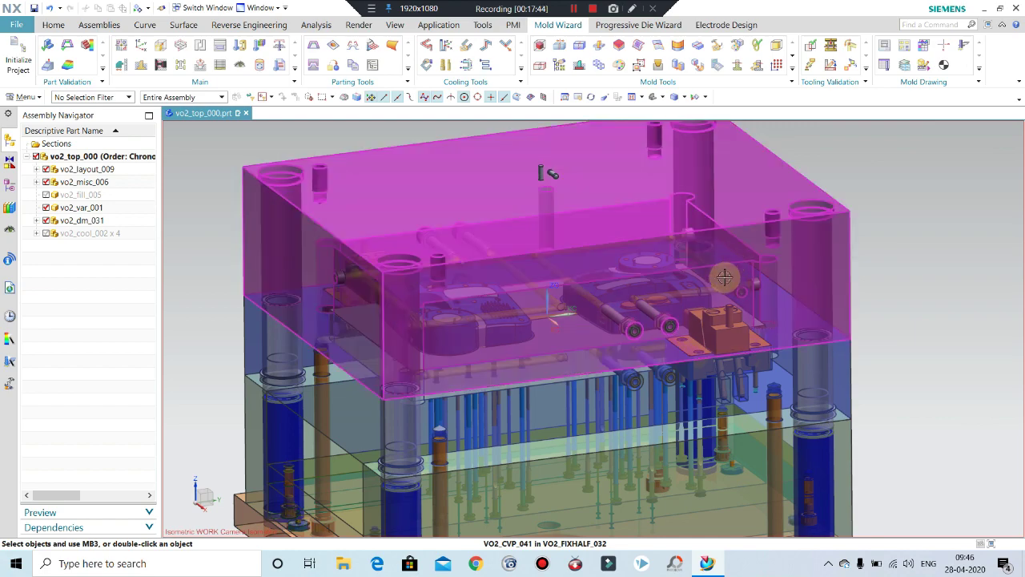
{"action": "scroll", "coordinate": [723, 282], "scroll_direction": "up", "scroll_amount": 3}
{"action": "scroll", "coordinate": [721, 286], "scroll_direction": "up", "scroll_amount": 2}
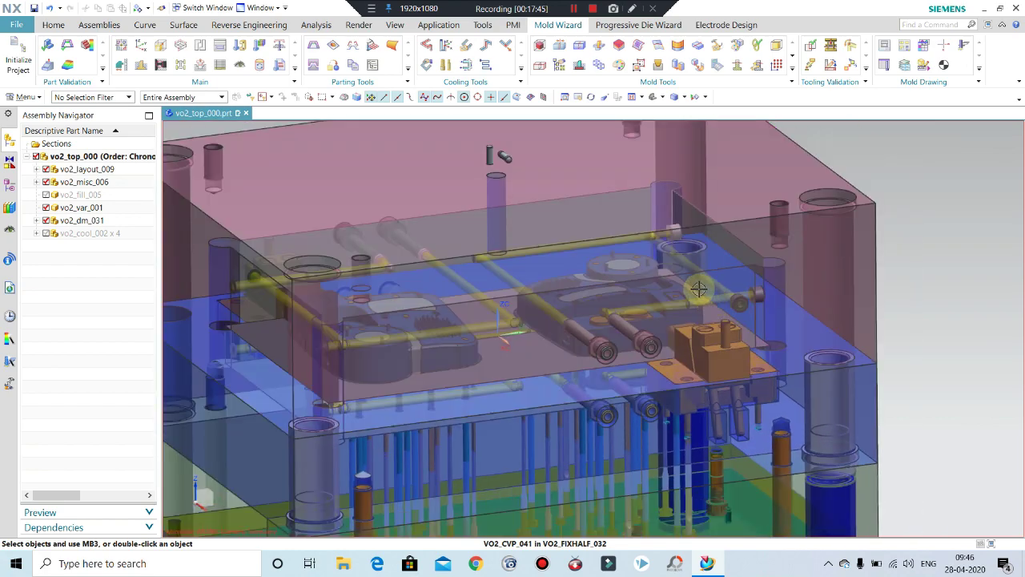
- View the mold in straight front view and several oblique angles, ending front-on
{"action": "mouse_move", "coordinate": [703, 288]}
{"action": "middle_mouse_down"}
{"action": "mouse_move", "coordinate": [687, 276]}
{"action": "mouse_move", "coordinate": [709, 281]}
{"action": "middle_mouse_up"}
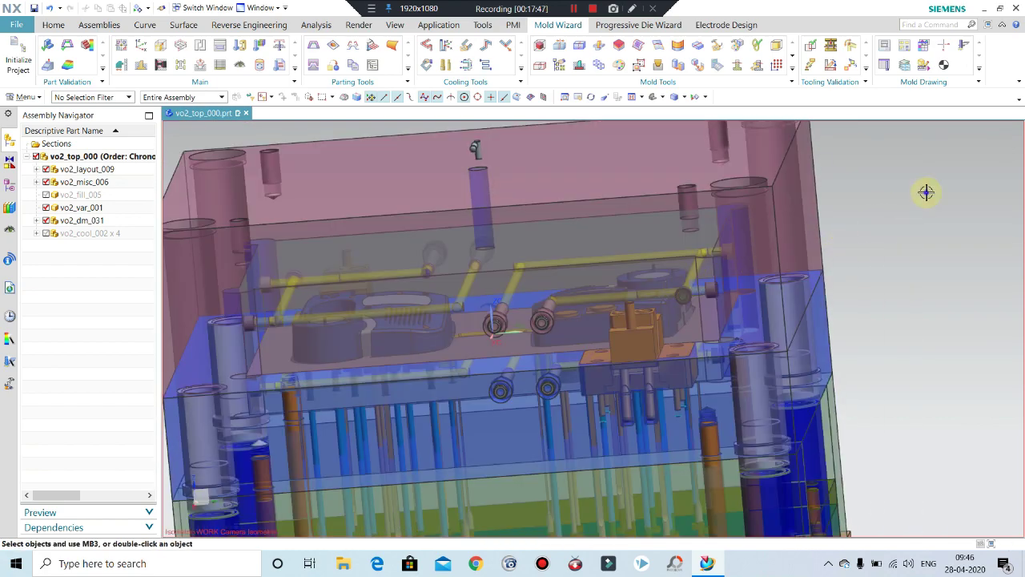
{"action": "key", "text": "ctrl+alt+f"}
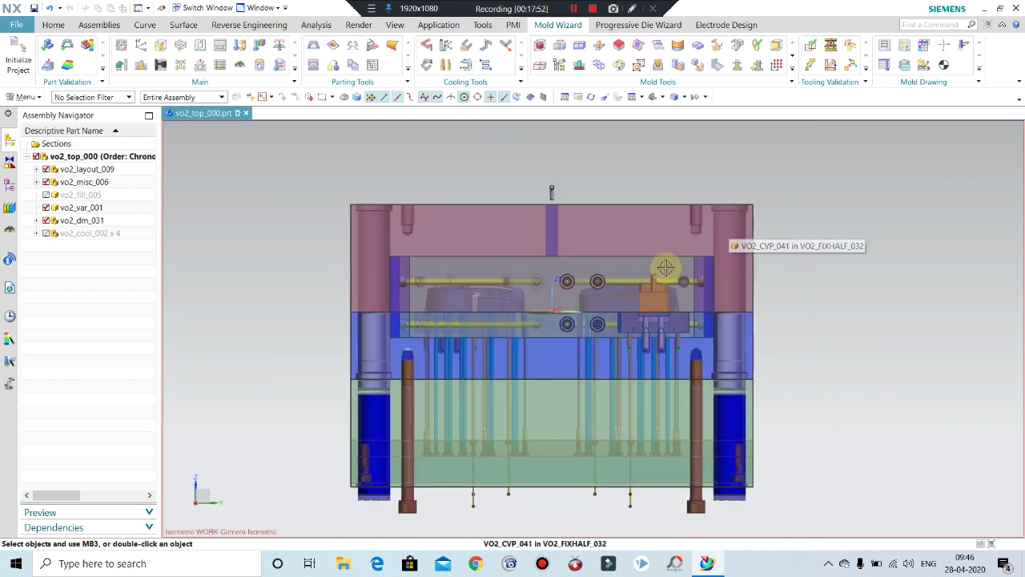
{"action": "middle_click_drag", "start_coordinate": [646, 277], "coordinate": [665, 260]}
{"action": "scroll", "coordinate": [664, 256], "scroll_direction": "up", "scroll_amount": 3}
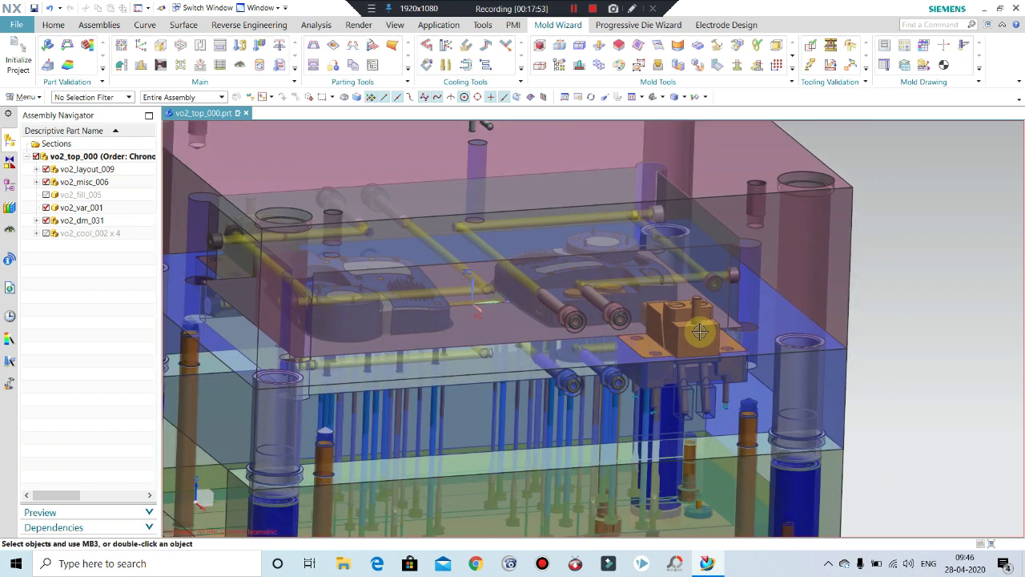
{"action": "scroll", "coordinate": [662, 249], "scroll_direction": "up", "scroll_amount": 2}
{"action": "scroll", "coordinate": [678, 304], "scroll_direction": "down", "scroll_amount": 2}
{"action": "scroll", "coordinate": [678, 305], "scroll_direction": "down", "scroll_amount": 2}
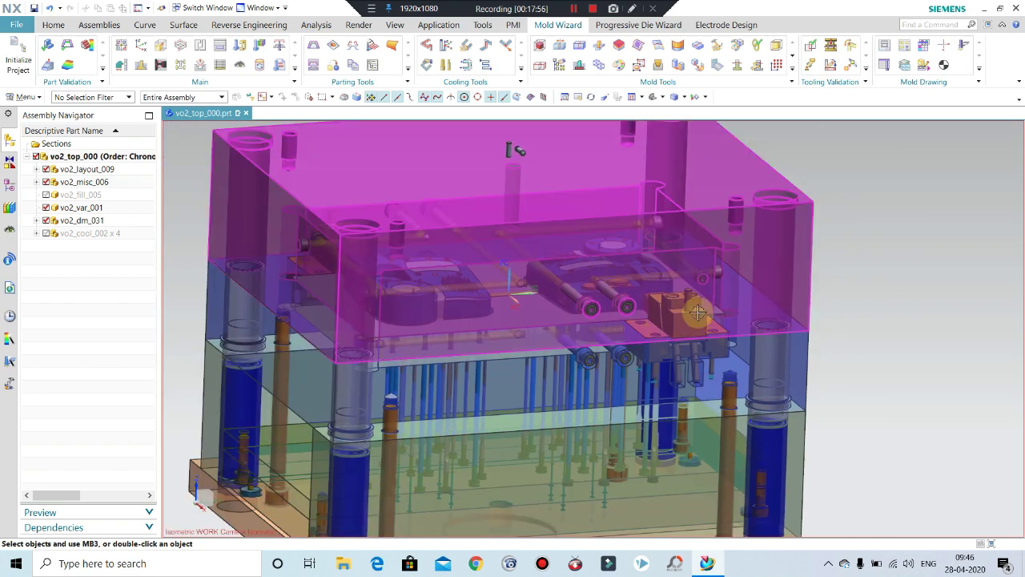
{"action": "middle_click_drag", "start_coordinate": [701, 305], "coordinate": [638, 229]}
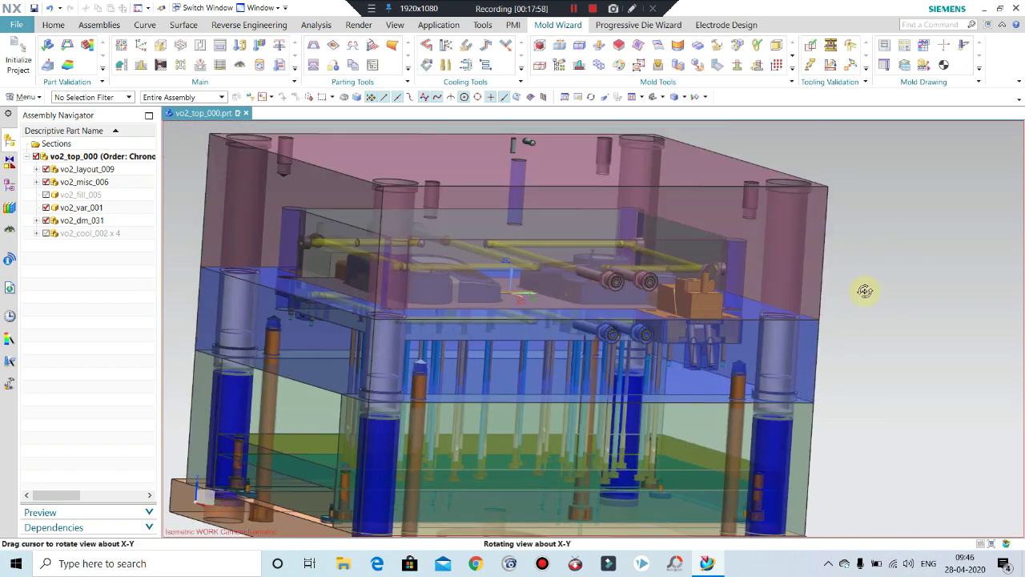
{"action": "middle_click_drag", "start_coordinate": [865, 291], "coordinate": [984, 258]}
{"action": "key", "text": "F8"}
- Dismiss the Sub-insert Design dialog without adding a cavity sub-insert
{"action": "mouse_move", "coordinate": [876, 265]}
{"action": "middle_mouse_down"}
{"action": "mouse_move", "coordinate": [815, 268]}
{"action": "mouse_move", "coordinate": [192, 185]}
{"action": "middle_mouse_up"}
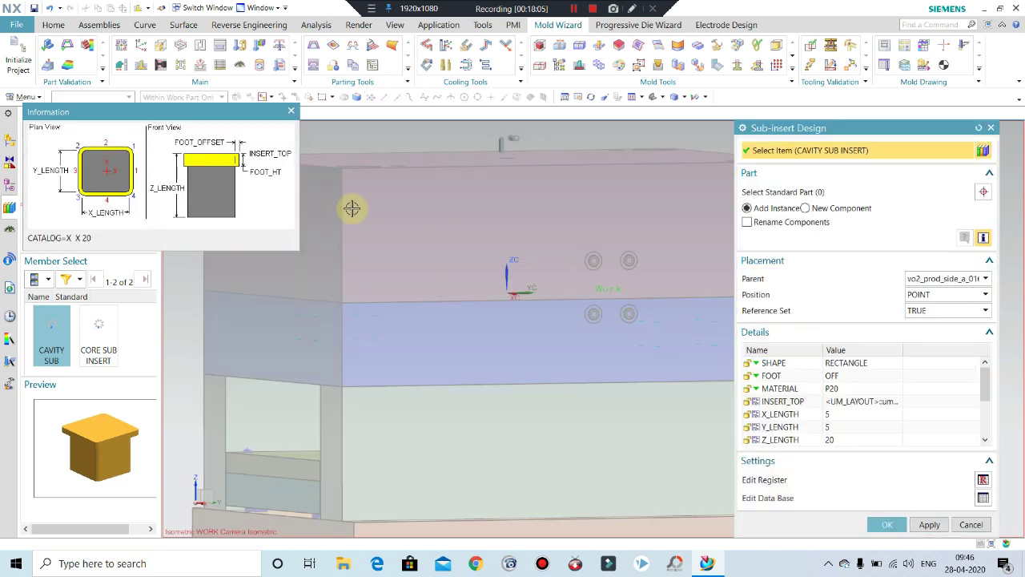
{"action": "key", "text": "Escape"}
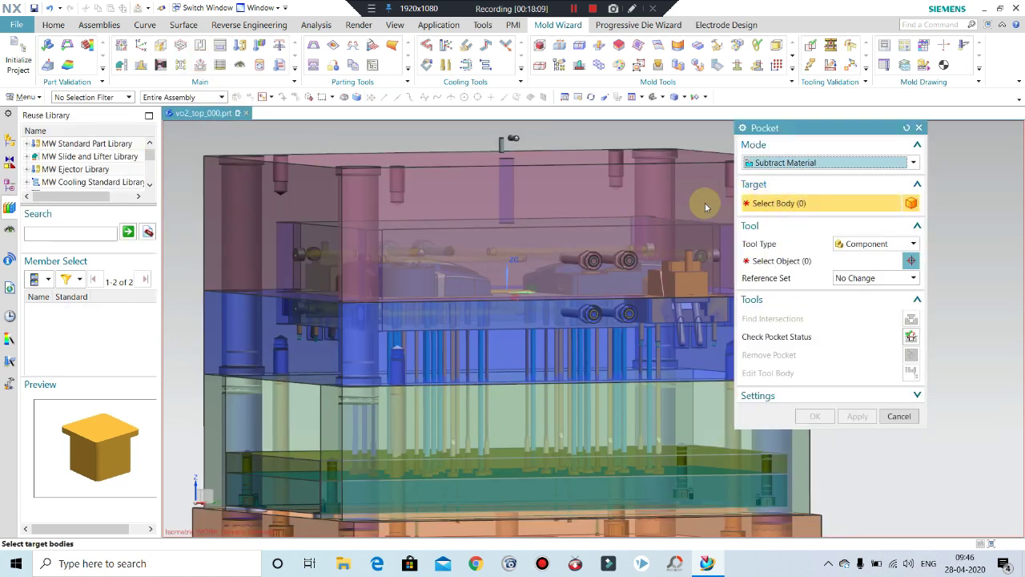
- Pocket the top plate vo2_cvp_041 using two components, including the red one, as tools
{"action": "left_click", "coordinate": [609, 205]}
{"action": "left_click", "coordinate": [805, 255]}
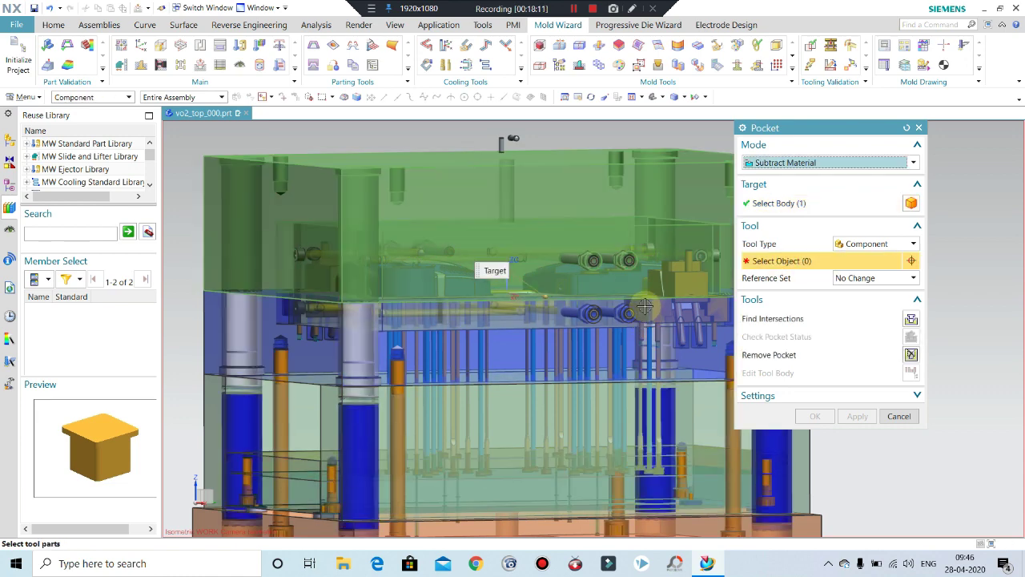
{"action": "left_click", "coordinate": [692, 283]}
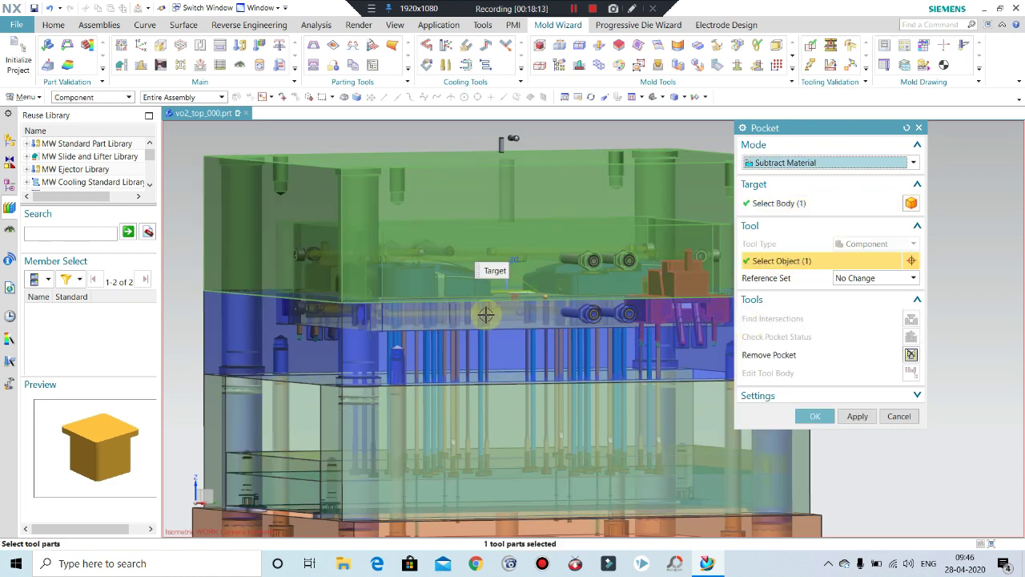
{"action": "scroll", "coordinate": [486, 315], "scroll_direction": "down", "scroll_amount": 3}
{"action": "mouse_move", "coordinate": [477, 324]}
{"action": "middle_mouse_down"}
{"action": "mouse_move", "coordinate": [462, 341]}
{"action": "mouse_move", "coordinate": [435, 298]}
{"action": "middle_mouse_up"}
{"action": "left_click", "coordinate": [439, 294]}
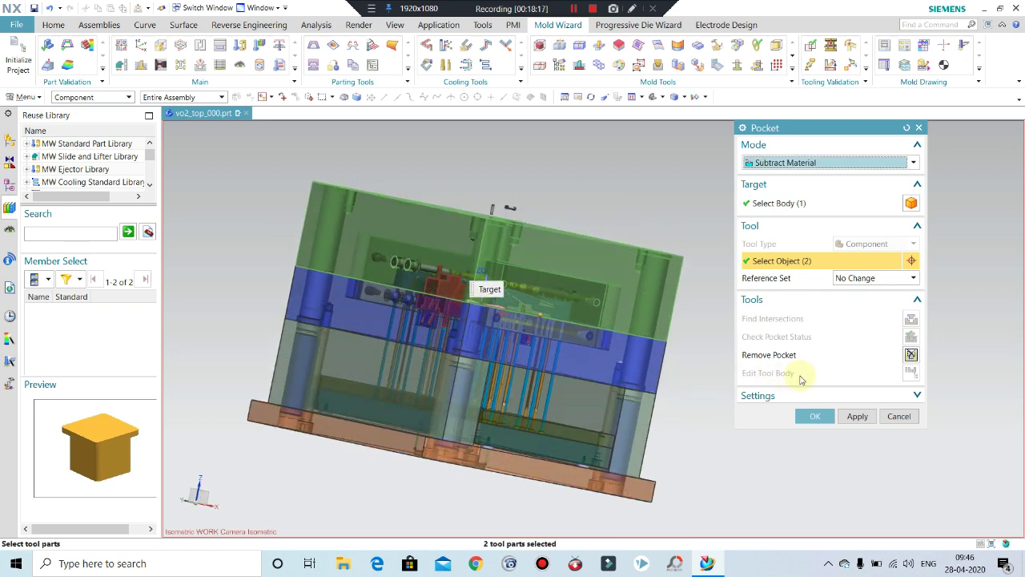
{"action": "left_click", "coordinate": [815, 417]}
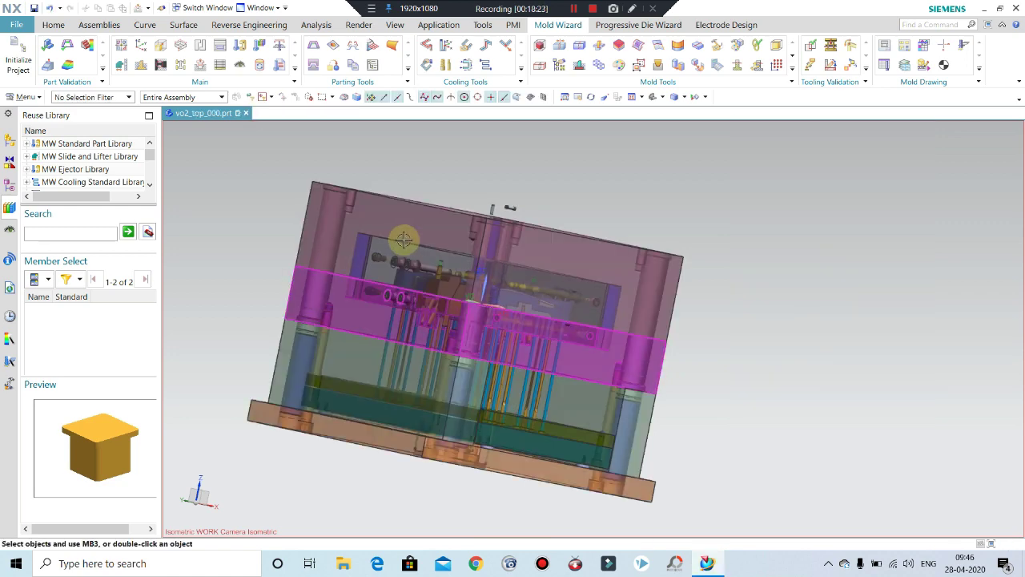
- Orbit and zoom to inspect the pocketed mold and its cooling pipes
{"action": "scroll", "coordinate": [423, 264], "scroll_direction": "up", "scroll_amount": 2}
{"action": "scroll", "coordinate": [444, 260], "scroll_direction": "up", "scroll_amount": 3}
{"action": "scroll", "coordinate": [444, 260], "scroll_direction": "up", "scroll_amount": 2}
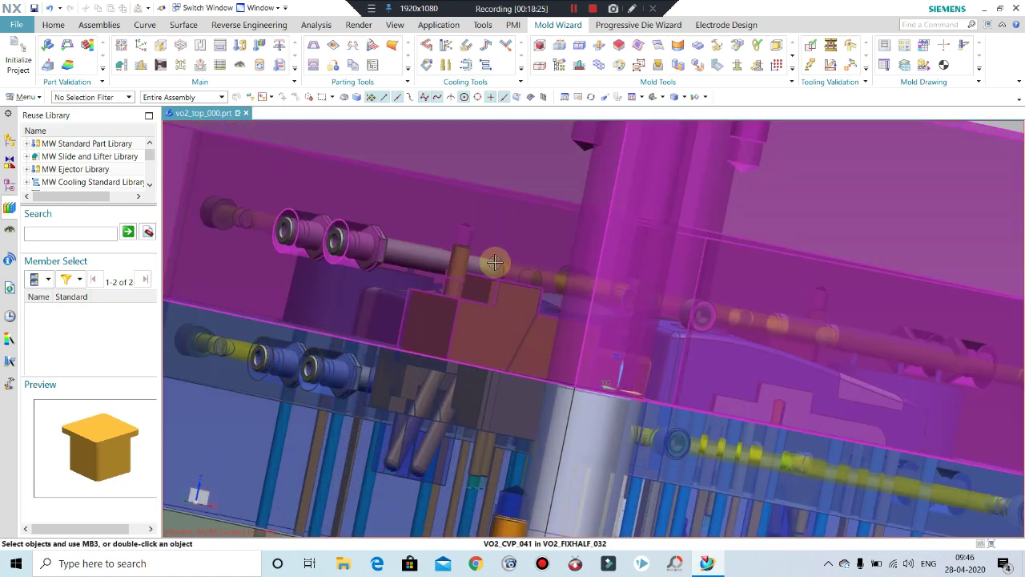
{"action": "scroll", "coordinate": [495, 261], "scroll_direction": "down", "scroll_amount": 4}
{"action": "middle_click_drag", "start_coordinate": [495, 261], "coordinate": [278, 399]}
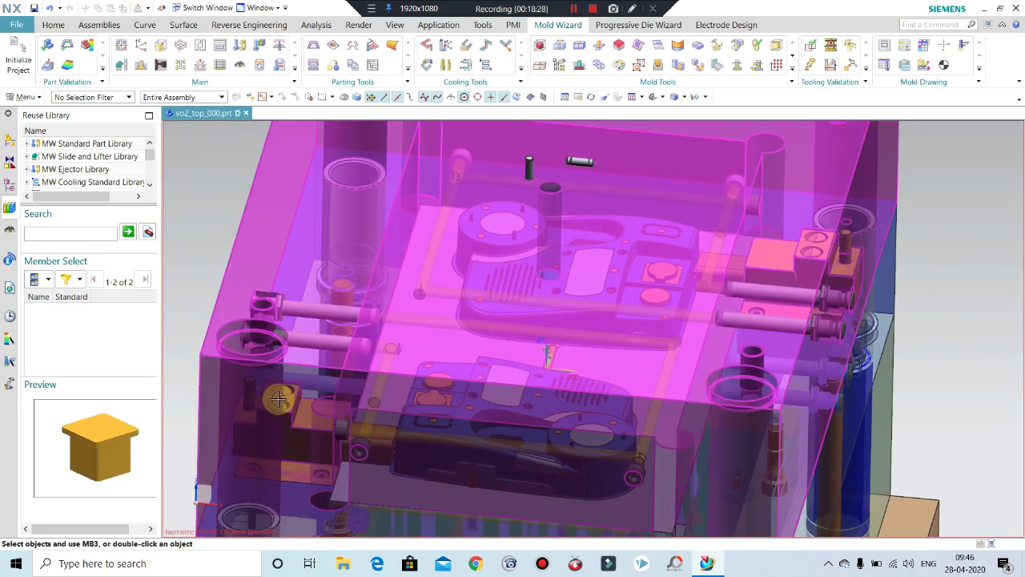
{"action": "scroll", "coordinate": [278, 399], "scroll_direction": "up", "scroll_amount": 2}
{"action": "scroll", "coordinate": [321, 397], "scroll_direction": "up", "scroll_amount": 2}
{"action": "scroll", "coordinate": [345, 378], "scroll_direction": "down", "scroll_amount": 2}
{"action": "scroll", "coordinate": [376, 327], "scroll_direction": "up", "scroll_amount": 2}
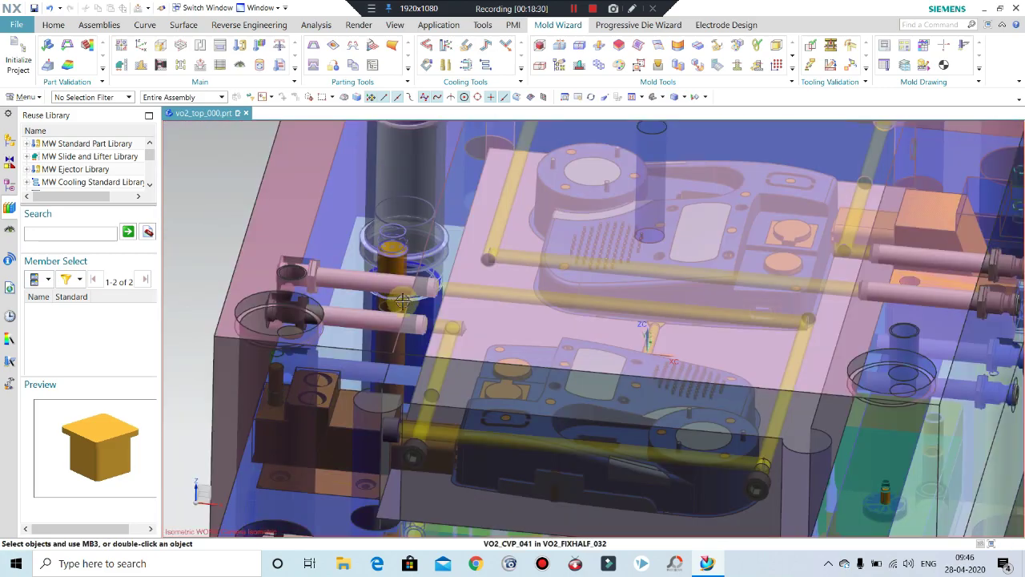
{"action": "middle_click_drag", "start_coordinate": [402, 301], "coordinate": [359, 294]}
{"action": "scroll", "coordinate": [593, 225], "scroll_direction": "down", "scroll_amount": 5}
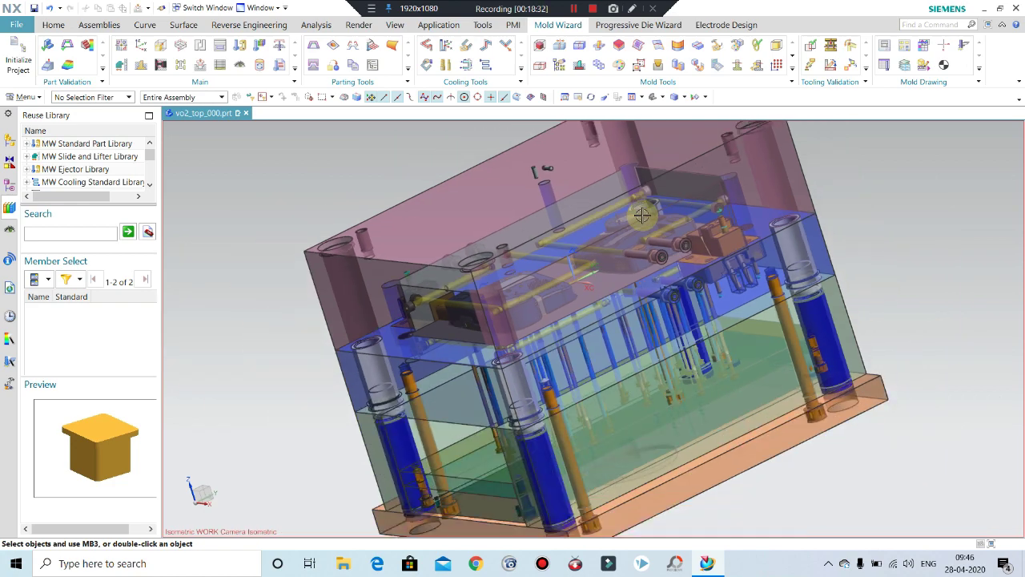
{"action": "scroll", "coordinate": [593, 225], "scroll_direction": "down", "scroll_amount": 3}
{"action": "middle_click_drag", "start_coordinate": [668, 224], "coordinate": [650, 238]}
{"action": "scroll", "coordinate": [714, 194], "scroll_direction": "up", "scroll_amount": 3}
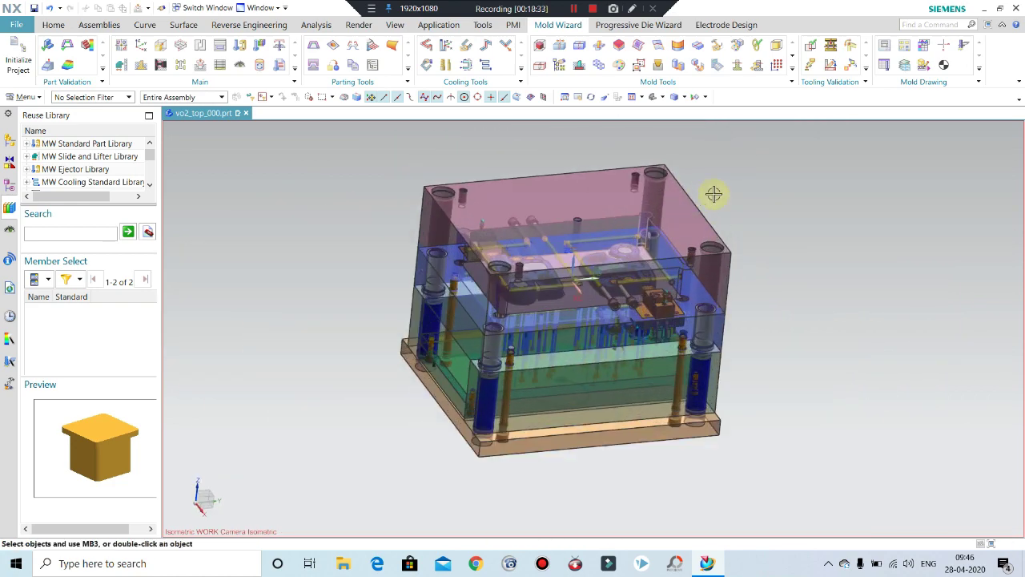
- Redisplay all hidden mold components and rotate to an isometric view
{"action": "key", "text": "ctrl+shift+k"}
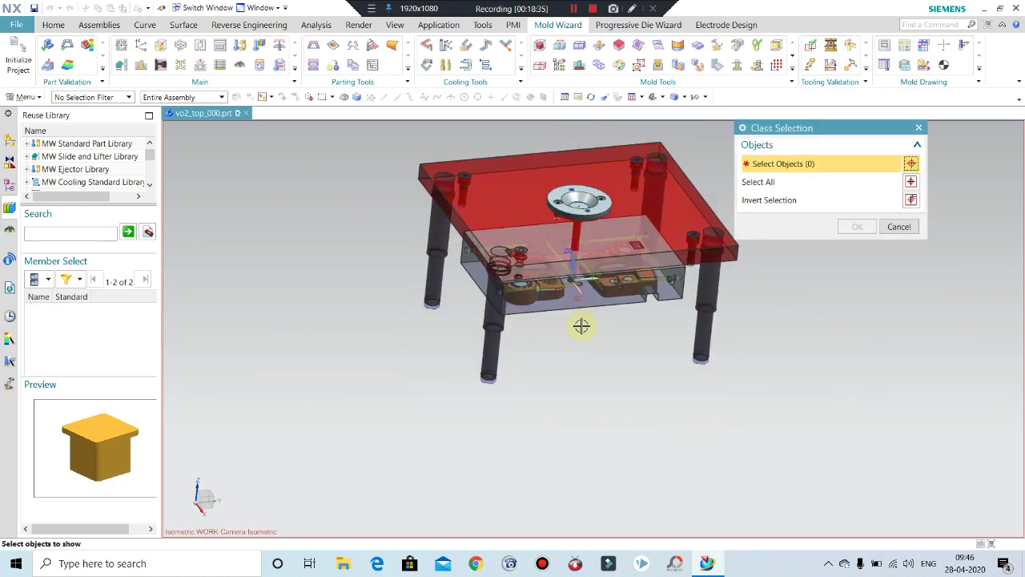
{"action": "scroll", "coordinate": [697, 213], "scroll_direction": "down", "scroll_amount": 2}
{"action": "scroll", "coordinate": [709, 189], "scroll_direction": "down", "scroll_amount": 1}
{"action": "left_click_drag", "start_coordinate": [709, 190], "coordinate": [488, 395]}
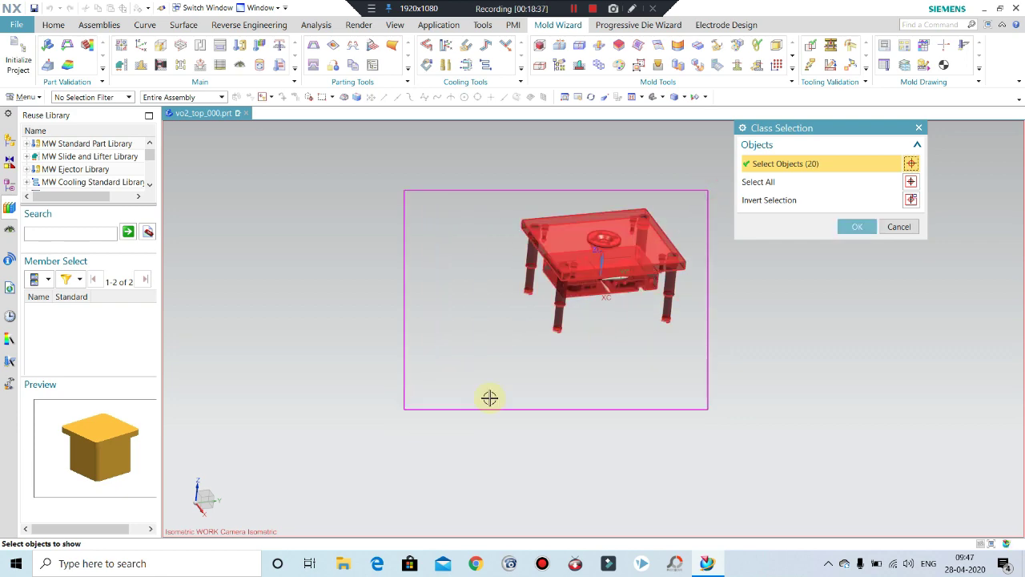
{"action": "middle_click", "coordinate": [652, 302]}
{"action": "scroll", "coordinate": [699, 233], "scroll_direction": "up", "scroll_amount": 1}
{"action": "scroll", "coordinate": [699, 233], "scroll_direction": "up", "scroll_amount": 1}
{"action": "mouse_move", "coordinate": [689, 236]}
{"action": "middle_mouse_down"}
{"action": "mouse_move", "coordinate": [577, 236]}
{"action": "mouse_move", "coordinate": [595, 222]}
{"action": "mouse_move", "coordinate": [600, 270]}
{"action": "middle_mouse_up"}
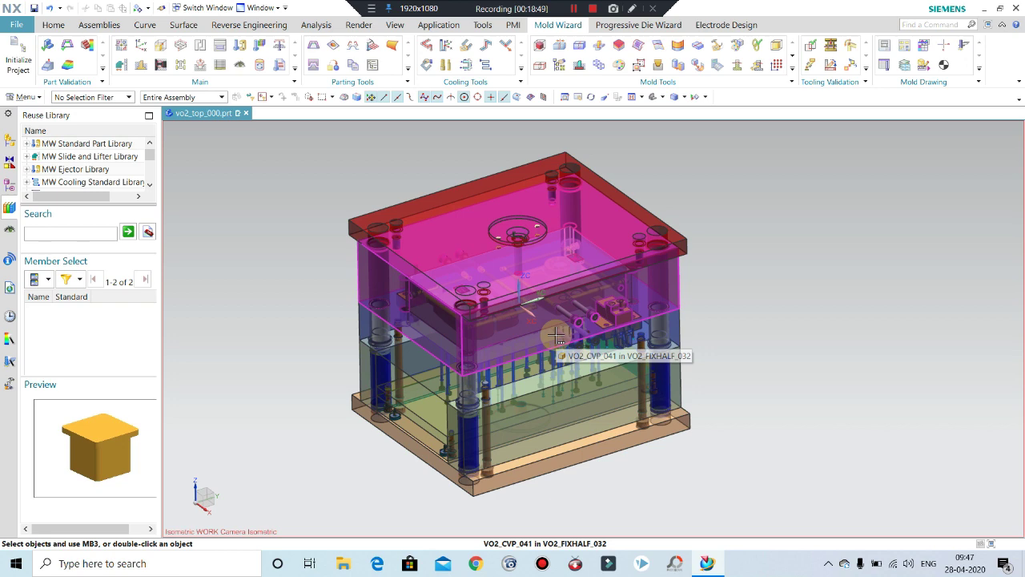
{"action": "scroll", "coordinate": [429, 204], "scroll_direction": "down", "scroll_amount": 2}
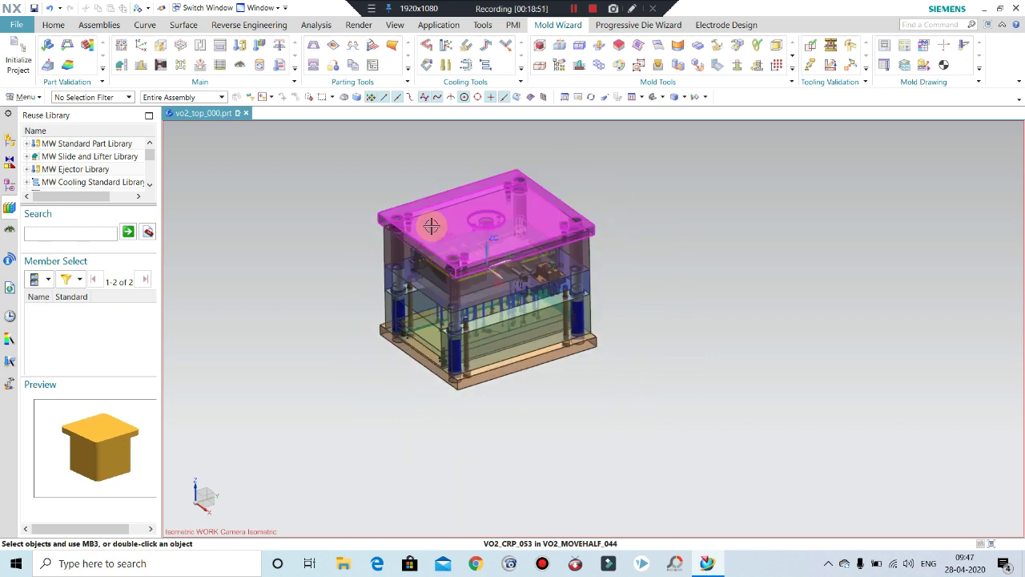
{"action": "scroll", "coordinate": [444, 232], "scroll_direction": "up", "scroll_amount": 2}
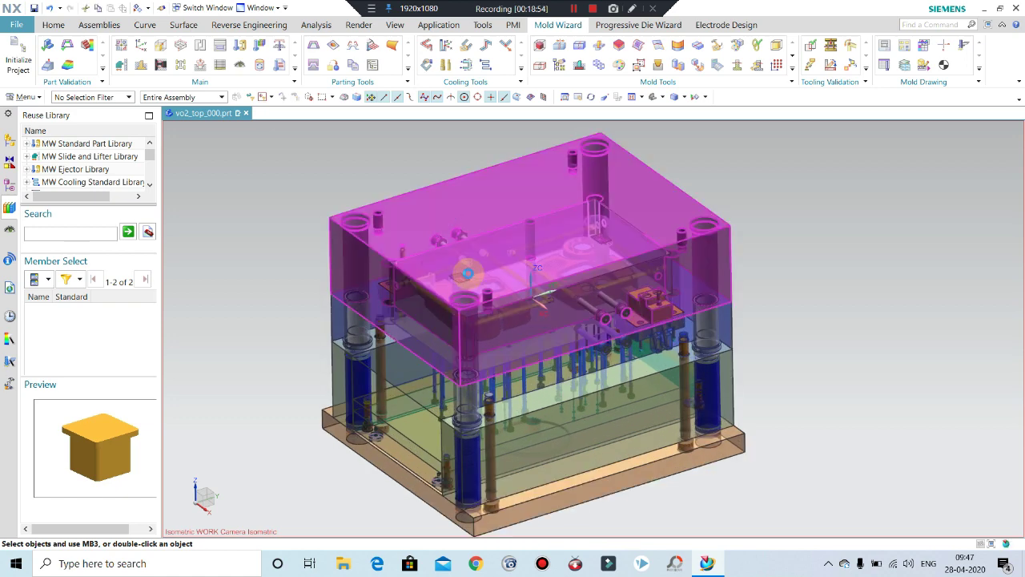
- Hide the top clamp plate and look down onto the cavity inserts
{"action": "left_click", "coordinate": [524, 229]}
{"action": "key", "text": "ctrl+b"}
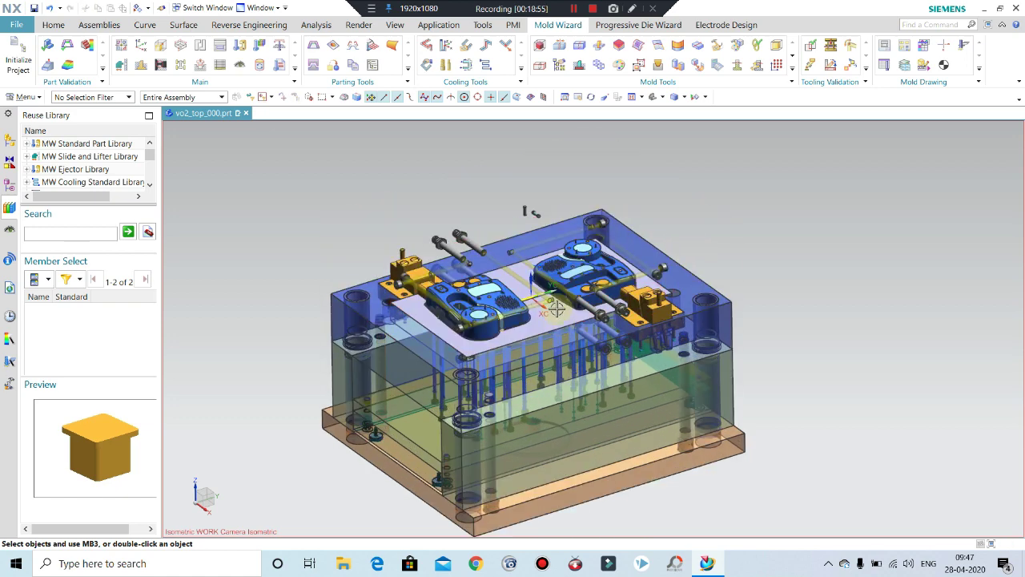
{"action": "middle_click_drag", "start_coordinate": [550, 326], "coordinate": [538, 313]}
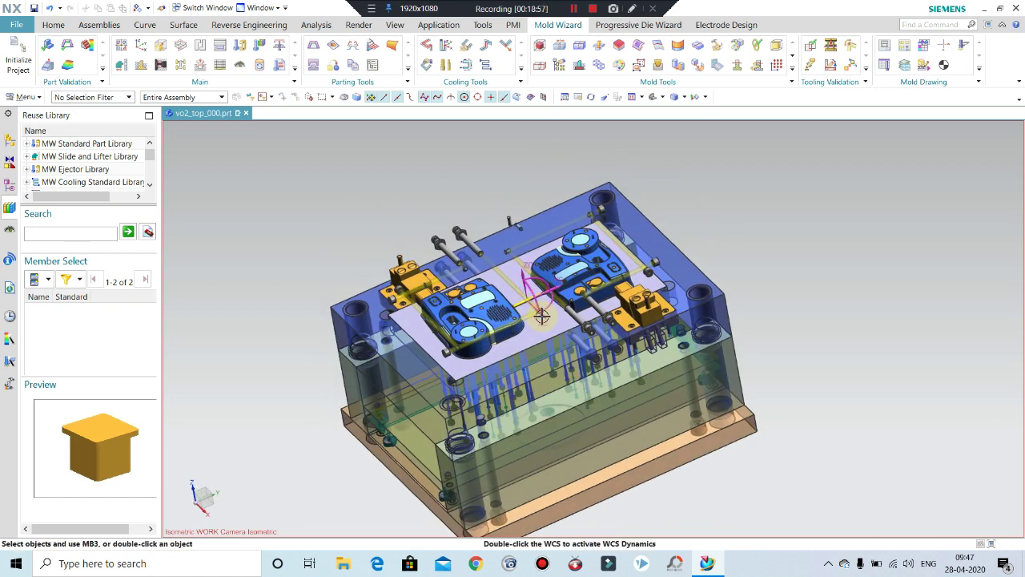
{"action": "scroll", "coordinate": [585, 261], "scroll_direction": "up", "scroll_amount": 2}
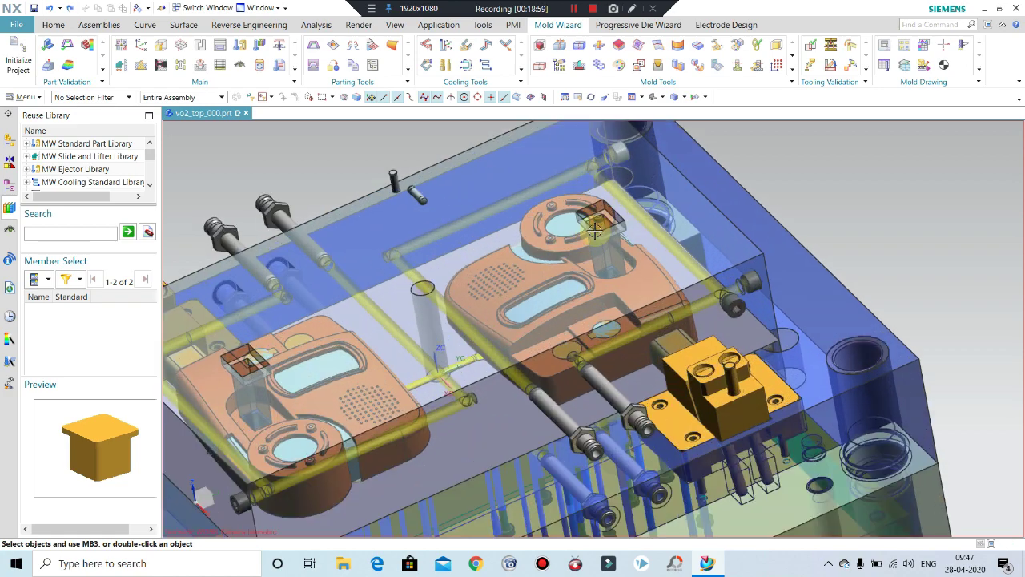
{"action": "scroll", "coordinate": [596, 229], "scroll_direction": "up", "scroll_amount": 2}
{"action": "middle_click_drag", "start_coordinate": [596, 229], "coordinate": [610, 241]}
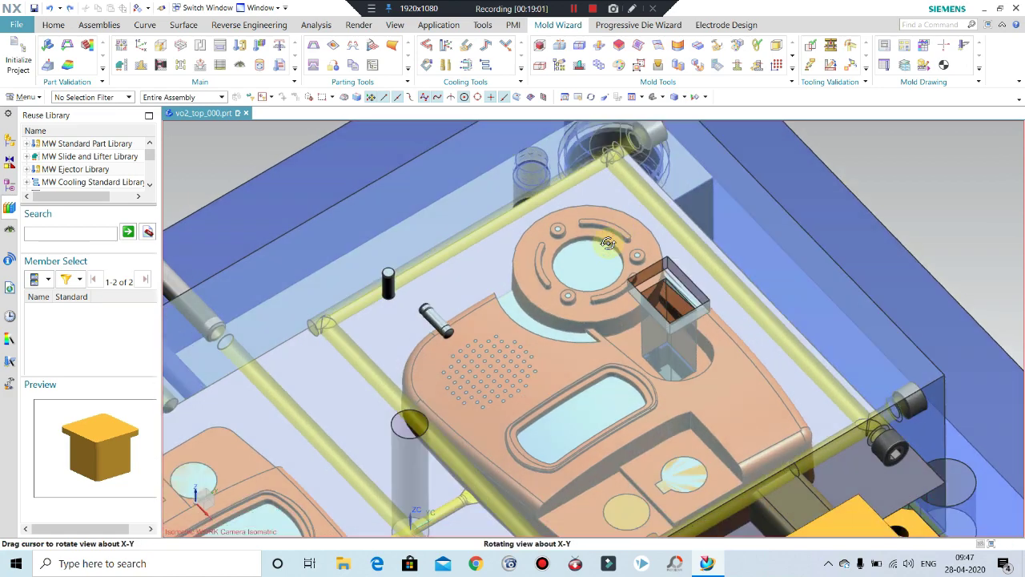
{"action": "scroll", "coordinate": [609, 241], "scroll_direction": "down", "scroll_amount": 2}
{"action": "scroll", "coordinate": [610, 241], "scroll_direction": "down", "scroll_amount": 2}
{"action": "scroll", "coordinate": [398, 382], "scroll_direction": "up", "scroll_amount": 1}
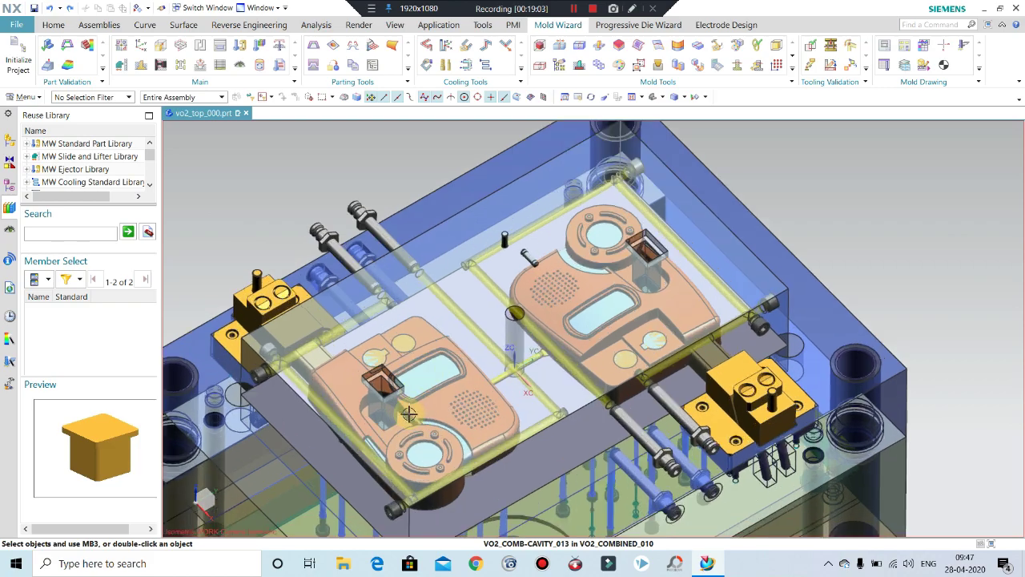
{"action": "scroll", "coordinate": [398, 382], "scroll_direction": "up", "scroll_amount": 2}
- Orbit around the two cavity inserts, then hide the top plate
{"action": "middle_click_drag", "start_coordinate": [399, 382], "coordinate": [427, 384]}
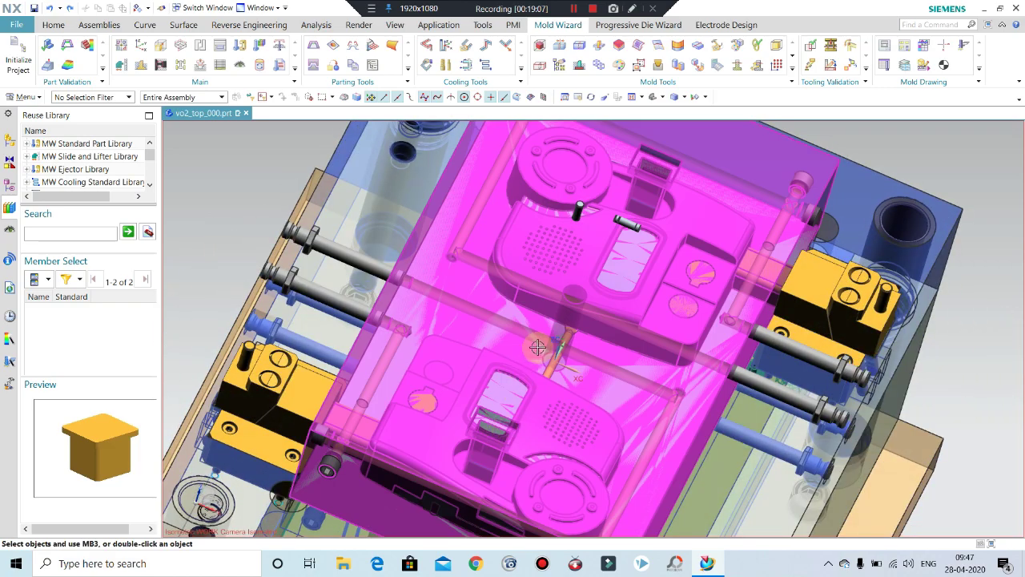
{"action": "scroll", "coordinate": [514, 288], "scroll_direction": "down", "scroll_amount": 2}
{"action": "middle_click_drag", "start_coordinate": [514, 287], "coordinate": [540, 279]}
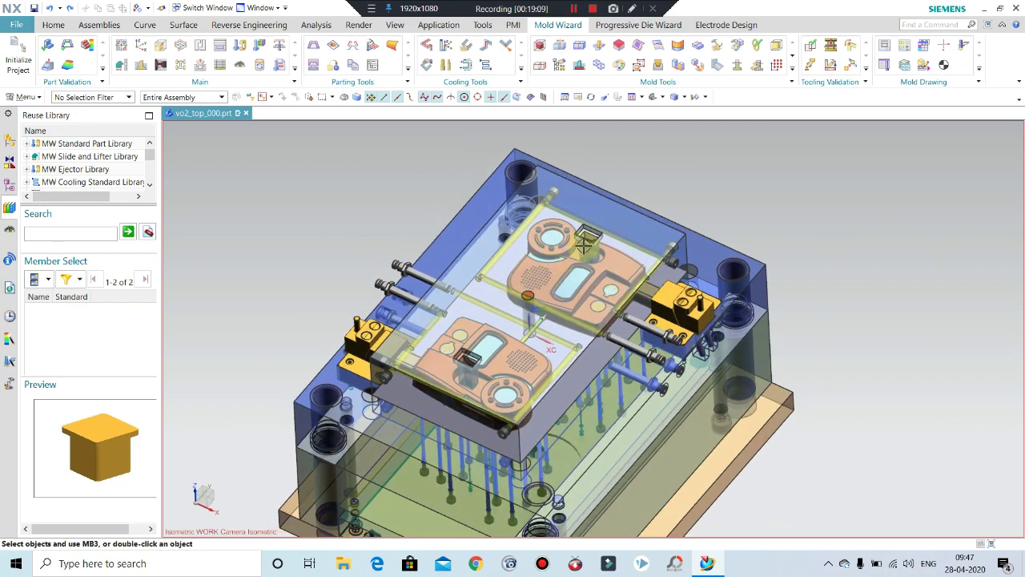
{"action": "scroll", "coordinate": [584, 242], "scroll_direction": "up", "scroll_amount": 2}
{"action": "scroll", "coordinate": [584, 243], "scroll_direction": "down", "scroll_amount": 2}
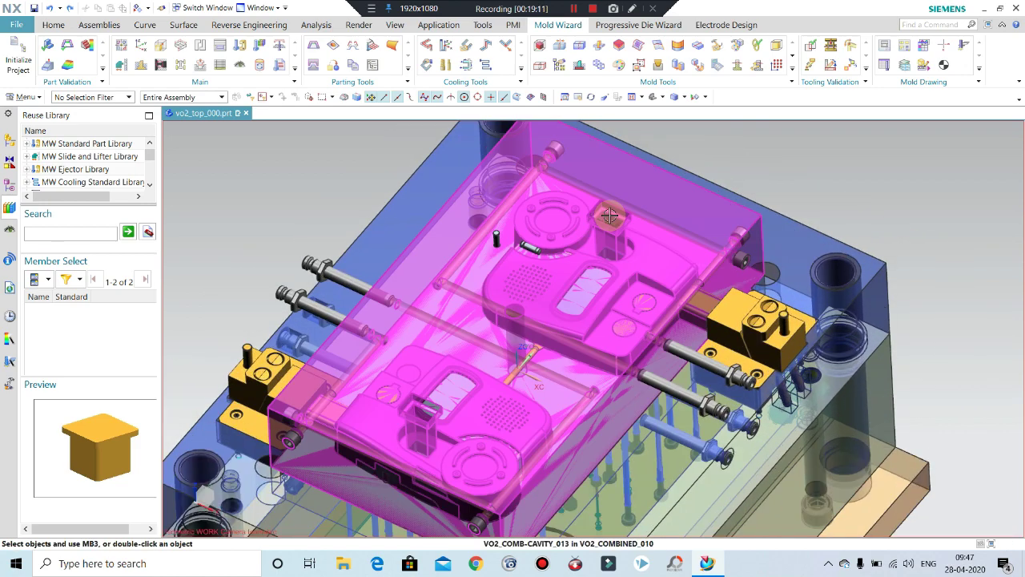
{"action": "scroll", "coordinate": [611, 217], "scroll_direction": "down", "scroll_amount": 2}
{"action": "scroll", "coordinate": [522, 215], "scroll_direction": "down", "scroll_amount": 2}
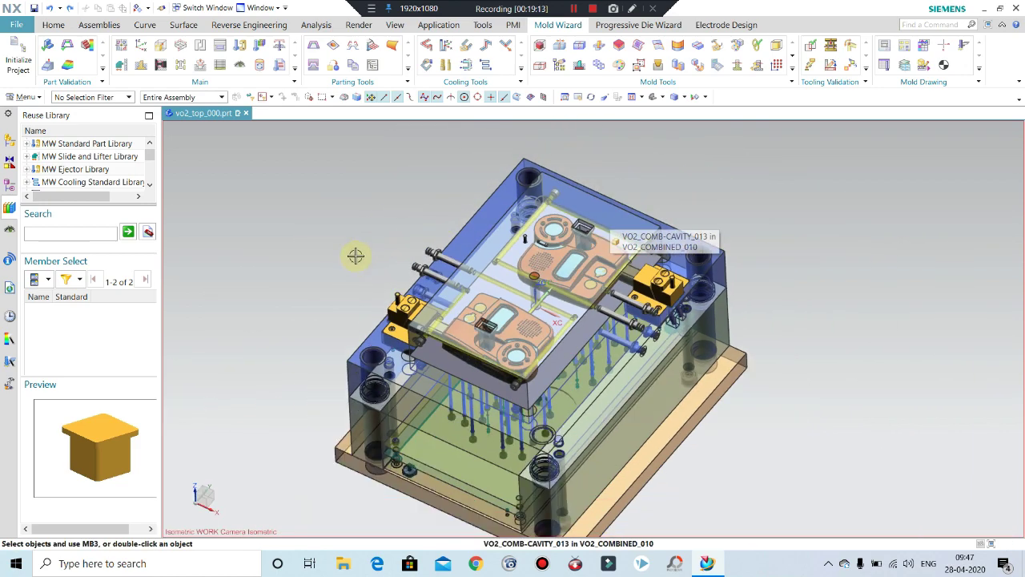
{"action": "middle_click_drag", "start_coordinate": [412, 212], "coordinate": [413, 212]}
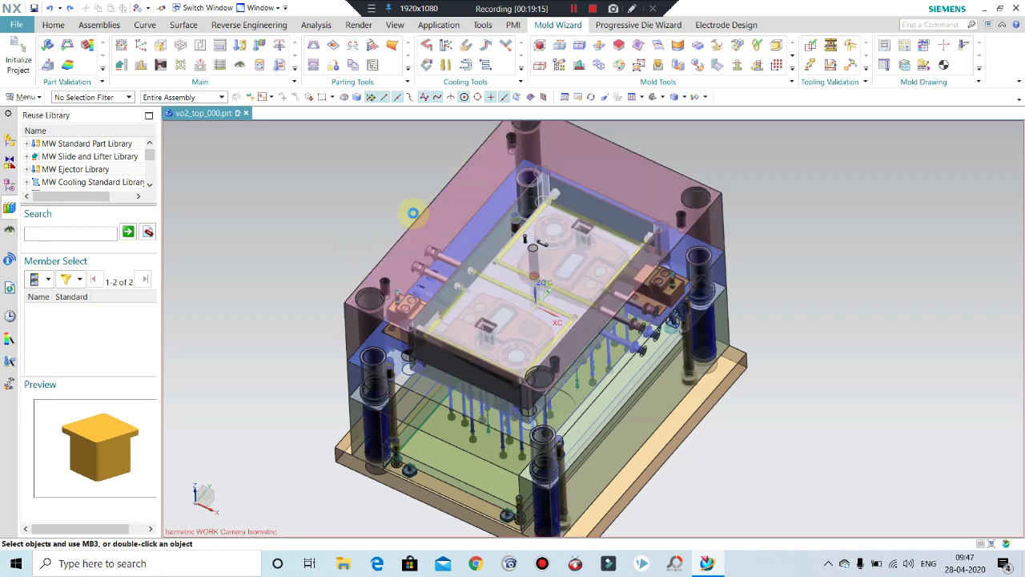
{"action": "left_click", "coordinate": [412, 212]}
{"action": "key", "text": "ctrl+b"}
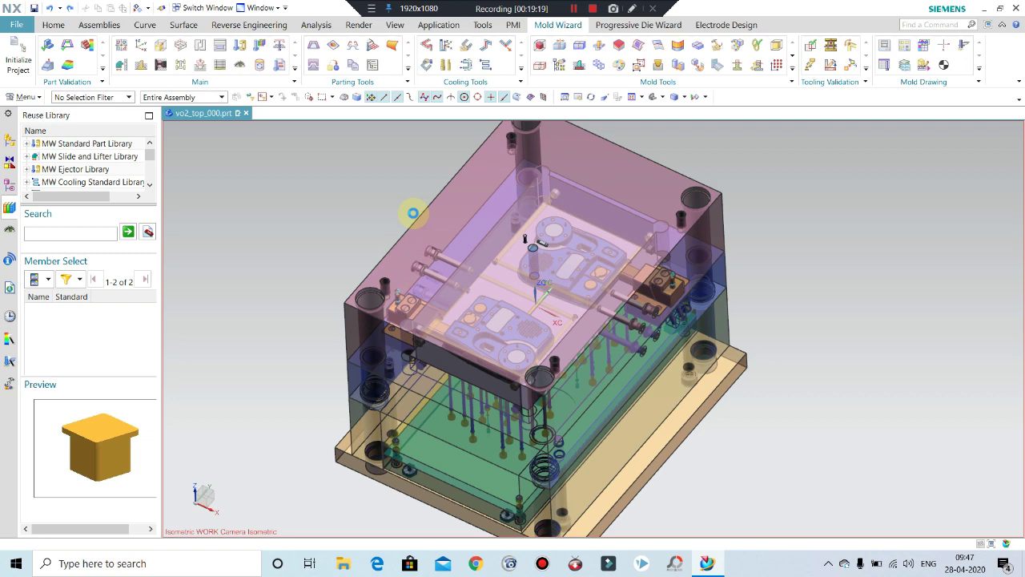
- Zoom in on the exposed inserts and bring up Layer Settings with Ctrl+L
{"action": "middle_click_drag", "start_coordinate": [413, 213], "coordinate": [413, 212]}
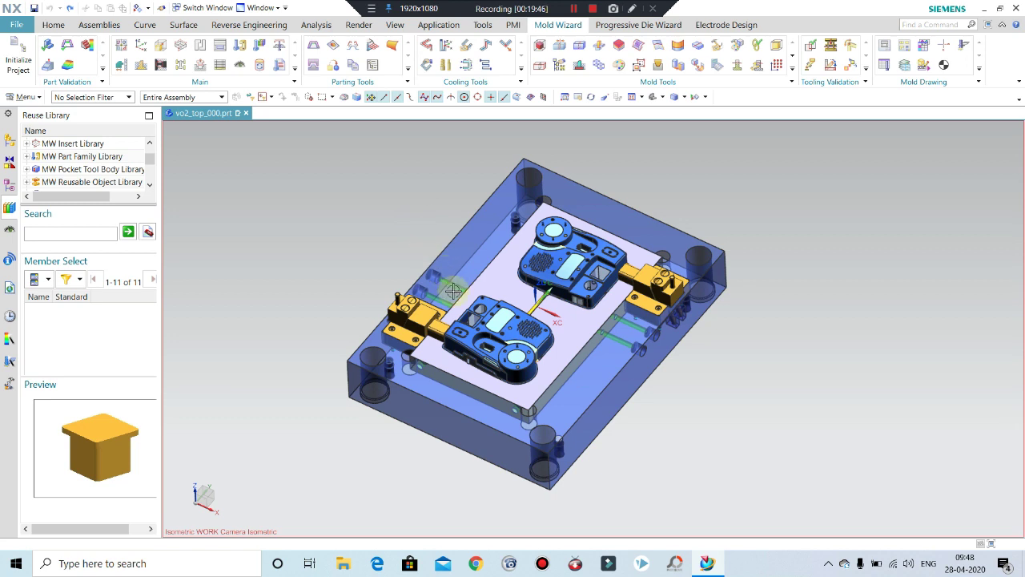
{"action": "scroll", "coordinate": [441, 328], "scroll_direction": "up", "scroll_amount": 2}
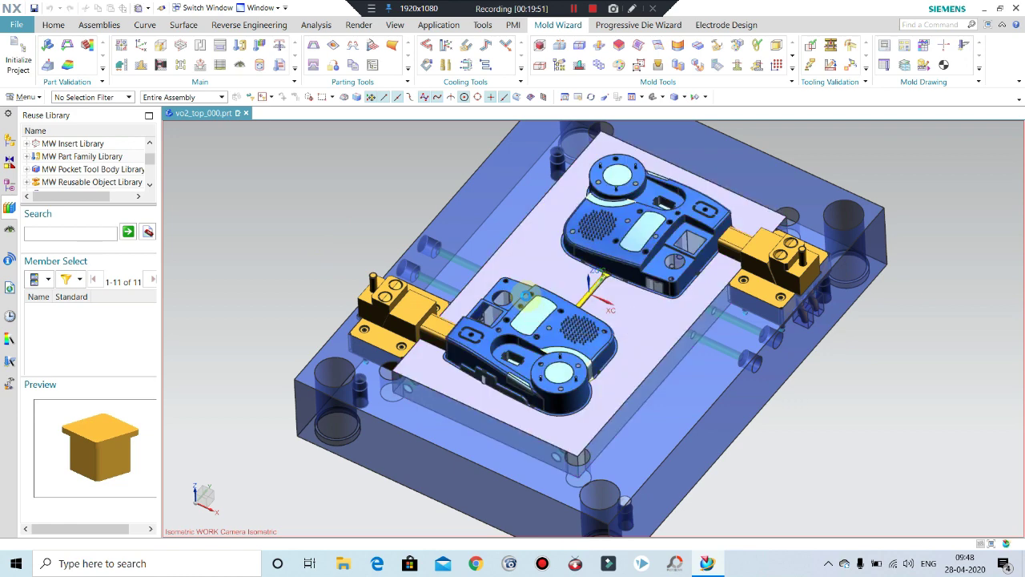
{"action": "key", "text": "ctrl+l"}
{"action": "scroll", "coordinate": [786, 365], "scroll_direction": "down", "scroll_amount": 1}
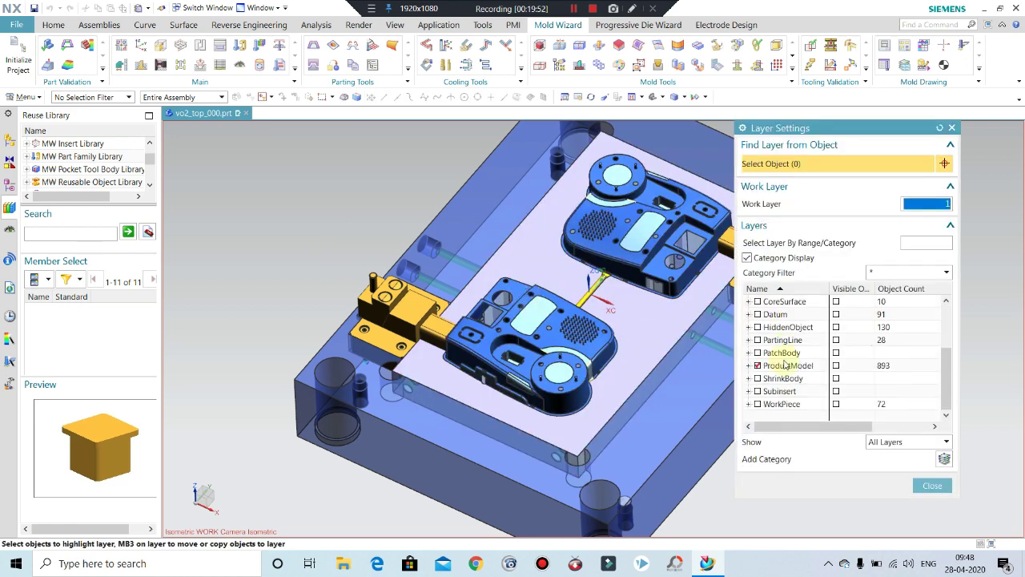
- List layers by number, toggle layer 100's display, and close Layer Settings
{"action": "left_click", "coordinate": [747, 257]}
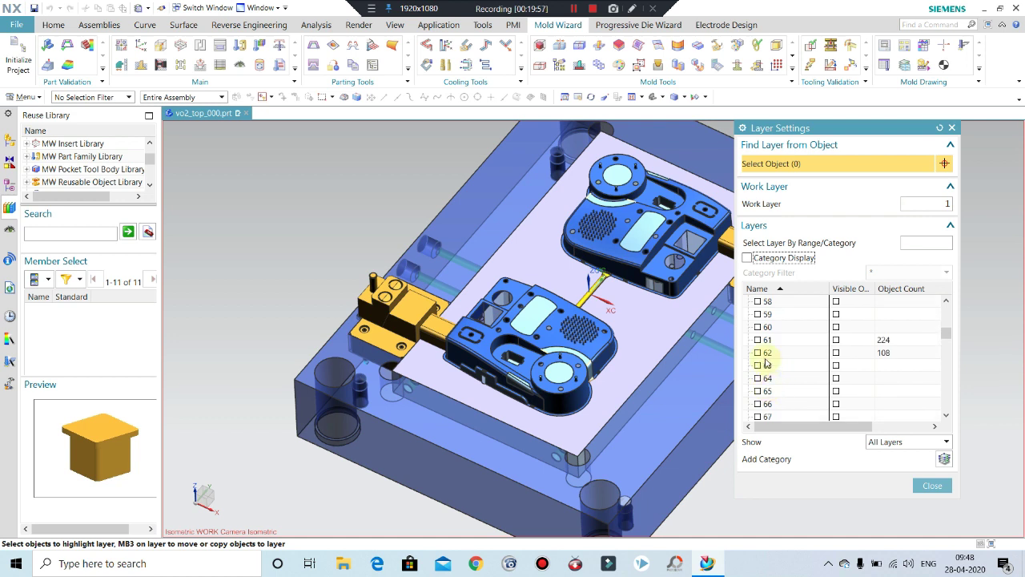
{"action": "scroll", "coordinate": [765, 363], "scroll_direction": "down", "scroll_amount": 3}
{"action": "scroll", "coordinate": [769, 375], "scroll_direction": "down", "scroll_amount": 4}
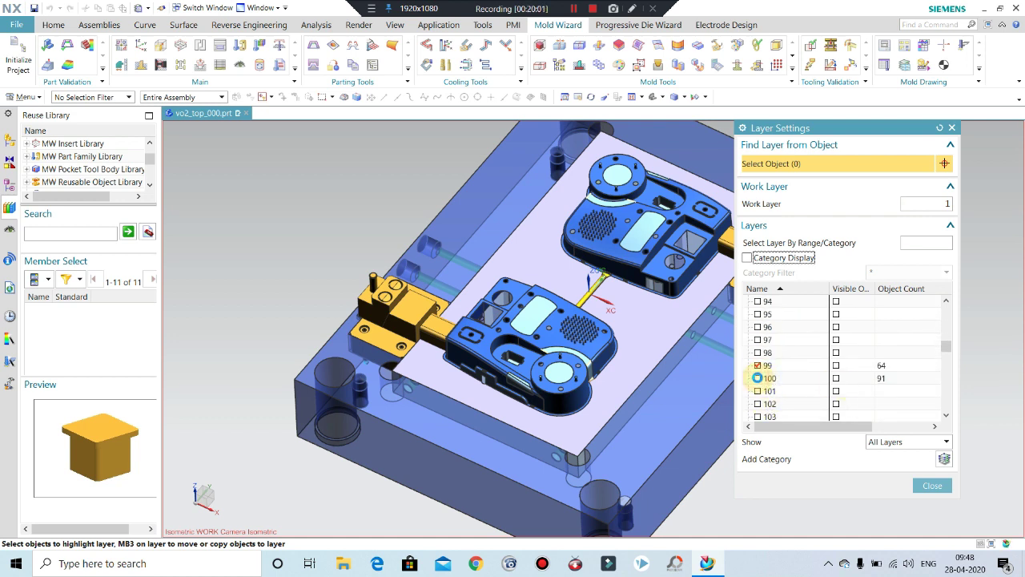
{"action": "left_click", "coordinate": [756, 378]}
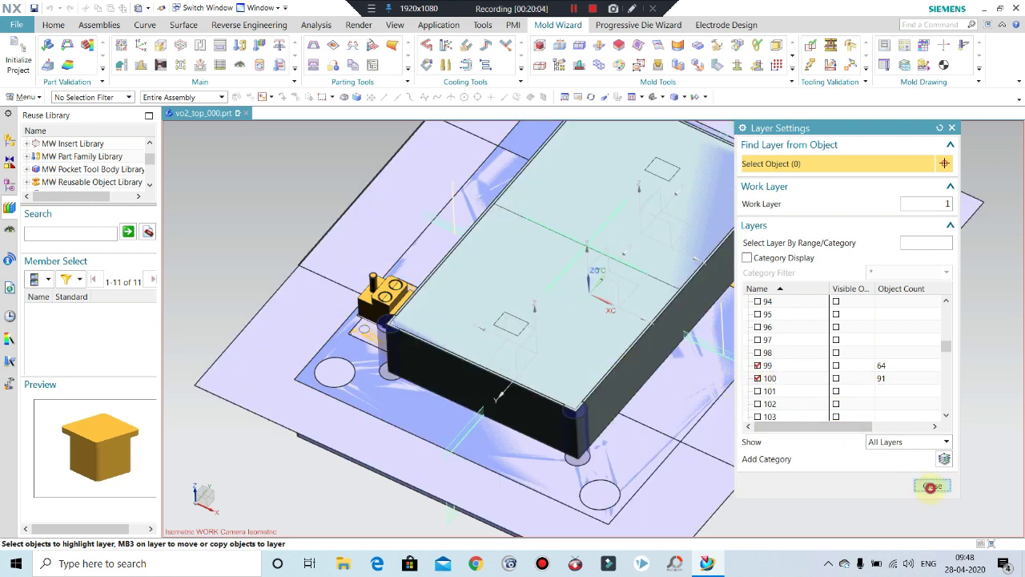
{"action": "left_click", "coordinate": [931, 487]}
- Zoom the view, then reopen Layer Settings and scroll through the layer list
{"action": "scroll", "coordinate": [508, 332], "scroll_direction": "up", "scroll_amount": 2}
{"action": "scroll", "coordinate": [512, 318], "scroll_direction": "up", "scroll_amount": 2}
{"action": "scroll", "coordinate": [513, 315], "scroll_direction": "up", "scroll_amount": 2}
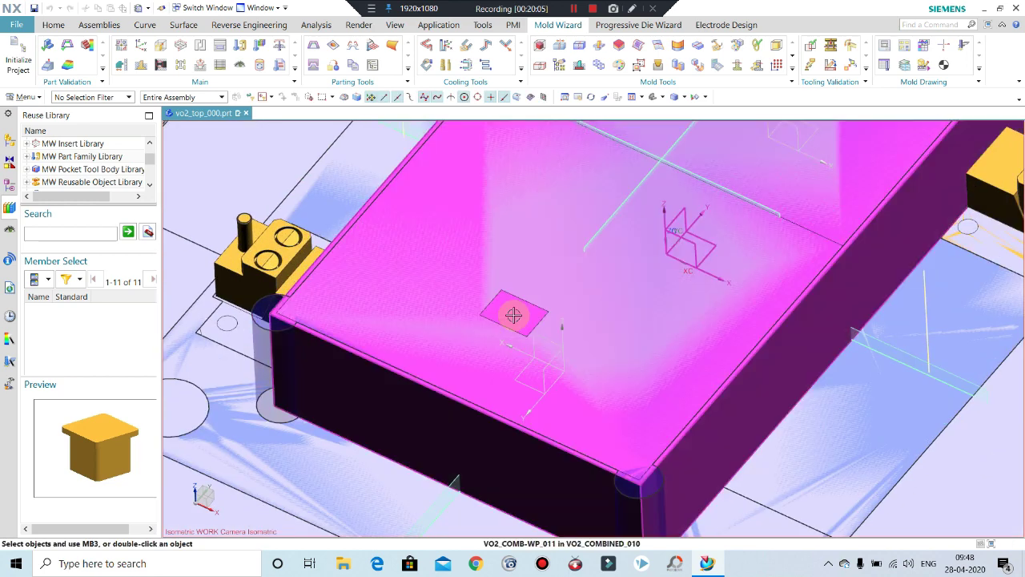
{"action": "scroll", "coordinate": [514, 315], "scroll_direction": "down", "scroll_amount": 2}
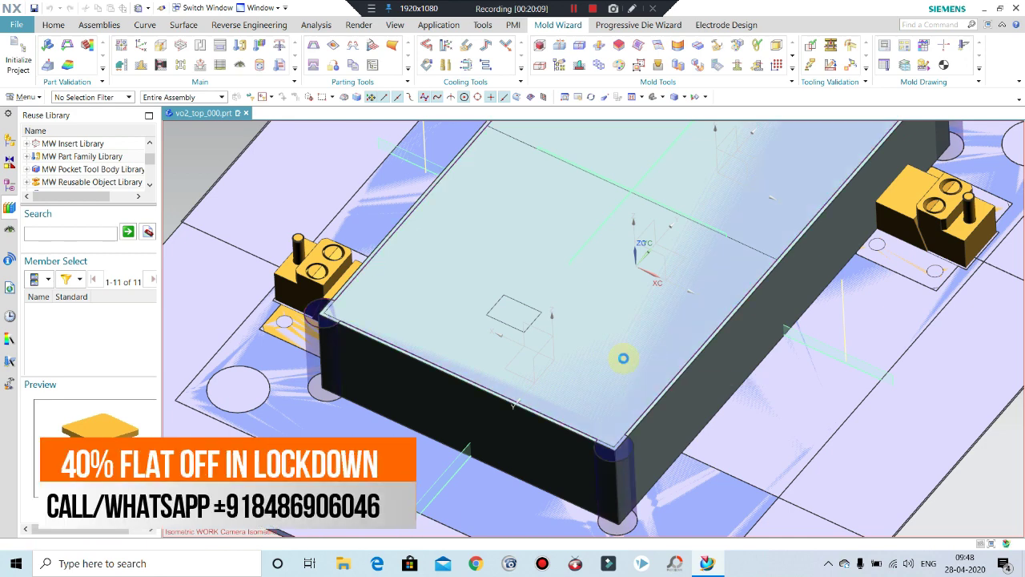
{"action": "key", "text": "ctrl+l"}
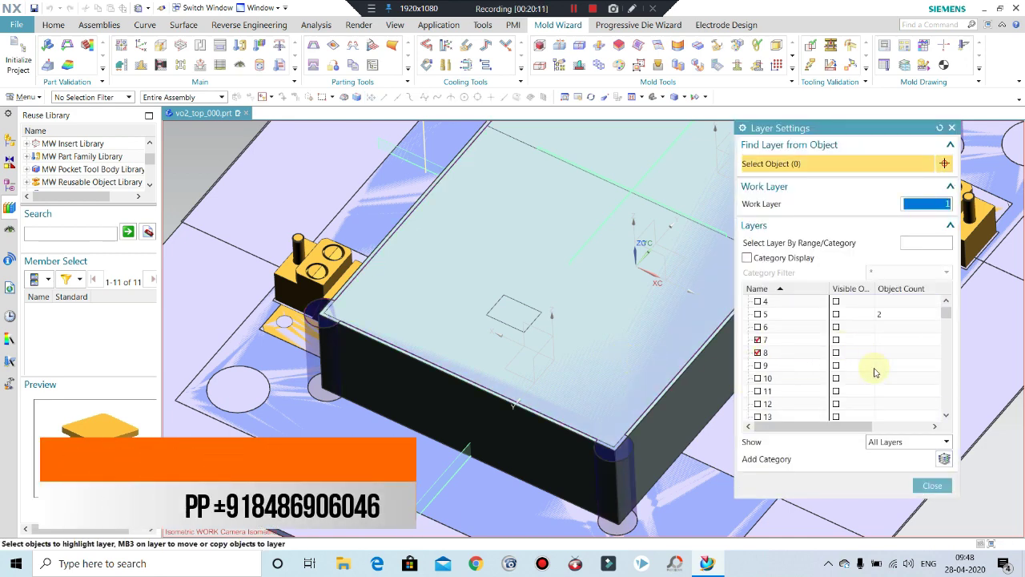
{"action": "scroll", "coordinate": [872, 368], "scroll_direction": "down", "scroll_amount": 3}
{"action": "scroll", "coordinate": [874, 372], "scroll_direction": "down", "scroll_amount": 2}
{"action": "scroll", "coordinate": [877, 394], "scroll_direction": "down", "scroll_amount": 2}
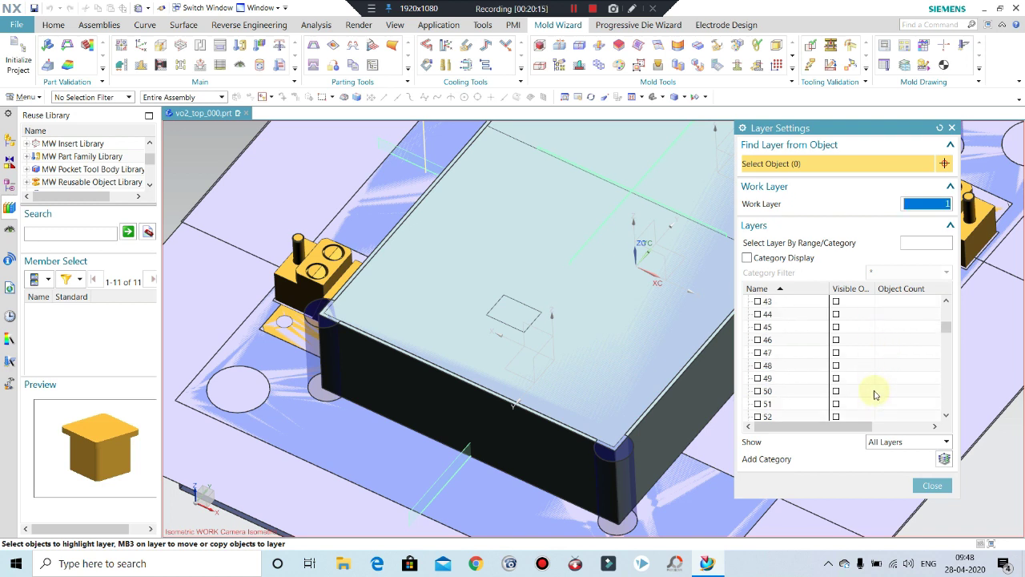
- Close Layer Settings and start Edit Object Display, trying QuickPick over the block
{"action": "left_click", "coordinate": [932, 486]}
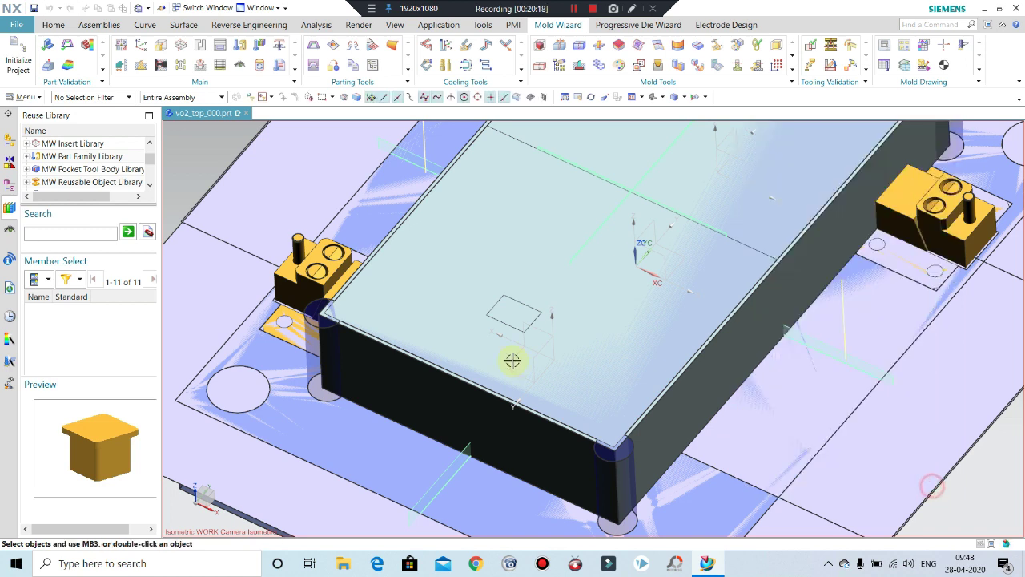
{"action": "left_click", "coordinate": [85, 95]}
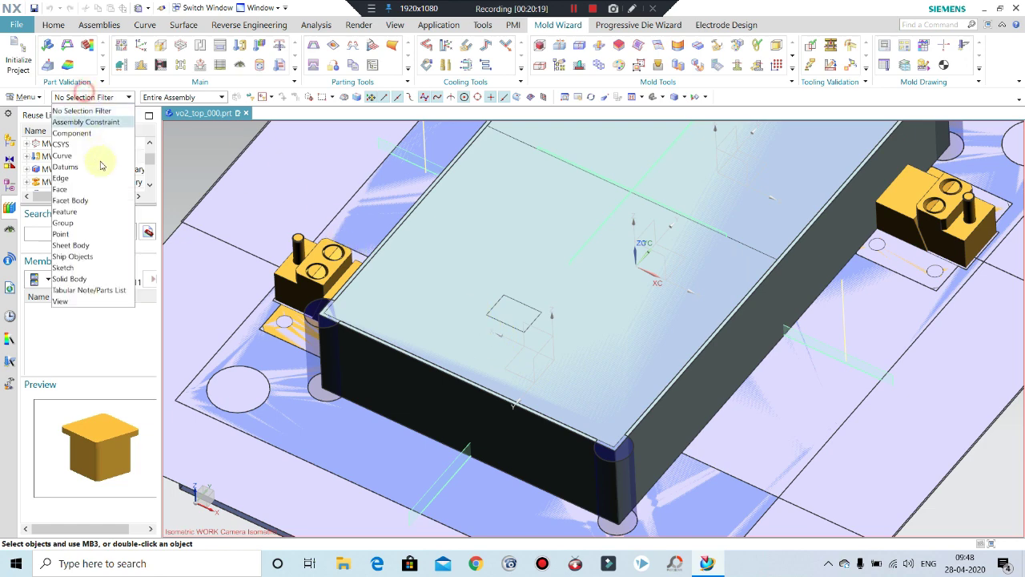
{"action": "left_click", "coordinate": [80, 270]}
{"action": "key", "text": "ctrl+j"}
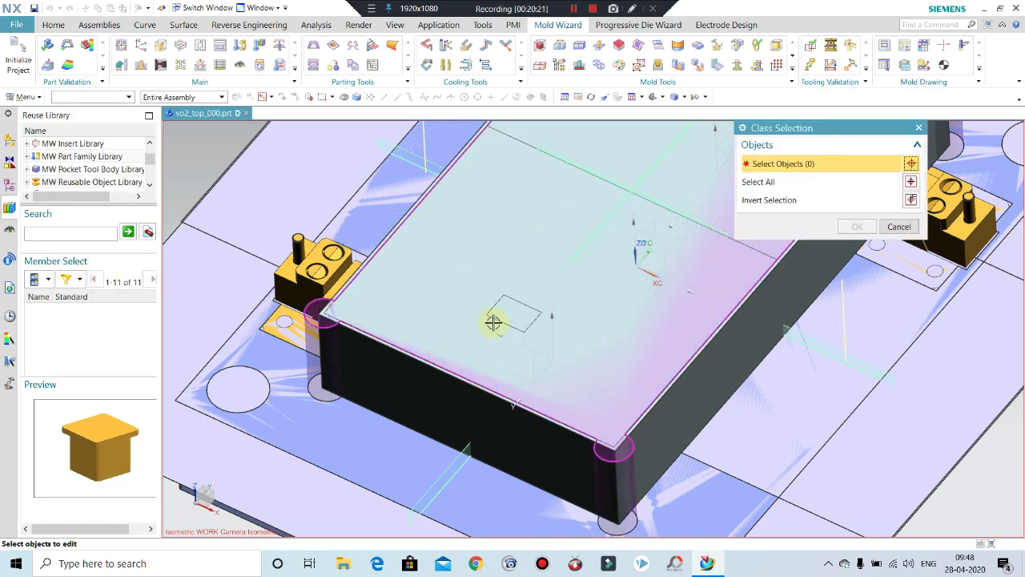
{"action": "right_click", "coordinate": [504, 315]}
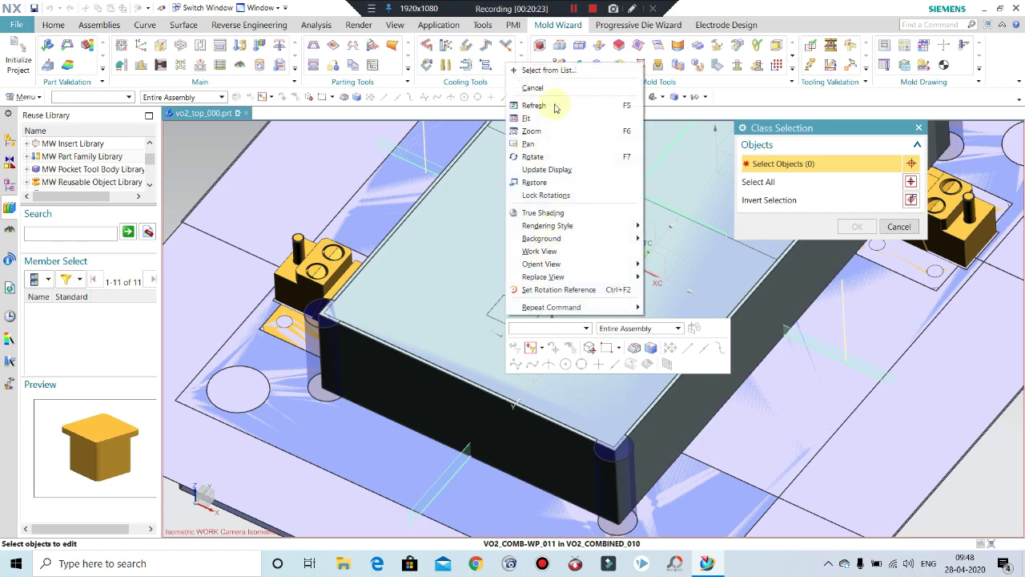
{"action": "left_click", "coordinate": [552, 110]}
{"action": "left_click", "coordinate": [633, 188]}
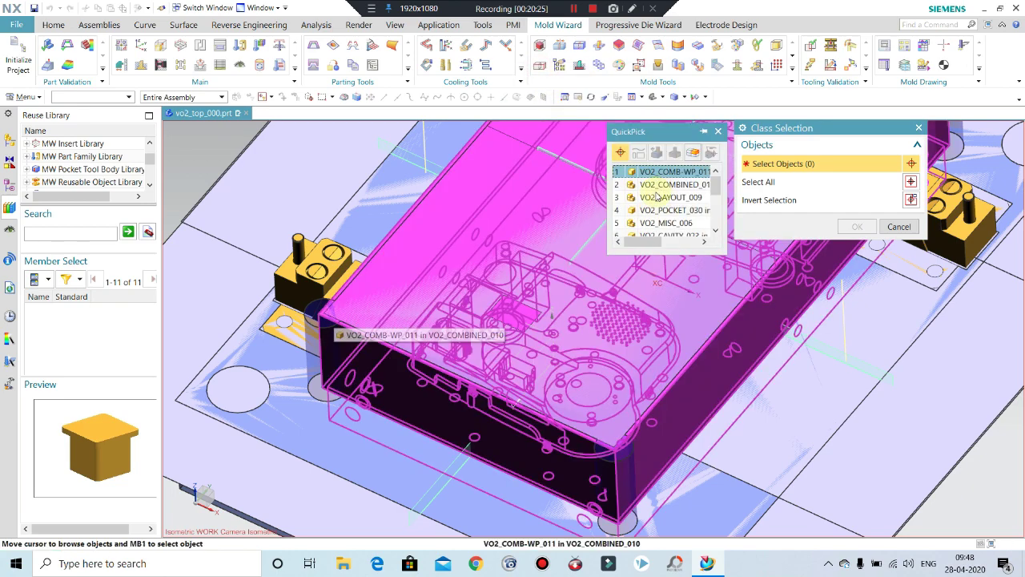
{"action": "scroll", "coordinate": [654, 213], "scroll_direction": "down", "scroll_amount": 3}
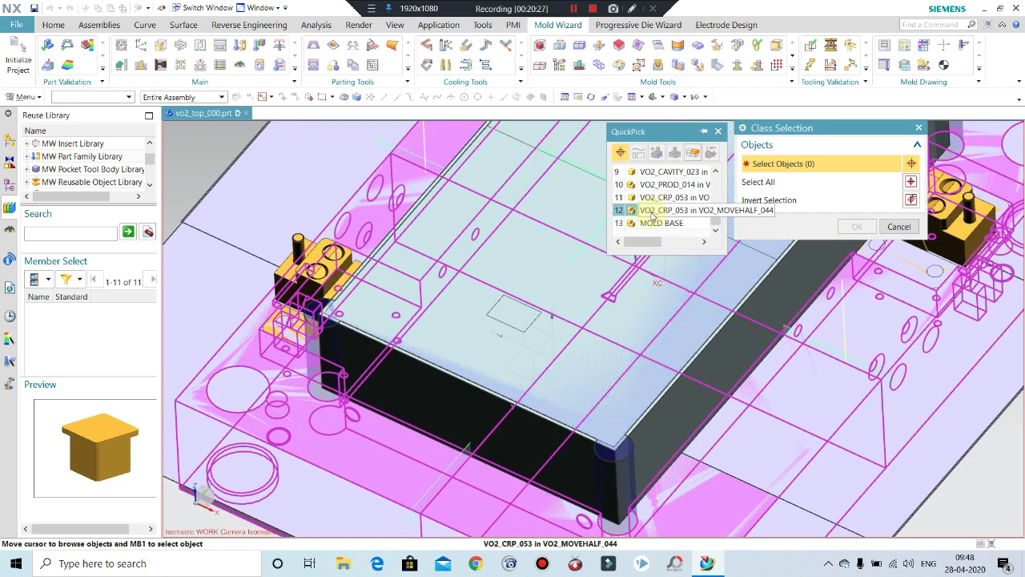
- Filter selection to Solid Body and pick UM_CAVITY_BLOCK via QuickPick for display editing
{"action": "left_click", "coordinate": [116, 97]}
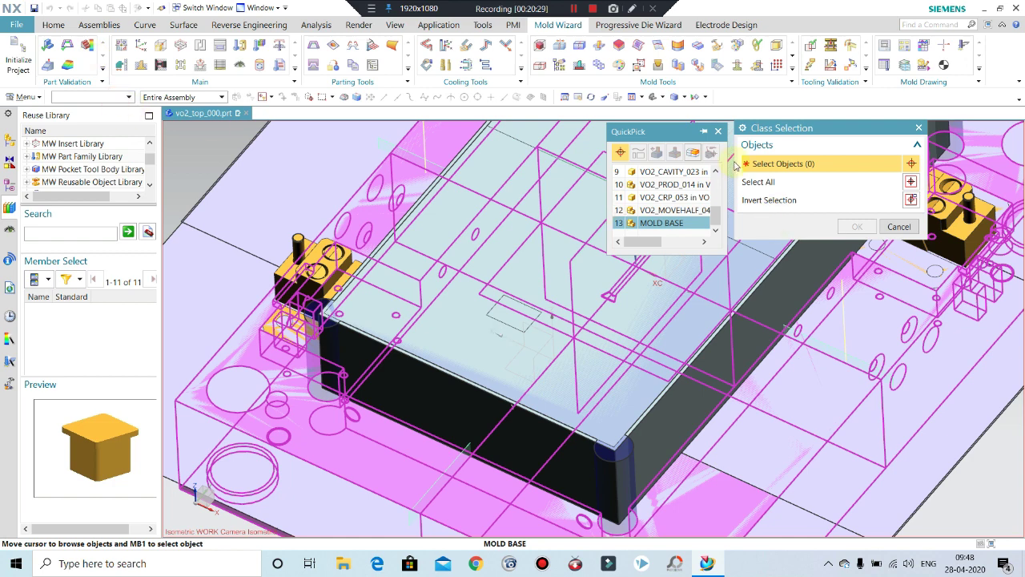
{"action": "left_click", "coordinate": [92, 98]}
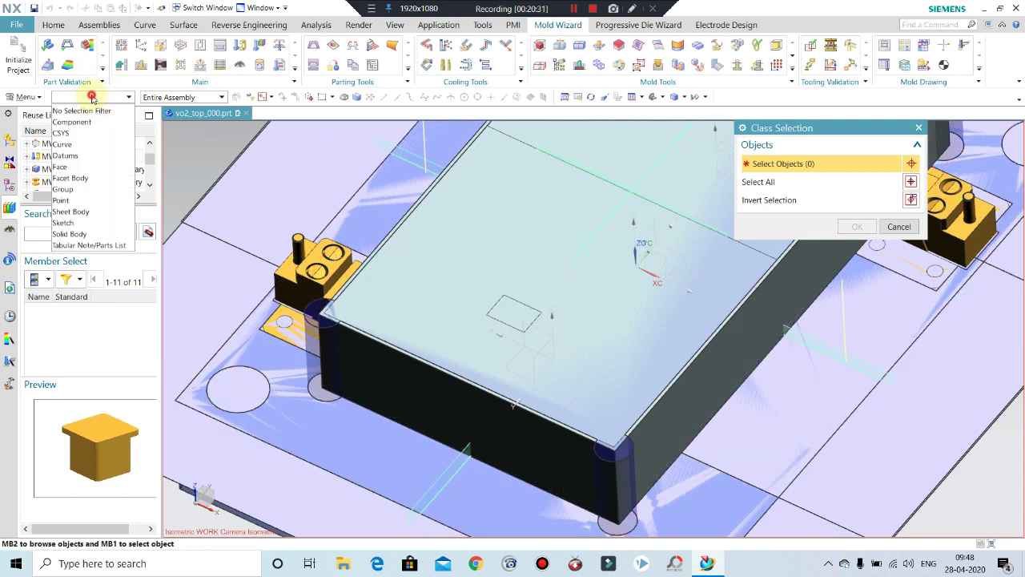
{"action": "left_click", "coordinate": [93, 232]}
{"action": "right_click", "coordinate": [524, 305]}
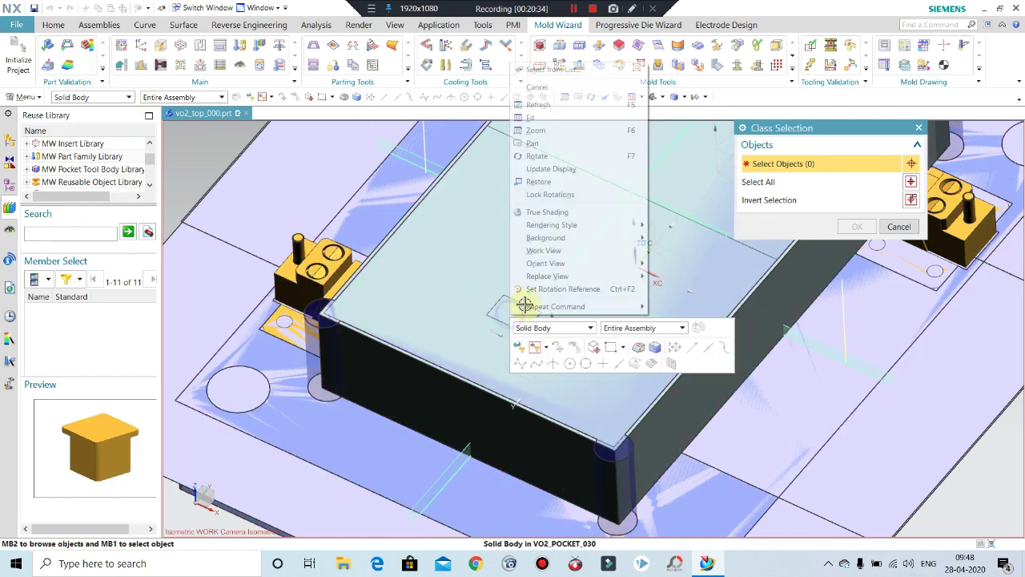
{"action": "left_click", "coordinate": [553, 69]}
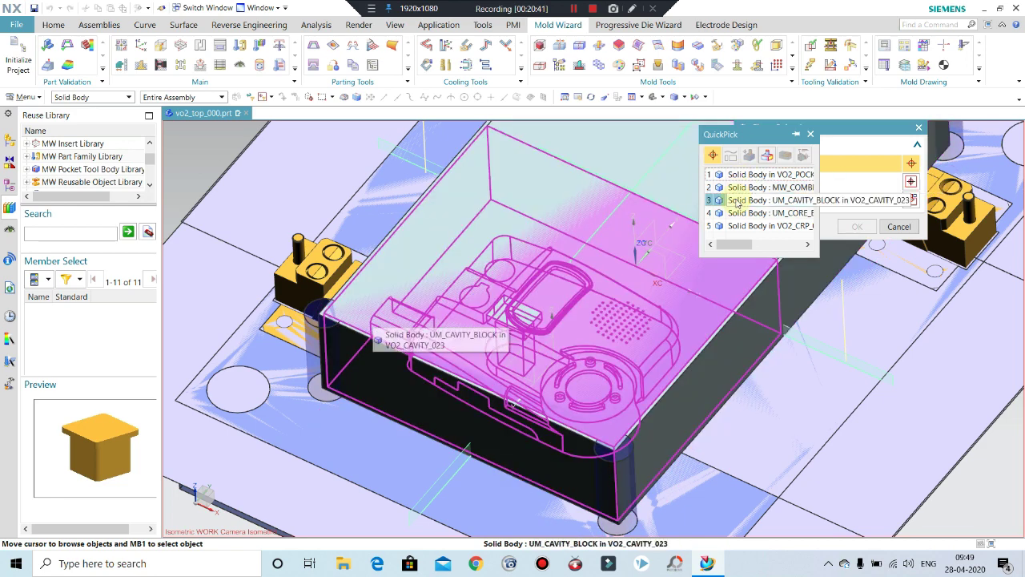
{"action": "left_click", "coordinate": [769, 225]}
{"action": "middle_click", "coordinate": [309, 326]}
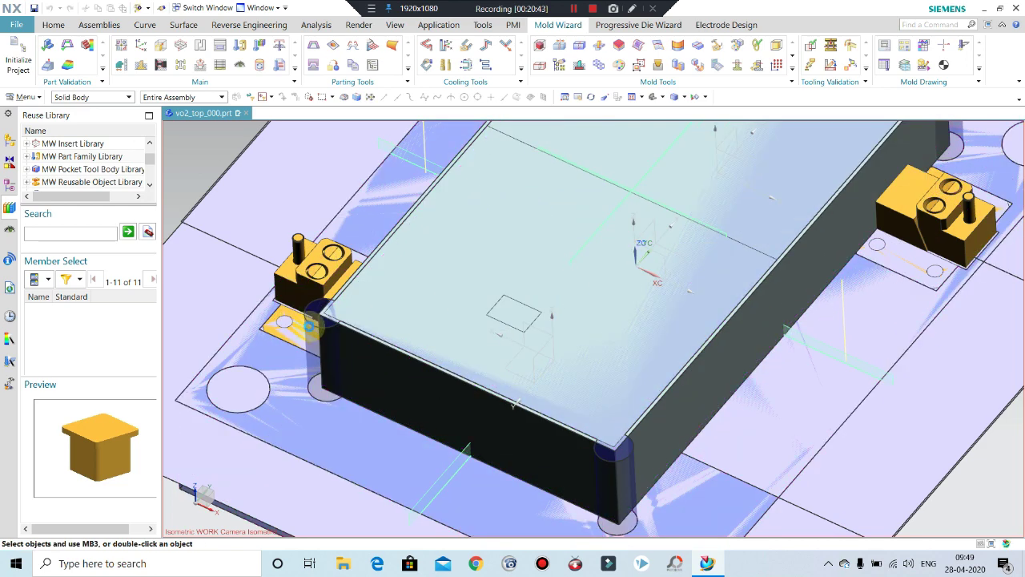
- Zoom and orbit the mold to a near top-down view of the molded parts
{"action": "scroll", "coordinate": [309, 326], "scroll_direction": "down", "scroll_amount": 2}
{"action": "scroll", "coordinate": [416, 284], "scroll_direction": "down", "scroll_amount": 2}
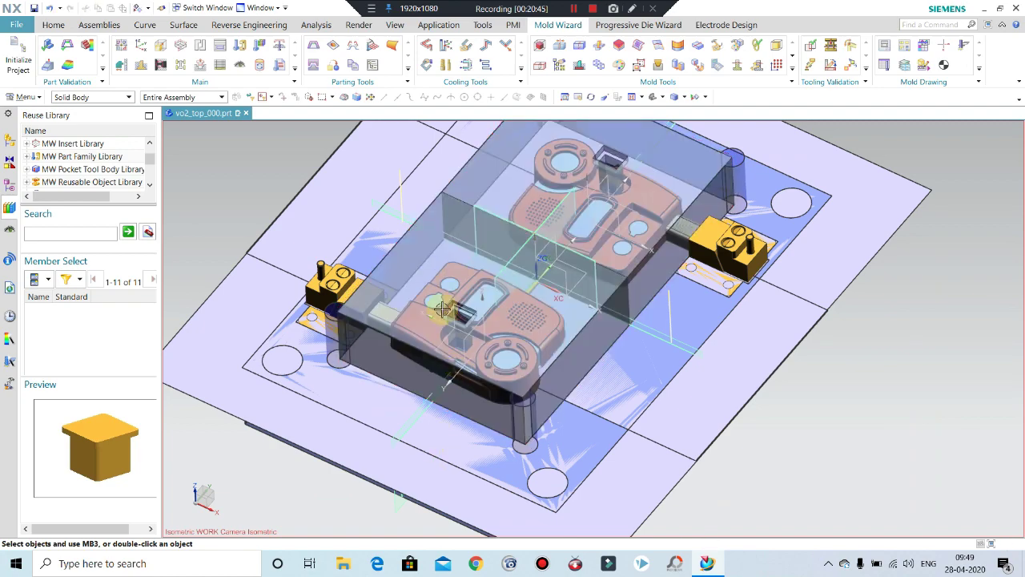
{"action": "scroll", "coordinate": [443, 309], "scroll_direction": "up", "scroll_amount": 1}
{"action": "scroll", "coordinate": [457, 314], "scroll_direction": "up", "scroll_amount": 2}
{"action": "middle_click_drag", "start_coordinate": [459, 316], "coordinate": [449, 334]}
{"action": "scroll", "coordinate": [465, 295], "scroll_direction": "down", "scroll_amount": 2}
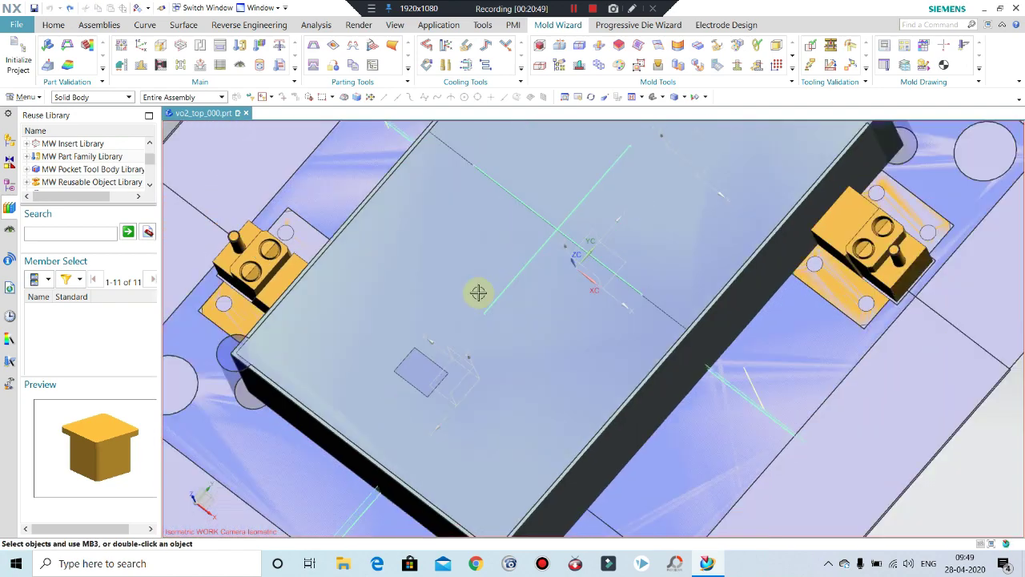
{"action": "scroll", "coordinate": [648, 376], "scroll_direction": "down", "scroll_amount": 1}
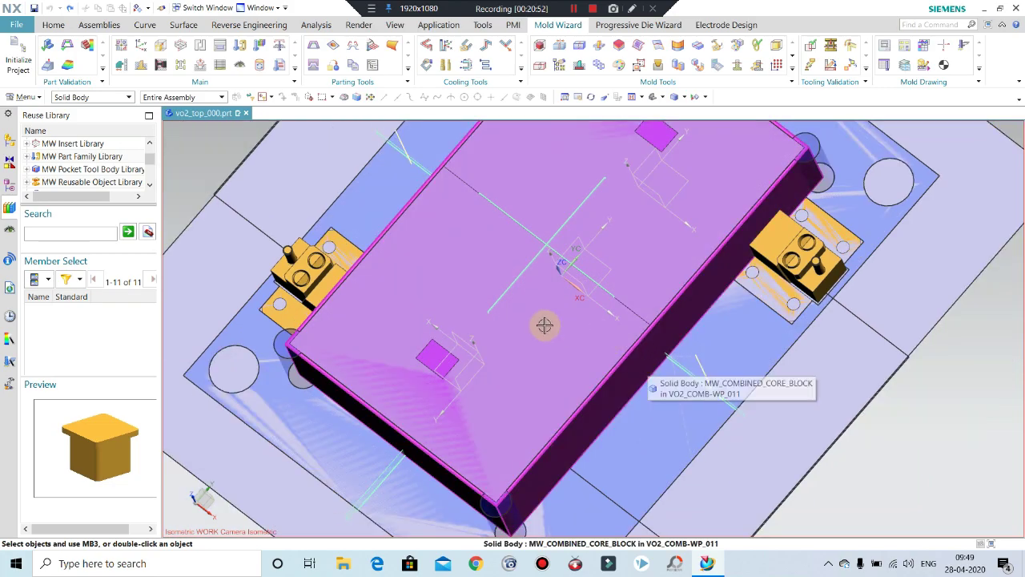
{"action": "scroll", "coordinate": [386, 310], "scroll_direction": "down", "scroll_amount": 1}
{"action": "mouse_move", "coordinate": [386, 310]}
{"action": "middle_mouse_down"}
{"action": "mouse_move", "coordinate": [381, 196]}
{"action": "mouse_move", "coordinate": [389, 280]}
{"action": "mouse_move", "coordinate": [487, 315]}
{"action": "middle_mouse_up"}
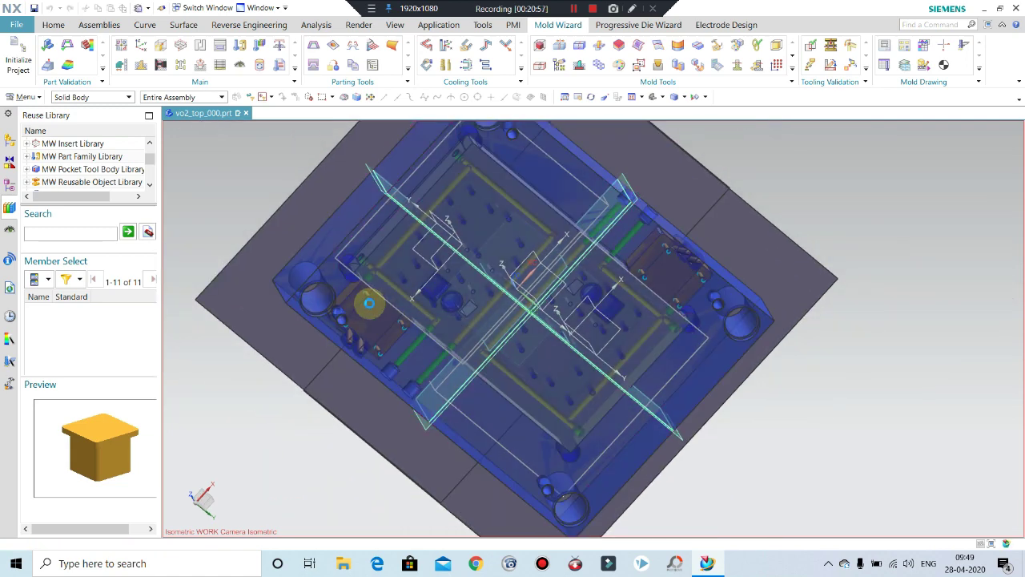
- Turn off layer 100 in Layer Settings to hide its datum planes
{"action": "key", "text": "ctrl+l"}
{"action": "scroll", "coordinate": [766, 383], "scroll_direction": "down", "scroll_amount": 9}
{"action": "scroll", "coordinate": [768, 383], "scroll_direction": "down", "scroll_amount": 9}
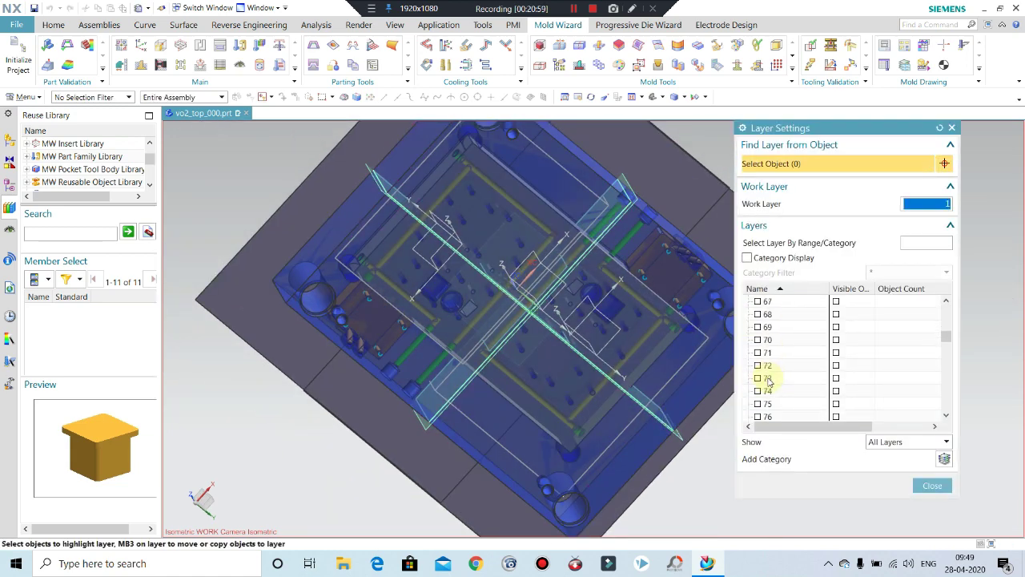
{"action": "left_click", "coordinate": [757, 378]}
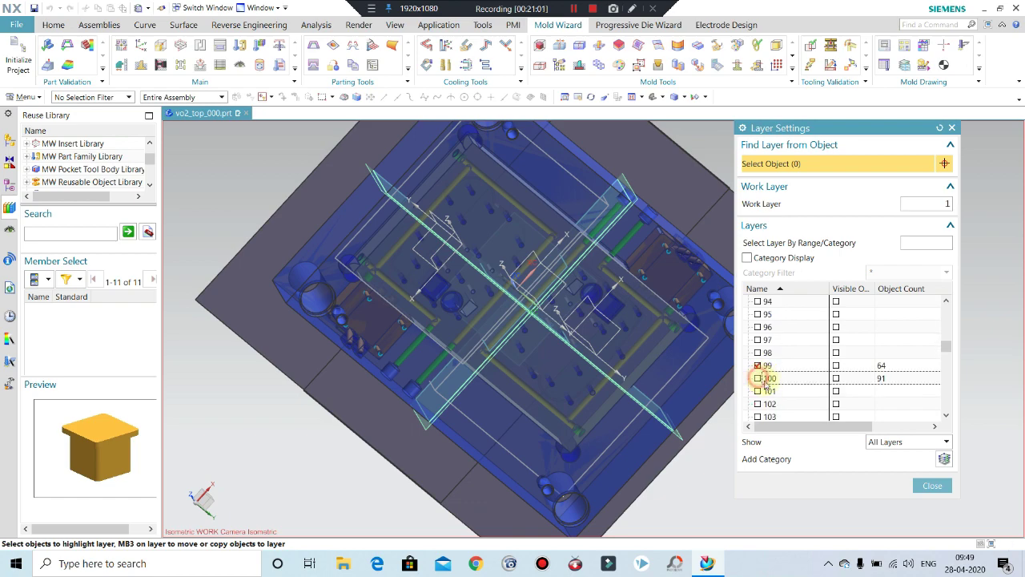
{"action": "left_click", "coordinate": [933, 486]}
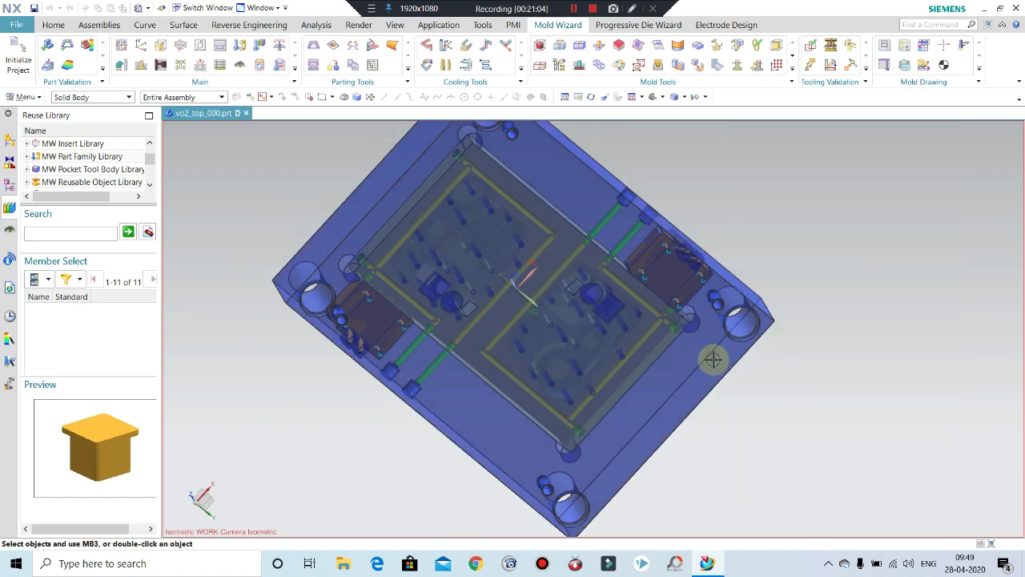
- Orbit the mold to a top-down angle and bring up the hidden objects for selection
{"action": "mouse_move", "coordinate": [712, 377]}
{"action": "middle_mouse_down"}
{"action": "mouse_move", "coordinate": [706, 443]}
{"action": "mouse_move", "coordinate": [686, 366]}
{"action": "middle_mouse_up"}
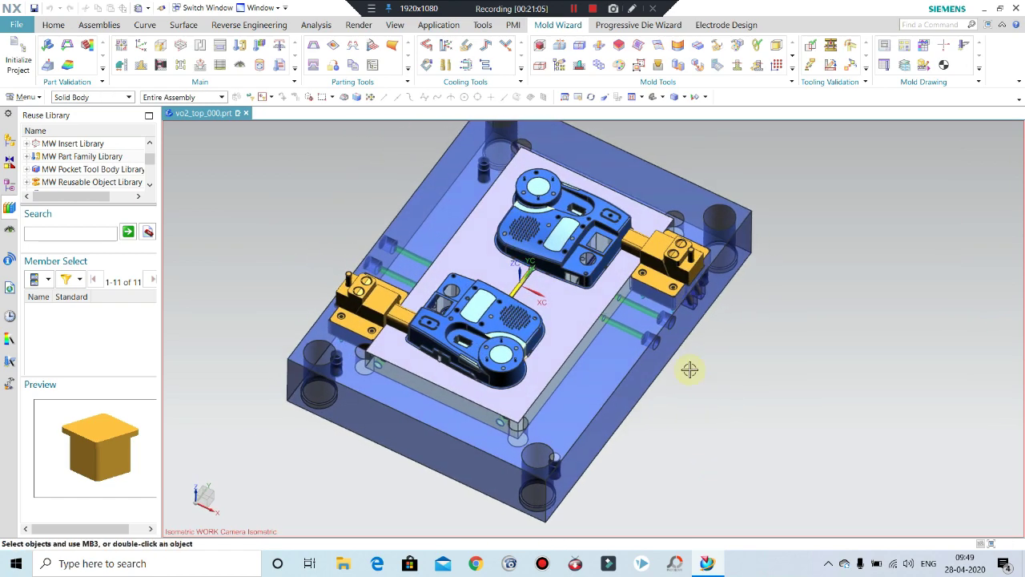
{"action": "mouse_move", "coordinate": [533, 369]}
{"action": "middle_mouse_down"}
{"action": "mouse_move", "coordinate": [540, 312]}
{"action": "mouse_move", "coordinate": [503, 348]}
{"action": "mouse_move", "coordinate": [439, 341]}
{"action": "mouse_move", "coordinate": [457, 264]}
{"action": "mouse_move", "coordinate": [444, 291]}
{"action": "mouse_move", "coordinate": [452, 327]}
{"action": "middle_mouse_up"}
{"action": "scroll", "coordinate": [503, 348], "scroll_direction": "up", "scroll_amount": 3}
{"action": "double_click", "coordinate": [452, 327]}
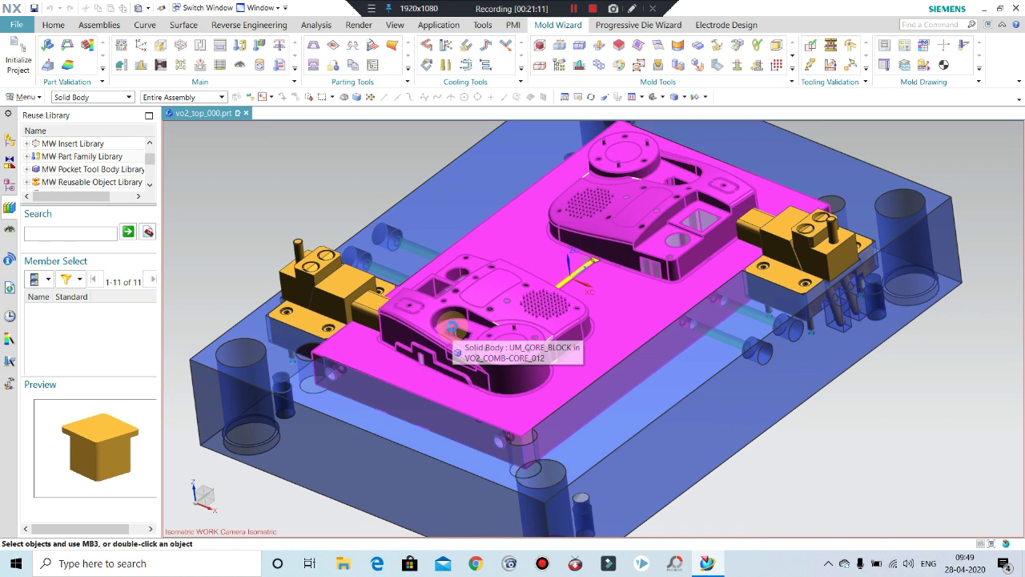
{"action": "key", "text": "ctrl+shift+k"}
{"action": "scroll", "coordinate": [539, 269], "scroll_direction": "down", "scroll_amount": 5}
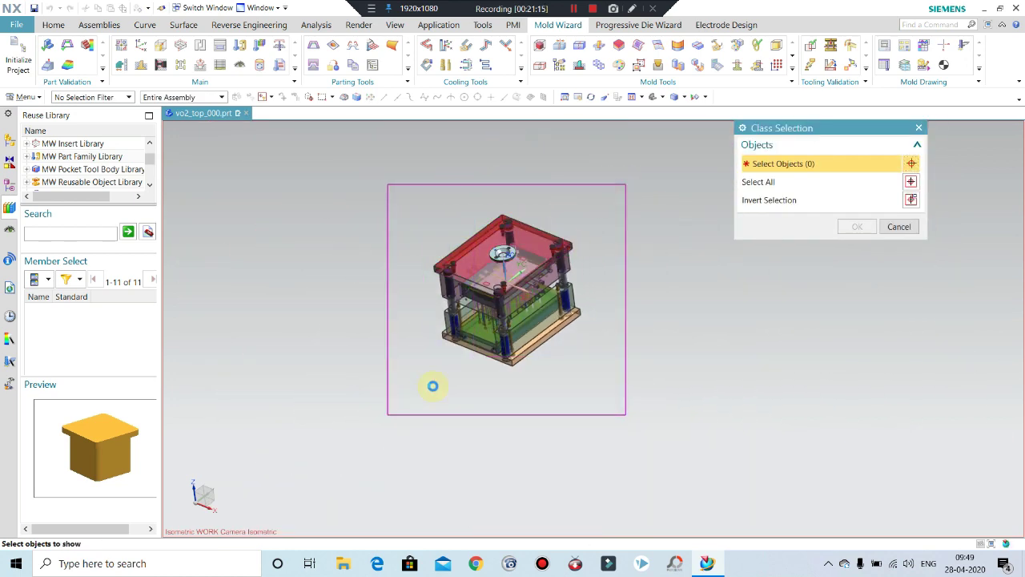
- Select all the hidden mold parts in Class Selection to show them again
{"action": "left_click_drag", "start_coordinate": [444, 385], "coordinate": [430, 383]}
{"action": "middle_click", "coordinate": [477, 237]}
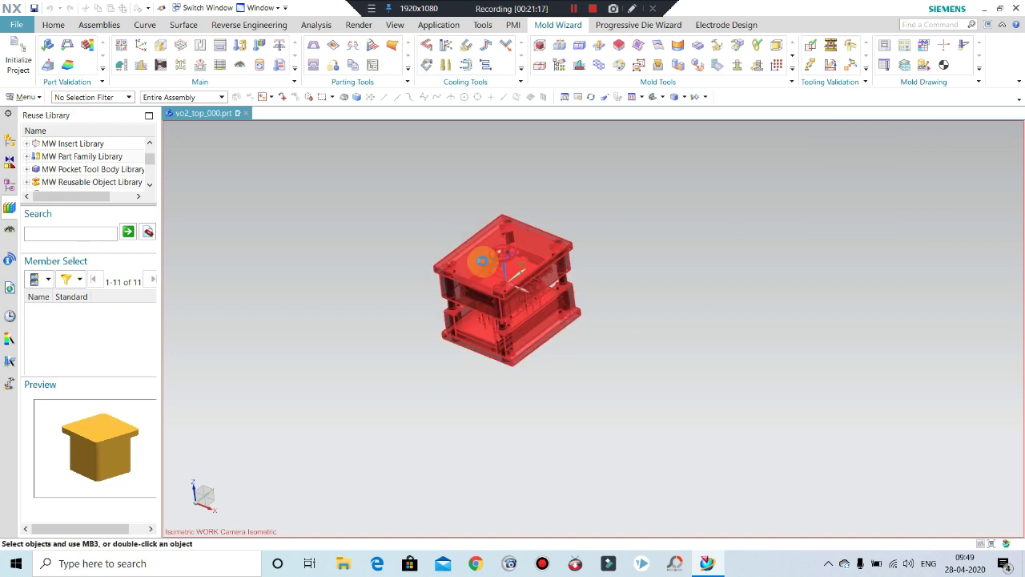
{"action": "scroll", "coordinate": [482, 261], "scroll_direction": "up", "scroll_amount": 5}
{"action": "mouse_move", "coordinate": [475, 257]}
{"action": "middle_mouse_down"}
{"action": "mouse_move", "coordinate": [430, 219]}
{"action": "mouse_move", "coordinate": [543, 201]}
{"action": "mouse_move", "coordinate": [526, 178]}
{"action": "mouse_move", "coordinate": [523, 192]}
{"action": "mouse_move", "coordinate": [540, 197]}
{"action": "middle_mouse_up"}
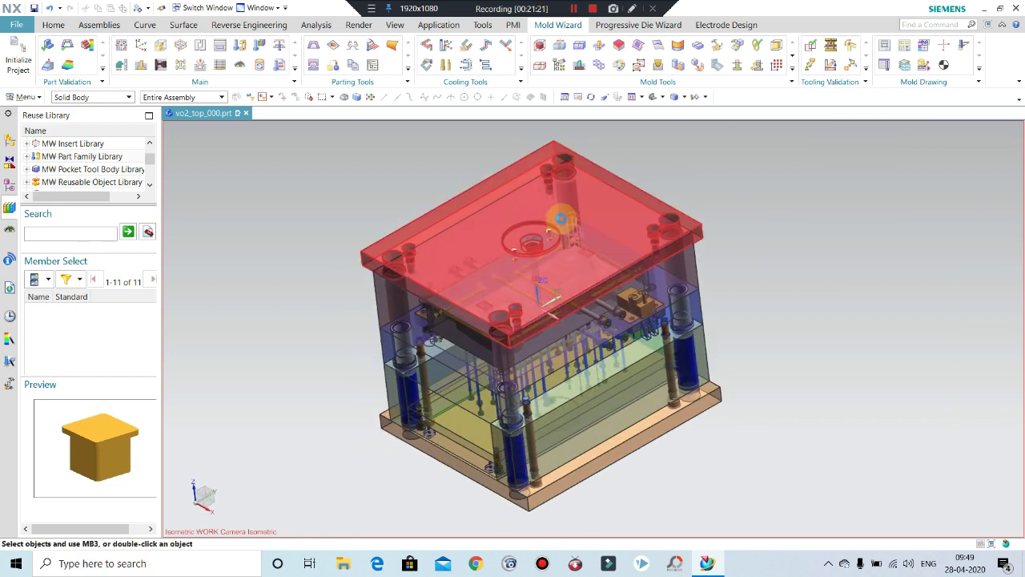
{"action": "scroll", "coordinate": [561, 218], "scroll_direction": "up", "scroll_amount": 5}
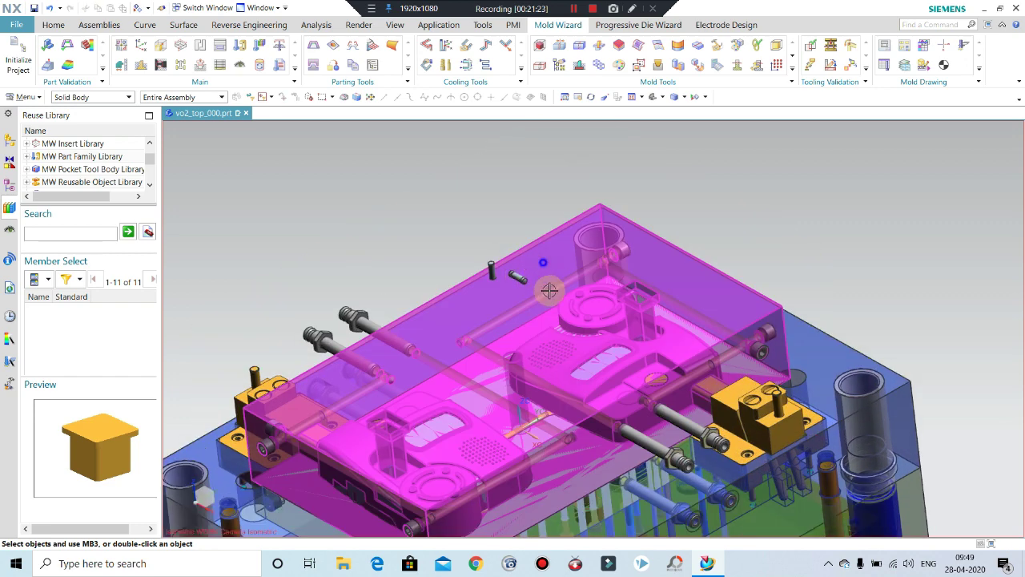
- Hide the cavity plate and the core block to reveal the inserts
{"action": "key", "text": "ctrl+b"}
{"action": "scroll", "coordinate": [568, 309], "scroll_direction": "down", "scroll_amount": 2}
{"action": "middle_click_drag", "start_coordinate": [568, 312], "coordinate": [567, 339]}
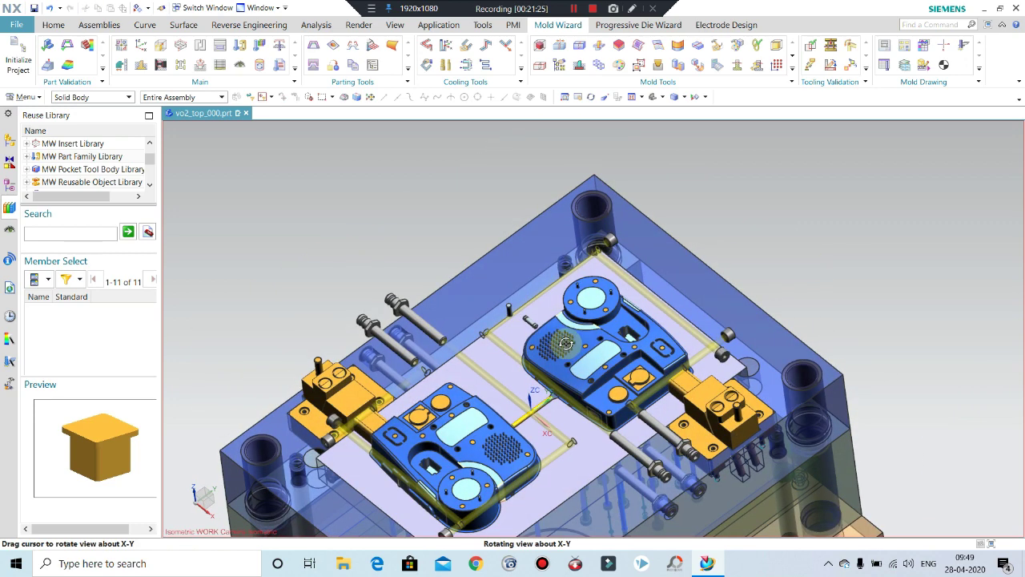
{"action": "left_click", "coordinate": [567, 340]}
{"action": "key", "text": "ctrl+b"}
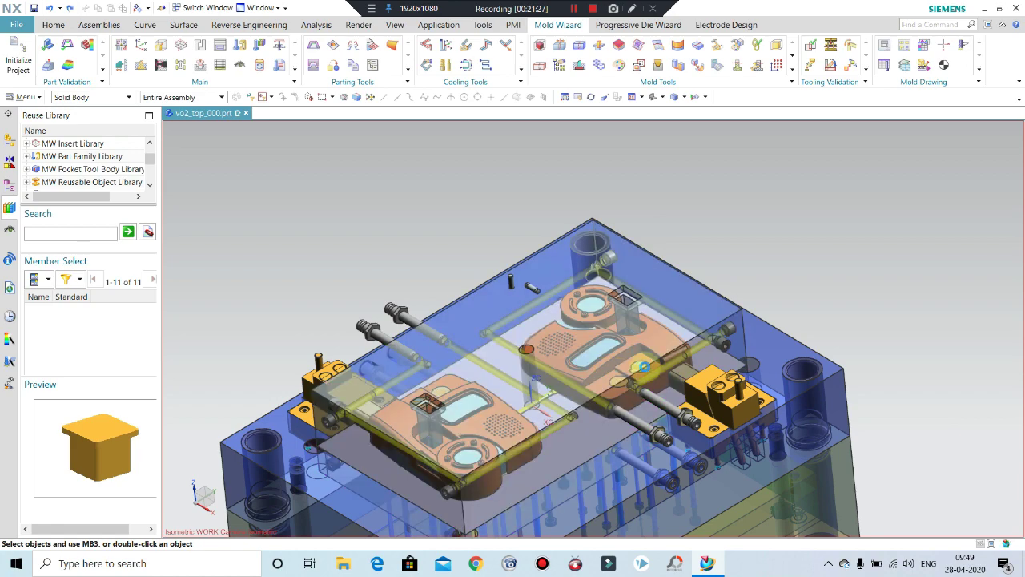
{"action": "scroll", "coordinate": [611, 369], "scroll_direction": "down", "scroll_amount": 2}
- Orbit and zoom the mold to look down on the exposed inserts and slides
{"action": "middle_click_drag", "start_coordinate": [611, 369], "coordinate": [536, 411]}
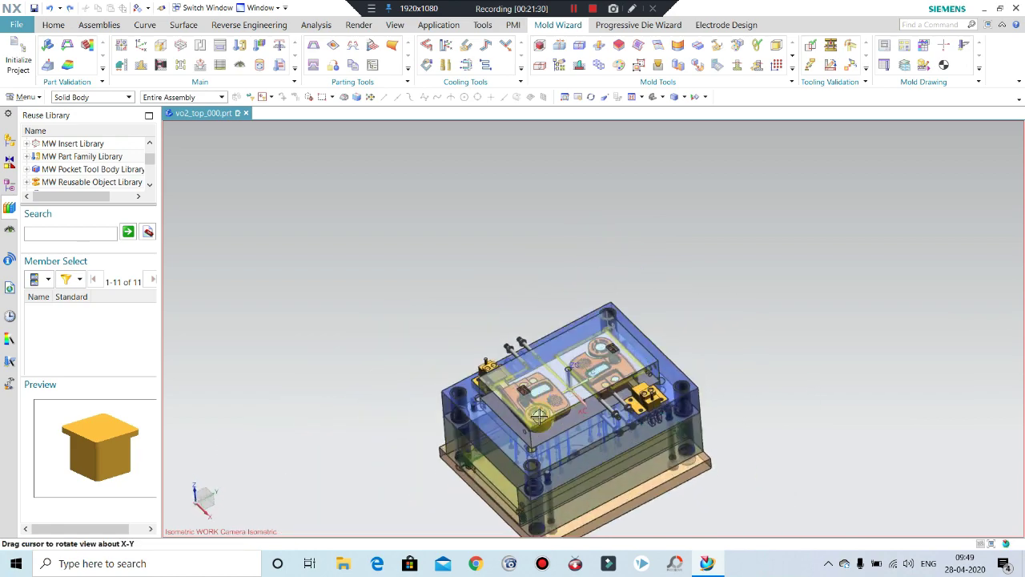
{"action": "scroll", "coordinate": [536, 412], "scroll_direction": "up", "scroll_amount": 1}
{"action": "scroll", "coordinate": [536, 411], "scroll_direction": "up", "scroll_amount": 2}
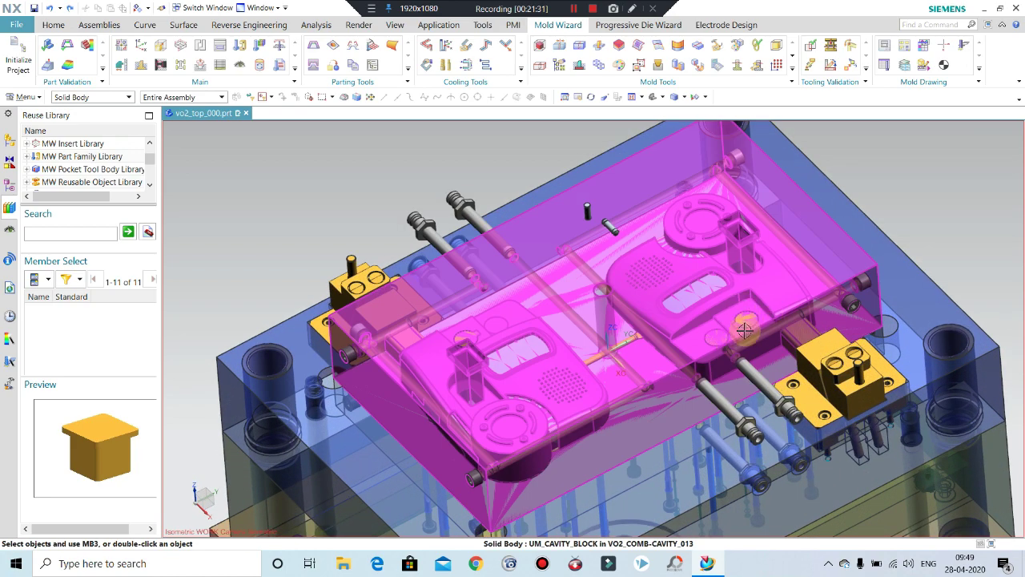
{"action": "scroll", "coordinate": [532, 362], "scroll_direction": "down", "scroll_amount": 1}
{"action": "middle_click_drag", "start_coordinate": [532, 362], "coordinate": [481, 432]}
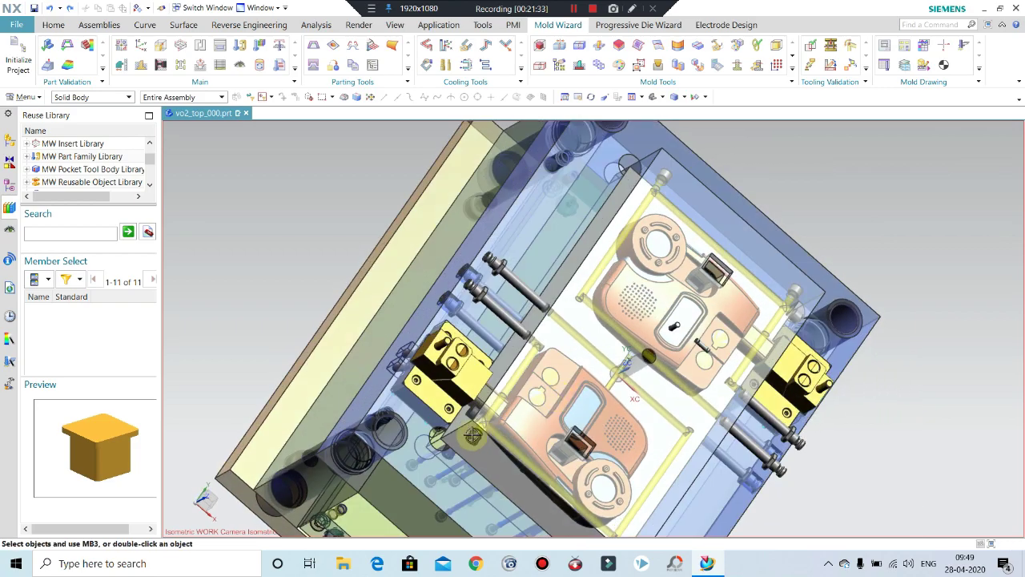
{"action": "scroll", "coordinate": [488, 399], "scroll_direction": "up", "scroll_amount": 3}
{"action": "scroll", "coordinate": [488, 399], "scroll_direction": "up", "scroll_amount": 2}
{"action": "scroll", "coordinate": [488, 399], "scroll_direction": "down", "scroll_amount": 3}
{"action": "middle_click_drag", "start_coordinate": [488, 398], "coordinate": [409, 339]}
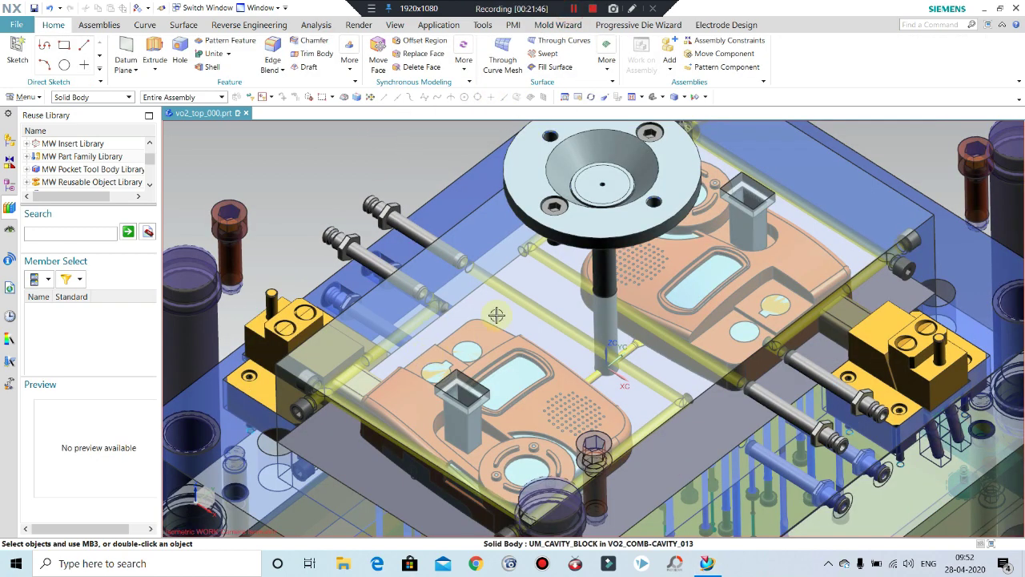
{"action": "scroll", "coordinate": [497, 314], "scroll_direction": "down", "scroll_amount": 3}
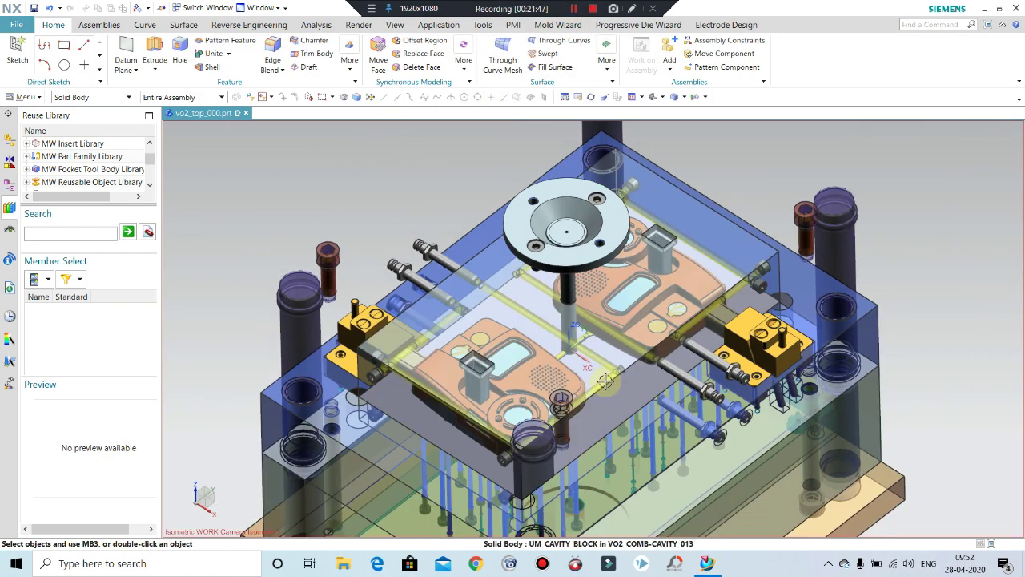
- Hide the UM_CAVITY_BLOCK body on top of the mold
{"action": "middle_click_drag", "start_coordinate": [513, 320], "coordinate": [451, 346]}
{"action": "scroll", "coordinate": [451, 346], "scroll_direction": "up", "scroll_amount": 2}
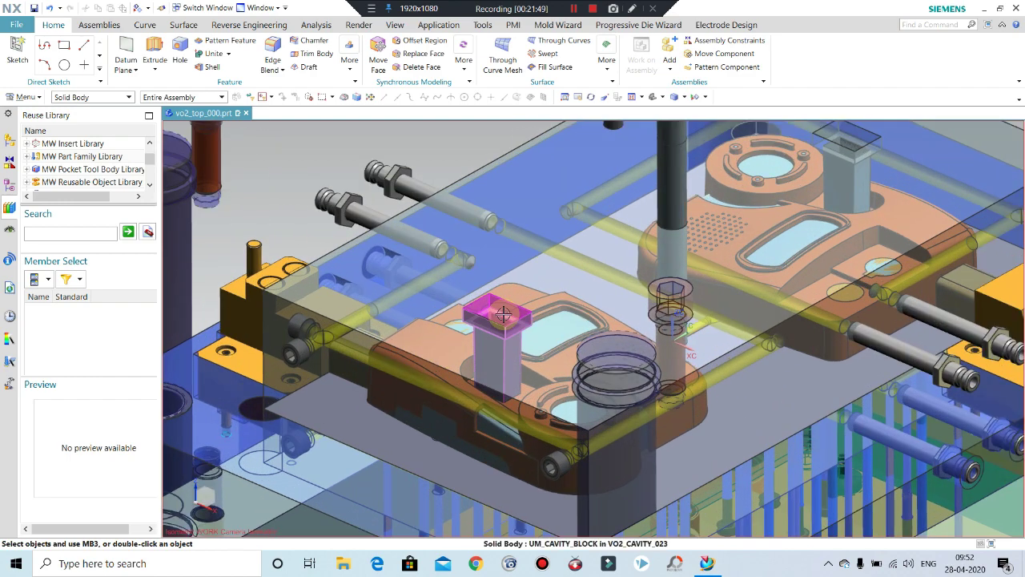
{"action": "scroll", "coordinate": [380, 268], "scroll_direction": "up", "scroll_amount": 1}
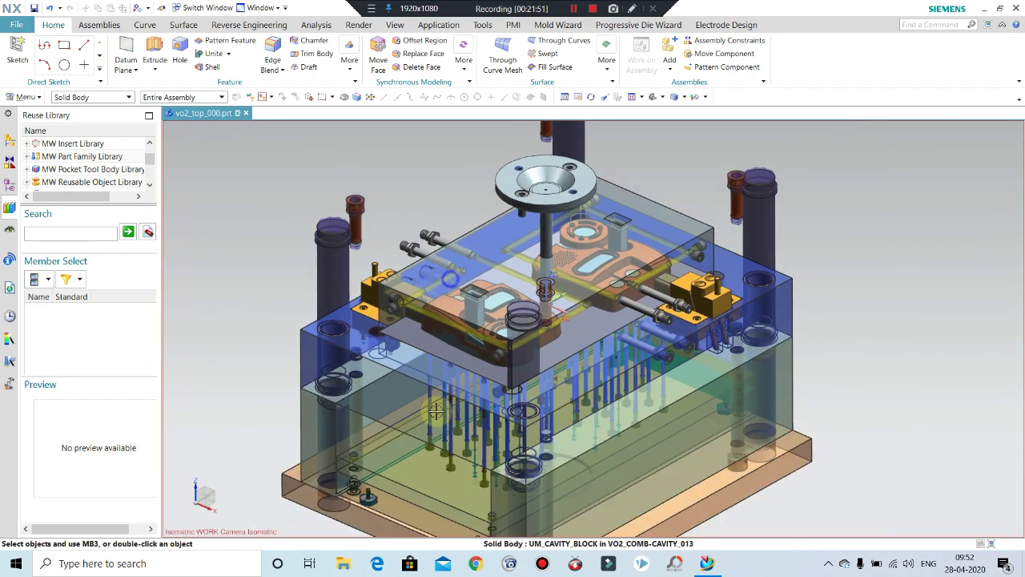
{"action": "scroll", "coordinate": [480, 320], "scroll_direction": "down", "scroll_amount": 3}
{"action": "left_click", "coordinate": [502, 280]}
{"action": "key", "text": "ctrl+b"}
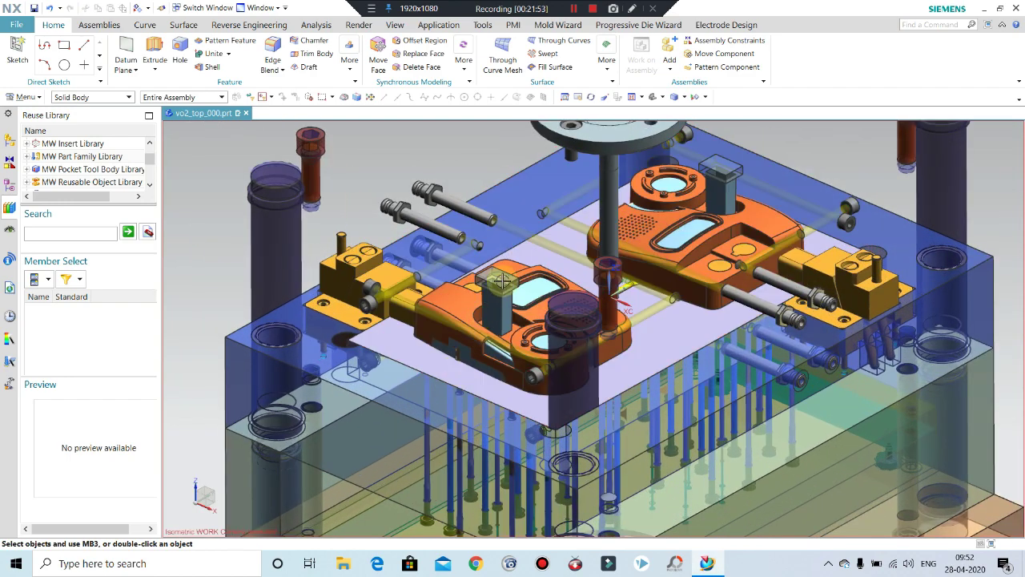
{"action": "scroll", "coordinate": [502, 280], "scroll_direction": "up", "scroll_amount": 3}
- Orbit and zoom around the opened mold to inspect the exposed orange inserts
{"action": "middle_click_drag", "start_coordinate": [502, 281], "coordinate": [497, 307]}
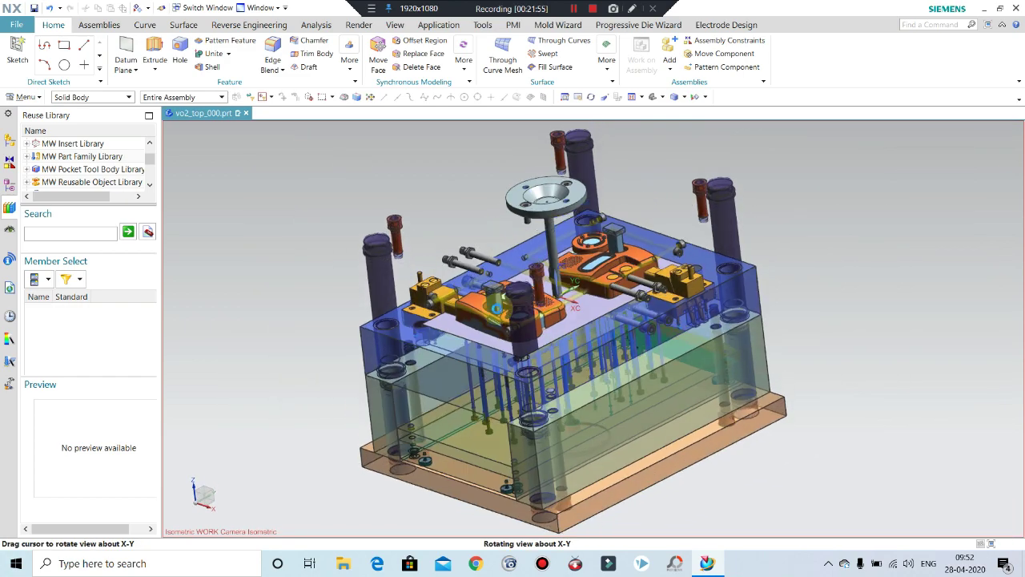
{"action": "scroll", "coordinate": [664, 273], "scroll_direction": "down", "scroll_amount": 2}
{"action": "scroll", "coordinate": [664, 272], "scroll_direction": "down", "scroll_amount": 2}
{"action": "scroll", "coordinate": [640, 264], "scroll_direction": "down", "scroll_amount": 3}
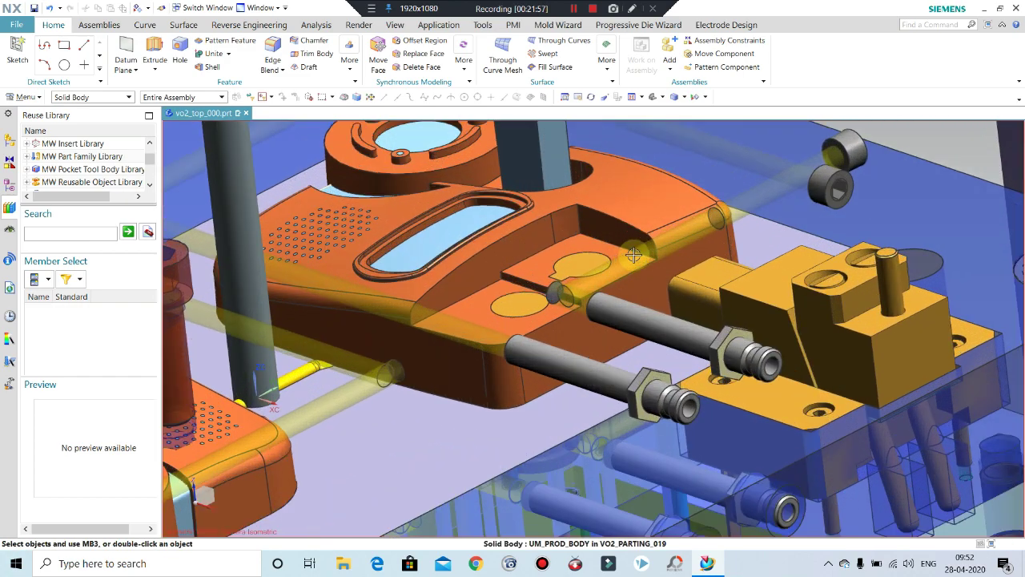
{"action": "scroll", "coordinate": [550, 242], "scroll_direction": "down", "scroll_amount": 3}
{"action": "scroll", "coordinate": [551, 242], "scroll_direction": "up", "scroll_amount": 3}
{"action": "scroll", "coordinate": [528, 248], "scroll_direction": "up", "scroll_amount": 3}
{"action": "scroll", "coordinate": [505, 252], "scroll_direction": "up", "scroll_amount": 2}
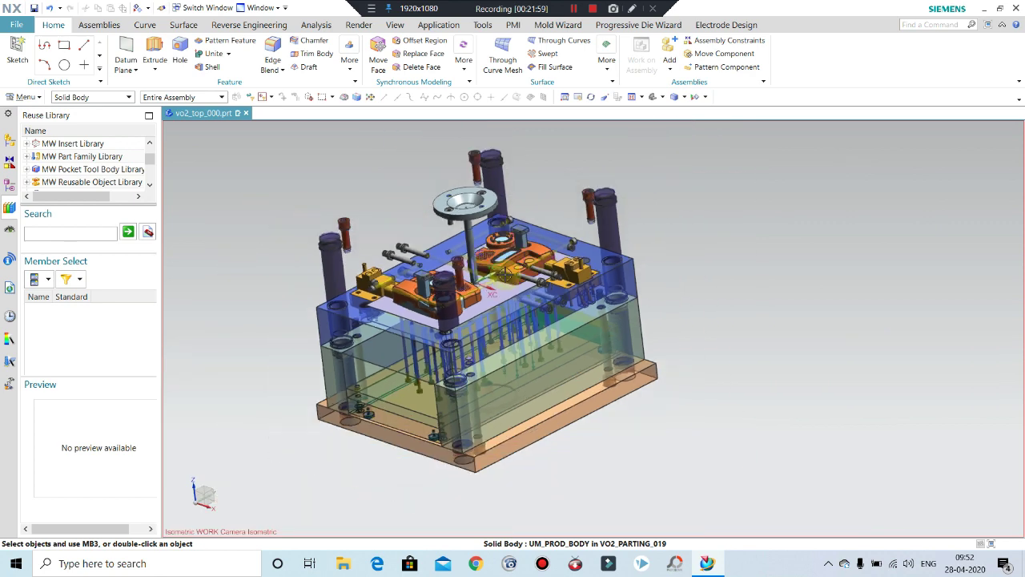
{"action": "mouse_move", "coordinate": [497, 264]}
{"action": "middle_mouse_down"}
{"action": "mouse_move", "coordinate": [494, 256]}
{"action": "mouse_move", "coordinate": [473, 276]}
{"action": "middle_mouse_up"}
{"action": "scroll", "coordinate": [361, 240], "scroll_direction": "down", "scroll_amount": 2}
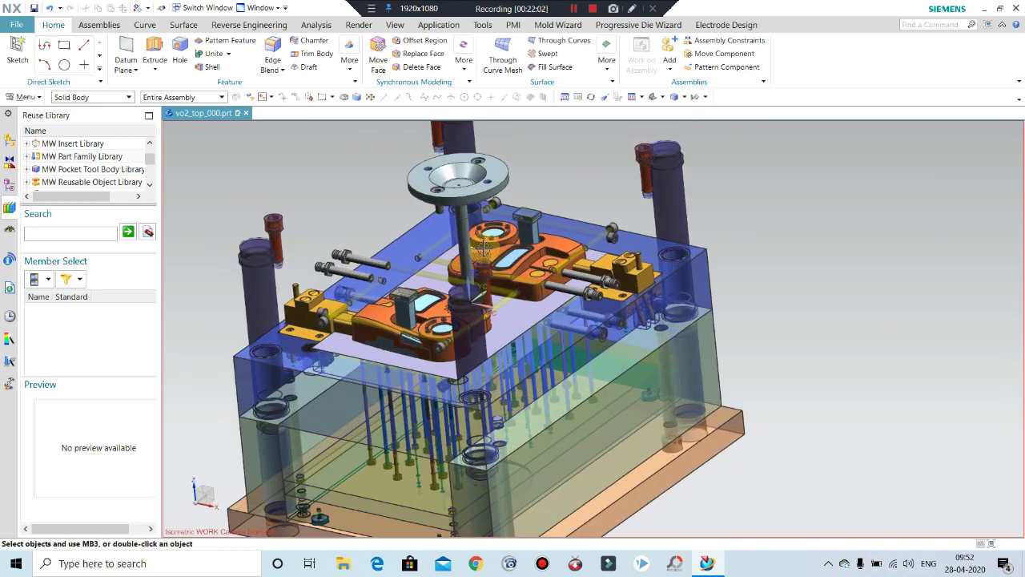
{"action": "scroll", "coordinate": [250, 199], "scroll_direction": "down", "scroll_amount": 2}
{"action": "scroll", "coordinate": [250, 200], "scroll_direction": "up", "scroll_amount": 1}
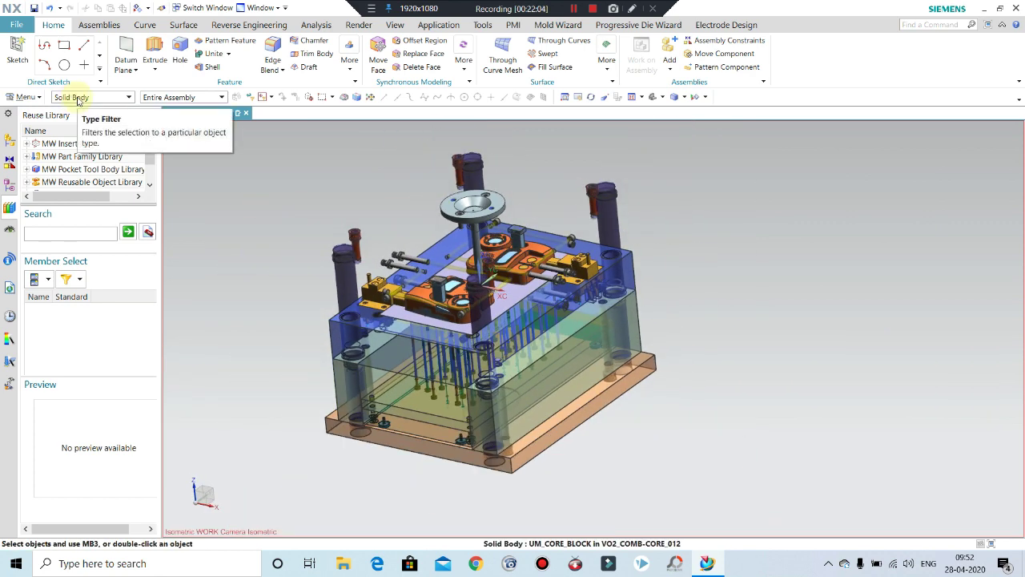
{"action": "scroll", "coordinate": [408, 309], "scroll_direction": "up", "scroll_amount": 2}
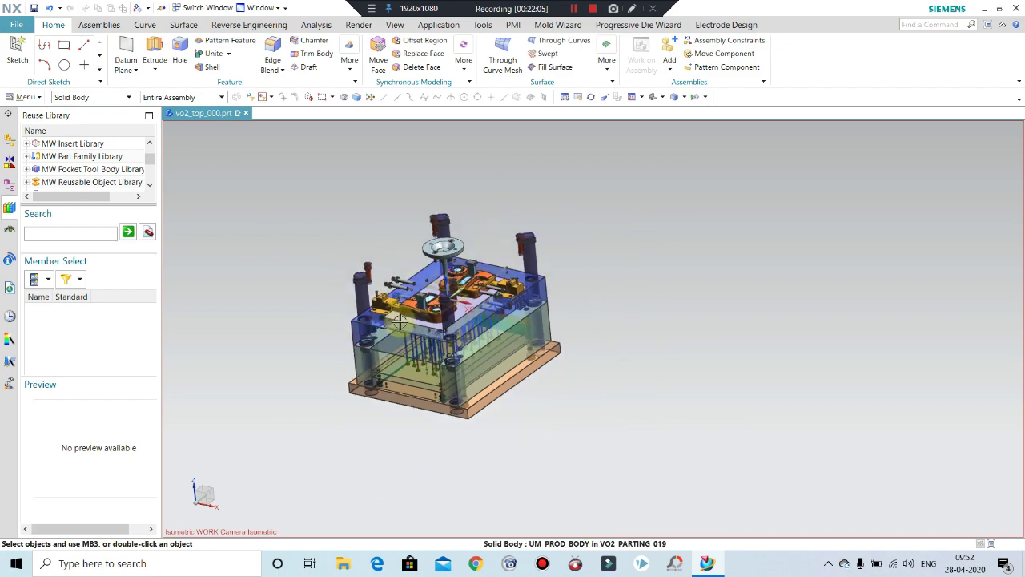
- Rotate to a near-front view of the mold, then snap to the exact front view
{"action": "mouse_move", "coordinate": [409, 310]}
{"action": "middle_mouse_down"}
{"action": "mouse_move", "coordinate": [467, 300]}
{"action": "mouse_move", "coordinate": [435, 293]}
{"action": "middle_mouse_up"}
{"action": "scroll", "coordinate": [433, 288], "scroll_direction": "down", "scroll_amount": 4}
{"action": "scroll", "coordinate": [432, 287], "scroll_direction": "down", "scroll_amount": 2}
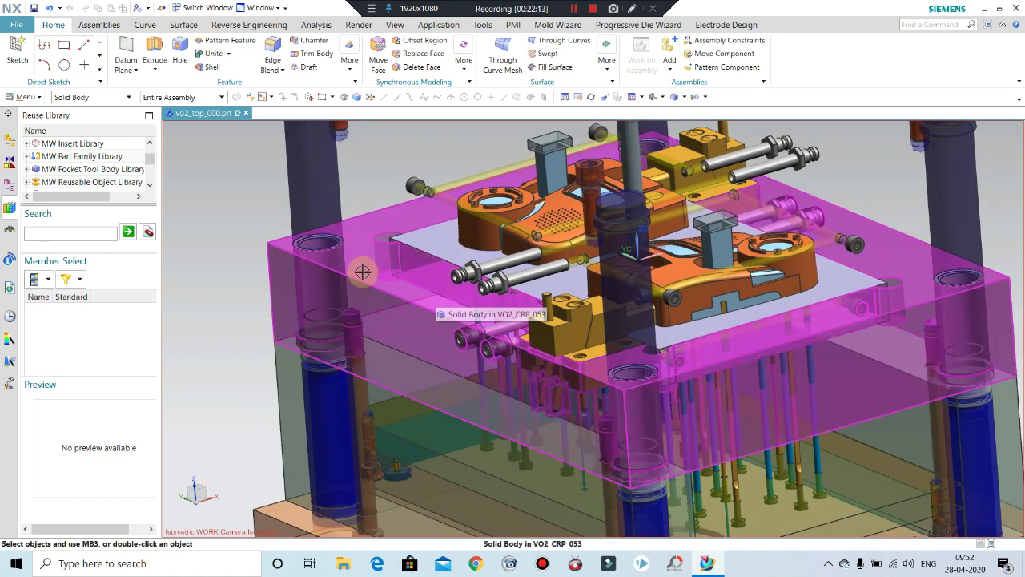
{"action": "scroll", "coordinate": [361, 270], "scroll_direction": "up", "scroll_amount": 5}
{"action": "mouse_move", "coordinate": [361, 281]}
{"action": "middle_mouse_down"}
{"action": "mouse_move", "coordinate": [467, 327]}
{"action": "mouse_move", "coordinate": [578, 296]}
{"action": "middle_mouse_up"}
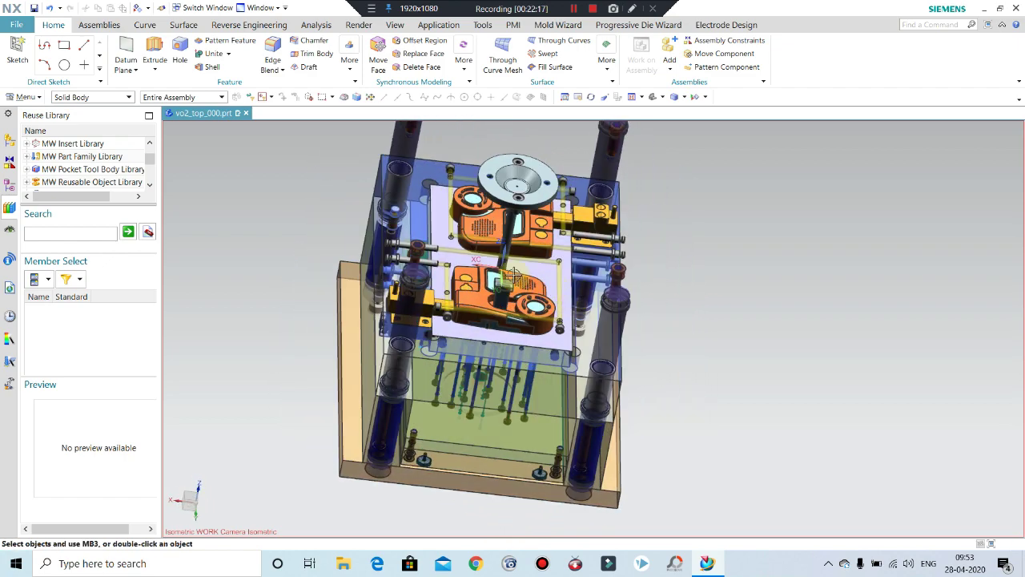
{"action": "scroll", "coordinate": [578, 295], "scroll_direction": "down", "scroll_amount": 3}
{"action": "mouse_move", "coordinate": [578, 296]}
{"action": "middle_mouse_down"}
{"action": "mouse_move", "coordinate": [455, 259]}
{"action": "mouse_move", "coordinate": [406, 166]}
{"action": "middle_mouse_up"}
{"action": "scroll", "coordinate": [455, 259], "scroll_direction": "up", "scroll_amount": 5}
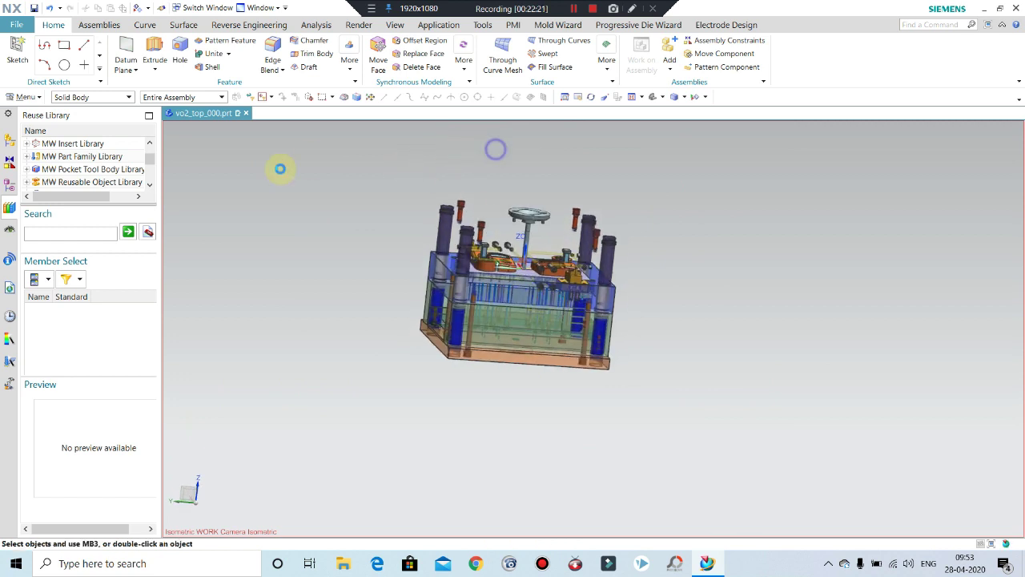
{"action": "key", "text": "F8"}
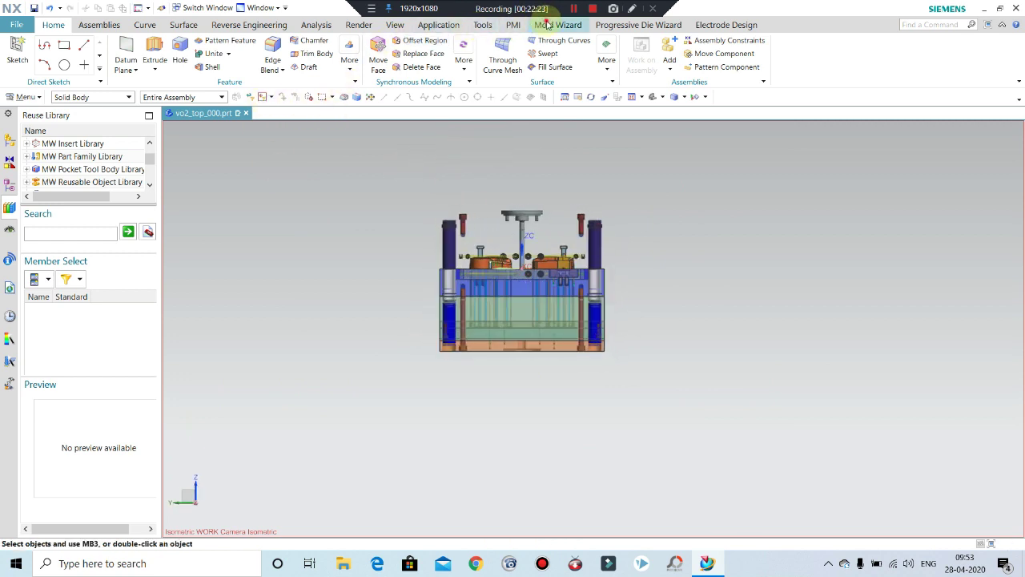
- In the Mold Wizard View Manager, enable Core/Cavity and switch the mold move half group off
{"action": "left_click", "coordinate": [547, 24]}
{"action": "left_click", "coordinate": [239, 66]}
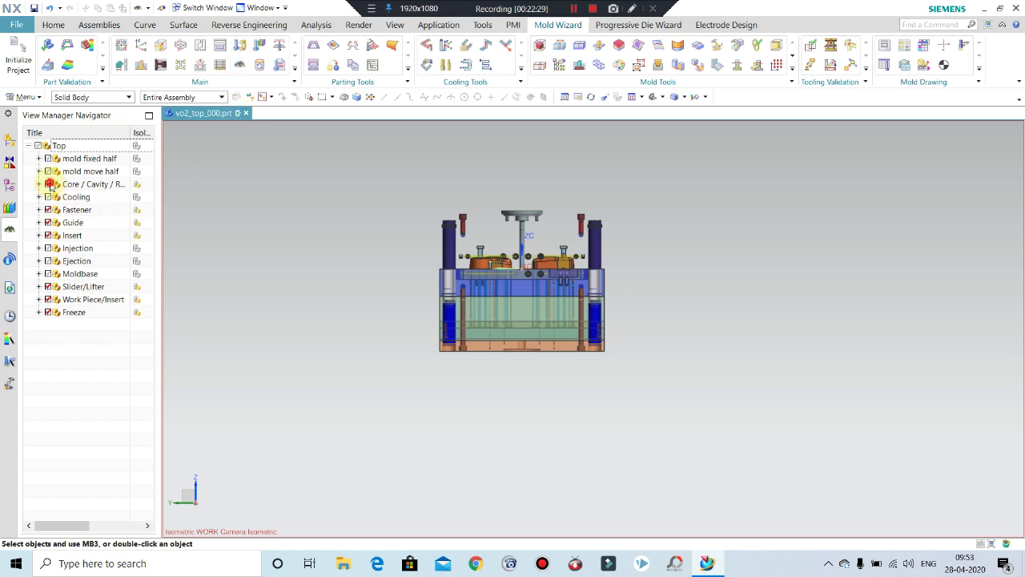
{"action": "left_click", "coordinate": [49, 184]}
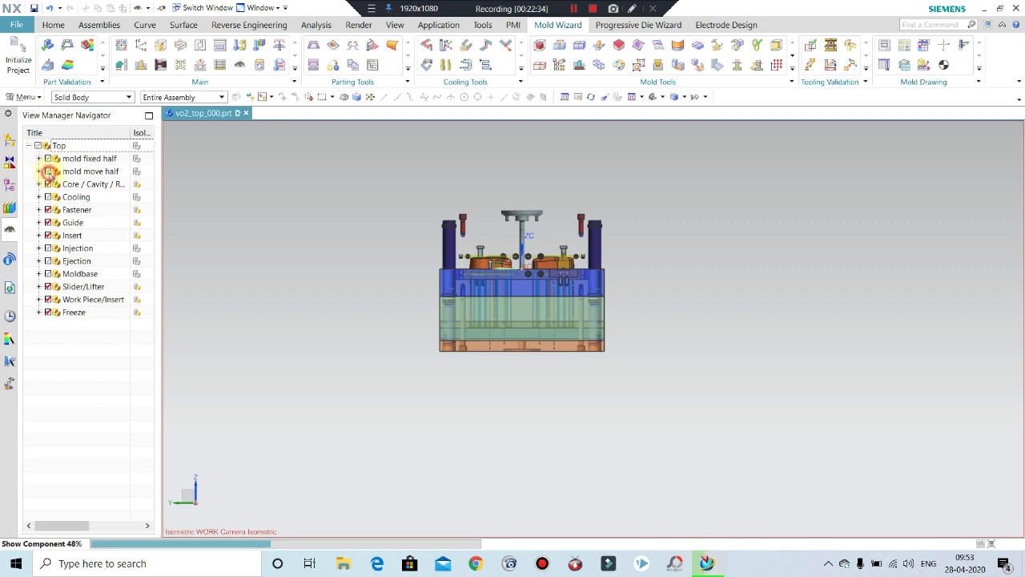
{"action": "left_click", "coordinate": [48, 171]}
{"action": "left_click", "coordinate": [48, 172]}
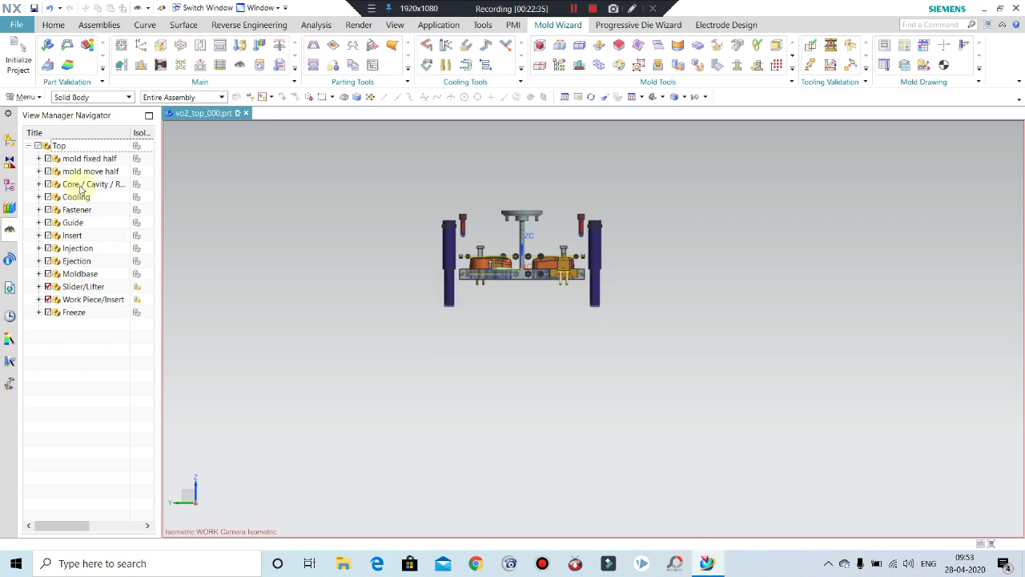
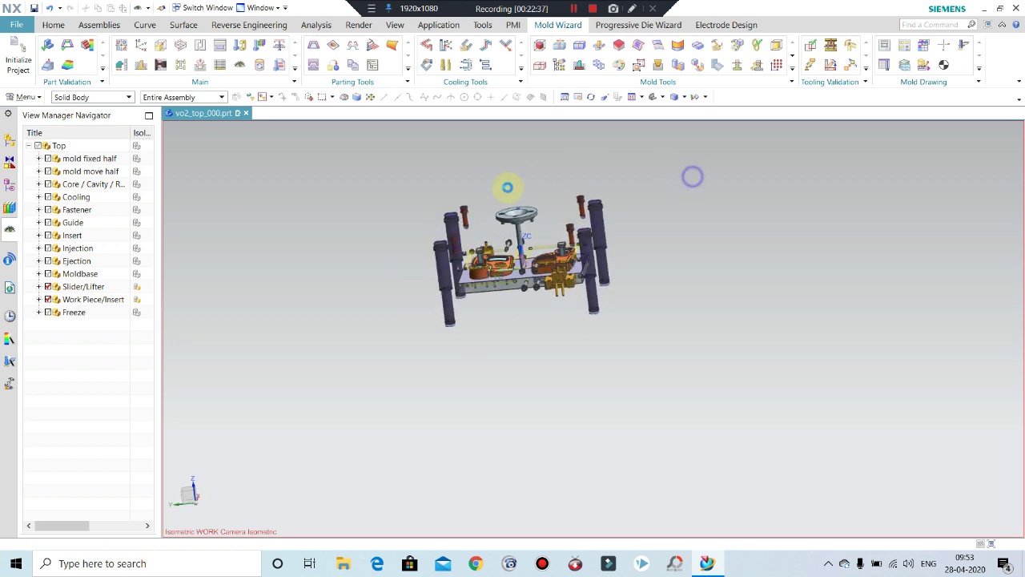
- Switch to the front view and start Immediate Hide with the selection filter set to Solid Body
{"action": "key", "text": "ctrl+alt+f"}
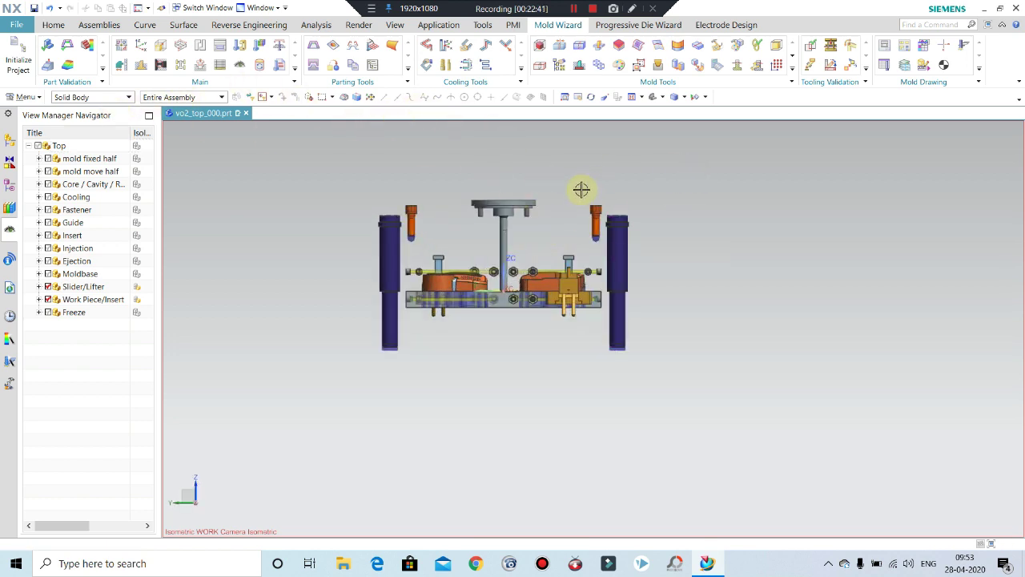
{"action": "key", "text": "ctrl+shift+i"}
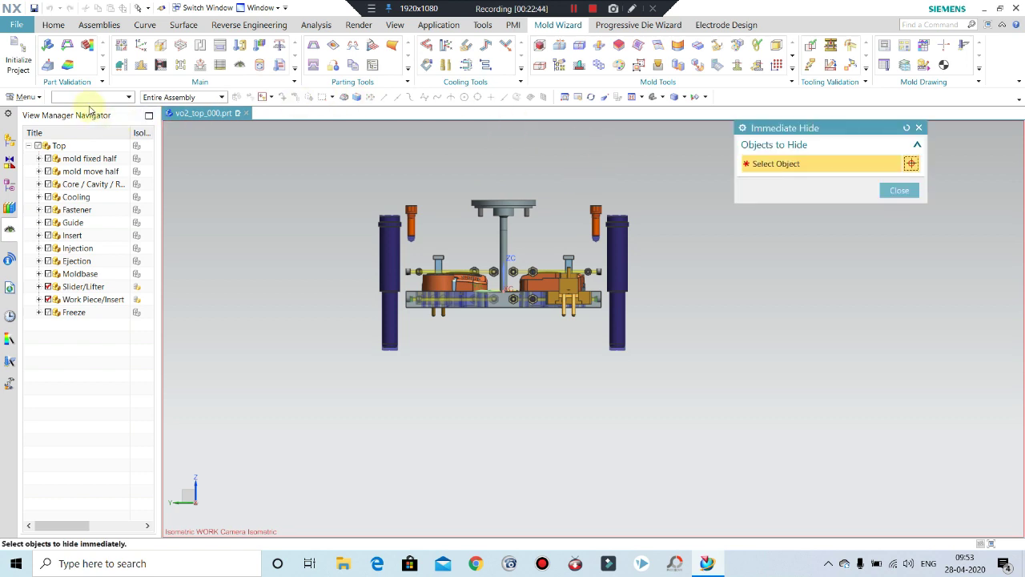
{"action": "left_click", "coordinate": [90, 97]}
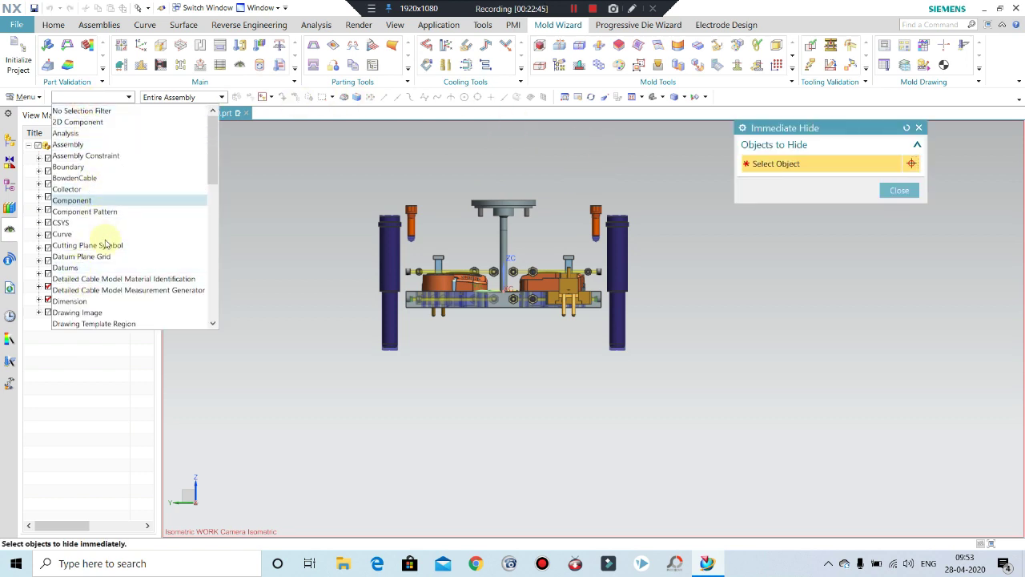
{"action": "left_click", "coordinate": [212, 222]}
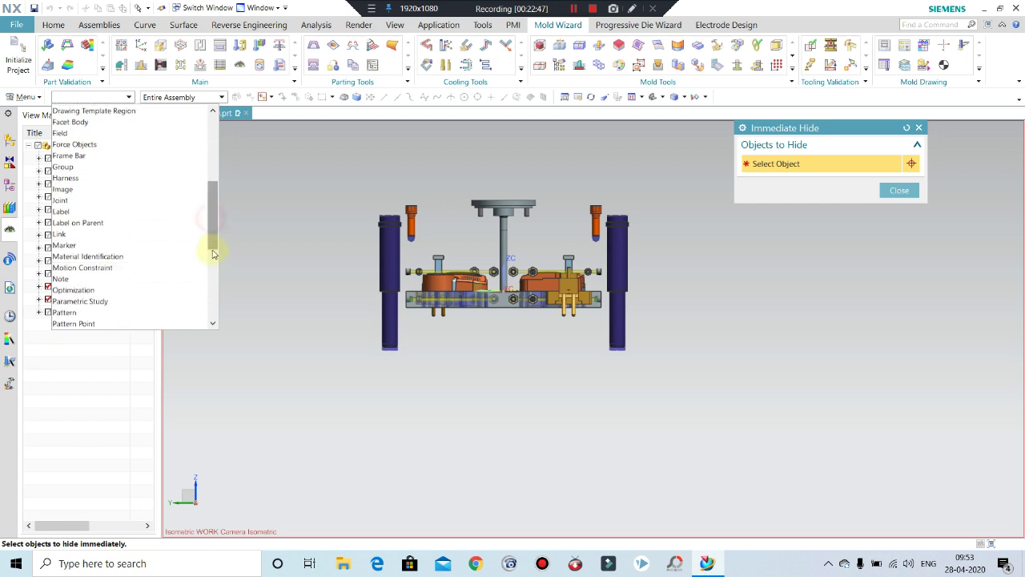
{"action": "left_click", "coordinate": [215, 276]}
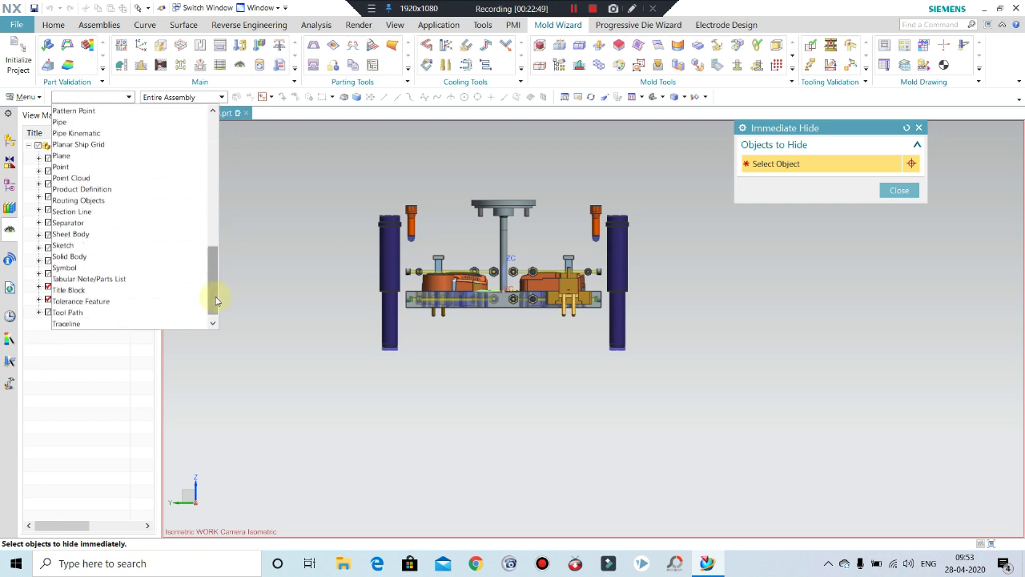
{"action": "left_click", "coordinate": [115, 258]}
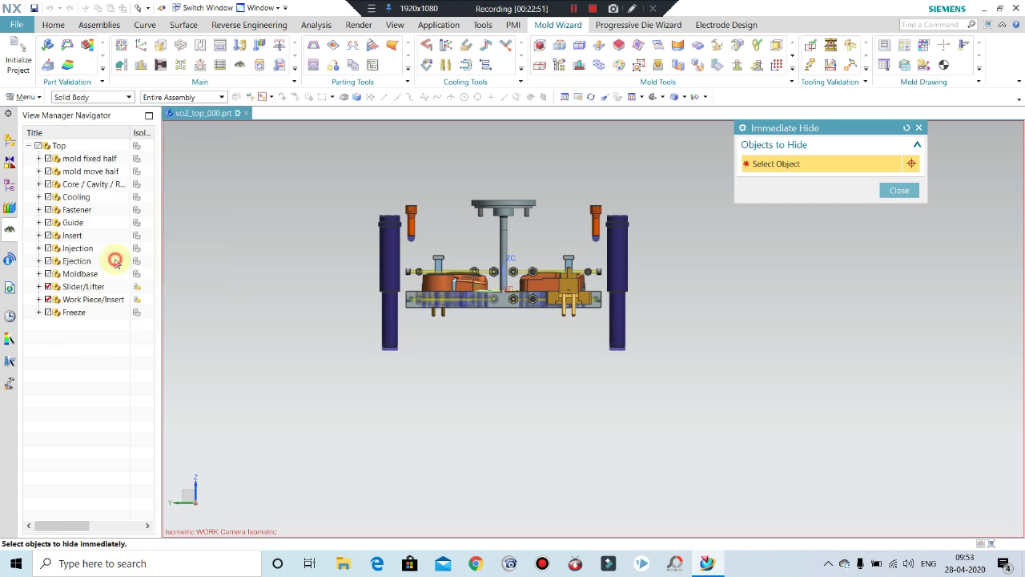
- Hide both guide pillars, the red bolts, the top locating plate with its sprue rod, and the left pin
{"action": "left_click", "coordinate": [607, 245]}
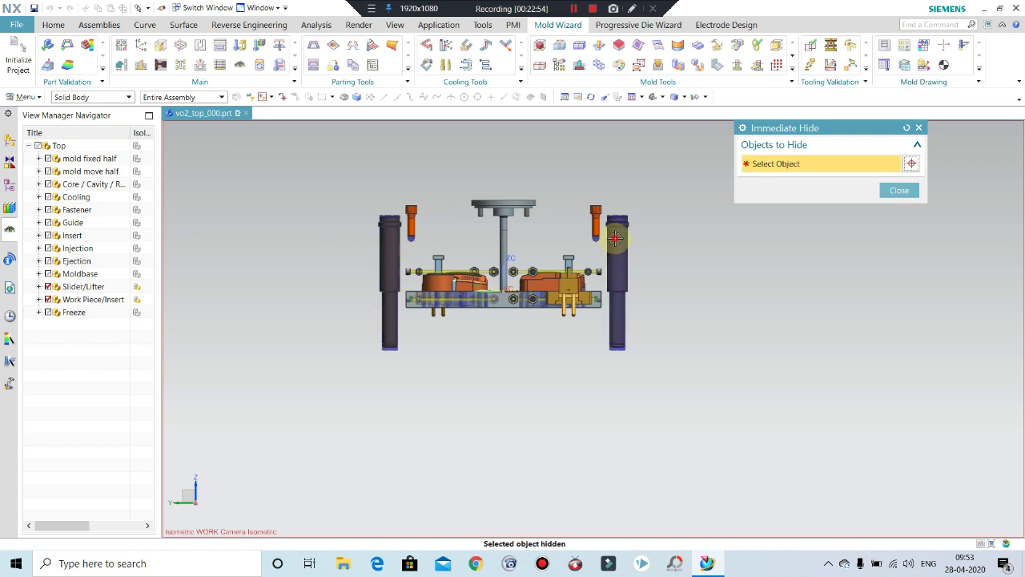
{"action": "left_click", "coordinate": [615, 238]}
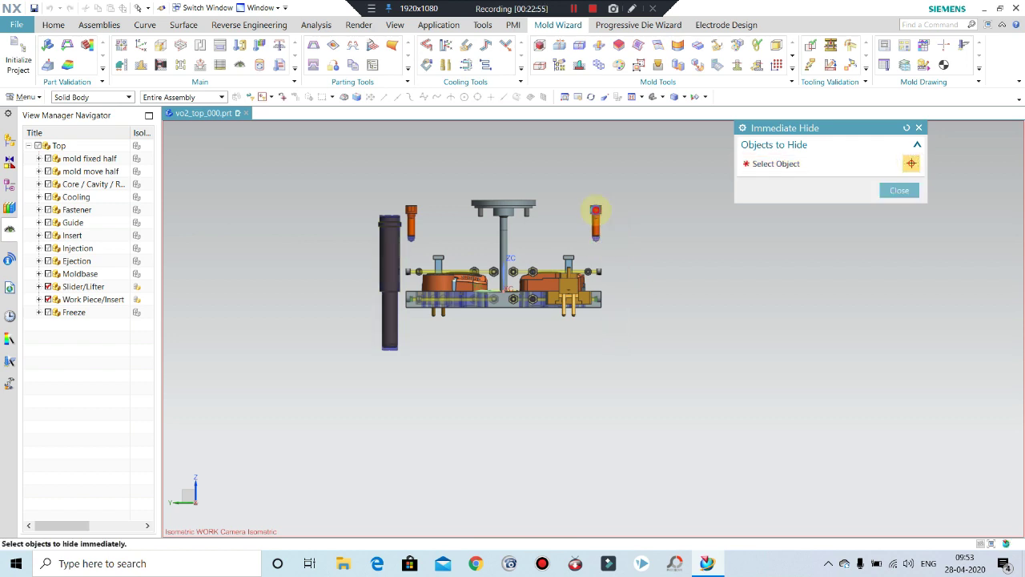
{"action": "left_click", "coordinate": [596, 211]}
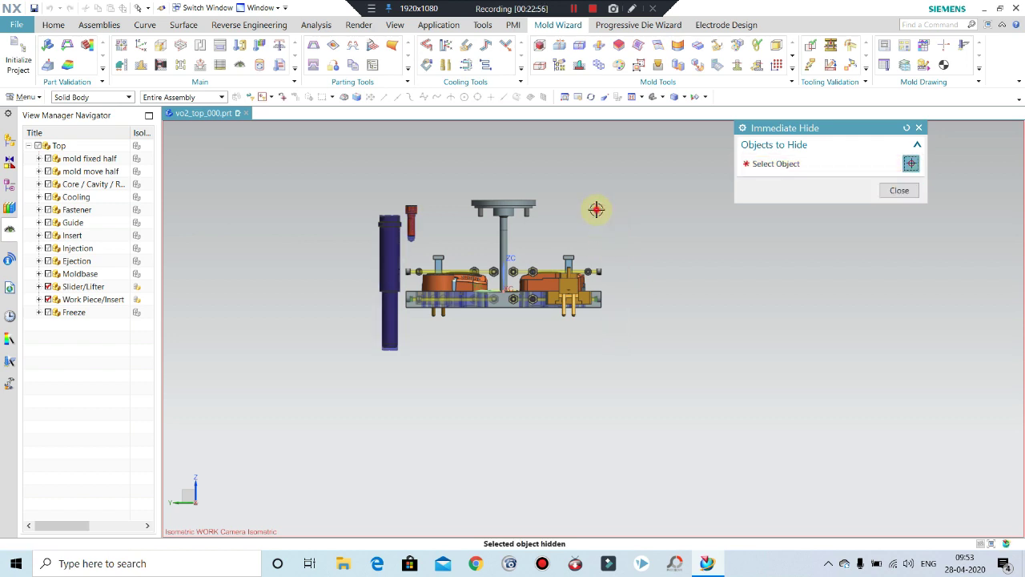
{"action": "left_click", "coordinate": [505, 207]}
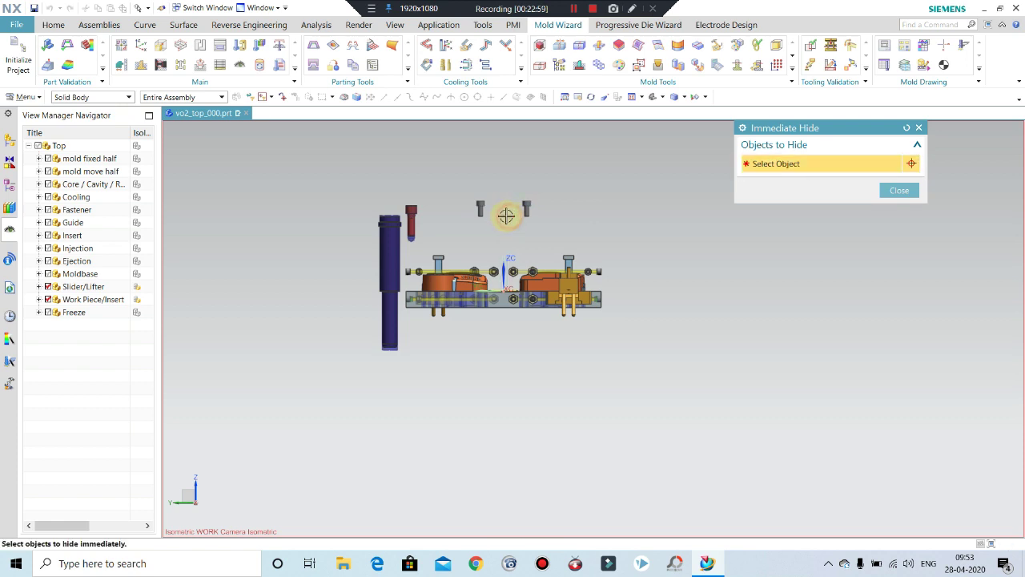
{"action": "left_click", "coordinate": [485, 207]}
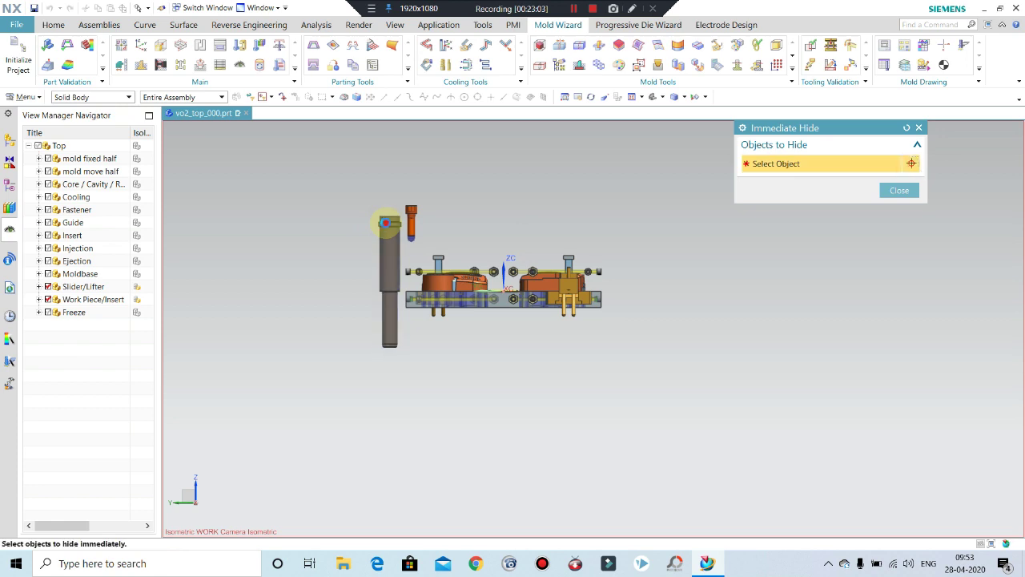
{"action": "left_click", "coordinate": [392, 223]}
{"action": "left_click", "coordinate": [411, 209]}
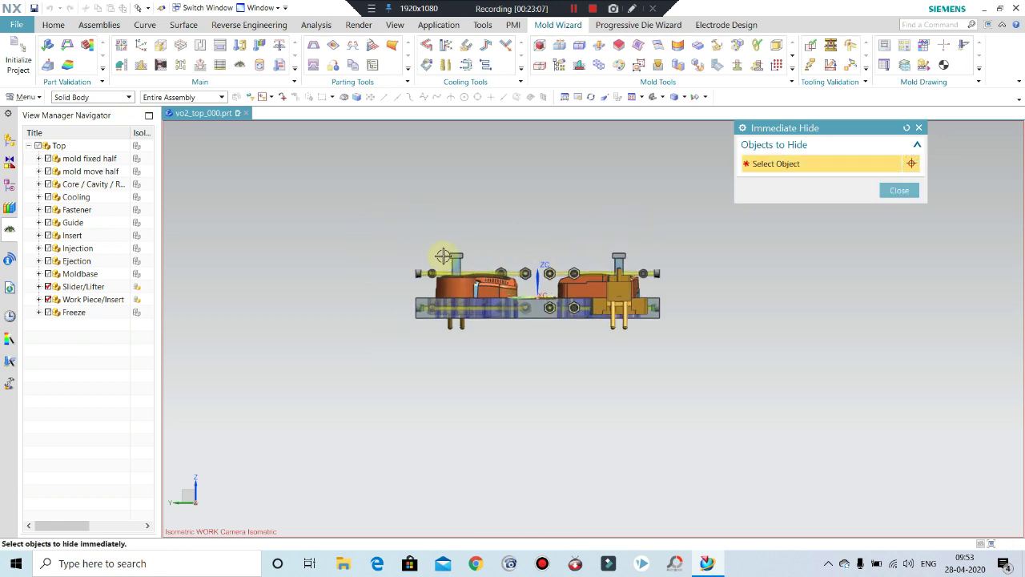
{"action": "scroll", "coordinate": [449, 256], "scroll_direction": "up", "scroll_amount": 5}
{"action": "left_click", "coordinate": [501, 248]}
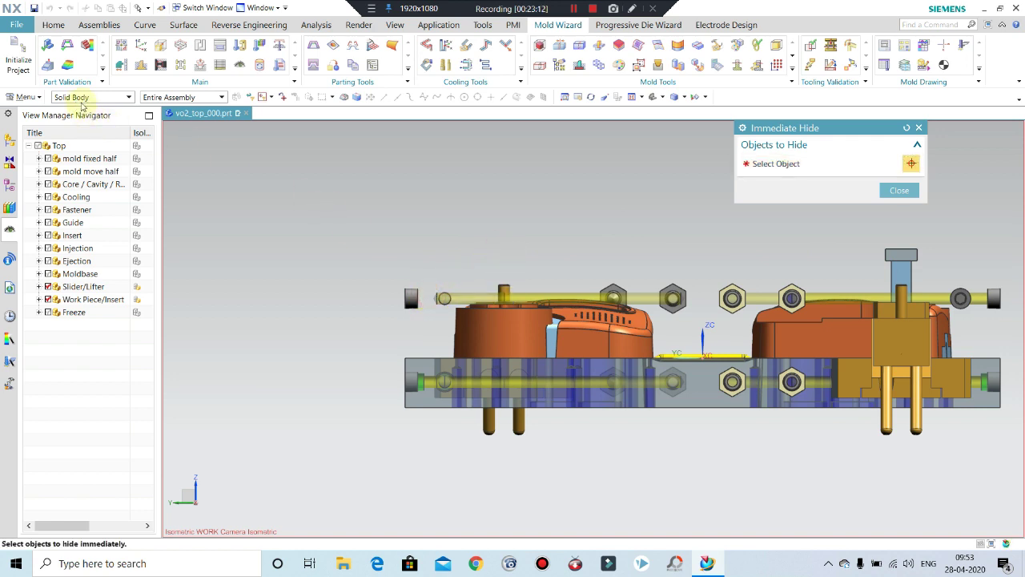
- Reset the filter to any object type, hide the upper-left cooling line, and close Immediate Hide
{"action": "left_click", "coordinate": [82, 97]}
{"action": "left_click", "coordinate": [213, 119]}
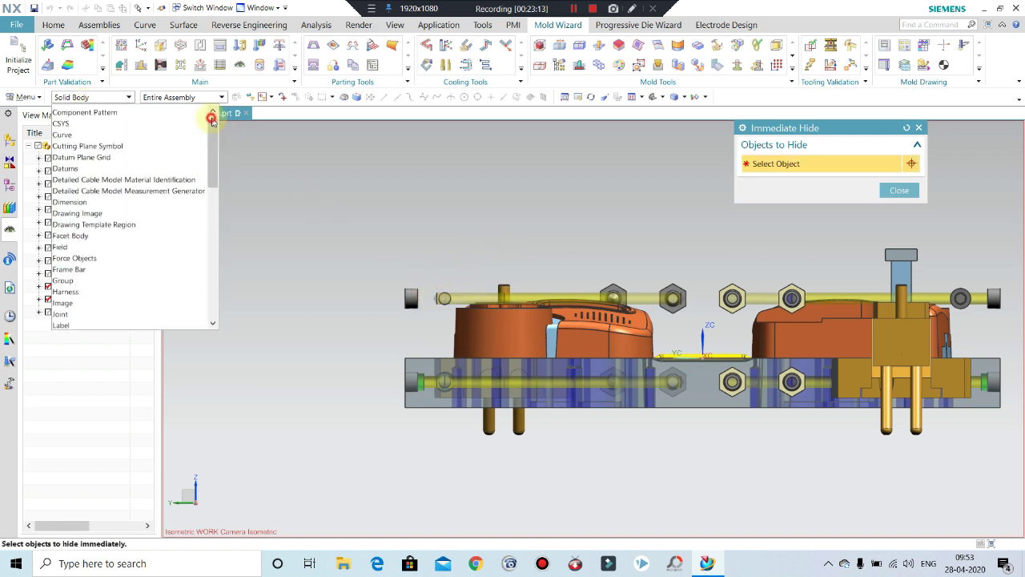
{"action": "scroll", "coordinate": [137, 126], "scroll_direction": "up", "scroll_amount": 3}
{"action": "left_click", "coordinate": [100, 112]}
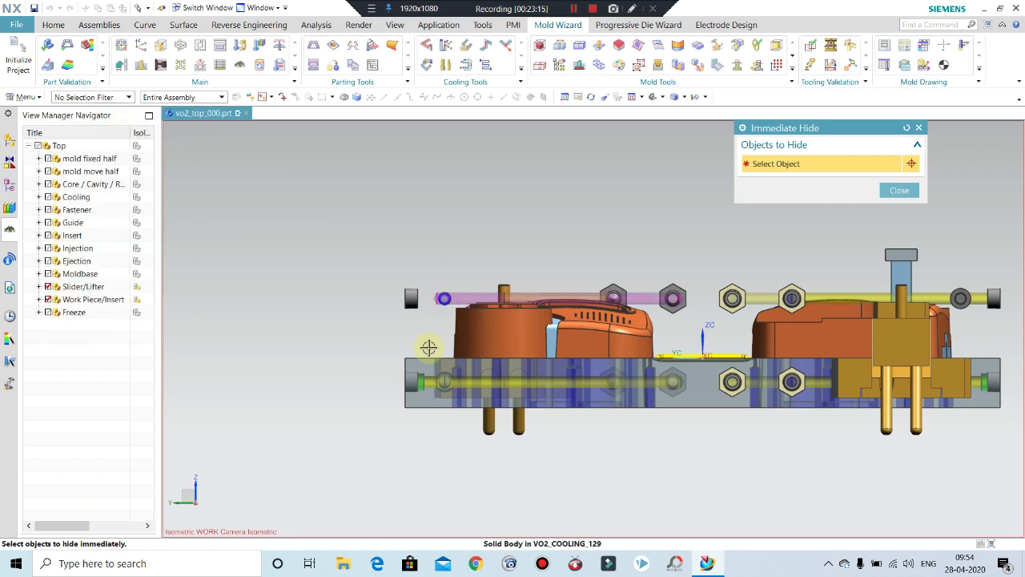
{"action": "left_click", "coordinate": [429, 347]}
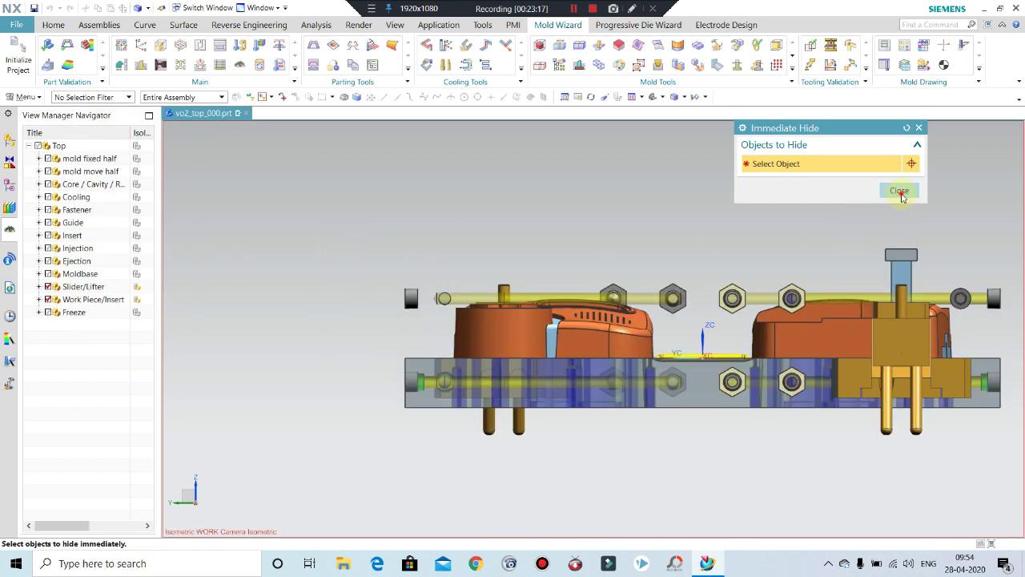
{"action": "left_click", "coordinate": [900, 191]}
- Hide the top cooling line segment, its end fitting, and the right and left cooling line loops
{"action": "left_click", "coordinate": [432, 296]}
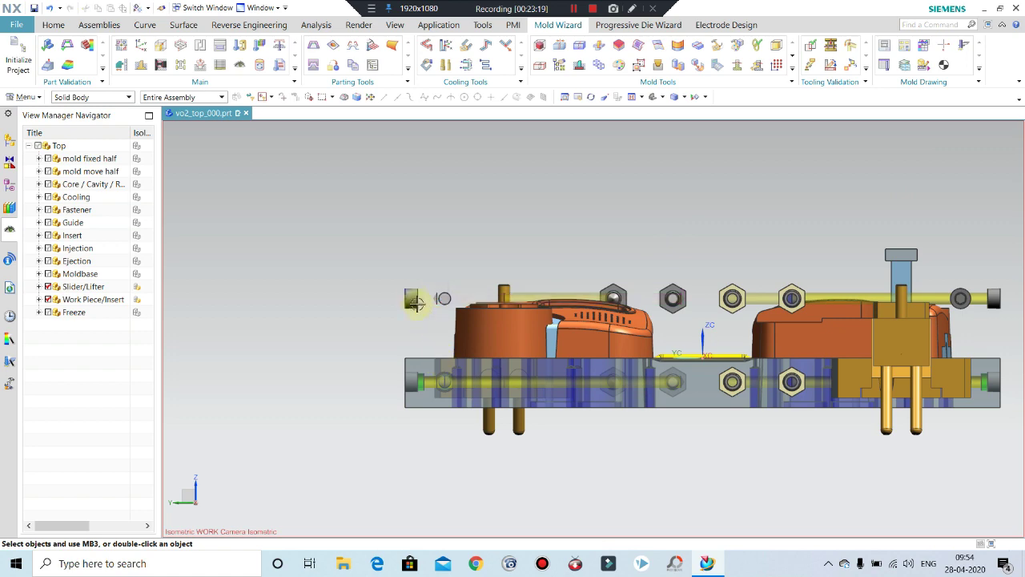
{"action": "scroll", "coordinate": [379, 267], "scroll_direction": "down", "scroll_amount": 2}
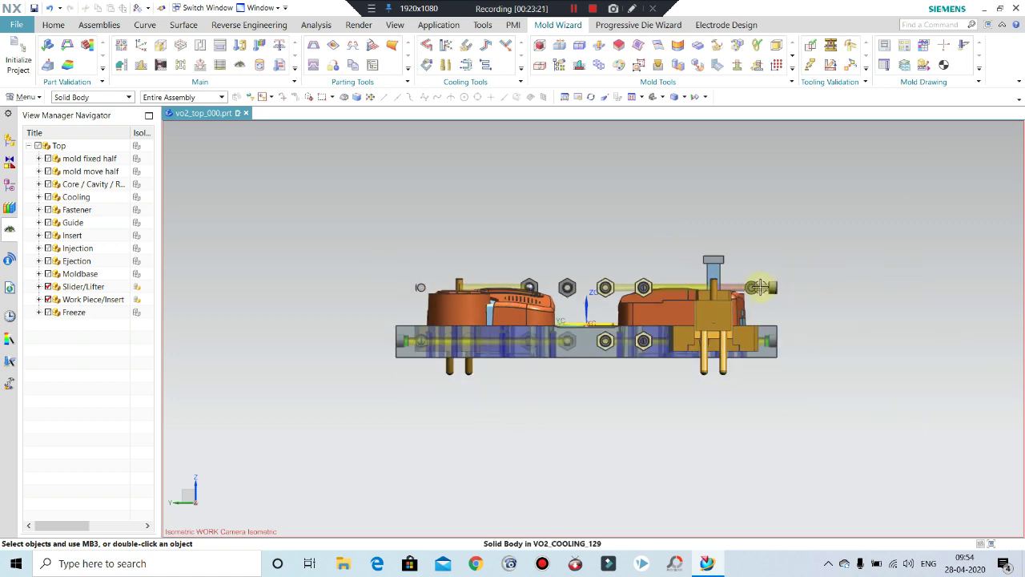
{"action": "left_click", "coordinate": [759, 287]}
{"action": "middle_click_drag", "start_coordinate": [852, 371], "coordinate": [374, 194]}
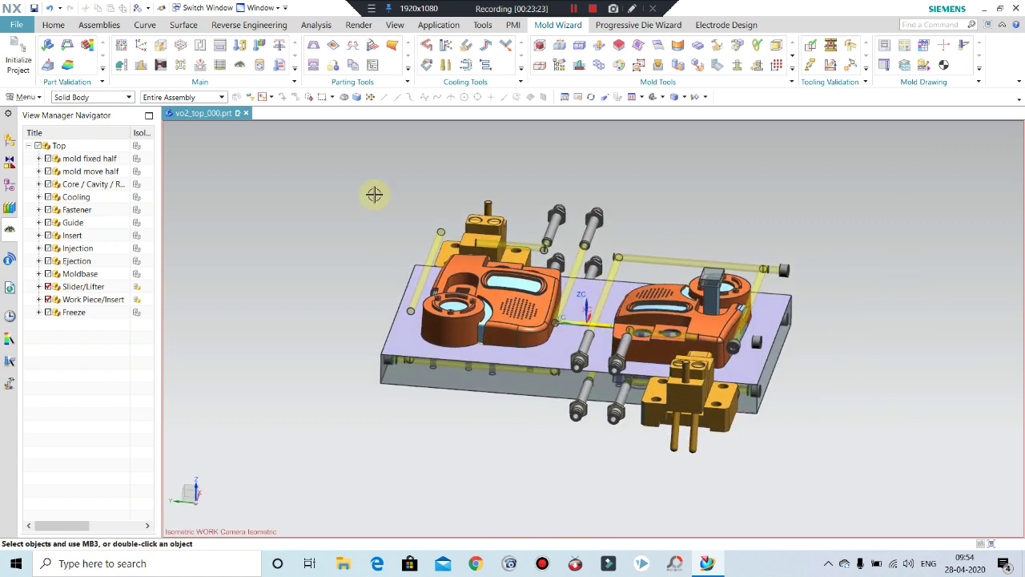
{"action": "left_click", "coordinate": [81, 97]}
{"action": "left_click", "coordinate": [81, 112]}
{"action": "left_click", "coordinate": [648, 257]}
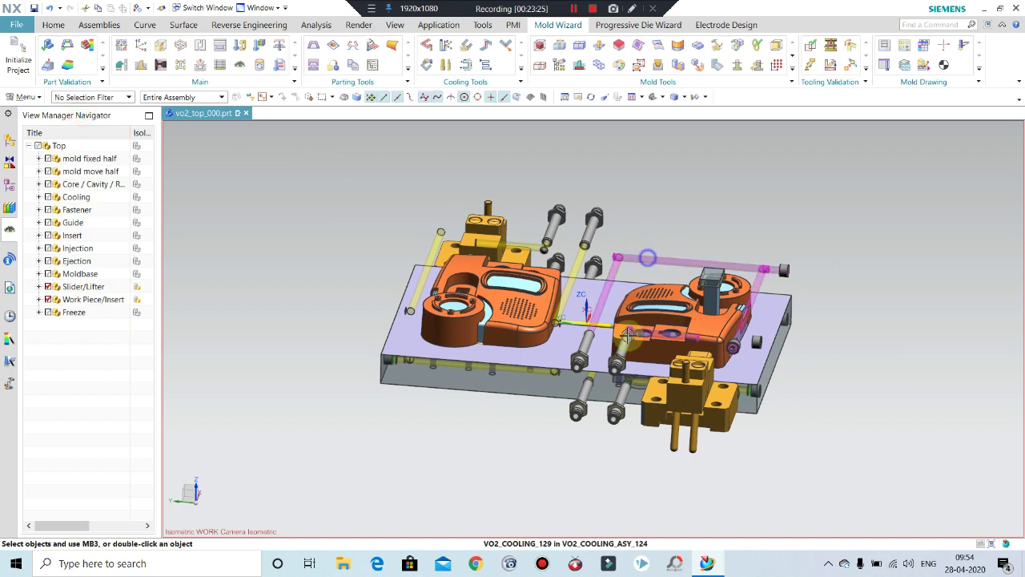
{"action": "key", "text": "Delete"}
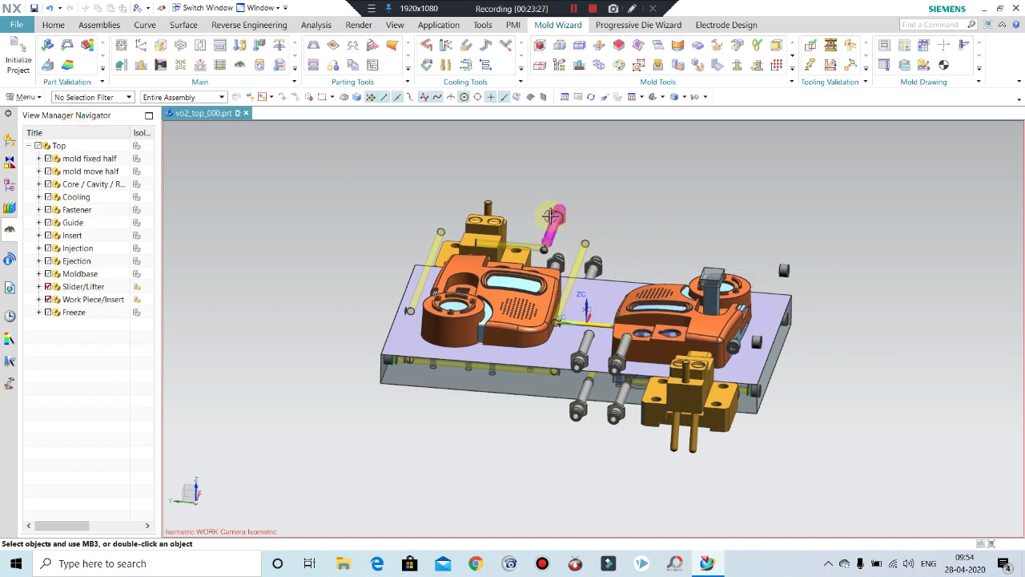
{"action": "left_click", "coordinate": [579, 257]}
{"action": "key", "text": "Delete"}
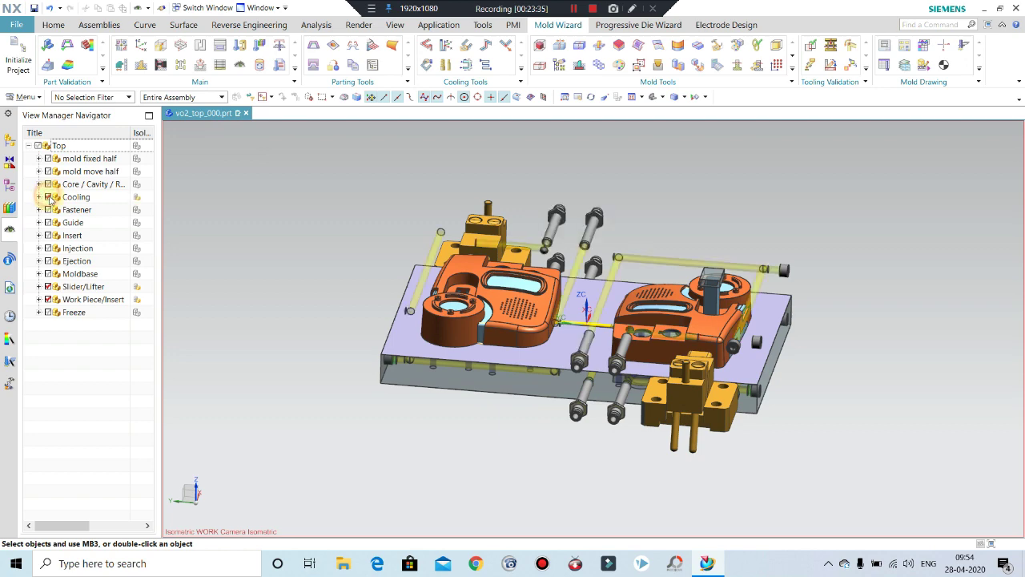
- Turn off the Cooling group, orbit to inspect the underside, and bring up hidden objects to show
{"action": "left_click", "coordinate": [48, 198]}
{"action": "mouse_move", "coordinate": [439, 256]}
{"action": "middle_mouse_down"}
{"action": "mouse_move", "coordinate": [487, 325]}
{"action": "mouse_move", "coordinate": [487, 373]}
{"action": "mouse_move", "coordinate": [484, 312]}
{"action": "mouse_move", "coordinate": [756, 214]}
{"action": "middle_mouse_up"}
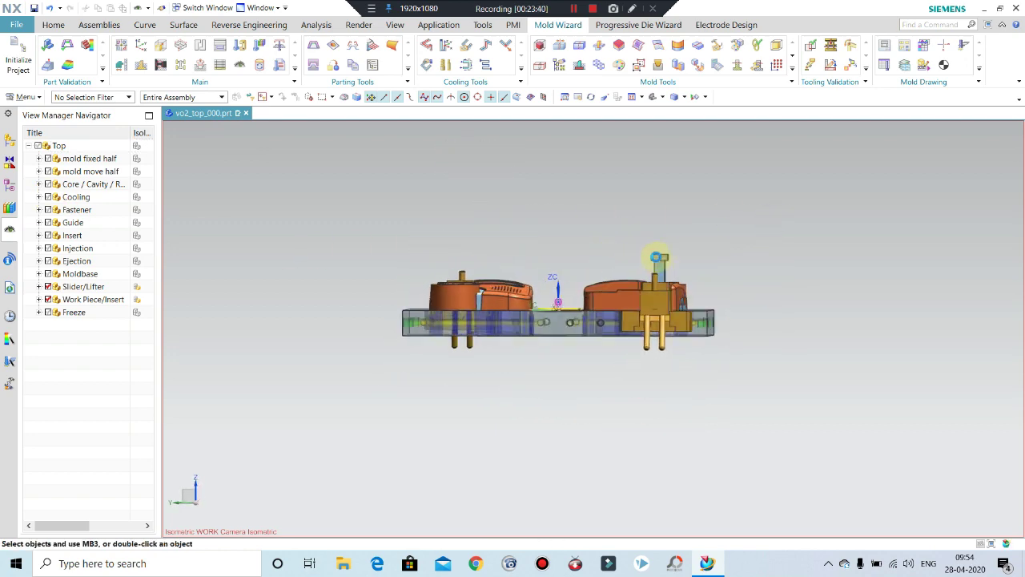
{"action": "mouse_move", "coordinate": [722, 368]}
{"action": "middle_mouse_down"}
{"action": "mouse_move", "coordinate": [710, 389]}
{"action": "mouse_move", "coordinate": [716, 362]}
{"action": "mouse_move", "coordinate": [671, 347]}
{"action": "mouse_move", "coordinate": [649, 365]}
{"action": "mouse_move", "coordinate": [554, 385]}
{"action": "mouse_move", "coordinate": [492, 309]}
{"action": "mouse_move", "coordinate": [488, 229]}
{"action": "mouse_move", "coordinate": [509, 235]}
{"action": "mouse_move", "coordinate": [508, 277]}
{"action": "mouse_move", "coordinate": [476, 348]}
{"action": "mouse_move", "coordinate": [681, 455]}
{"action": "mouse_move", "coordinate": [755, 441]}
{"action": "mouse_move", "coordinate": [724, 398]}
{"action": "mouse_move", "coordinate": [728, 328]}
{"action": "mouse_move", "coordinate": [698, 396]}
{"action": "middle_mouse_up"}
{"action": "scroll", "coordinate": [525, 362], "scroll_direction": "up", "scroll_amount": 3}
{"action": "scroll", "coordinate": [475, 348], "scroll_direction": "up", "scroll_amount": 3}
{"action": "scroll", "coordinate": [475, 348], "scroll_direction": "down", "scroll_amount": 5}
{"action": "scroll", "coordinate": [698, 396], "scroll_direction": "up", "scroll_amount": 5}
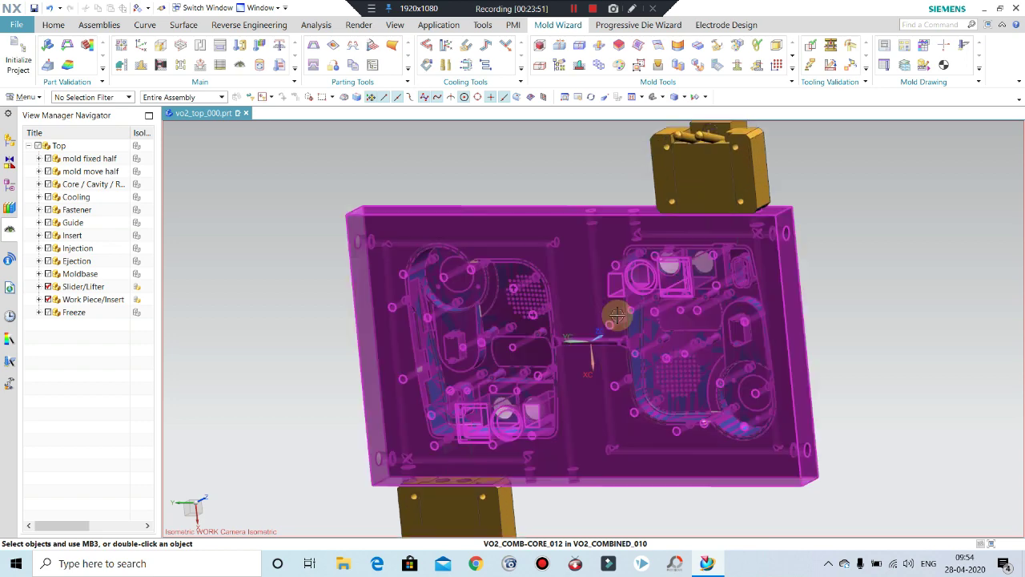
{"action": "middle_click_drag", "start_coordinate": [613, 315], "coordinate": [642, 411]}
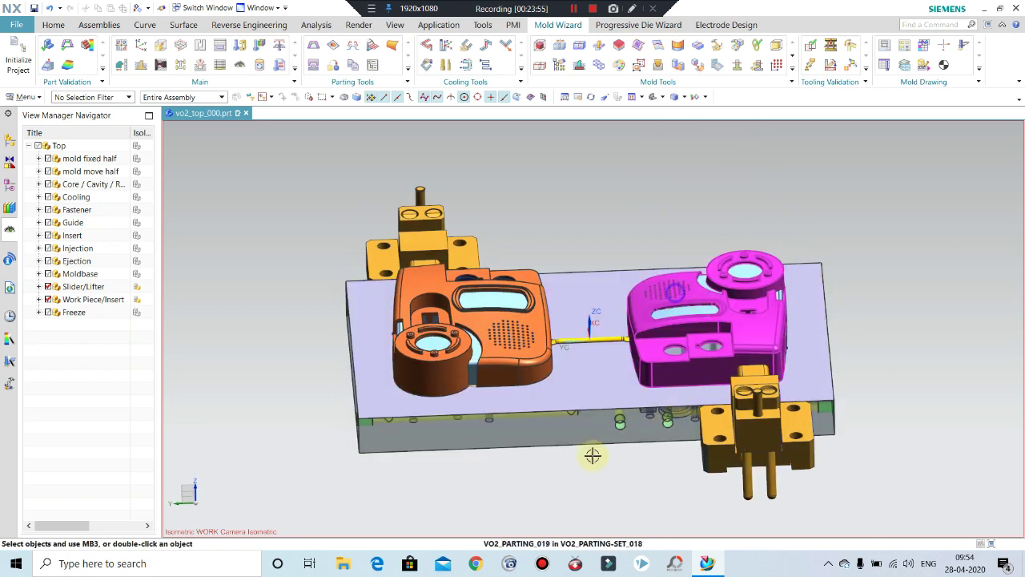
{"action": "mouse_move", "coordinate": [530, 322]}
{"action": "middle_mouse_down"}
{"action": "mouse_move", "coordinate": [539, 453]}
{"action": "mouse_move", "coordinate": [590, 389]}
{"action": "mouse_move", "coordinate": [632, 446]}
{"action": "mouse_move", "coordinate": [624, 481]}
{"action": "mouse_move", "coordinate": [671, 497]}
{"action": "mouse_move", "coordinate": [578, 353]}
{"action": "mouse_move", "coordinate": [698, 428]}
{"action": "middle_mouse_up"}
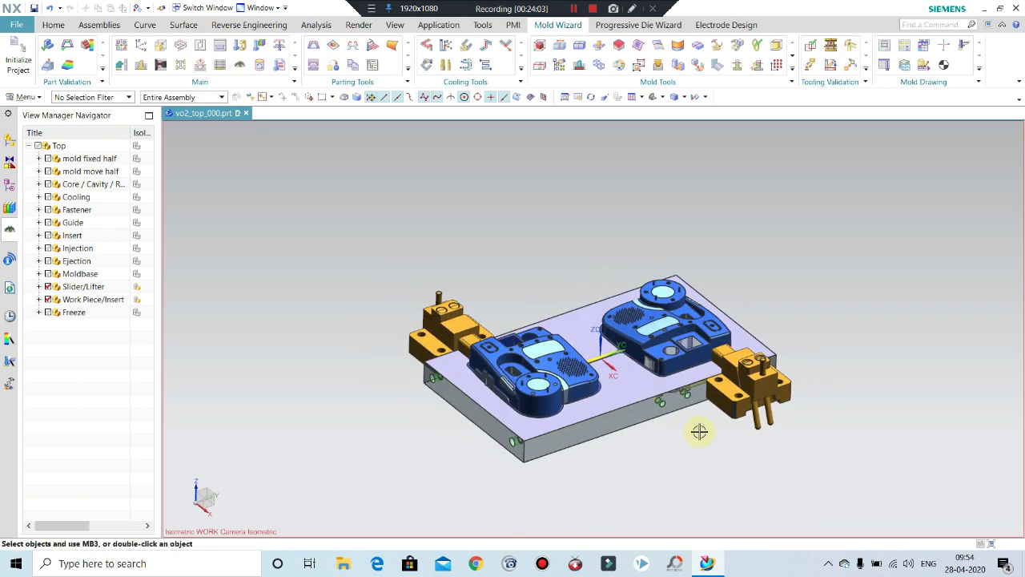
{"action": "scroll", "coordinate": [688, 416], "scroll_direction": "down", "scroll_amount": 2}
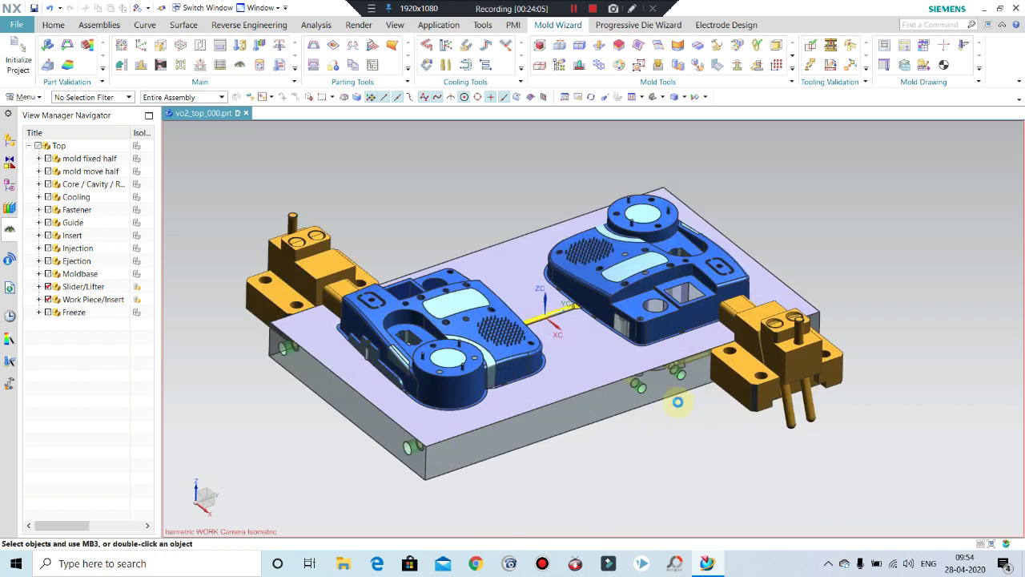
{"action": "key", "text": "ctrl+shift+k"}
- Set the selection filter to Solid Body and pick the core block body from the overlapping-body list
{"action": "scroll", "coordinate": [441, 254], "scroll_direction": "up", "scroll_amount": 3}
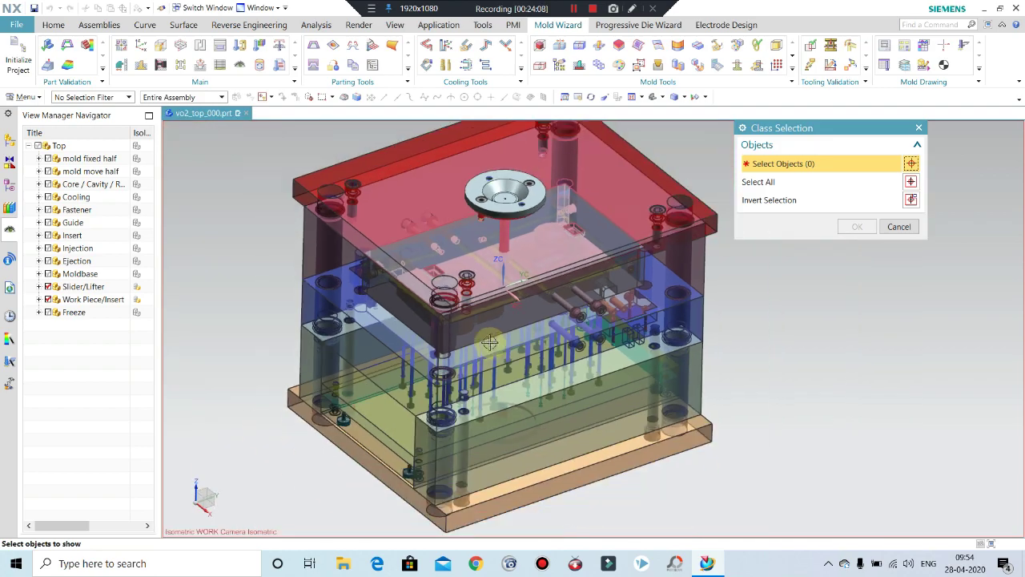
{"action": "mouse_move", "coordinate": [449, 264]}
{"action": "middle_mouse_down"}
{"action": "mouse_move", "coordinate": [478, 321]}
{"action": "mouse_move", "coordinate": [585, 326]}
{"action": "mouse_move", "coordinate": [540, 225]}
{"action": "middle_mouse_up"}
{"action": "scroll", "coordinate": [540, 216], "scroll_direction": "down", "scroll_amount": 3}
{"action": "scroll", "coordinate": [561, 302], "scroll_direction": "down", "scroll_amount": 2}
{"action": "scroll", "coordinate": [561, 302], "scroll_direction": "down", "scroll_amount": 2}
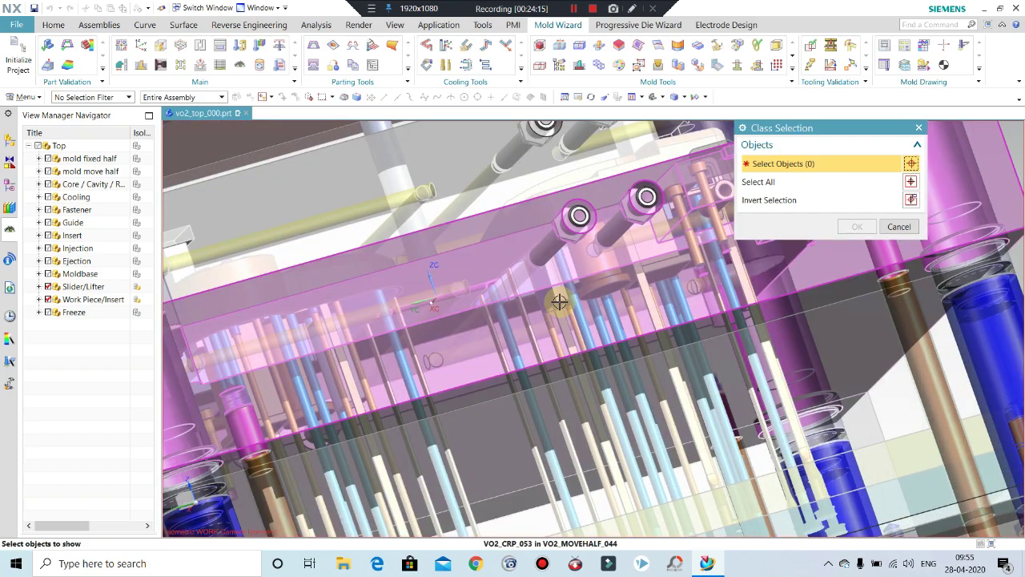
{"action": "left_click", "coordinate": [78, 97]}
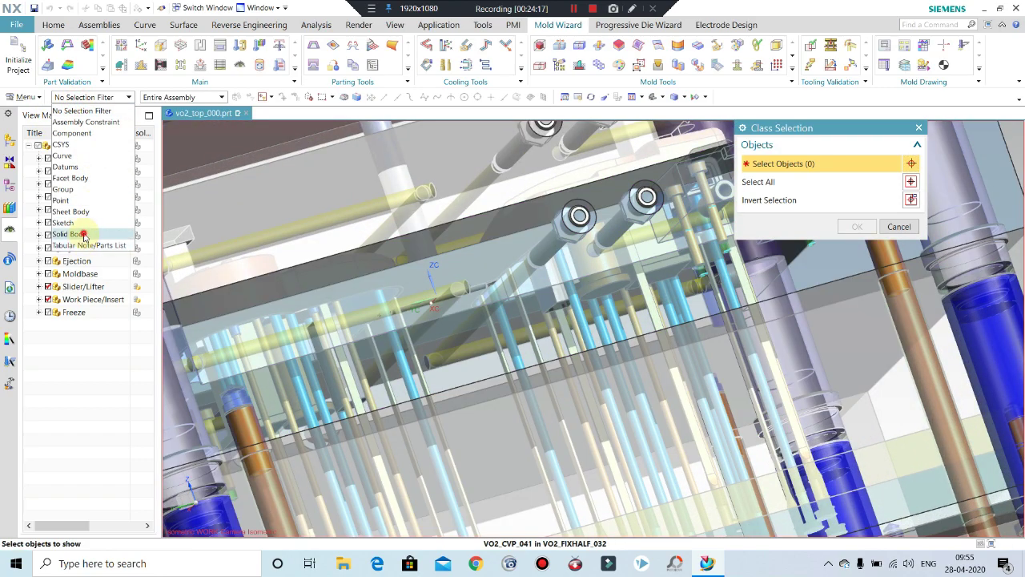
{"action": "left_click", "coordinate": [83, 235]}
{"action": "right_click", "coordinate": [560, 58]}
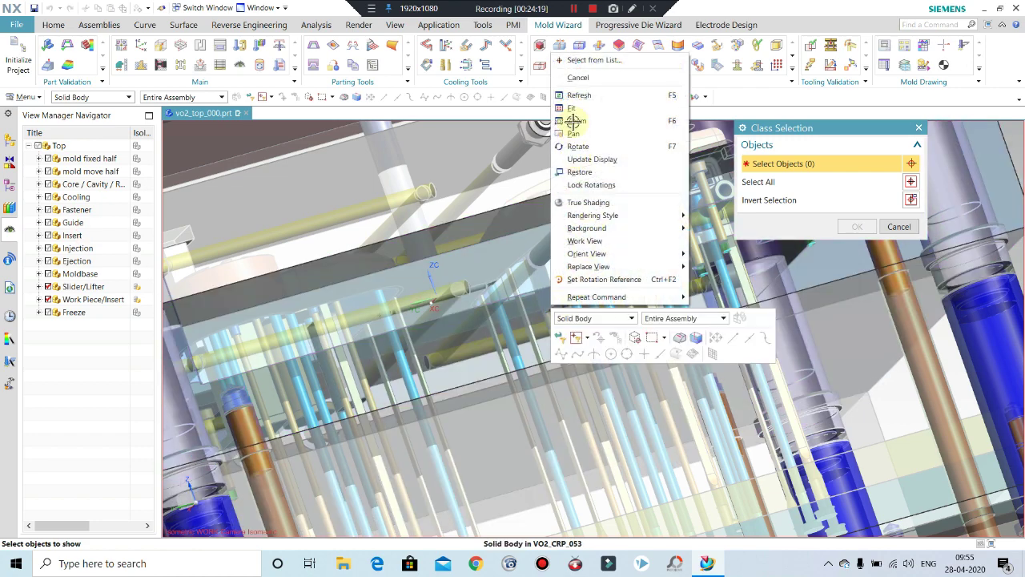
{"action": "left_click", "coordinate": [595, 61]}
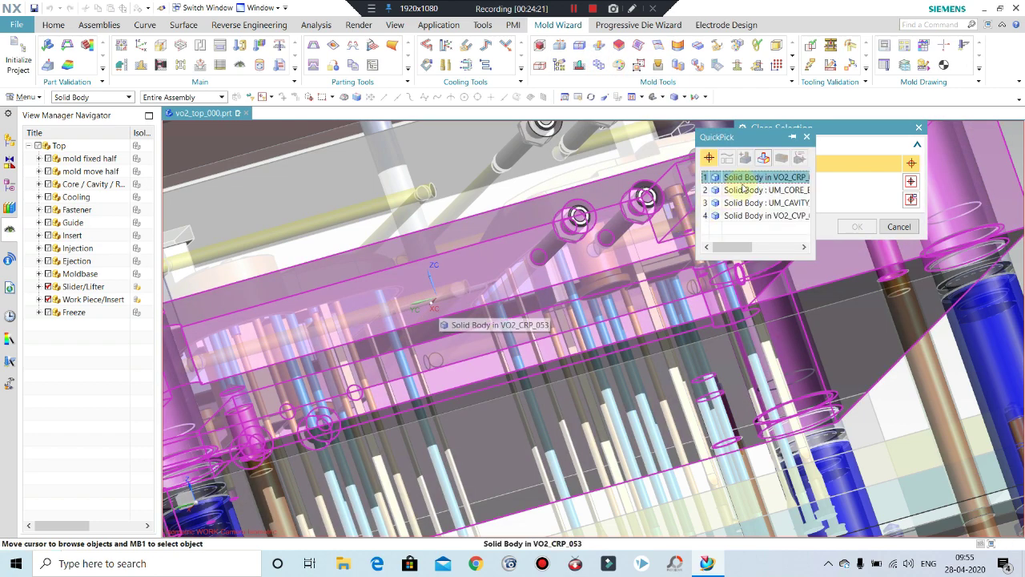
{"action": "left_click", "coordinate": [745, 190]}
{"action": "left_click", "coordinate": [854, 231]}
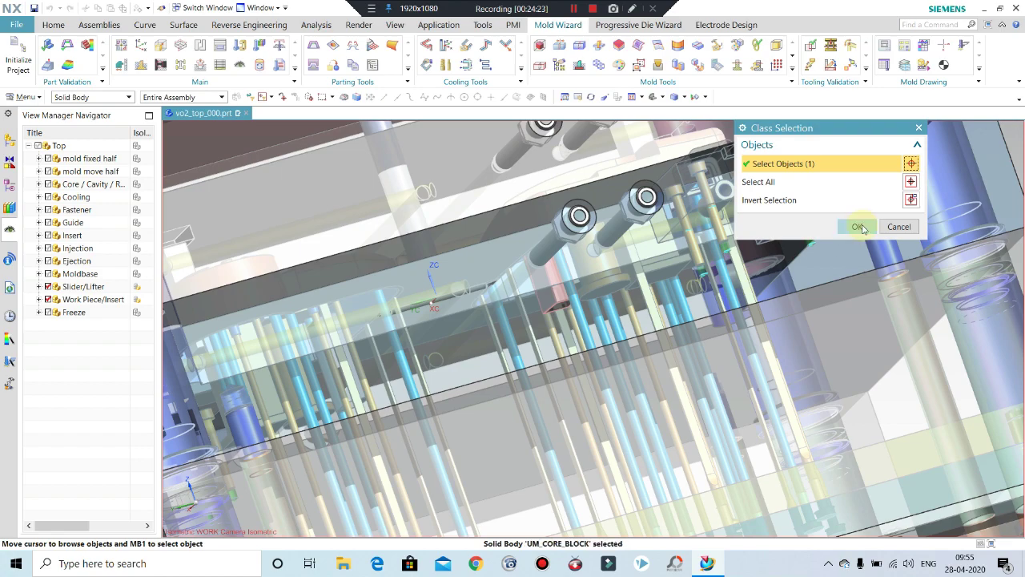
- Turn to a front view and pick the second stacked solid body from the list
{"action": "scroll", "coordinate": [511, 307], "scroll_direction": "down", "scroll_amount": 5}
{"action": "middle_click_drag", "start_coordinate": [481, 322], "coordinate": [374, 341]}
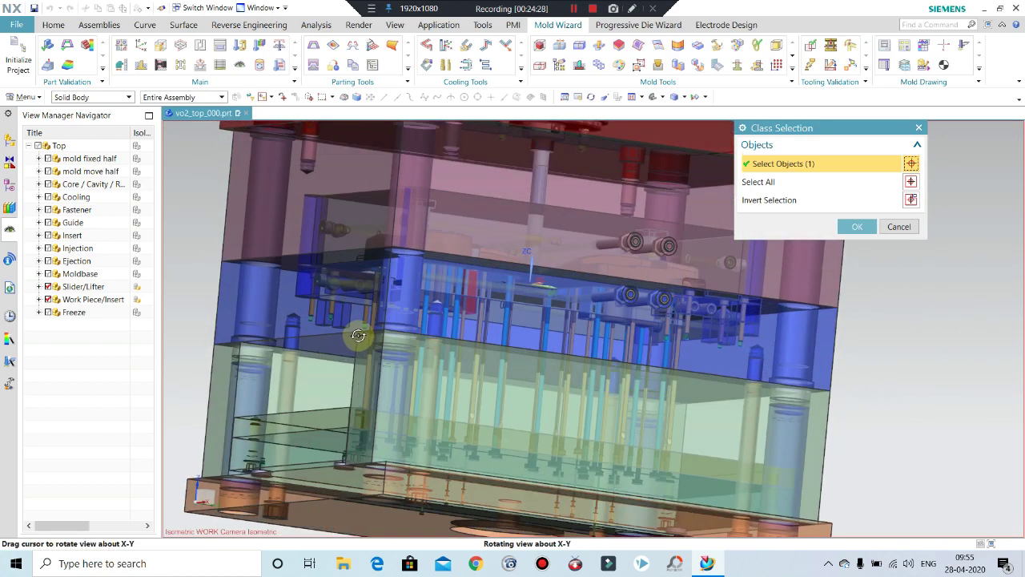
{"action": "middle_click_drag", "start_coordinate": [374, 342], "coordinate": [366, 328]}
{"action": "scroll", "coordinate": [513, 341], "scroll_direction": "up", "scroll_amount": 2}
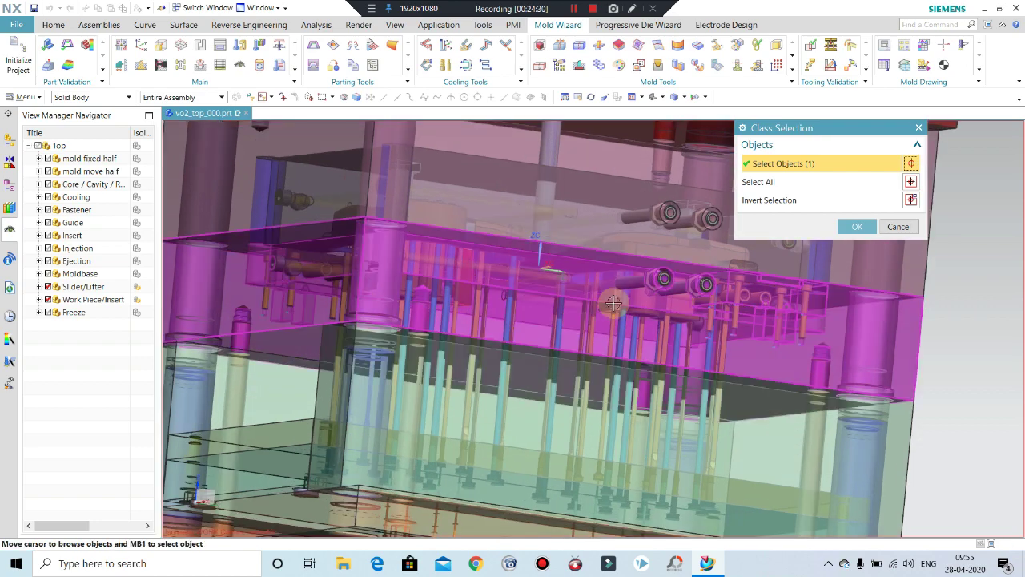
{"action": "scroll", "coordinate": [576, 309], "scroll_direction": "up", "scroll_amount": 2}
{"action": "scroll", "coordinate": [632, 277], "scroll_direction": "up", "scroll_amount": 2}
{"action": "right_click", "coordinate": [633, 276]}
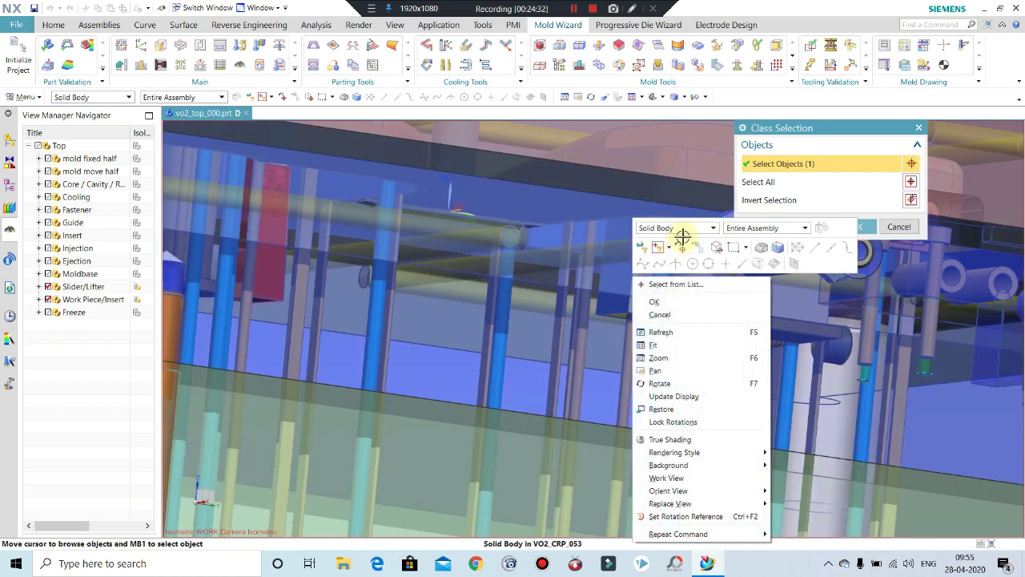
{"action": "left_click", "coordinate": [668, 285]}
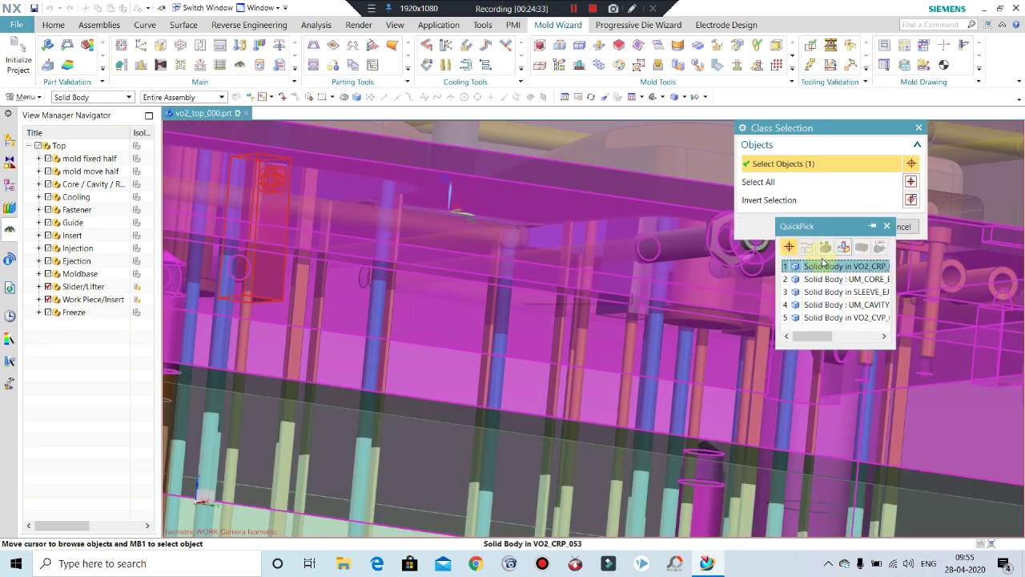
{"action": "left_click", "coordinate": [815, 281]}
{"action": "left_click", "coordinate": [851, 225]}
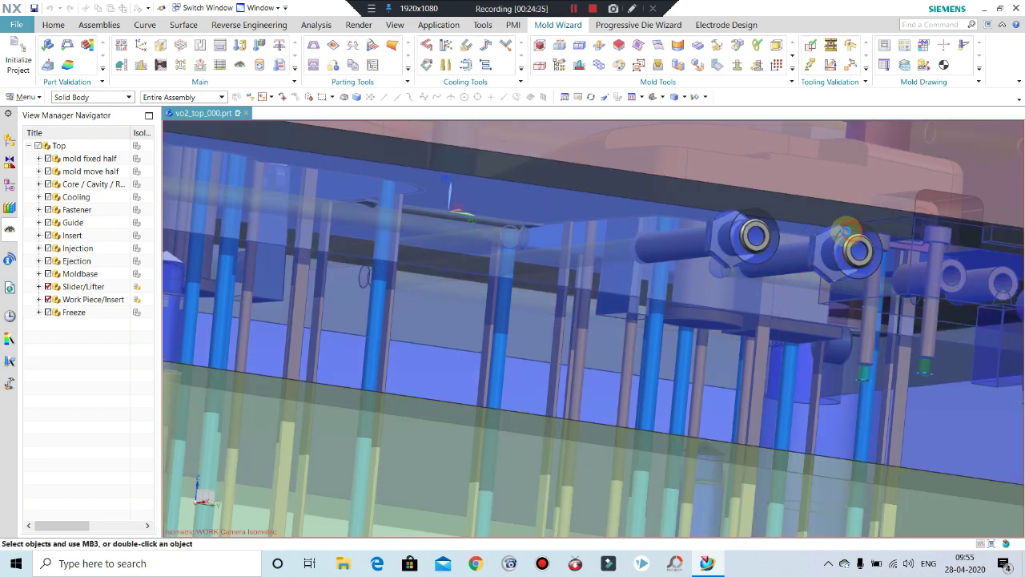
- Orbit to a higher oblique view and open the Slide and Lifter Library
{"action": "scroll", "coordinate": [695, 228], "scroll_direction": "down", "scroll_amount": 5}
{"action": "scroll", "coordinate": [695, 227], "scroll_direction": "down", "scroll_amount": 3}
{"action": "mouse_move", "coordinate": [696, 227]}
{"action": "middle_mouse_down"}
{"action": "mouse_move", "coordinate": [636, 307]}
{"action": "mouse_move", "coordinate": [638, 337]}
{"action": "mouse_move", "coordinate": [634, 325]}
{"action": "mouse_move", "coordinate": [582, 345]}
{"action": "middle_mouse_up"}
{"action": "scroll", "coordinate": [694, 190], "scroll_direction": "down", "scroll_amount": 3}
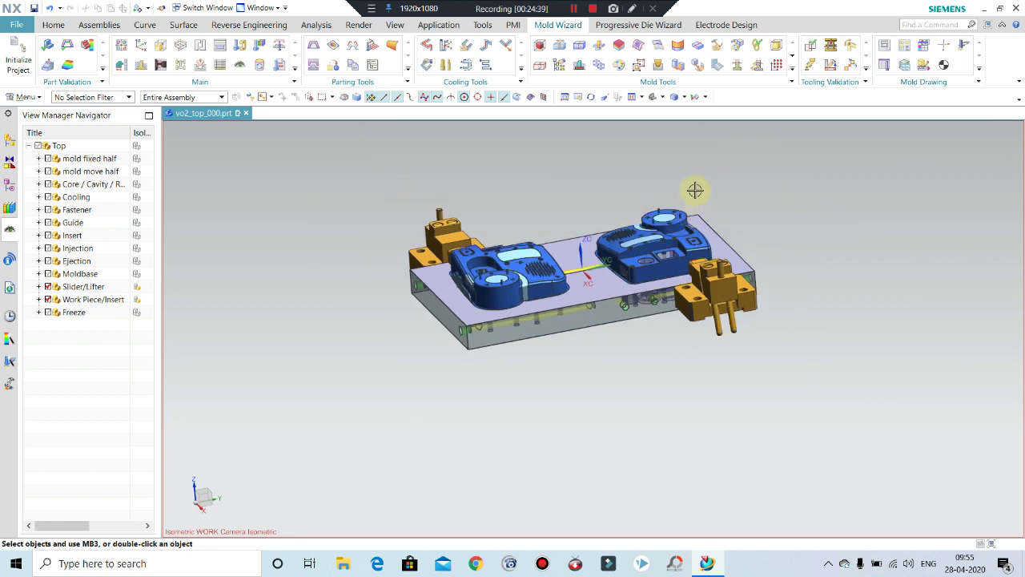
{"action": "middle_click_drag", "start_coordinate": [703, 169], "coordinate": [712, 172]}
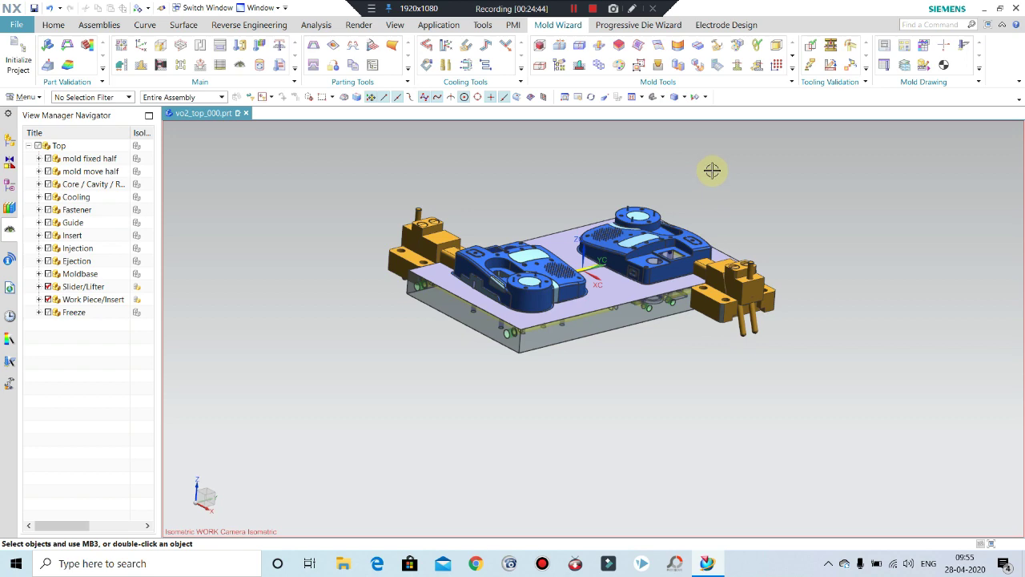
{"action": "left_click", "coordinate": [118, 65]}
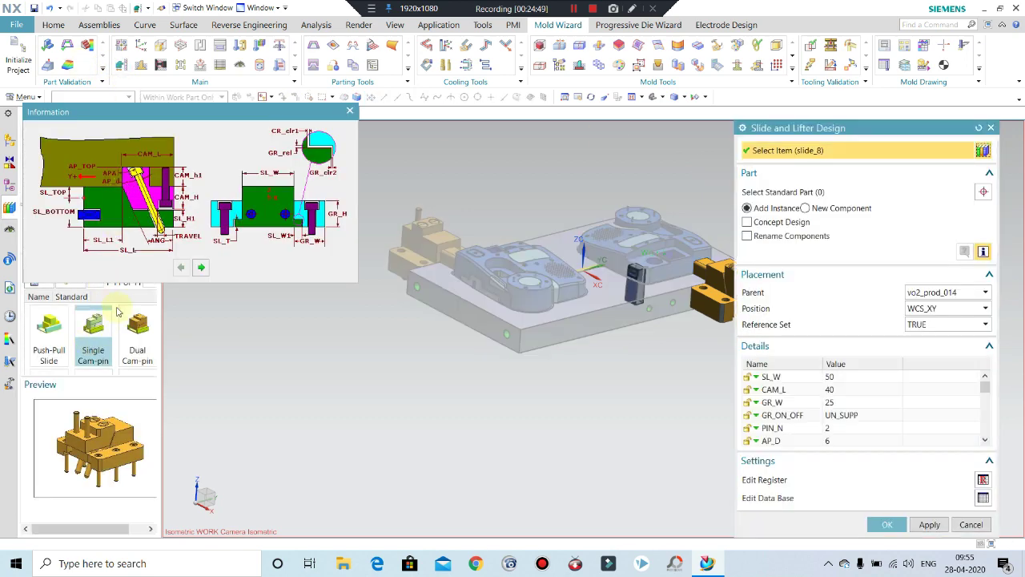
- Compare the Lifter catalog types and add a Dowel Lifter with riser_angle 10
{"action": "left_click_drag", "start_coordinate": [279, 108], "coordinate": [432, 58]}
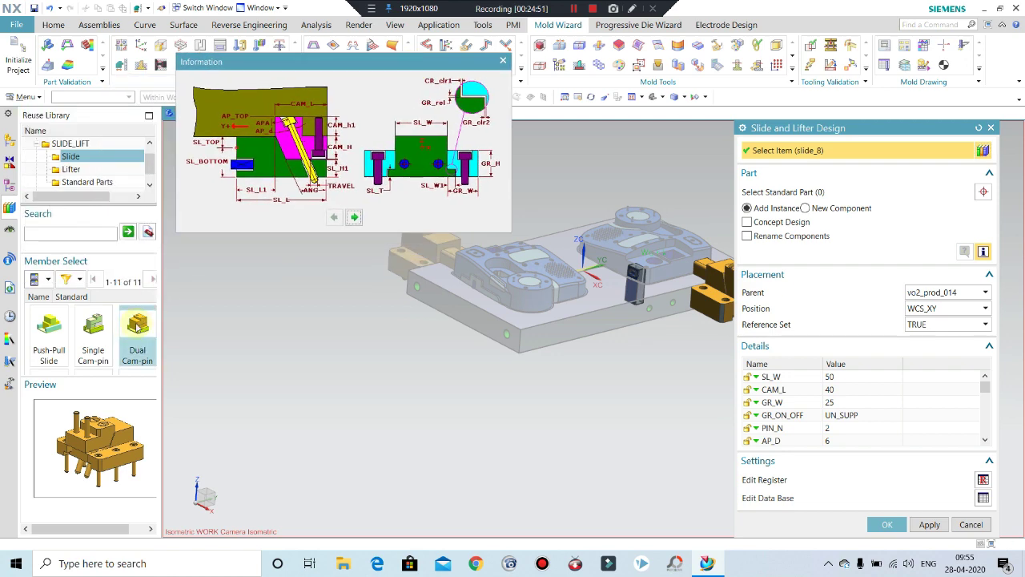
{"action": "left_click", "coordinate": [71, 169]}
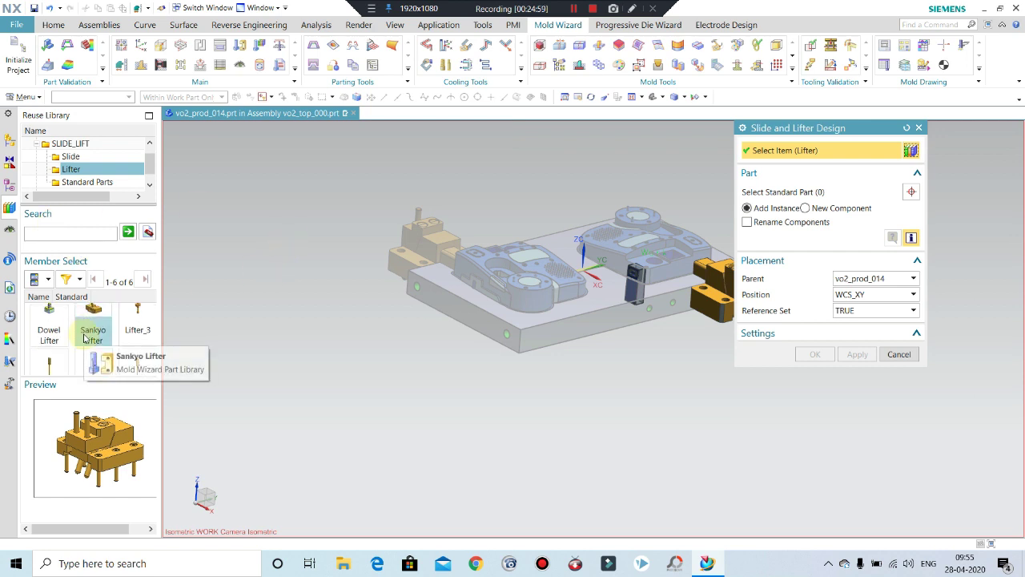
{"action": "scroll", "coordinate": [85, 339], "scroll_direction": "down", "scroll_amount": 1}
{"action": "left_click", "coordinate": [48, 341]}
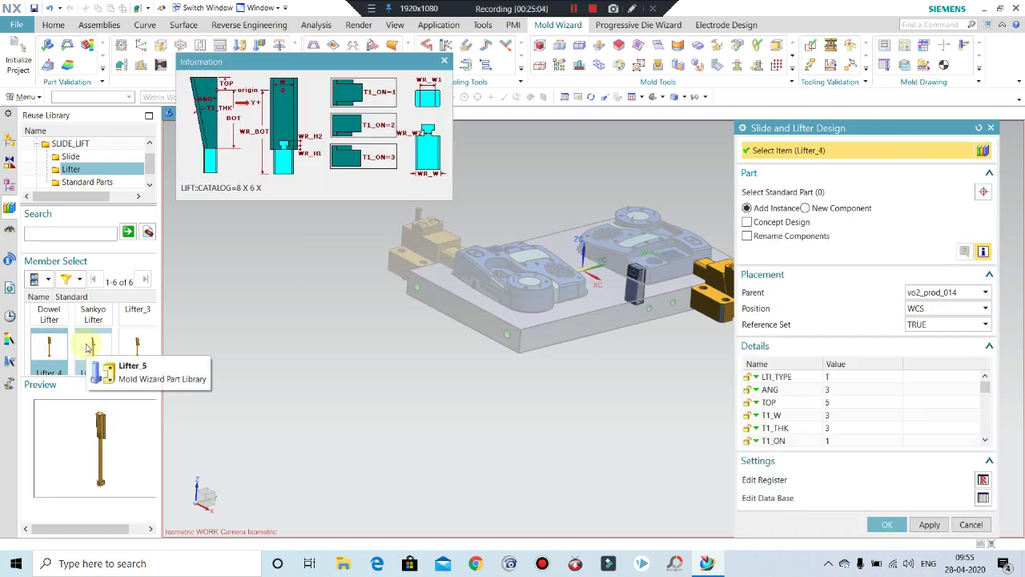
{"action": "left_click", "coordinate": [92, 342]}
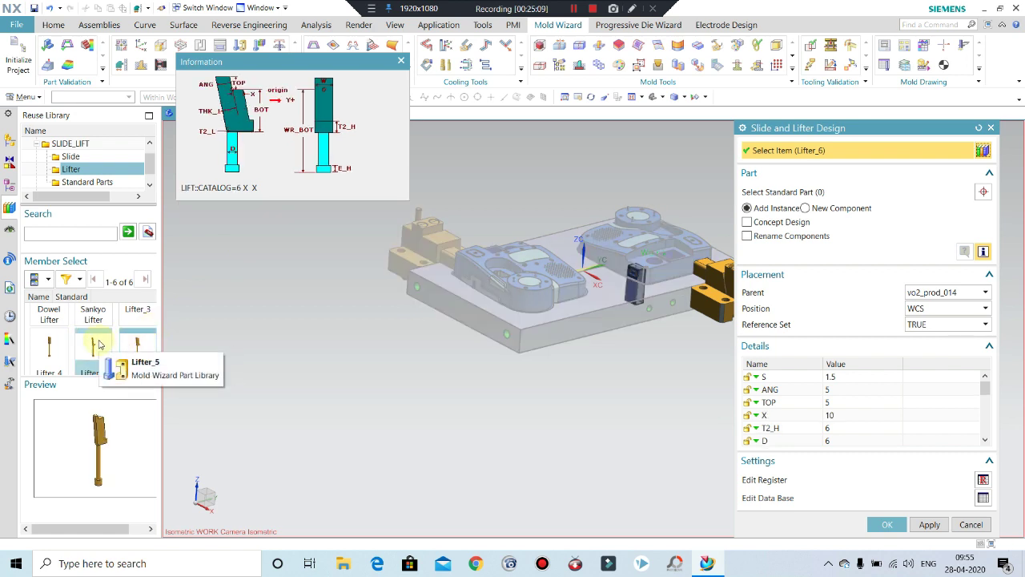
{"action": "scroll", "coordinate": [99, 344], "scroll_direction": "up", "scroll_amount": 1}
{"action": "left_click", "coordinate": [134, 325]}
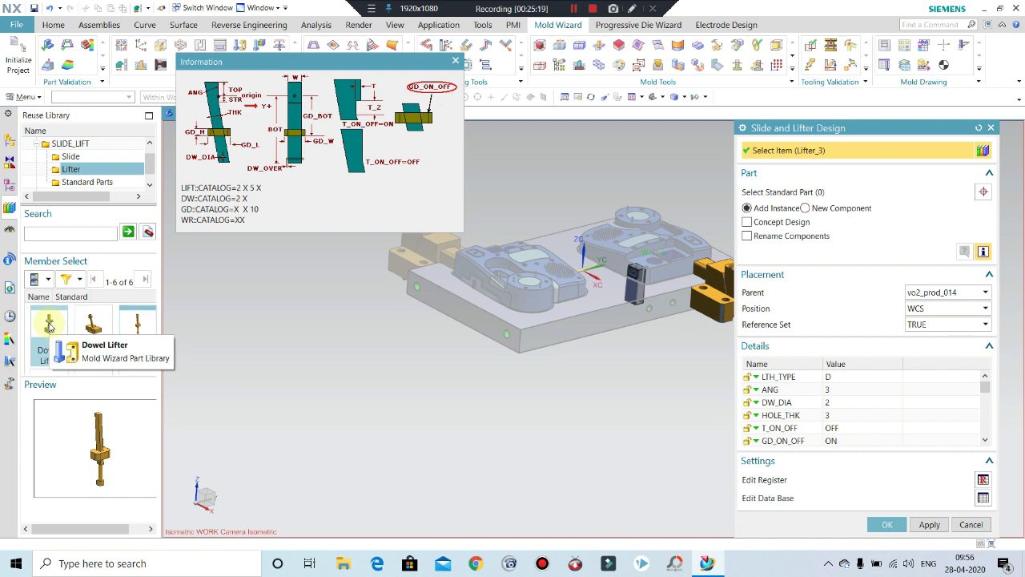
{"action": "left_click", "coordinate": [49, 327]}
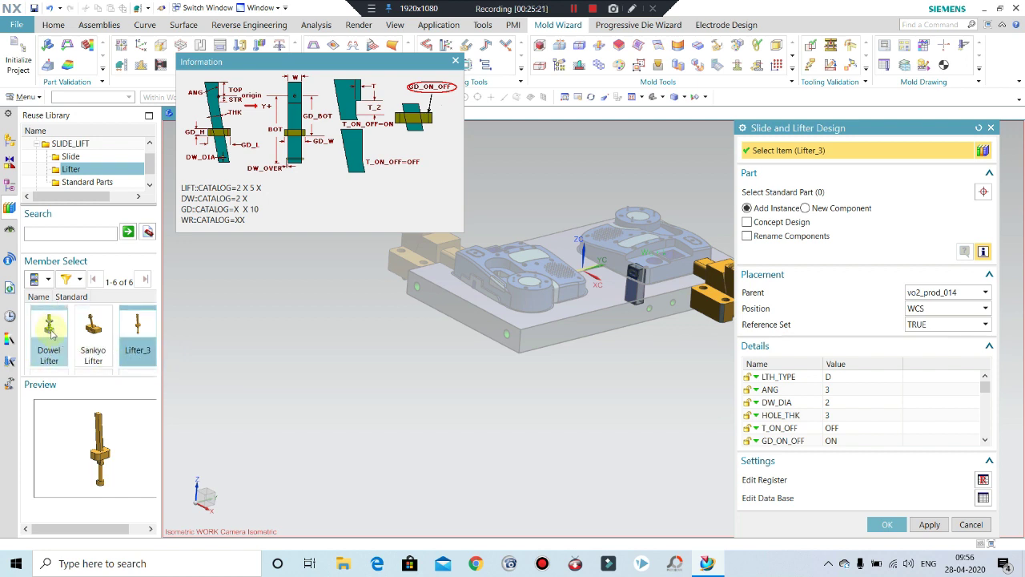
{"action": "left_click", "coordinate": [137, 329]}
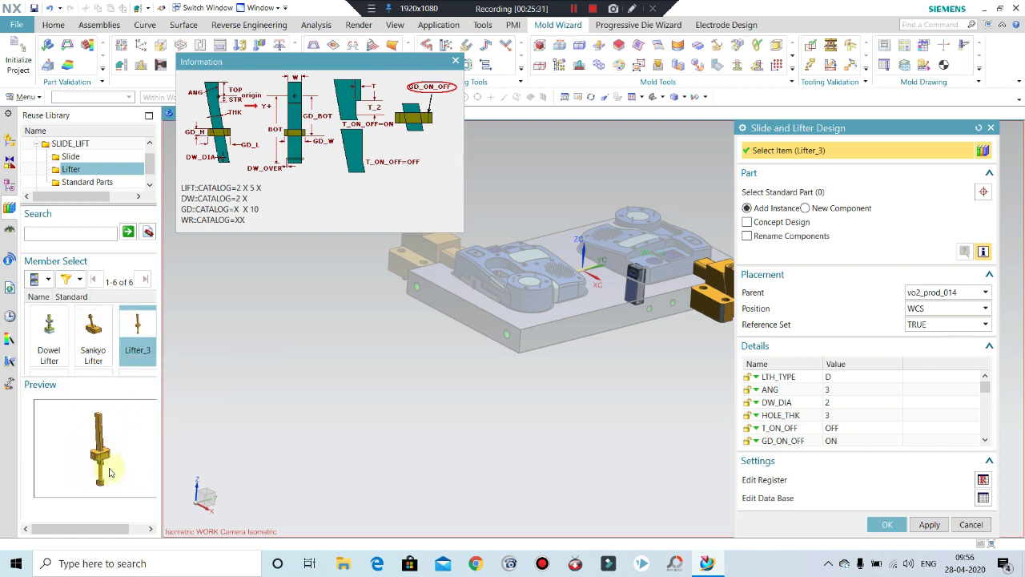
{"action": "left_click", "coordinate": [49, 327]}
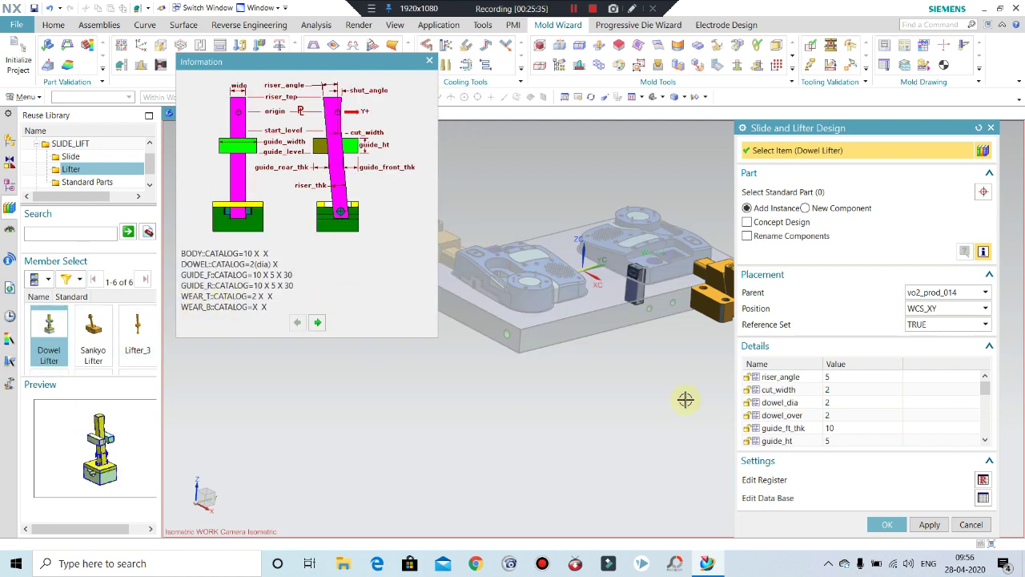
{"action": "left_click", "coordinate": [838, 379]}
{"action": "type", "text": "10"}
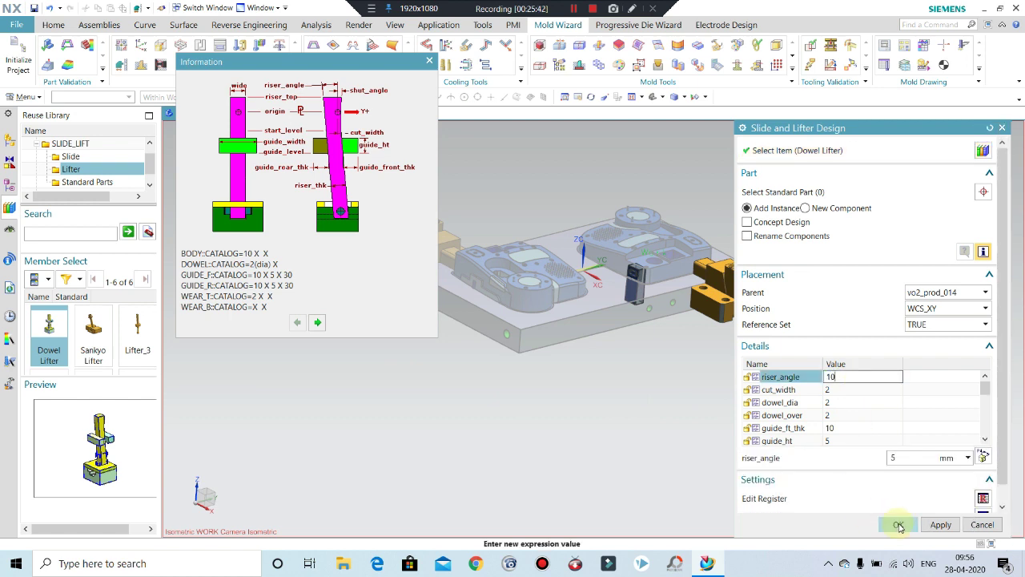
{"action": "left_click", "coordinate": [898, 525]}
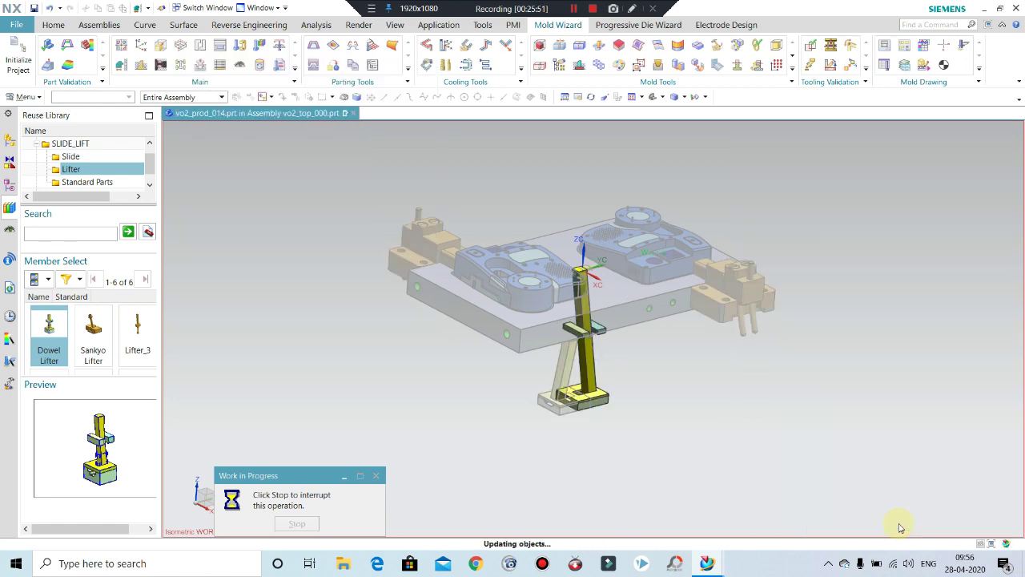
- Show the hidden mold plates again and snap to the front view
{"action": "mouse_move", "coordinate": [756, 470]}
{"action": "middle_mouse_down"}
{"action": "mouse_move", "coordinate": [700, 450]}
{"action": "mouse_move", "coordinate": [717, 470]}
{"action": "mouse_move", "coordinate": [677, 447]}
{"action": "middle_mouse_up"}
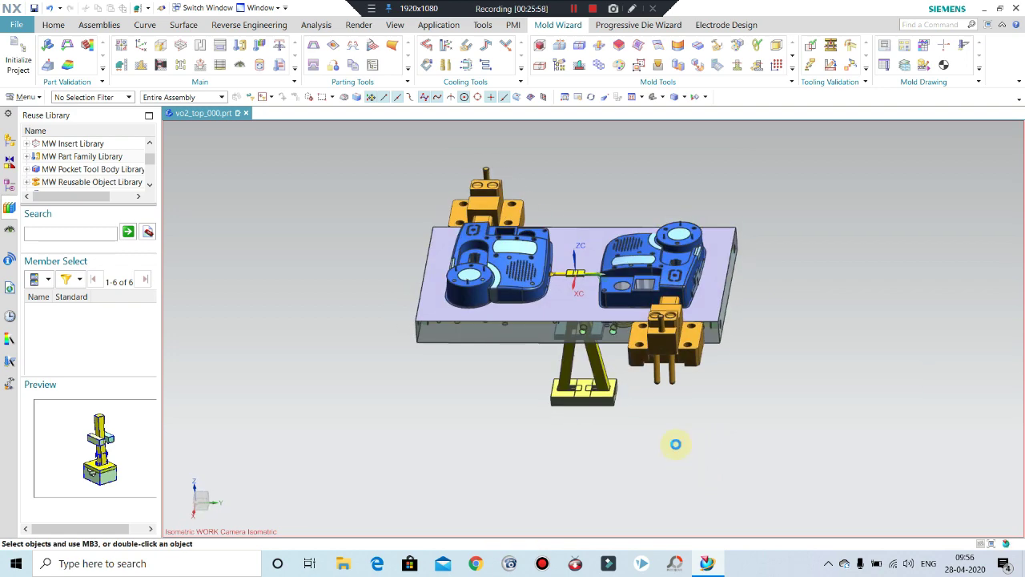
{"action": "key", "text": "ctrl+shift+k"}
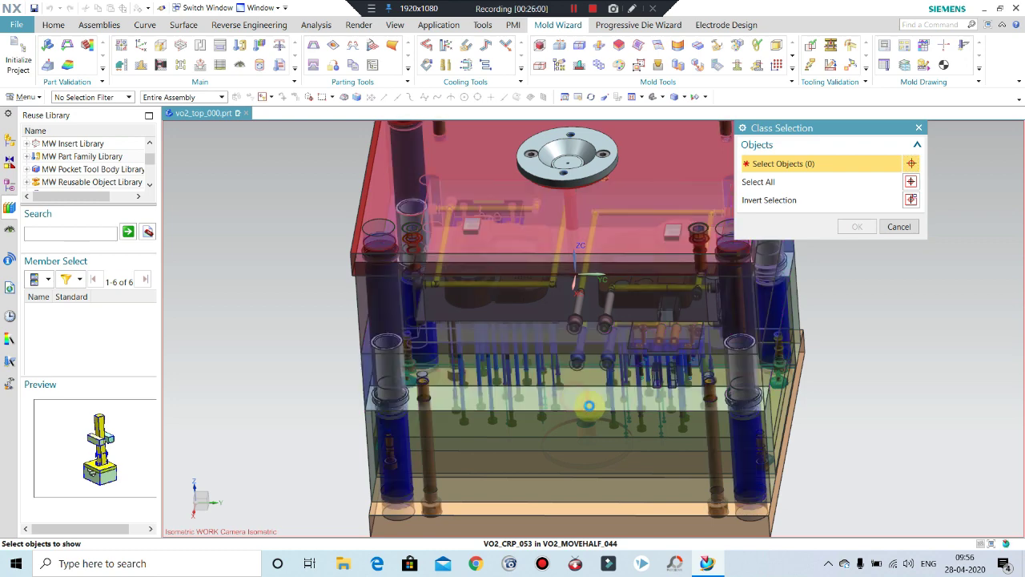
{"action": "middle_click", "coordinate": [589, 406]}
{"action": "mouse_move", "coordinate": [577, 389]}
{"action": "middle_mouse_down"}
{"action": "mouse_move", "coordinate": [565, 340]}
{"action": "mouse_move", "coordinate": [689, 389]}
{"action": "middle_mouse_up"}
{"action": "key", "text": "F8"}
- Zoom and orbit to inspect the Dowel Lifter between the cavities
{"action": "scroll", "coordinate": [579, 333], "scroll_direction": "up", "scroll_amount": 3}
{"action": "scroll", "coordinate": [579, 332], "scroll_direction": "up", "scroll_amount": 3}
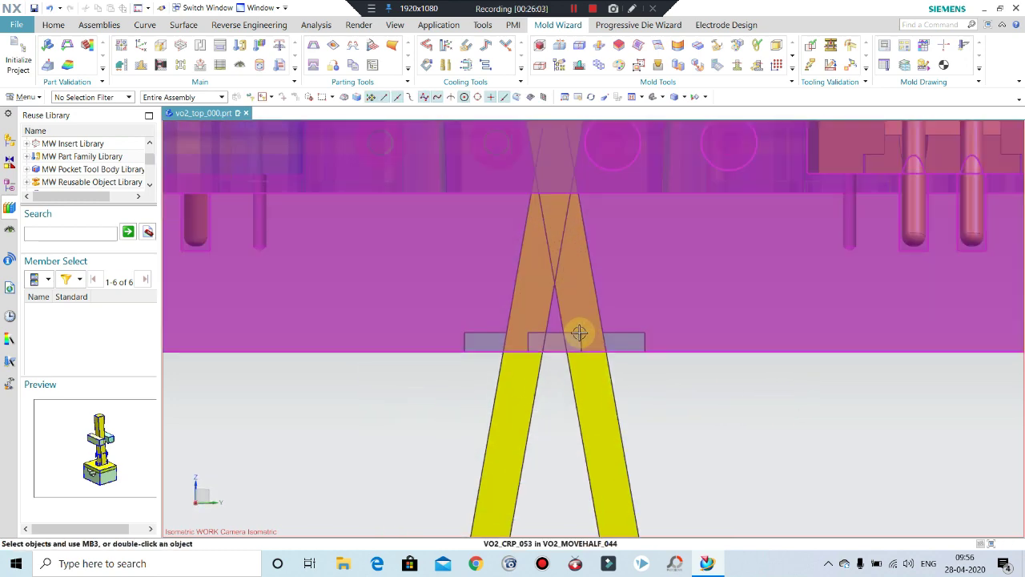
{"action": "scroll", "coordinate": [579, 333], "scroll_direction": "up", "scroll_amount": 2}
{"action": "scroll", "coordinate": [603, 398], "scroll_direction": "down", "scroll_amount": 3}
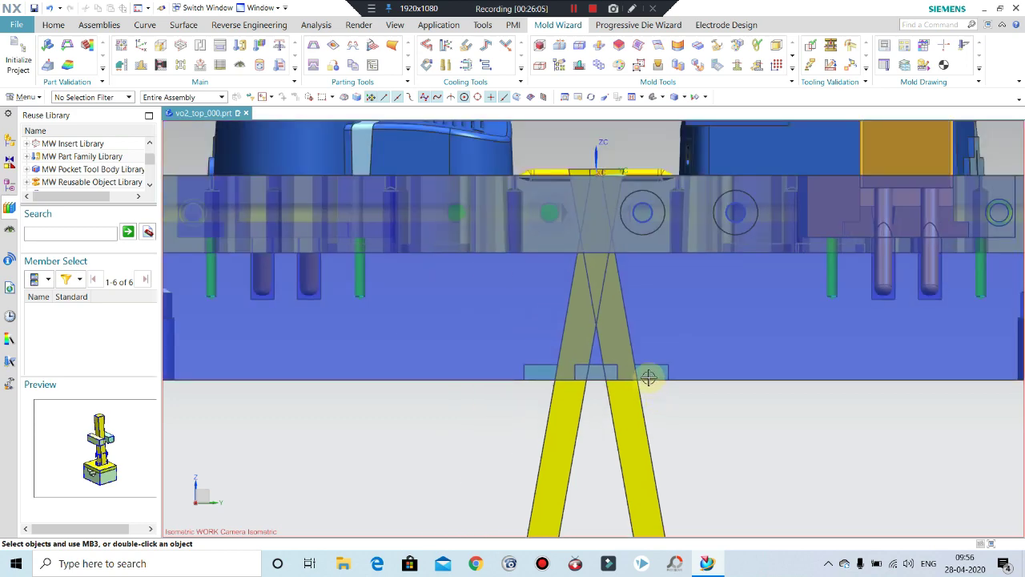
{"action": "mouse_move", "coordinate": [650, 374]}
{"action": "middle_mouse_down"}
{"action": "mouse_move", "coordinate": [634, 369]}
{"action": "mouse_move", "coordinate": [635, 442]}
{"action": "mouse_move", "coordinate": [568, 451]}
{"action": "mouse_move", "coordinate": [593, 294]}
{"action": "middle_mouse_up"}
{"action": "scroll", "coordinate": [634, 369], "scroll_direction": "down", "scroll_amount": 3}
{"action": "scroll", "coordinate": [634, 369], "scroll_direction": "down", "scroll_amount": 2}
{"action": "scroll", "coordinate": [625, 441], "scroll_direction": "down", "scroll_amount": 1}
{"action": "scroll", "coordinate": [594, 294], "scroll_direction": "up", "scroll_amount": 2}
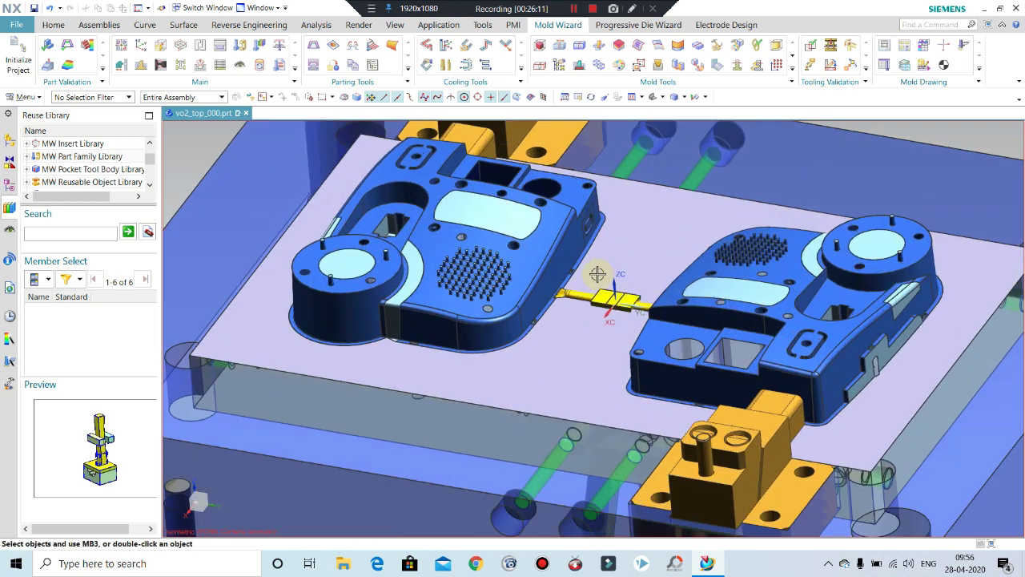
{"action": "scroll", "coordinate": [594, 294], "scroll_direction": "up", "scroll_amount": 2}
{"action": "scroll", "coordinate": [609, 321], "scroll_direction": "up", "scroll_amount": 1}
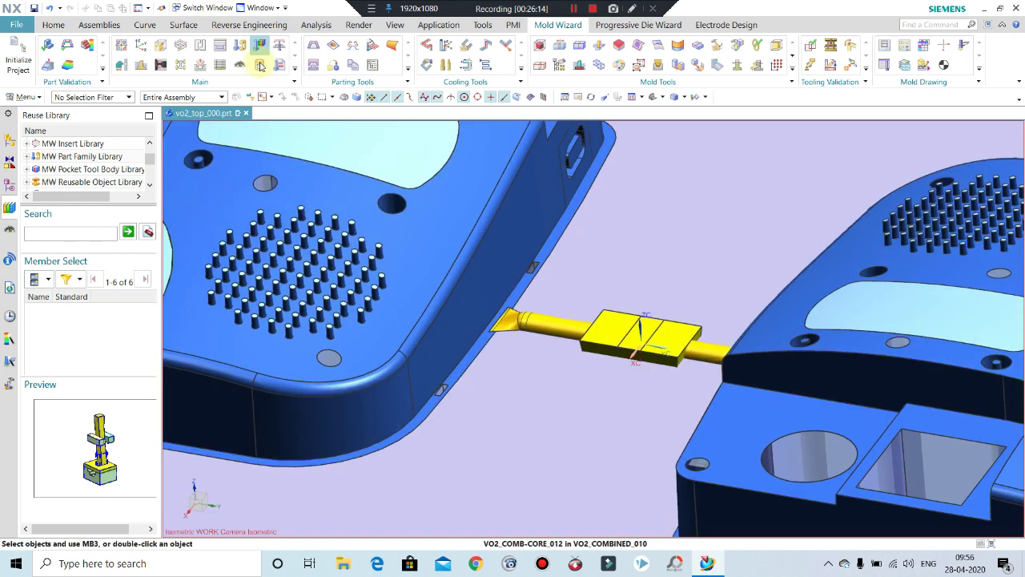
- Reopen Slide and Lifter Design, select Dowel Lifter vo2_lift_149 for modification, and apply it
{"action": "left_click", "coordinate": [120, 66]}
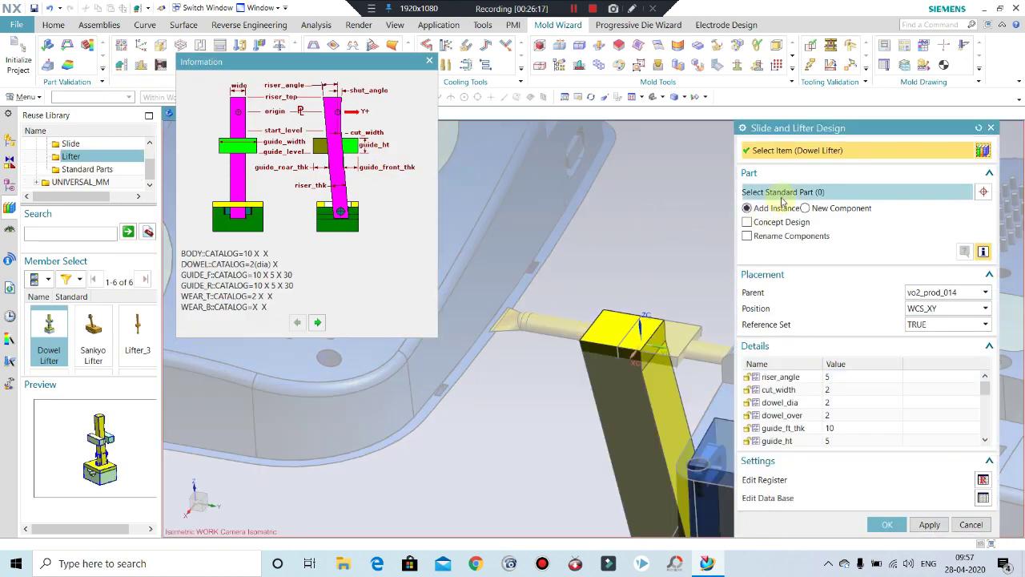
{"action": "left_click", "coordinate": [612, 321]}
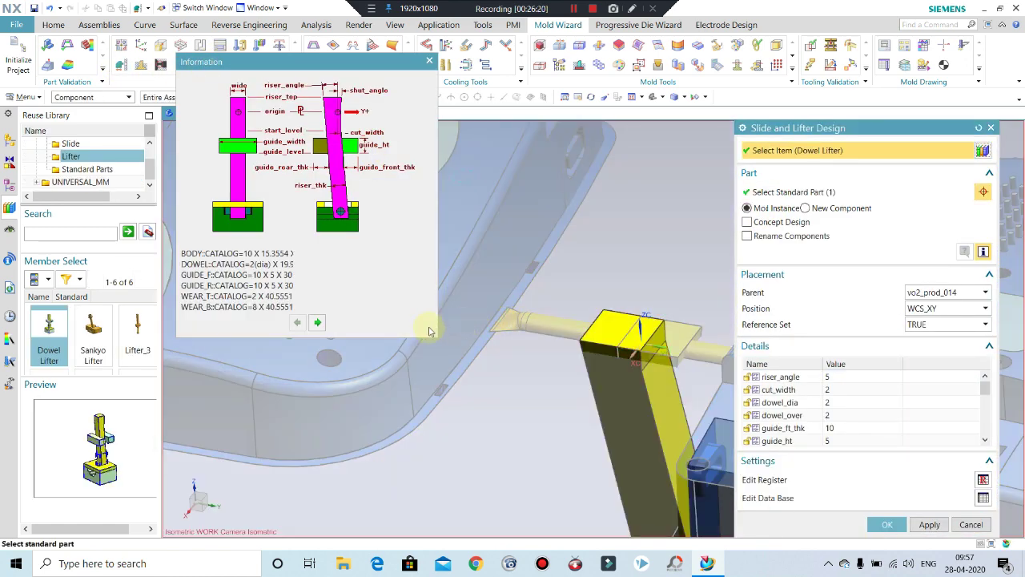
{"action": "scroll", "coordinate": [512, 297], "scroll_direction": "up", "scroll_amount": 5}
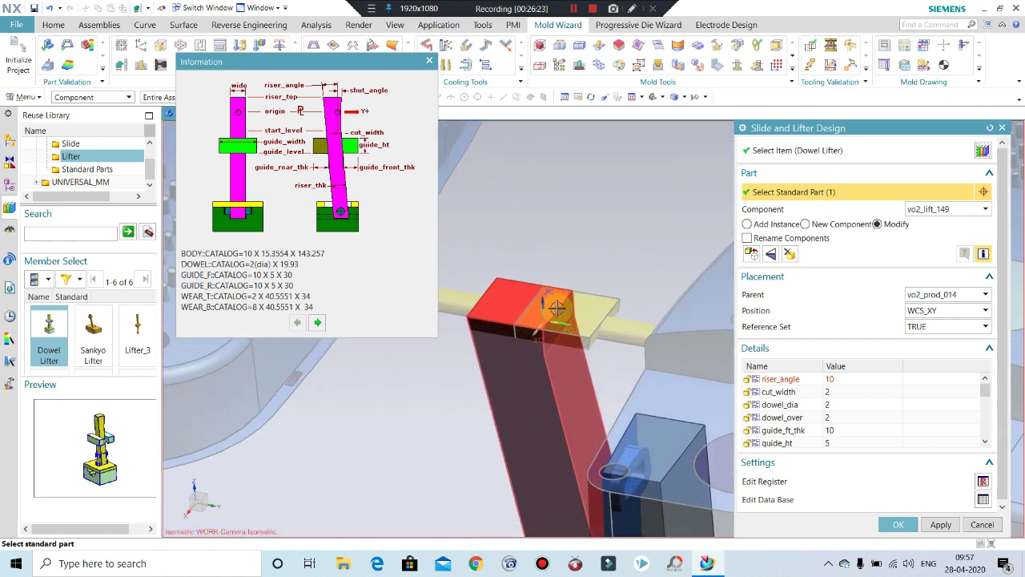
{"action": "middle_click", "coordinate": [756, 253]}
{"action": "scroll", "coordinate": [759, 255], "scroll_direction": "down", "scroll_amount": 3}
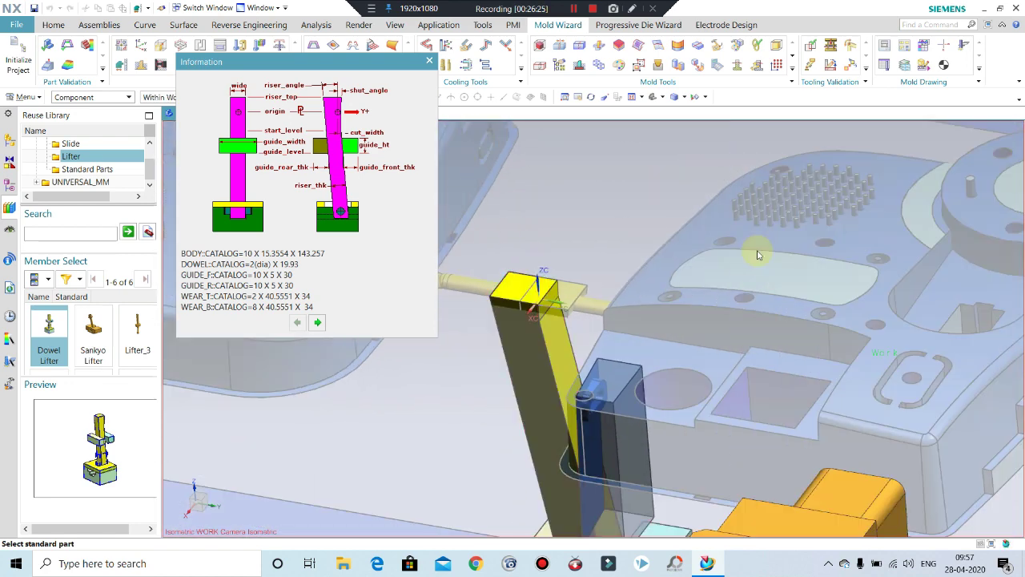
- Start Move Component with Point to Point motion and pick the lifter's top corner as start point
{"action": "key", "text": "ctrl+t"}
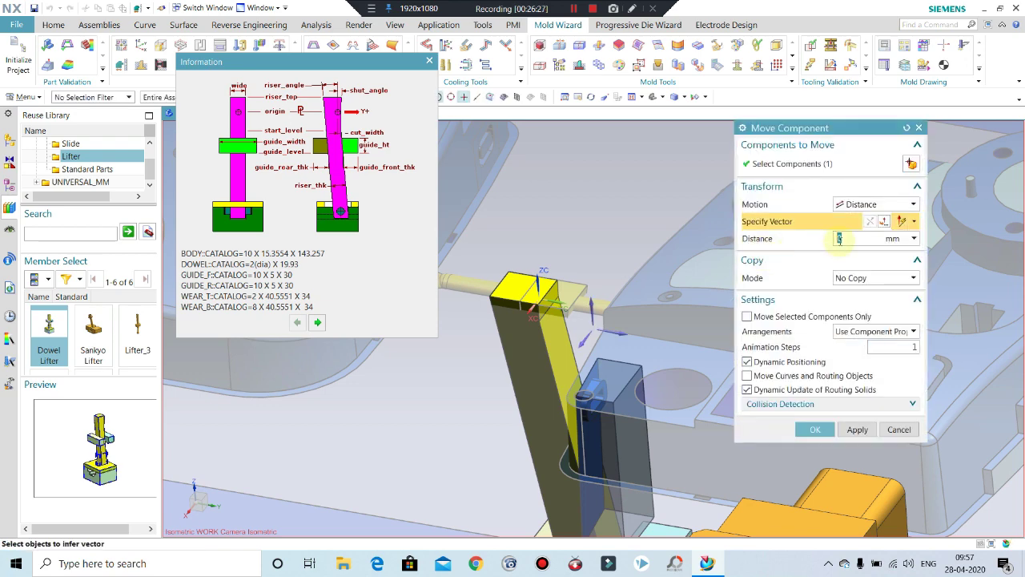
{"action": "left_click", "coordinate": [858, 212]}
{"action": "left_click", "coordinate": [864, 242]}
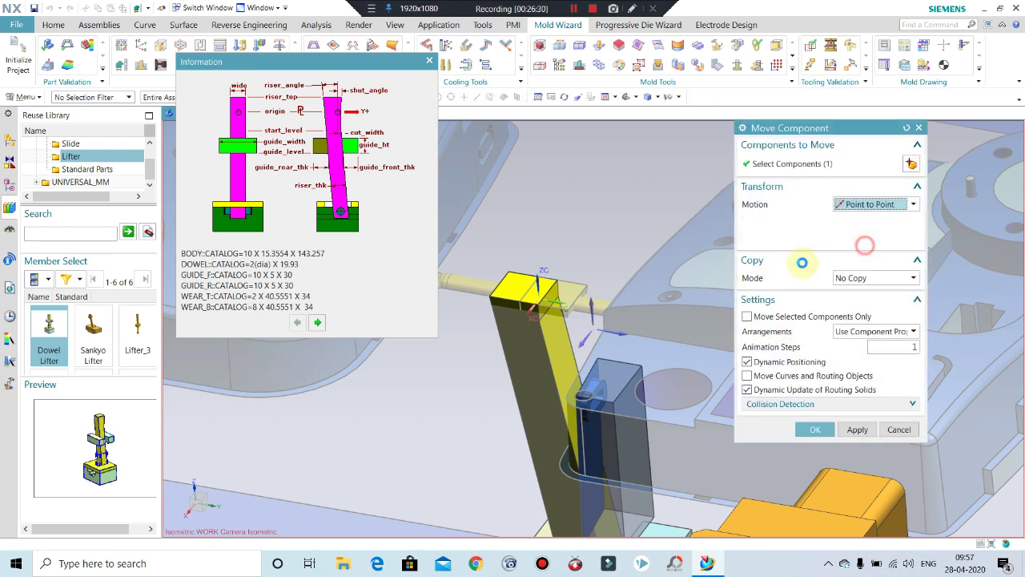
{"action": "scroll", "coordinate": [548, 292], "scroll_direction": "up", "scroll_amount": 2}
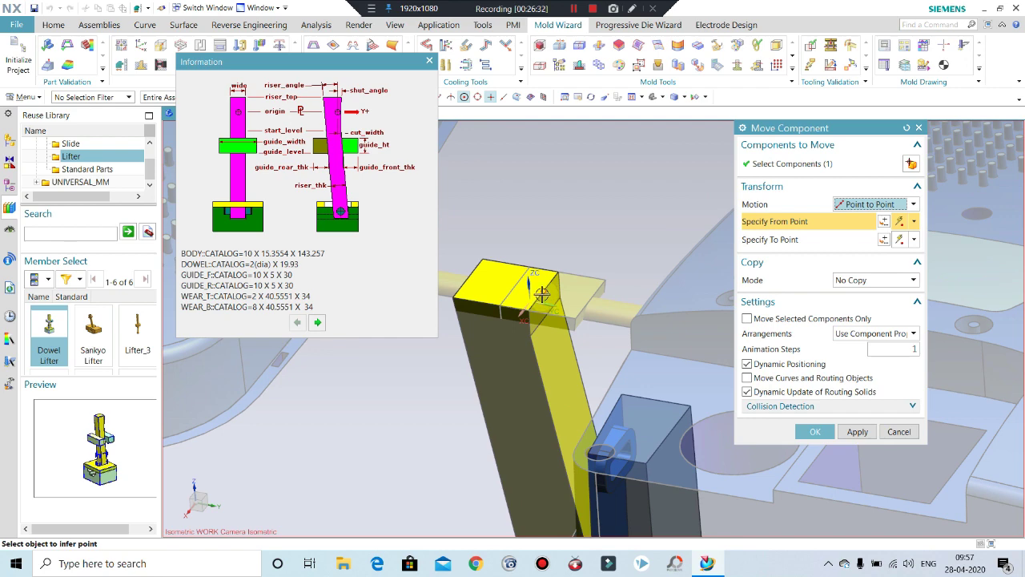
{"action": "left_click", "coordinate": [544, 291]}
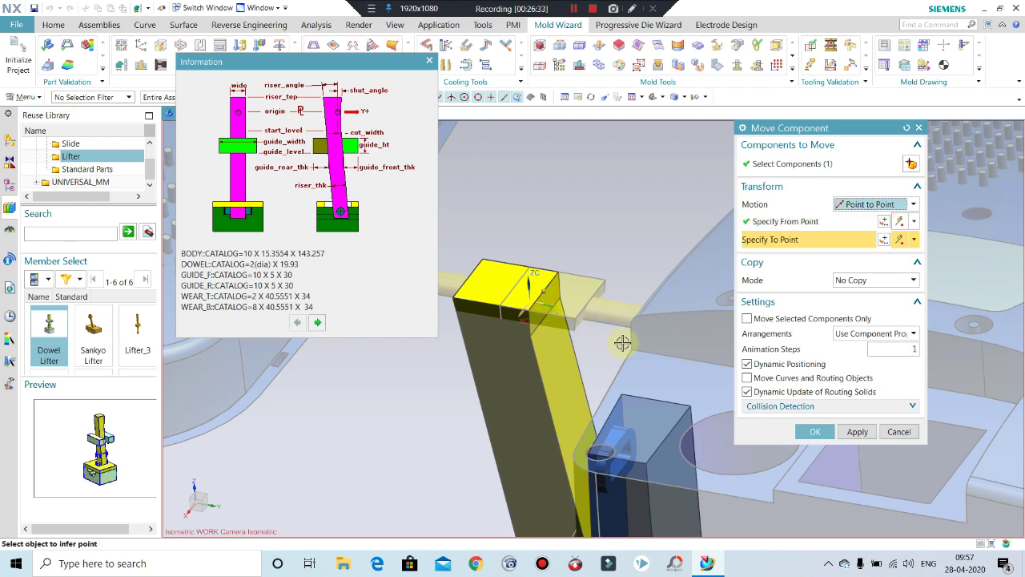
{"action": "scroll", "coordinate": [615, 338], "scroll_direction": "down", "scroll_amount": 2}
{"action": "scroll", "coordinate": [601, 304], "scroll_direction": "down", "scroll_amount": 1}
{"action": "scroll", "coordinate": [537, 211], "scroll_direction": "up", "scroll_amount": 1}
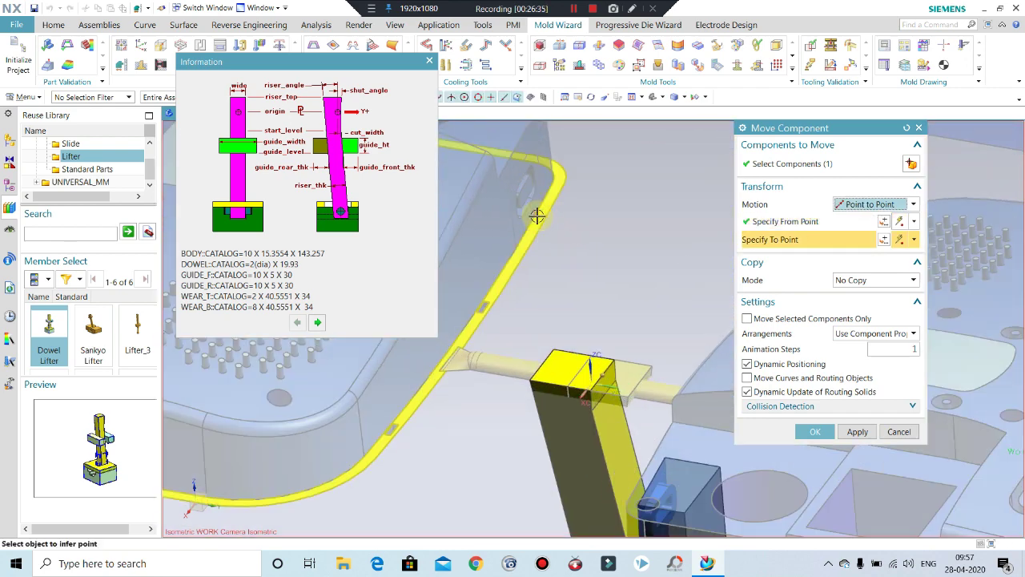
{"action": "scroll", "coordinate": [538, 211], "scroll_direction": "up", "scroll_amount": 1}
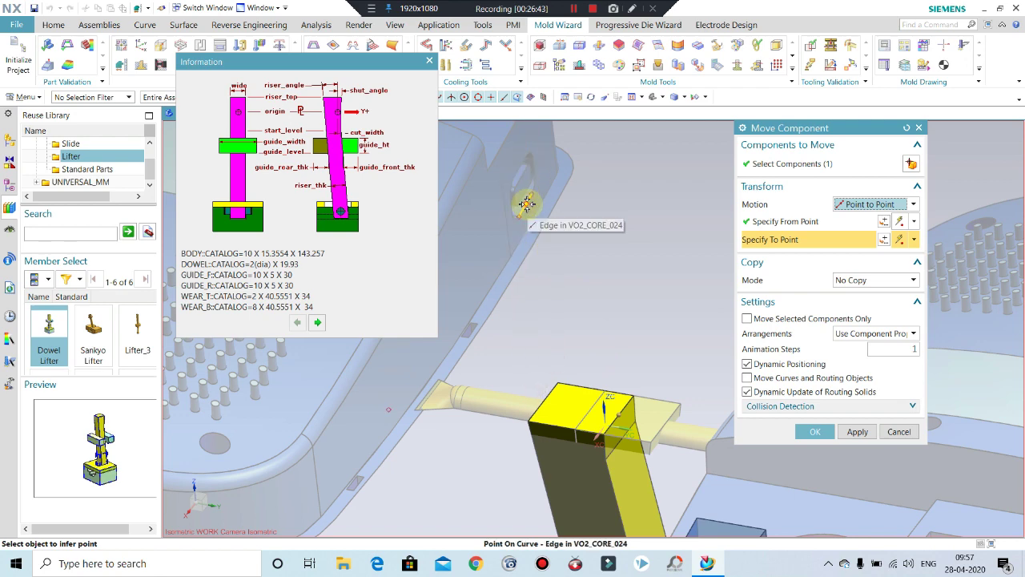
- Pick the core edge point as destination and confirm the lifter move
{"action": "left_click", "coordinate": [525, 204]}
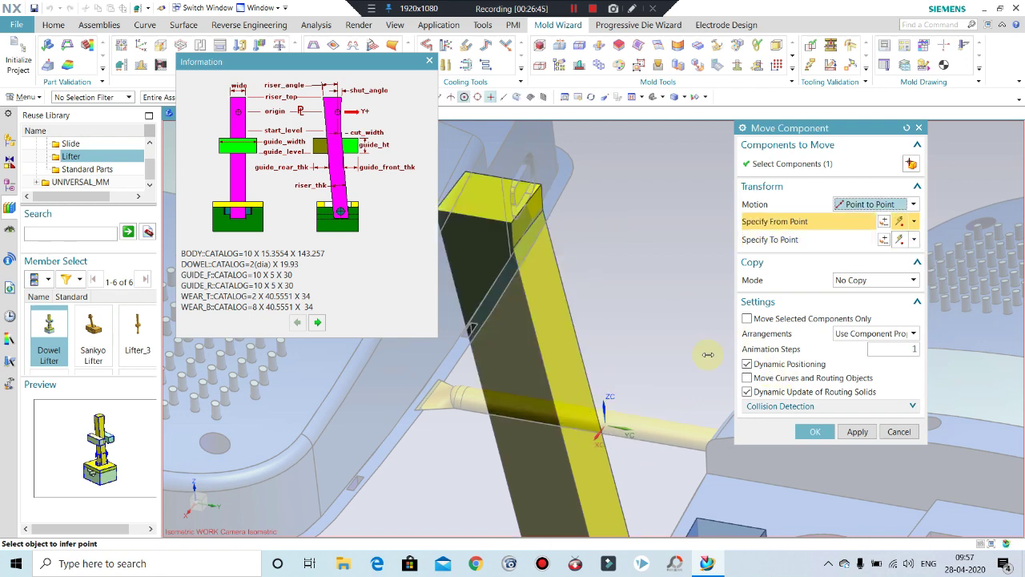
{"action": "scroll", "coordinate": [535, 244], "scroll_direction": "down", "scroll_amount": 2}
{"action": "scroll", "coordinate": [535, 244], "scroll_direction": "down", "scroll_amount": 1}
{"action": "scroll", "coordinate": [532, 218], "scroll_direction": "down", "scroll_amount": 1}
{"action": "scroll", "coordinate": [522, 181], "scroll_direction": "down", "scroll_amount": 1}
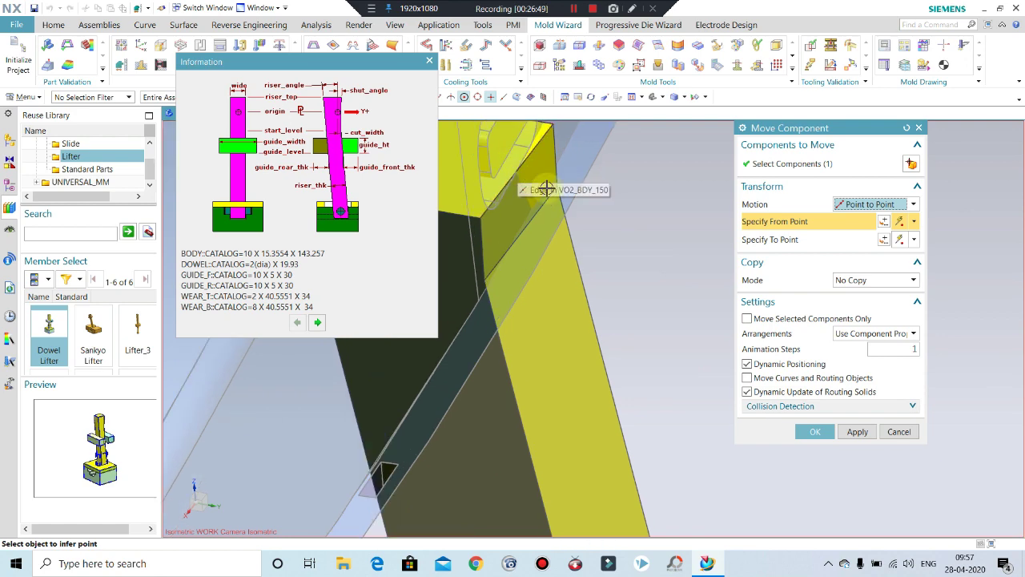
{"action": "left_click", "coordinate": [826, 431]}
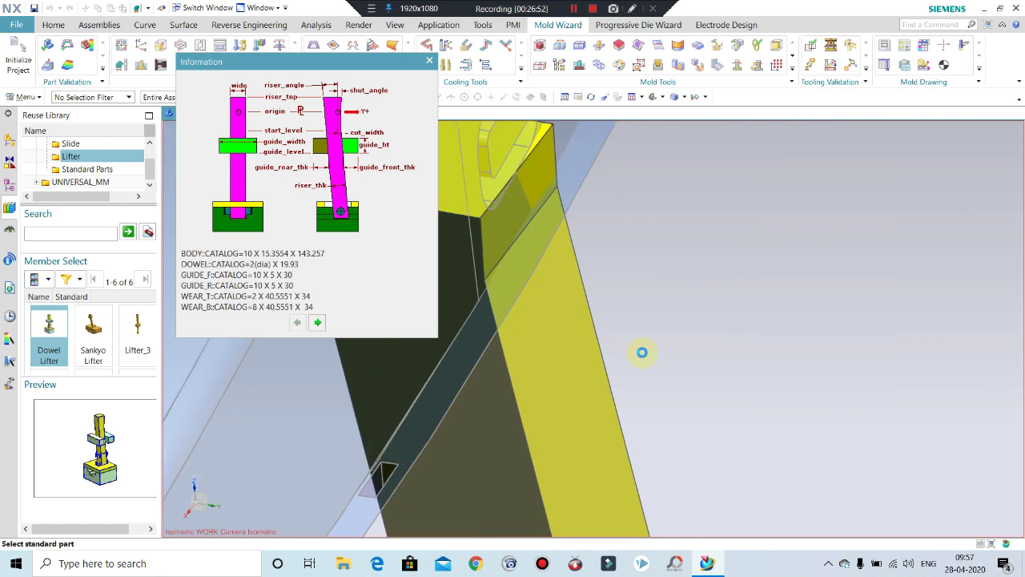
{"action": "scroll", "coordinate": [657, 312], "scroll_direction": "up", "scroll_amount": 3}
{"action": "scroll", "coordinate": [657, 311], "scroll_direction": "up", "scroll_amount": 2}
- Apply the lifter setup after checking it from the top and front views
{"action": "scroll", "coordinate": [632, 317], "scroll_direction": "up", "scroll_amount": 2}
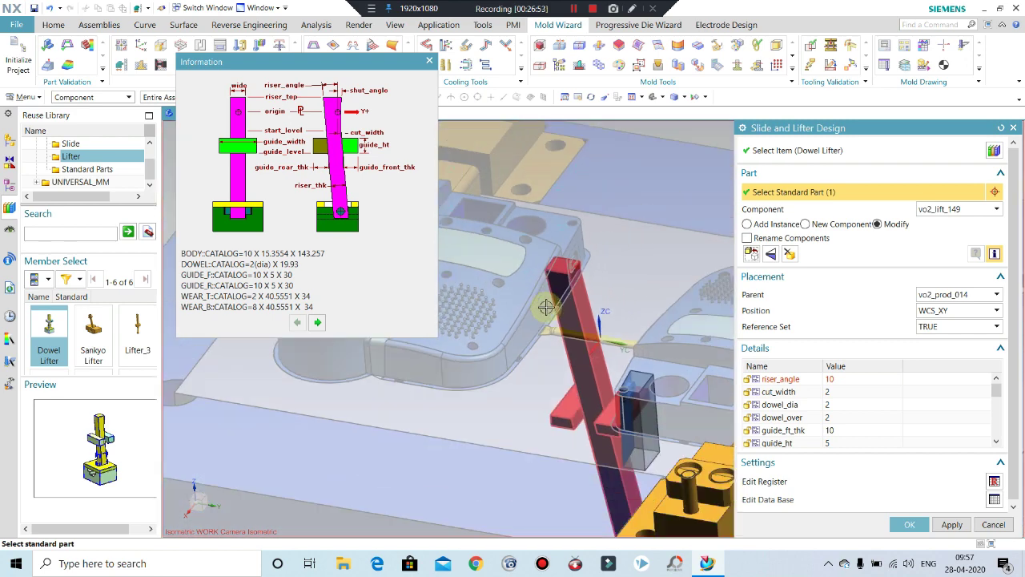
{"action": "scroll", "coordinate": [600, 325], "scroll_direction": "up", "scroll_amount": 2}
{"action": "mouse_move", "coordinate": [589, 328]}
{"action": "middle_mouse_down"}
{"action": "mouse_move", "coordinate": [619, 263]}
{"action": "mouse_move", "coordinate": [598, 204]}
{"action": "middle_mouse_up"}
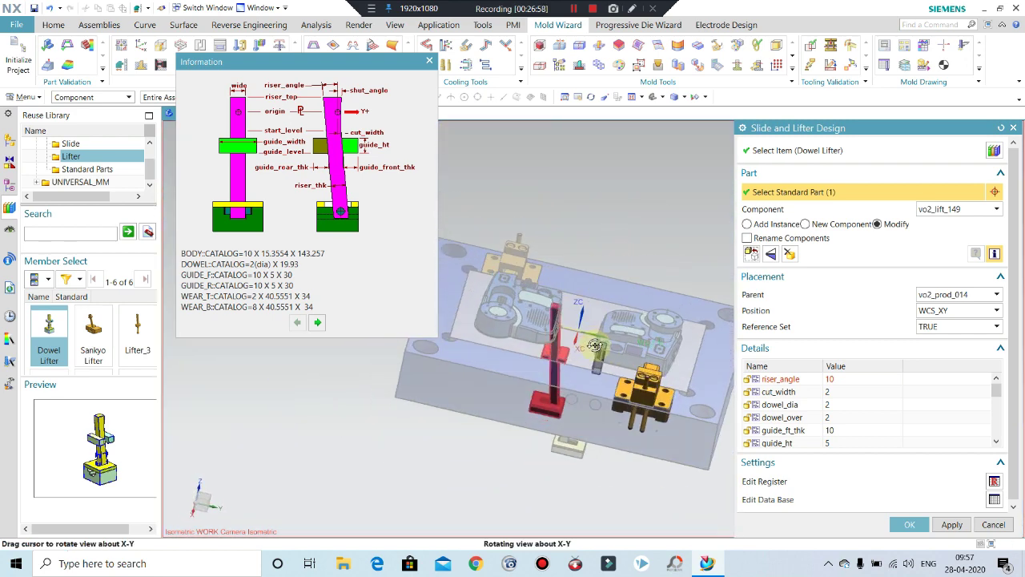
{"action": "key", "text": "F8"}
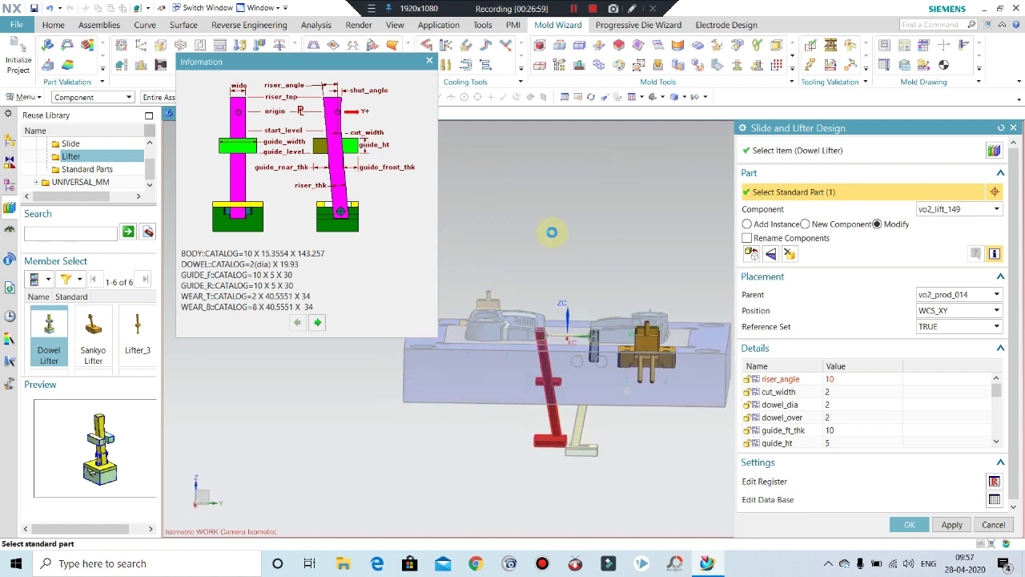
{"action": "scroll", "coordinate": [536, 356], "scroll_direction": "down", "scroll_amount": 3}
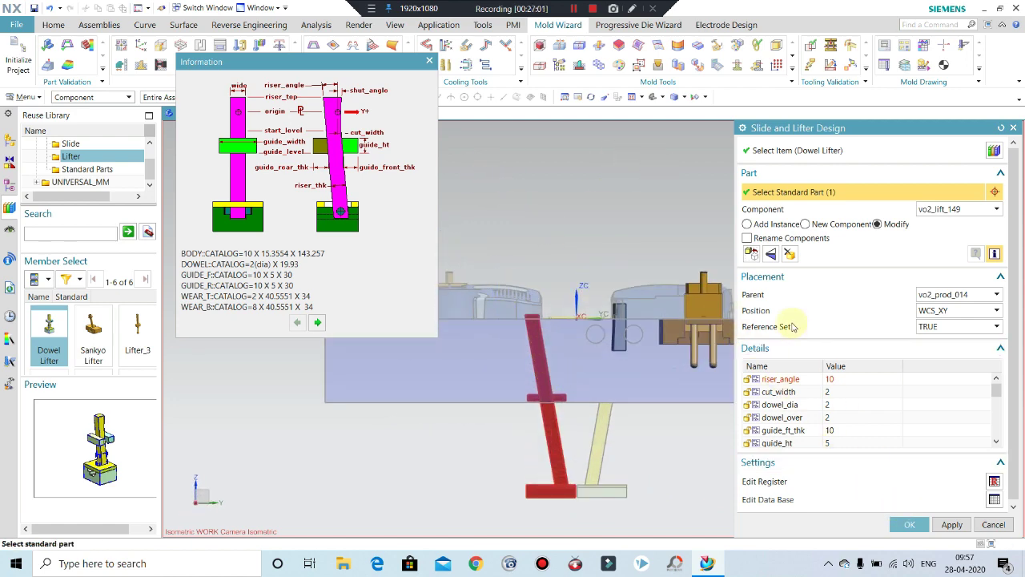
{"action": "left_click", "coordinate": [751, 254]}
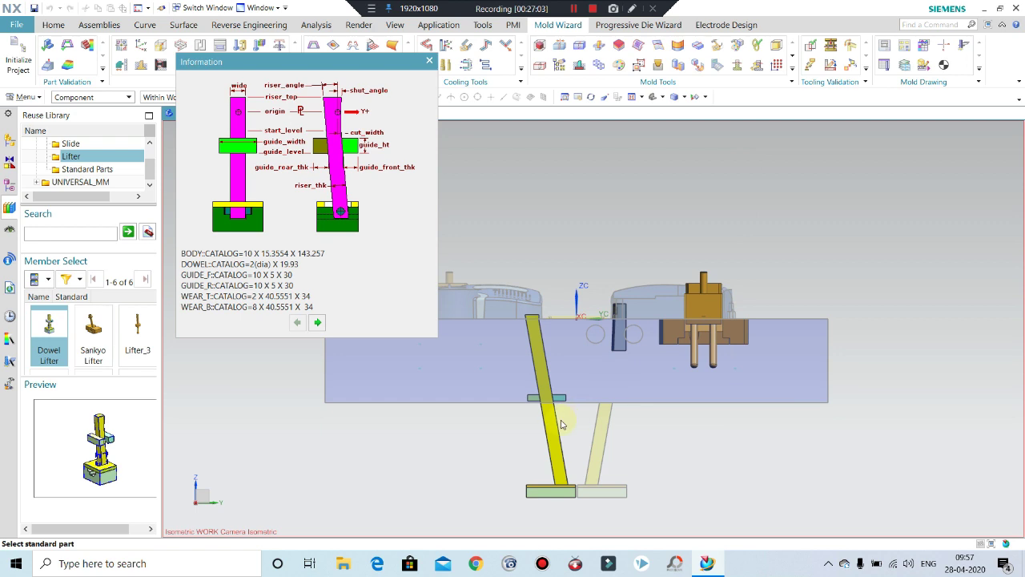
{"action": "scroll", "coordinate": [553, 388], "scroll_direction": "down", "scroll_amount": 5}
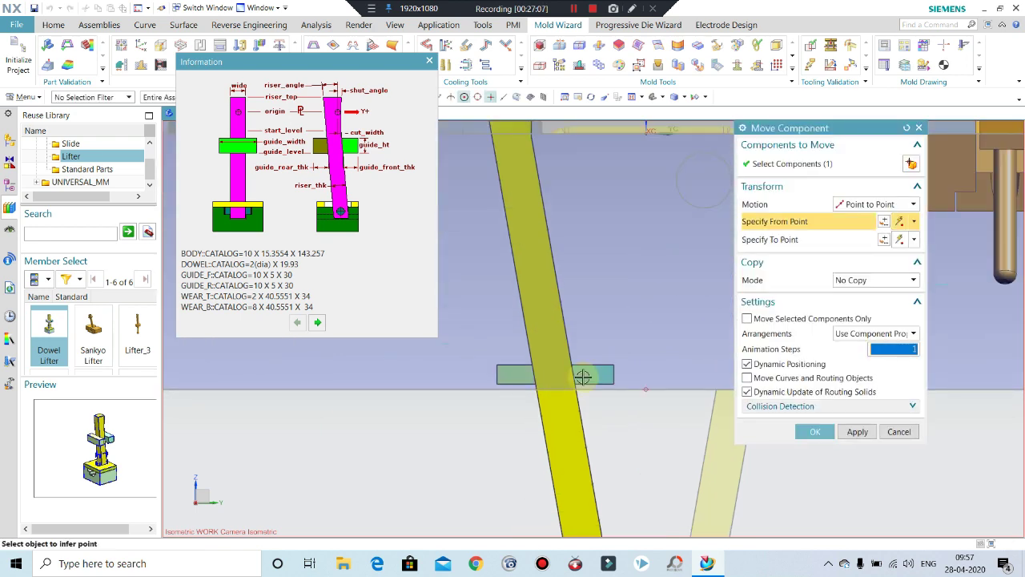
{"action": "scroll", "coordinate": [582, 377], "scroll_direction": "up", "scroll_amount": 2}
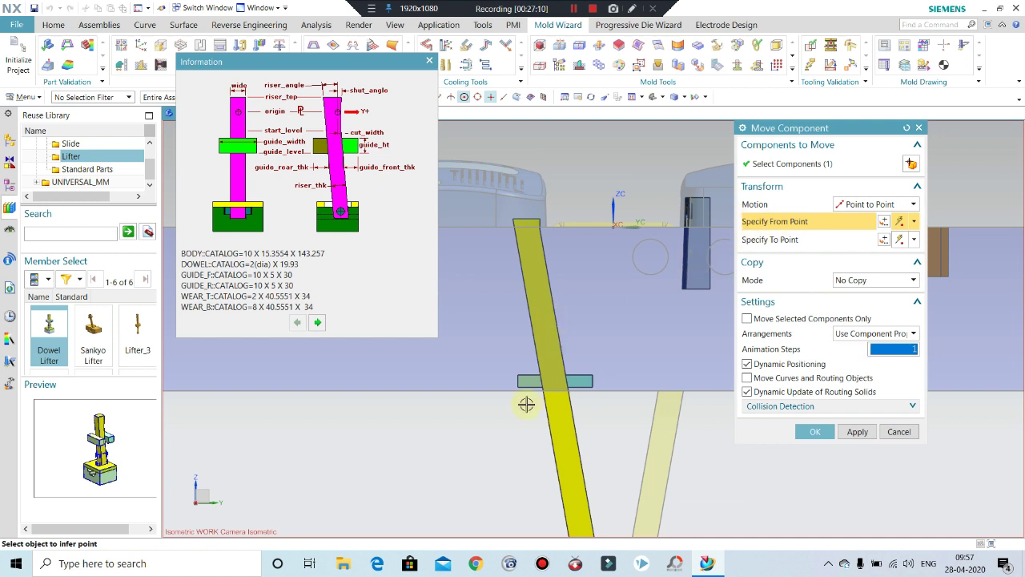
{"action": "scroll", "coordinate": [527, 404], "scroll_direction": "down", "scroll_amount": 3}
{"action": "scroll", "coordinate": [608, 367], "scroll_direction": "up", "scroll_amount": 2}
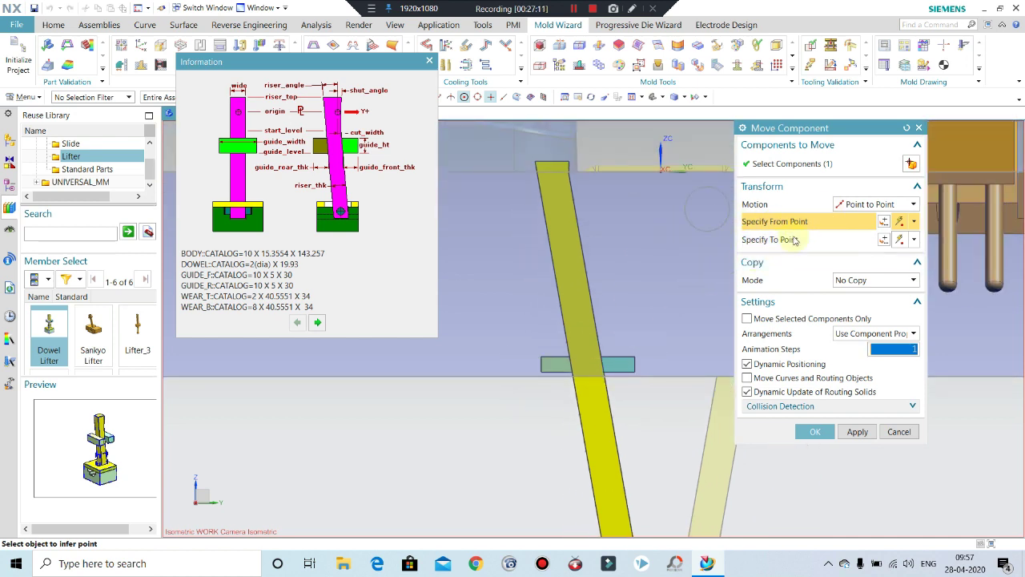
- Move the lifter along Z by a distance measured down to the plate edge
{"action": "left_click", "coordinate": [876, 205]}
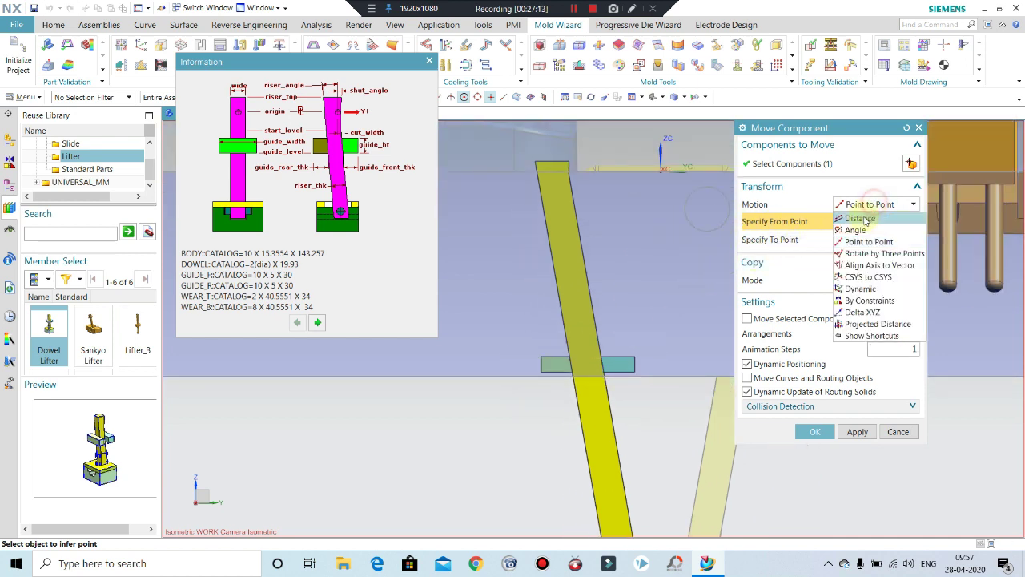
{"action": "left_click", "coordinate": [865, 216]}
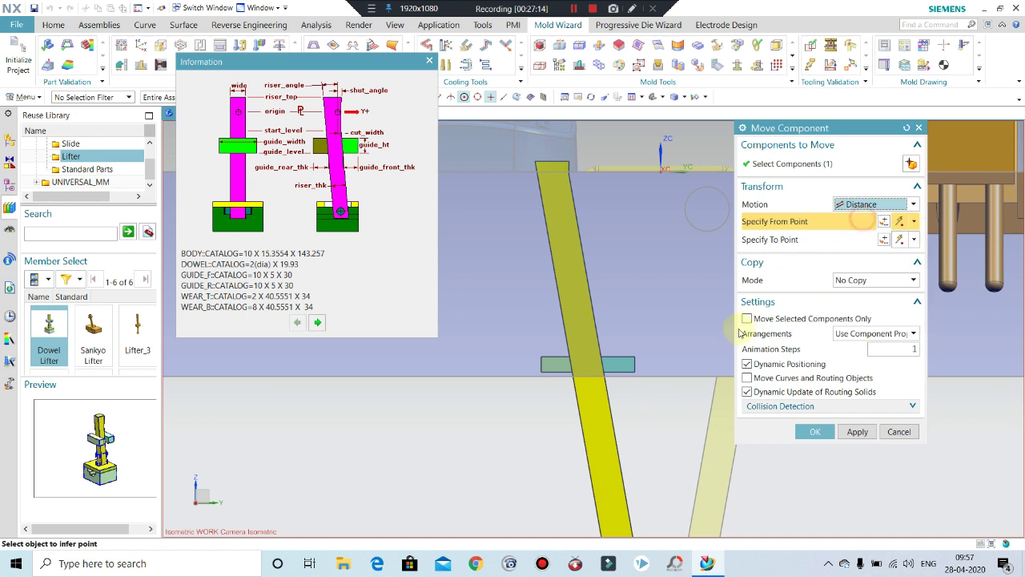
{"action": "left_click", "coordinate": [590, 298]}
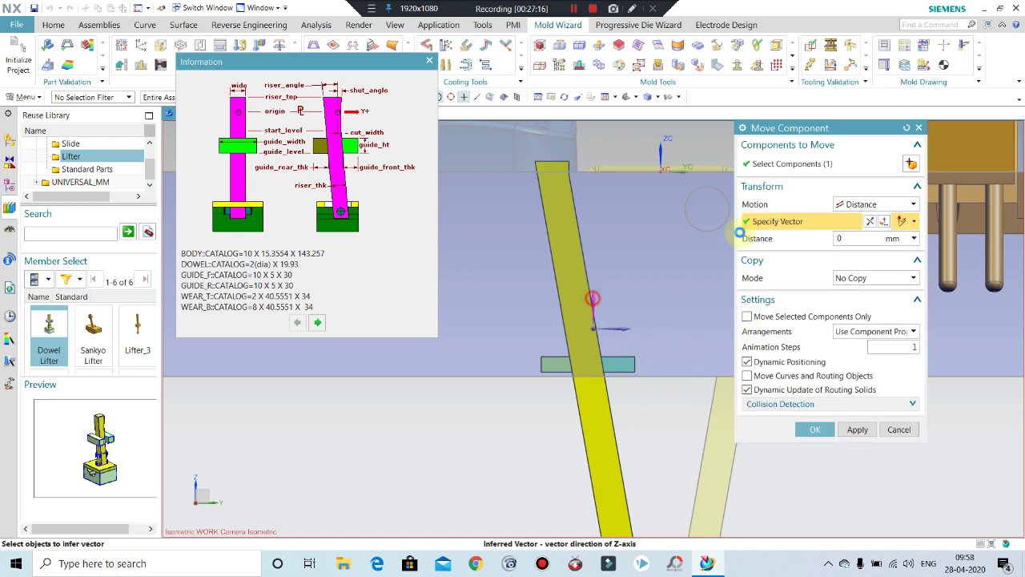
{"action": "left_click", "coordinate": [912, 238]}
{"action": "left_click", "coordinate": [911, 238]}
{"action": "left_click", "coordinate": [911, 238]}
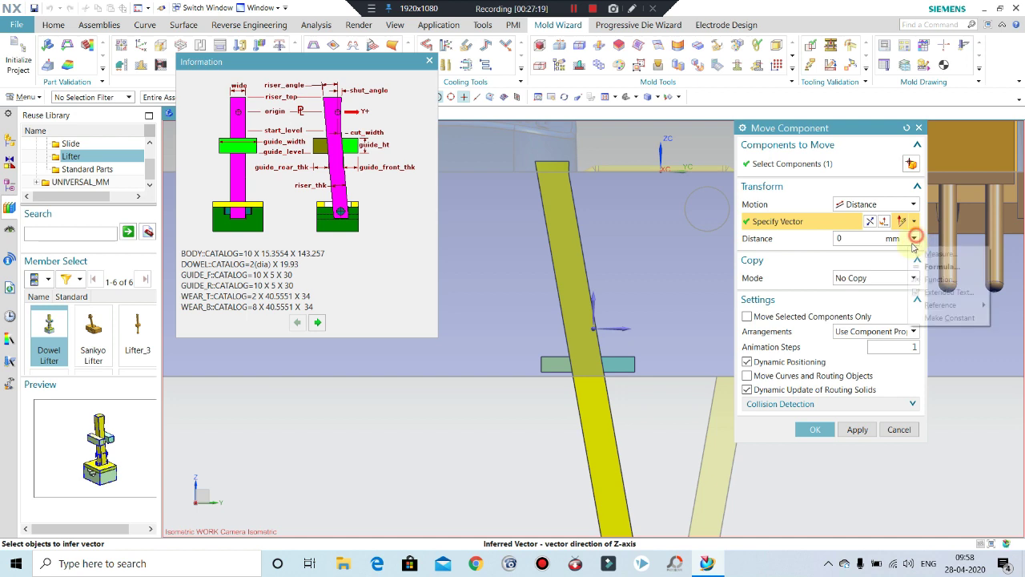
{"action": "left_click", "coordinate": [921, 254]}
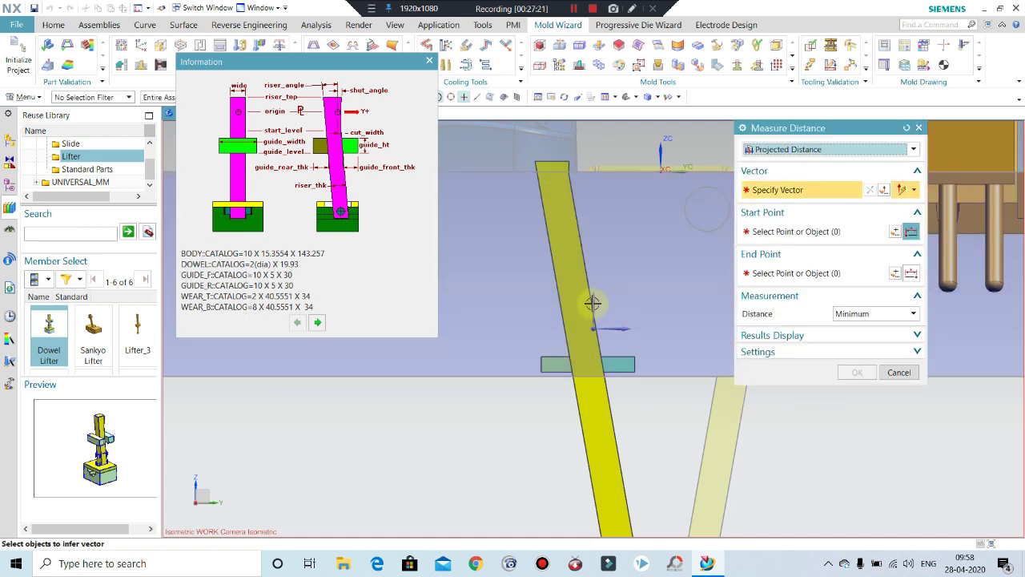
{"action": "left_click", "coordinate": [868, 190]}
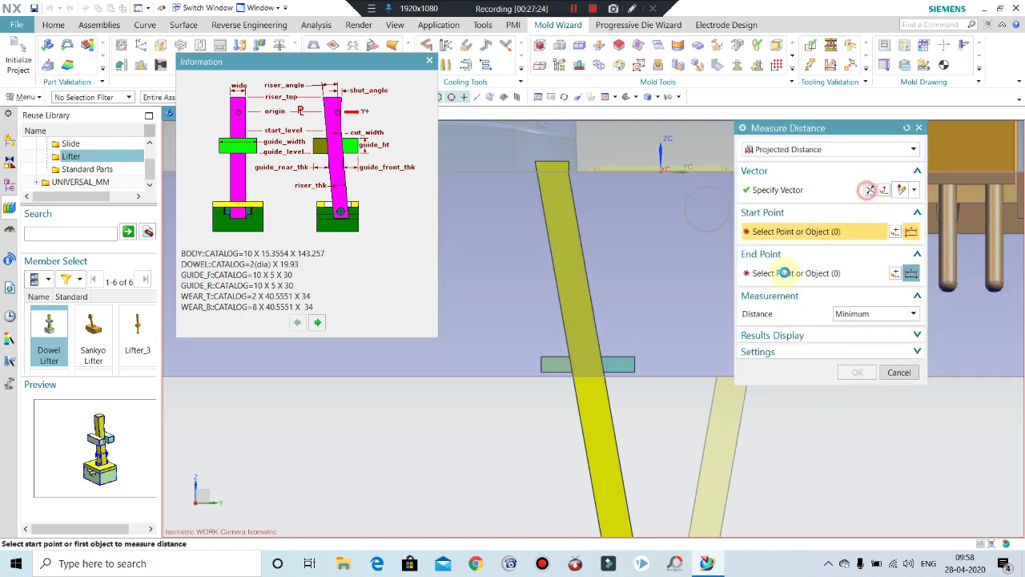
{"action": "left_click", "coordinate": [629, 376]}
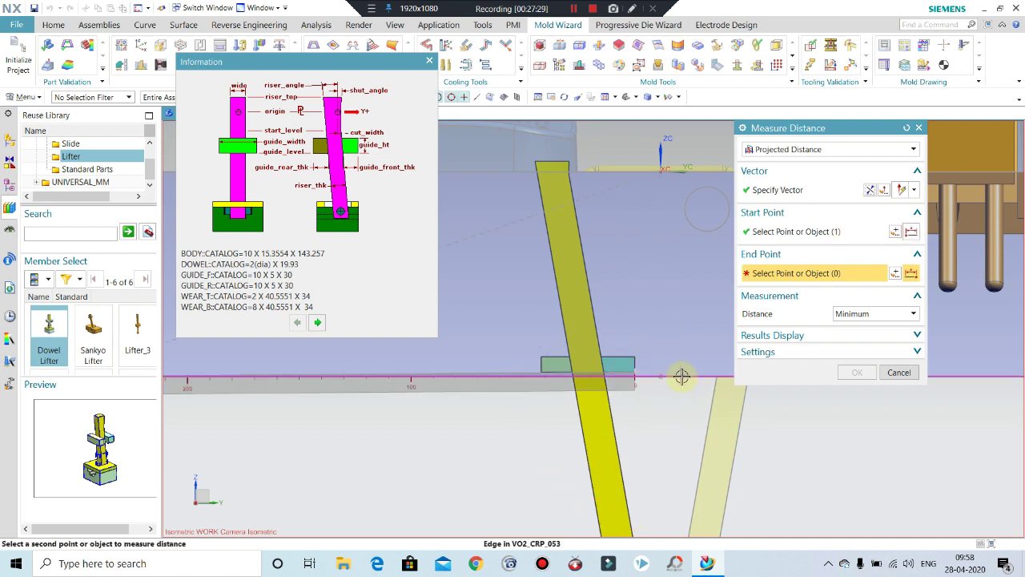
{"action": "left_click", "coordinate": [636, 430]}
{"action": "middle_click", "coordinate": [637, 431]}
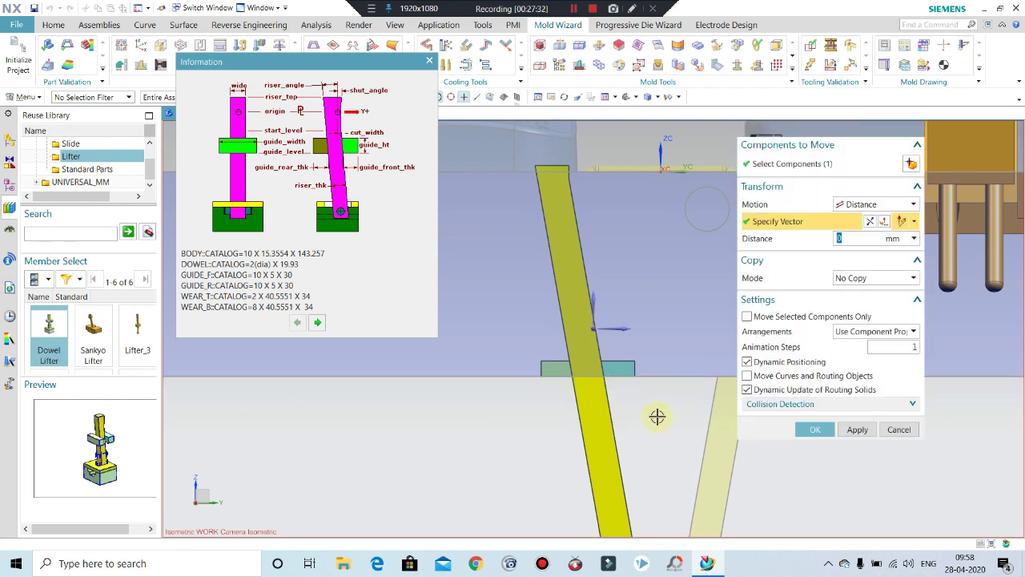
{"action": "left_click", "coordinate": [815, 430]}
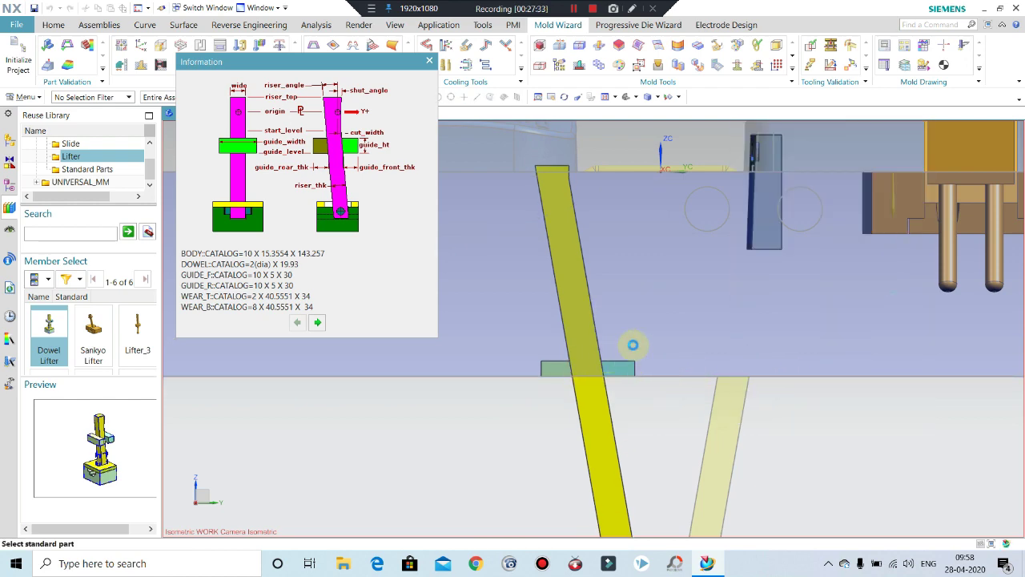
{"action": "scroll", "coordinate": [593, 325], "scroll_direction": "down", "scroll_amount": 3}
- Accept the lifter settings in the Slide and Lifter Design dialog
{"action": "mouse_move", "coordinate": [523, 397]}
{"action": "middle_mouse_down"}
{"action": "mouse_move", "coordinate": [515, 384]}
{"action": "mouse_move", "coordinate": [425, 435]}
{"action": "mouse_move", "coordinate": [459, 430]}
{"action": "mouse_move", "coordinate": [441, 469]}
{"action": "mouse_move", "coordinate": [297, 470]}
{"action": "mouse_move", "coordinate": [290, 460]}
{"action": "mouse_move", "coordinate": [529, 334]}
{"action": "middle_mouse_up"}
{"action": "scroll", "coordinate": [528, 335], "scroll_direction": "up", "scroll_amount": 2}
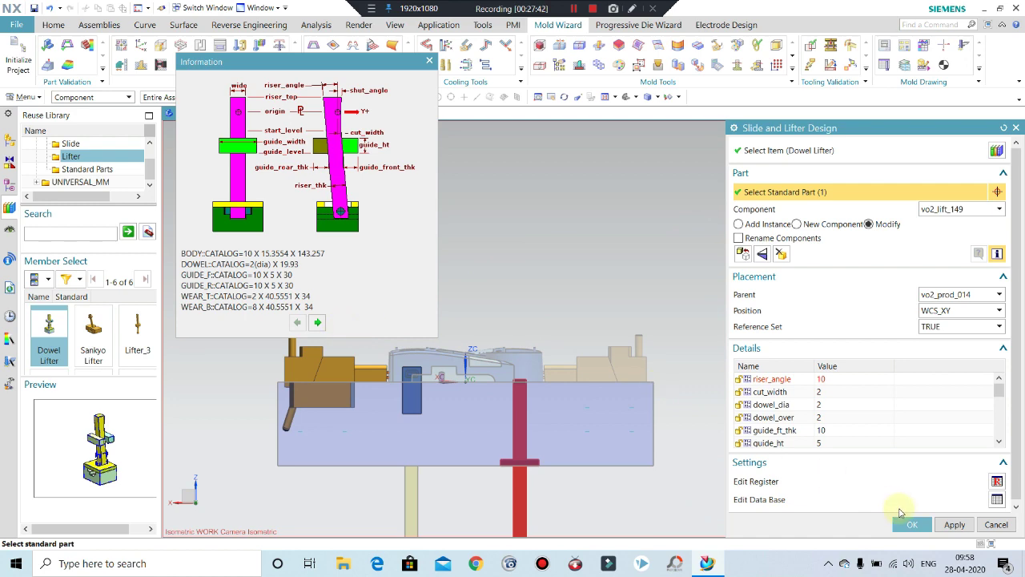
{"action": "left_click", "coordinate": [911, 527]}
{"action": "scroll", "coordinate": [571, 402], "scroll_direction": "down", "scroll_amount": 2}
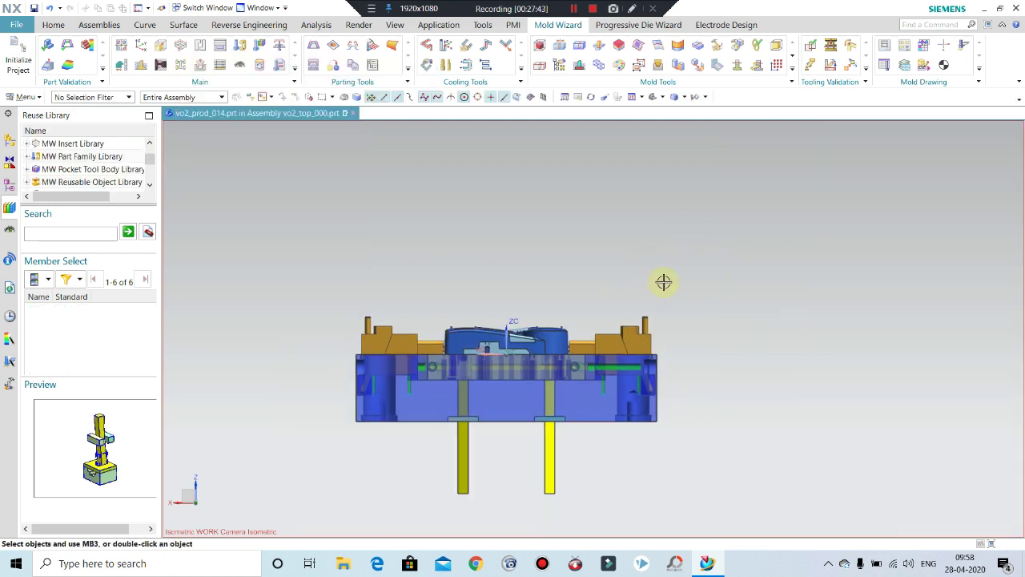
{"action": "scroll", "coordinate": [664, 282], "scroll_direction": "down", "scroll_amount": 1}
- Hide the core and cavity plates with Ctrl+B to expose the lifters
{"action": "mouse_move", "coordinate": [607, 359]}
{"action": "middle_mouse_down"}
{"action": "mouse_move", "coordinate": [591, 410]}
{"action": "mouse_move", "coordinate": [599, 368]}
{"action": "mouse_move", "coordinate": [591, 383]}
{"action": "middle_mouse_up"}
{"action": "scroll", "coordinate": [572, 360], "scroll_direction": "up", "scroll_amount": 1}
{"action": "scroll", "coordinate": [577, 339], "scroll_direction": "up", "scroll_amount": 1}
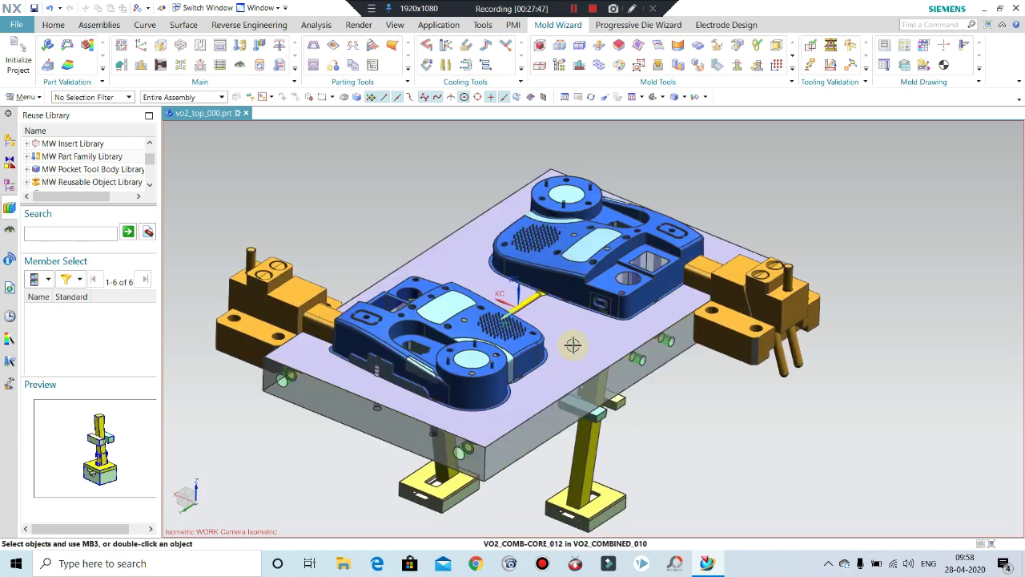
{"action": "scroll", "coordinate": [572, 339], "scroll_direction": "up", "scroll_amount": 1}
{"action": "scroll", "coordinate": [558, 323], "scroll_direction": "up", "scroll_amount": 2}
{"action": "mouse_move", "coordinate": [557, 324]}
{"action": "middle_mouse_down"}
{"action": "mouse_move", "coordinate": [513, 318]}
{"action": "mouse_move", "coordinate": [447, 350]}
{"action": "mouse_move", "coordinate": [510, 339]}
{"action": "mouse_move", "coordinate": [593, 346]}
{"action": "mouse_move", "coordinate": [536, 204]}
{"action": "middle_mouse_up"}
{"action": "left_click", "coordinate": [555, 336]}
{"action": "key", "text": "ctrl+b"}
- Zoom to the right lifter from the front and reopen the Dowel Lifter library settings
{"action": "right_click_drag", "start_coordinate": [535, 203], "coordinate": [389, 203]}
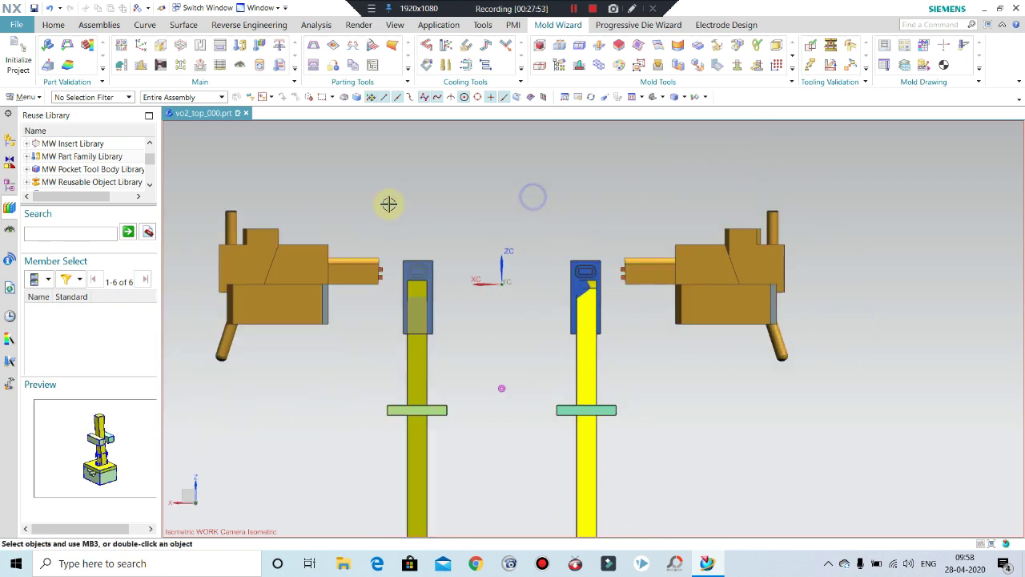
{"action": "scroll", "coordinate": [584, 373], "scroll_direction": "up", "scroll_amount": 2}
{"action": "scroll", "coordinate": [507, 320], "scroll_direction": "up", "scroll_amount": 1}
{"action": "scroll", "coordinate": [529, 312], "scroll_direction": "up", "scroll_amount": 2}
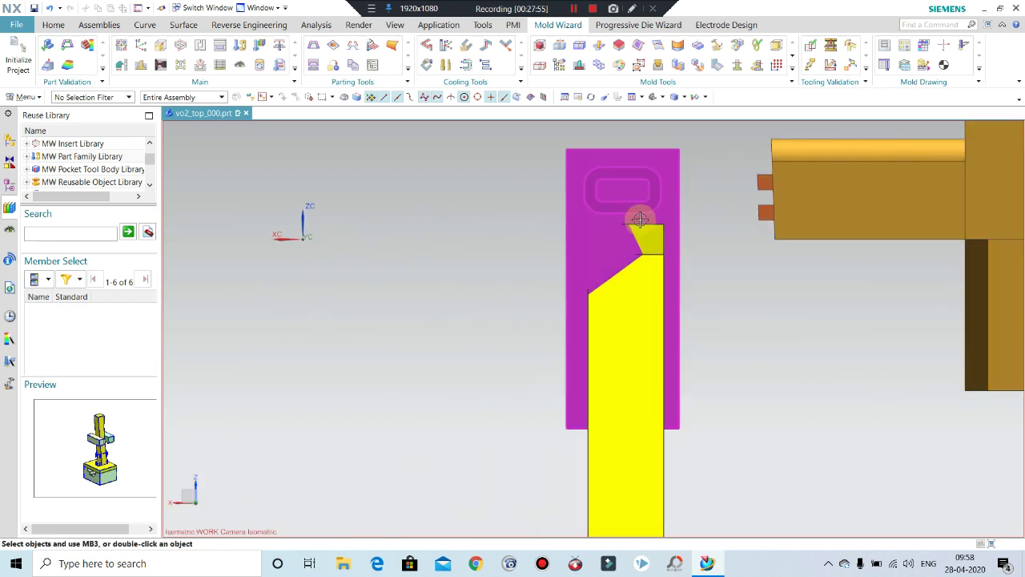
{"action": "scroll", "coordinate": [633, 233], "scroll_direction": "up", "scroll_amount": 1}
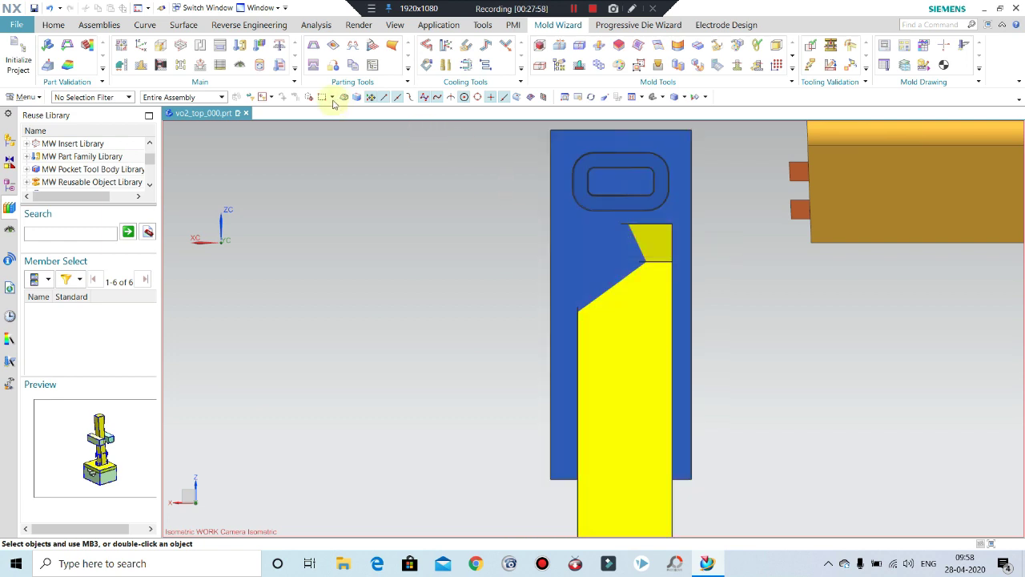
{"action": "left_click", "coordinate": [121, 65]}
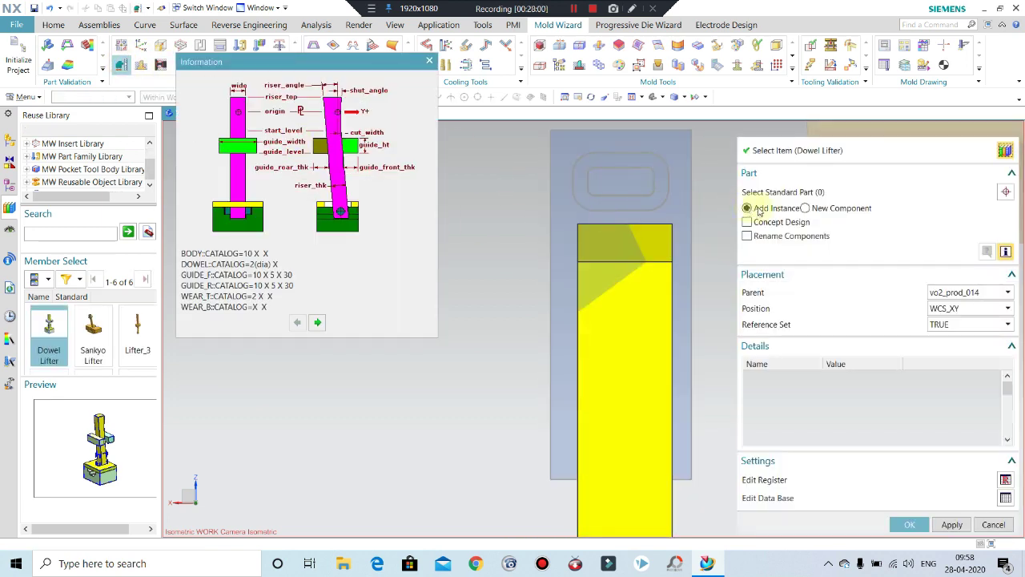
{"action": "left_click", "coordinate": [776, 192]}
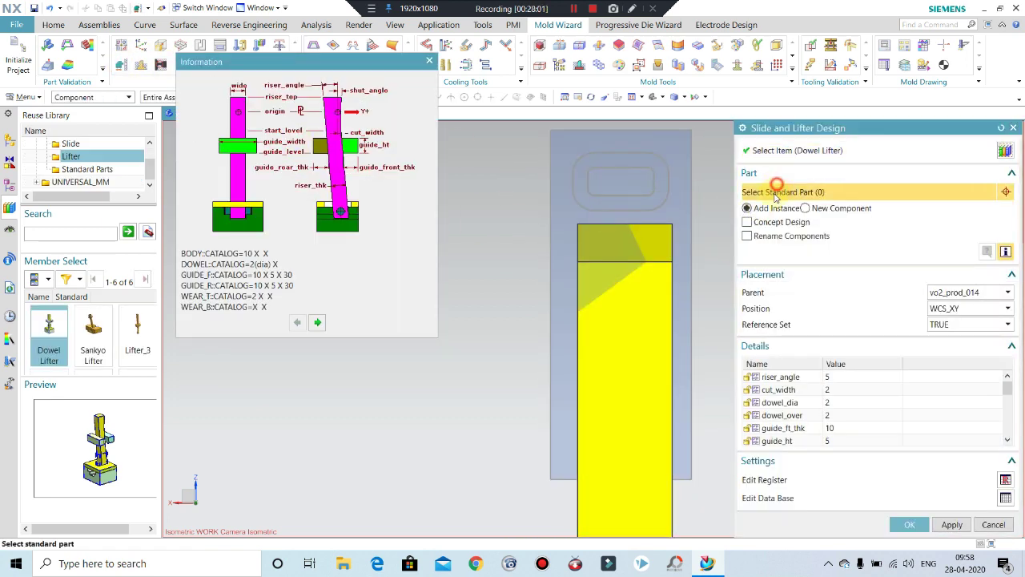
- Set the right dowel lifter's wide value to 15, apply it, and start repositioning it
{"action": "left_click", "coordinate": [648, 458]}
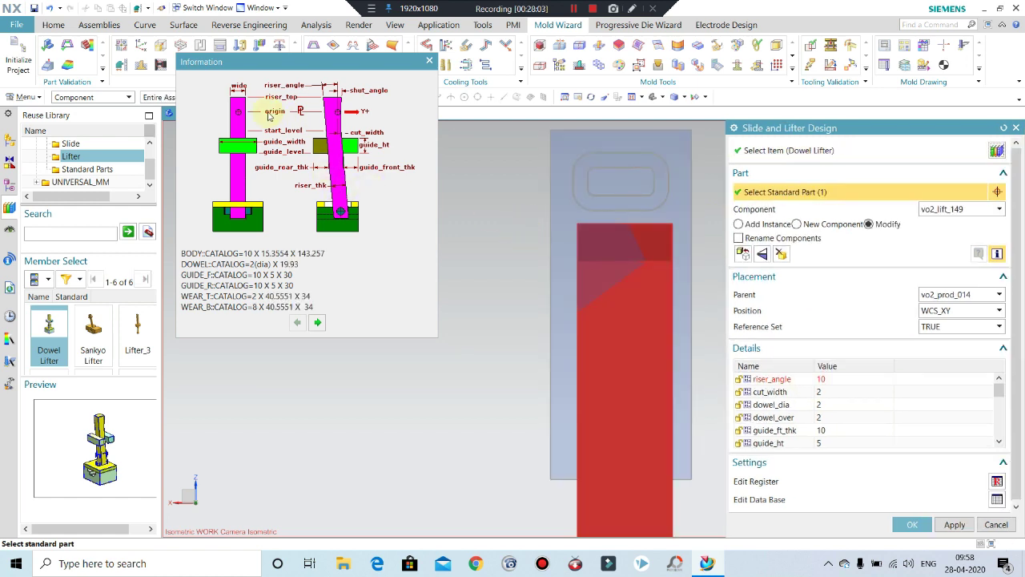
{"action": "scroll", "coordinate": [833, 423], "scroll_direction": "down", "scroll_amount": 3}
{"action": "scroll", "coordinate": [836, 423], "scroll_direction": "down", "scroll_amount": 5}
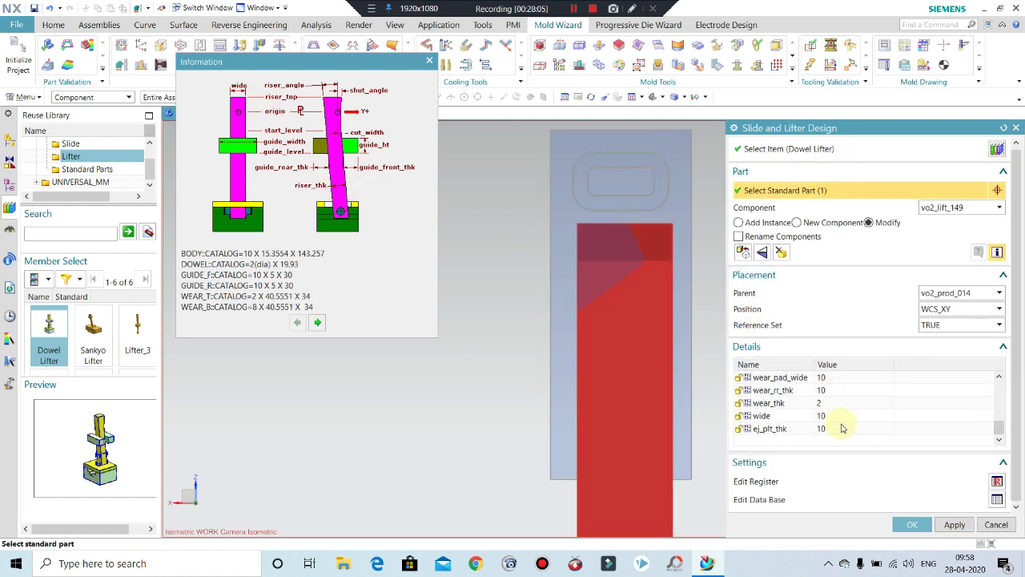
{"action": "double_click", "coordinate": [838, 418]}
{"action": "type", "text": "15"}
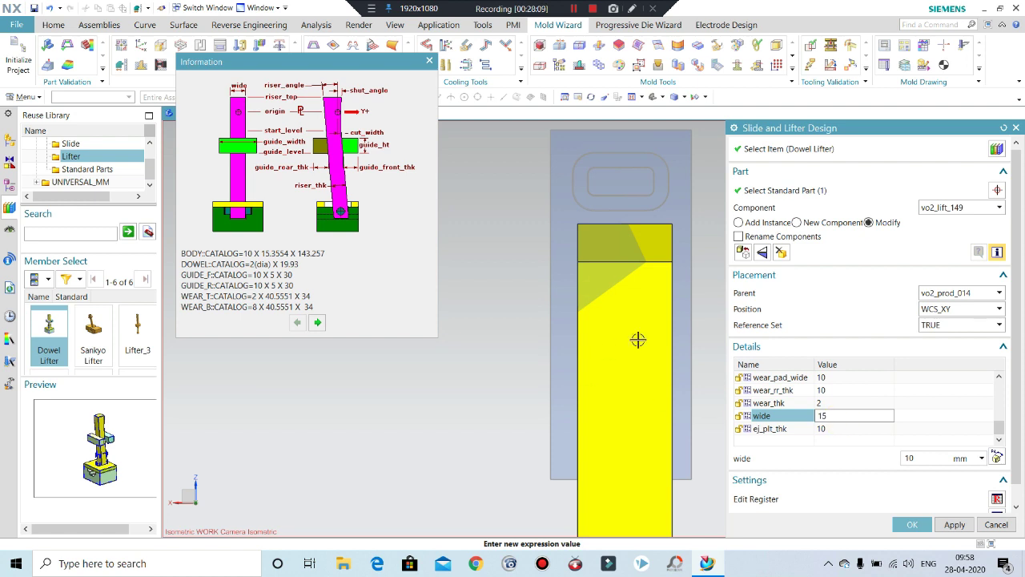
{"action": "left_click", "coordinate": [960, 526]}
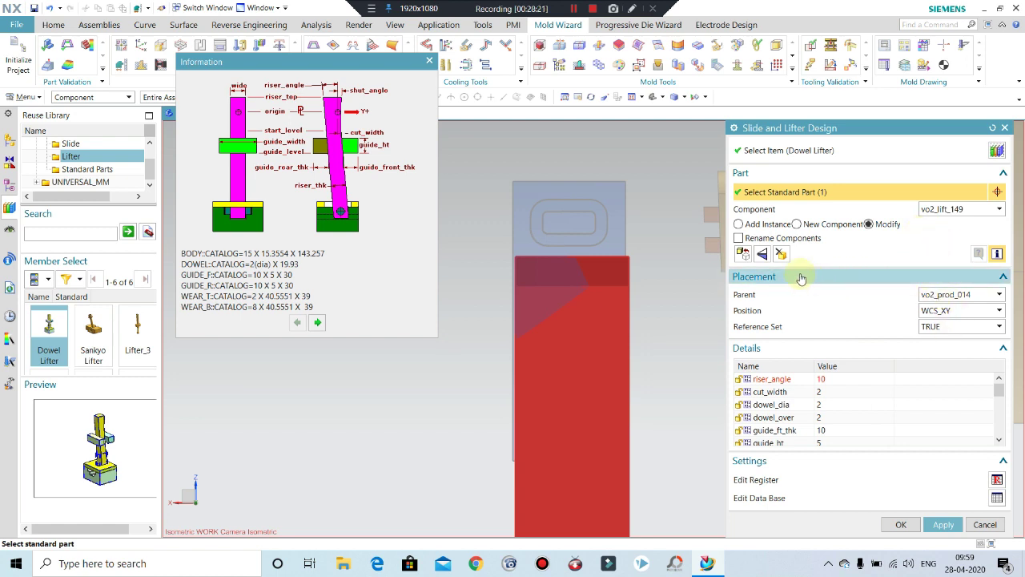
{"action": "left_click", "coordinate": [743, 253]}
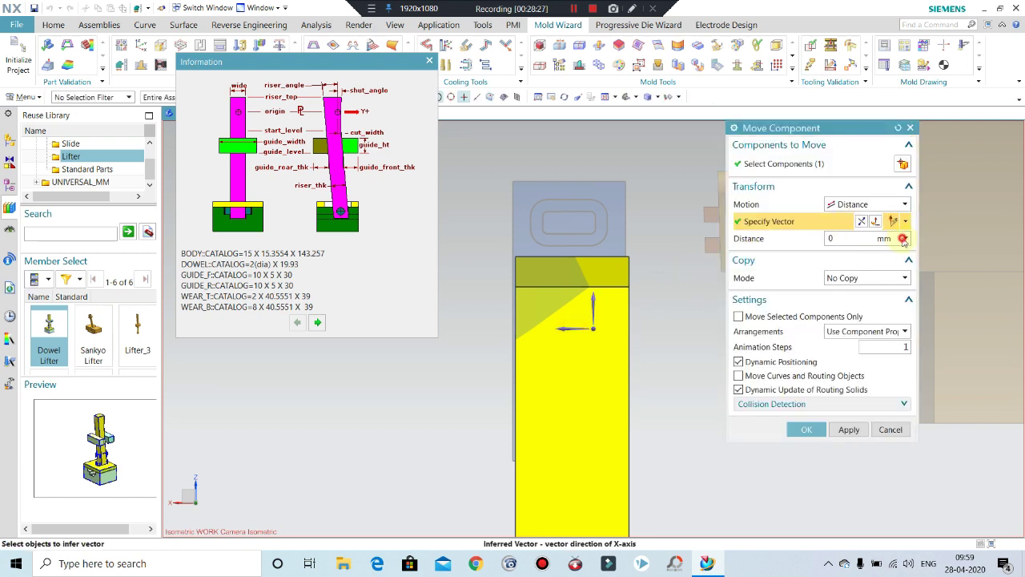
- Measure the move distance from the lifter's top edge to the core top edge midpoint
{"action": "left_click", "coordinate": [902, 239]}
{"action": "left_click", "coordinate": [913, 254]}
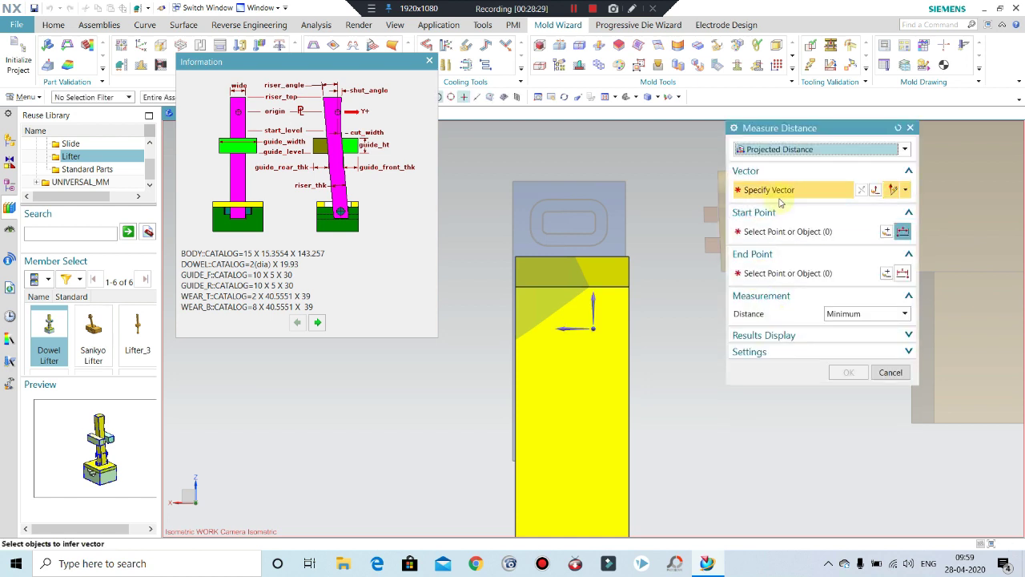
{"action": "left_click", "coordinate": [638, 250]}
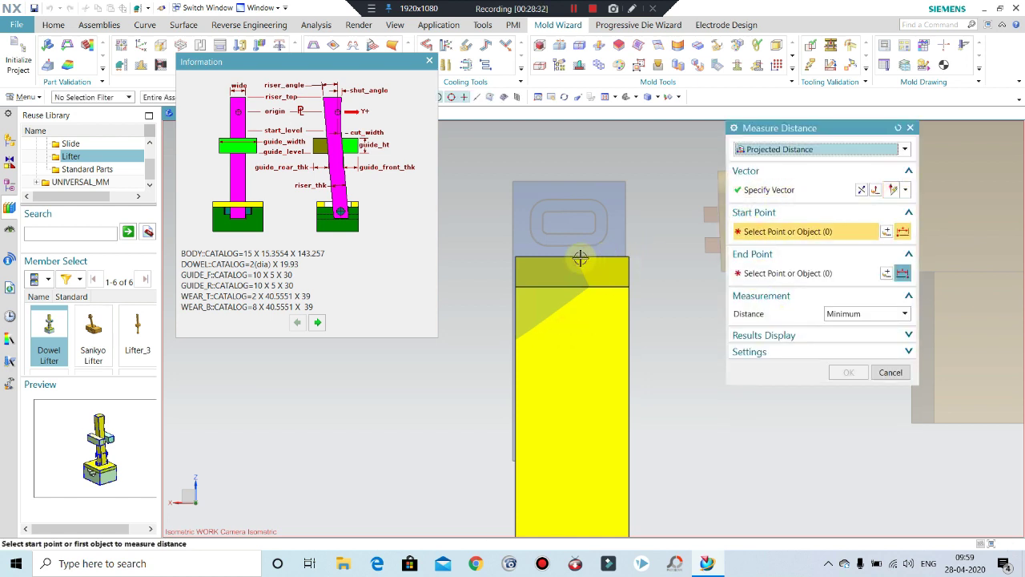
{"action": "left_click", "coordinate": [572, 256]}
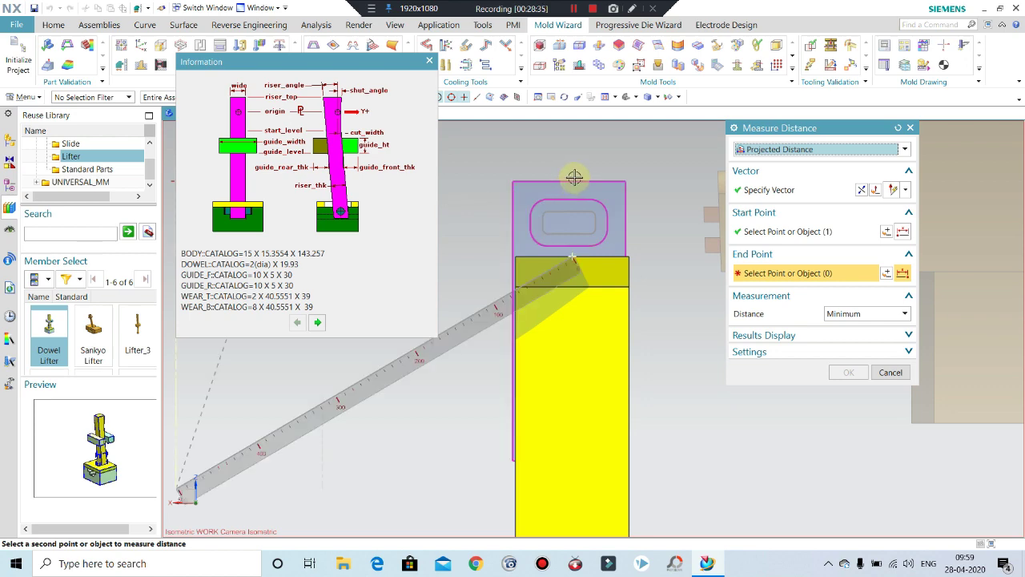
{"action": "middle_click_drag", "start_coordinate": [591, 256], "coordinate": [604, 274]}
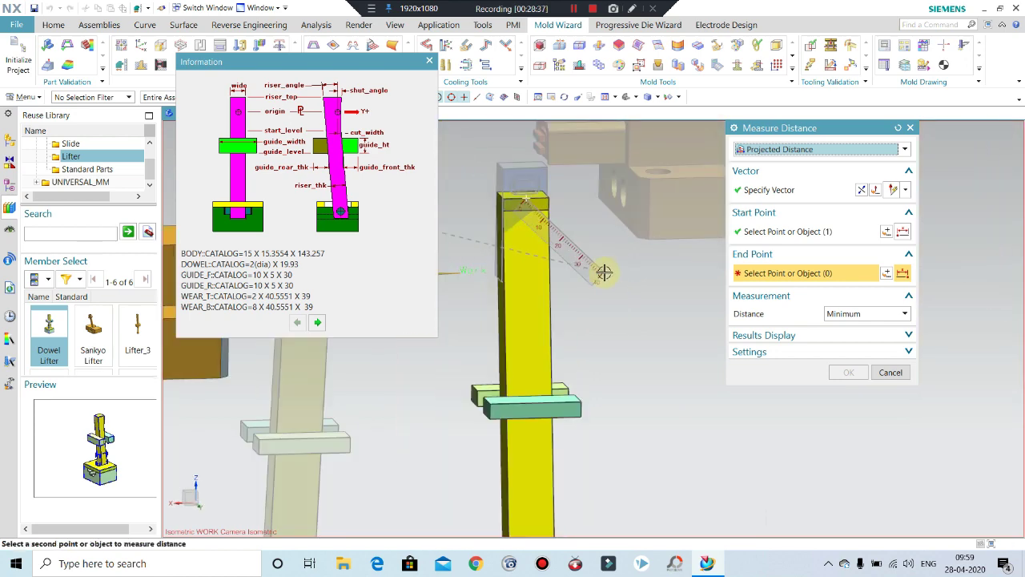
{"action": "scroll", "coordinate": [522, 162], "scroll_direction": "up", "scroll_amount": 2}
{"action": "scroll", "coordinate": [521, 165], "scroll_direction": "up", "scroll_amount": 2}
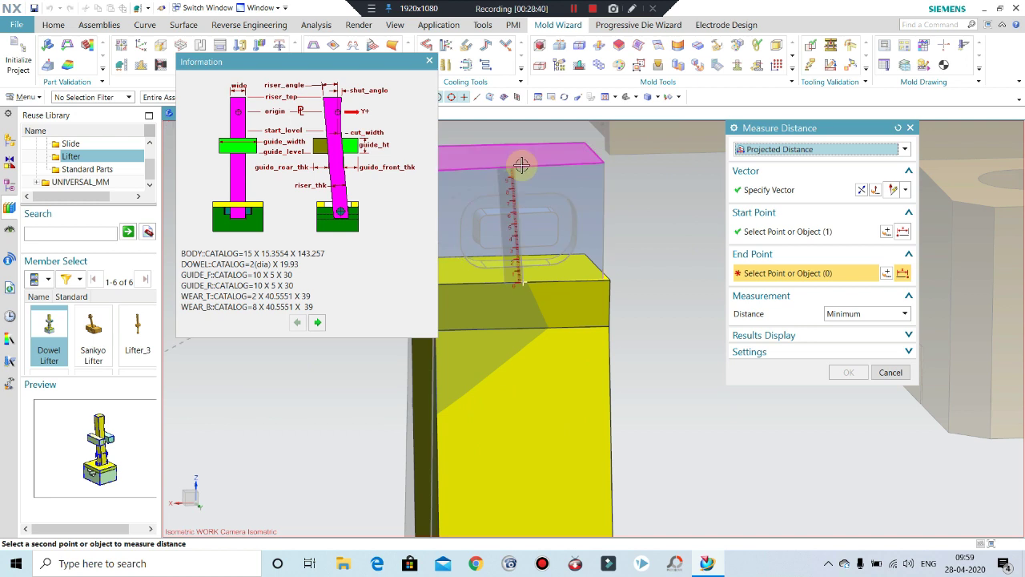
{"action": "left_click", "coordinate": [517, 167]}
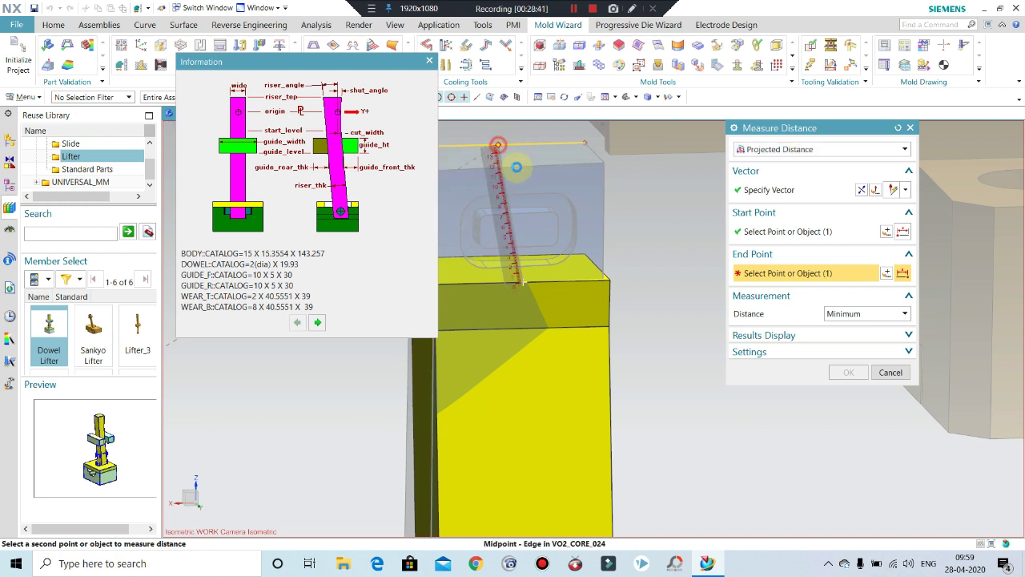
{"action": "left_click", "coordinate": [835, 374]}
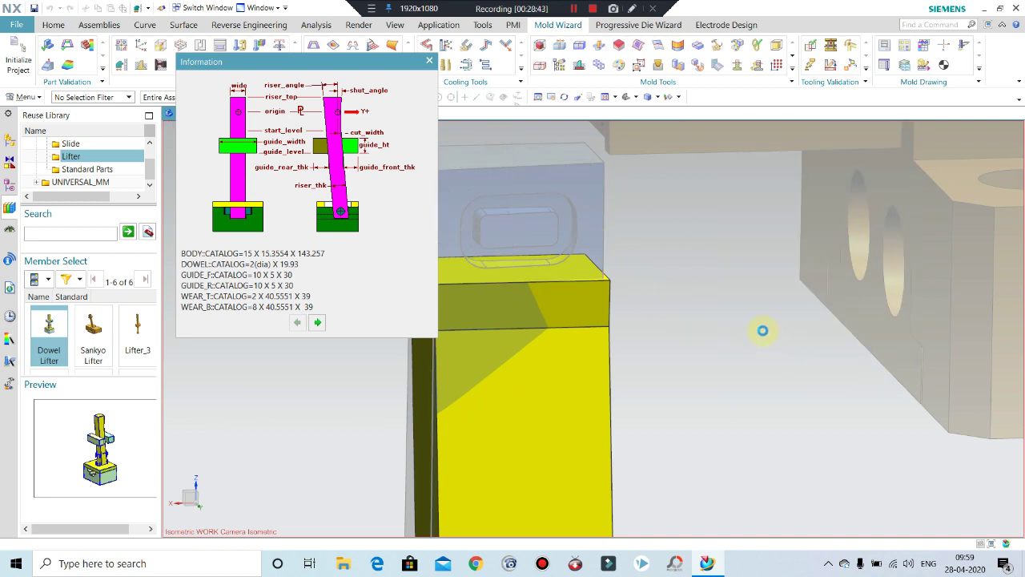
- Confirm the lifter move and apply the Slide and Lifter Design changes
{"action": "scroll", "coordinate": [706, 310], "scroll_direction": "down", "scroll_amount": 3}
{"action": "middle_click", "coordinate": [658, 325]}
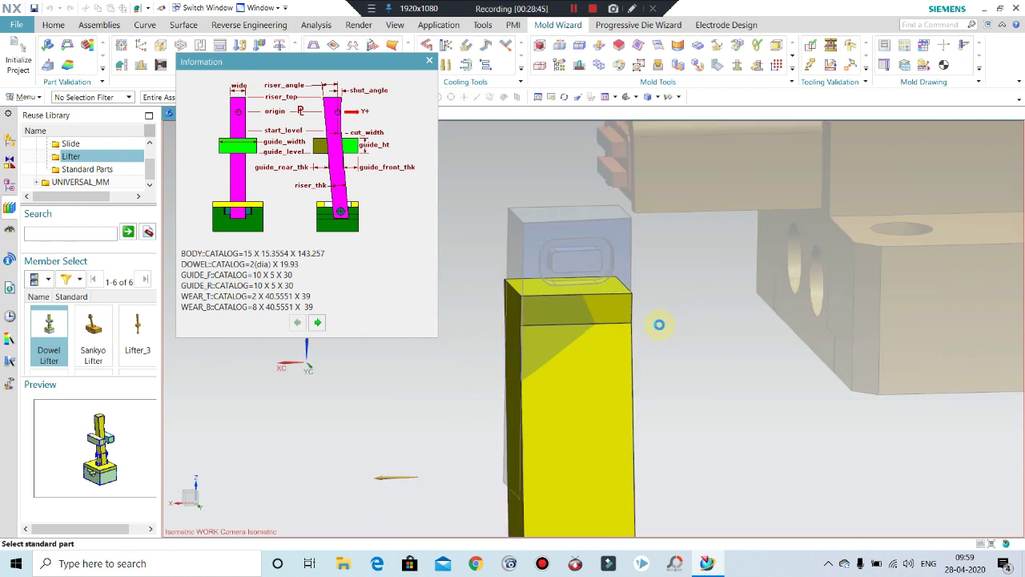
{"action": "middle_click", "coordinate": [658, 324]}
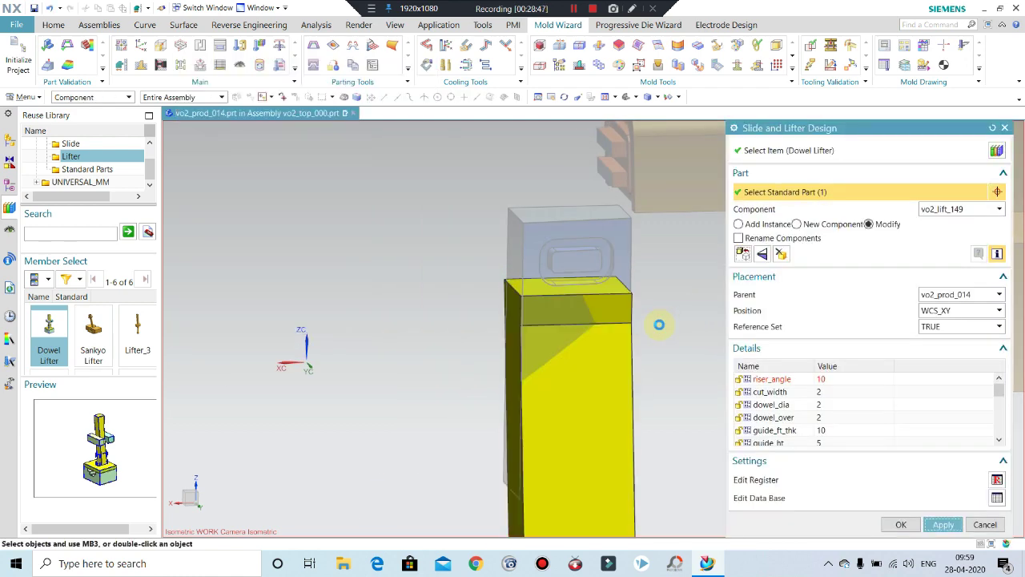
{"action": "middle_click", "coordinate": [406, 280]}
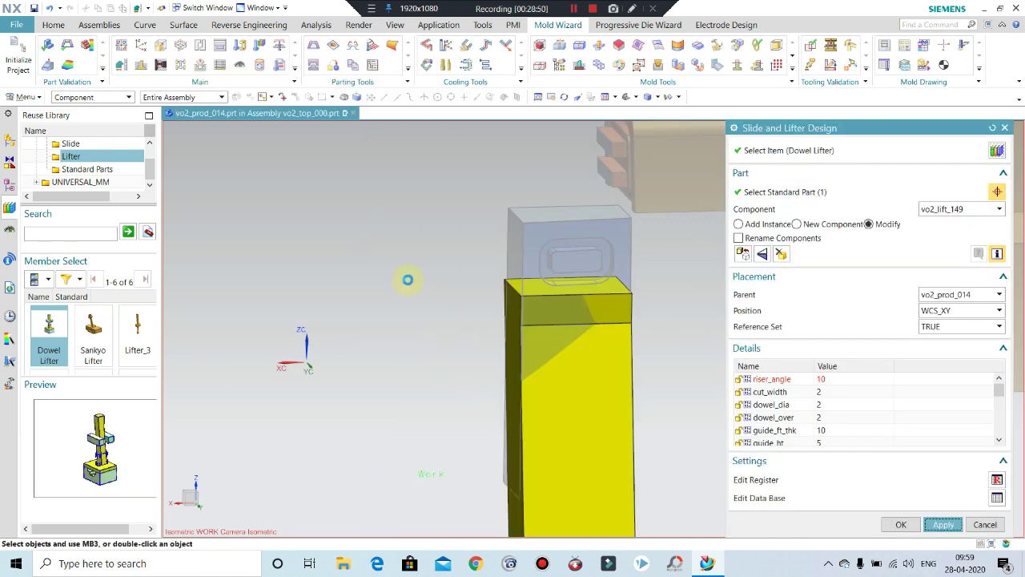
- Change the dowel lifter's guide_ht from 5 to 10 and apply it
{"action": "scroll", "coordinate": [561, 264], "scroll_direction": "down", "scroll_amount": 2}
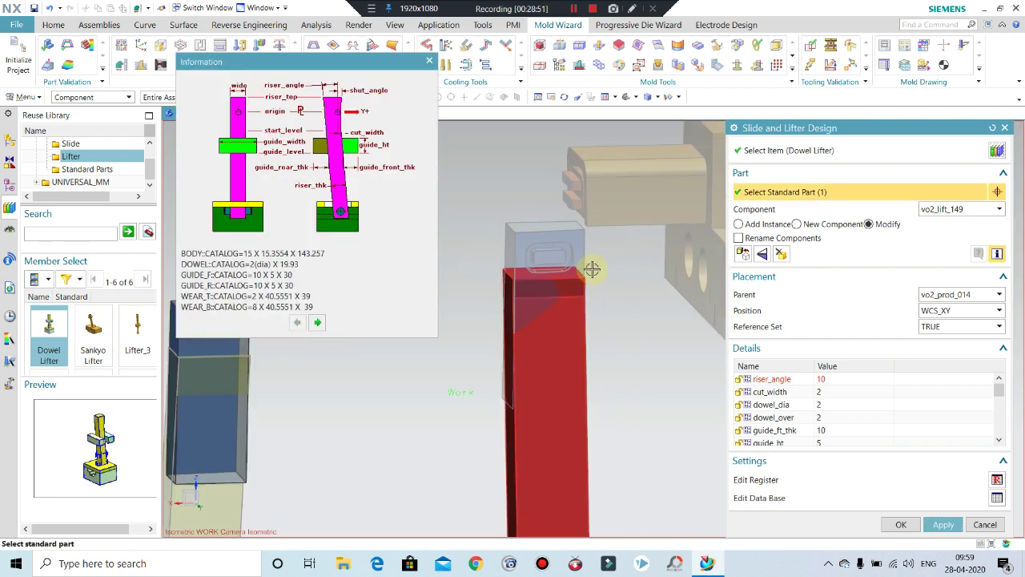
{"action": "scroll", "coordinate": [648, 368], "scroll_direction": "down", "scroll_amount": 2}
{"action": "mouse_move", "coordinate": [649, 368]}
{"action": "middle_mouse_down"}
{"action": "mouse_move", "coordinate": [567, 350]}
{"action": "mouse_move", "coordinate": [618, 401]}
{"action": "mouse_move", "coordinate": [596, 295]}
{"action": "middle_mouse_up"}
{"action": "scroll", "coordinate": [596, 294], "scroll_direction": "up", "scroll_amount": 2}
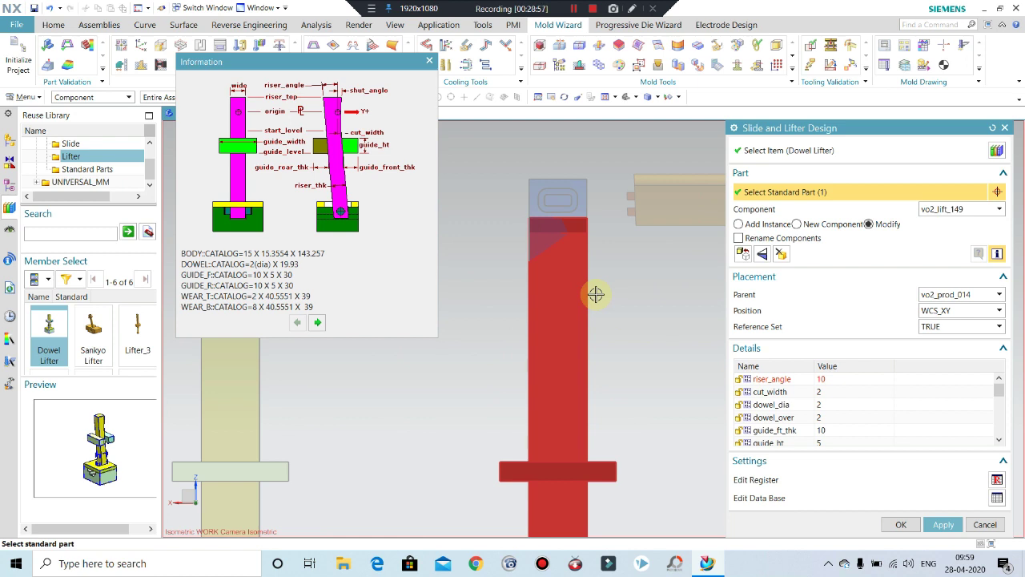
{"action": "mouse_move", "coordinate": [590, 235]}
{"action": "middle_mouse_down"}
{"action": "mouse_move", "coordinate": [572, 280]}
{"action": "mouse_move", "coordinate": [600, 282]}
{"action": "mouse_move", "coordinate": [579, 273]}
{"action": "mouse_move", "coordinate": [553, 294]}
{"action": "middle_mouse_up"}
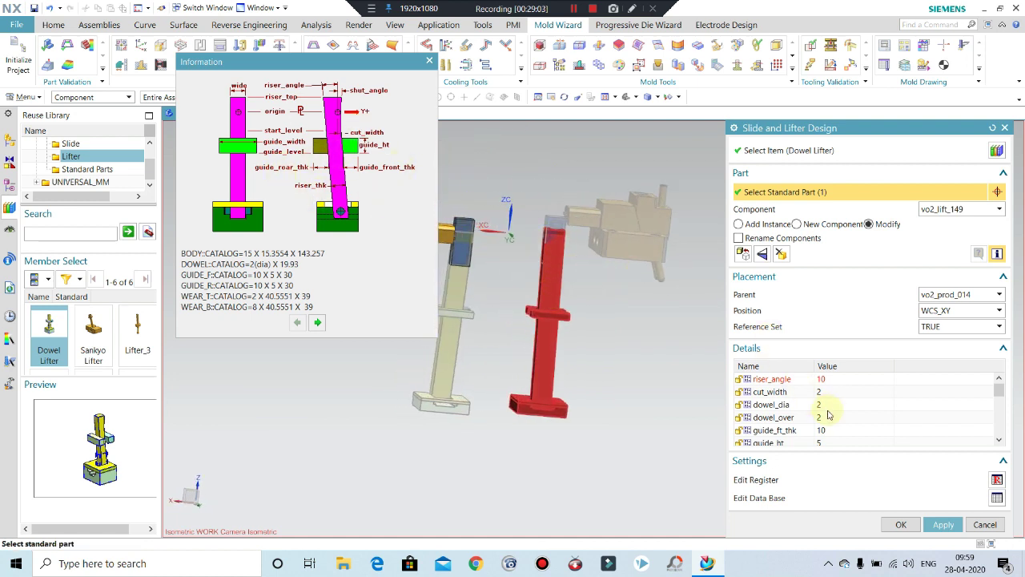
{"action": "scroll", "coordinate": [839, 415], "scroll_direction": "down", "scroll_amount": 1}
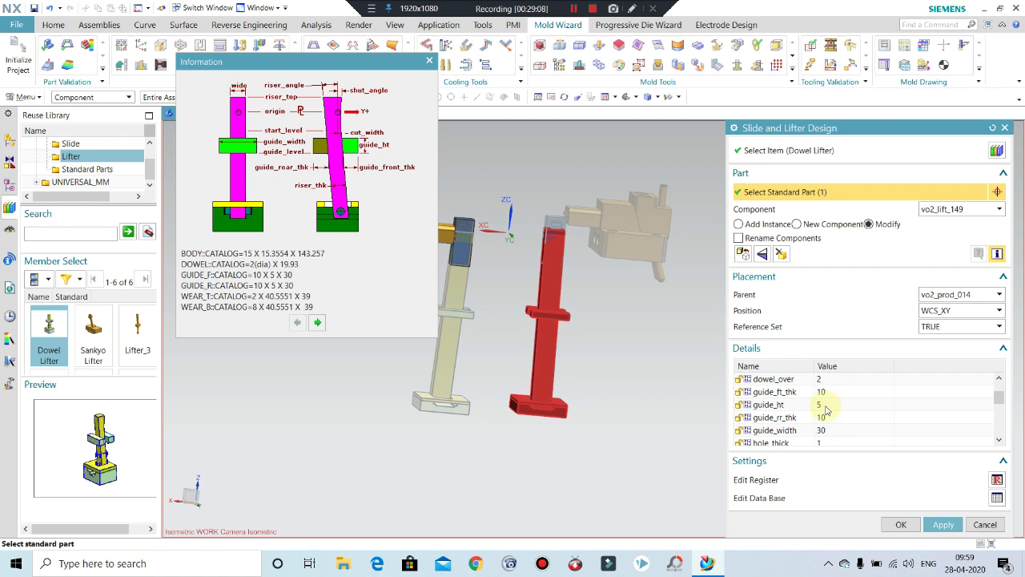
{"action": "left_click", "coordinate": [825, 406]}
{"action": "type", "text": "10"}
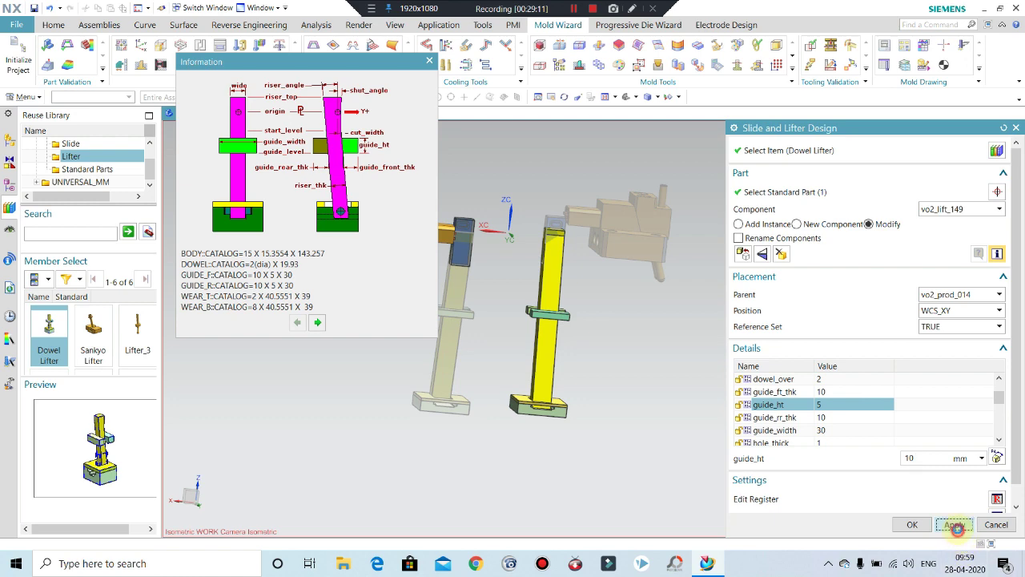
{"action": "left_click", "coordinate": [955, 524]}
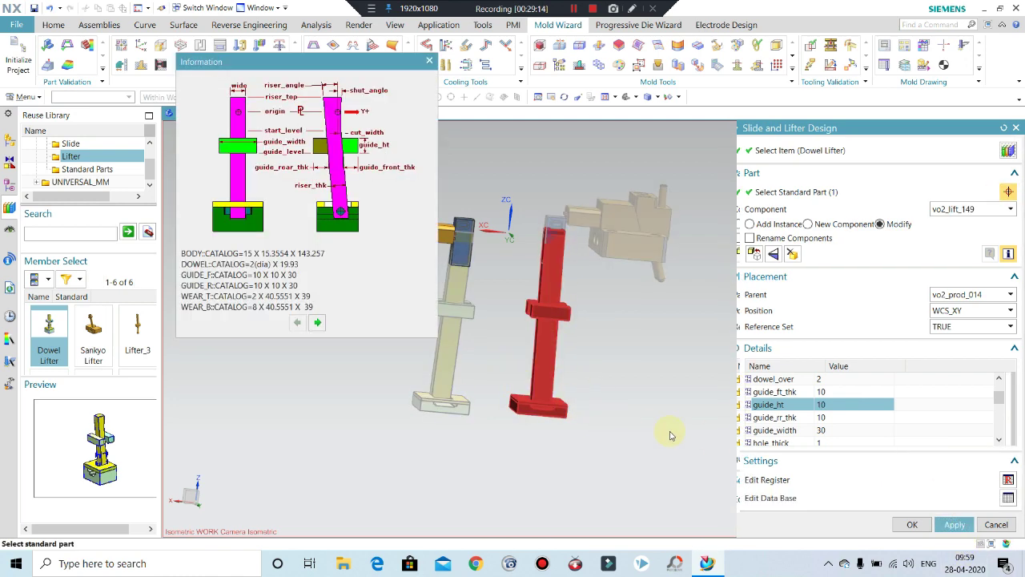
- Set the dowel lifter's wear_thk to 5 and apply it
{"action": "left_click", "coordinate": [318, 323]}
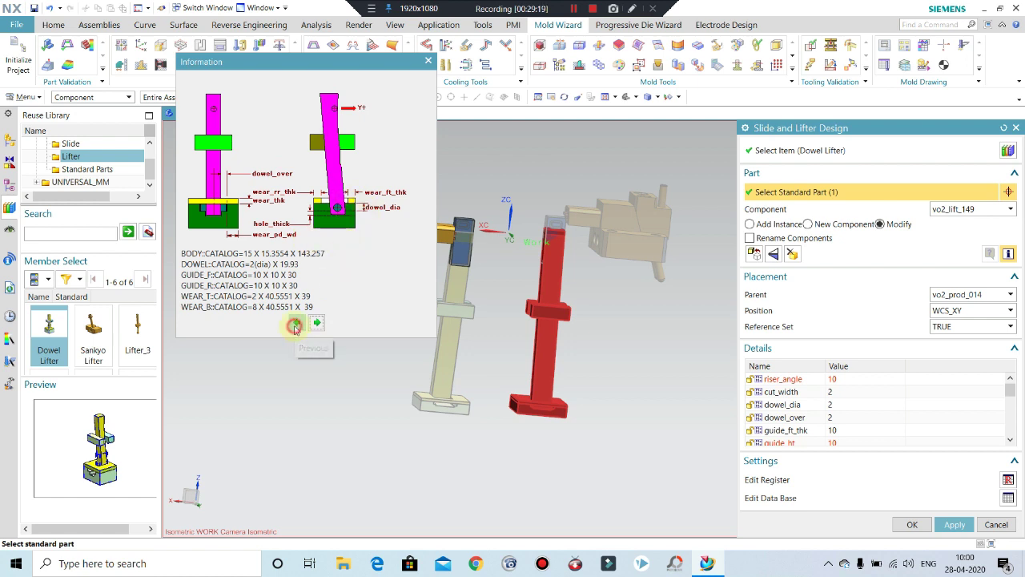
{"action": "left_click", "coordinate": [295, 324]}
{"action": "scroll", "coordinate": [385, 384], "scroll_direction": "up", "scroll_amount": 2}
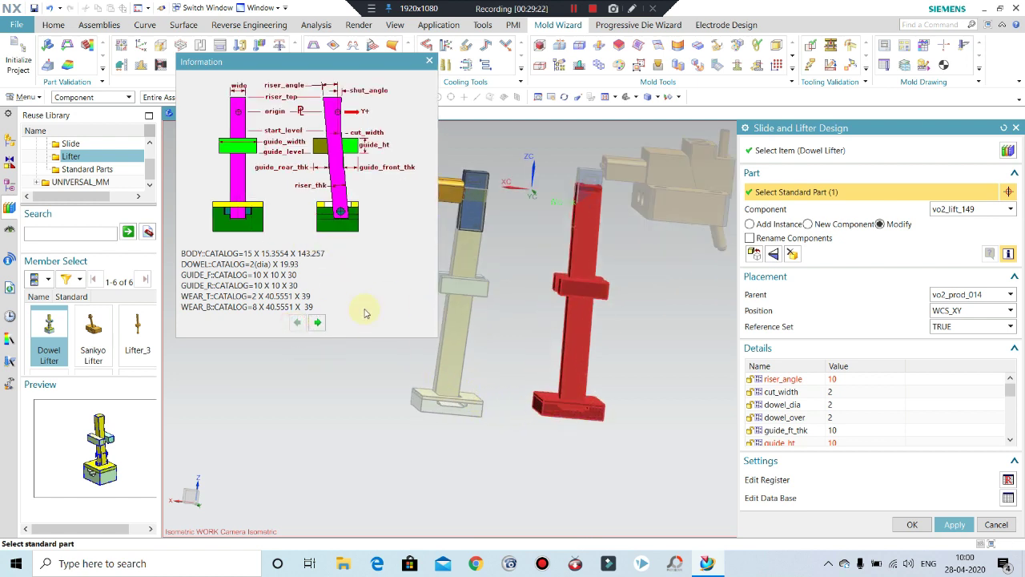
{"action": "left_click", "coordinate": [318, 323]}
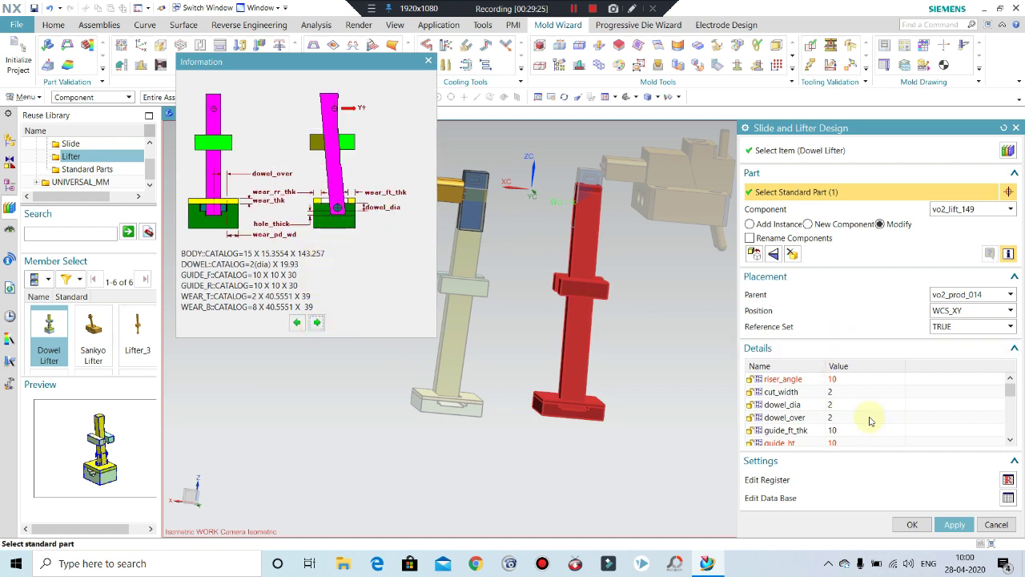
{"action": "scroll", "coordinate": [869, 420], "scroll_direction": "down", "scroll_amount": 1}
{"action": "scroll", "coordinate": [861, 415], "scroll_direction": "down", "scroll_amount": 2}
{"action": "scroll", "coordinate": [858, 413], "scroll_direction": "down", "scroll_amount": 1}
{"action": "scroll", "coordinate": [853, 420], "scroll_direction": "down", "scroll_amount": 1}
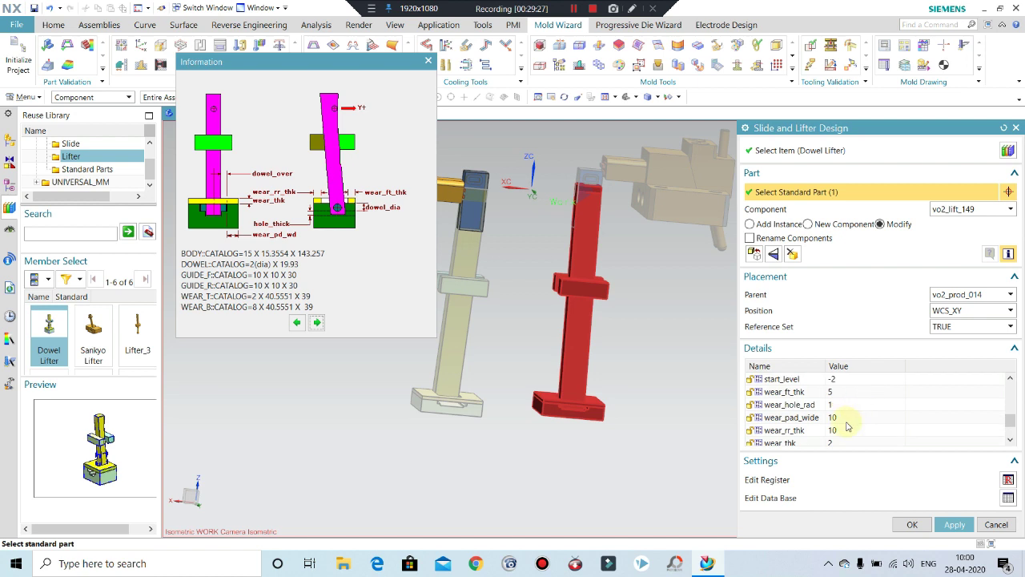
{"action": "scroll", "coordinate": [848, 426], "scroll_direction": "down", "scroll_amount": 1}
{"action": "left_click", "coordinate": [841, 405]}
{"action": "type", "text": "5"}
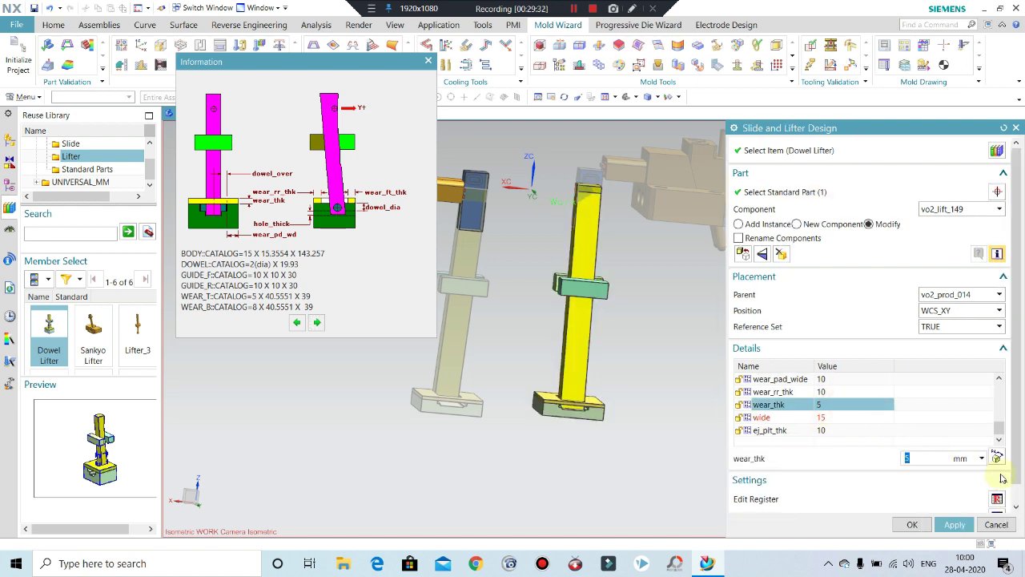
{"action": "left_click", "coordinate": [958, 525]}
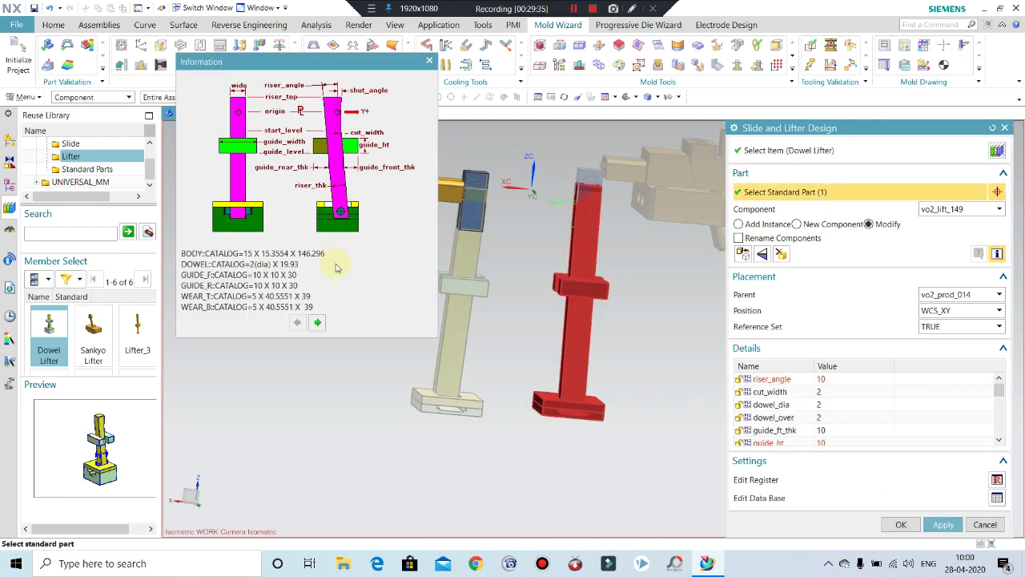
- Review the lifters from above and accept the modified Dowel Lifter with OK
{"action": "left_click", "coordinate": [317, 322]}
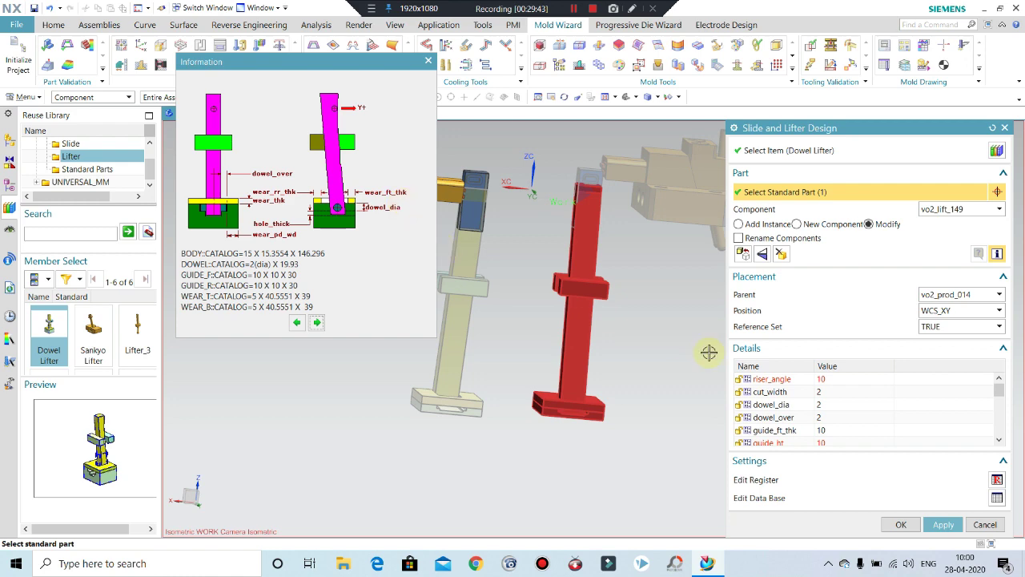
{"action": "mouse_move", "coordinate": [582, 399]}
{"action": "middle_mouse_down"}
{"action": "mouse_move", "coordinate": [607, 435]}
{"action": "mouse_move", "coordinate": [616, 394]}
{"action": "middle_mouse_up"}
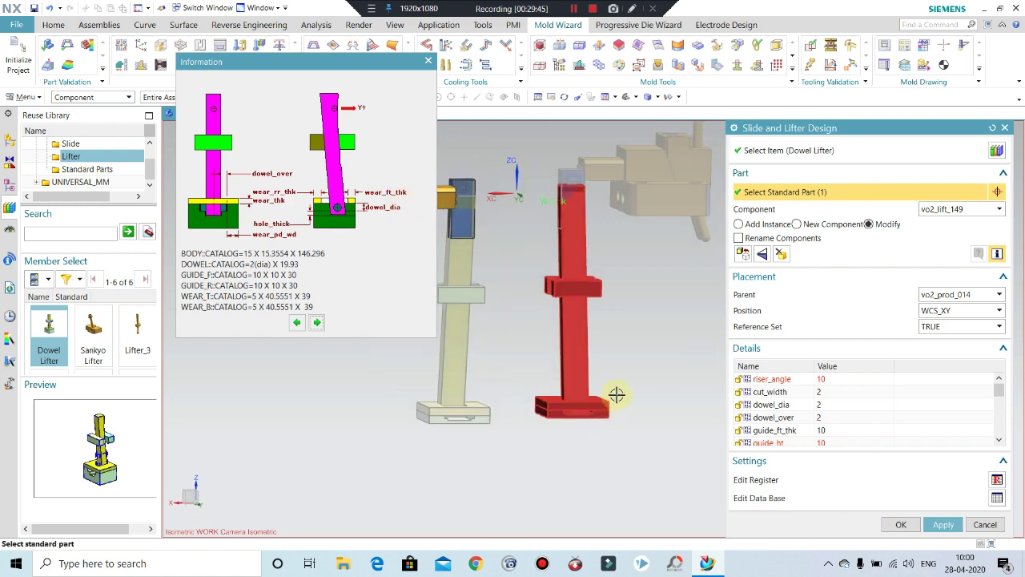
{"action": "scroll", "coordinate": [841, 421], "scroll_direction": "down", "scroll_amount": 1}
{"action": "scroll", "coordinate": [823, 419], "scroll_direction": "down", "scroll_amount": 1}
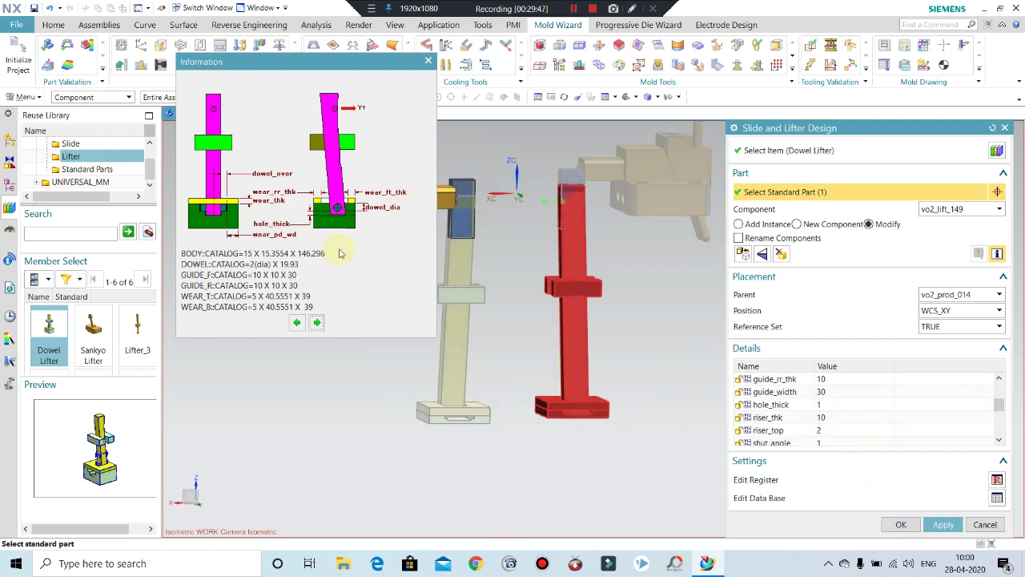
{"action": "scroll", "coordinate": [862, 398], "scroll_direction": "up", "scroll_amount": 2}
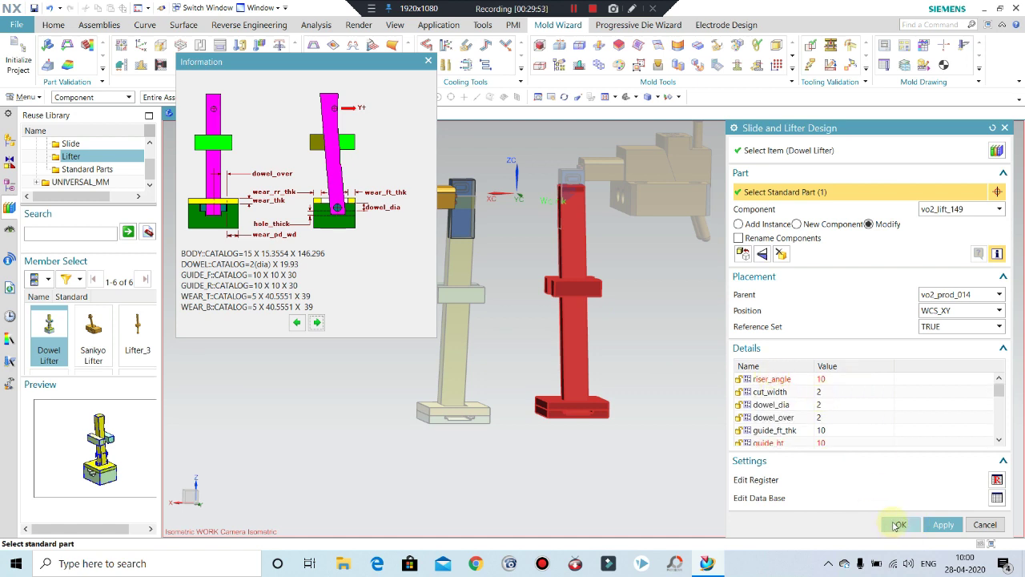
{"action": "mouse_move", "coordinate": [729, 338]}
{"action": "middle_mouse_down"}
{"action": "mouse_move", "coordinate": [622, 275]}
{"action": "mouse_move", "coordinate": [660, 344]}
{"action": "mouse_move", "coordinate": [657, 367]}
{"action": "mouse_move", "coordinate": [784, 437]}
{"action": "middle_mouse_up"}
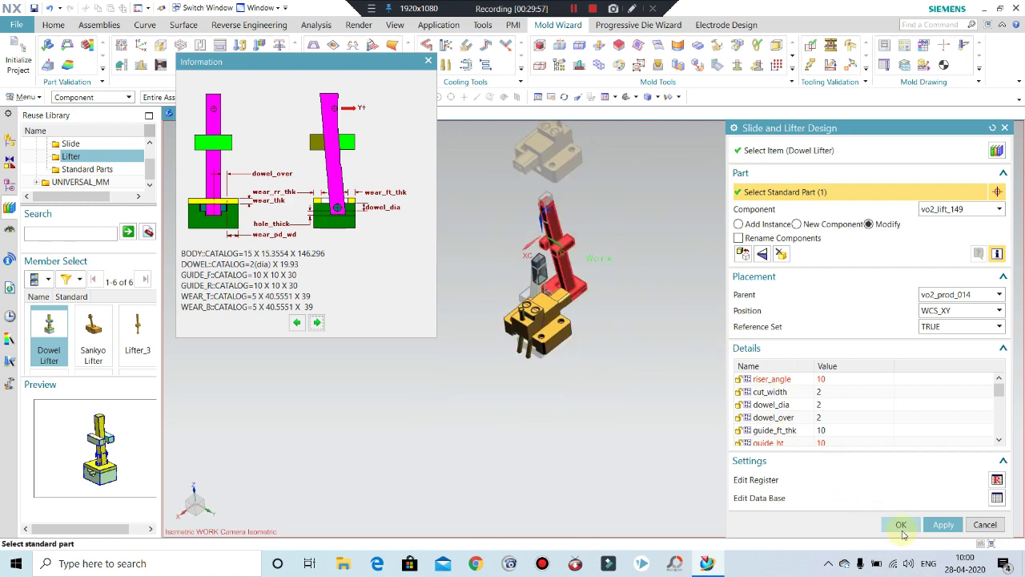
{"action": "left_click", "coordinate": [903, 527]}
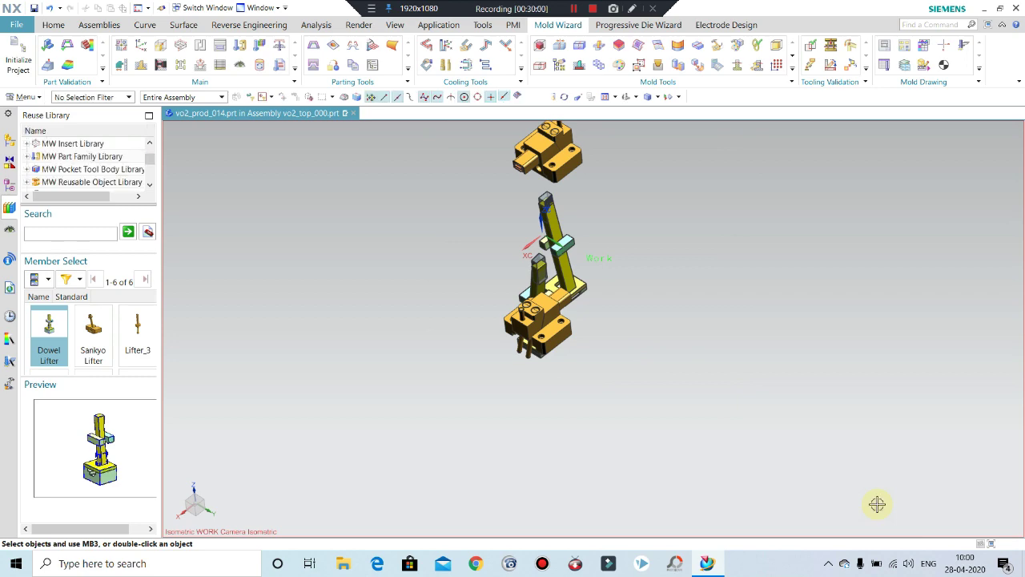
- Zoom in on the lifter top and call up Show (Ctrl+Shift+K) to pick hidden objects
{"action": "mouse_move", "coordinate": [714, 344]}
{"action": "middle_mouse_down"}
{"action": "mouse_move", "coordinate": [656, 285]}
{"action": "mouse_move", "coordinate": [565, 224]}
{"action": "mouse_move", "coordinate": [489, 202]}
{"action": "mouse_move", "coordinate": [511, 245]}
{"action": "middle_mouse_up"}
{"action": "scroll", "coordinate": [556, 222], "scroll_direction": "up", "scroll_amount": 3}
{"action": "scroll", "coordinate": [518, 222], "scroll_direction": "up", "scroll_amount": 3}
{"action": "scroll", "coordinate": [511, 244], "scroll_direction": "up", "scroll_amount": 2}
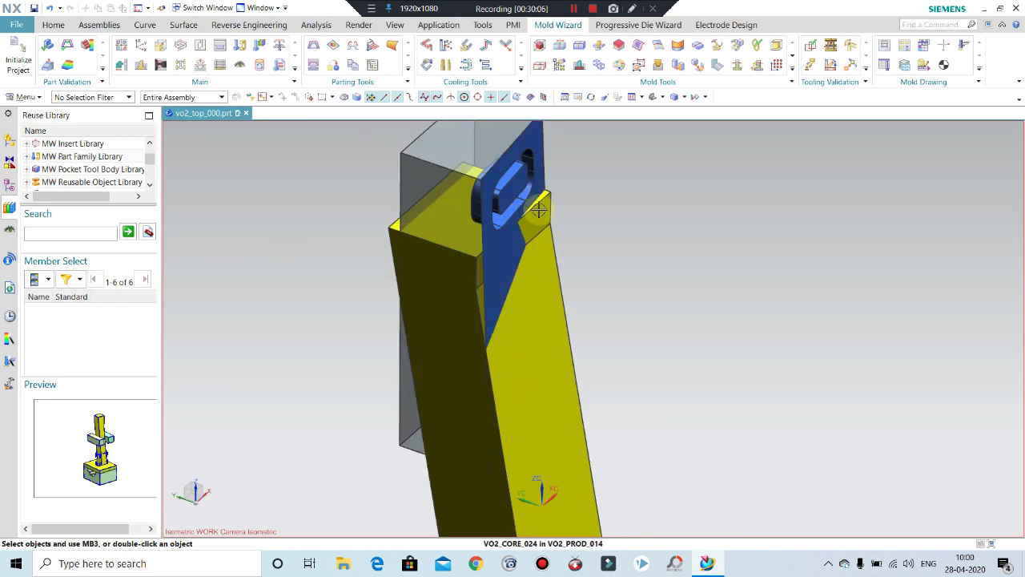
{"action": "scroll", "coordinate": [561, 192], "scroll_direction": "down", "scroll_amount": 1}
{"action": "scroll", "coordinate": [569, 186], "scroll_direction": "up", "scroll_amount": 1}
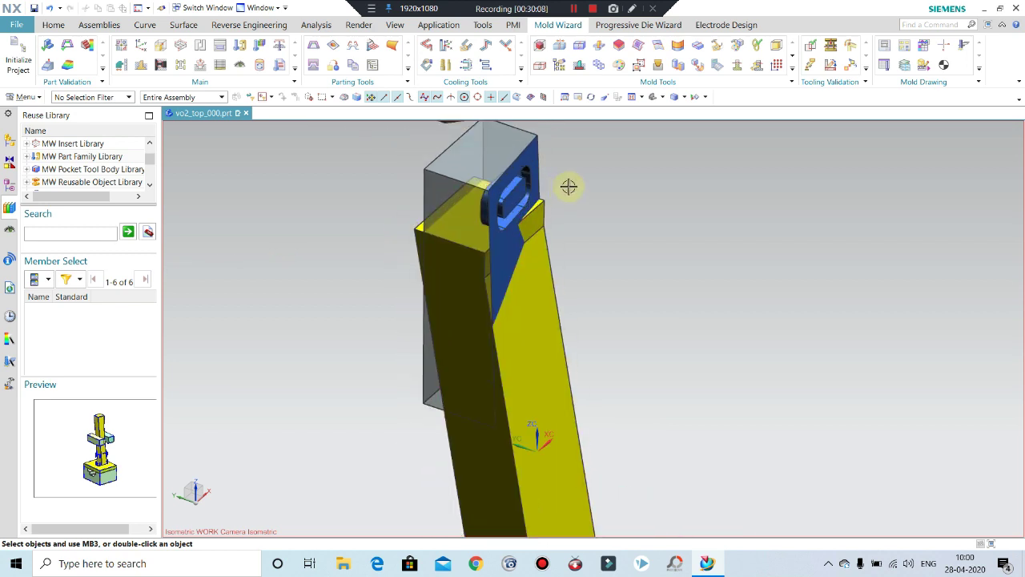
{"action": "key", "text": "ctrl+shift+k"}
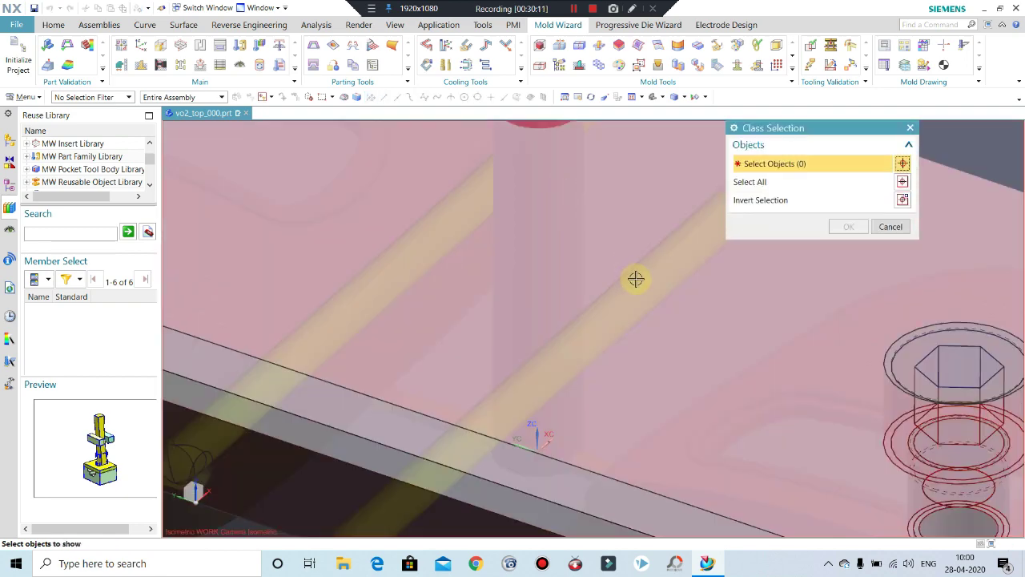
- Filter selection to Solid Body and show the molded part body again via QuickPick
{"action": "scroll", "coordinate": [531, 286], "scroll_direction": "down", "scroll_amount": 2}
{"action": "scroll", "coordinate": [522, 297], "scroll_direction": "down", "scroll_amount": 2}
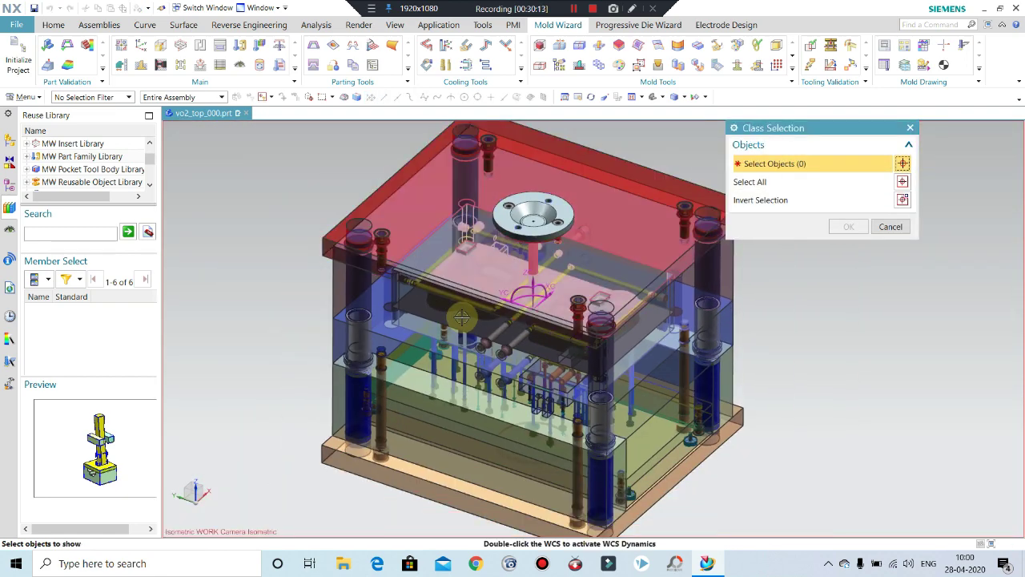
{"action": "scroll", "coordinate": [464, 296], "scroll_direction": "up", "scroll_amount": 2}
{"action": "scroll", "coordinate": [507, 251], "scroll_direction": "up", "scroll_amount": 2}
{"action": "right_click", "coordinate": [556, 290]}
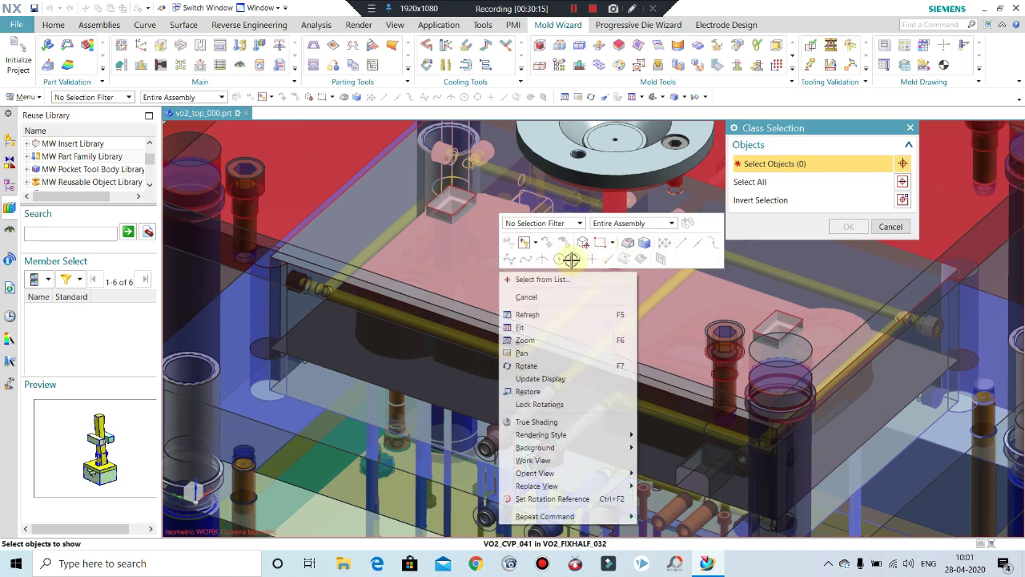
{"action": "left_click", "coordinate": [561, 282]}
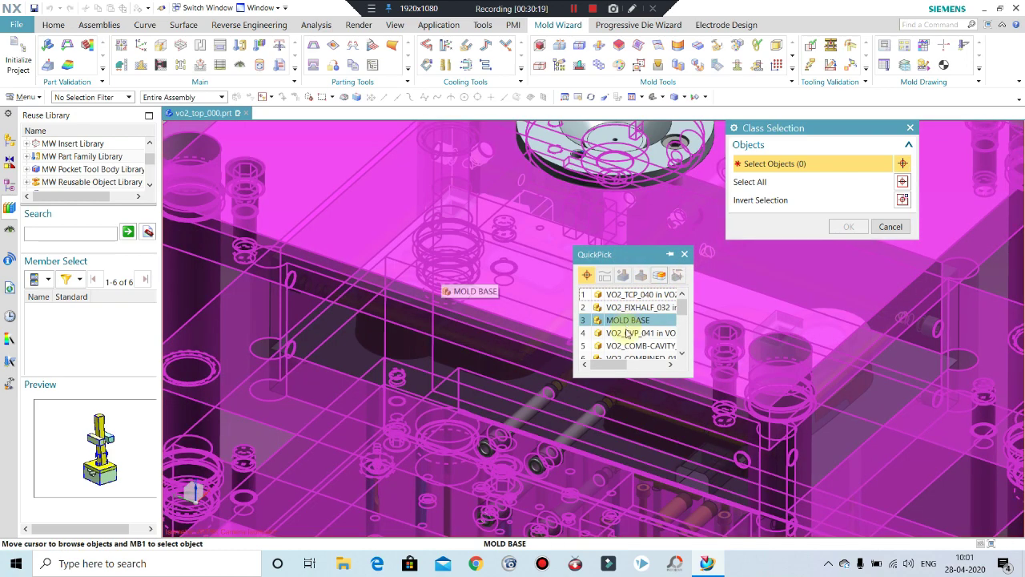
{"action": "left_click", "coordinate": [684, 256]}
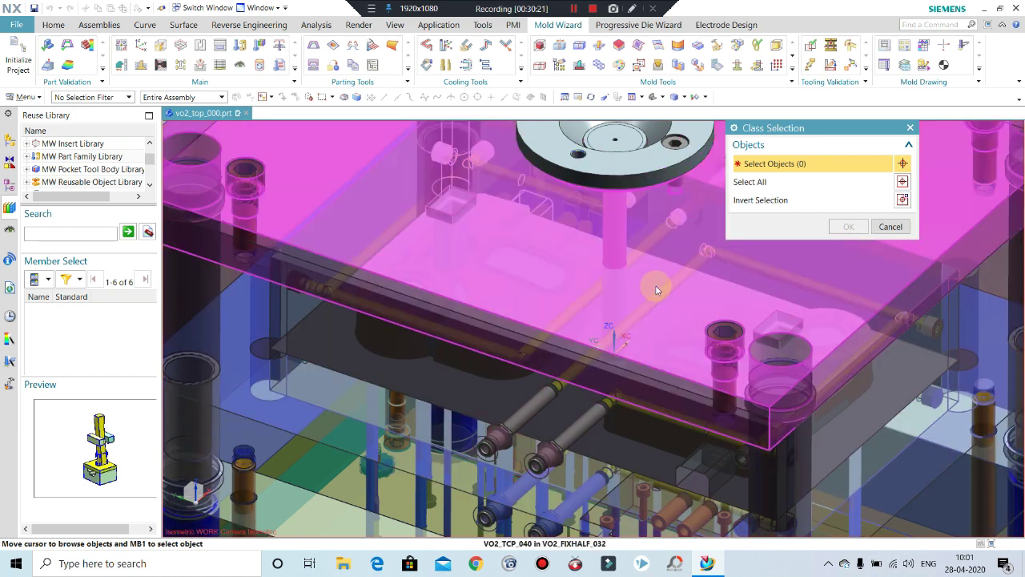
{"action": "left_click", "coordinate": [70, 99]}
{"action": "left_click", "coordinate": [69, 232]}
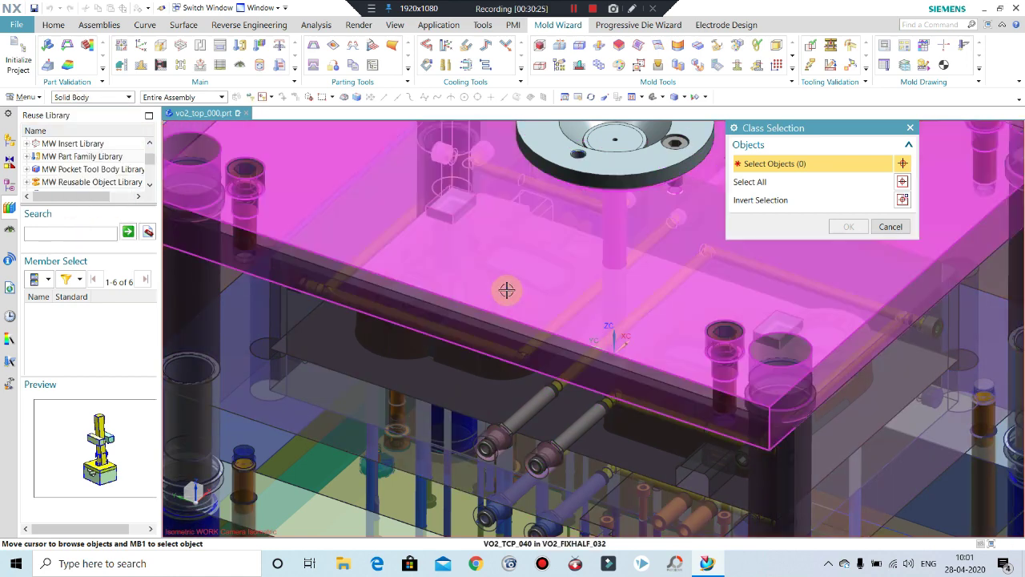
{"action": "right_click", "coordinate": [531, 290]}
{"action": "key", "text": "Escape"}
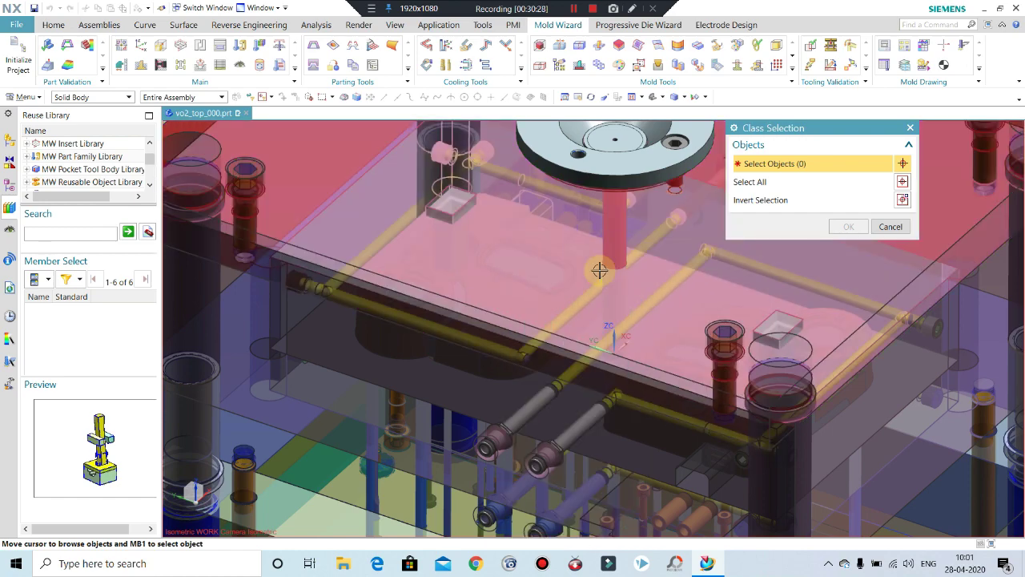
{"action": "left_click", "coordinate": [600, 270]}
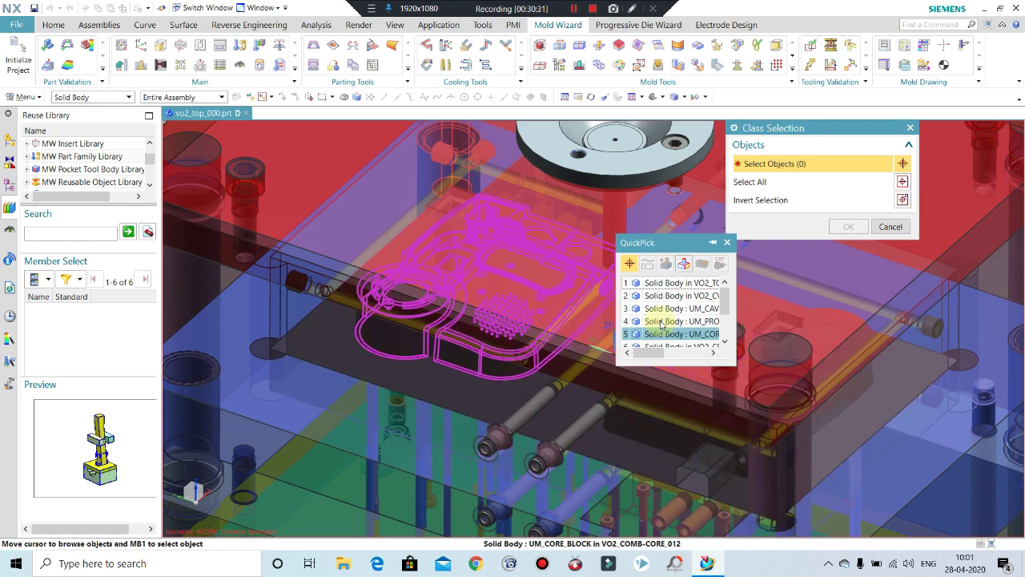
{"action": "left_click", "coordinate": [662, 321]}
{"action": "middle_click", "coordinate": [793, 294]}
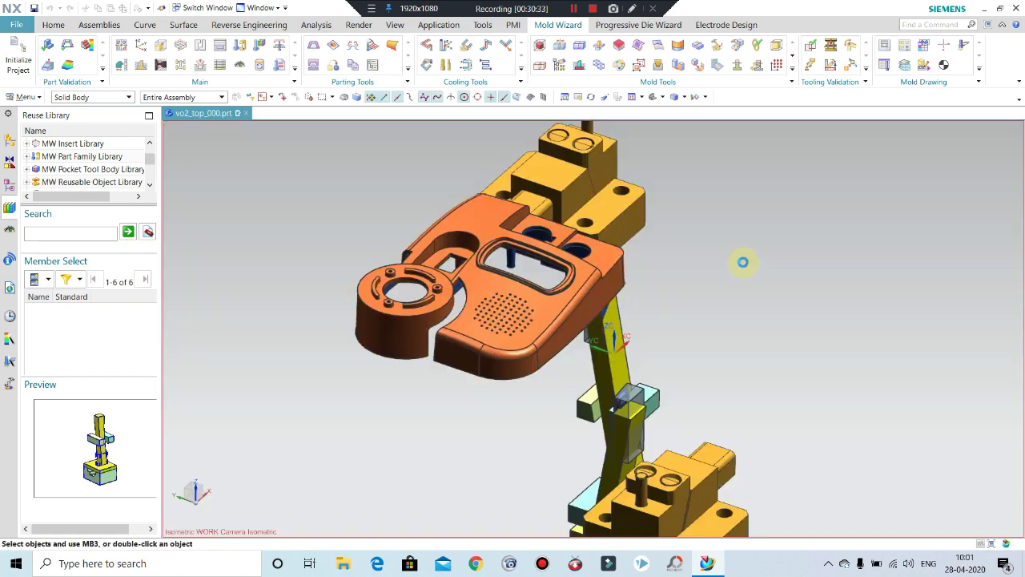
- Orbit and zoom around the orange part to inspect where the lifter tops meet it
{"action": "middle_click_drag", "start_coordinate": [743, 262], "coordinate": [663, 274]}
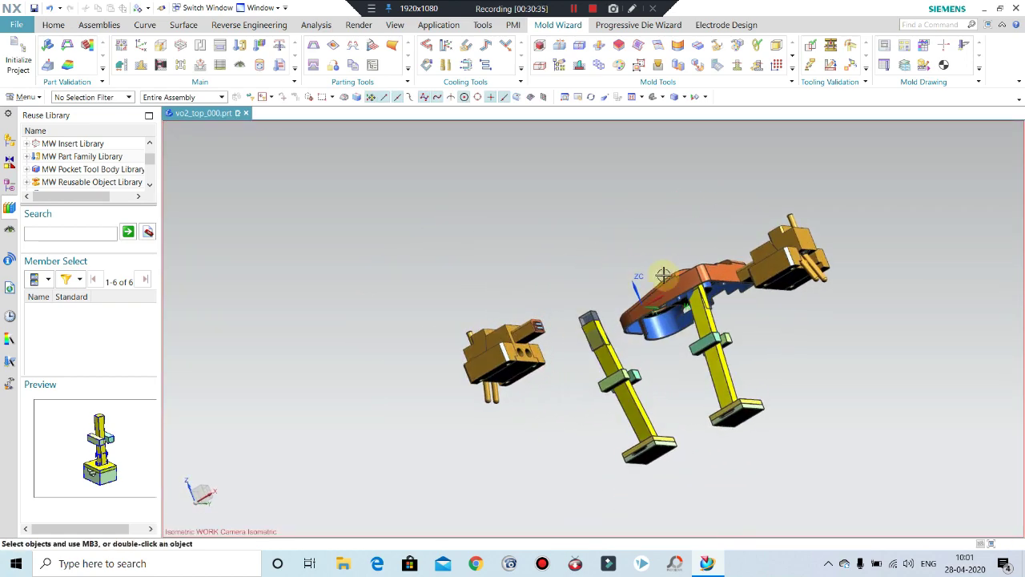
{"action": "scroll", "coordinate": [664, 275], "scroll_direction": "up", "scroll_amount": 3}
{"action": "scroll", "coordinate": [669, 275], "scroll_direction": "up", "scroll_amount": 3}
{"action": "scroll", "coordinate": [684, 275], "scroll_direction": "up", "scroll_amount": 2}
{"action": "middle_click_drag", "start_coordinate": [687, 274], "coordinate": [648, 257]}
{"action": "scroll", "coordinate": [746, 277], "scroll_direction": "up", "scroll_amount": 2}
{"action": "scroll", "coordinate": [789, 286], "scroll_direction": "up", "scroll_amount": 2}
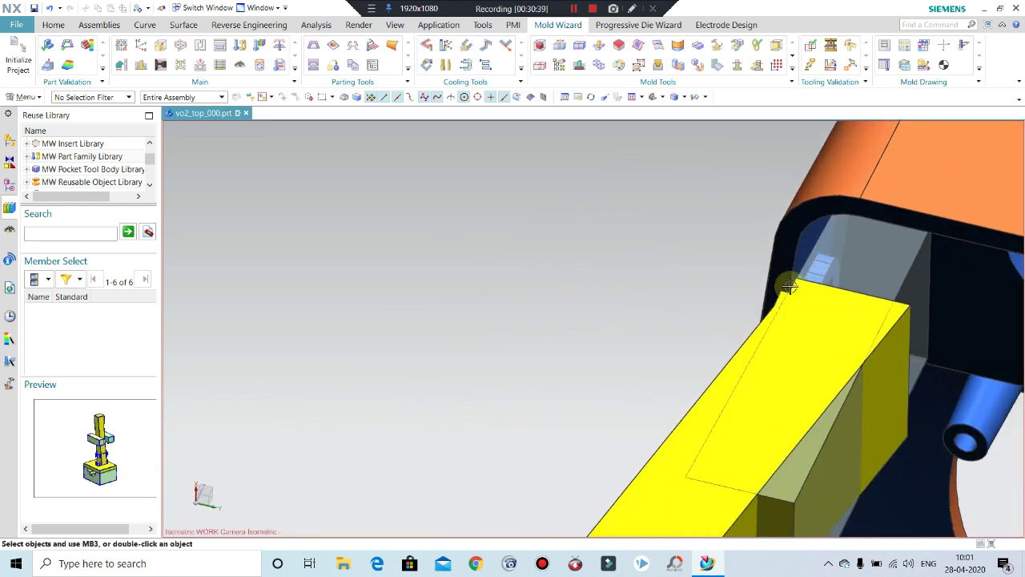
{"action": "scroll", "coordinate": [789, 286], "scroll_direction": "up", "scroll_amount": 2}
{"action": "scroll", "coordinate": [785, 282], "scroll_direction": "up", "scroll_amount": 2}
{"action": "scroll", "coordinate": [771, 275], "scroll_direction": "up", "scroll_amount": 2}
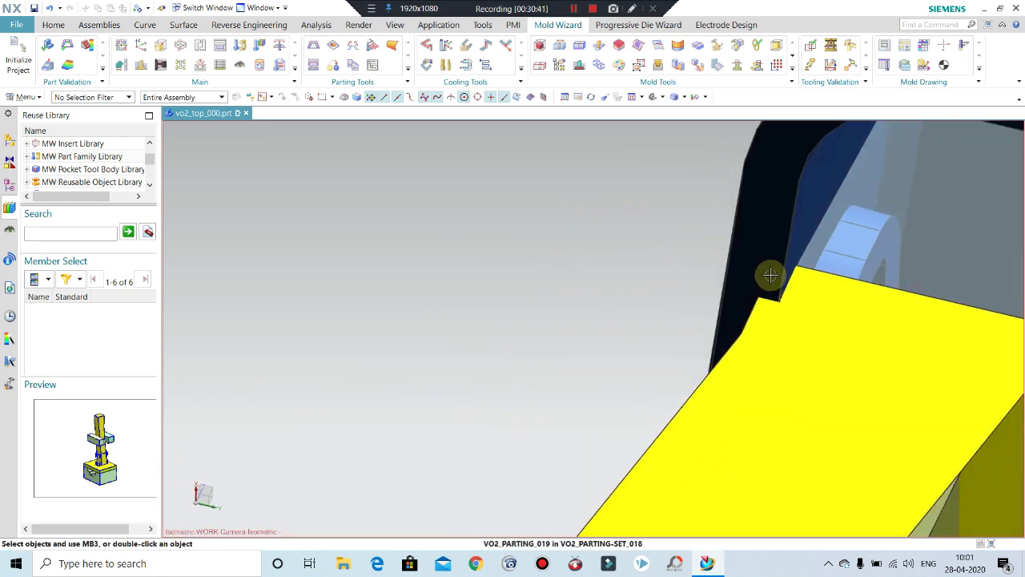
{"action": "scroll", "coordinate": [641, 260], "scroll_direction": "down", "scroll_amount": 2}
{"action": "scroll", "coordinate": [609, 276], "scroll_direction": "down", "scroll_amount": 3}
{"action": "middle_click_drag", "start_coordinate": [602, 277], "coordinate": [632, 369]}
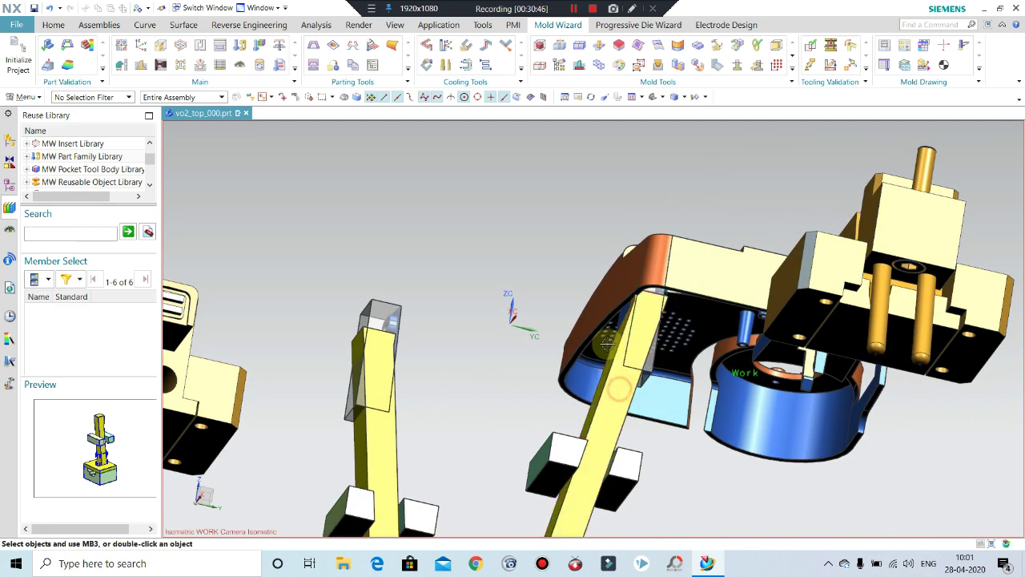
- Make the yellow lifter body the work part
{"action": "double_click", "coordinate": [621, 389]}
{"action": "scroll", "coordinate": [636, 305], "scroll_direction": "up", "scroll_amount": 2}
{"action": "scroll", "coordinate": [644, 286], "scroll_direction": "up", "scroll_amount": 1}
{"action": "scroll", "coordinate": [643, 286], "scroll_direction": "up", "scroll_amount": 1}
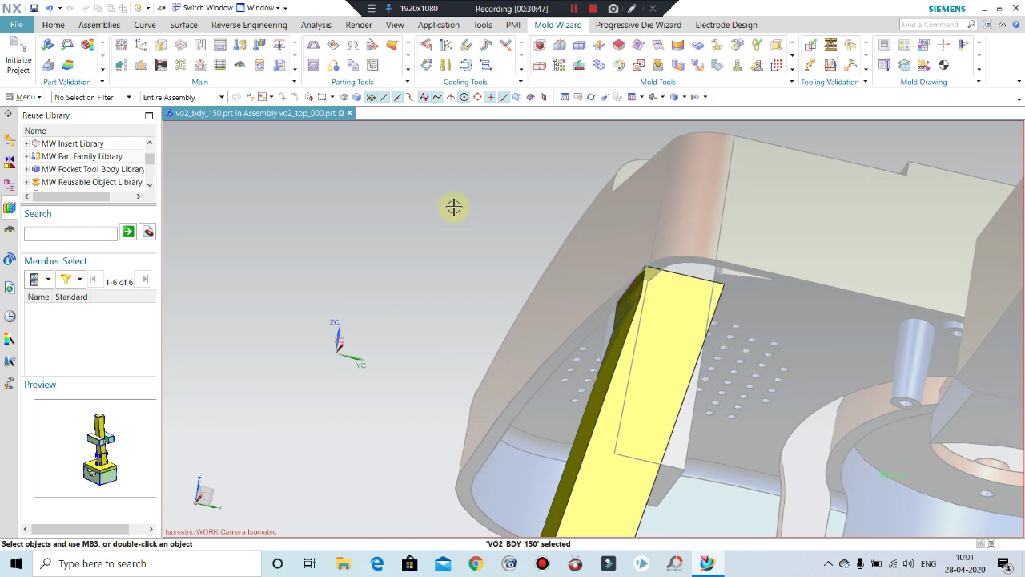
- Start a Datum Plane, cancel it, and switch to the Assemblies commands
{"action": "left_click", "coordinate": [52, 25]}
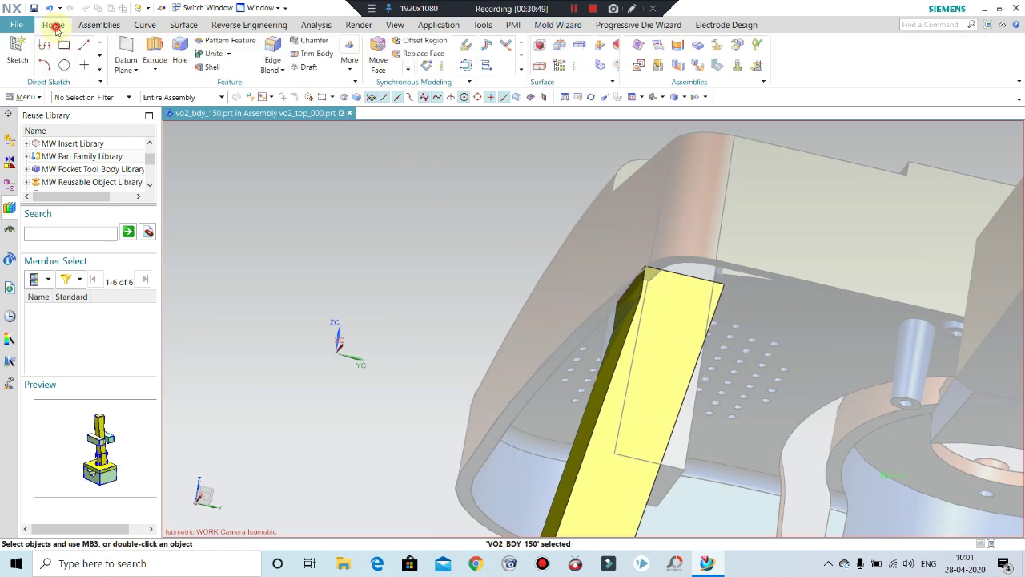
{"action": "left_click", "coordinate": [126, 65]}
{"action": "left_click", "coordinate": [160, 85]}
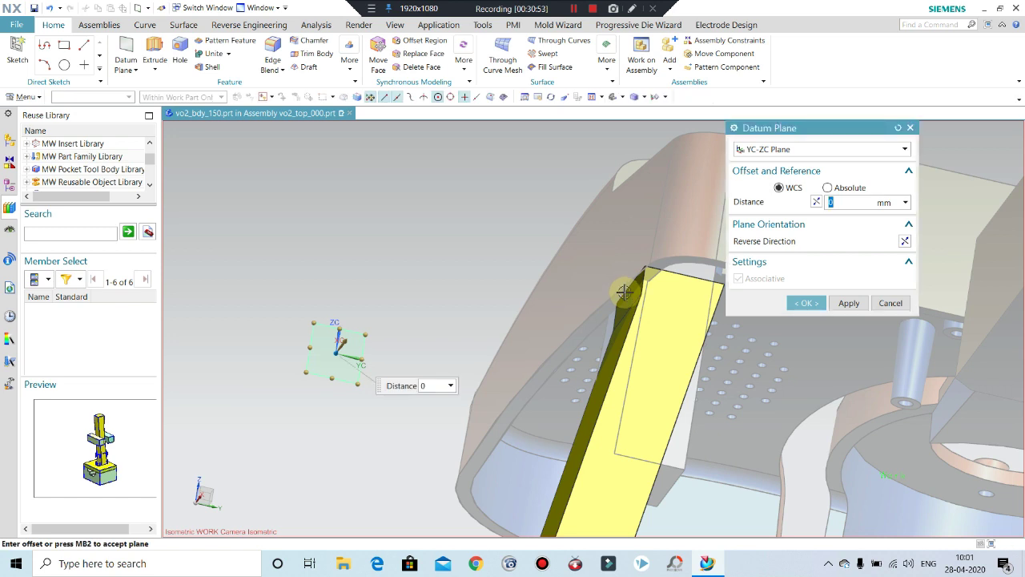
{"action": "left_click", "coordinate": [889, 303]}
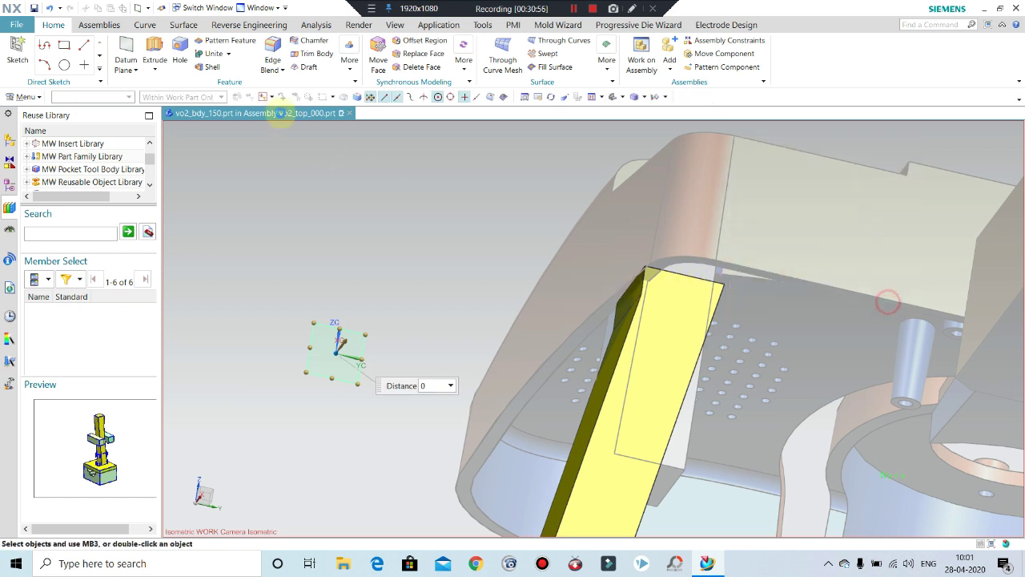
{"action": "left_click", "coordinate": [108, 29]}
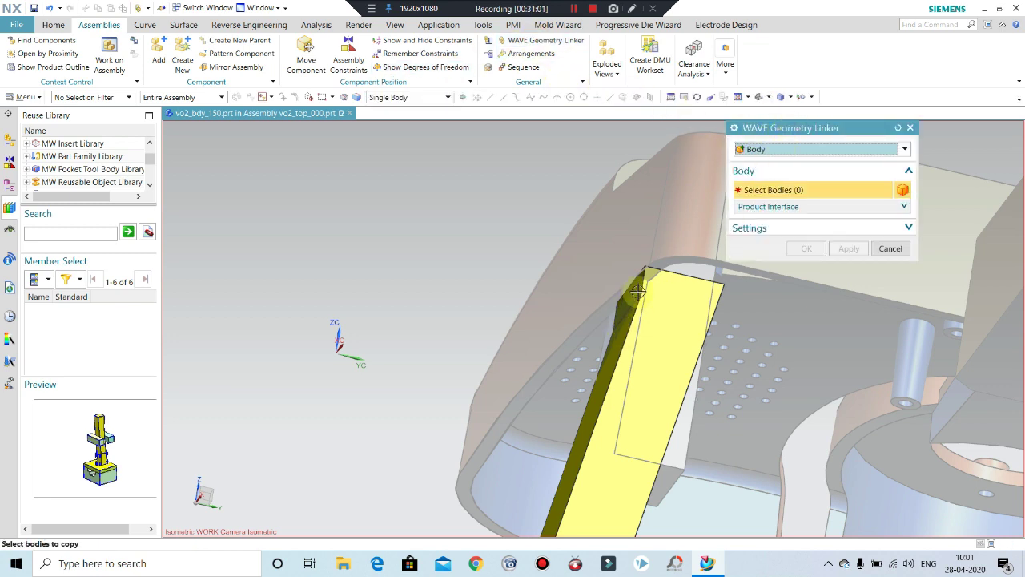
- Set the WAVE linker to Face, pick the parting face chain, then cancel and reorient the view
{"action": "left_click", "coordinate": [773, 149]}
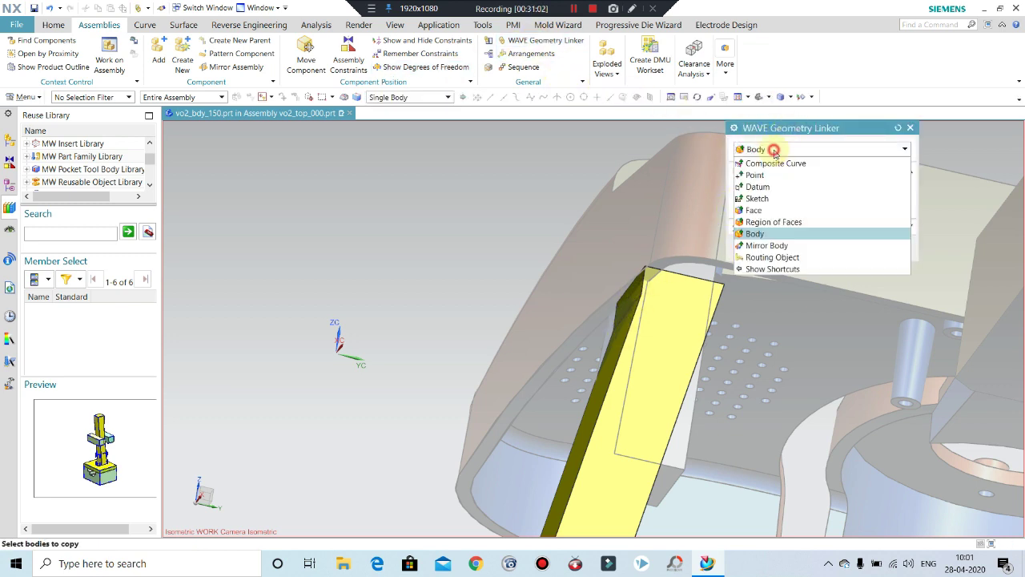
{"action": "left_click", "coordinate": [755, 210]}
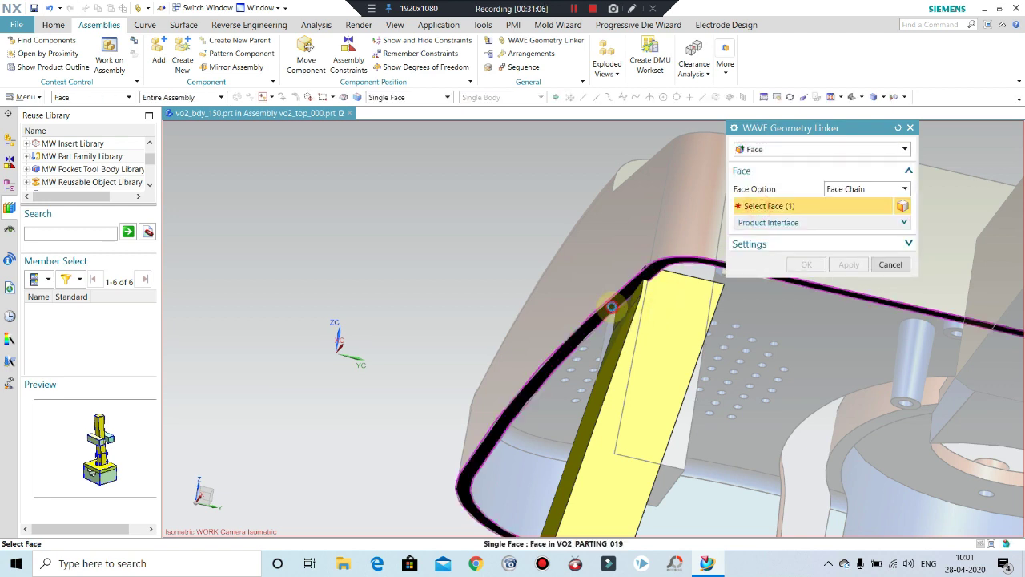
{"action": "left_click", "coordinate": [612, 305]}
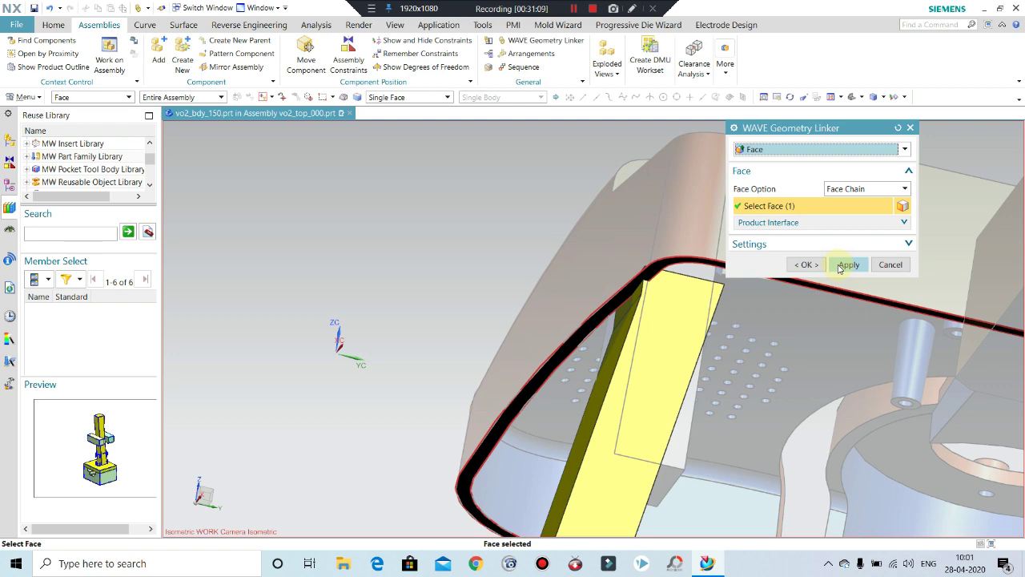
{"action": "left_click", "coordinate": [891, 265]}
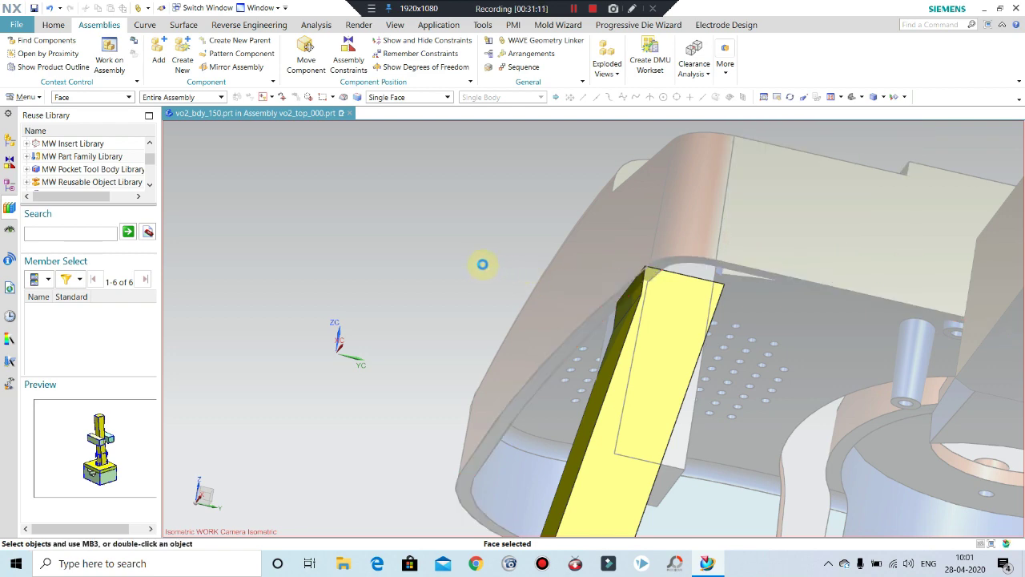
{"action": "middle_click_drag", "start_coordinate": [483, 264], "coordinate": [482, 275]}
{"action": "middle_click_drag", "start_coordinate": [556, 259], "coordinate": [564, 274]}
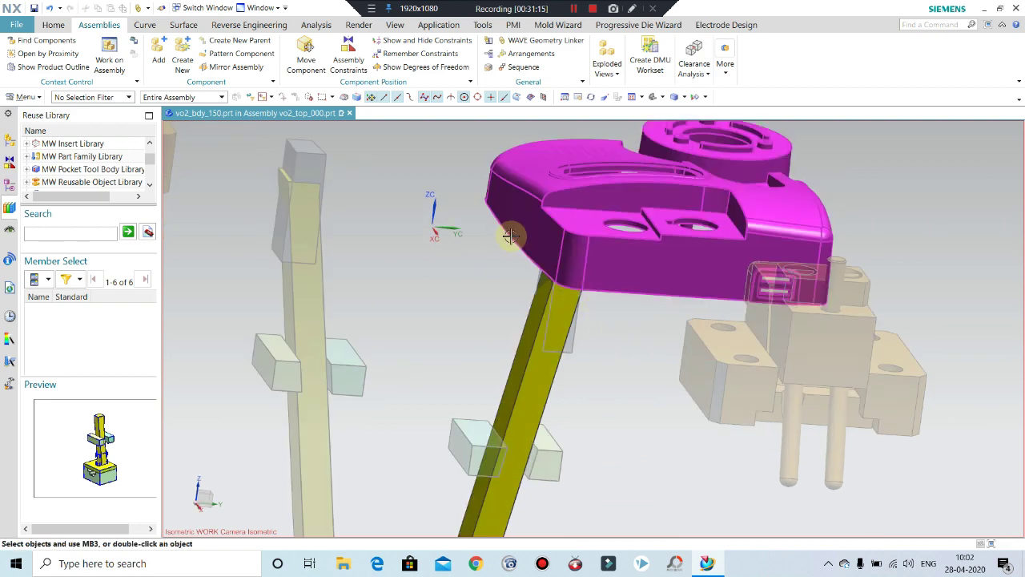
- Make the lifter part vo2_bdy_150 the work part in the Assembly Navigator
{"action": "middle_click_drag", "start_coordinate": [440, 248], "coordinate": [425, 245]}
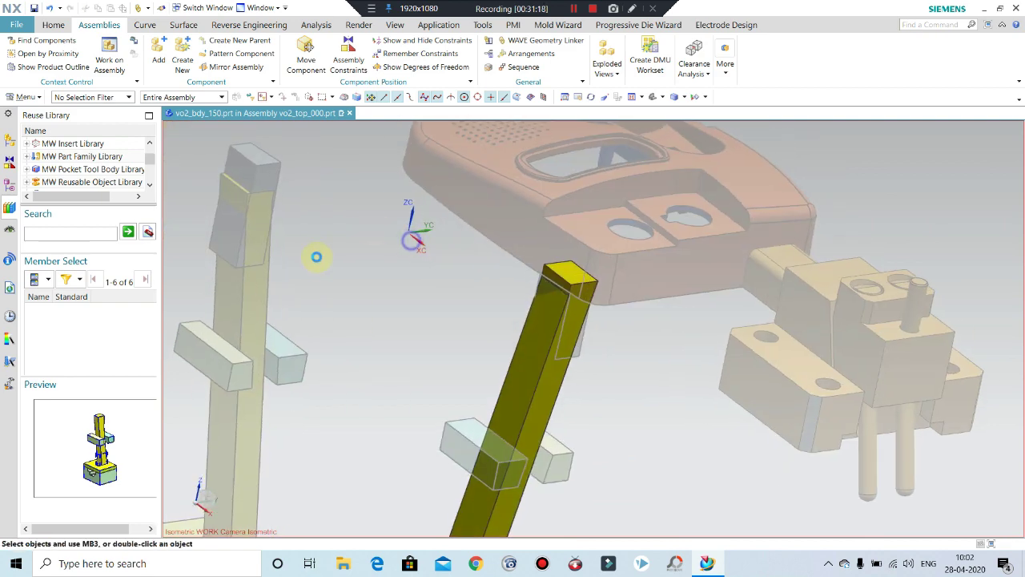
{"action": "key", "text": "ctrl+alt+r"}
{"action": "left_click", "coordinate": [11, 140]}
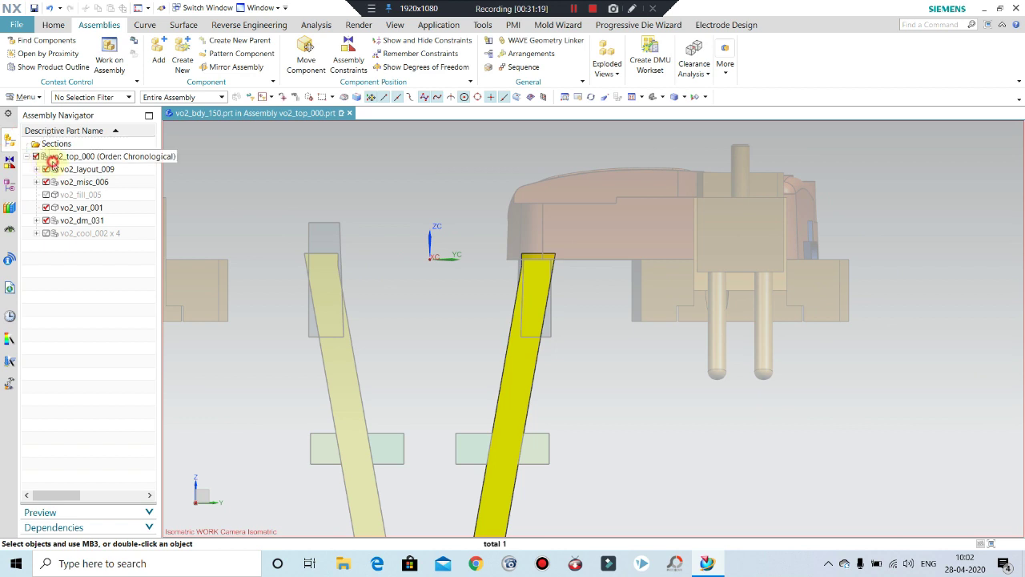
{"action": "double_click", "coordinate": [52, 157]}
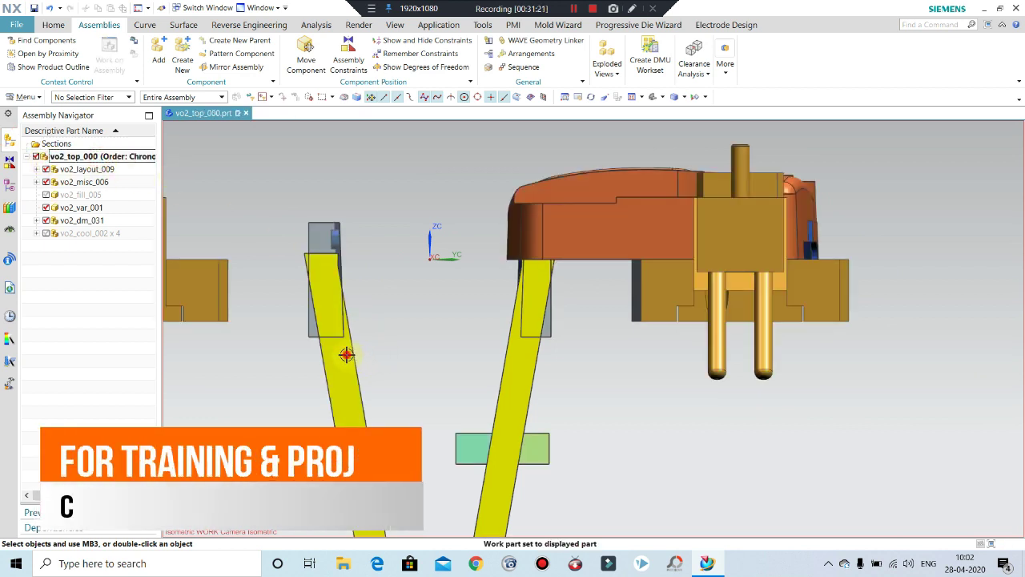
{"action": "double_click", "coordinate": [346, 355]}
{"action": "middle_click_drag", "start_coordinate": [400, 278], "coordinate": [391, 265]}
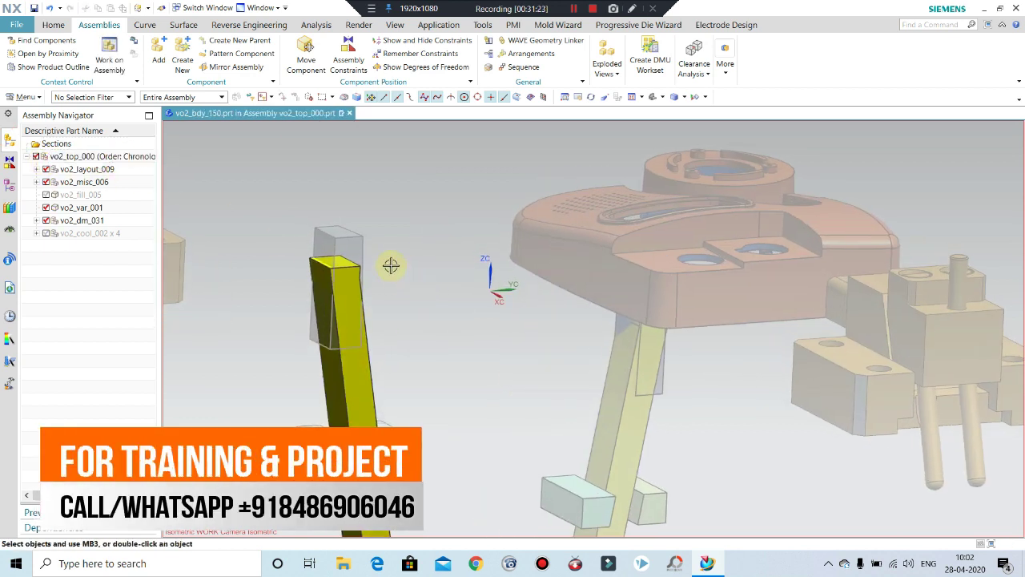
- WAVE-link the block above the left lifter into vo2_bdy_150
{"action": "left_click", "coordinate": [517, 40]}
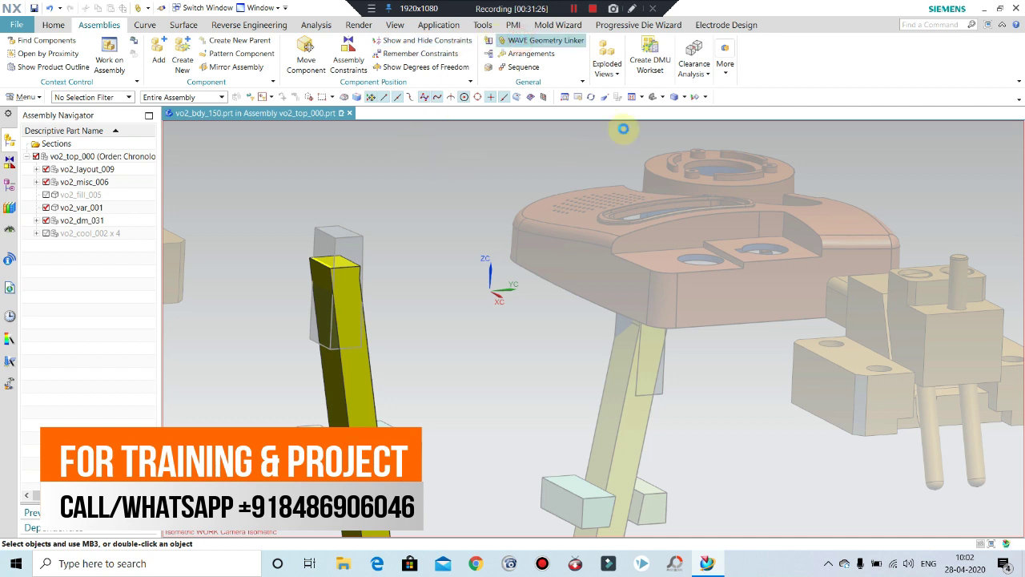
{"action": "left_click", "coordinate": [333, 244]}
{"action": "left_click", "coordinate": [806, 247]}
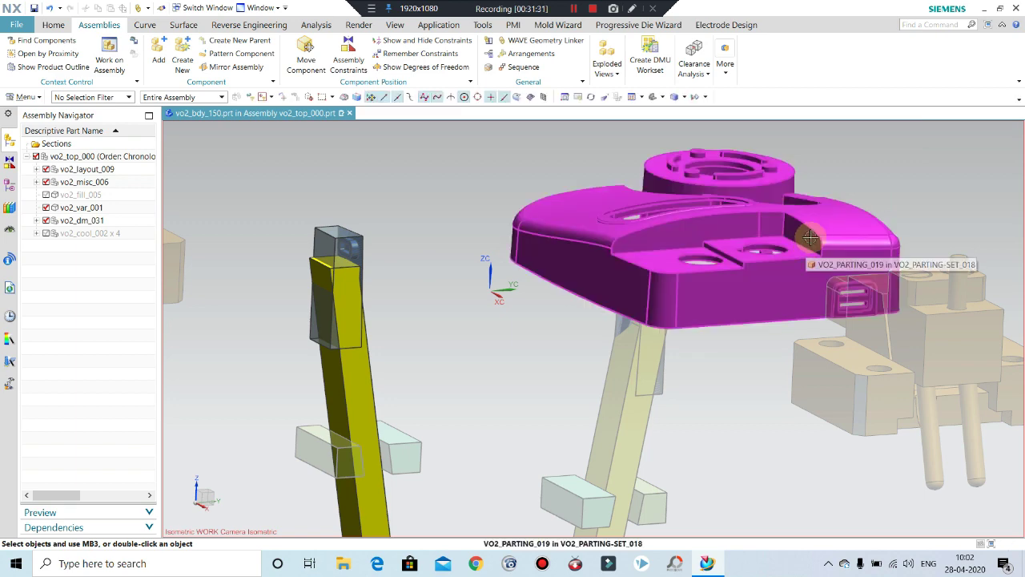
{"action": "left_click", "coordinate": [811, 237]}
- Unite the linked block with the left lifter body into one solid
{"action": "left_click", "coordinate": [53, 24]}
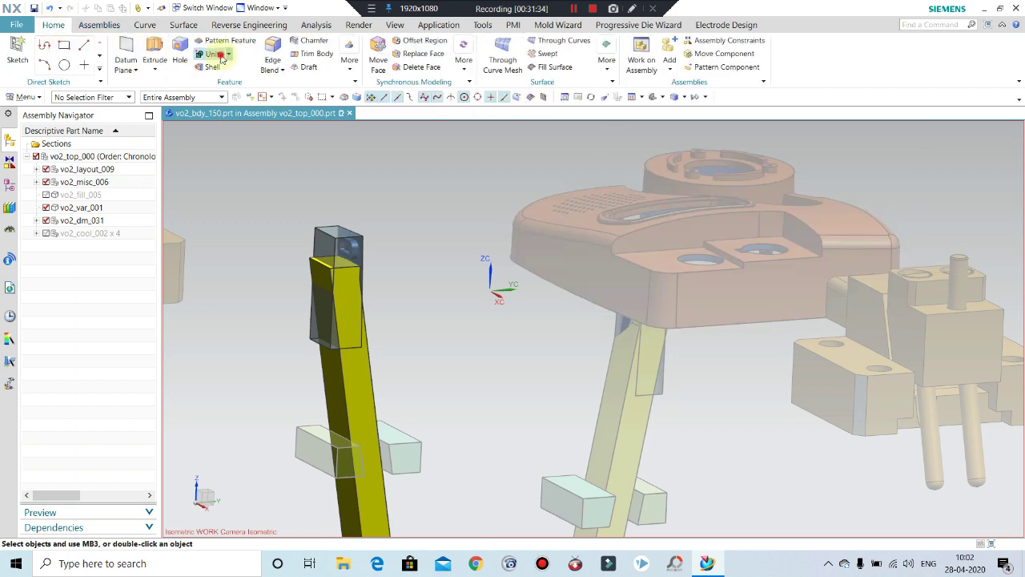
{"action": "left_click", "coordinate": [221, 58]}
{"action": "left_click", "coordinate": [348, 293]}
{"action": "left_click", "coordinate": [637, 320]}
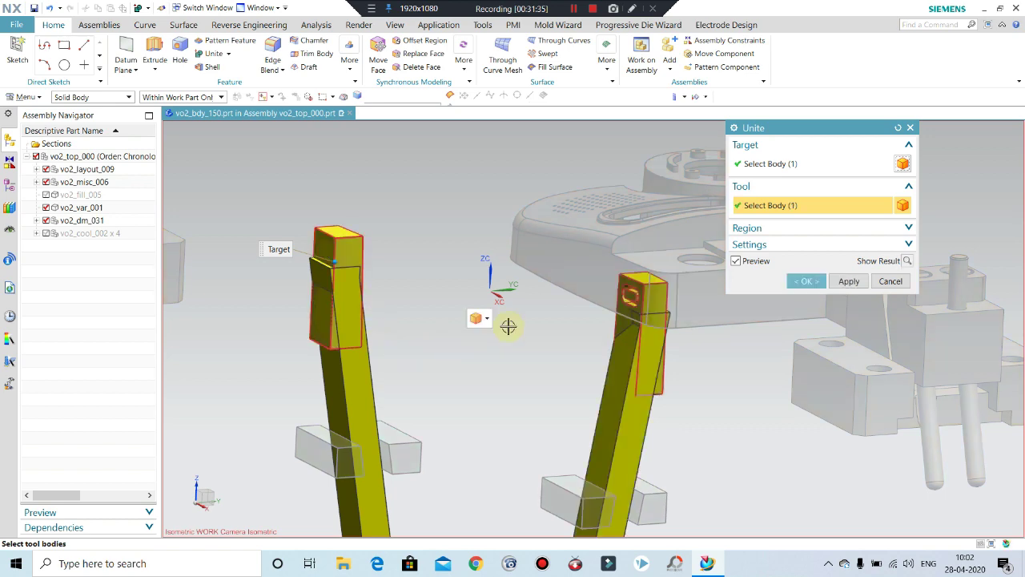
{"action": "left_click", "coordinate": [808, 282]}
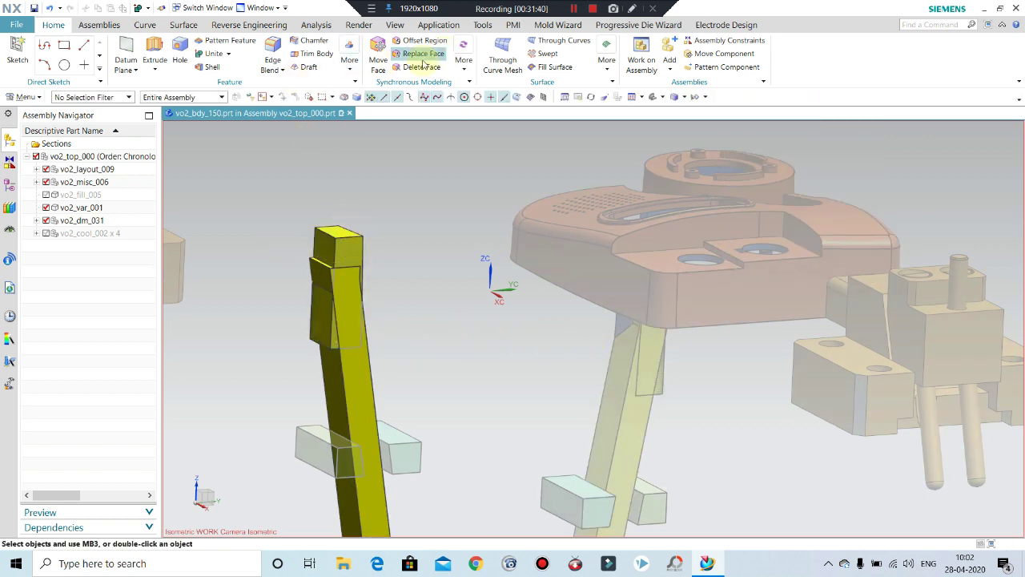
- Replace the block's side face with the matching lifter face
{"action": "left_click", "coordinate": [423, 54]}
{"action": "scroll", "coordinate": [352, 284], "scroll_direction": "up", "scroll_amount": 3}
{"action": "left_click", "coordinate": [375, 225]}
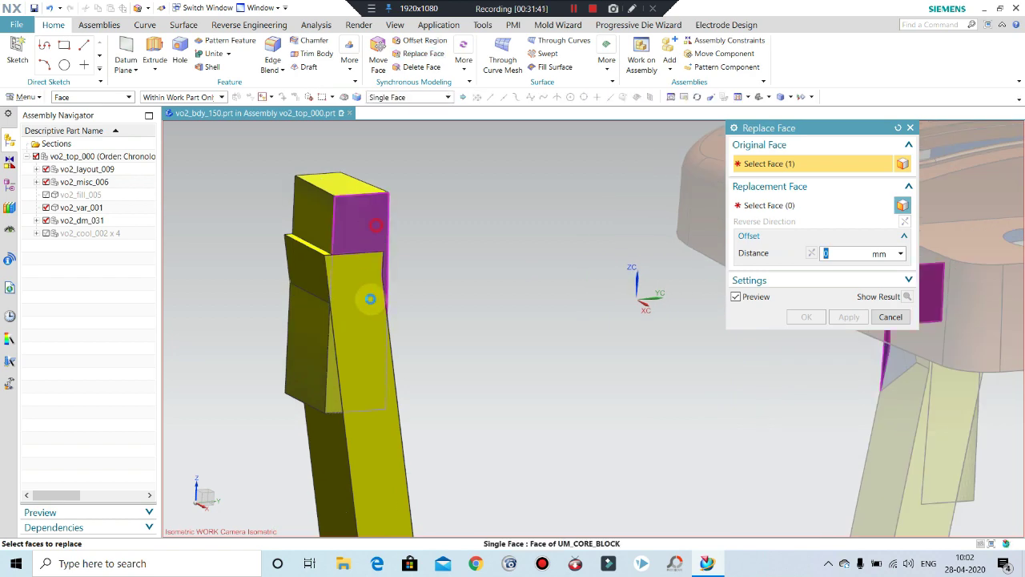
{"action": "left_click", "coordinate": [377, 339]}
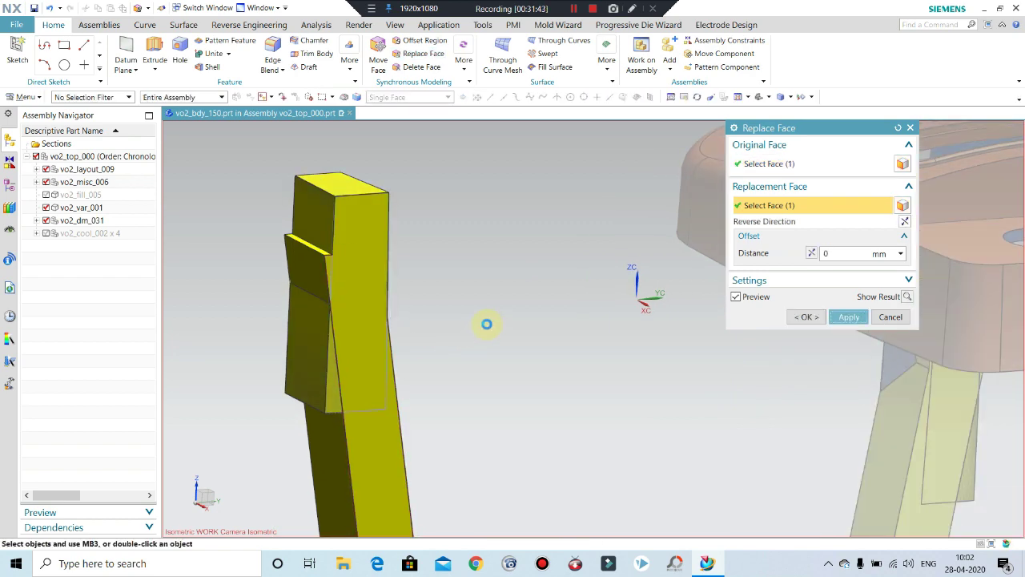
{"action": "middle_click", "coordinate": [487, 324]}
{"action": "mouse_move", "coordinate": [486, 324]}
{"action": "middle_mouse_down"}
{"action": "mouse_move", "coordinate": [557, 346]}
{"action": "mouse_move", "coordinate": [560, 360]}
{"action": "middle_mouse_up"}
- Replace the lifter's end face so it matches the adjacent face
{"action": "left_click", "coordinate": [568, 359]}
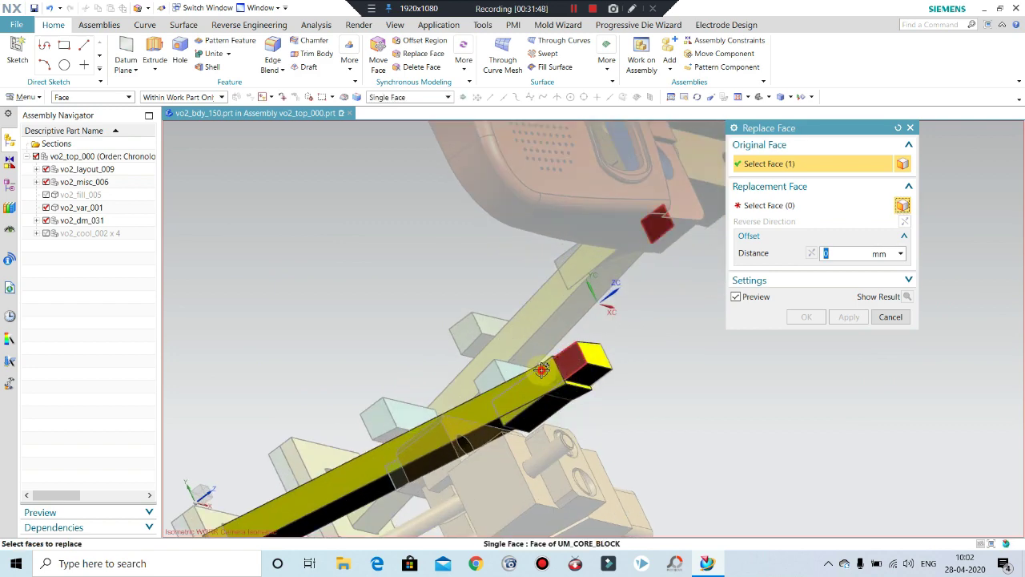
{"action": "middle_click", "coordinate": [542, 370]}
{"action": "left_click", "coordinate": [641, 366]}
{"action": "middle_click", "coordinate": [647, 400]}
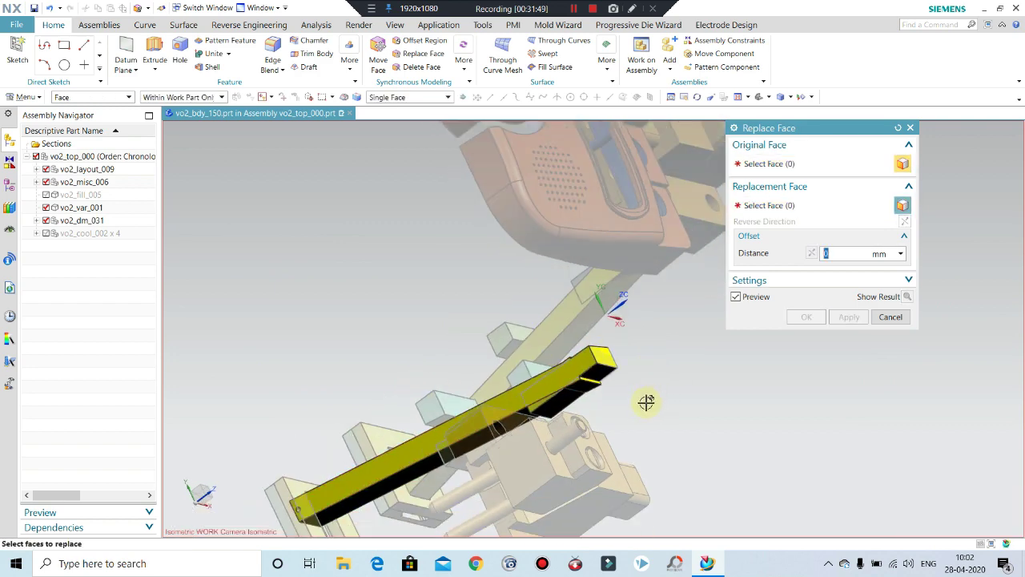
{"action": "middle_click_drag", "start_coordinate": [646, 400], "coordinate": [559, 359]}
- Make the stepped lifter faces flush with the bar face
{"action": "scroll", "coordinate": [519, 343], "scroll_direction": "up", "scroll_amount": 2}
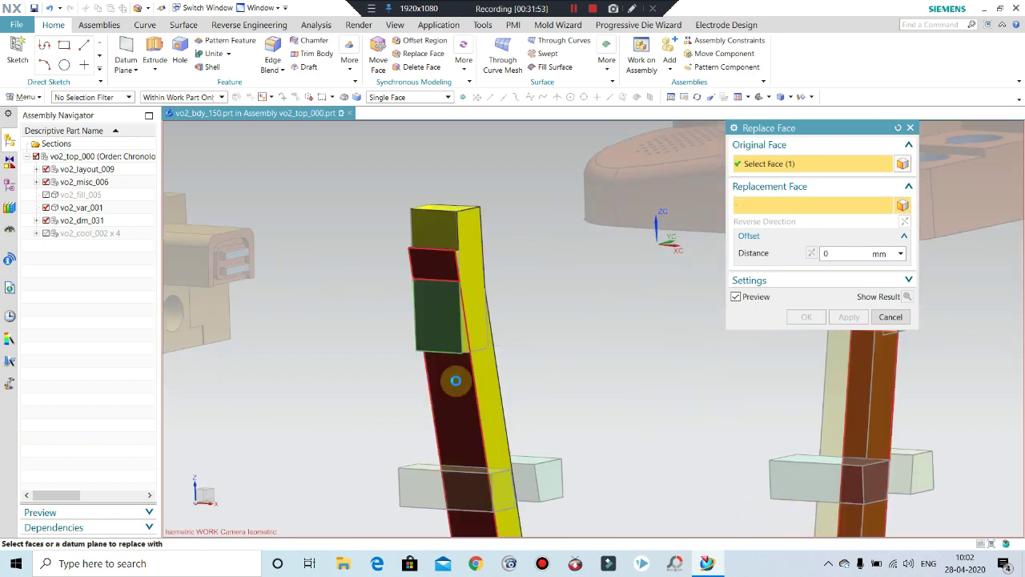
{"action": "left_click", "coordinate": [454, 378]}
{"action": "middle_click", "coordinate": [451, 366]}
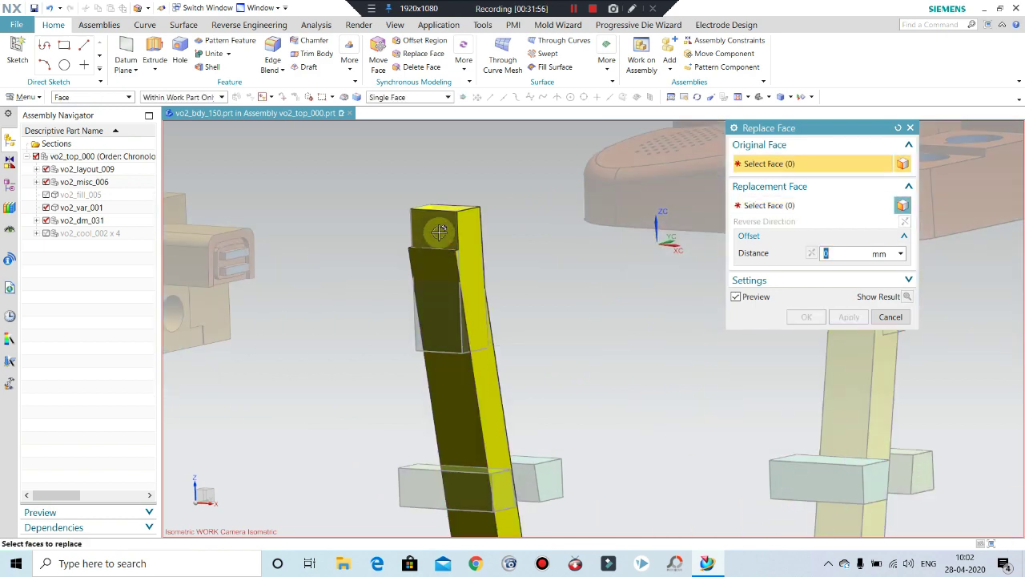
{"action": "left_click", "coordinate": [439, 265]}
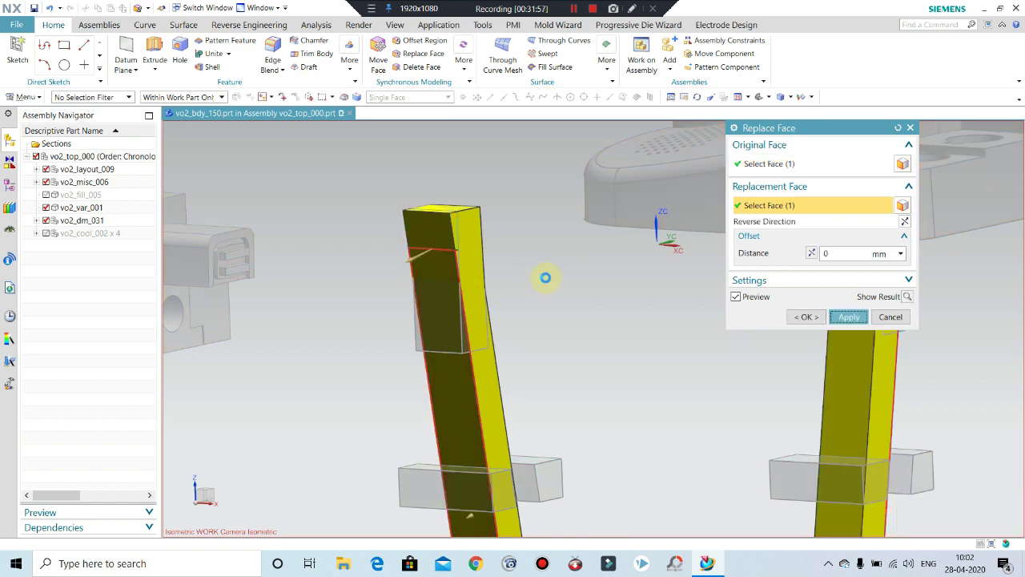
{"action": "middle_click", "coordinate": [513, 284]}
{"action": "scroll", "coordinate": [497, 286], "scroll_direction": "down", "scroll_amount": 2}
{"action": "mouse_move", "coordinate": [497, 286]}
{"action": "middle_mouse_down"}
{"action": "mouse_move", "coordinate": [469, 255]}
{"action": "mouse_move", "coordinate": [434, 286]}
{"action": "middle_mouse_up"}
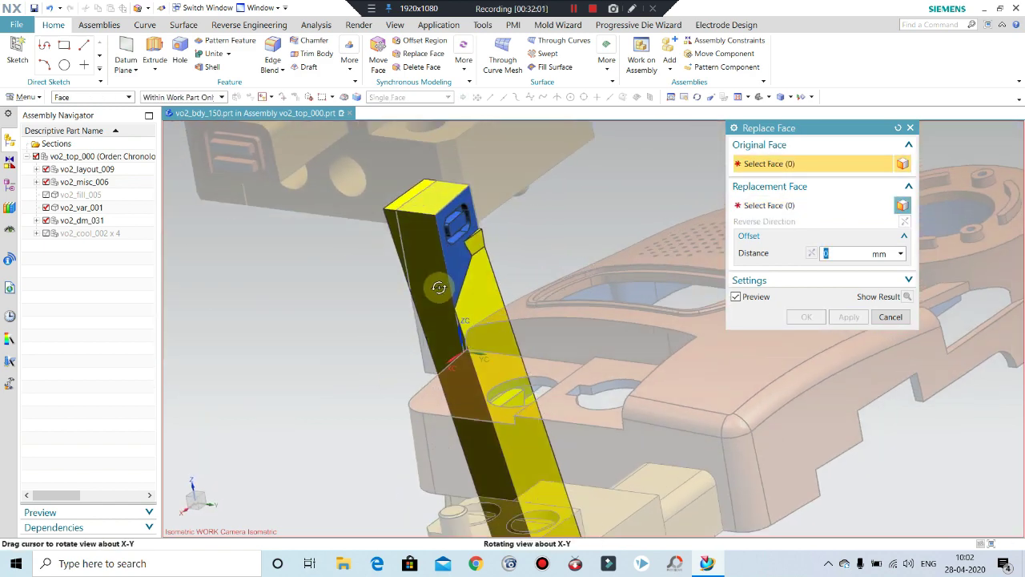
- Replace the small angled face with the large adjacent face, then exit Replace Face
{"action": "scroll", "coordinate": [497, 257], "scroll_direction": "up", "scroll_amount": 1}
{"action": "scroll", "coordinate": [484, 244], "scroll_direction": "up", "scroll_amount": 2}
{"action": "scroll", "coordinate": [484, 244], "scroll_direction": "up", "scroll_amount": 2}
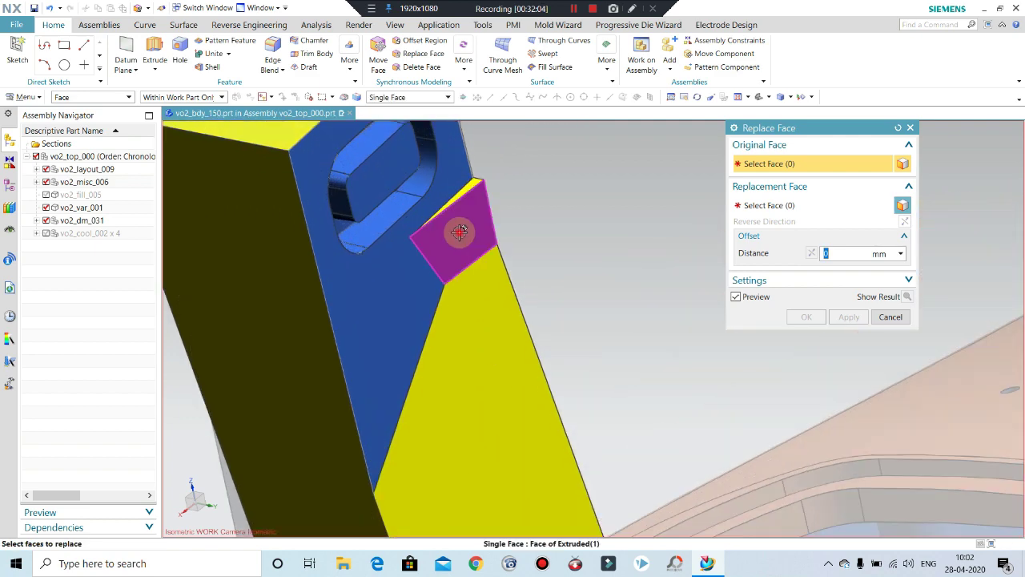
{"action": "left_click", "coordinate": [461, 232]}
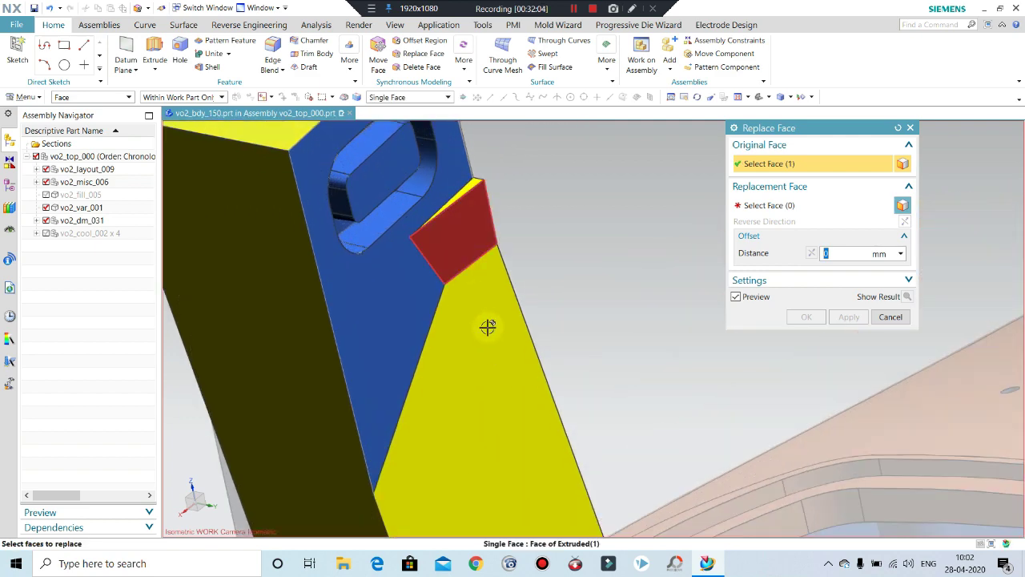
{"action": "left_click", "coordinate": [420, 297]}
{"action": "middle_click", "coordinate": [435, 331]}
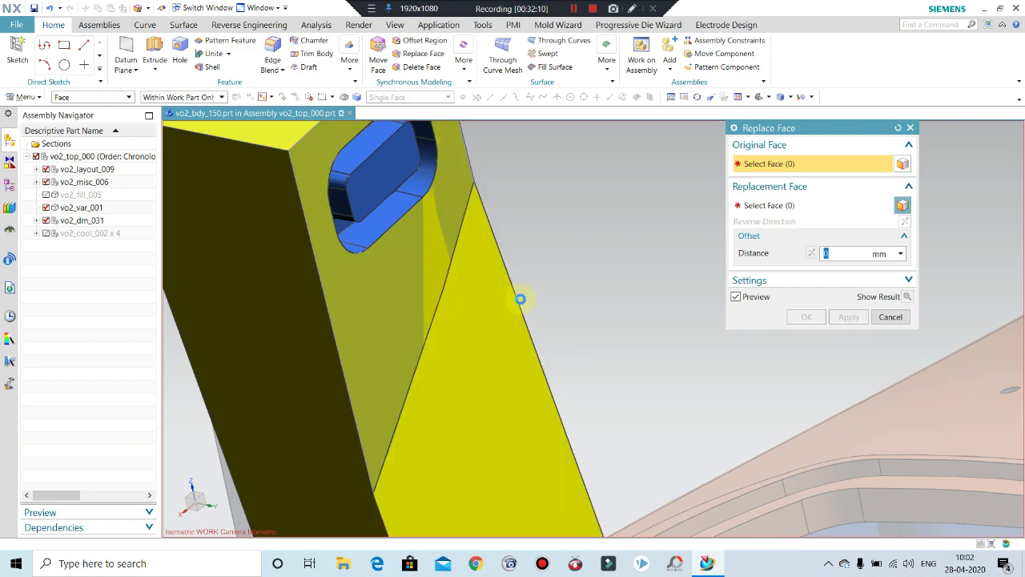
{"action": "key", "text": "Escape"}
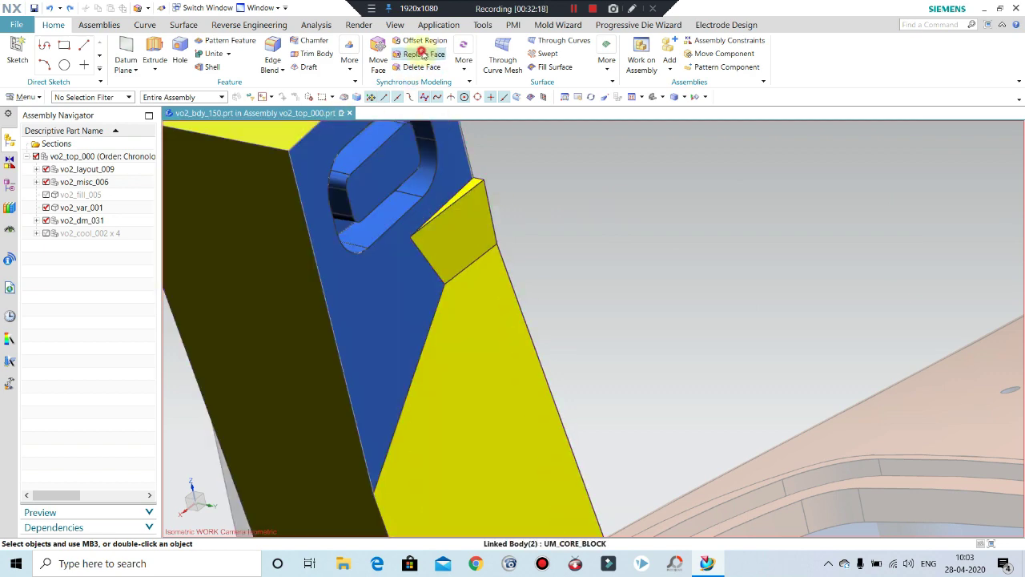
- Begin a Replace Face on the blue face, then abandon that attempt
{"action": "left_click", "coordinate": [423, 53]}
{"action": "left_click", "coordinate": [403, 284]}
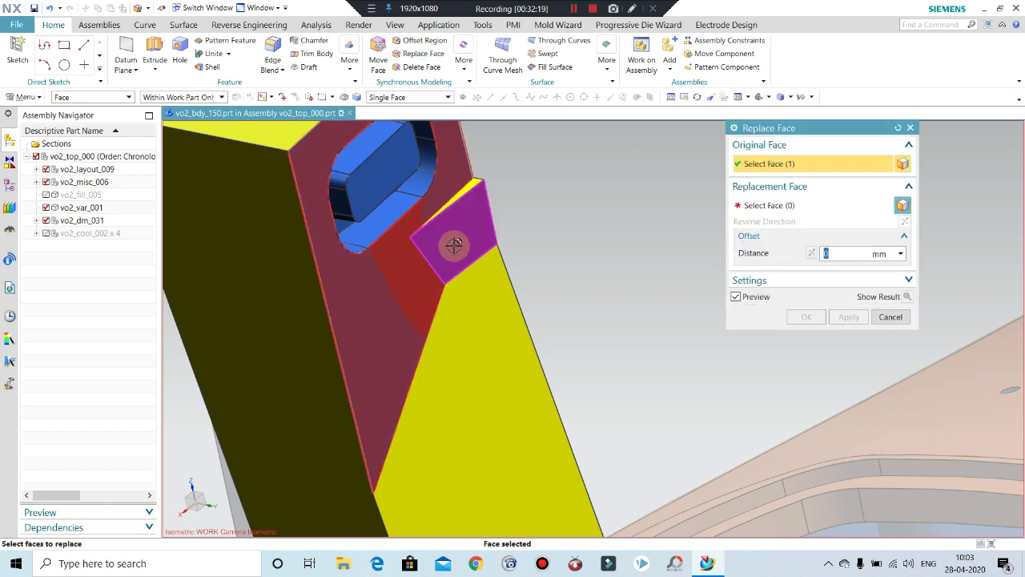
{"action": "middle_click", "coordinate": [454, 244]}
{"action": "left_click", "coordinate": [454, 244]}
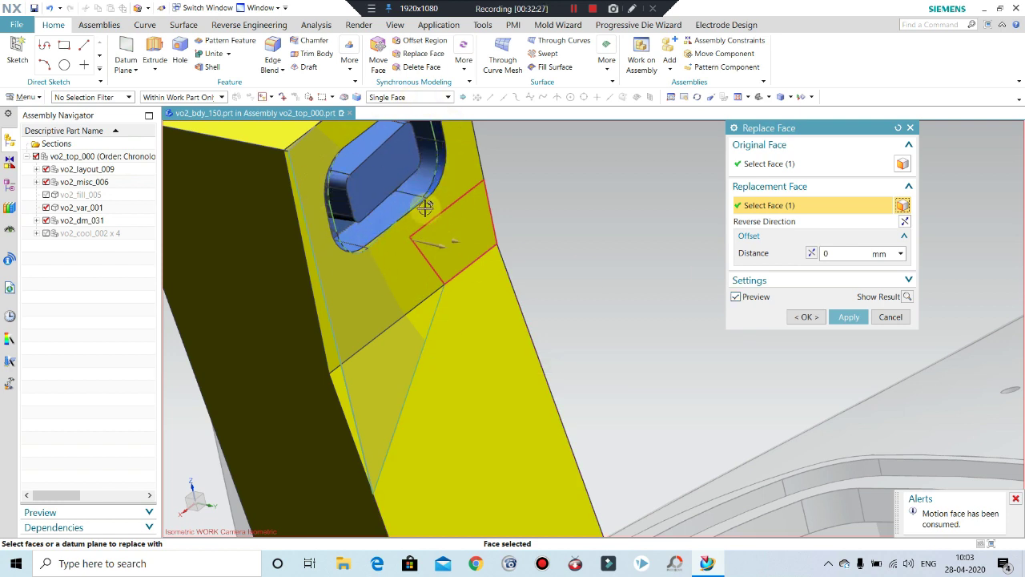
{"action": "left_click", "coordinate": [879, 313]}
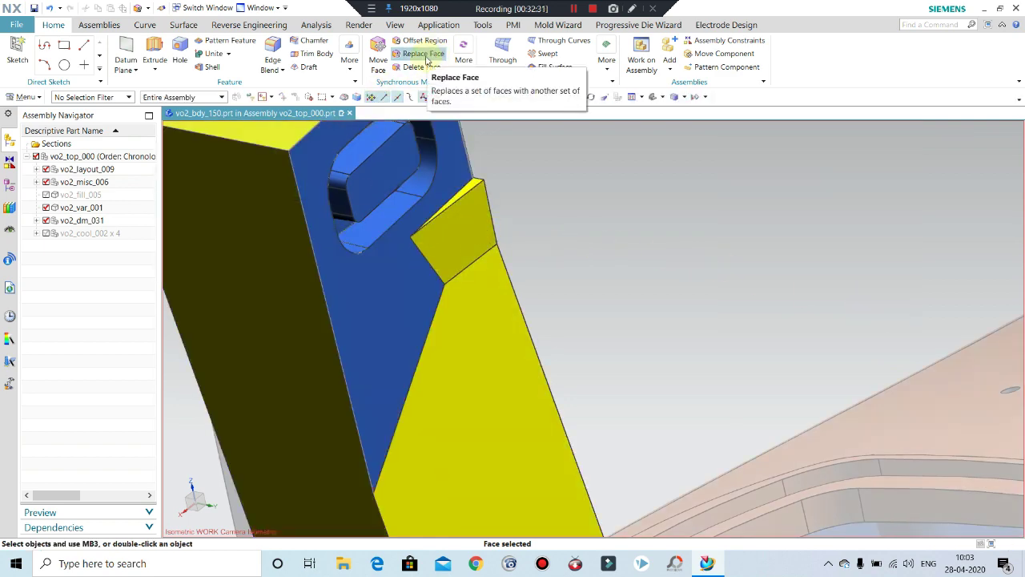
- Replace the small angled notch face with the large side face
{"action": "left_click", "coordinate": [423, 54]}
{"action": "left_click", "coordinate": [457, 244]}
{"action": "left_click", "coordinate": [380, 321]}
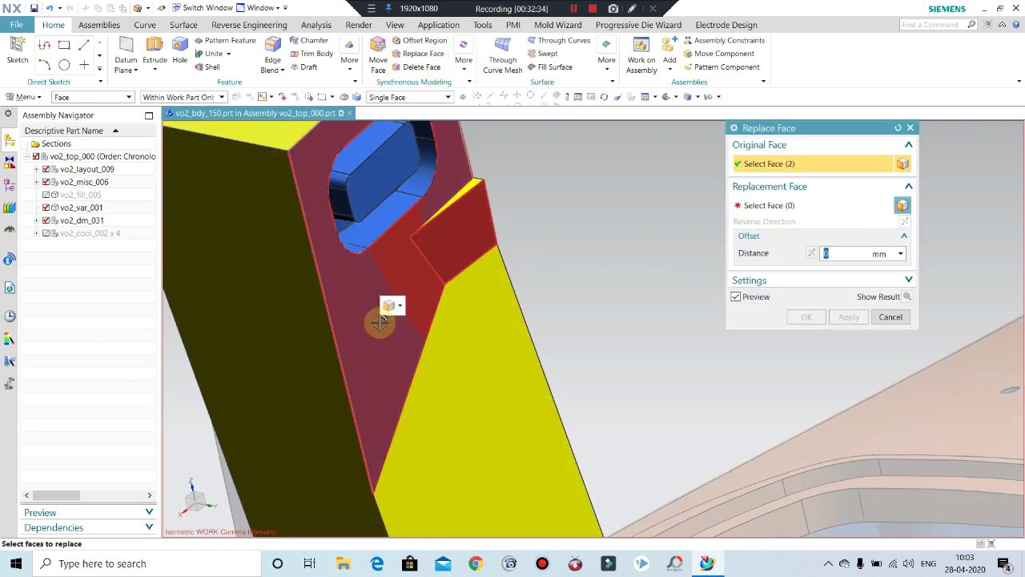
{"action": "left_click", "coordinate": [357, 319], "text": "shift"}
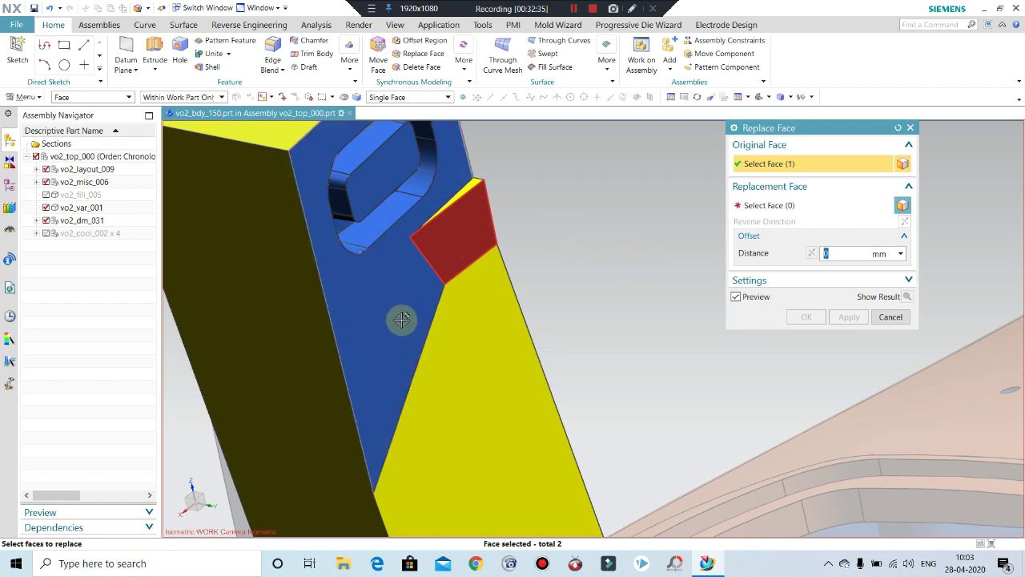
{"action": "middle_click", "coordinate": [368, 313]}
{"action": "left_click", "coordinate": [369, 313]}
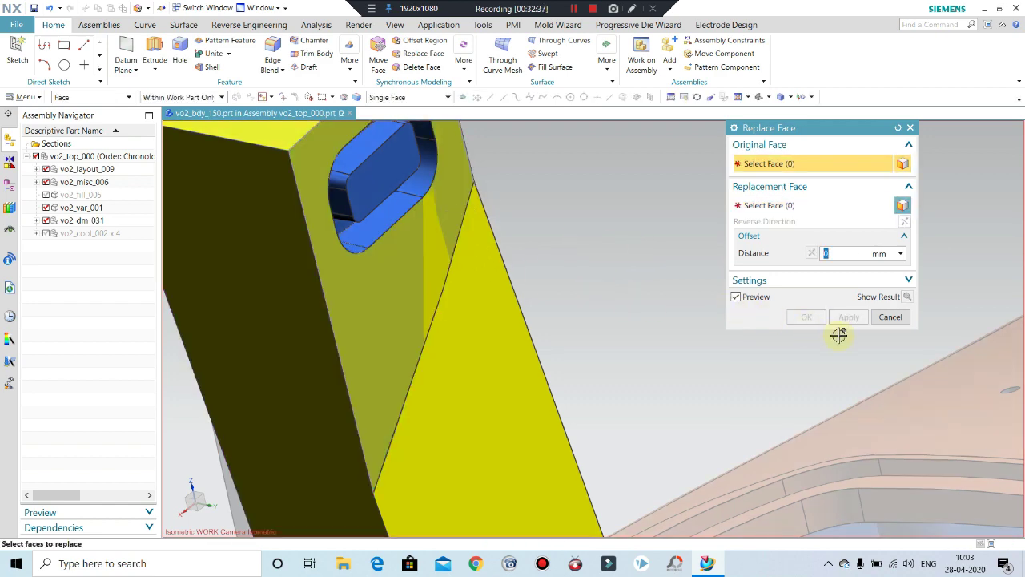
{"action": "left_click", "coordinate": [890, 318]}
- Zoom out to the whole lifter and bring up the Datum Plane type choices
{"action": "scroll", "coordinate": [376, 288], "scroll_direction": "down", "scroll_amount": 3}
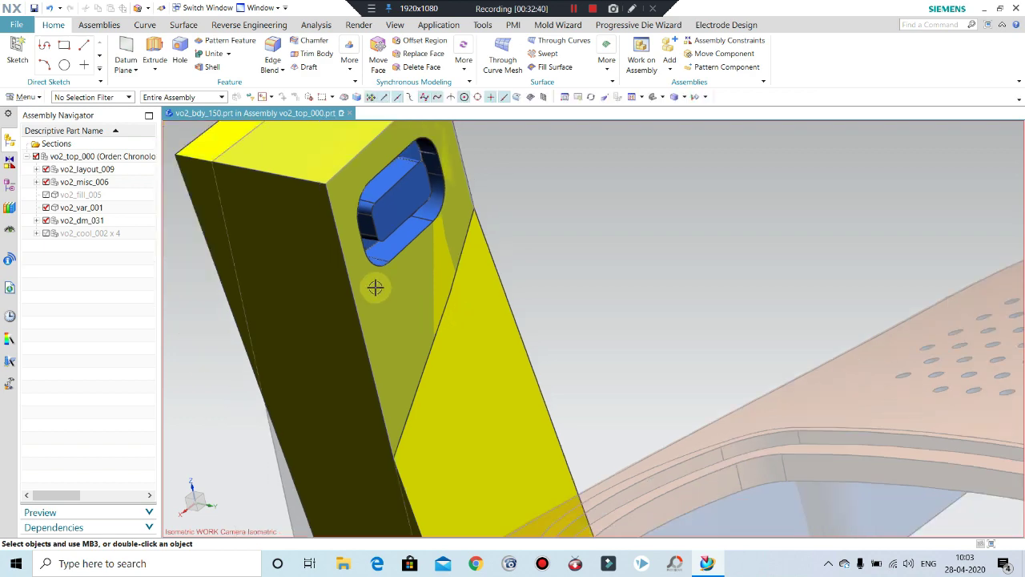
{"action": "scroll", "coordinate": [412, 346], "scroll_direction": "down", "scroll_amount": 3}
{"action": "mouse_move", "coordinate": [411, 346]}
{"action": "middle_mouse_down"}
{"action": "mouse_move", "coordinate": [432, 308]}
{"action": "mouse_move", "coordinate": [559, 279]}
{"action": "middle_mouse_up"}
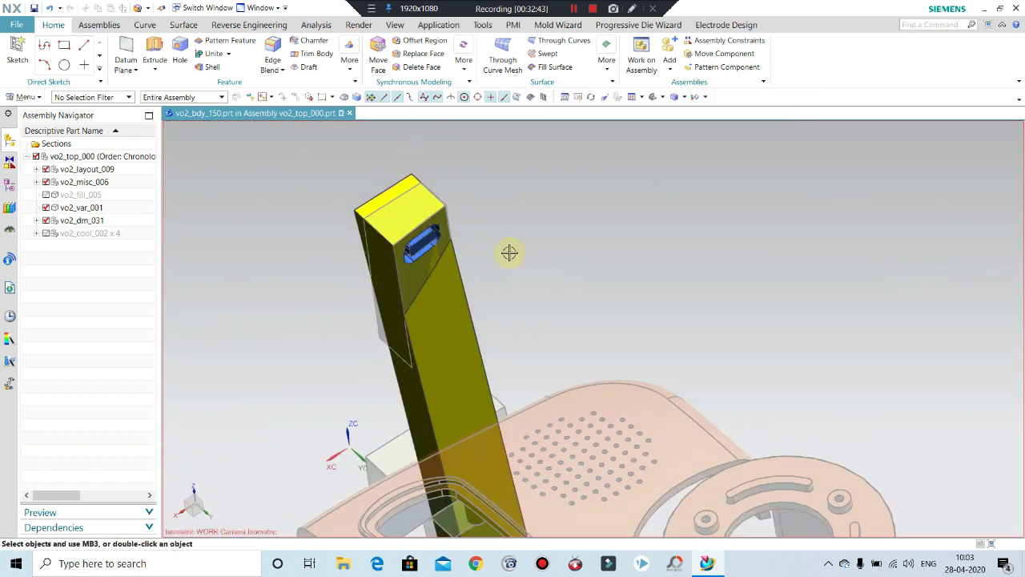
{"action": "middle_click_drag", "start_coordinate": [510, 253], "coordinate": [478, 252]}
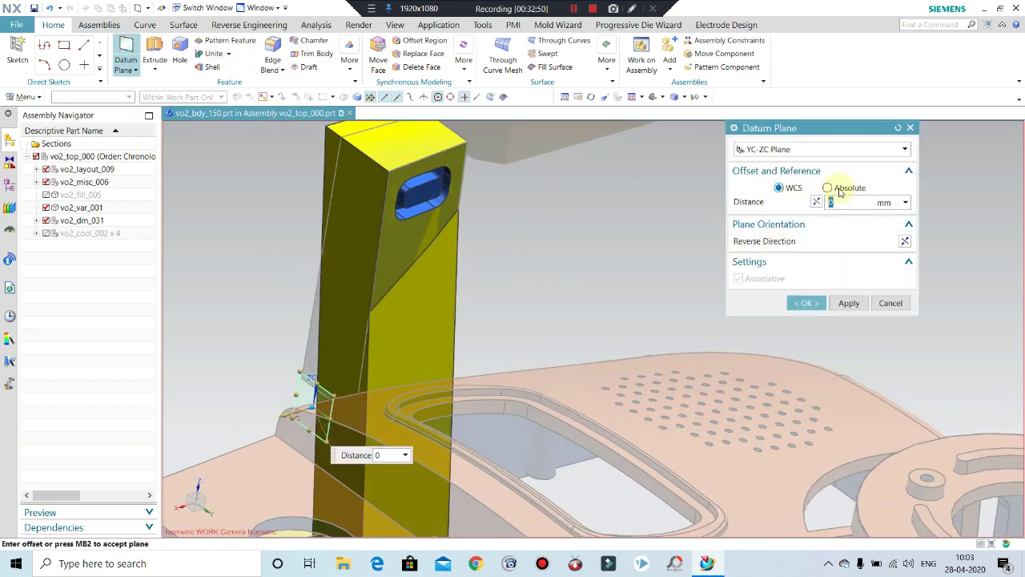
{"action": "left_click", "coordinate": [765, 149]}
{"action": "left_click", "coordinate": [761, 162]}
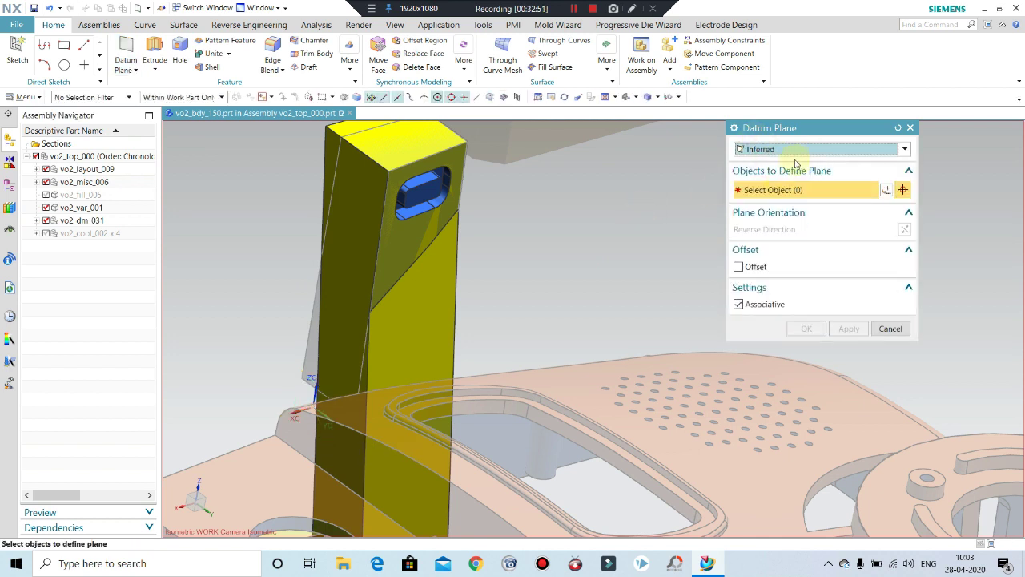
- Create a Point and Direction datum plane at a point on the slanted edge, normal along ZC
{"action": "left_click", "coordinate": [787, 149]}
{"action": "left_click", "coordinate": [778, 257]}
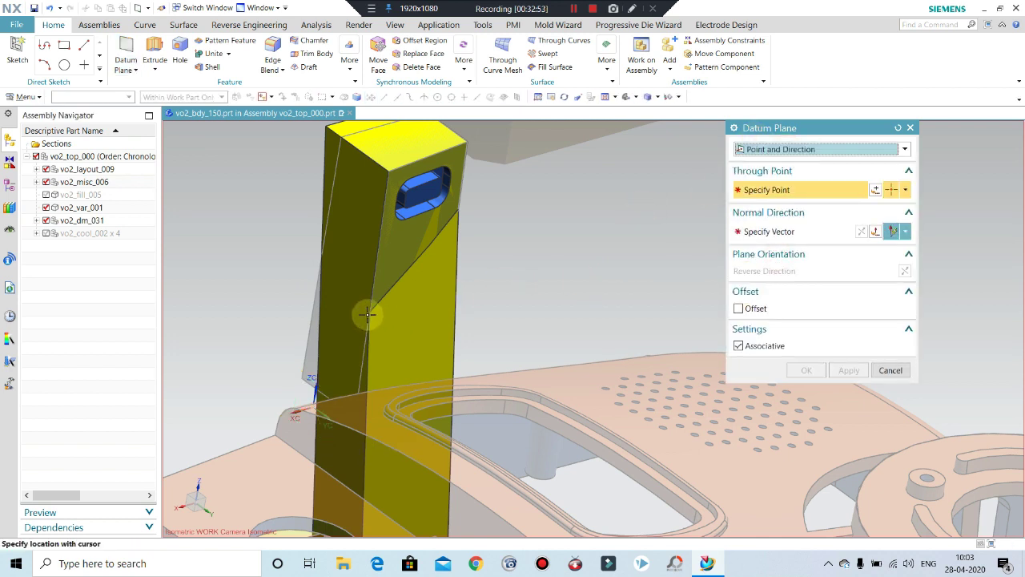
{"action": "left_click", "coordinate": [906, 191]}
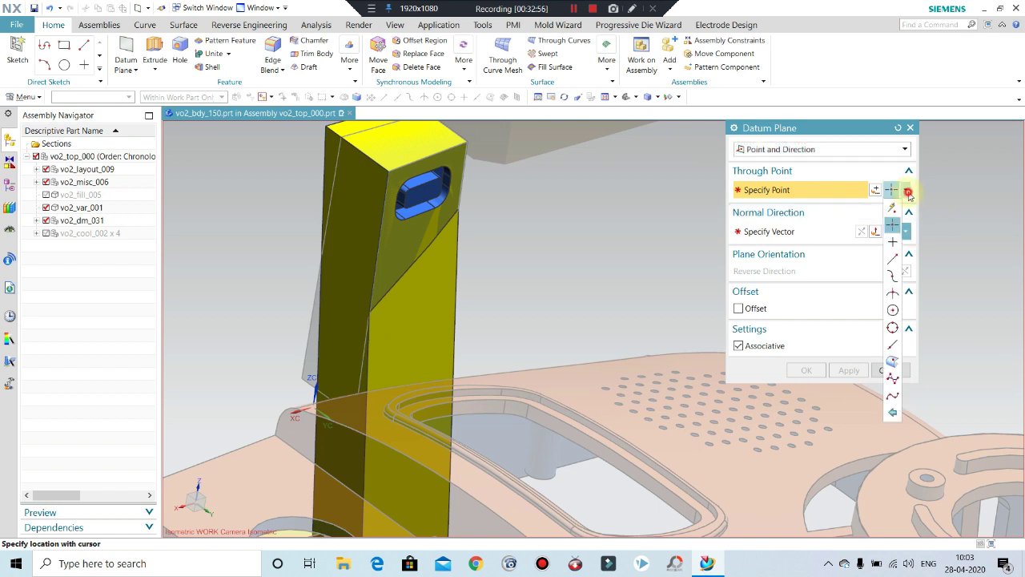
{"action": "left_click", "coordinate": [895, 211]}
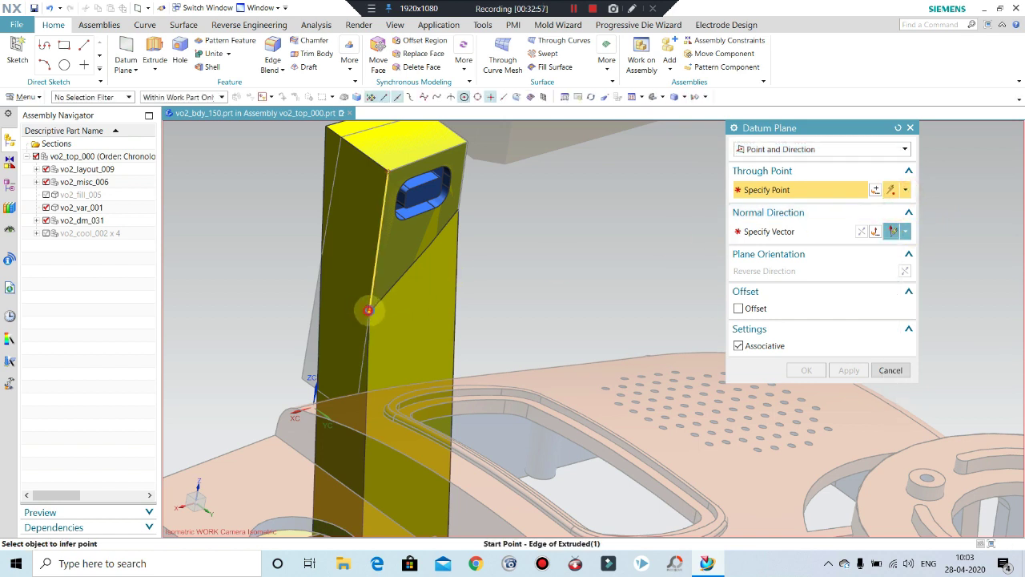
{"action": "left_click", "coordinate": [367, 310]}
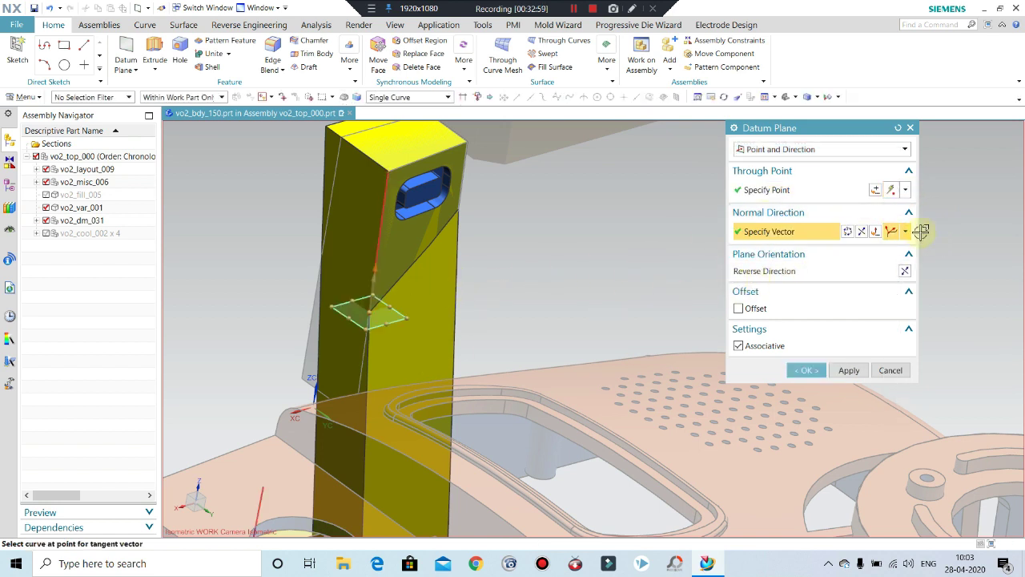
{"action": "left_click", "coordinate": [907, 232]}
{"action": "left_click", "coordinate": [893, 249]}
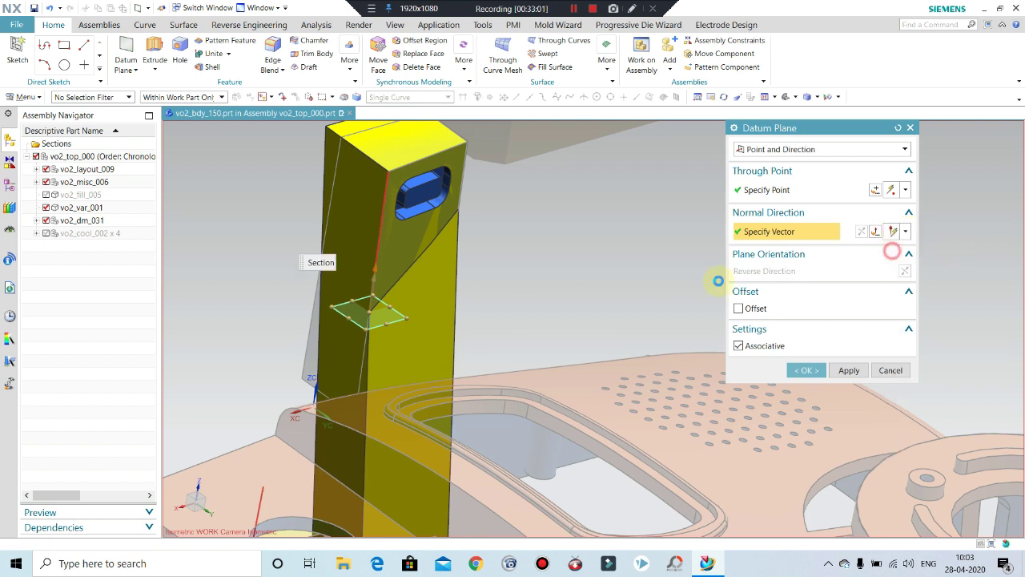
{"action": "left_click", "coordinate": [599, 305]}
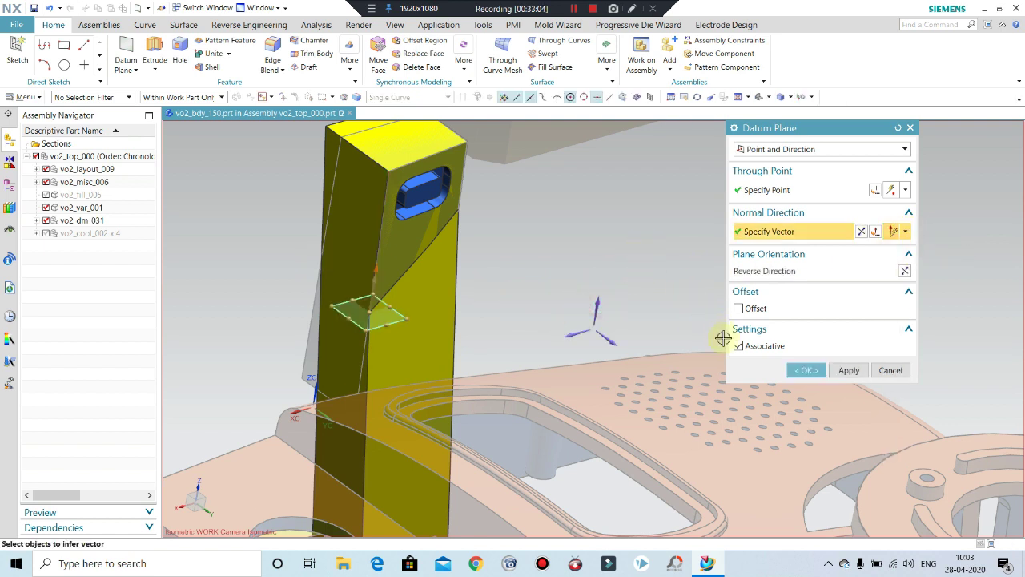
{"action": "left_click", "coordinate": [807, 370]}
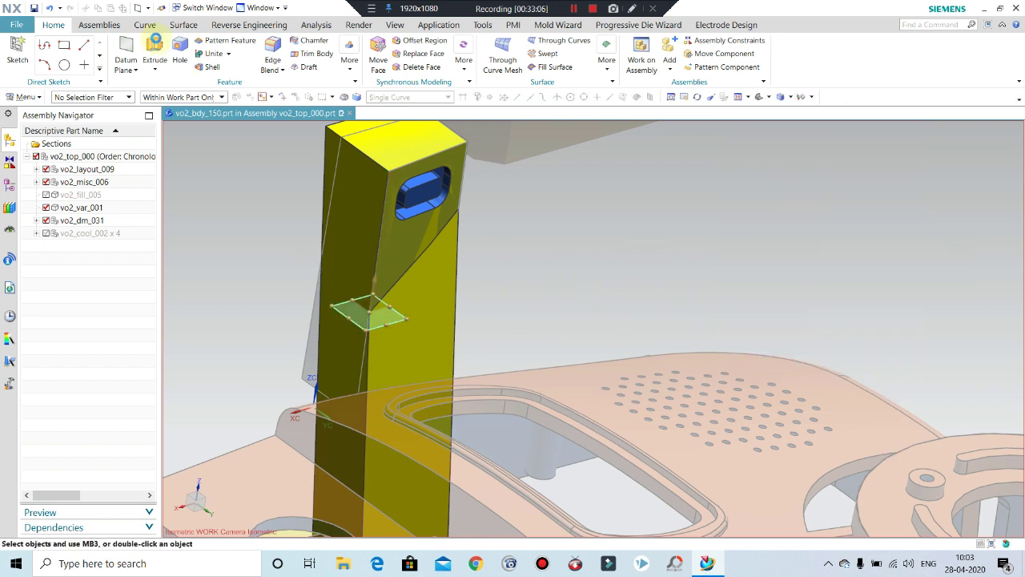
{"action": "left_click", "coordinate": [24, 97]}
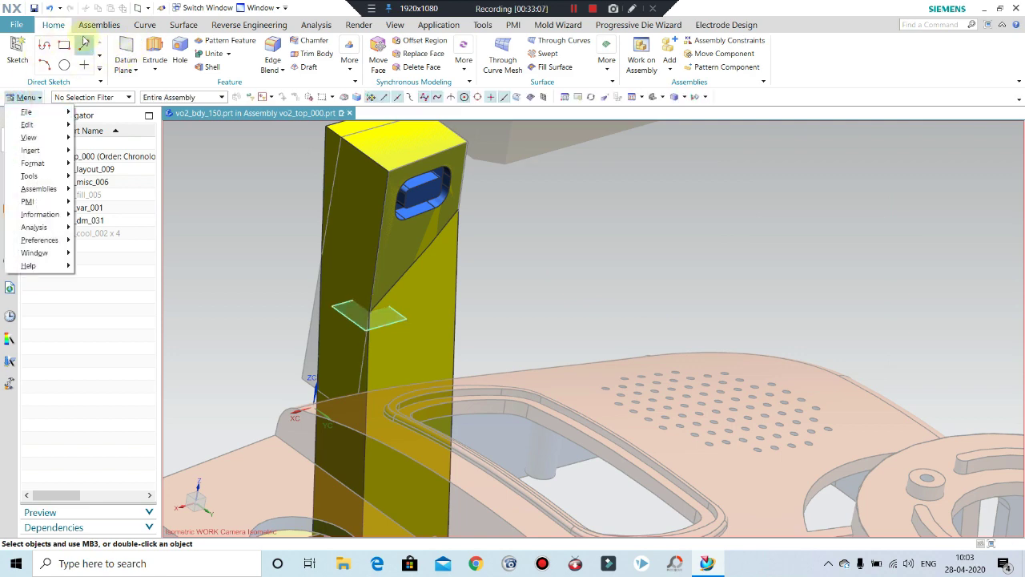
- Split the lifter body at the datum plane using Split Body with the Face or Plane tool
{"action": "left_click", "coordinate": [350, 58]}
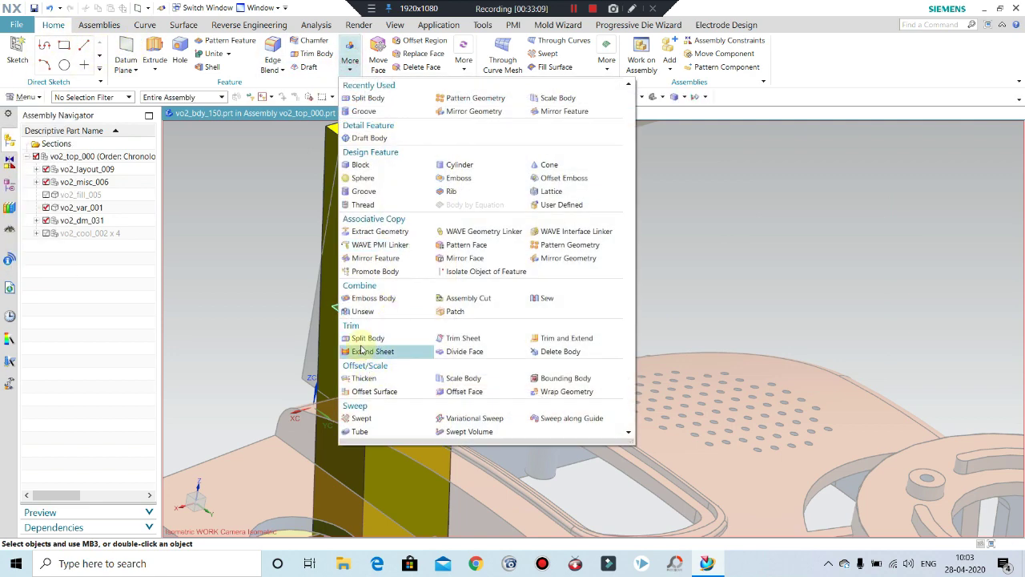
{"action": "left_click", "coordinate": [368, 338]}
{"action": "left_click", "coordinate": [408, 252]}
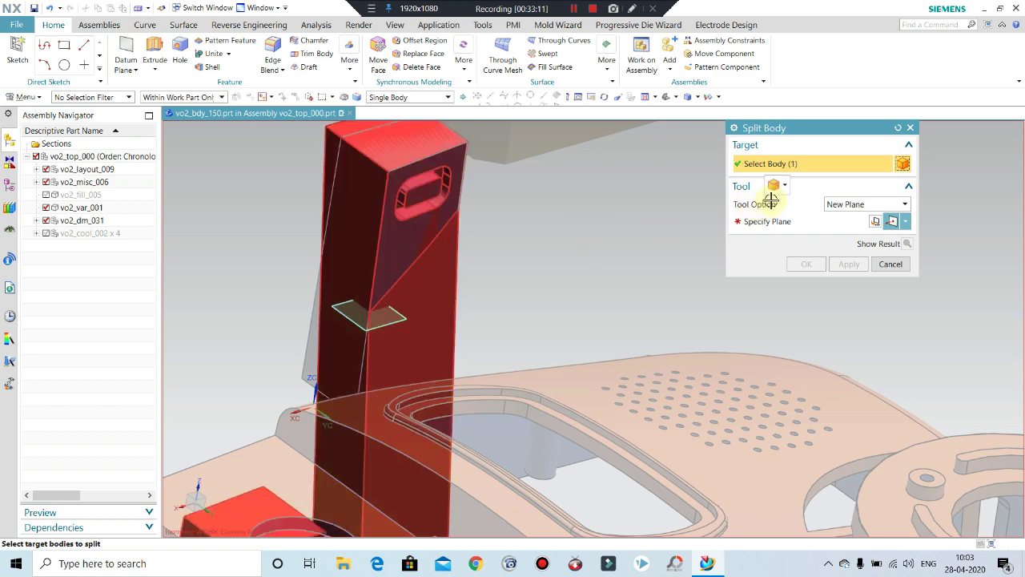
{"action": "left_click", "coordinate": [779, 221]}
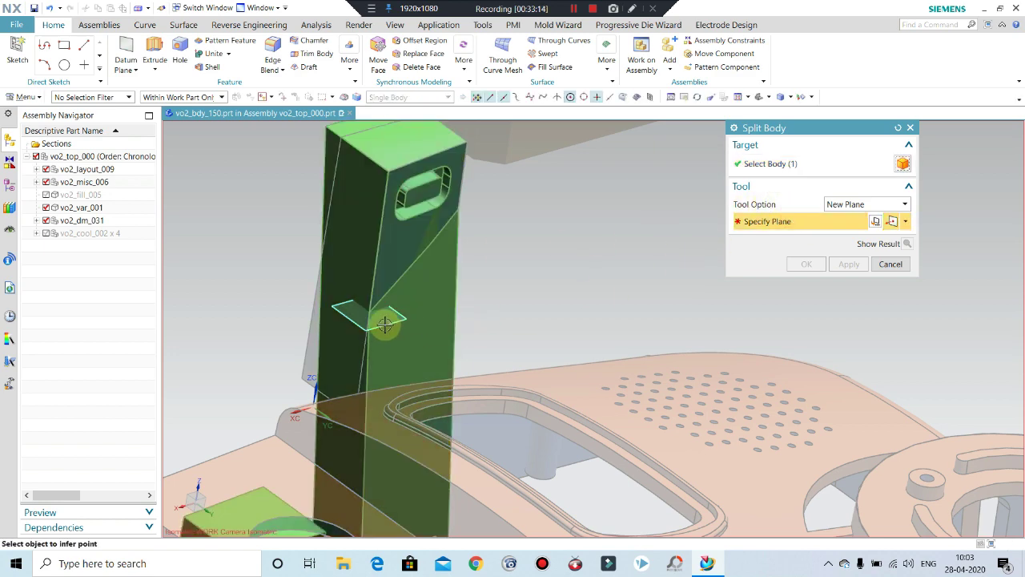
{"action": "left_click", "coordinate": [857, 207]}
{"action": "left_click", "coordinate": [849, 218]}
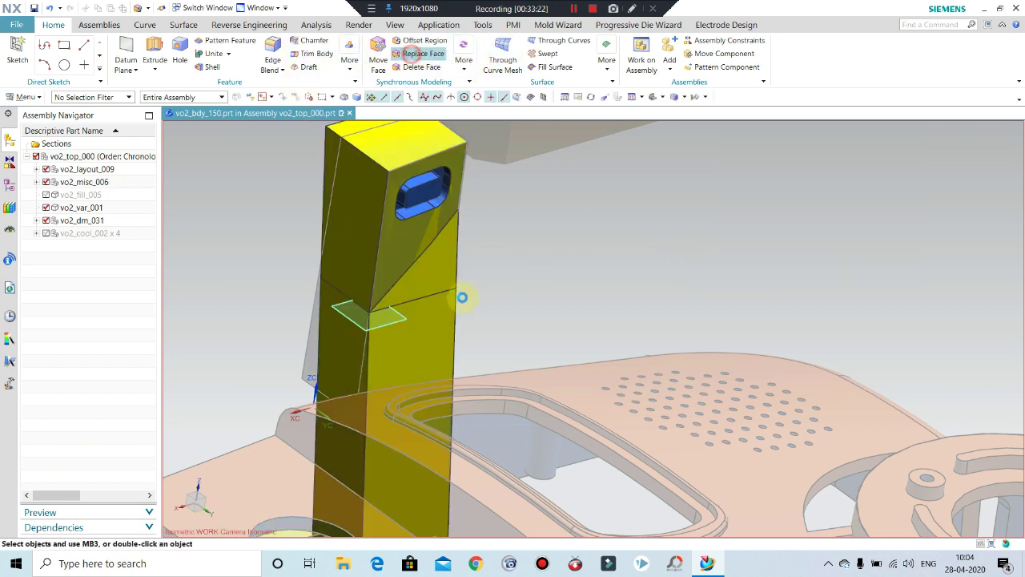
- Begin a face replacement on the upper lifter piece, then cancel it
{"action": "left_click", "coordinate": [442, 308]}
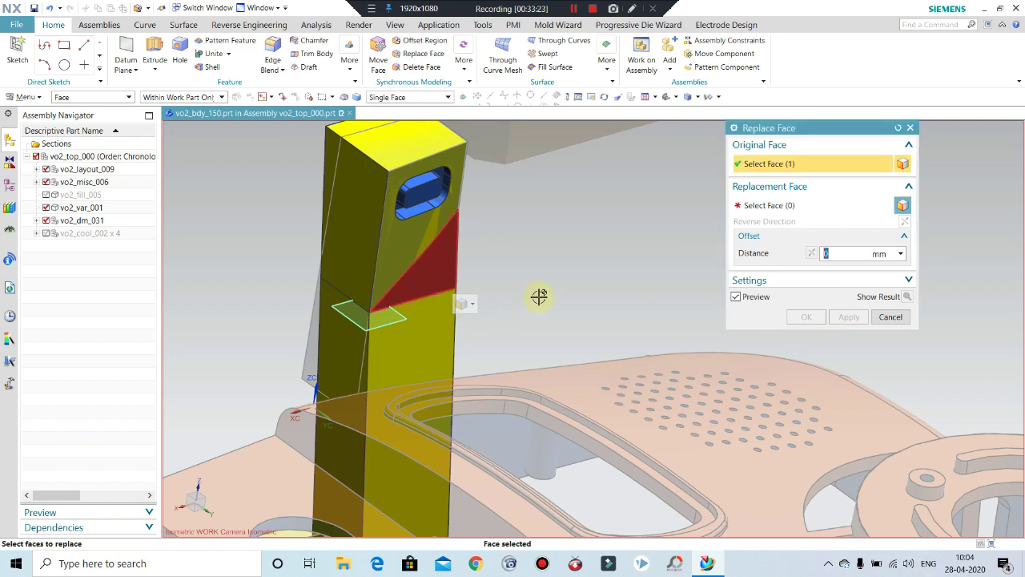
{"action": "left_click", "coordinate": [395, 254], "text": "shift"}
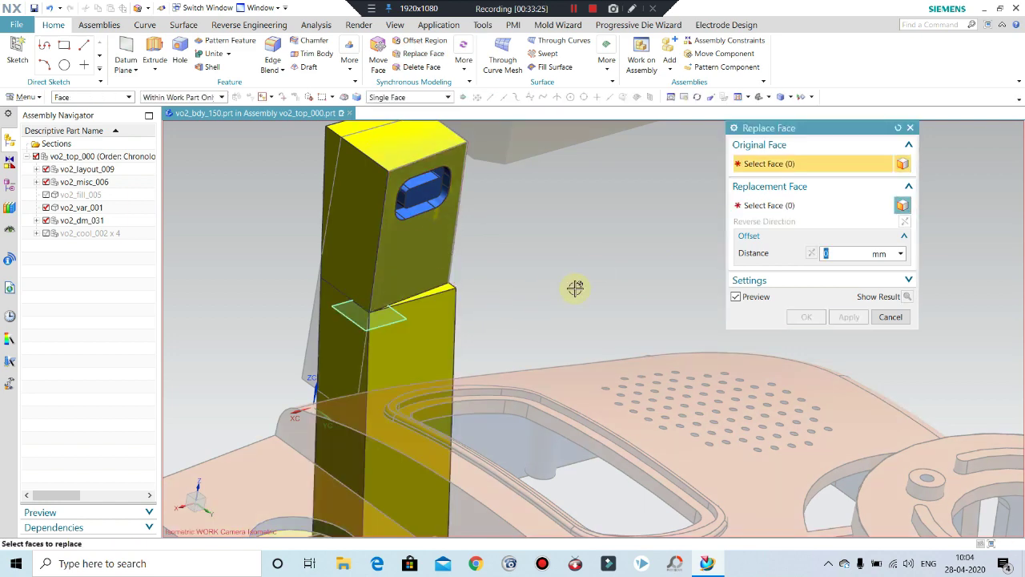
{"action": "mouse_move", "coordinate": [538, 255]}
{"action": "middle_mouse_down"}
{"action": "mouse_move", "coordinate": [446, 285]}
{"action": "mouse_move", "coordinate": [467, 270]}
{"action": "mouse_move", "coordinate": [437, 296]}
{"action": "mouse_move", "coordinate": [466, 273]}
{"action": "middle_mouse_up"}
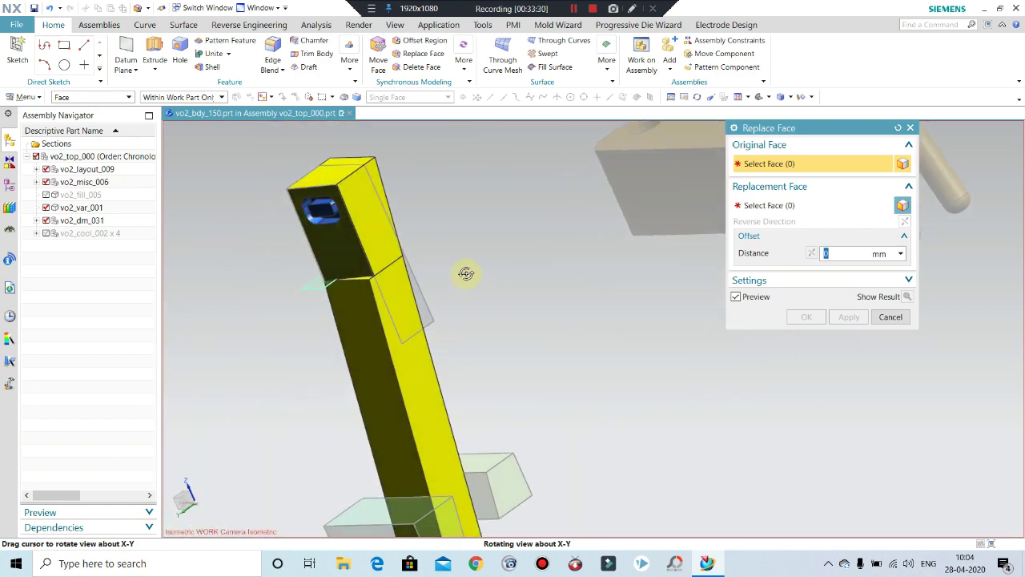
{"action": "left_click", "coordinate": [891, 317]}
- Unite the upper and lower lifter pieces into a single solid
{"action": "middle_click_drag", "start_coordinate": [338, 268], "coordinate": [396, 286]}
{"action": "scroll", "coordinate": [373, 289], "scroll_direction": "up", "scroll_amount": 5}
{"action": "scroll", "coordinate": [417, 285], "scroll_direction": "down", "scroll_amount": 4}
{"action": "mouse_move", "coordinate": [458, 245]}
{"action": "middle_mouse_down"}
{"action": "mouse_move", "coordinate": [522, 279]}
{"action": "mouse_move", "coordinate": [547, 275]}
{"action": "mouse_move", "coordinate": [499, 280]}
{"action": "middle_mouse_up"}
{"action": "scroll", "coordinate": [464, 263], "scroll_direction": "up", "scroll_amount": 4}
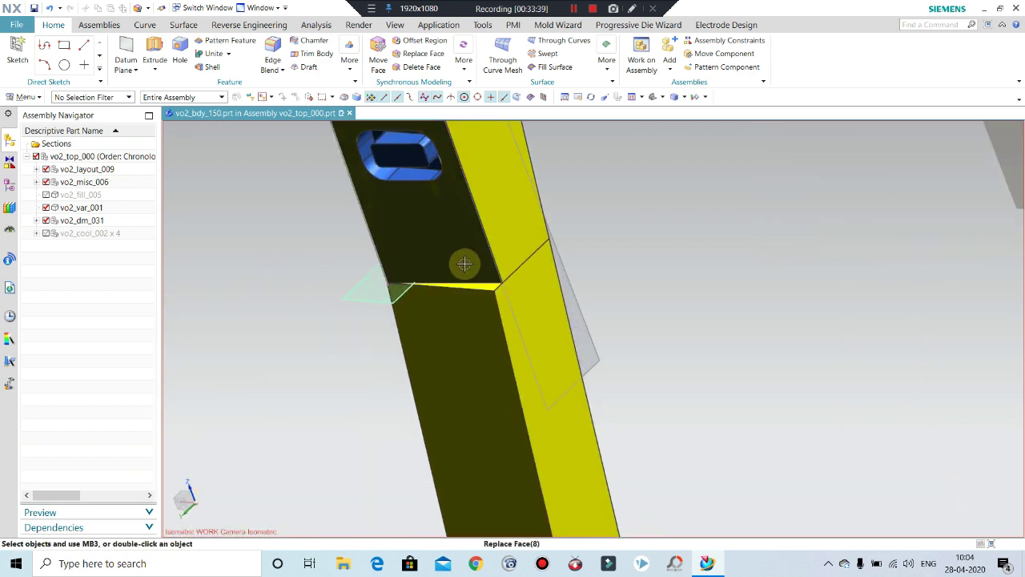
{"action": "scroll", "coordinate": [453, 278], "scroll_direction": "down", "scroll_amount": 4}
{"action": "mouse_move", "coordinate": [471, 248]}
{"action": "middle_mouse_down"}
{"action": "mouse_move", "coordinate": [453, 267]}
{"action": "mouse_move", "coordinate": [487, 280]}
{"action": "mouse_move", "coordinate": [518, 255]}
{"action": "mouse_move", "coordinate": [360, 210]}
{"action": "middle_mouse_up"}
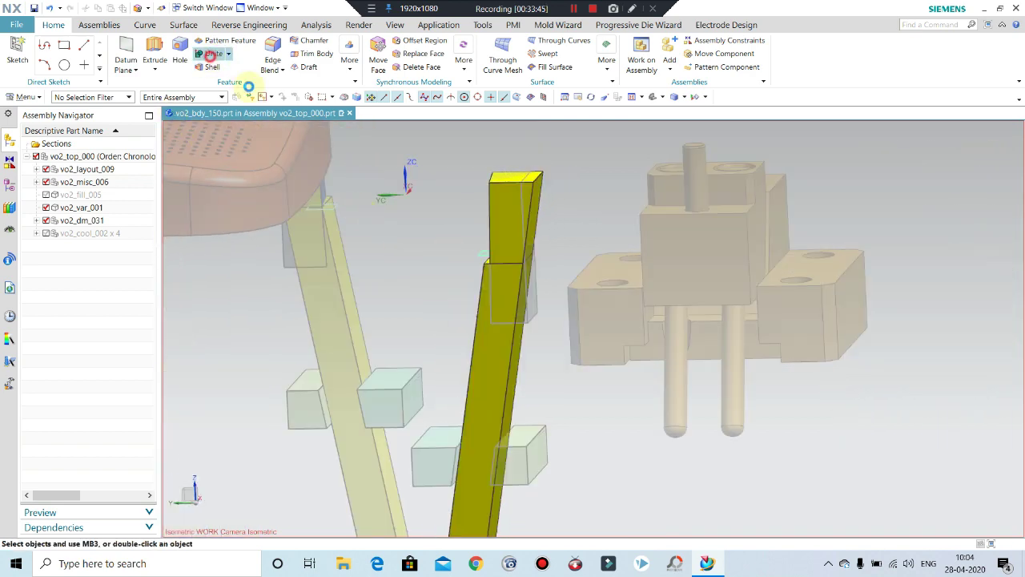
{"action": "left_click", "coordinate": [512, 217]}
{"action": "left_click", "coordinate": [492, 325]}
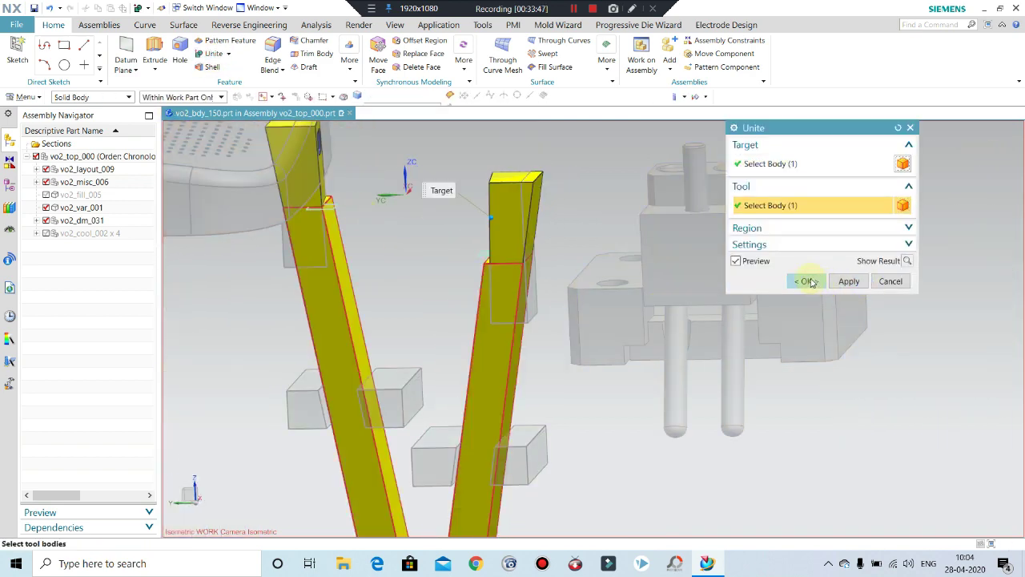
{"action": "left_click", "coordinate": [810, 282]}
- Inspect the merged lifter and make vo2_top_000 the work part again
{"action": "mouse_move", "coordinate": [584, 299]}
{"action": "middle_mouse_down"}
{"action": "mouse_move", "coordinate": [611, 309]}
{"action": "mouse_move", "coordinate": [480, 311]}
{"action": "middle_mouse_up"}
{"action": "scroll", "coordinate": [488, 265], "scroll_direction": "up", "scroll_amount": 3}
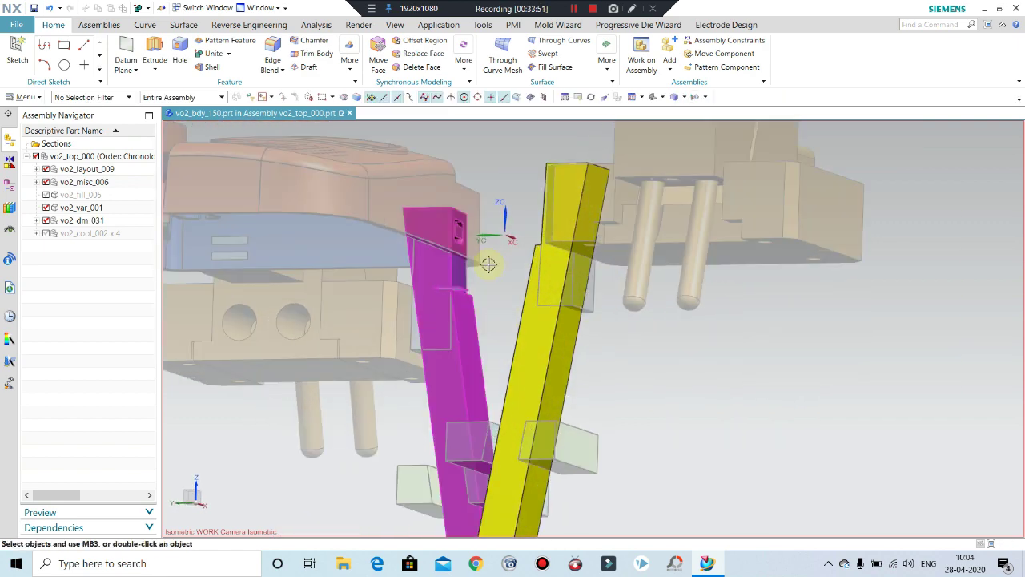
{"action": "scroll", "coordinate": [489, 264], "scroll_direction": "down", "scroll_amount": 2}
{"action": "double_click", "coordinate": [85, 158]}
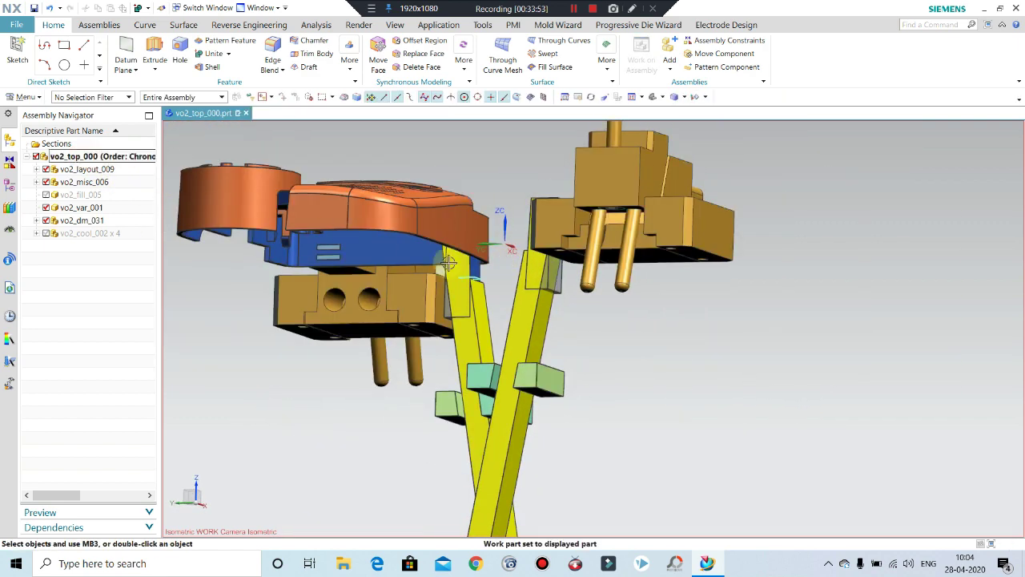
- Move the two lifter-head solid bodies to layer 100 to hide them
{"action": "middle_click_drag", "start_coordinate": [436, 281], "coordinate": [471, 273]}
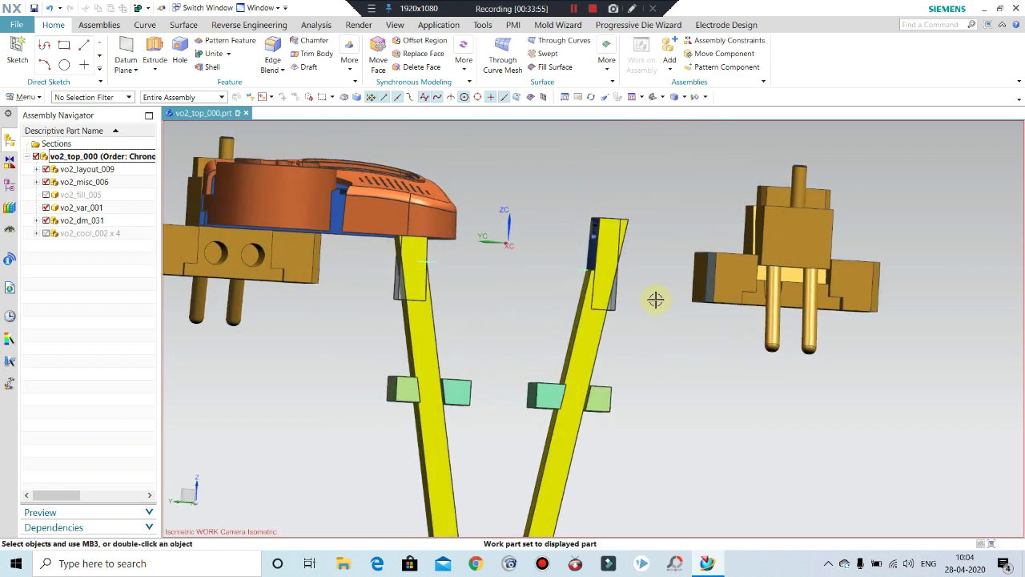
{"action": "key", "text": "ctrl+j"}
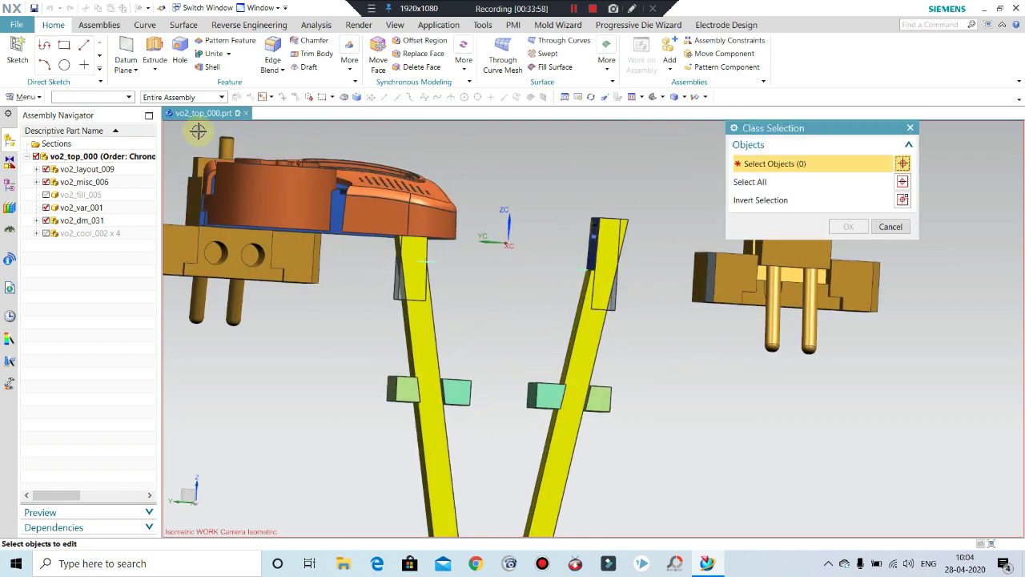
{"action": "left_click", "coordinate": [117, 96]}
{"action": "left_click", "coordinate": [77, 228]}
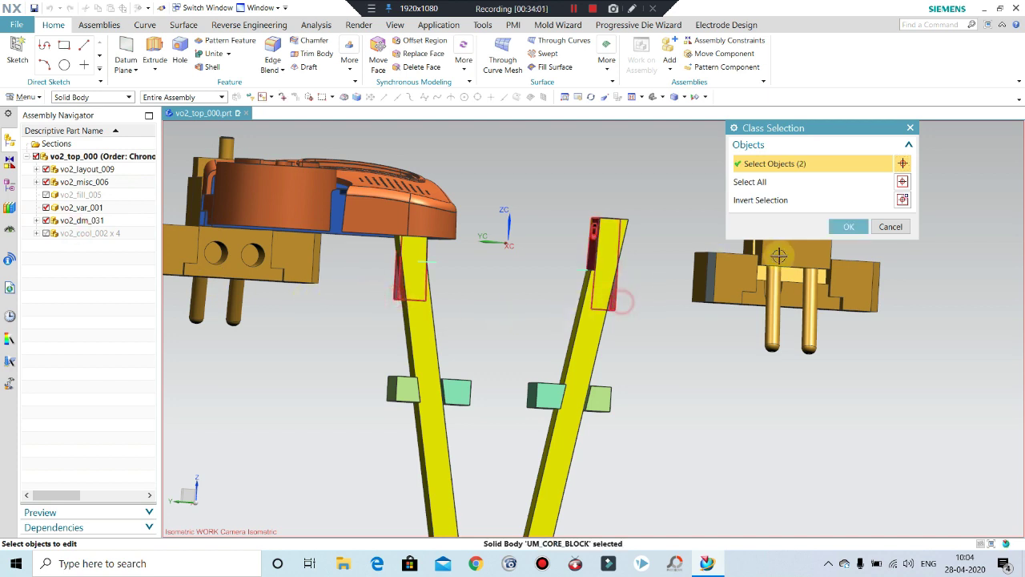
{"action": "left_click", "coordinate": [841, 230]}
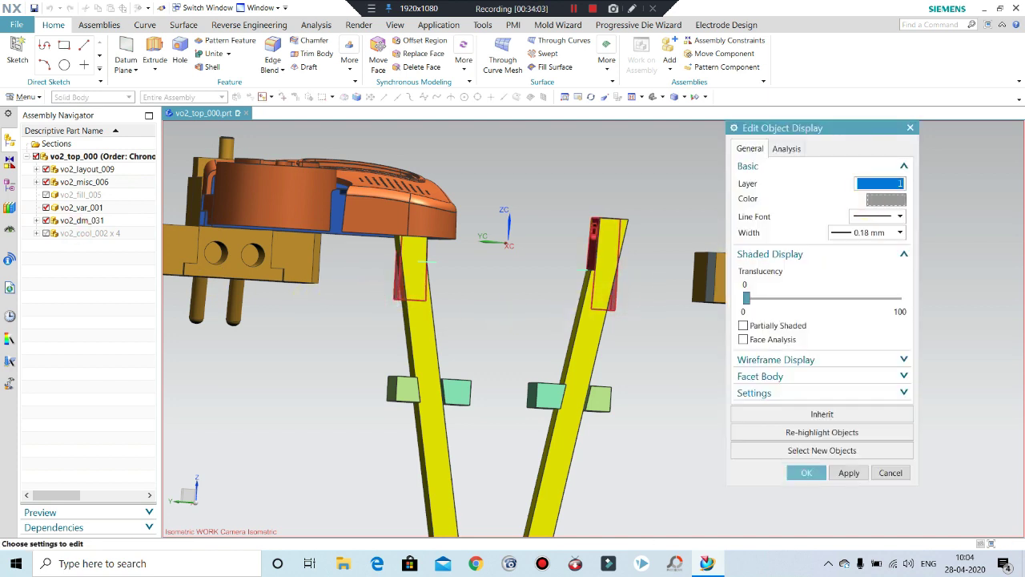
{"action": "middle_click", "coordinate": [864, 203]}
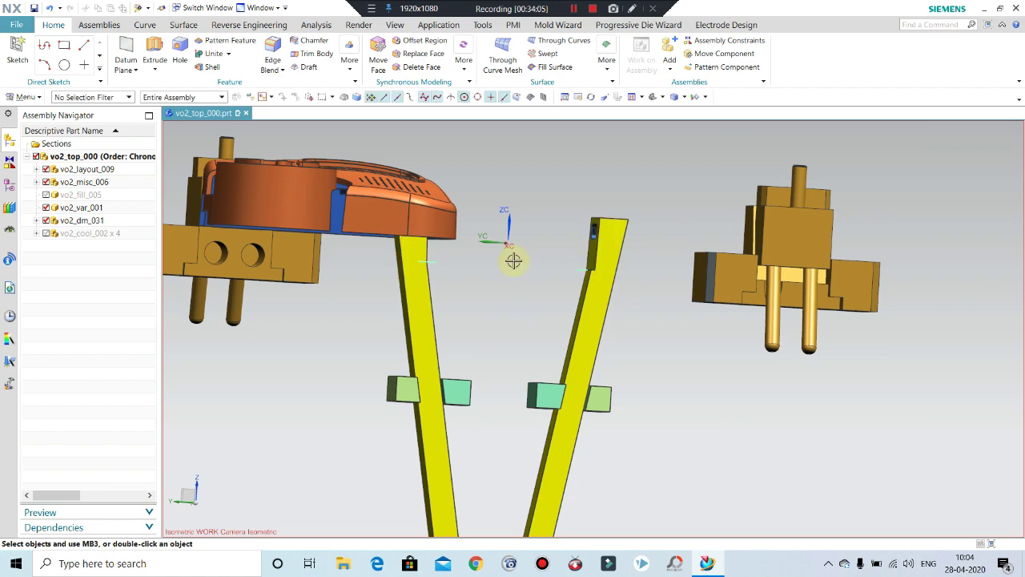
- Orbit and zoom around the assembly to check where the lifters meet the core
{"action": "middle_click_drag", "start_coordinate": [513, 260], "coordinate": [431, 222]}
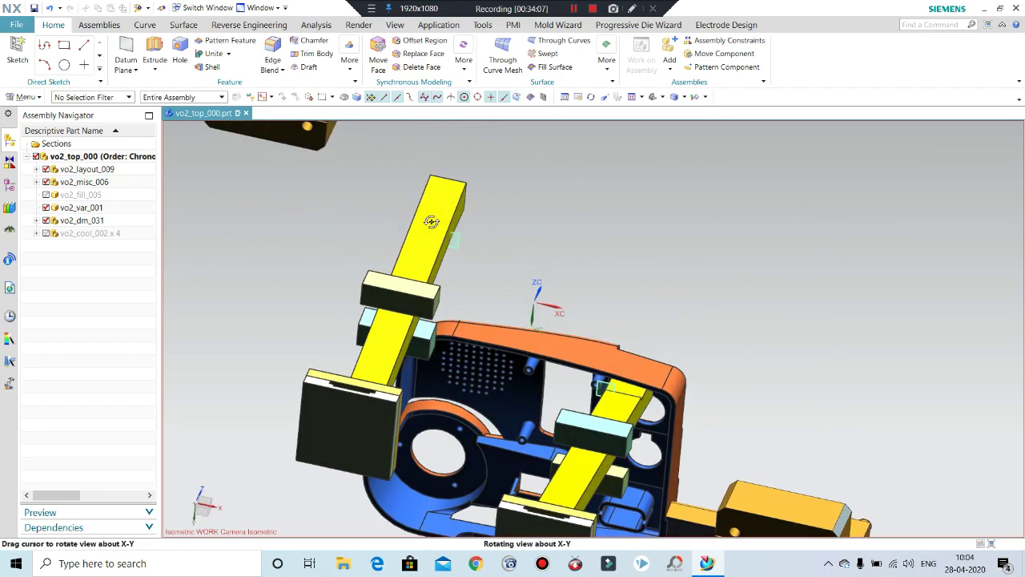
{"action": "middle_click_drag", "start_coordinate": [431, 222], "coordinate": [693, 242]}
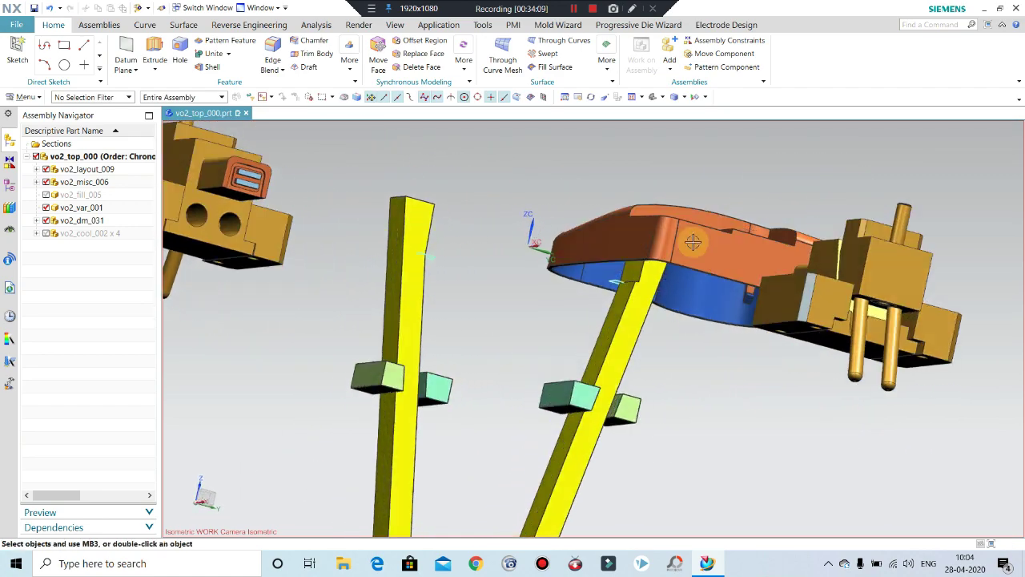
{"action": "scroll", "coordinate": [693, 242], "scroll_direction": "up", "scroll_amount": 3}
{"action": "scroll", "coordinate": [641, 257], "scroll_direction": "down", "scroll_amount": 2}
{"action": "scroll", "coordinate": [623, 269], "scroll_direction": "up", "scroll_amount": 3}
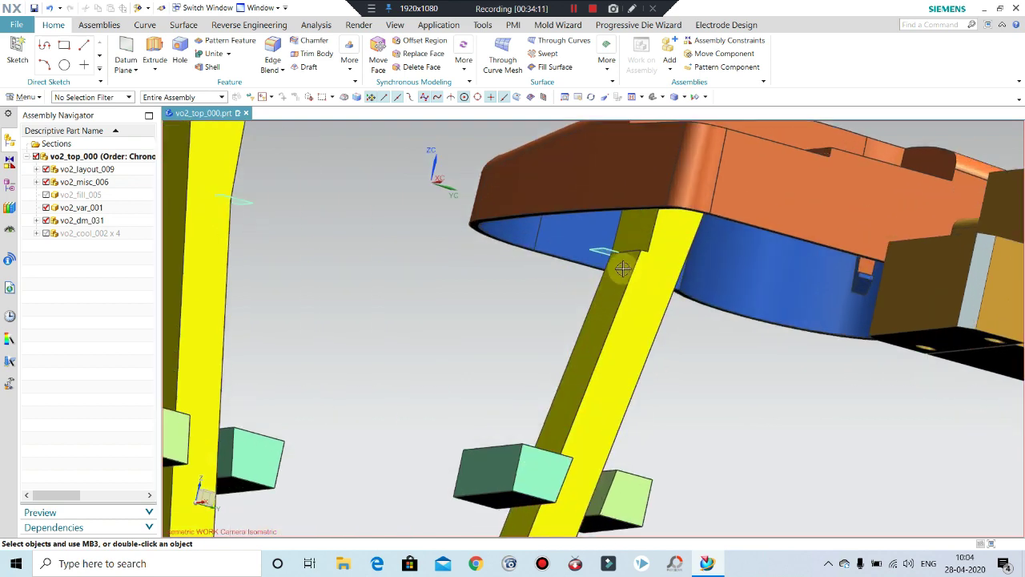
{"action": "scroll", "coordinate": [623, 269], "scroll_direction": "up", "scroll_amount": 1}
{"action": "scroll", "coordinate": [629, 266], "scroll_direction": "down", "scroll_amount": 2}
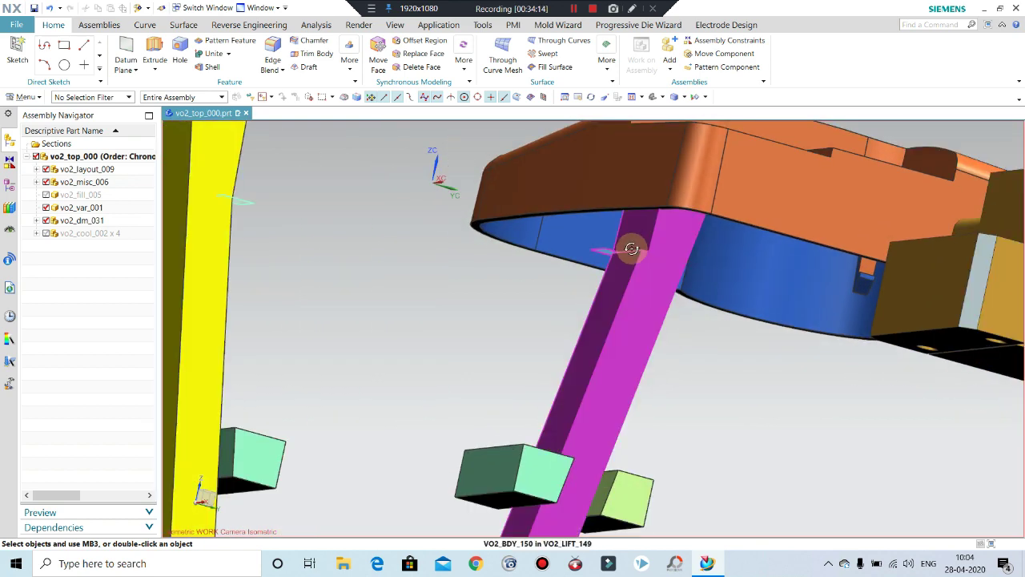
{"action": "mouse_move", "coordinate": [630, 245]}
{"action": "middle_mouse_down"}
{"action": "mouse_move", "coordinate": [640, 257]}
{"action": "mouse_move", "coordinate": [614, 219]}
{"action": "mouse_move", "coordinate": [601, 297]}
{"action": "middle_mouse_up"}
{"action": "scroll", "coordinate": [641, 264], "scroll_direction": "down", "scroll_amount": 2}
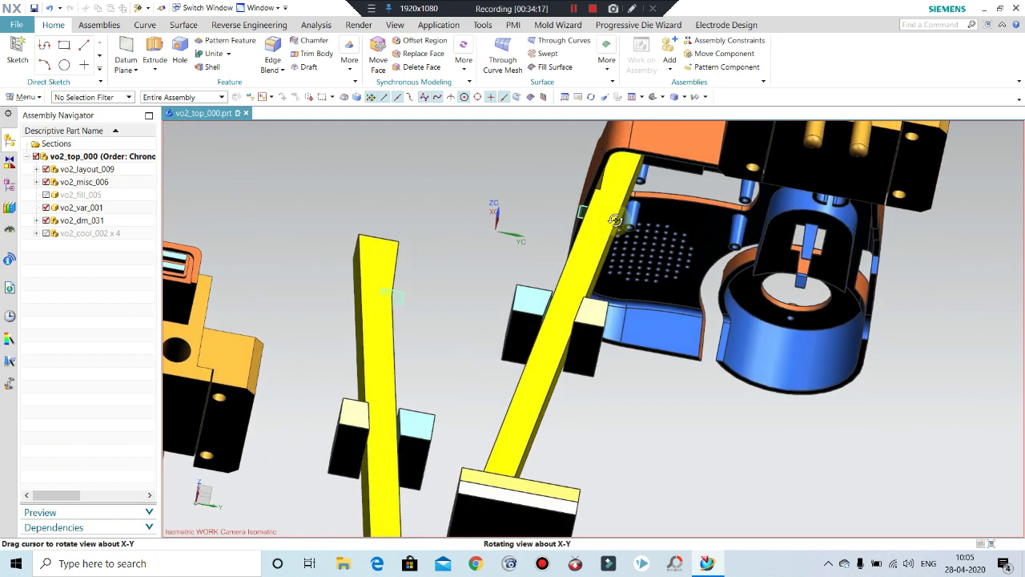
{"action": "scroll", "coordinate": [601, 296], "scroll_direction": "down", "scroll_amount": 2}
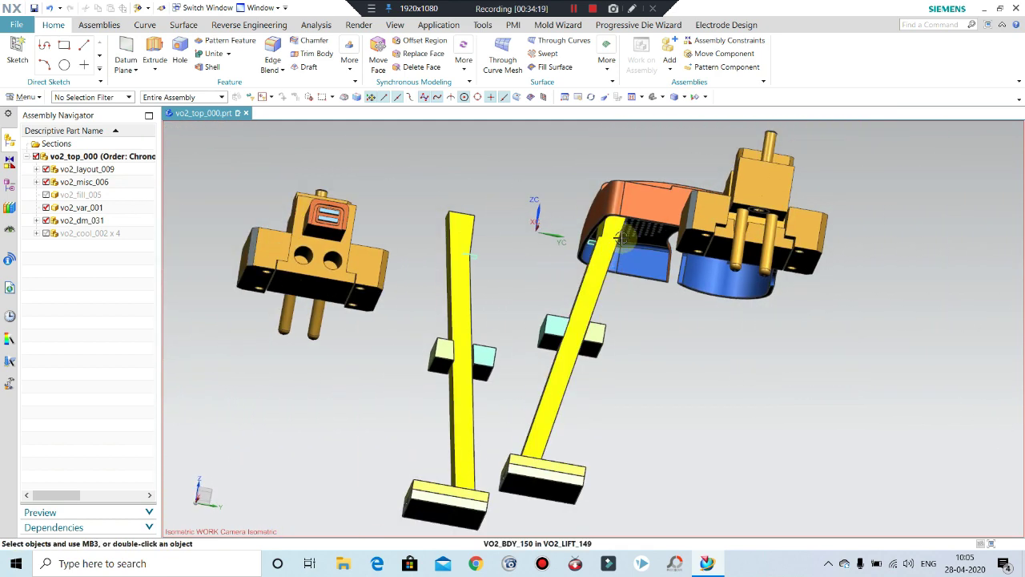
{"action": "mouse_move", "coordinate": [600, 296]}
{"action": "middle_mouse_down"}
{"action": "mouse_move", "coordinate": [601, 200]}
{"action": "mouse_move", "coordinate": [585, 160]}
{"action": "middle_mouse_up"}
{"action": "scroll", "coordinate": [584, 161], "scroll_direction": "up", "scroll_amount": 3}
{"action": "mouse_move", "coordinate": [609, 209]}
{"action": "middle_mouse_down"}
{"action": "mouse_move", "coordinate": [636, 235]}
{"action": "mouse_move", "coordinate": [611, 254]}
{"action": "middle_mouse_up"}
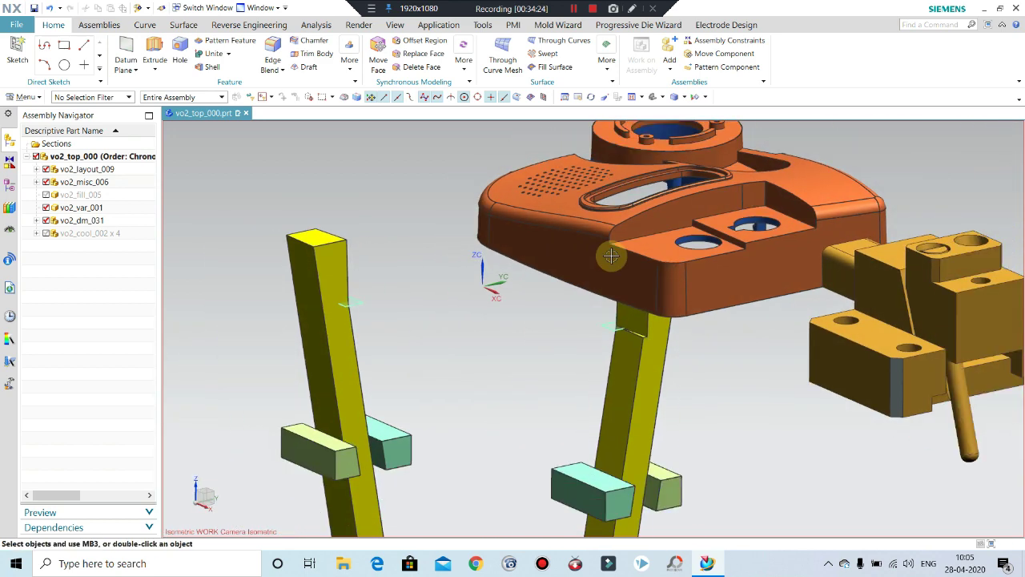
{"action": "scroll", "coordinate": [611, 254], "scroll_direction": "down", "scroll_amount": 1}
{"action": "scroll", "coordinate": [611, 345], "scroll_direction": "down", "scroll_amount": 2}
{"action": "mouse_move", "coordinate": [516, 315]}
{"action": "middle_mouse_down"}
{"action": "mouse_move", "coordinate": [478, 320]}
{"action": "mouse_move", "coordinate": [570, 281]}
{"action": "middle_mouse_up"}
{"action": "scroll", "coordinate": [570, 280], "scroll_direction": "up", "scroll_amount": 2}
{"action": "scroll", "coordinate": [437, 285], "scroll_direction": "down", "scroll_amount": 1}
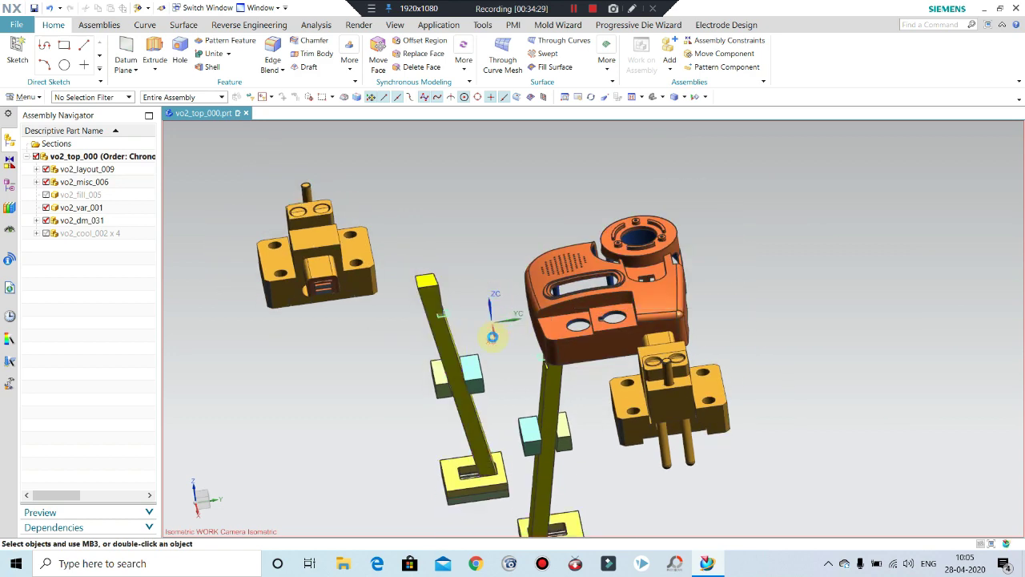
- Show all hidden mold base parts and invert visibility with Ctrl+Shift+B
{"action": "key", "text": "ctrl+shift+k"}
{"action": "scroll", "coordinate": [594, 186], "scroll_direction": "down", "scroll_amount": 5}
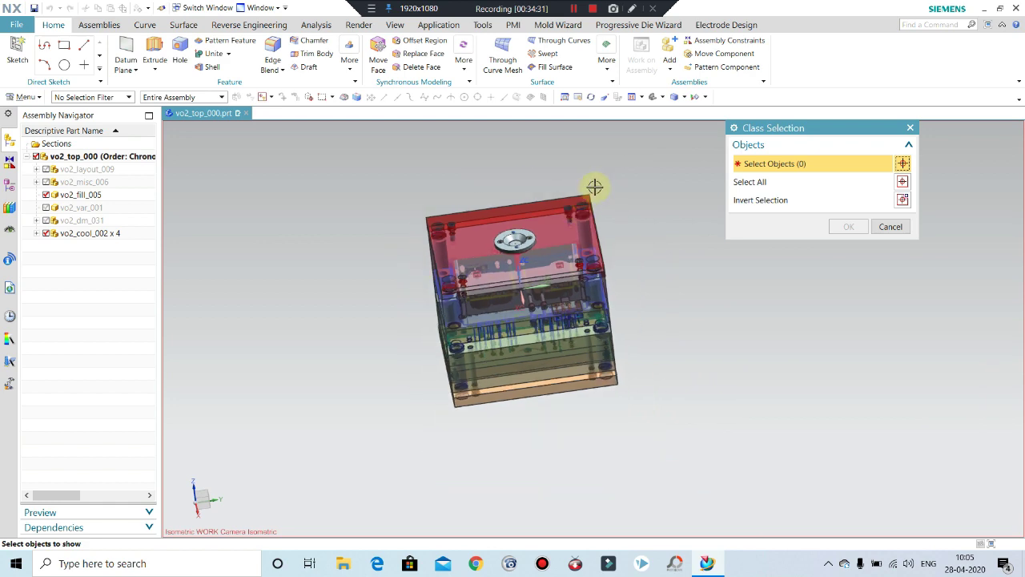
{"action": "left_click_drag", "start_coordinate": [662, 158], "coordinate": [353, 488]}
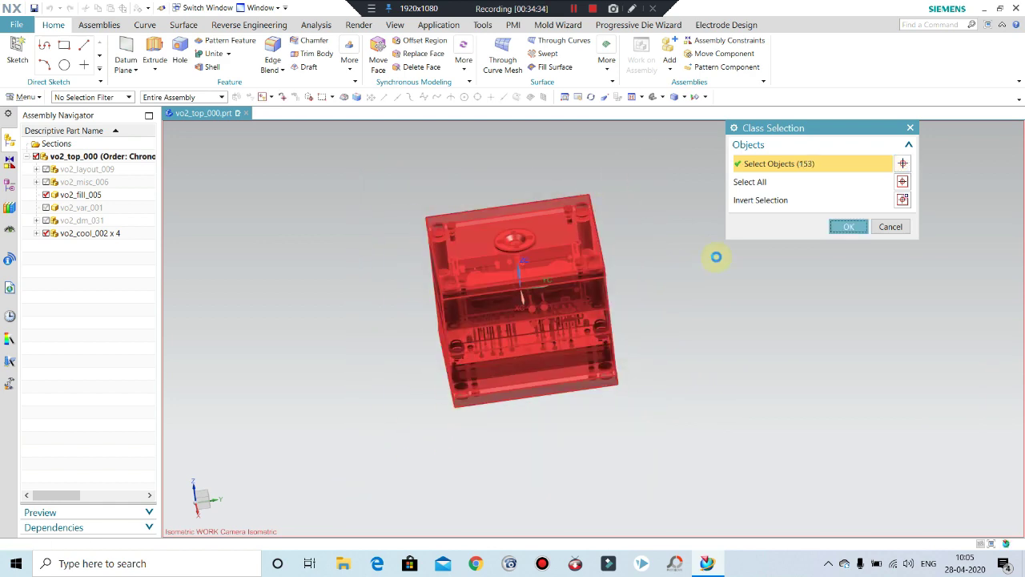
{"action": "left_click", "coordinate": [849, 230]}
{"action": "key", "text": "ctrl+shift+b"}
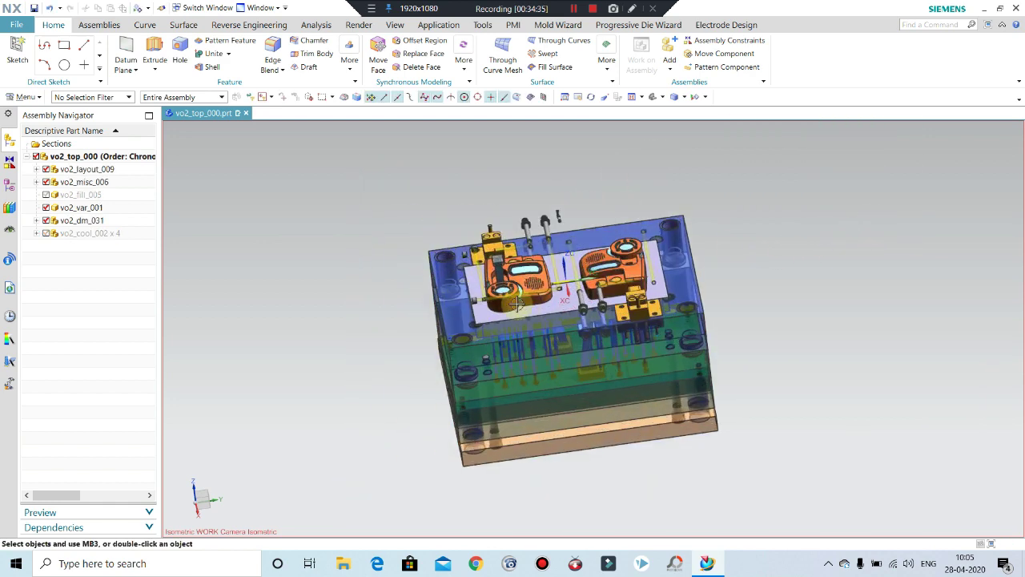
- Set the whole mold to an isometric view and display the Mold Wizard commands
{"action": "mouse_move", "coordinate": [553, 324]}
{"action": "middle_mouse_down"}
{"action": "mouse_move", "coordinate": [565, 360]}
{"action": "mouse_move", "coordinate": [534, 334]}
{"action": "mouse_move", "coordinate": [542, 398]}
{"action": "middle_mouse_up"}
{"action": "scroll", "coordinate": [569, 369], "scroll_direction": "up", "scroll_amount": 3}
{"action": "scroll", "coordinate": [569, 368], "scroll_direction": "up", "scroll_amount": 2}
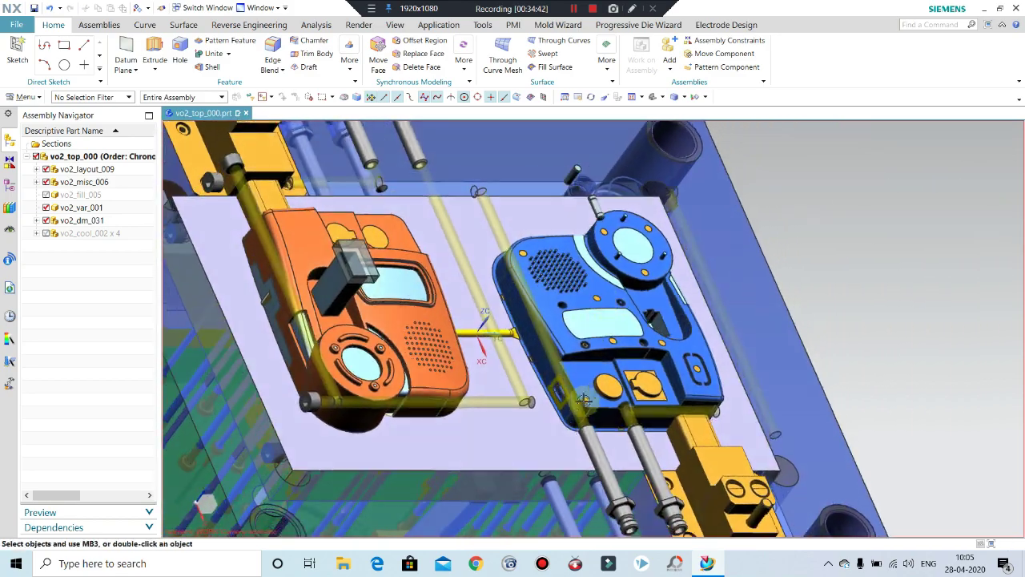
{"action": "scroll", "coordinate": [542, 398], "scroll_direction": "up", "scroll_amount": 3}
{"action": "scroll", "coordinate": [543, 399], "scroll_direction": "up", "scroll_amount": 1}
{"action": "scroll", "coordinate": [529, 376], "scroll_direction": "up", "scroll_amount": 2}
{"action": "scroll", "coordinate": [497, 336], "scroll_direction": "up", "scroll_amount": 2}
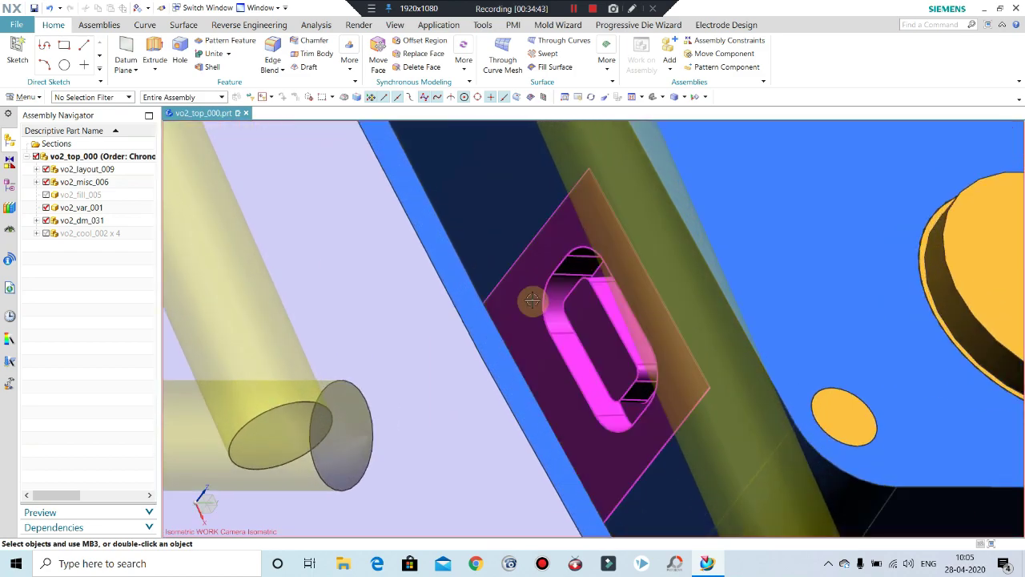
{"action": "scroll", "coordinate": [439, 286], "scroll_direction": "up", "scroll_amount": 2}
{"action": "scroll", "coordinate": [439, 286], "scroll_direction": "down", "scroll_amount": 2}
{"action": "scroll", "coordinate": [446, 281], "scroll_direction": "down", "scroll_amount": 2}
{"action": "scroll", "coordinate": [399, 320], "scroll_direction": "down", "scroll_amount": 2}
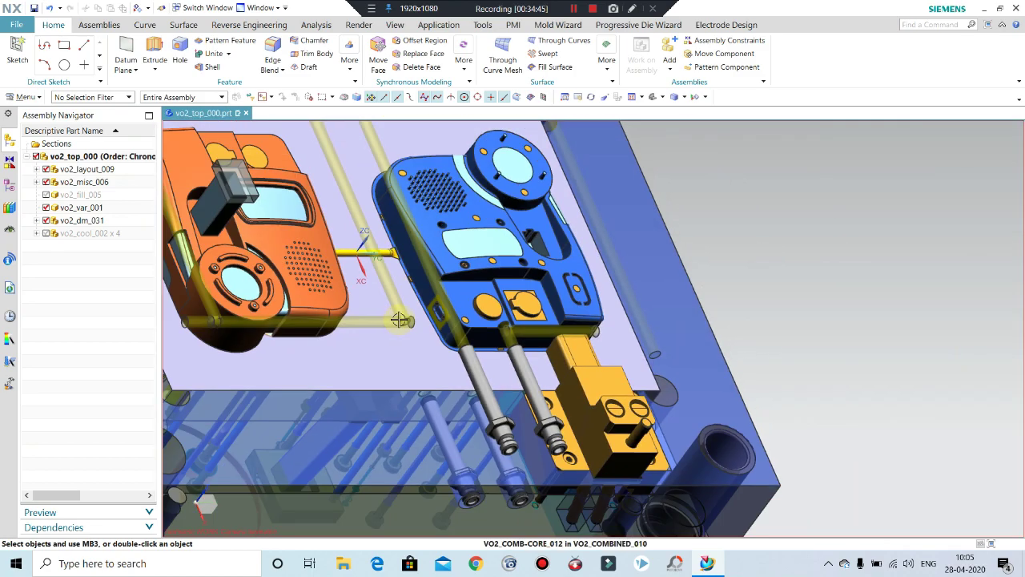
{"action": "mouse_move", "coordinate": [364, 307]}
{"action": "middle_mouse_down"}
{"action": "mouse_move", "coordinate": [357, 320]}
{"action": "mouse_move", "coordinate": [833, 293]}
{"action": "mouse_move", "coordinate": [600, 296]}
{"action": "middle_mouse_up"}
{"action": "key", "text": "End"}
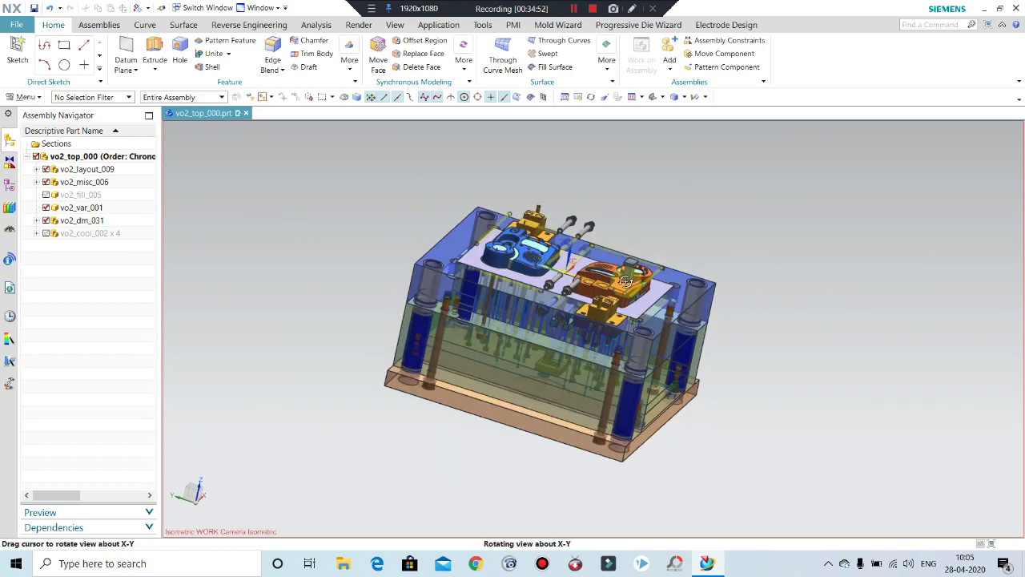
{"action": "scroll", "coordinate": [521, 321], "scroll_direction": "up", "scroll_amount": 3}
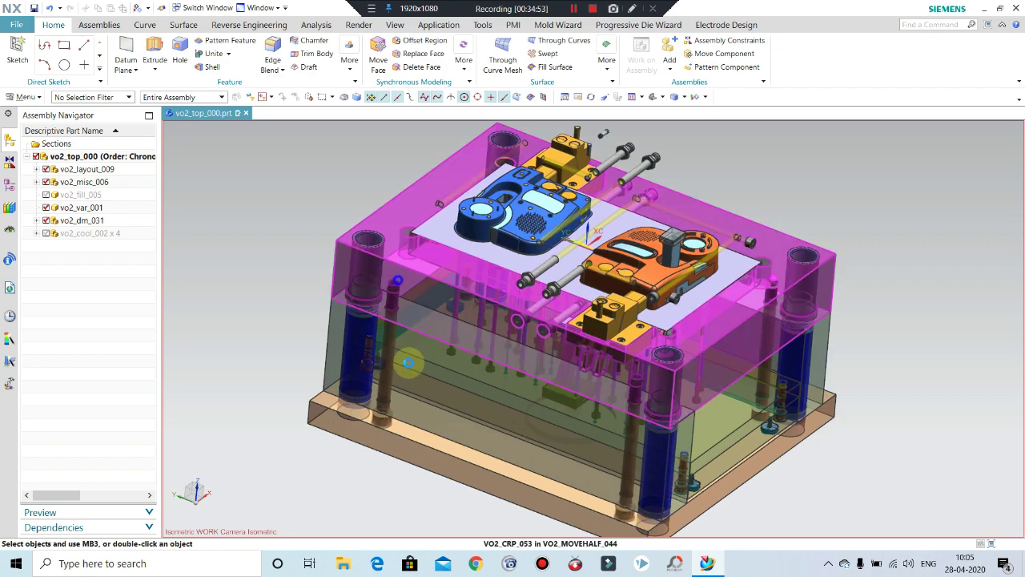
{"action": "mouse_move", "coordinate": [497, 321]}
{"action": "middle_mouse_down"}
{"action": "mouse_move", "coordinate": [494, 272]}
{"action": "mouse_move", "coordinate": [519, 261]}
{"action": "middle_mouse_up"}
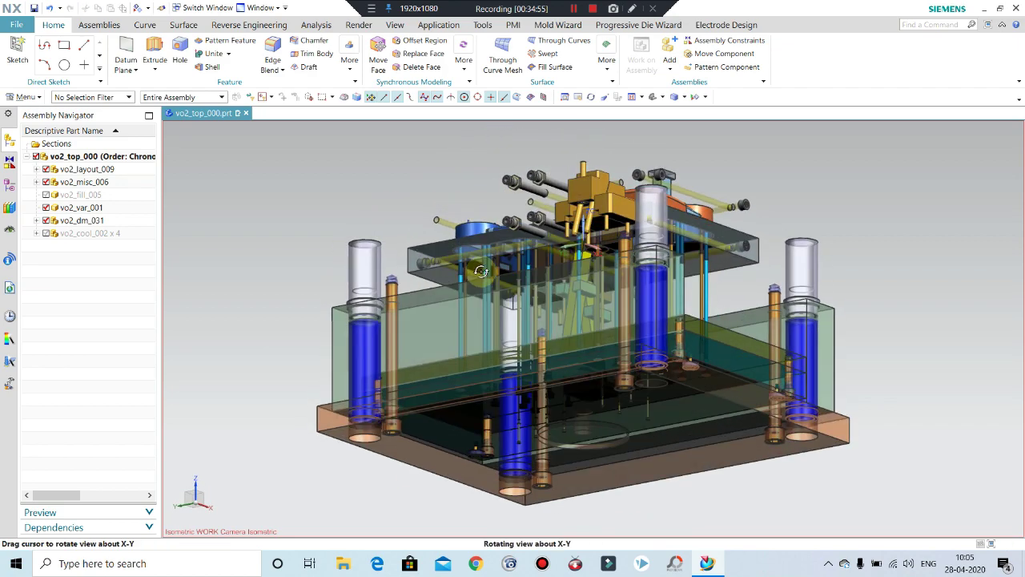
{"action": "scroll", "coordinate": [315, 291], "scroll_direction": "down", "scroll_amount": 3}
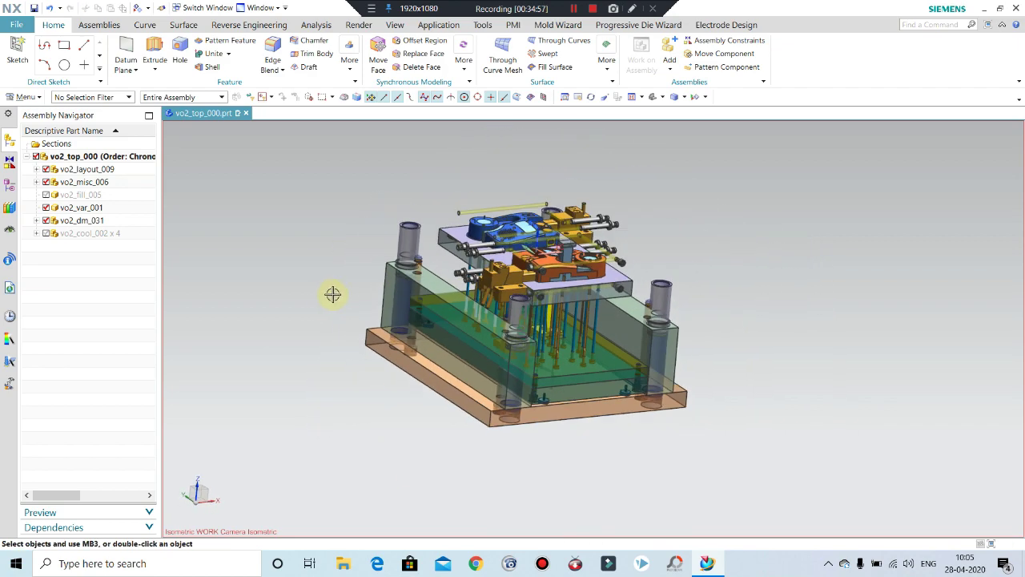
{"action": "scroll", "coordinate": [332, 294], "scroll_direction": "down", "scroll_amount": 2}
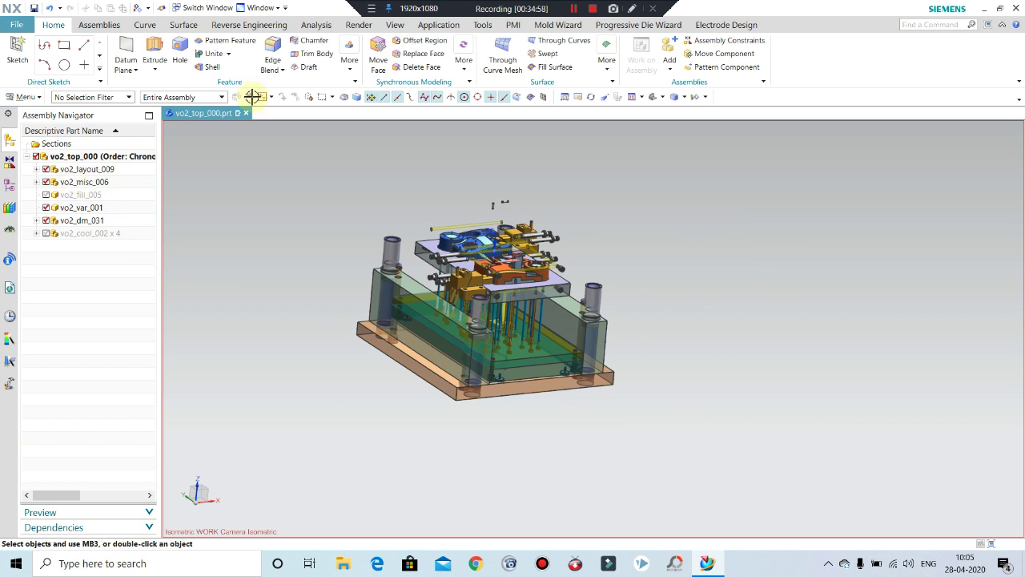
{"action": "left_click", "coordinate": [547, 26]}
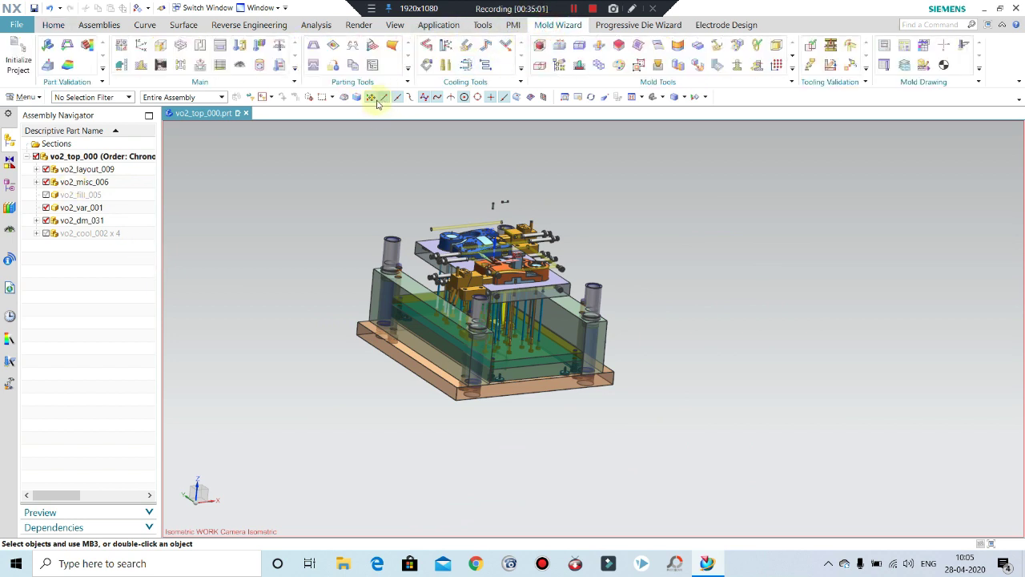
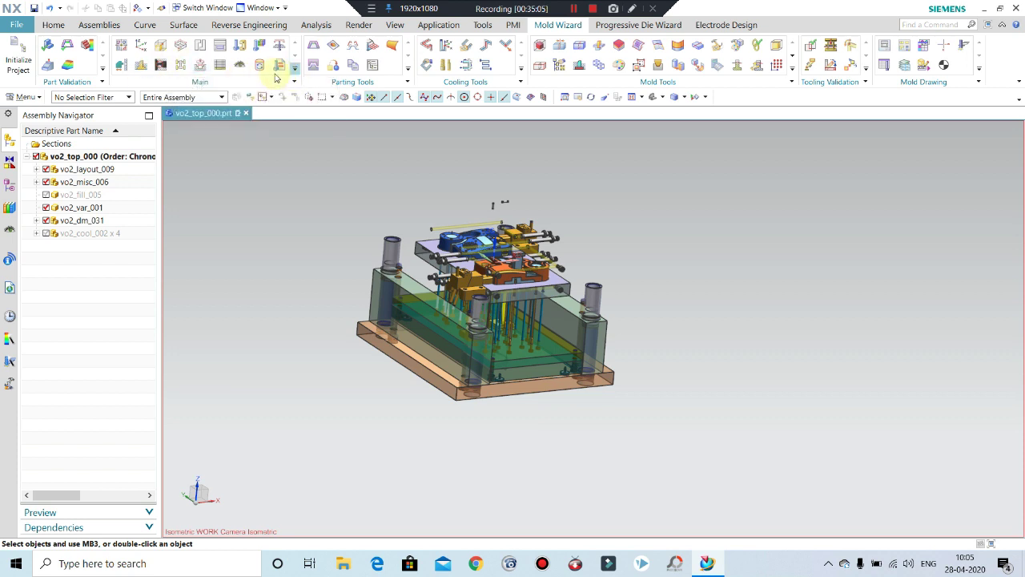
- In the View Manager, toggle Core/Cavity back on and hide the mold move half group
{"action": "left_click", "coordinate": [236, 68]}
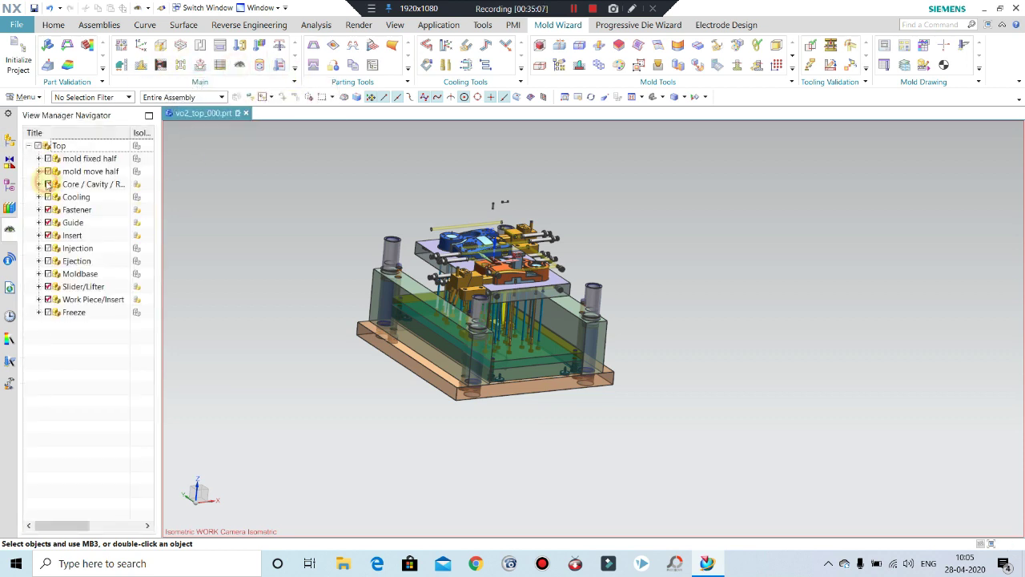
{"action": "left_click", "coordinate": [47, 184]}
{"action": "left_click", "coordinate": [47, 184]}
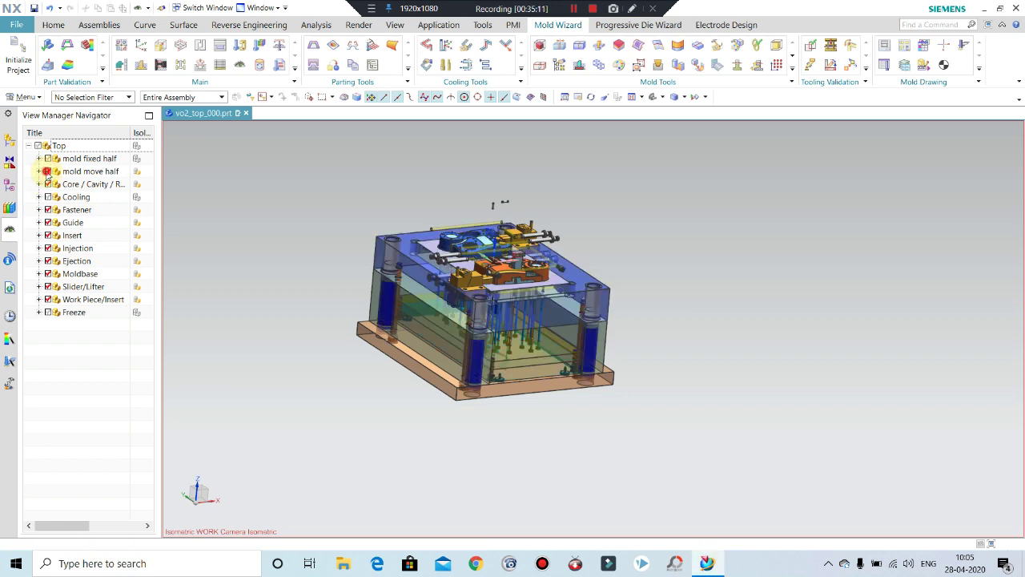
{"action": "left_click", "coordinate": [47, 172]}
- Orbit and zoom to inspect the cavity inserts from above
{"action": "middle_click_drag", "start_coordinate": [336, 227], "coordinate": [338, 165]}
{"action": "scroll", "coordinate": [476, 222], "scroll_direction": "up", "scroll_amount": 2}
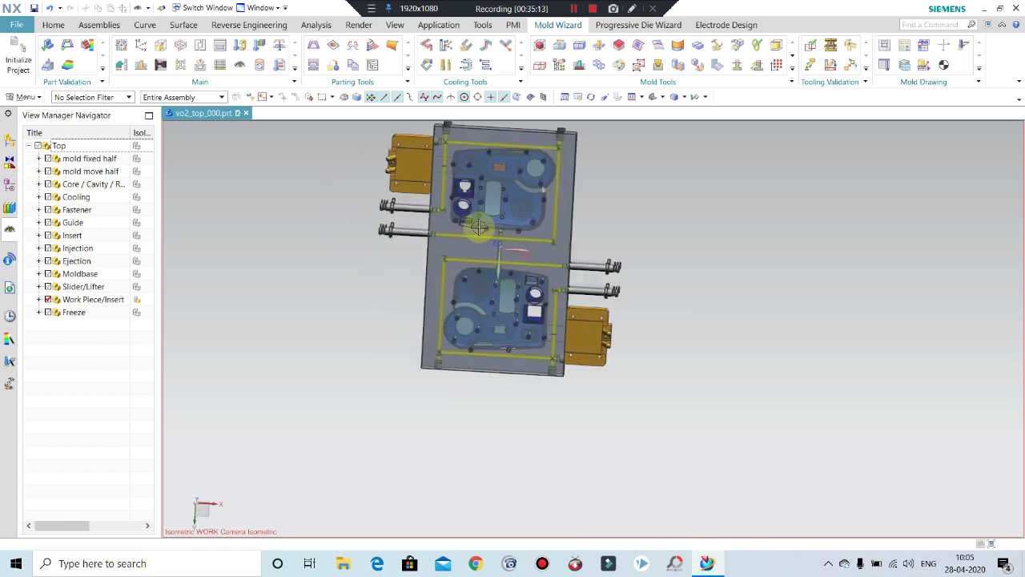
{"action": "scroll", "coordinate": [476, 222], "scroll_direction": "up", "scroll_amount": 3}
{"action": "scroll", "coordinate": [479, 250], "scroll_direction": "up", "scroll_amount": 3}
{"action": "scroll", "coordinate": [479, 250], "scroll_direction": "up", "scroll_amount": 1}
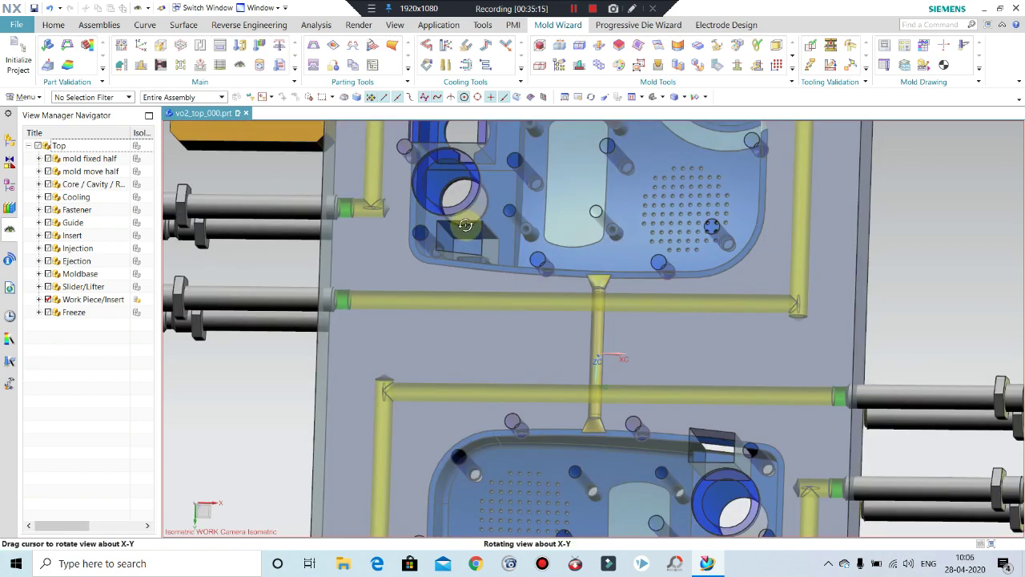
{"action": "scroll", "coordinate": [477, 246], "scroll_direction": "up", "scroll_amount": 1}
{"action": "scroll", "coordinate": [476, 244], "scroll_direction": "up", "scroll_amount": 1}
{"action": "mouse_move", "coordinate": [476, 243]}
{"action": "middle_mouse_down"}
{"action": "mouse_move", "coordinate": [469, 252]}
{"action": "mouse_move", "coordinate": [475, 259]}
{"action": "mouse_move", "coordinate": [481, 245]}
{"action": "mouse_move", "coordinate": [481, 257]}
{"action": "middle_mouse_up"}
{"action": "scroll", "coordinate": [459, 258], "scroll_direction": "up", "scroll_amount": 2}
{"action": "scroll", "coordinate": [475, 259], "scroll_direction": "down", "scroll_amount": 3}
{"action": "scroll", "coordinate": [469, 257], "scroll_direction": "up", "scroll_amount": 2}
{"action": "scroll", "coordinate": [473, 267], "scroll_direction": "up", "scroll_amount": 2}
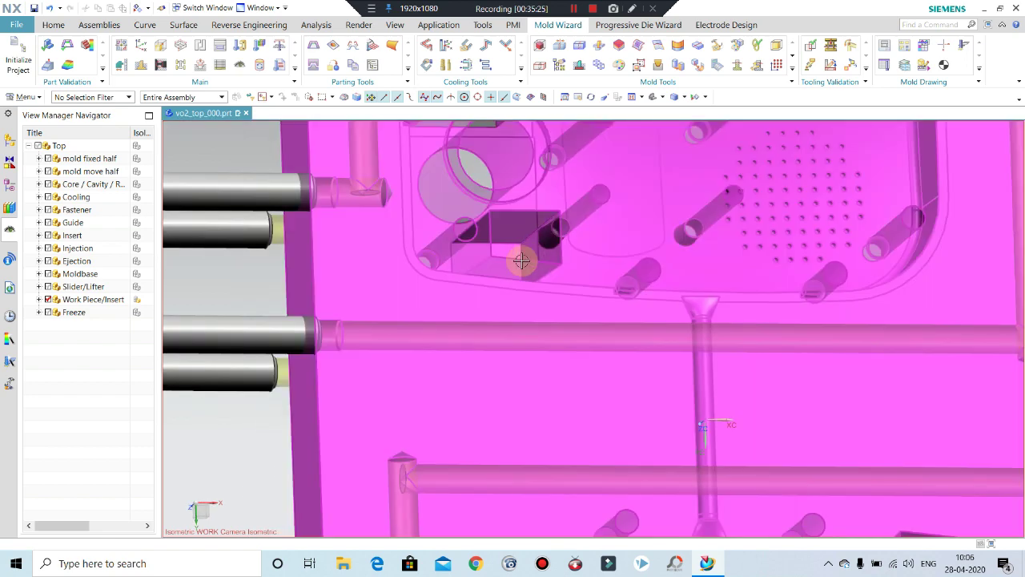
{"action": "scroll", "coordinate": [523, 259], "scroll_direction": "down", "scroll_amount": 2}
{"action": "left_click", "coordinate": [53, 25]}
{"action": "scroll", "coordinate": [428, 274], "scroll_direction": "down", "scroll_amount": 2}
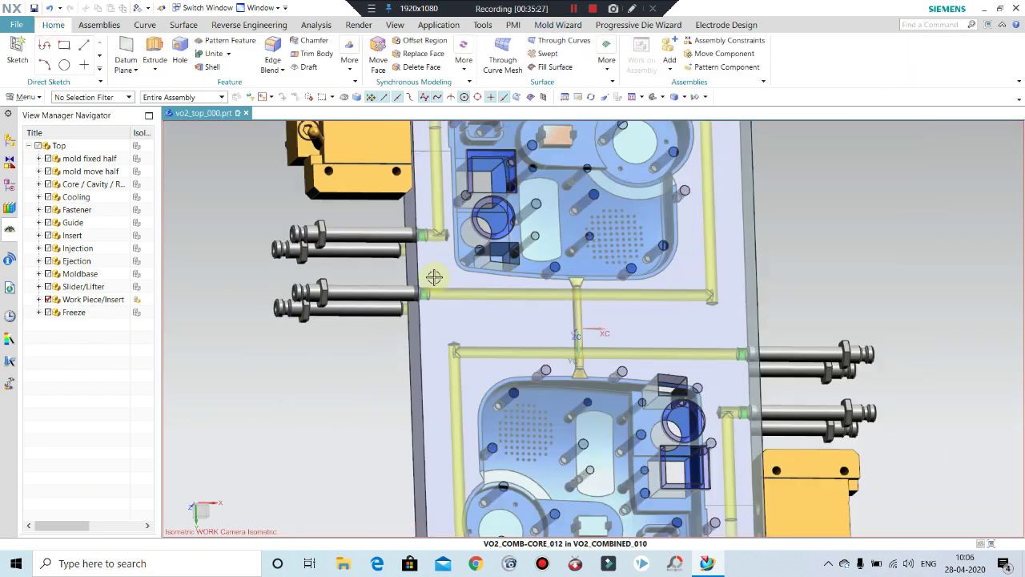
- Open the core plate vo2_comb-core_012 in its own window and orbit around it
{"action": "right_click", "coordinate": [478, 271]}
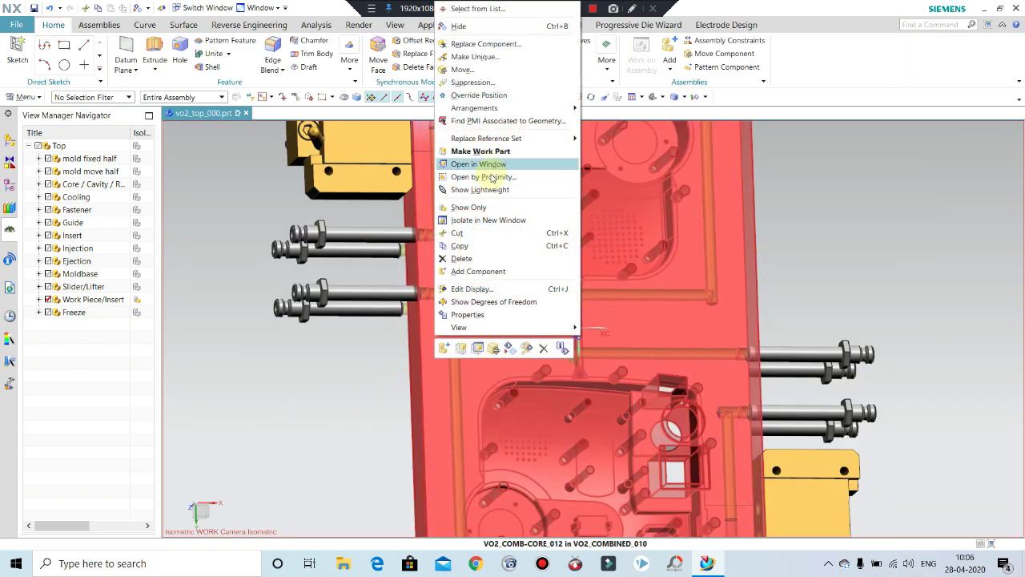
{"action": "left_click", "coordinate": [489, 170]}
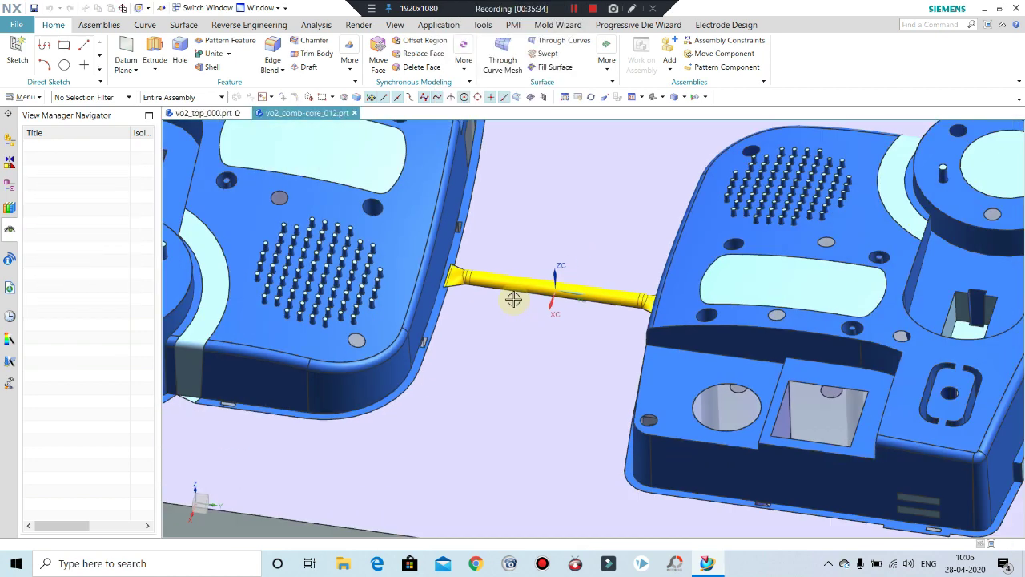
{"action": "key", "text": "ctrl+f"}
{"action": "middle_click_drag", "start_coordinate": [513, 299], "coordinate": [484, 290]}
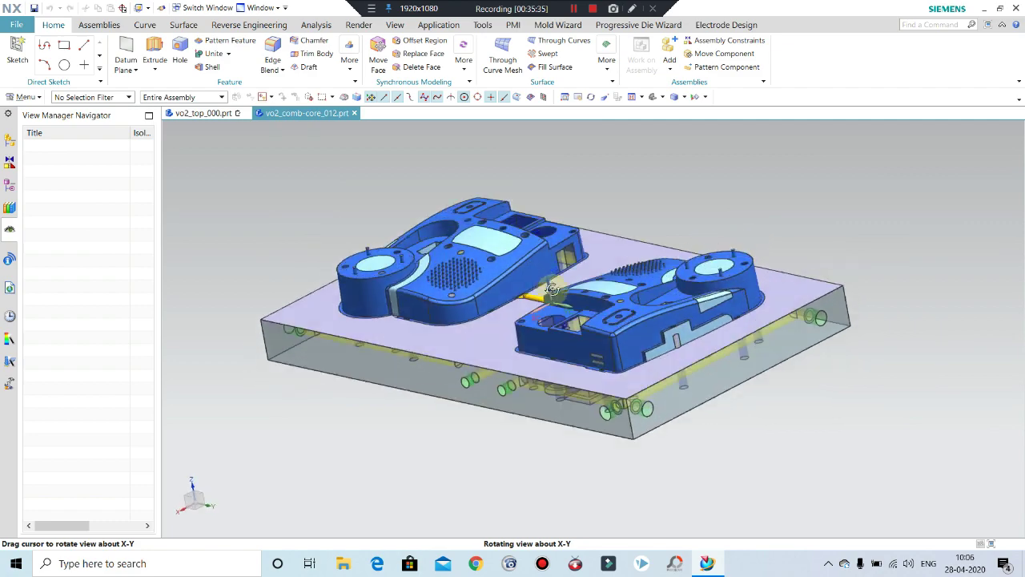
{"action": "scroll", "coordinate": [455, 256], "scroll_direction": "up", "scroll_amount": 3}
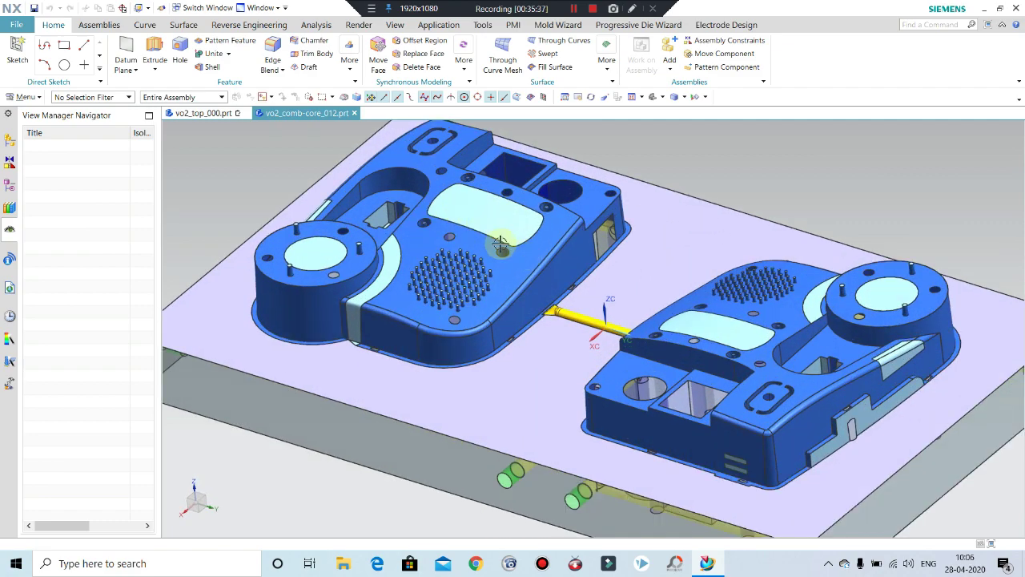
{"action": "scroll", "coordinate": [500, 244], "scroll_direction": "down", "scroll_amount": 2}
{"action": "mouse_move", "coordinate": [500, 244]}
{"action": "middle_mouse_down"}
{"action": "mouse_move", "coordinate": [601, 358]}
{"action": "mouse_move", "coordinate": [601, 405]}
{"action": "mouse_move", "coordinate": [505, 312]}
{"action": "mouse_move", "coordinate": [472, 338]}
{"action": "mouse_move", "coordinate": [496, 417]}
{"action": "mouse_move", "coordinate": [486, 342]}
{"action": "middle_mouse_up"}
{"action": "scroll", "coordinate": [602, 358], "scroll_direction": "up", "scroll_amount": 3}
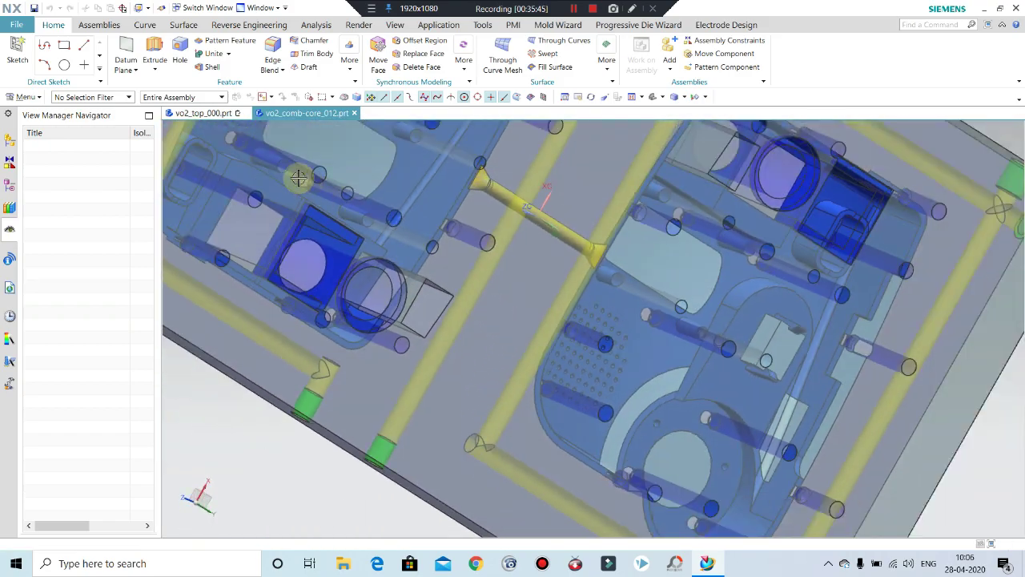
- Return to the vo2_top_000 assembly and orbit the whole mould
{"action": "left_click", "coordinate": [188, 114]}
{"action": "scroll", "coordinate": [518, 311], "scroll_direction": "down", "scroll_amount": 5}
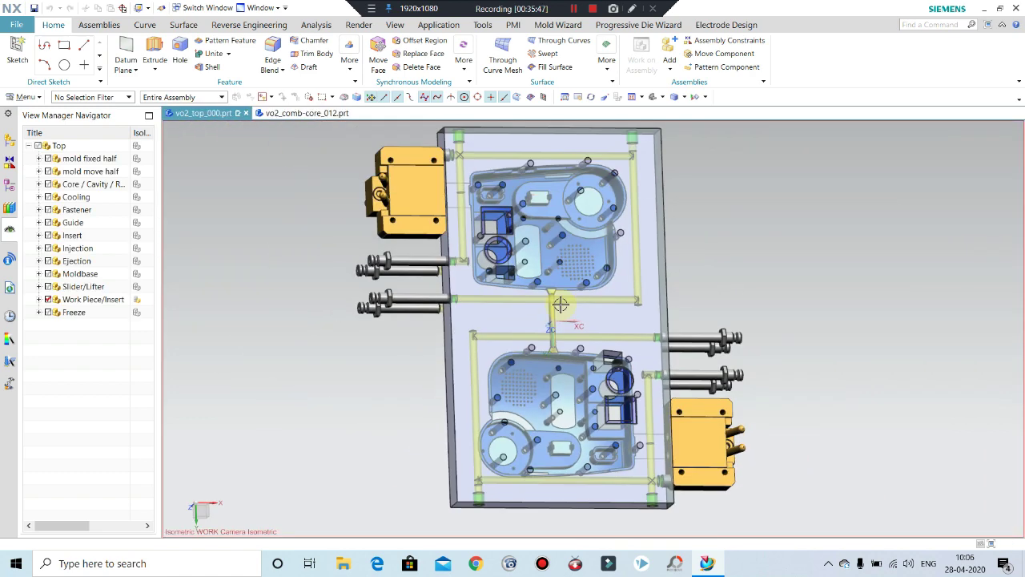
{"action": "middle_click_drag", "start_coordinate": [560, 305], "coordinate": [570, 336]}
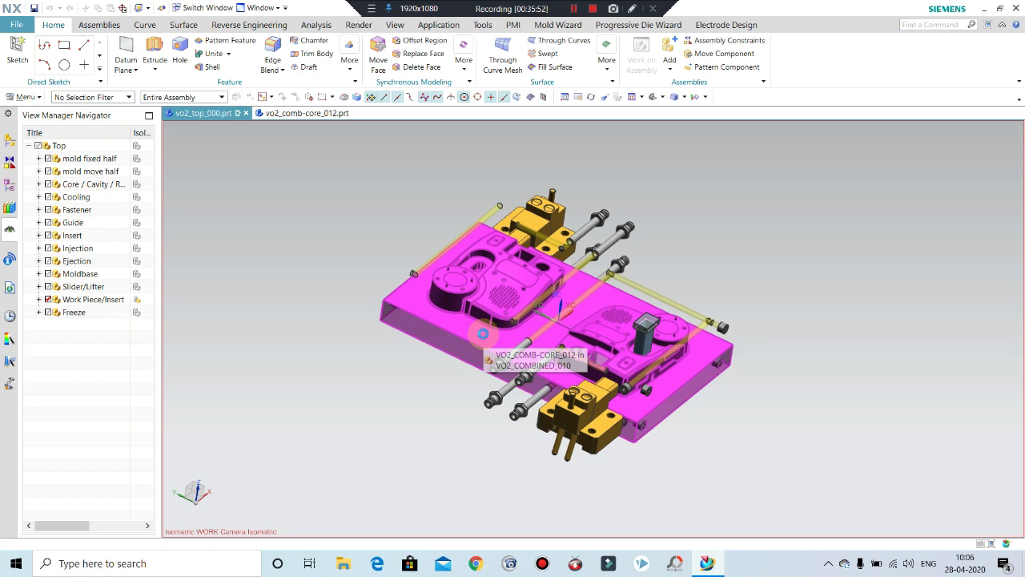
- Show only the lifter body VO2_BDY_150 using Class Selection
{"action": "key", "text": "ctrl+shift+k"}
{"action": "scroll", "coordinate": [495, 366], "scroll_direction": "down", "scroll_amount": 3}
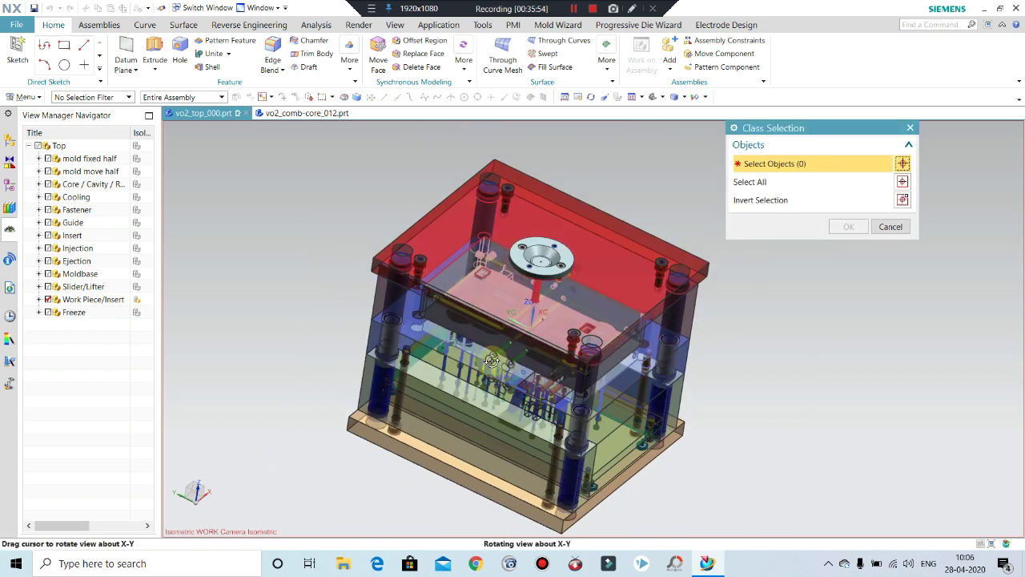
{"action": "middle_click_drag", "start_coordinate": [491, 360], "coordinate": [483, 357]}
{"action": "scroll", "coordinate": [565, 399], "scroll_direction": "up", "scroll_amount": 2}
{"action": "scroll", "coordinate": [529, 376], "scroll_direction": "up", "scroll_amount": 3}
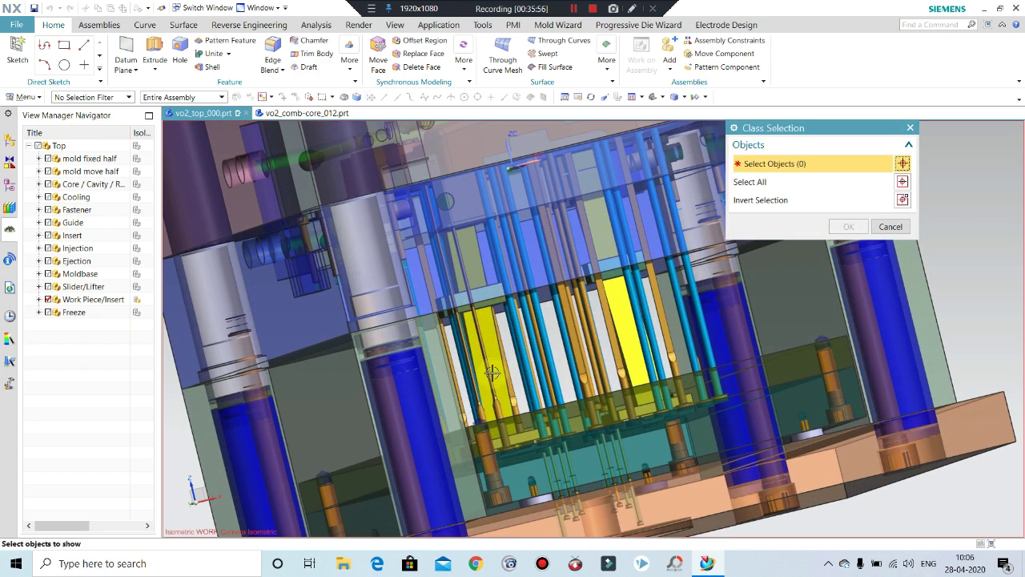
{"action": "scroll", "coordinate": [497, 358], "scroll_direction": "up", "scroll_amount": 2}
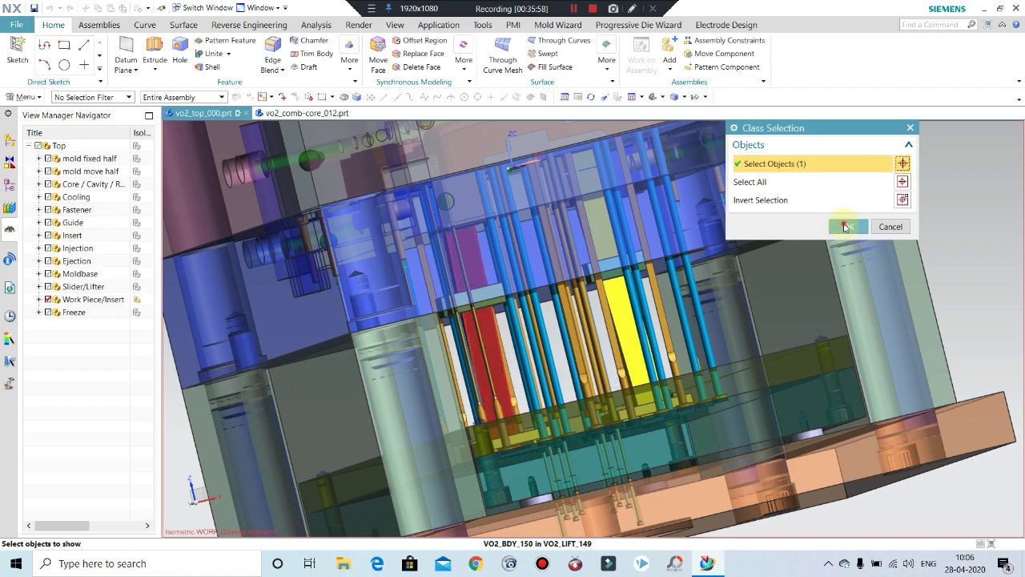
{"action": "left_click", "coordinate": [845, 227]}
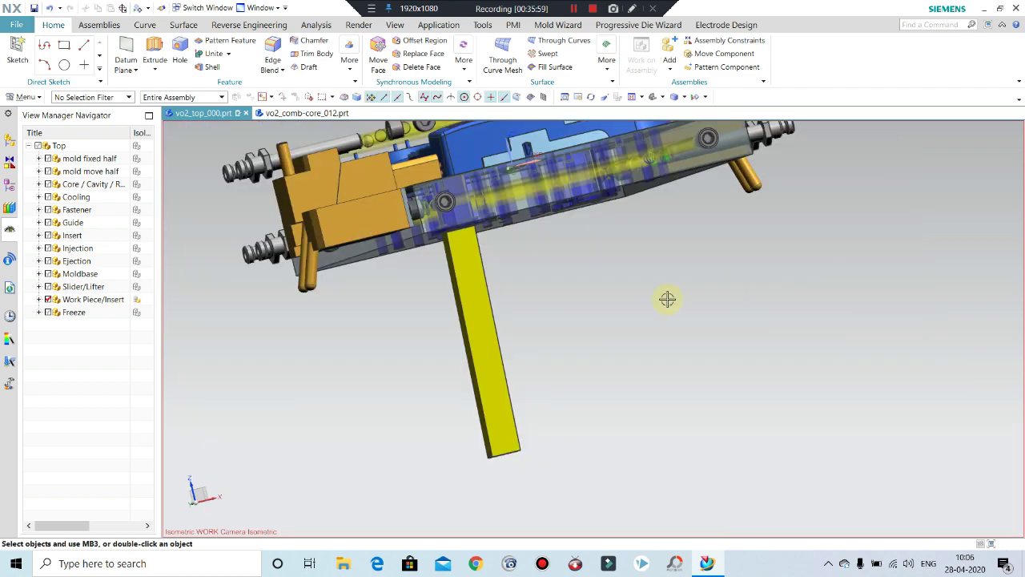
- Orbit and zoom around the lifter bar to view it lengthwise
{"action": "mouse_move", "coordinate": [668, 297]}
{"action": "middle_mouse_down"}
{"action": "mouse_move", "coordinate": [512, 223]}
{"action": "mouse_move", "coordinate": [494, 231]}
{"action": "mouse_move", "coordinate": [521, 224]}
{"action": "mouse_move", "coordinate": [521, 238]}
{"action": "mouse_move", "coordinate": [515, 231]}
{"action": "middle_mouse_up"}
{"action": "scroll", "coordinate": [511, 224], "scroll_direction": "up", "scroll_amount": 3}
{"action": "scroll", "coordinate": [512, 224], "scroll_direction": "up", "scroll_amount": 2}
{"action": "scroll", "coordinate": [433, 328], "scroll_direction": "up", "scroll_amount": 2}
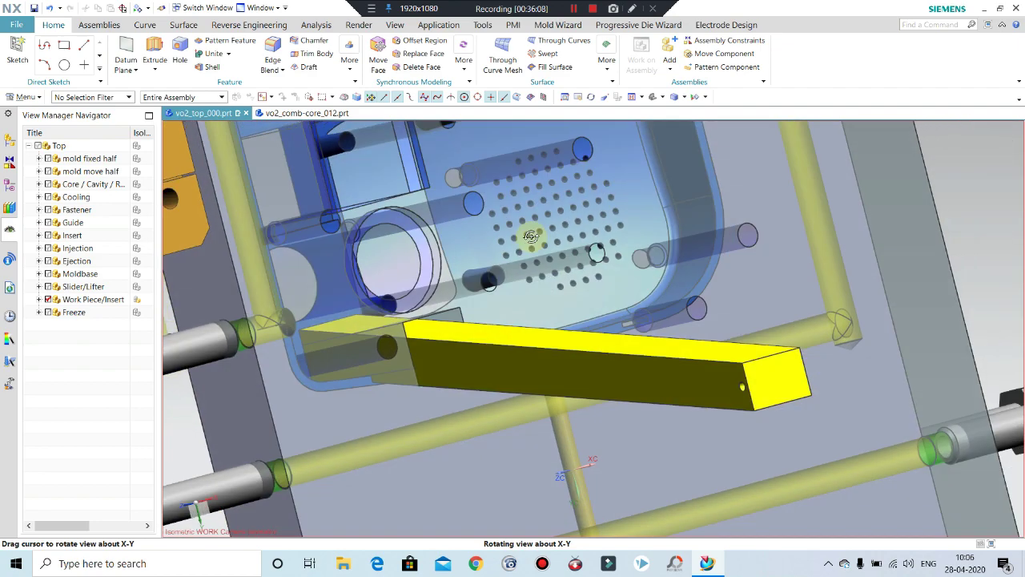
{"action": "scroll", "coordinate": [384, 359], "scroll_direction": "up", "scroll_amount": 2}
{"action": "middle_click_drag", "start_coordinate": [383, 359], "coordinate": [361, 369]}
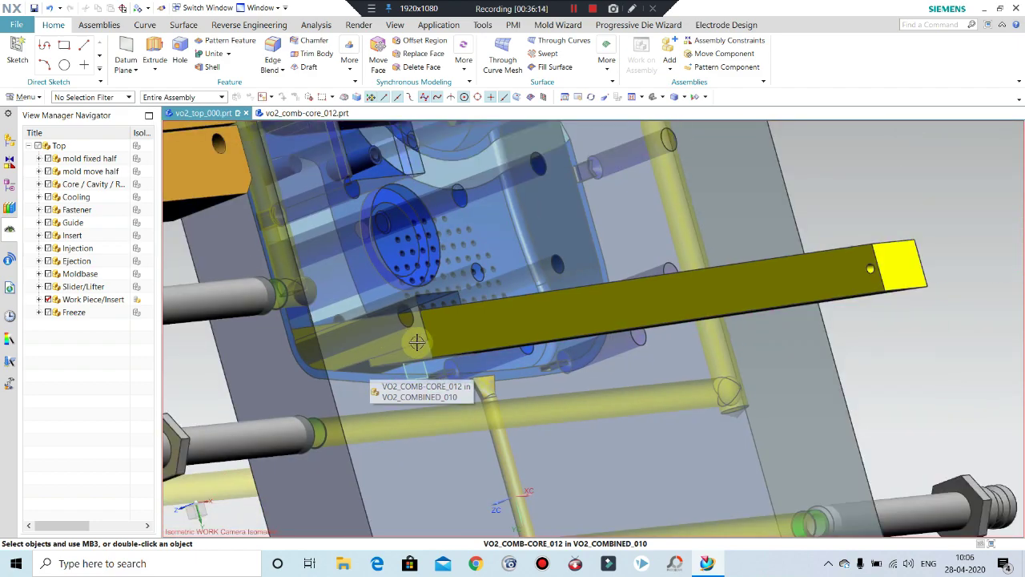
{"action": "mouse_move", "coordinate": [372, 359]}
{"action": "middle_mouse_down"}
{"action": "mouse_move", "coordinate": [427, 342]}
{"action": "mouse_move", "coordinate": [417, 345]}
{"action": "middle_mouse_up"}
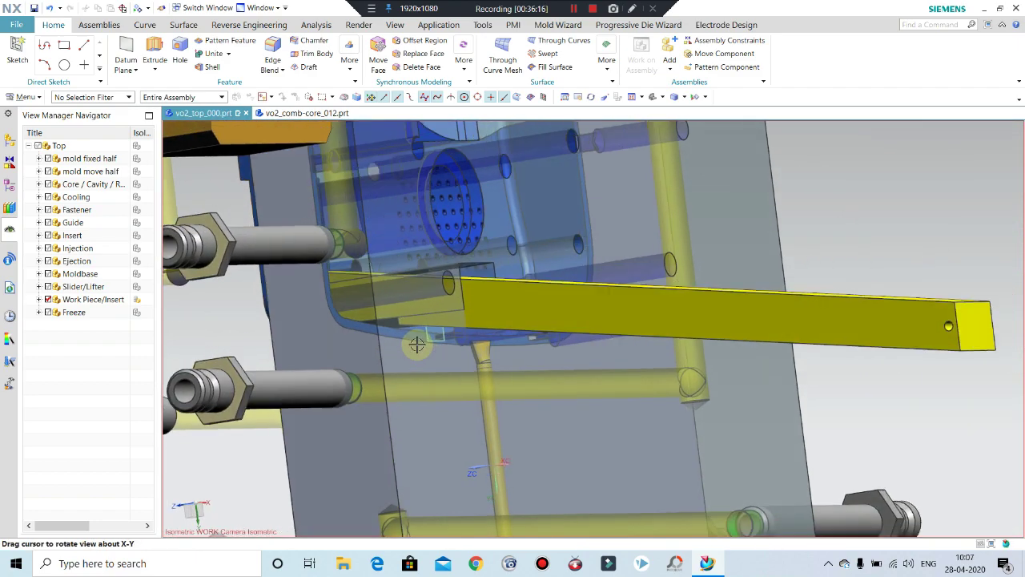
- Dismiss the lifter bar's context menu and orbit close to the lifter's split top
{"action": "right_click", "coordinate": [553, 306]}
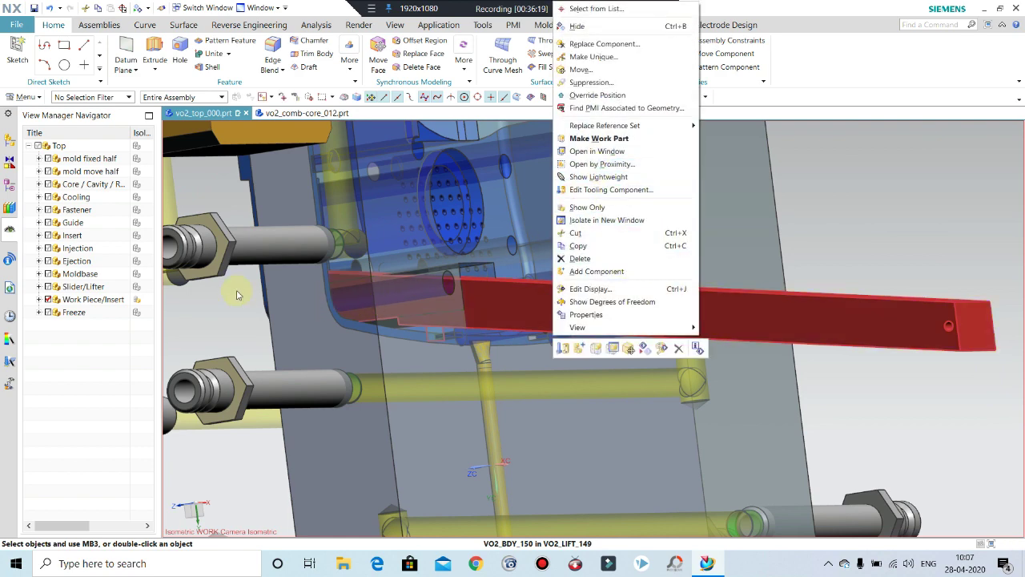
{"action": "left_click", "coordinate": [192, 320]}
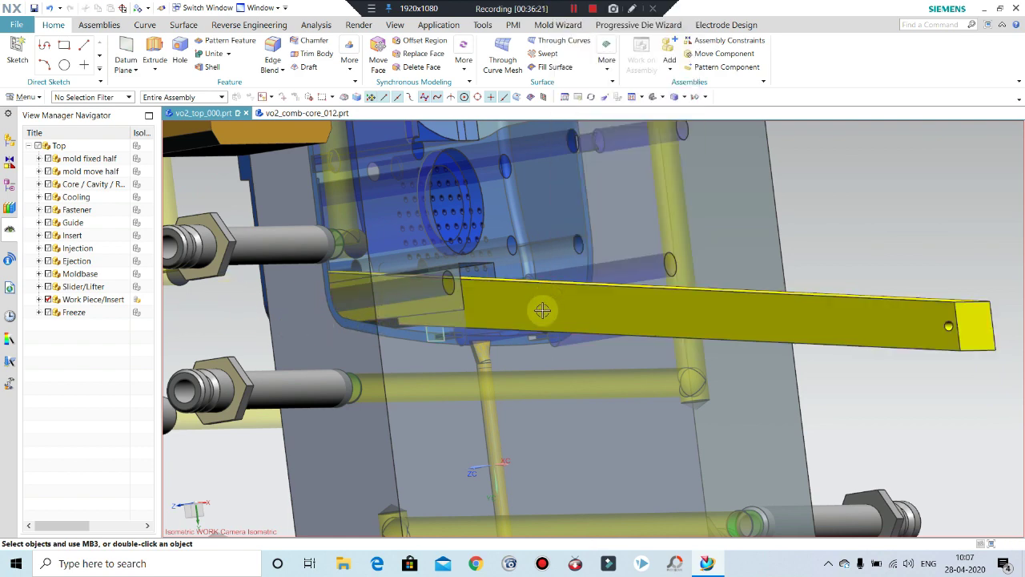
{"action": "scroll", "coordinate": [542, 310], "scroll_direction": "down", "scroll_amount": 5}
{"action": "middle_click_drag", "start_coordinate": [542, 310], "coordinate": [569, 331]}
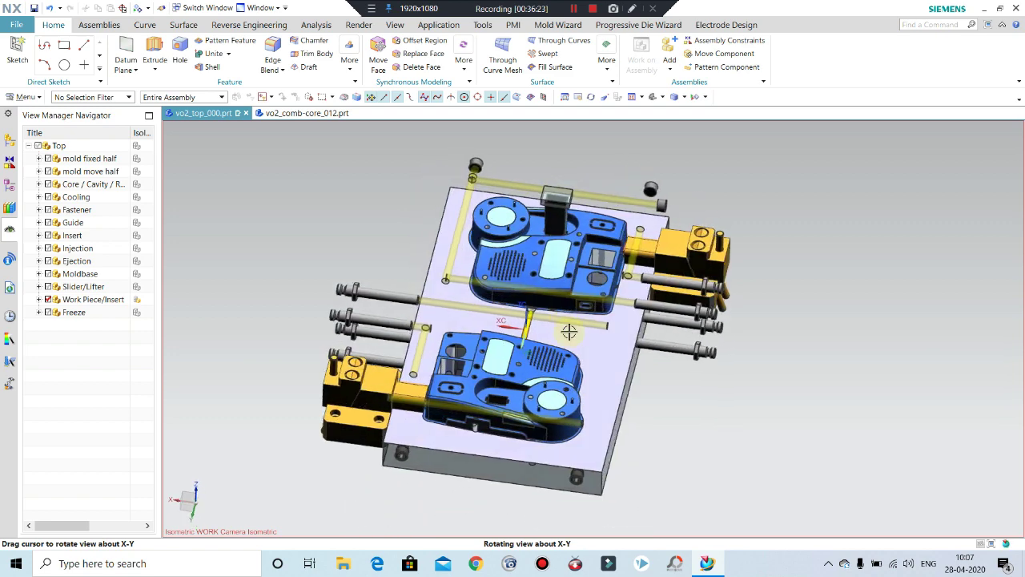
{"action": "middle_click_drag", "start_coordinate": [630, 400], "coordinate": [613, 368]}
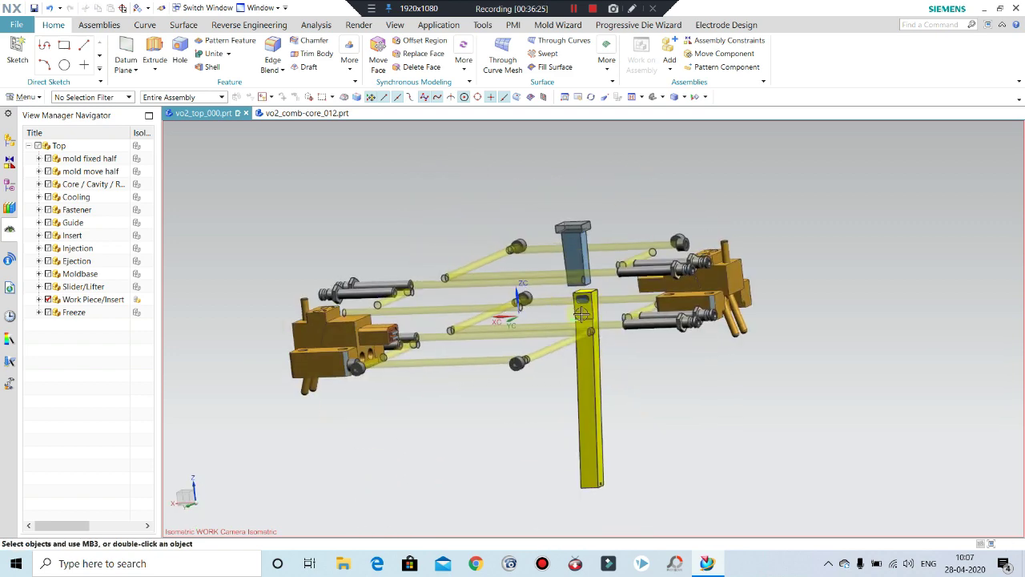
{"action": "scroll", "coordinate": [583, 305], "scroll_direction": "up", "scroll_amount": 5}
{"action": "middle_click_drag", "start_coordinate": [583, 305], "coordinate": [506, 196]}
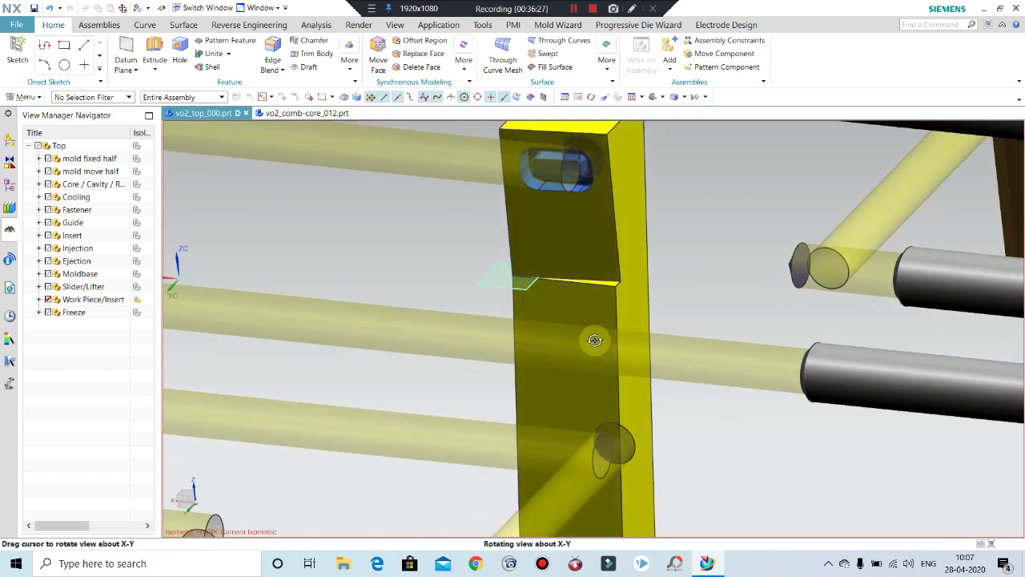
- Abandon an Offset Region attempt and make the lifter body the work part
{"action": "left_click", "coordinate": [416, 41]}
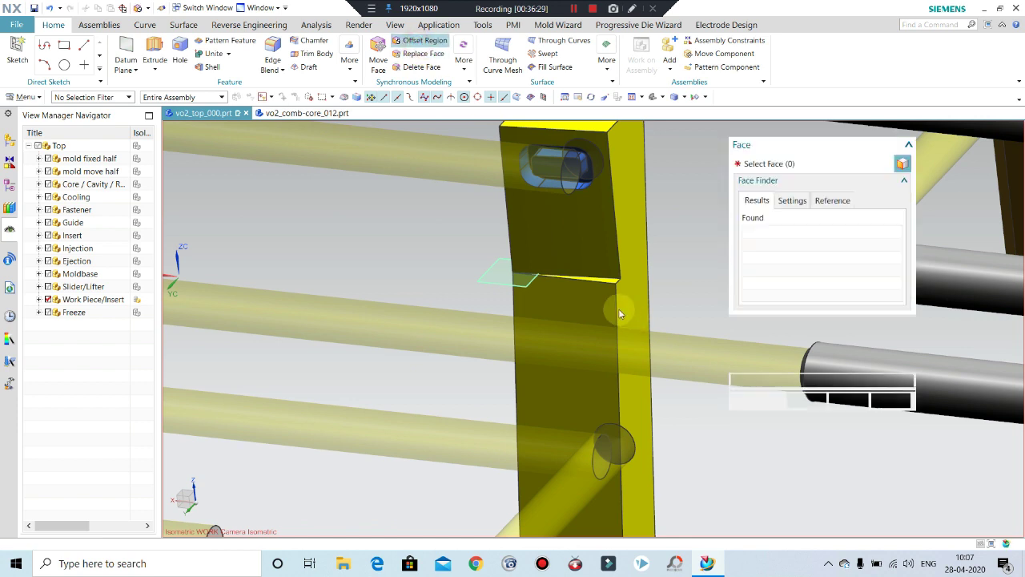
{"action": "scroll", "coordinate": [613, 296], "scroll_direction": "up", "scroll_amount": 3}
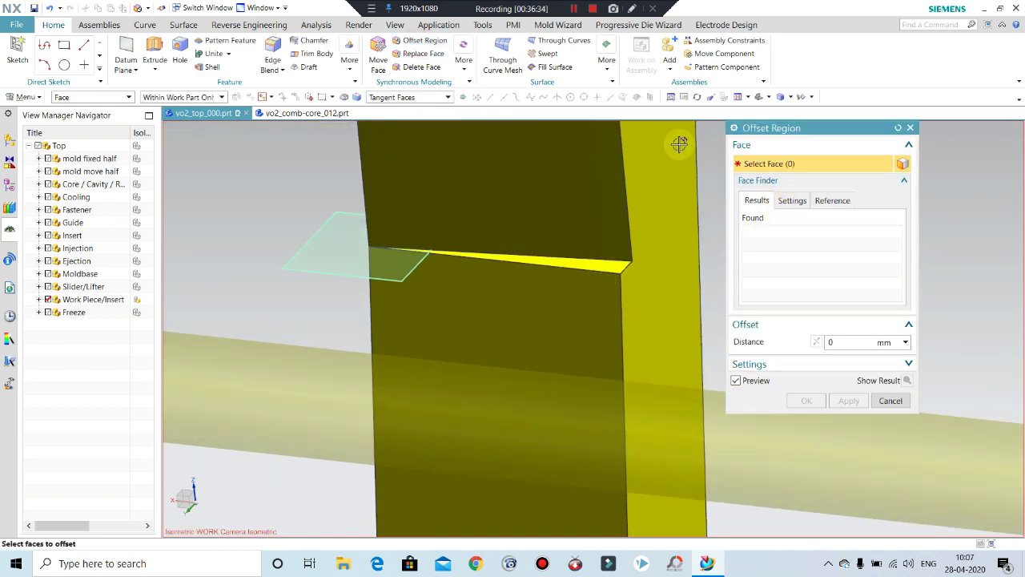
{"action": "left_click", "coordinate": [396, 102]}
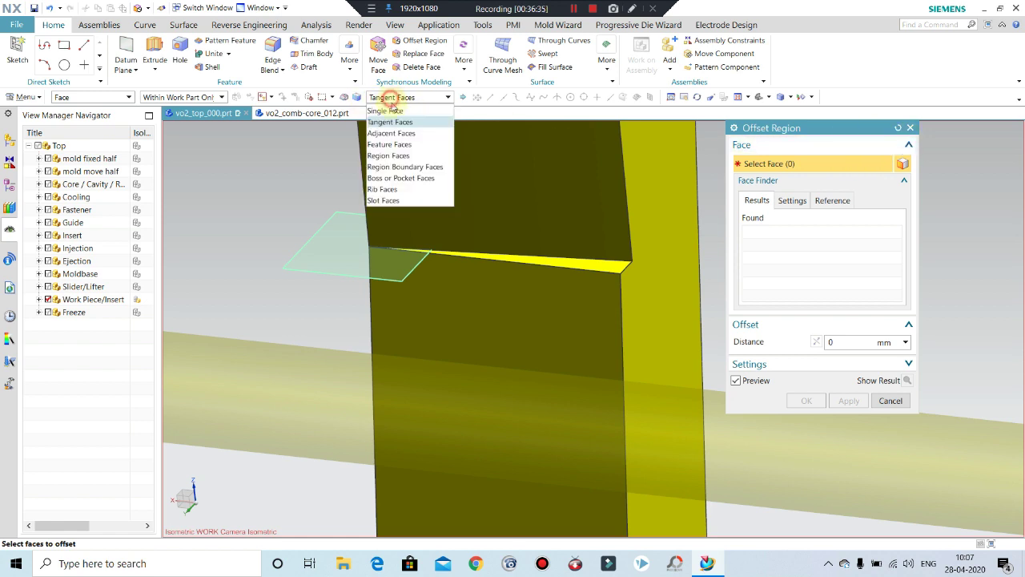
{"action": "left_click", "coordinate": [393, 111]}
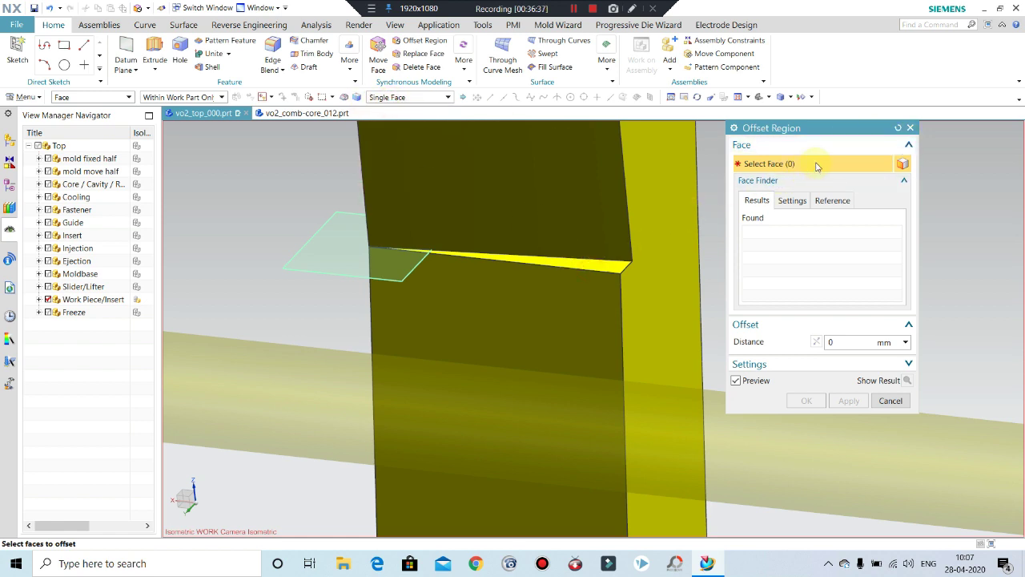
{"action": "left_click", "coordinate": [910, 128]}
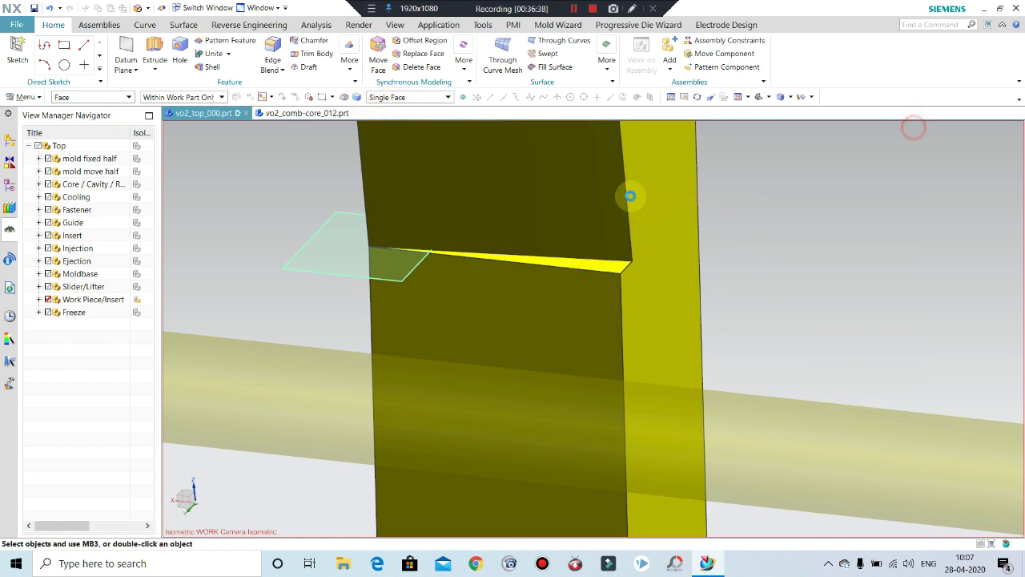
{"action": "double_click", "coordinate": [586, 210]}
{"action": "left_click", "coordinate": [469, 151]}
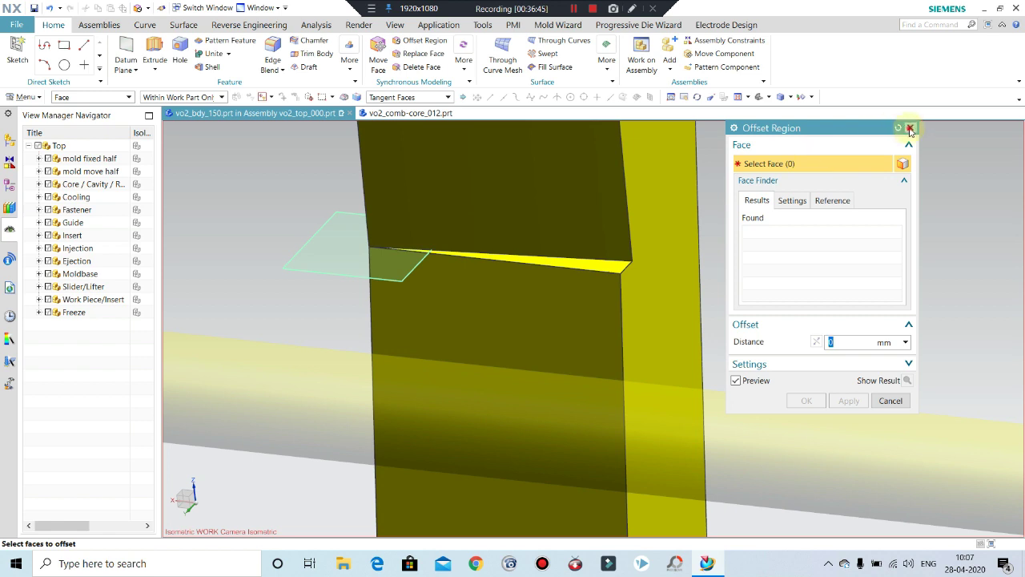
{"action": "left_click", "coordinate": [910, 129]}
- Replace the lifter's thin sliver face with its upper face to trim the top
{"action": "left_click", "coordinate": [419, 52]}
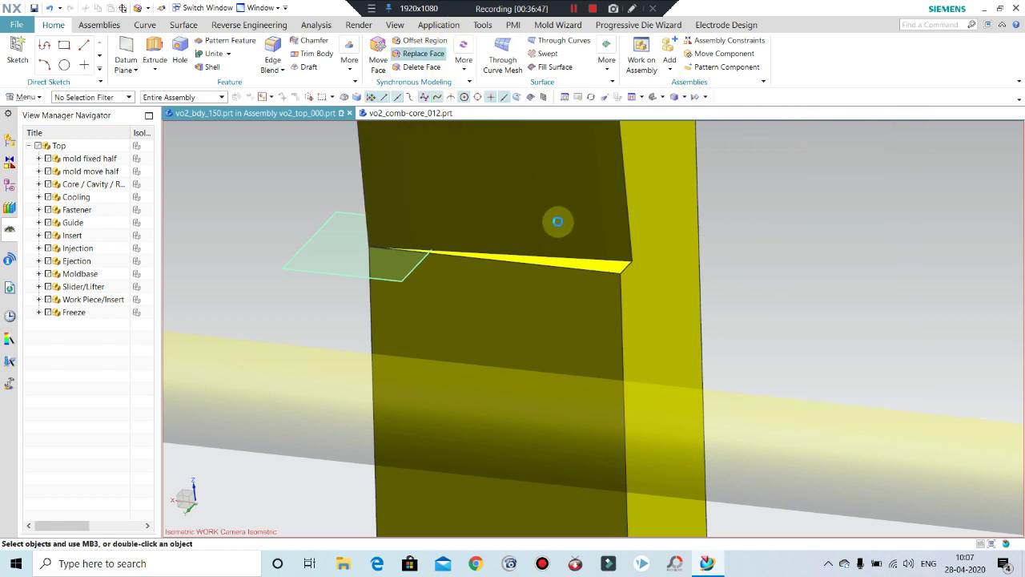
{"action": "left_click", "coordinate": [605, 270]}
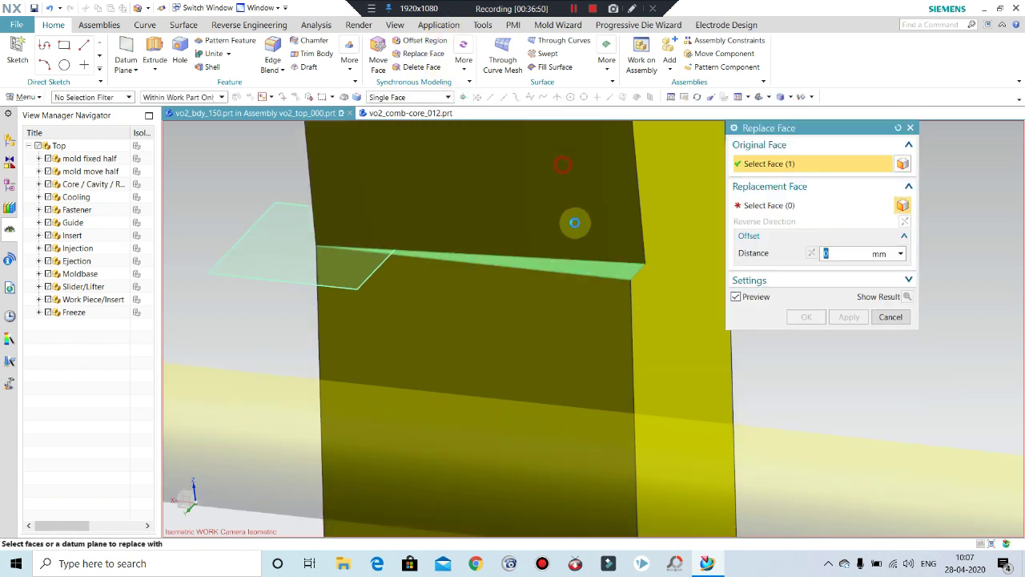
{"action": "left_click", "coordinate": [573, 224]}
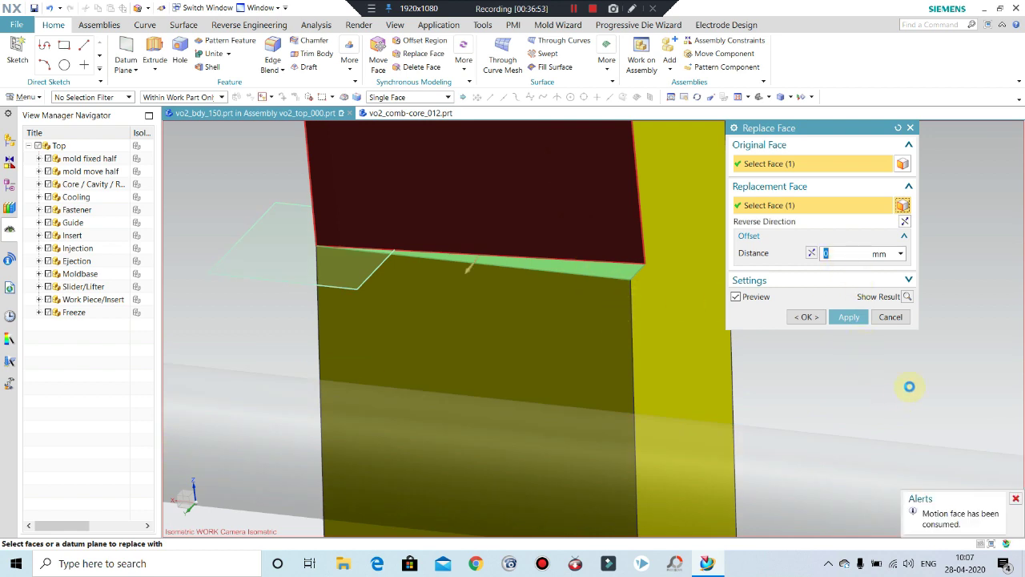
{"action": "scroll", "coordinate": [670, 334], "scroll_direction": "up", "scroll_amount": 3}
{"action": "scroll", "coordinate": [661, 329], "scroll_direction": "up", "scroll_amount": 2}
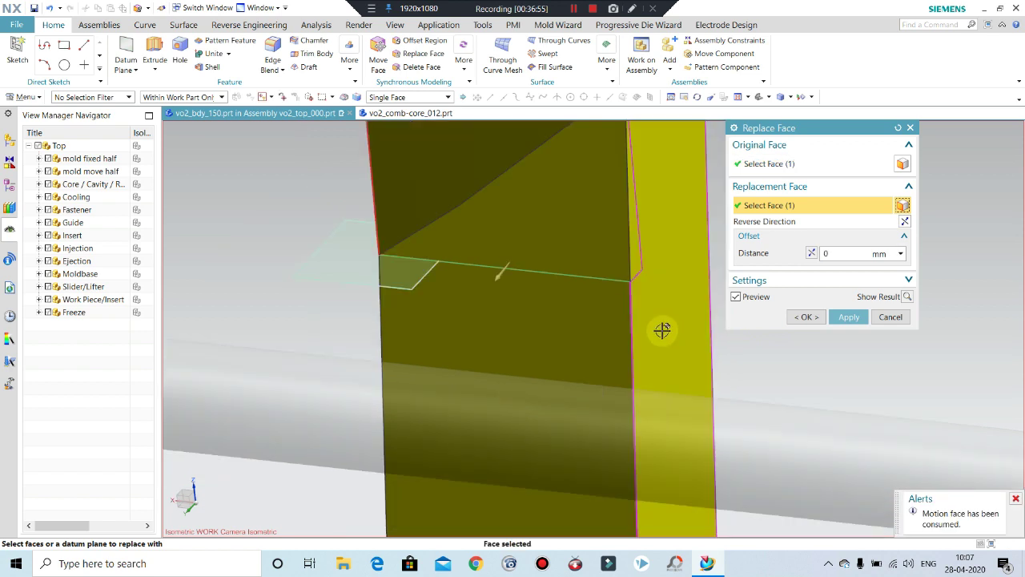
{"action": "mouse_move", "coordinate": [662, 329]}
{"action": "middle_mouse_down"}
{"action": "mouse_move", "coordinate": [524, 339]}
{"action": "mouse_move", "coordinate": [613, 293]}
{"action": "middle_mouse_up"}
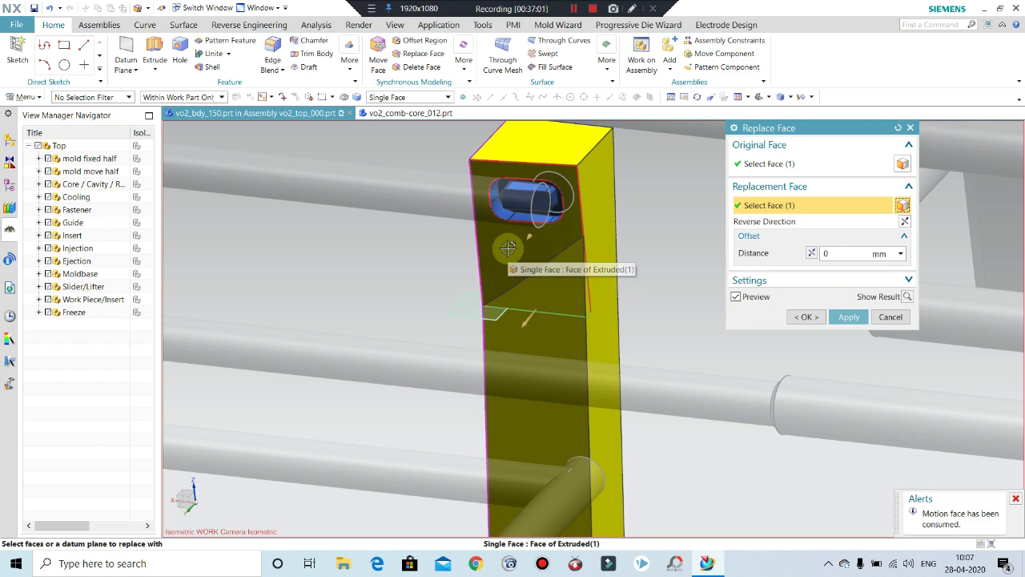
{"action": "left_click", "coordinate": [643, 275]}
{"action": "left_click", "coordinate": [811, 316]}
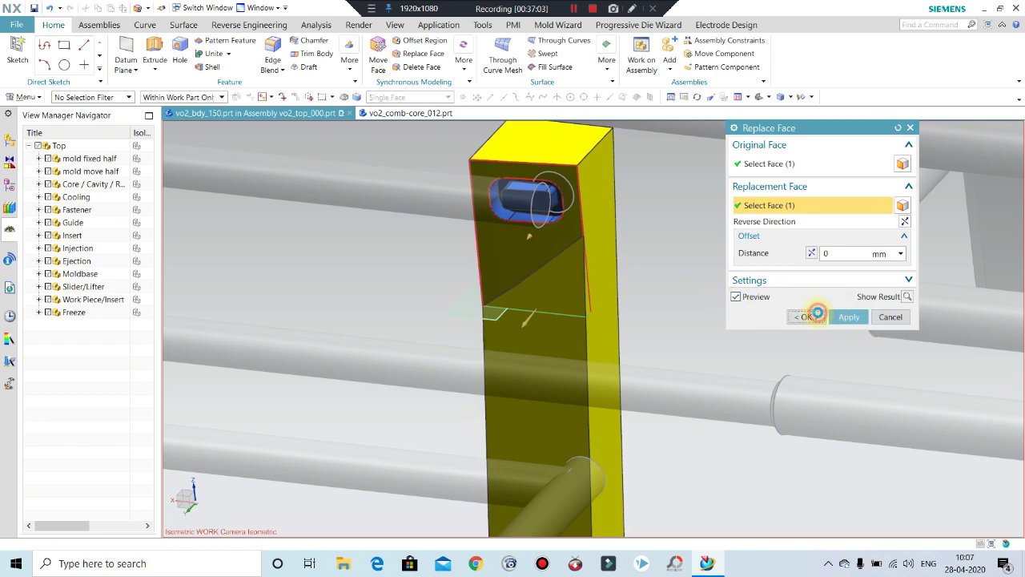
- Orbit, zoom and snap F8 views to inspect the trimmed yellow lifter
{"action": "scroll", "coordinate": [542, 315], "scroll_direction": "down", "scroll_amount": 3}
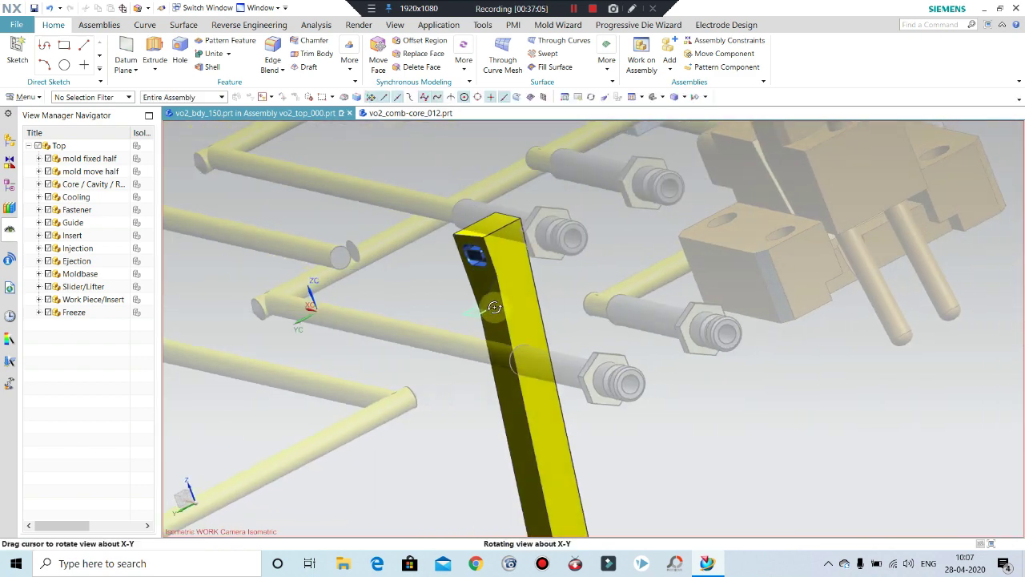
{"action": "mouse_move", "coordinate": [542, 315]}
{"action": "middle_mouse_down"}
{"action": "mouse_move", "coordinate": [524, 281]}
{"action": "mouse_move", "coordinate": [522, 307]}
{"action": "middle_mouse_up"}
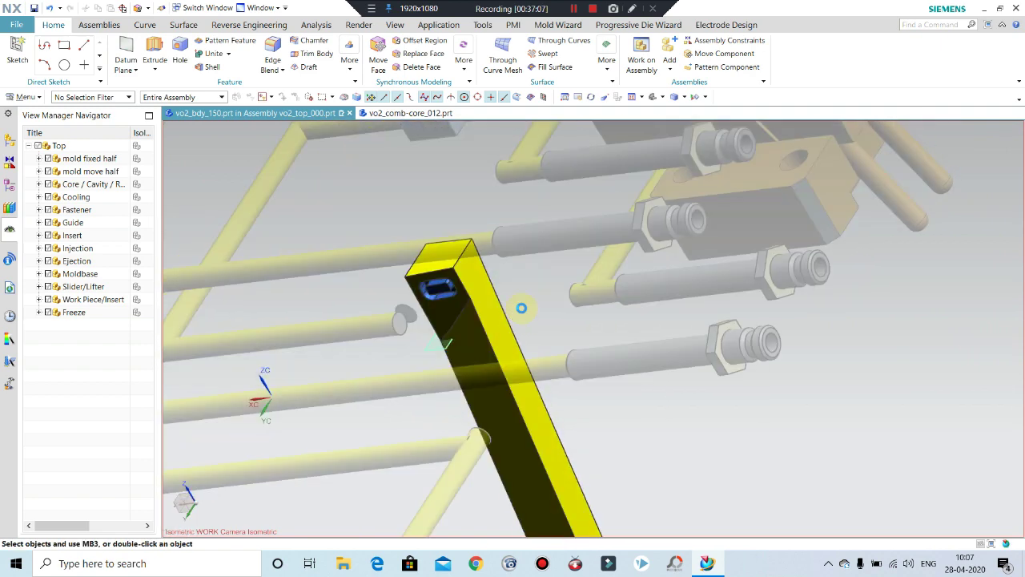
{"action": "scroll", "coordinate": [564, 281], "scroll_direction": "up", "scroll_amount": 3}
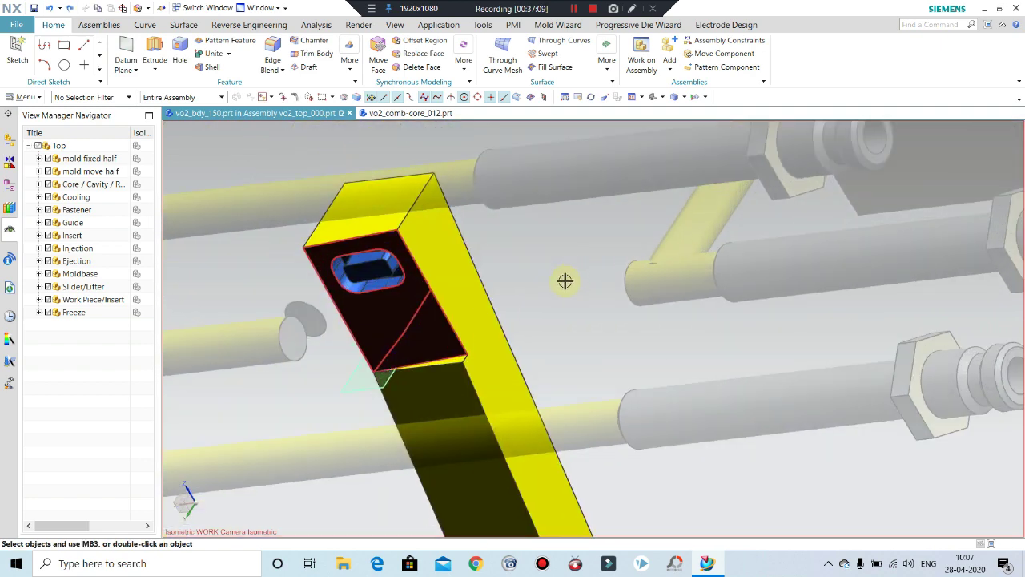
{"action": "mouse_move", "coordinate": [558, 311]}
{"action": "middle_mouse_down"}
{"action": "mouse_move", "coordinate": [533, 267]}
{"action": "mouse_move", "coordinate": [589, 345]}
{"action": "middle_mouse_up"}
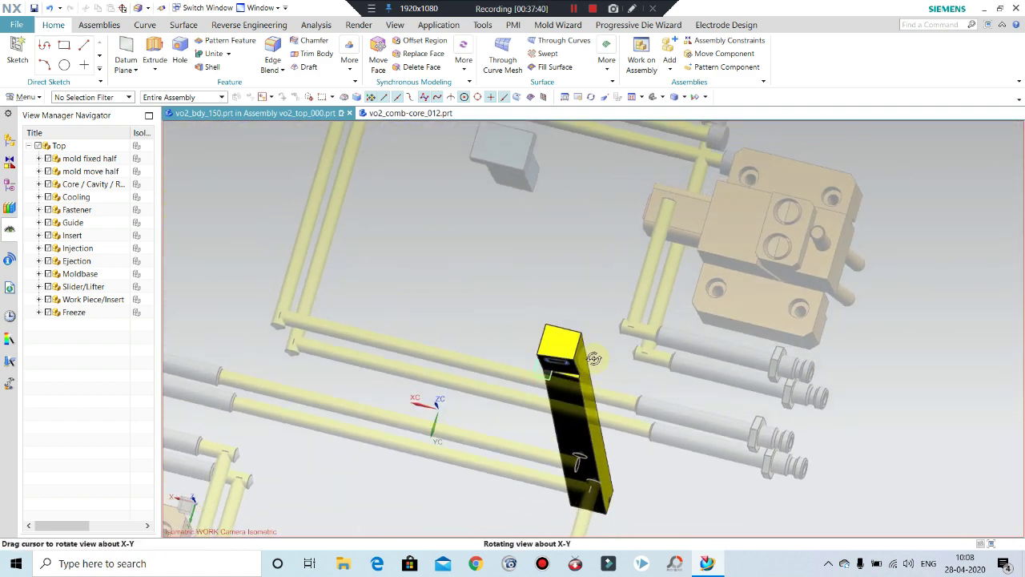
{"action": "middle_click_drag", "start_coordinate": [589, 345], "coordinate": [556, 341]}
{"action": "key", "text": "F8"}
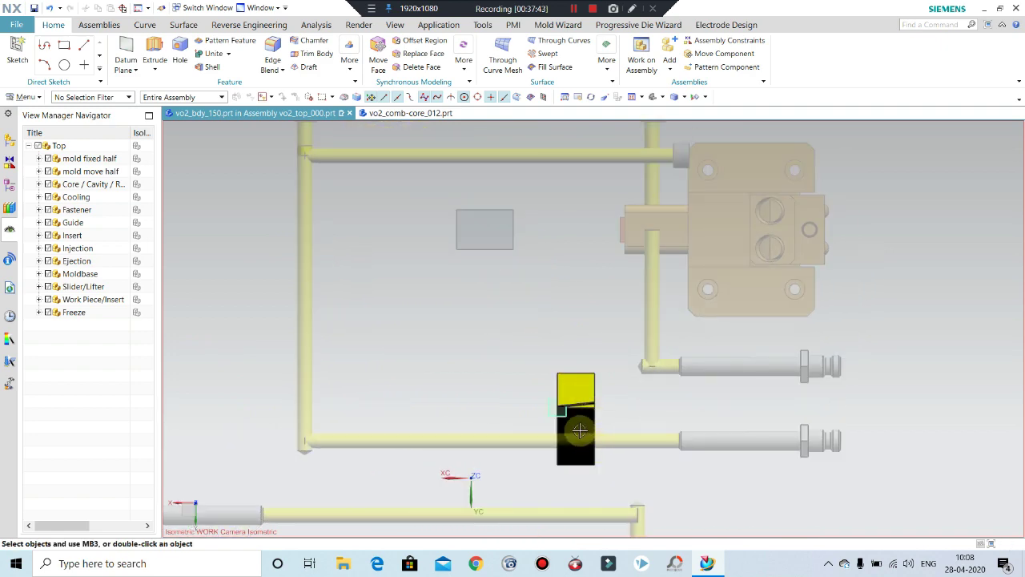
{"action": "mouse_move", "coordinate": [580, 431]}
{"action": "middle_mouse_down"}
{"action": "mouse_move", "coordinate": [570, 254]}
{"action": "mouse_move", "coordinate": [584, 274]}
{"action": "mouse_move", "coordinate": [599, 270]}
{"action": "middle_mouse_up"}
{"action": "key", "text": "F8"}
{"action": "mouse_move", "coordinate": [563, 321]}
{"action": "middle_mouse_down"}
{"action": "mouse_move", "coordinate": [556, 368]}
{"action": "mouse_move", "coordinate": [568, 403]}
{"action": "mouse_move", "coordinate": [579, 309]}
{"action": "middle_mouse_up"}
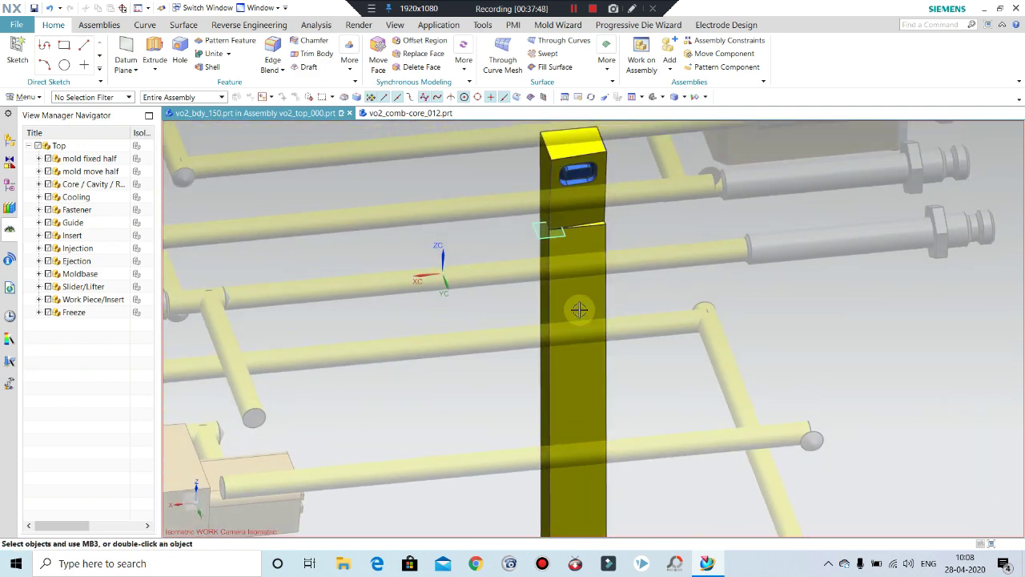
{"action": "scroll", "coordinate": [597, 177], "scroll_direction": "up", "scroll_amount": 1}
{"action": "scroll", "coordinate": [589, 173], "scroll_direction": "up", "scroll_amount": 1}
{"action": "scroll", "coordinate": [590, 245], "scroll_direction": "up", "scroll_amount": 1}
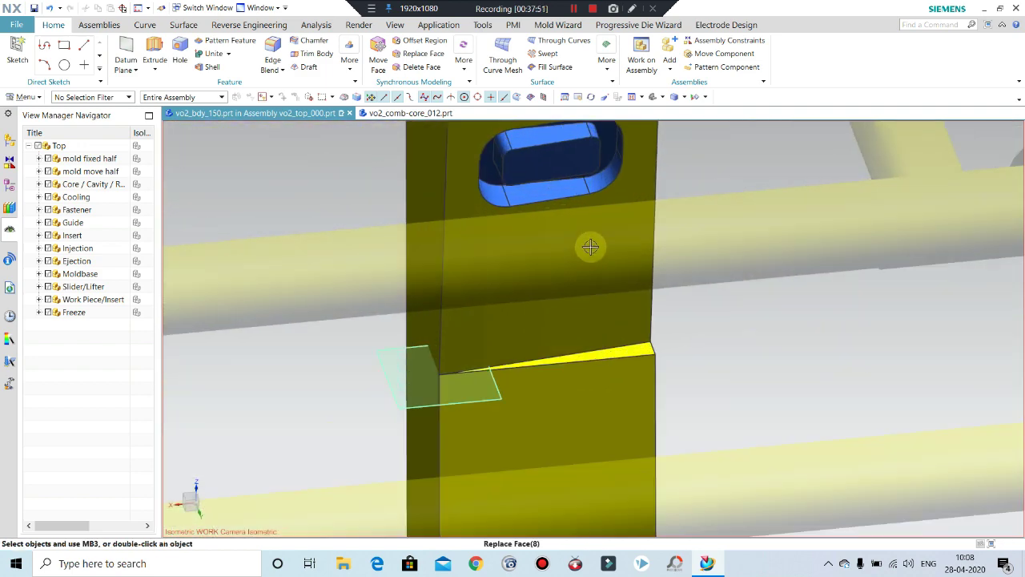
{"action": "scroll", "coordinate": [476, 151], "scroll_direction": "up", "scroll_amount": 1}
{"action": "scroll", "coordinate": [513, 209], "scroll_direction": "down", "scroll_amount": 2}
{"action": "scroll", "coordinate": [534, 249], "scroll_direction": "down", "scroll_amount": 2}
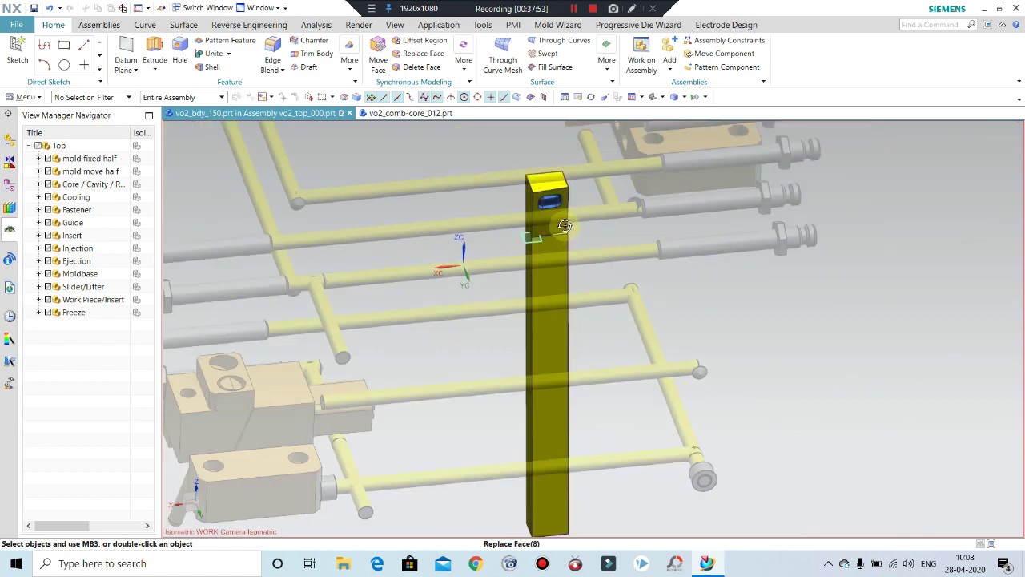
{"action": "scroll", "coordinate": [534, 249], "scroll_direction": "down", "scroll_amount": 1}
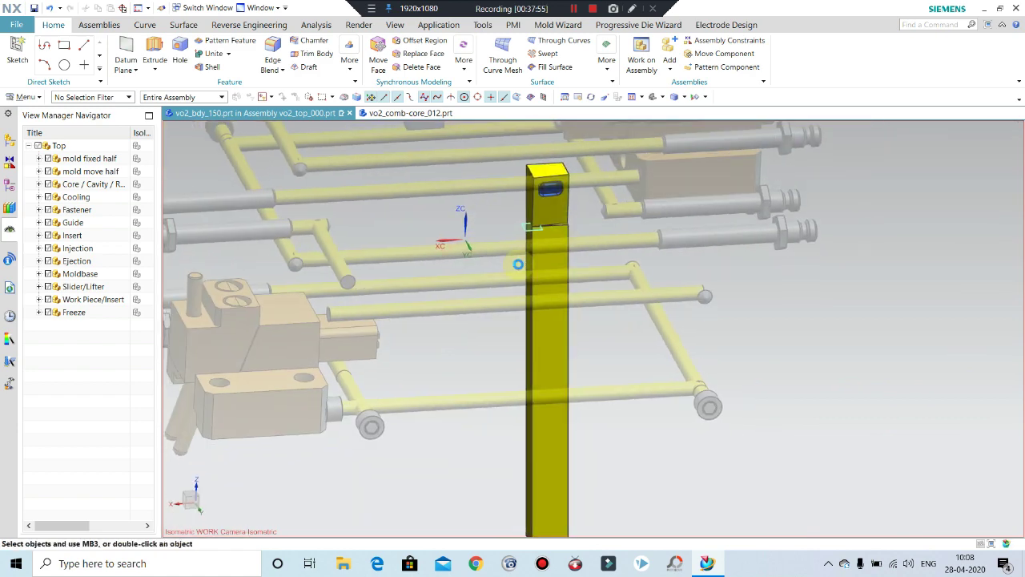
{"action": "scroll", "coordinate": [550, 307], "scroll_direction": "down", "scroll_amount": 2}
- Show all hidden mould components again via Class Selection
{"action": "scroll", "coordinate": [532, 286], "scroll_direction": "down", "scroll_amount": 2}
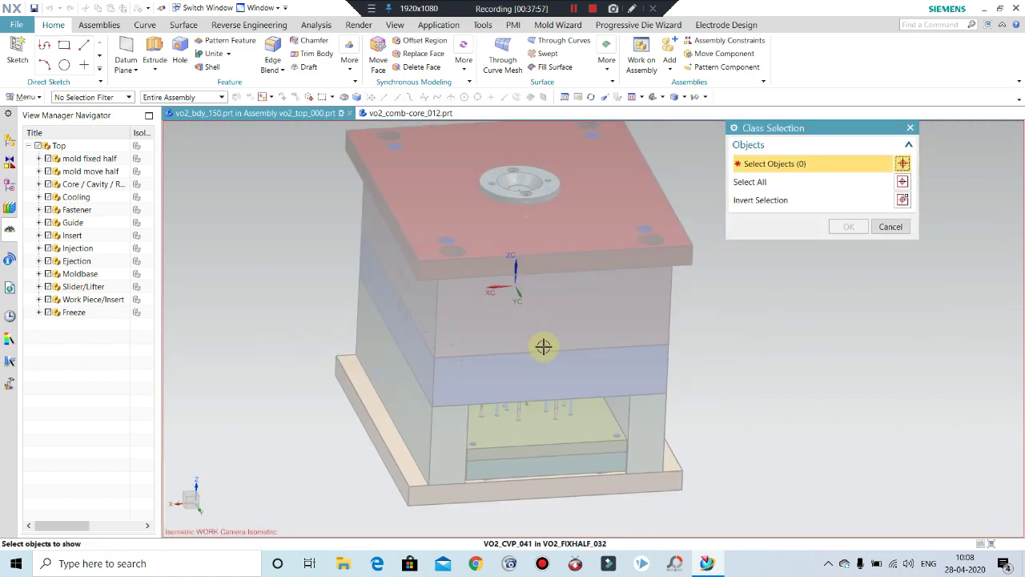
{"action": "key", "text": "Escape"}
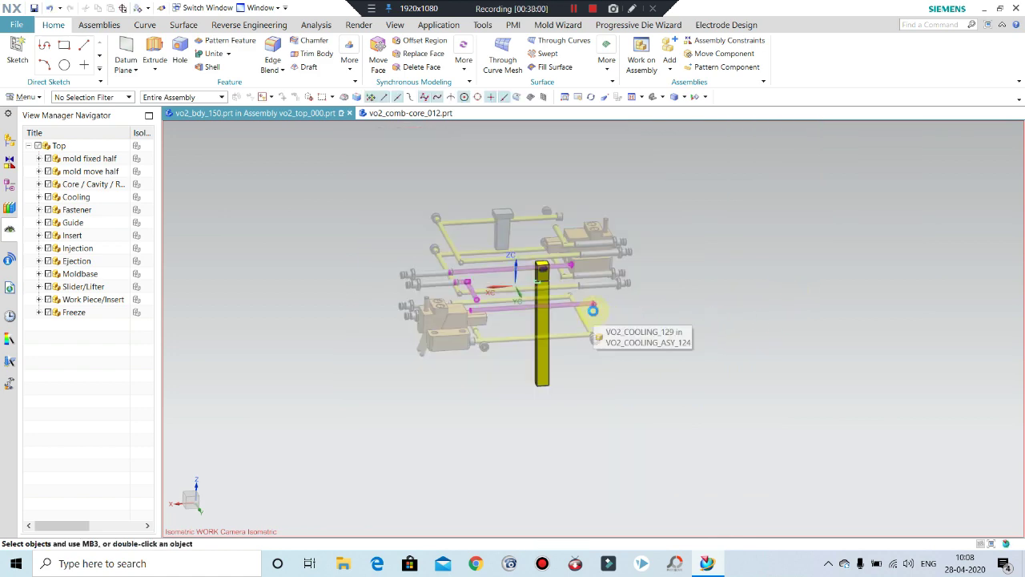
{"action": "key", "text": "ctrl+shift+k"}
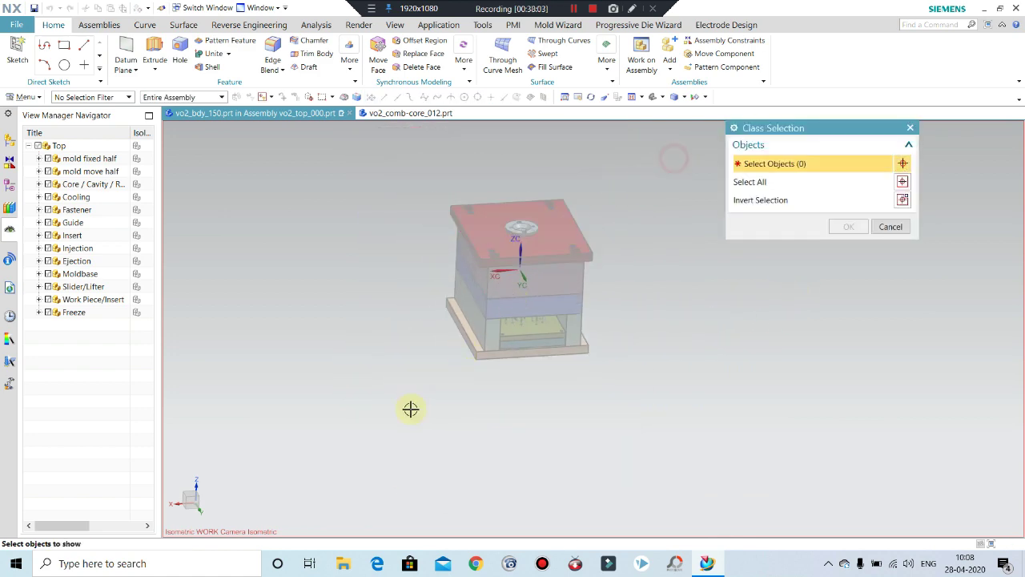
{"action": "left_click_drag", "start_coordinate": [673, 158], "coordinate": [410, 408]}
{"action": "middle_click", "coordinate": [69, 171]}
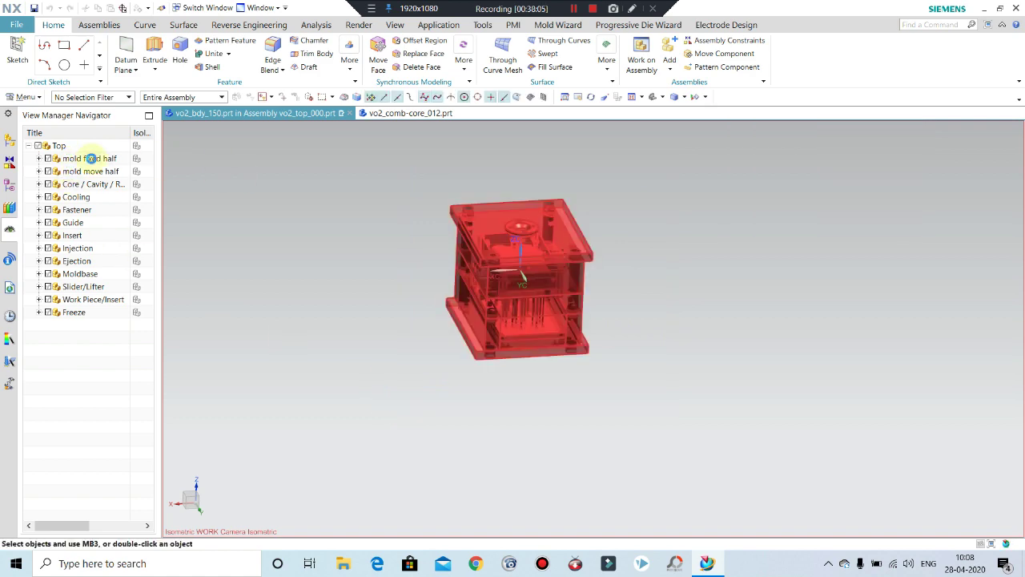
- Make vo2_top_000 the work part from the assembly navigator
{"action": "left_click", "coordinate": [10, 140]}
{"action": "double_click", "coordinate": [79, 155]}
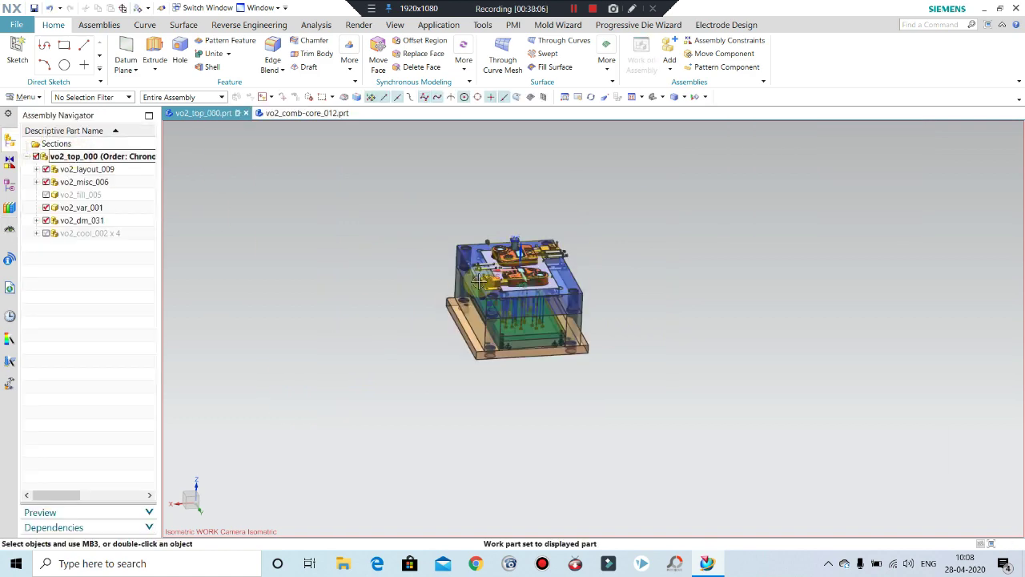
{"action": "scroll", "coordinate": [459, 385], "scroll_direction": "up", "scroll_amount": 3}
{"action": "scroll", "coordinate": [459, 385], "scroll_direction": "up", "scroll_amount": 3}
{"action": "scroll", "coordinate": [459, 385], "scroll_direction": "down", "scroll_amount": 3}
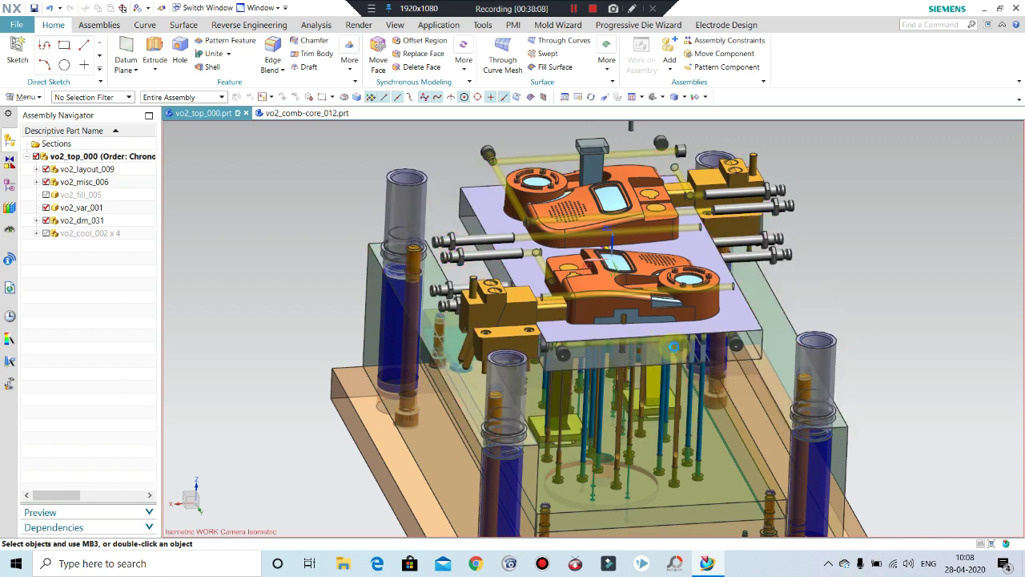
{"action": "scroll", "coordinate": [384, 328], "scroll_direction": "down", "scroll_amount": 3}
{"action": "scroll", "coordinate": [313, 273], "scroll_direction": "down", "scroll_amount": 3}
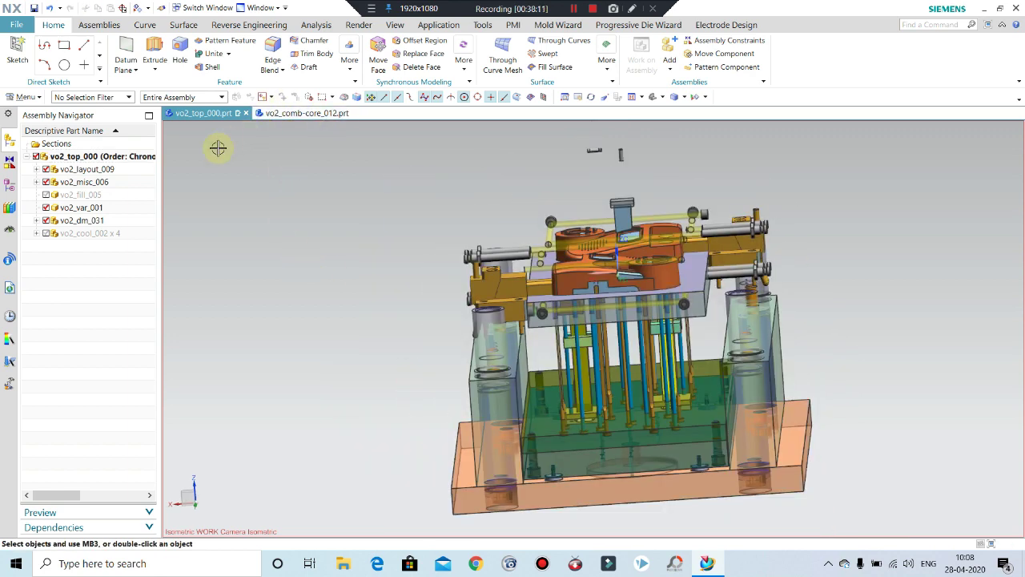
- In the Mold Wizard View Manager, toggle the mold move half group, leaving it hidden
{"action": "left_click", "coordinate": [555, 24]}
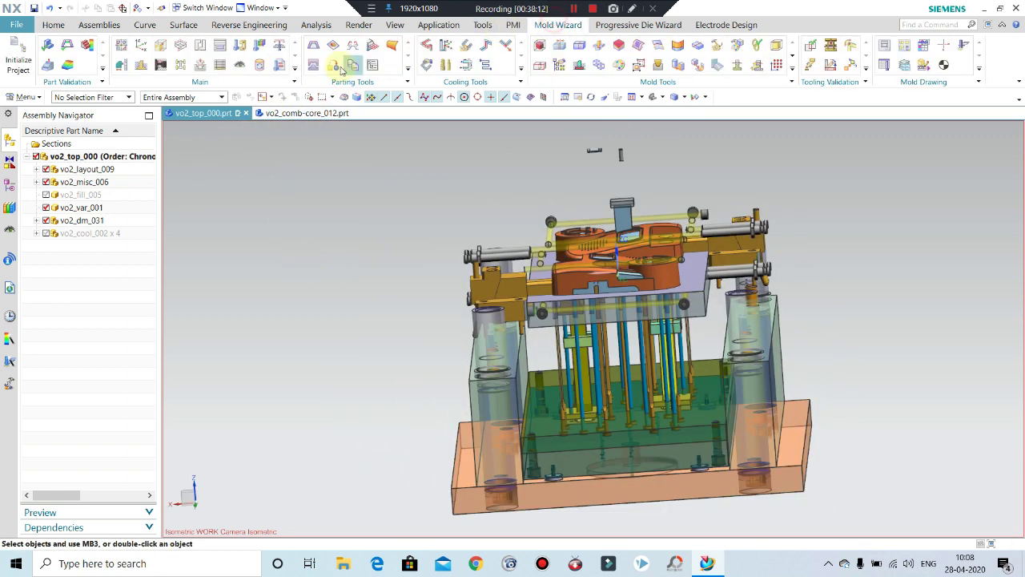
{"action": "left_click", "coordinate": [239, 67]}
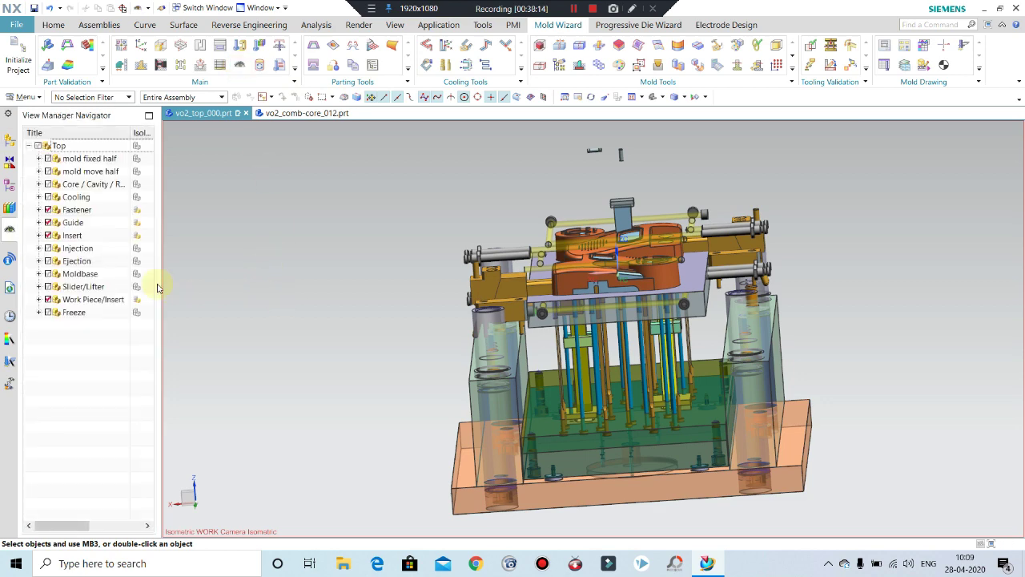
{"action": "left_click", "coordinate": [48, 172]}
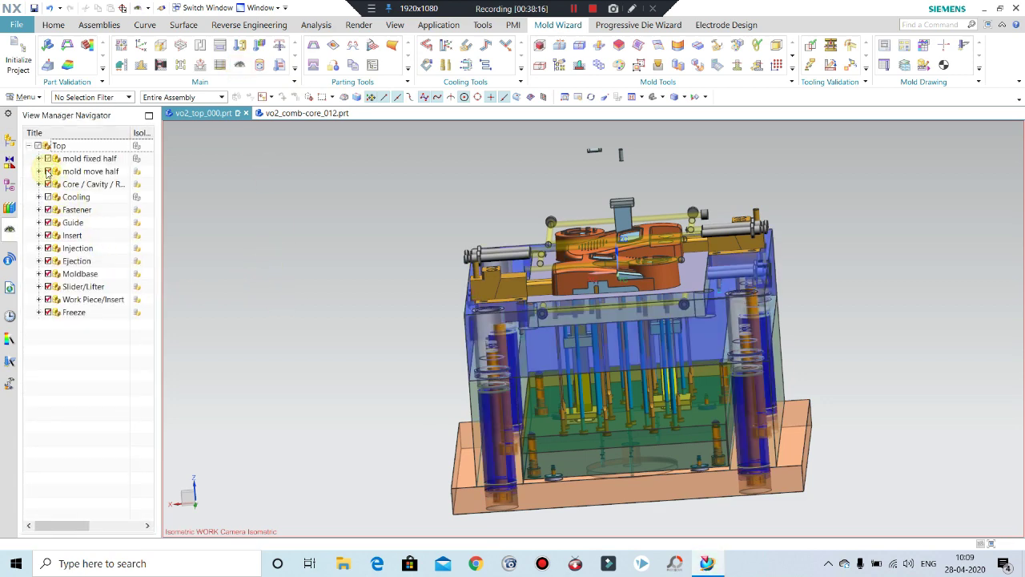
{"action": "left_click", "coordinate": [47, 171]}
- Orbit and zoom toward the inserts, selecting the right orange insert
{"action": "middle_click_drag", "start_coordinate": [450, 334], "coordinate": [429, 268]}
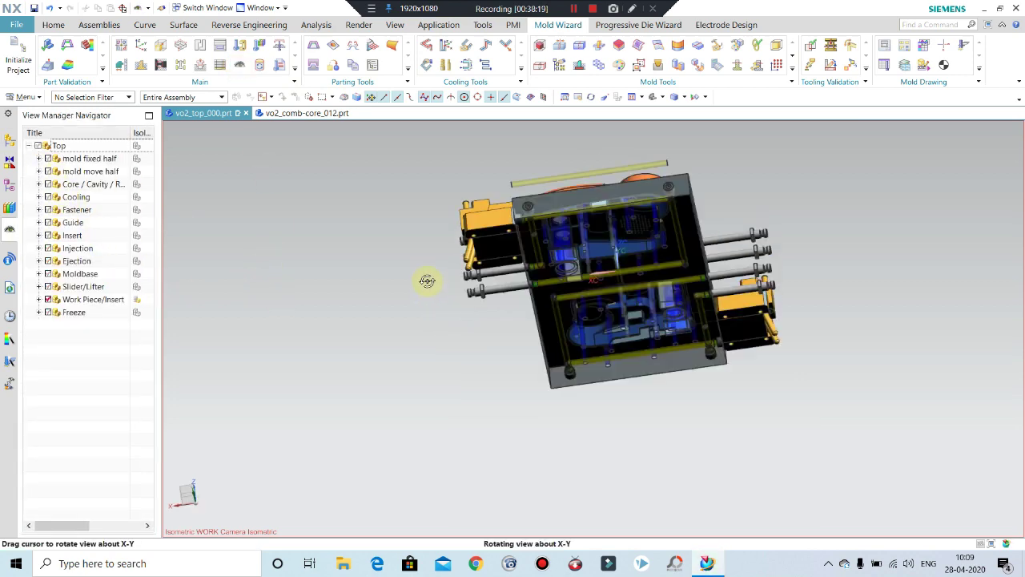
{"action": "scroll", "coordinate": [429, 269], "scroll_direction": "down", "scroll_amount": 2}
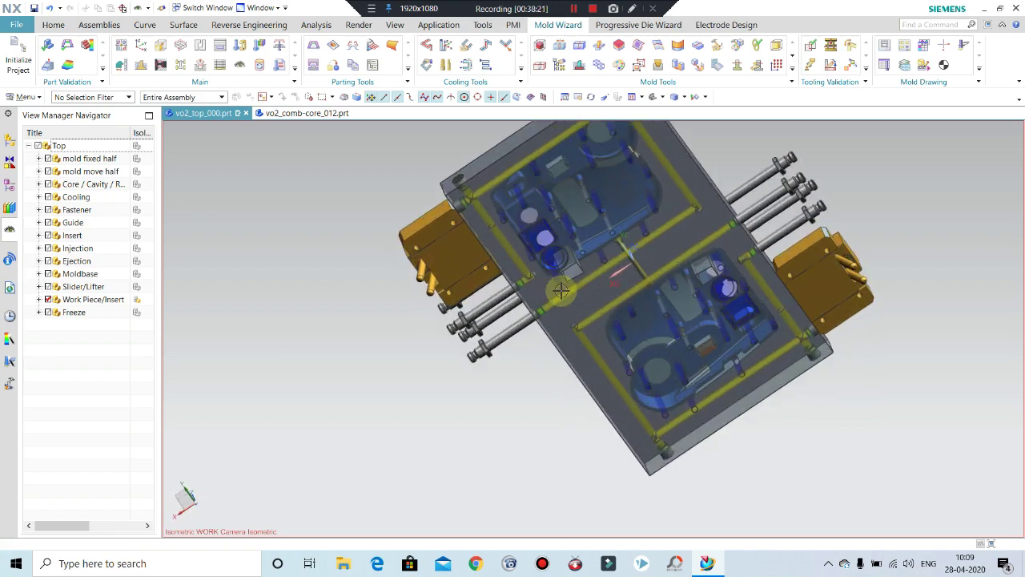
{"action": "mouse_move", "coordinate": [428, 268]}
{"action": "middle_mouse_down"}
{"action": "mouse_move", "coordinate": [562, 256]}
{"action": "mouse_move", "coordinate": [487, 199]}
{"action": "mouse_move", "coordinate": [578, 234]}
{"action": "middle_mouse_up"}
{"action": "scroll", "coordinate": [562, 256], "scroll_direction": "down", "scroll_amount": 2}
{"action": "scroll", "coordinate": [563, 255], "scroll_direction": "down", "scroll_amount": 2}
{"action": "scroll", "coordinate": [475, 190], "scroll_direction": "down", "scroll_amount": 2}
{"action": "scroll", "coordinate": [476, 191], "scroll_direction": "up", "scroll_amount": 3}
{"action": "left_click", "coordinate": [734, 239]}
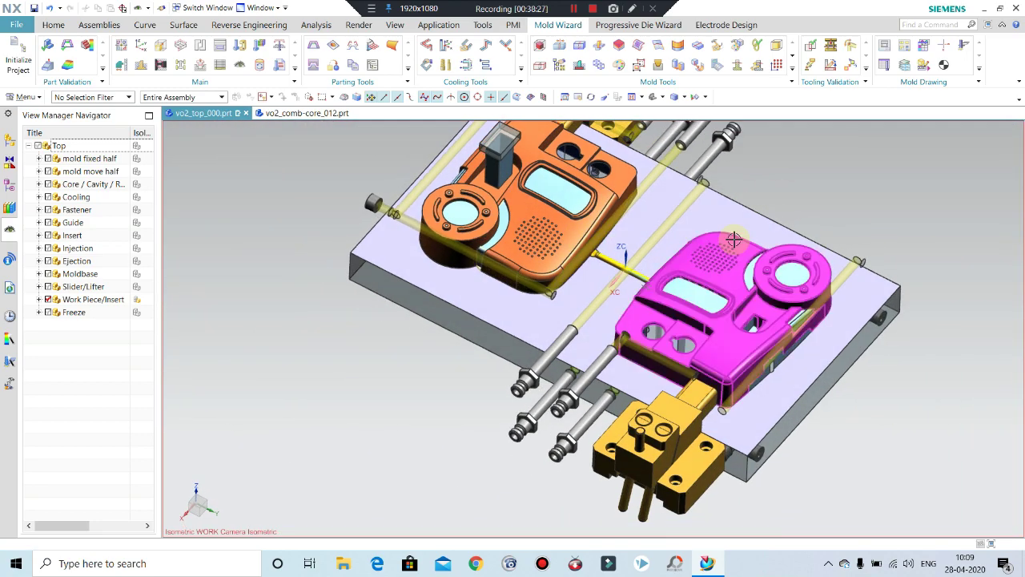
{"action": "mouse_move", "coordinate": [729, 335]}
{"action": "middle_mouse_down"}
{"action": "mouse_move", "coordinate": [728, 344]}
{"action": "mouse_move", "coordinate": [664, 344]}
{"action": "middle_mouse_up"}
{"action": "scroll", "coordinate": [664, 345], "scroll_direction": "down", "scroll_amount": 2}
{"action": "scroll", "coordinate": [664, 345], "scroll_direction": "down", "scroll_amount": 3}
{"action": "scroll", "coordinate": [664, 345], "scroll_direction": "up", "scroll_amount": 4}
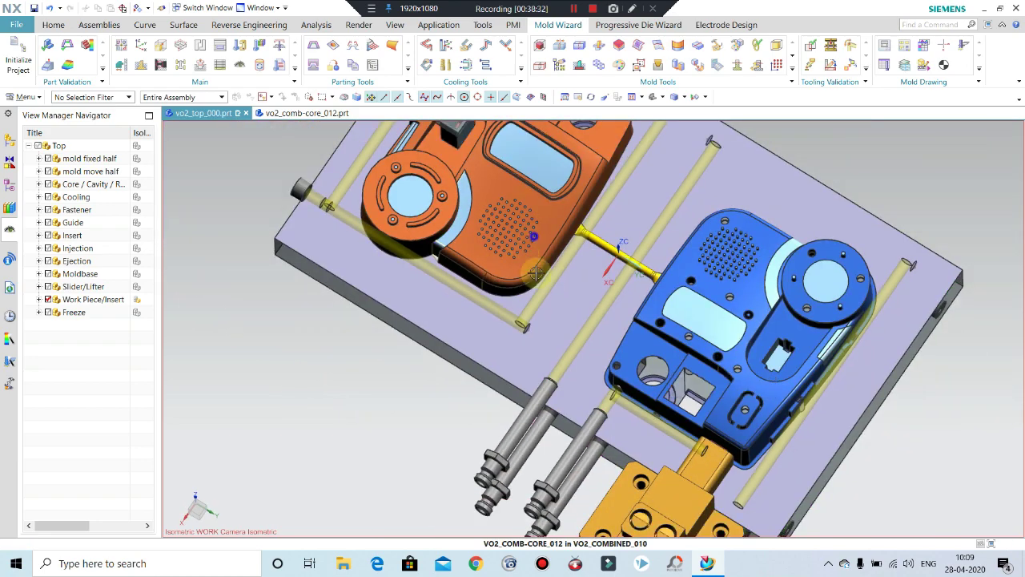
{"action": "middle_click_drag", "start_coordinate": [534, 273], "coordinate": [517, 312]}
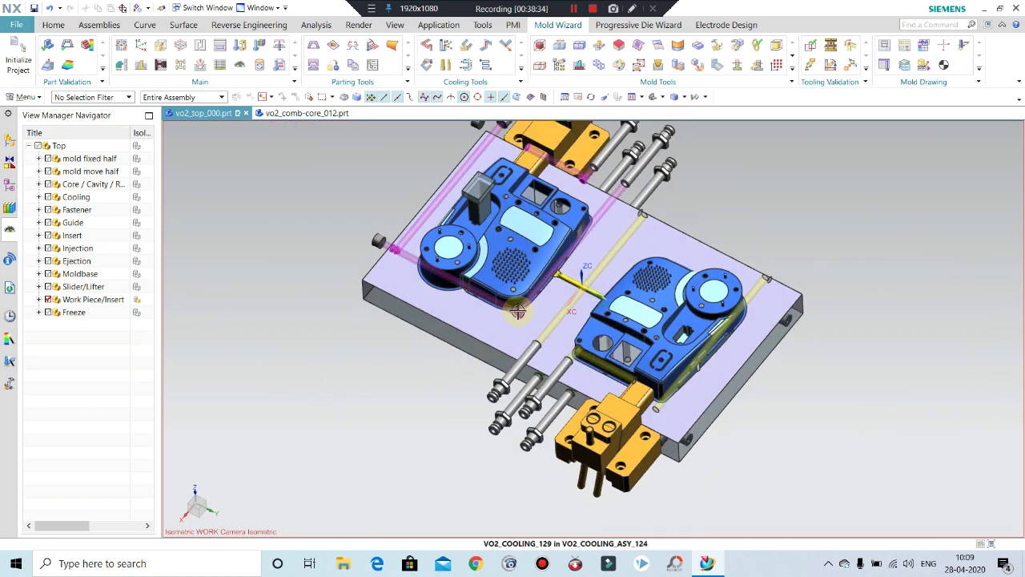
- Show only the lifter rod via Class Selection from an orthographic front view
{"action": "key", "text": "ctrl+shift+k"}
{"action": "scroll", "coordinate": [487, 273], "scroll_direction": "up", "scroll_amount": 3}
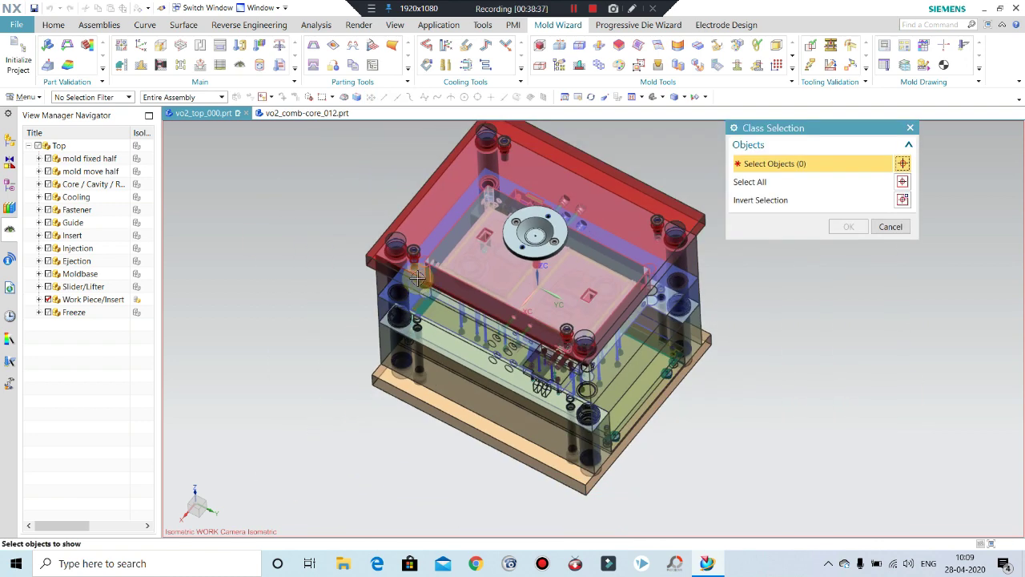
{"action": "middle_click_drag", "start_coordinate": [487, 272], "coordinate": [339, 235]}
{"action": "key", "text": "F8"}
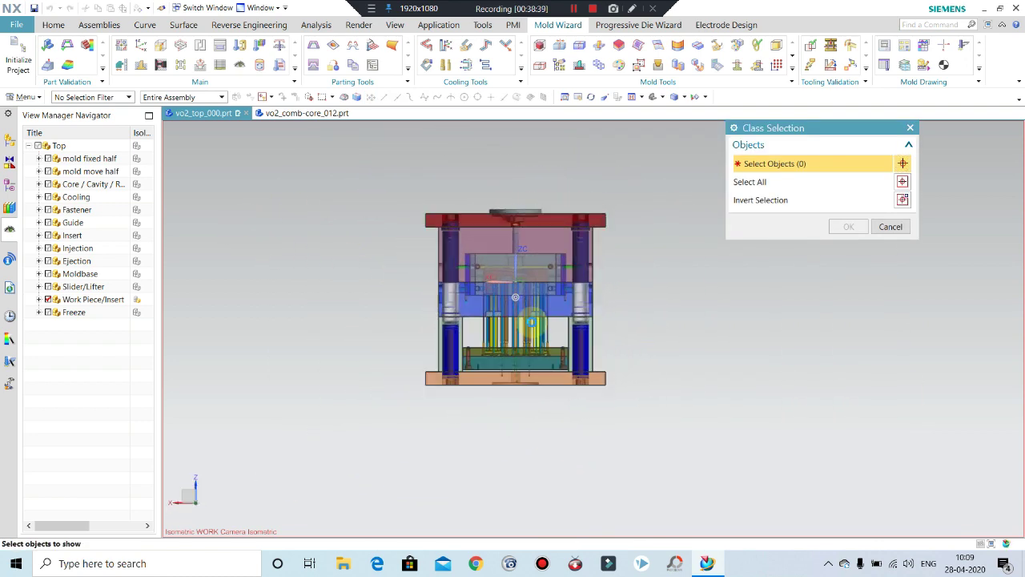
{"action": "scroll", "coordinate": [471, 346], "scroll_direction": "down", "scroll_amount": 3}
{"action": "scroll", "coordinate": [471, 346], "scroll_direction": "down", "scroll_amount": 1}
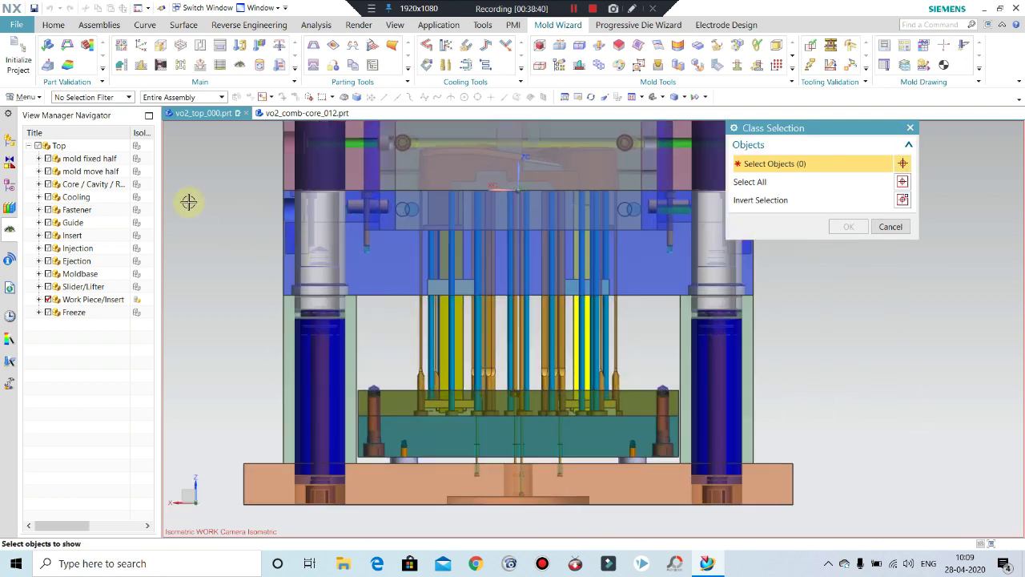
{"action": "left_click", "coordinate": [445, 337]}
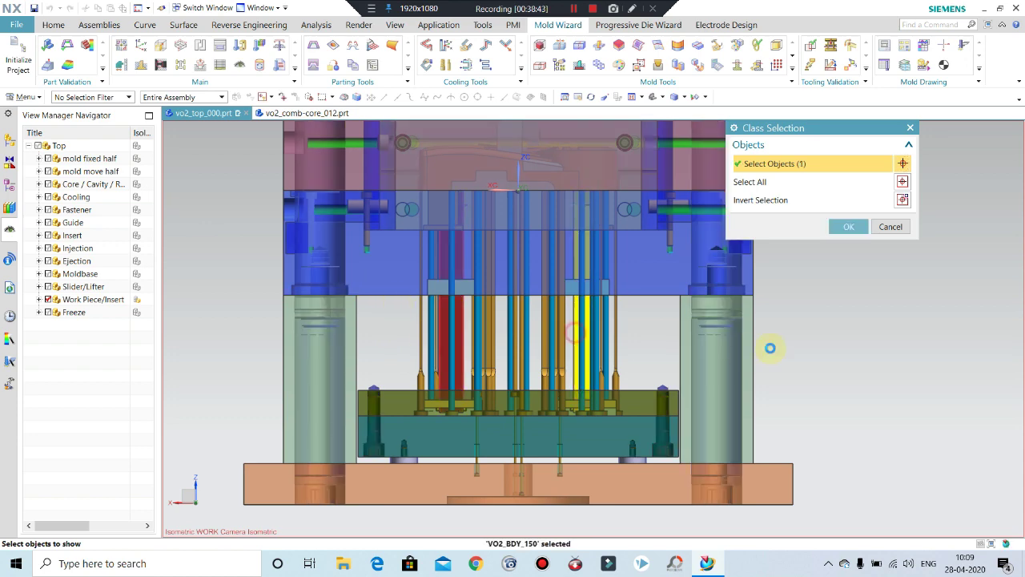
{"action": "middle_click", "coordinate": [770, 348]}
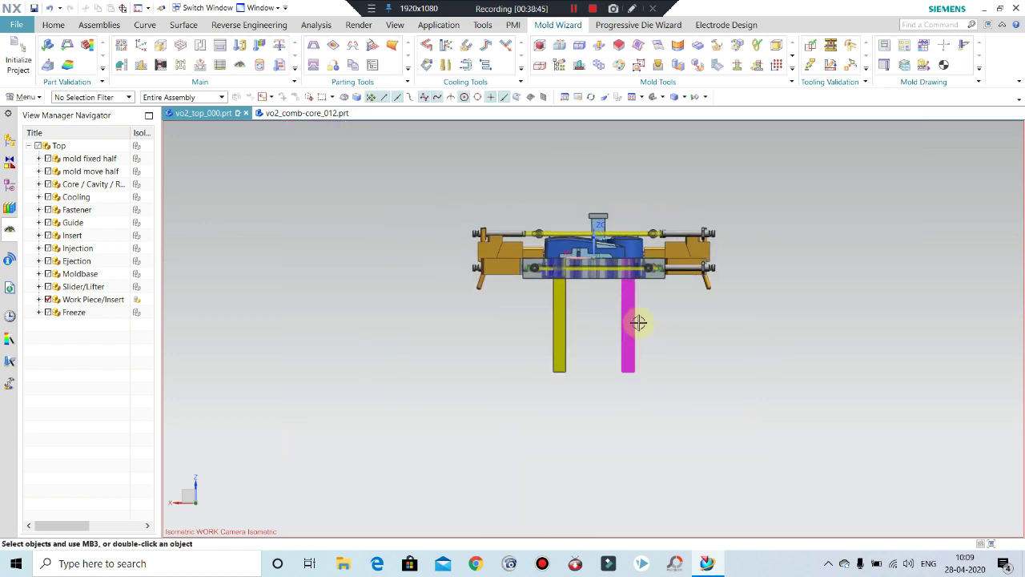
- Orbit and zoom in on the two yellow lifters passing through the core blocks
{"action": "mouse_move", "coordinate": [639, 322]}
{"action": "middle_mouse_down"}
{"action": "mouse_move", "coordinate": [513, 272]}
{"action": "mouse_move", "coordinate": [550, 274]}
{"action": "middle_mouse_up"}
{"action": "scroll", "coordinate": [572, 294], "scroll_direction": "down", "scroll_amount": 2}
{"action": "scroll", "coordinate": [571, 294], "scroll_direction": "down", "scroll_amount": 1}
{"action": "scroll", "coordinate": [571, 294], "scroll_direction": "down", "scroll_amount": 2}
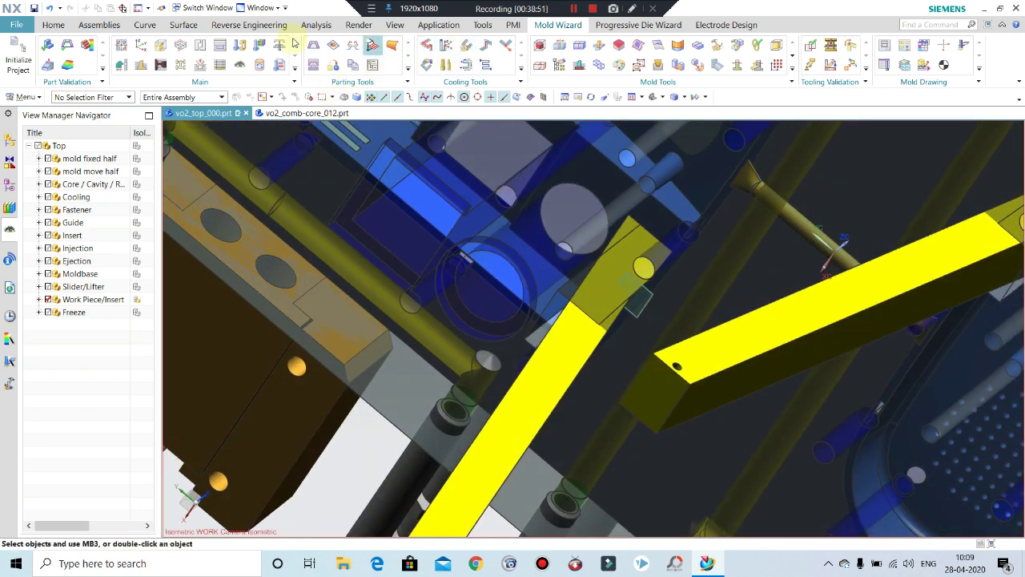
{"action": "left_click", "coordinate": [53, 25]}
- Make the comb-core part the work part
{"action": "scroll", "coordinate": [565, 367], "scroll_direction": "up", "scroll_amount": 2}
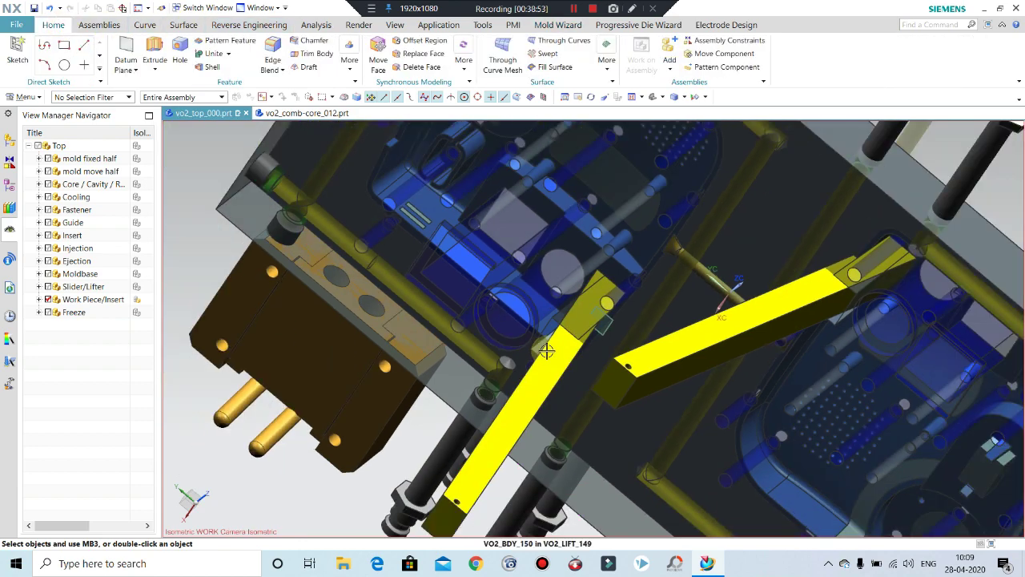
{"action": "scroll", "coordinate": [627, 313], "scroll_direction": "down", "scroll_amount": 2}
{"action": "double_click", "coordinate": [735, 222]}
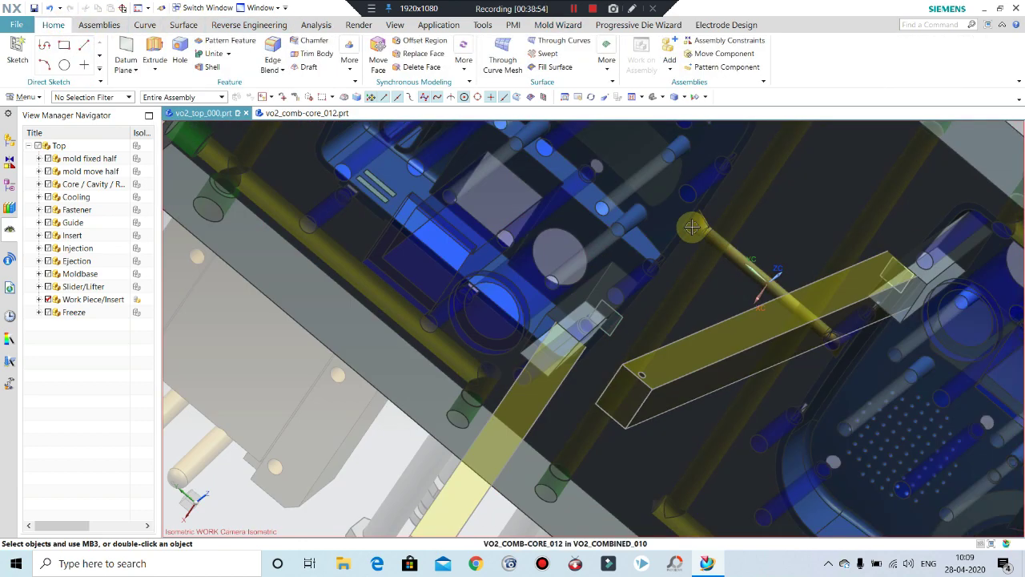
{"action": "scroll", "coordinate": [550, 340], "scroll_direction": "down", "scroll_amount": 2}
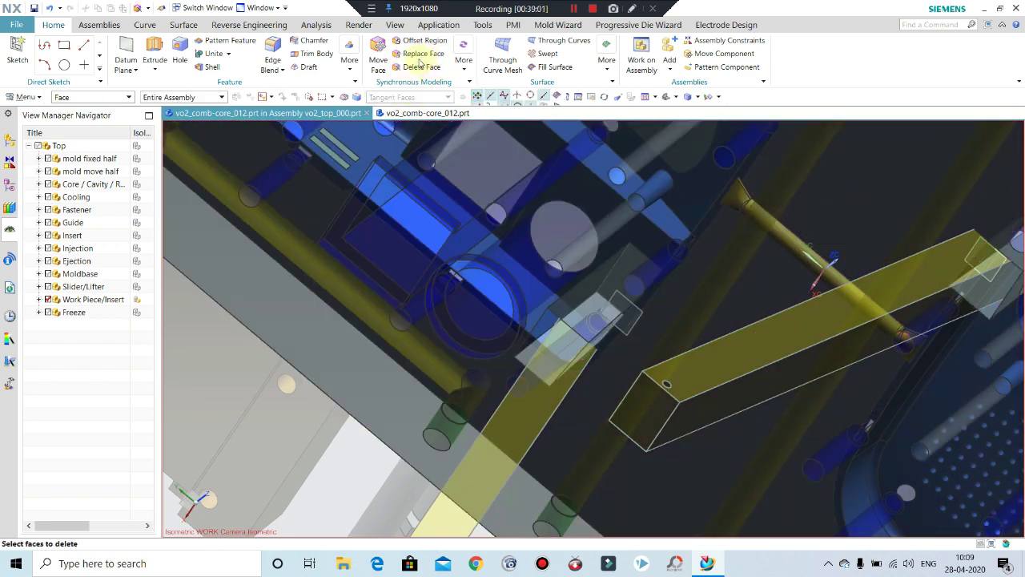
- Attempt Replace Face on a core block face, then cancel after it fails
{"action": "left_click", "coordinate": [419, 56]}
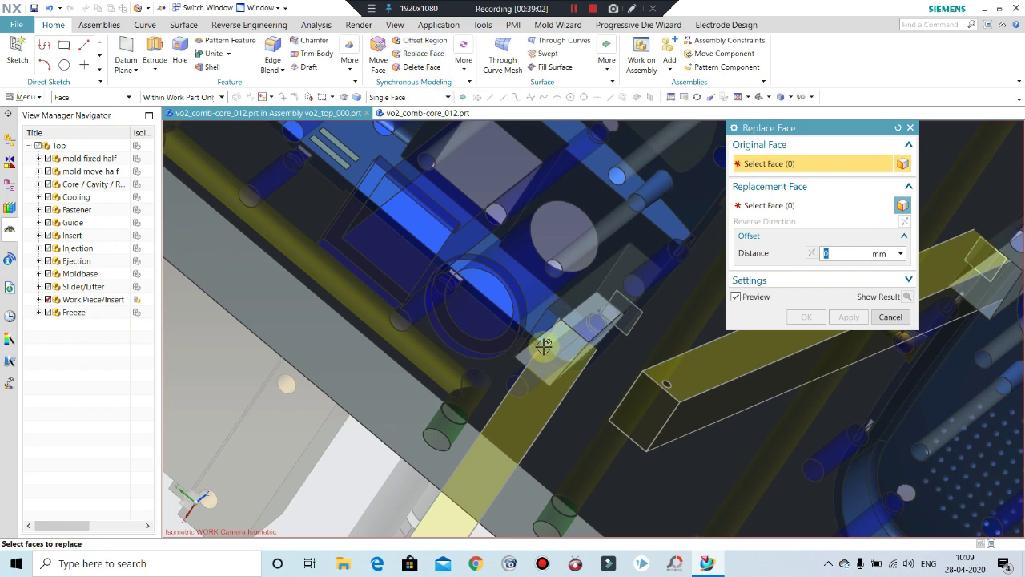
{"action": "left_click", "coordinate": [525, 375]}
{"action": "middle_click_drag", "start_coordinate": [535, 405], "coordinate": [549, 357]}
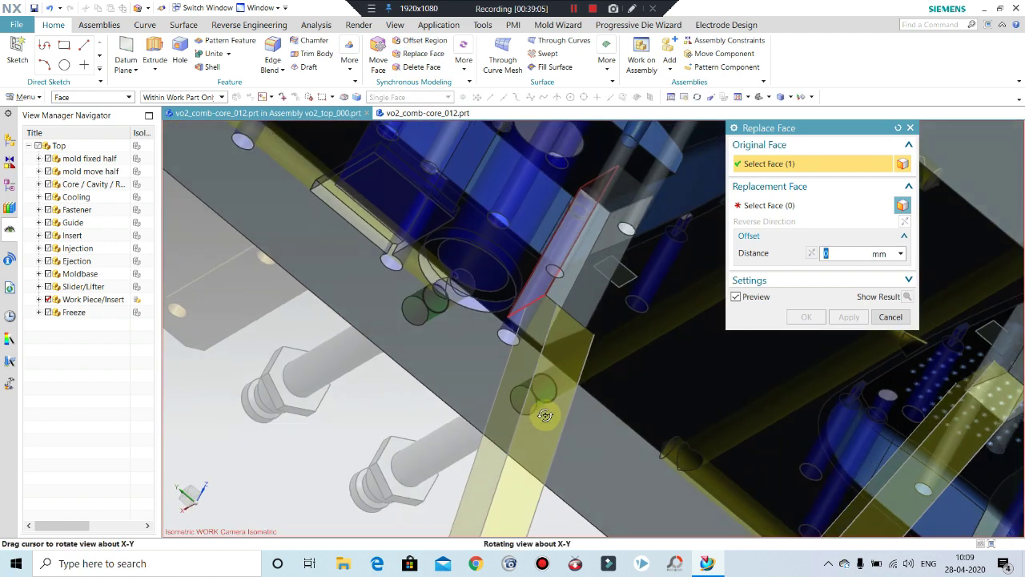
{"action": "left_click", "coordinate": [771, 204]}
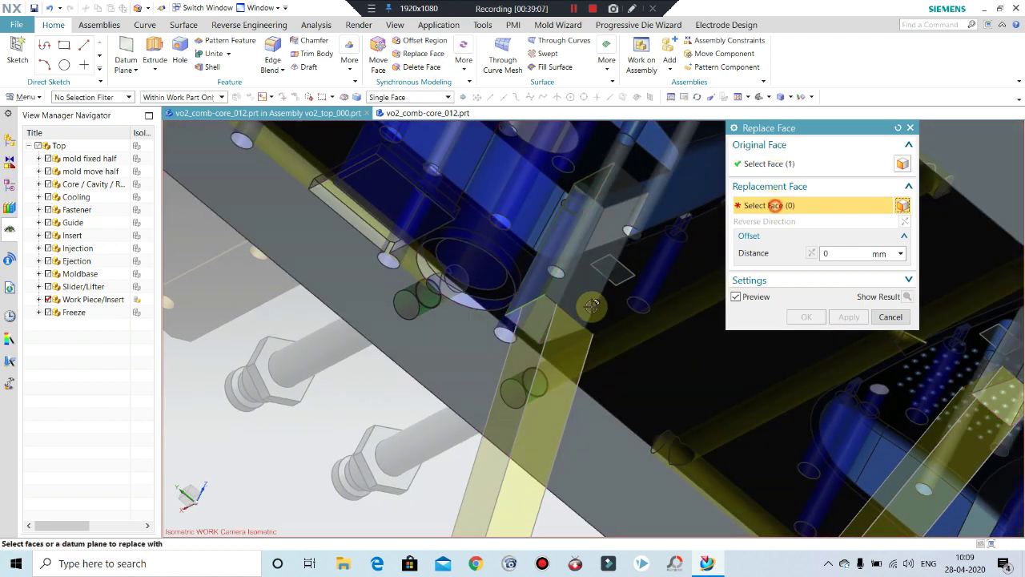
{"action": "left_click", "coordinate": [536, 318]}
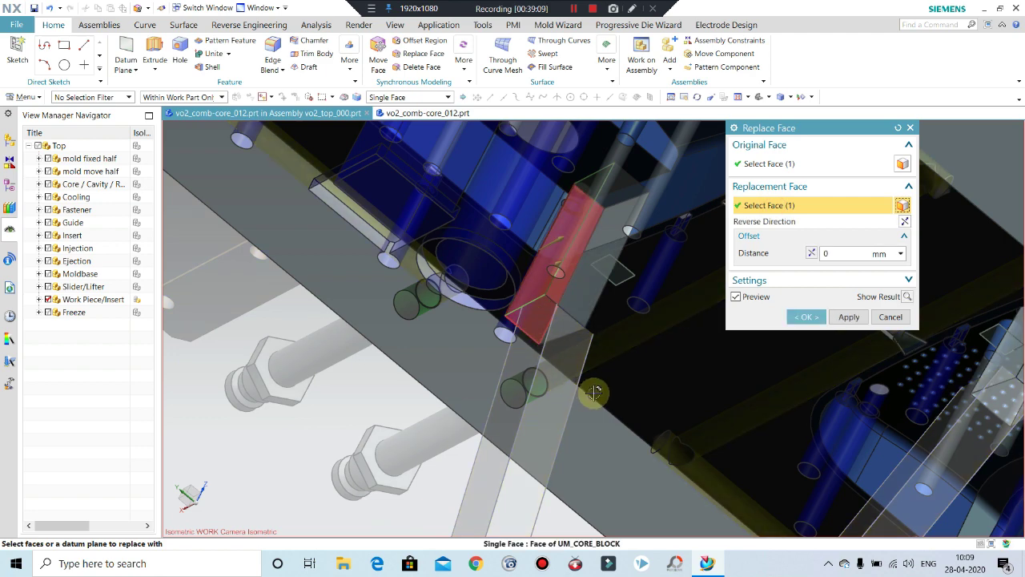
{"action": "left_click", "coordinate": [814, 320]}
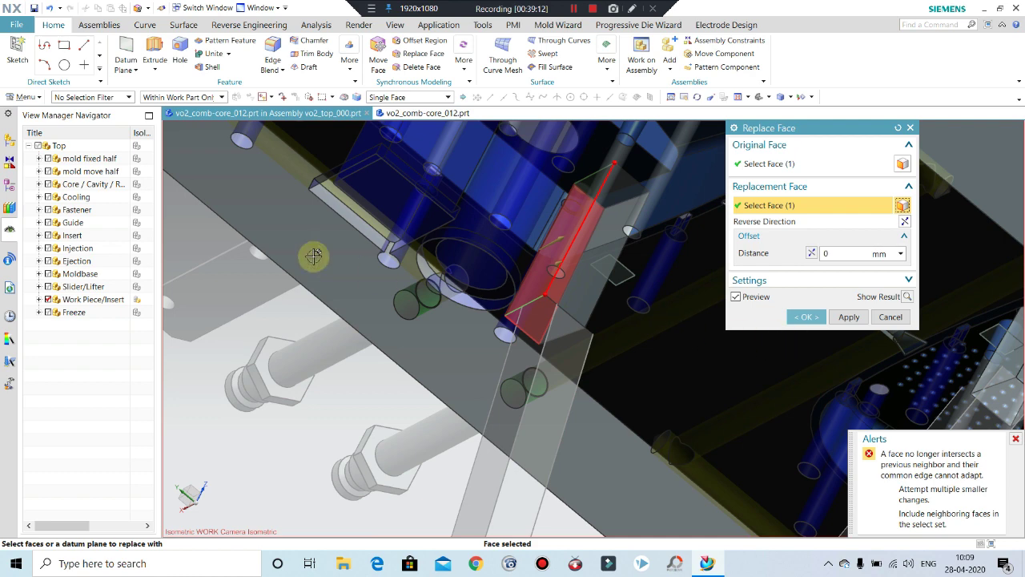
{"action": "key", "text": "Escape"}
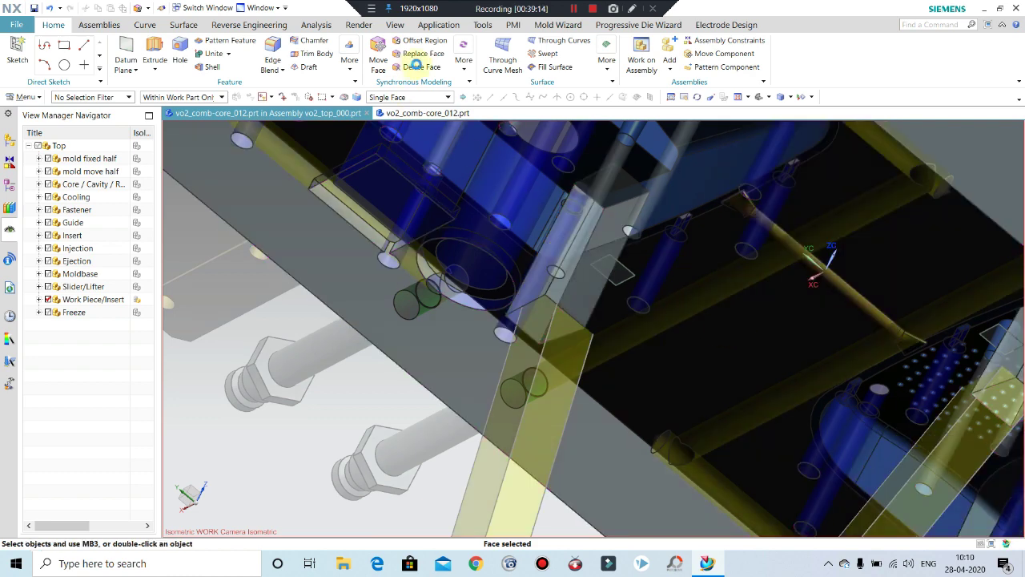
- Delete the five faces of the first lifter pocket from the comb-core block
{"action": "left_click", "coordinate": [418, 67]}
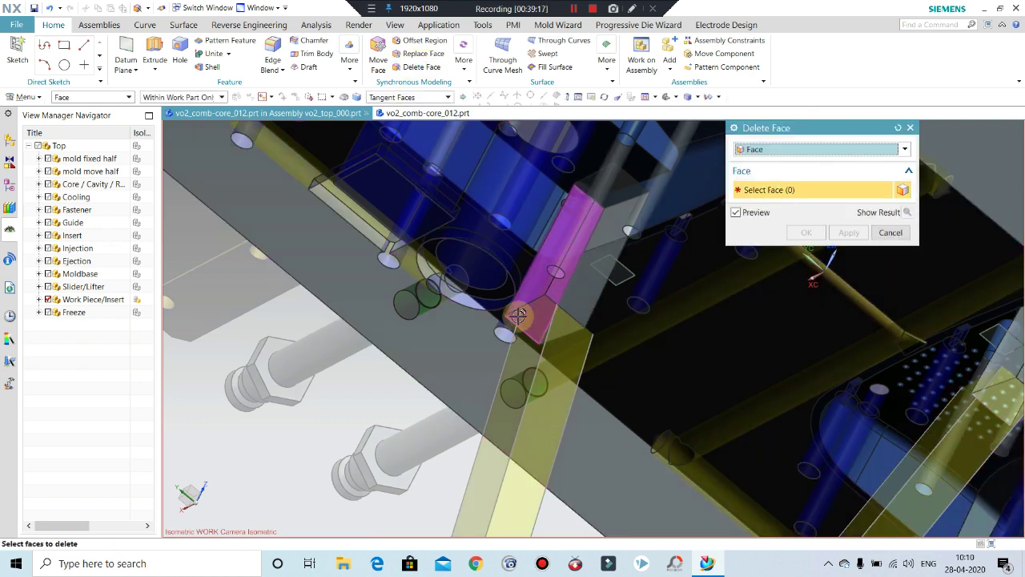
{"action": "scroll", "coordinate": [519, 316], "scroll_direction": "up", "scroll_amount": 2}
{"action": "left_click", "coordinate": [582, 342]}
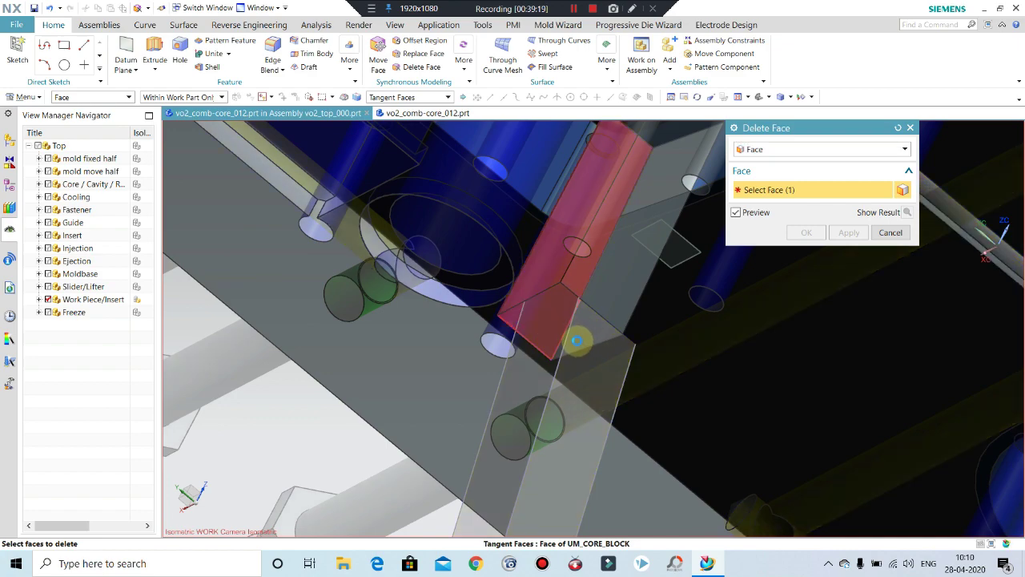
{"action": "middle_click_drag", "start_coordinate": [585, 338], "coordinate": [595, 274]}
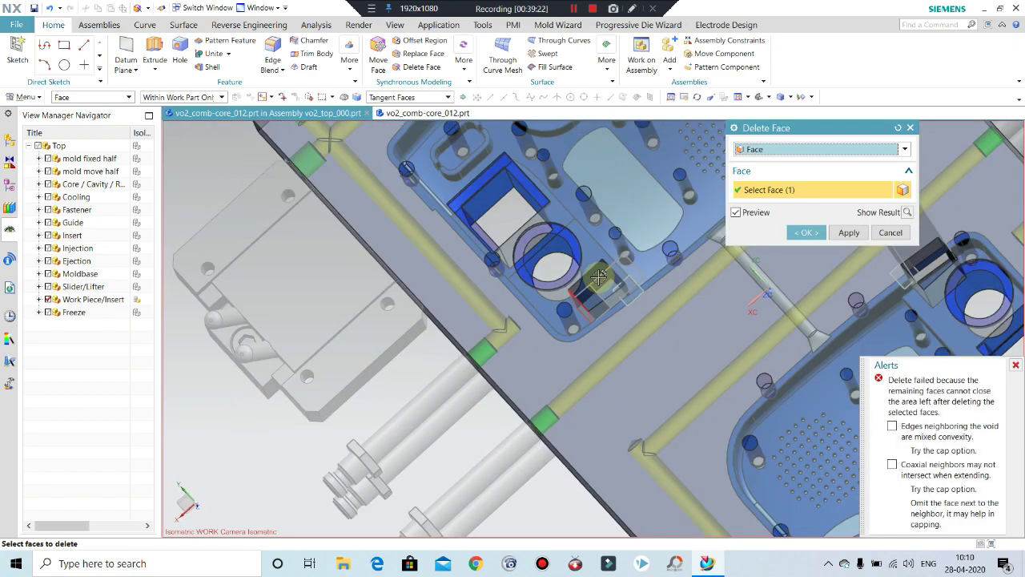
{"action": "left_click", "coordinate": [596, 274]}
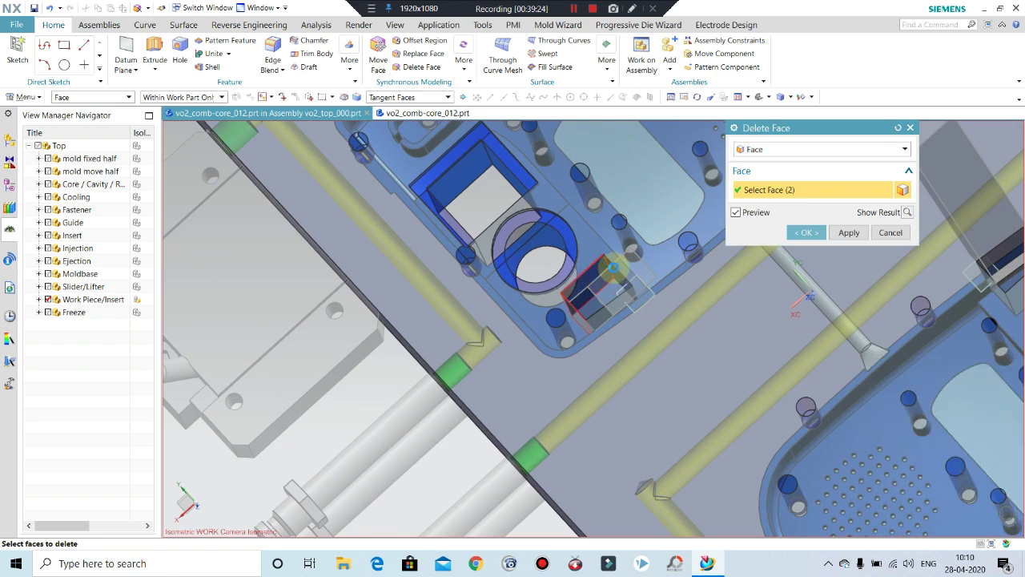
{"action": "scroll", "coordinate": [610, 267], "scroll_direction": "up", "scroll_amount": 2}
{"action": "scroll", "coordinate": [607, 260], "scroll_direction": "up", "scroll_amount": 3}
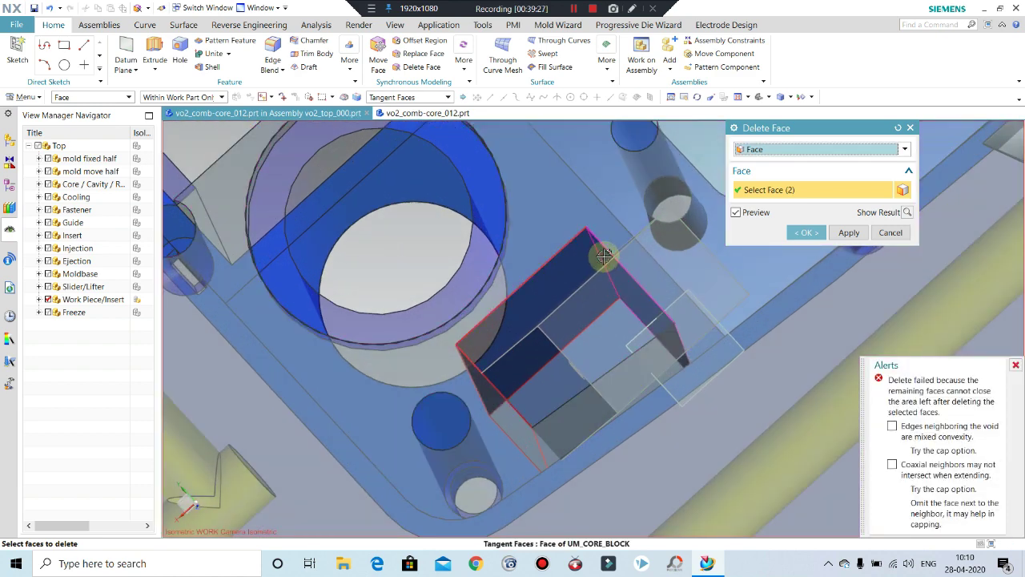
{"action": "left_click", "coordinate": [588, 271]}
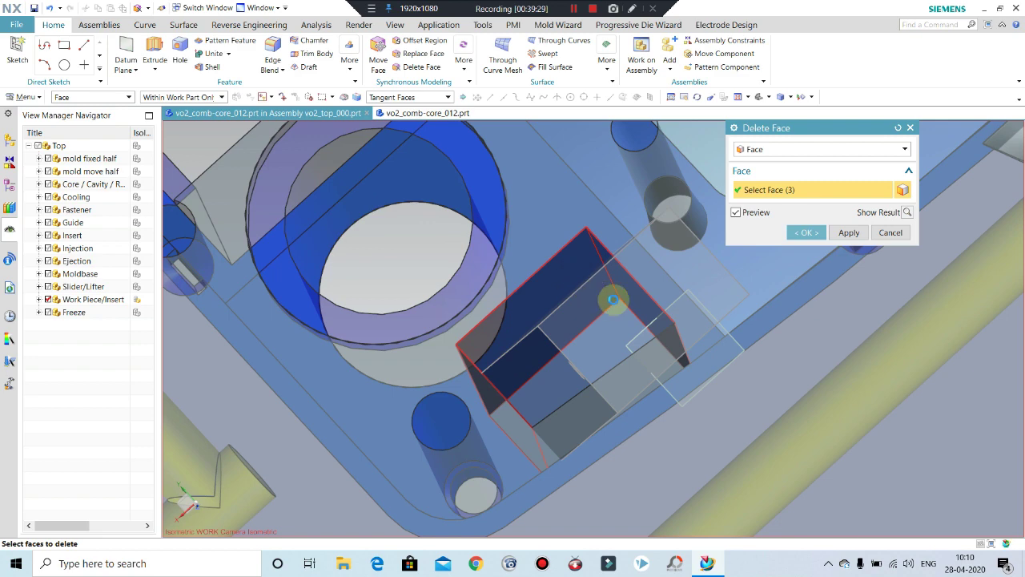
{"action": "scroll", "coordinate": [613, 300], "scroll_direction": "down", "scroll_amount": 2}
{"action": "scroll", "coordinate": [625, 309], "scroll_direction": "down", "scroll_amount": 2}
{"action": "mouse_move", "coordinate": [622, 339]}
{"action": "middle_mouse_down"}
{"action": "mouse_move", "coordinate": [630, 357]}
{"action": "mouse_move", "coordinate": [614, 403]}
{"action": "middle_mouse_up"}
{"action": "left_click", "coordinate": [617, 401]}
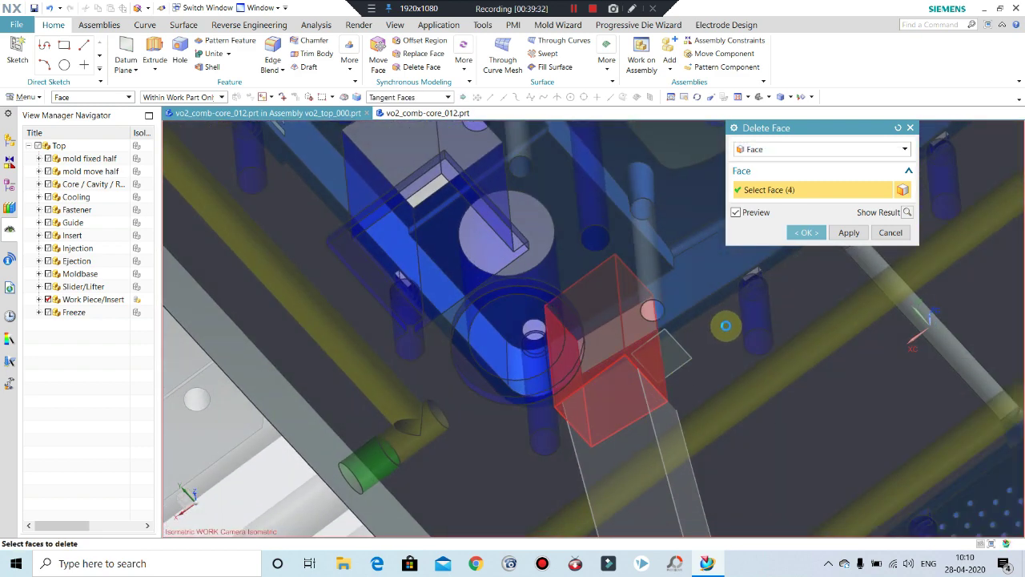
{"action": "mouse_move", "coordinate": [585, 335]}
{"action": "middle_mouse_down"}
{"action": "mouse_move", "coordinate": [606, 355]}
{"action": "mouse_move", "coordinate": [601, 326]}
{"action": "middle_mouse_up"}
{"action": "left_click", "coordinate": [597, 324]}
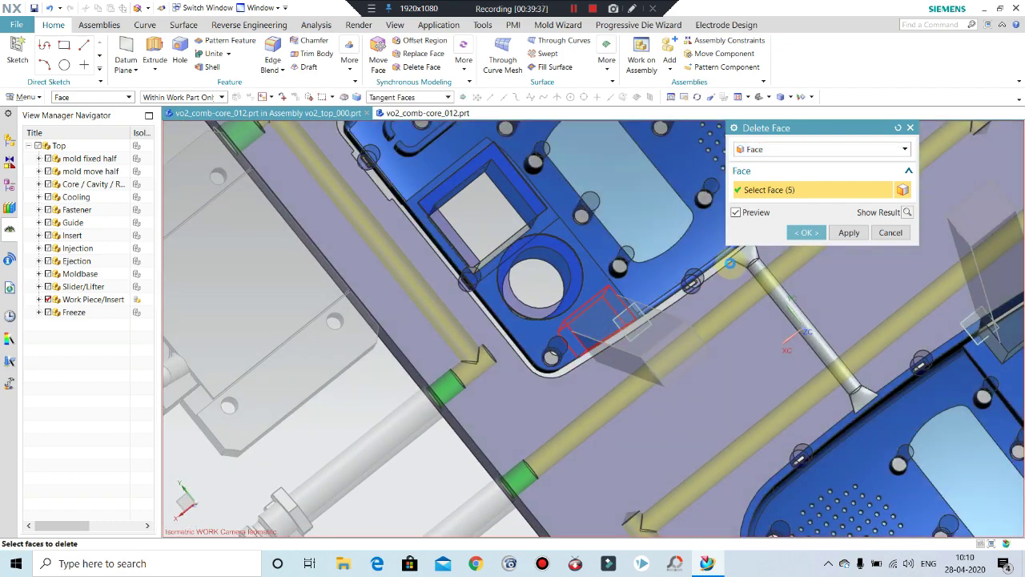
{"action": "middle_click_drag", "start_coordinate": [725, 285], "coordinate": [796, 247]}
{"action": "left_click", "coordinate": [848, 232]}
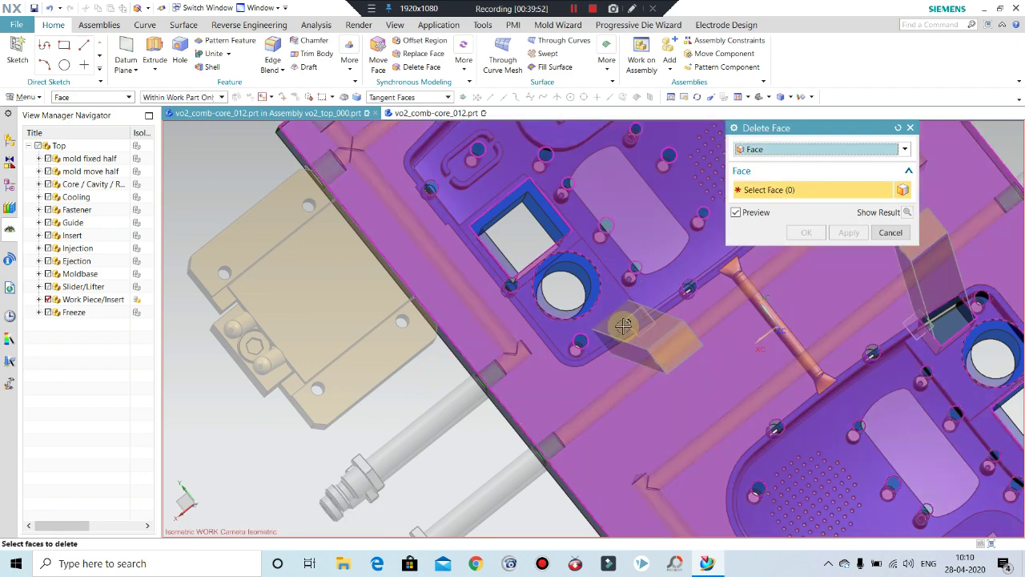
- Select the five faces of the second lifter pocket for deletion
{"action": "scroll", "coordinate": [632, 231], "scroll_direction": "down", "scroll_amount": 3}
{"action": "scroll", "coordinate": [773, 321], "scroll_direction": "up", "scroll_amount": 3}
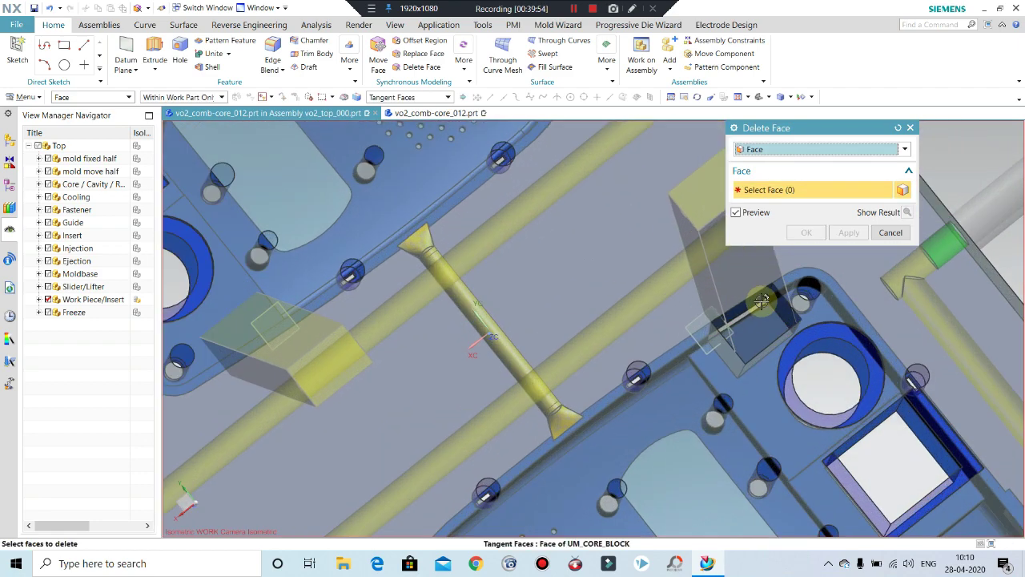
{"action": "scroll", "coordinate": [773, 320], "scroll_direction": "up", "scroll_amount": 3}
{"action": "scroll", "coordinate": [775, 336], "scroll_direction": "up", "scroll_amount": 2}
{"action": "left_click", "coordinate": [778, 345]}
{"action": "left_click", "coordinate": [794, 304]}
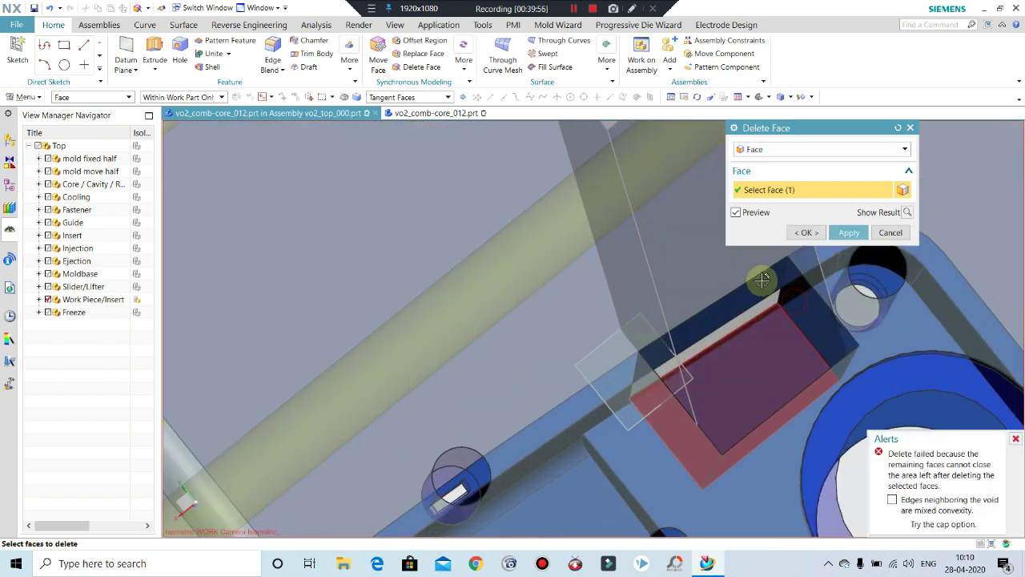
{"action": "left_click", "coordinate": [743, 347]}
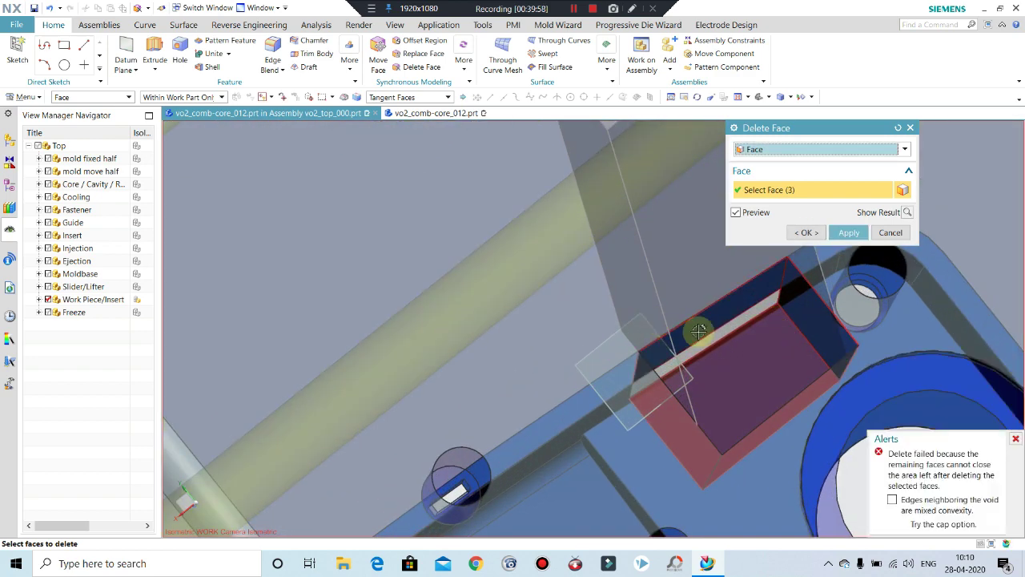
{"action": "middle_click_drag", "start_coordinate": [744, 347], "coordinate": [762, 407]}
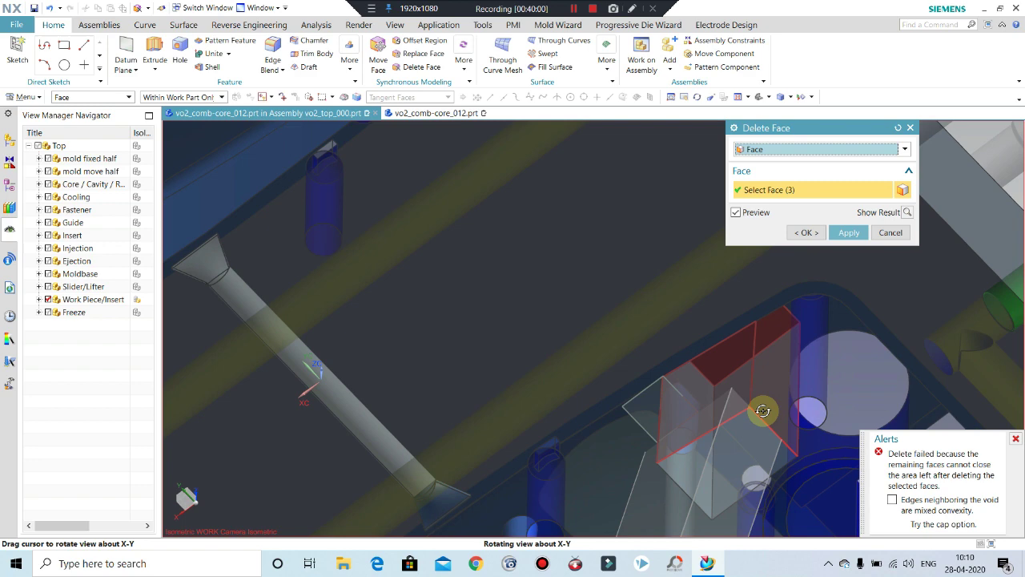
{"action": "left_click", "coordinate": [721, 473]}
{"action": "left_click", "coordinate": [788, 353]}
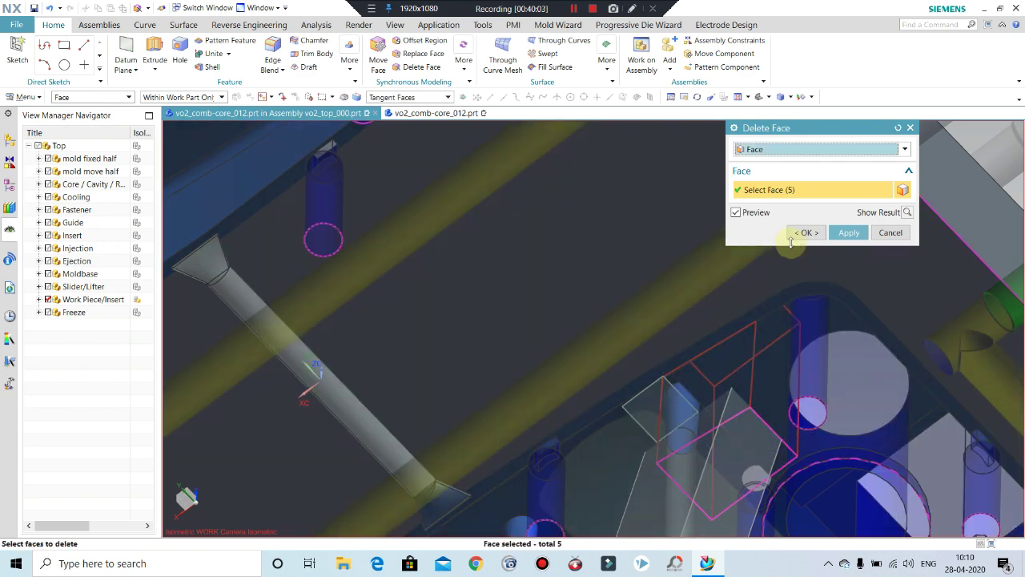
{"action": "left_click", "coordinate": [803, 232]}
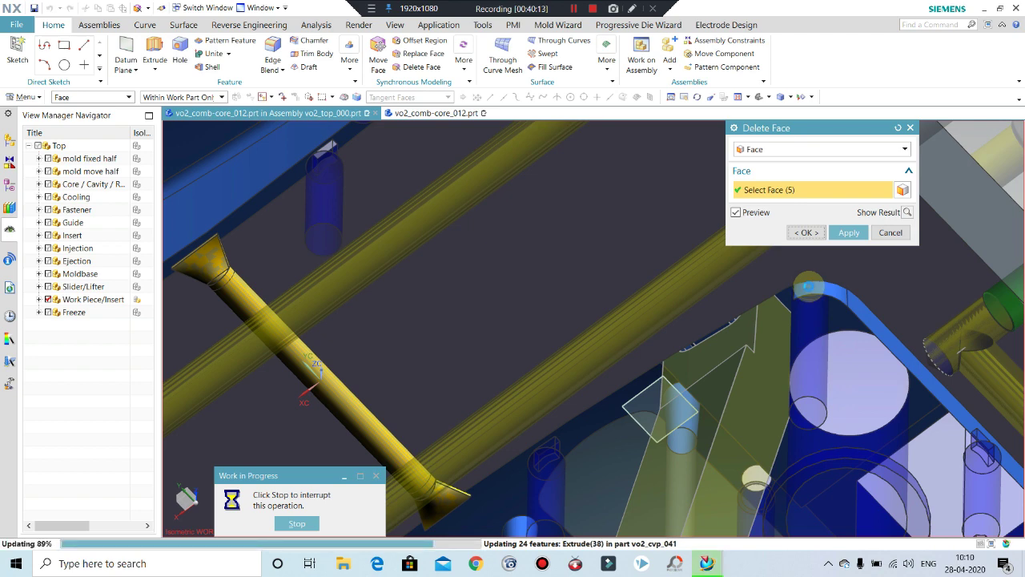
- Finish the face deletion and make the top-level assembly the work part
{"action": "middle_click", "coordinate": [885, 218]}
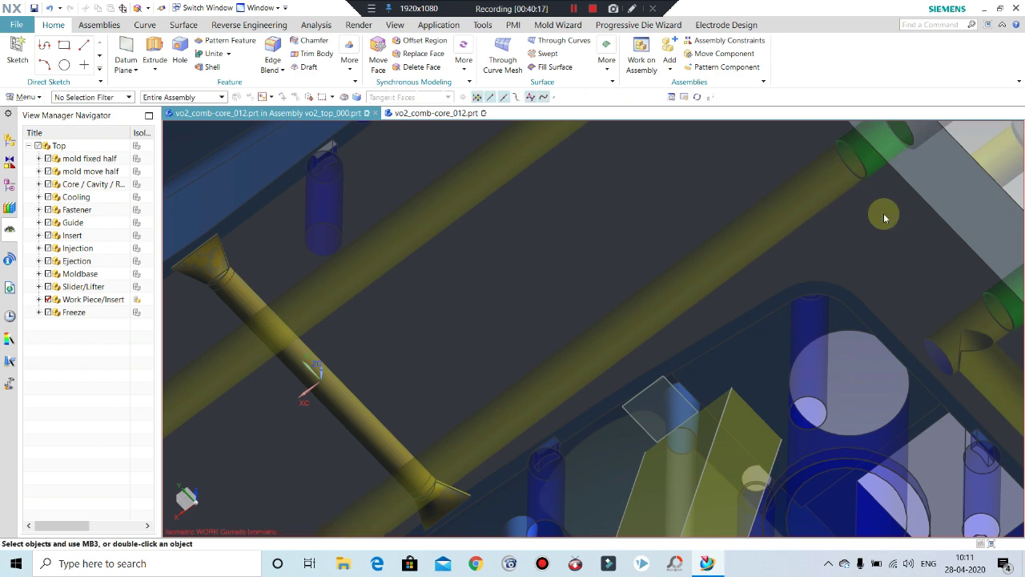
{"action": "scroll", "coordinate": [631, 262], "scroll_direction": "down", "scroll_amount": 3}
{"action": "scroll", "coordinate": [630, 262], "scroll_direction": "down", "scroll_amount": 2}
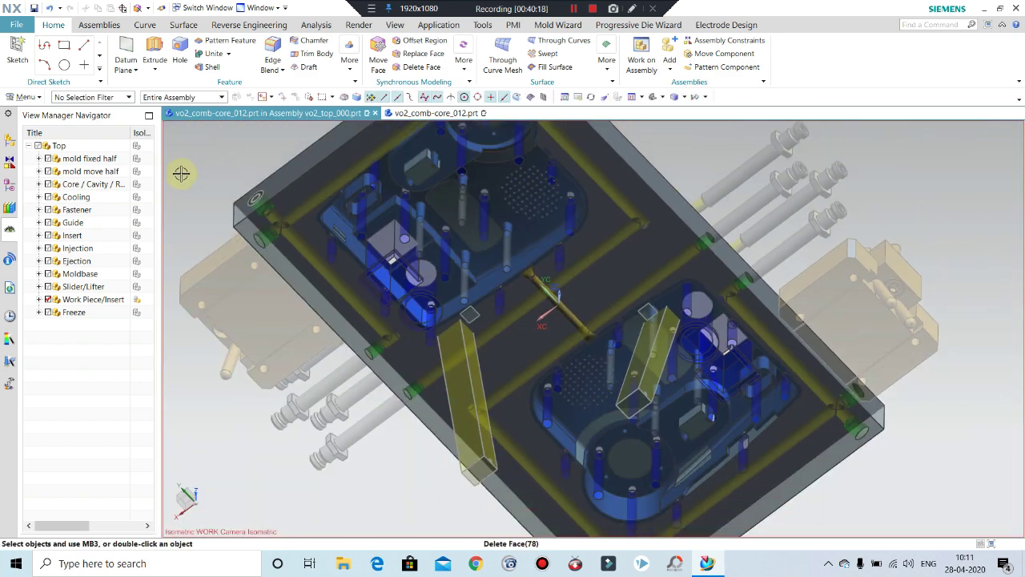
{"action": "left_click", "coordinate": [8, 142]}
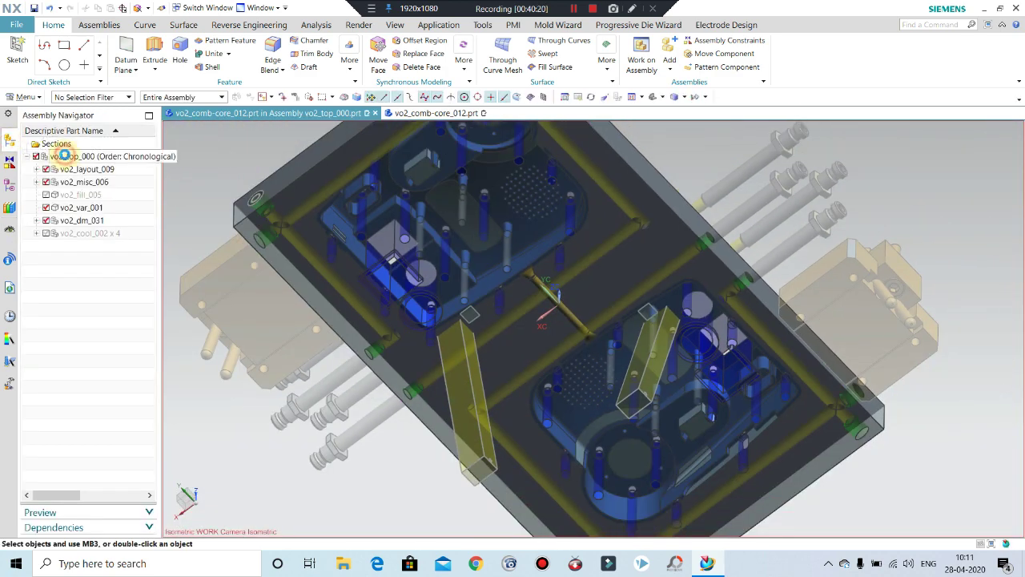
{"action": "double_click", "coordinate": [64, 156]}
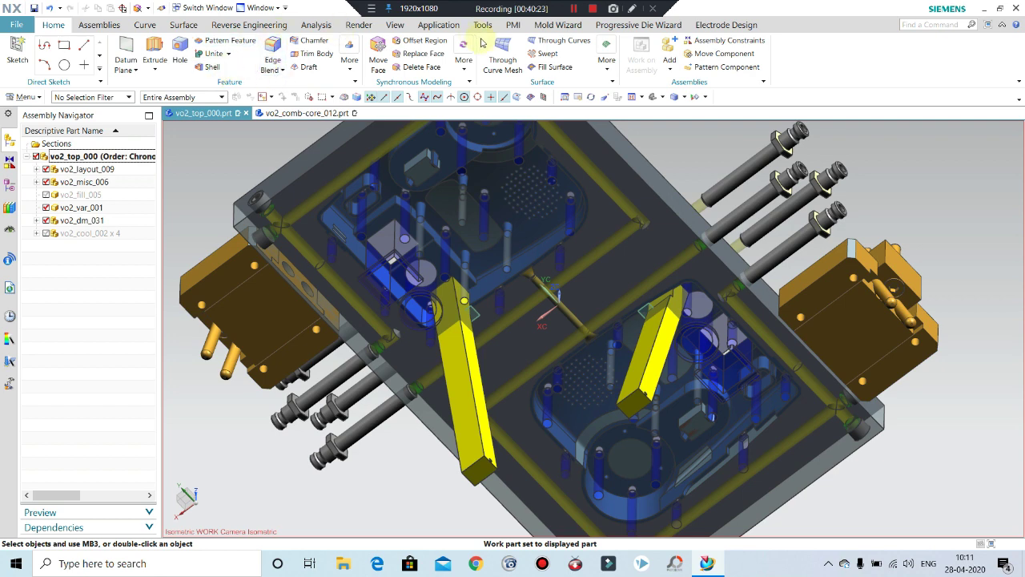
- Pocket the core plate using both lifter bars as cutting tools
{"action": "left_click", "coordinate": [557, 24]}
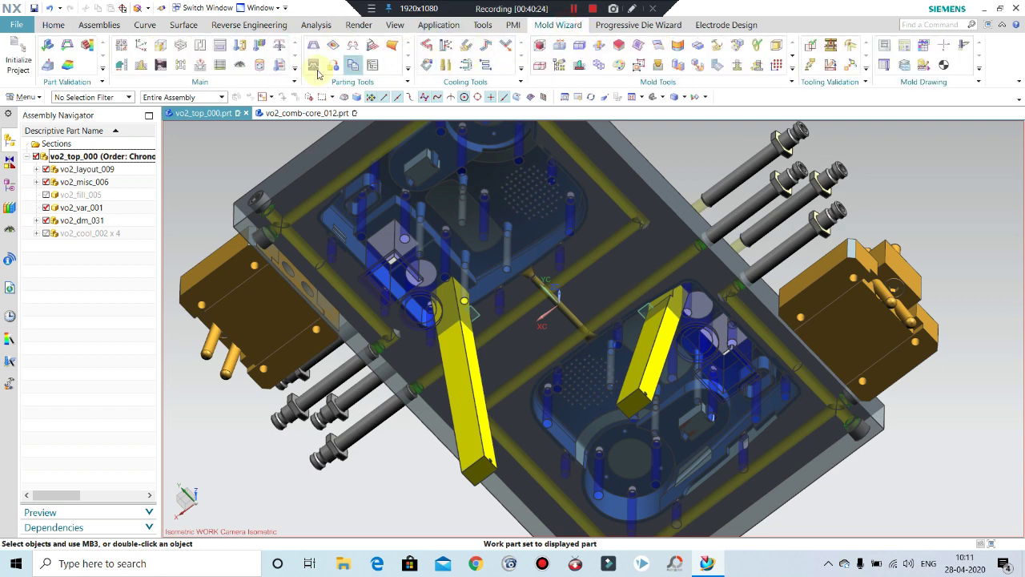
{"action": "left_click", "coordinate": [202, 64]}
{"action": "left_click", "coordinate": [325, 258]}
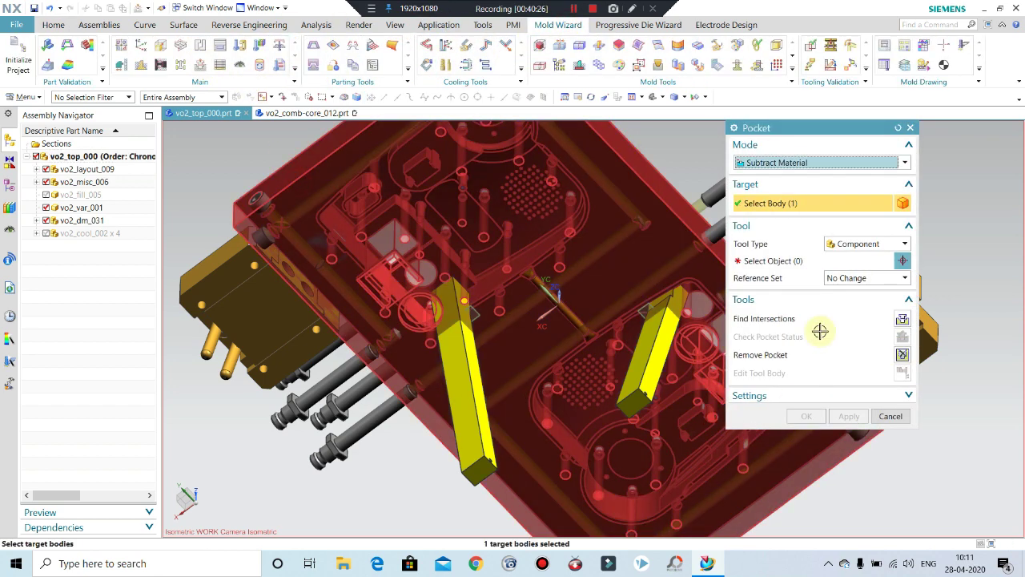
{"action": "left_click", "coordinate": [618, 418]}
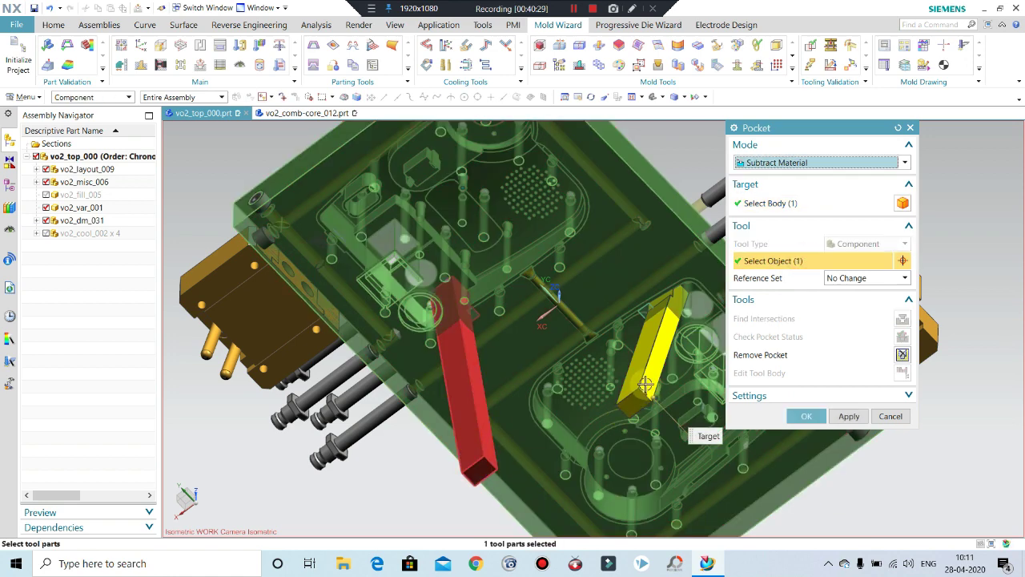
{"action": "left_click", "coordinate": [806, 416]}
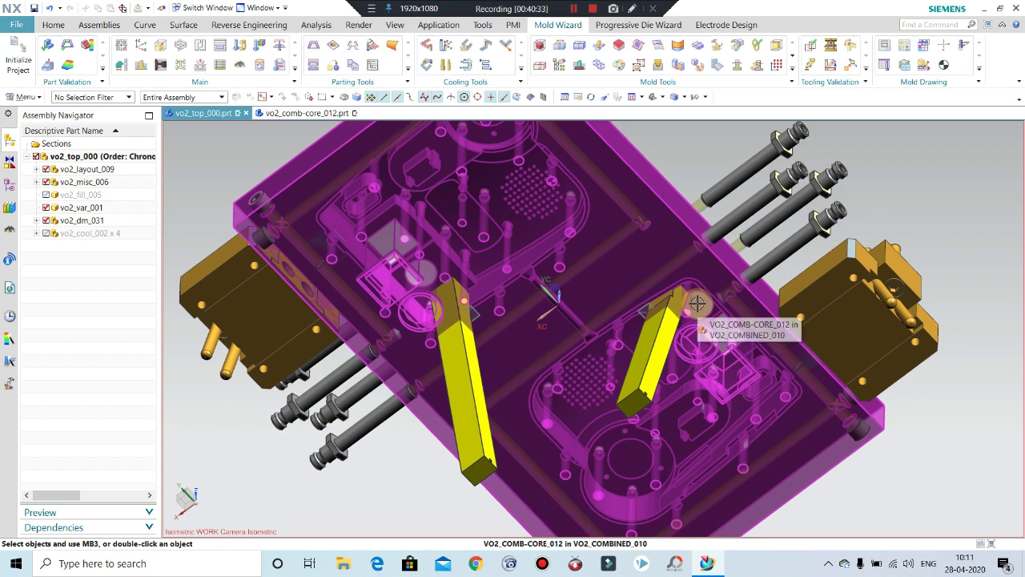
- Hide the right lifter bar, then undo to show it again
{"action": "scroll", "coordinate": [577, 309], "scroll_direction": "up", "scroll_amount": 5}
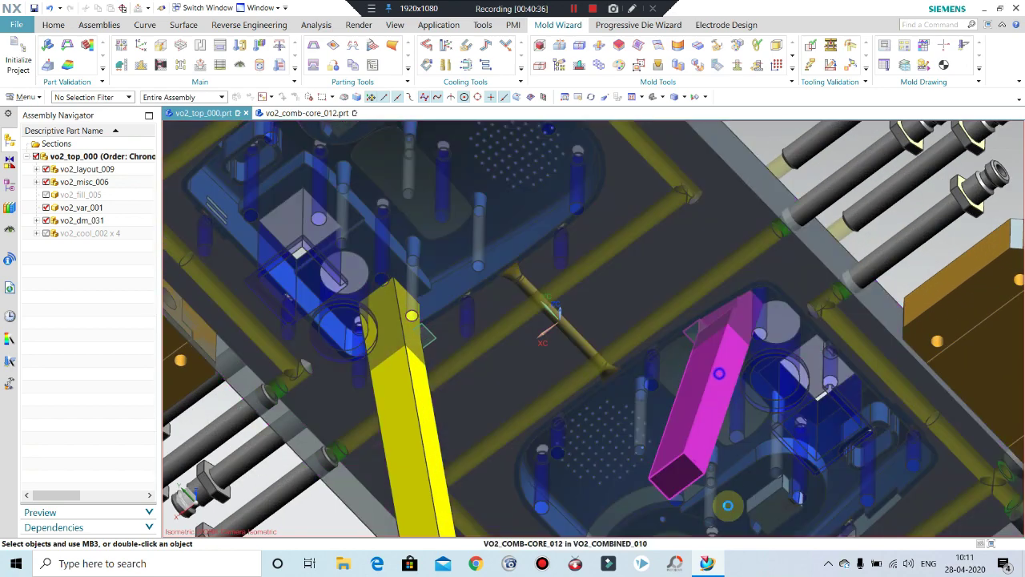
{"action": "left_click", "coordinate": [716, 368]}
{"action": "key", "text": "ctrl+b"}
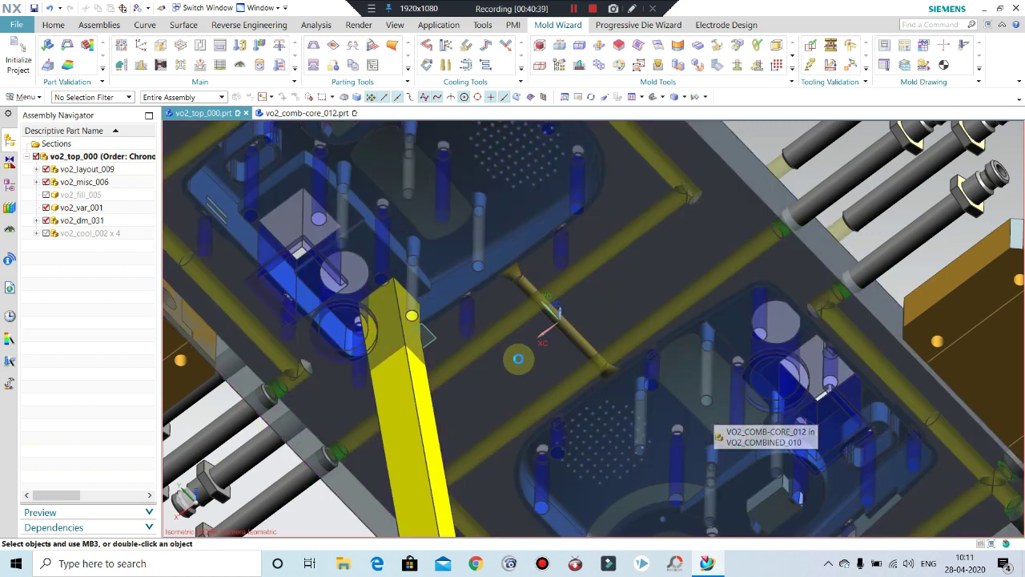
{"action": "key", "text": "ctrl+z"}
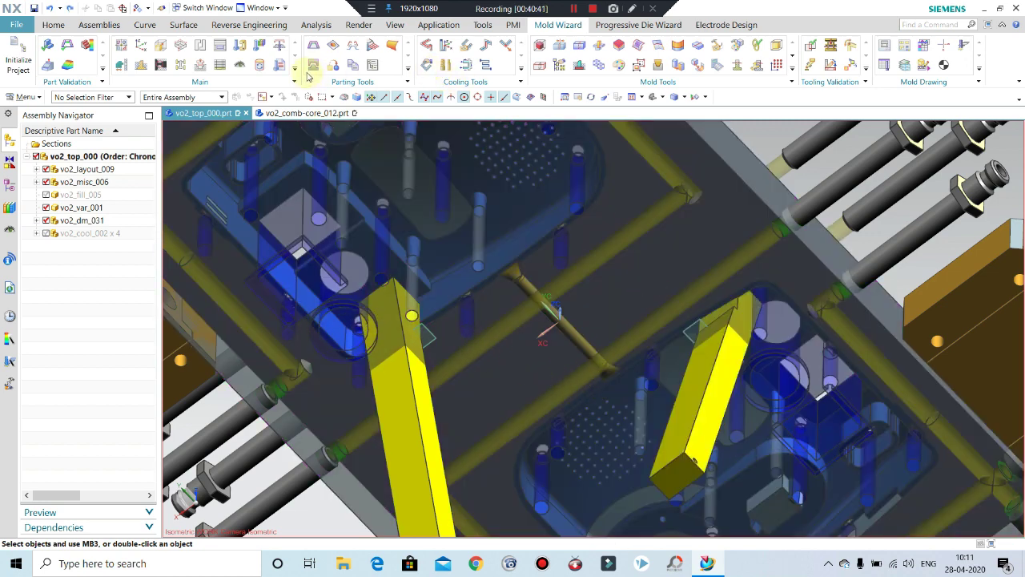
- Pocket UM_CORE_BLOCK with Tool Type Solid, using the left lifter body as the tool
{"action": "left_click", "coordinate": [201, 65]}
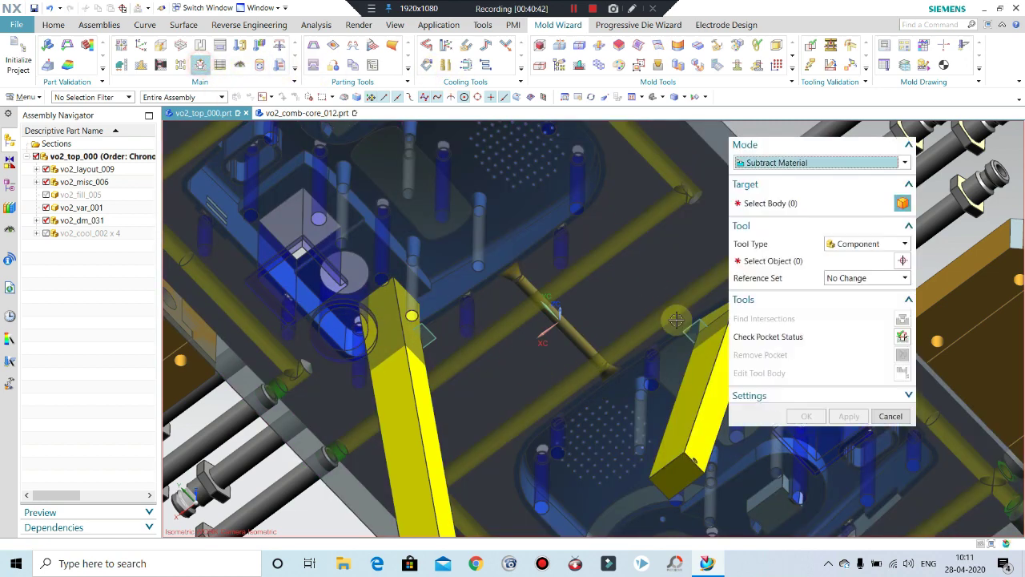
{"action": "left_click", "coordinate": [671, 265]}
{"action": "left_click", "coordinate": [853, 244]}
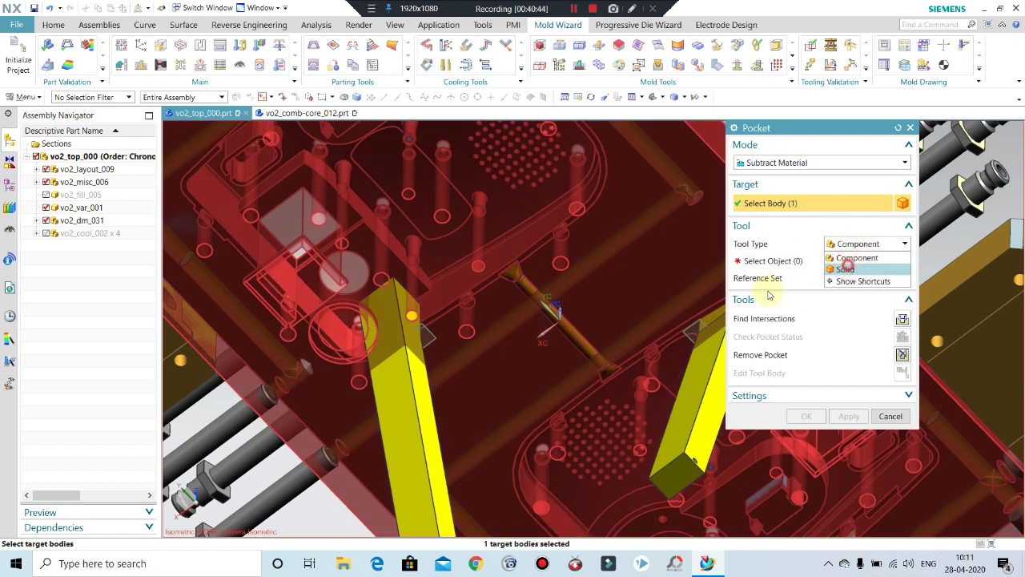
{"action": "left_click", "coordinate": [853, 258]}
{"action": "left_click", "coordinate": [409, 422]}
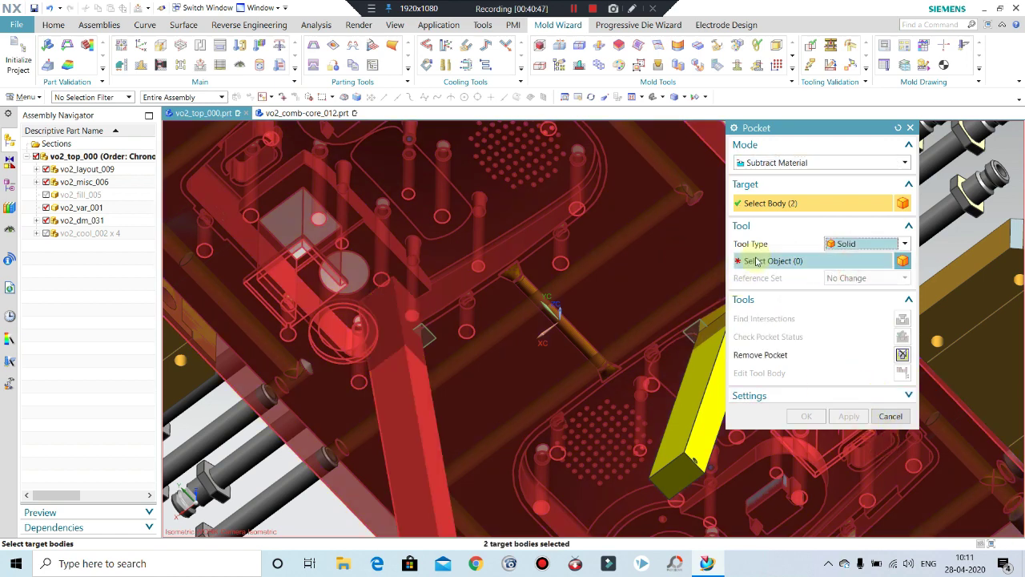
{"action": "left_click", "coordinate": [385, 432], "text": "shift"}
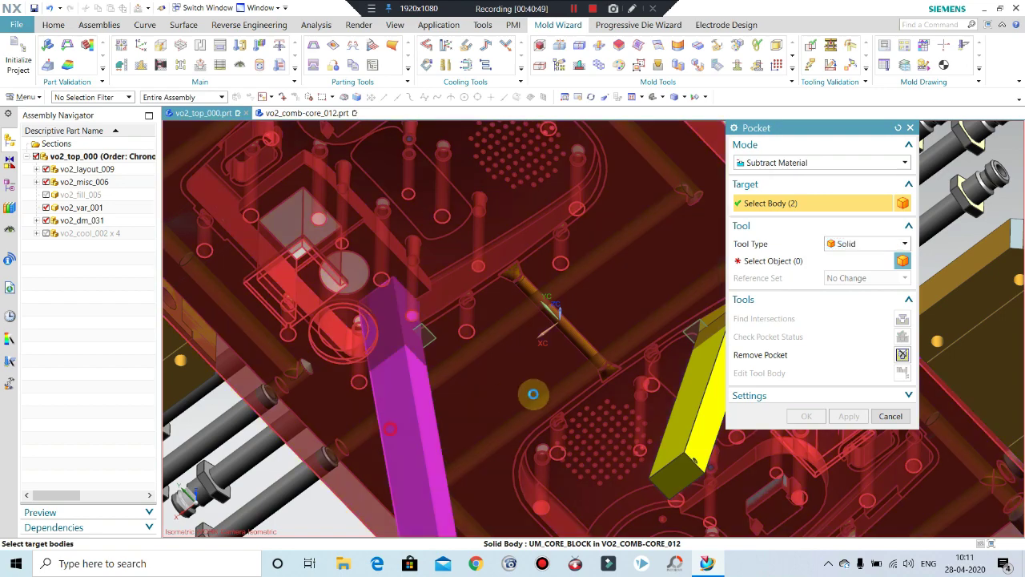
{"action": "left_click", "coordinate": [799, 261]}
{"action": "left_click", "coordinate": [406, 412]}
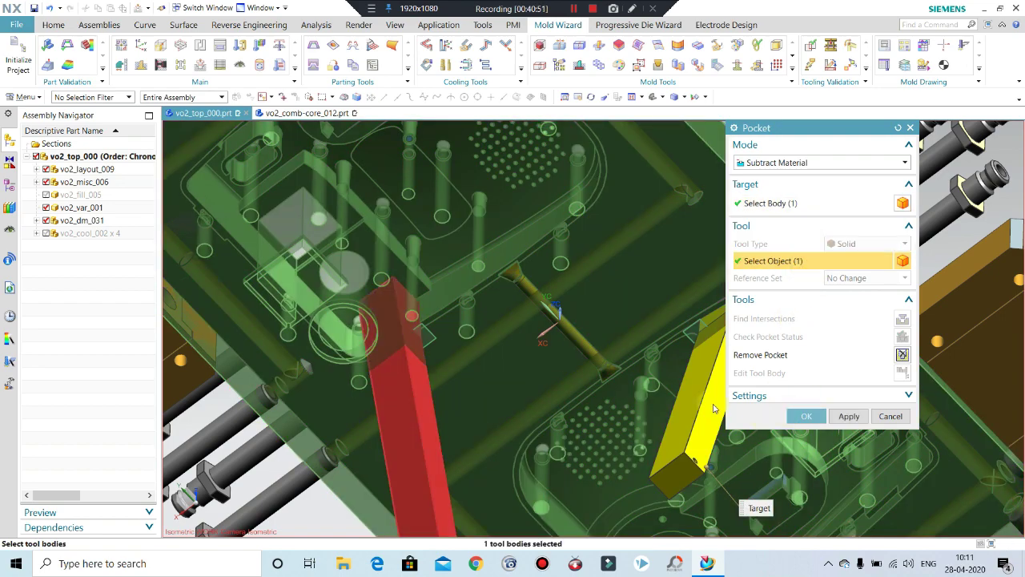
{"action": "left_click", "coordinate": [706, 396]}
{"action": "left_click", "coordinate": [804, 416]}
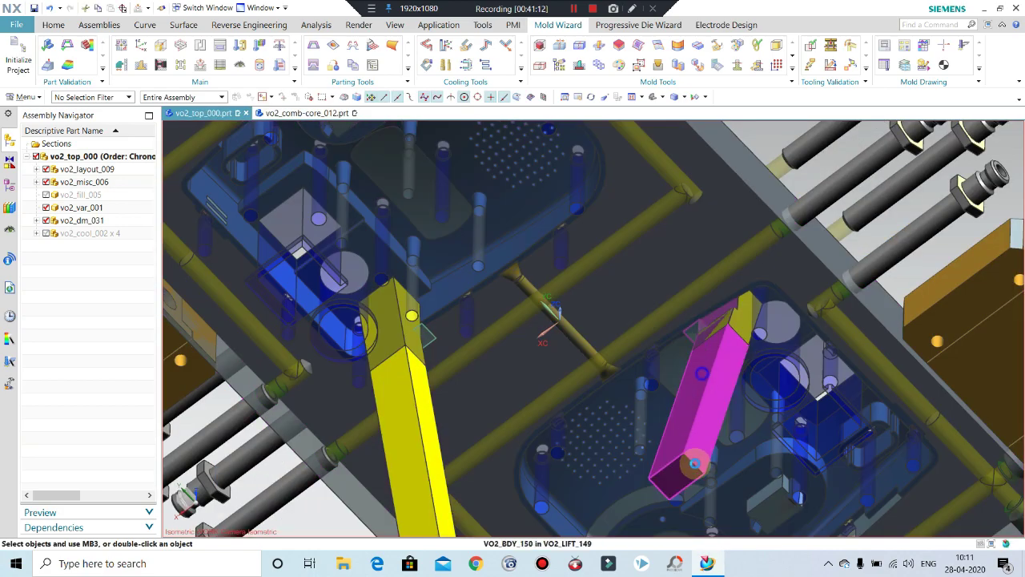
- Orbit and zoom to inspect the new lifter pocket in the core
{"action": "middle_click_drag", "start_coordinate": [713, 361], "coordinate": [713, 390]}
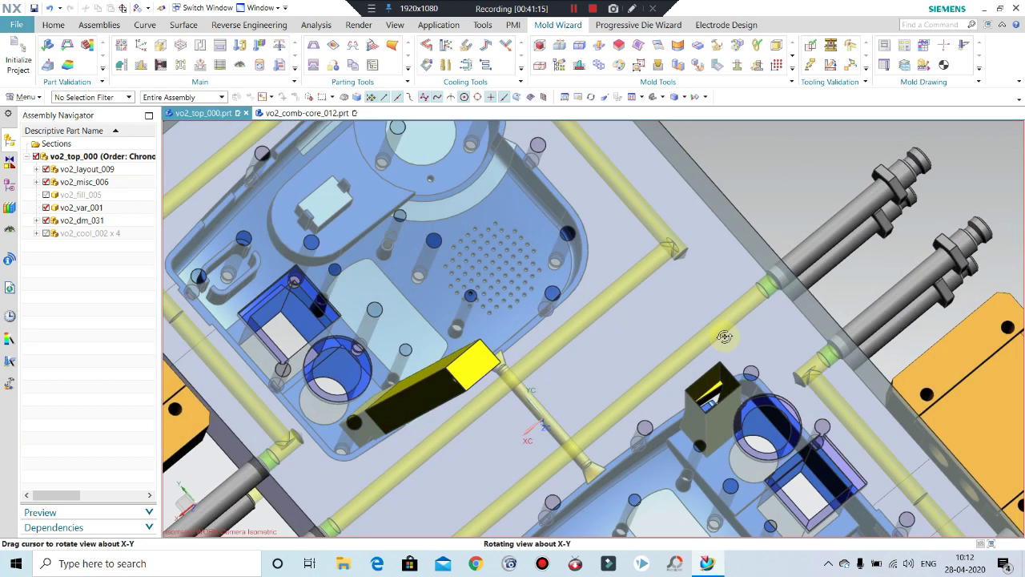
{"action": "scroll", "coordinate": [713, 390], "scroll_direction": "up", "scroll_amount": 3}
{"action": "scroll", "coordinate": [713, 390], "scroll_direction": "up", "scroll_amount": 3}
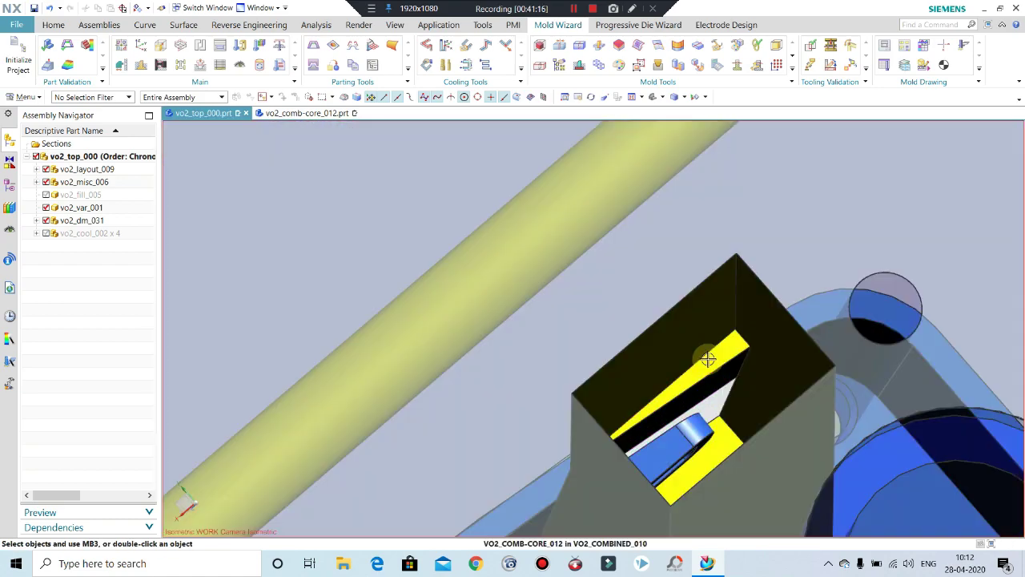
{"action": "mouse_move", "coordinate": [705, 360]}
{"action": "middle_mouse_down"}
{"action": "mouse_move", "coordinate": [699, 424]}
{"action": "mouse_move", "coordinate": [671, 251]}
{"action": "mouse_move", "coordinate": [637, 287]}
{"action": "mouse_move", "coordinate": [668, 278]}
{"action": "middle_mouse_up"}
- Return to the overall assembly view, check the core side, and swap shown and hidden components
{"action": "key", "text": "End"}
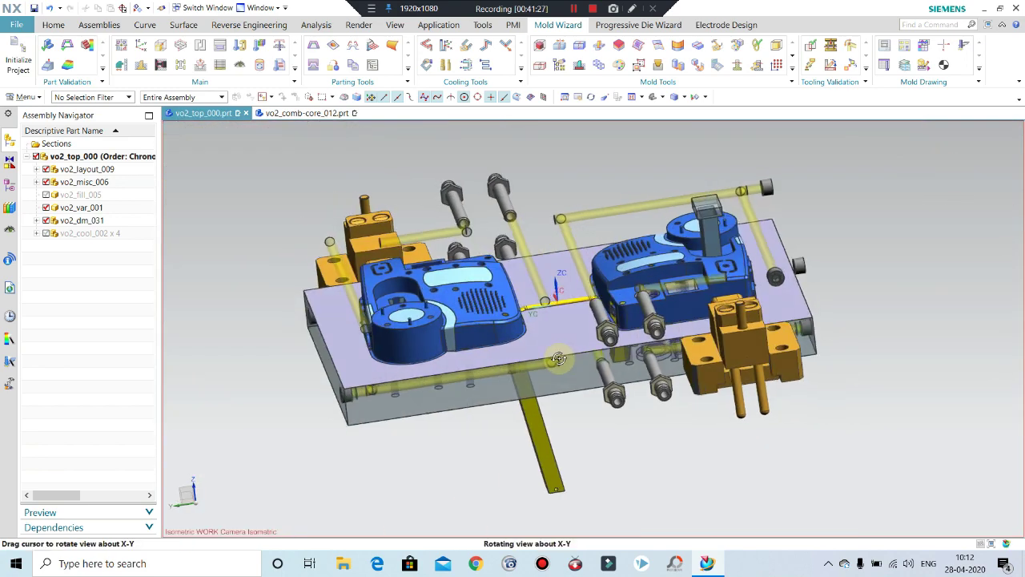
{"action": "middle_click_drag", "start_coordinate": [531, 388], "coordinate": [508, 385]}
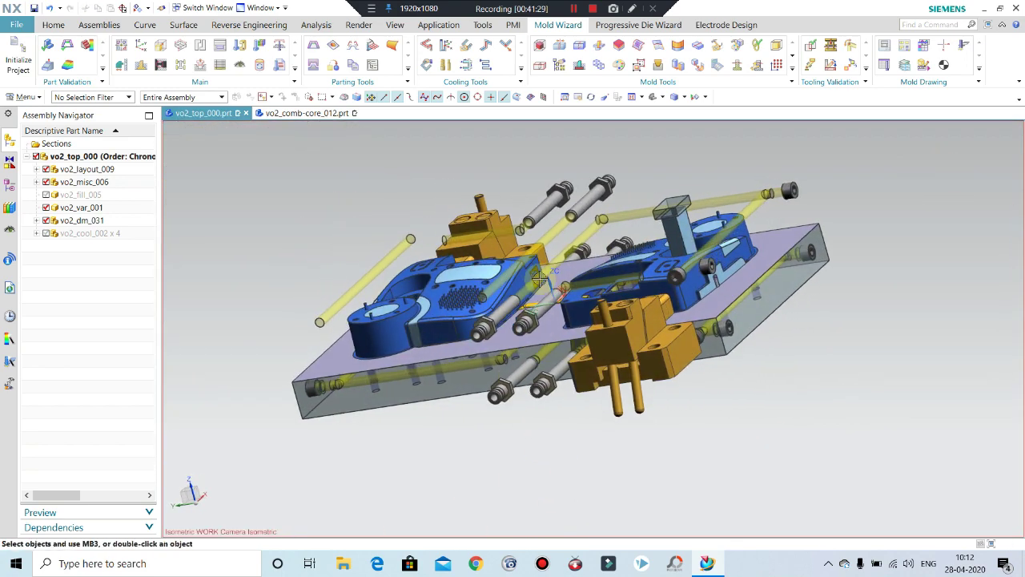
{"action": "scroll", "coordinate": [520, 337], "scroll_direction": "up", "scroll_amount": 3}
{"action": "scroll", "coordinate": [534, 275], "scroll_direction": "up", "scroll_amount": 3}
{"action": "scroll", "coordinate": [533, 275], "scroll_direction": "down", "scroll_amount": 3}
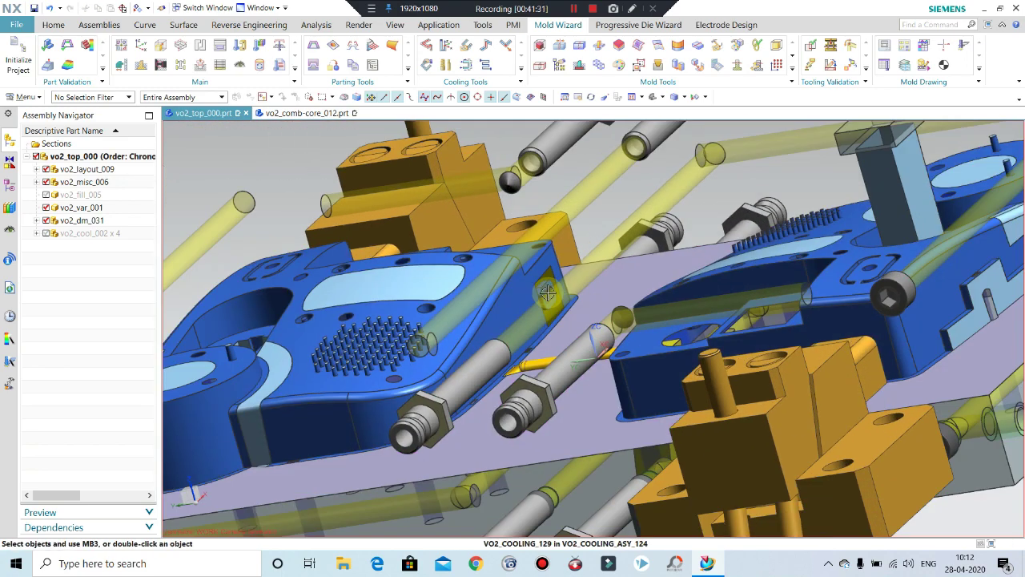
{"action": "middle_click_drag", "start_coordinate": [535, 304], "coordinate": [537, 313]}
{"action": "scroll", "coordinate": [534, 280], "scroll_direction": "up", "scroll_amount": 2}
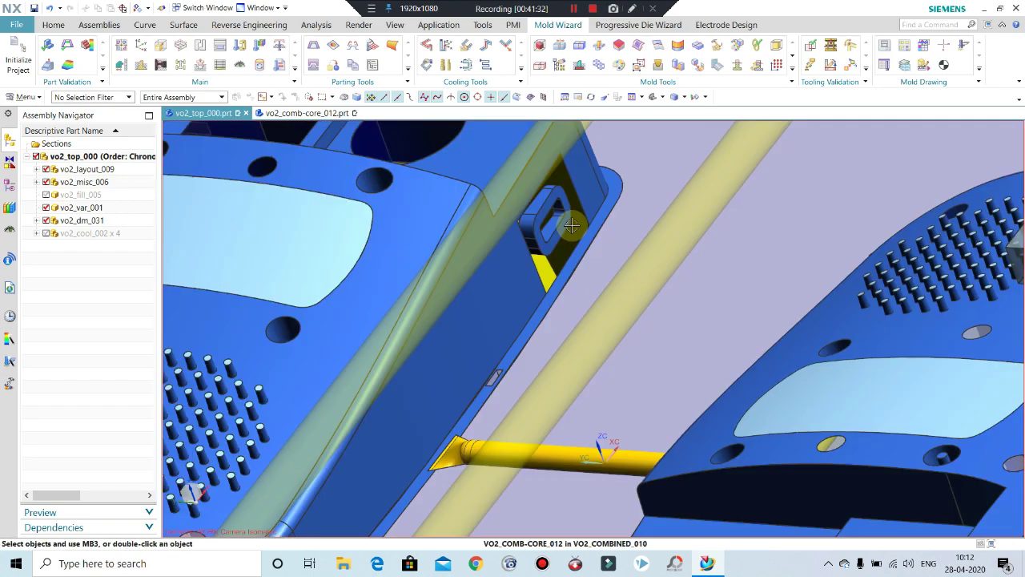
{"action": "scroll", "coordinate": [533, 256], "scroll_direction": "up", "scroll_amount": 2}
{"action": "scroll", "coordinate": [532, 250], "scroll_direction": "up", "scroll_amount": 2}
{"action": "scroll", "coordinate": [531, 251], "scroll_direction": "down", "scroll_amount": 2}
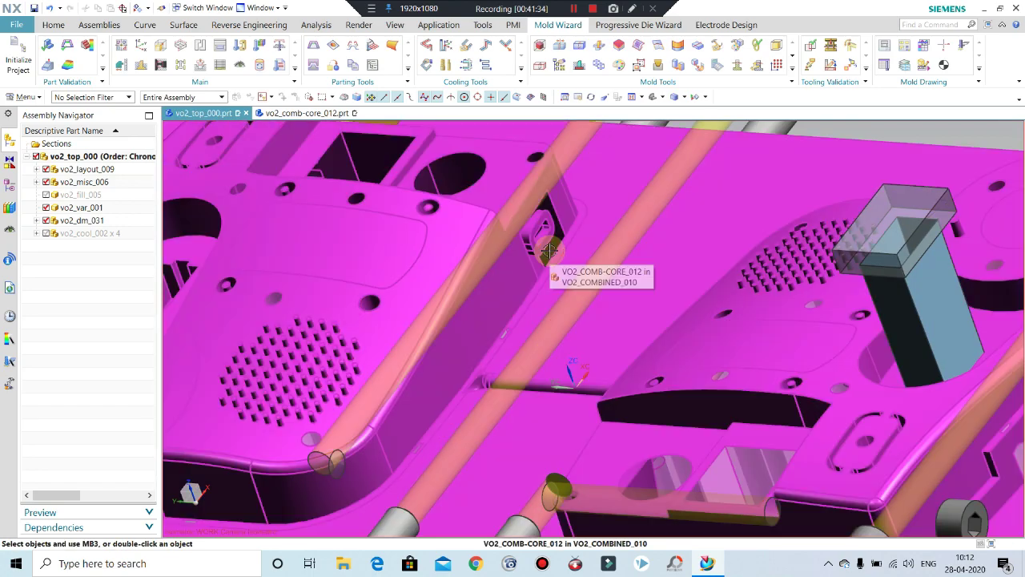
{"action": "key", "text": "ctrl+shift+k"}
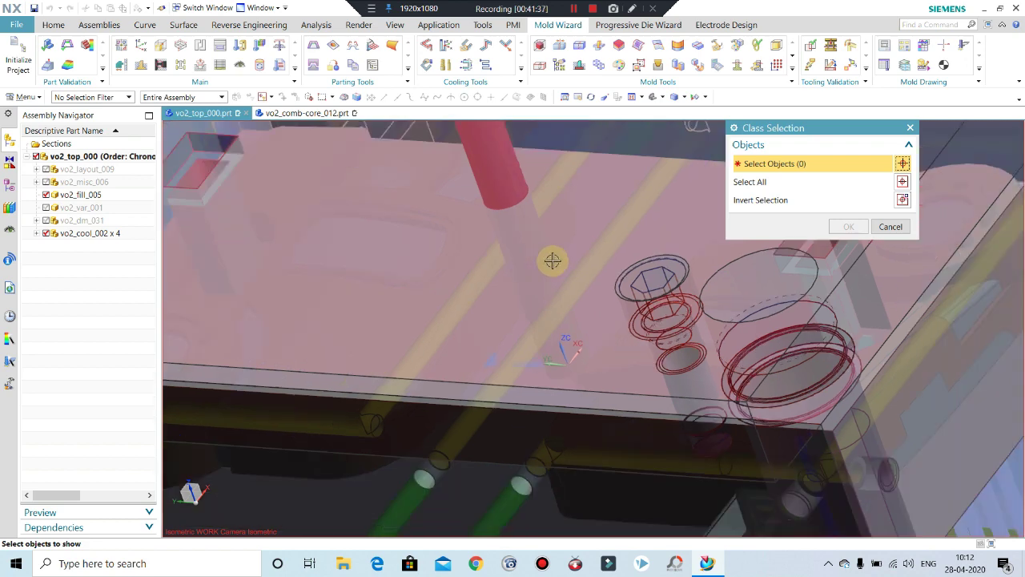
- Invert shown and hidden components to display the fill and cooling parts
{"action": "key", "text": "Escape"}
{"action": "key", "text": "ctrl+shift+b"}
{"action": "key", "text": "ctrl+shift+b"}
{"action": "scroll", "coordinate": [510, 254], "scroll_direction": "up", "scroll_amount": 2}
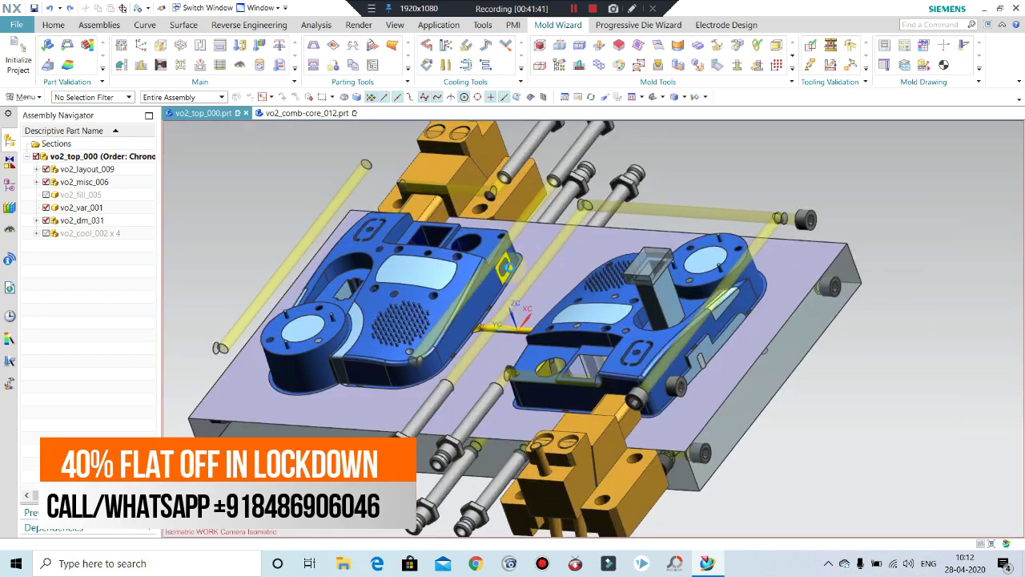
{"action": "scroll", "coordinate": [510, 268], "scroll_direction": "up", "scroll_amount": 2}
{"action": "scroll", "coordinate": [496, 268], "scroll_direction": "up", "scroll_amount": 2}
{"action": "scroll", "coordinate": [493, 257], "scroll_direction": "up", "scroll_amount": 2}
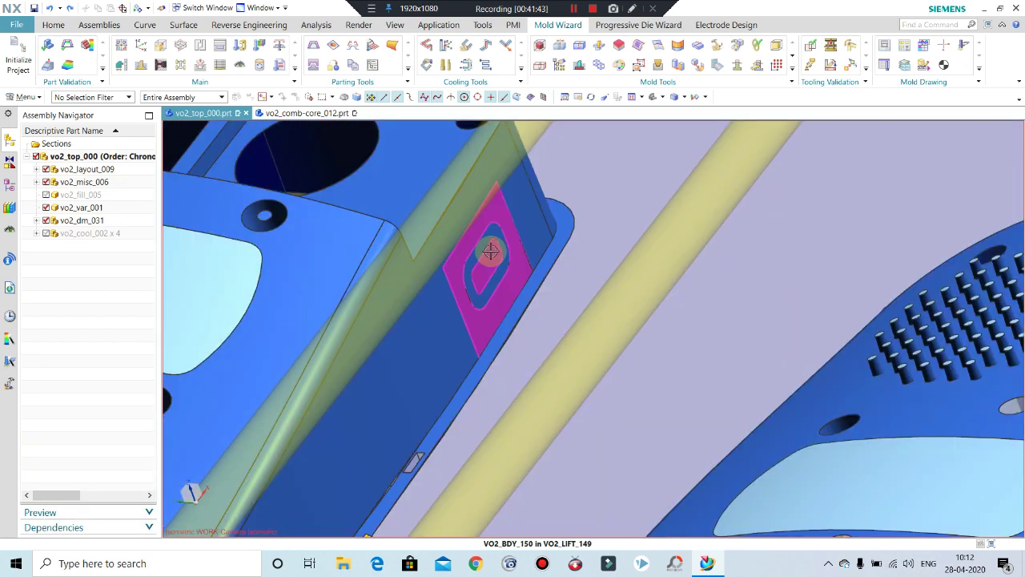
- Set the selection filter to Solid Body
{"action": "left_click", "coordinate": [95, 97]}
{"action": "left_click", "coordinate": [81, 277]}
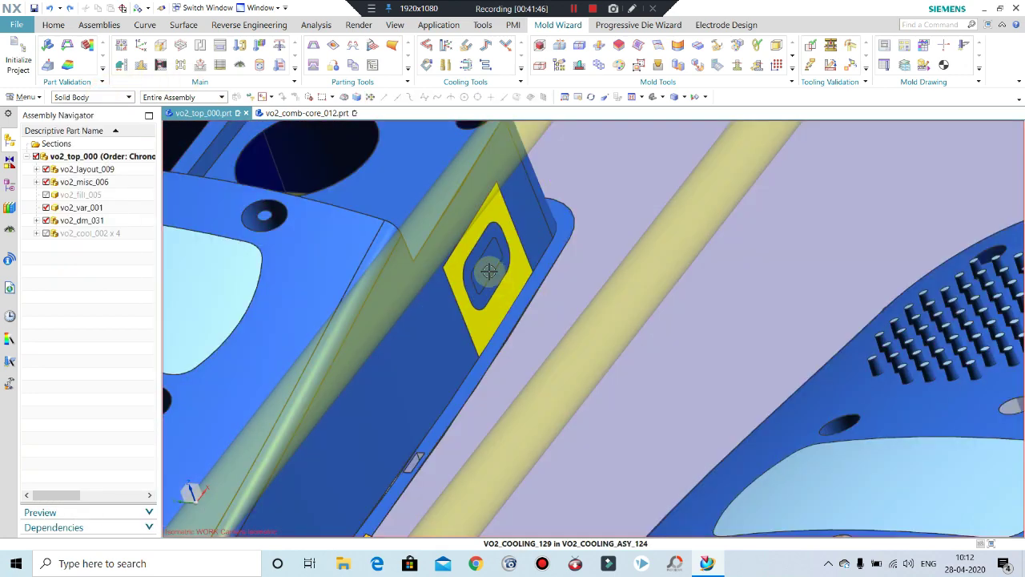
{"action": "scroll", "coordinate": [496, 305], "scroll_direction": "down", "scroll_amount": 3}
{"action": "scroll", "coordinate": [492, 293], "scroll_direction": "up", "scroll_amount": 3}
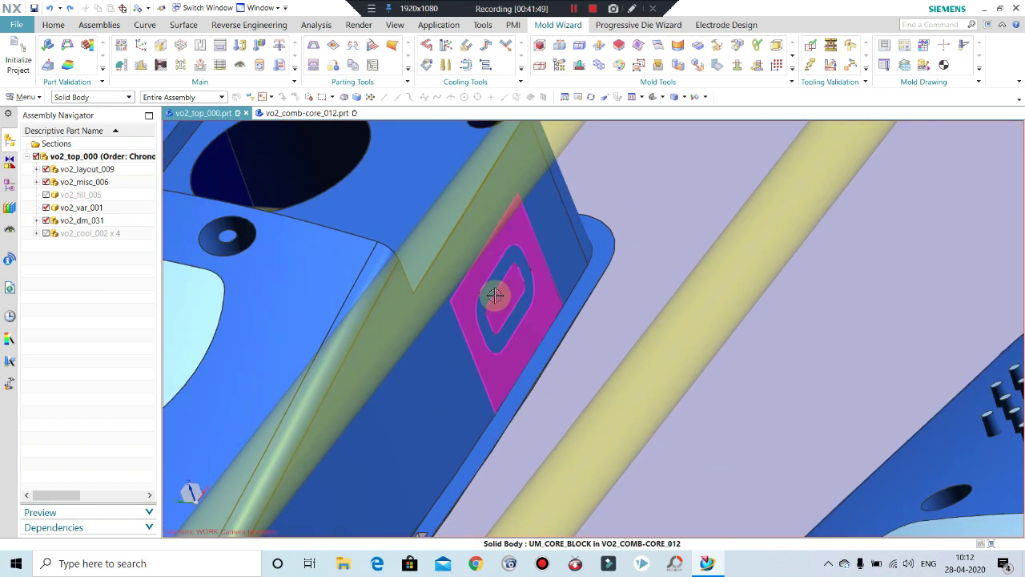
{"action": "scroll", "coordinate": [492, 300], "scroll_direction": "up", "scroll_amount": 1}
{"action": "scroll", "coordinate": [561, 300], "scroll_direction": "down", "scroll_amount": 1}
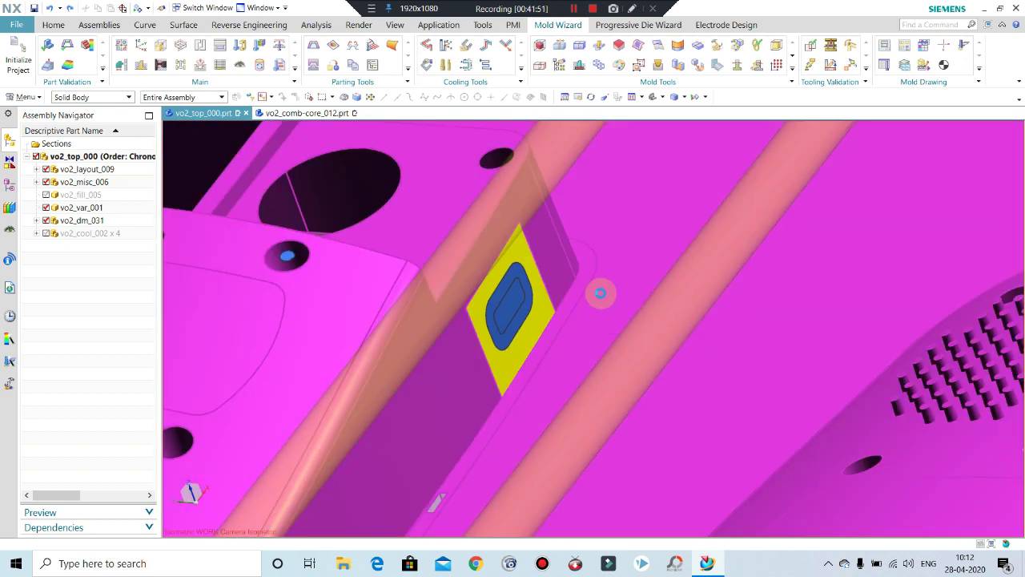
- Review the hidden fill and cooling parts, then swap back to the main mould parts
{"action": "key", "text": "ctrl+shift+k"}
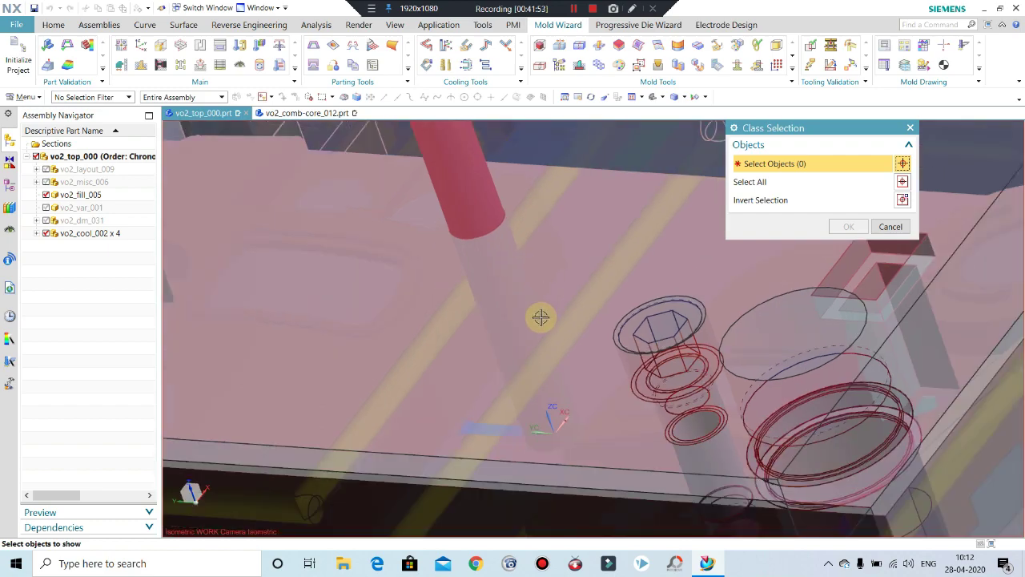
{"action": "mouse_move", "coordinate": [566, 320]}
{"action": "middle_mouse_down"}
{"action": "mouse_move", "coordinate": [617, 267]}
{"action": "mouse_move", "coordinate": [603, 268]}
{"action": "mouse_move", "coordinate": [611, 278]}
{"action": "middle_mouse_up"}
{"action": "scroll", "coordinate": [410, 350], "scroll_direction": "up", "scroll_amount": 1}
{"action": "scroll", "coordinate": [444, 324], "scroll_direction": "up", "scroll_amount": 1}
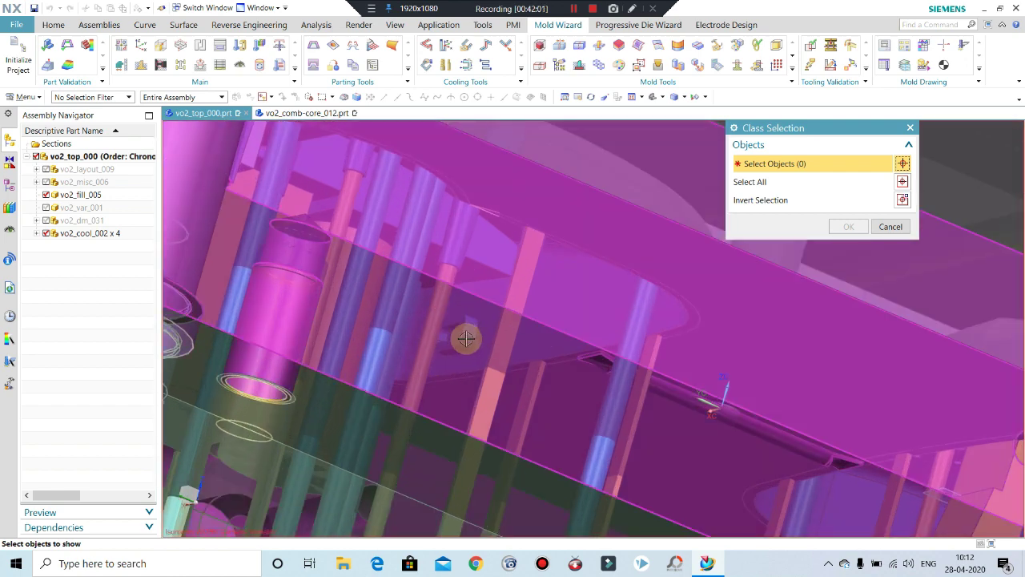
{"action": "left_click", "coordinate": [890, 227]}
{"action": "key", "text": "ctrl+shift+b"}
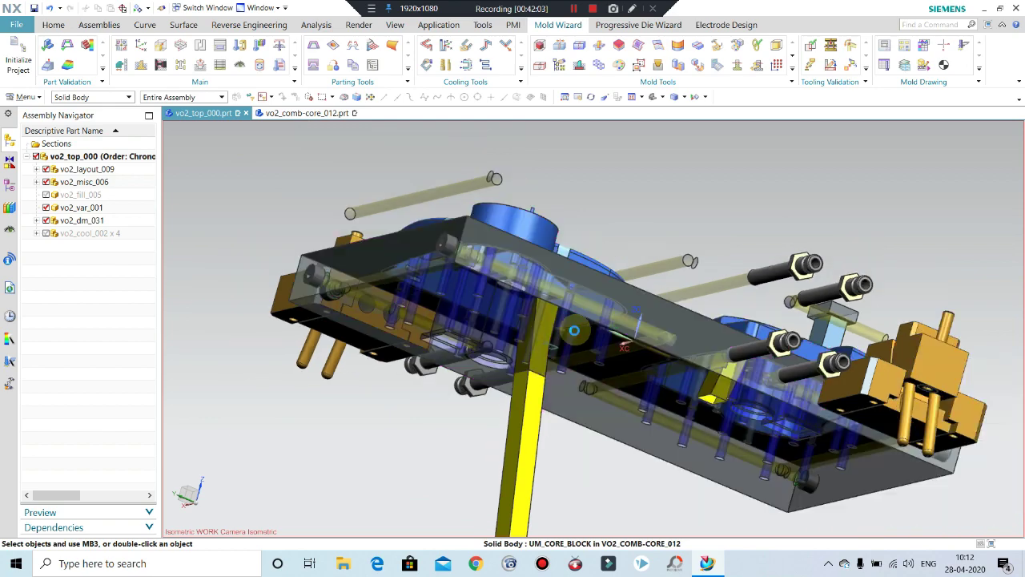
- Zoom in and select the lifter body inside the core pocket
{"action": "middle_click_drag", "start_coordinate": [574, 330], "coordinate": [609, 313]}
{"action": "scroll", "coordinate": [632, 300], "scroll_direction": "up", "scroll_amount": 2}
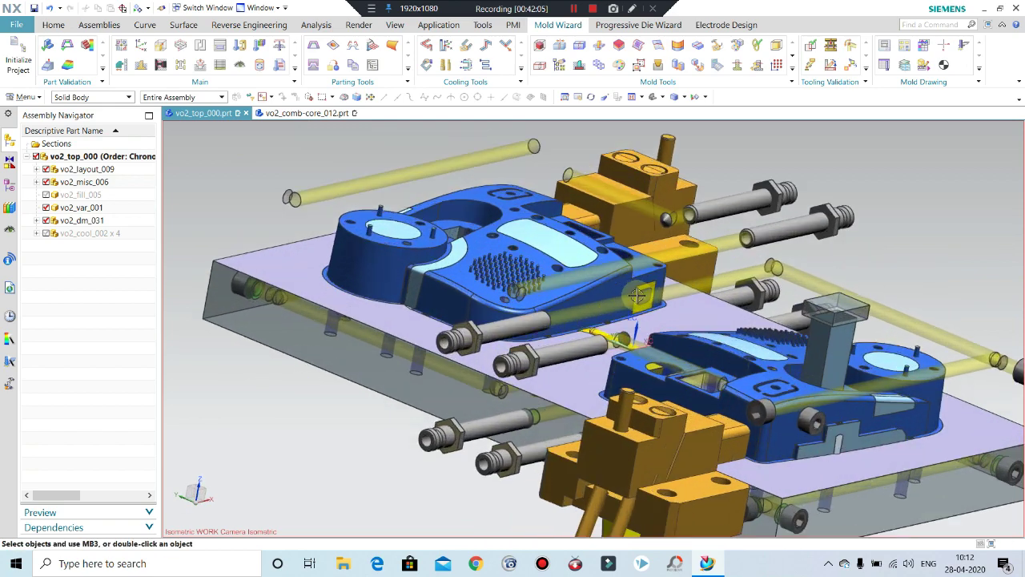
{"action": "scroll", "coordinate": [642, 294], "scroll_direction": "up", "scroll_amount": 2}
{"action": "scroll", "coordinate": [641, 293], "scroll_direction": "up", "scroll_amount": 2}
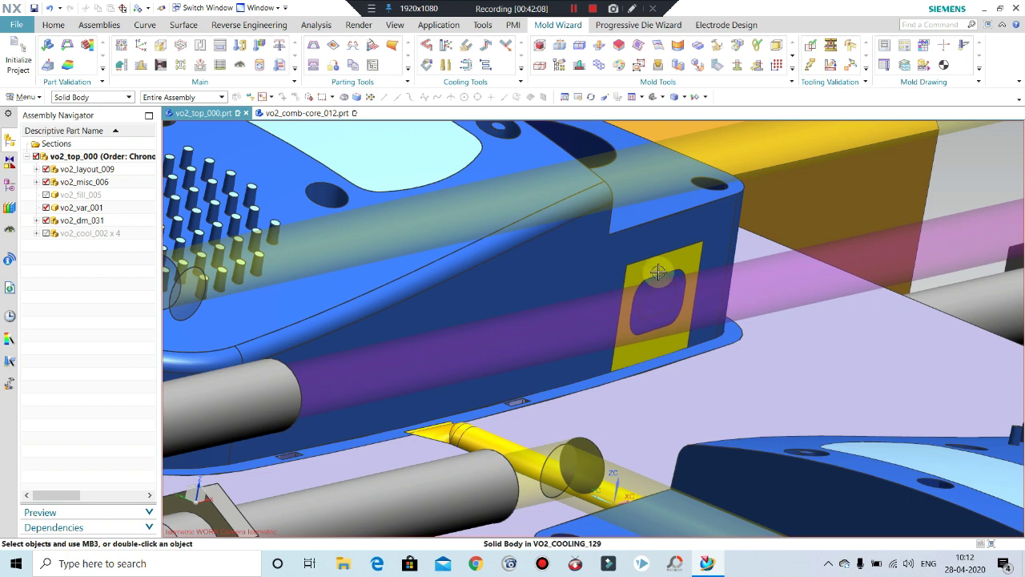
{"action": "left_click", "coordinate": [654, 311]}
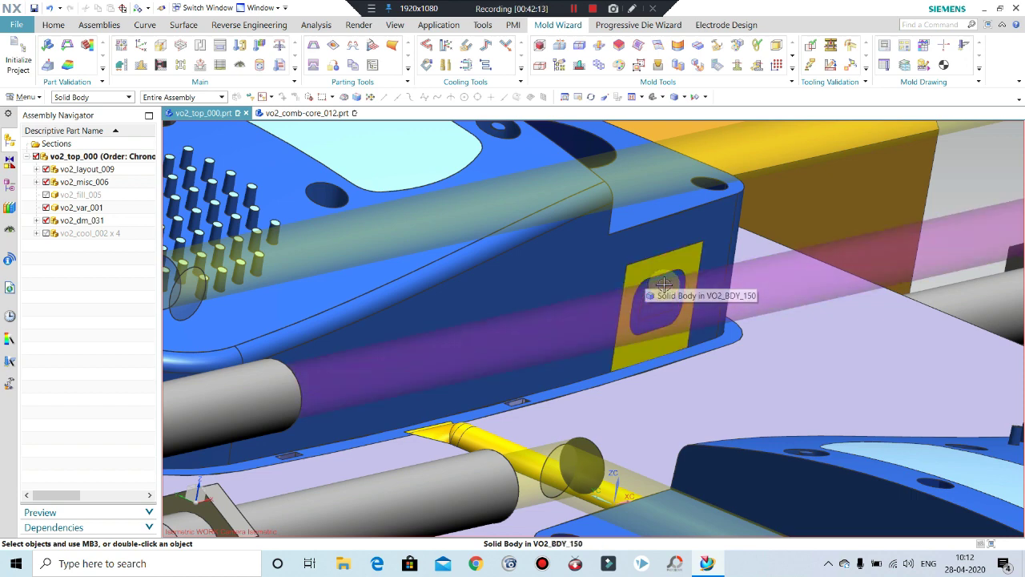
{"action": "left_click", "coordinate": [641, 370]}
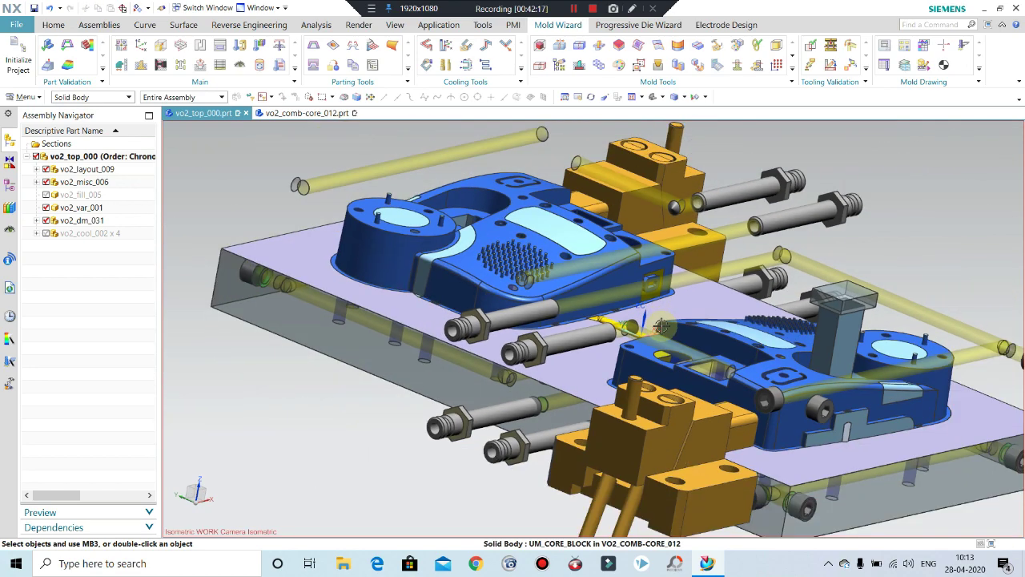
- Start Edit Object Display on the core insert, then cancel the selection
{"action": "key", "text": "ctrl+j"}
{"action": "scroll", "coordinate": [635, 281], "scroll_direction": "up", "scroll_amount": 2}
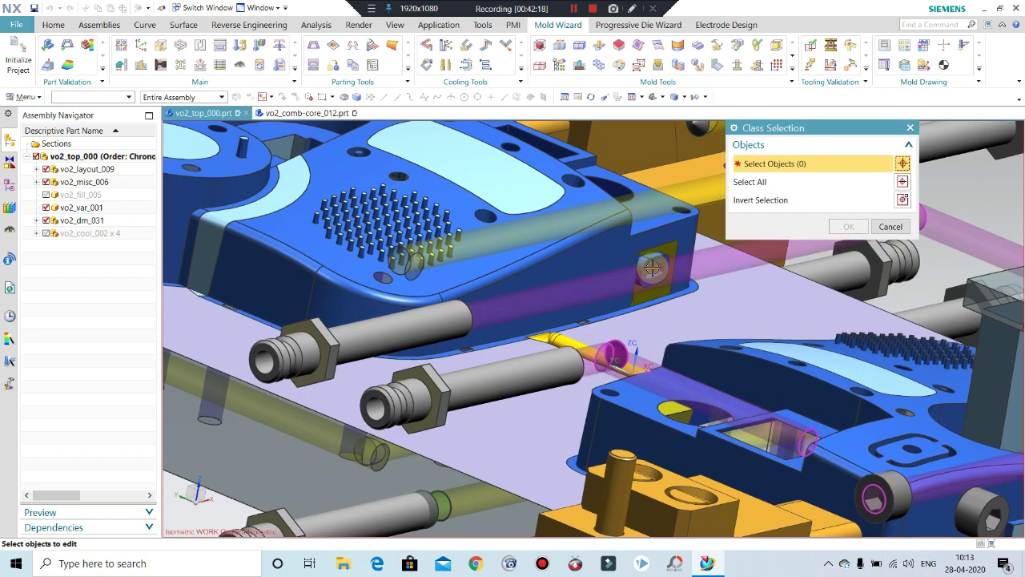
{"action": "scroll", "coordinate": [645, 269], "scroll_direction": "up", "scroll_amount": 2}
{"action": "scroll", "coordinate": [657, 251], "scroll_direction": "up", "scroll_amount": 2}
{"action": "left_click", "coordinate": [657, 250]}
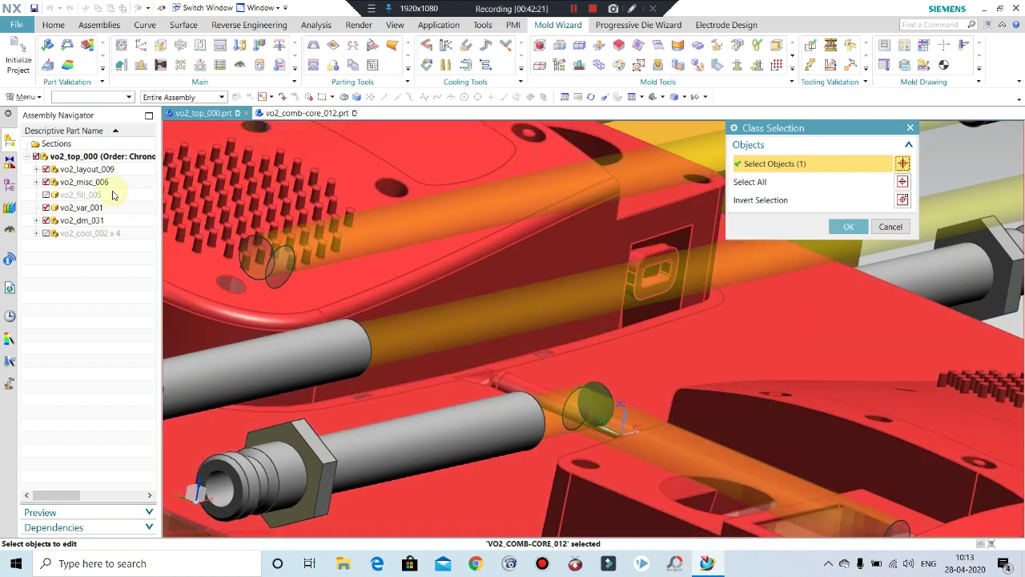
{"action": "key", "text": "Escape"}
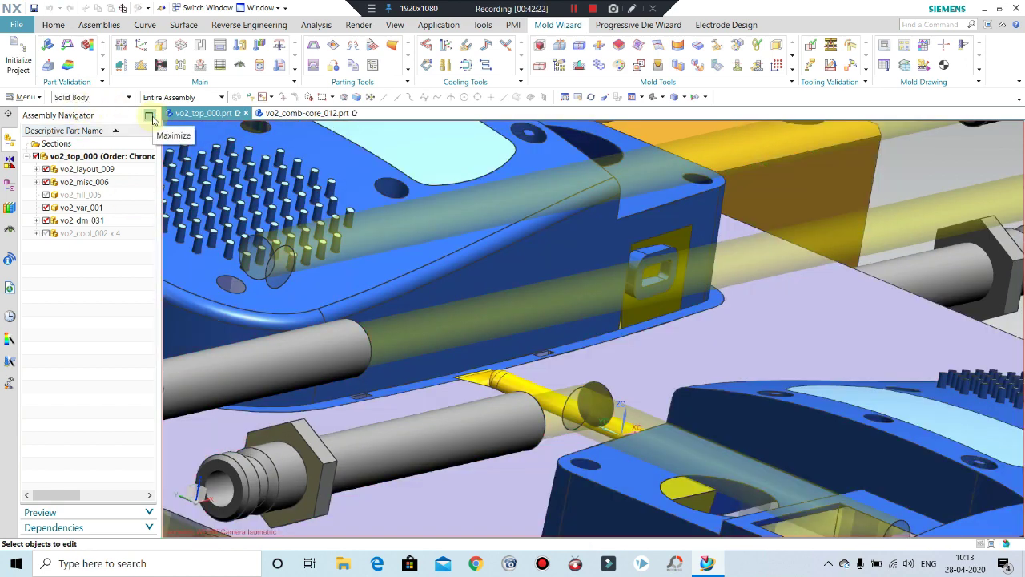
- With the Solid Body filter, pick the two ring bodies at the lifter opening and hide them
{"action": "key", "text": "ctrl+j"}
{"action": "left_click", "coordinate": [95, 97]}
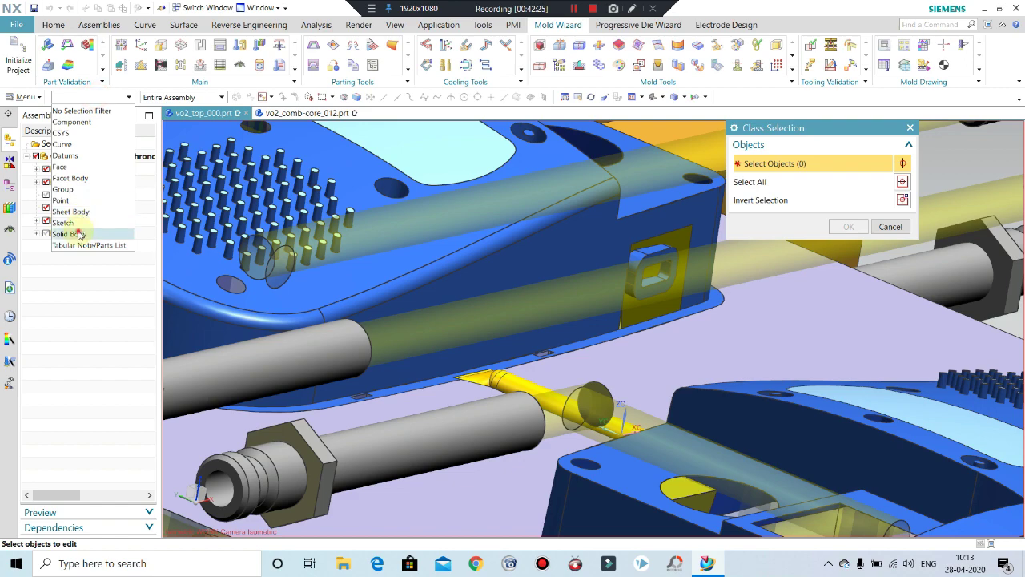
{"action": "left_click", "coordinate": [79, 234]}
{"action": "scroll", "coordinate": [647, 276], "scroll_direction": "up", "scroll_amount": 2}
{"action": "left_click", "coordinate": [647, 249]}
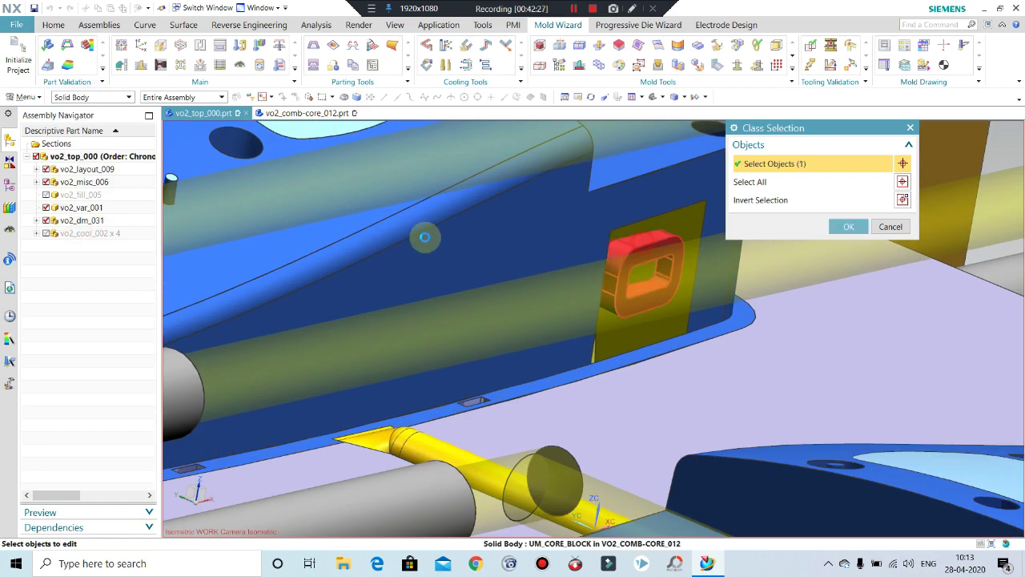
{"action": "scroll", "coordinate": [425, 237], "scroll_direction": "down", "scroll_amount": 3}
{"action": "scroll", "coordinate": [425, 237], "scroll_direction": "down", "scroll_amount": 2}
{"action": "mouse_move", "coordinate": [479, 309]}
{"action": "middle_mouse_down"}
{"action": "mouse_move", "coordinate": [522, 340]}
{"action": "mouse_move", "coordinate": [519, 357]}
{"action": "middle_mouse_up"}
{"action": "scroll", "coordinate": [513, 376], "scroll_direction": "up", "scroll_amount": 5}
{"action": "left_click", "coordinate": [513, 372]}
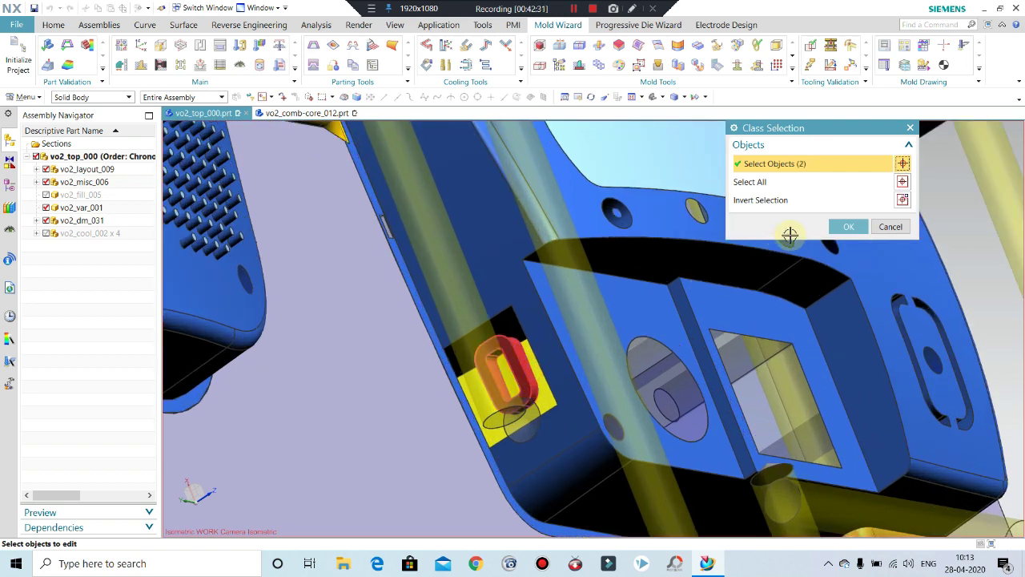
{"action": "left_click", "coordinate": [846, 226]}
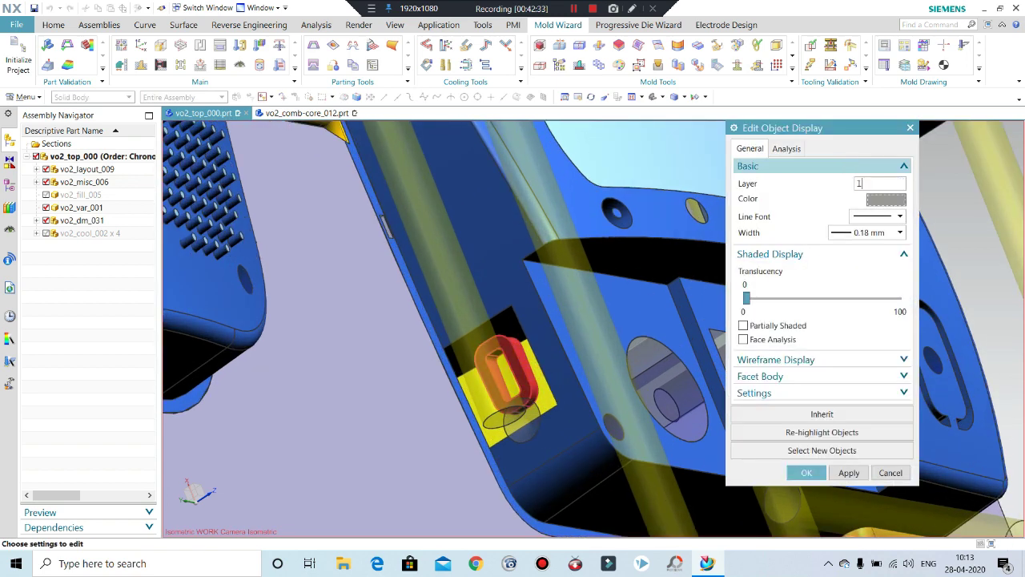
{"action": "key", "text": "Return"}
- Orbit and zoom around the mold assembly to inspect both cavities and the core block
{"action": "scroll", "coordinate": [512, 336], "scroll_direction": "down", "scroll_amount": 3}
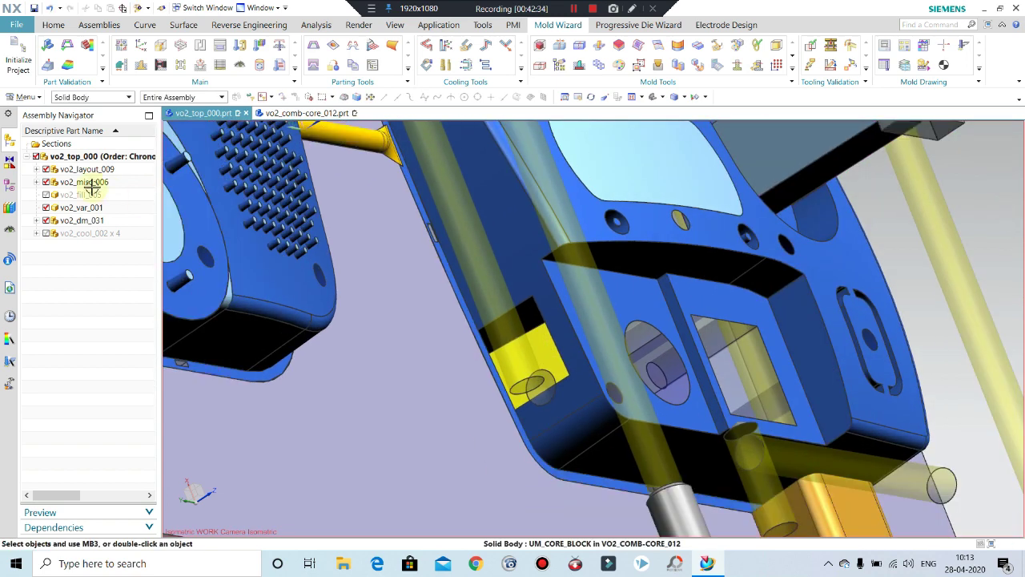
{"action": "mouse_move", "coordinate": [513, 336]}
{"action": "middle_mouse_down"}
{"action": "mouse_move", "coordinate": [550, 335]}
{"action": "mouse_move", "coordinate": [519, 158]}
{"action": "middle_mouse_up"}
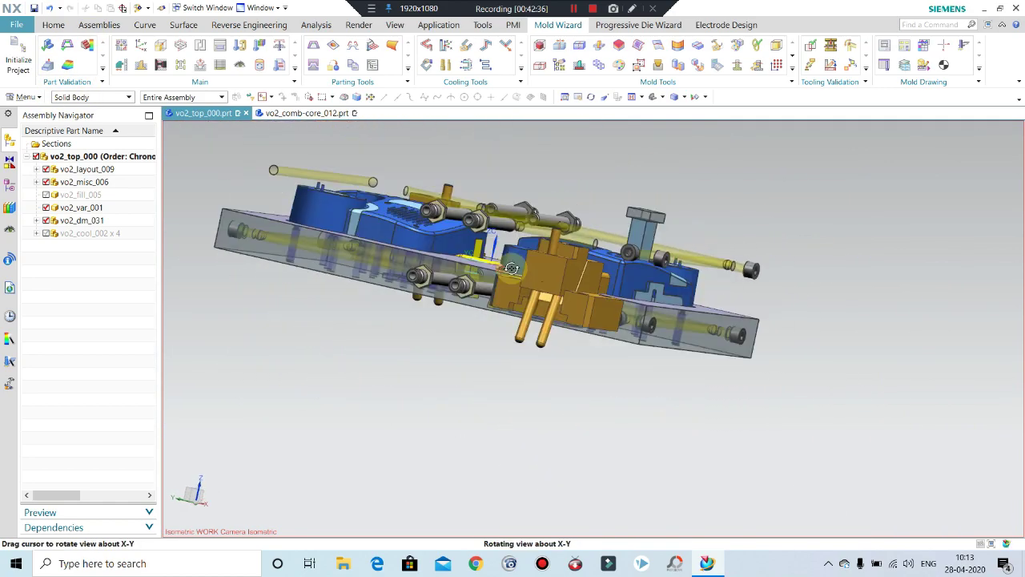
{"action": "scroll", "coordinate": [519, 157], "scroll_direction": "up", "scroll_amount": 3}
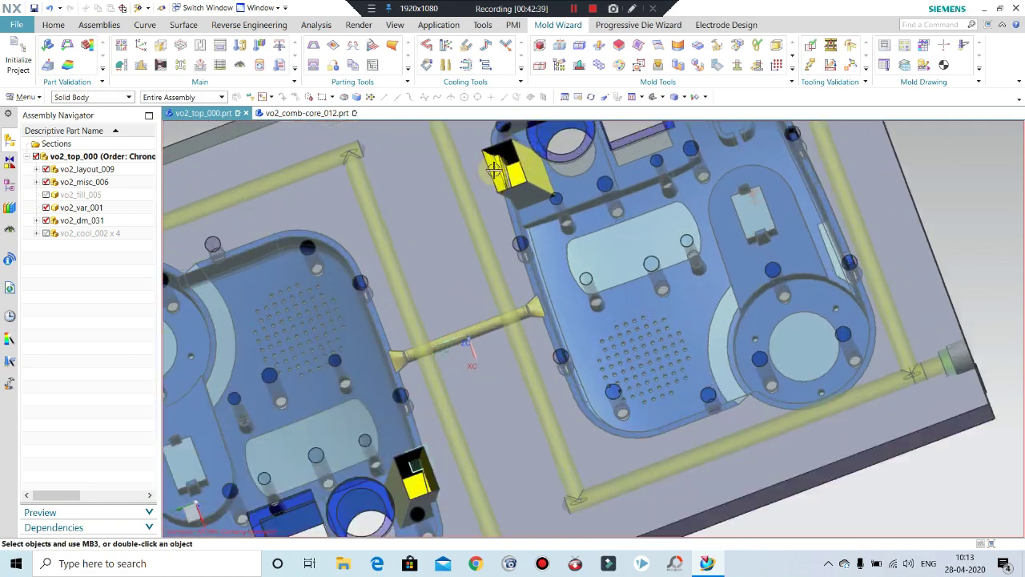
{"action": "scroll", "coordinate": [519, 158], "scroll_direction": "up", "scroll_amount": 3}
{"action": "mouse_move", "coordinate": [519, 158]}
{"action": "middle_mouse_down"}
{"action": "mouse_move", "coordinate": [520, 241]}
{"action": "mouse_move", "coordinate": [613, 397]}
{"action": "middle_mouse_up"}
{"action": "scroll", "coordinate": [519, 241], "scroll_direction": "down", "scroll_amount": 3}
{"action": "scroll", "coordinate": [556, 240], "scroll_direction": "down", "scroll_amount": 2}
{"action": "scroll", "coordinate": [556, 241], "scroll_direction": "down", "scroll_amount": 3}
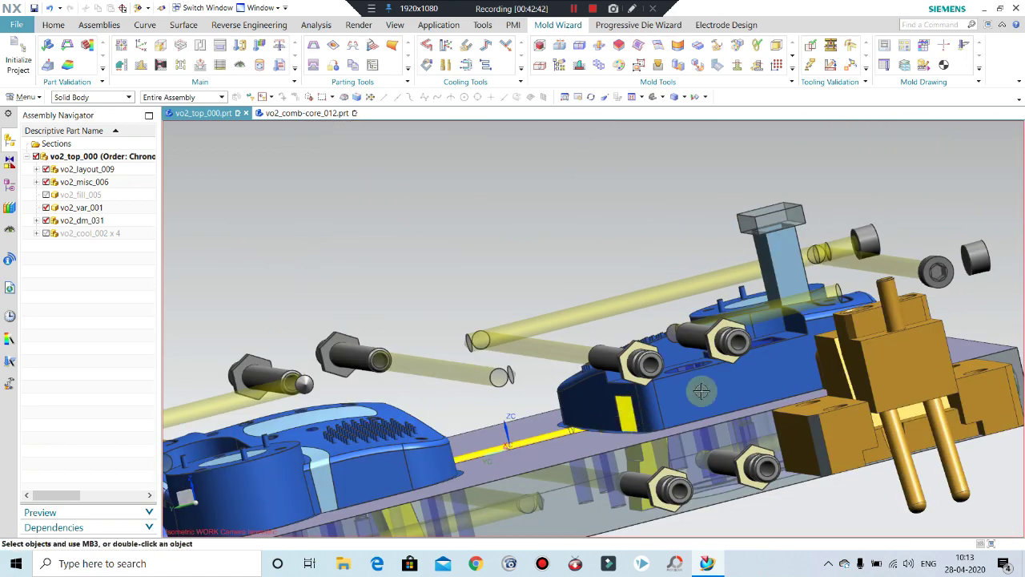
{"action": "scroll", "coordinate": [619, 417], "scroll_direction": "up", "scroll_amount": 1}
{"action": "scroll", "coordinate": [626, 445], "scroll_direction": "up", "scroll_amount": 1}
{"action": "scroll", "coordinate": [633, 473], "scroll_direction": "up", "scroll_amount": 1}
{"action": "scroll", "coordinate": [633, 457], "scroll_direction": "up", "scroll_amount": 2}
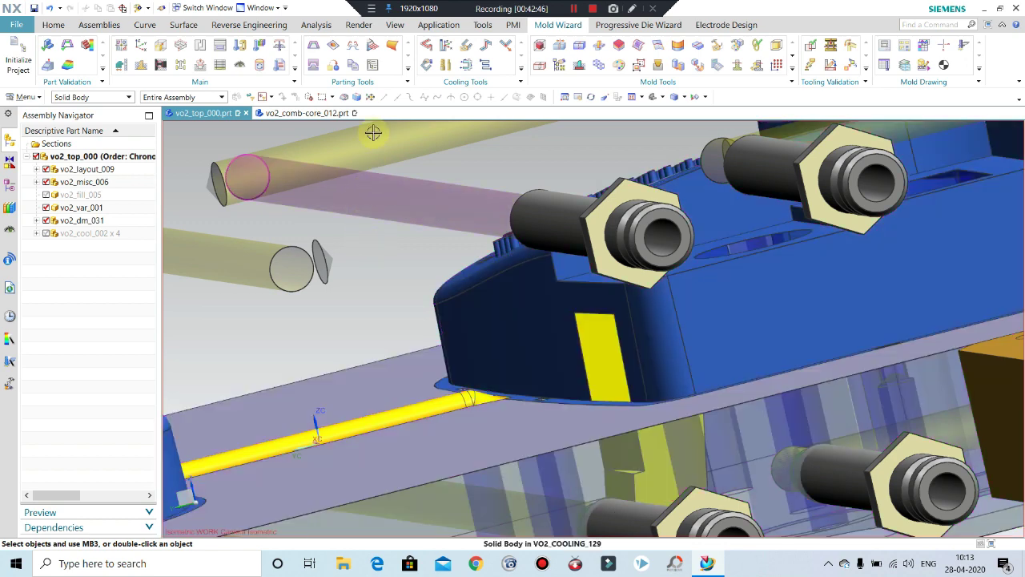
{"action": "scroll", "coordinate": [508, 151], "scroll_direction": "down", "scroll_amount": 1}
{"action": "scroll", "coordinate": [606, 377], "scroll_direction": "up", "scroll_amount": 1}
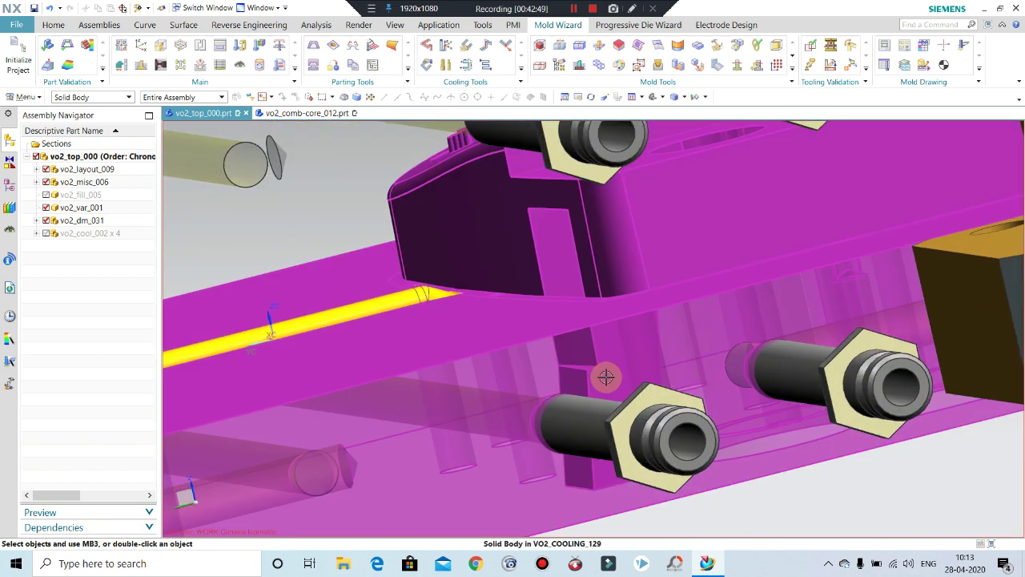
{"action": "scroll", "coordinate": [672, 274], "scroll_direction": "down", "scroll_amount": 2}
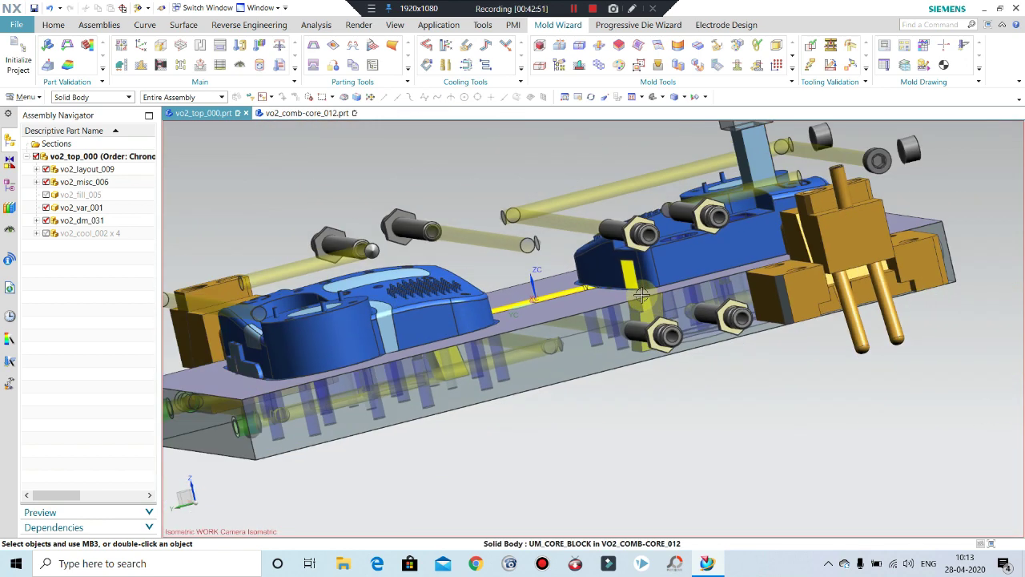
{"action": "middle_click_drag", "start_coordinate": [672, 275], "coordinate": [622, 341]}
{"action": "scroll", "coordinate": [621, 341], "scroll_direction": "up", "scroll_amount": 2}
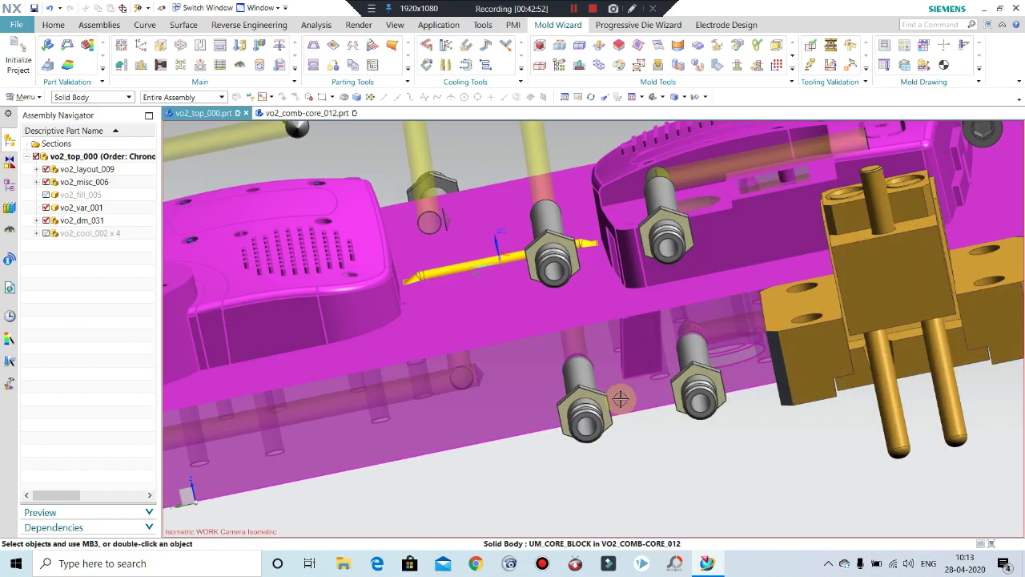
{"action": "scroll", "coordinate": [654, 238], "scroll_direction": "down", "scroll_amount": 1}
{"action": "scroll", "coordinate": [655, 238], "scroll_direction": "down", "scroll_amount": 2}
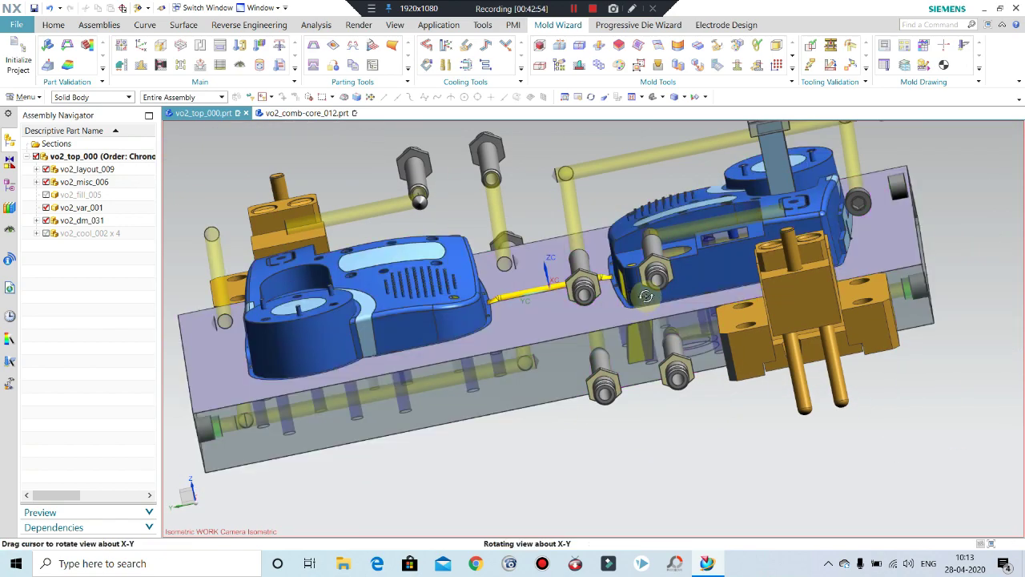
{"action": "mouse_move", "coordinate": [653, 248]}
{"action": "middle_mouse_down"}
{"action": "mouse_move", "coordinate": [644, 290]}
{"action": "mouse_move", "coordinate": [635, 272]}
{"action": "mouse_move", "coordinate": [367, 184]}
{"action": "middle_mouse_up"}
{"action": "scroll", "coordinate": [634, 270], "scroll_direction": "up", "scroll_amount": 1}
{"action": "scroll", "coordinate": [634, 270], "scroll_direction": "up", "scroll_amount": 1}
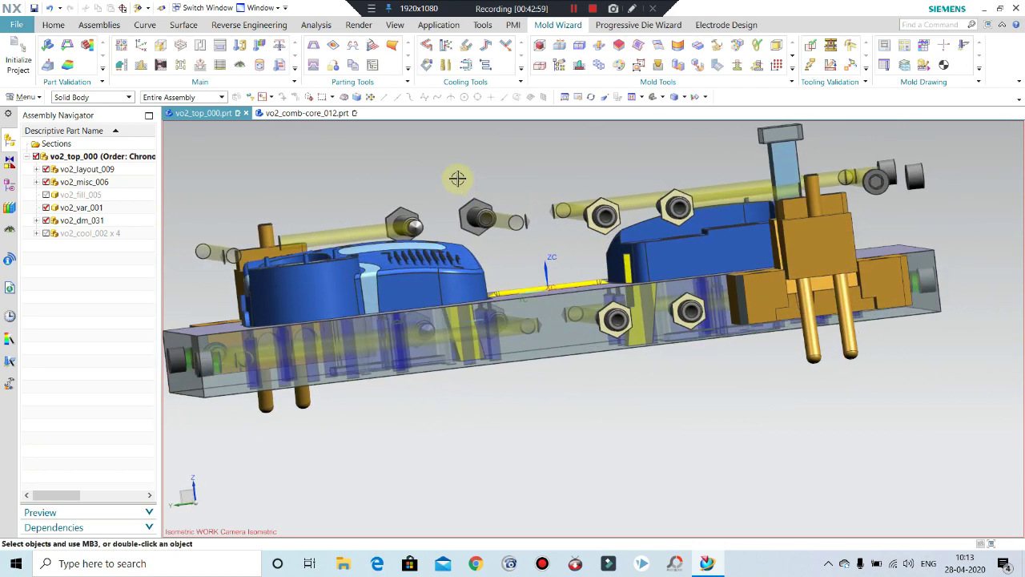
{"action": "scroll", "coordinate": [560, 240], "scroll_direction": "down", "scroll_amount": 1}
{"action": "scroll", "coordinate": [561, 241], "scroll_direction": "up", "scroll_amount": 1}
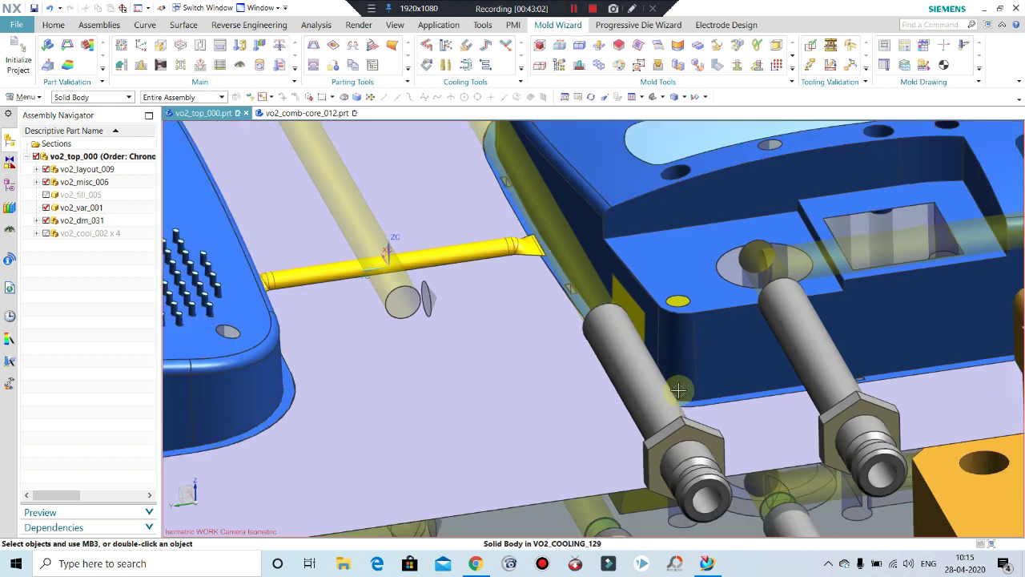
{"action": "scroll", "coordinate": [692, 369], "scroll_direction": "up", "scroll_amount": 1}
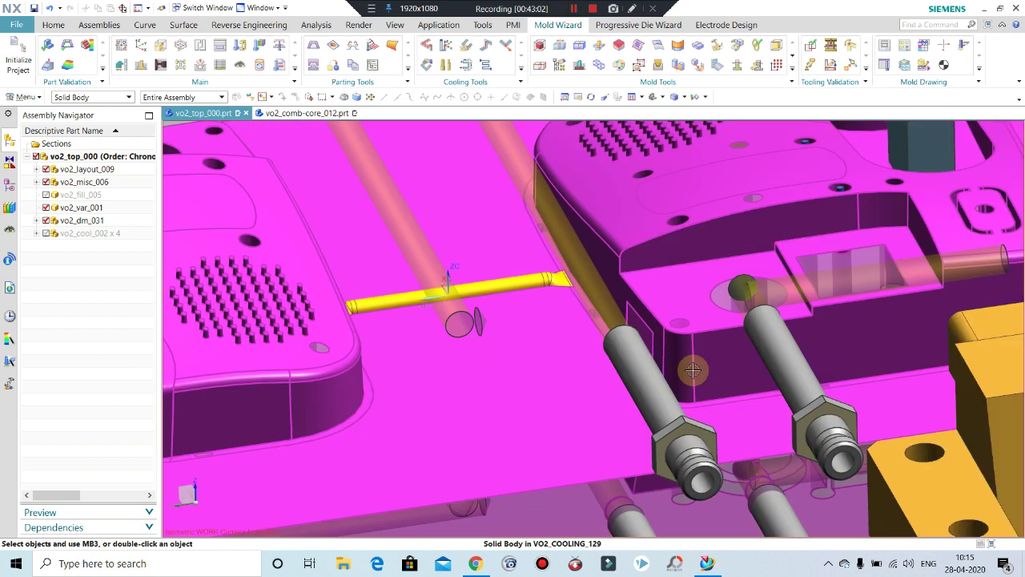
{"action": "scroll", "coordinate": [692, 369], "scroll_direction": "up", "scroll_amount": 1}
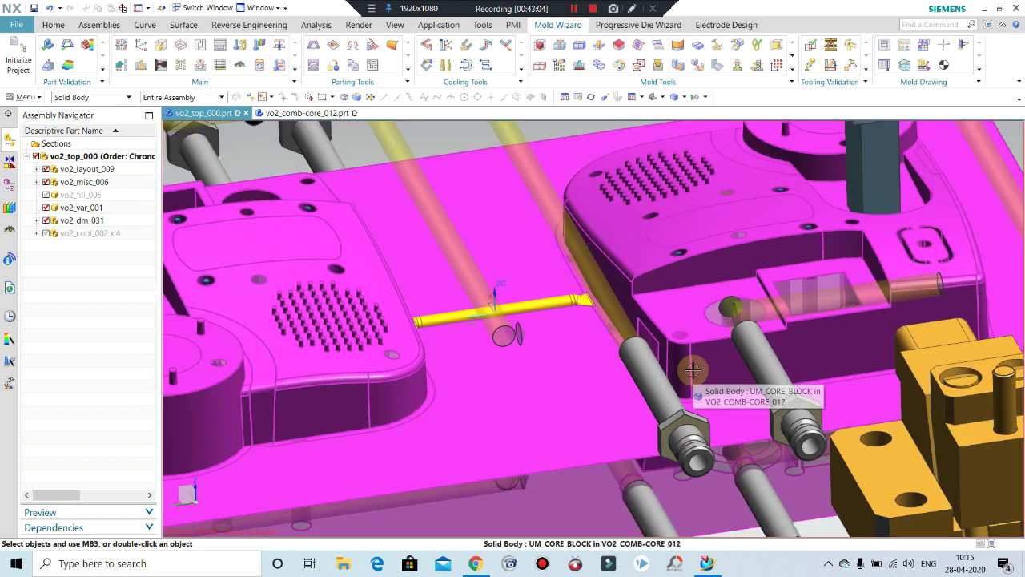
{"action": "scroll", "coordinate": [650, 320], "scroll_direction": "up", "scroll_amount": 1}
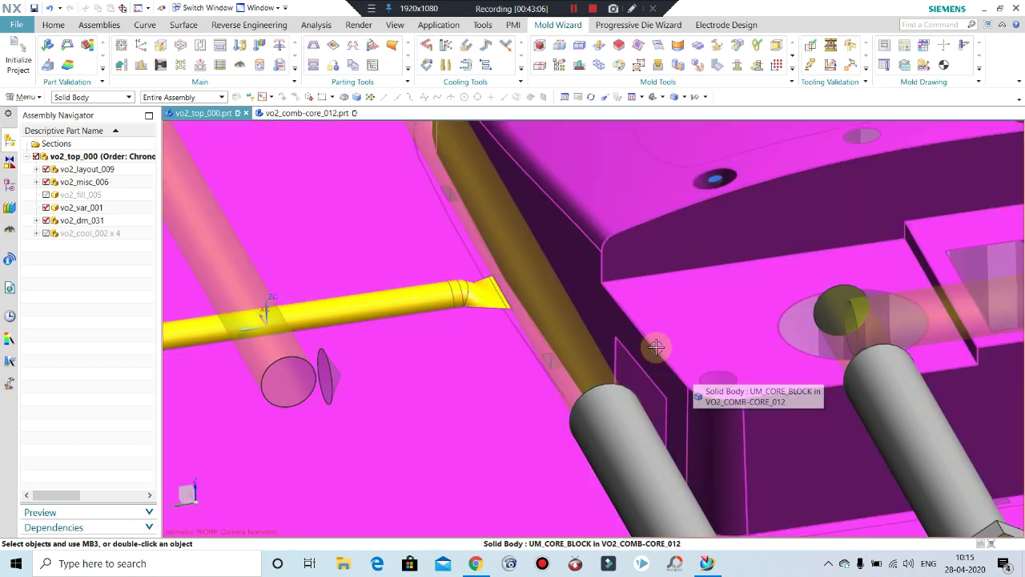
{"action": "scroll", "coordinate": [682, 293], "scroll_direction": "up", "scroll_amount": 1}
{"action": "scroll", "coordinate": [694, 346], "scroll_direction": "down", "scroll_amount": 1}
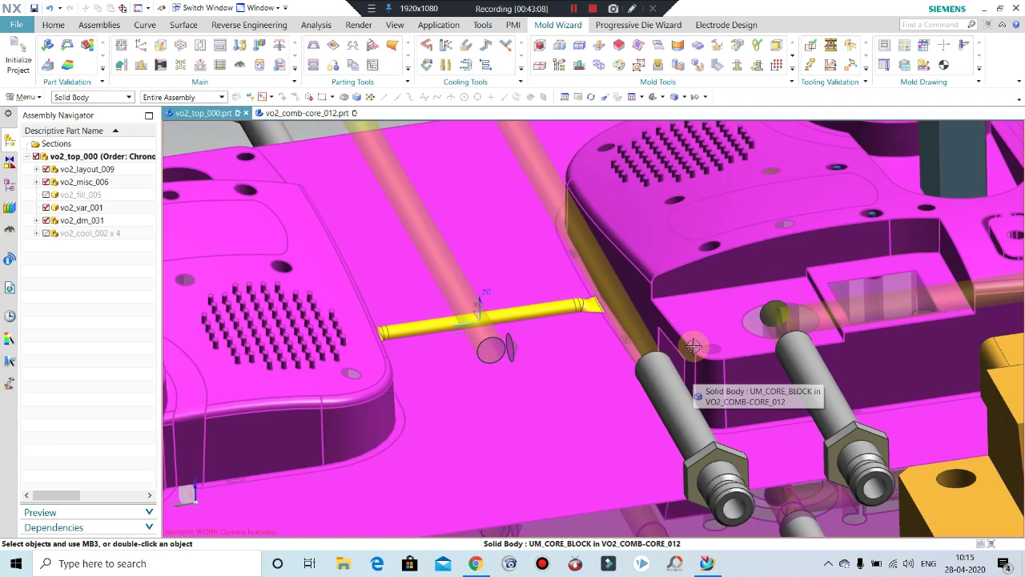
{"action": "scroll", "coordinate": [694, 346], "scroll_direction": "up", "scroll_amount": 1}
{"action": "scroll", "coordinate": [719, 332], "scroll_direction": "up", "scroll_amount": 2}
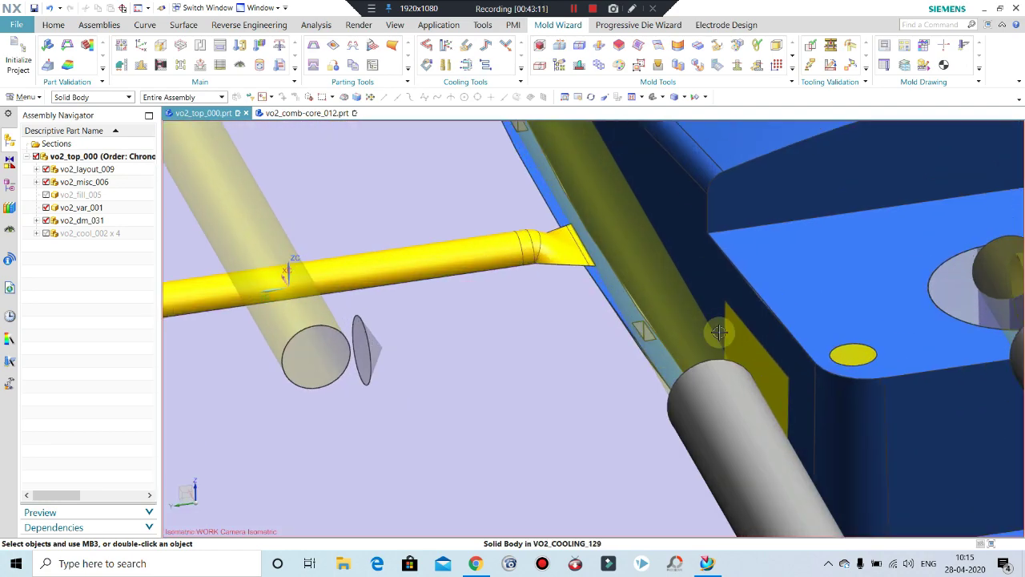
{"action": "scroll", "coordinate": [721, 329], "scroll_direction": "down", "scroll_amount": 2}
- Fit the whole mold in view and list the hidden objects for selection
{"action": "mouse_move", "coordinate": [758, 277]}
{"action": "middle_mouse_down"}
{"action": "mouse_move", "coordinate": [788, 329]}
{"action": "mouse_move", "coordinate": [809, 300]}
{"action": "mouse_move", "coordinate": [694, 343]}
{"action": "mouse_move", "coordinate": [707, 350]}
{"action": "middle_mouse_up"}
{"action": "scroll", "coordinate": [788, 329], "scroll_direction": "down", "scroll_amount": 2}
{"action": "scroll", "coordinate": [813, 296], "scroll_direction": "up", "scroll_amount": 2}
{"action": "scroll", "coordinate": [813, 296], "scroll_direction": "up", "scroll_amount": 2}
{"action": "scroll", "coordinate": [814, 296], "scroll_direction": "down", "scroll_amount": 2}
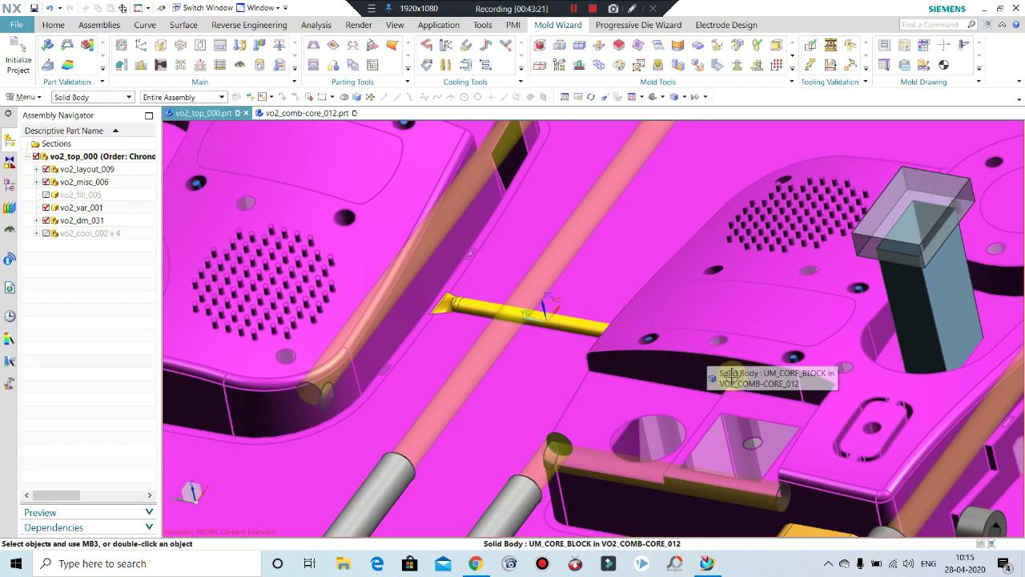
{"action": "scroll", "coordinate": [706, 351], "scroll_direction": "down", "scroll_amount": 2}
{"action": "scroll", "coordinate": [572, 345], "scroll_direction": "down", "scroll_amount": 2}
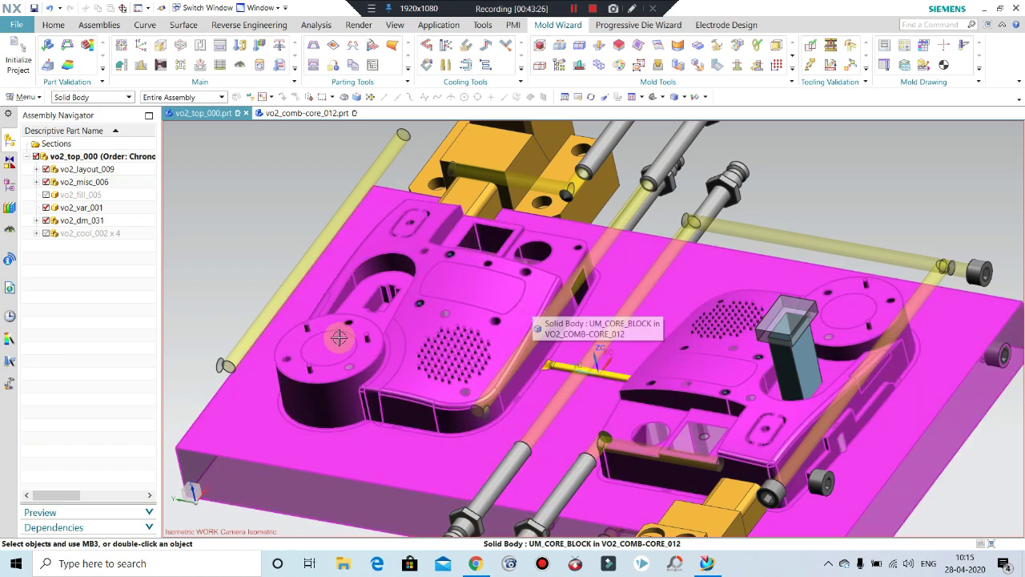
{"action": "scroll", "coordinate": [369, 338], "scroll_direction": "down", "scroll_amount": 5}
{"action": "key", "text": "ctrl+f"}
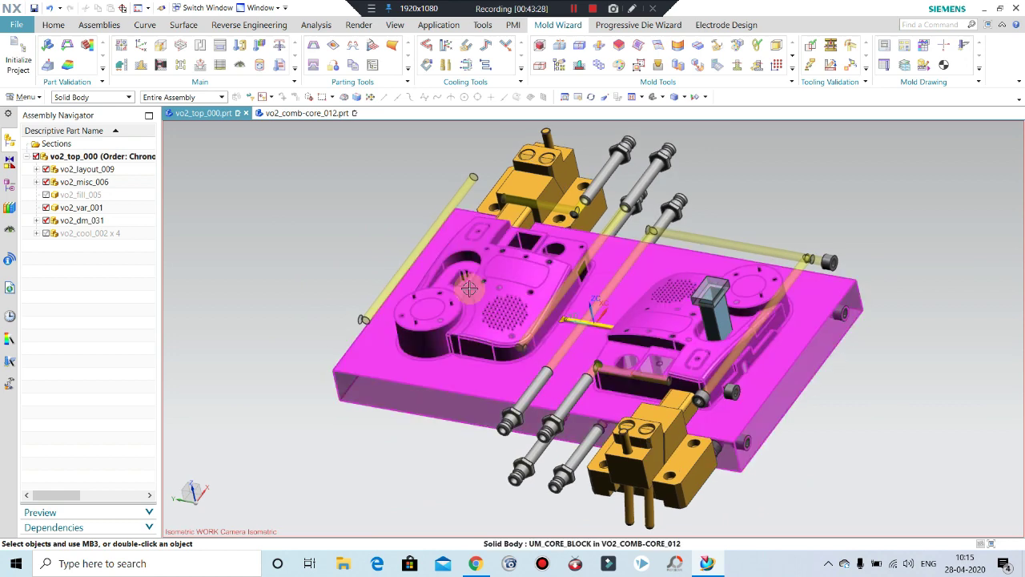
{"action": "key", "text": "ctrl+shift+k"}
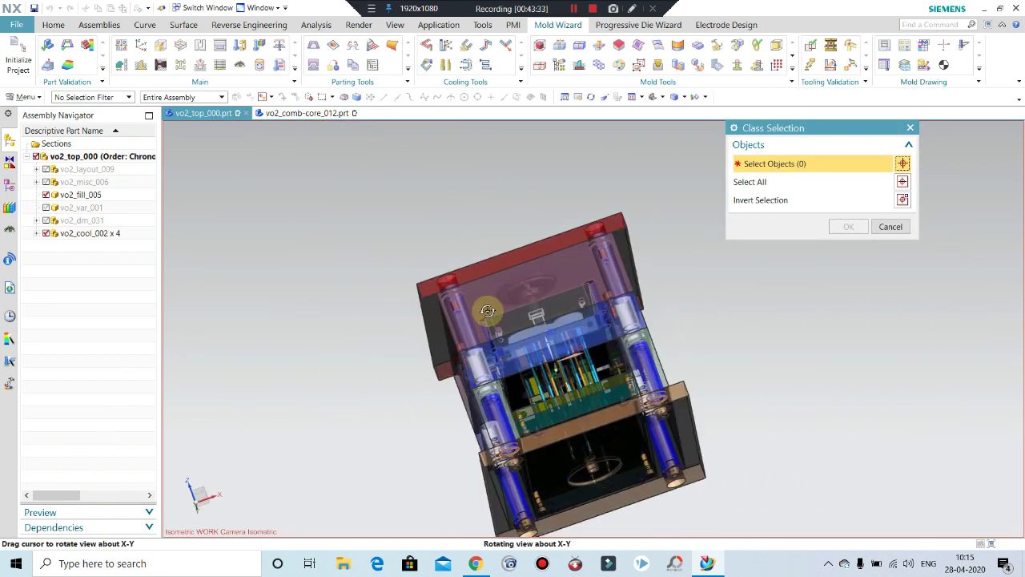
{"action": "middle_click_drag", "start_coordinate": [528, 328], "coordinate": [486, 238]}
{"action": "key", "text": "F8"}
{"action": "scroll", "coordinate": [539, 430], "scroll_direction": "down", "scroll_amount": 2}
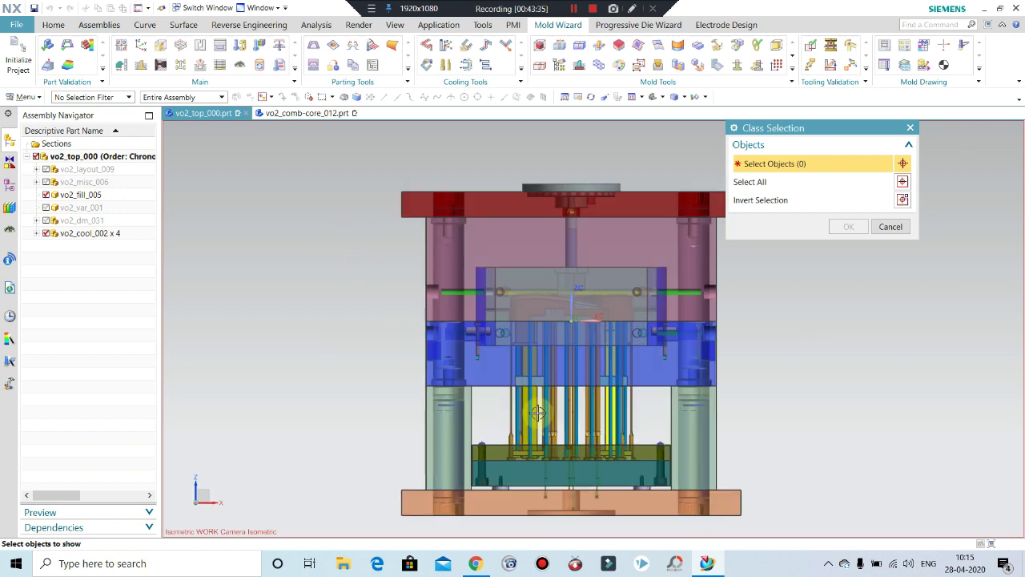
{"action": "scroll", "coordinate": [535, 400], "scroll_direction": "down", "scroll_amount": 3}
{"action": "left_click", "coordinate": [533, 388]}
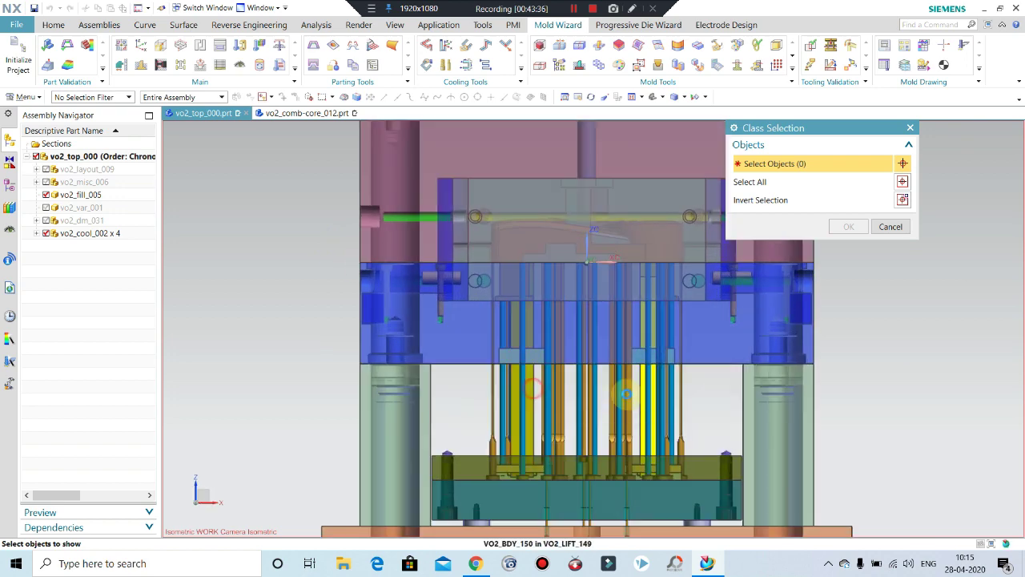
{"action": "middle_click", "coordinate": [717, 377]}
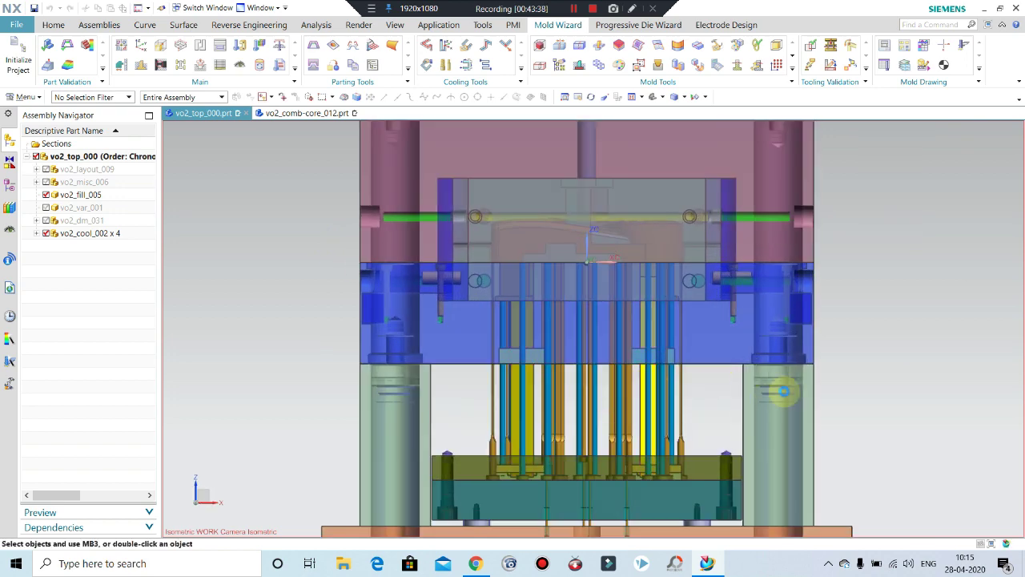
{"action": "key", "text": "ctrl+shift+b"}
{"action": "mouse_move", "coordinate": [659, 360]}
{"action": "middle_mouse_down"}
{"action": "mouse_move", "coordinate": [635, 330]}
{"action": "mouse_move", "coordinate": [585, 312]}
{"action": "middle_mouse_up"}
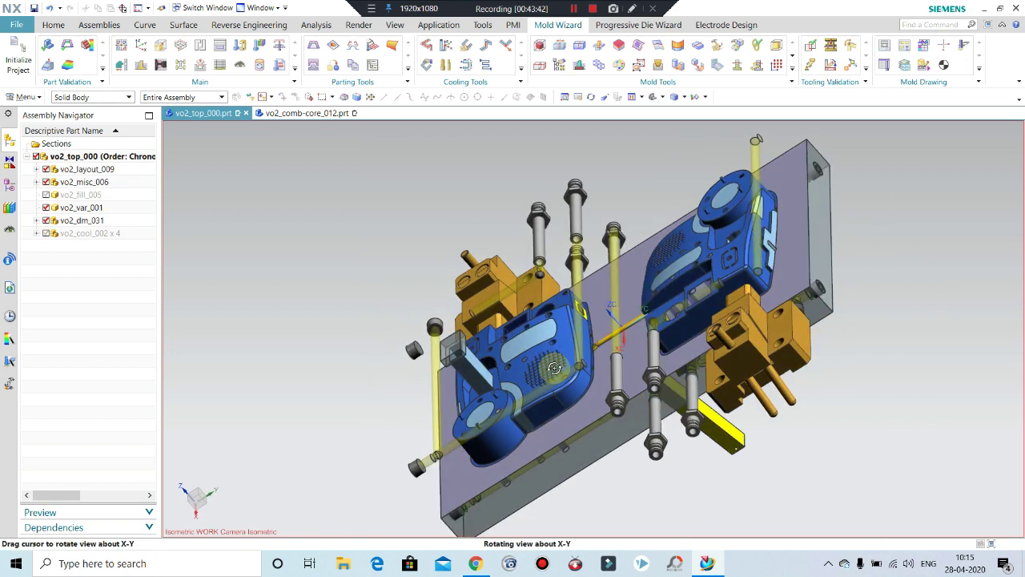
{"action": "scroll", "coordinate": [585, 312], "scroll_direction": "up", "scroll_amount": 5}
{"action": "scroll", "coordinate": [586, 312], "scroll_direction": "up", "scroll_amount": 3}
{"action": "scroll", "coordinate": [583, 314], "scroll_direction": "up", "scroll_amount": 4}
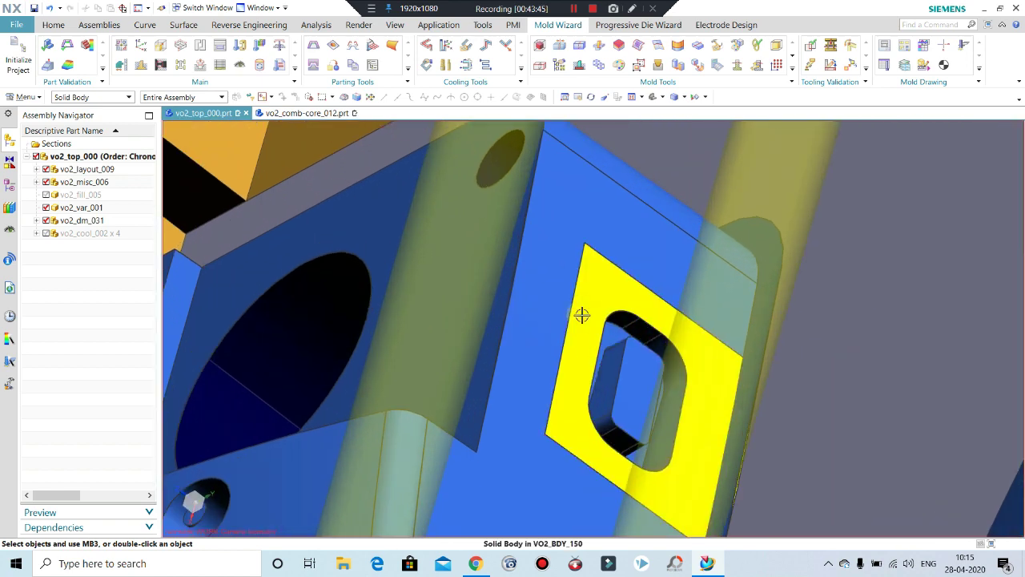
{"action": "left_click", "coordinate": [617, 345]}
{"action": "scroll", "coordinate": [621, 351], "scroll_direction": "down", "scroll_amount": 2}
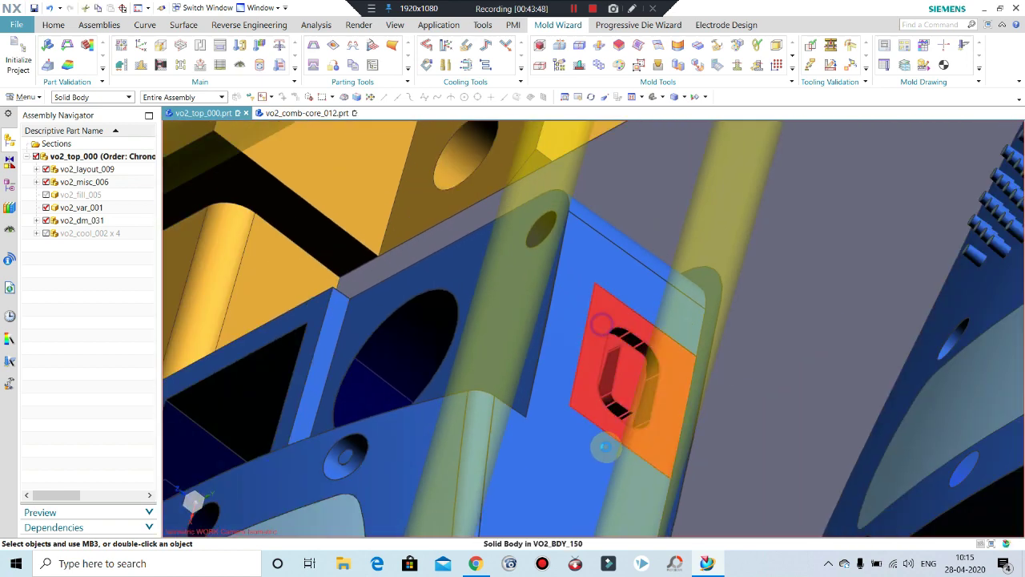
{"action": "mouse_move", "coordinate": [624, 373]}
{"action": "middle_mouse_down"}
{"action": "mouse_move", "coordinate": [648, 344]}
{"action": "mouse_move", "coordinate": [611, 361]}
{"action": "middle_mouse_up"}
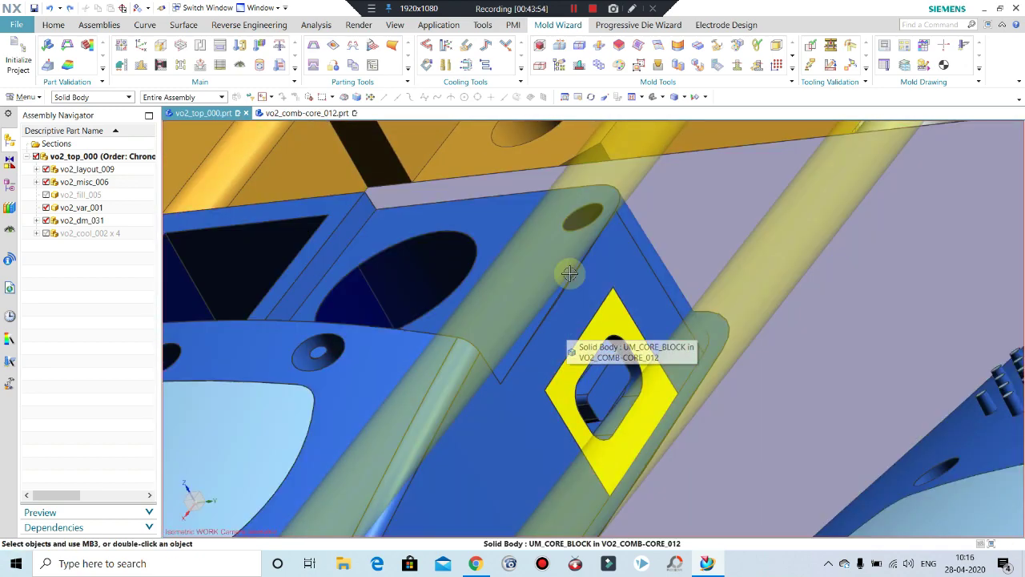
{"action": "scroll", "coordinate": [567, 325], "scroll_direction": "down", "scroll_amount": 5}
{"action": "scroll", "coordinate": [612, 293], "scroll_direction": "down", "scroll_amount": 2}
{"action": "middle_click_drag", "start_coordinate": [612, 293], "coordinate": [681, 273]}
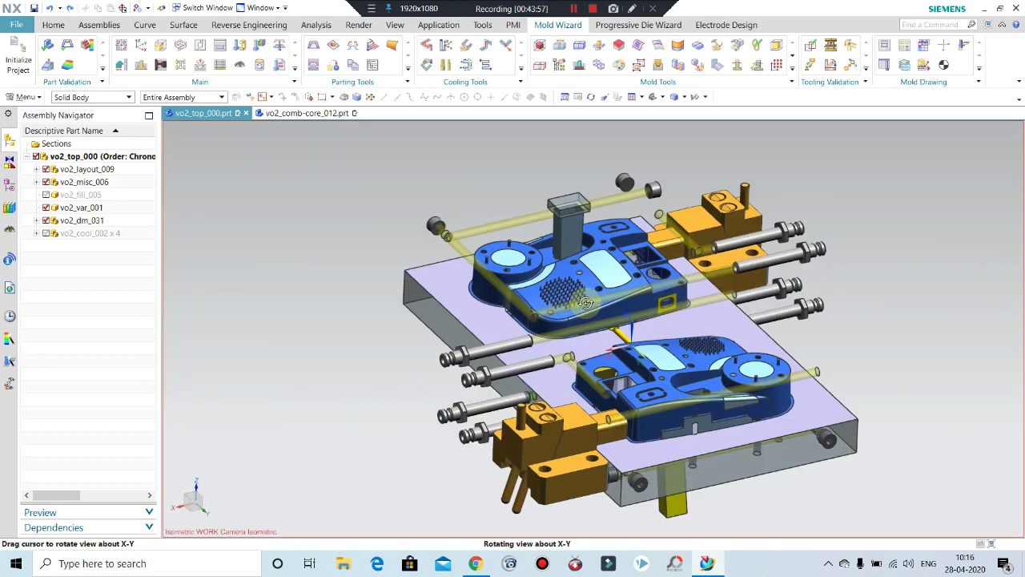
{"action": "scroll", "coordinate": [682, 273], "scroll_direction": "up", "scroll_amount": 5}
{"action": "scroll", "coordinate": [681, 274], "scroll_direction": "up", "scroll_amount": 3}
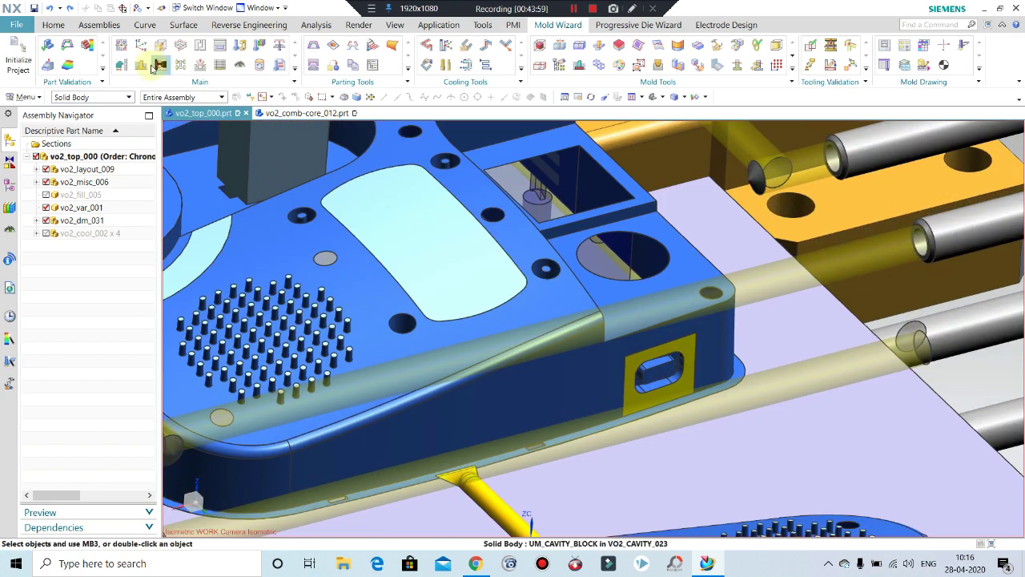
- Make the lifter body the work part from the Home modelling tools
{"action": "left_click", "coordinate": [56, 27]}
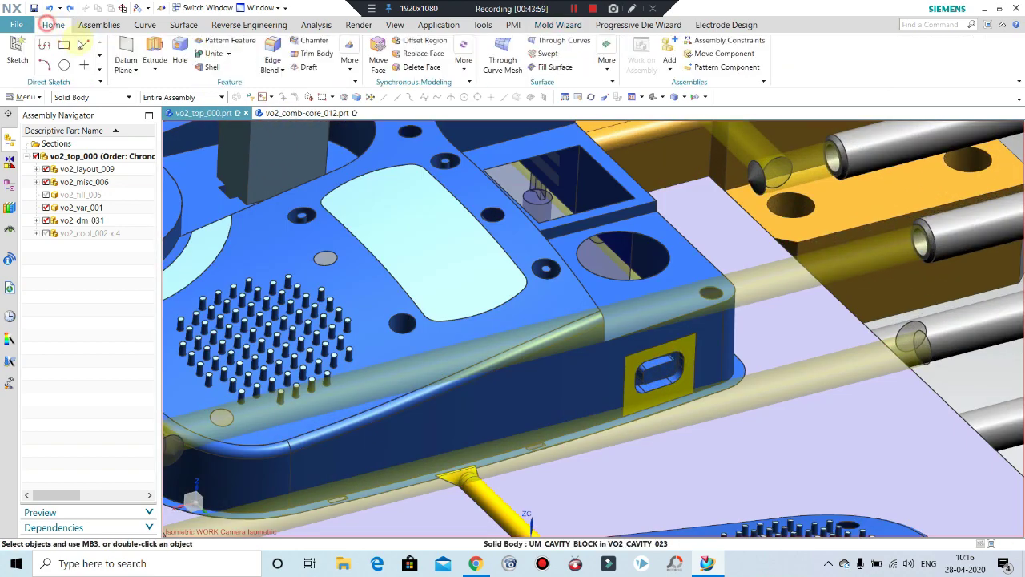
{"action": "double_click", "coordinate": [684, 349]}
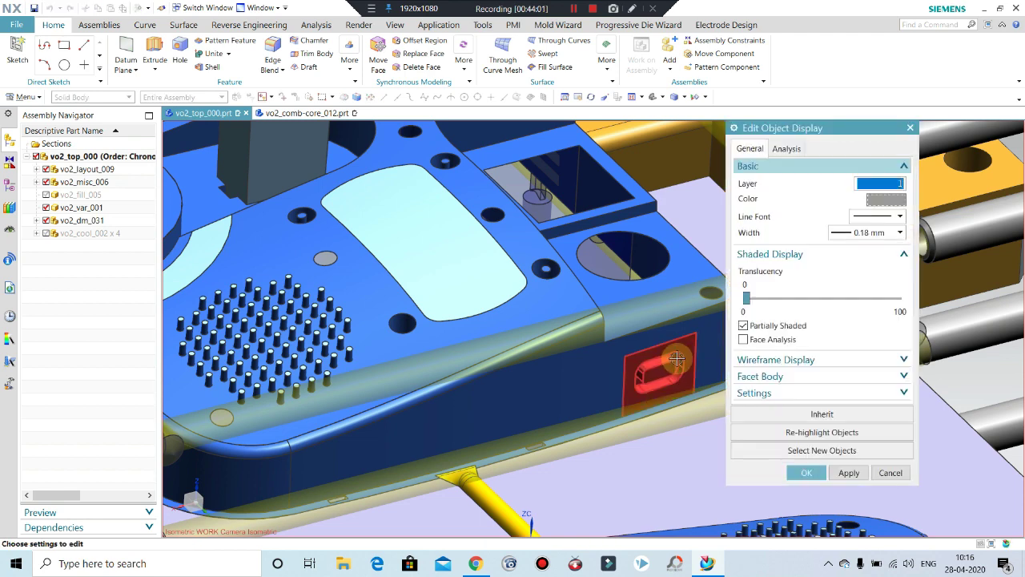
{"action": "left_click", "coordinate": [891, 473]}
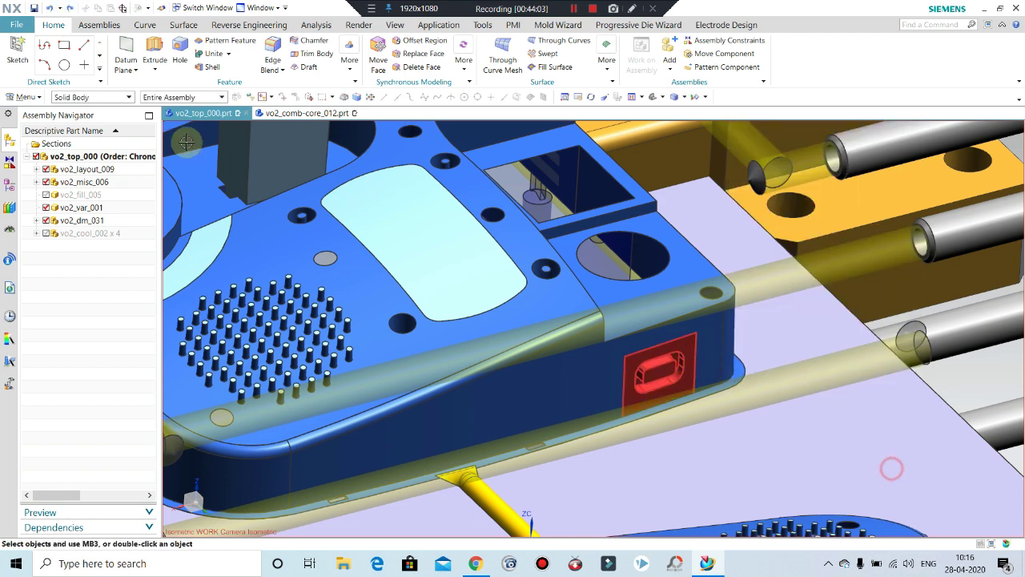
{"action": "double_click", "coordinate": [640, 370]}
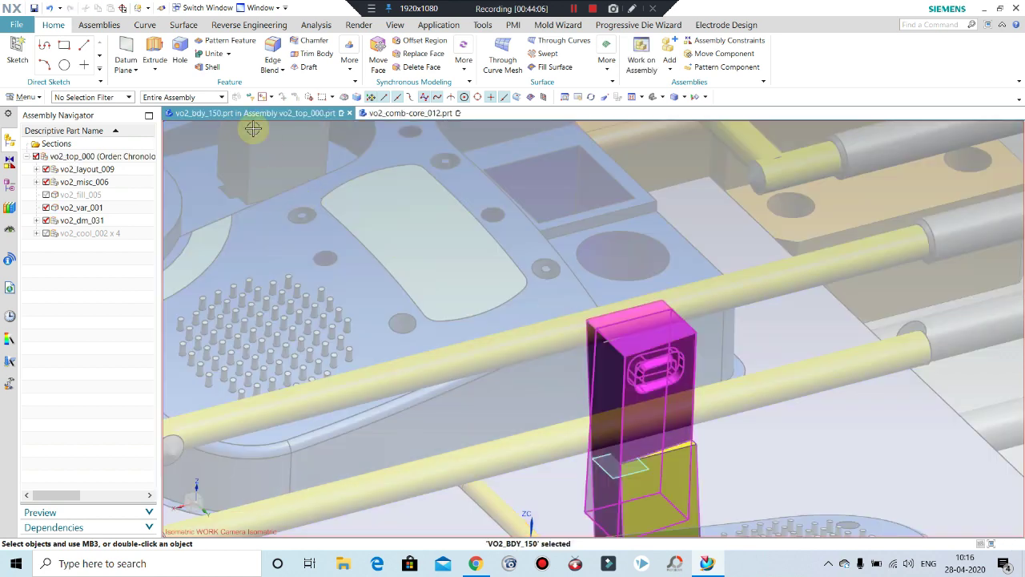
- Abandon a Replace Face on the lifter's top face and start Offset Region instead
{"action": "left_click", "coordinate": [423, 53]}
{"action": "scroll", "coordinate": [658, 340], "scroll_direction": "up", "scroll_amount": 2}
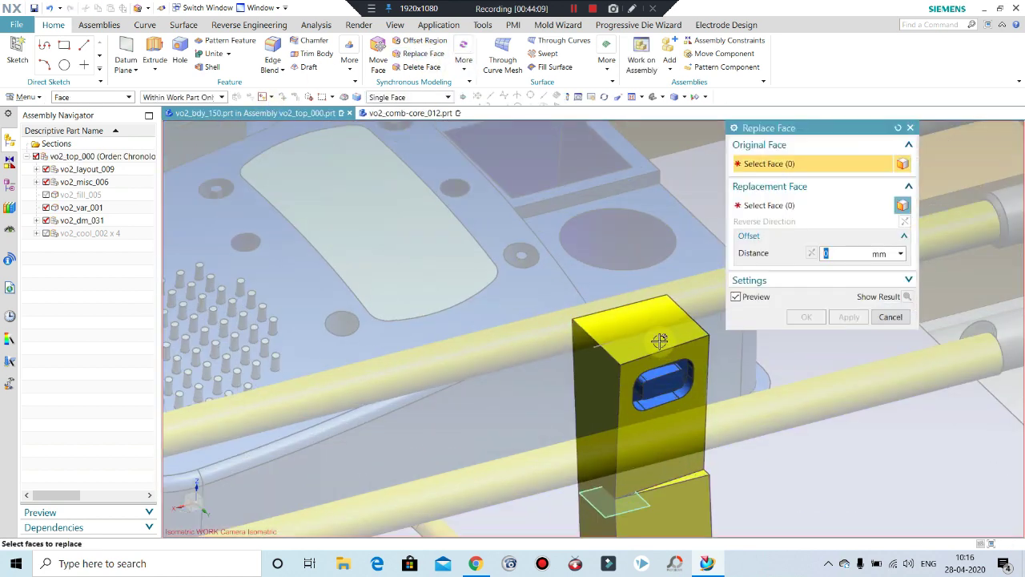
{"action": "left_click", "coordinate": [597, 321]}
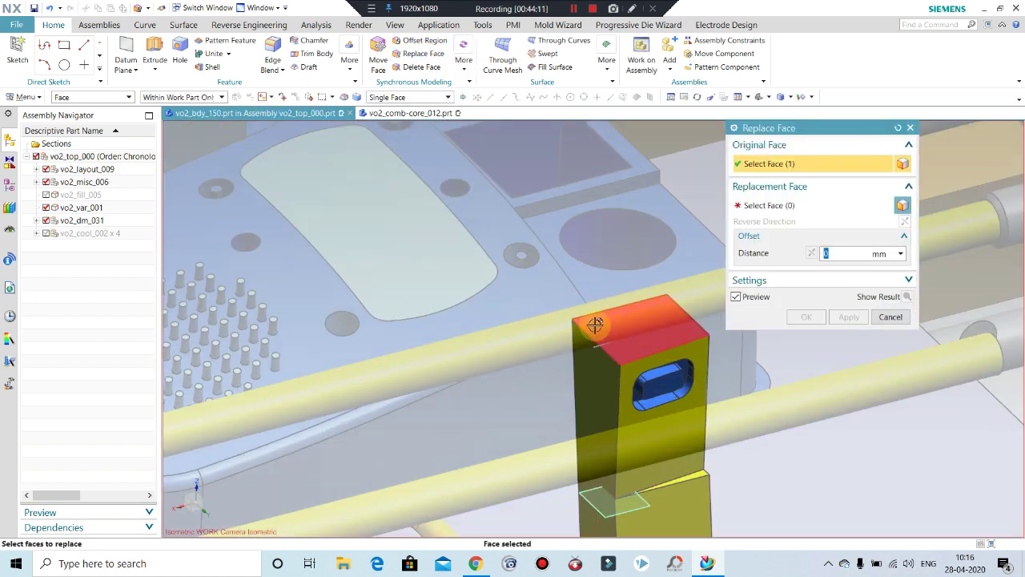
{"action": "left_click", "coordinate": [775, 211]}
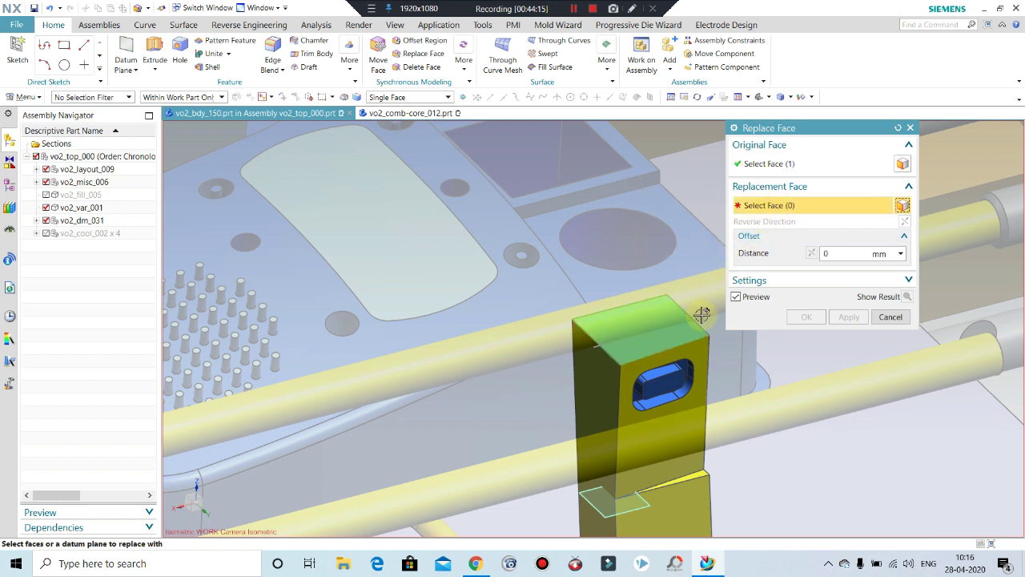
{"action": "left_click", "coordinate": [889, 317]}
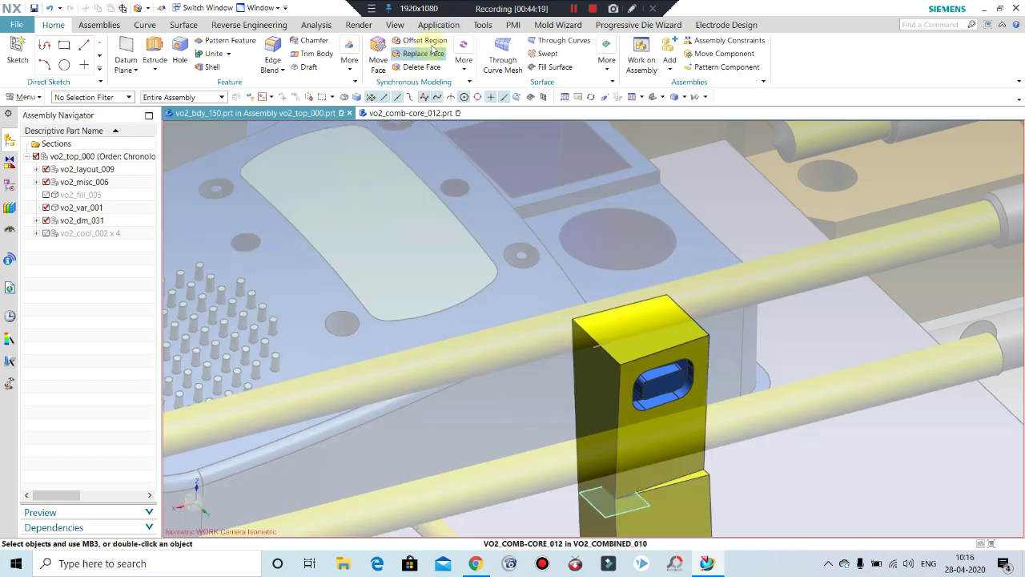
{"action": "left_click", "coordinate": [421, 40]}
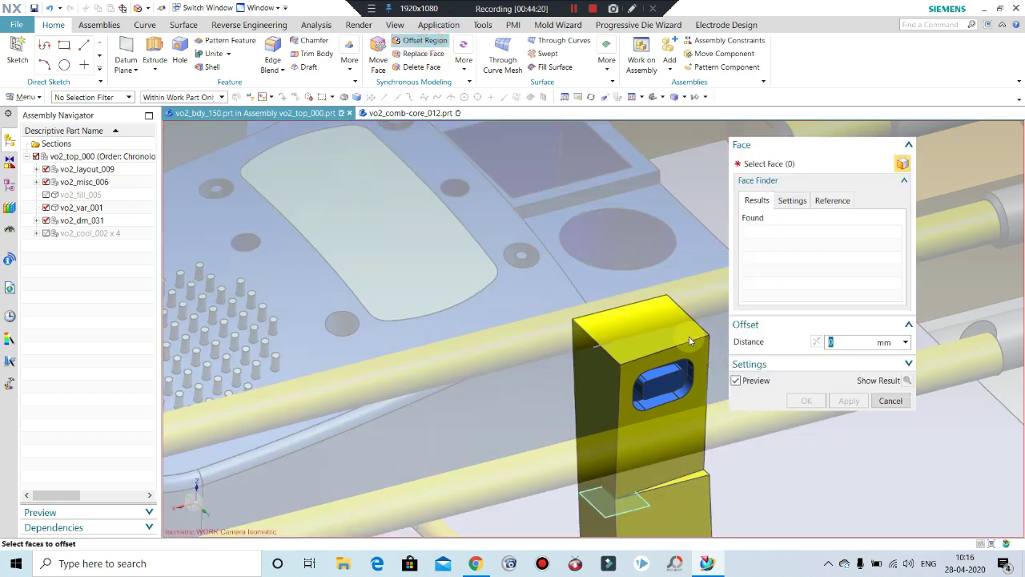
- Offset the lifter's top face upward by 5 mm
{"action": "left_click", "coordinate": [679, 333]}
{"action": "type", "text": "5"}
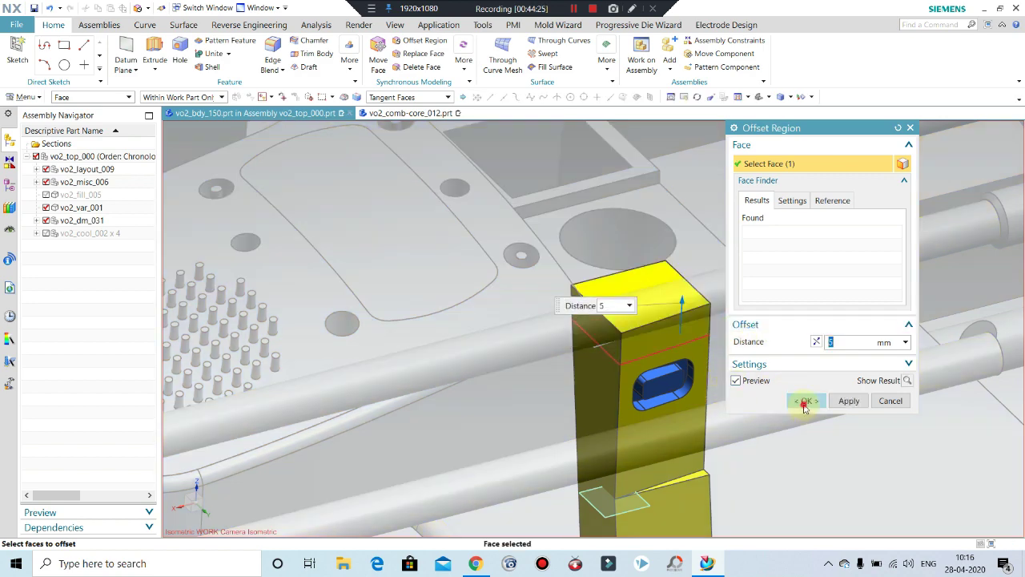
{"action": "left_click", "coordinate": [805, 402]}
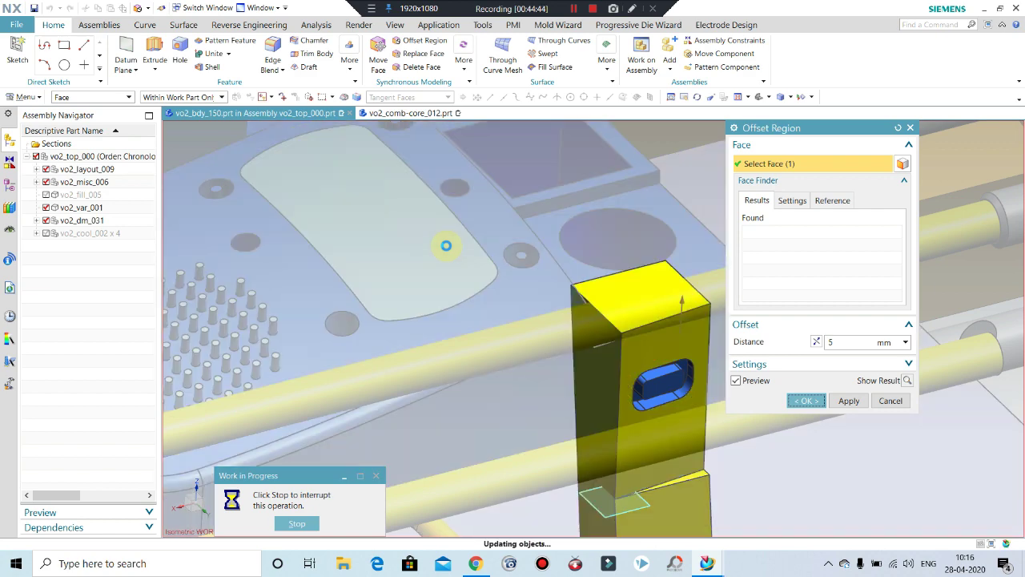
{"action": "scroll", "coordinate": [517, 294], "scroll_direction": "down", "scroll_amount": 3}
{"action": "scroll", "coordinate": [496, 286], "scroll_direction": "down", "scroll_amount": 3}
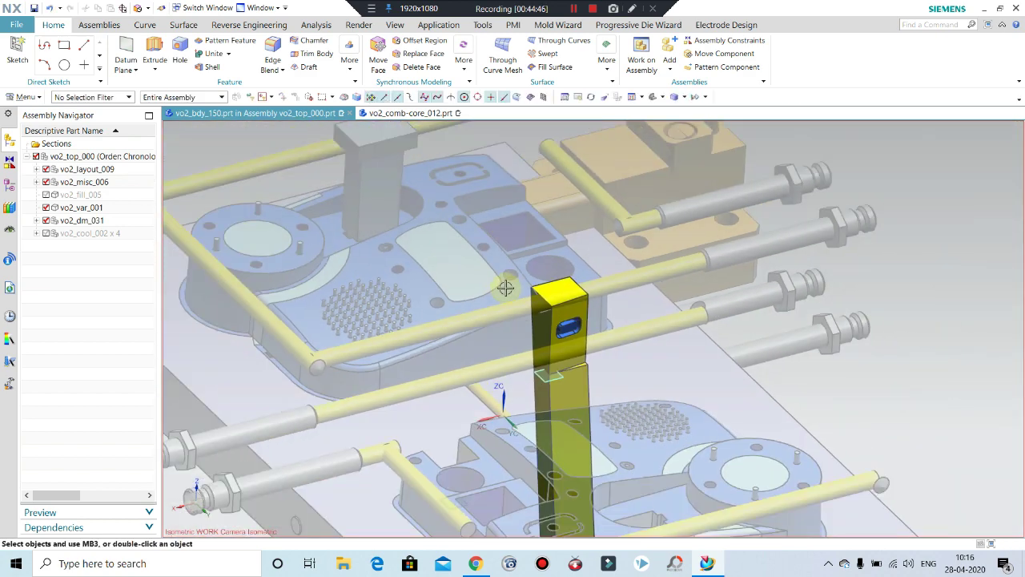
{"action": "scroll", "coordinate": [516, 341], "scroll_direction": "down", "scroll_amount": 5}
{"action": "mouse_move", "coordinate": [539, 356]}
{"action": "middle_mouse_down"}
{"action": "mouse_move", "coordinate": [464, 354]}
{"action": "mouse_move", "coordinate": [402, 306]}
{"action": "middle_mouse_up"}
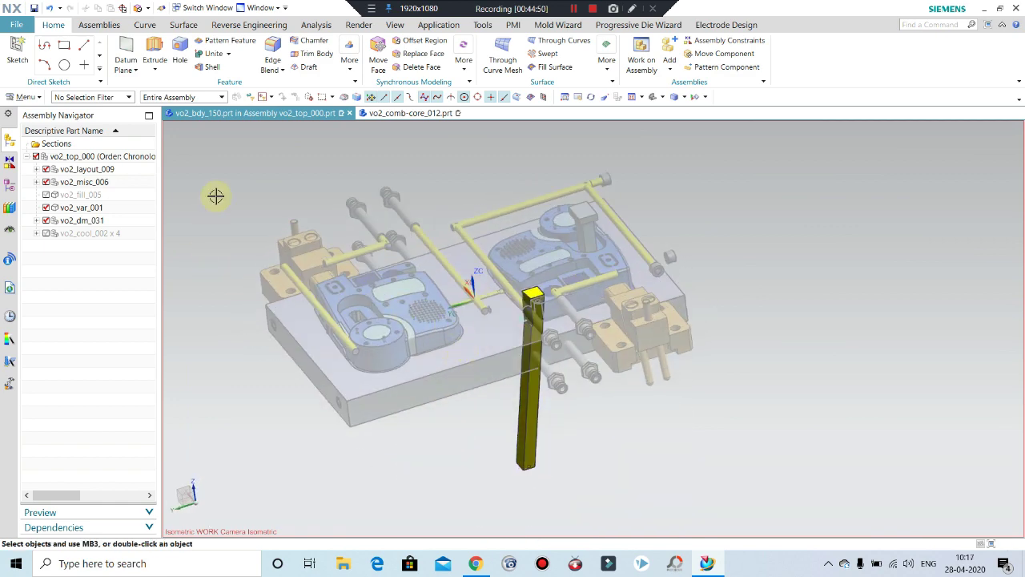
- Make the top-level assembly the work part again and view the lifter top up close
{"action": "double_click", "coordinate": [114, 155]}
{"action": "scroll", "coordinate": [544, 289], "scroll_direction": "up", "scroll_amount": 2}
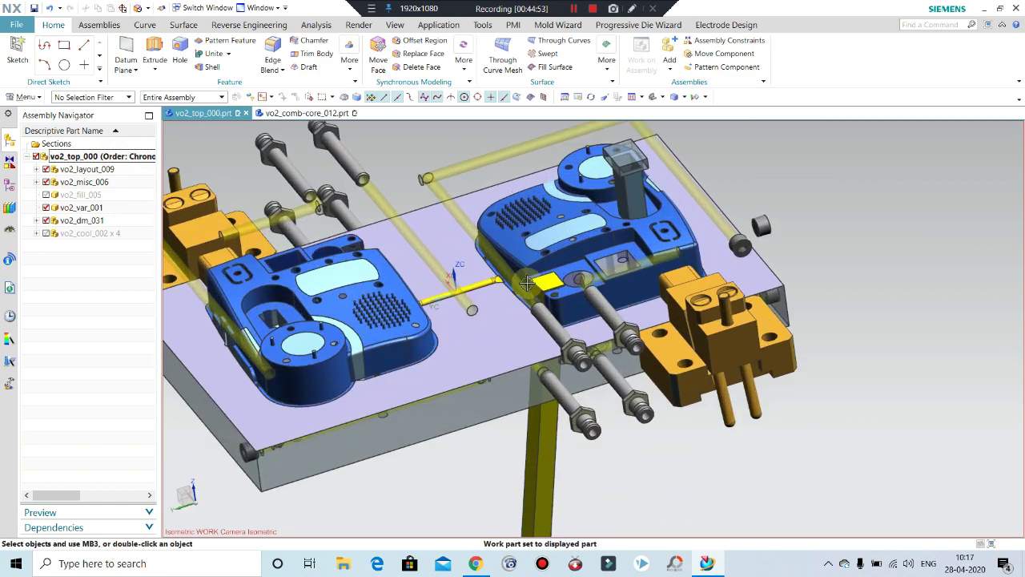
{"action": "scroll", "coordinate": [568, 268], "scroll_direction": "up", "scroll_amount": 3}
{"action": "scroll", "coordinate": [568, 267], "scroll_direction": "up", "scroll_amount": 3}
{"action": "middle_click_drag", "start_coordinate": [568, 267], "coordinate": [419, 304]}
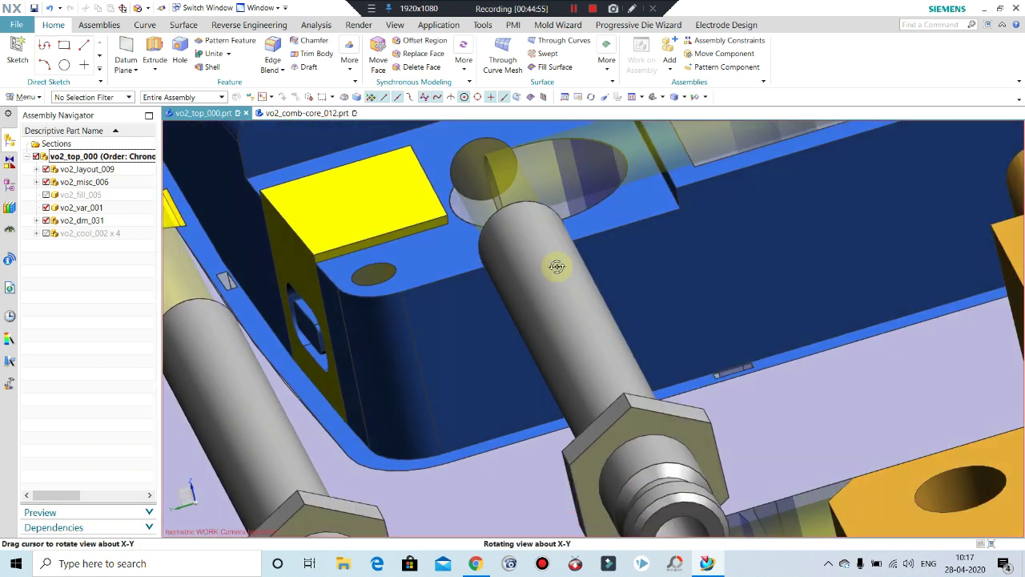
{"action": "scroll", "coordinate": [377, 240], "scroll_direction": "up", "scroll_amount": 2}
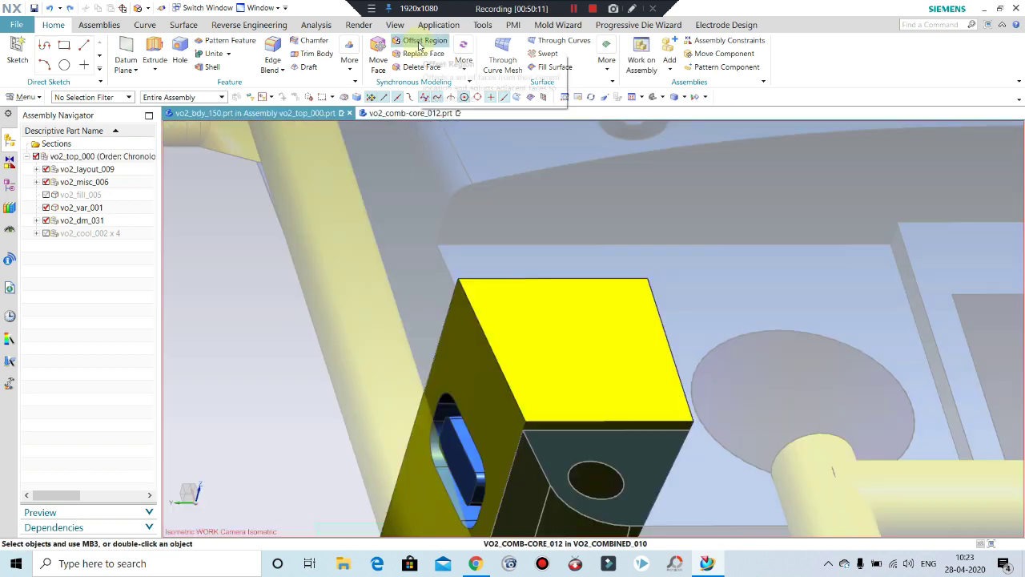
- Offset the lifter top by 0.8313 mm, measured from the lifter top to the core face
{"action": "left_click", "coordinate": [417, 44]}
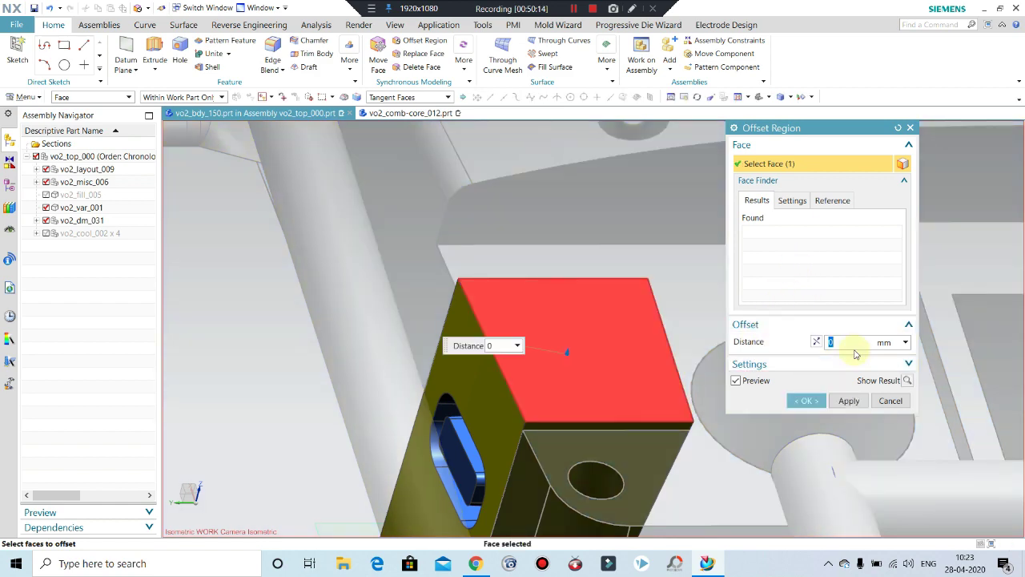
{"action": "left_click", "coordinate": [906, 344]}
{"action": "left_click", "coordinate": [921, 358]}
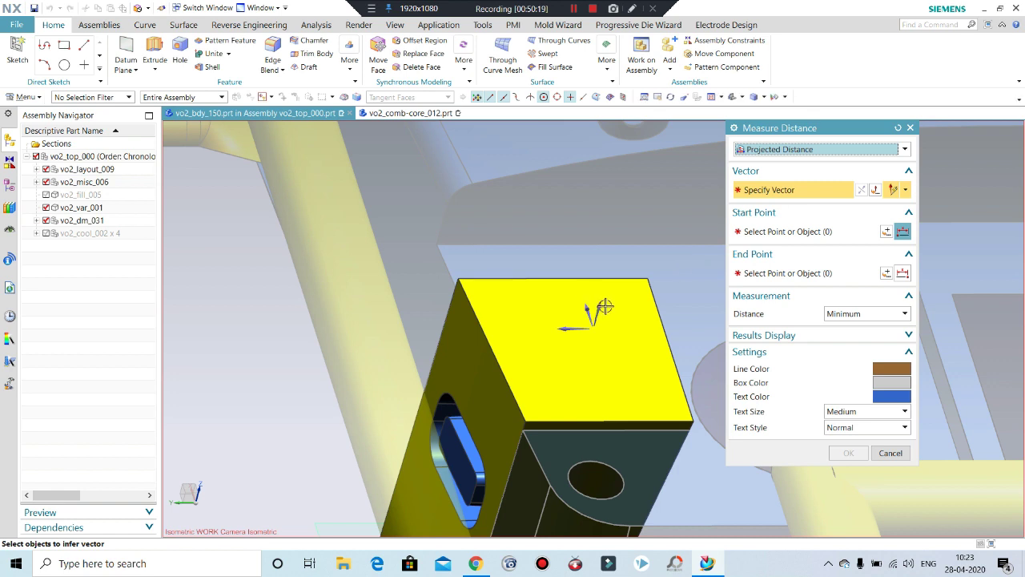
{"action": "left_click", "coordinate": [862, 190]}
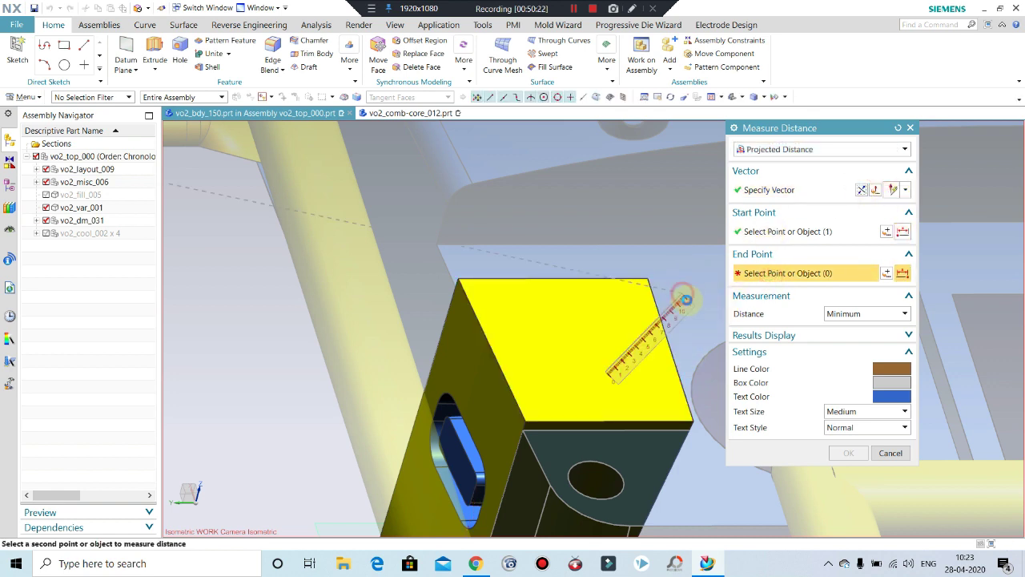
{"action": "left_click", "coordinate": [682, 295]}
{"action": "left_click", "coordinate": [519, 297]}
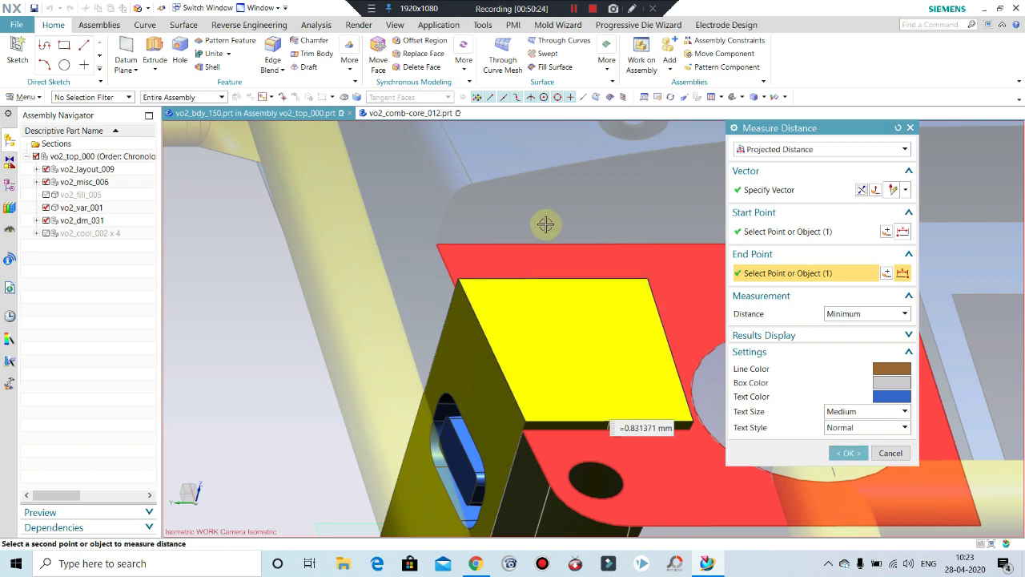
{"action": "left_click", "coordinate": [844, 454]}
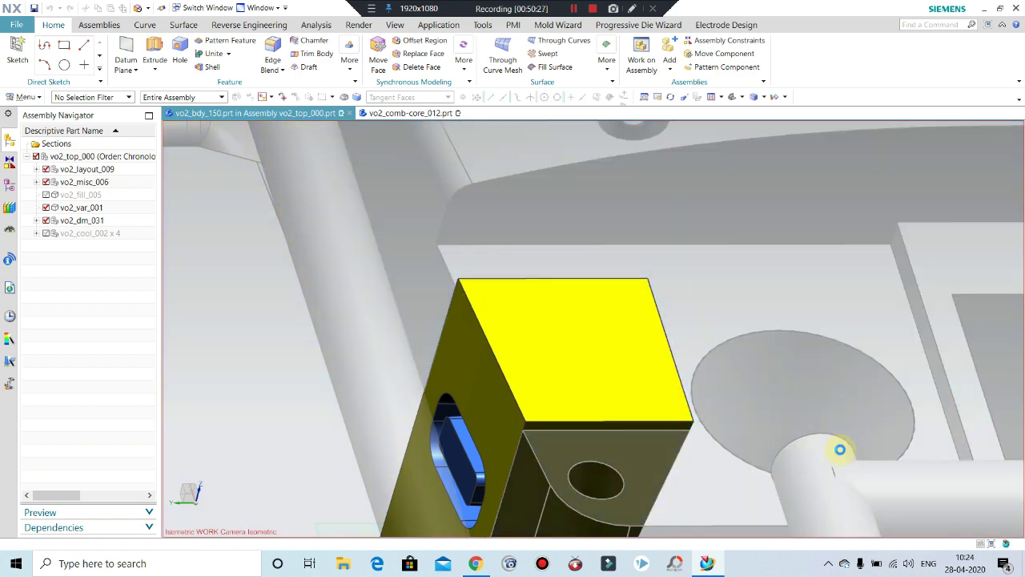
{"action": "left_click", "coordinate": [814, 324]}
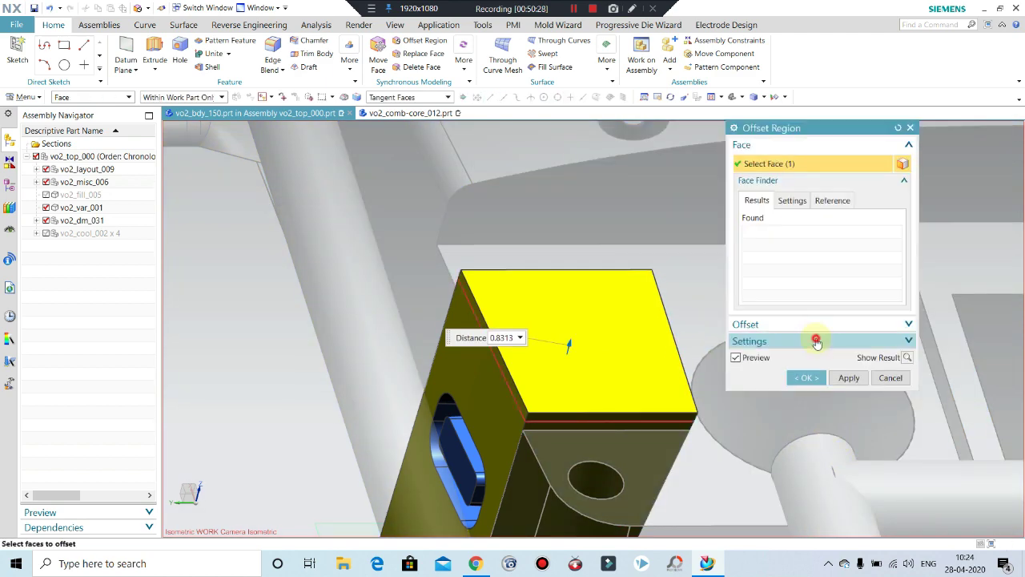
{"action": "left_click", "coordinate": [813, 341]}
{"action": "left_click", "coordinate": [814, 324]}
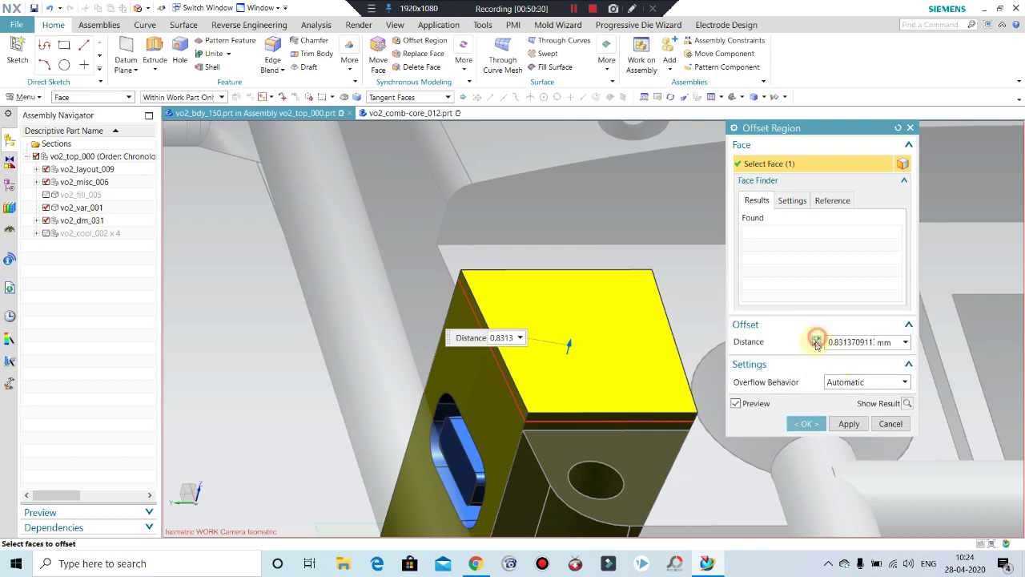
{"action": "left_click", "coordinate": [805, 422]}
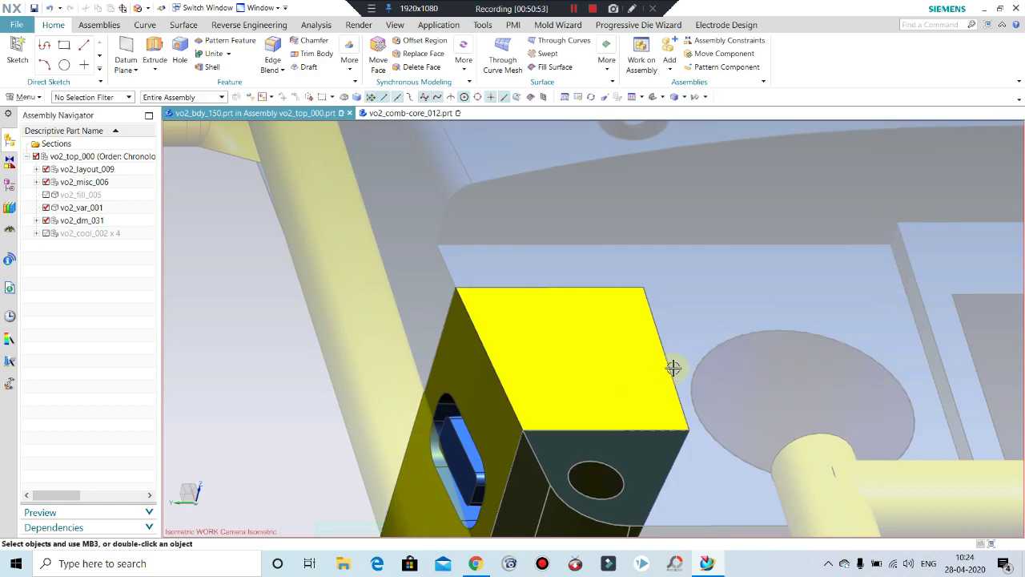
- Return to the whole top-level assembly as the work part and reorient the view
{"action": "scroll", "coordinate": [649, 355], "scroll_direction": "down", "scroll_amount": 3}
{"action": "scroll", "coordinate": [572, 371], "scroll_direction": "down", "scroll_amount": 3}
{"action": "scroll", "coordinate": [533, 366], "scroll_direction": "down", "scroll_amount": 3}
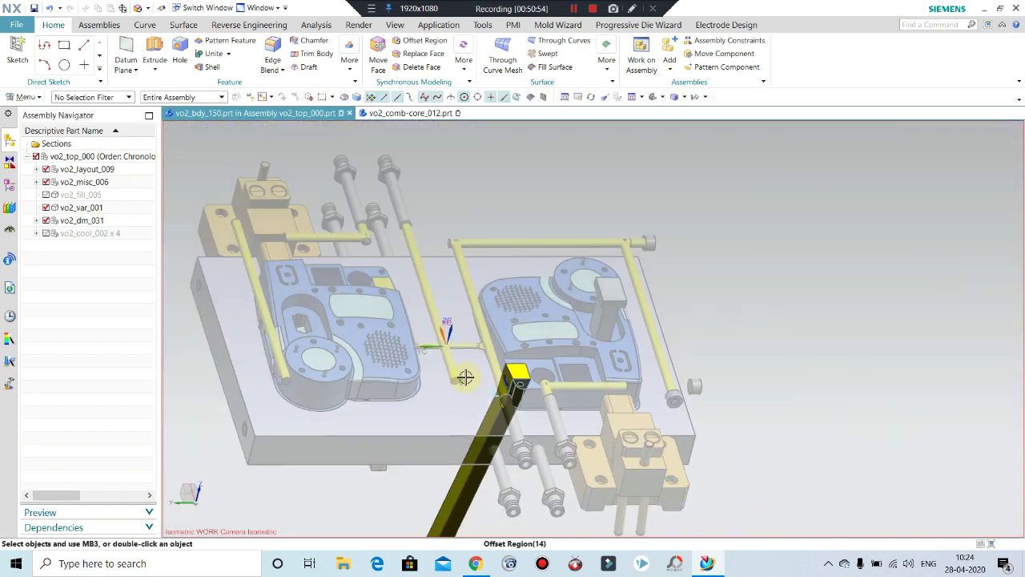
{"action": "middle_click_drag", "start_coordinate": [443, 379], "coordinate": [453, 352]}
{"action": "scroll", "coordinate": [390, 288], "scroll_direction": "up", "scroll_amount": 2}
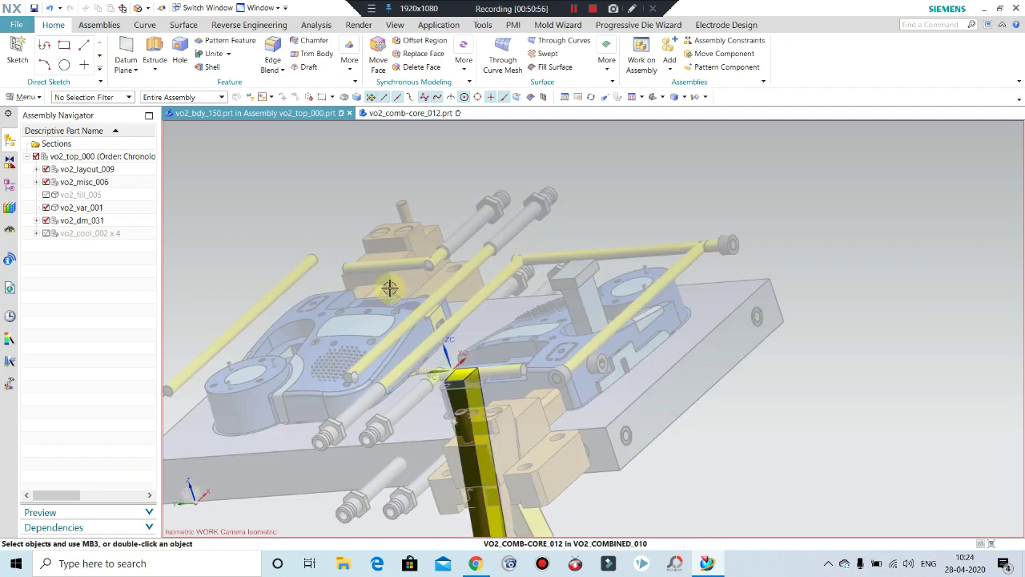
{"action": "scroll", "coordinate": [415, 307], "scroll_direction": "up", "scroll_amount": 2}
{"action": "scroll", "coordinate": [416, 307], "scroll_direction": "up", "scroll_amount": 2}
{"action": "scroll", "coordinate": [416, 308], "scroll_direction": "up", "scroll_amount": 1}
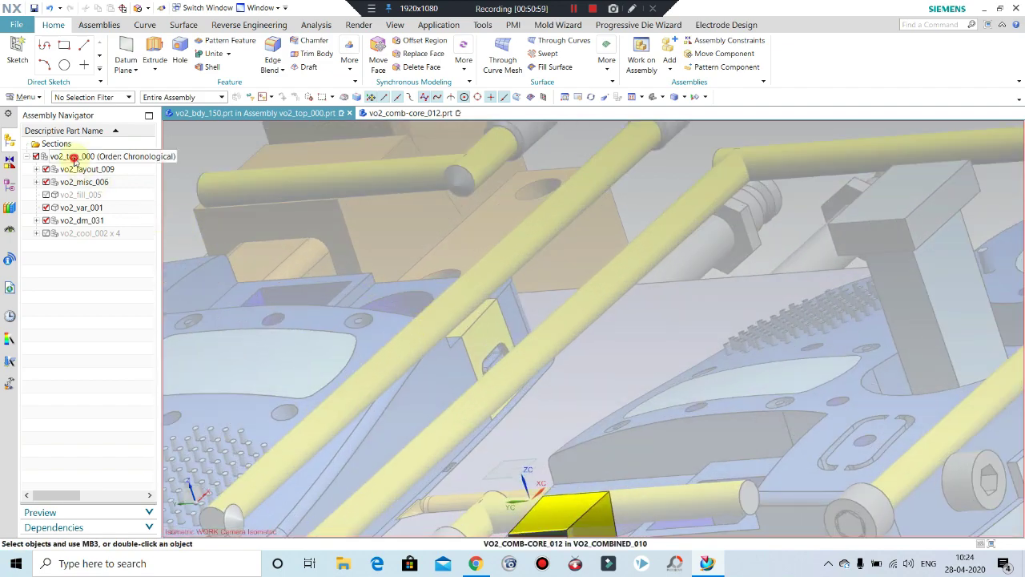
{"action": "double_click", "coordinate": [74, 159]}
{"action": "middle_click_drag", "start_coordinate": [519, 330], "coordinate": [513, 335]}
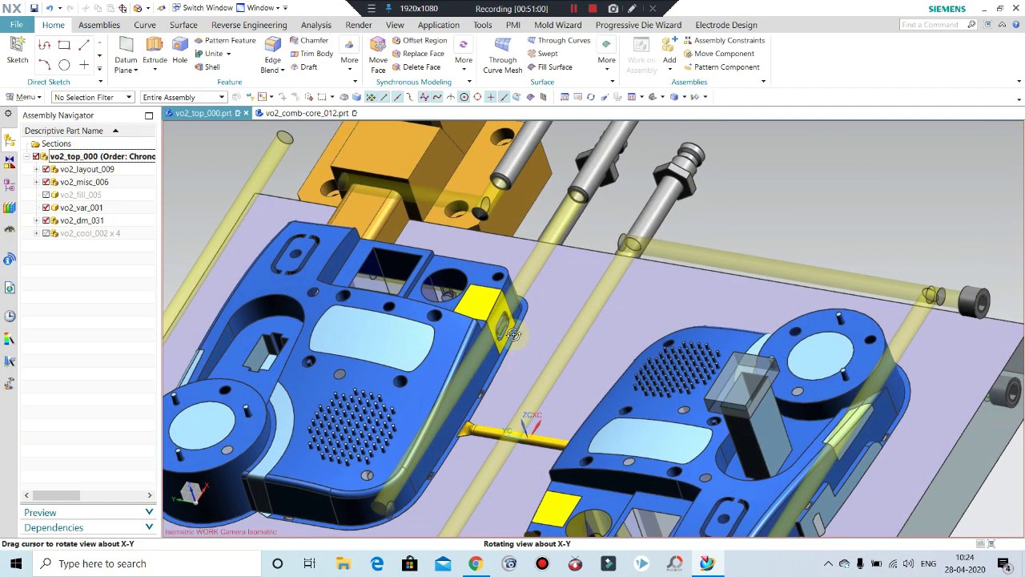
{"action": "scroll", "coordinate": [513, 335], "scroll_direction": "up", "scroll_amount": 2}
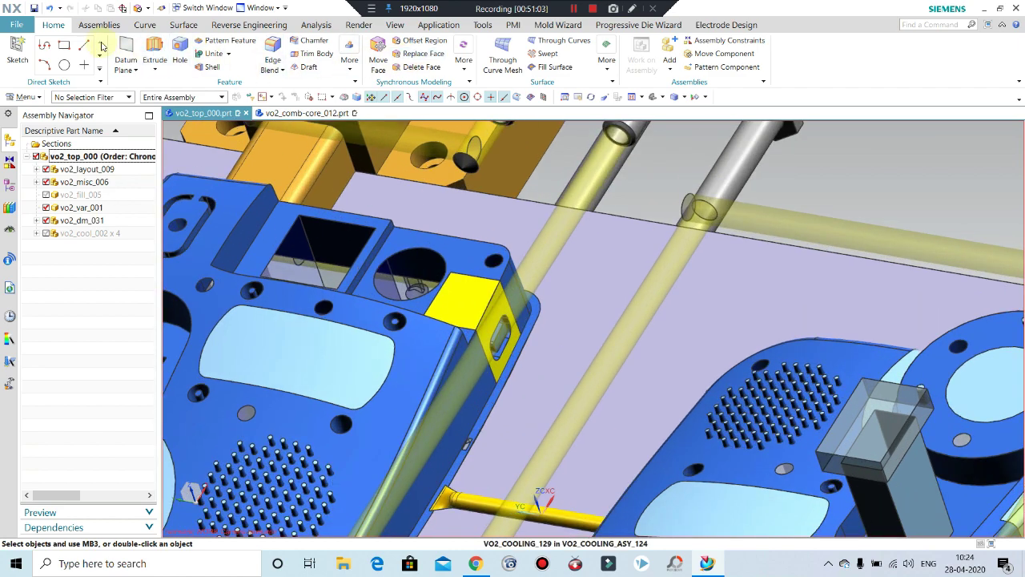
{"action": "scroll", "coordinate": [499, 294], "scroll_direction": "down", "scroll_amount": 1}
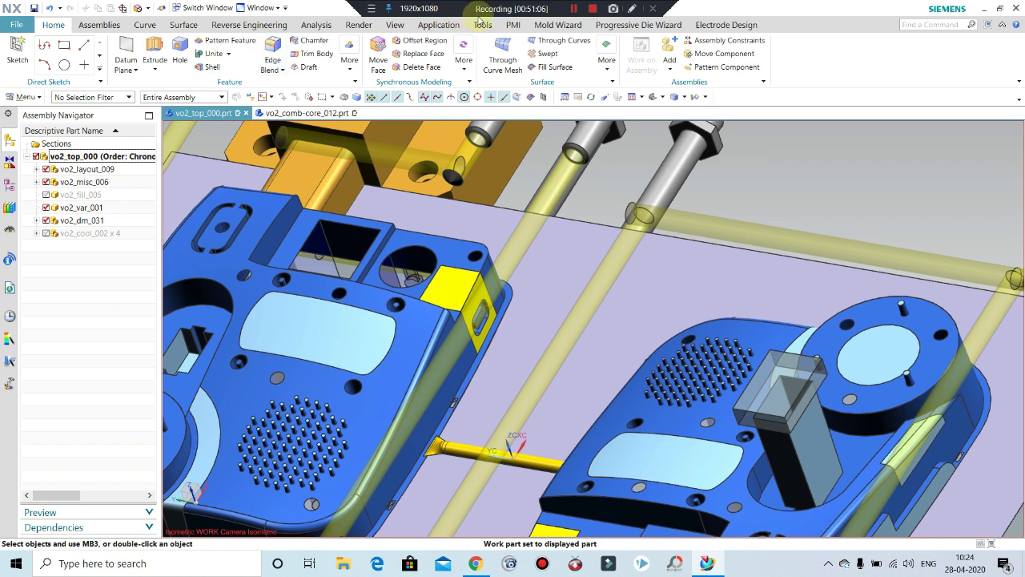
- Pocket the lifter body into the left core block with Mold Wizard's Pocket tool
{"action": "left_click", "coordinate": [558, 25]}
{"action": "left_click", "coordinate": [203, 65]}
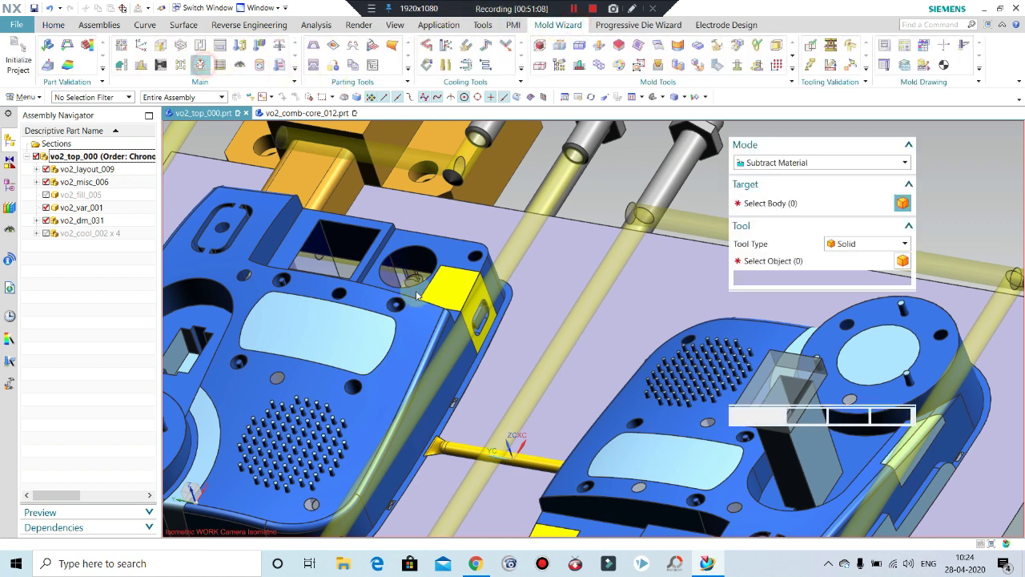
{"action": "left_click", "coordinate": [453, 264]}
{"action": "left_click", "coordinate": [774, 260]}
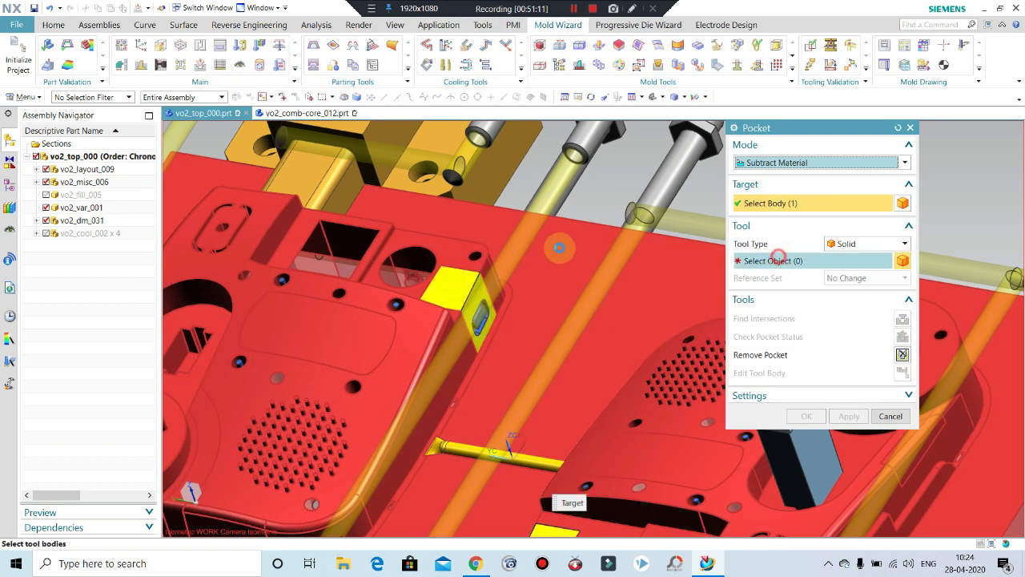
{"action": "left_click", "coordinate": [445, 290]}
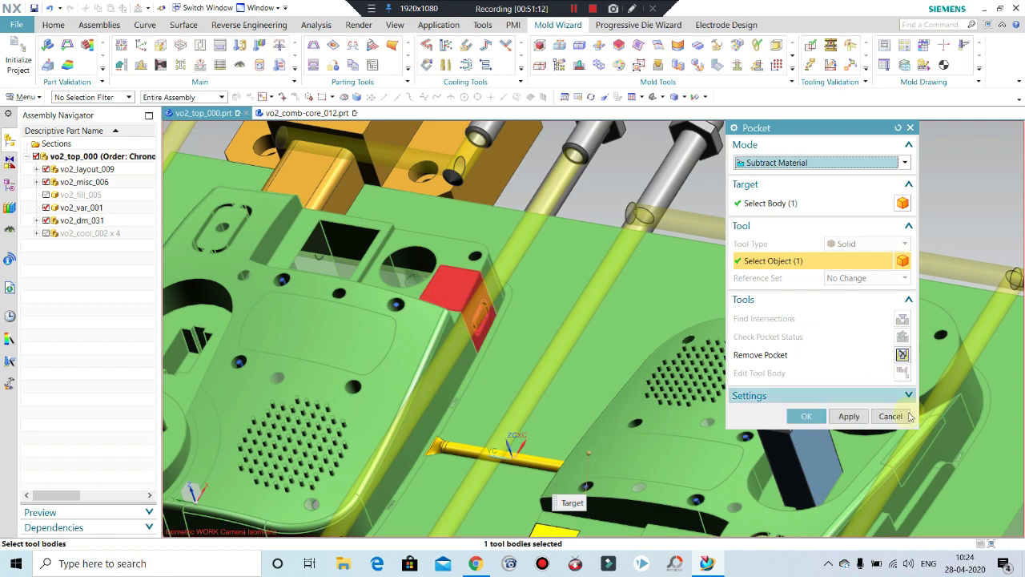
{"action": "left_click", "coordinate": [849, 416]}
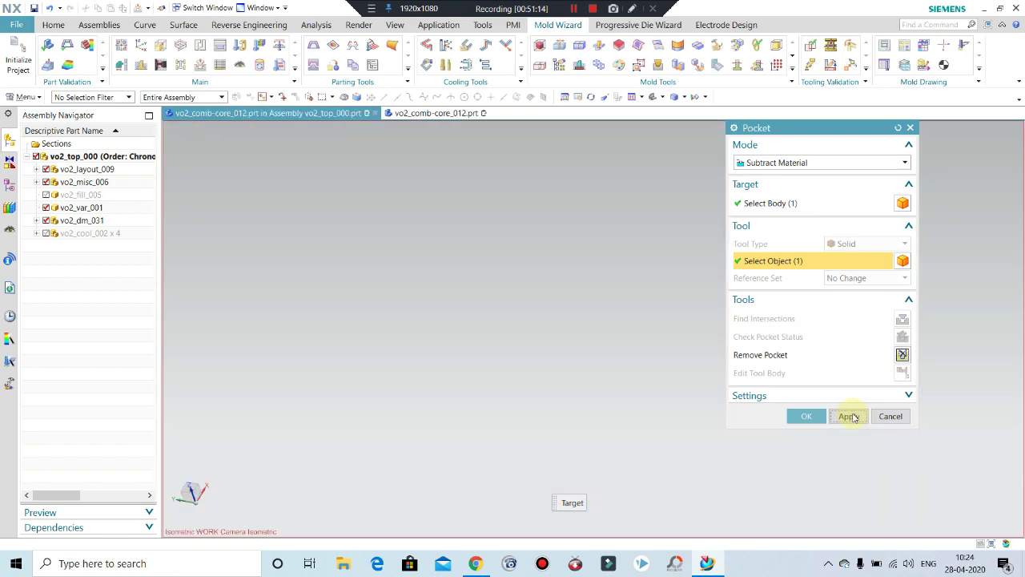
- Pocket the lifter body into the other core block and finish the Pocket command
{"action": "scroll", "coordinate": [423, 405], "scroll_direction": "down", "scroll_amount": 5}
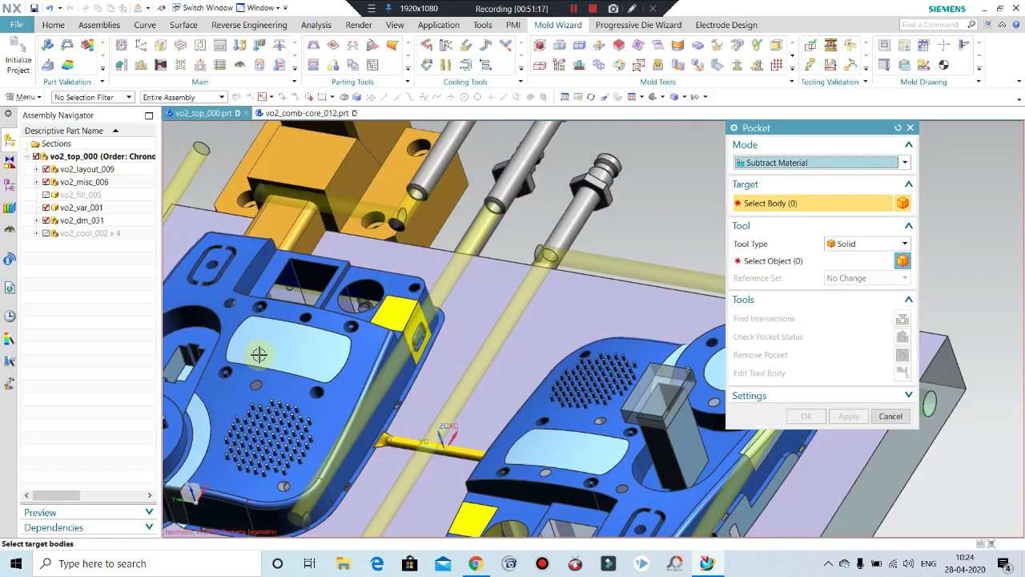
{"action": "mouse_move", "coordinate": [423, 405]}
{"action": "middle_mouse_down"}
{"action": "mouse_move", "coordinate": [441, 437]}
{"action": "mouse_move", "coordinate": [506, 454]}
{"action": "middle_mouse_up"}
{"action": "scroll", "coordinate": [506, 454], "scroll_direction": "up", "scroll_amount": 3}
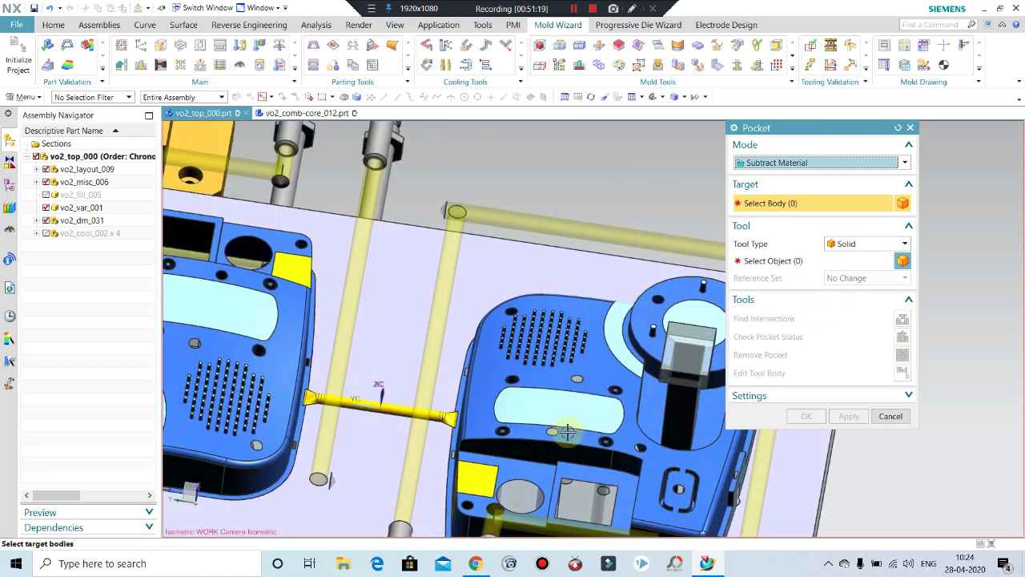
{"action": "left_click", "coordinate": [493, 504]}
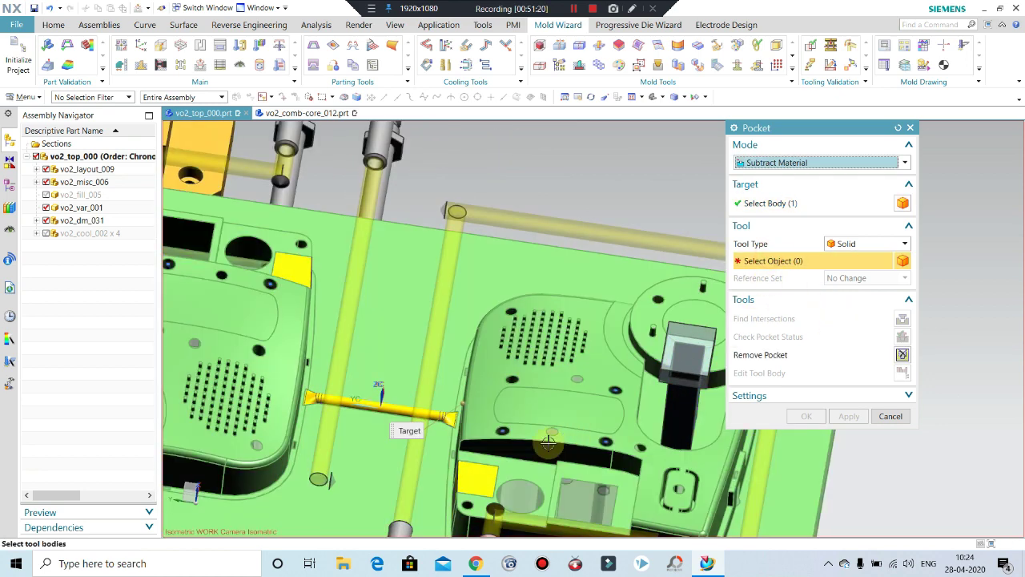
{"action": "left_click", "coordinate": [593, 451]}
{"action": "left_click", "coordinate": [807, 416]}
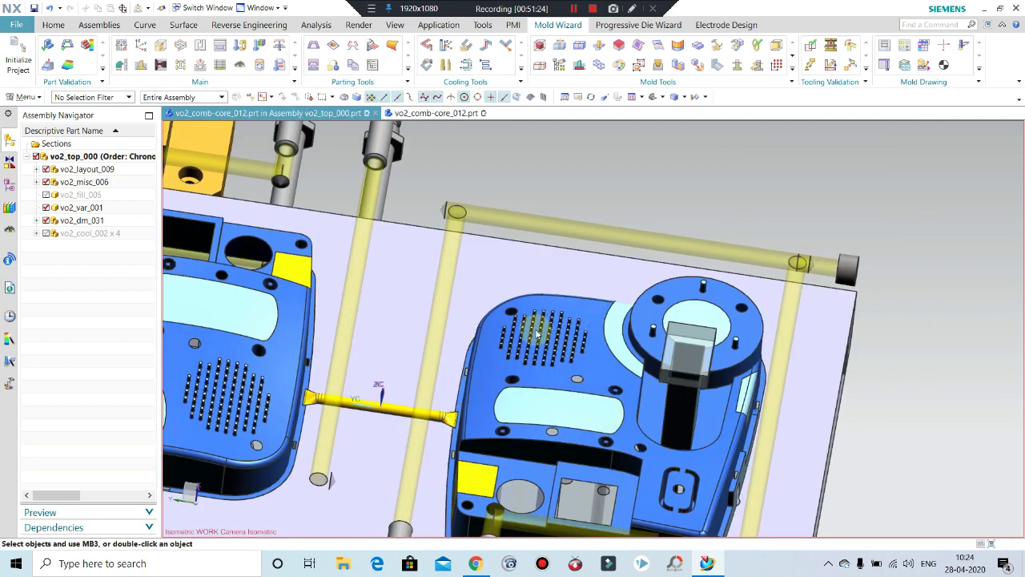
- Hide the core block covering the lifter with Ctrl+B and return to the Home modelling tools
{"action": "scroll", "coordinate": [504, 340], "scroll_direction": "down", "scroll_amount": 3}
{"action": "mouse_move", "coordinate": [504, 339]}
{"action": "middle_mouse_down"}
{"action": "mouse_move", "coordinate": [471, 286]}
{"action": "mouse_move", "coordinate": [525, 271]}
{"action": "middle_mouse_up"}
{"action": "scroll", "coordinate": [497, 319], "scroll_direction": "up", "scroll_amount": 2}
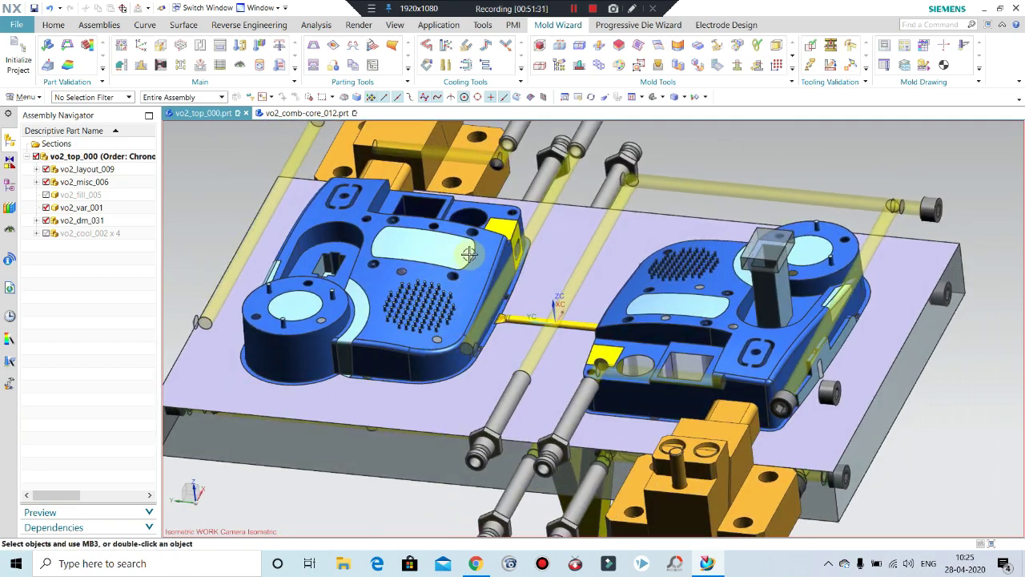
{"action": "scroll", "coordinate": [526, 271], "scroll_direction": "up", "scroll_amount": 3}
{"action": "left_click", "coordinate": [497, 279]}
{"action": "key", "text": "ctrl+b"}
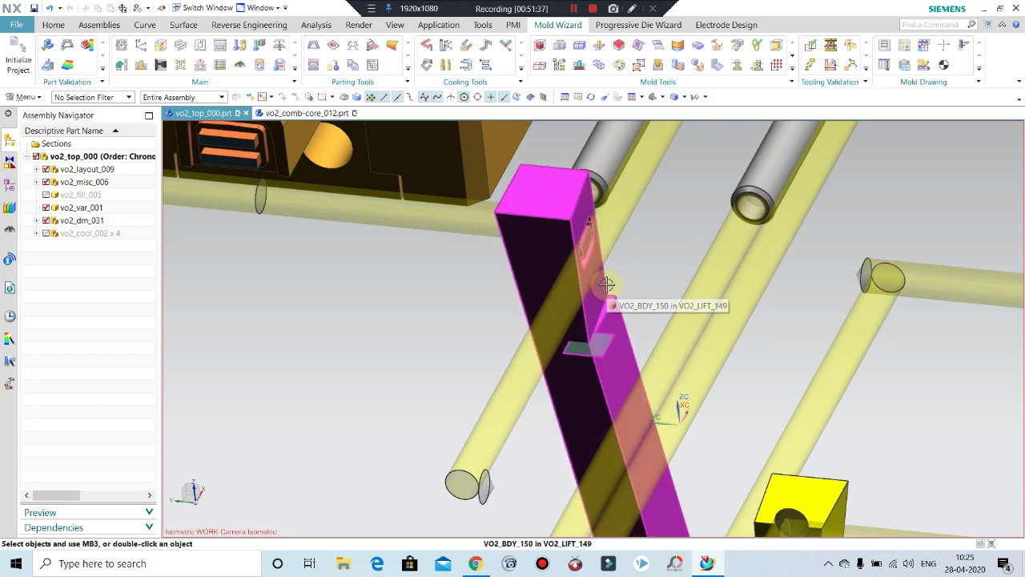
{"action": "scroll", "coordinate": [600, 297], "scroll_direction": "down", "scroll_amount": 3}
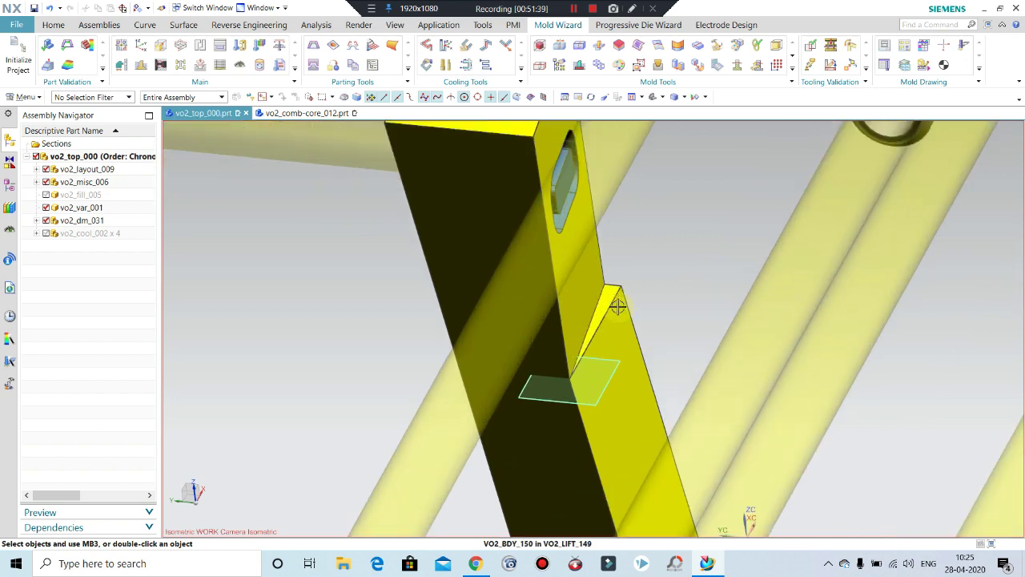
{"action": "scroll", "coordinate": [602, 320], "scroll_direction": "up", "scroll_amount": 3}
{"action": "scroll", "coordinate": [595, 305], "scroll_direction": "down", "scroll_amount": 2}
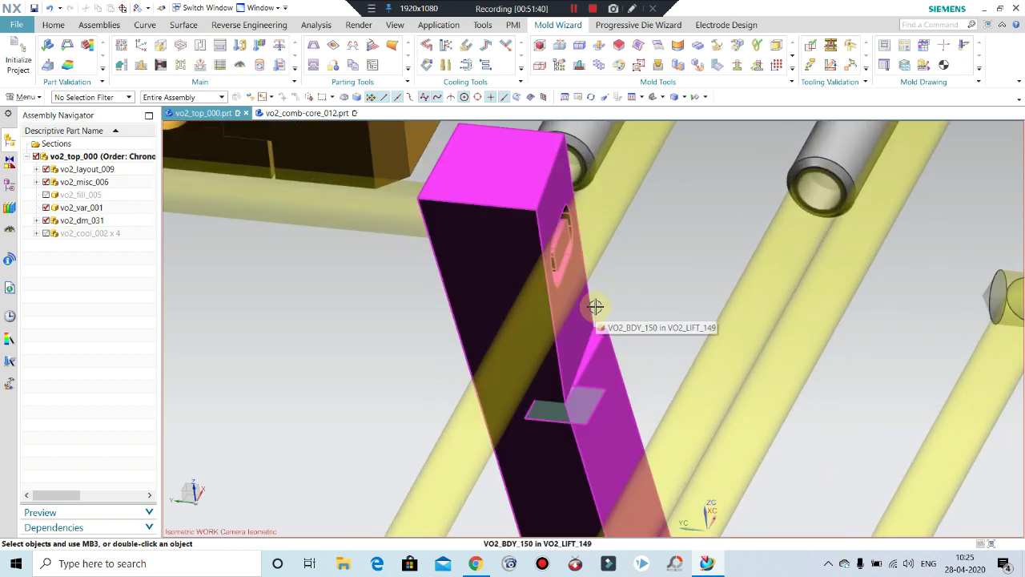
{"action": "left_click", "coordinate": [53, 25]}
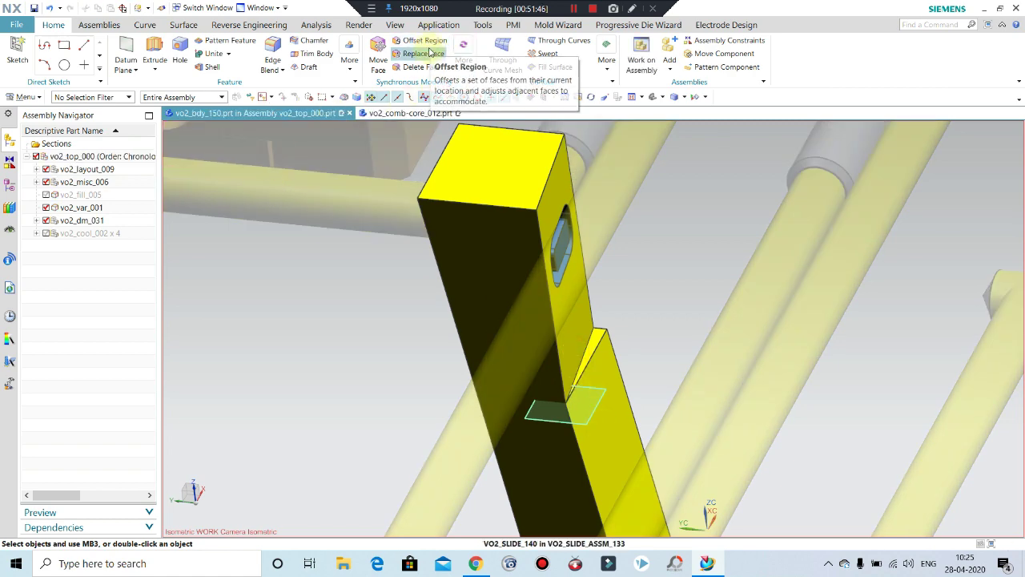
- Replace the lifter's sloped step face with the neighbouring face, giving a full solid top
{"action": "left_click", "coordinate": [422, 53]}
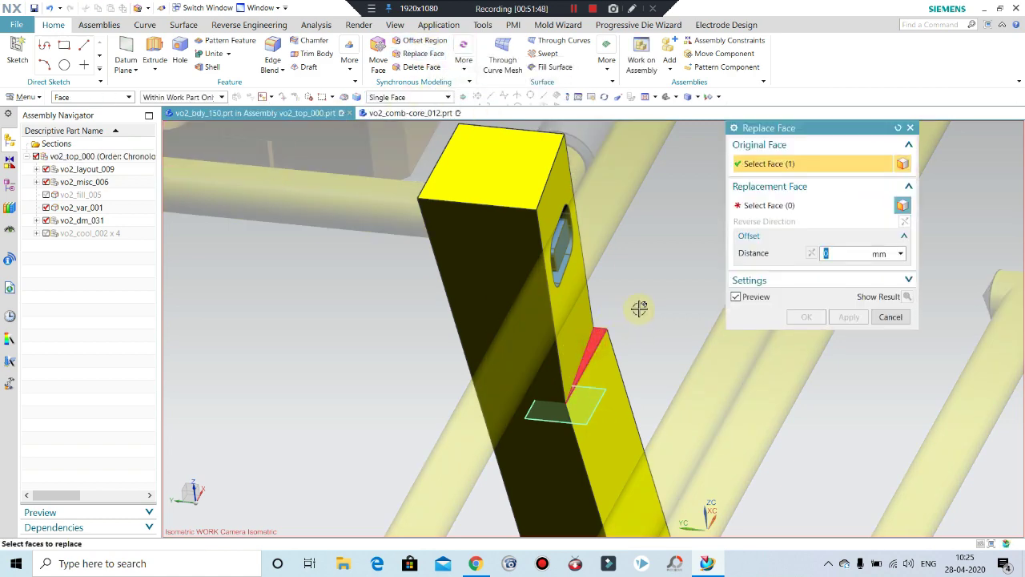
{"action": "middle_click", "coordinate": [676, 300]}
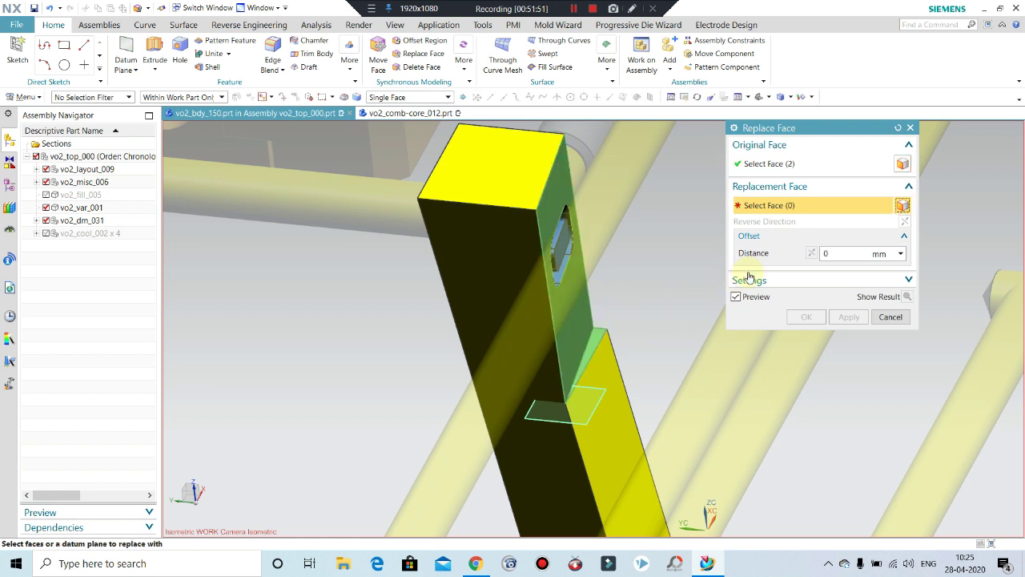
{"action": "left_click", "coordinate": [773, 165]}
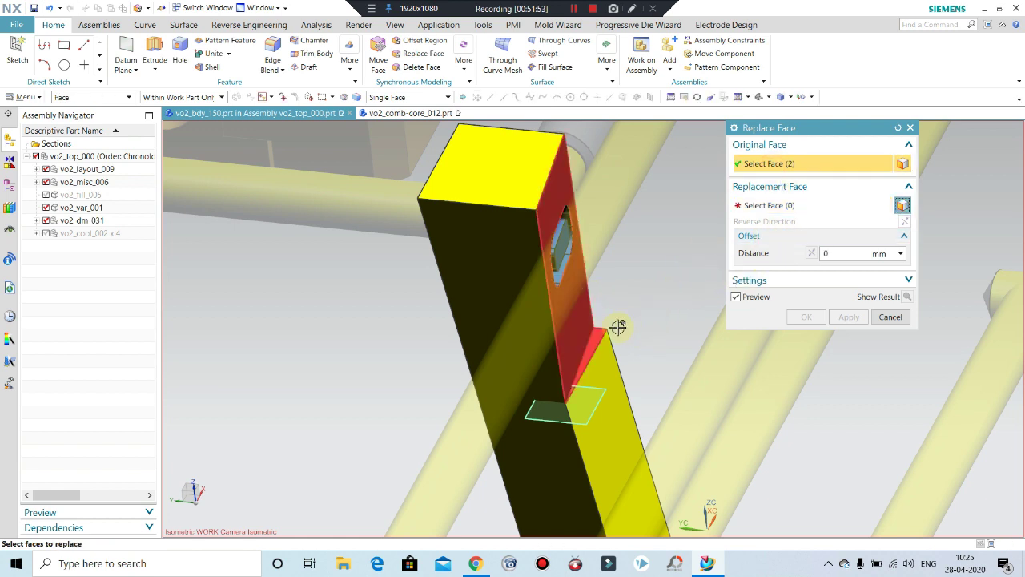
{"action": "left_click", "coordinate": [769, 205]}
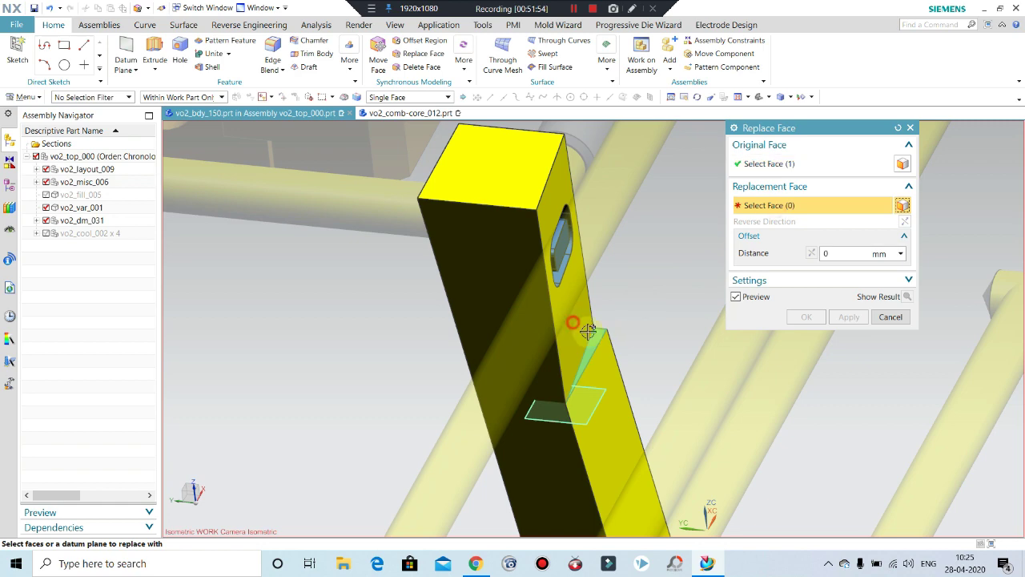
{"action": "left_click", "coordinate": [600, 361]}
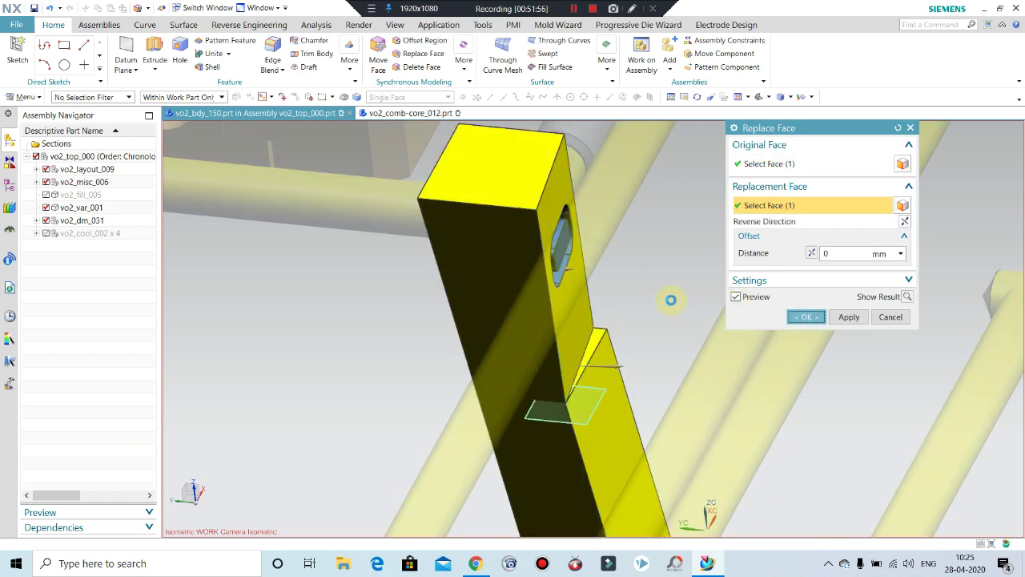
{"action": "middle_click", "coordinate": [664, 297]}
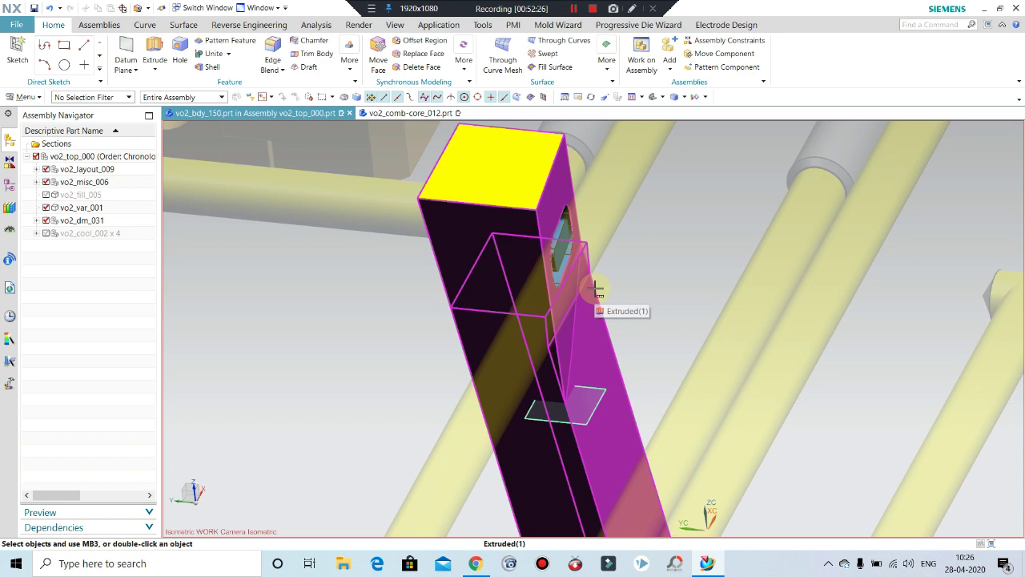
- Limit selection to solid bodies while browsing the overlapping mold parts
{"action": "mouse_move", "coordinate": [572, 362]}
{"action": "middle_mouse_down"}
{"action": "mouse_move", "coordinate": [529, 276]}
{"action": "mouse_move", "coordinate": [561, 286]}
{"action": "mouse_move", "coordinate": [553, 320]}
{"action": "mouse_move", "coordinate": [572, 332]}
{"action": "mouse_move", "coordinate": [545, 360]}
{"action": "mouse_move", "coordinate": [577, 362]}
{"action": "mouse_move", "coordinate": [577, 347]}
{"action": "middle_mouse_up"}
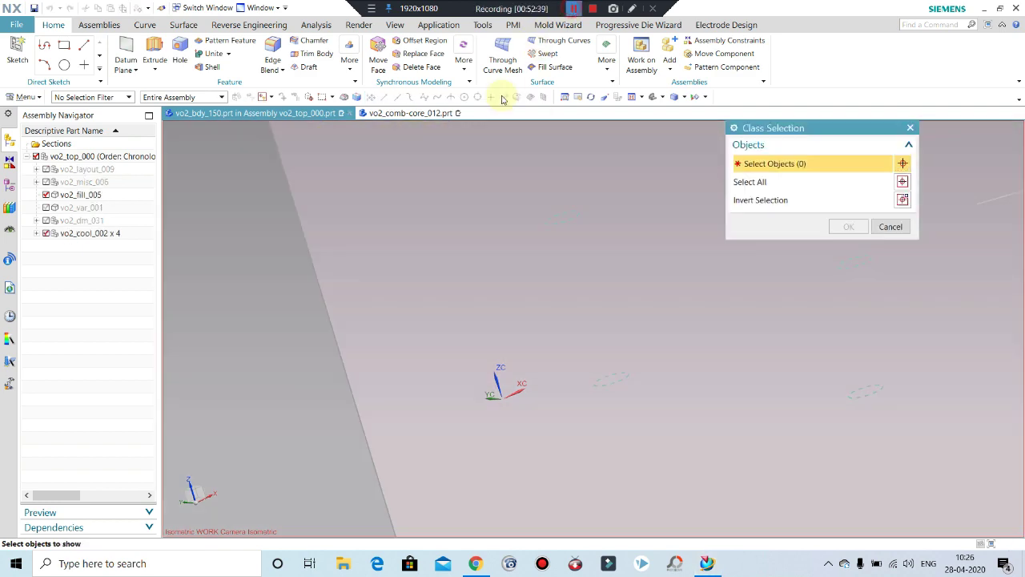
{"action": "scroll", "coordinate": [406, 274], "scroll_direction": "down", "scroll_amount": 1}
{"action": "scroll", "coordinate": [412, 272], "scroll_direction": "down", "scroll_amount": 2}
{"action": "scroll", "coordinate": [432, 283], "scroll_direction": "down", "scroll_amount": 2}
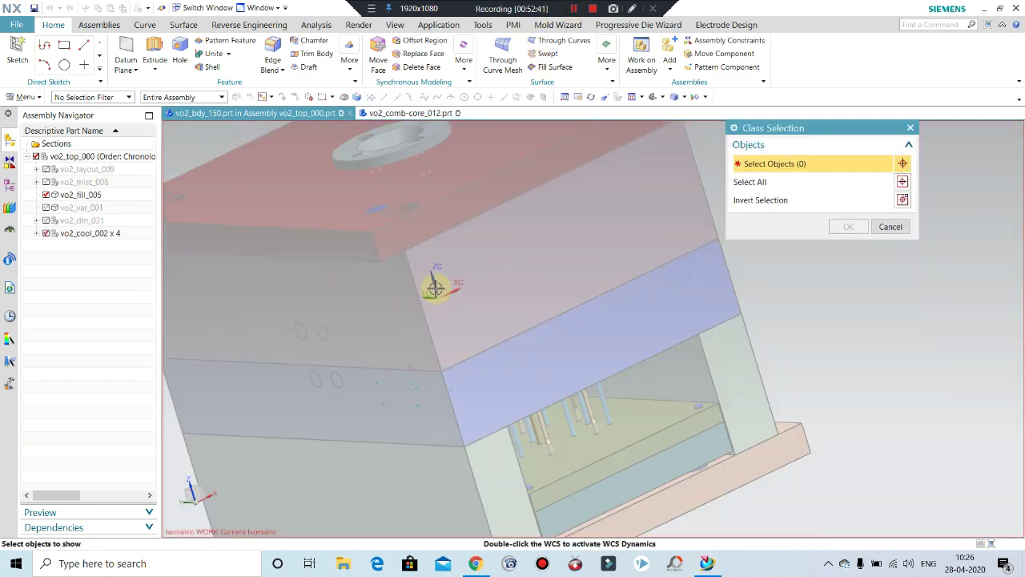
{"action": "scroll", "coordinate": [435, 281], "scroll_direction": "down", "scroll_amount": 2}
{"action": "mouse_move", "coordinate": [449, 302]}
{"action": "middle_mouse_down"}
{"action": "mouse_move", "coordinate": [424, 293]}
{"action": "mouse_move", "coordinate": [414, 274]}
{"action": "mouse_move", "coordinate": [422, 299]}
{"action": "mouse_move", "coordinate": [416, 266]}
{"action": "middle_mouse_up"}
{"action": "right_click", "coordinate": [431, 270]}
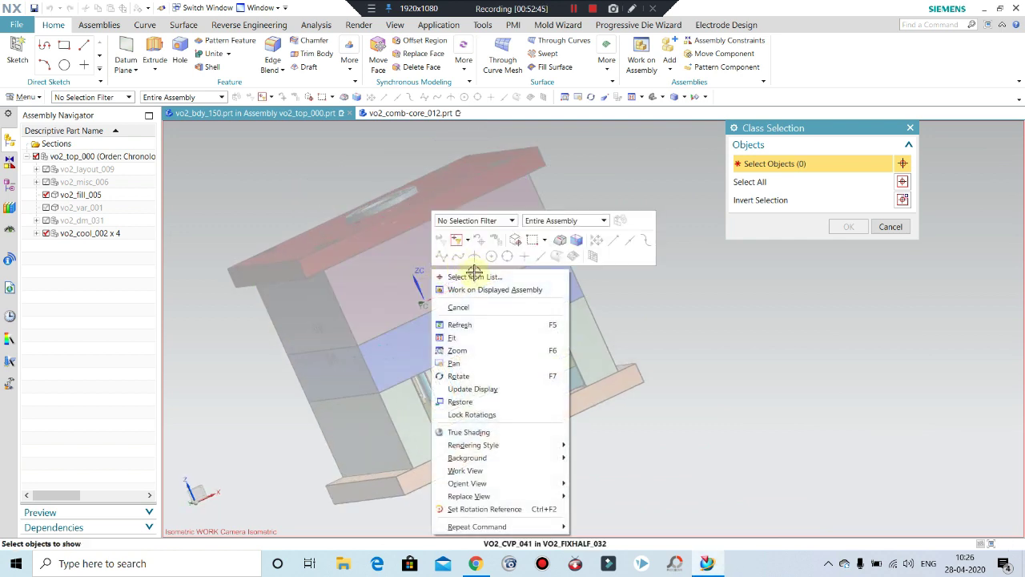
{"action": "left_click", "coordinate": [476, 278]}
{"action": "left_click", "coordinate": [510, 216]}
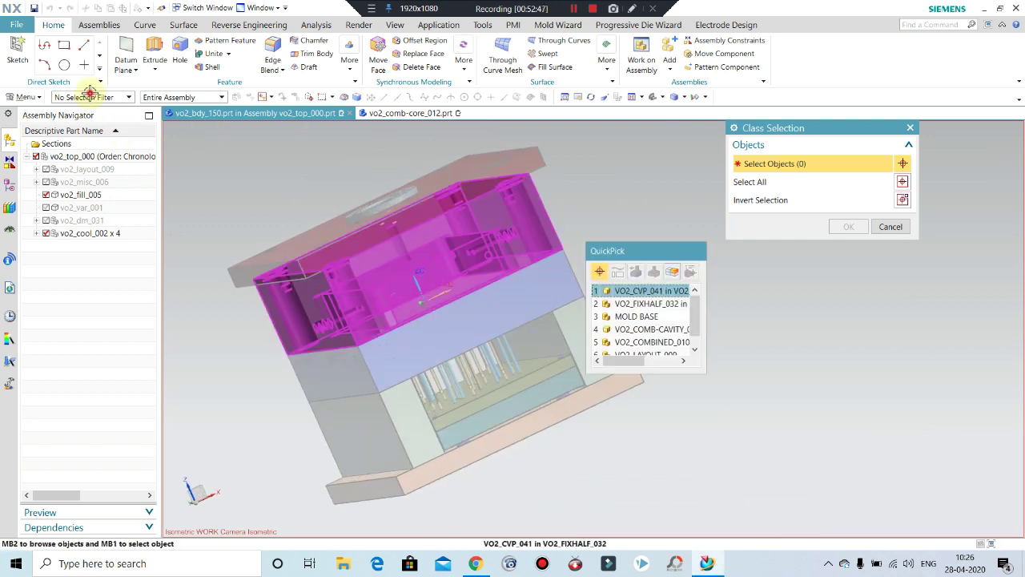
{"action": "left_click", "coordinate": [696, 246]}
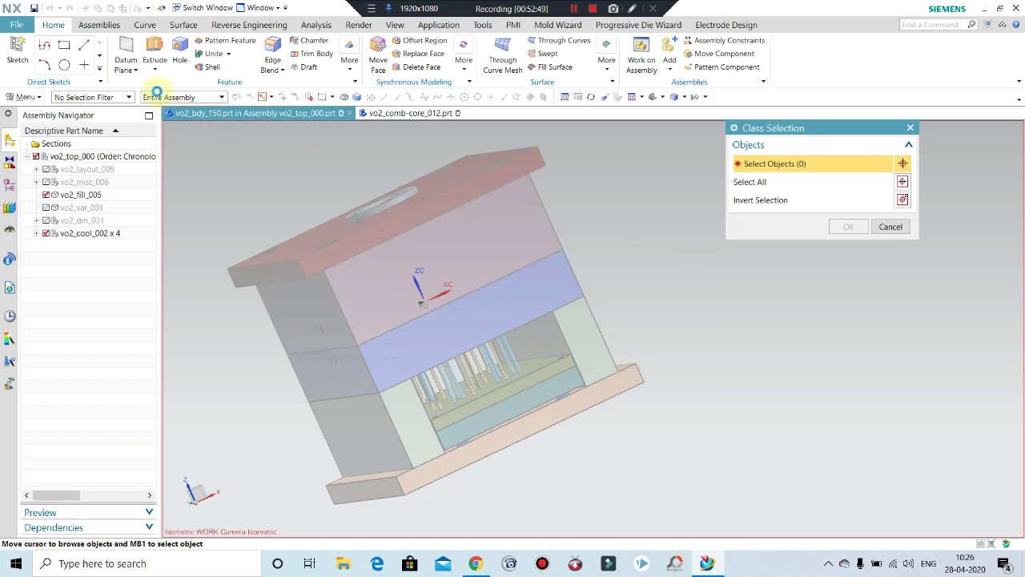
{"action": "left_click", "coordinate": [88, 97]}
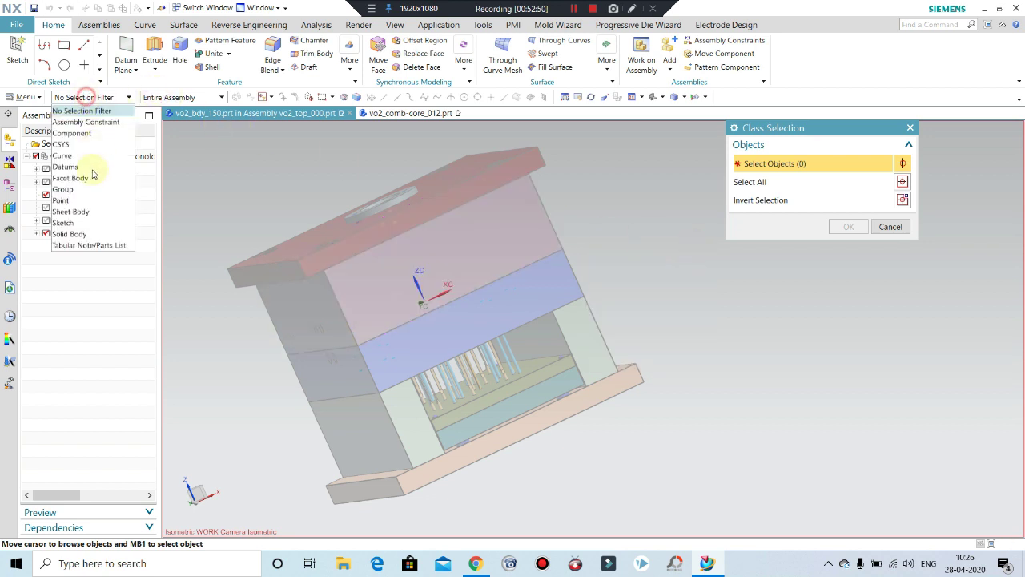
{"action": "left_click", "coordinate": [79, 236]}
{"action": "left_click", "coordinate": [471, 312]}
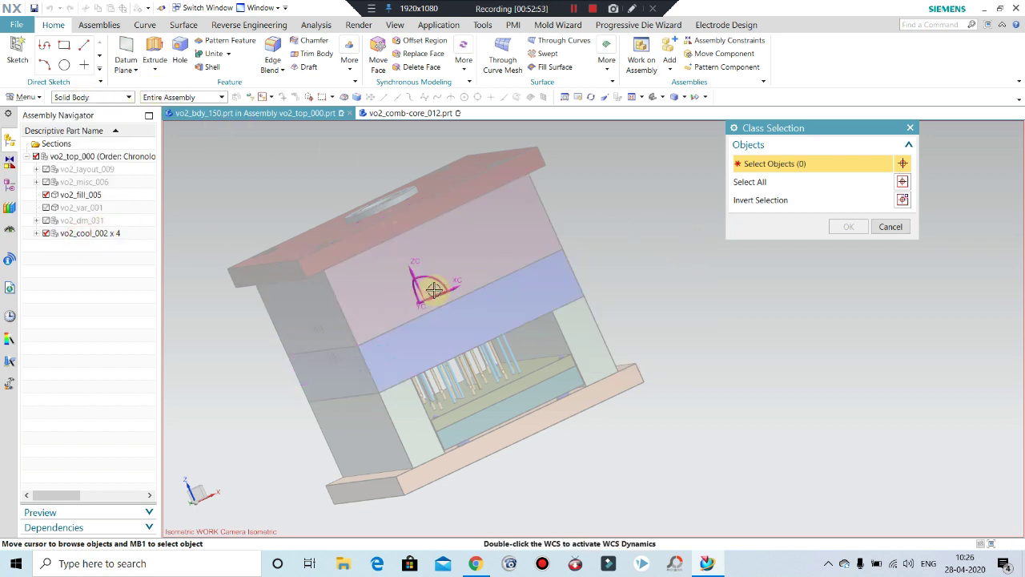
- Select the product body UM_PROD_BODY, confirm, and invert visibility with Ctrl+Shift+B
{"action": "right_click", "coordinate": [437, 286]}
{"action": "left_click", "coordinate": [396, 310]}
{"action": "right_click", "coordinate": [396, 310]}
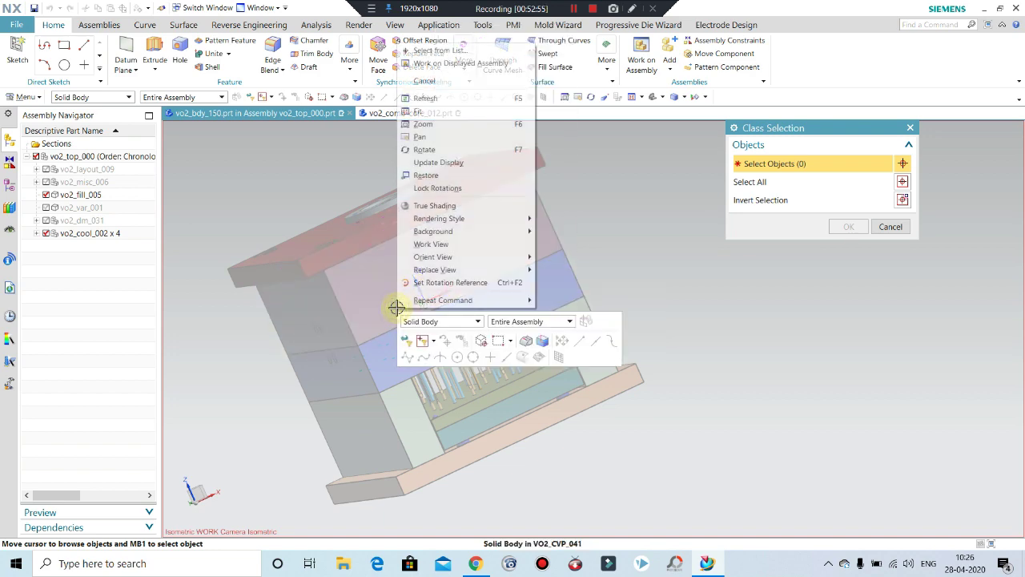
{"action": "left_click", "coordinate": [390, 305]}
{"action": "right_click", "coordinate": [404, 286]}
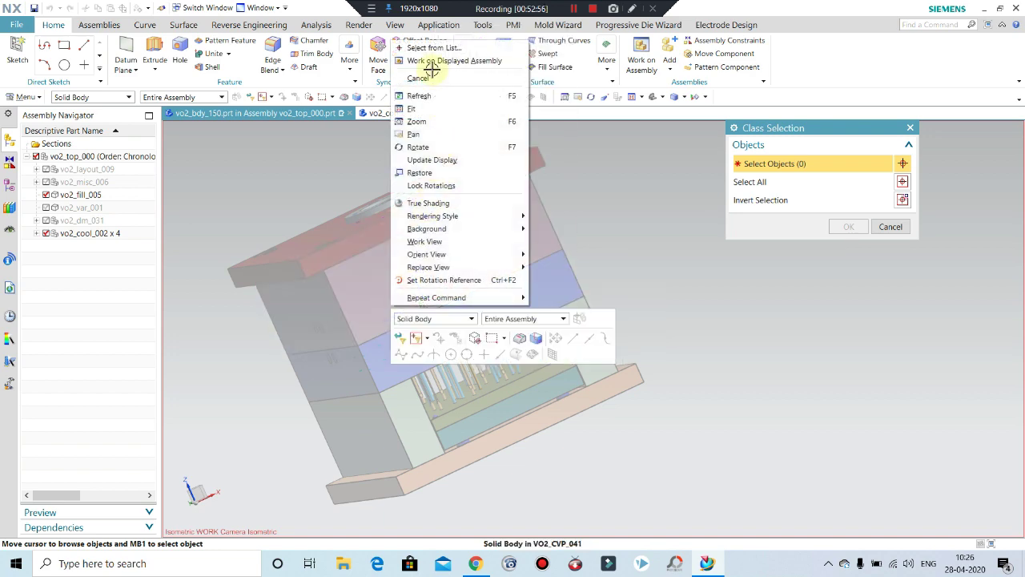
{"action": "left_click", "coordinate": [425, 43]}
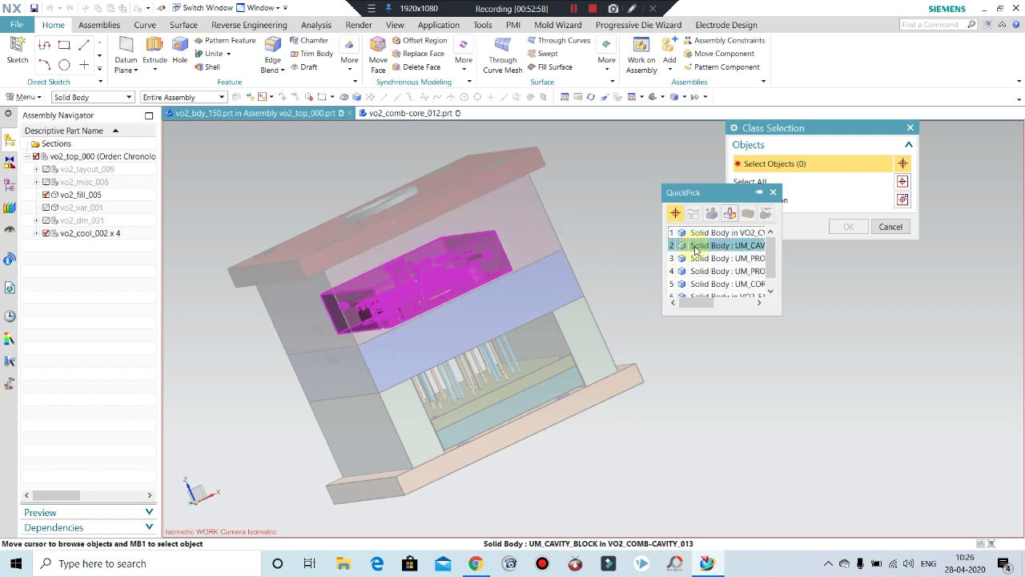
{"action": "left_click", "coordinate": [697, 258]}
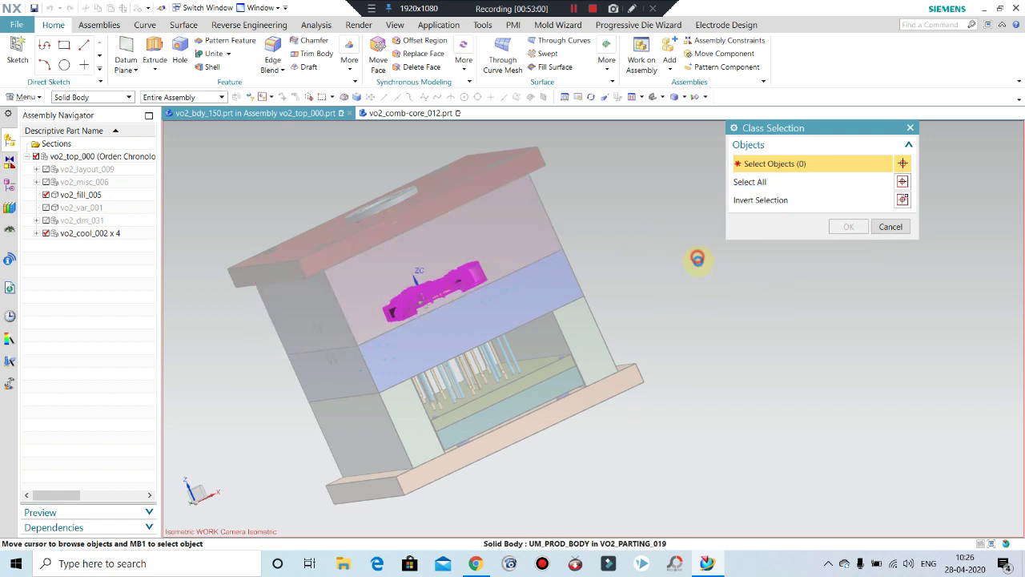
{"action": "left_click", "coordinate": [850, 228]}
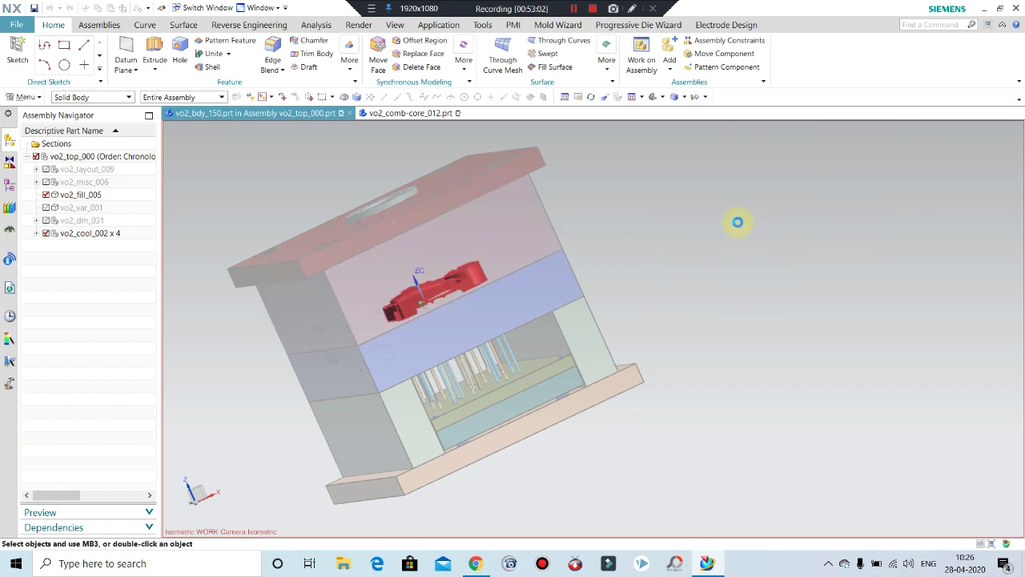
{"action": "key", "text": "ctrl+shift+b"}
- Orbit and zoom around the lifter assembly to inspect the lifter rods from several angles
{"action": "mouse_move", "coordinate": [627, 223]}
{"action": "middle_mouse_down"}
{"action": "mouse_move", "coordinate": [659, 264]}
{"action": "mouse_move", "coordinate": [678, 238]}
{"action": "mouse_move", "coordinate": [666, 245]}
{"action": "mouse_move", "coordinate": [681, 205]}
{"action": "mouse_move", "coordinate": [732, 211]}
{"action": "middle_mouse_up"}
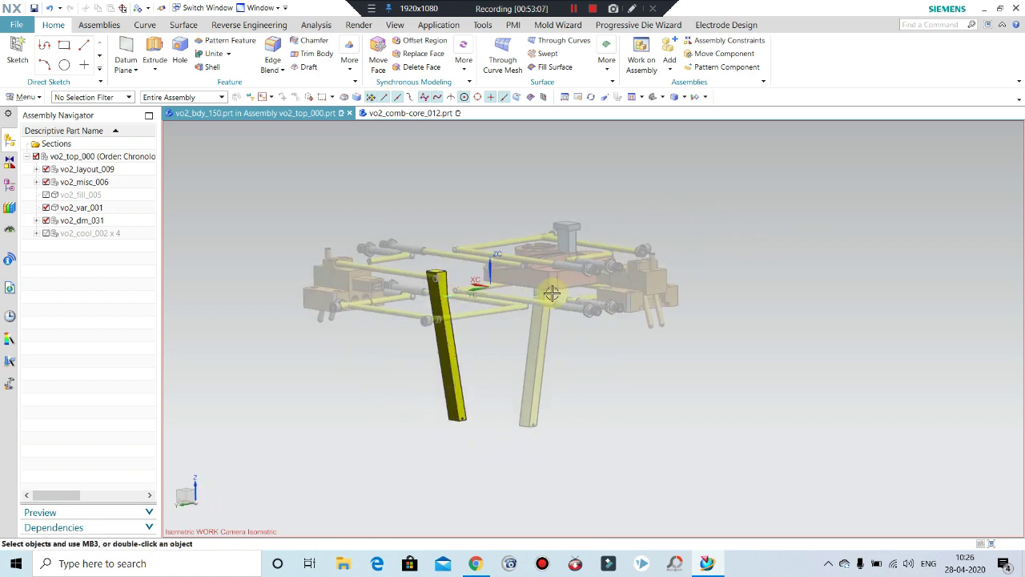
{"action": "mouse_move", "coordinate": [605, 287]}
{"action": "middle_mouse_down"}
{"action": "mouse_move", "coordinate": [531, 270]}
{"action": "mouse_move", "coordinate": [457, 169]}
{"action": "middle_mouse_up"}
{"action": "scroll", "coordinate": [524, 253], "scroll_direction": "up", "scroll_amount": 2}
{"action": "scroll", "coordinate": [524, 267], "scroll_direction": "up", "scroll_amount": 3}
{"action": "scroll", "coordinate": [516, 256], "scroll_direction": "up", "scroll_amount": 2}
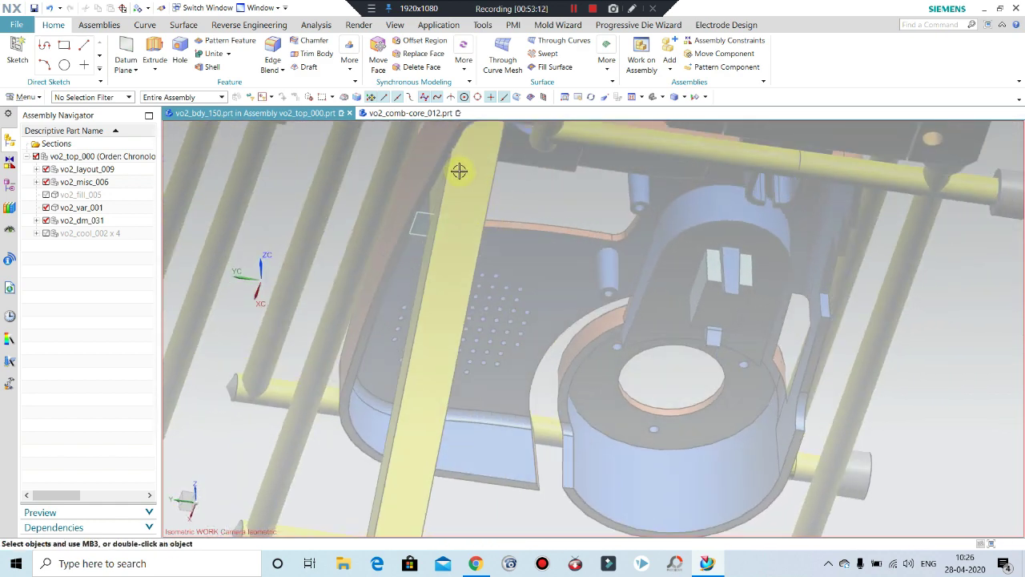
{"action": "scroll", "coordinate": [448, 152], "scroll_direction": "up", "scroll_amount": 3}
{"action": "scroll", "coordinate": [471, 265], "scroll_direction": "up", "scroll_amount": 2}
{"action": "scroll", "coordinate": [448, 224], "scroll_direction": "up", "scroll_amount": 2}
{"action": "scroll", "coordinate": [473, 185], "scroll_direction": "up", "scroll_amount": 2}
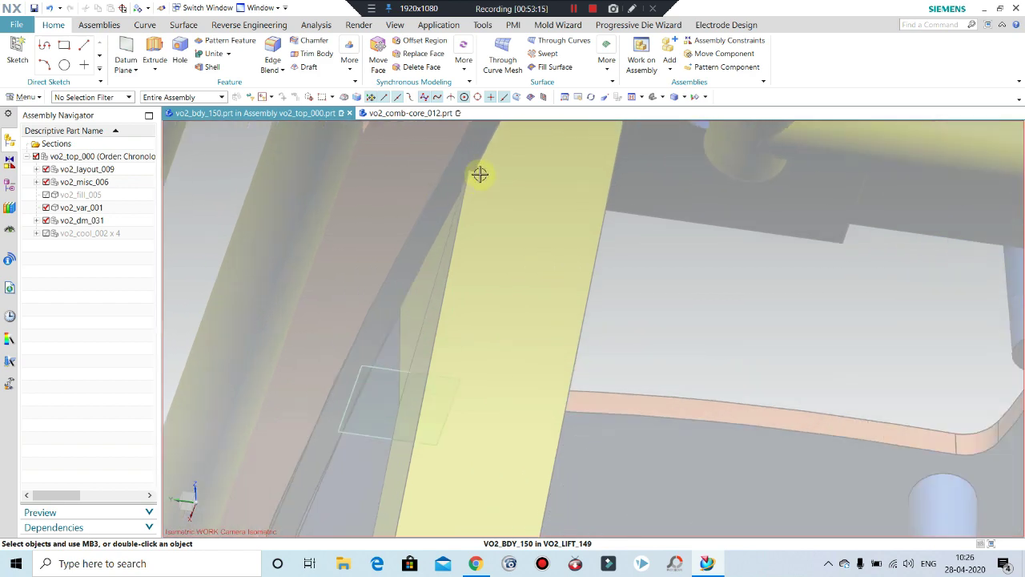
{"action": "scroll", "coordinate": [480, 172], "scroll_direction": "up", "scroll_amount": 2}
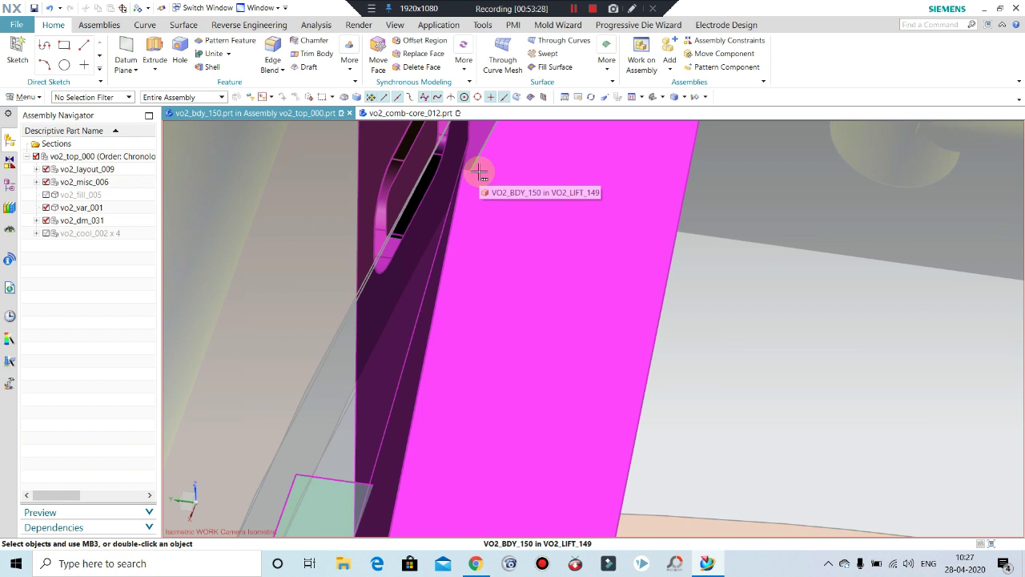
{"action": "mouse_move", "coordinate": [479, 172]}
{"action": "middle_mouse_down"}
{"action": "mouse_move", "coordinate": [502, 271]}
{"action": "mouse_move", "coordinate": [540, 288]}
{"action": "mouse_move", "coordinate": [516, 249]}
{"action": "mouse_move", "coordinate": [526, 229]}
{"action": "mouse_move", "coordinate": [481, 270]}
{"action": "mouse_move", "coordinate": [467, 305]}
{"action": "mouse_move", "coordinate": [512, 321]}
{"action": "middle_mouse_up"}
{"action": "scroll", "coordinate": [499, 258], "scroll_direction": "up", "scroll_amount": 3}
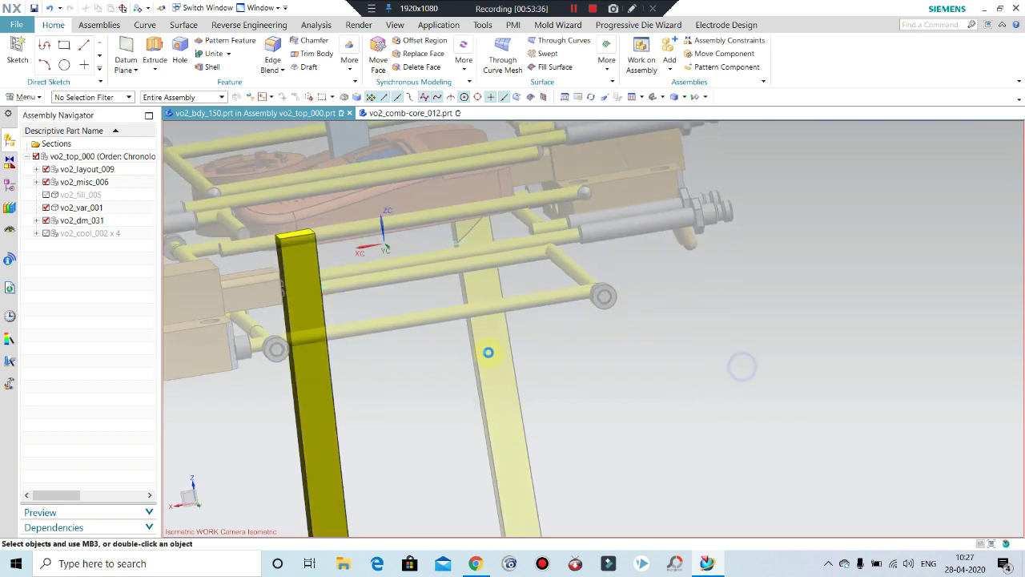
{"action": "key", "text": "F8"}
{"action": "scroll", "coordinate": [512, 264], "scroll_direction": "up", "scroll_amount": 3}
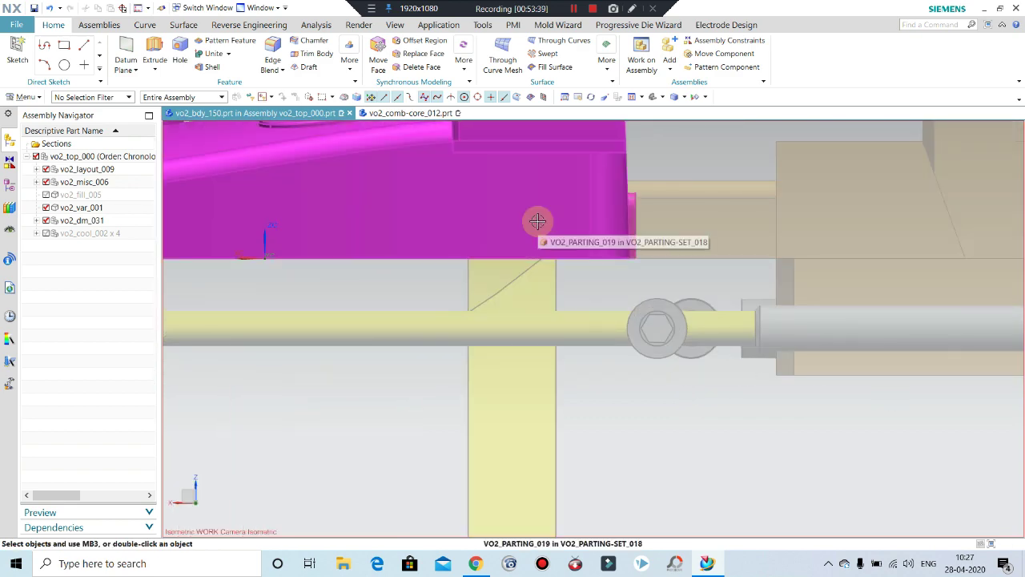
{"action": "scroll", "coordinate": [538, 222], "scroll_direction": "down", "scroll_amount": 3}
{"action": "scroll", "coordinate": [551, 279], "scroll_direction": "up", "scroll_amount": 3}
{"action": "scroll", "coordinate": [547, 216], "scroll_direction": "up", "scroll_amount": 2}
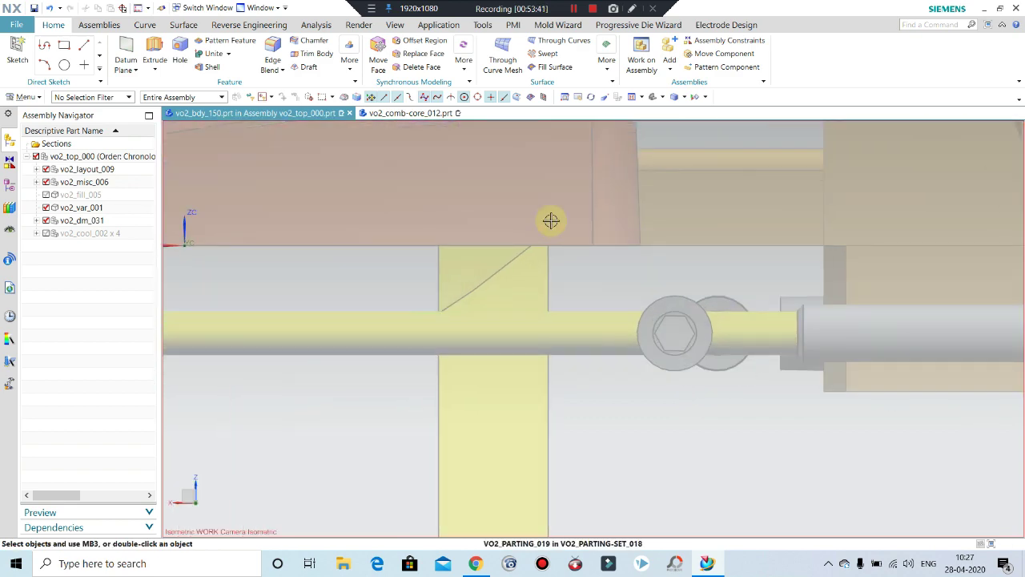
{"action": "middle_click_drag", "start_coordinate": [541, 225], "coordinate": [535, 242]}
{"action": "scroll", "coordinate": [520, 321], "scroll_direction": "down", "scroll_amount": 2}
{"action": "scroll", "coordinate": [448, 400], "scroll_direction": "down", "scroll_amount": 2}
{"action": "scroll", "coordinate": [481, 449], "scroll_direction": "down", "scroll_amount": 1}
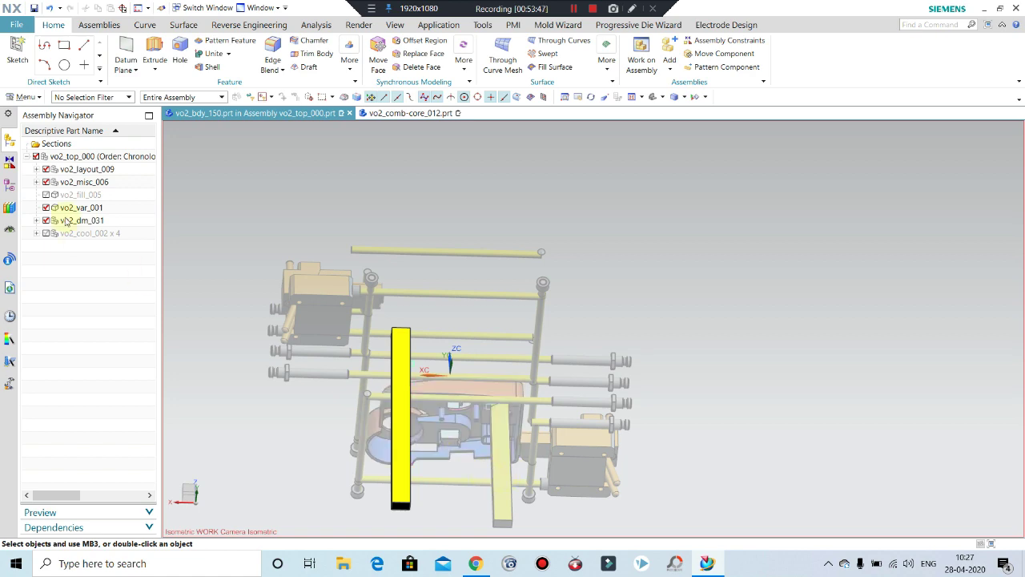
- Make the right lifter body VO2_BDY_150 the work part and inspect its slotted top
{"action": "double_click", "coordinate": [55, 160]}
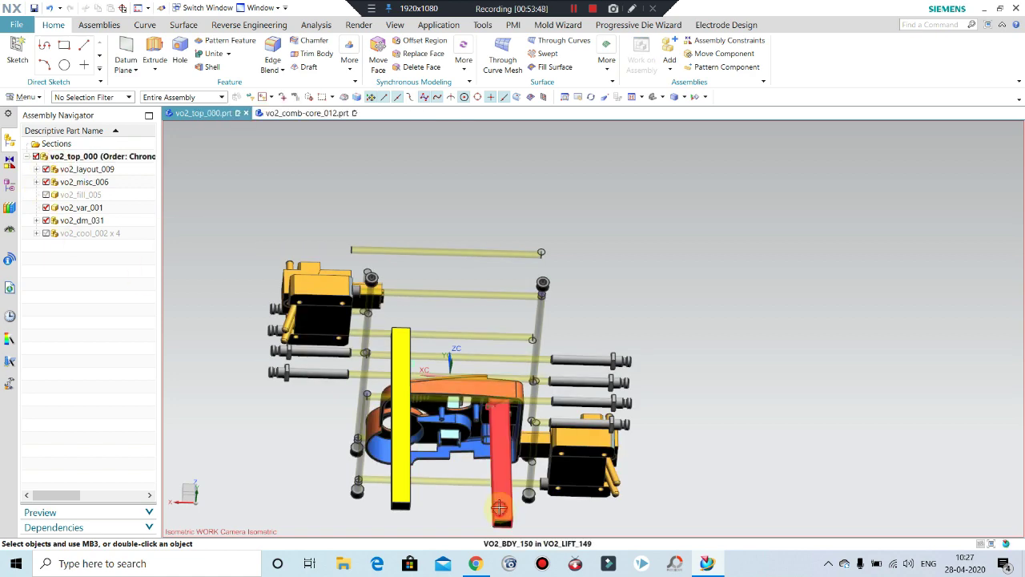
{"action": "double_click", "coordinate": [498, 403]}
{"action": "scroll", "coordinate": [497, 403], "scroll_direction": "up", "scroll_amount": 2}
{"action": "scroll", "coordinate": [504, 403], "scroll_direction": "up", "scroll_amount": 2}
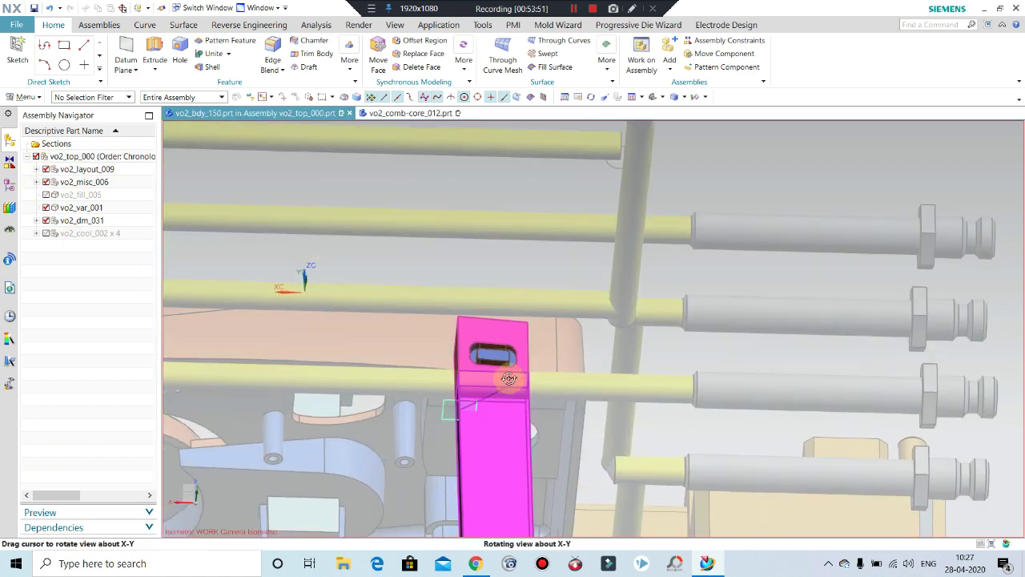
{"action": "mouse_move", "coordinate": [505, 383]}
{"action": "middle_mouse_down"}
{"action": "mouse_move", "coordinate": [514, 364]}
{"action": "mouse_move", "coordinate": [502, 362]}
{"action": "middle_mouse_up"}
{"action": "scroll", "coordinate": [532, 405], "scroll_direction": "up", "scroll_amount": 2}
{"action": "scroll", "coordinate": [534, 382], "scroll_direction": "up", "scroll_amount": 2}
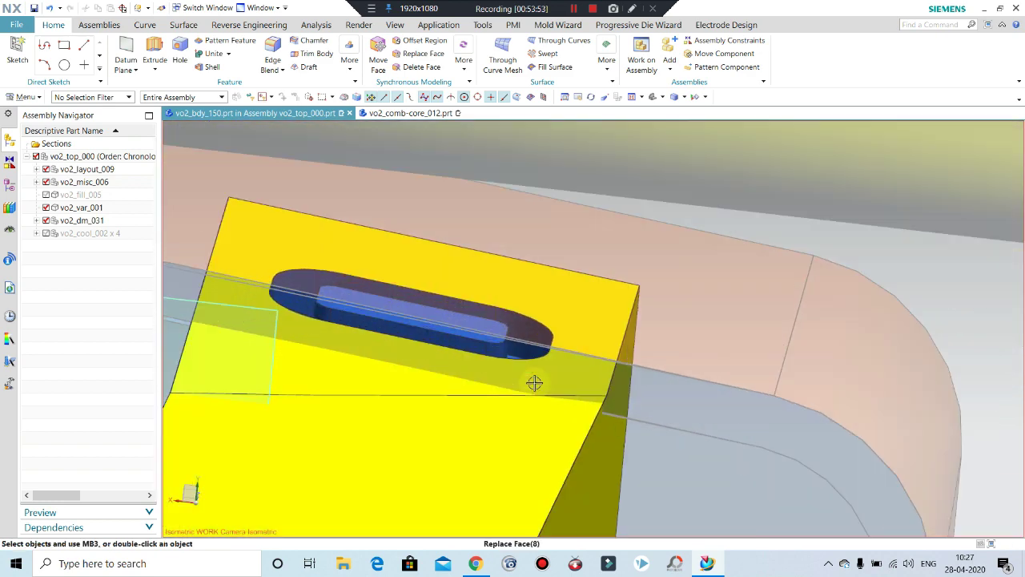
{"action": "scroll", "coordinate": [541, 387], "scroll_direction": "up", "scroll_amount": 2}
{"action": "scroll", "coordinate": [541, 387], "scroll_direction": "down", "scroll_amount": 3}
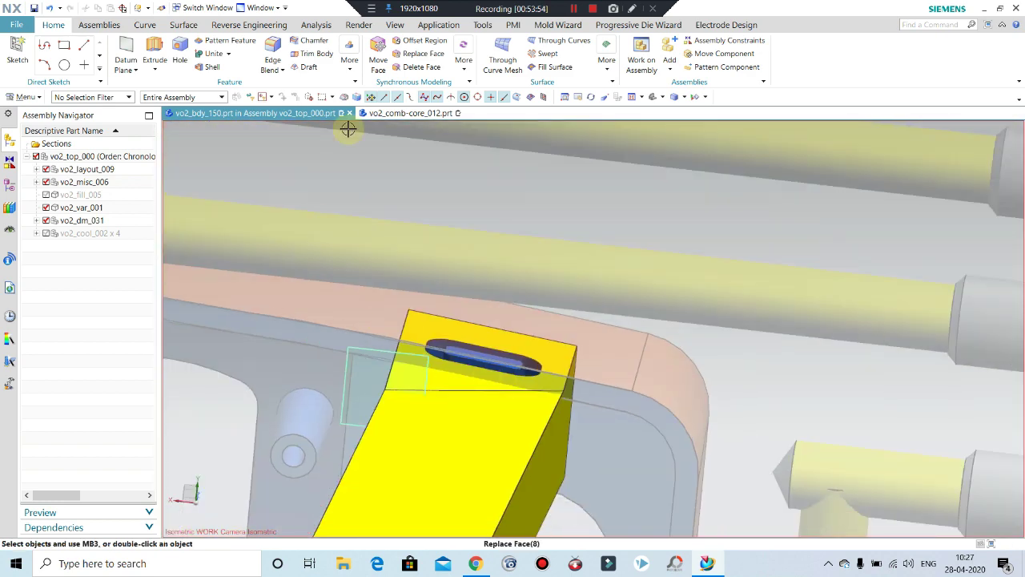
{"action": "left_click", "coordinate": [100, 26]}
{"action": "scroll", "coordinate": [513, 366], "scroll_direction": "up", "scroll_amount": 2}
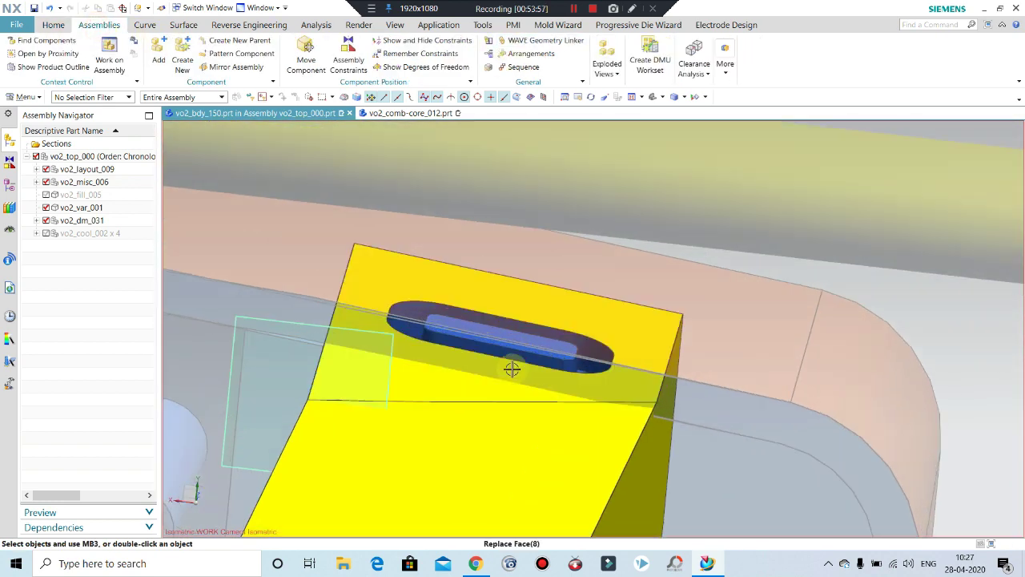
- Create an At Distance datum plane at 0 mm on the flat core face, using Entire Assembly scope
{"action": "left_click", "coordinate": [53, 24]}
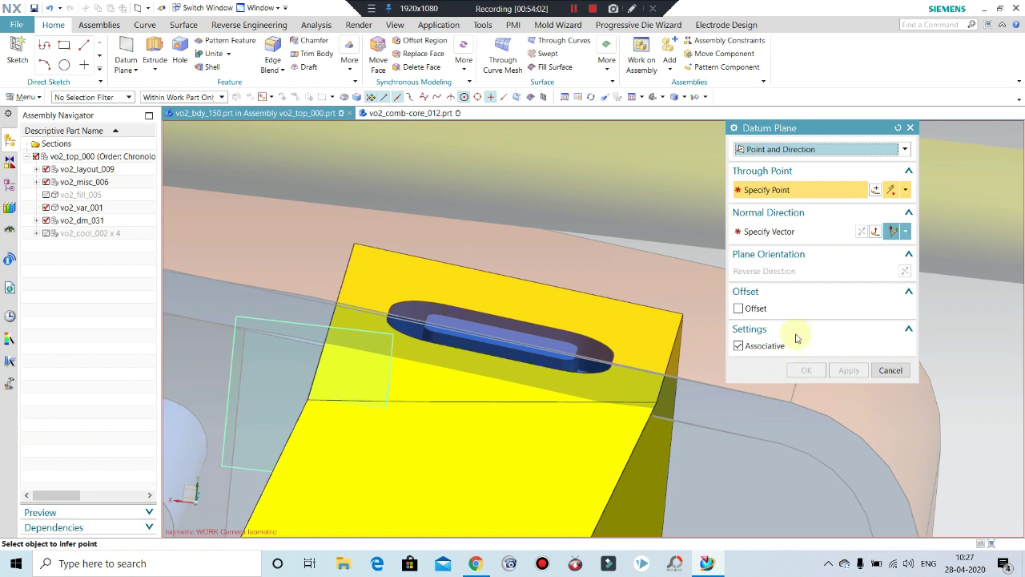
{"action": "left_click", "coordinate": [769, 149]}
{"action": "left_click", "coordinate": [769, 182]}
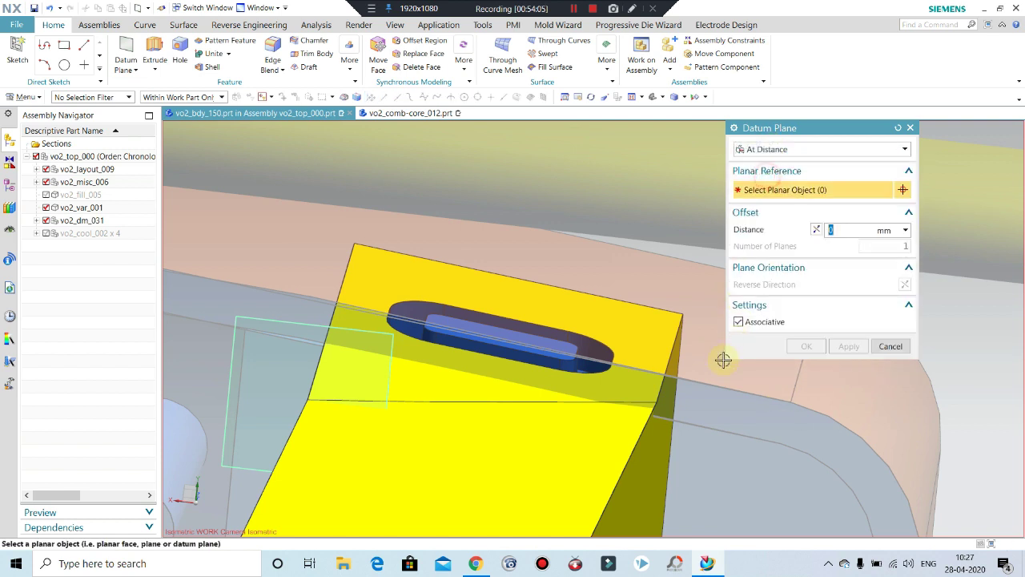
{"action": "left_click", "coordinate": [187, 97]}
{"action": "left_click", "coordinate": [172, 111]}
{"action": "left_click", "coordinate": [698, 408]}
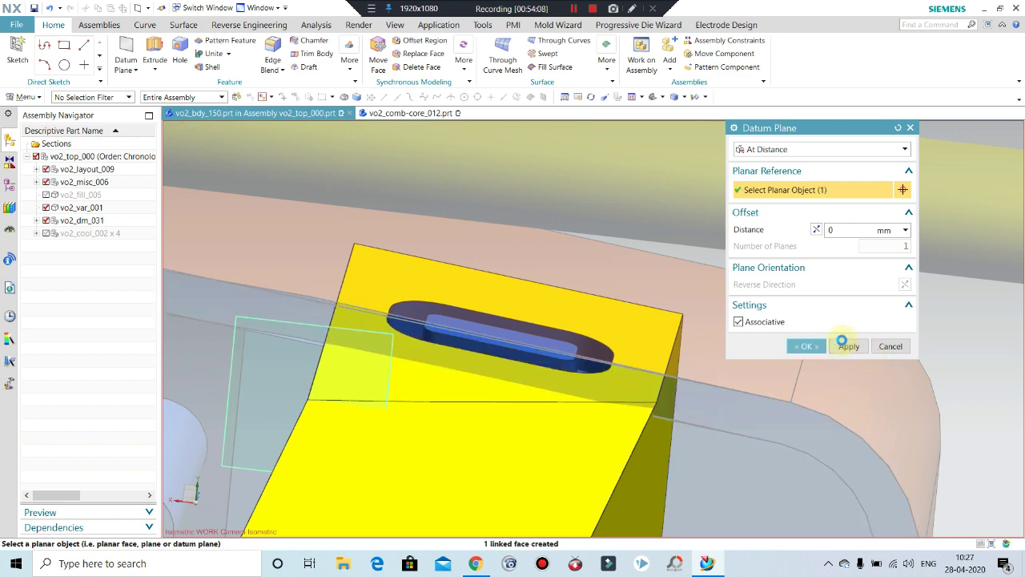
{"action": "left_click", "coordinate": [805, 347]}
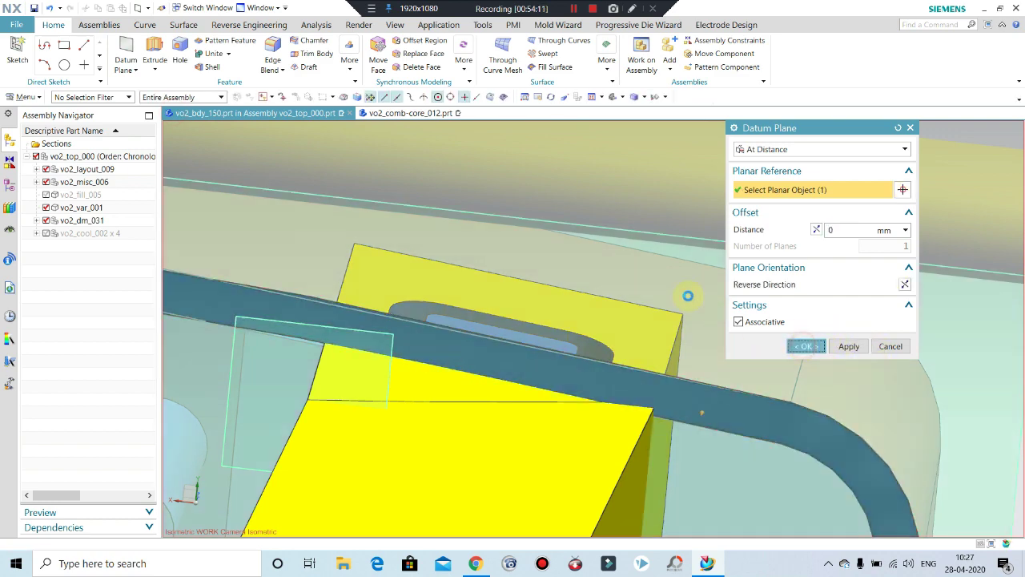
{"action": "left_click", "coordinate": [99, 25]}
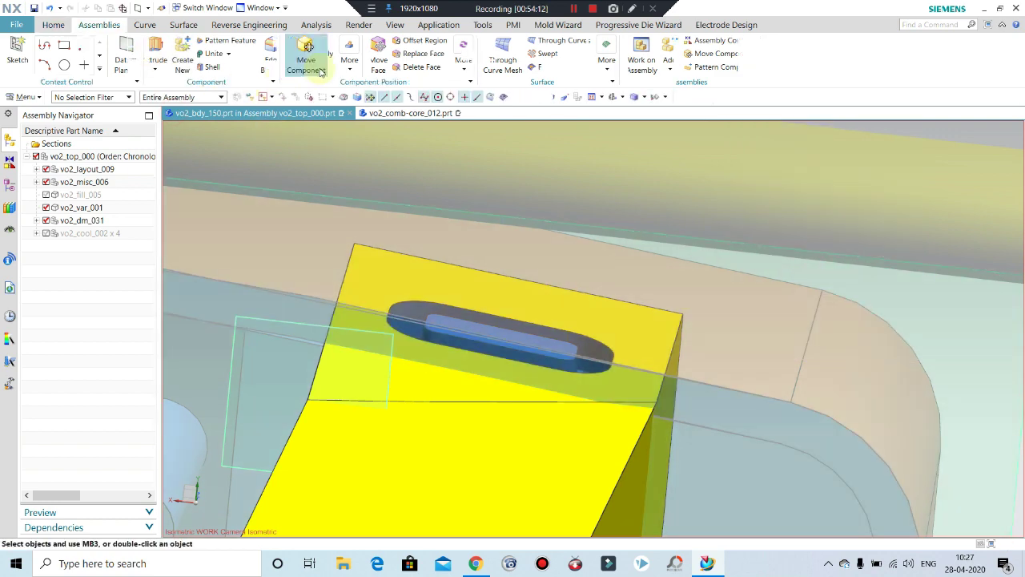
{"action": "left_click", "coordinate": [53, 24]}
- Split the lifter body VO2_BDY_150 using the new datum plane as the tool
{"action": "left_click", "coordinate": [350, 60]}
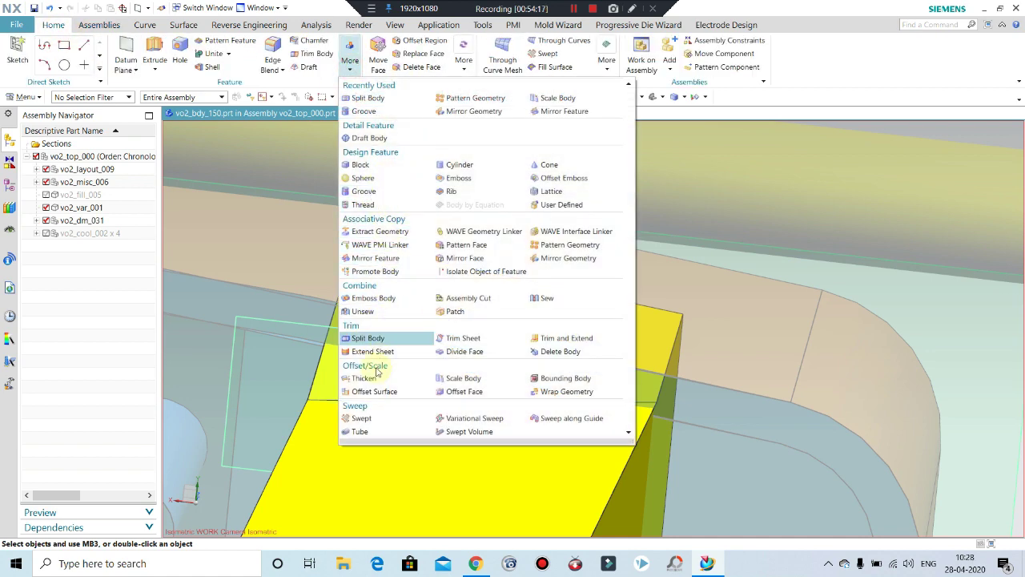
{"action": "left_click", "coordinate": [367, 338]}
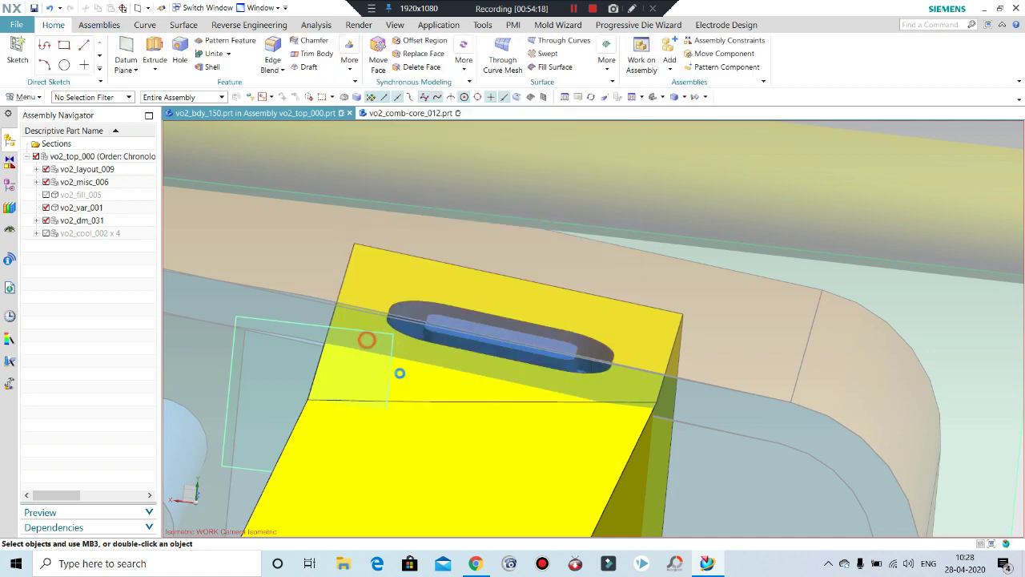
{"action": "left_click", "coordinate": [510, 490]}
{"action": "left_click", "coordinate": [812, 222]}
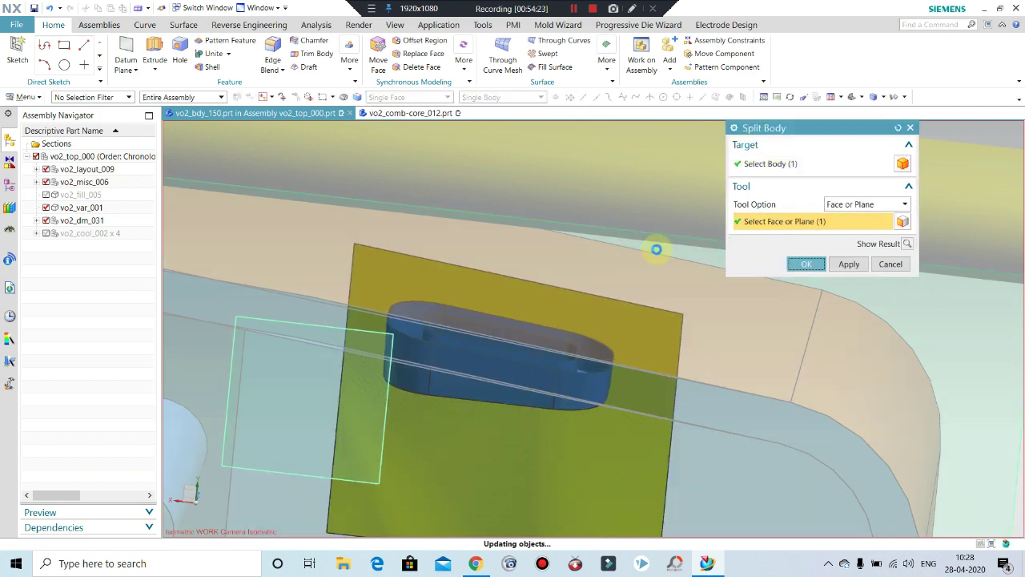
{"action": "left_click", "coordinate": [815, 263]}
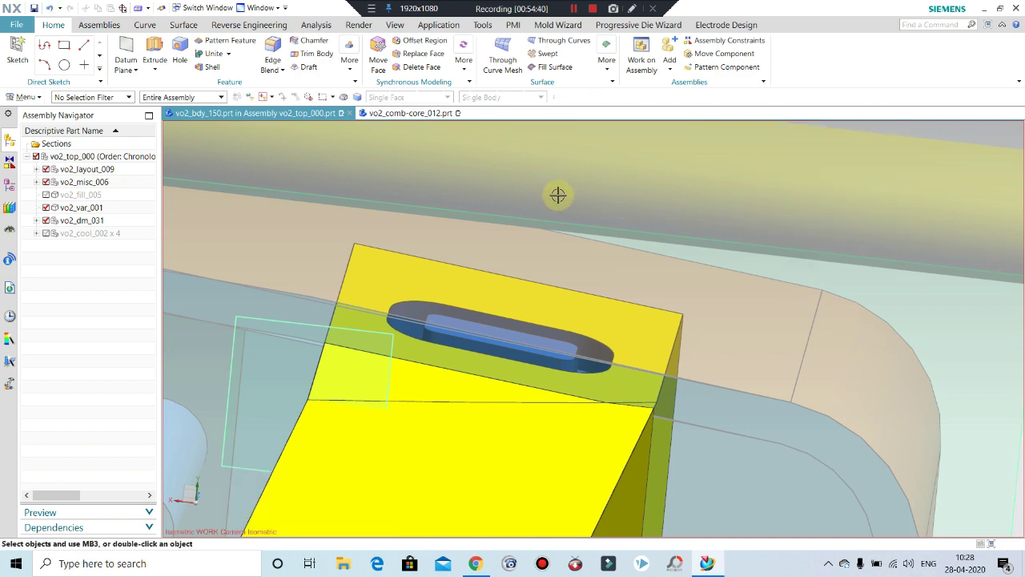
- Make the right lifter body VO2_BDY_150 the work part again
{"action": "mouse_move", "coordinate": [556, 195]}
{"action": "middle_mouse_down"}
{"action": "mouse_move", "coordinate": [657, 265]}
{"action": "mouse_move", "coordinate": [574, 313]}
{"action": "middle_mouse_up"}
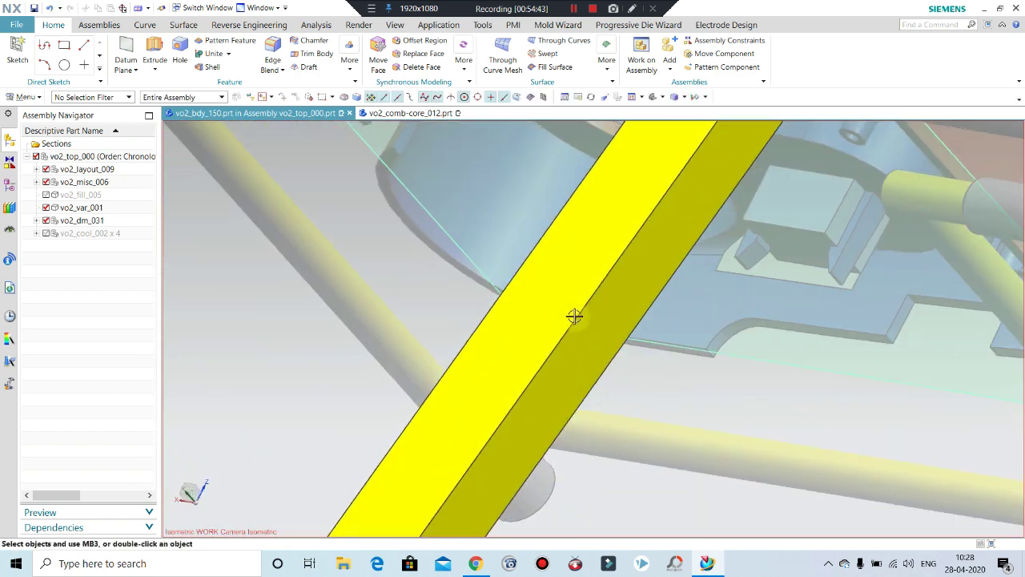
{"action": "scroll", "coordinate": [593, 304], "scroll_direction": "down", "scroll_amount": 3}
{"action": "scroll", "coordinate": [624, 291], "scroll_direction": "down", "scroll_amount": 3}
{"action": "mouse_move", "coordinate": [624, 291]}
{"action": "middle_mouse_down"}
{"action": "mouse_move", "coordinate": [577, 291]}
{"action": "mouse_move", "coordinate": [531, 264]}
{"action": "mouse_move", "coordinate": [457, 253]}
{"action": "middle_mouse_up"}
{"action": "double_click", "coordinate": [61, 157]}
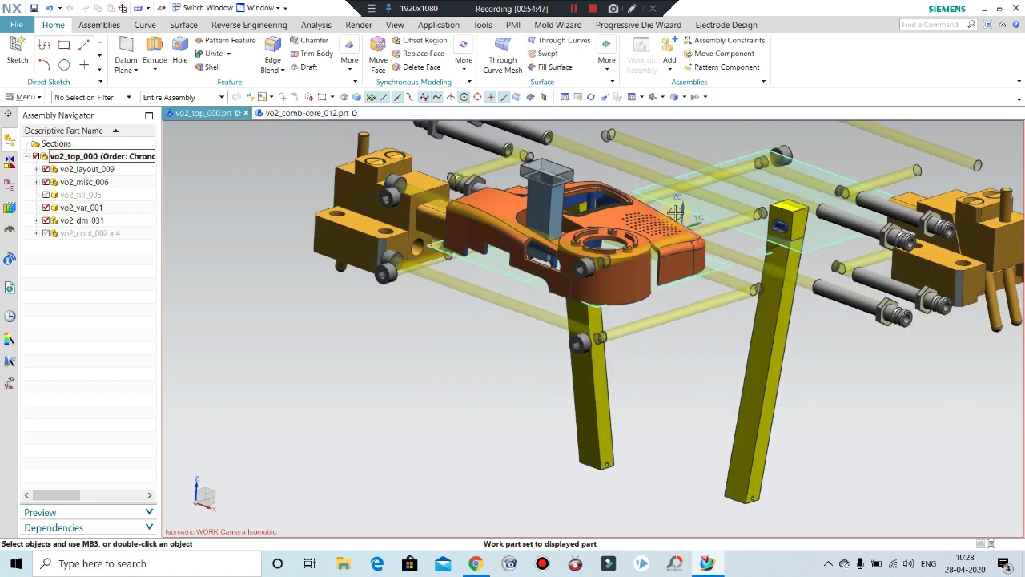
{"action": "scroll", "coordinate": [801, 240], "scroll_direction": "up", "scroll_amount": 5}
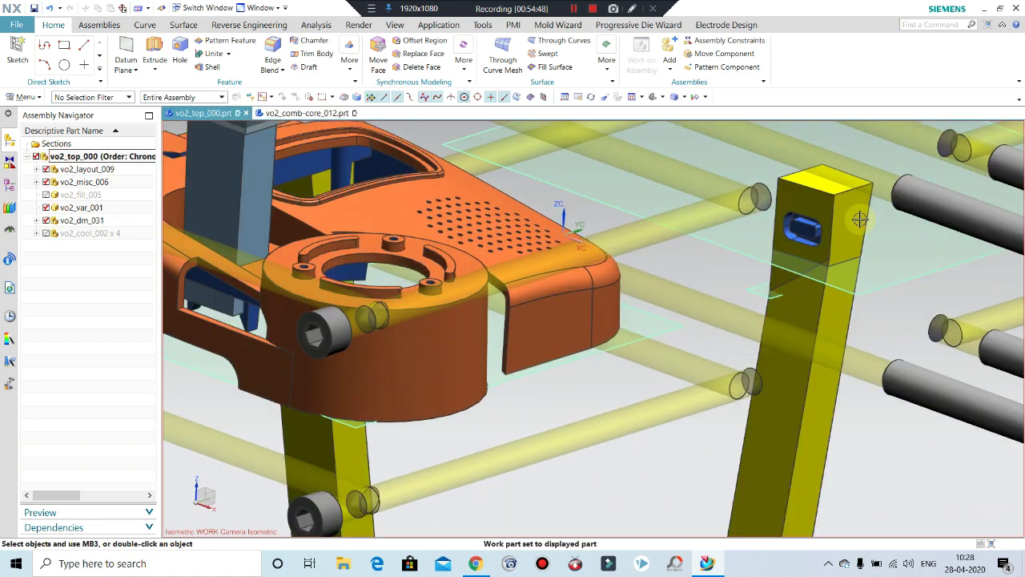
{"action": "double_click", "coordinate": [831, 398]}
- Confirm the lifter top face to replace and pick the matching core face as replacement
{"action": "scroll", "coordinate": [801, 240], "scroll_direction": "up", "scroll_amount": 2}
{"action": "scroll", "coordinate": [801, 240], "scroll_direction": "up", "scroll_amount": 3}
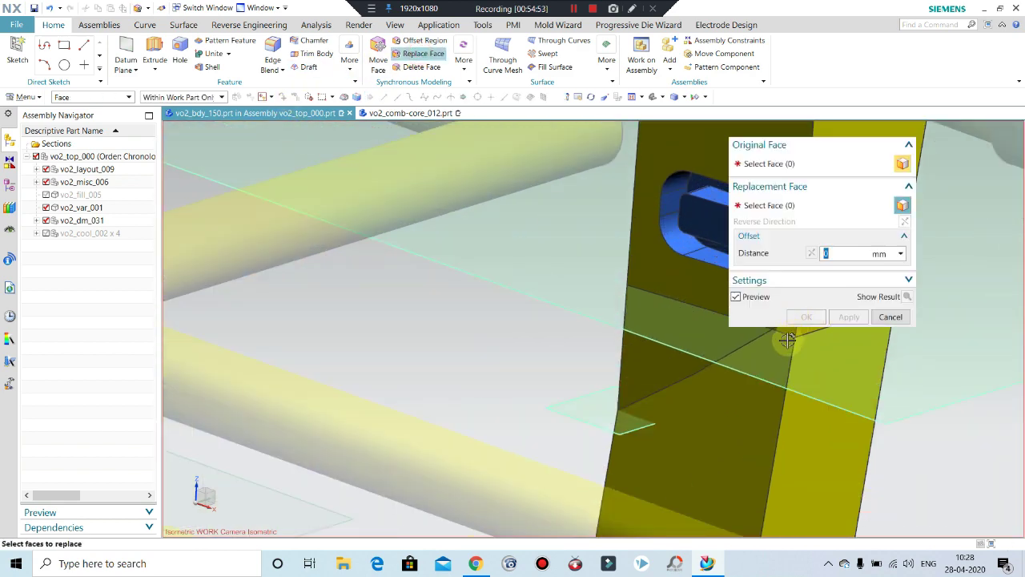
{"action": "scroll", "coordinate": [497, 405], "scroll_direction": "down", "scroll_amount": 5}
{"action": "scroll", "coordinate": [671, 377], "scroll_direction": "up", "scroll_amount": 3}
{"action": "scroll", "coordinate": [673, 379], "scroll_direction": "up", "scroll_amount": 2}
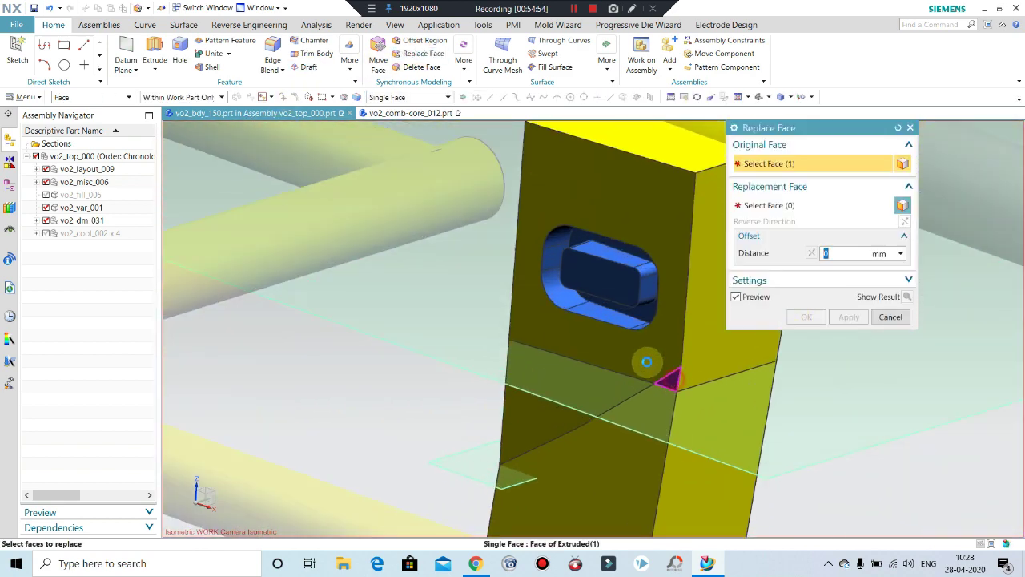
{"action": "middle_click", "coordinate": [646, 362]}
{"action": "left_click", "coordinate": [637, 357]}
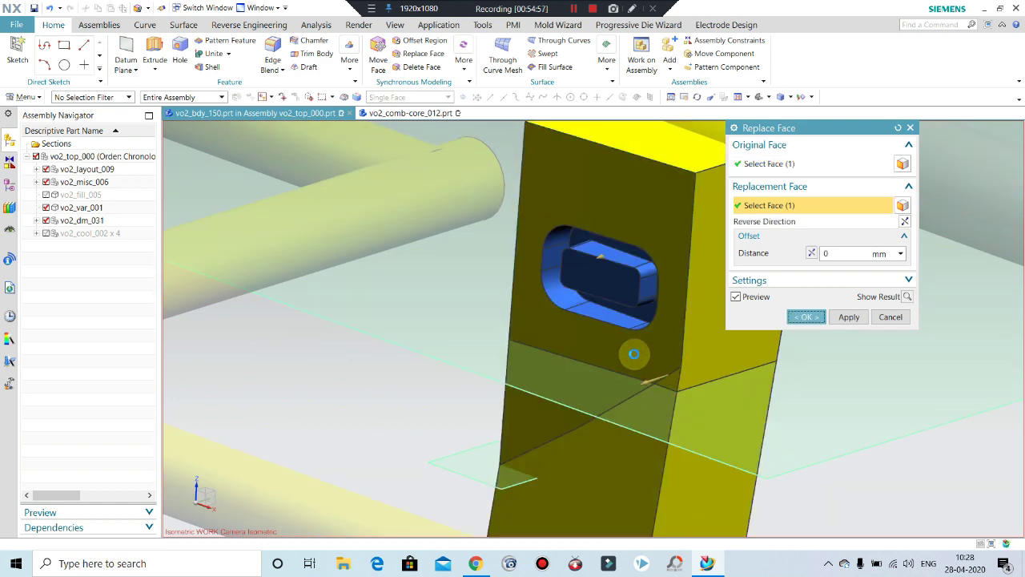
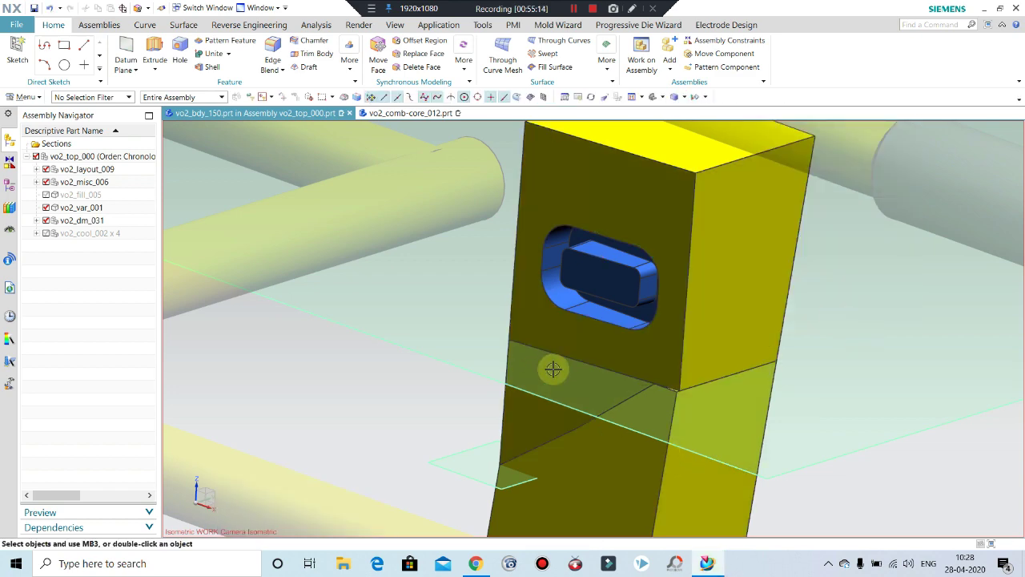
- Replace the triangular face under the yellow block's pocketed head with another face of the part
{"action": "scroll", "coordinate": [549, 366], "scroll_direction": "up", "scroll_amount": 3}
{"action": "scroll", "coordinate": [630, 343], "scroll_direction": "down", "scroll_amount": 2}
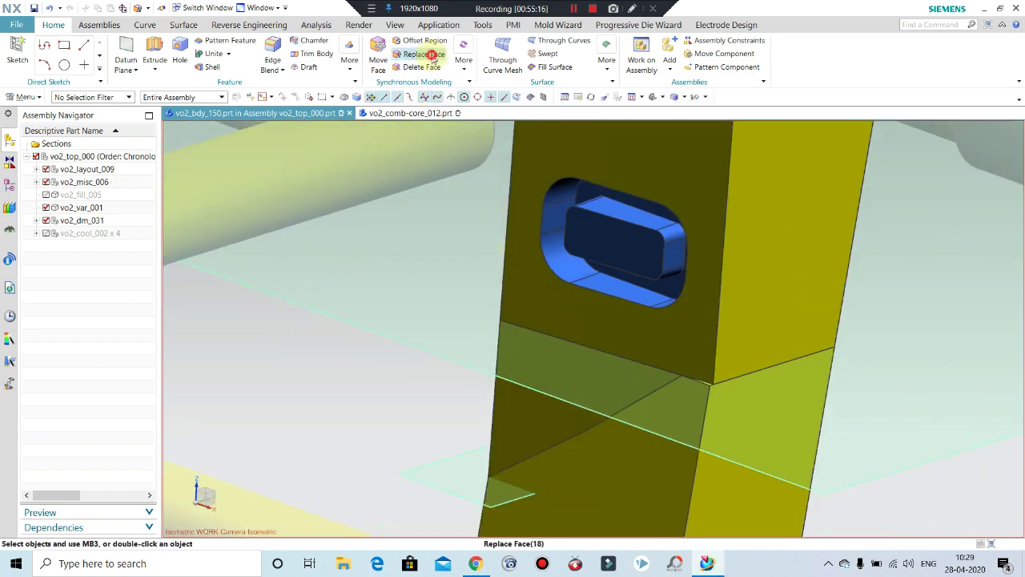
{"action": "left_click", "coordinate": [432, 55]}
{"action": "left_click", "coordinate": [604, 378]}
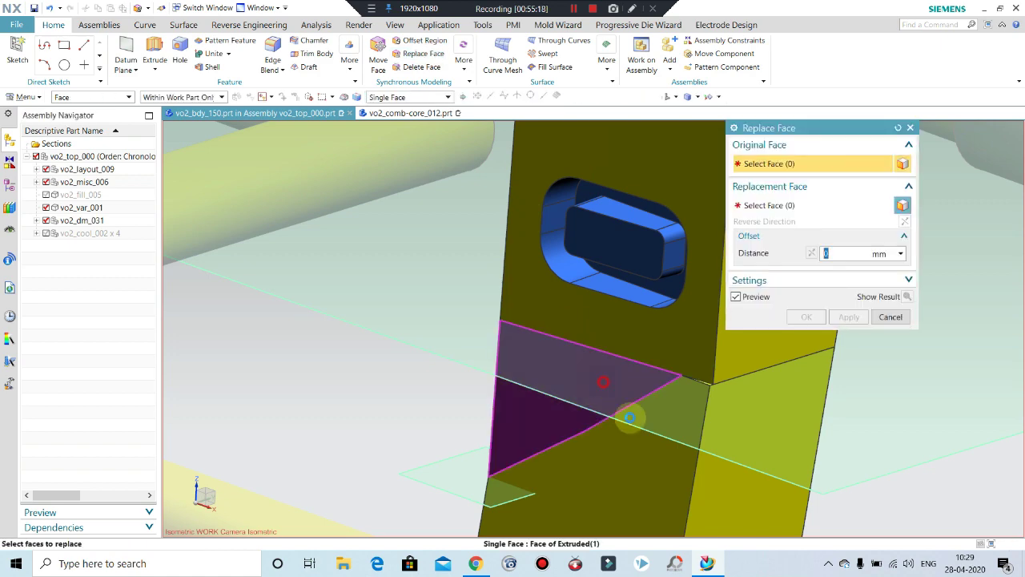
{"action": "middle_click", "coordinate": [650, 485]}
{"action": "left_click", "coordinate": [643, 464]}
{"action": "middle_click", "coordinate": [617, 428]}
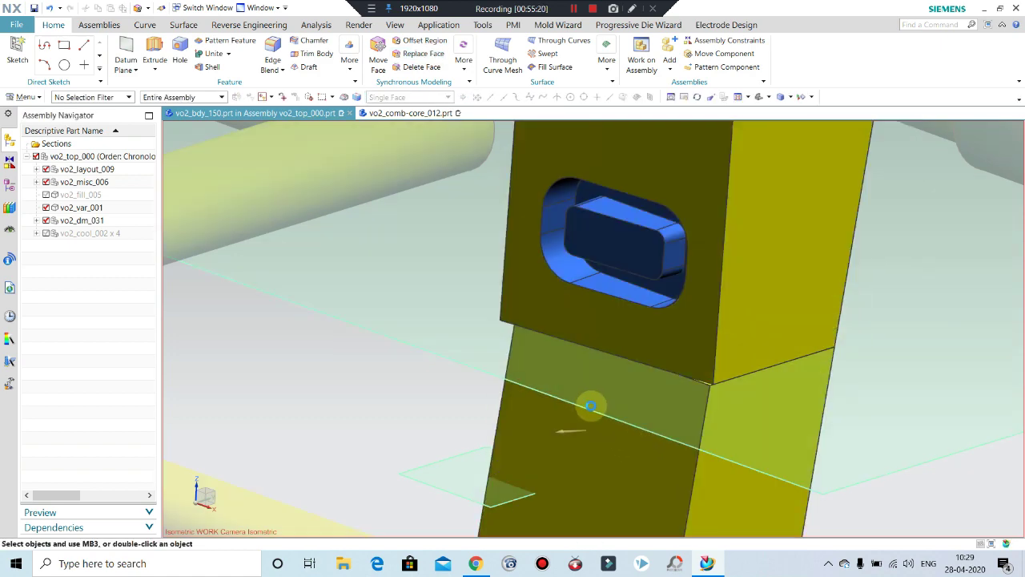
{"action": "scroll", "coordinate": [617, 373], "scroll_direction": "down", "scroll_amount": 2}
{"action": "mouse_move", "coordinate": [618, 373]}
{"action": "middle_mouse_down"}
{"action": "mouse_move", "coordinate": [645, 353]}
{"action": "mouse_move", "coordinate": [634, 366]}
{"action": "mouse_move", "coordinate": [681, 369]}
{"action": "mouse_move", "coordinate": [645, 408]}
{"action": "middle_mouse_up"}
{"action": "scroll", "coordinate": [681, 369], "scroll_direction": "up", "scroll_amount": 2}
{"action": "scroll", "coordinate": [671, 368], "scroll_direction": "up", "scroll_amount": 2}
{"action": "scroll", "coordinate": [671, 369], "scroll_direction": "down", "scroll_amount": 3}
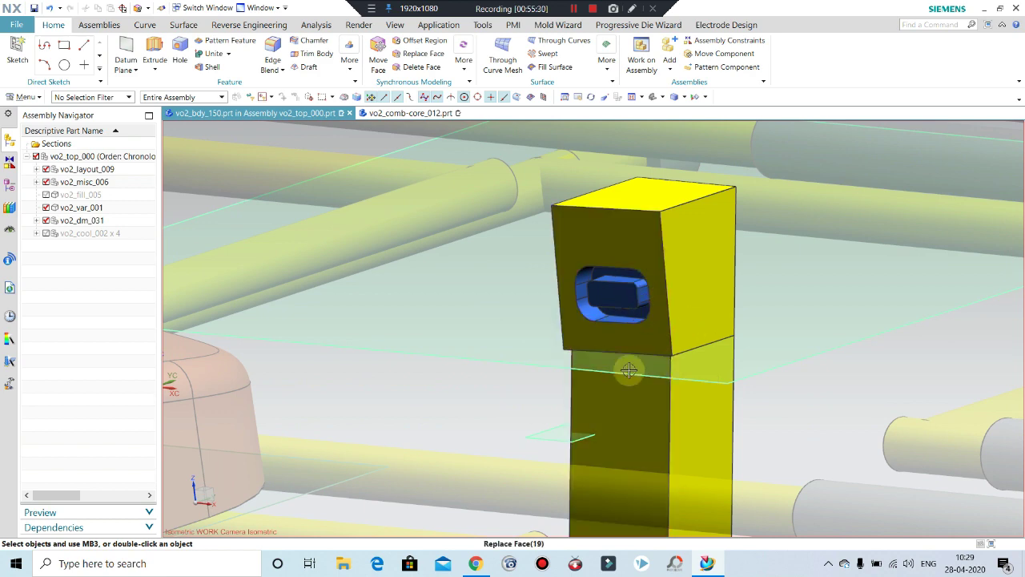
{"action": "scroll", "coordinate": [632, 305], "scroll_direction": "down", "scroll_amount": 3}
{"action": "scroll", "coordinate": [561, 344], "scroll_direction": "down", "scroll_amount": 2}
{"action": "middle_click_drag", "start_coordinate": [526, 366], "coordinate": [476, 343]}
{"action": "scroll", "coordinate": [558, 483], "scroll_direction": "up", "scroll_amount": 3}
{"action": "scroll", "coordinate": [625, 488], "scroll_direction": "up", "scroll_amount": 2}
{"action": "scroll", "coordinate": [634, 435], "scroll_direction": "up", "scroll_amount": 2}
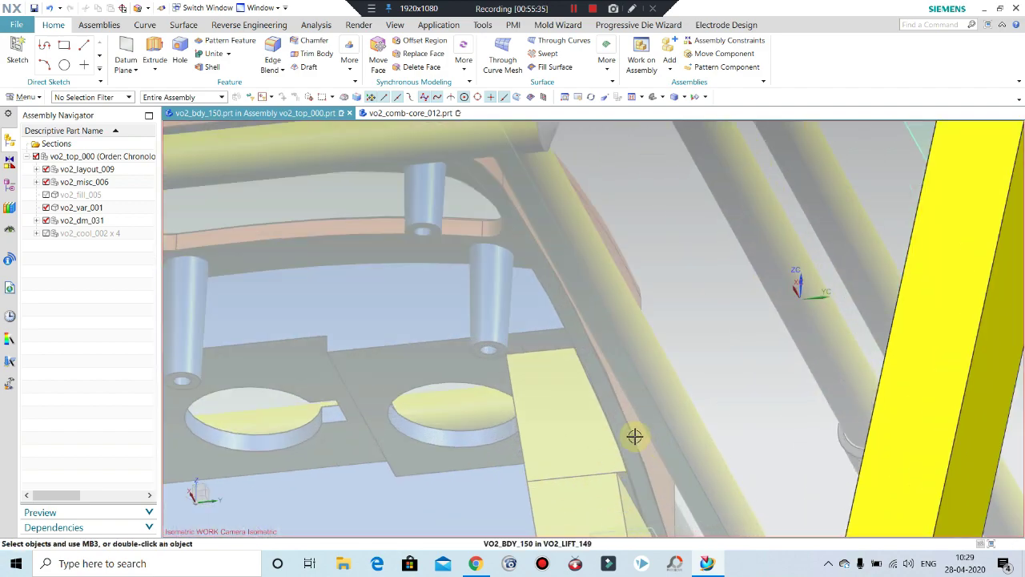
{"action": "scroll", "coordinate": [638, 502], "scroll_direction": "up", "scroll_amount": 2}
{"action": "middle_click_drag", "start_coordinate": [639, 502], "coordinate": [638, 468]}
{"action": "mouse_move", "coordinate": [665, 335]}
{"action": "middle_mouse_down"}
{"action": "mouse_move", "coordinate": [647, 343]}
{"action": "mouse_move", "coordinate": [777, 366]}
{"action": "mouse_move", "coordinate": [846, 327]}
{"action": "mouse_move", "coordinate": [881, 350]}
{"action": "middle_mouse_up"}
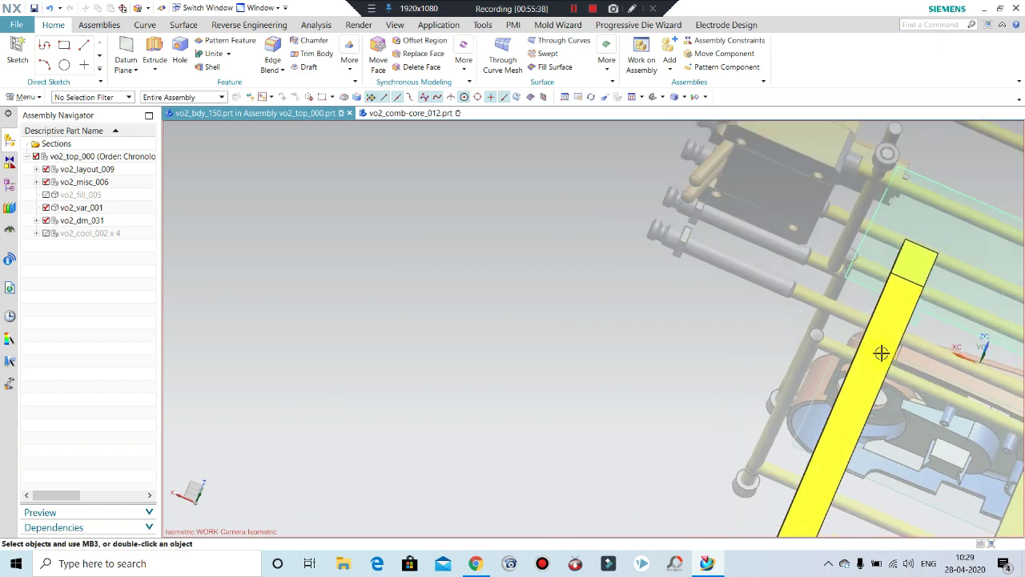
{"action": "scroll", "coordinate": [671, 354], "scroll_direction": "down", "scroll_amount": 5}
{"action": "mouse_move", "coordinate": [670, 355]}
{"action": "middle_mouse_down"}
{"action": "mouse_move", "coordinate": [756, 394]}
{"action": "mouse_move", "coordinate": [756, 322]}
{"action": "mouse_move", "coordinate": [716, 334]}
{"action": "mouse_move", "coordinate": [723, 343]}
{"action": "mouse_move", "coordinate": [710, 327]}
{"action": "middle_mouse_up"}
{"action": "scroll", "coordinate": [756, 322], "scroll_direction": "up", "scroll_amount": 3}
{"action": "scroll", "coordinate": [756, 322], "scroll_direction": "up", "scroll_amount": 3}
{"action": "scroll", "coordinate": [756, 322], "scroll_direction": "up", "scroll_amount": 3}
{"action": "scroll", "coordinate": [593, 222], "scroll_direction": "up", "scroll_amount": 3}
{"action": "scroll", "coordinate": [593, 221], "scroll_direction": "up", "scroll_amount": 1}
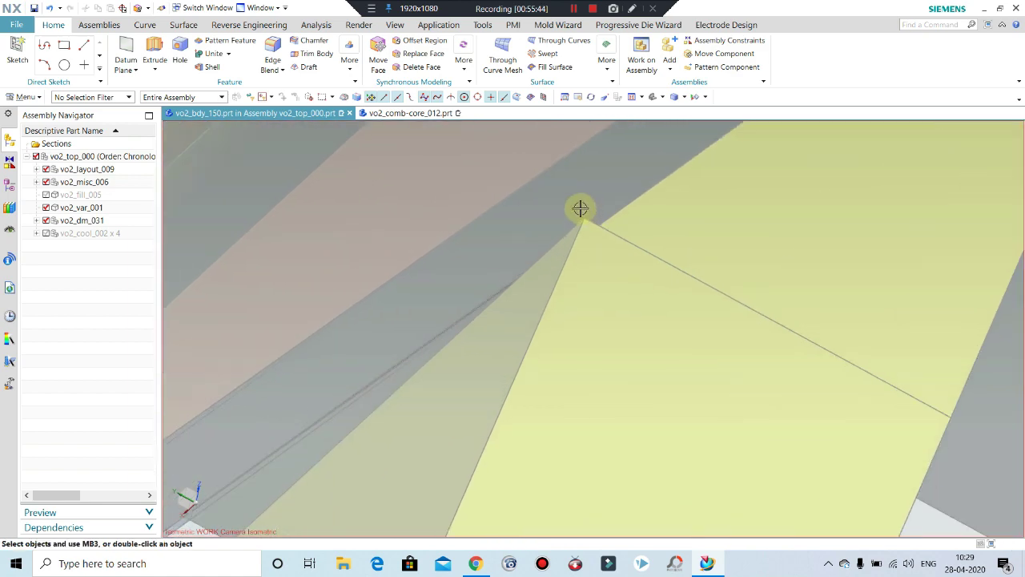
{"action": "scroll", "coordinate": [537, 334], "scroll_direction": "down", "scroll_amount": 2}
{"action": "scroll", "coordinate": [595, 273], "scroll_direction": "down", "scroll_amount": 1}
{"action": "scroll", "coordinate": [583, 308], "scroll_direction": "down", "scroll_amount": 1}
{"action": "scroll", "coordinate": [577, 298], "scroll_direction": "down", "scroll_amount": 1}
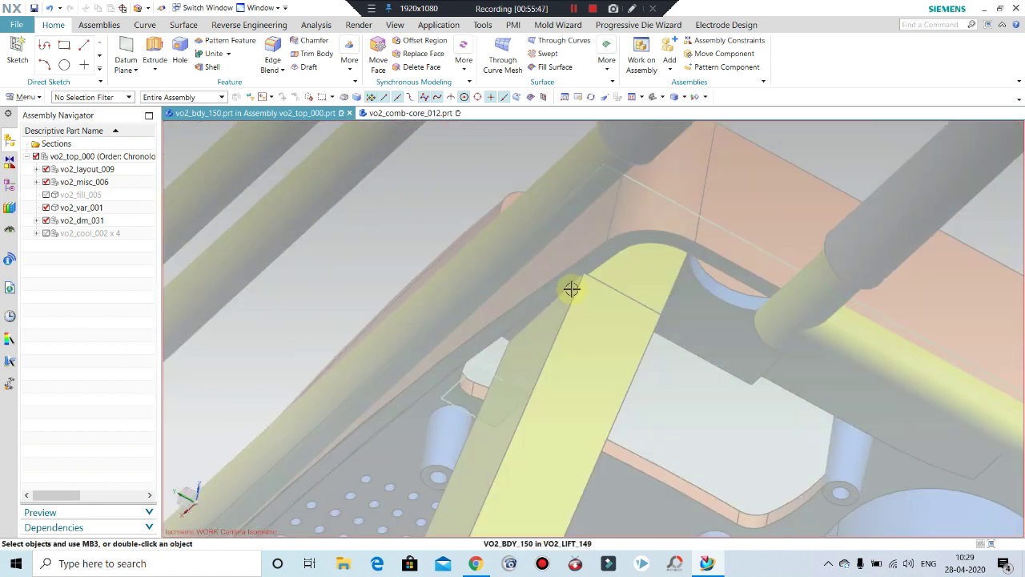
{"action": "middle_click_drag", "start_coordinate": [570, 289], "coordinate": [570, 295]}
{"action": "scroll", "coordinate": [609, 308], "scroll_direction": "down", "scroll_amount": 3}
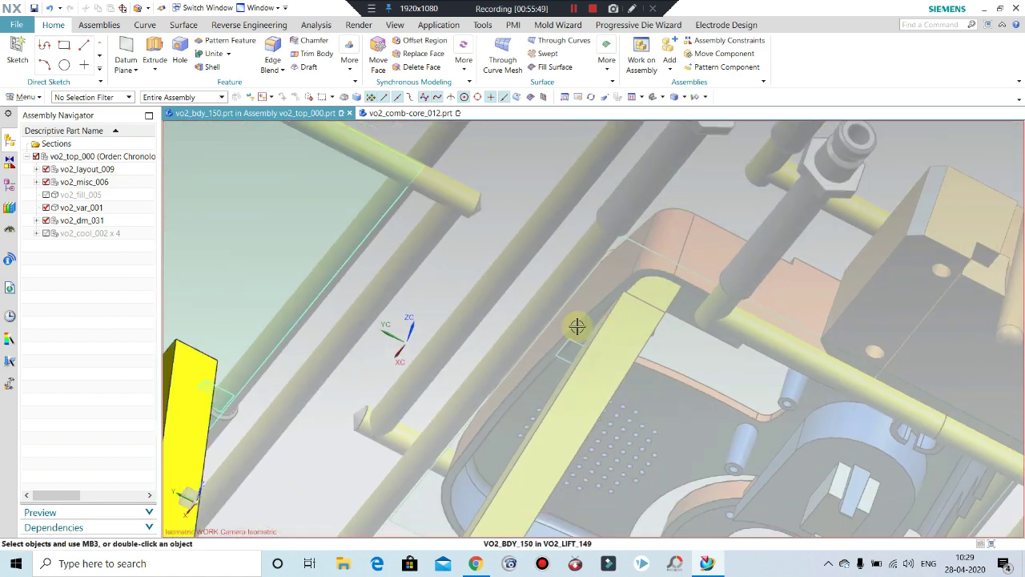
{"action": "scroll", "coordinate": [574, 336], "scroll_direction": "down", "scroll_amount": 2}
{"action": "mouse_move", "coordinate": [425, 382]}
{"action": "middle_mouse_down"}
{"action": "mouse_move", "coordinate": [419, 398]}
{"action": "mouse_move", "coordinate": [429, 381]}
{"action": "mouse_move", "coordinate": [419, 384]}
{"action": "mouse_move", "coordinate": [402, 359]}
{"action": "mouse_move", "coordinate": [431, 391]}
{"action": "mouse_move", "coordinate": [428, 401]}
{"action": "middle_mouse_up"}
{"action": "scroll", "coordinate": [443, 396], "scroll_direction": "up", "scroll_amount": 3}
{"action": "scroll", "coordinate": [408, 371], "scroll_direction": "up", "scroll_amount": 2}
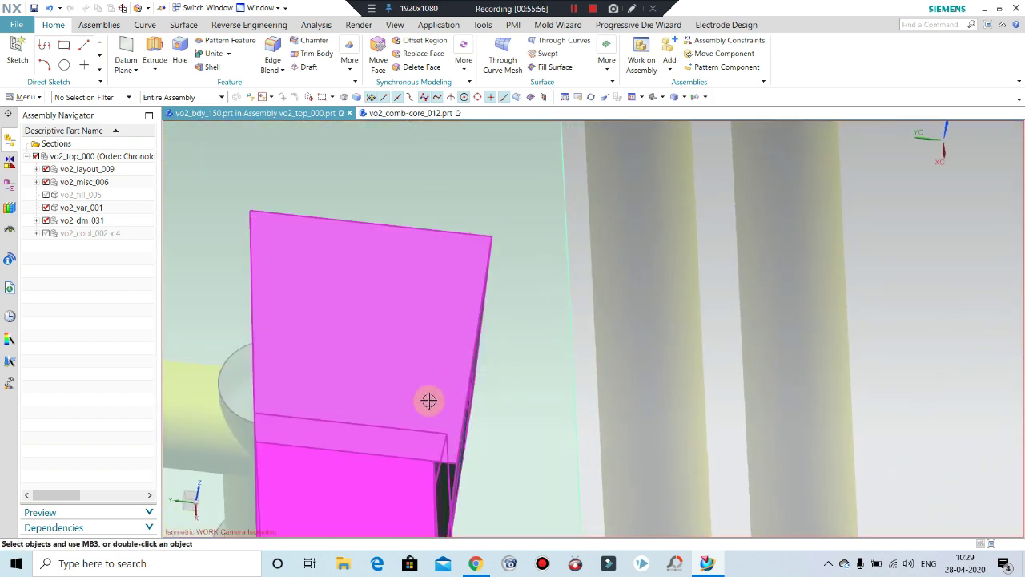
{"action": "scroll", "coordinate": [428, 401], "scroll_direction": "down", "scroll_amount": 4}
{"action": "scroll", "coordinate": [807, 253], "scroll_direction": "up", "scroll_amount": 2}
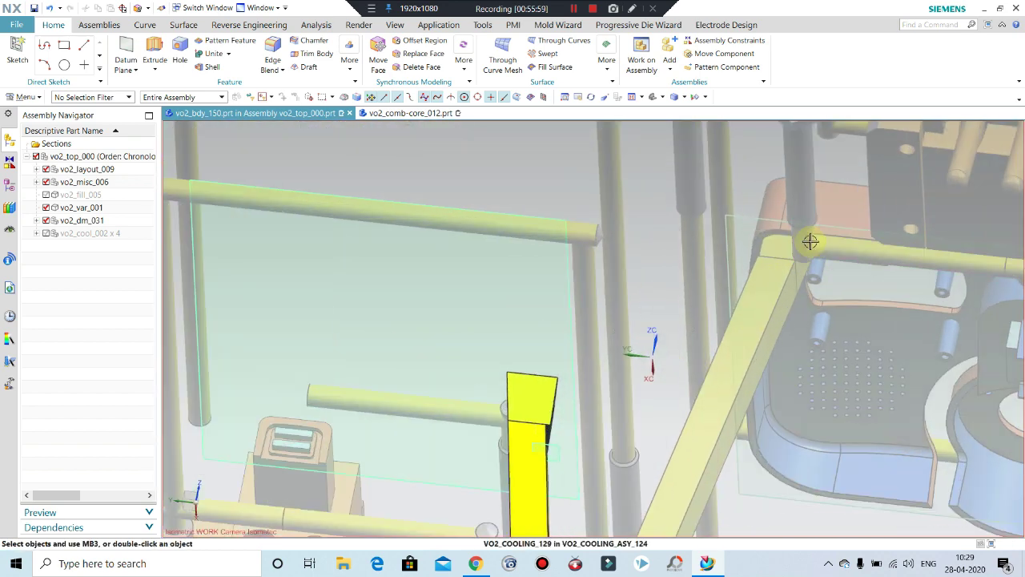
{"action": "middle_click_drag", "start_coordinate": [810, 241], "coordinate": [817, 297]}
{"action": "scroll", "coordinate": [835, 343], "scroll_direction": "up", "scroll_amount": 3}
{"action": "scroll", "coordinate": [835, 343], "scroll_direction": "up", "scroll_amount": 1}
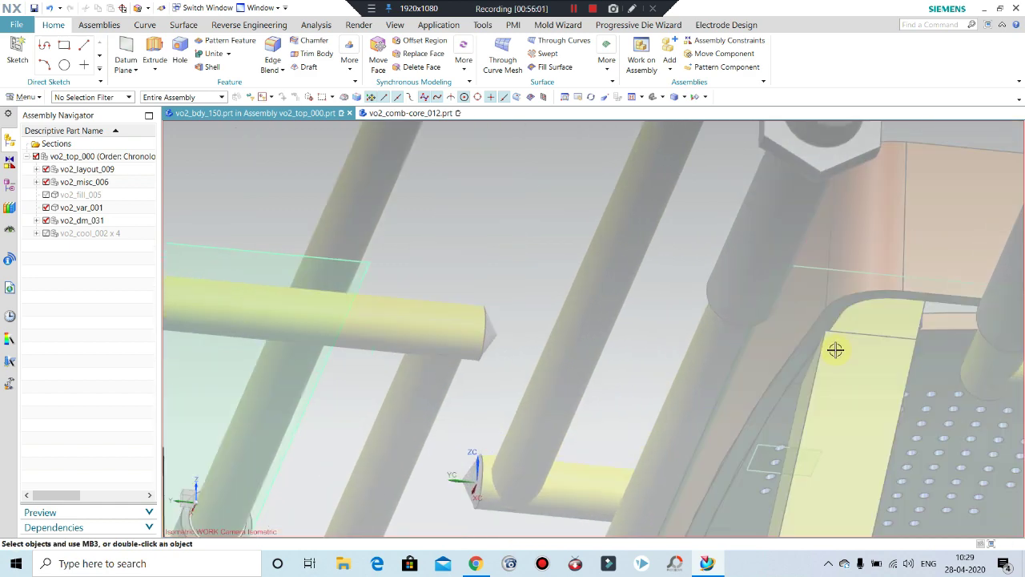
{"action": "scroll", "coordinate": [837, 347], "scroll_direction": "up", "scroll_amount": 2}
{"action": "scroll", "coordinate": [810, 327], "scroll_direction": "up", "scroll_amount": 1}
{"action": "mouse_move", "coordinate": [817, 337]}
{"action": "middle_mouse_down"}
{"action": "mouse_move", "coordinate": [794, 350]}
{"action": "mouse_move", "coordinate": [975, 358]}
{"action": "middle_mouse_up"}
{"action": "scroll", "coordinate": [976, 357], "scroll_direction": "down", "scroll_amount": 2}
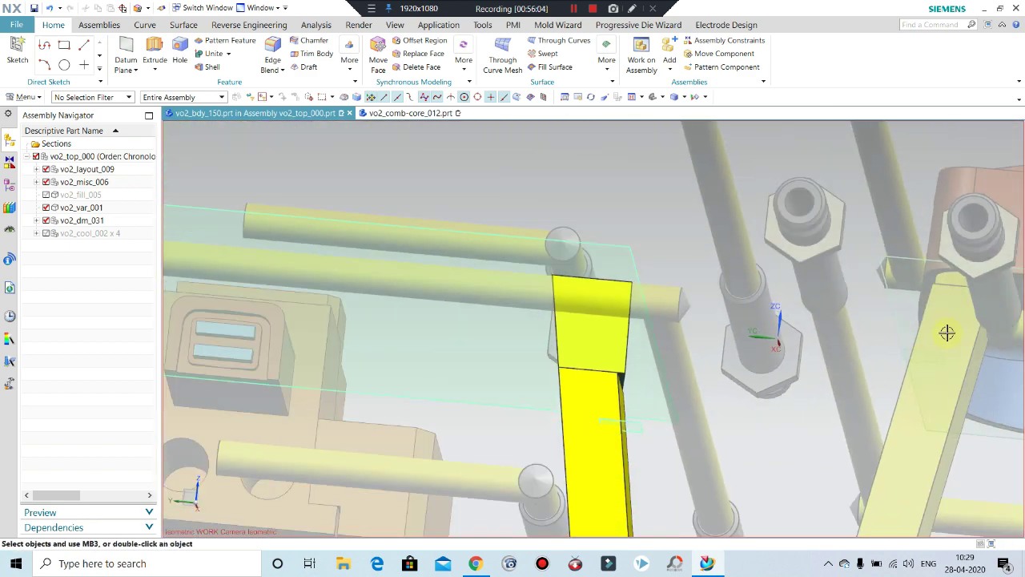
{"action": "scroll", "coordinate": [950, 331], "scroll_direction": "down", "scroll_amount": 2}
{"action": "mouse_move", "coordinate": [685, 391]}
{"action": "middle_mouse_down"}
{"action": "mouse_move", "coordinate": [607, 440]}
{"action": "mouse_move", "coordinate": [591, 375]}
{"action": "mouse_move", "coordinate": [557, 362]}
{"action": "middle_mouse_up"}
{"action": "scroll", "coordinate": [699, 382], "scroll_direction": "up", "scroll_amount": 3}
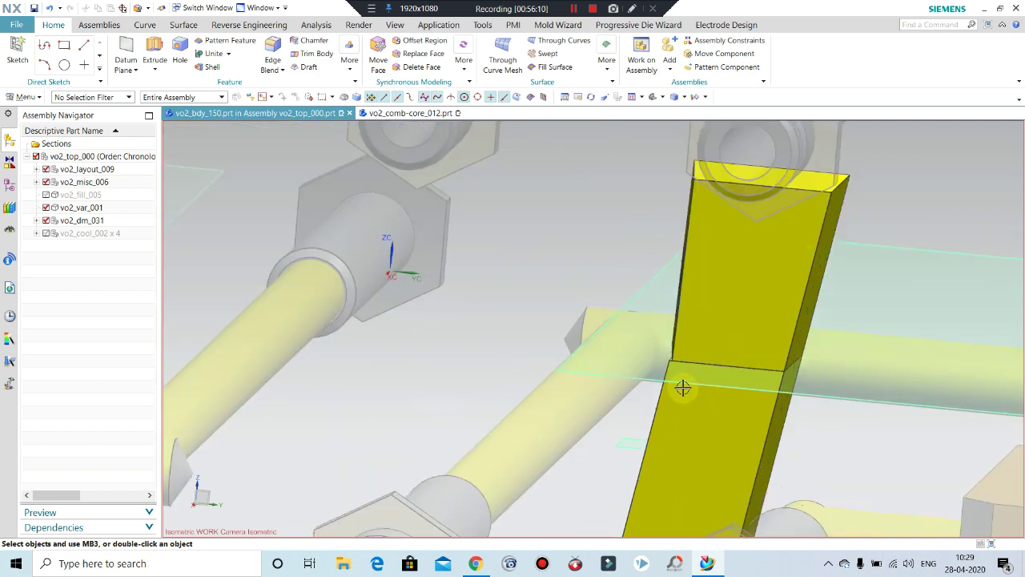
{"action": "scroll", "coordinate": [682, 387], "scroll_direction": "up", "scroll_amount": 3}
{"action": "scroll", "coordinate": [645, 362], "scroll_direction": "down", "scroll_amount": 2}
{"action": "scroll", "coordinate": [664, 359], "scroll_direction": "down", "scroll_amount": 3}
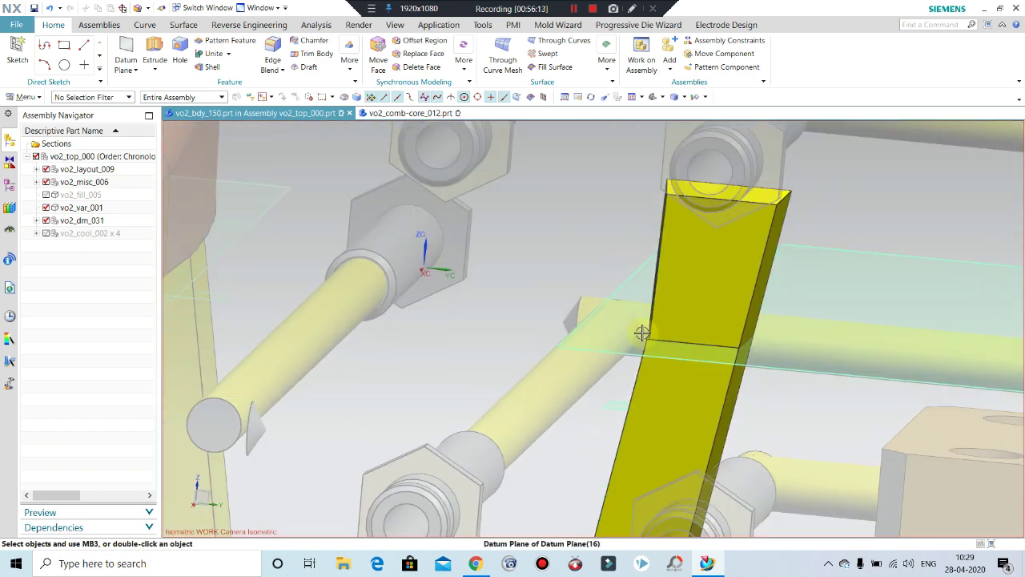
{"action": "scroll", "coordinate": [648, 337], "scroll_direction": "up", "scroll_amount": 3}
{"action": "scroll", "coordinate": [650, 344], "scroll_direction": "up", "scroll_amount": 2}
{"action": "middle_click_drag", "start_coordinate": [664, 355], "coordinate": [679, 367]}
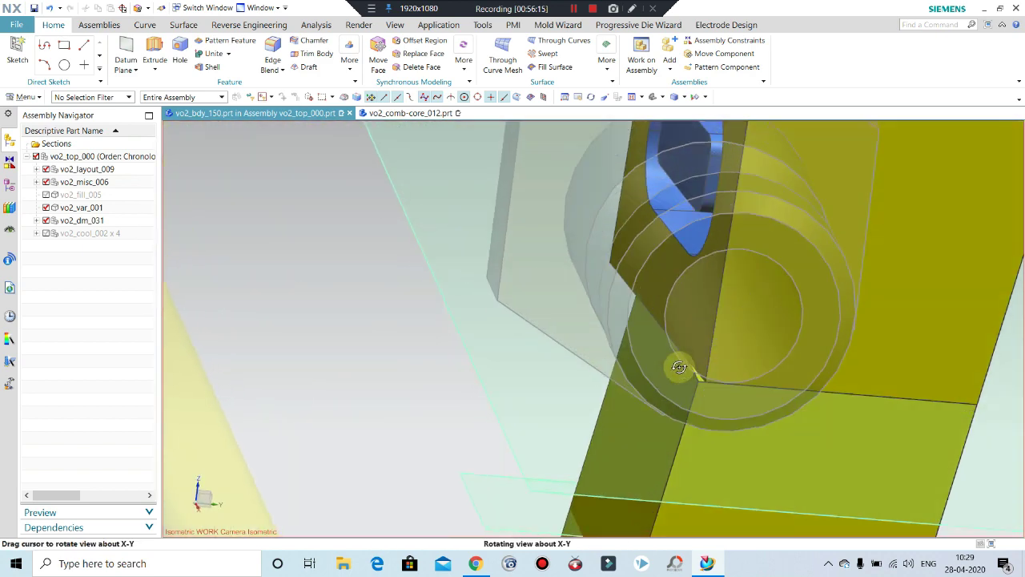
{"action": "scroll", "coordinate": [671, 376], "scroll_direction": "down", "scroll_amount": 2}
{"action": "scroll", "coordinate": [660, 417], "scroll_direction": "down", "scroll_amount": 2}
{"action": "scroll", "coordinate": [661, 413], "scroll_direction": "up", "scroll_amount": 2}
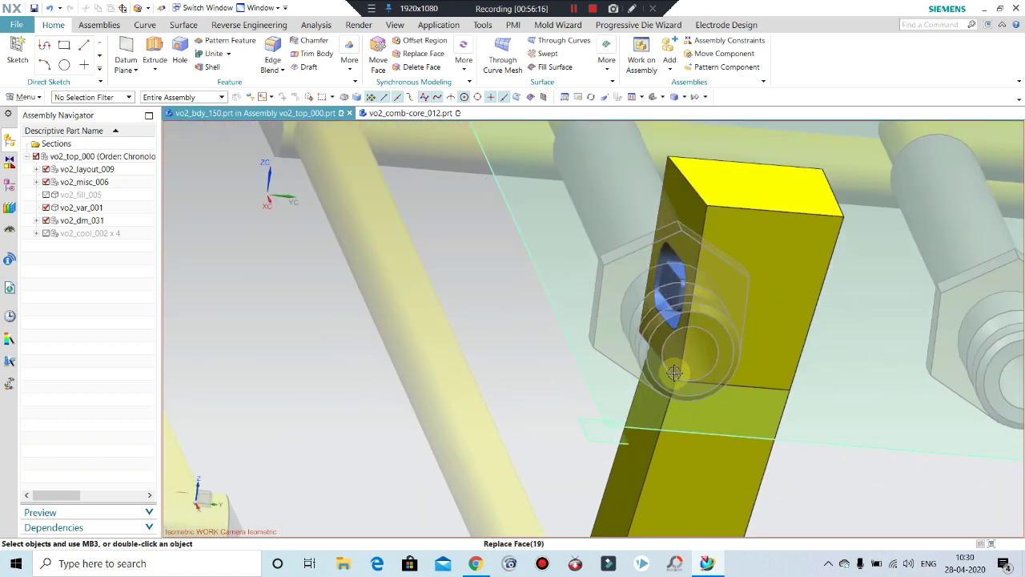
{"action": "scroll", "coordinate": [641, 361], "scroll_direction": "up", "scroll_amount": 2}
{"action": "scroll", "coordinate": [628, 342], "scroll_direction": "down", "scroll_amount": 3}
{"action": "mouse_move", "coordinate": [611, 347]}
{"action": "middle_mouse_down"}
{"action": "mouse_move", "coordinate": [686, 348]}
{"action": "mouse_move", "coordinate": [669, 365]}
{"action": "mouse_move", "coordinate": [681, 345]}
{"action": "mouse_move", "coordinate": [647, 341]}
{"action": "middle_mouse_up"}
{"action": "scroll", "coordinate": [686, 339], "scroll_direction": "up", "scroll_amount": 1}
{"action": "scroll", "coordinate": [720, 332], "scroll_direction": "up", "scroll_amount": 1}
{"action": "scroll", "coordinate": [673, 338], "scroll_direction": "up", "scroll_amount": 1}
{"action": "scroll", "coordinate": [647, 340], "scroll_direction": "up", "scroll_amount": 1}
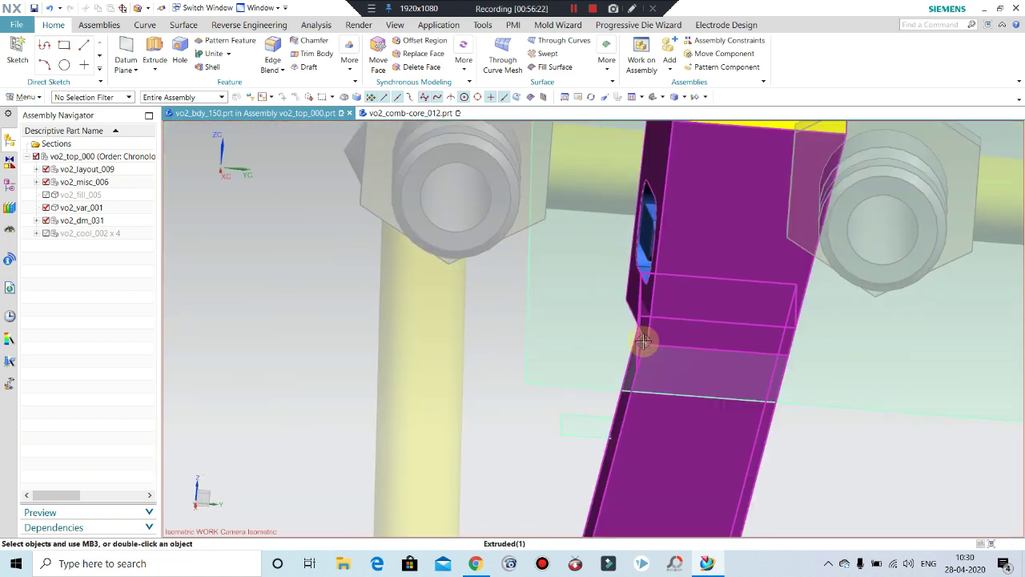
{"action": "scroll", "coordinate": [644, 337], "scroll_direction": "up", "scroll_amount": 2}
{"action": "scroll", "coordinate": [650, 345], "scroll_direction": "up", "scroll_amount": 2}
{"action": "scroll", "coordinate": [652, 357], "scroll_direction": "down", "scroll_amount": 1}
{"action": "scroll", "coordinate": [648, 355], "scroll_direction": "down", "scroll_amount": 2}
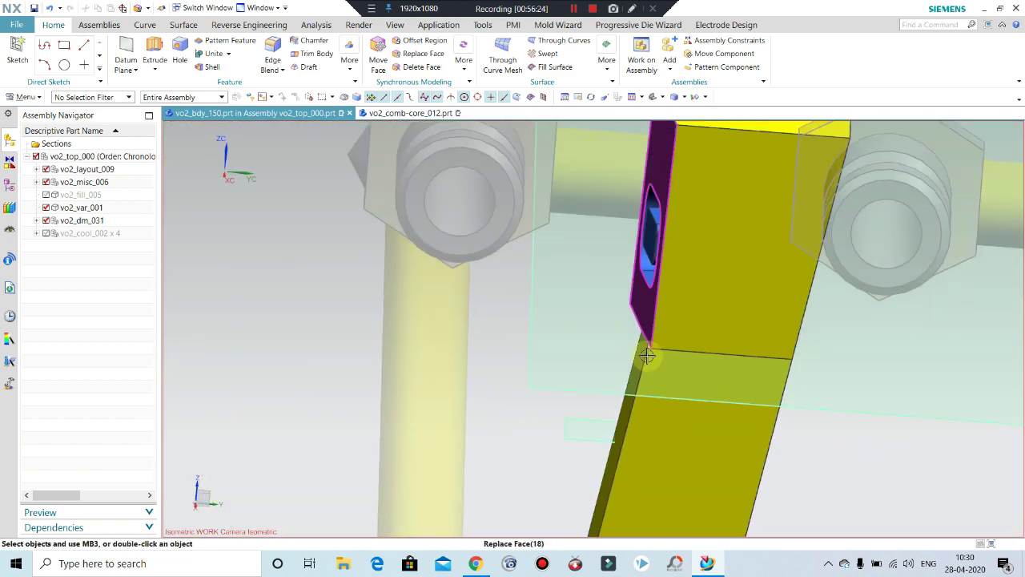
{"action": "scroll", "coordinate": [645, 376], "scroll_direction": "up", "scroll_amount": 1}
{"action": "scroll", "coordinate": [652, 350], "scroll_direction": "down", "scroll_amount": 2}
{"action": "scroll", "coordinate": [668, 343], "scroll_direction": "up", "scroll_amount": 3}
{"action": "scroll", "coordinate": [524, 378], "scroll_direction": "down", "scroll_amount": 2}
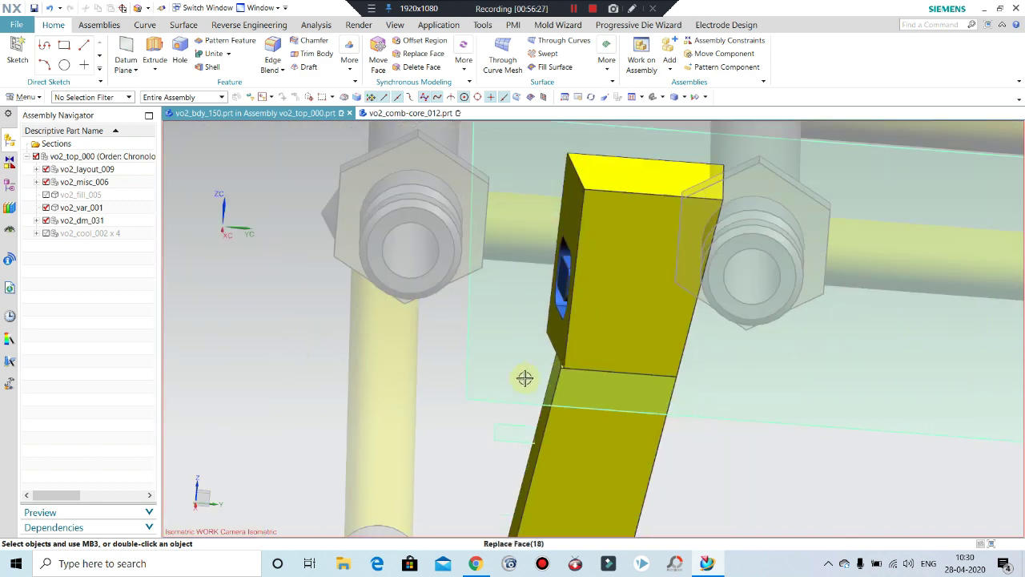
{"action": "scroll", "coordinate": [589, 361], "scroll_direction": "up", "scroll_amount": 1}
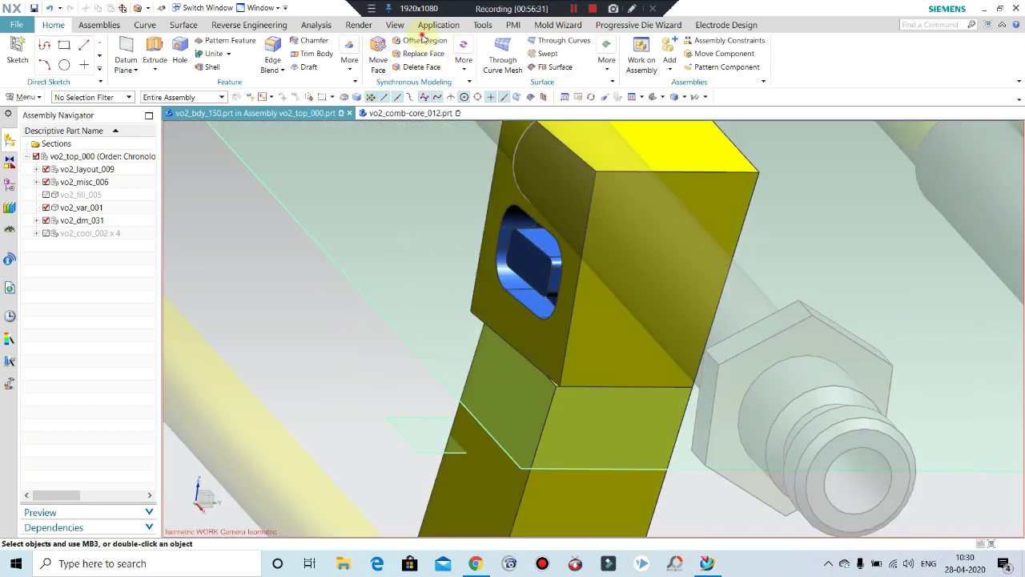
- Offset the lower face of the yellow block by 1 mm with Offset Region
{"action": "left_click", "coordinate": [417, 47]}
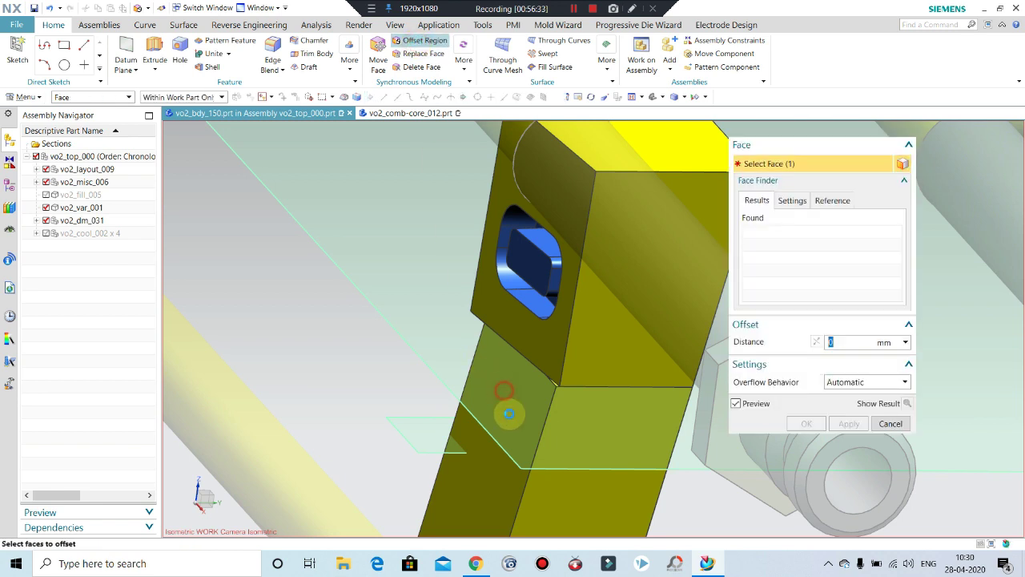
{"action": "left_click", "coordinate": [501, 392]}
{"action": "type", "text": "2"}
{"action": "key", "text": "Return"}
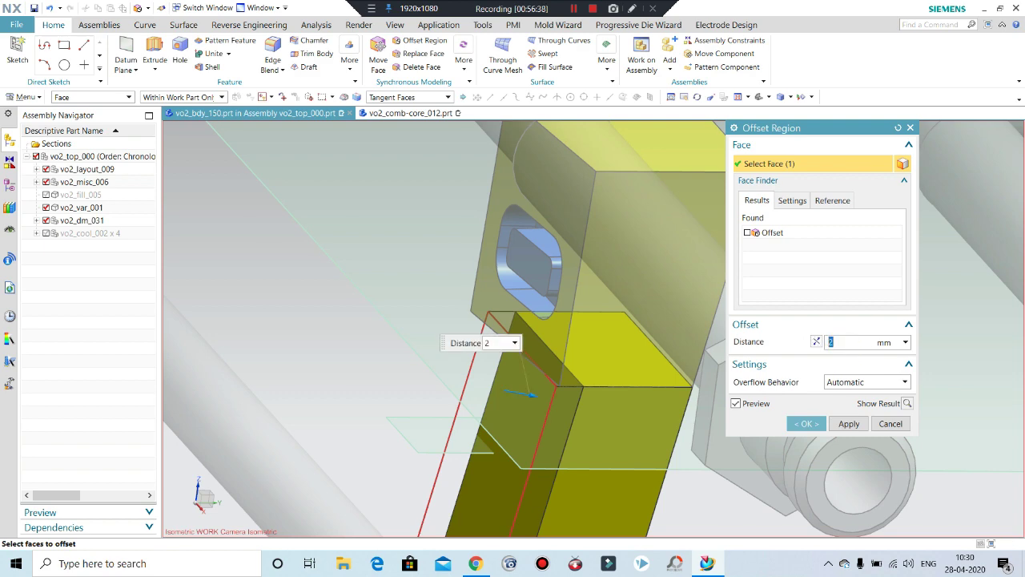
{"action": "type", "text": "1"}
{"action": "left_click", "coordinate": [806, 422]}
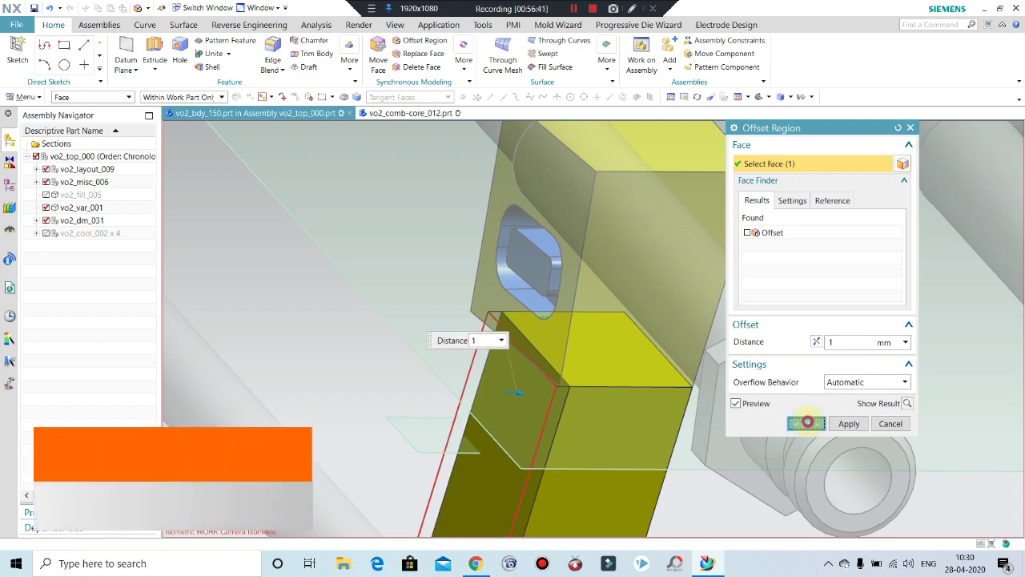
- Zoom and orbit around the yellow bar and the whole mould assembly
{"action": "scroll", "coordinate": [561, 337], "scroll_direction": "down", "scroll_amount": 3}
{"action": "scroll", "coordinate": [728, 366], "scroll_direction": "down", "scroll_amount": 3}
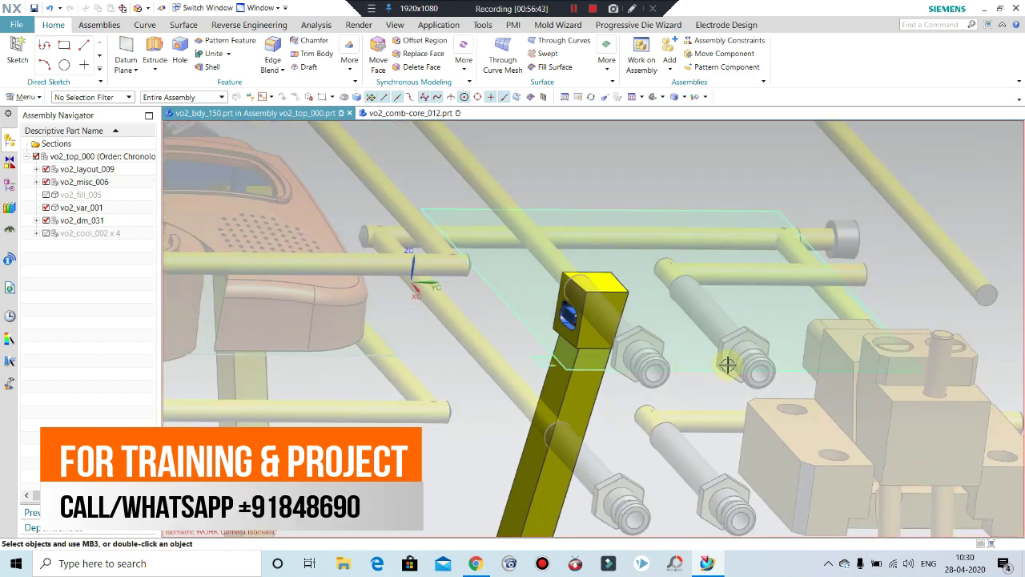
{"action": "scroll", "coordinate": [727, 365], "scroll_direction": "down", "scroll_amount": 2}
{"action": "middle_click_drag", "start_coordinate": [716, 360], "coordinate": [707, 334]}
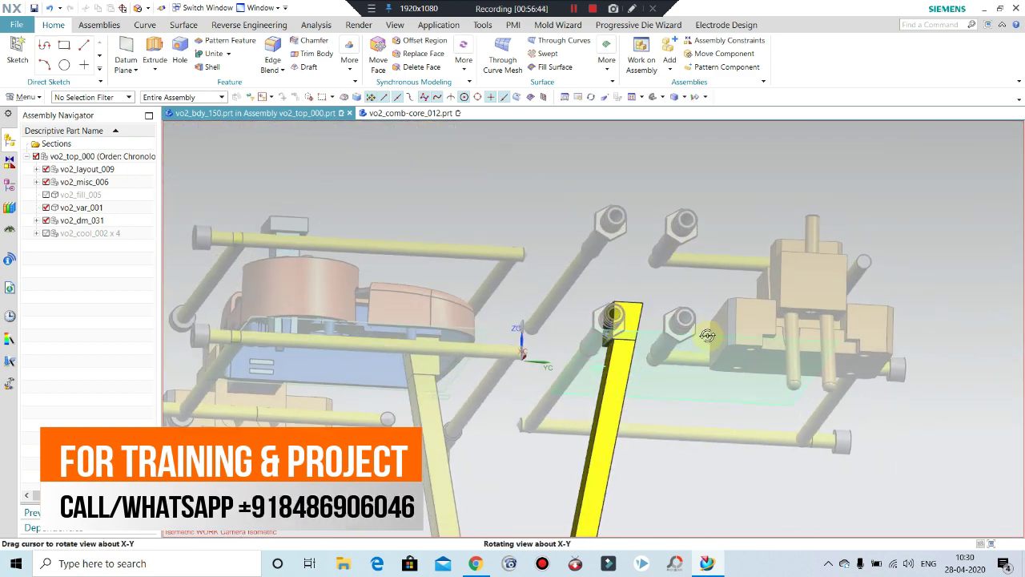
{"action": "scroll", "coordinate": [613, 390], "scroll_direction": "up", "scroll_amount": 3}
{"action": "scroll", "coordinate": [451, 425], "scroll_direction": "up", "scroll_amount": 2}
{"action": "scroll", "coordinate": [481, 435], "scroll_direction": "up", "scroll_amount": 1}
{"action": "scroll", "coordinate": [490, 432], "scroll_direction": "up", "scroll_amount": 2}
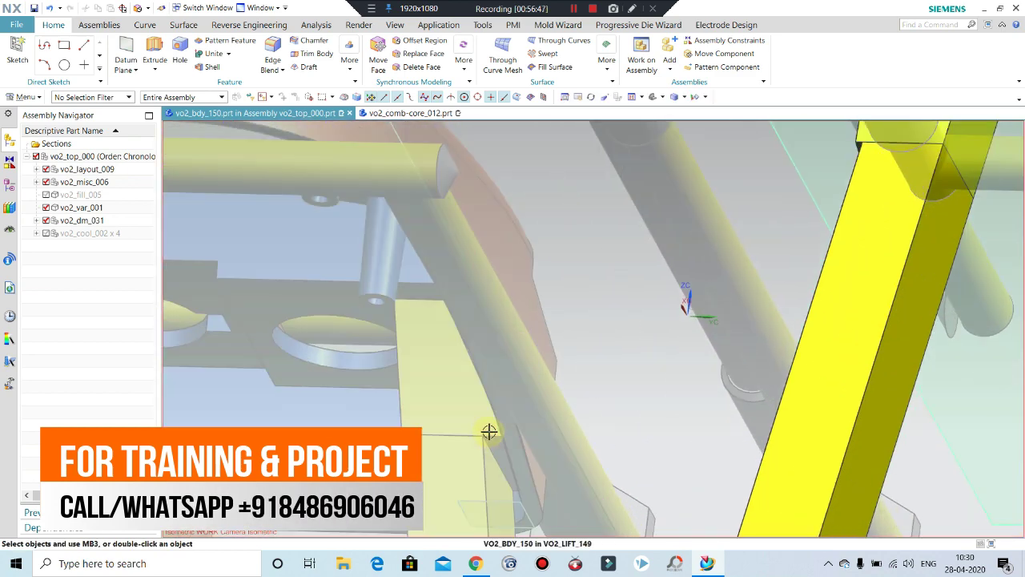
{"action": "middle_click_drag", "start_coordinate": [490, 431], "coordinate": [463, 427]}
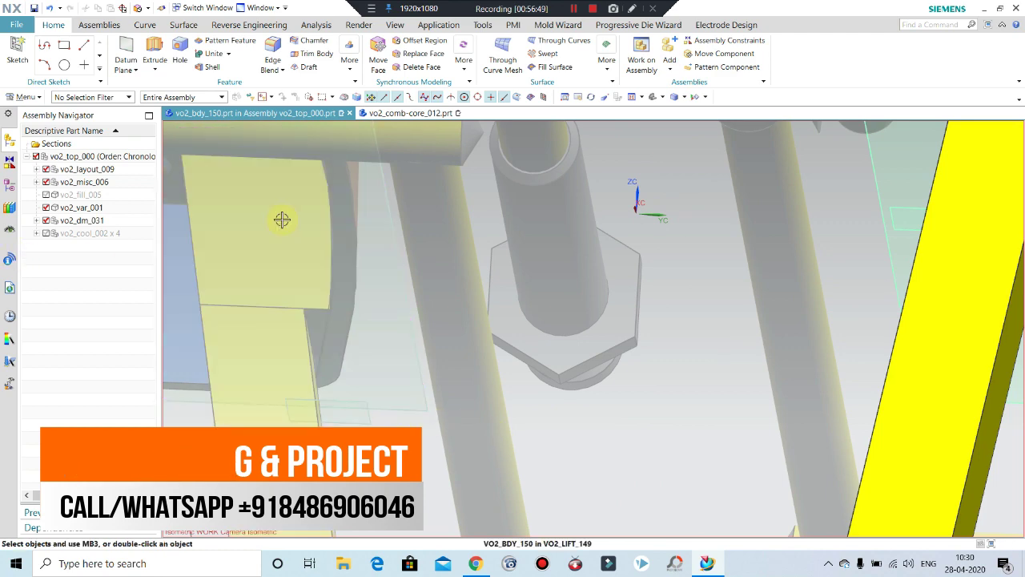
{"action": "scroll", "coordinate": [572, 304], "scroll_direction": "down", "scroll_amount": 3}
{"action": "middle_click_drag", "start_coordinate": [572, 304], "coordinate": [536, 266]}
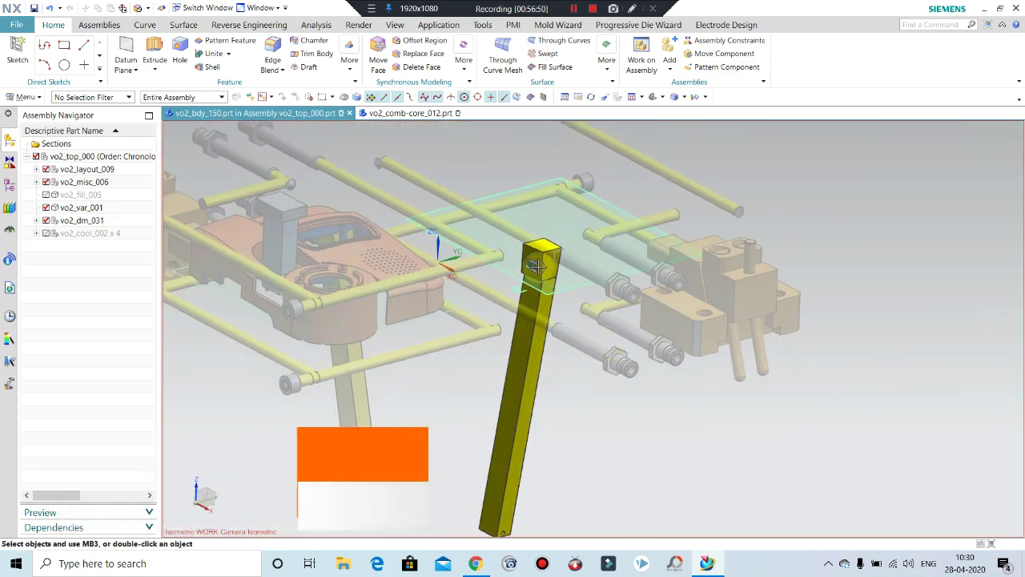
{"action": "scroll", "coordinate": [537, 267], "scroll_direction": "up", "scroll_amount": 1}
{"action": "scroll", "coordinate": [586, 243], "scroll_direction": "up", "scroll_amount": 1}
{"action": "scroll", "coordinate": [382, 131], "scroll_direction": "up", "scroll_amount": 1}
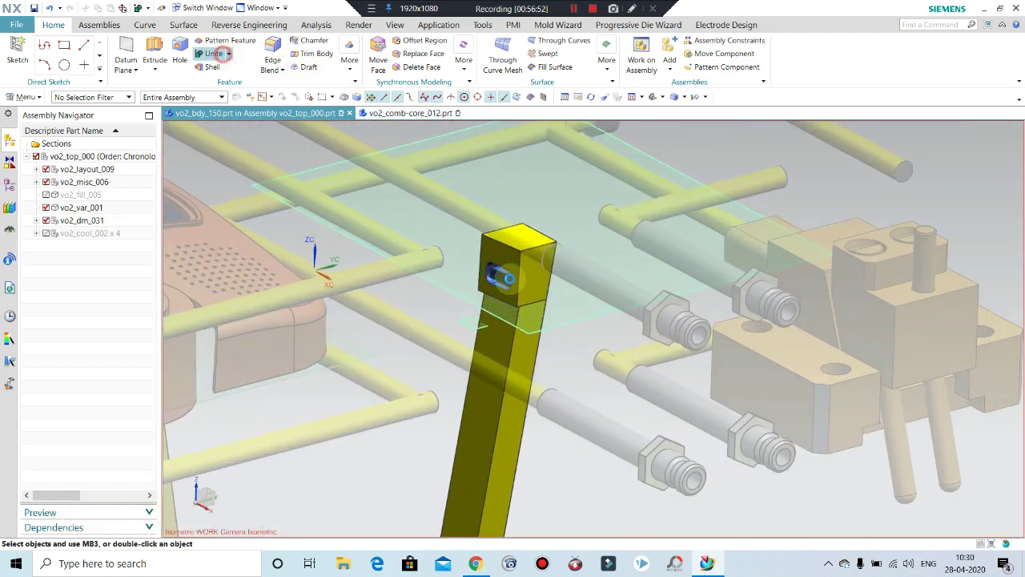
- Unite the small yellow block as target with the long yellow lifter bar as tool
{"action": "left_click", "coordinate": [213, 53]}
{"action": "left_click", "coordinate": [525, 268]}
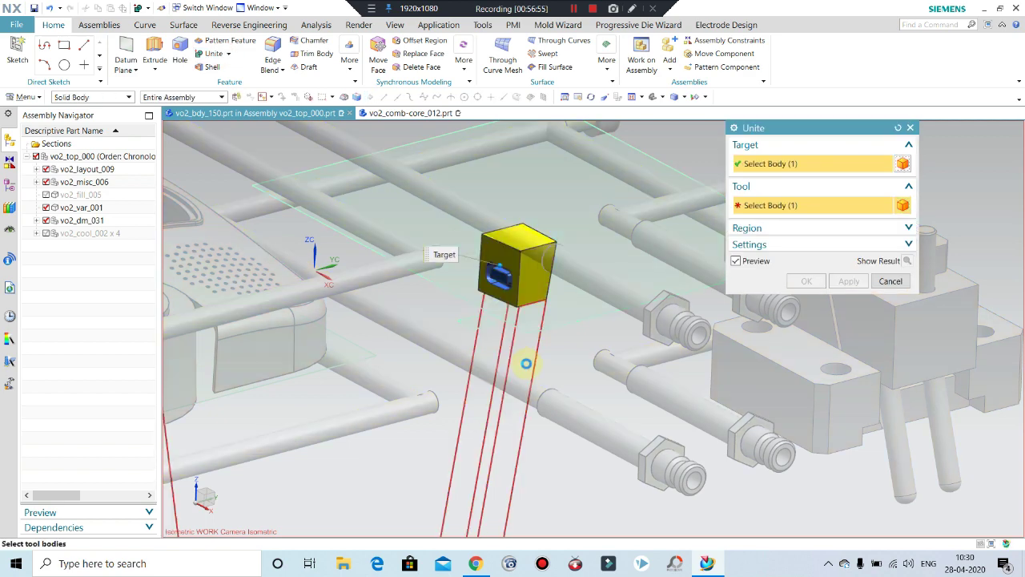
{"action": "left_click", "coordinate": [526, 363]}
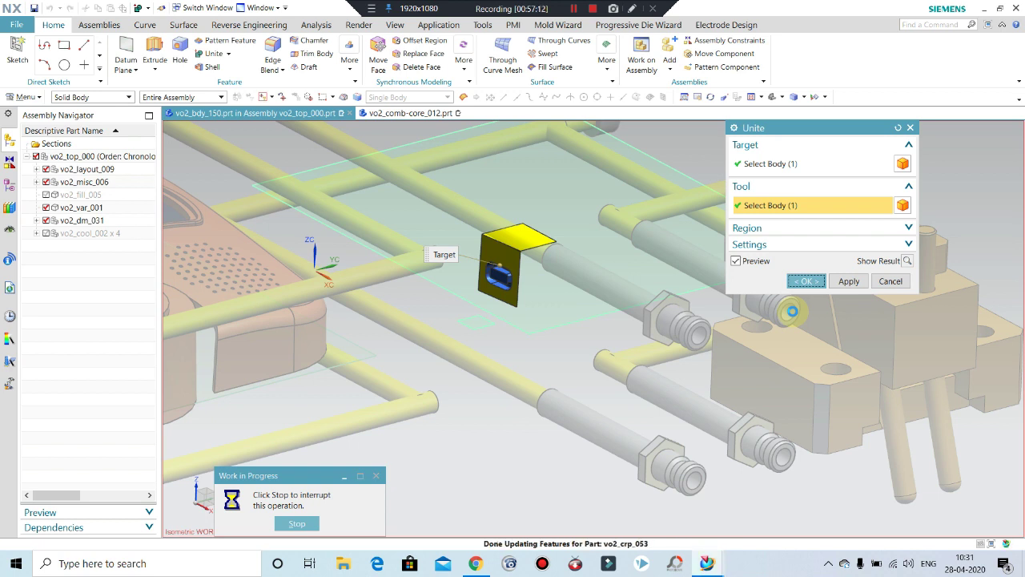
{"action": "middle_click", "coordinate": [791, 312]}
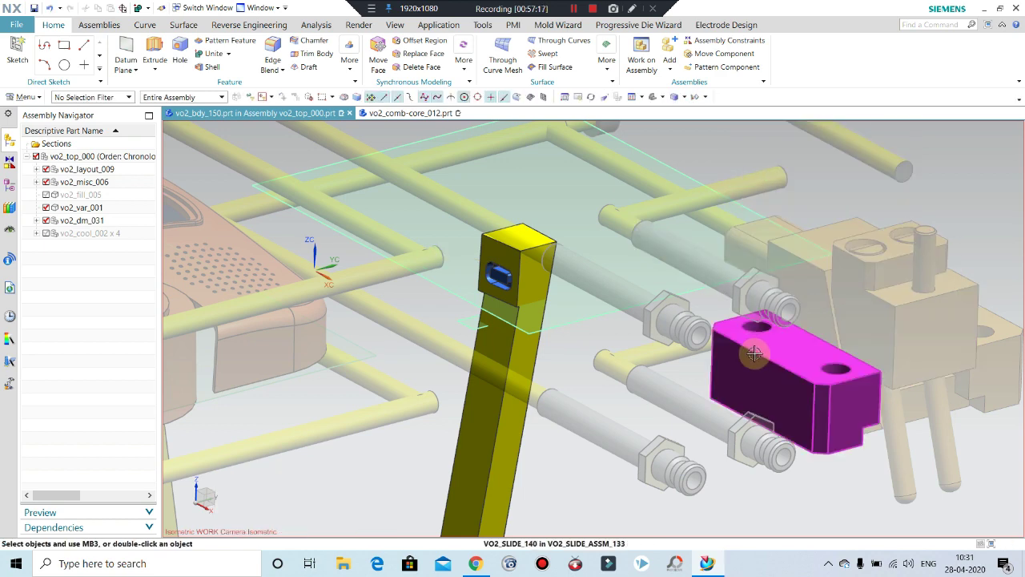
- Show all the hidden mold base parts again by box-selecting them
{"action": "scroll", "coordinate": [644, 332], "scroll_direction": "down", "scroll_amount": 2}
{"action": "scroll", "coordinate": [644, 331], "scroll_direction": "down", "scroll_amount": 2}
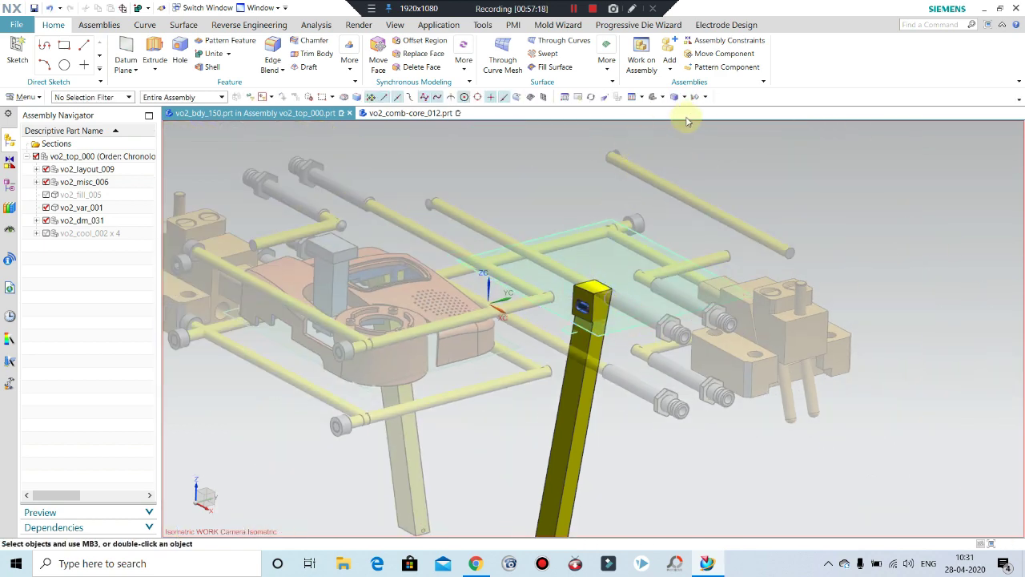
{"action": "scroll", "coordinate": [641, 229], "scroll_direction": "down", "scroll_amount": 2}
{"action": "scroll", "coordinate": [648, 240], "scroll_direction": "down", "scroll_amount": 1}
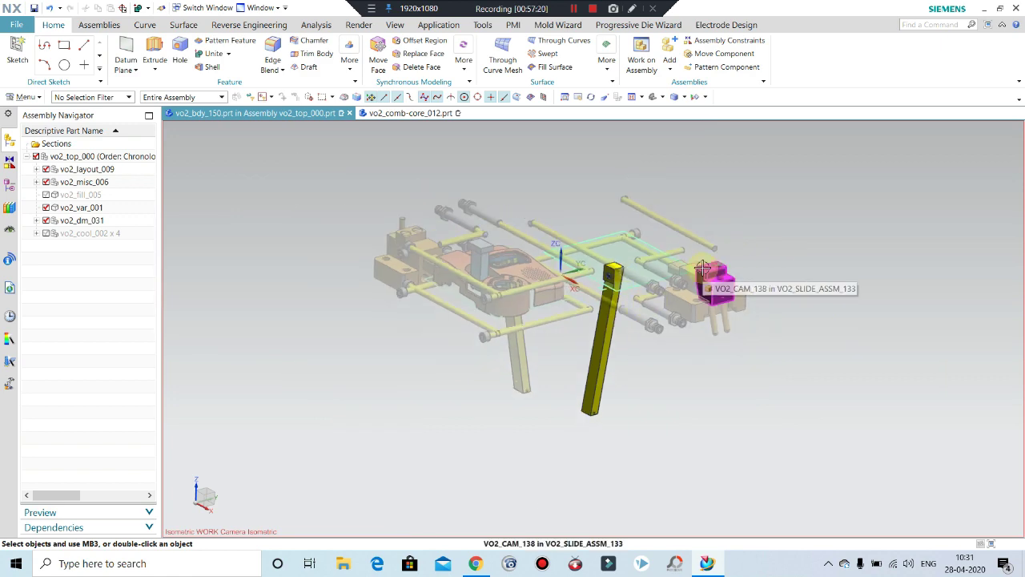
{"action": "double_click", "coordinate": [703, 273]}
{"action": "key", "text": "ctrl+shift+k"}
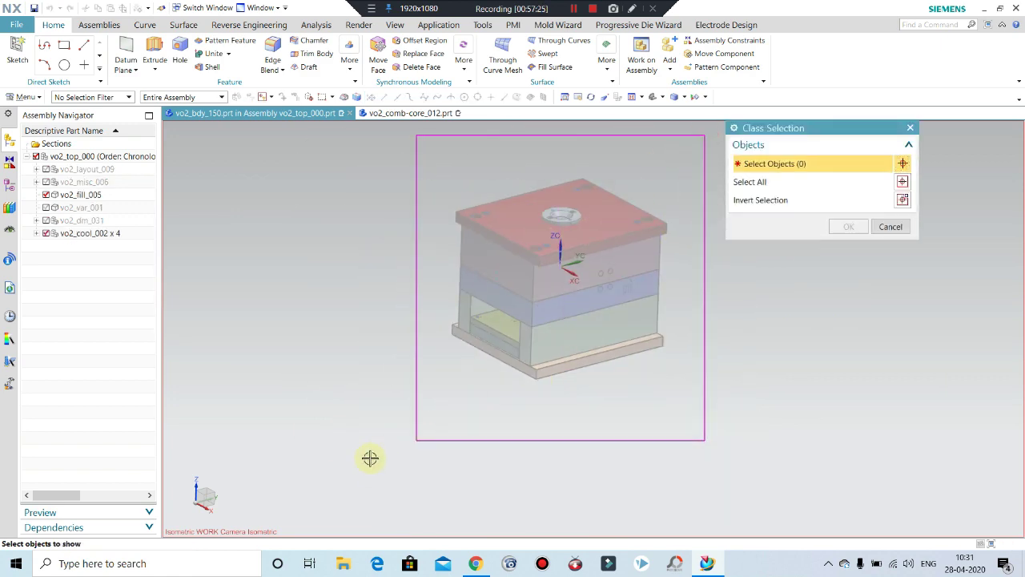
{"action": "left_click_drag", "start_coordinate": [676, 228], "coordinate": [349, 431]}
{"action": "middle_click", "coordinate": [253, 250]}
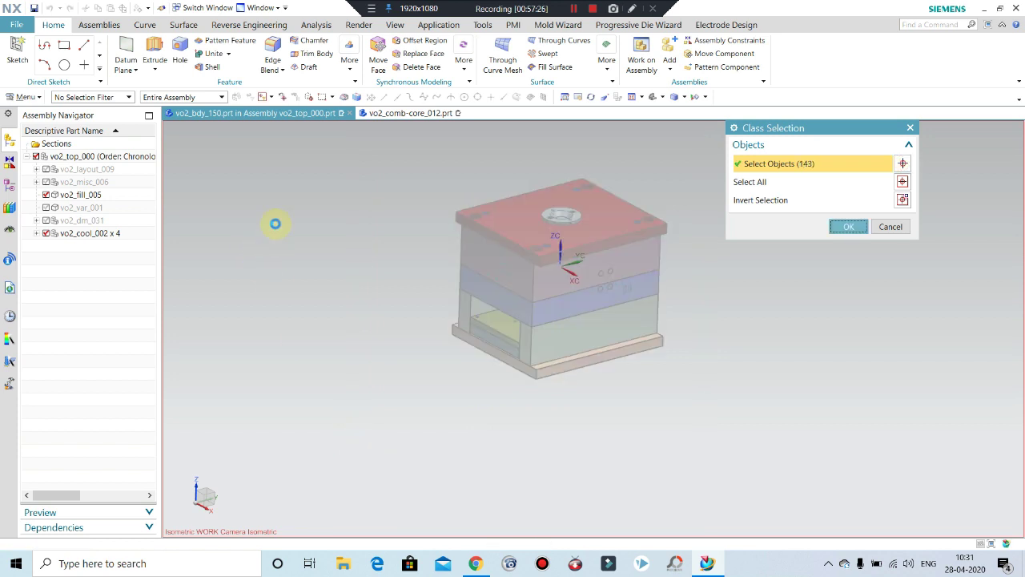
- Make the top-level assembly vo2_top_000 the work part and fit the view
{"action": "double_click", "coordinate": [71, 156]}
{"action": "left_click", "coordinate": [74, 157]}
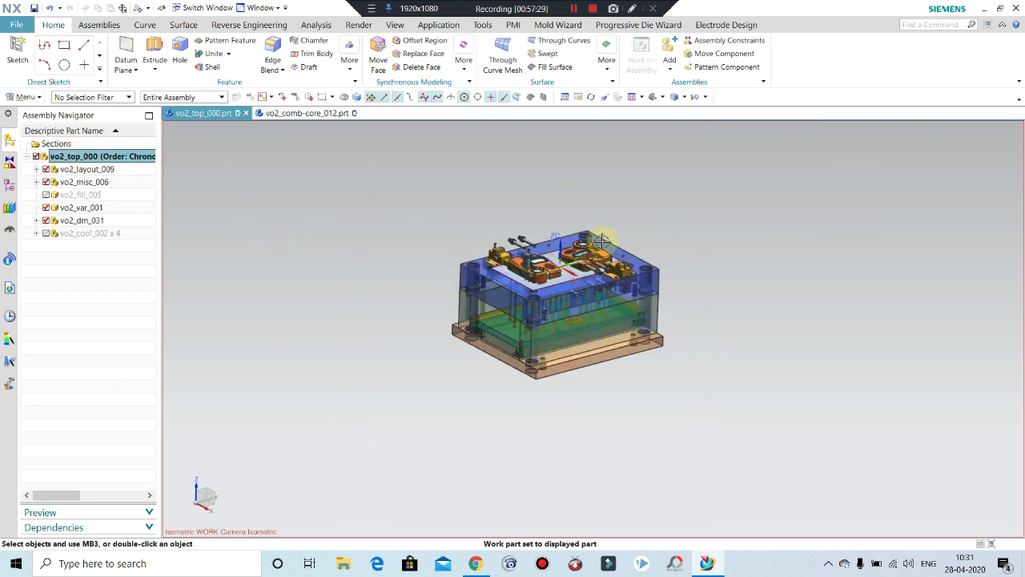
{"action": "key", "text": "ctrl+f"}
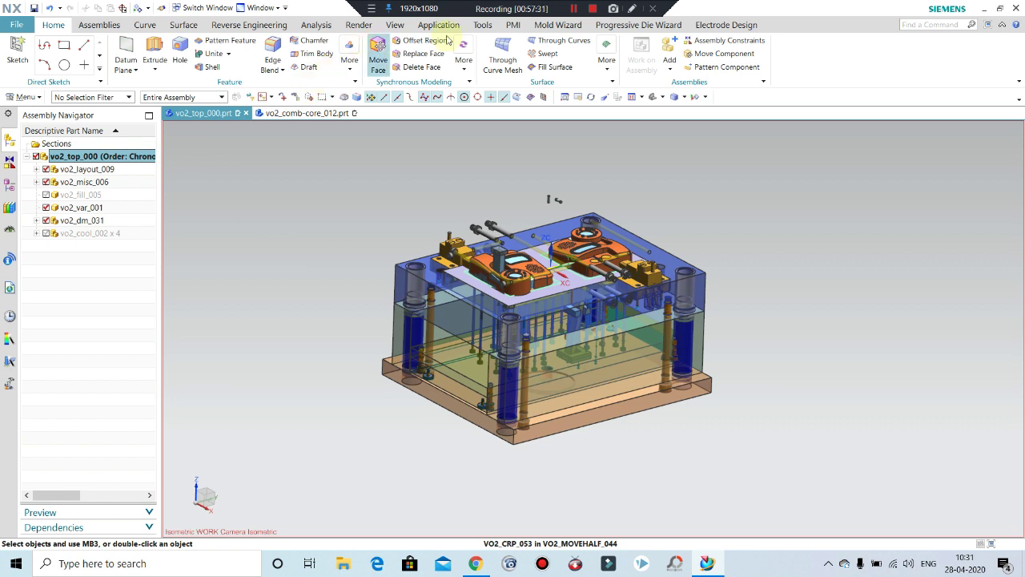
- Turn on all mold groups in the Mold Wizard View Manager Navigator
{"action": "left_click", "coordinate": [557, 25]}
{"action": "left_click", "coordinate": [239, 68]}
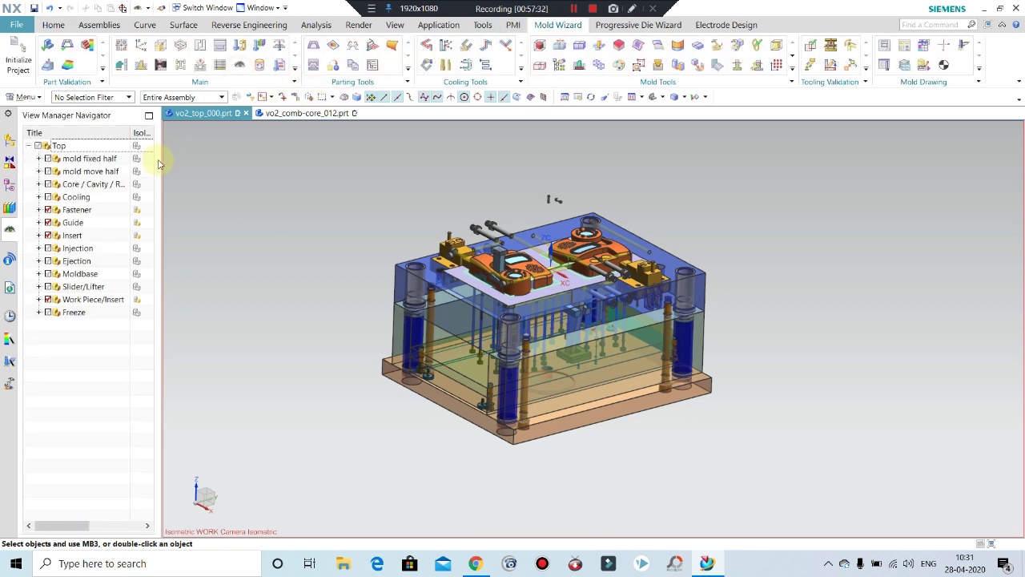
{"action": "left_click", "coordinate": [48, 184]}
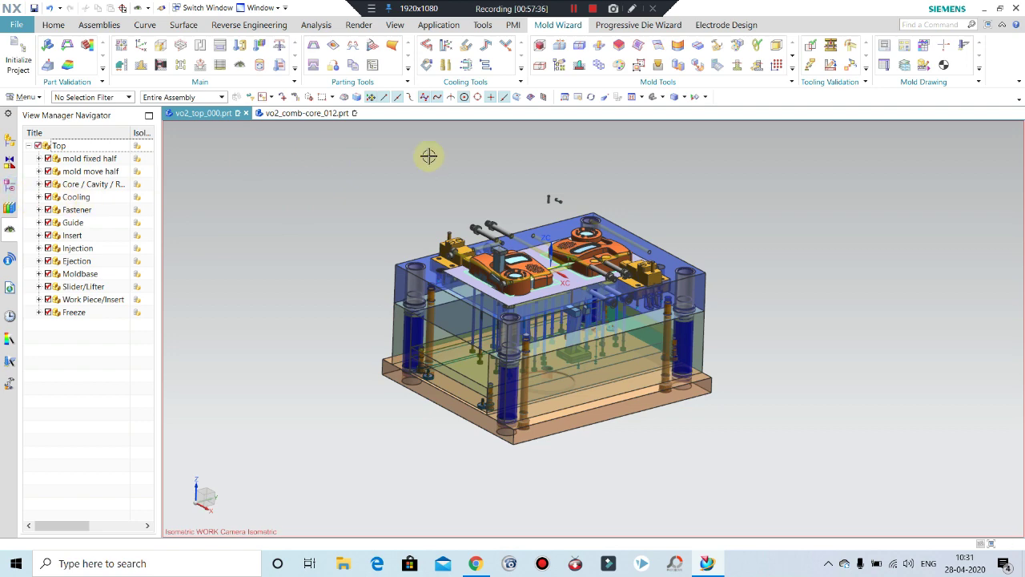
{"action": "scroll", "coordinate": [317, 247], "scroll_direction": "down", "scroll_amount": 2}
{"action": "scroll", "coordinate": [289, 207], "scroll_direction": "up", "scroll_amount": 2}
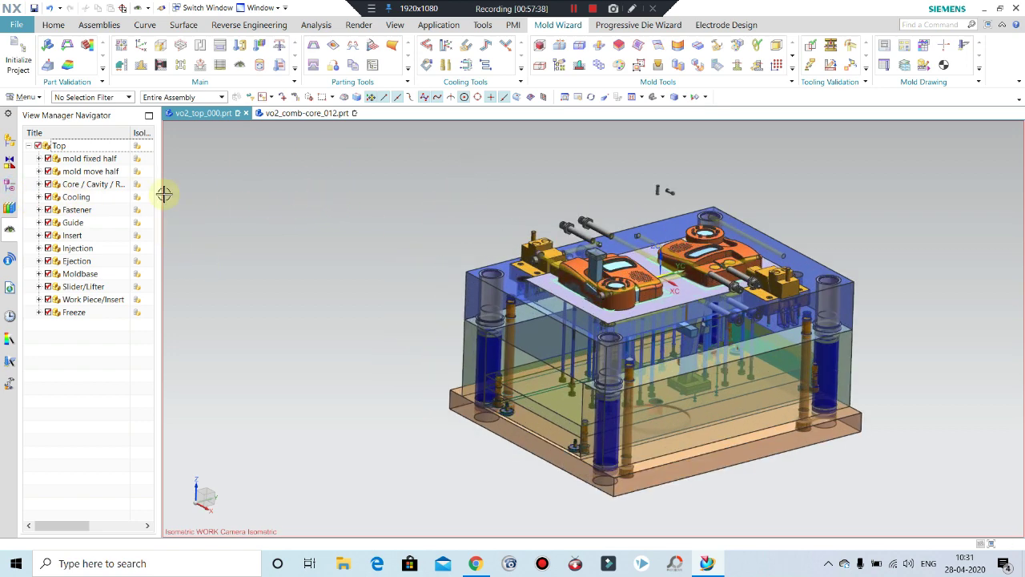
- Show the hidden red top plate and its legs using a Solid Body filter, then fit the view
{"action": "key", "text": "ctrl+shift+b"}
{"action": "key", "text": "ctrl+b"}
{"action": "scroll", "coordinate": [300, 245], "scroll_direction": "down", "scroll_amount": 3}
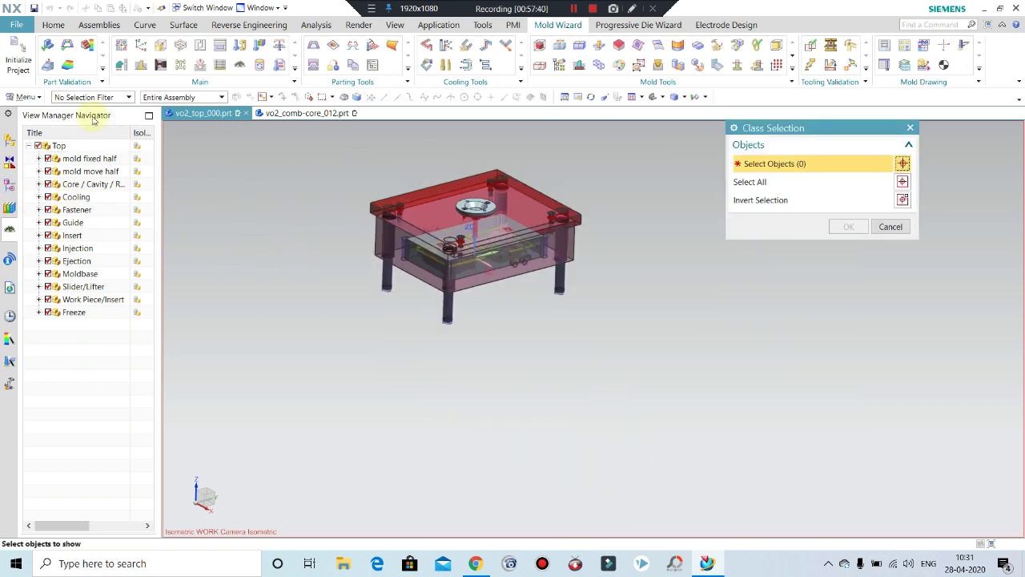
{"action": "left_click", "coordinate": [80, 97]}
{"action": "left_click", "coordinate": [95, 234]}
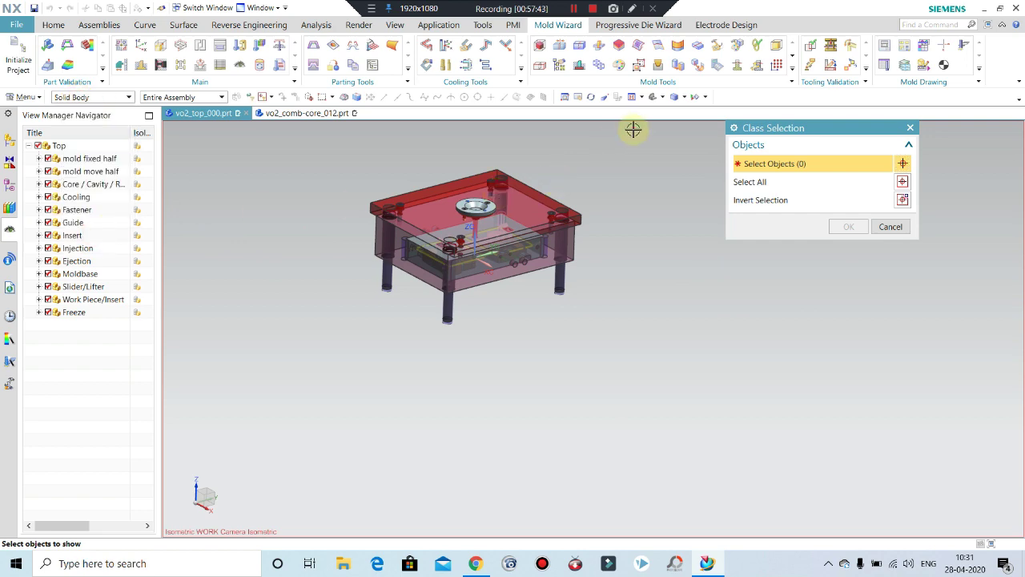
{"action": "left_click_drag", "start_coordinate": [633, 129], "coordinate": [302, 415]}
{"action": "left_click", "coordinate": [849, 227]}
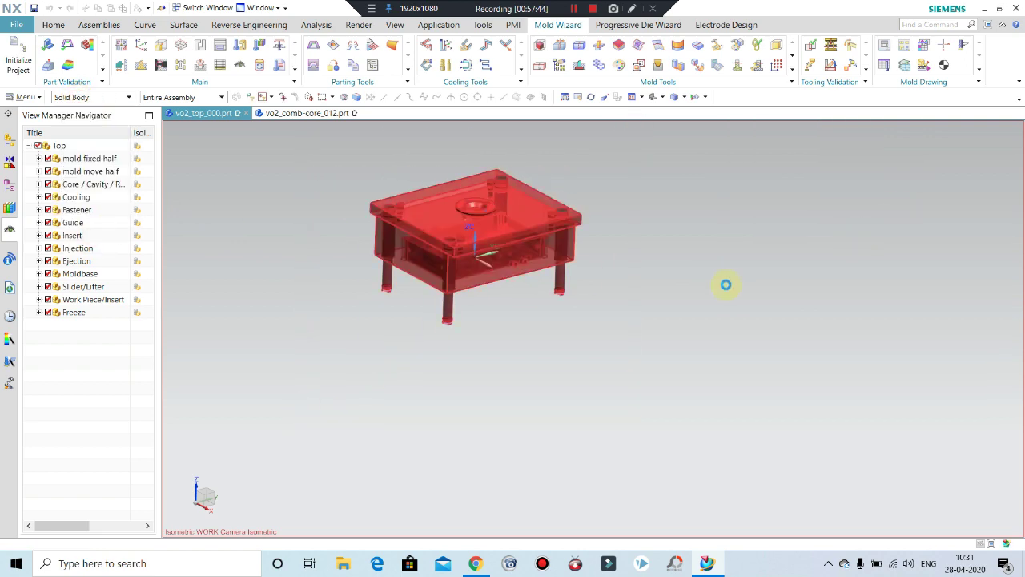
{"action": "key", "text": "ctrl+shift+u"}
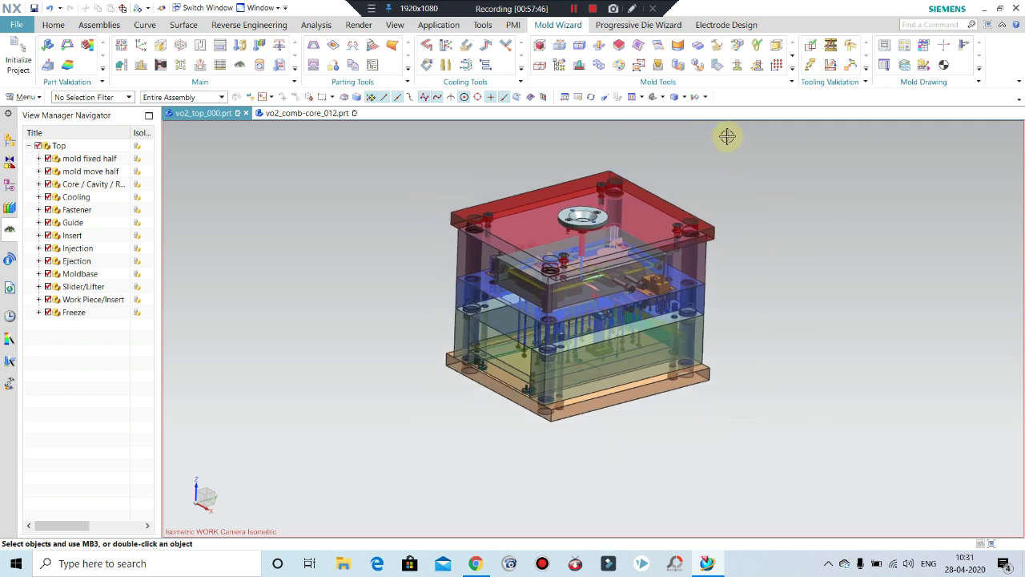
{"action": "key", "text": "ctrl+f"}
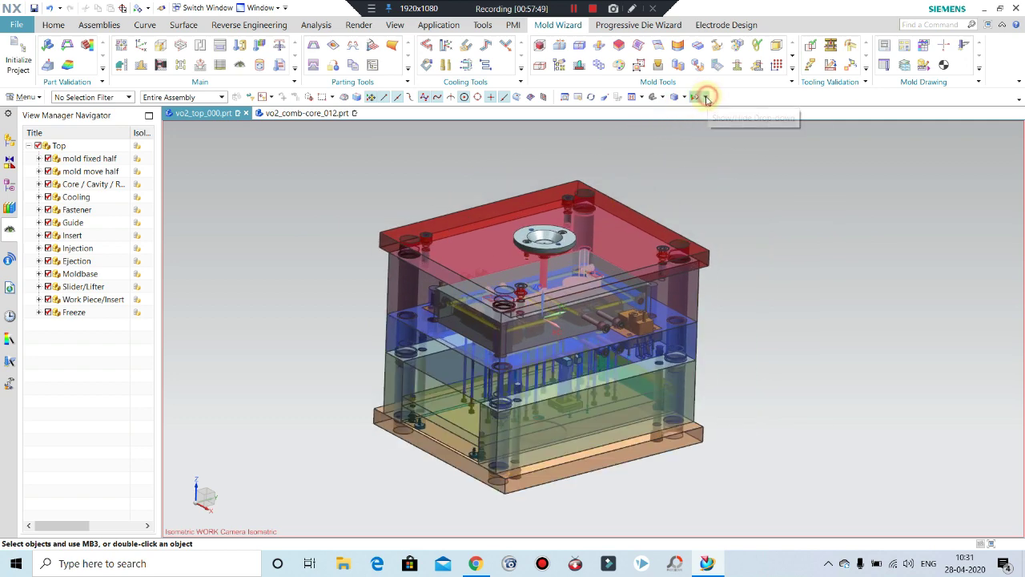
{"action": "left_click", "coordinate": [705, 97]}
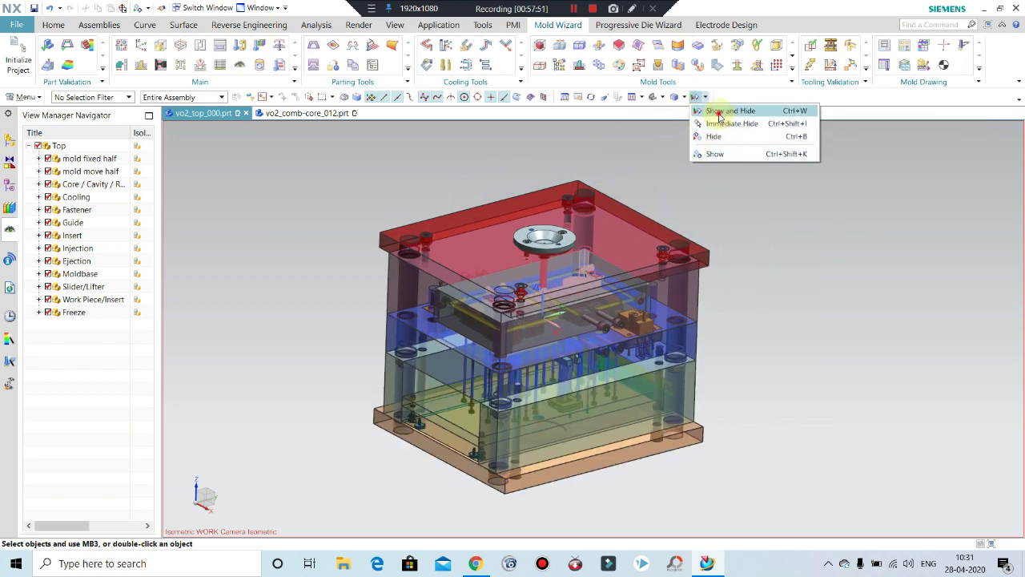
- Hide all datums in the mold assembly through Show and Hide
{"action": "left_click", "coordinate": [718, 111]}
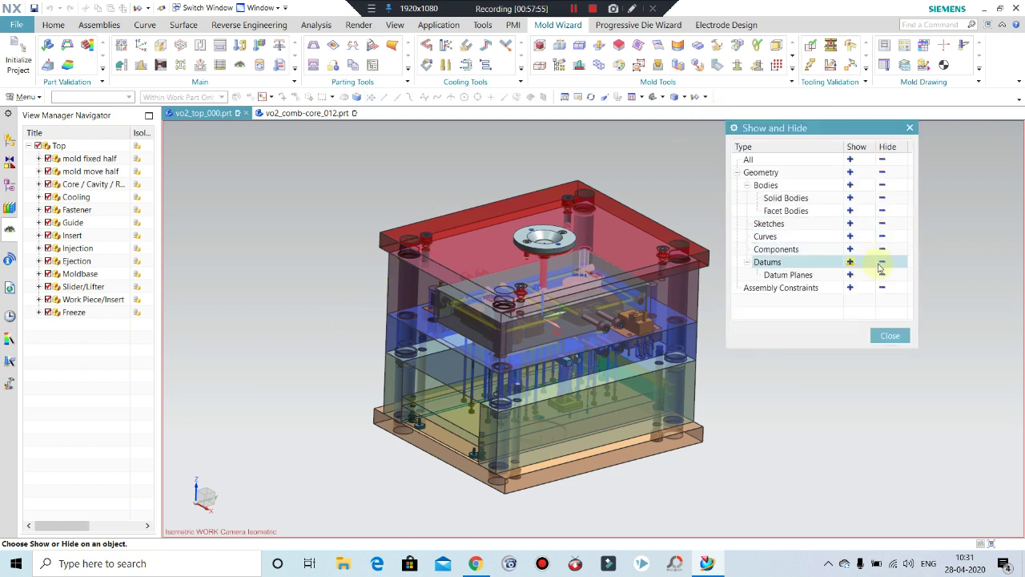
{"action": "left_click", "coordinate": [884, 264]}
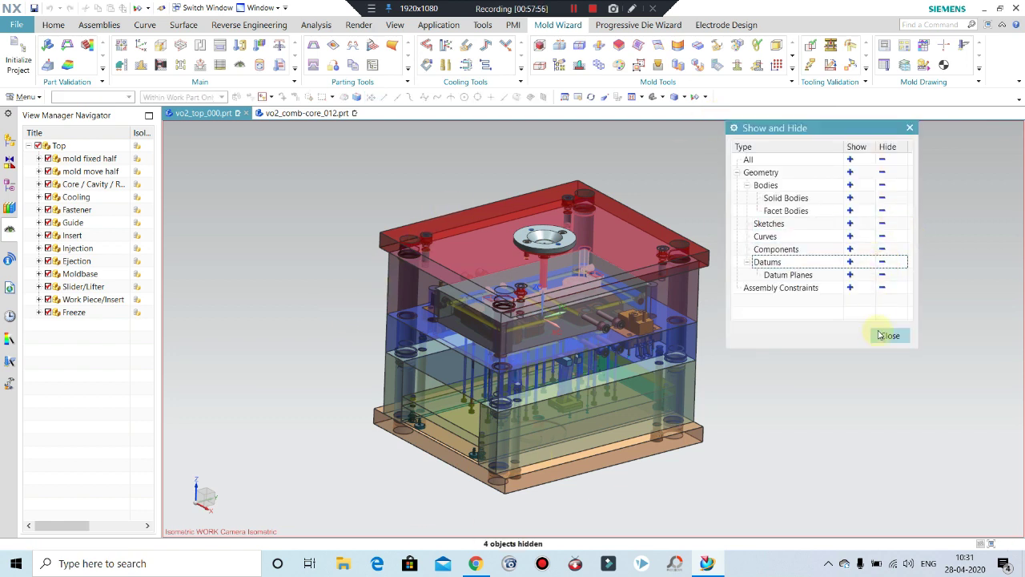
{"action": "left_click", "coordinate": [883, 335]}
{"action": "mouse_move", "coordinate": [714, 313]}
{"action": "middle_mouse_down"}
{"action": "mouse_move", "coordinate": [679, 259]}
{"action": "mouse_move", "coordinate": [704, 323]}
{"action": "mouse_move", "coordinate": [689, 318]}
{"action": "mouse_move", "coordinate": [593, 353]}
{"action": "mouse_move", "coordinate": [604, 356]}
{"action": "mouse_move", "coordinate": [604, 334]}
{"action": "mouse_move", "coordinate": [564, 261]}
{"action": "middle_mouse_up"}
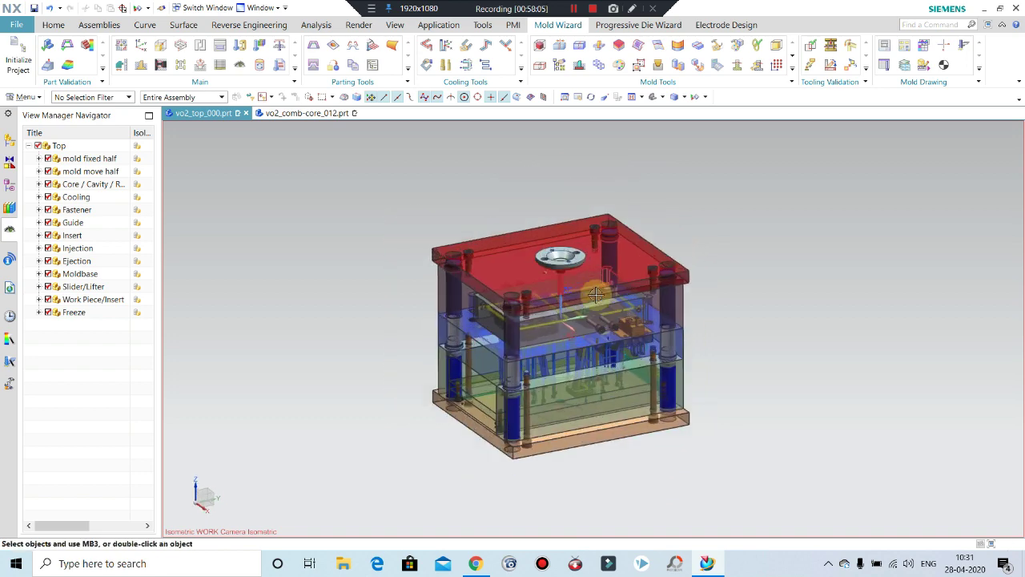
{"action": "scroll", "coordinate": [563, 258], "scroll_direction": "up", "scroll_amount": 3}
{"action": "scroll", "coordinate": [563, 259], "scroll_direction": "down", "scroll_amount": 2}
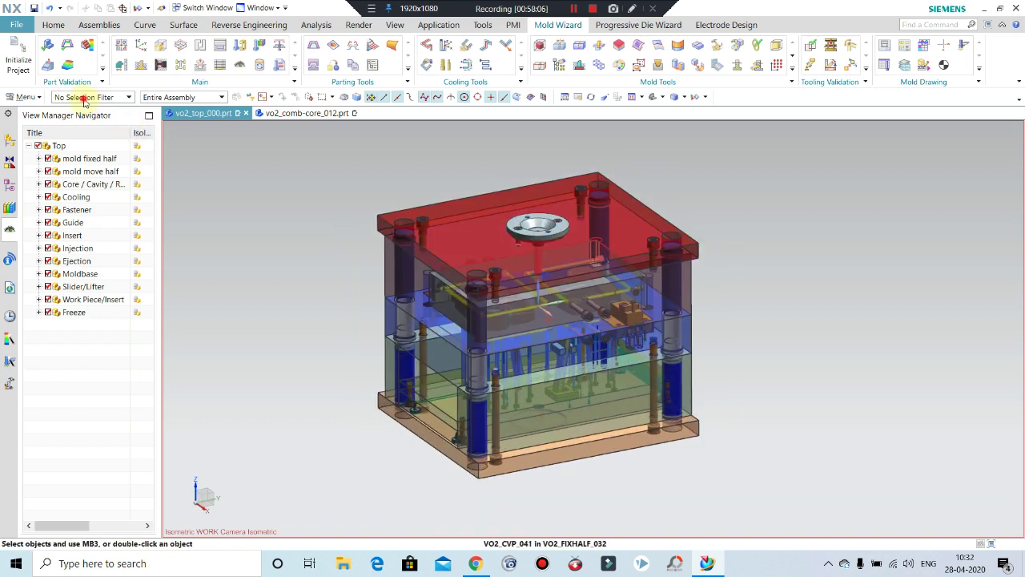
- Restrict the selection filter to Solid Body and orbit around the core inserts and lifters
{"action": "left_click", "coordinate": [84, 97]}
{"action": "left_click", "coordinate": [86, 279]}
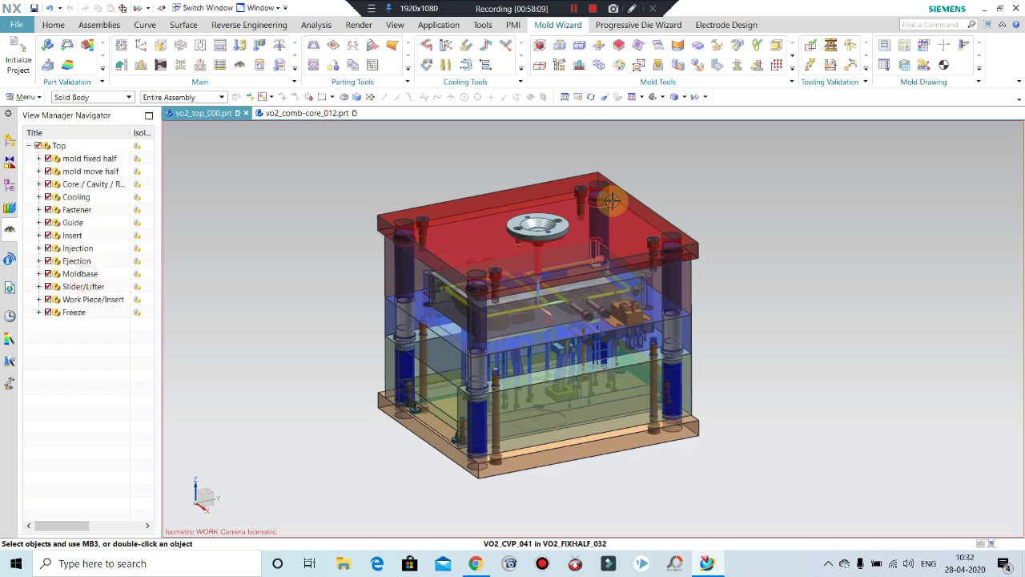
{"action": "scroll", "coordinate": [578, 264], "scroll_direction": "down", "scroll_amount": 2}
{"action": "scroll", "coordinate": [579, 264], "scroll_direction": "up", "scroll_amount": 3}
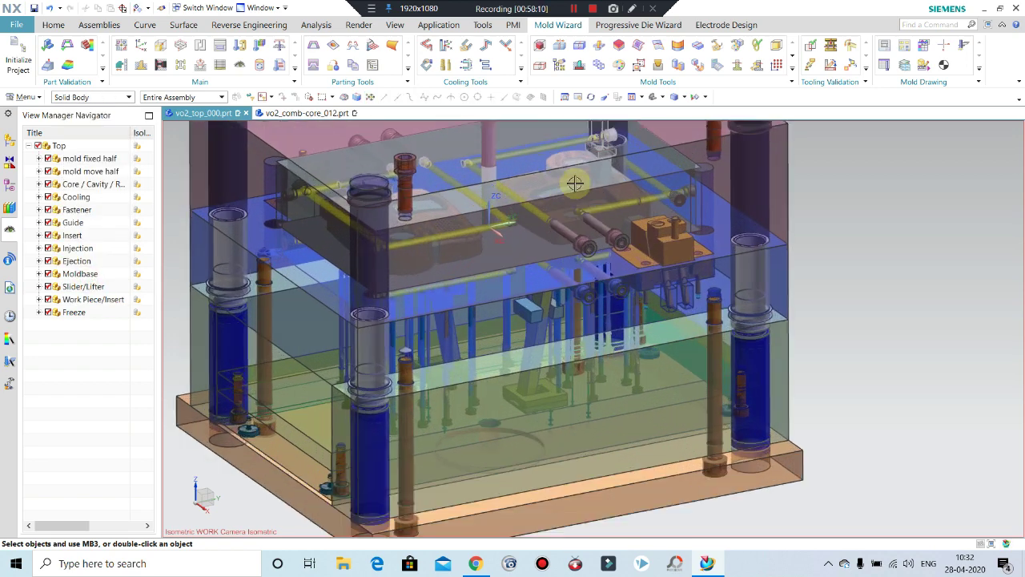
{"action": "scroll", "coordinate": [563, 336], "scroll_direction": "down", "scroll_amount": 3}
{"action": "mouse_move", "coordinate": [563, 336]}
{"action": "middle_mouse_down"}
{"action": "mouse_move", "coordinate": [574, 333]}
{"action": "mouse_move", "coordinate": [572, 268]}
{"action": "middle_mouse_up"}
{"action": "scroll", "coordinate": [561, 265], "scroll_direction": "up", "scroll_amount": 1}
{"action": "scroll", "coordinate": [526, 248], "scroll_direction": "up", "scroll_amount": 3}
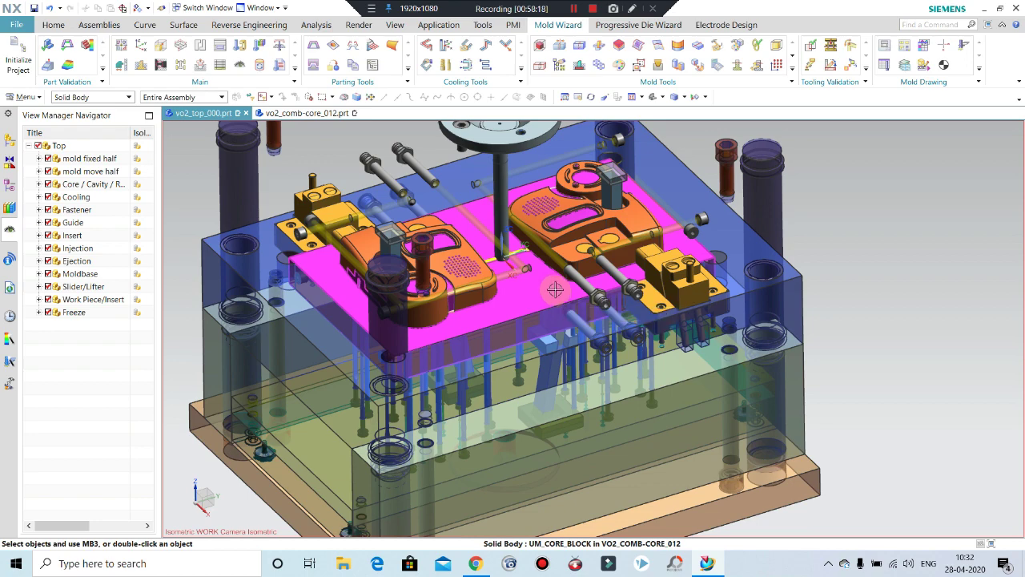
{"action": "middle_click_drag", "start_coordinate": [555, 290], "coordinate": [379, 270]}
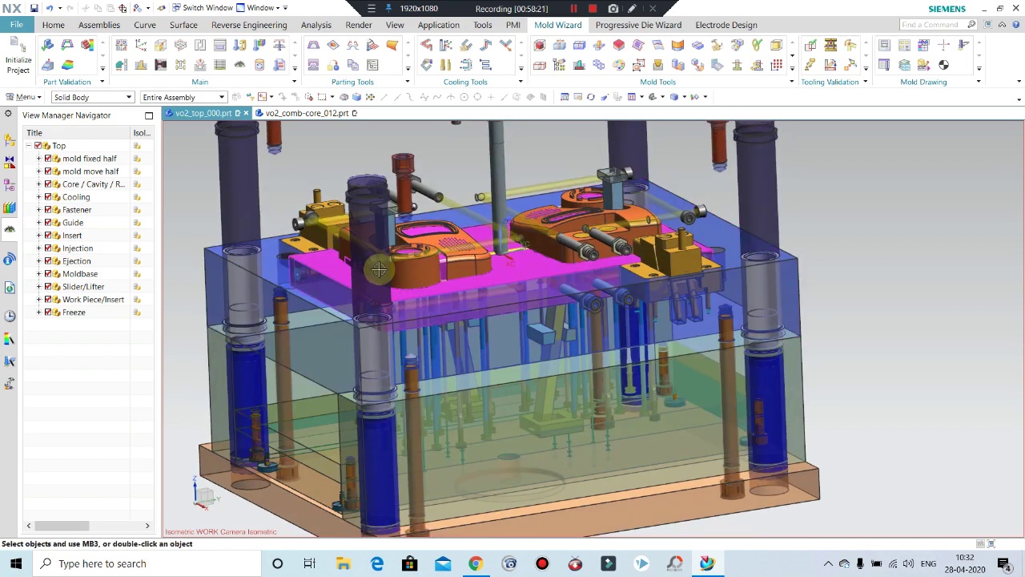
- Pocket the core plate by subtracting two overlapping lifter solids picked via QuickPick
{"action": "left_click", "coordinate": [201, 64]}
{"action": "left_click", "coordinate": [513, 264]}
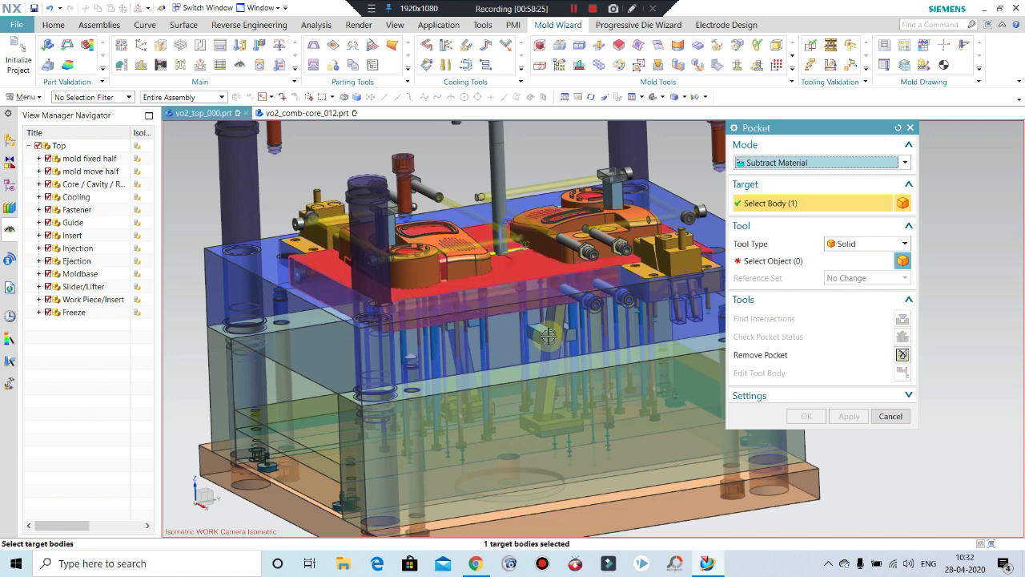
{"action": "left_click", "coordinate": [769, 260]}
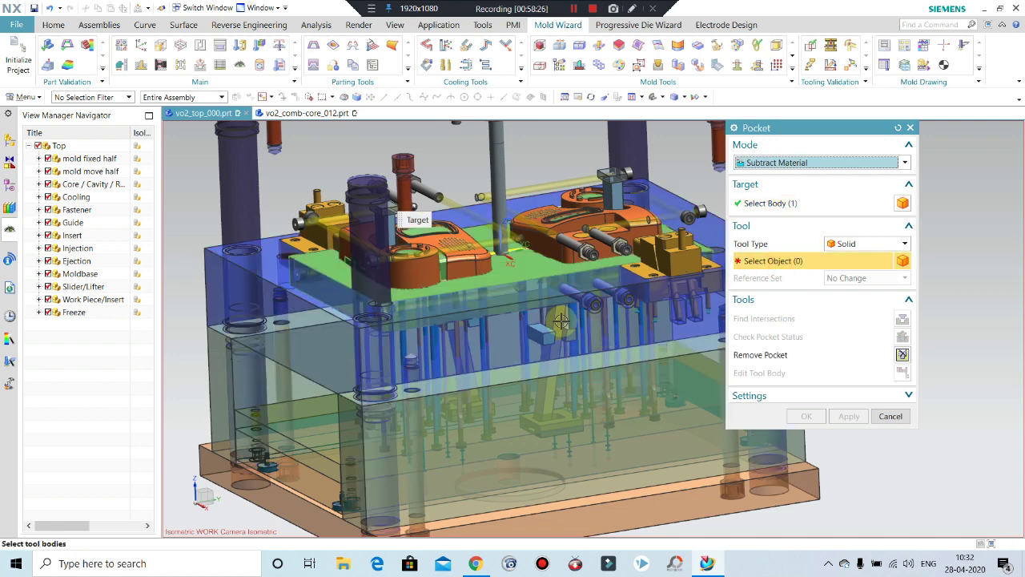
{"action": "right_click", "coordinate": [562, 322]}
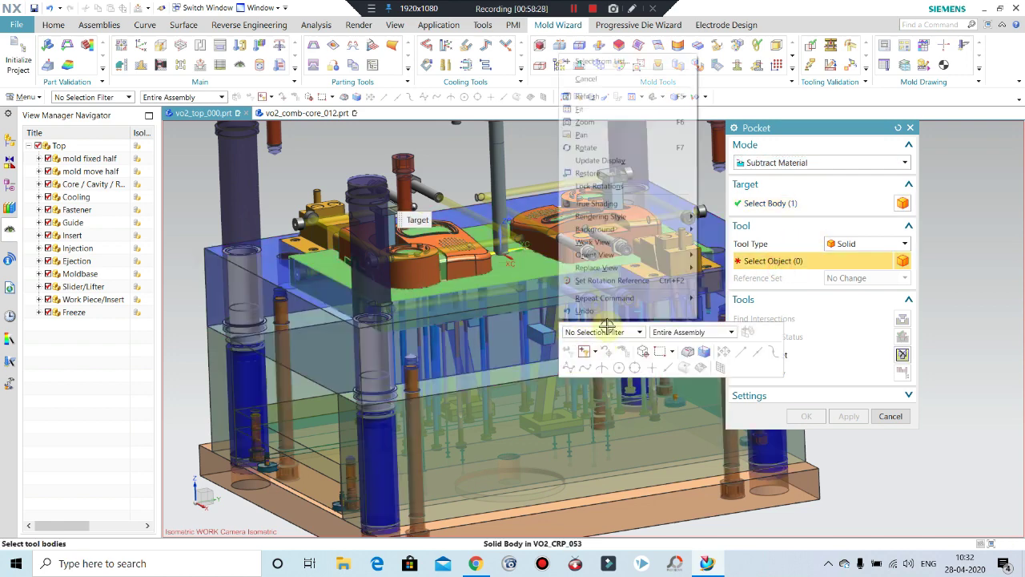
{"action": "left_click", "coordinate": [608, 64]}
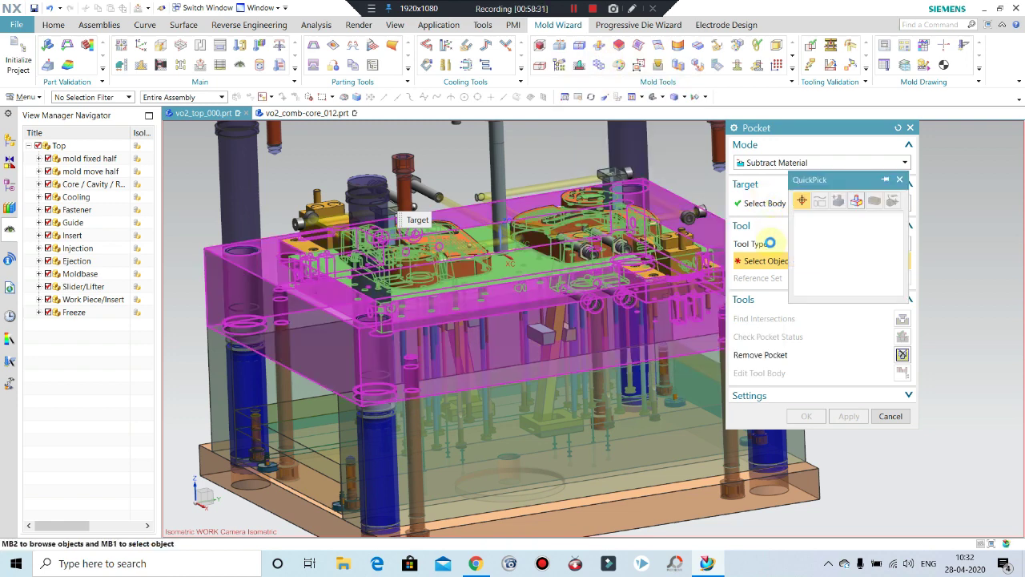
{"action": "left_click", "coordinate": [828, 240]}
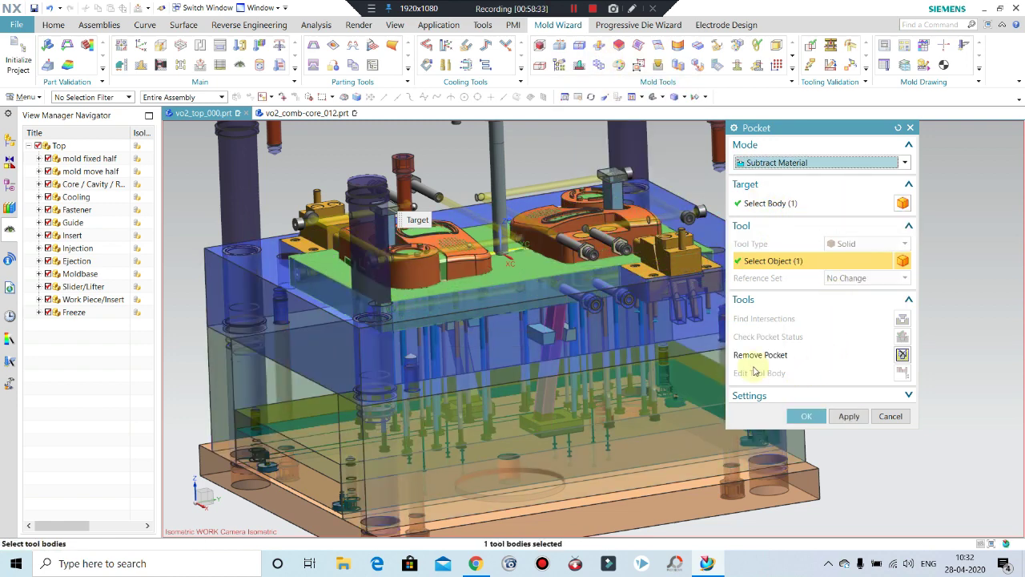
{"action": "scroll", "coordinate": [437, 323], "scroll_direction": "up", "scroll_amount": 2}
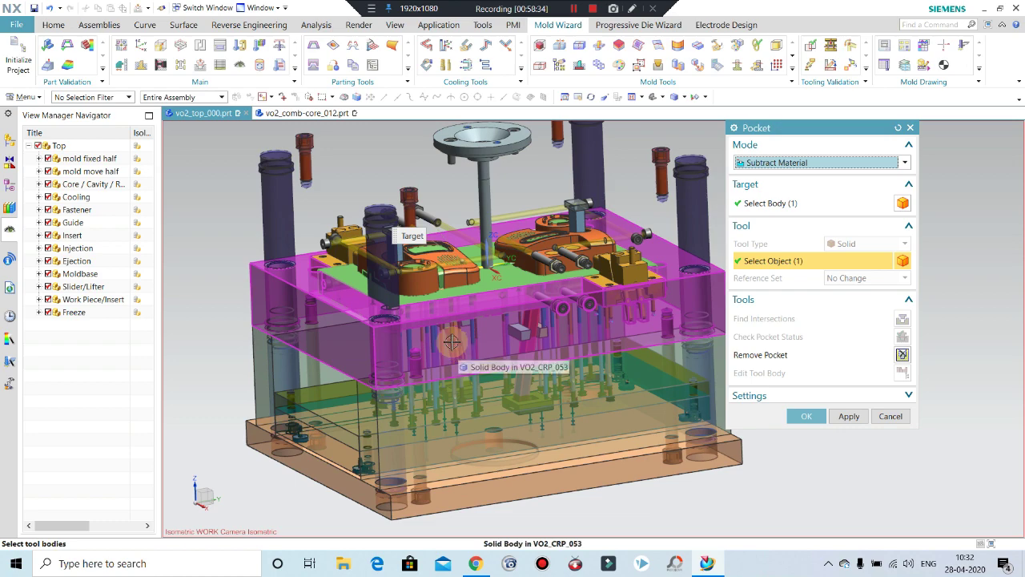
{"action": "scroll", "coordinate": [448, 336], "scroll_direction": "down", "scroll_amount": 5}
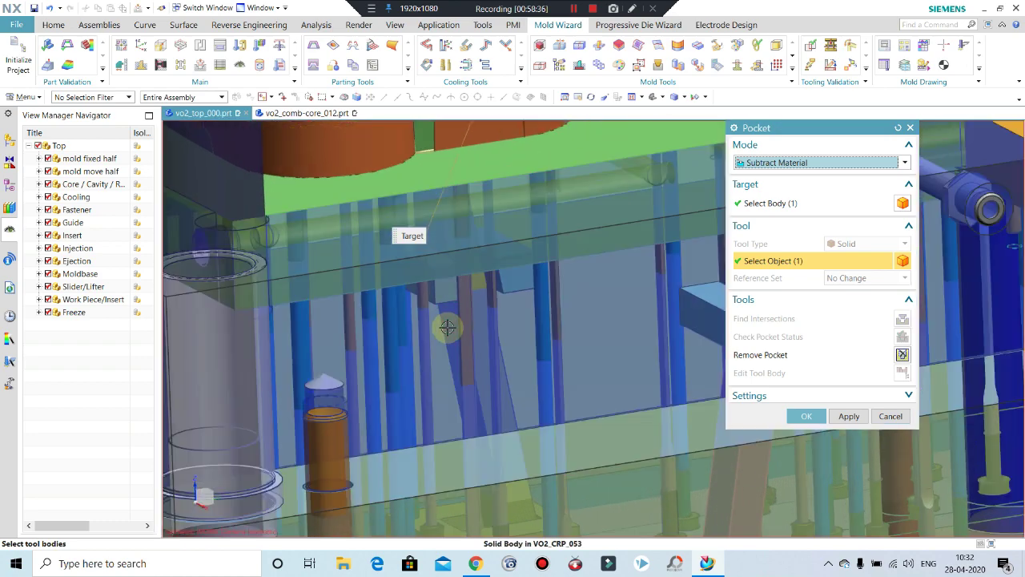
{"action": "right_click", "coordinate": [513, 229]}
{"action": "key", "text": "Escape"}
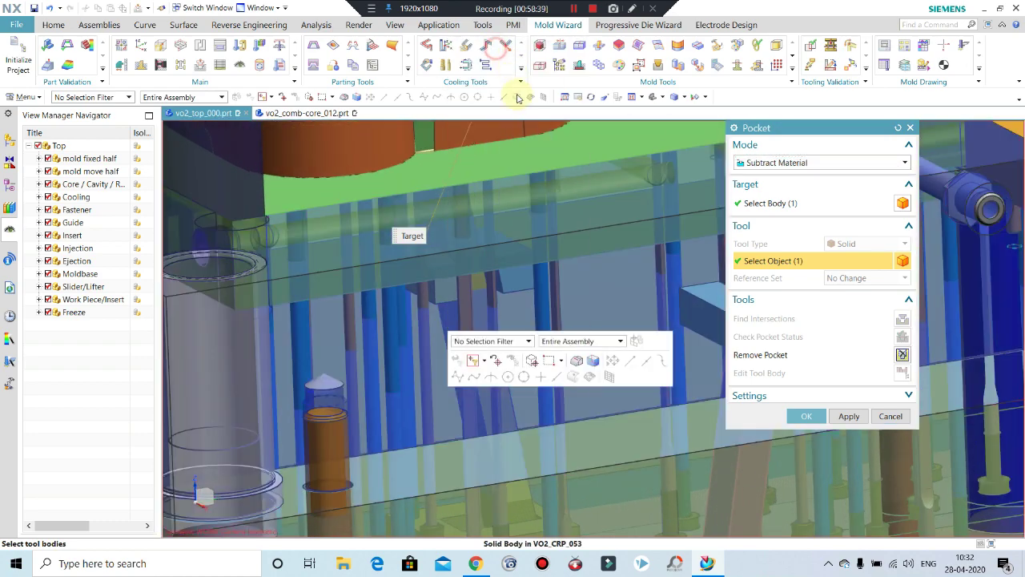
{"action": "left_click", "coordinate": [567, 249]}
{"action": "left_click", "coordinate": [633, 235]}
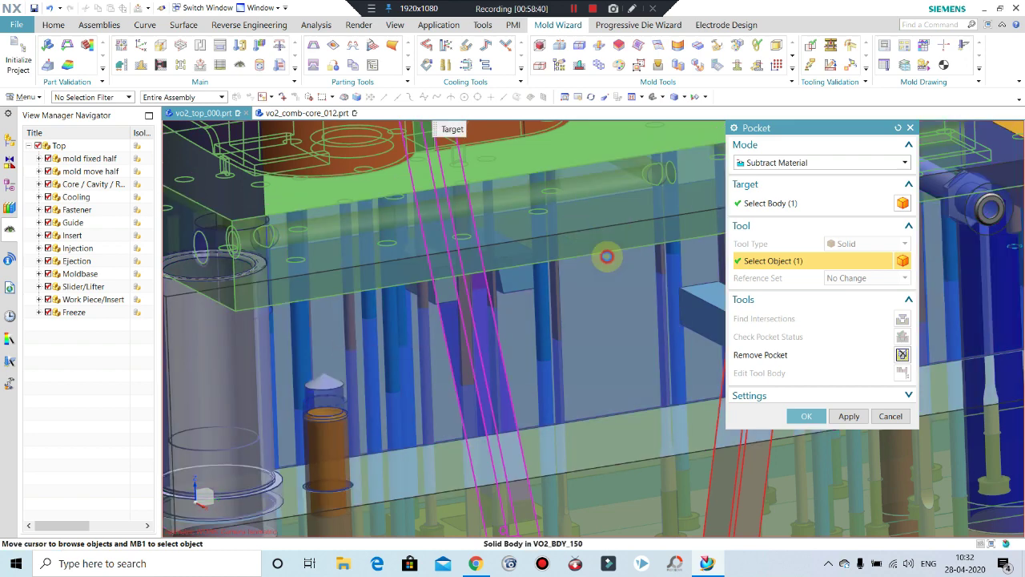
{"action": "left_click", "coordinate": [854, 417]}
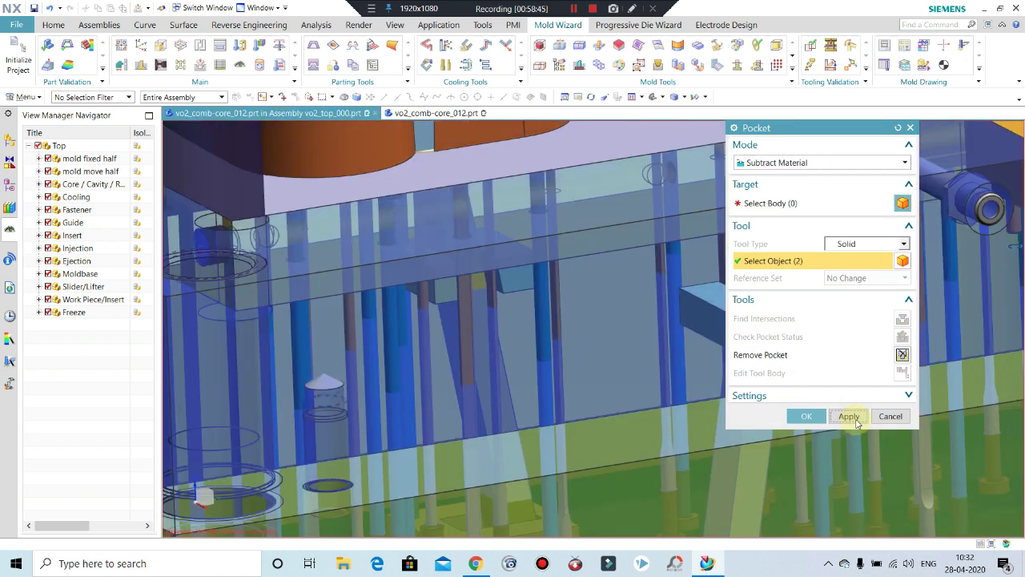
- Pocket a second mold plate using two lifter blocks and two pins as tool bodies
{"action": "scroll", "coordinate": [441, 300], "scroll_direction": "down", "scroll_amount": 2}
{"action": "scroll", "coordinate": [448, 298], "scroll_direction": "down", "scroll_amount": 2}
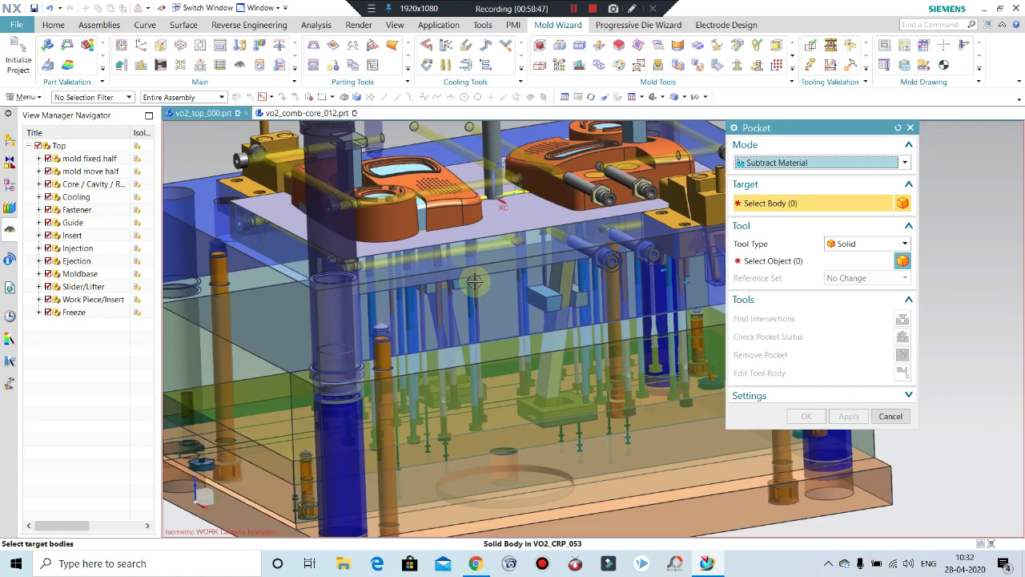
{"action": "scroll", "coordinate": [461, 296], "scroll_direction": "down", "scroll_amount": 2}
{"action": "scroll", "coordinate": [462, 296], "scroll_direction": "up", "scroll_amount": 1}
{"action": "scroll", "coordinate": [462, 296], "scroll_direction": "up", "scroll_amount": 2}
{"action": "scroll", "coordinate": [462, 297], "scroll_direction": "up", "scroll_amount": 2}
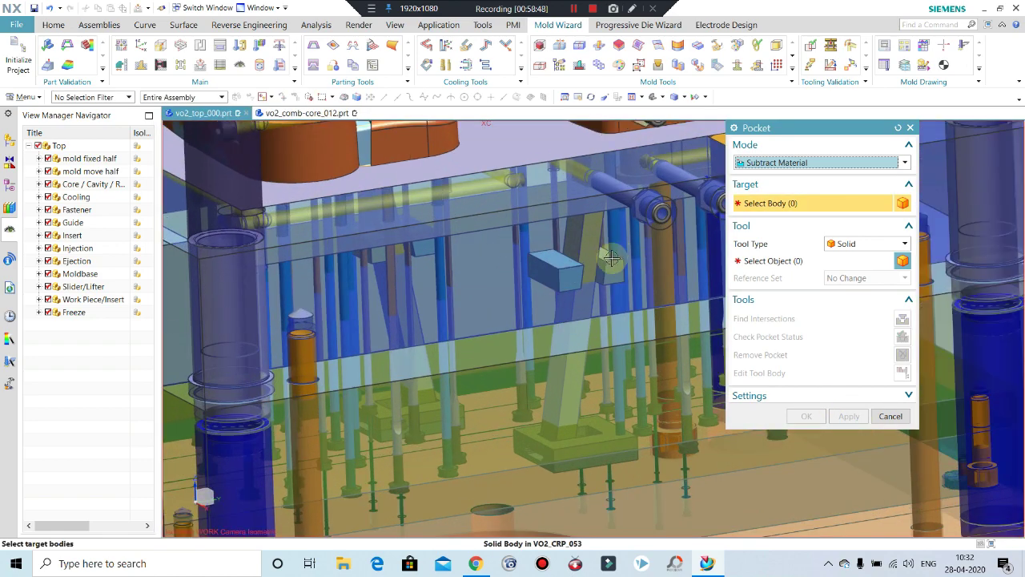
{"action": "left_click", "coordinate": [511, 298]}
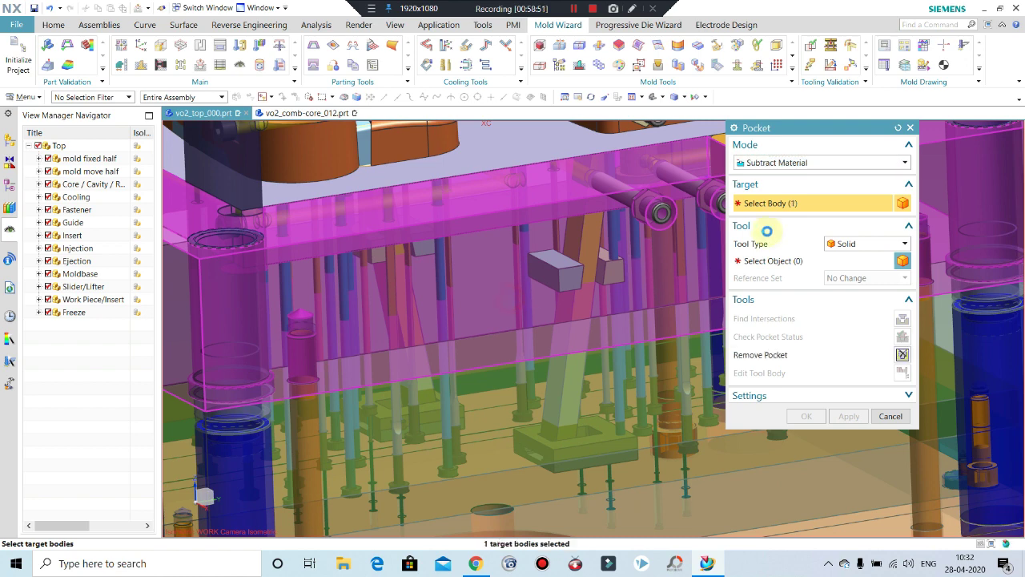
{"action": "left_click", "coordinate": [758, 260]}
{"action": "scroll", "coordinate": [558, 282], "scroll_direction": "down", "scroll_amount": 2}
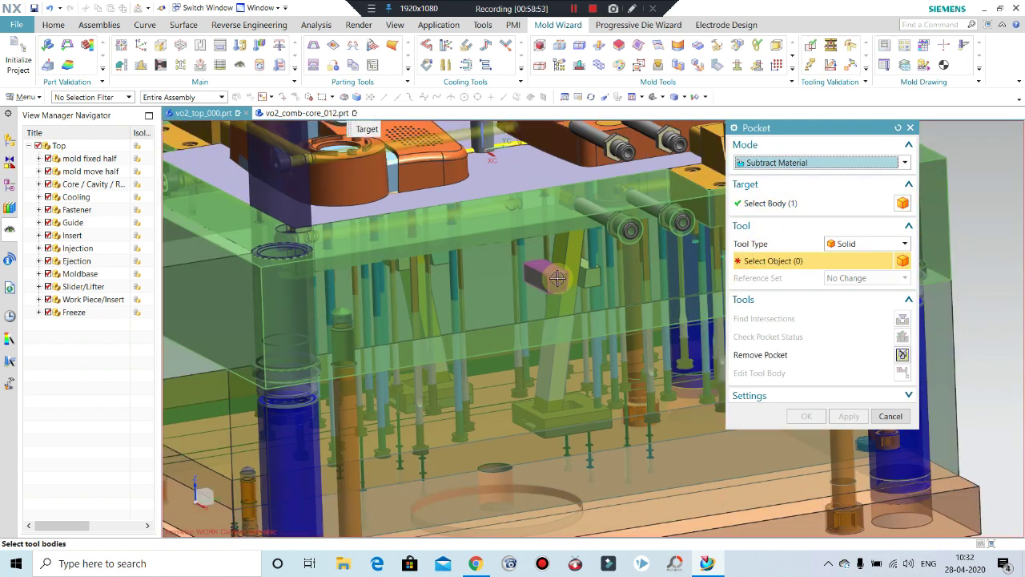
{"action": "left_click", "coordinate": [558, 278]}
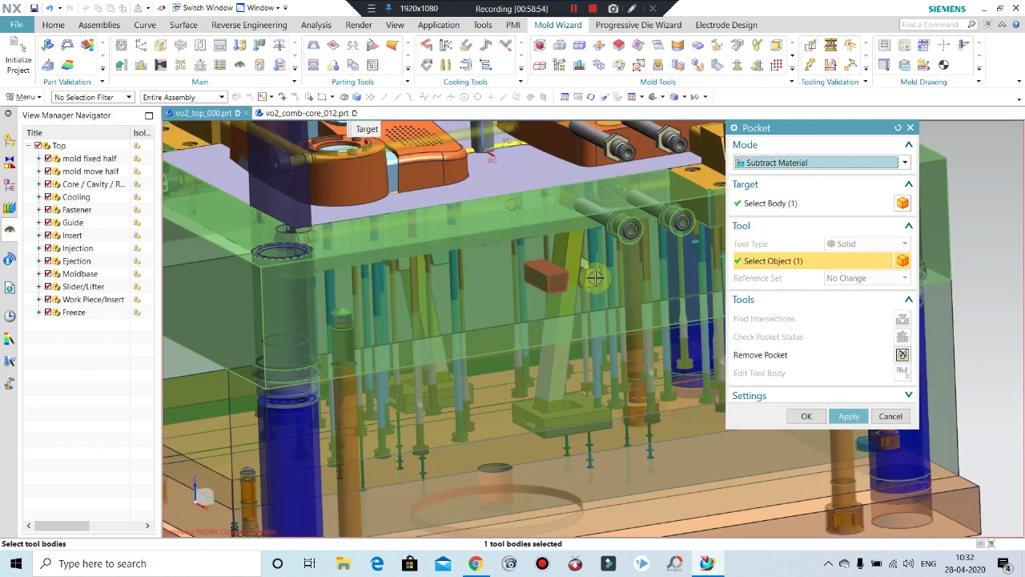
{"action": "left_click", "coordinate": [595, 278]}
{"action": "left_click", "coordinate": [400, 267]}
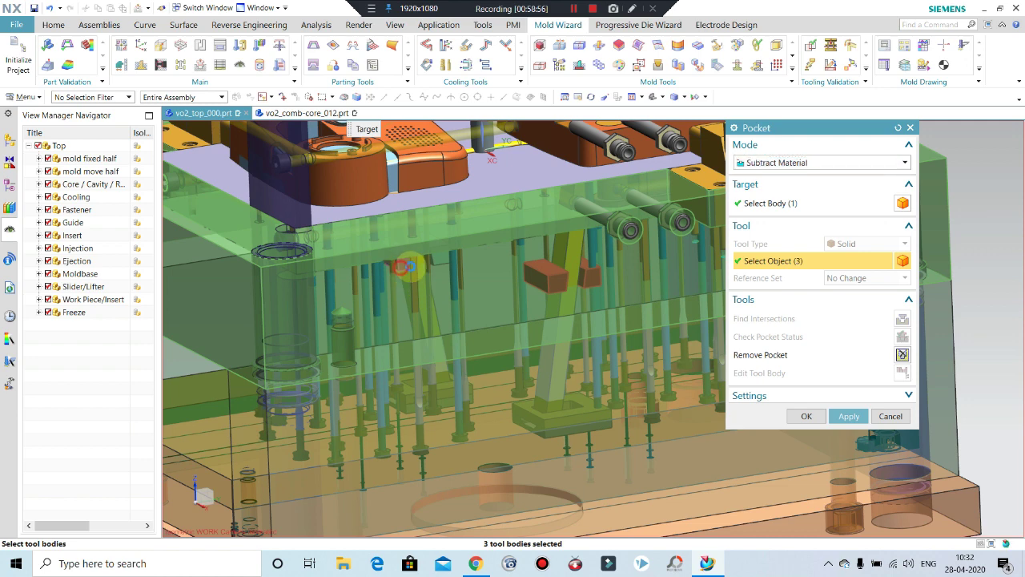
{"action": "left_click", "coordinate": [441, 259]}
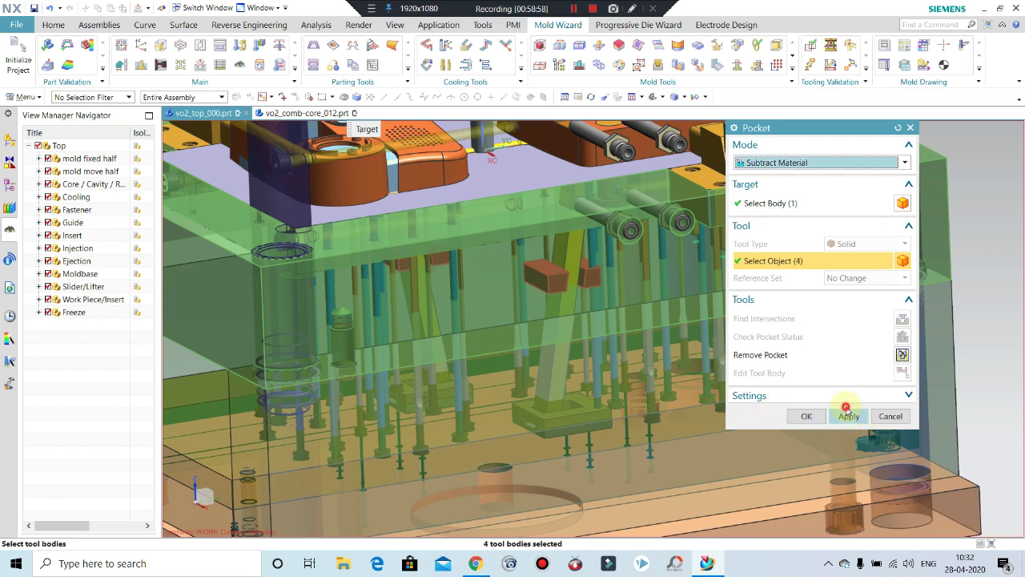
{"action": "left_click", "coordinate": [856, 418]}
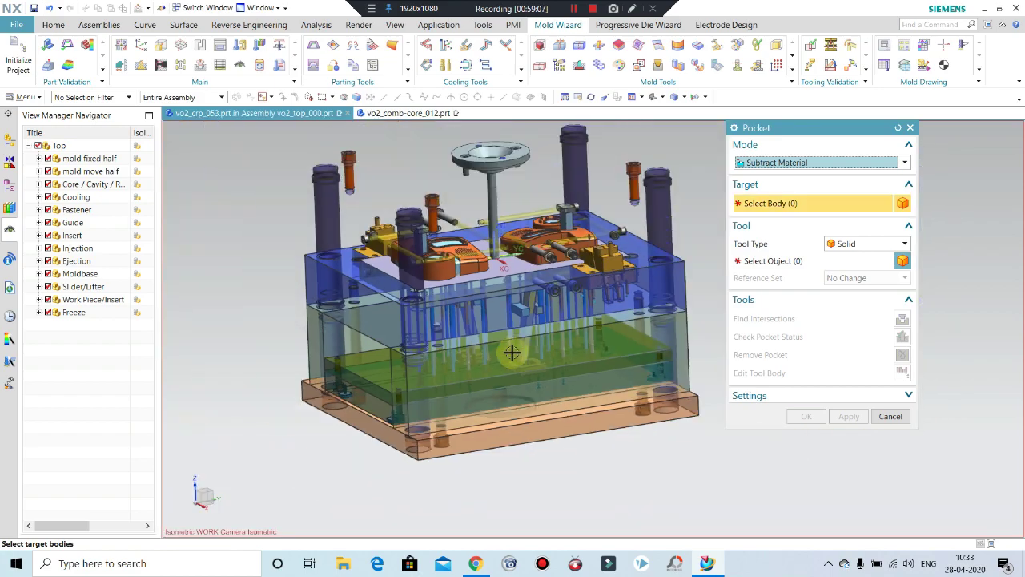
- Choose the lower mold plate as the pocket target, orbiting to see beneath the plates
{"action": "middle_click_drag", "start_coordinate": [553, 317], "coordinate": [585, 320]}
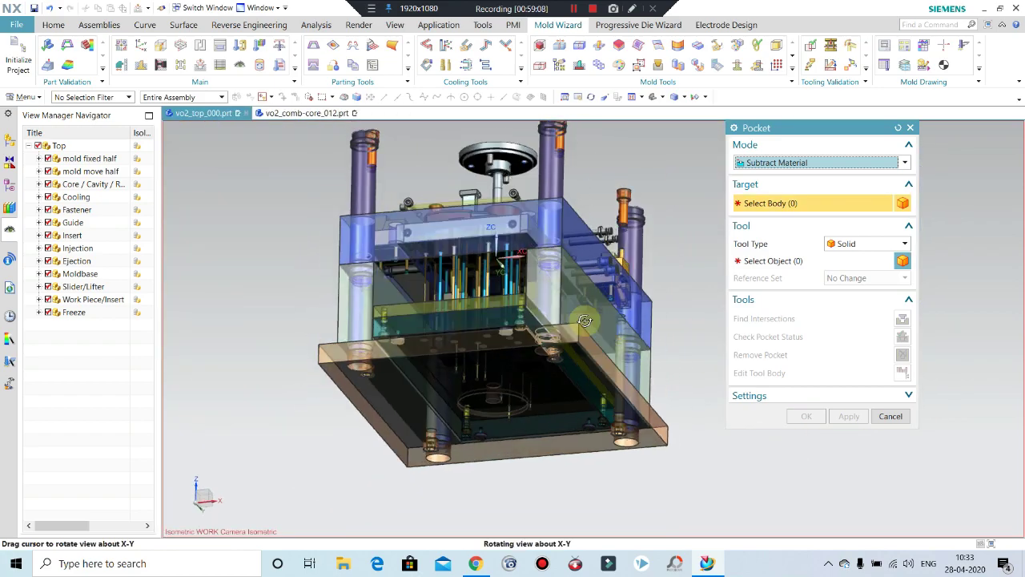
{"action": "mouse_move", "coordinate": [584, 321]}
{"action": "middle_mouse_down"}
{"action": "mouse_move", "coordinate": [612, 316]}
{"action": "mouse_move", "coordinate": [541, 360]}
{"action": "middle_mouse_up"}
{"action": "scroll", "coordinate": [542, 366], "scroll_direction": "up", "scroll_amount": 5}
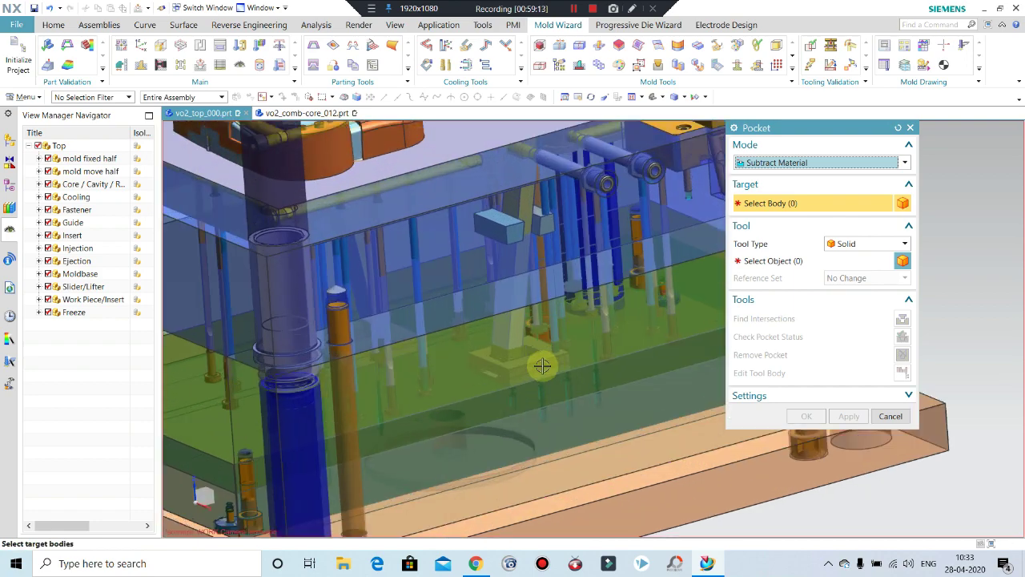
{"action": "scroll", "coordinate": [542, 366], "scroll_direction": "up", "scroll_amount": 2}
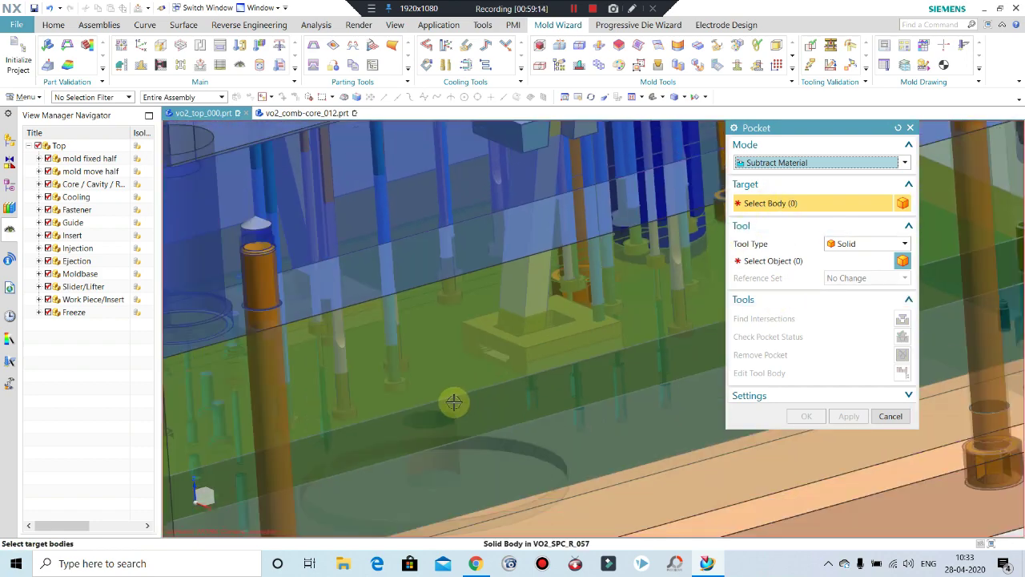
{"action": "key", "text": "End"}
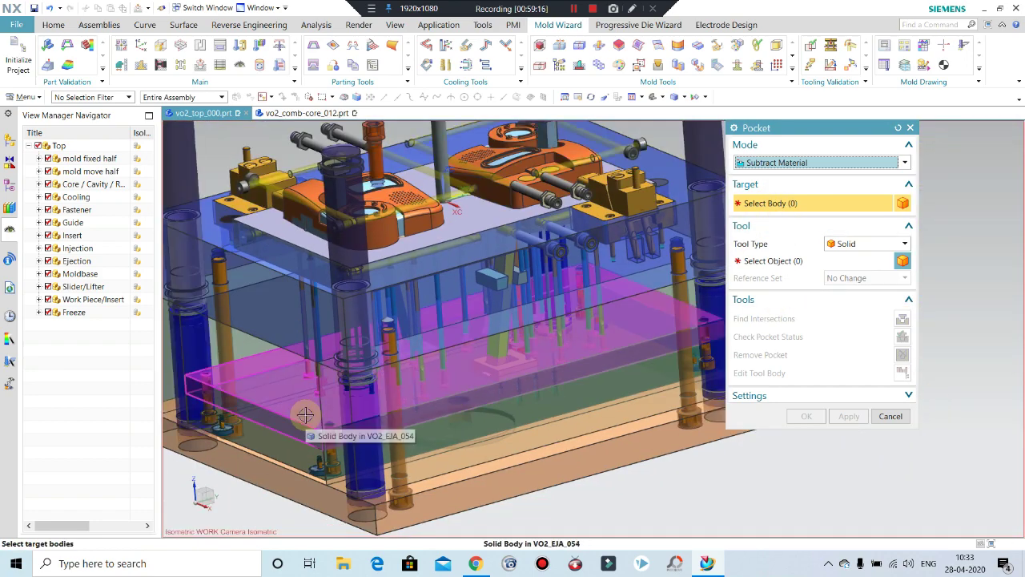
{"action": "left_click", "coordinate": [305, 414]}
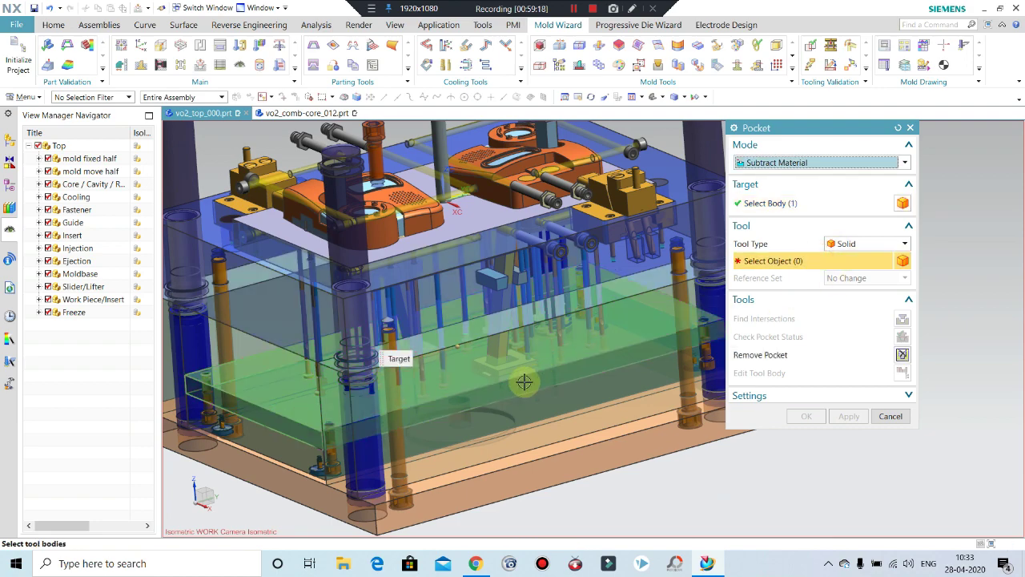
{"action": "scroll", "coordinate": [529, 377], "scroll_direction": "up", "scroll_amount": 1}
{"action": "scroll", "coordinate": [547, 380], "scroll_direction": "up", "scroll_amount": 2}
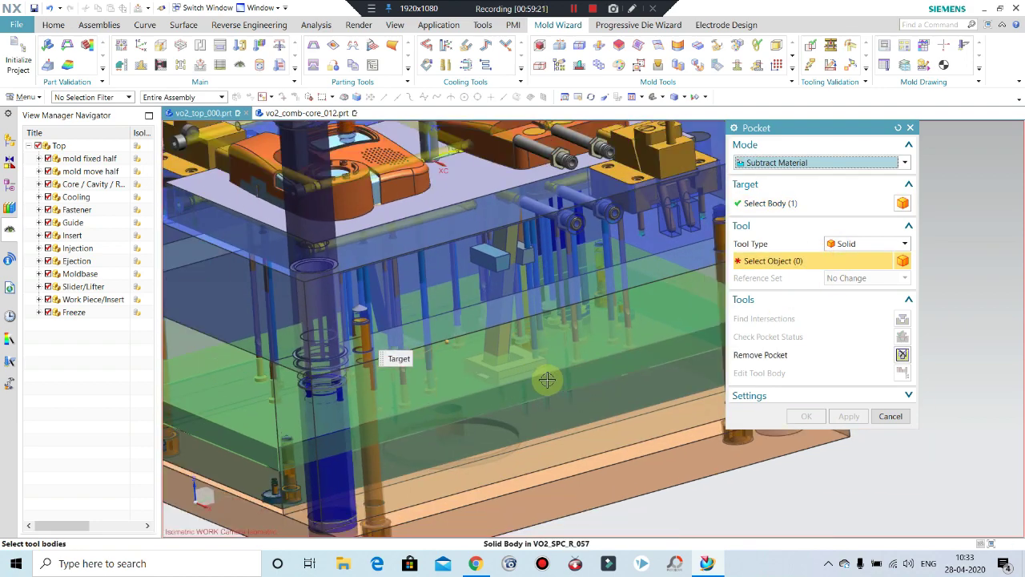
{"action": "middle_click_drag", "start_coordinate": [560, 382], "coordinate": [528, 390]}
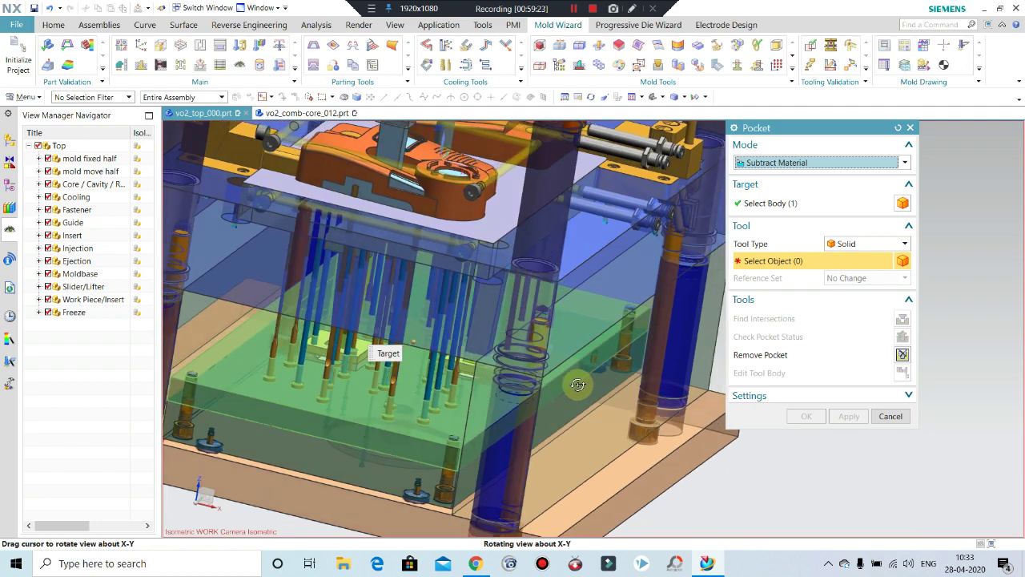
{"action": "scroll", "coordinate": [415, 396], "scroll_direction": "up", "scroll_amount": 2}
{"action": "scroll", "coordinate": [431, 361], "scroll_direction": "up", "scroll_amount": 2}
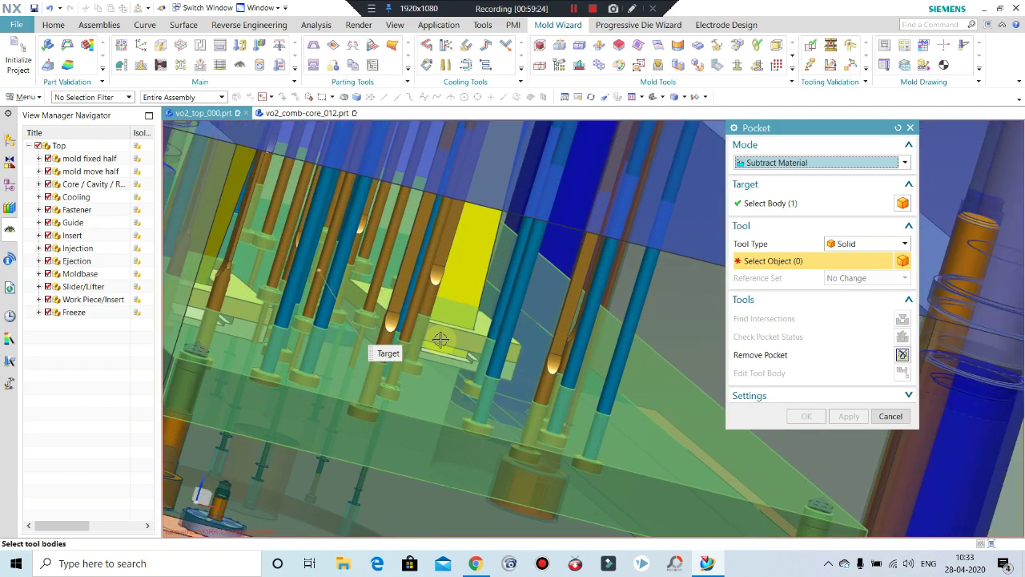
- Cut pockets into the lower plate using four cutting bodies
{"action": "left_click", "coordinate": [446, 358]}
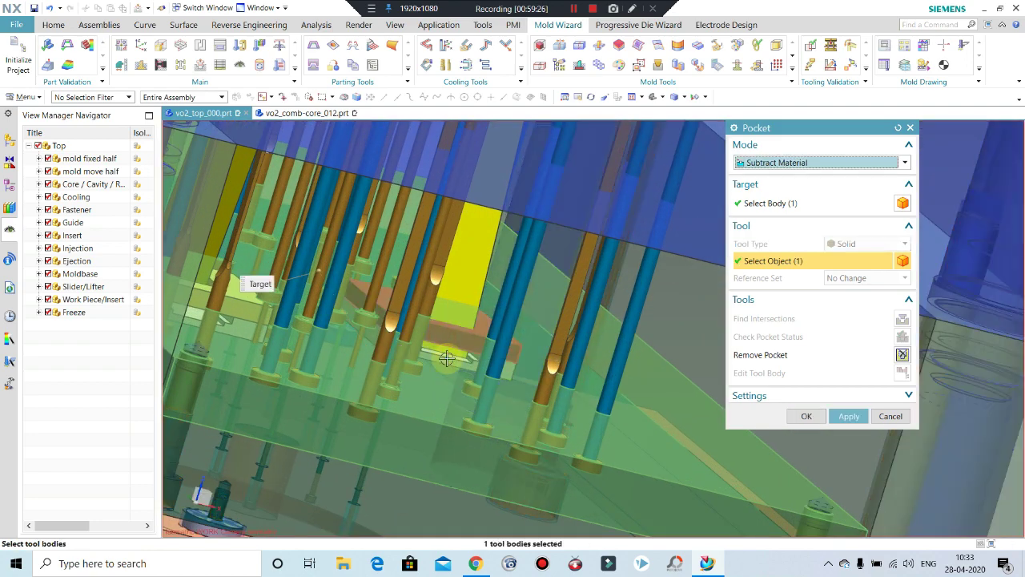
{"action": "left_click", "coordinate": [446, 357]}
{"action": "left_click", "coordinate": [231, 301]}
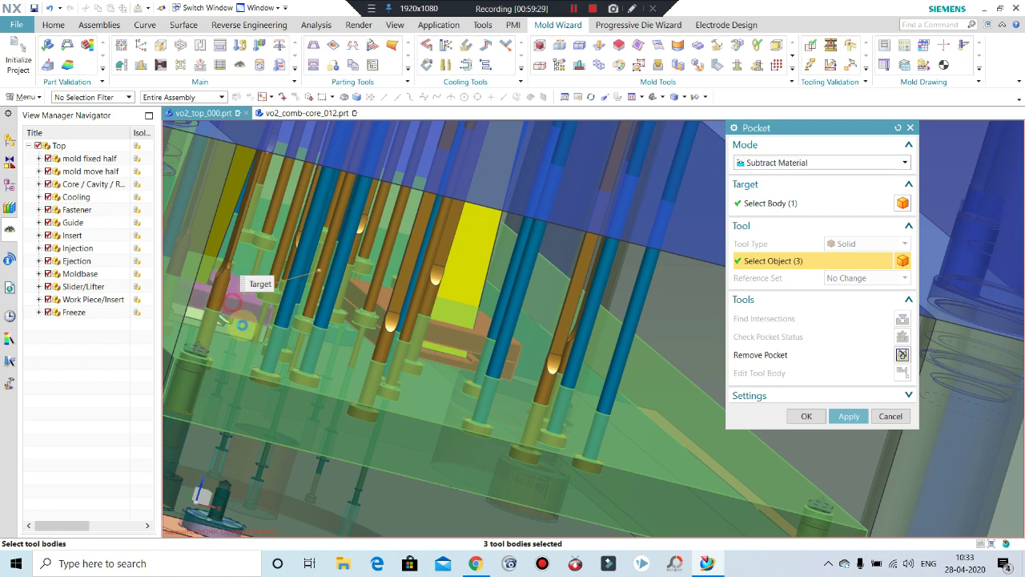
{"action": "left_click", "coordinate": [234, 322]}
{"action": "left_click", "coordinate": [864, 417]}
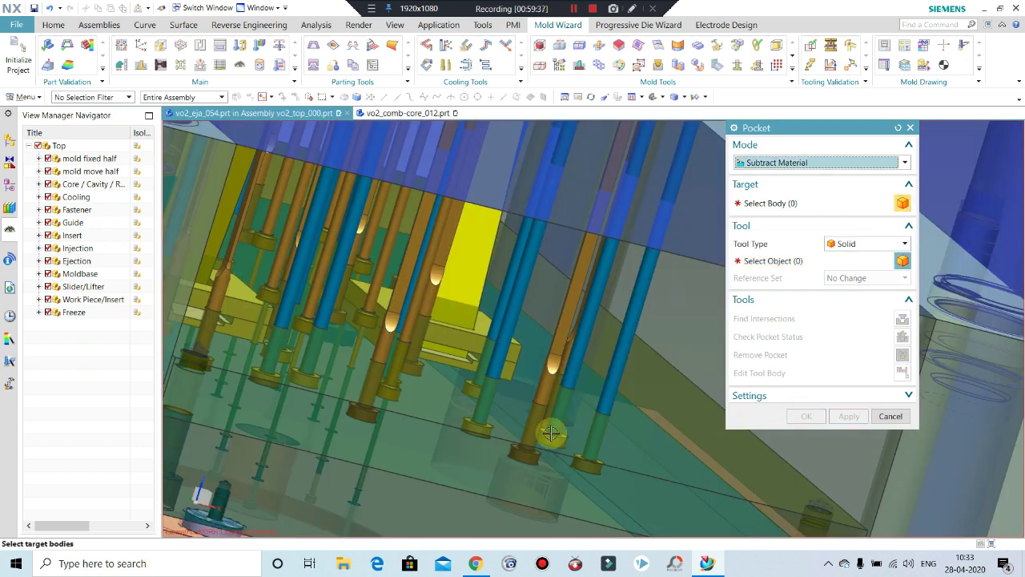
- Pocket a second plate using two cutting bodies
{"action": "scroll", "coordinate": [530, 371], "scroll_direction": "down", "scroll_amount": 5}
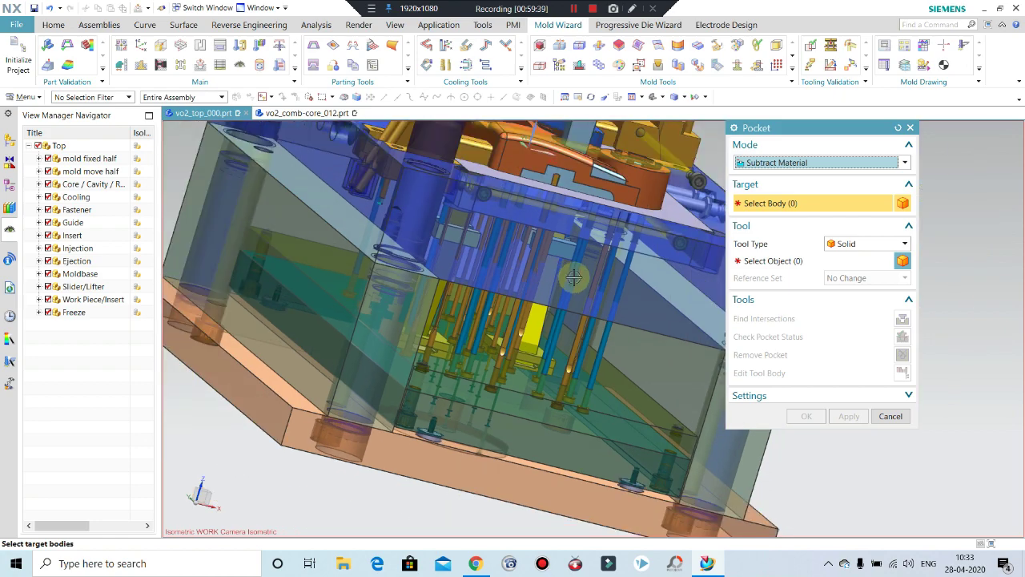
{"action": "left_click", "coordinate": [571, 277]}
{"action": "left_click", "coordinate": [827, 261]}
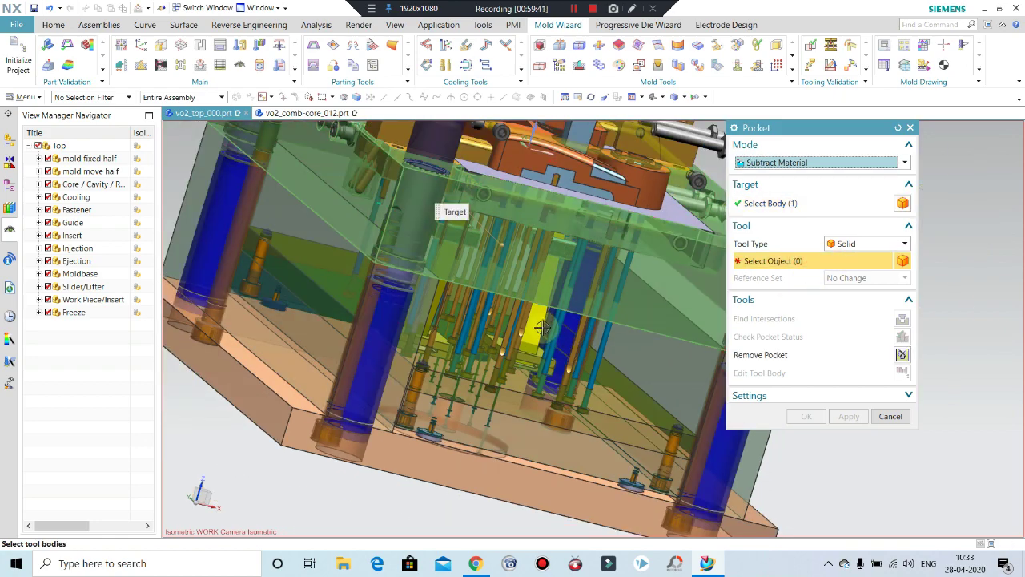
{"action": "left_click", "coordinate": [516, 378]}
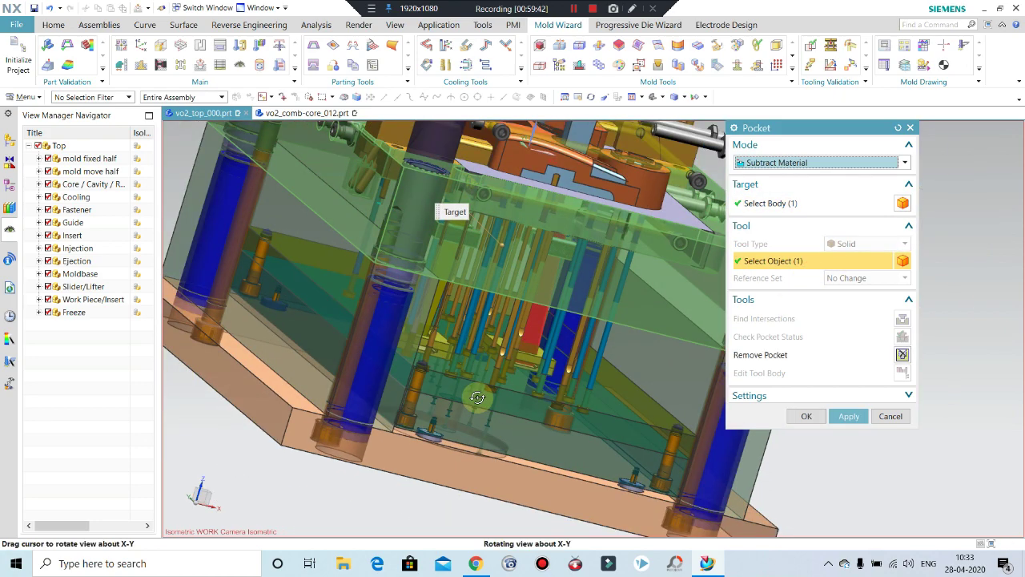
{"action": "middle_click_drag", "start_coordinate": [493, 395], "coordinate": [453, 354]}
{"action": "left_click", "coordinate": [415, 308]}
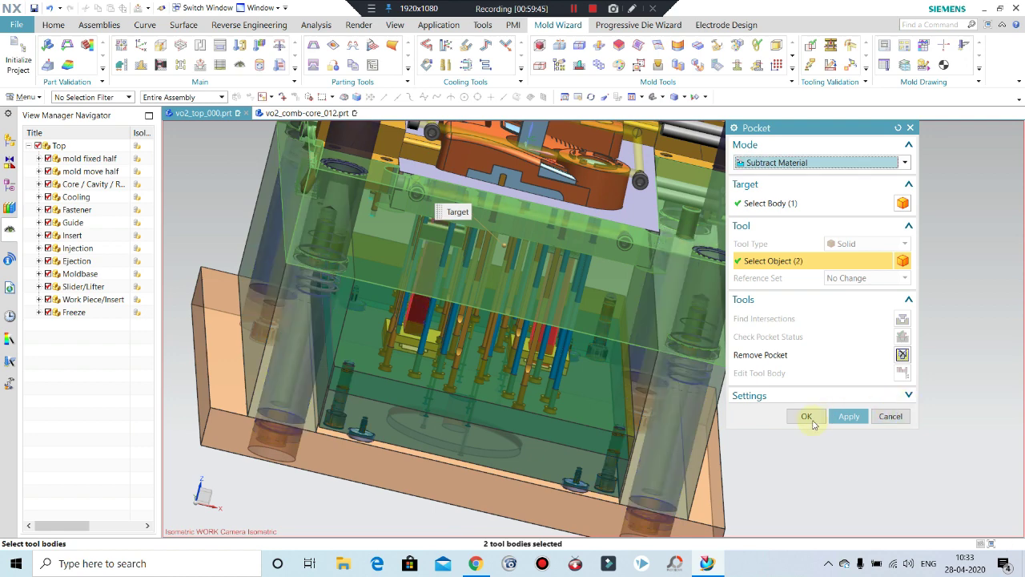
{"action": "left_click", "coordinate": [848, 416]}
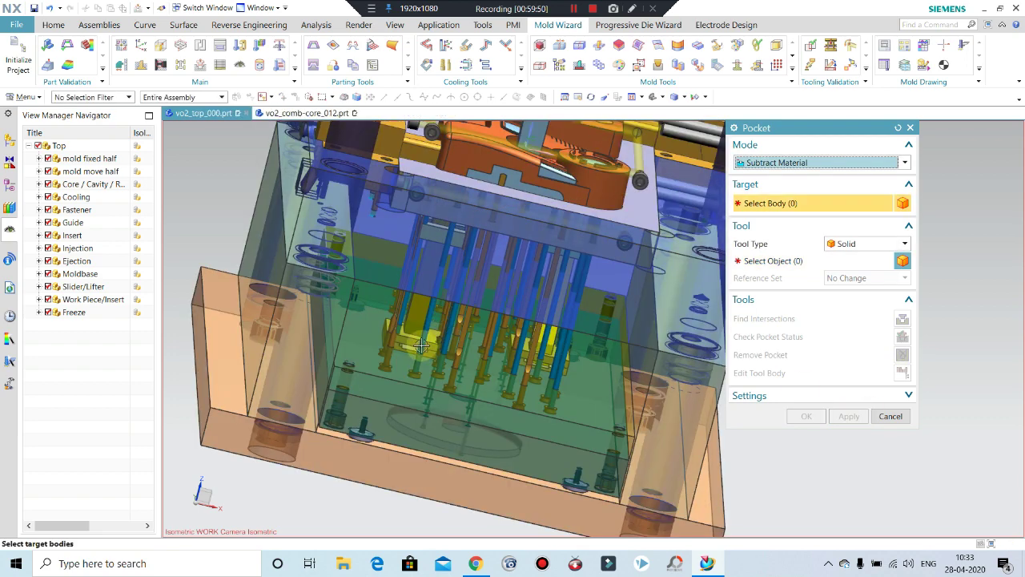
- Try several mold plates as bodies to cut, then reset the pocket selection
{"action": "scroll", "coordinate": [416, 336], "scroll_direction": "up", "scroll_amount": 2}
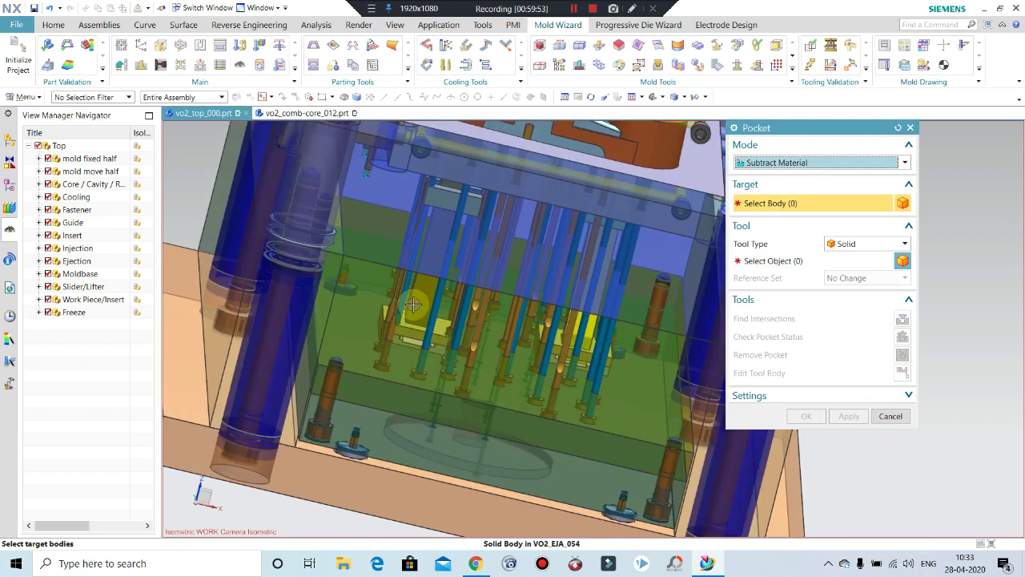
{"action": "scroll", "coordinate": [410, 346], "scroll_direction": "up", "scroll_amount": 3}
{"action": "left_click", "coordinate": [390, 393]}
{"action": "left_click", "coordinate": [768, 263]}
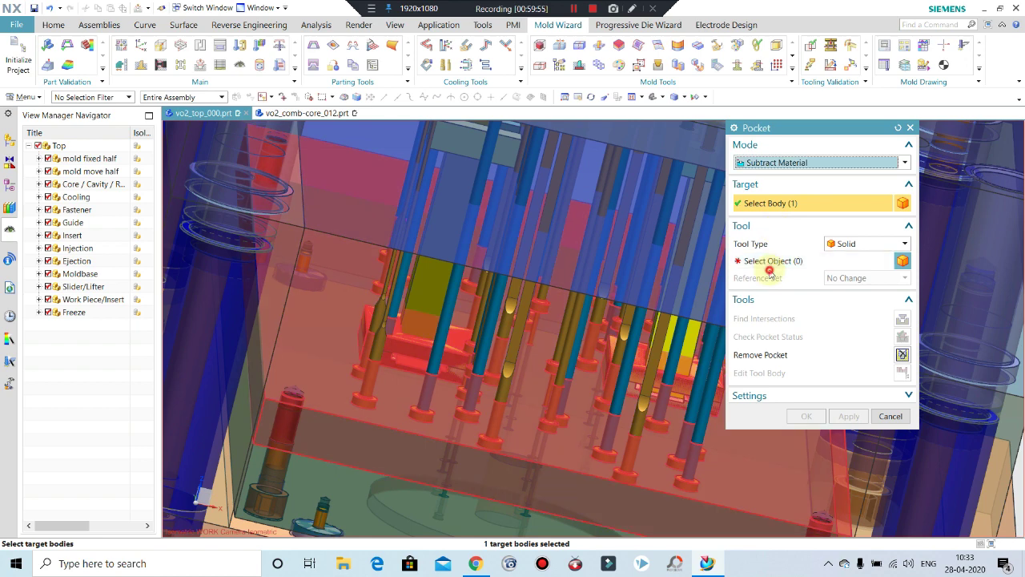
{"action": "left_click", "coordinate": [431, 279]}
{"action": "left_click", "coordinate": [697, 343]}
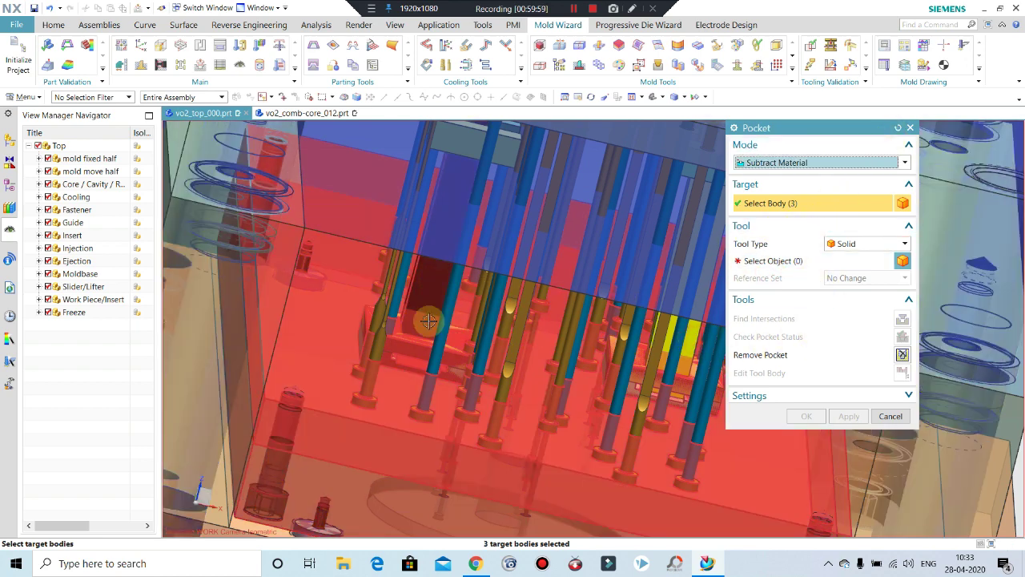
{"action": "left_click", "coordinate": [585, 300], "text": "shift"}
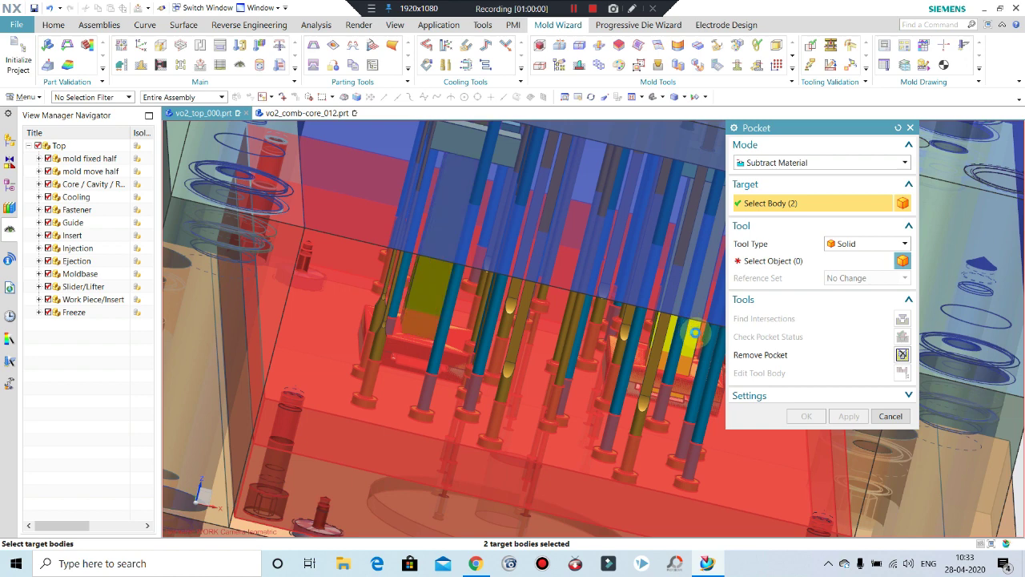
{"action": "left_click", "coordinate": [910, 129]}
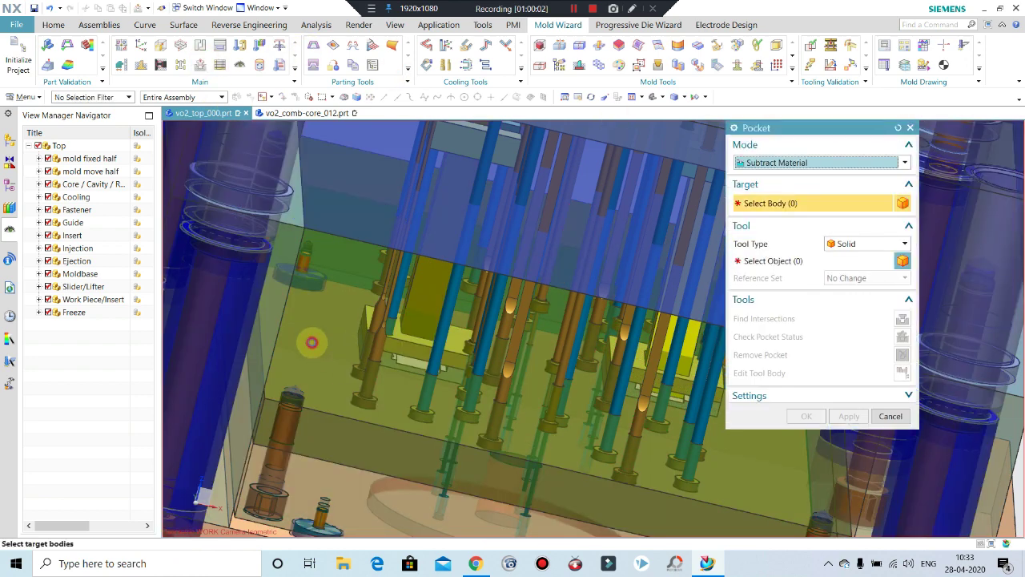
- Pocket the green ejector plate with one guide block as the tool
{"action": "left_click", "coordinate": [767, 260]}
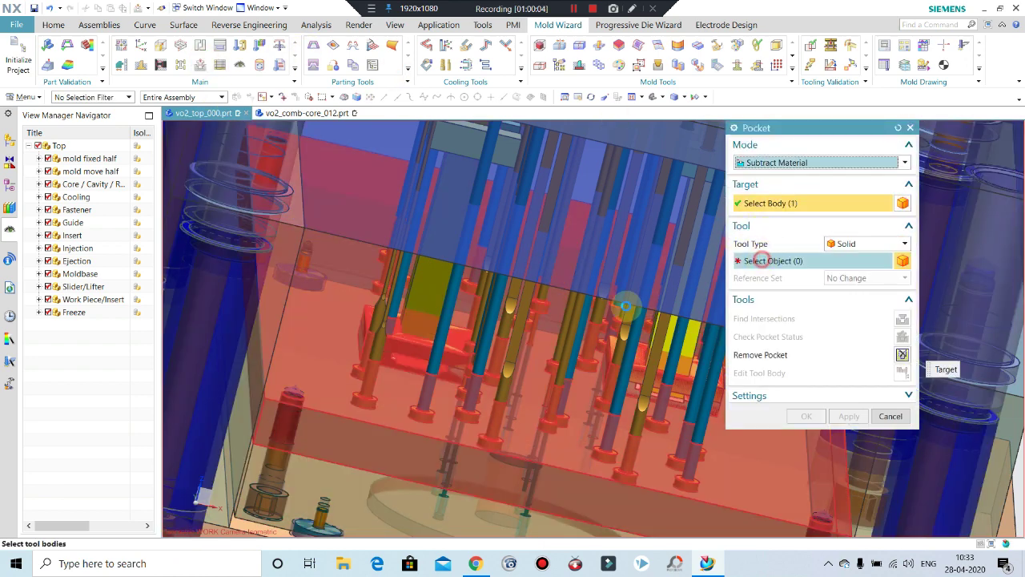
{"action": "left_click", "coordinate": [626, 306]}
{"action": "left_click", "coordinate": [691, 328]}
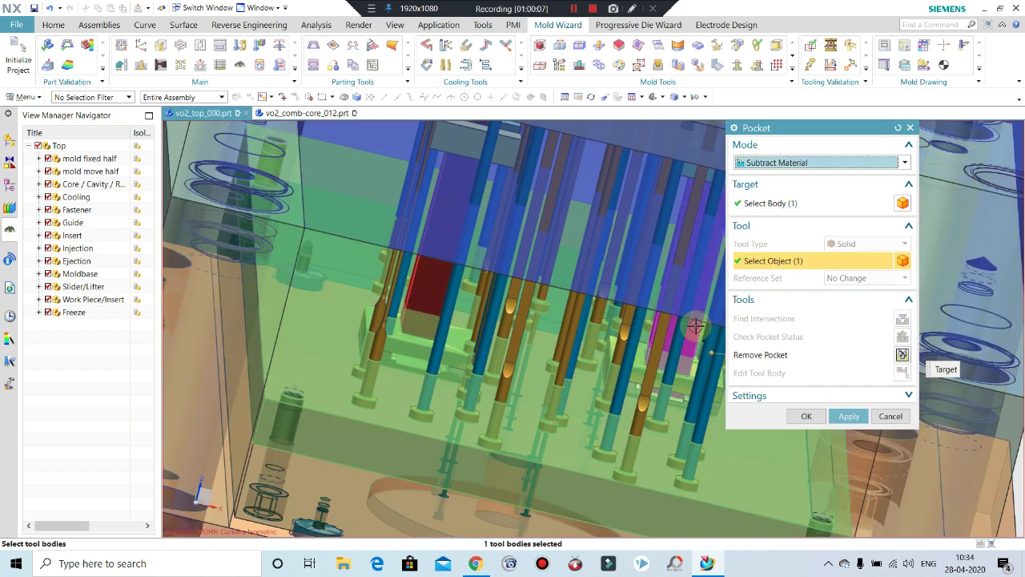
{"action": "left_click", "coordinate": [853, 416]}
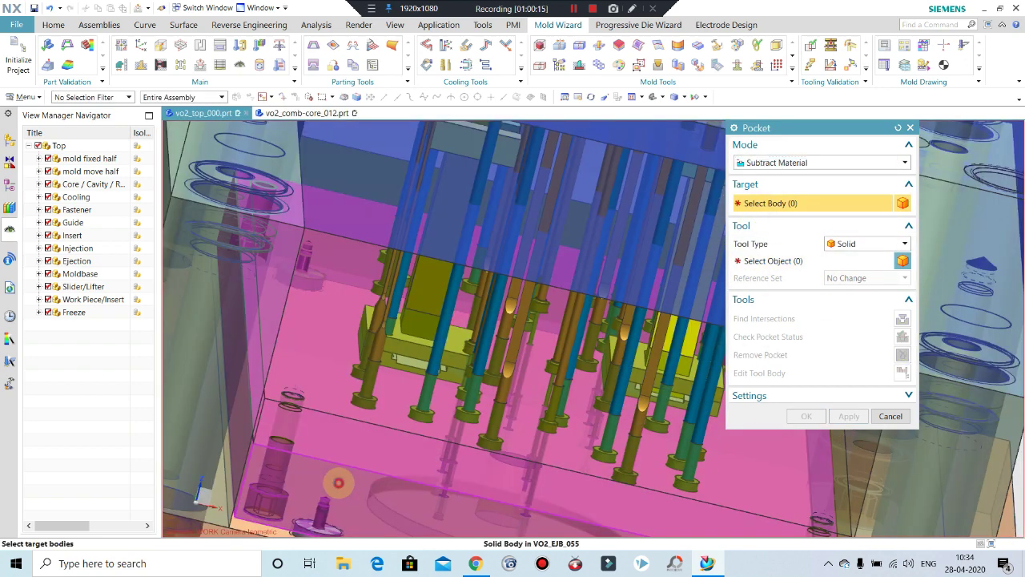
- Hide the green plate, pocket it with the remaining guide blocks, and close Pocket
{"action": "left_click", "coordinate": [338, 482]}
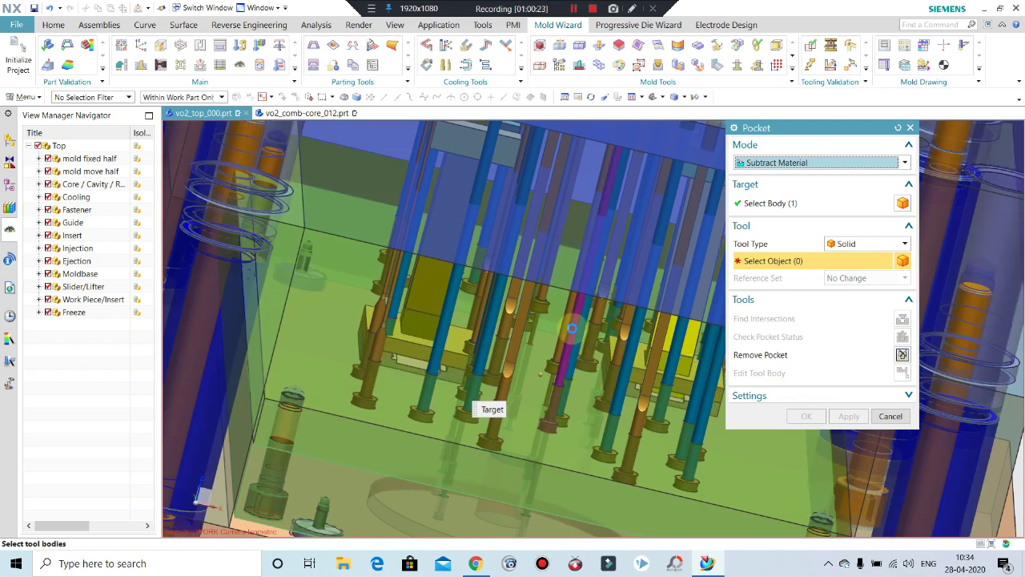
{"action": "key", "text": "ctrl+shift+i"}
{"action": "left_click", "coordinate": [389, 408]}
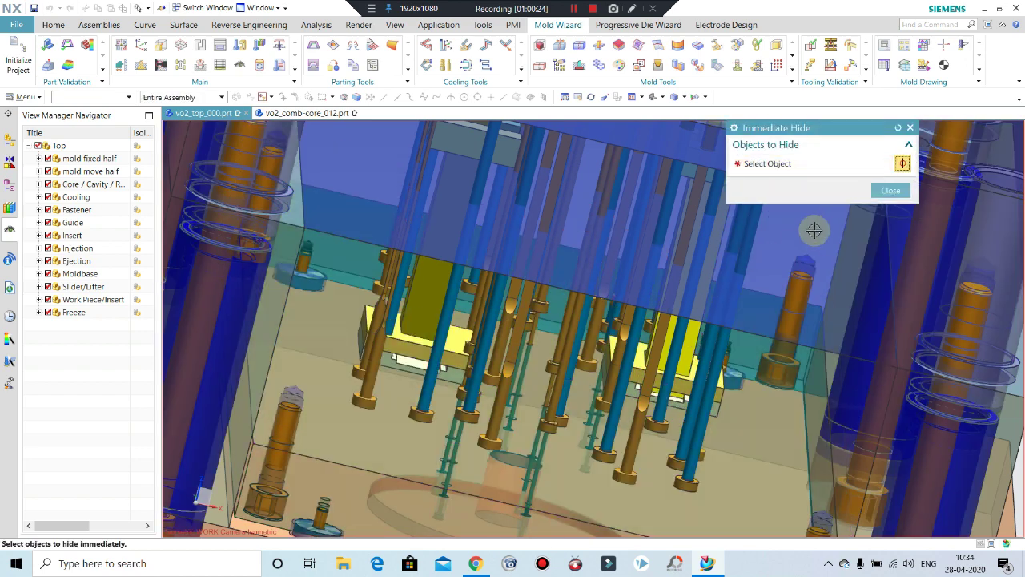
{"action": "left_click", "coordinate": [890, 190]}
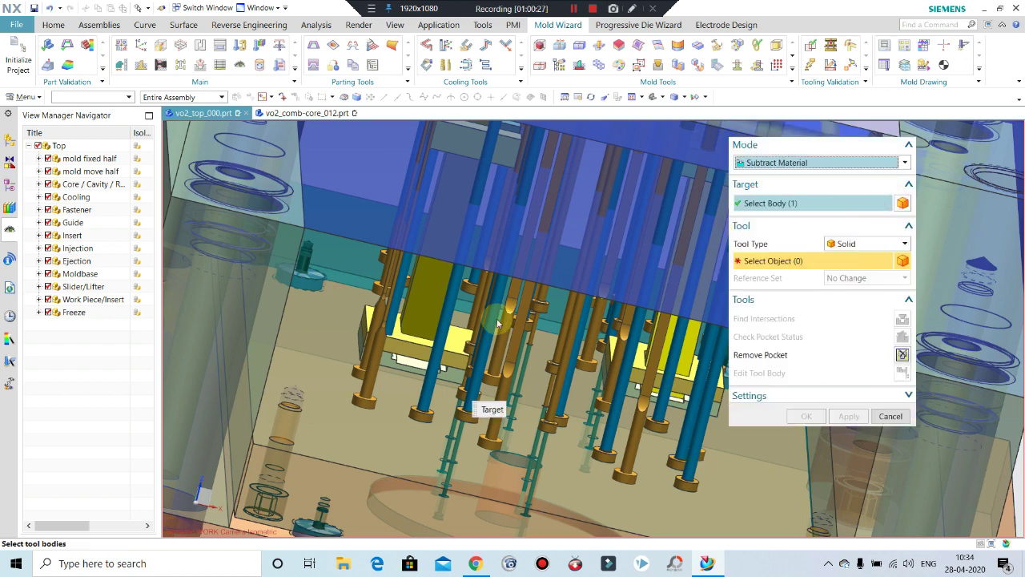
{"action": "left_click", "coordinate": [413, 362]}
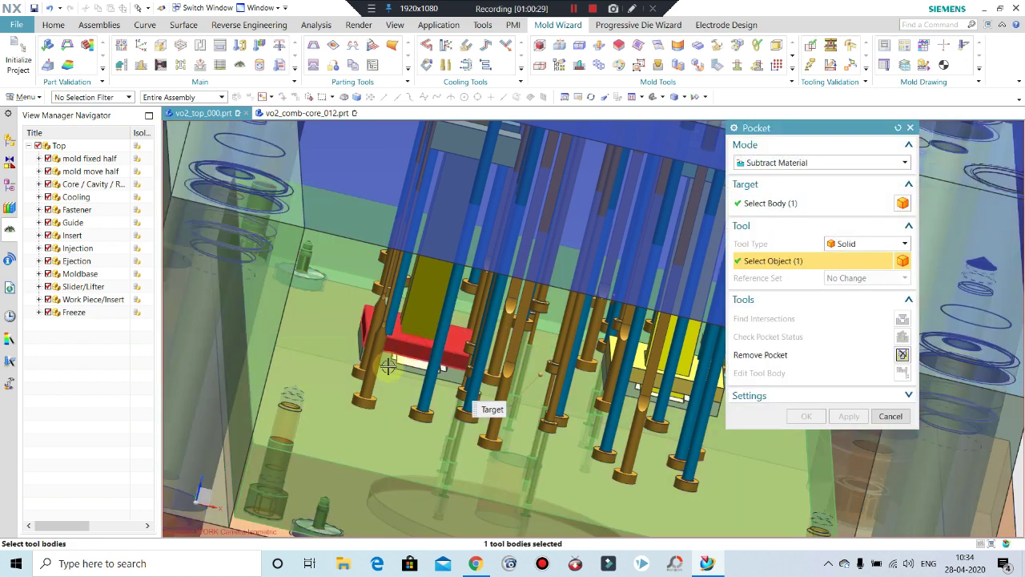
{"action": "left_click", "coordinate": [405, 367]}
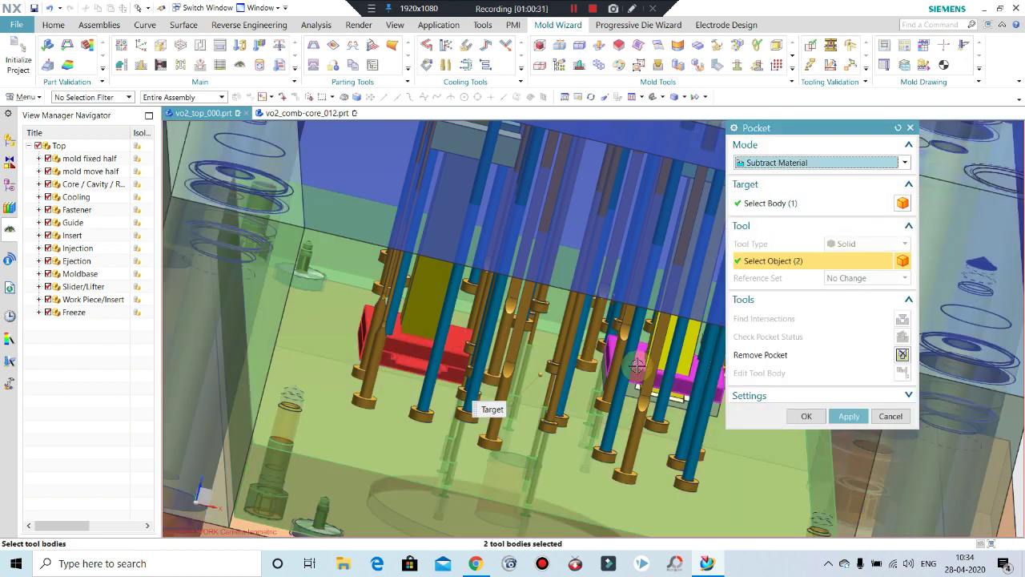
{"action": "left_click", "coordinate": [628, 398]}
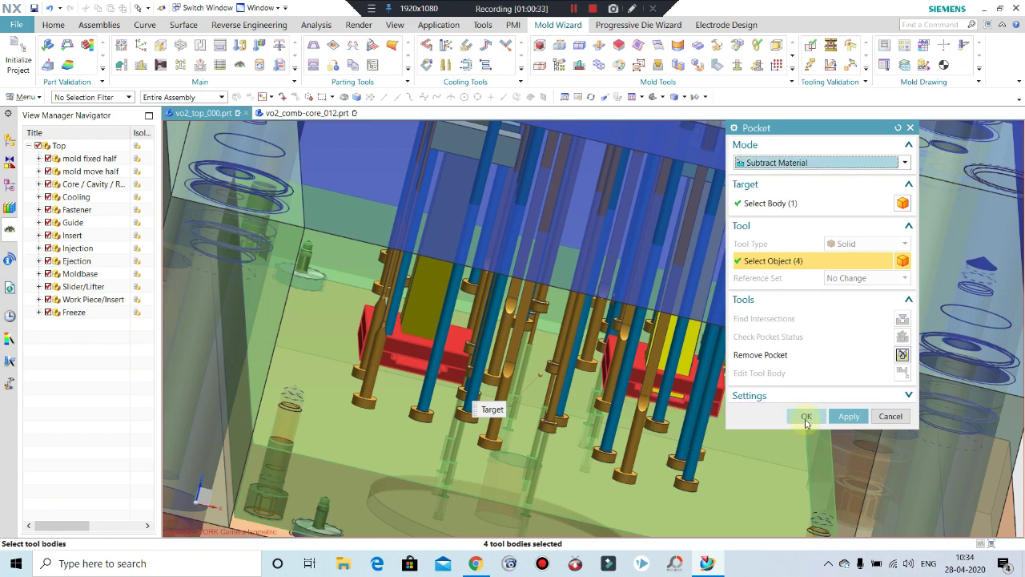
{"action": "left_click", "coordinate": [837, 412]}
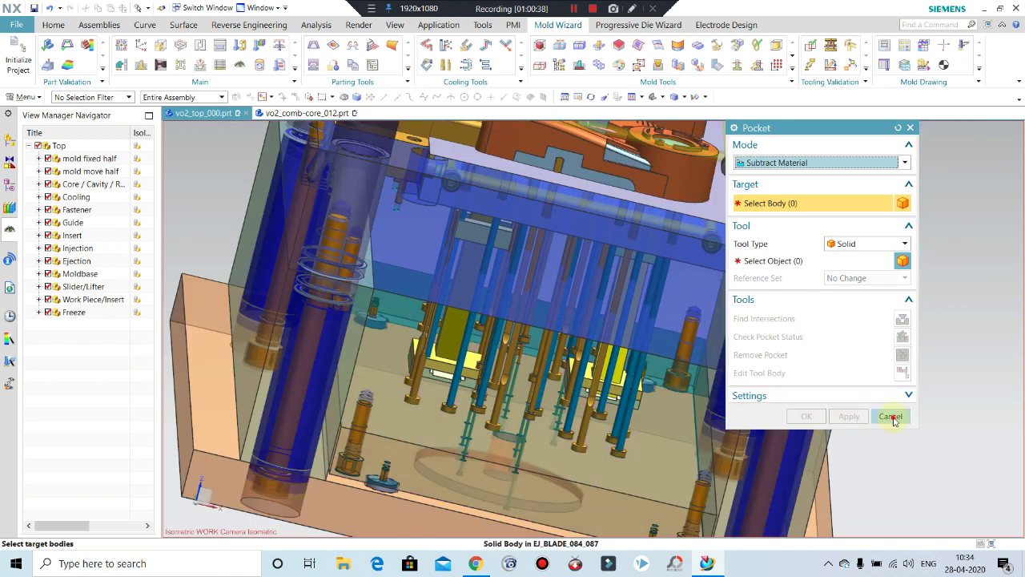
{"action": "left_click", "coordinate": [891, 417]}
- Show the hidden lower mold plate again
{"action": "scroll", "coordinate": [461, 372], "scroll_direction": "down", "scroll_amount": 4}
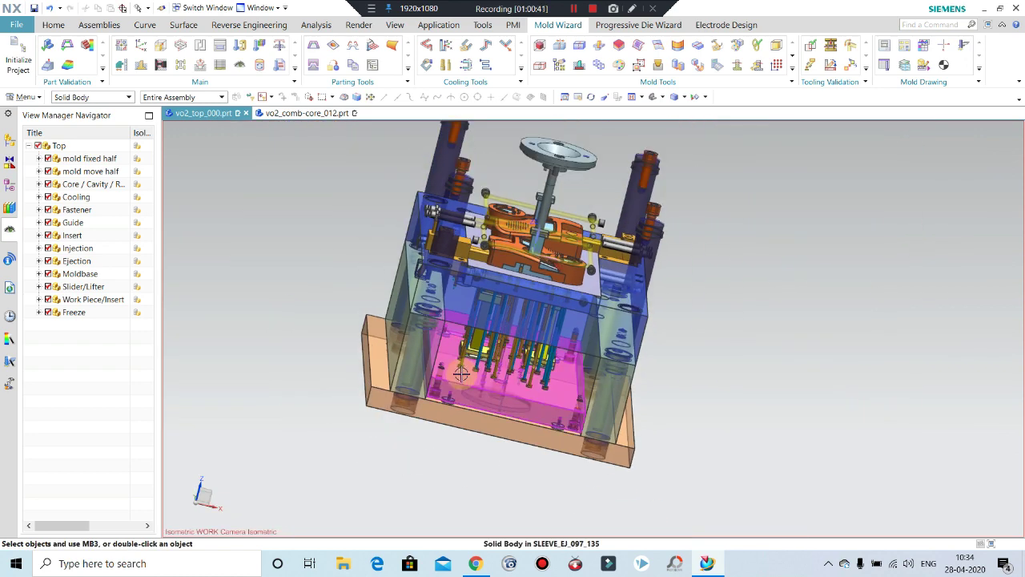
{"action": "key", "text": "ctrl+shift+k"}
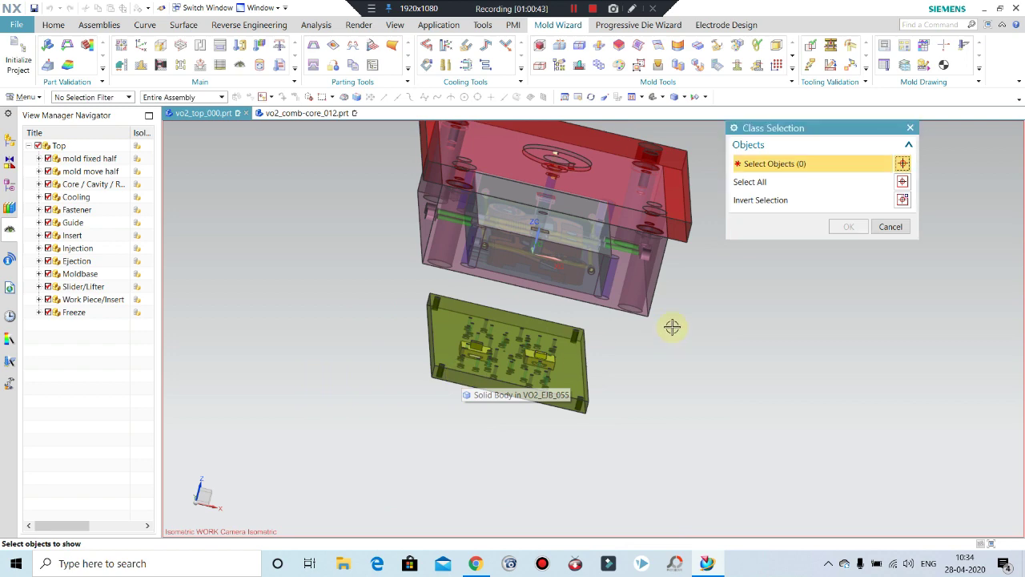
{"action": "middle_click_drag", "start_coordinate": [598, 362], "coordinate": [607, 344]}
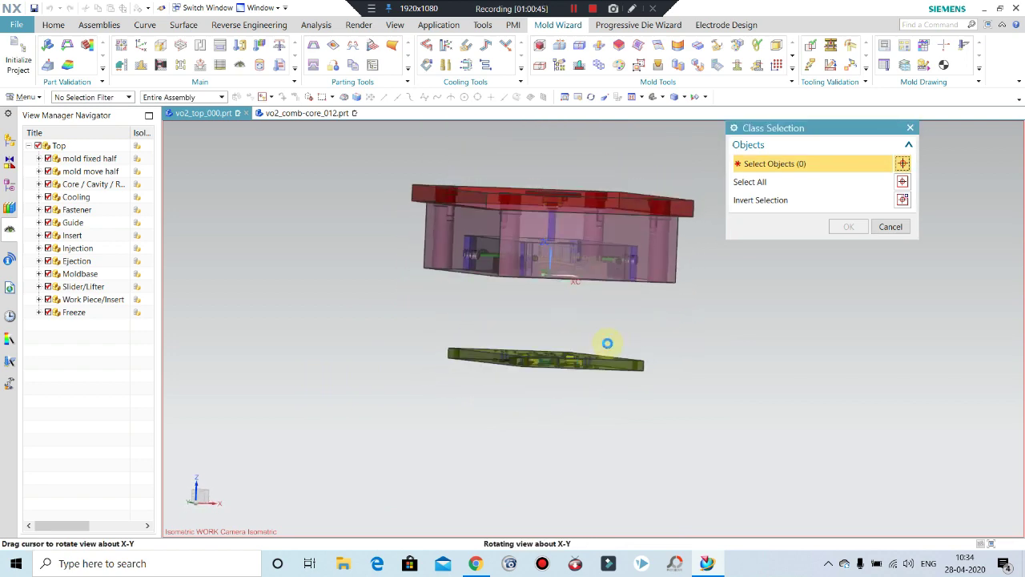
{"action": "left_click_drag", "start_coordinate": [380, 444], "coordinate": [383, 447]}
{"action": "middle_click", "coordinate": [433, 419]}
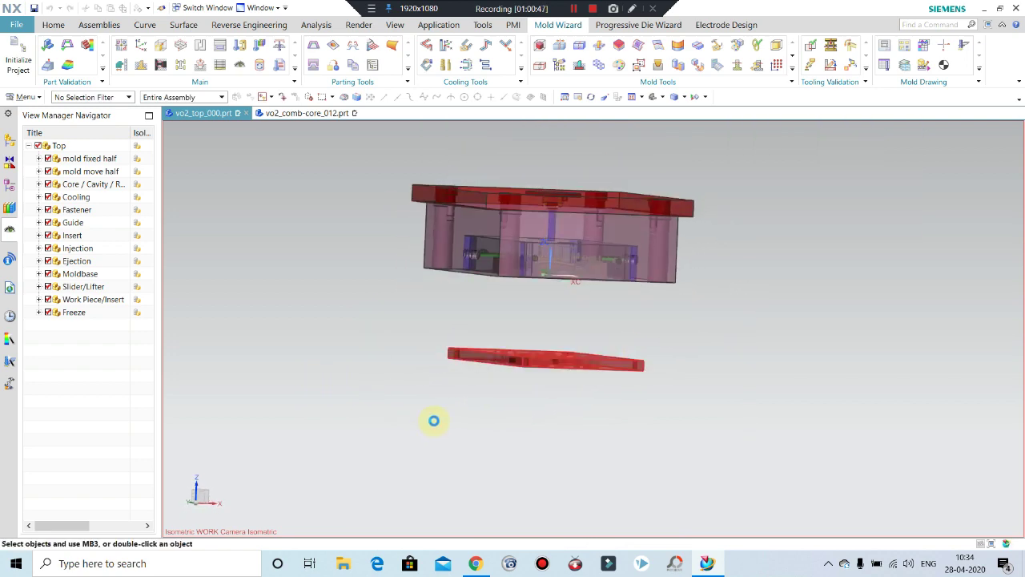
{"action": "middle_click_drag", "start_coordinate": [599, 382], "coordinate": [510, 358]}
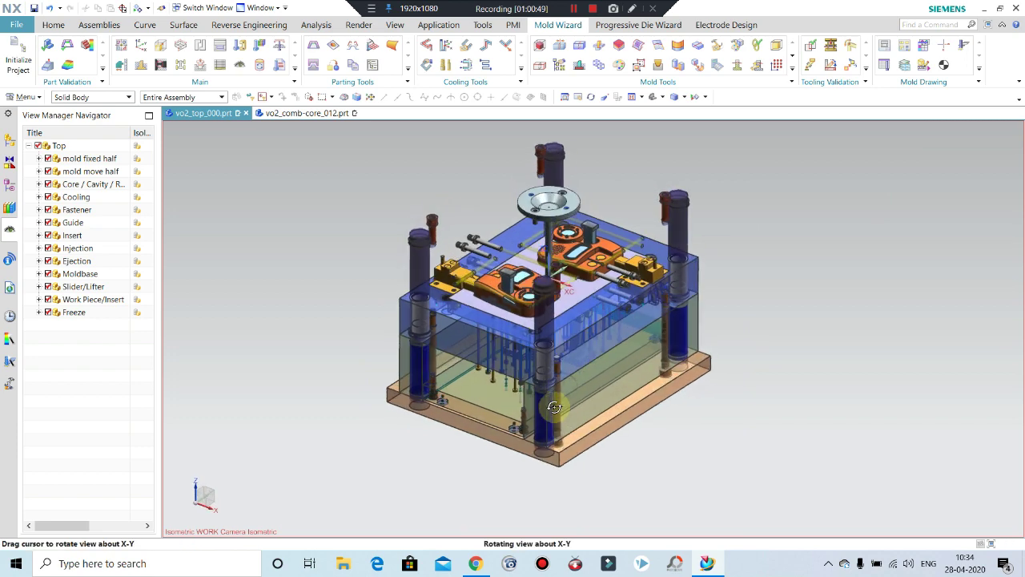
{"action": "scroll", "coordinate": [510, 358], "scroll_direction": "up", "scroll_amount": 2}
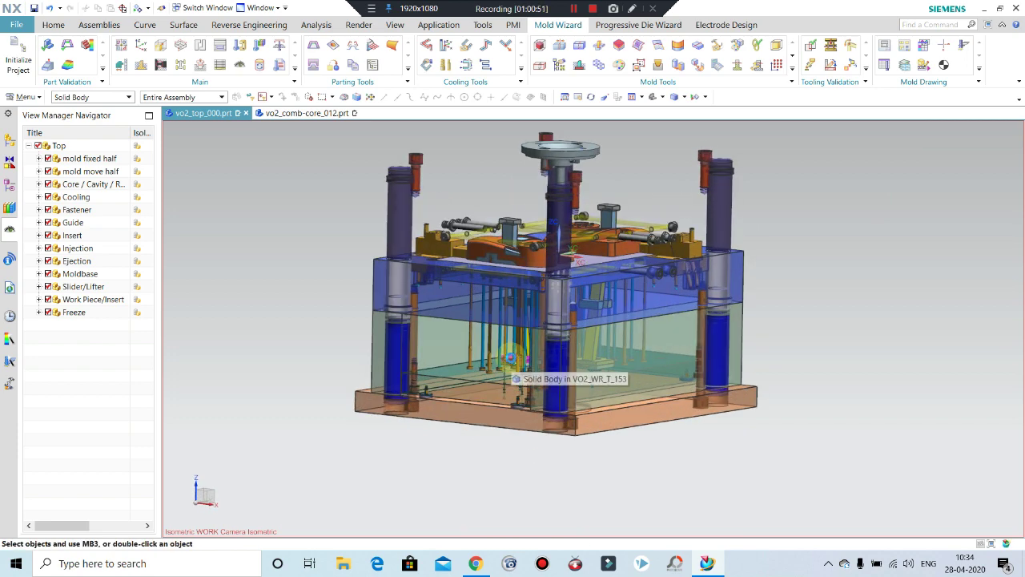
- Limit the selection filter to solid bodies and unhide the lower plate
{"action": "key", "text": "ctrl+shift+k"}
{"action": "left_click", "coordinate": [88, 97]}
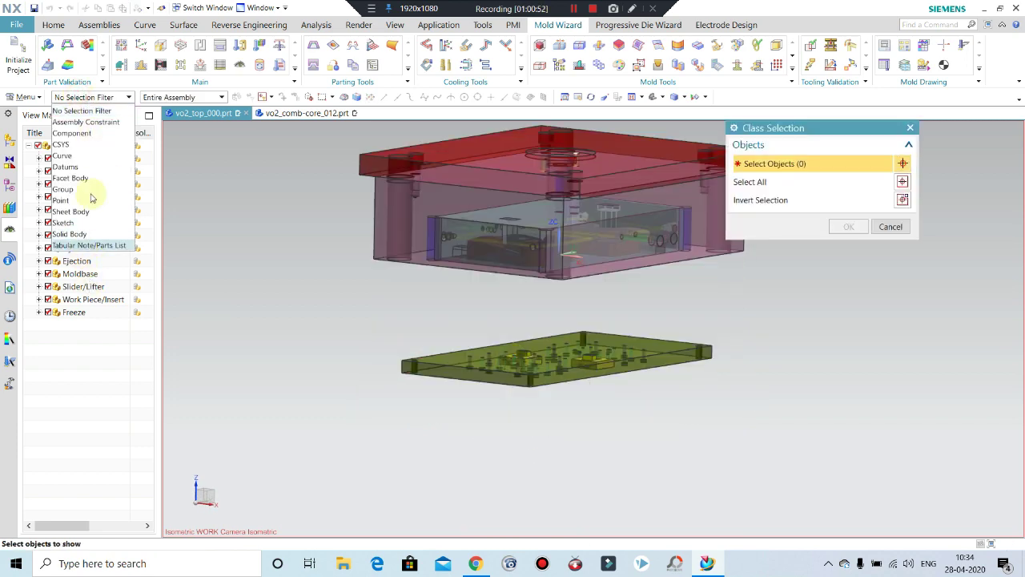
{"action": "left_click", "coordinate": [69, 233]}
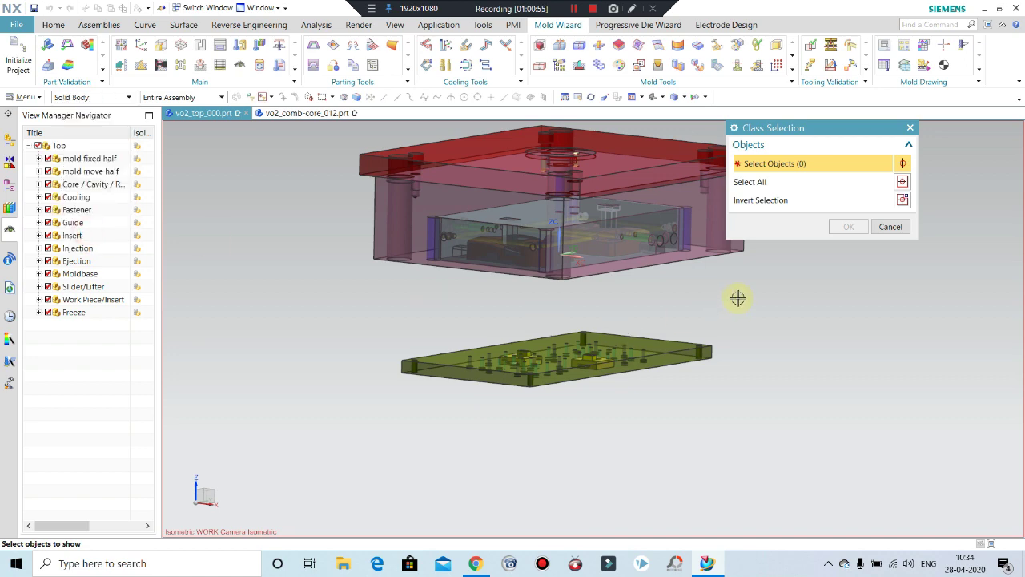
{"action": "left_click_drag", "start_coordinate": [714, 293], "coordinate": [339, 480]}
{"action": "middle_click", "coordinate": [458, 442]}
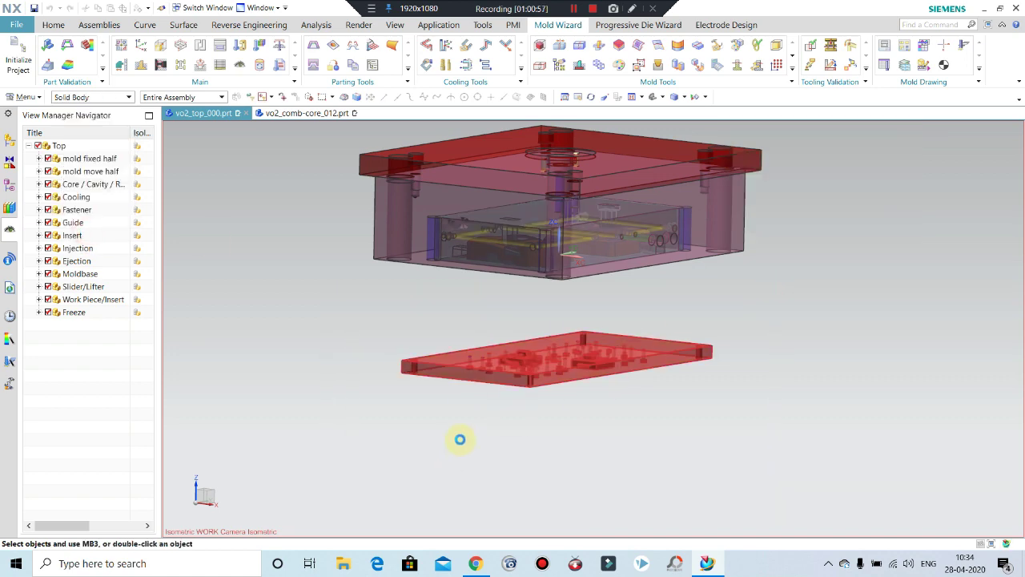
- Turn the mold to a straight front view and zoom out to fit it
{"action": "mouse_move", "coordinate": [520, 367]}
{"action": "middle_mouse_down"}
{"action": "mouse_move", "coordinate": [568, 317]}
{"action": "mouse_move", "coordinate": [560, 327]}
{"action": "middle_mouse_up"}
{"action": "scroll", "coordinate": [568, 316], "scroll_direction": "up", "scroll_amount": 5}
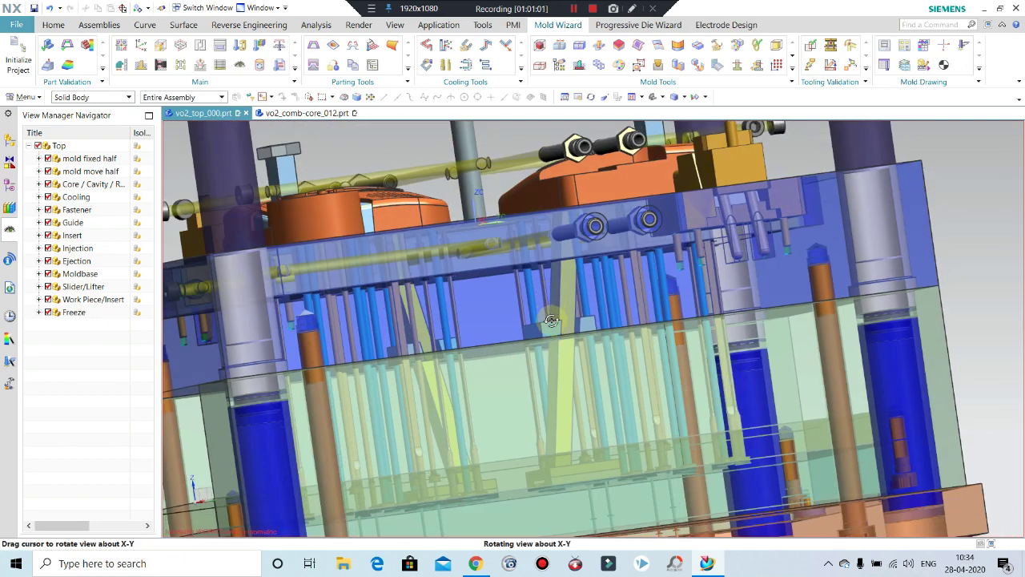
{"action": "scroll", "coordinate": [561, 317], "scroll_direction": "down", "scroll_amount": 2}
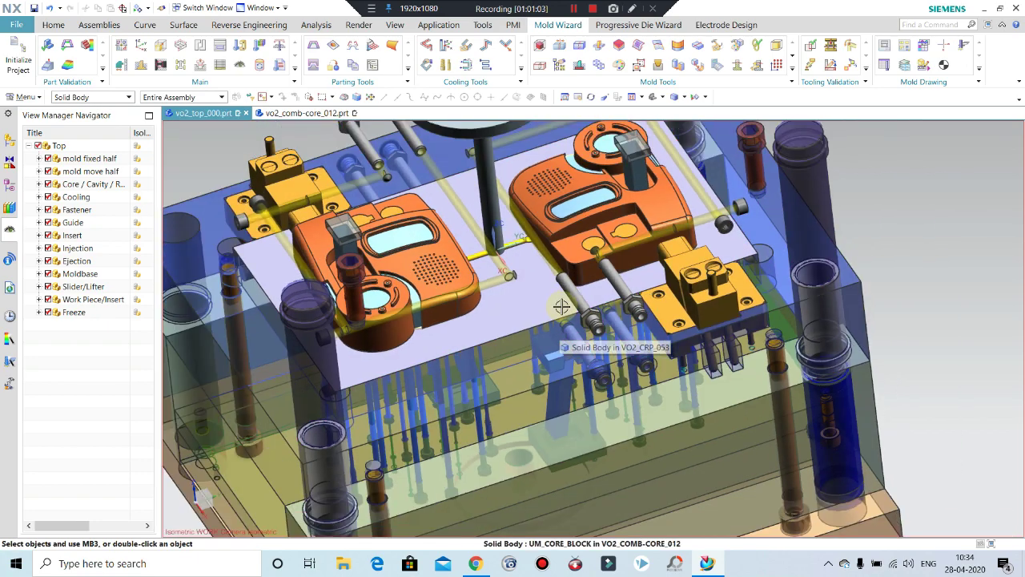
{"action": "scroll", "coordinate": [550, 347], "scroll_direction": "down", "scroll_amount": 2}
{"action": "middle_click_drag", "start_coordinate": [549, 346], "coordinate": [543, 343]}
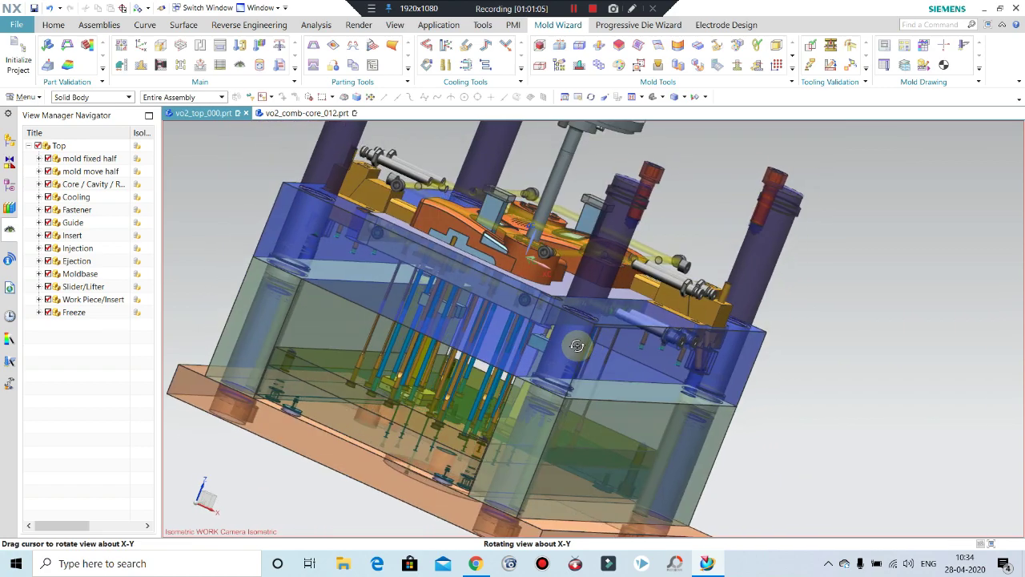
{"action": "scroll", "coordinate": [540, 341], "scroll_direction": "up", "scroll_amount": 2}
{"action": "scroll", "coordinate": [533, 349], "scroll_direction": "up", "scroll_amount": 2}
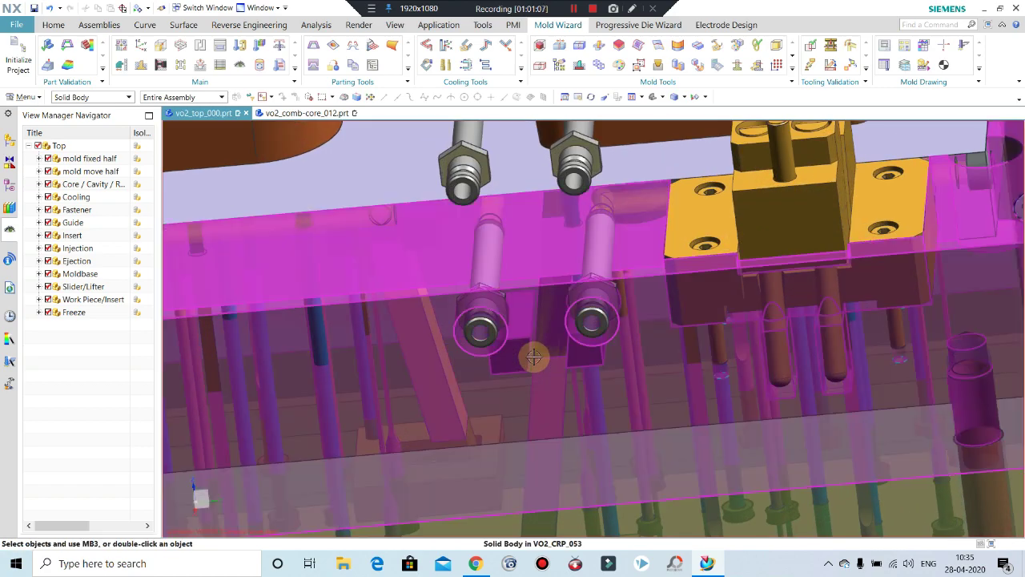
{"action": "scroll", "coordinate": [535, 337], "scroll_direction": "up", "scroll_amount": 2}
{"action": "middle_click_drag", "start_coordinate": [535, 334], "coordinate": [549, 327]}
{"action": "scroll", "coordinate": [547, 337], "scroll_direction": "down", "scroll_amount": 2}
{"action": "scroll", "coordinate": [545, 348], "scroll_direction": "down", "scroll_amount": 3}
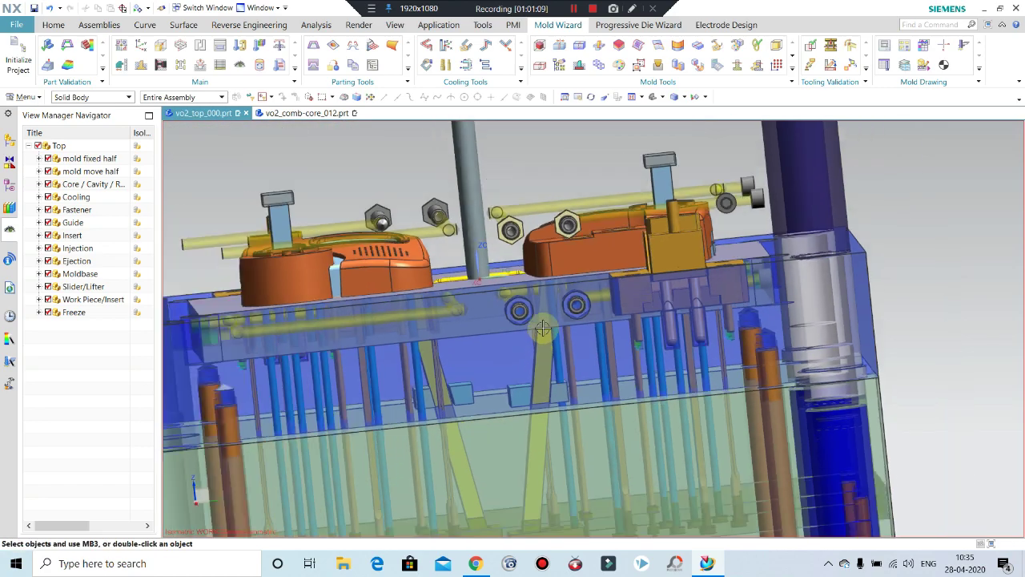
{"action": "middle_click_drag", "start_coordinate": [932, 188], "coordinate": [721, 235]}
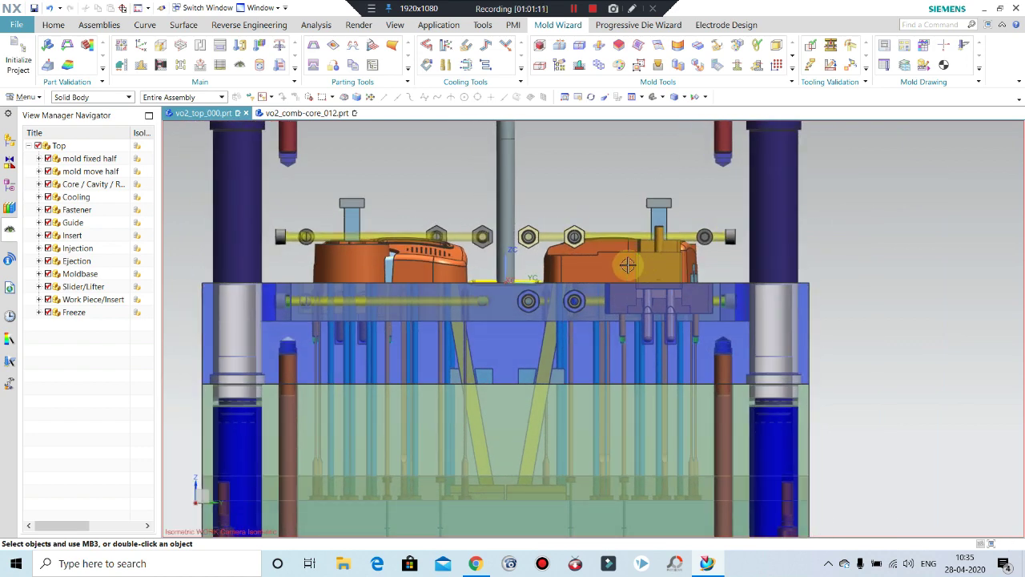
{"action": "scroll", "coordinate": [627, 265], "scroll_direction": "down", "scroll_amount": 3}
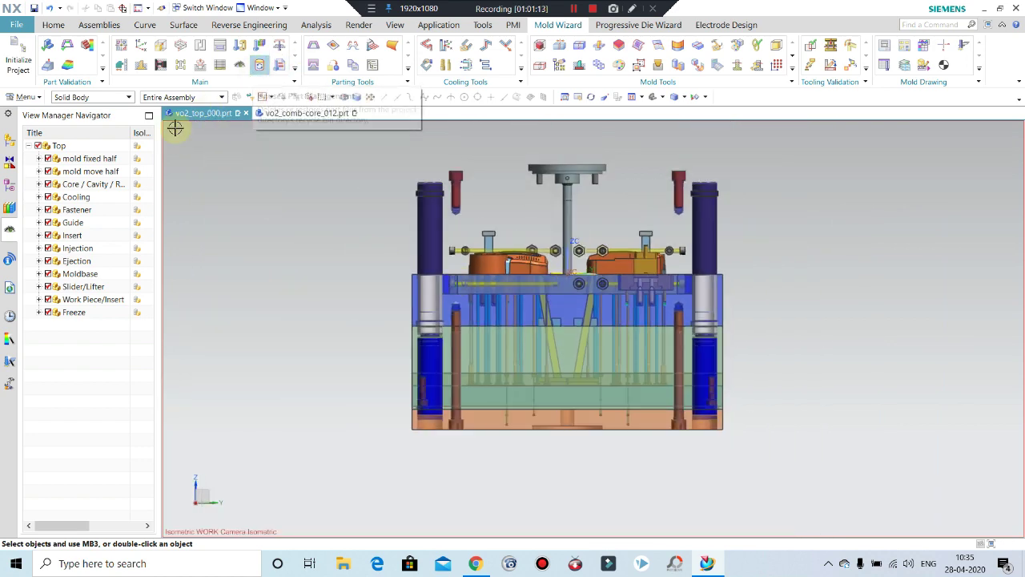
- Hide the mold fixed half, move half and Core/Cavity, then view from the front
{"action": "left_click", "coordinate": [47, 159]}
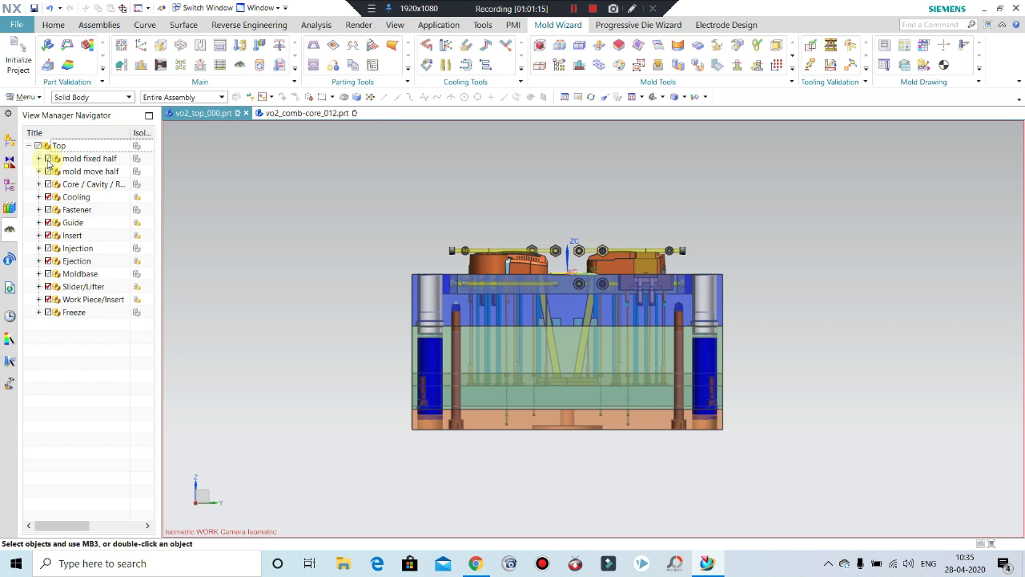
{"action": "left_click", "coordinate": [46, 173]}
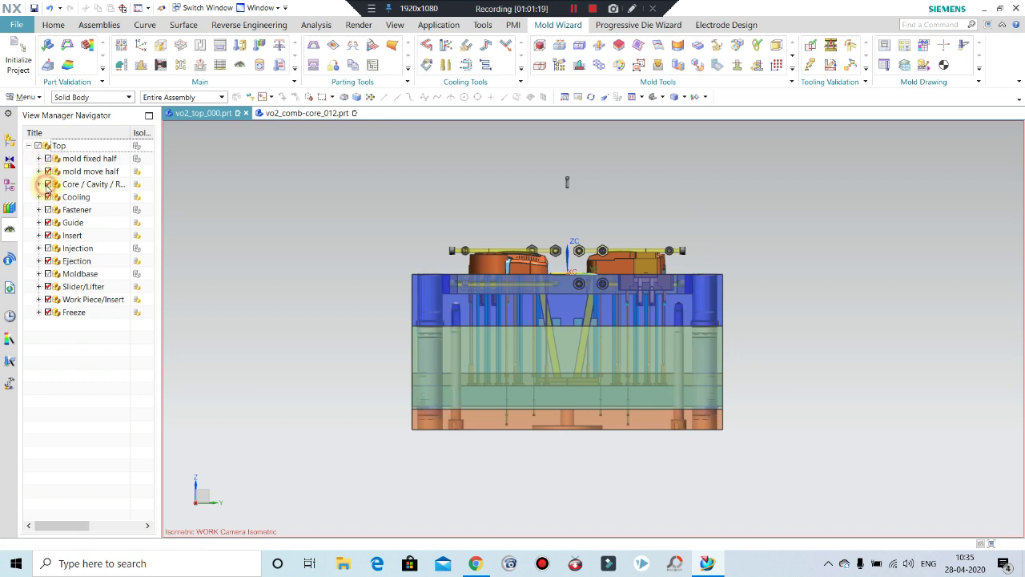
{"action": "left_click", "coordinate": [47, 184]}
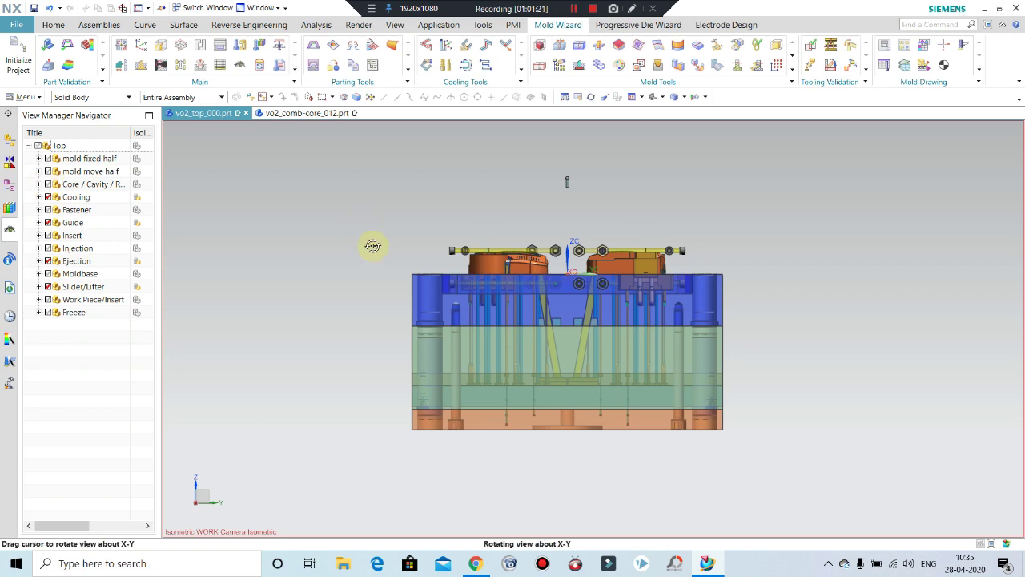
{"action": "middle_click_drag", "start_coordinate": [373, 246], "coordinate": [394, 222]}
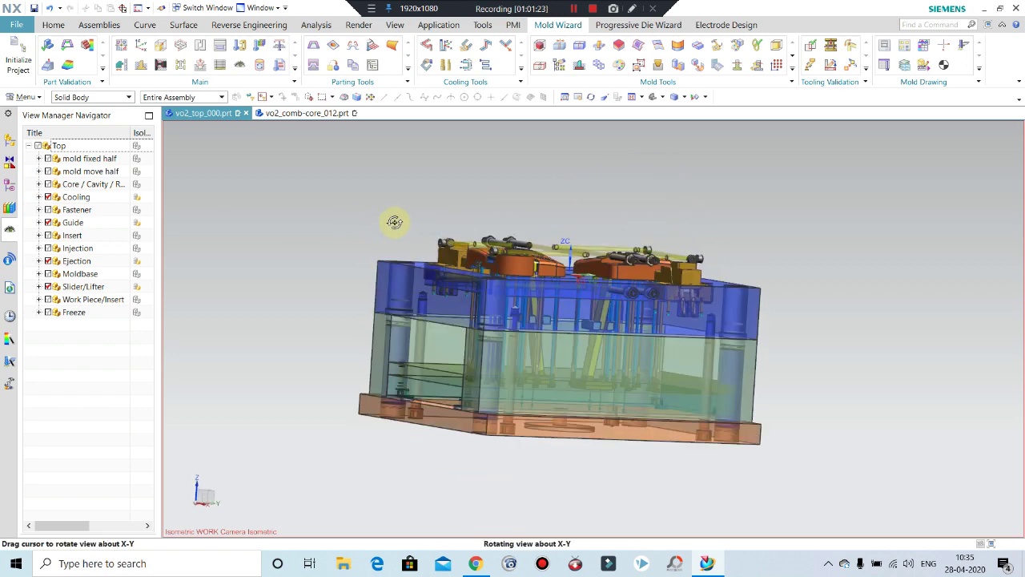
{"action": "middle_click_drag", "start_coordinate": [394, 222], "coordinate": [396, 227]}
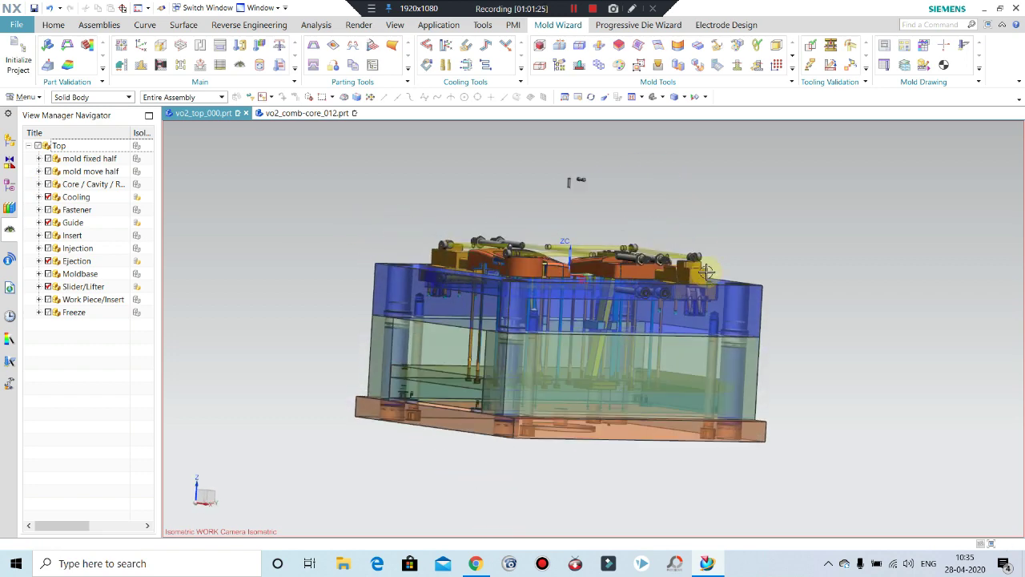
{"action": "key", "text": "F8"}
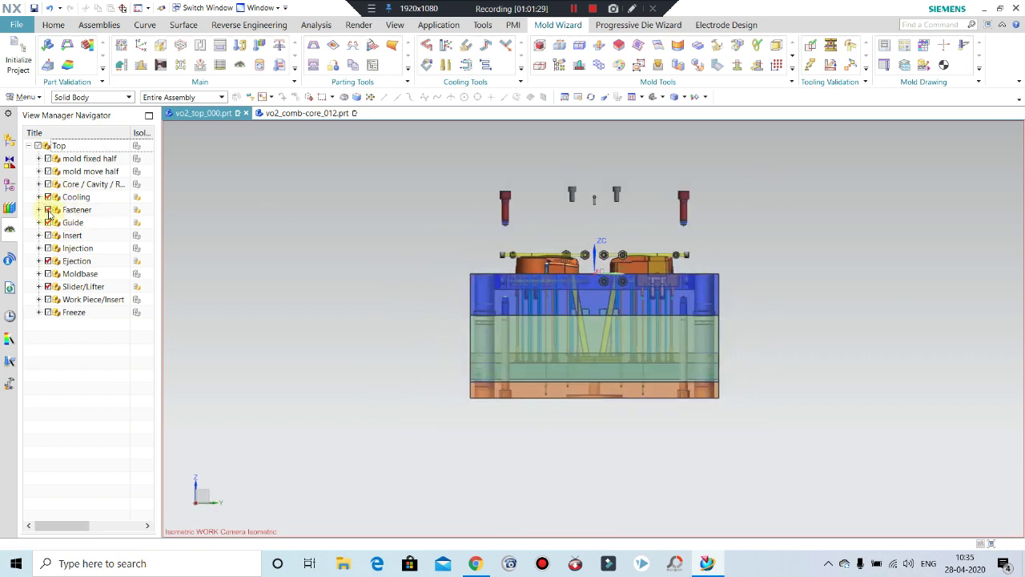
- Hide Cooling, Injection, Work Piece/Insert and Freeze, keeping the lifters visible
{"action": "left_click", "coordinate": [48, 197]}
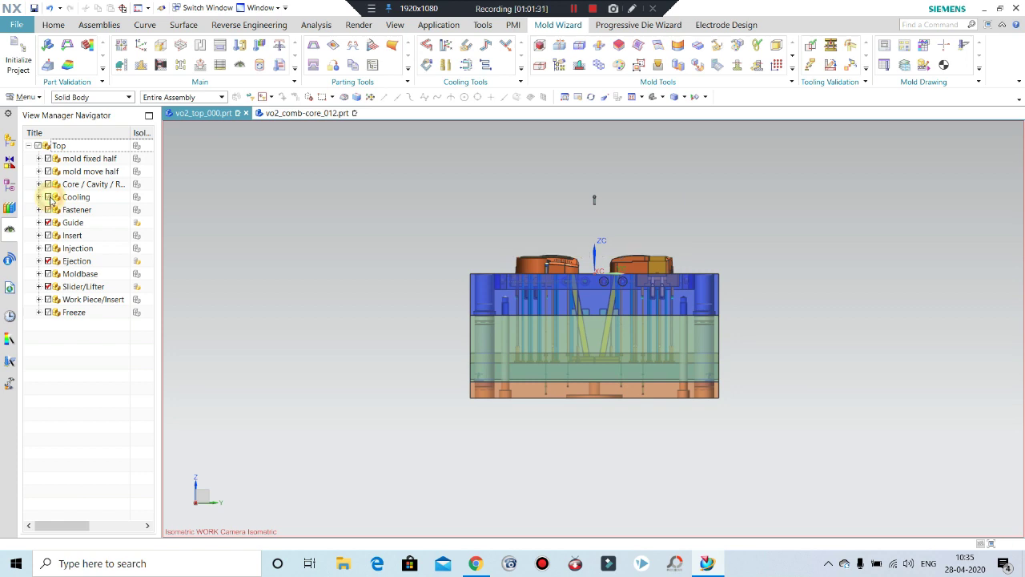
{"action": "left_click", "coordinate": [47, 249]}
{"action": "left_click", "coordinate": [47, 249]}
{"action": "scroll", "coordinate": [536, 276], "scroll_direction": "up", "scroll_amount": 2}
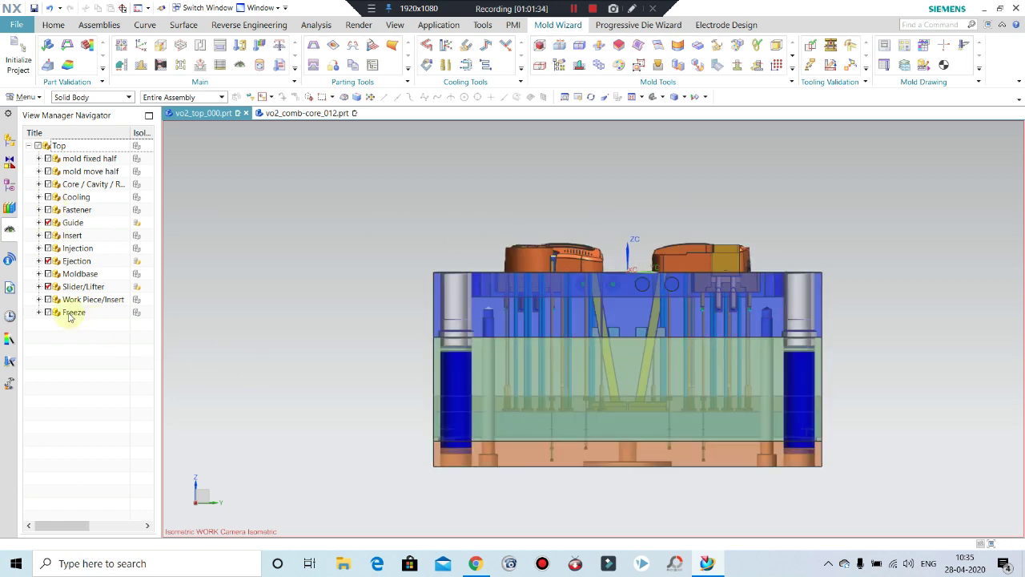
{"action": "left_click", "coordinate": [48, 286]}
{"action": "left_click", "coordinate": [48, 286]}
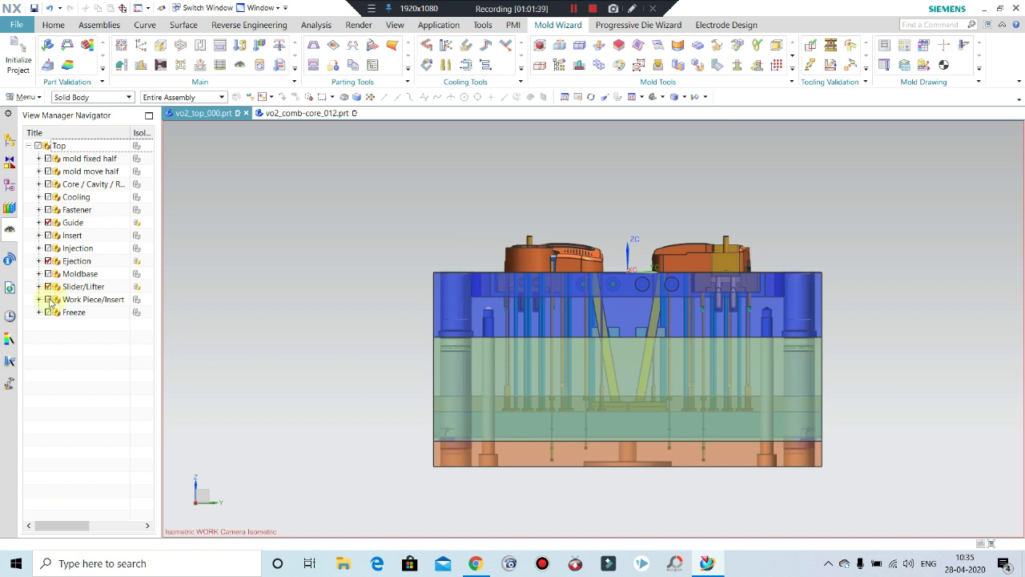
{"action": "left_click", "coordinate": [48, 300]}
{"action": "left_click", "coordinate": [48, 299]}
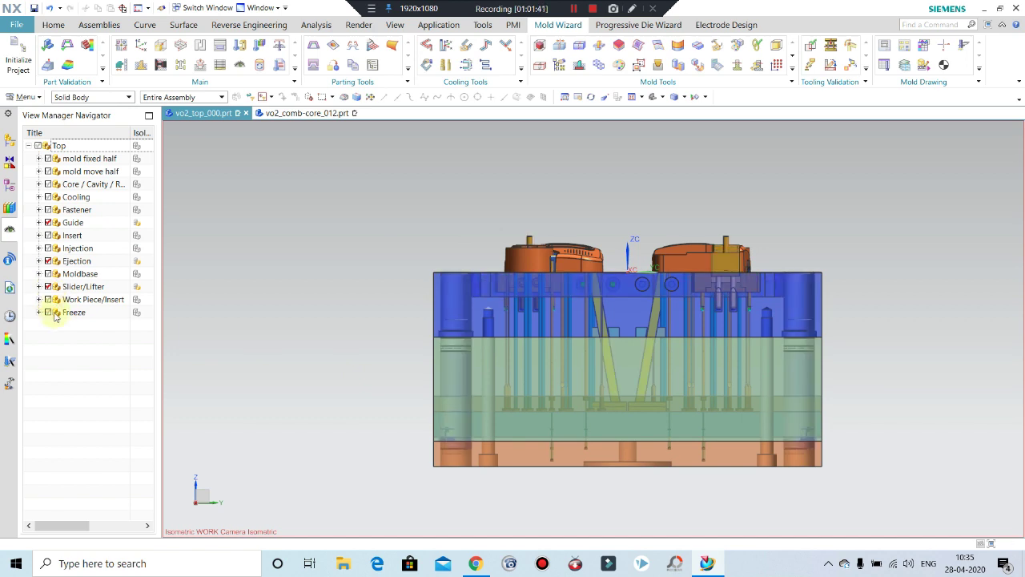
{"action": "left_click", "coordinate": [48, 313]}
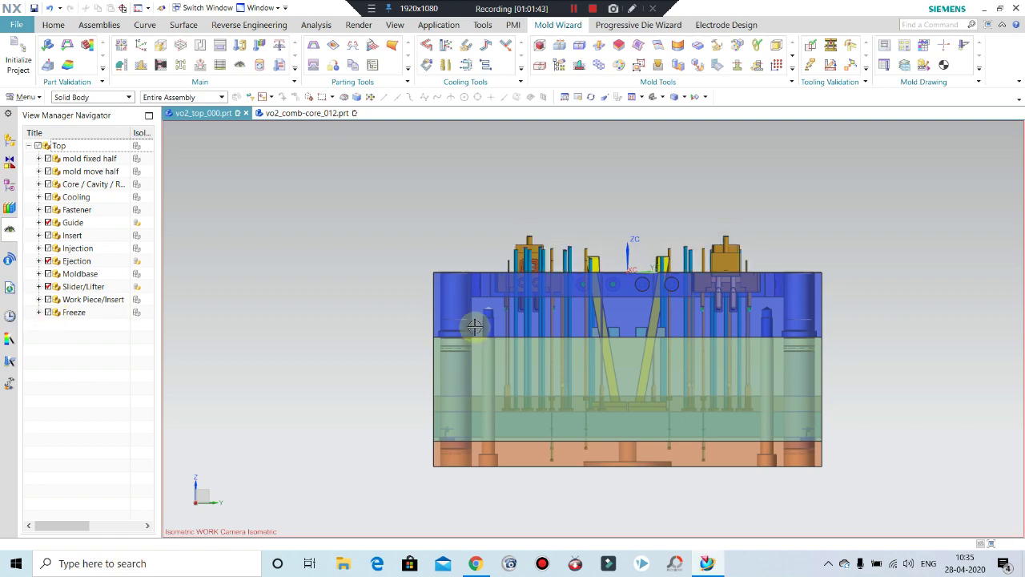
- Snap to a fitted front view and box-select the lower mold plates
{"action": "mouse_move", "coordinate": [475, 326]}
{"action": "middle_mouse_down"}
{"action": "mouse_move", "coordinate": [506, 377]}
{"action": "mouse_move", "coordinate": [519, 311]}
{"action": "mouse_move", "coordinate": [393, 227]}
{"action": "middle_mouse_up"}
{"action": "key", "text": "ctrl+alt+f"}
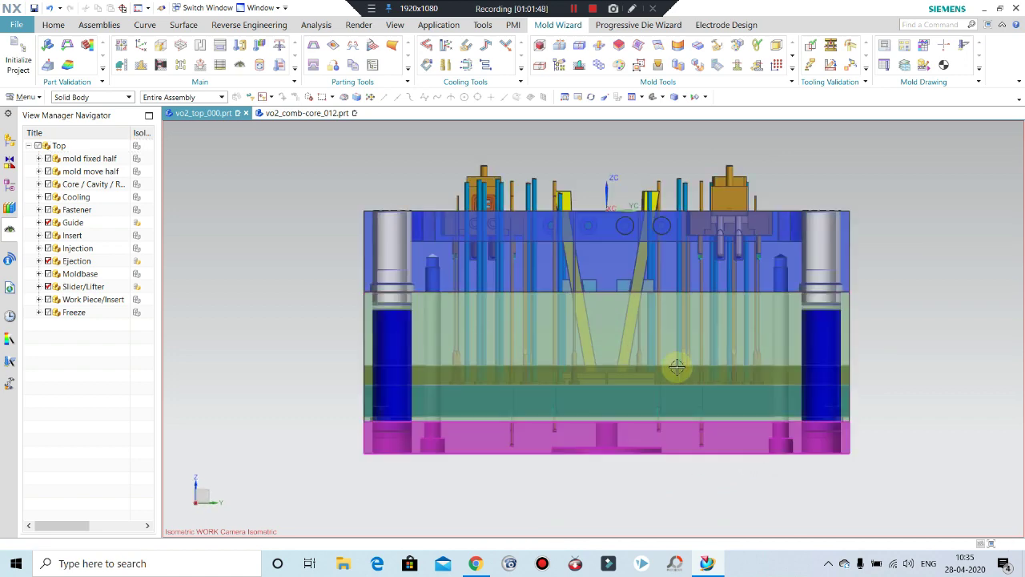
{"action": "scroll", "coordinate": [677, 367], "scroll_direction": "down", "scroll_amount": 2}
{"action": "left_click_drag", "start_coordinate": [912, 316], "coordinate": [398, 487]}
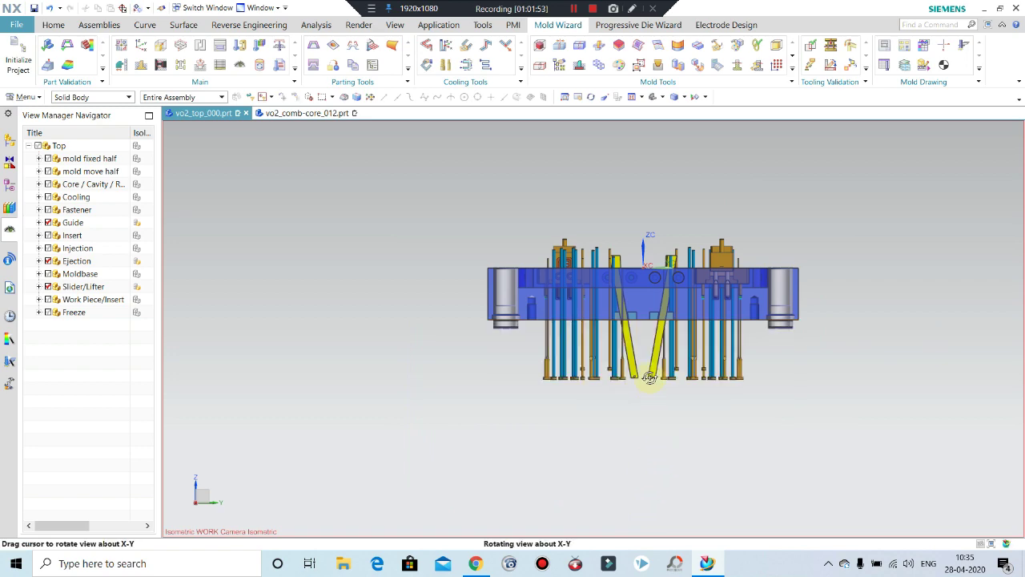
- Hide the Ejection pins and view the plate from the top
{"action": "middle_click_drag", "start_coordinate": [649, 377], "coordinate": [897, 337]}
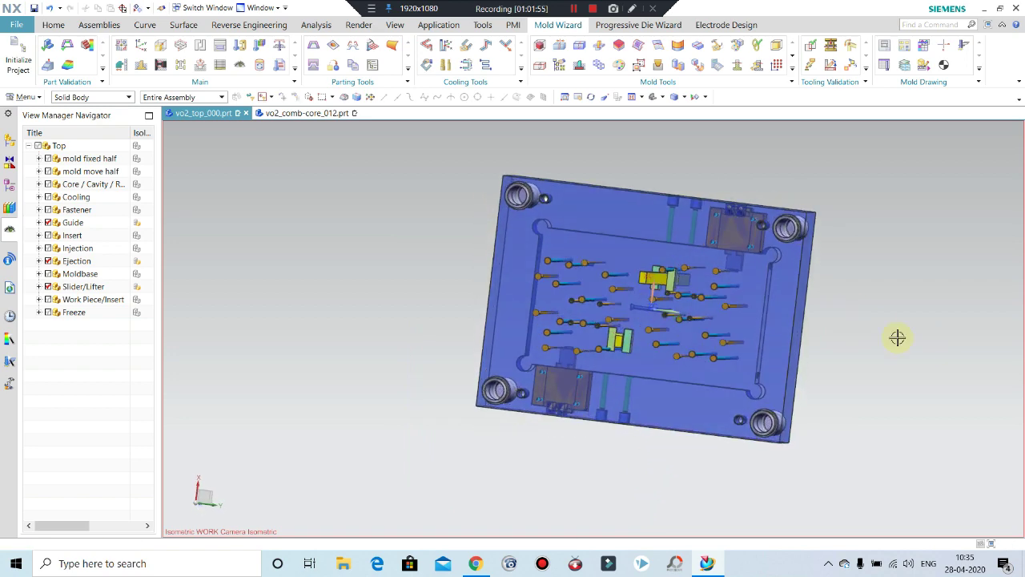
{"action": "left_click", "coordinate": [48, 261]}
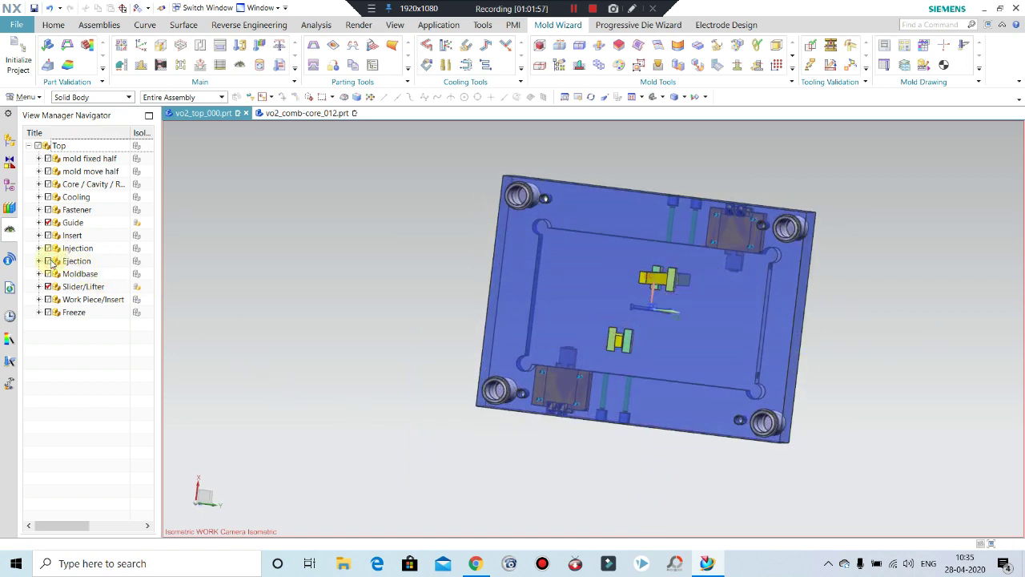
{"action": "middle_click_drag", "start_coordinate": [248, 271], "coordinate": [267, 245]}
{"action": "key", "text": "F8"}
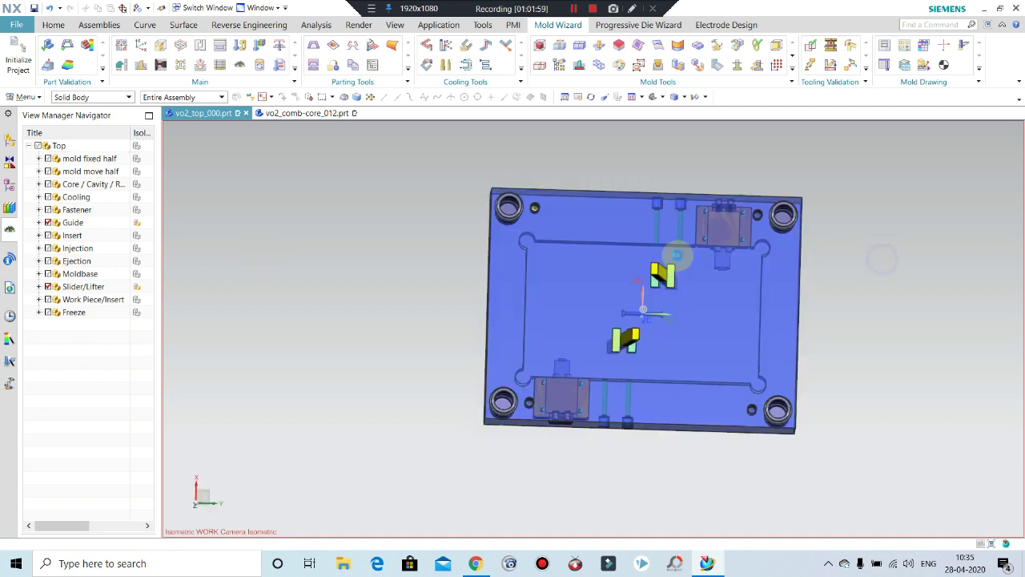
{"action": "scroll", "coordinate": [667, 297], "scroll_direction": "up", "scroll_amount": 4}
- Orbit and zoom to inspect the plate with its lifters and guide blocks
{"action": "middle_click_drag", "start_coordinate": [667, 298], "coordinate": [594, 197]}
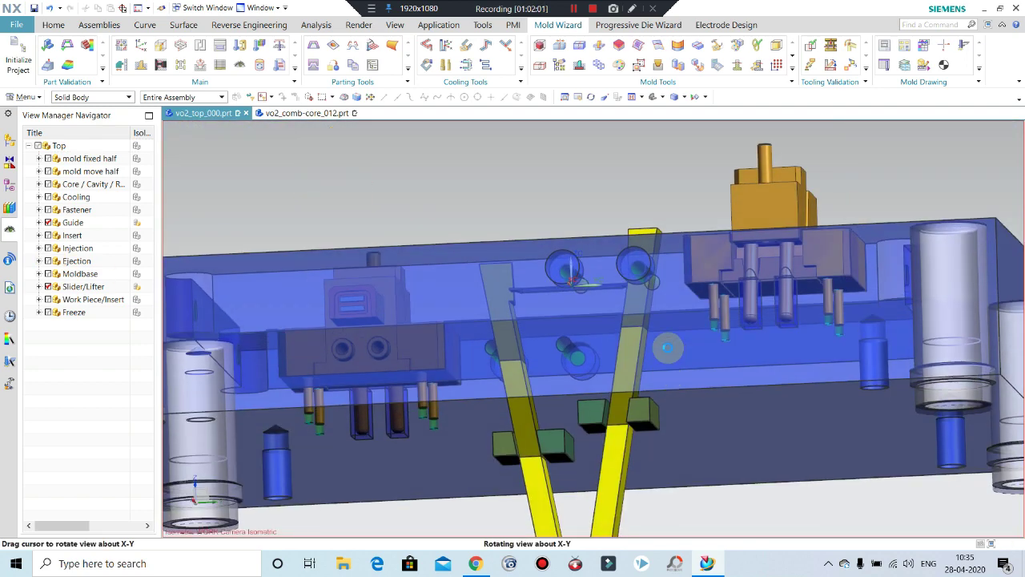
{"action": "key", "text": "F8"}
{"action": "scroll", "coordinate": [599, 435], "scroll_direction": "up", "scroll_amount": 3}
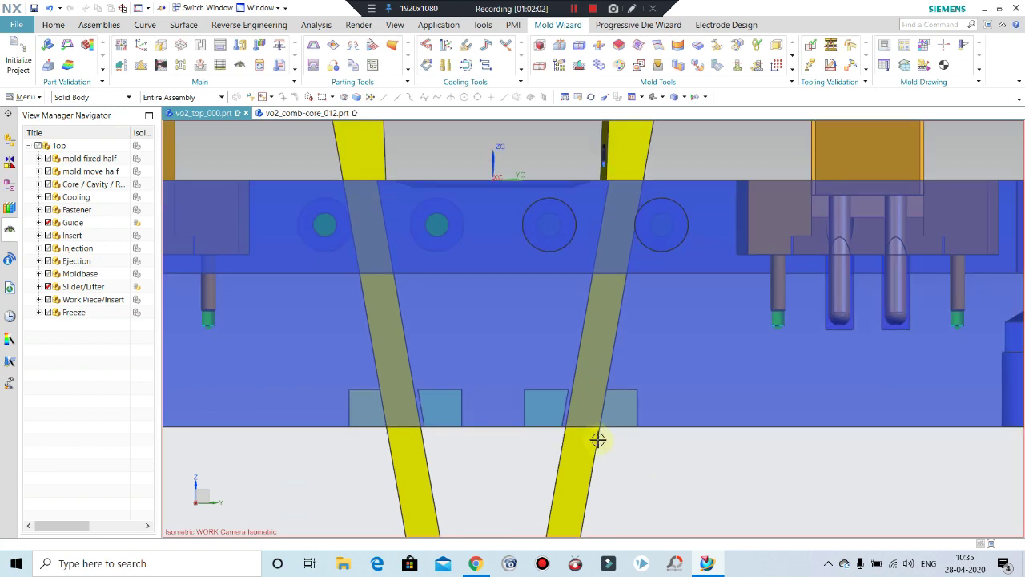
{"action": "scroll", "coordinate": [597, 433], "scroll_direction": "down", "scroll_amount": 3}
{"action": "mouse_move", "coordinate": [598, 433]}
{"action": "middle_mouse_down"}
{"action": "mouse_move", "coordinate": [575, 431]}
{"action": "mouse_move", "coordinate": [584, 371]}
{"action": "mouse_move", "coordinate": [603, 437]}
{"action": "middle_mouse_up"}
{"action": "scroll", "coordinate": [575, 431], "scroll_direction": "up", "scroll_amount": 3}
{"action": "scroll", "coordinate": [668, 400], "scroll_direction": "down", "scroll_amount": 3}
{"action": "scroll", "coordinate": [975, 374], "scroll_direction": "down", "scroll_amount": 2}
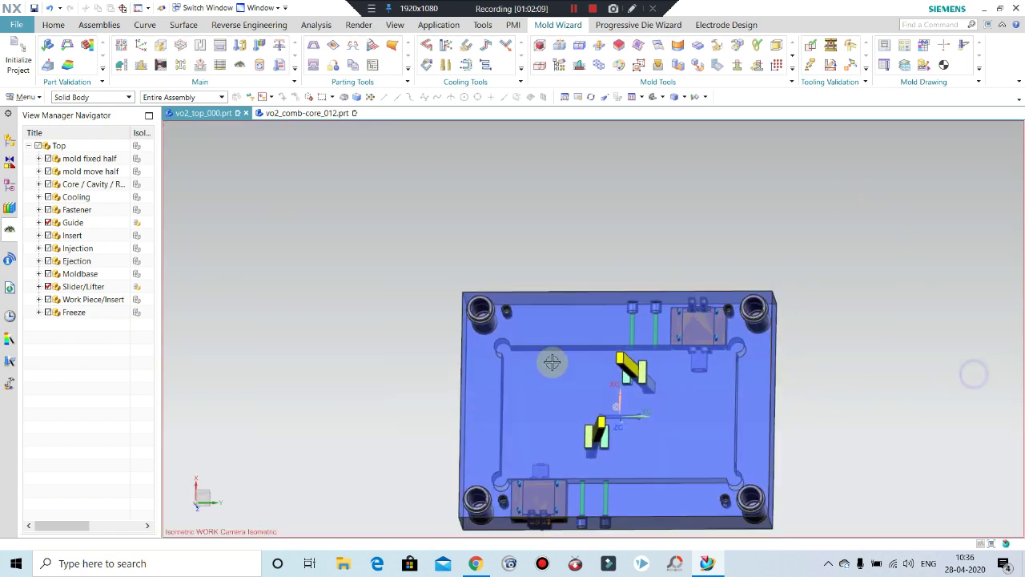
{"action": "scroll", "coordinate": [666, 398], "scroll_direction": "up", "scroll_amount": 3}
{"action": "scroll", "coordinate": [618, 355], "scroll_direction": "up", "scroll_amount": 2}
{"action": "scroll", "coordinate": [614, 360], "scroll_direction": "down", "scroll_amount": 2}
{"action": "scroll", "coordinate": [617, 361], "scroll_direction": "down", "scroll_amount": 1}
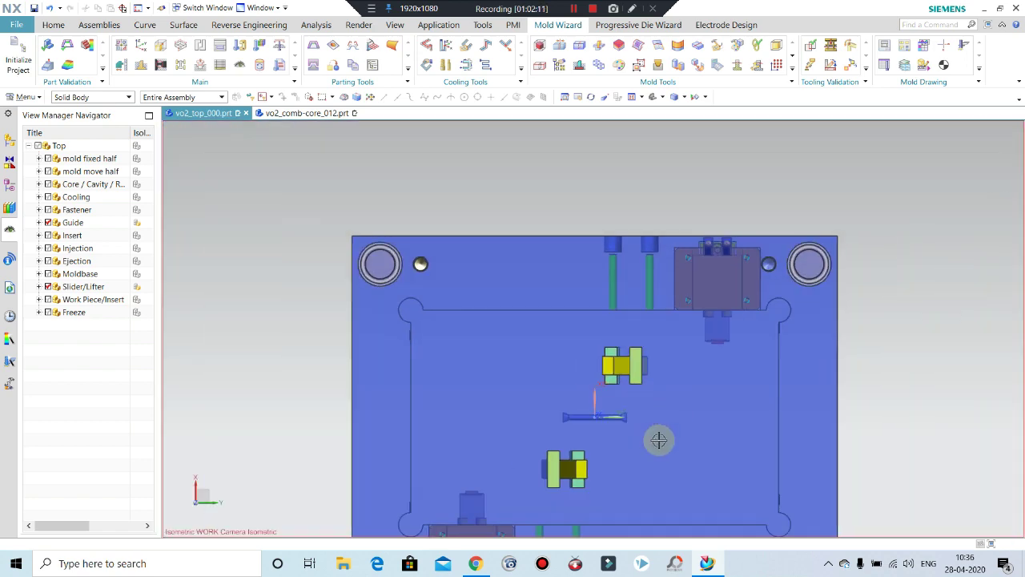
{"action": "scroll", "coordinate": [600, 363], "scroll_direction": "down", "scroll_amount": 1}
{"action": "scroll", "coordinate": [602, 393], "scroll_direction": "down", "scroll_amount": 1}
{"action": "scroll", "coordinate": [641, 429], "scroll_direction": "up", "scroll_amount": 2}
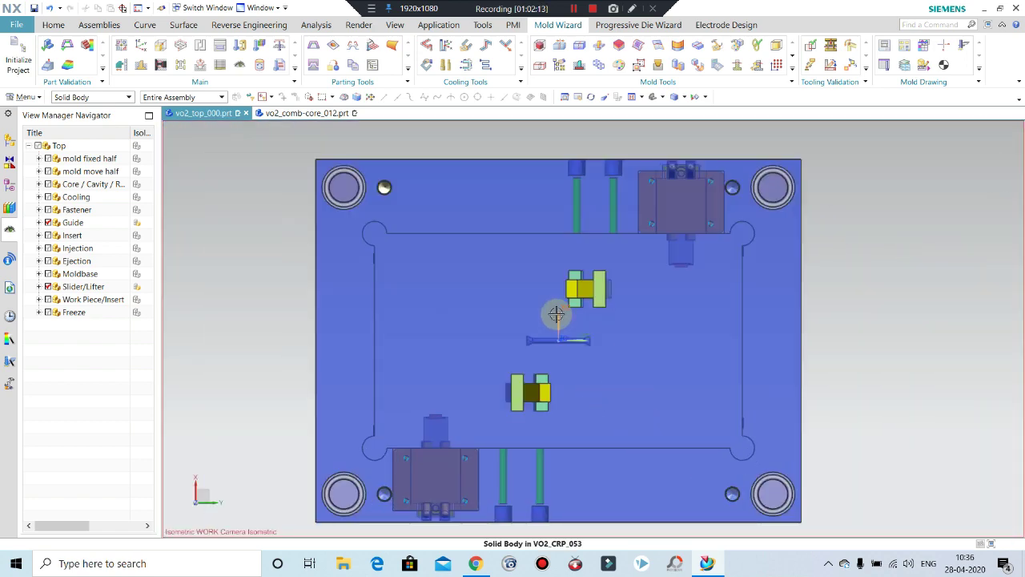
{"action": "scroll", "coordinate": [556, 314], "scroll_direction": "down", "scroll_amount": 2}
{"action": "scroll", "coordinate": [614, 346], "scroll_direction": "up", "scroll_amount": 1}
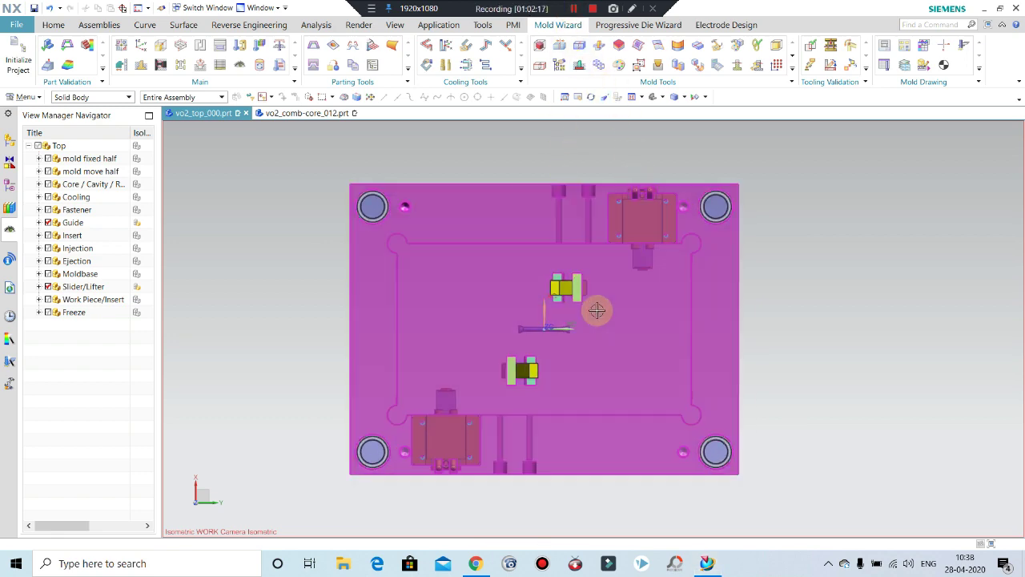
{"action": "scroll", "coordinate": [592, 305], "scroll_direction": "up", "scroll_amount": 2}
{"action": "scroll", "coordinate": [577, 293], "scroll_direction": "down", "scroll_amount": 1}
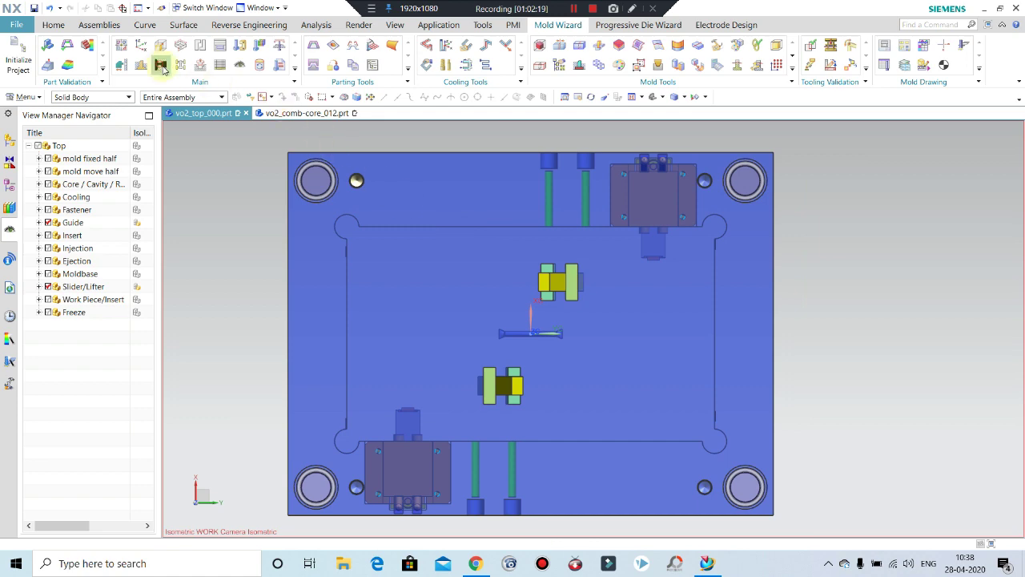
- Choose SHCS[Auto] from the Screws library and place it on the guide block face
{"action": "left_click", "coordinate": [242, 45]}
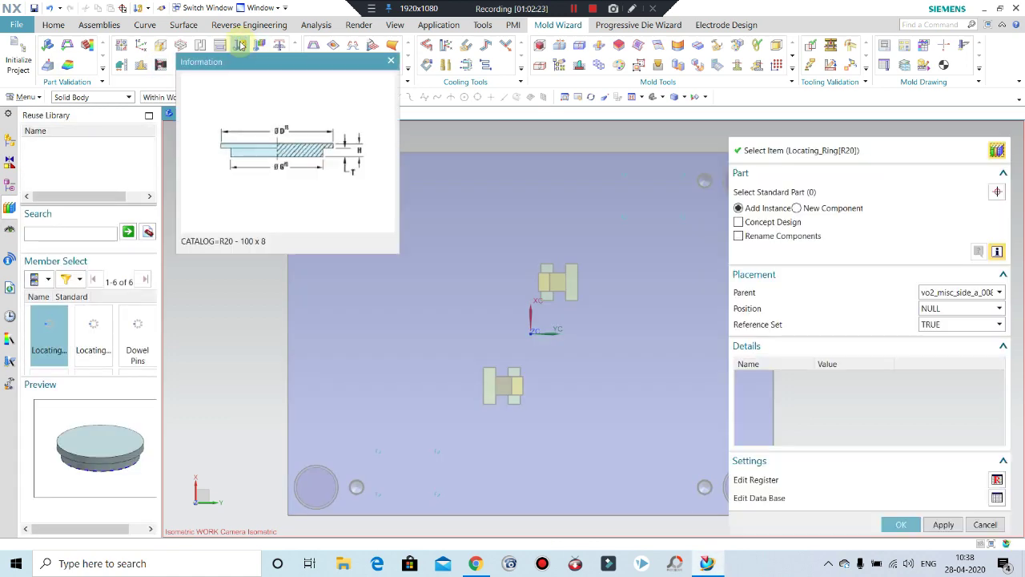
{"action": "scroll", "coordinate": [78, 174], "scroll_direction": "down", "scroll_amount": 1}
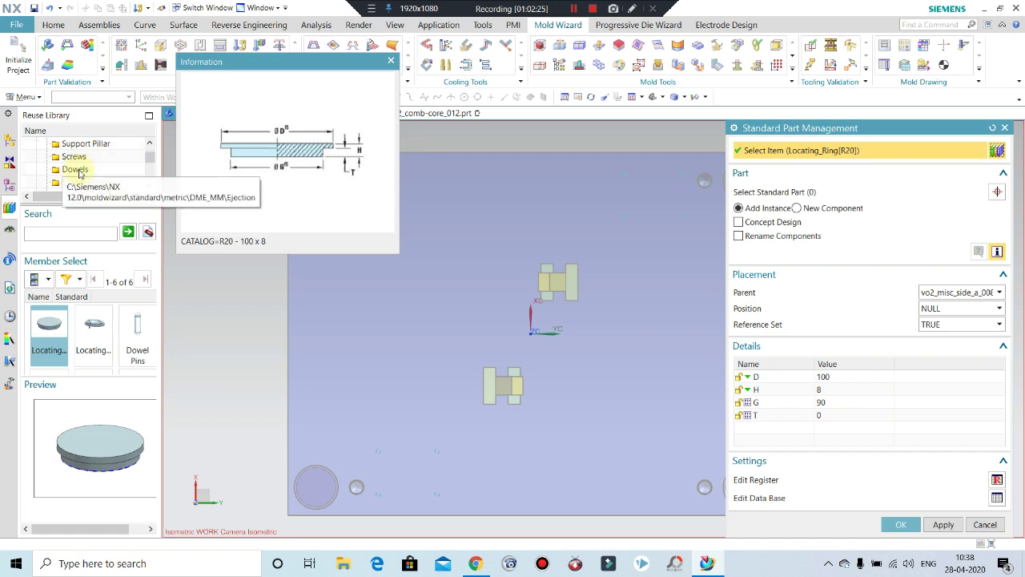
{"action": "left_click", "coordinate": [80, 157]}
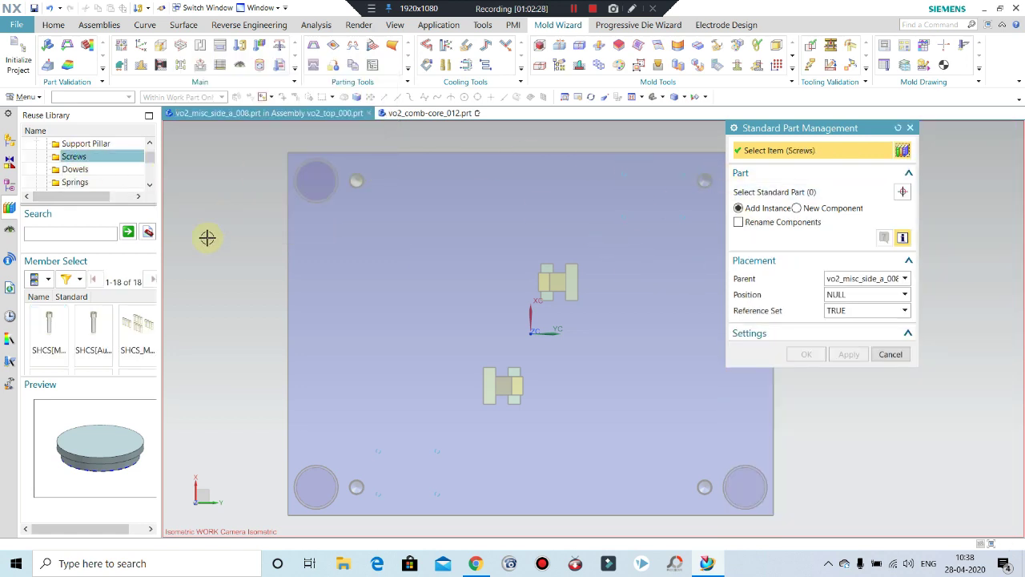
{"action": "left_click", "coordinate": [80, 329]}
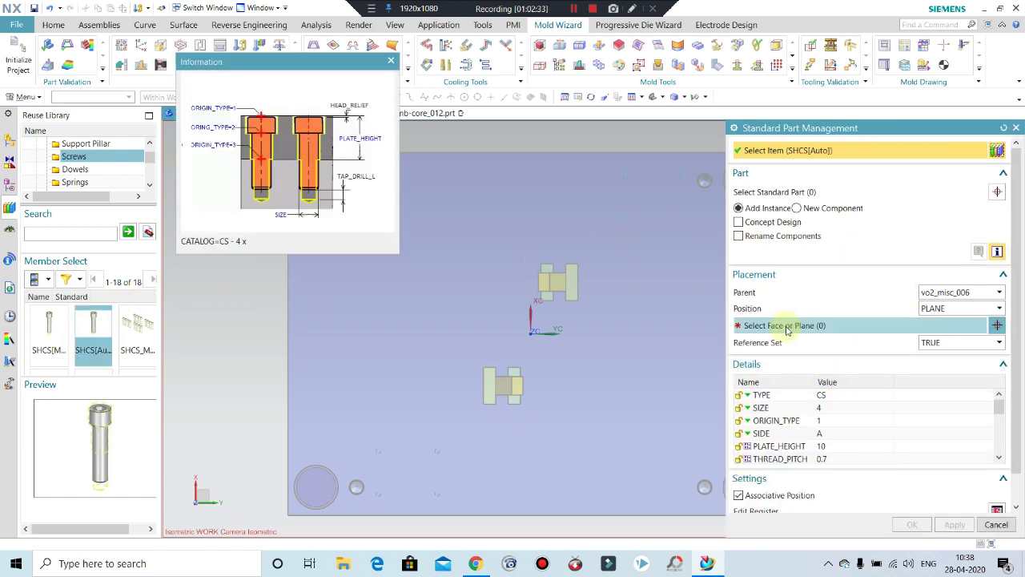
{"action": "left_click", "coordinate": [788, 326]}
{"action": "scroll", "coordinate": [566, 293], "scroll_direction": "up", "scroll_amount": 3}
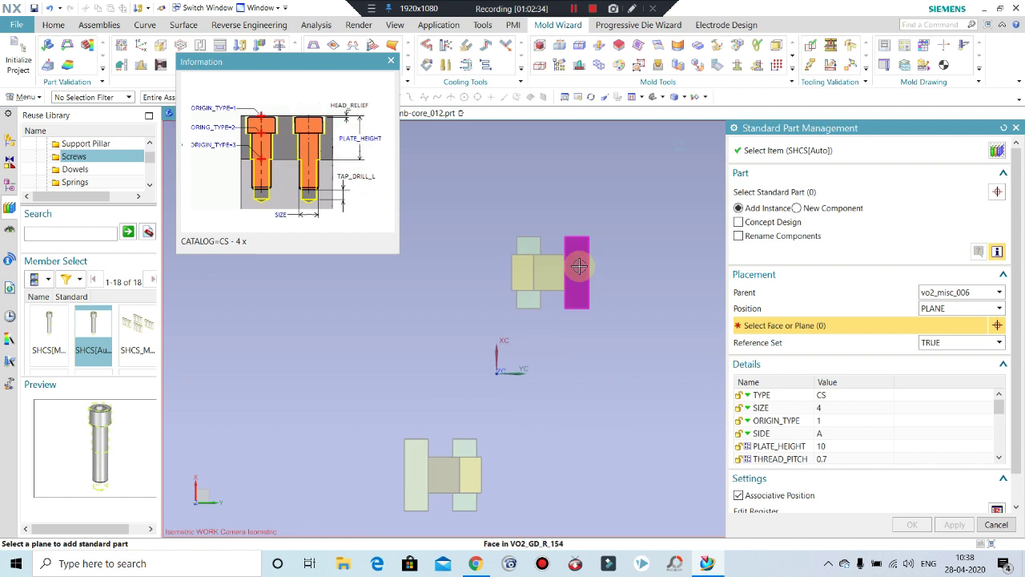
{"action": "left_click", "coordinate": [579, 265]}
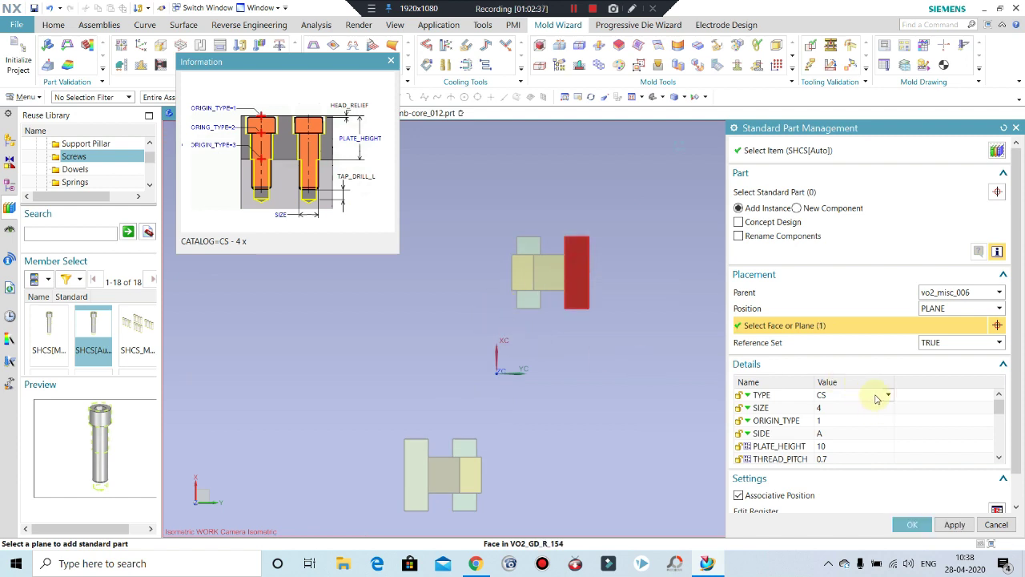
{"action": "left_click", "coordinate": [954, 524]}
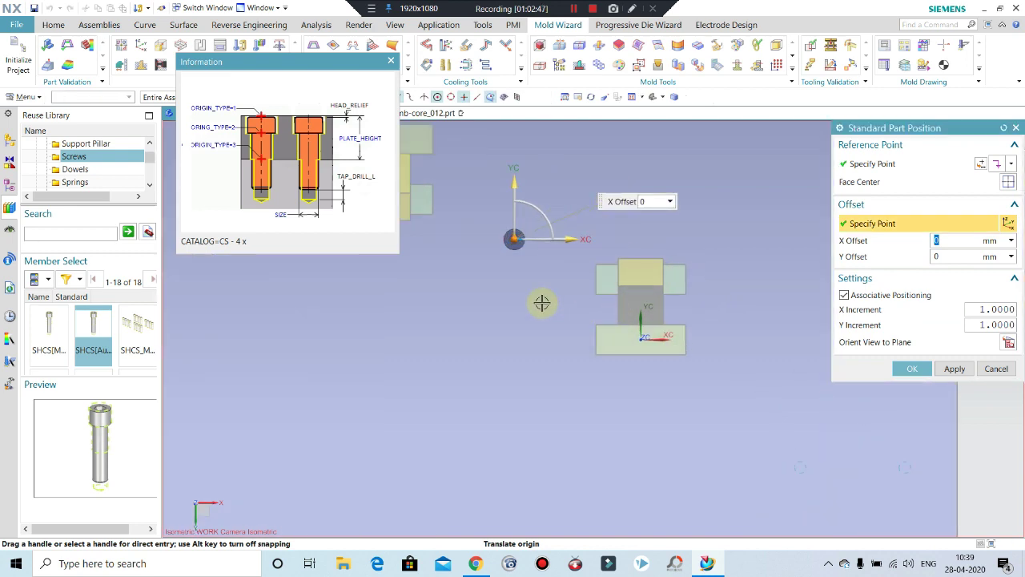
- Switch to top view and drag the screw origin onto the upper guide block
{"action": "mouse_move", "coordinate": [541, 302]}
{"action": "middle_mouse_down"}
{"action": "mouse_move", "coordinate": [583, 332]}
{"action": "mouse_move", "coordinate": [608, 325]}
{"action": "middle_mouse_up"}
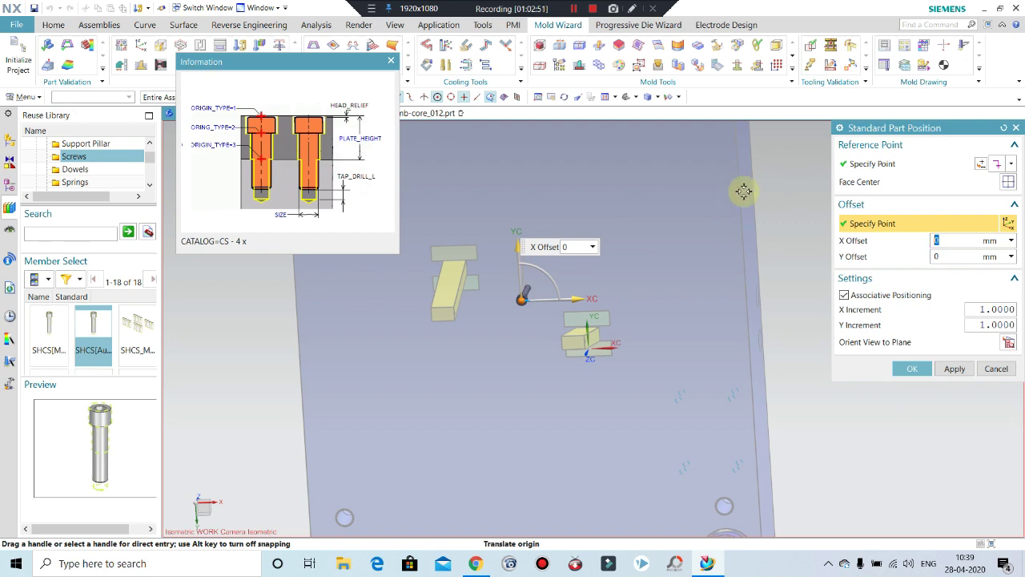
{"action": "key", "text": "F8"}
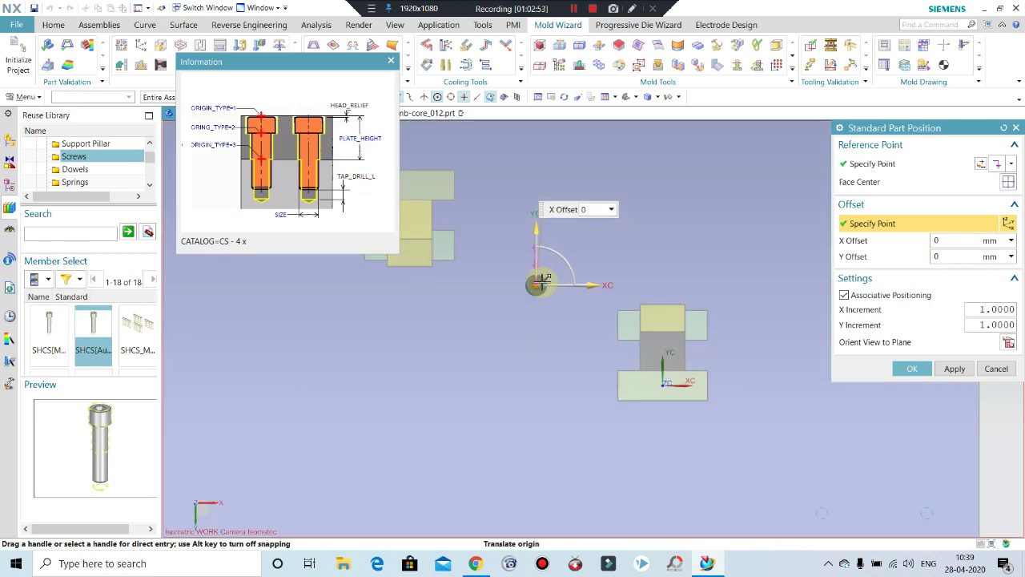
{"action": "scroll", "coordinate": [720, 297], "scroll_direction": "down", "scroll_amount": 2}
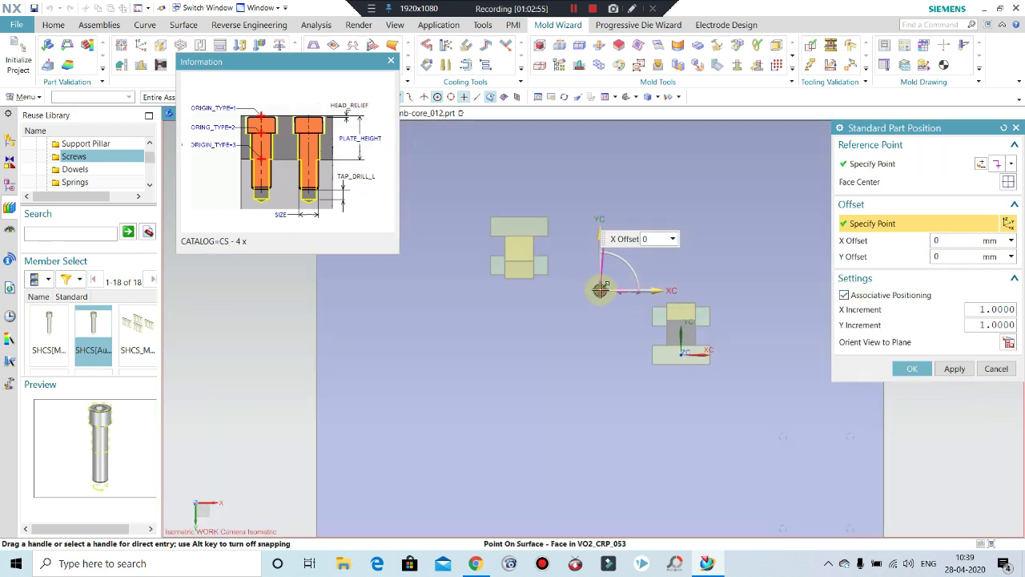
{"action": "left_click_drag", "start_coordinate": [601, 289], "coordinate": [507, 227]}
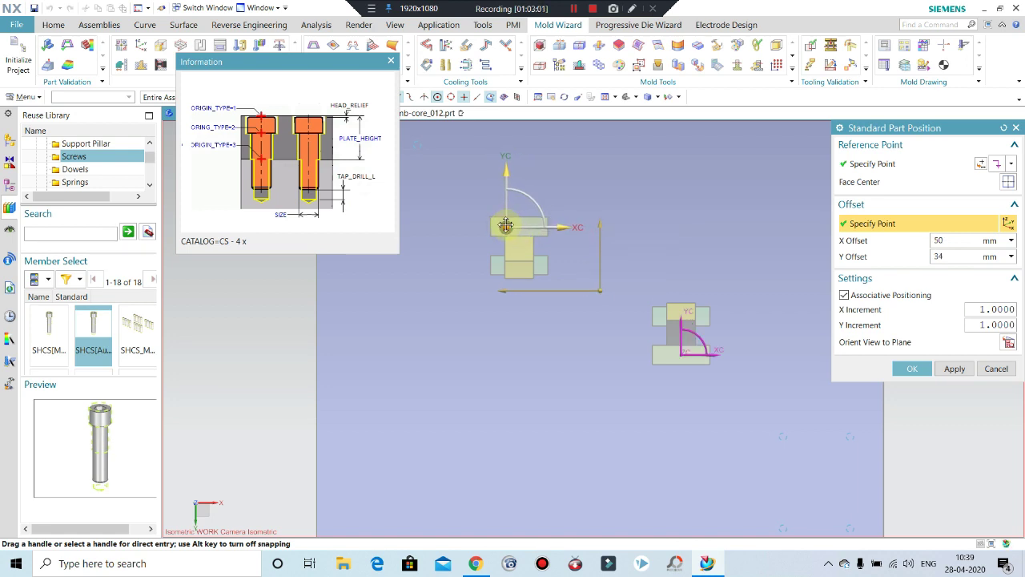
{"action": "scroll", "coordinate": [504, 225], "scroll_direction": "up", "scroll_amount": 3}
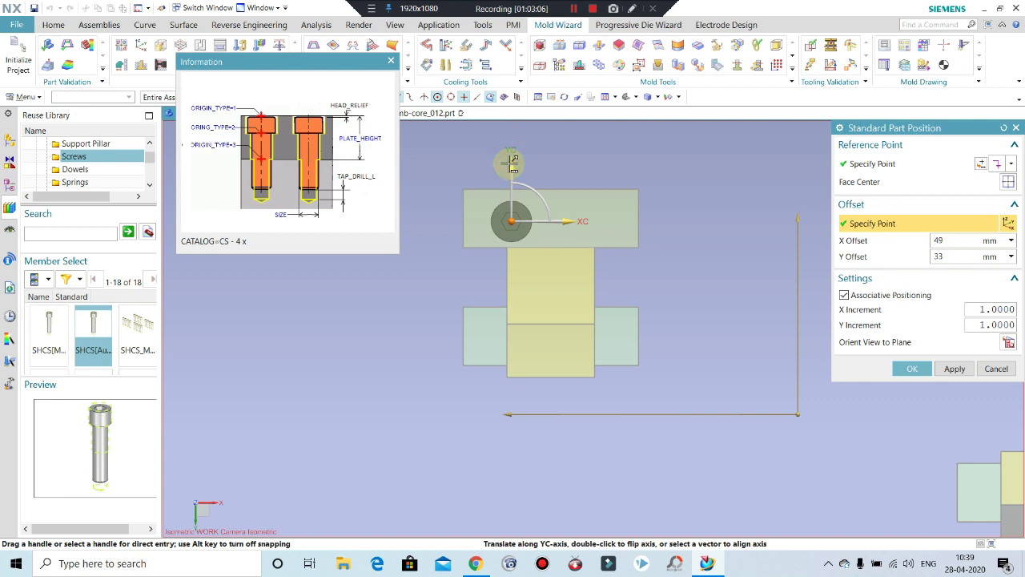
- Offset the screw 1.5 mm along YC and set its point on the guide block face
{"action": "left_click_drag", "start_coordinate": [511, 163], "coordinate": [513, 152]}
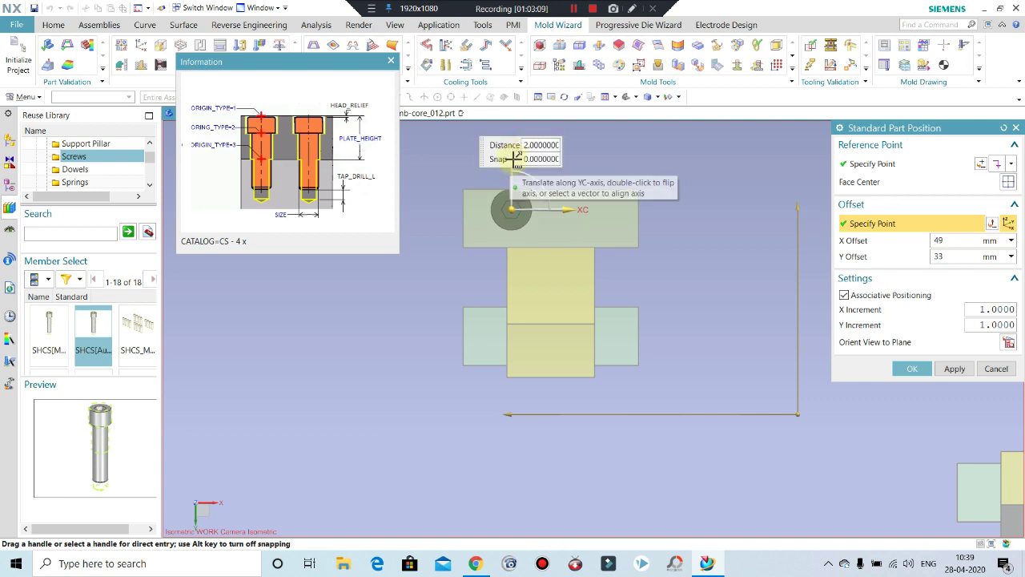
{"action": "left_click_drag", "start_coordinate": [513, 159], "coordinate": [514, 169]}
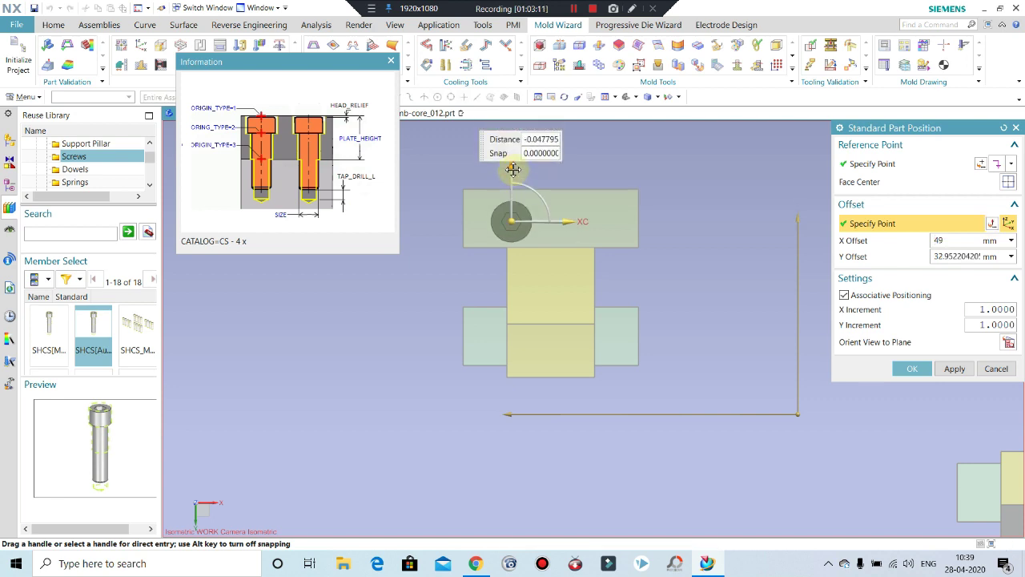
{"action": "type", "text": "1.5"}
{"action": "key", "text": "Return"}
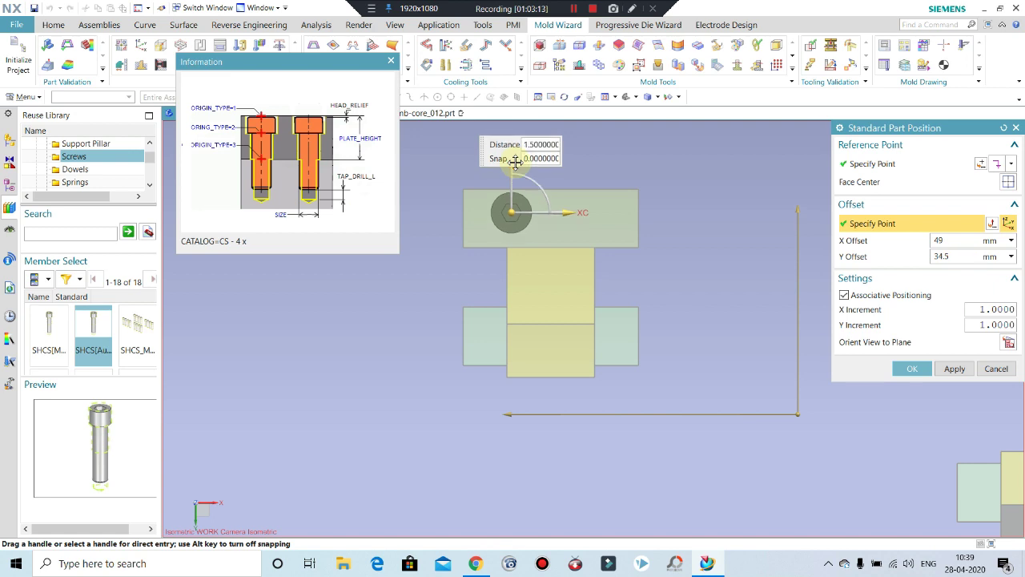
{"action": "left_click", "coordinate": [534, 144]}
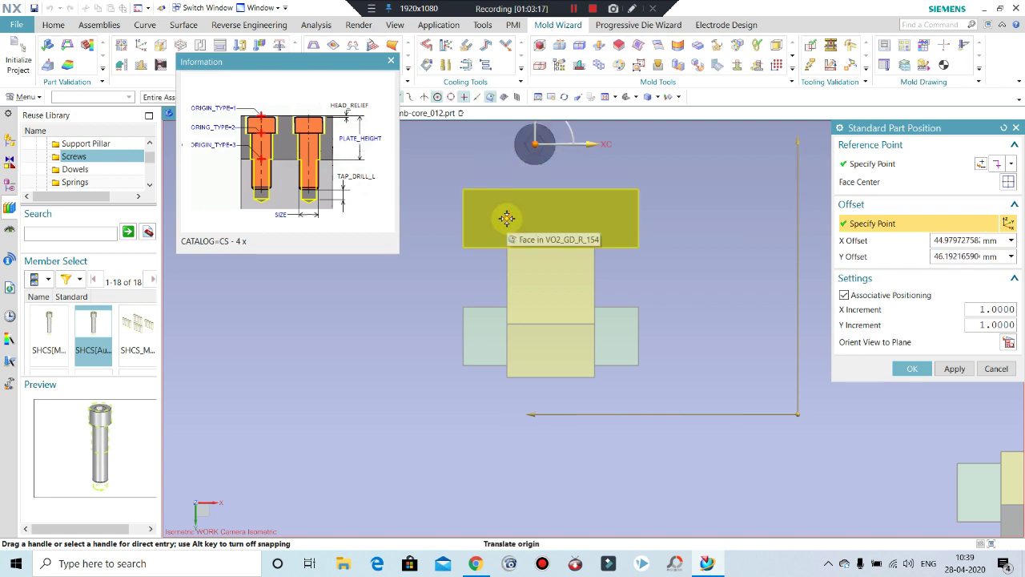
{"action": "left_click", "coordinate": [507, 217]}
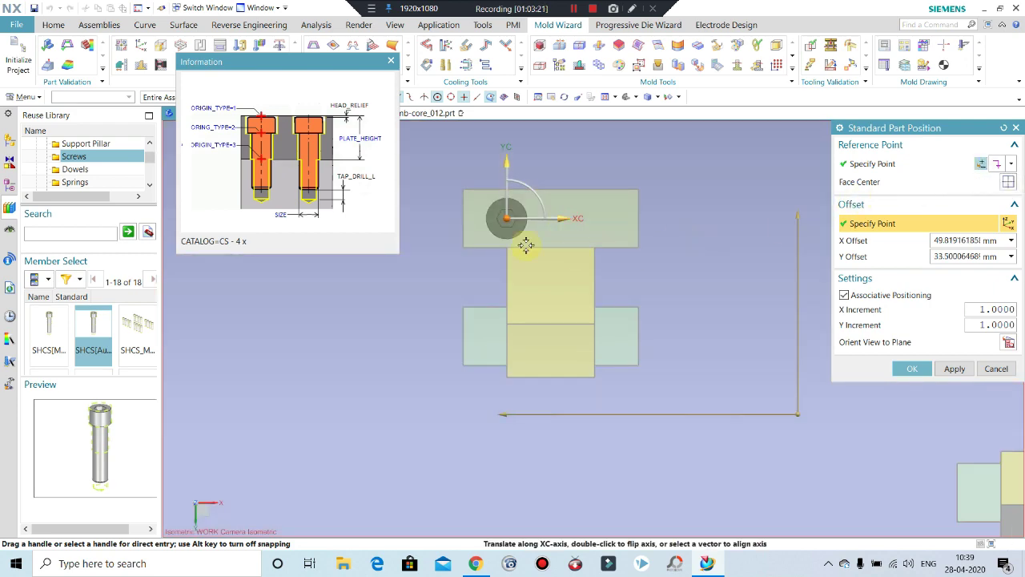
- Place the first screw, then a second screw on the upper guide block face
{"action": "left_click", "coordinate": [955, 370]}
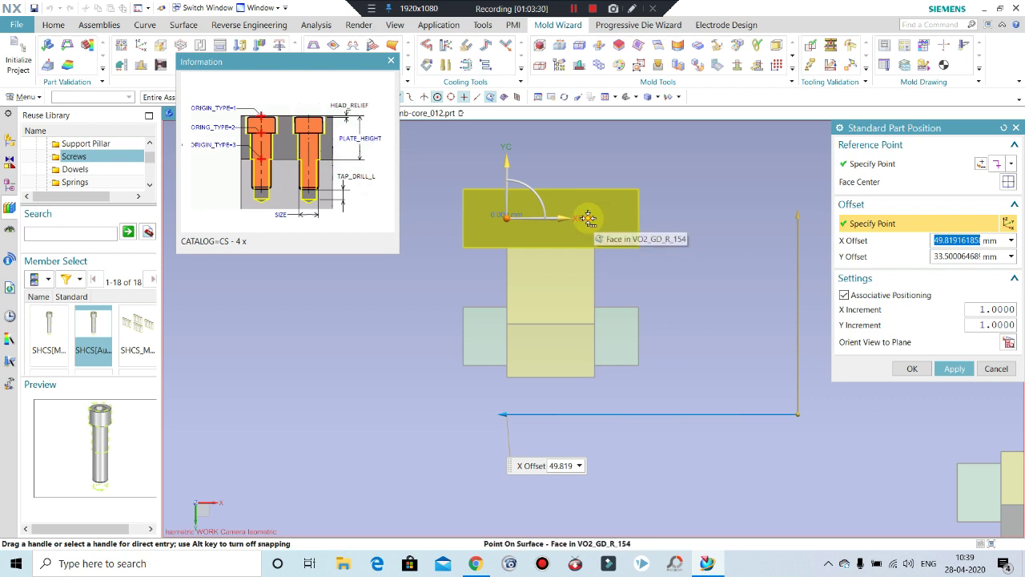
{"action": "left_click", "coordinate": [589, 218]}
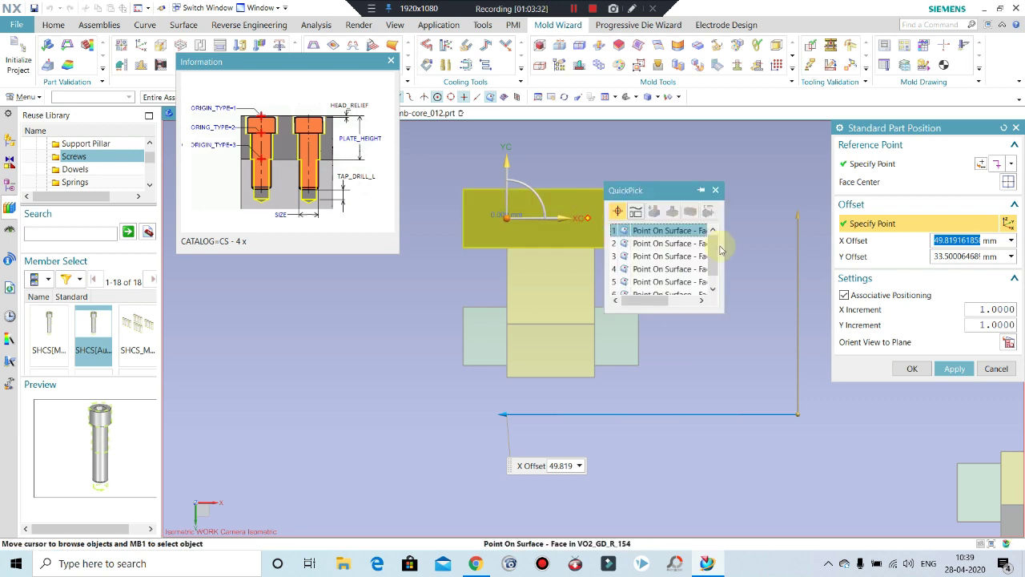
{"action": "left_click", "coordinate": [657, 230]}
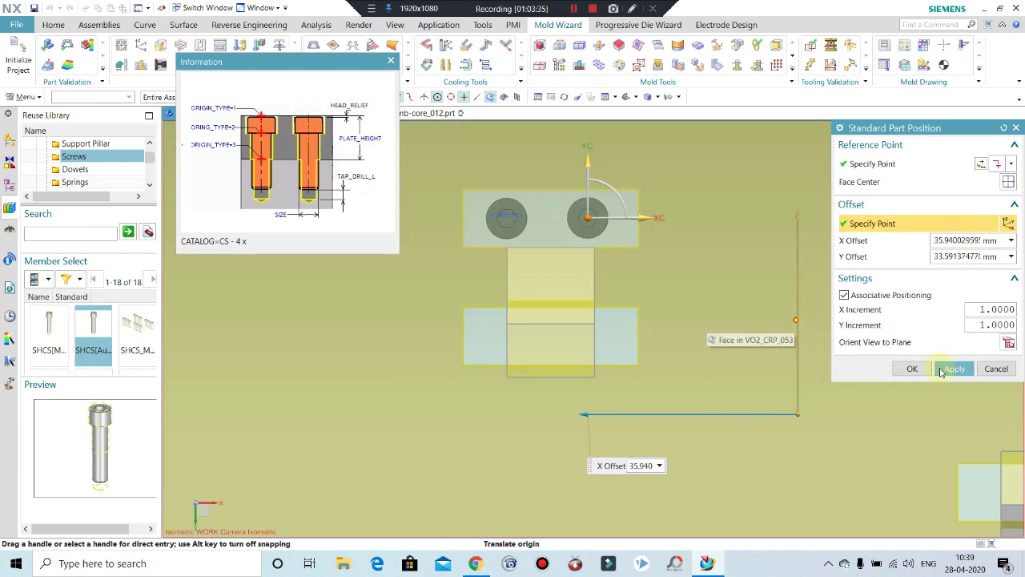
{"action": "left_click", "coordinate": [945, 368]}
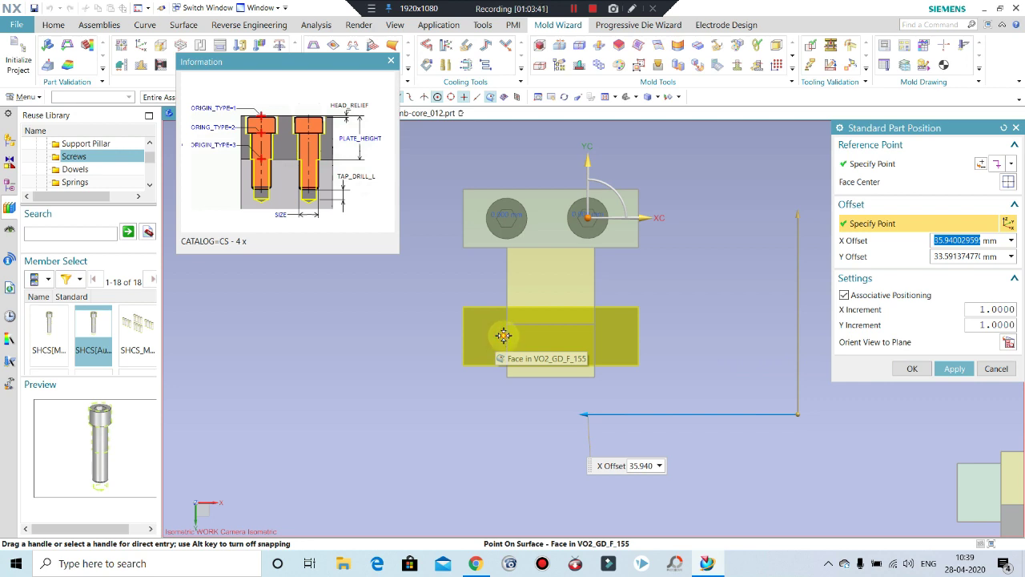
- Place a screw at the lower block's left end, then position the next at its right end
{"action": "left_click", "coordinate": [503, 335]}
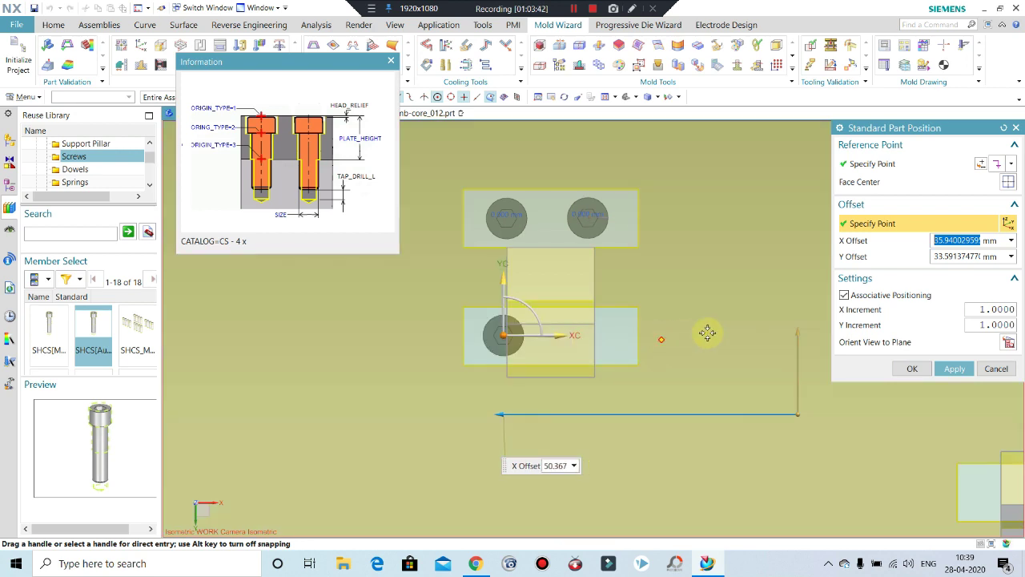
{"action": "left_click", "coordinate": [951, 368]}
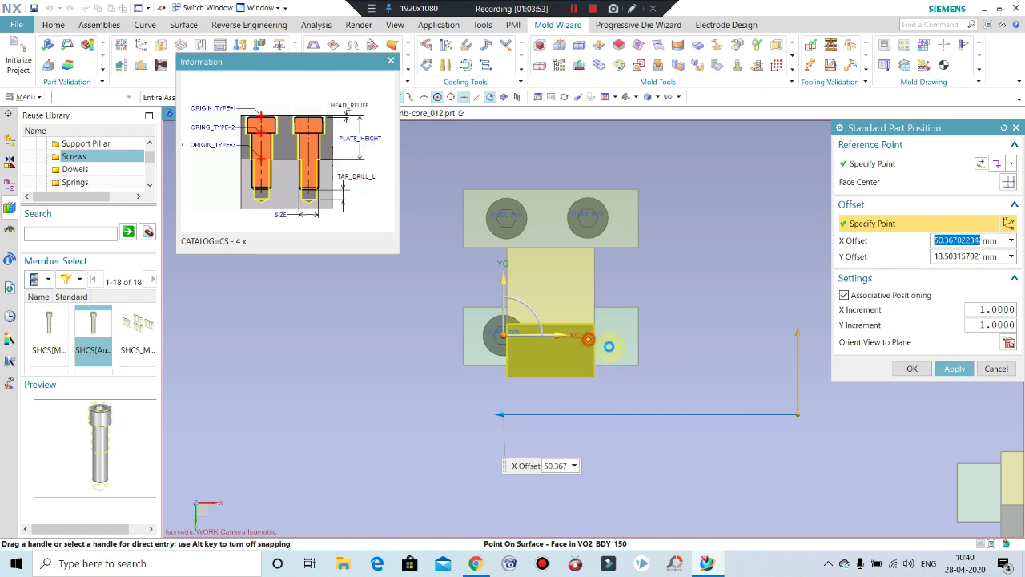
{"action": "left_click", "coordinate": [588, 340]}
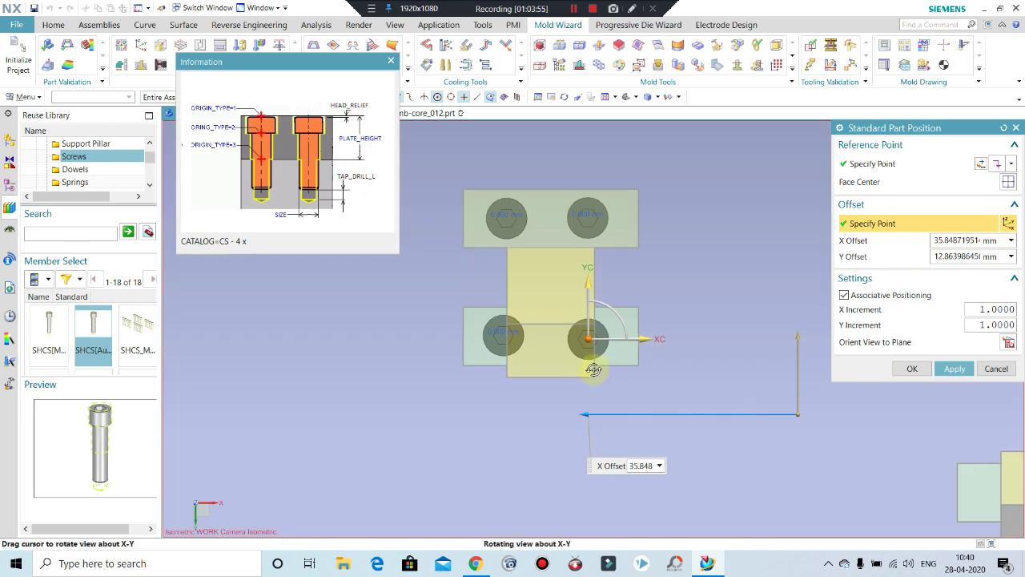
{"action": "middle_click_drag", "start_coordinate": [604, 368], "coordinate": [603, 363]}
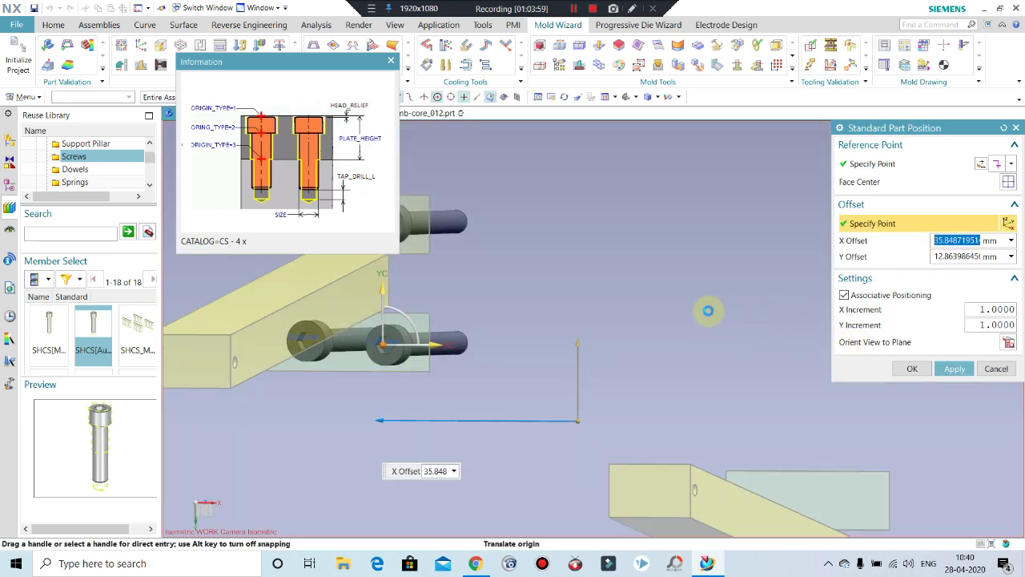
- Return to a top view of the mold plate and place two screws on the other guide block
{"action": "scroll", "coordinate": [657, 313], "scroll_direction": "down", "scroll_amount": 3}
{"action": "scroll", "coordinate": [658, 313], "scroll_direction": "down", "scroll_amount": 3}
{"action": "mouse_move", "coordinate": [658, 313]}
{"action": "middle_mouse_down"}
{"action": "mouse_move", "coordinate": [553, 398]}
{"action": "mouse_move", "coordinate": [500, 311]}
{"action": "middle_mouse_up"}
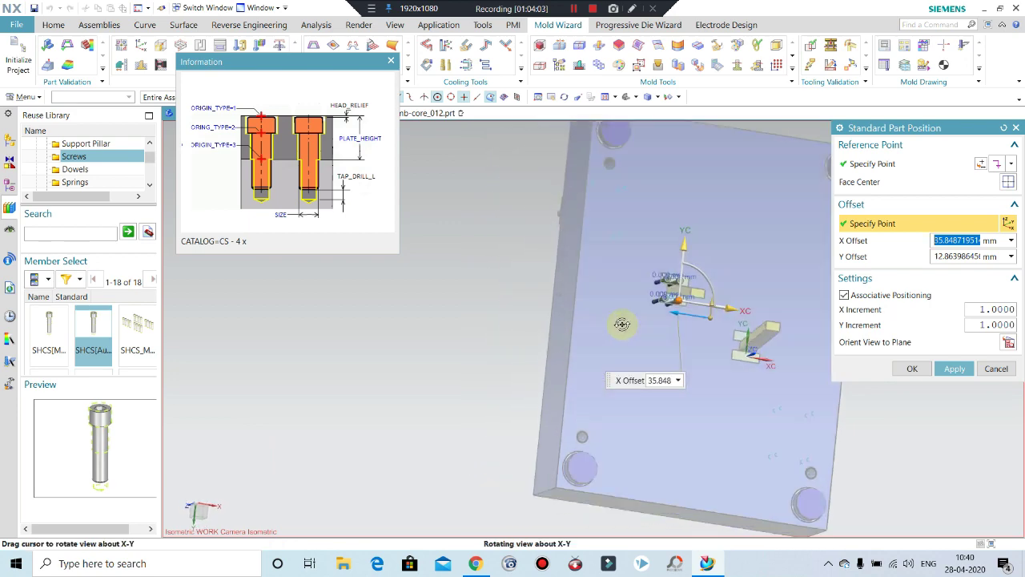
{"action": "key", "text": "F8"}
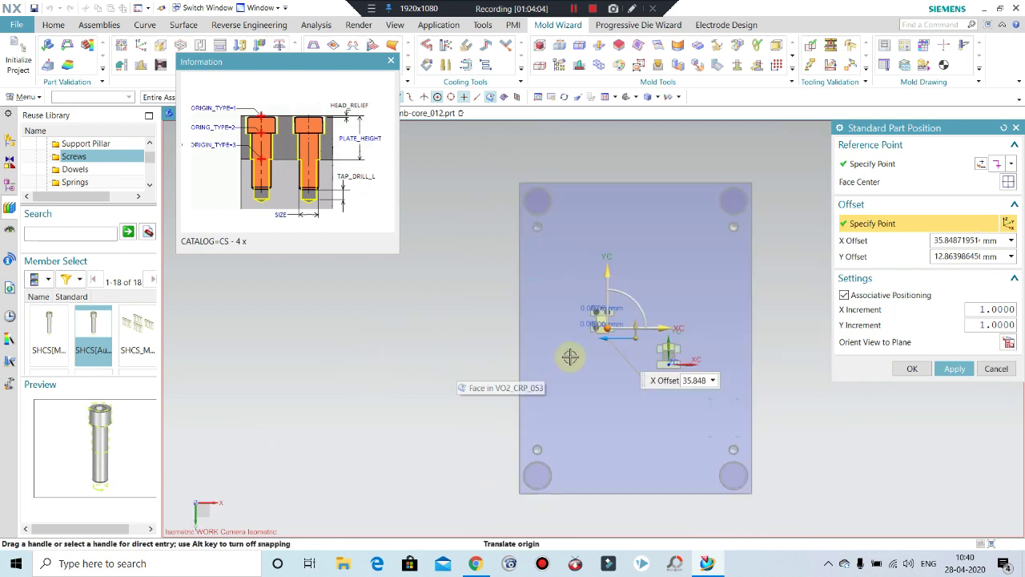
{"action": "scroll", "coordinate": [709, 358], "scroll_direction": "up", "scroll_amount": 3}
{"action": "scroll", "coordinate": [656, 345], "scroll_direction": "down", "scroll_amount": 1}
{"action": "scroll", "coordinate": [617, 325], "scroll_direction": "up", "scroll_amount": 1}
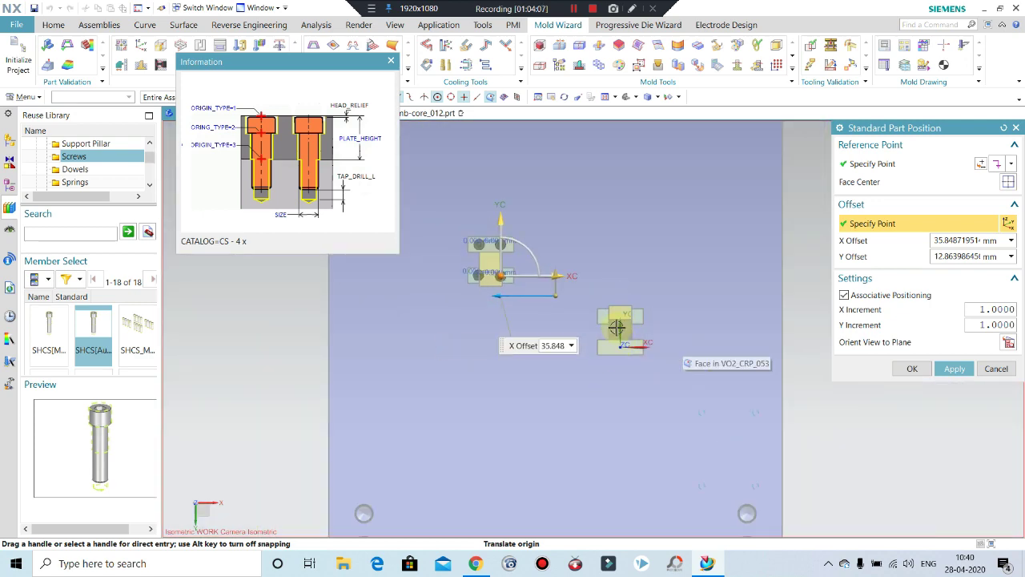
{"action": "scroll", "coordinate": [609, 345], "scroll_direction": "up", "scroll_amount": 1}
{"action": "scroll", "coordinate": [601, 360], "scroll_direction": "up", "scroll_amount": 1}
{"action": "scroll", "coordinate": [596, 362], "scroll_direction": "up", "scroll_amount": 1}
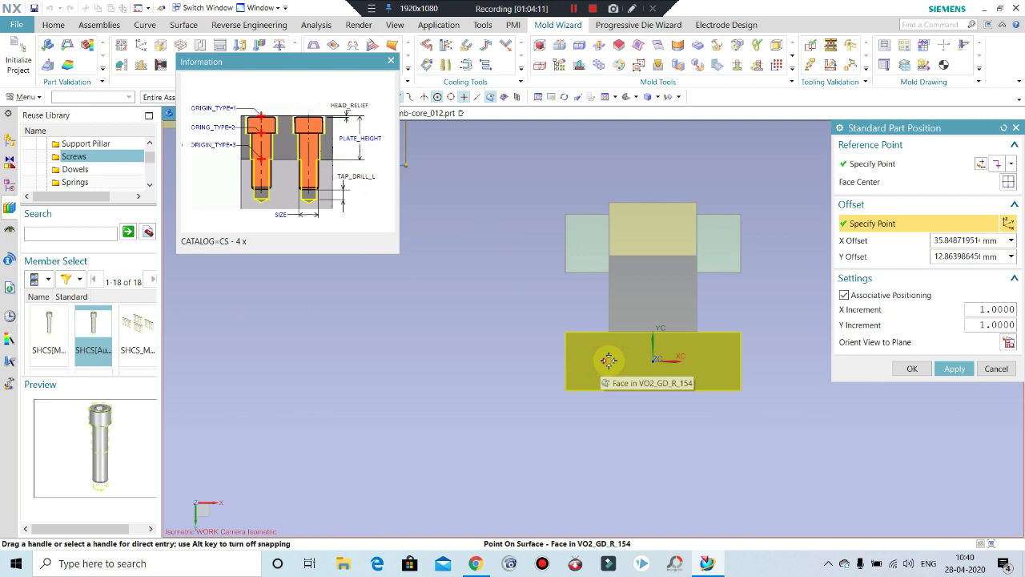
{"action": "left_click", "coordinate": [609, 361]}
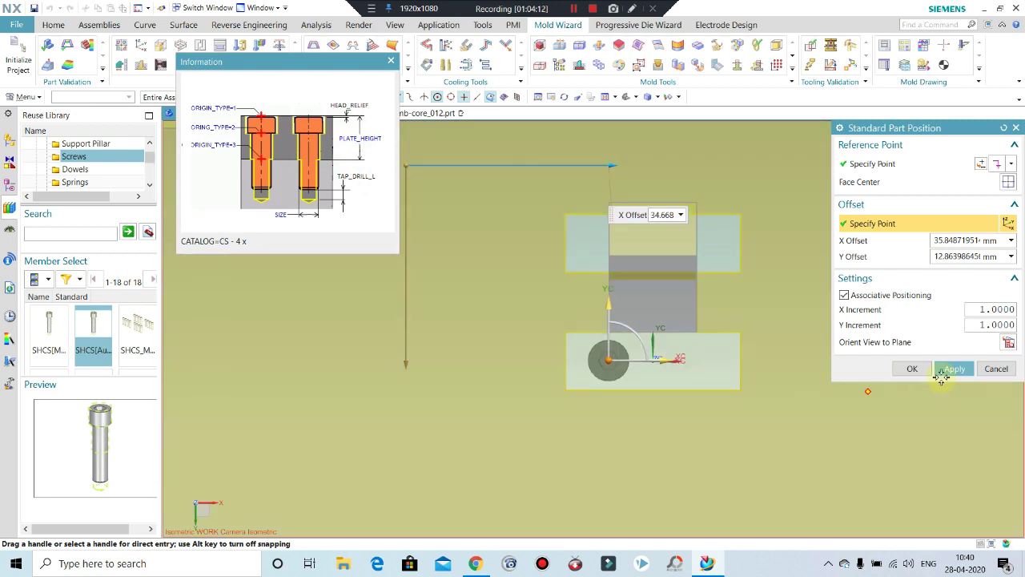
{"action": "left_click", "coordinate": [945, 368]}
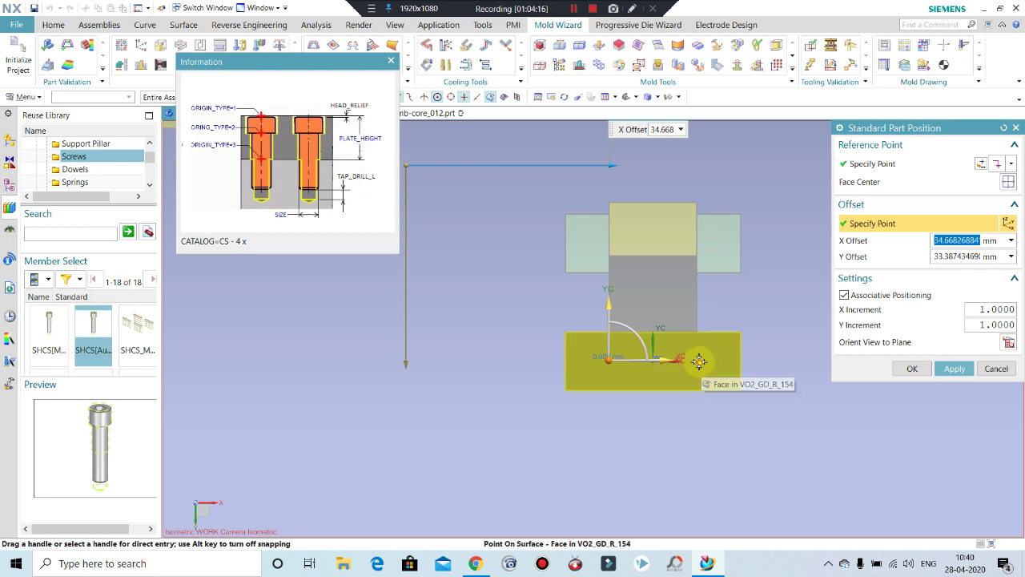
{"action": "left_click", "coordinate": [698, 361]}
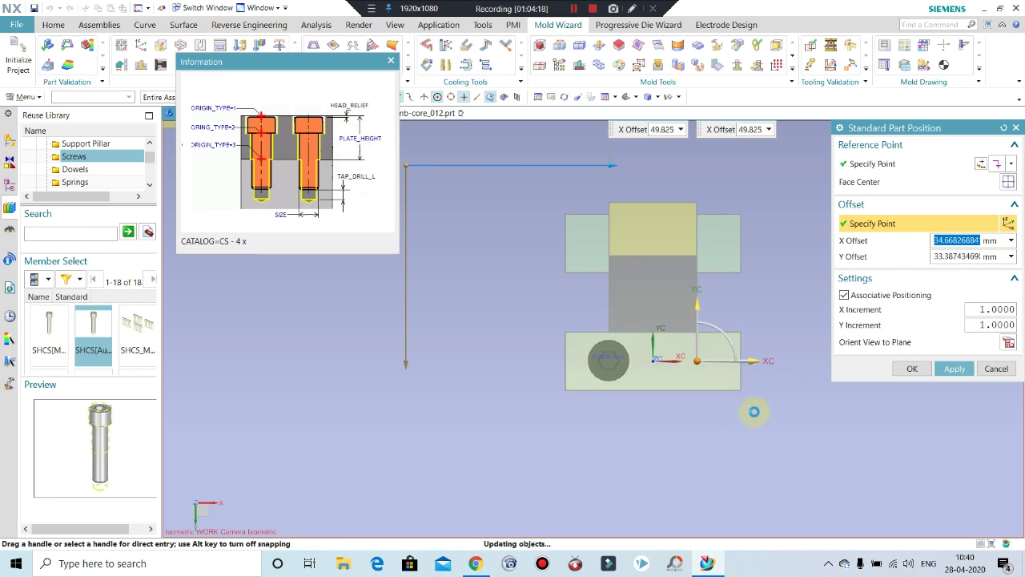
{"action": "left_click", "coordinate": [946, 371]}
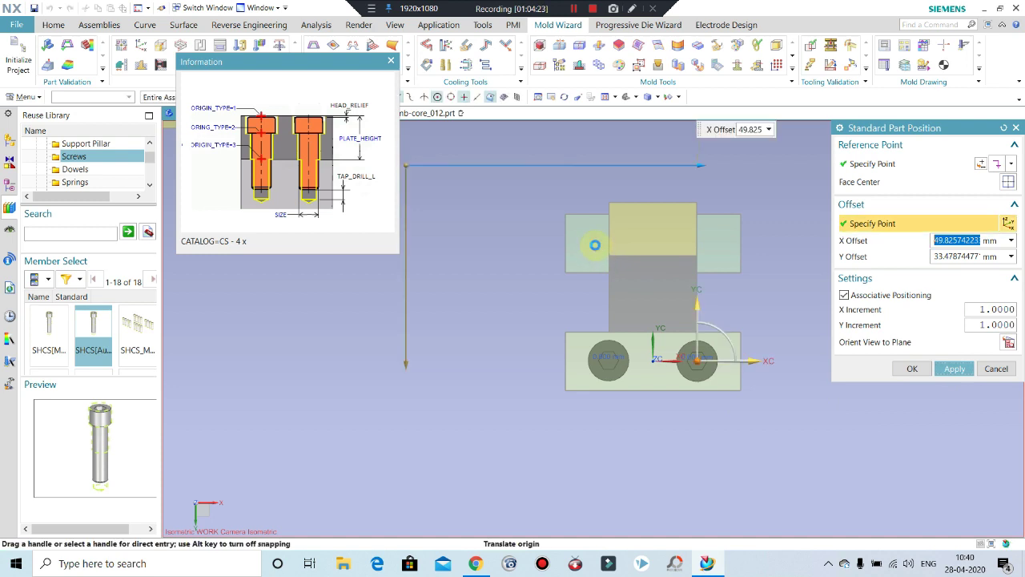
- Place two screws on the upper guide block face, picking the last point via QuickPick
{"action": "left_click", "coordinate": [605, 244]}
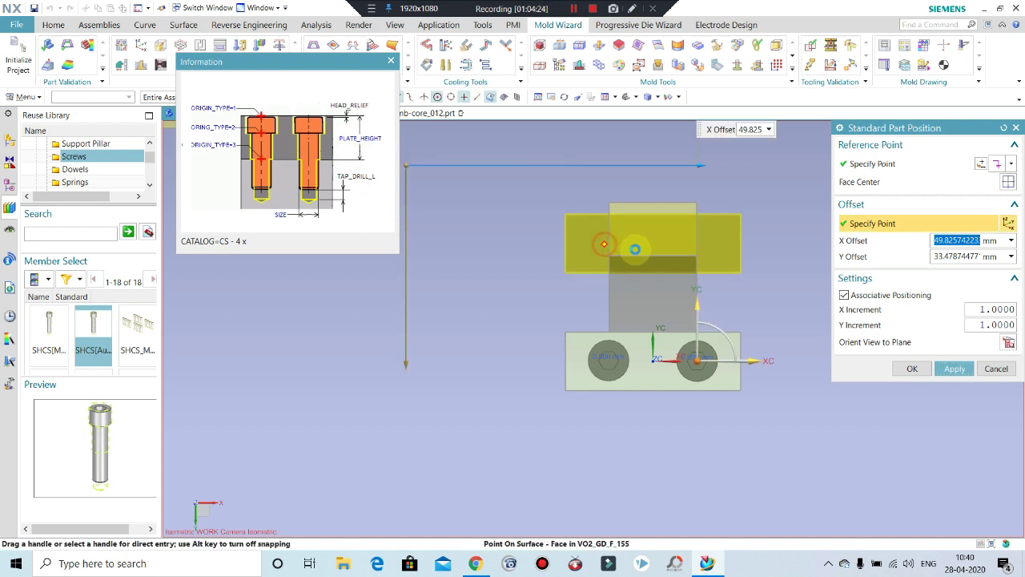
{"action": "left_click", "coordinate": [957, 370]}
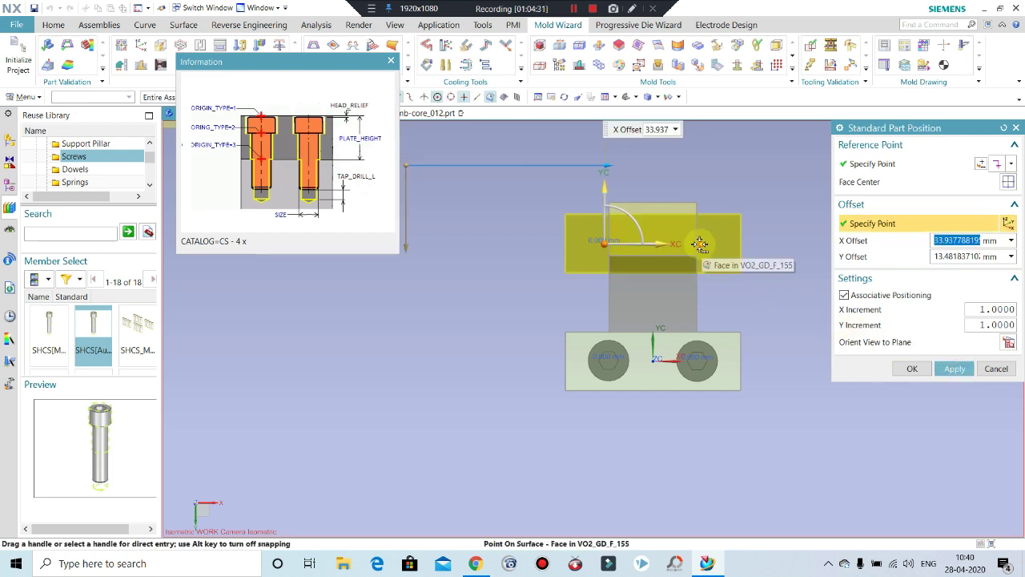
{"action": "left_click", "coordinate": [701, 245]}
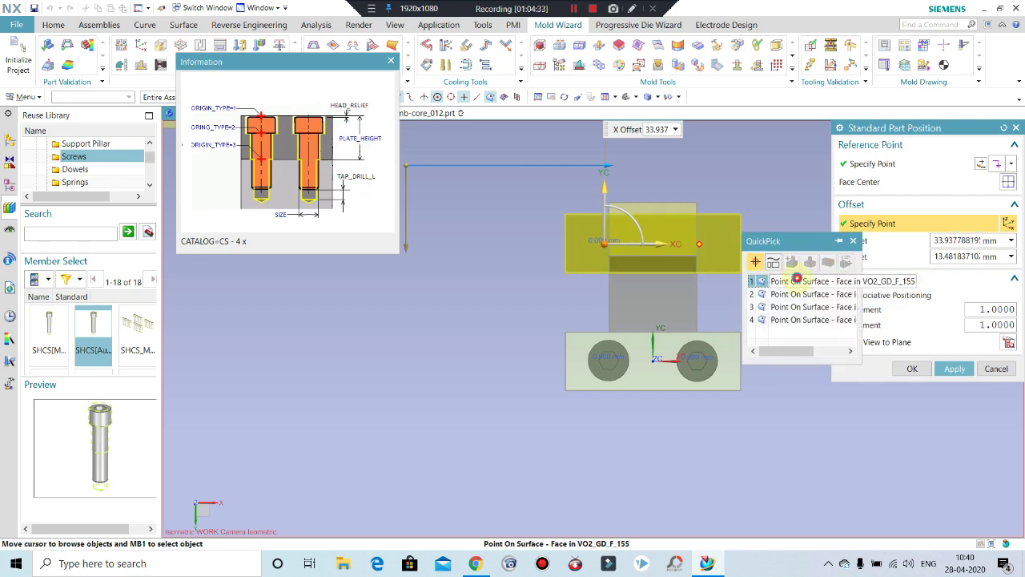
{"action": "left_click", "coordinate": [797, 280]}
{"action": "left_click", "coordinate": [913, 368]}
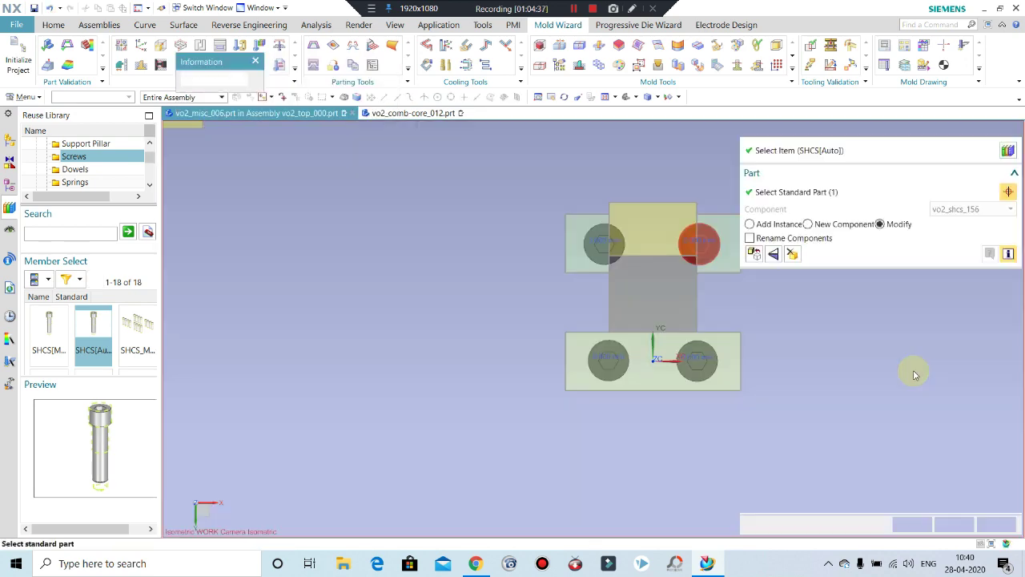
- Orient the view to the front of the plate and switch to Static Wireframe display
{"action": "scroll", "coordinate": [593, 397], "scroll_direction": "down", "scroll_amount": 3}
{"action": "scroll", "coordinate": [611, 334], "scroll_direction": "down", "scroll_amount": 3}
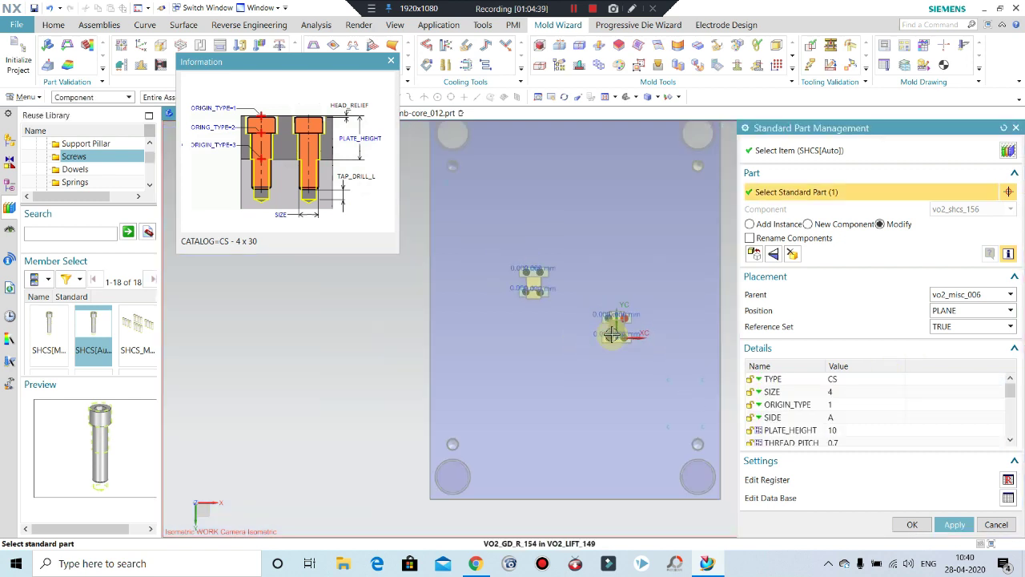
{"action": "mouse_move", "coordinate": [611, 334]}
{"action": "middle_mouse_down"}
{"action": "mouse_move", "coordinate": [602, 407]}
{"action": "mouse_move", "coordinate": [563, 425]}
{"action": "mouse_move", "coordinate": [531, 342]}
{"action": "middle_mouse_up"}
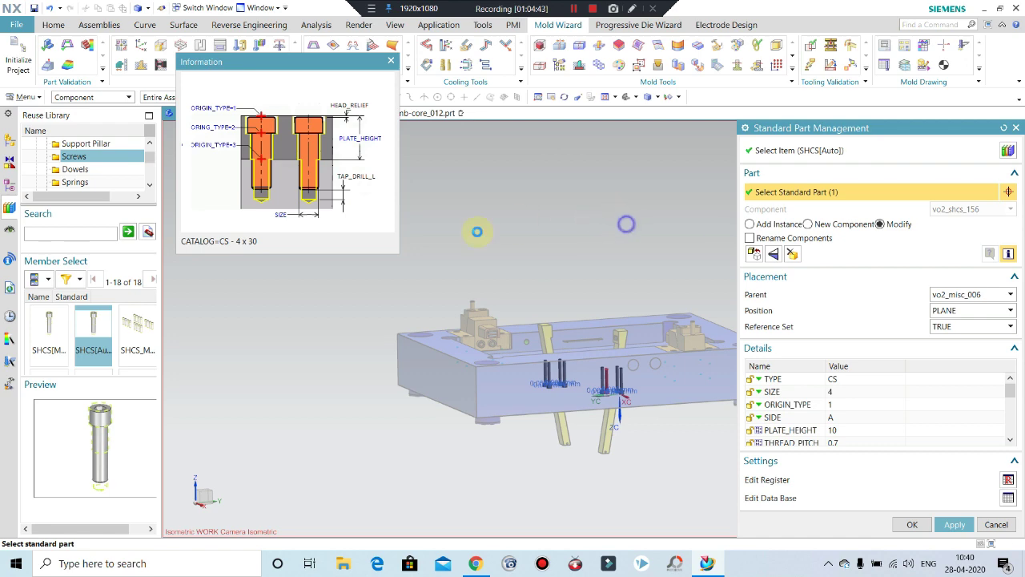
{"action": "middle_click_drag", "start_coordinate": [477, 232], "coordinate": [673, 153]}
{"action": "left_click", "coordinate": [665, 98]}
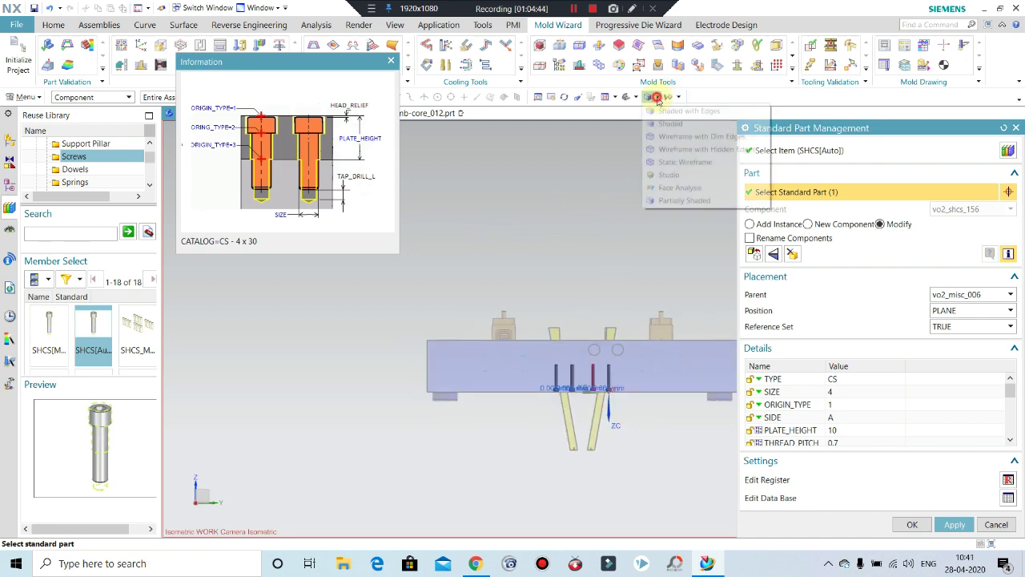
{"action": "left_click", "coordinate": [677, 171]}
- Set the screw's PLATE_HEIGHT to 6 and apply it, making the screws CS 4 x 10
{"action": "scroll", "coordinate": [607, 375], "scroll_direction": "up", "scroll_amount": 3}
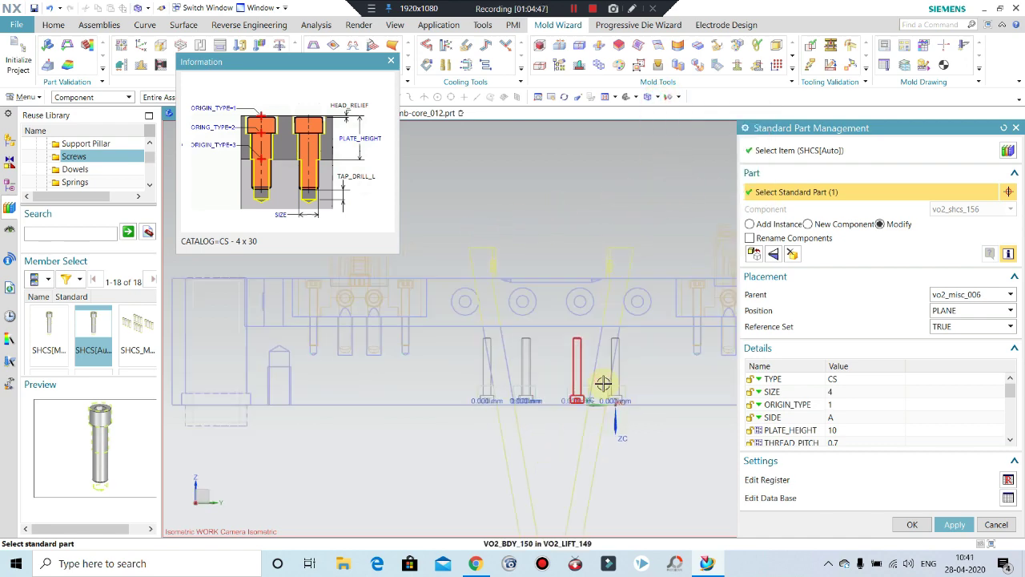
{"action": "mouse_move", "coordinate": [601, 389]}
{"action": "middle_mouse_down"}
{"action": "mouse_move", "coordinate": [675, 384]}
{"action": "mouse_move", "coordinate": [614, 384]}
{"action": "mouse_move", "coordinate": [596, 365]}
{"action": "middle_mouse_up"}
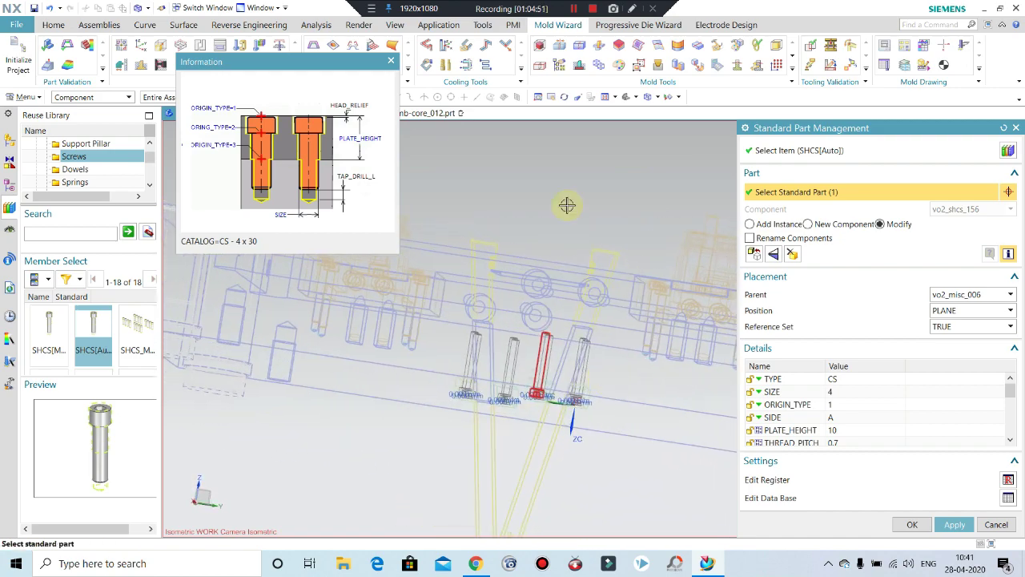
{"action": "key", "text": "F8"}
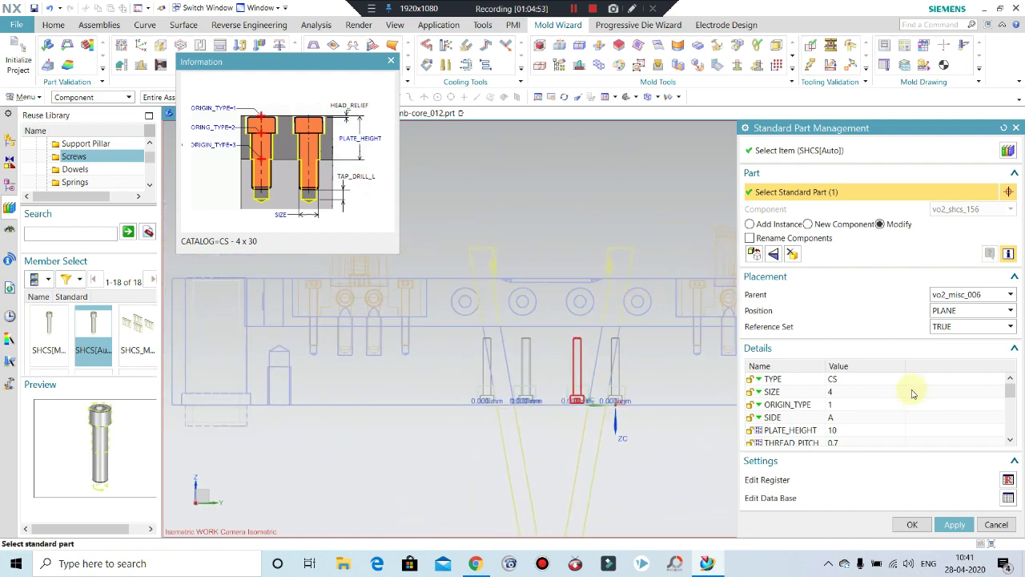
{"action": "left_click", "coordinate": [867, 429]}
{"action": "type", "text": "6"}
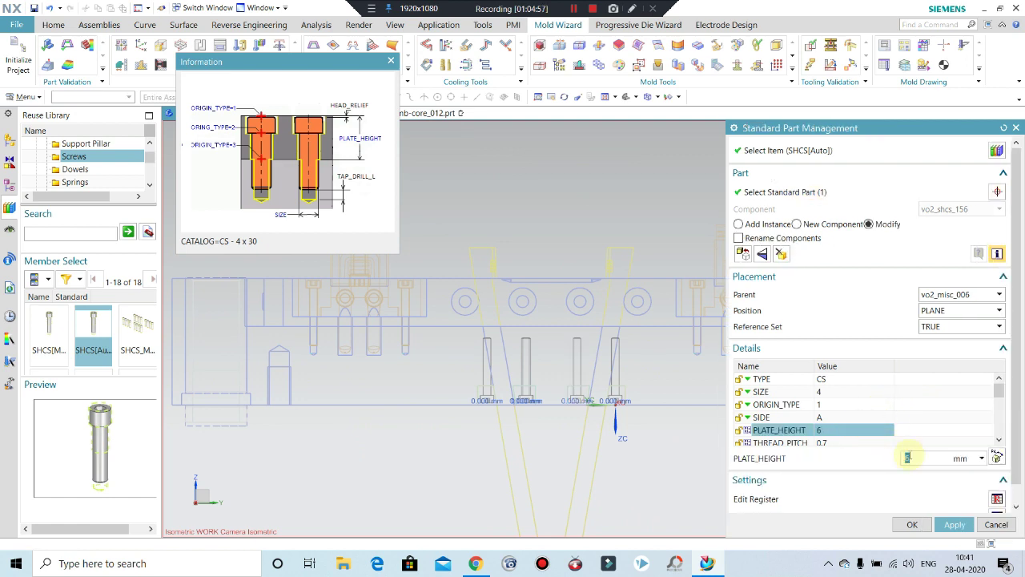
{"action": "left_click", "coordinate": [955, 525]}
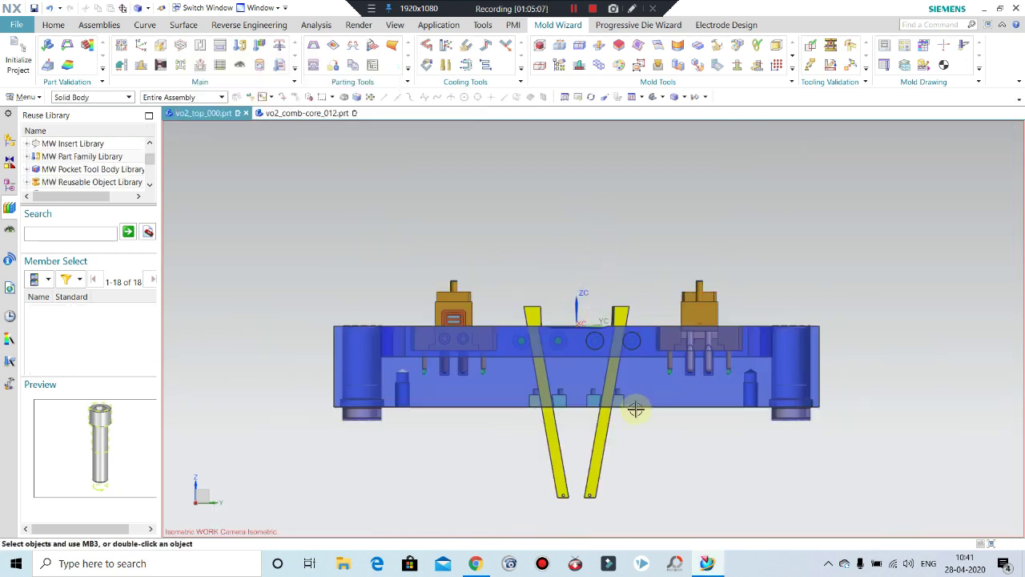
- Reopen Standard Part Management from the Mold Wizard Standard Part Library
{"action": "mouse_move", "coordinate": [634, 408]}
{"action": "middle_mouse_down"}
{"action": "mouse_move", "coordinate": [632, 288]}
{"action": "mouse_move", "coordinate": [556, 362]}
{"action": "middle_mouse_up"}
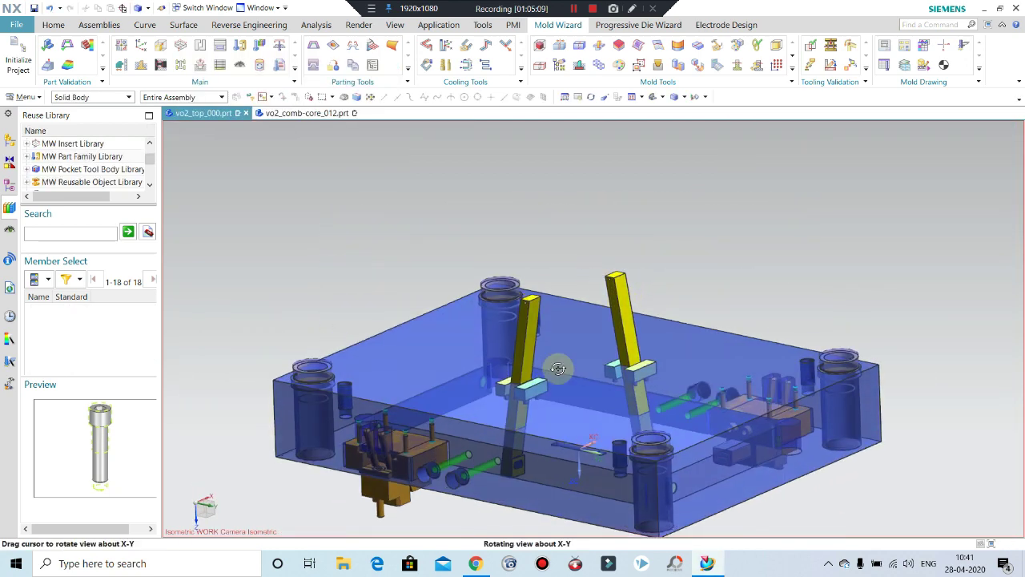
{"action": "scroll", "coordinate": [556, 362], "scroll_direction": "up", "scroll_amount": 3}
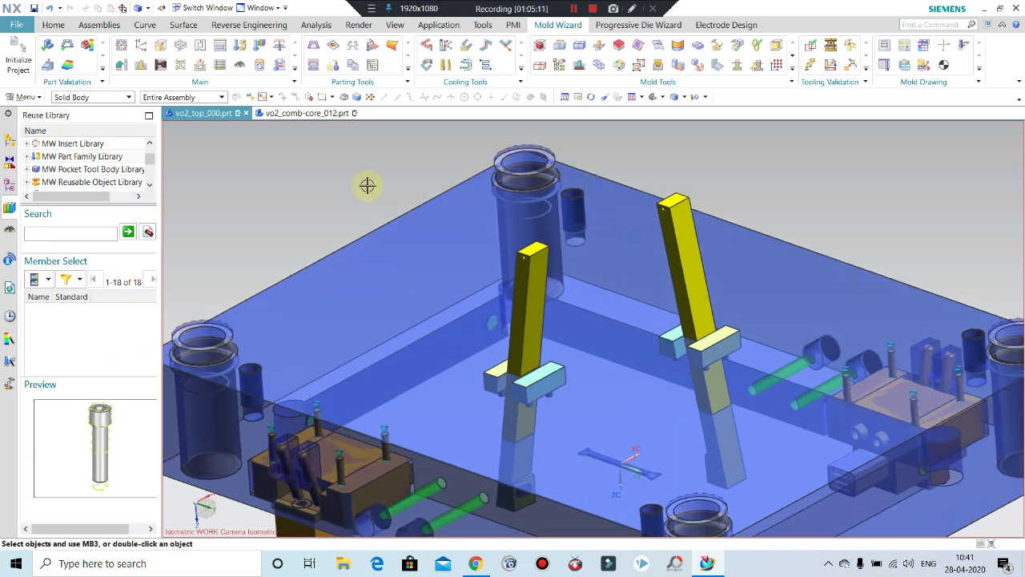
{"action": "left_click", "coordinate": [239, 45]}
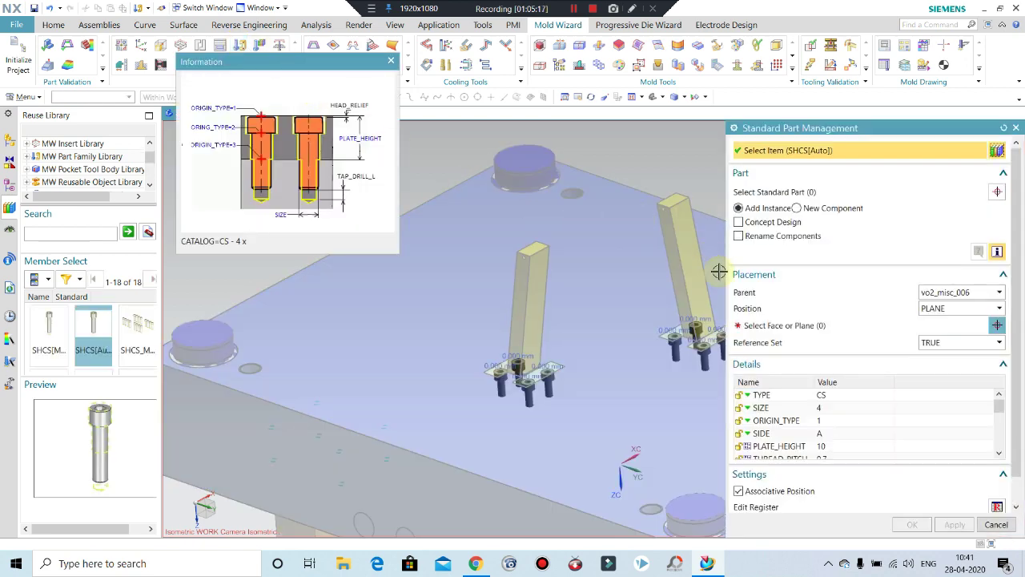
- Select a CS 4 x 10 screw under the guide block for editing, keeping ORIGIN_TYPE at 1
{"action": "left_click", "coordinate": [757, 194]}
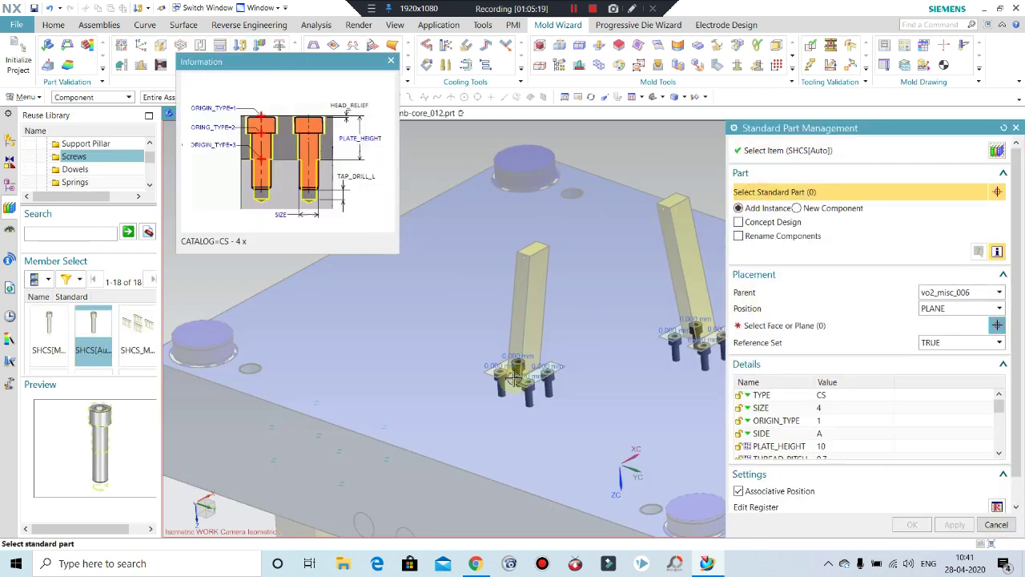
{"action": "scroll", "coordinate": [515, 376], "scroll_direction": "up", "scroll_amount": 3}
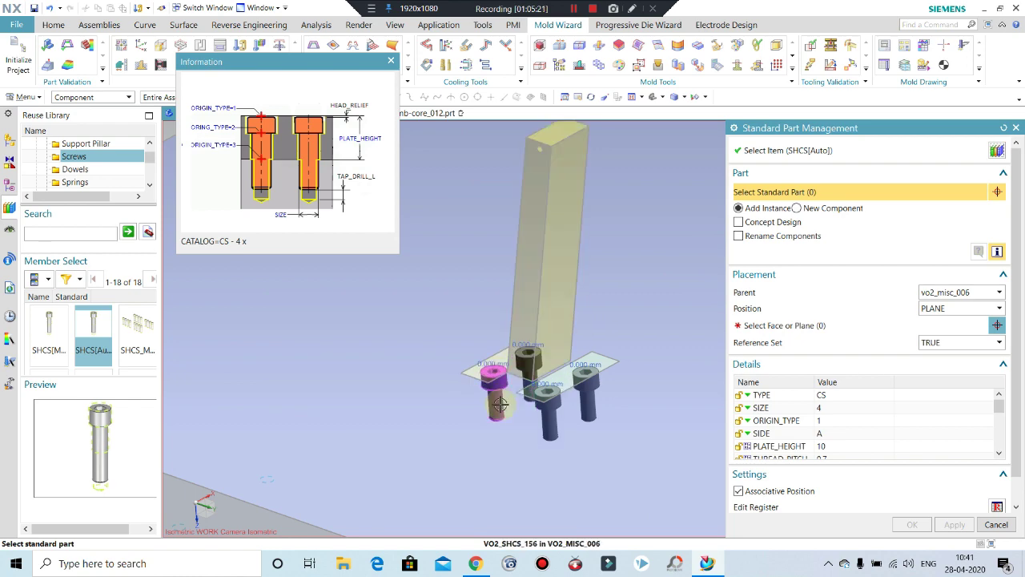
{"action": "left_click", "coordinate": [500, 404]}
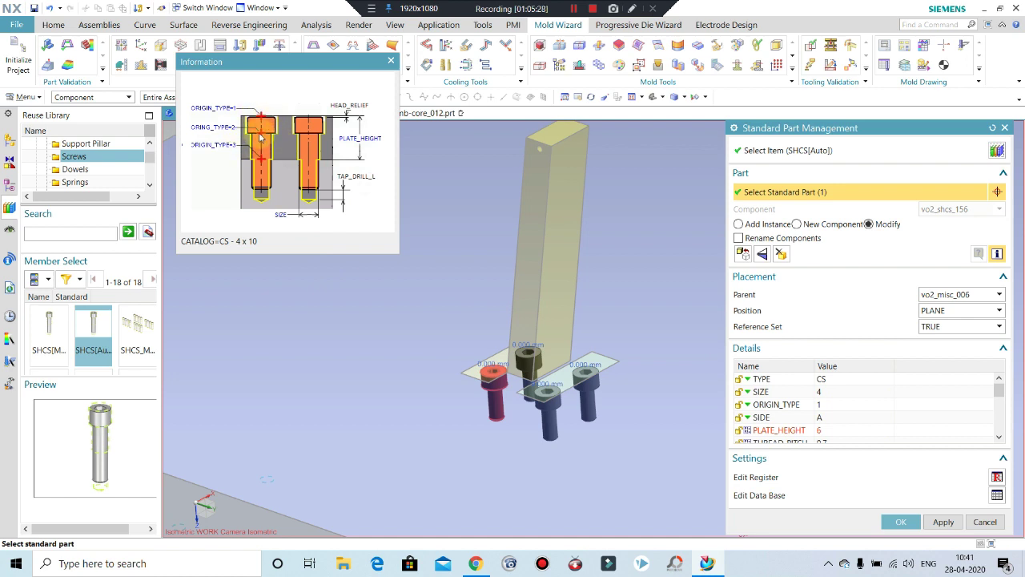
{"action": "left_click", "coordinate": [888, 407]}
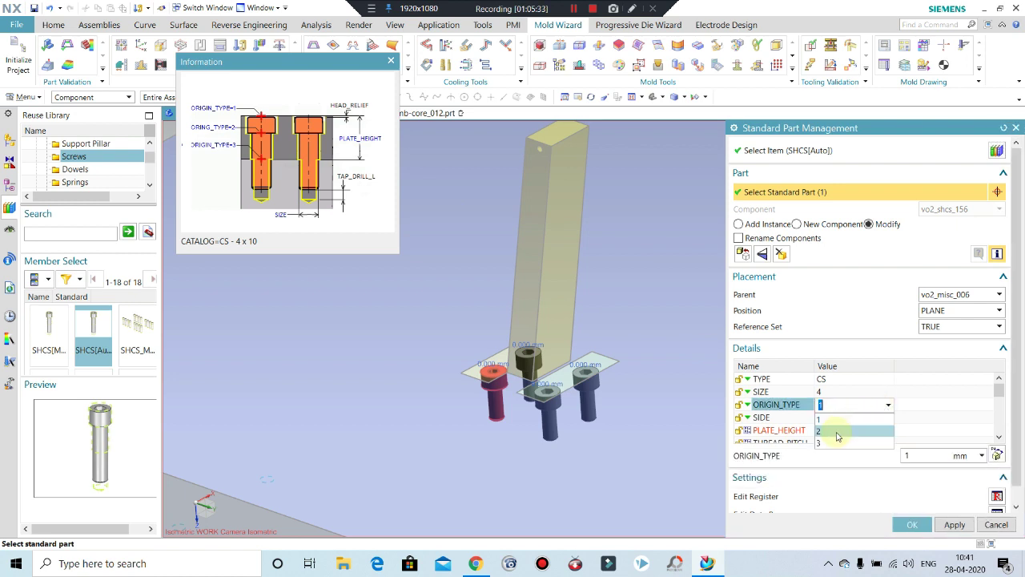
{"action": "left_click", "coordinate": [742, 254]}
{"action": "left_click", "coordinate": [742, 255]}
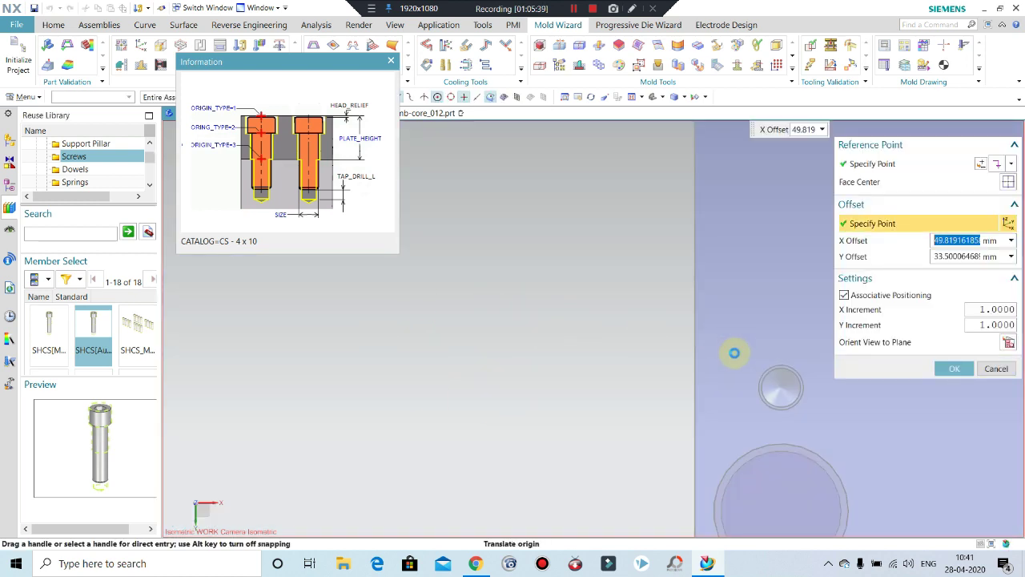
{"action": "mouse_move", "coordinate": [698, 331]}
{"action": "middle_mouse_down"}
{"action": "mouse_move", "coordinate": [706, 240]}
{"action": "mouse_move", "coordinate": [658, 219]}
{"action": "mouse_move", "coordinate": [660, 178]}
{"action": "middle_mouse_up"}
{"action": "scroll", "coordinate": [705, 231], "scroll_direction": "up", "scroll_amount": 5}
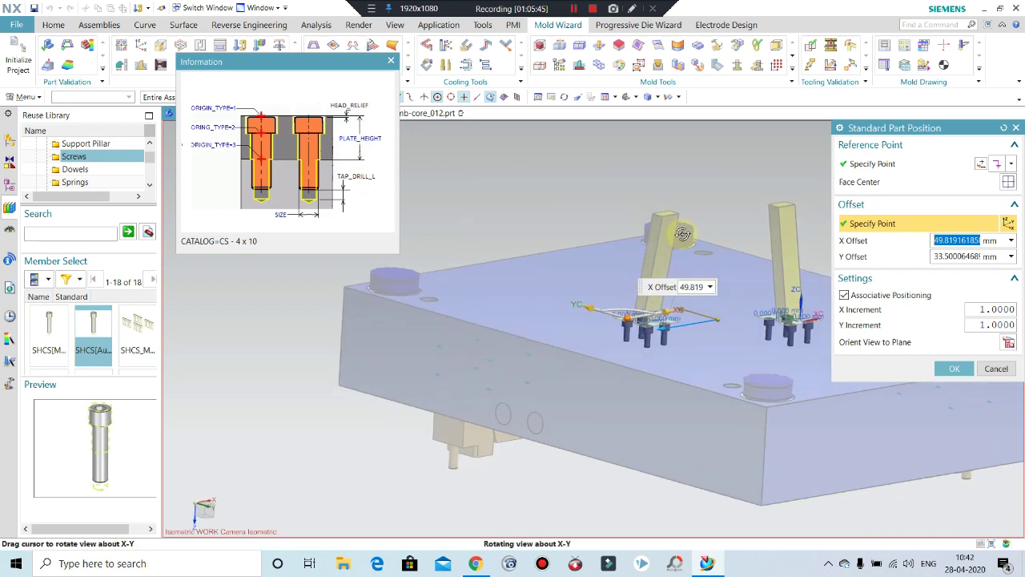
{"action": "middle_click_drag", "start_coordinate": [450, 183], "coordinate": [502, 340]}
{"action": "scroll", "coordinate": [501, 340], "scroll_direction": "up", "scroll_amount": 3}
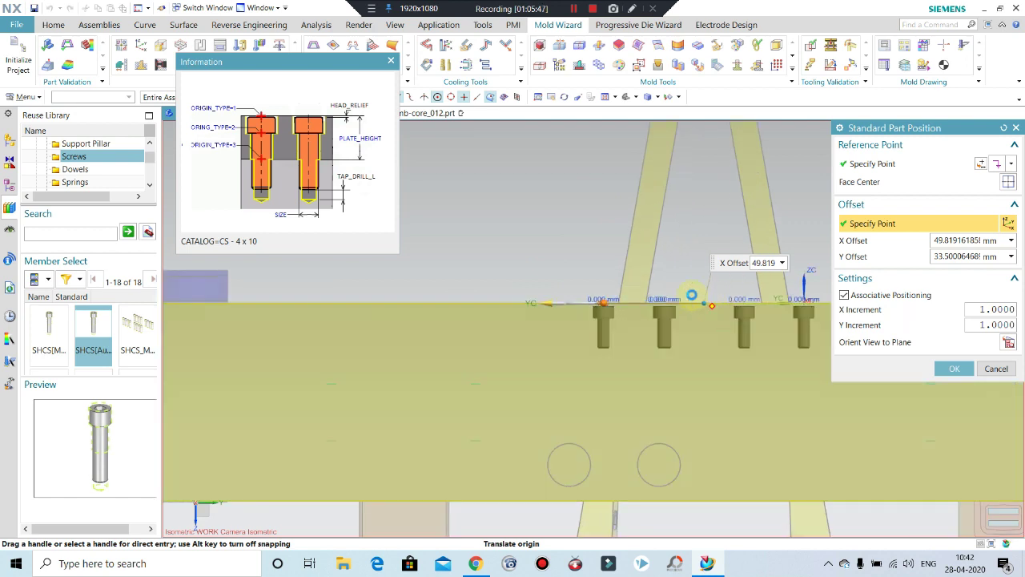
{"action": "scroll", "coordinate": [502, 340], "scroll_direction": "up", "scroll_amount": 2}
{"action": "scroll", "coordinate": [501, 341], "scroll_direction": "down", "scroll_amount": 2}
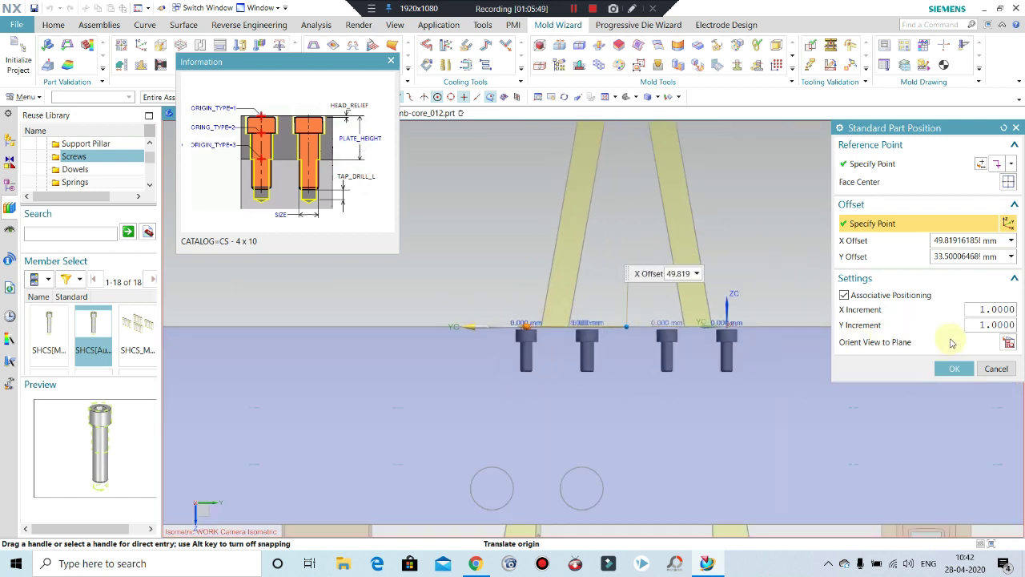
{"action": "left_click", "coordinate": [841, 294]}
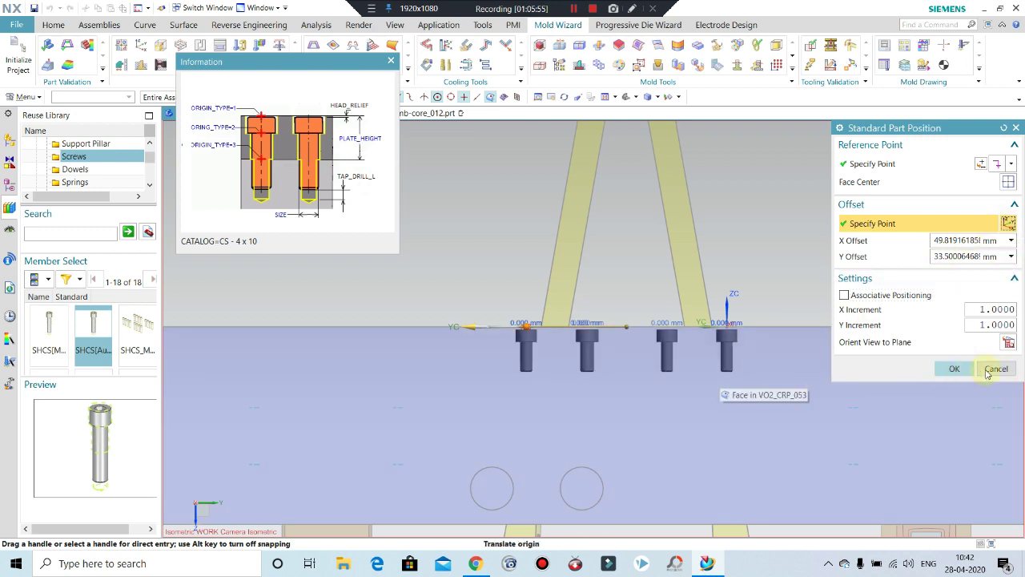
{"action": "left_click", "coordinate": [996, 369]}
{"action": "left_click", "coordinate": [537, 341]}
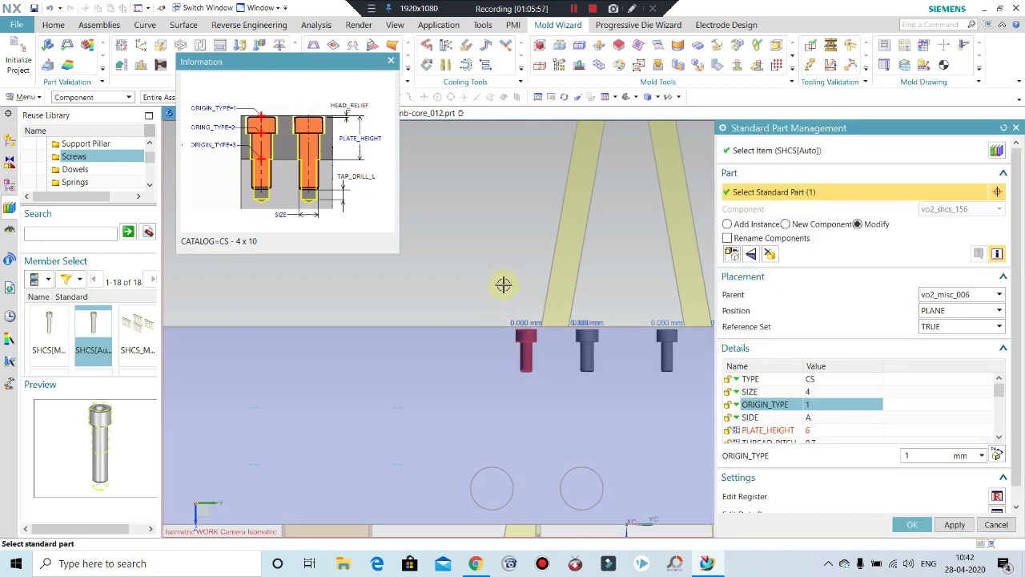
- Change the screw's position type from PLANE to POINT, cancel repositioning, and close Standard Part Management
{"action": "scroll", "coordinate": [833, 425], "scroll_direction": "down", "scroll_amount": 2}
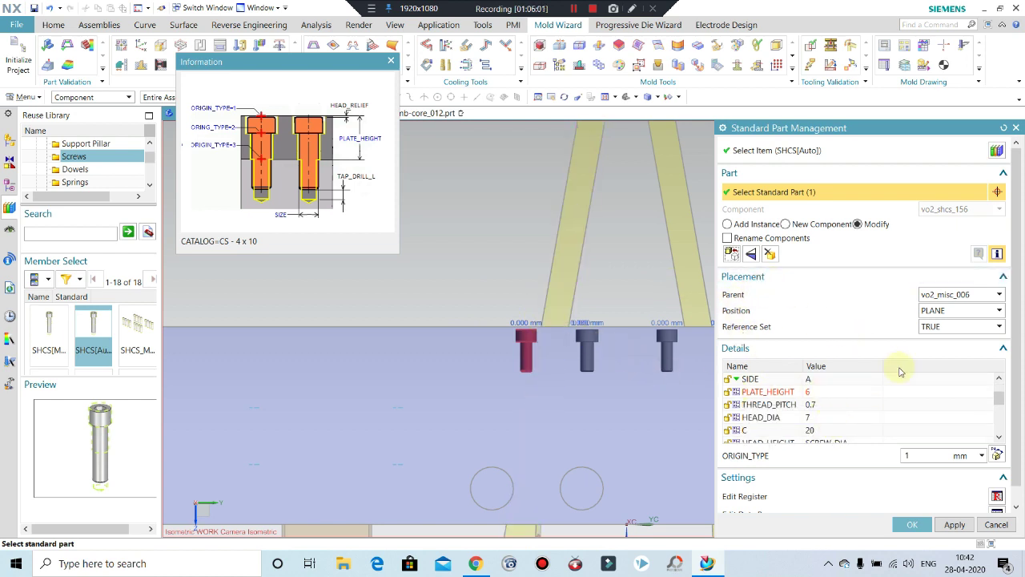
{"action": "left_click", "coordinate": [950, 315]}
{"action": "left_click", "coordinate": [941, 365]}
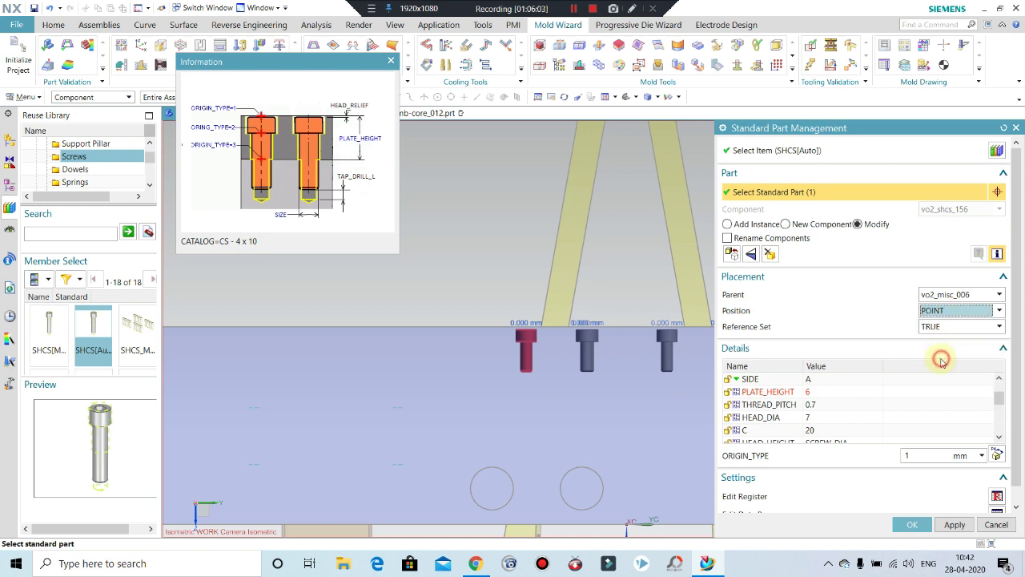
{"action": "left_click", "coordinate": [729, 260]}
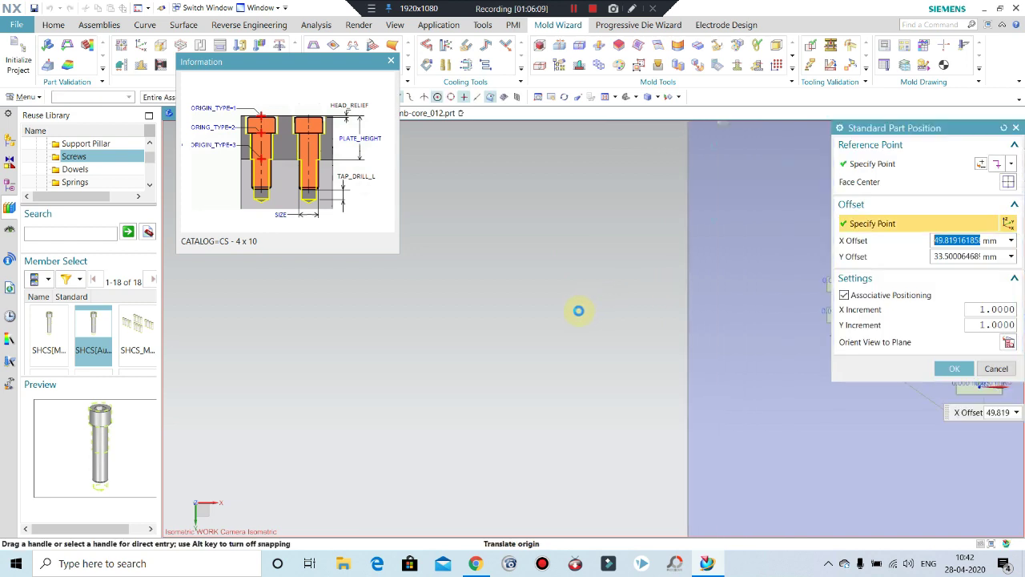
{"action": "middle_click_drag", "start_coordinate": [647, 351], "coordinate": [888, 320]}
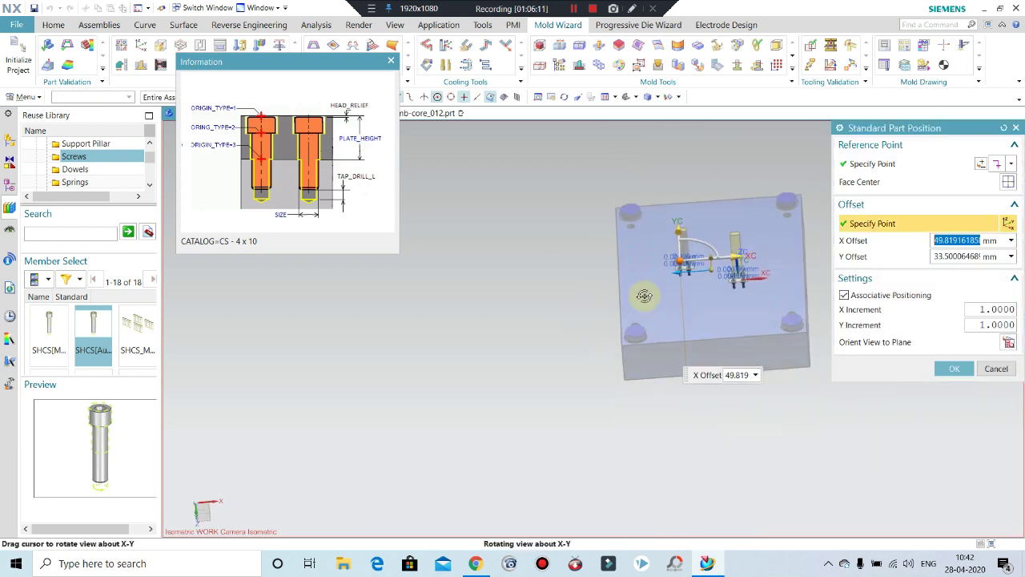
{"action": "left_click", "coordinate": [996, 368]}
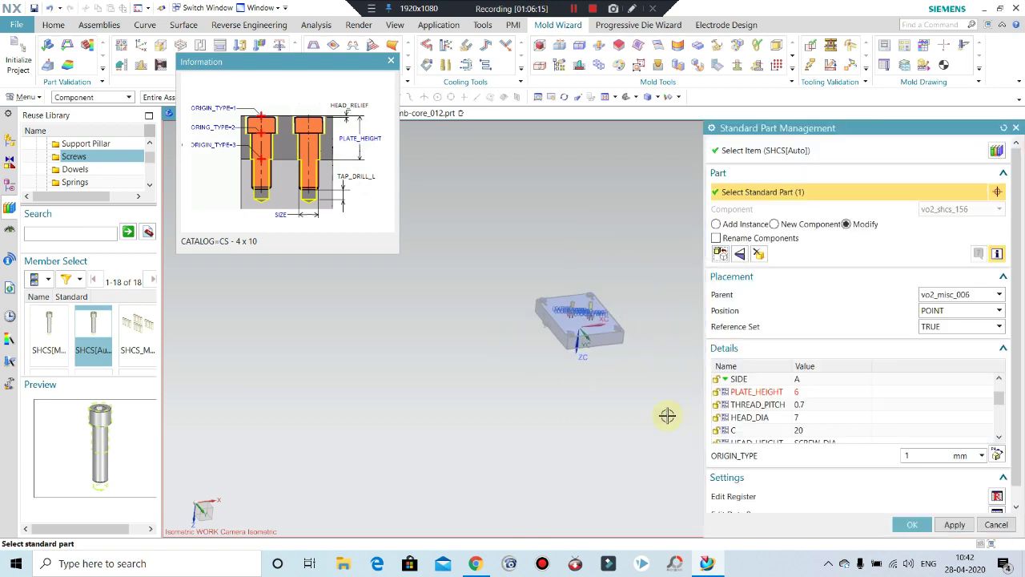
{"action": "left_click", "coordinate": [993, 525]}
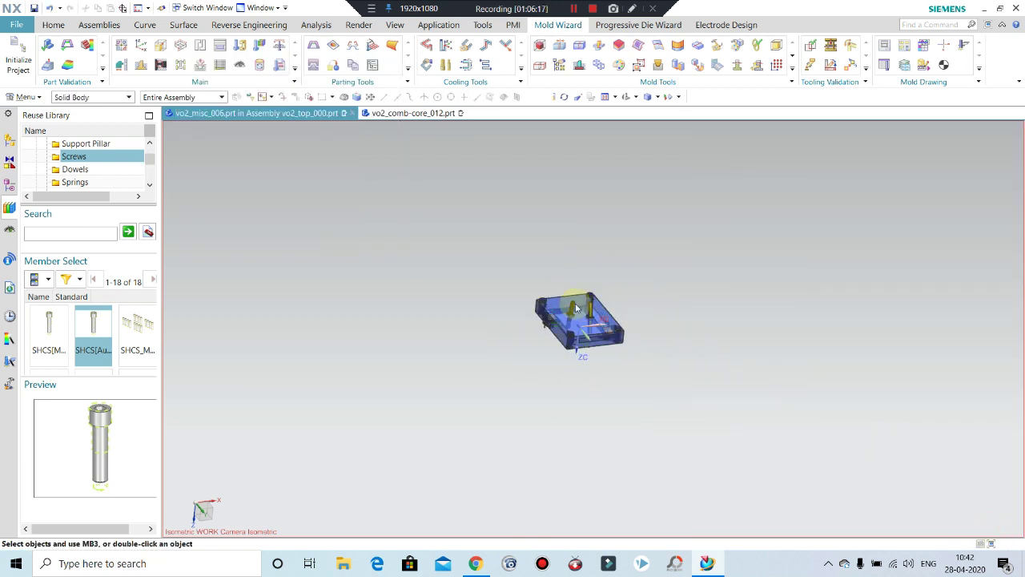
- Hide the transparent mold plate with Ctrl+B to expose the guide blocks
{"action": "scroll", "coordinate": [571, 315], "scroll_direction": "down", "scroll_amount": 5}
{"action": "scroll", "coordinate": [571, 315], "scroll_direction": "down", "scroll_amount": 2}
{"action": "scroll", "coordinate": [571, 315], "scroll_direction": "down", "scroll_amount": 1}
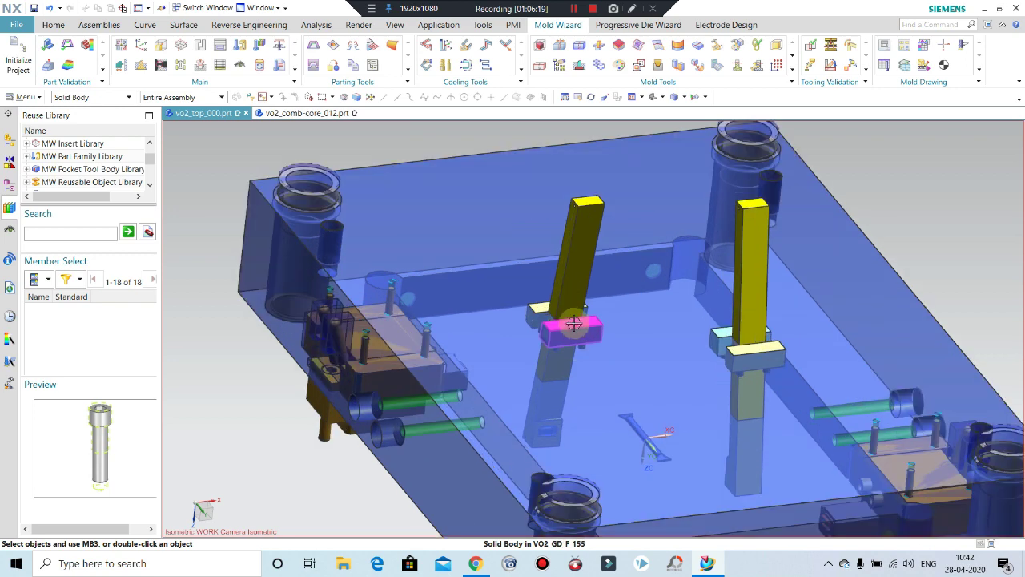
{"action": "middle_click_drag", "start_coordinate": [571, 315], "coordinate": [589, 301]}
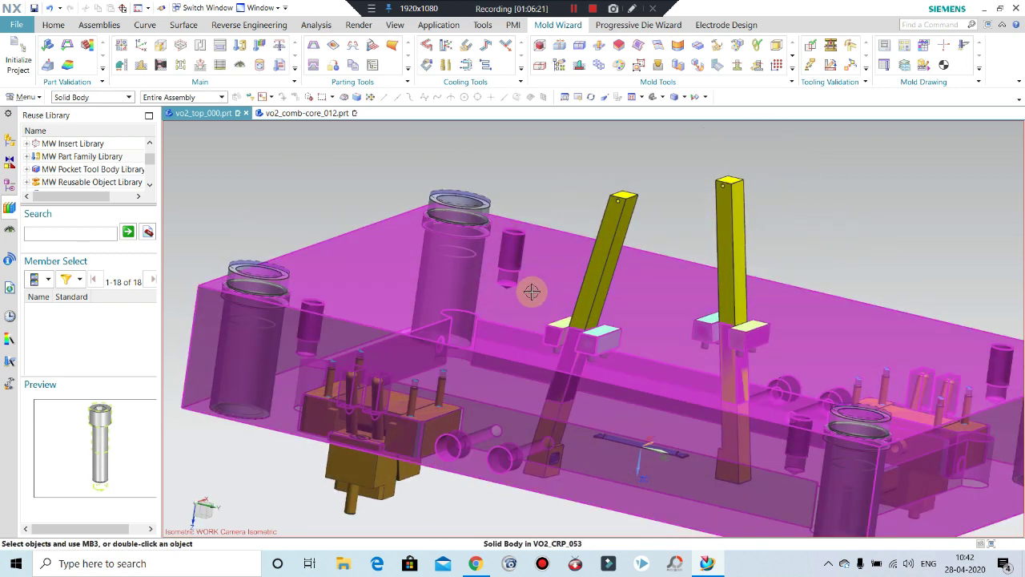
{"action": "left_click", "coordinate": [531, 290]}
{"action": "key", "text": "ctrl+b"}
- Snap to a straight front view of the lifters and switch to the Assemblies tools
{"action": "mouse_move", "coordinate": [561, 300]}
{"action": "middle_mouse_down"}
{"action": "mouse_move", "coordinate": [591, 279]}
{"action": "mouse_move", "coordinate": [709, 245]}
{"action": "middle_mouse_up"}
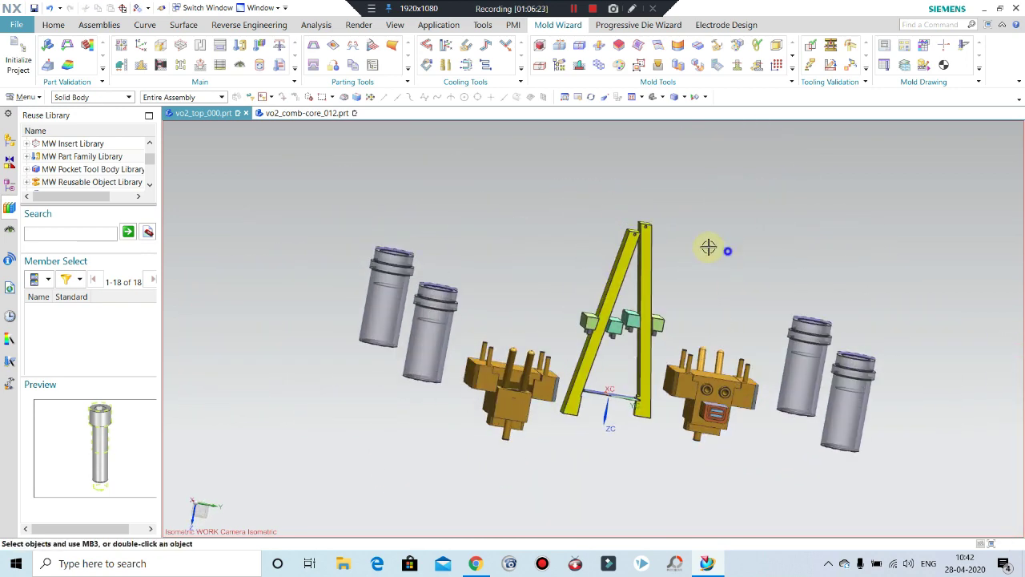
{"action": "key", "text": "ctrl+alt+f"}
{"action": "scroll", "coordinate": [697, 293], "scroll_direction": "down", "scroll_amount": 3}
{"action": "scroll", "coordinate": [705, 296], "scroll_direction": "down", "scroll_amount": 1}
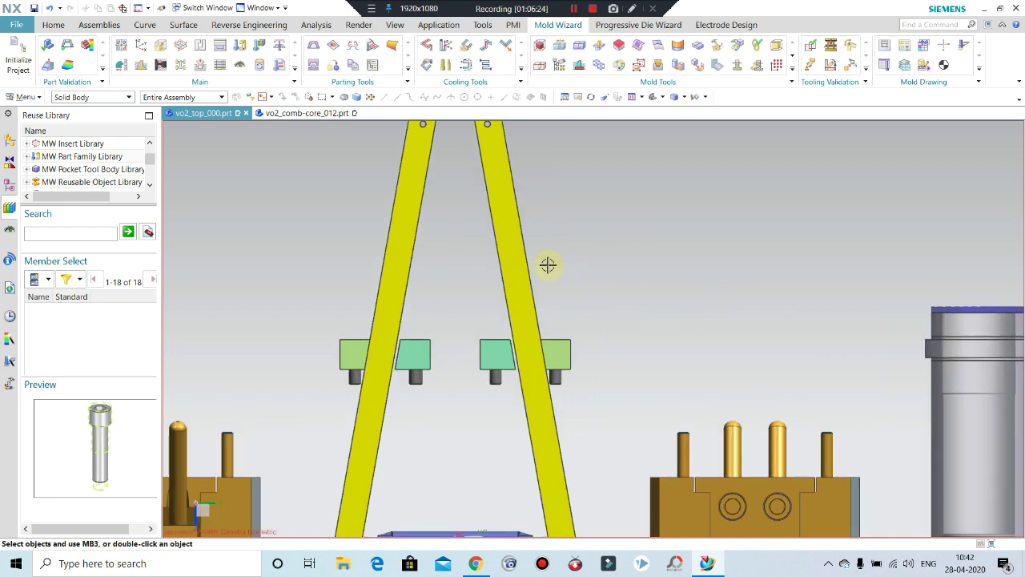
{"action": "scroll", "coordinate": [548, 264], "scroll_direction": "up", "scroll_amount": 1}
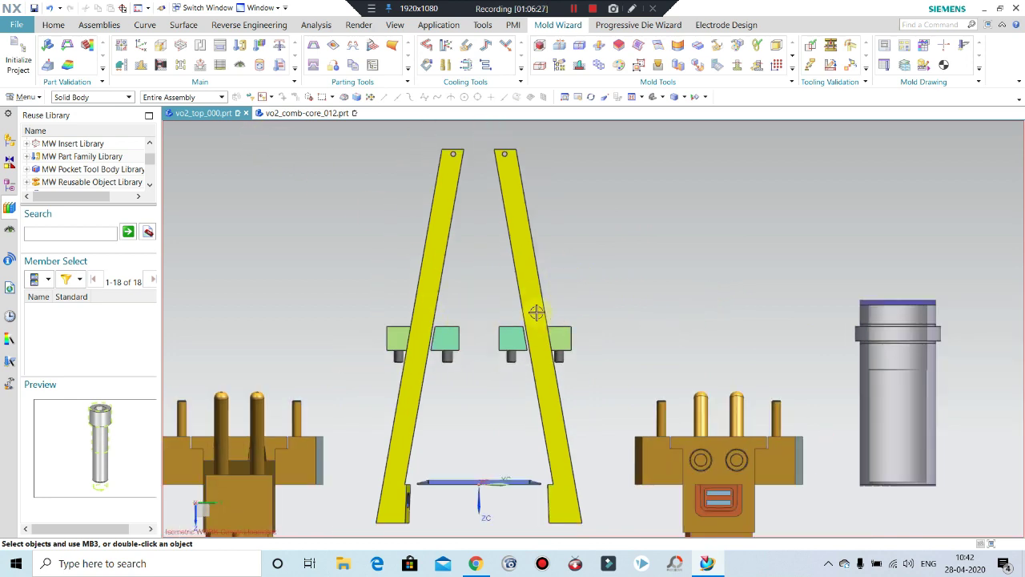
{"action": "scroll", "coordinate": [536, 312], "scroll_direction": "up", "scroll_amount": 1}
{"action": "left_click", "coordinate": [102, 30]}
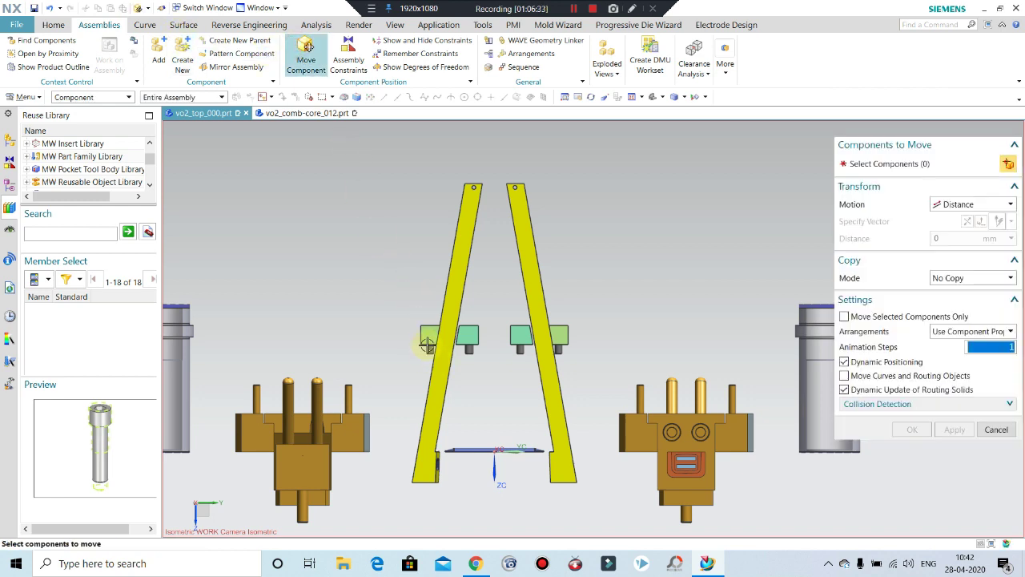
- Set VO2_MISC_006 to move by Distance along the Z-axis
{"action": "scroll", "coordinate": [424, 353], "scroll_direction": "down", "scroll_amount": 1}
{"action": "scroll", "coordinate": [429, 349], "scroll_direction": "down", "scroll_amount": 1}
{"action": "scroll", "coordinate": [433, 345], "scroll_direction": "down", "scroll_amount": 1}
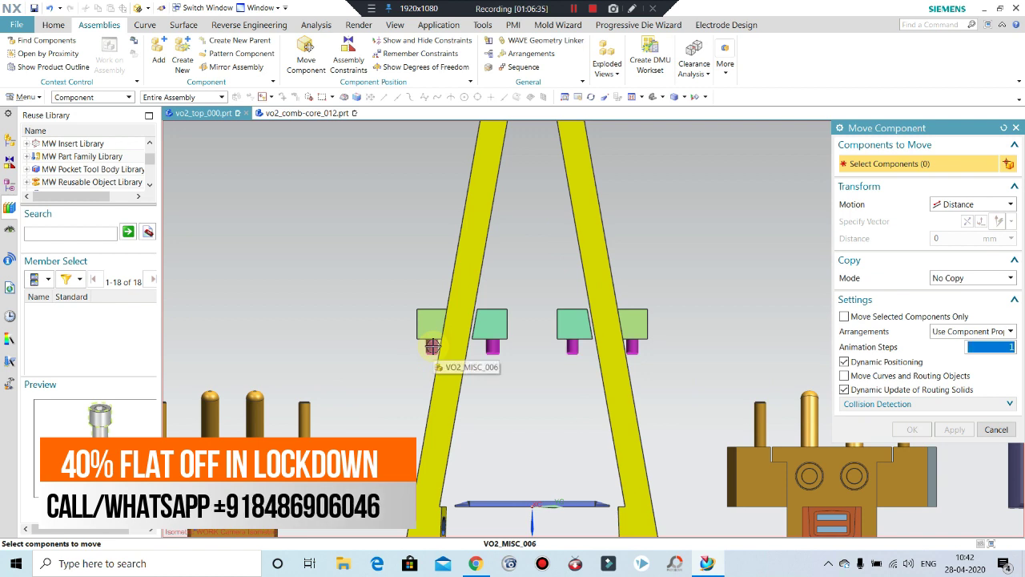
{"action": "left_click", "coordinate": [433, 345]}
{"action": "left_click", "coordinate": [951, 204]}
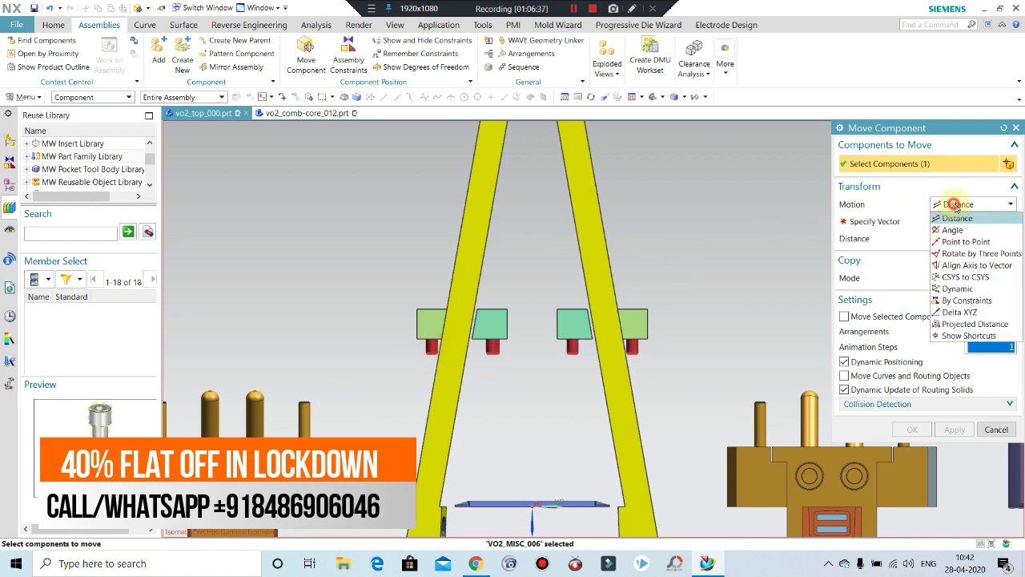
{"action": "left_click", "coordinate": [957, 218]}
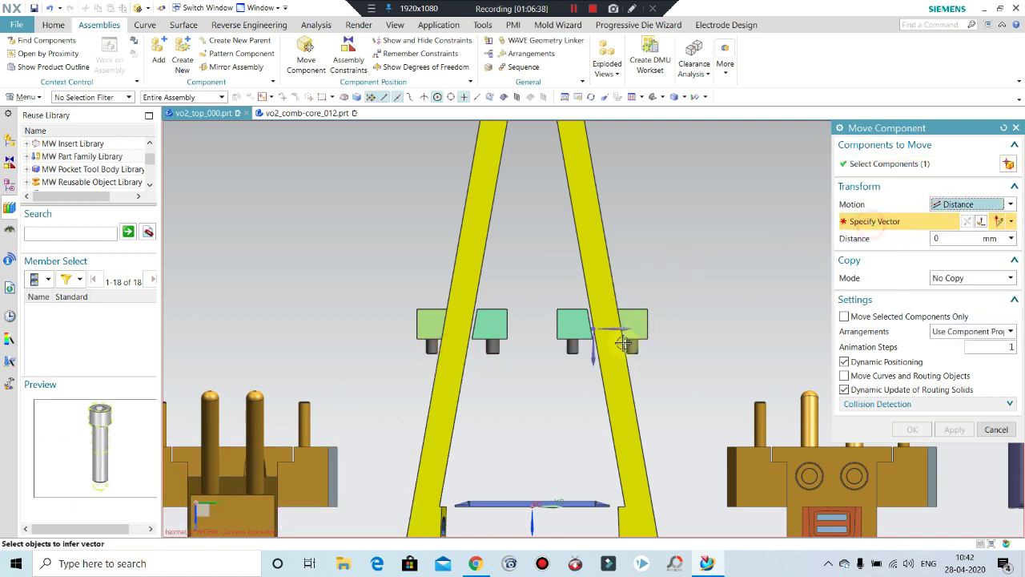
{"action": "left_click", "coordinate": [592, 361]}
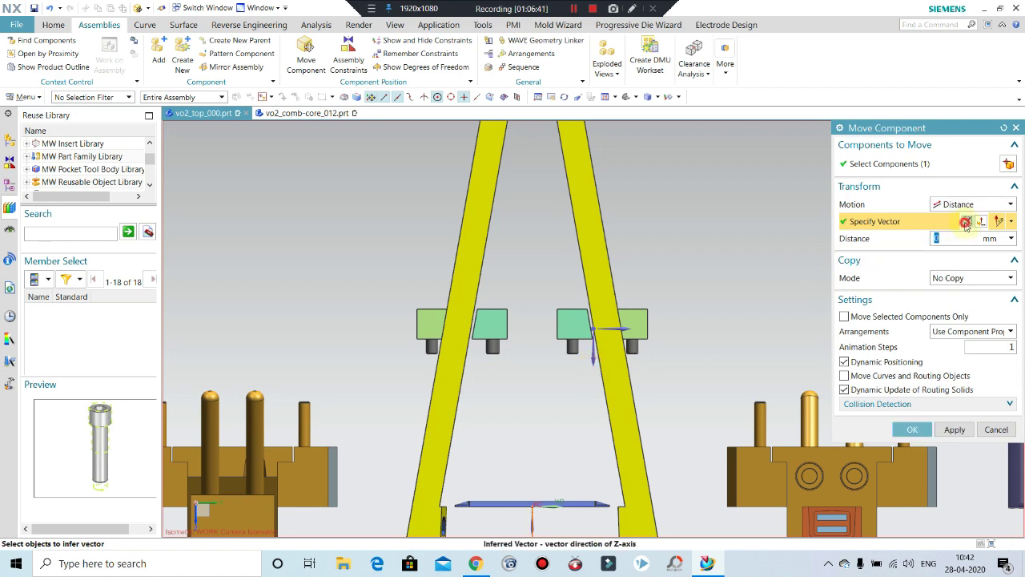
- Switch to Static Wireframe, pick the screw arc centre, and choose Measure for the move distance
{"action": "middle_click_drag", "start_coordinate": [493, 377], "coordinate": [467, 386]}
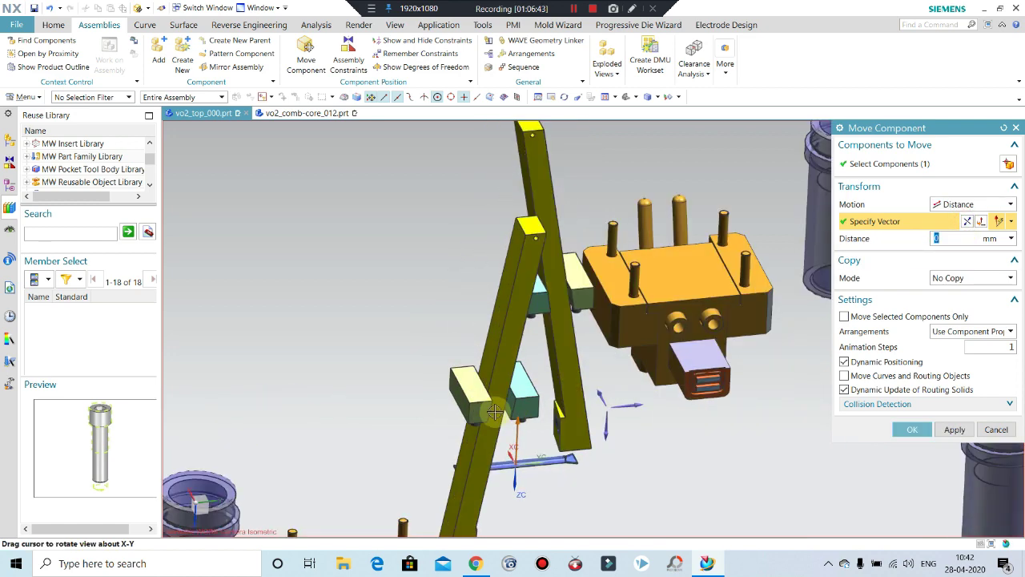
{"action": "scroll", "coordinate": [467, 386], "scroll_direction": "up", "scroll_amount": 1}
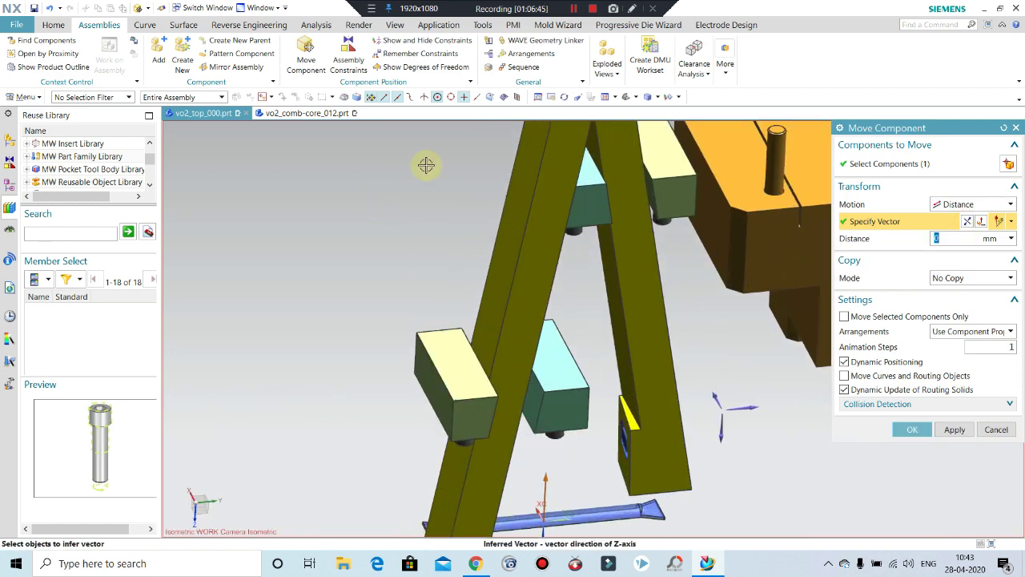
{"action": "left_click", "coordinate": [664, 98]}
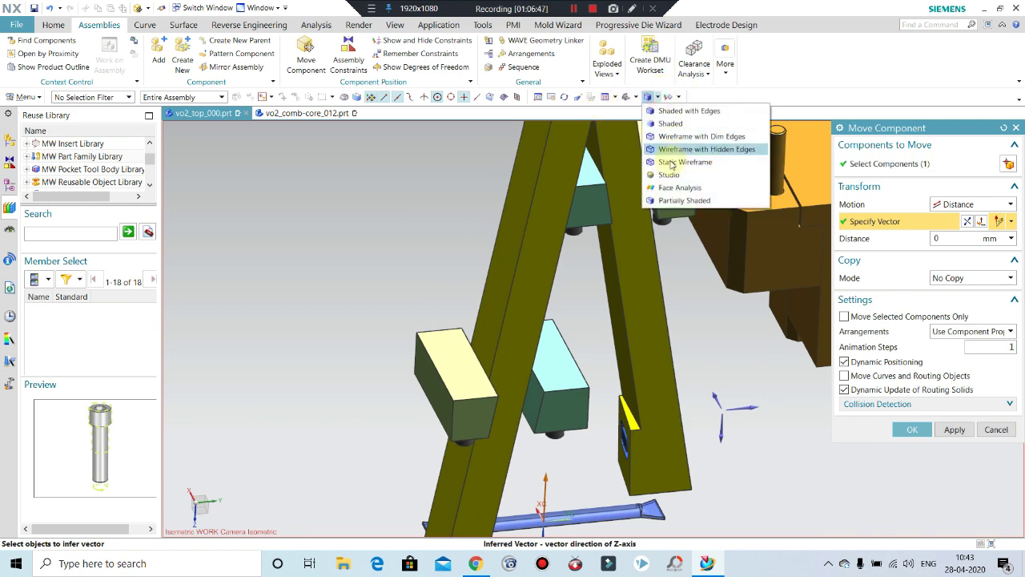
{"action": "left_click", "coordinate": [689, 153]}
{"action": "scroll", "coordinate": [448, 352], "scroll_direction": "up", "scroll_amount": 3}
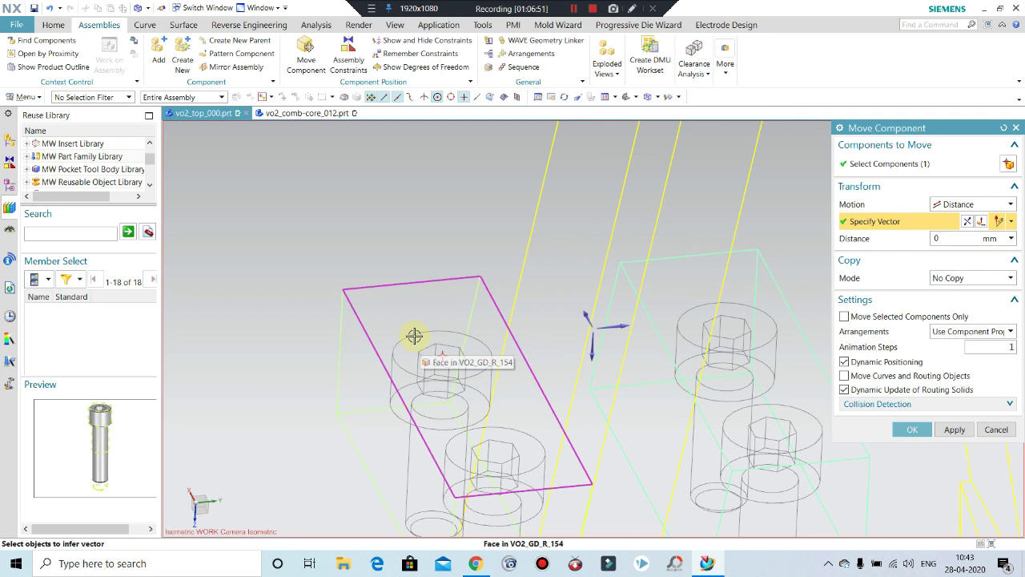
{"action": "left_click", "coordinate": [414, 335]}
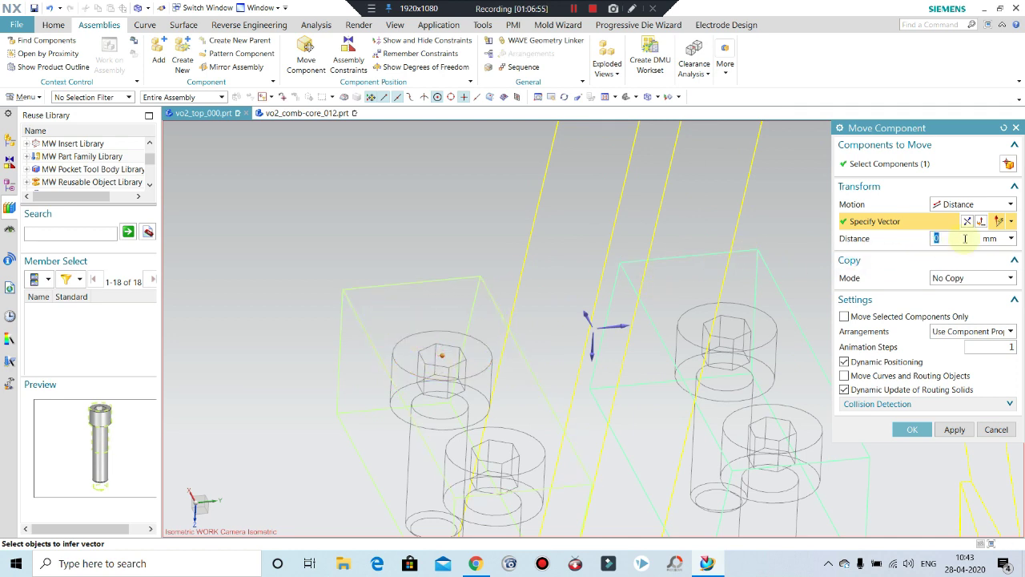
{"action": "left_click", "coordinate": [1013, 238]}
{"action": "left_click", "coordinate": [953, 272]}
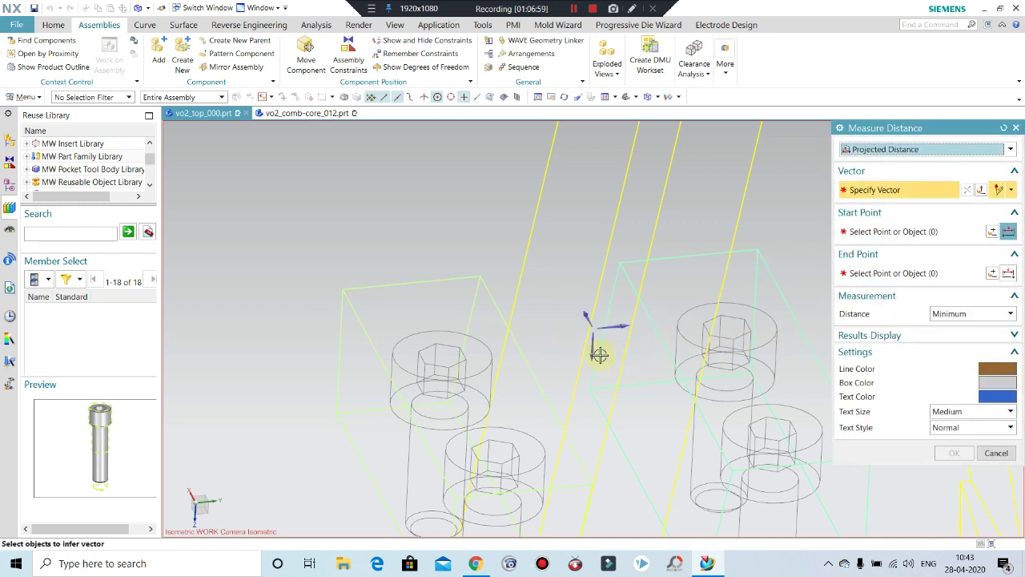
- Measure the 1 mm gap from the SHCS head edge to the block top and accept the move
{"action": "left_click", "coordinate": [968, 191]}
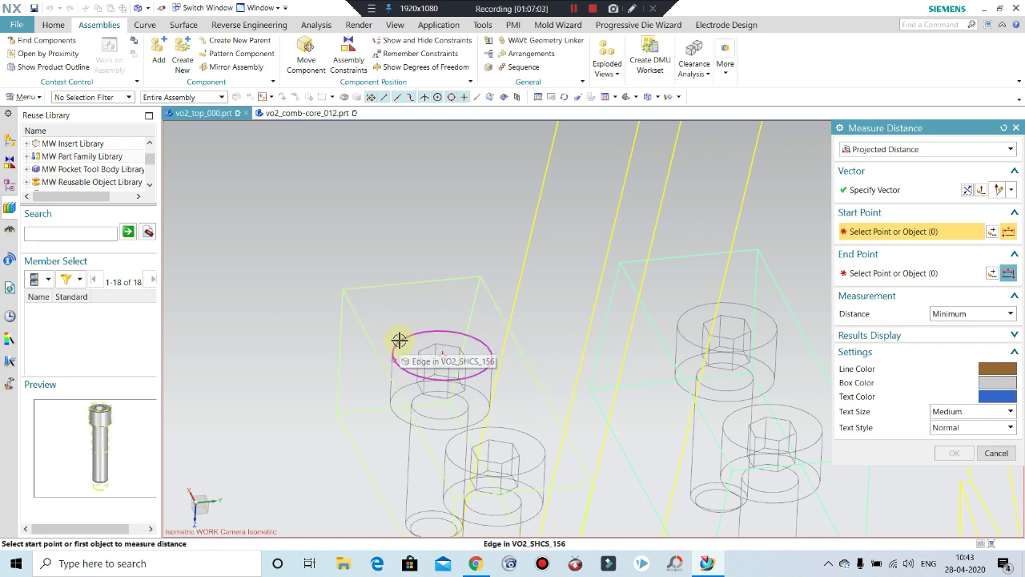
{"action": "left_click", "coordinate": [386, 302]}
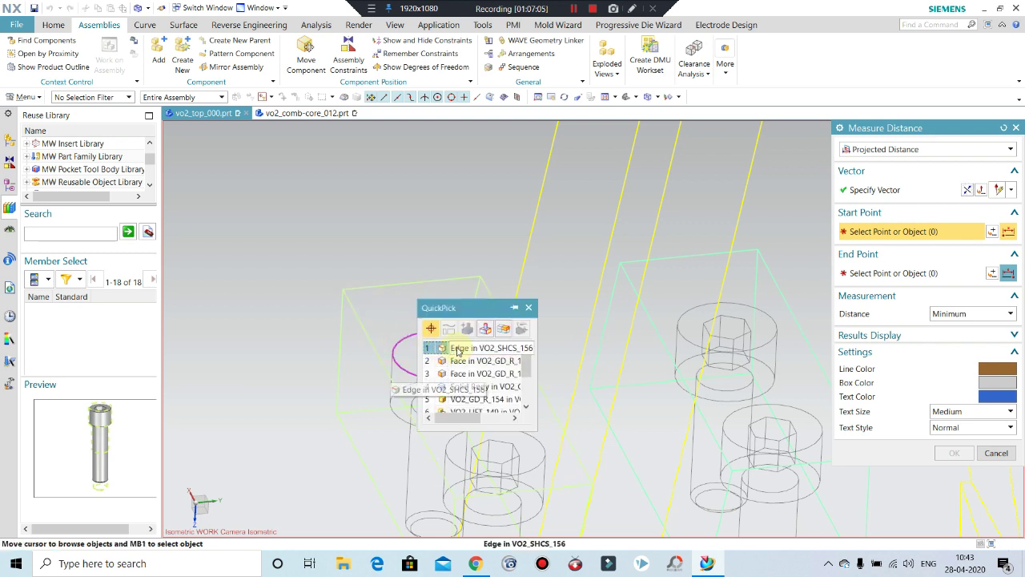
{"action": "left_click", "coordinate": [458, 351]}
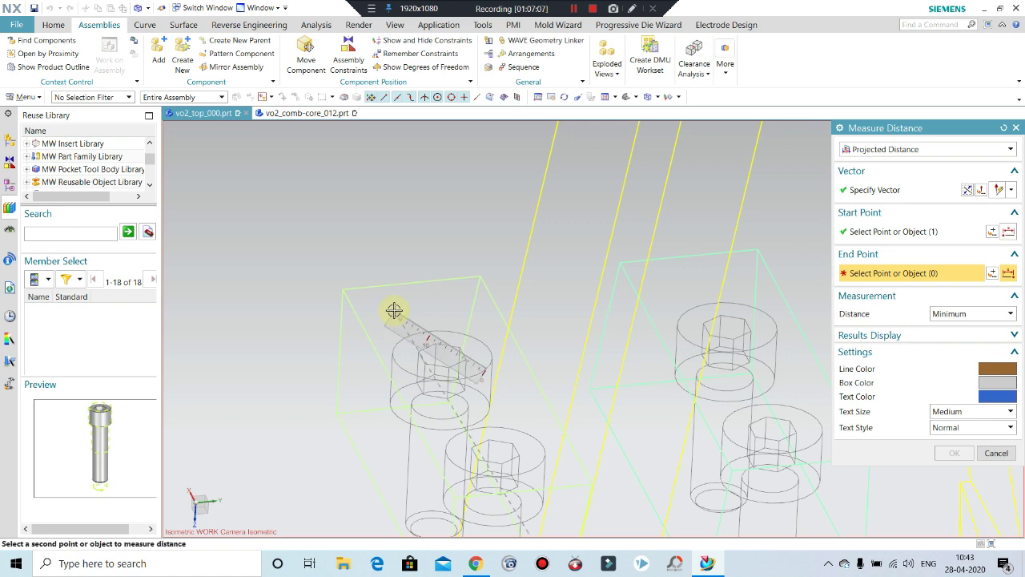
{"action": "left_click", "coordinate": [389, 301]}
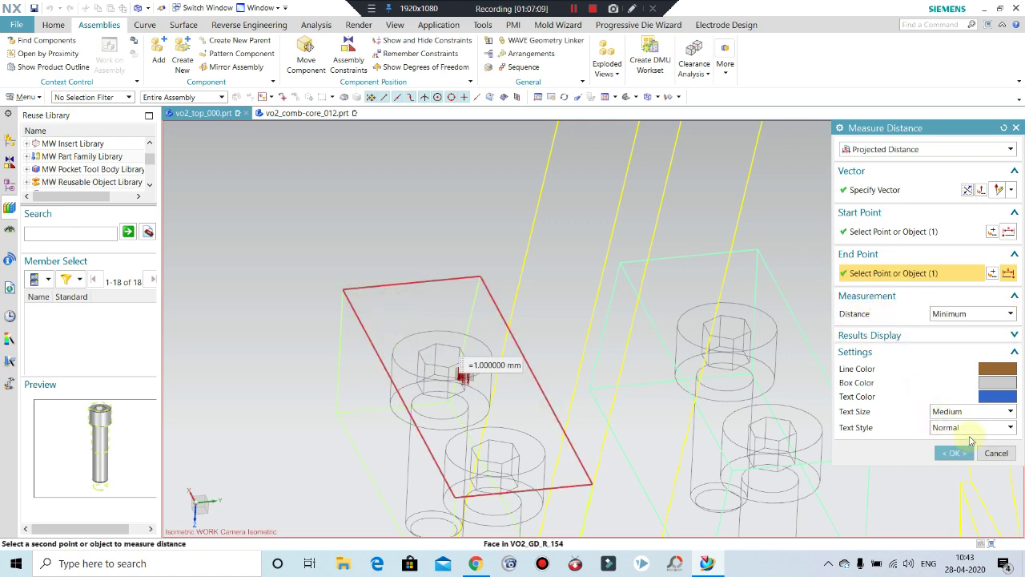
{"action": "left_click", "coordinate": [955, 451]}
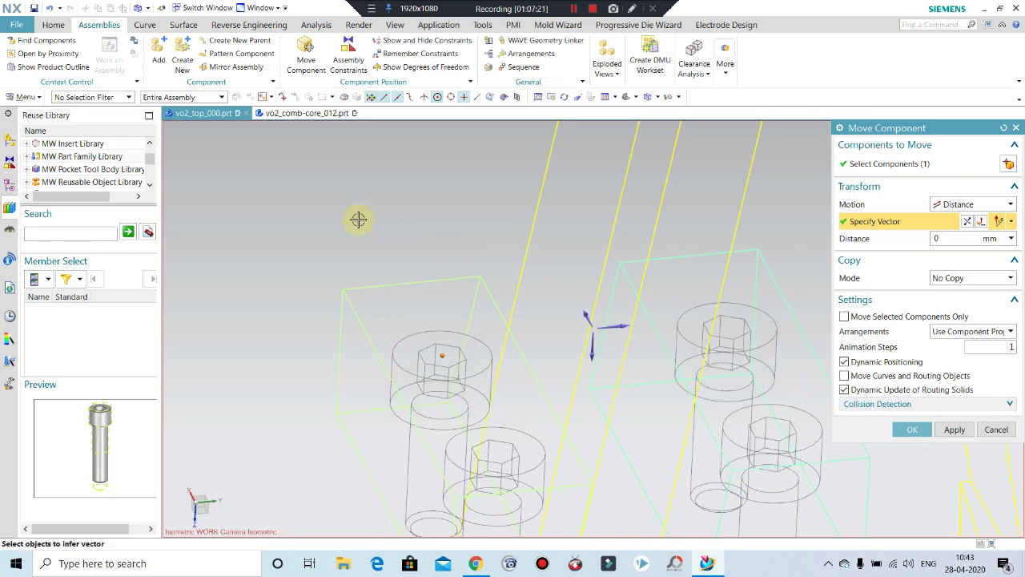
{"action": "scroll", "coordinate": [382, 267], "scroll_direction": "up", "scroll_amount": 2}
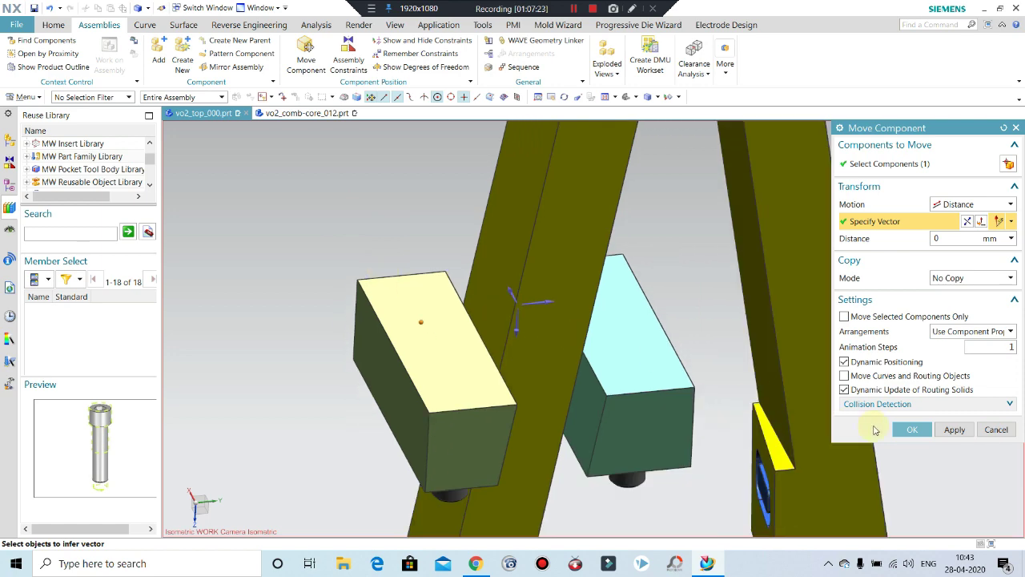
{"action": "left_click", "coordinate": [923, 431]}
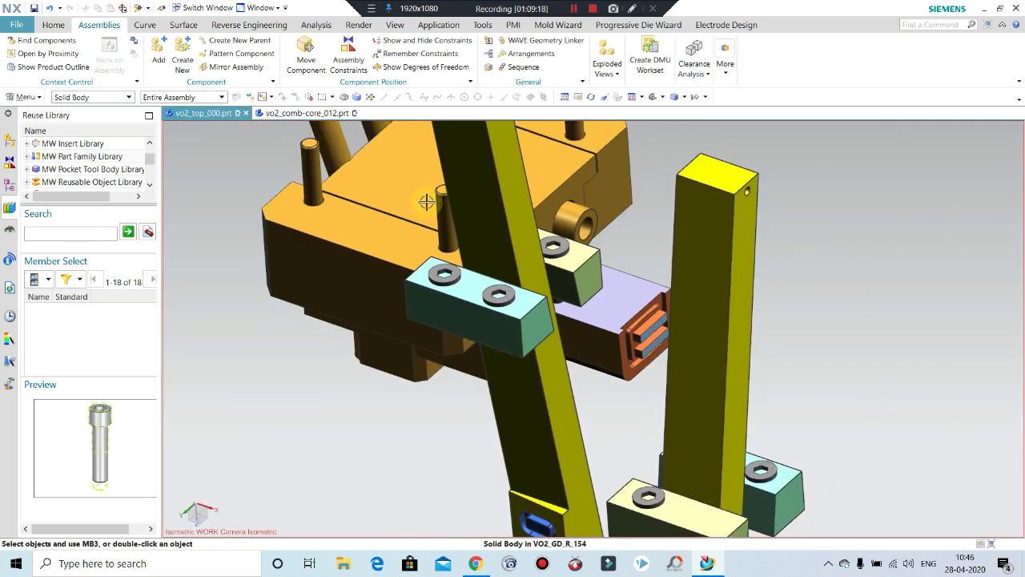
- Pocket the light-blue guide block using its two SHCS screws as tool bodies
{"action": "left_click", "coordinate": [70, 26]}
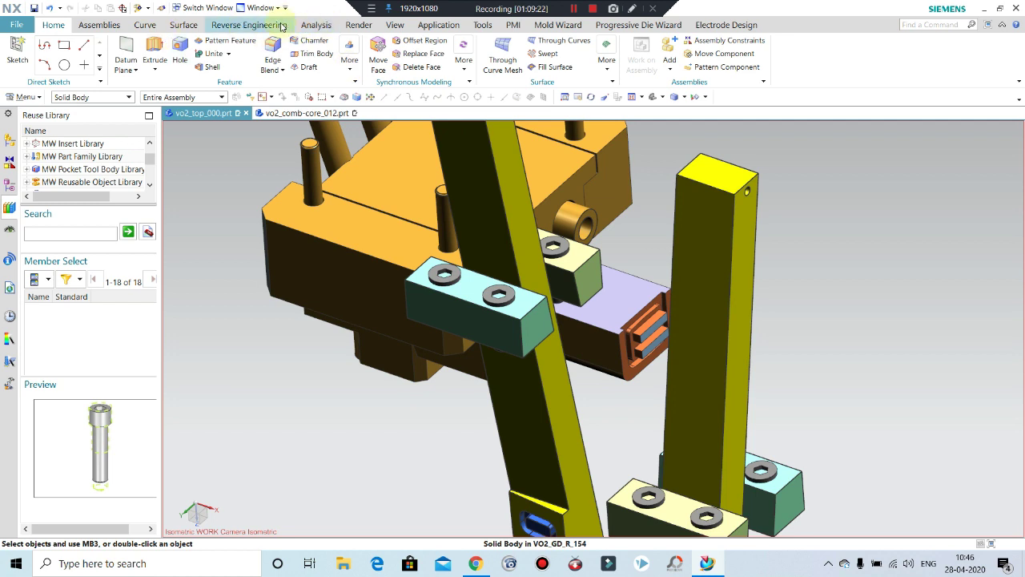
{"action": "left_click", "coordinate": [540, 25]}
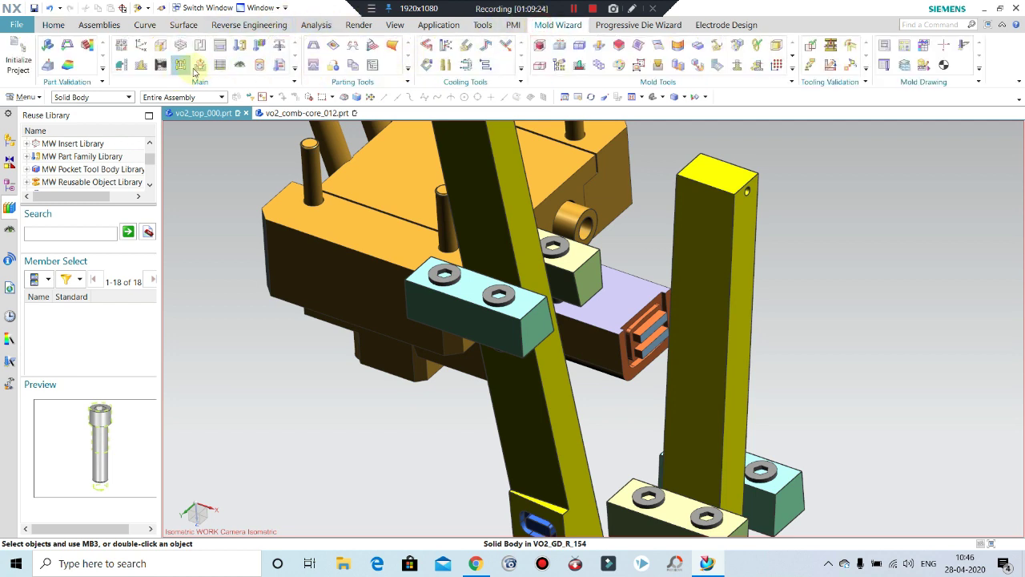
{"action": "left_click", "coordinate": [422, 281]}
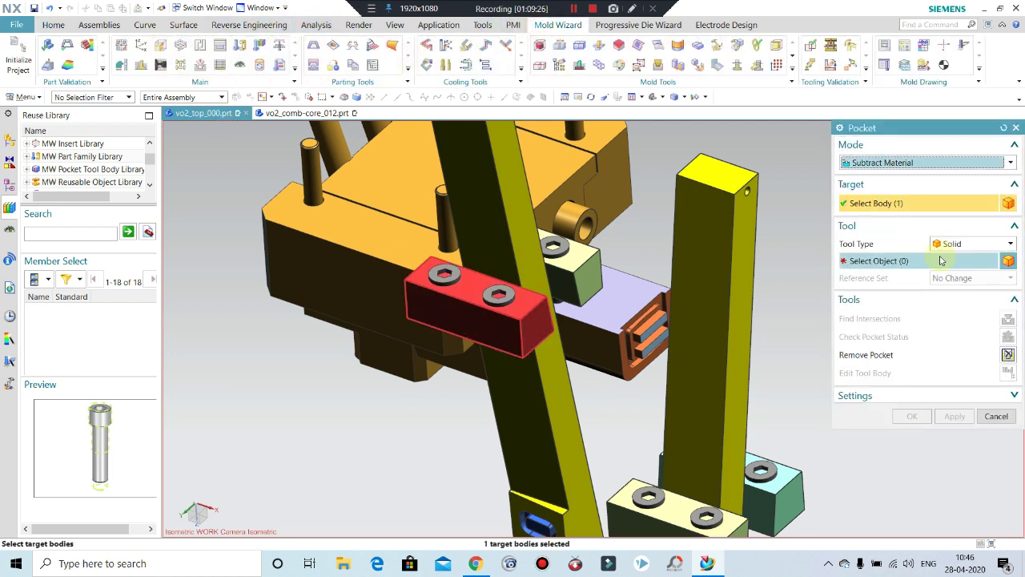
{"action": "left_click", "coordinate": [447, 276]}
{"action": "left_click", "coordinate": [498, 295]}
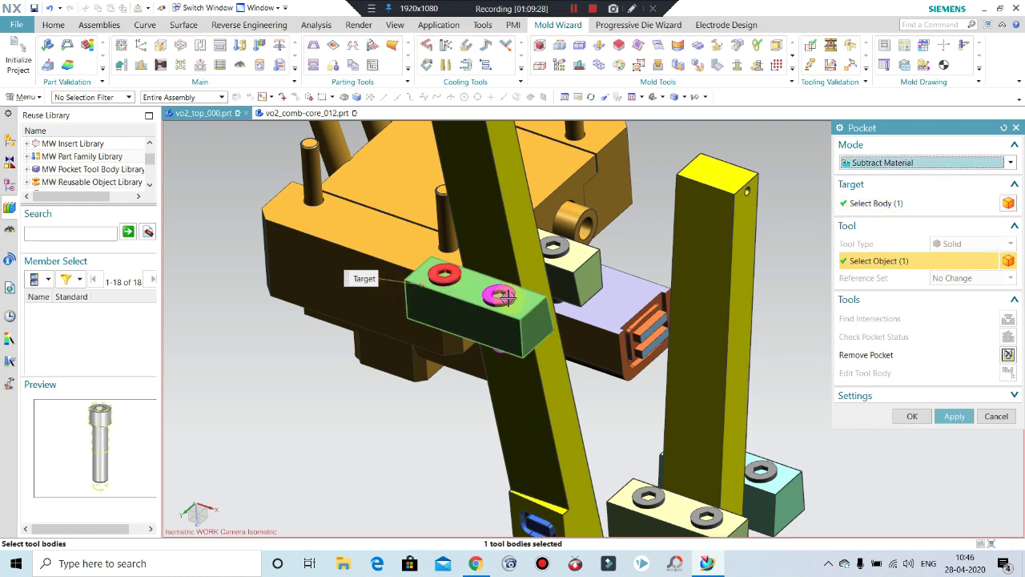
{"action": "left_click", "coordinate": [955, 416]}
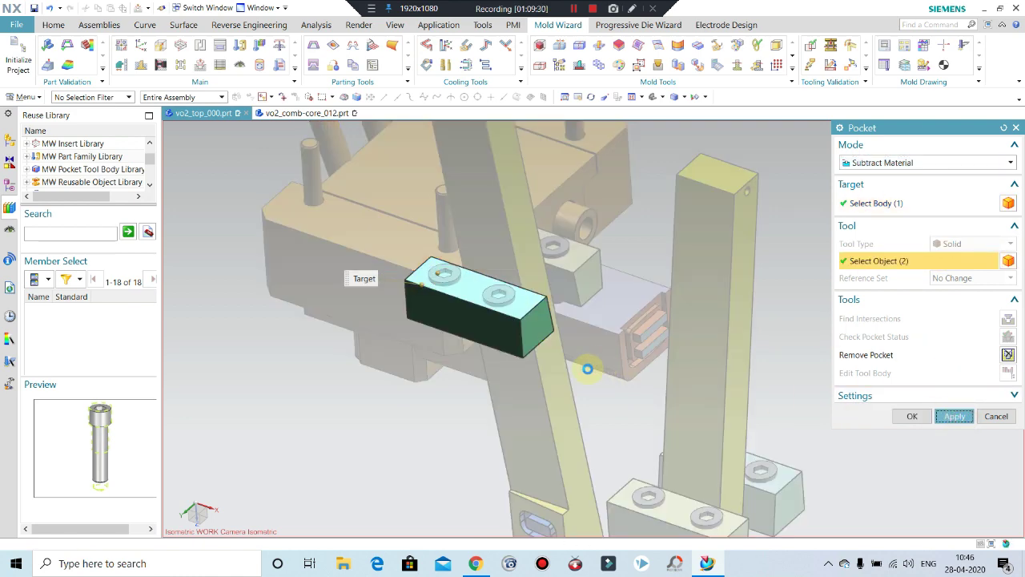
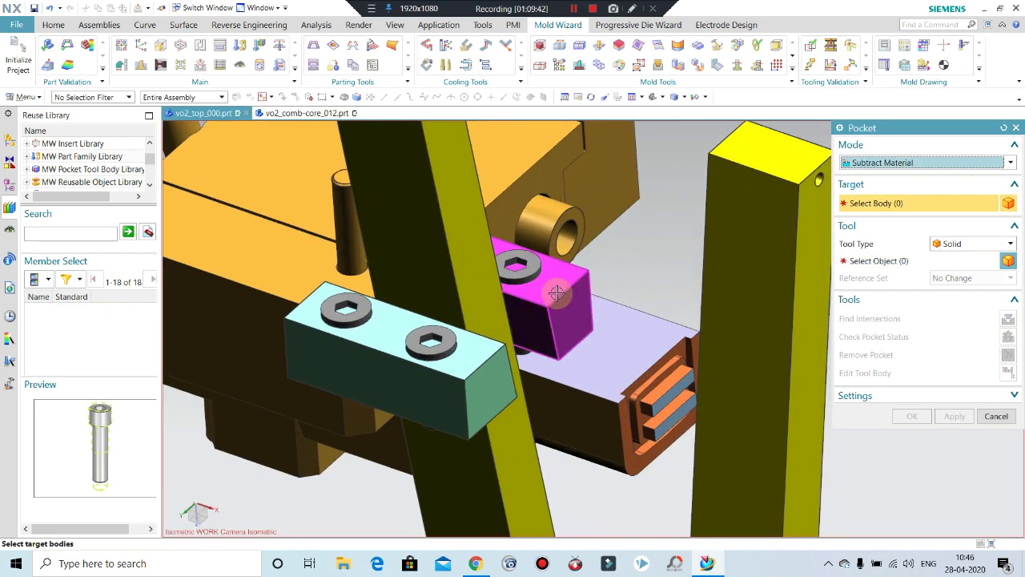
- Pocket the small guide block by subtracting its two socket-head screws as tool bodies
{"action": "left_click", "coordinate": [561, 288]}
{"action": "left_click", "coordinate": [919, 260]}
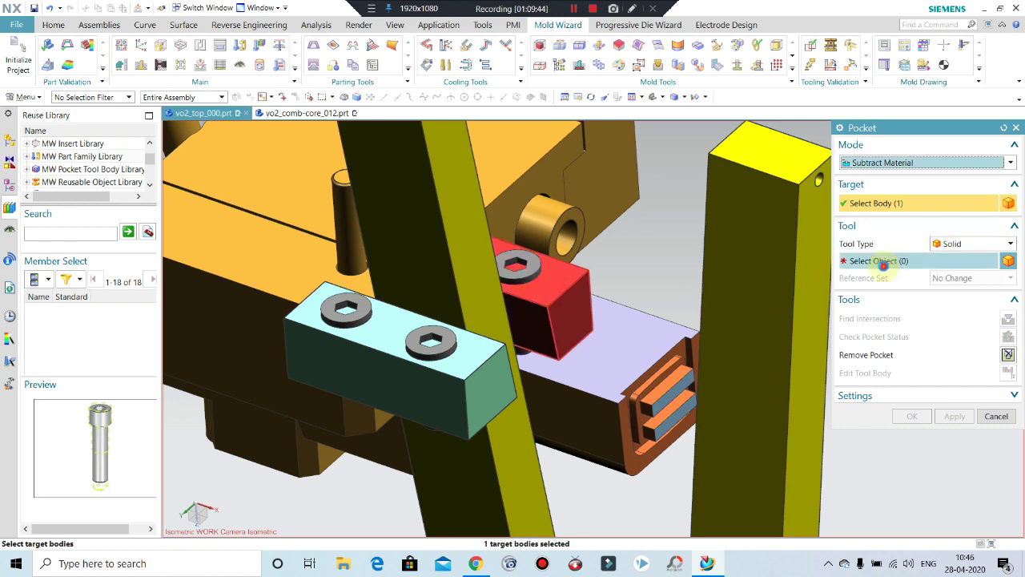
{"action": "mouse_move", "coordinate": [648, 354]}
{"action": "middle_mouse_down"}
{"action": "mouse_move", "coordinate": [587, 384]}
{"action": "mouse_move", "coordinate": [581, 376]}
{"action": "middle_mouse_up"}
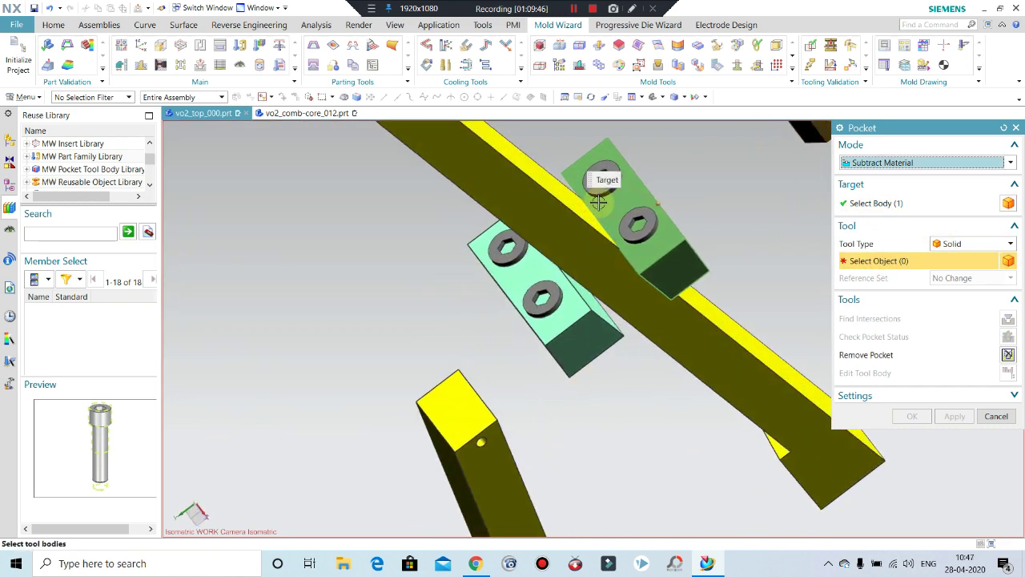
{"action": "left_click", "coordinate": [597, 194]}
{"action": "left_click", "coordinate": [639, 225]}
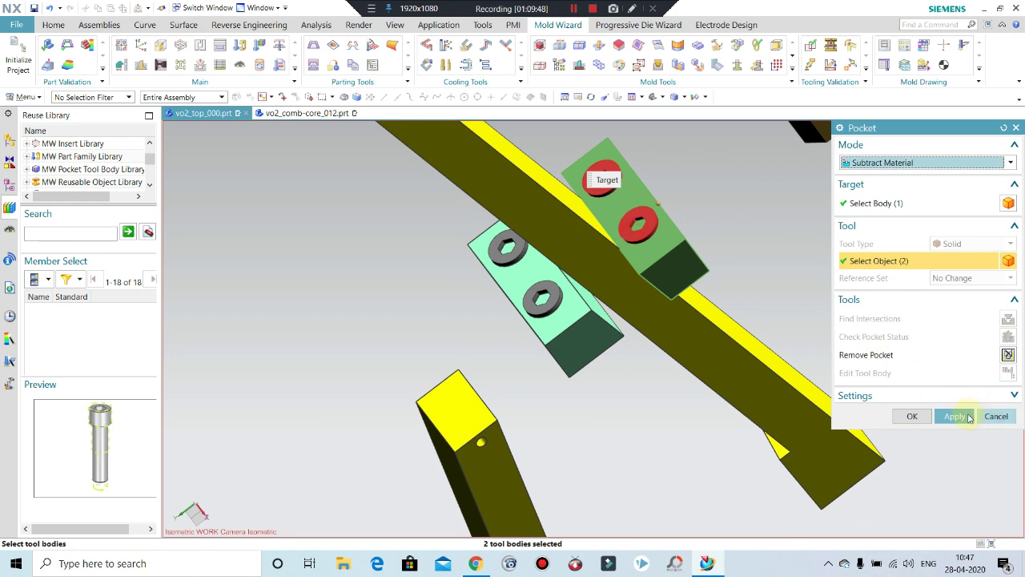
{"action": "left_click", "coordinate": [955, 415]}
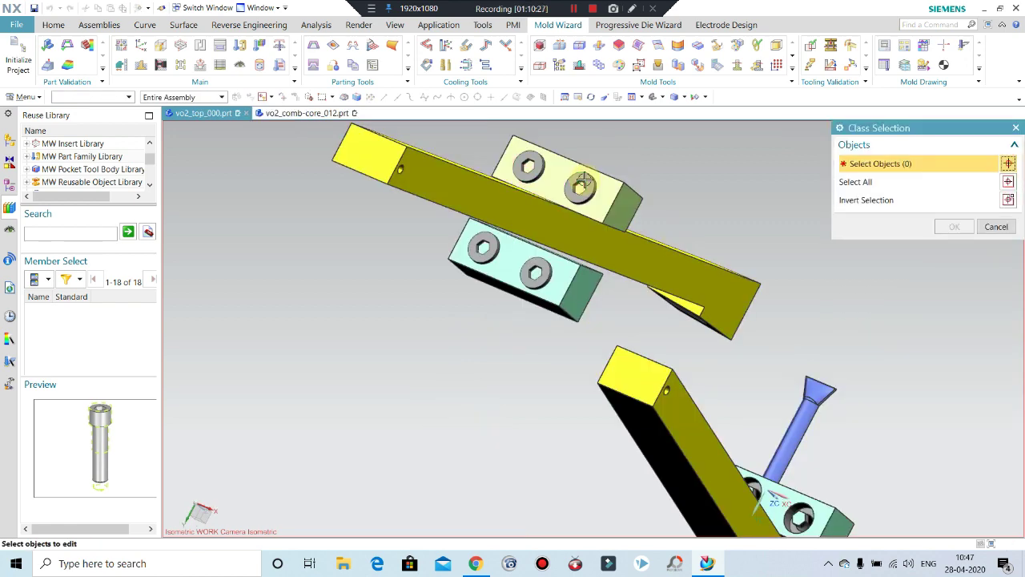
- With a Solid Body filter, select the screw bodies only for Edit Object Display
{"action": "scroll", "coordinate": [583, 183], "scroll_direction": "down", "scroll_amount": 1}
{"action": "left_click", "coordinate": [90, 97]}
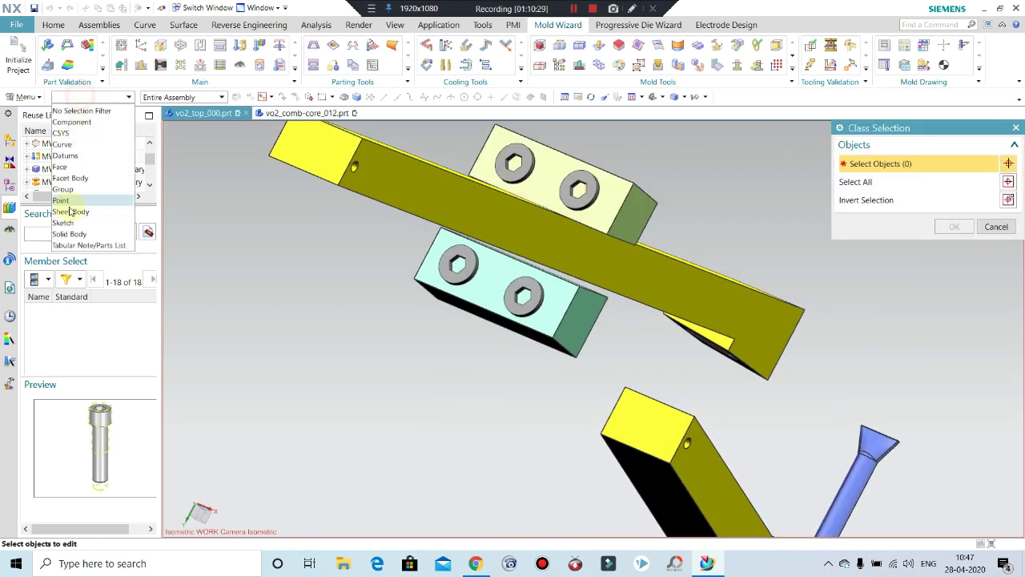
{"action": "left_click", "coordinate": [81, 232]}
{"action": "scroll", "coordinate": [508, 165], "scroll_direction": "down", "scroll_amount": 1}
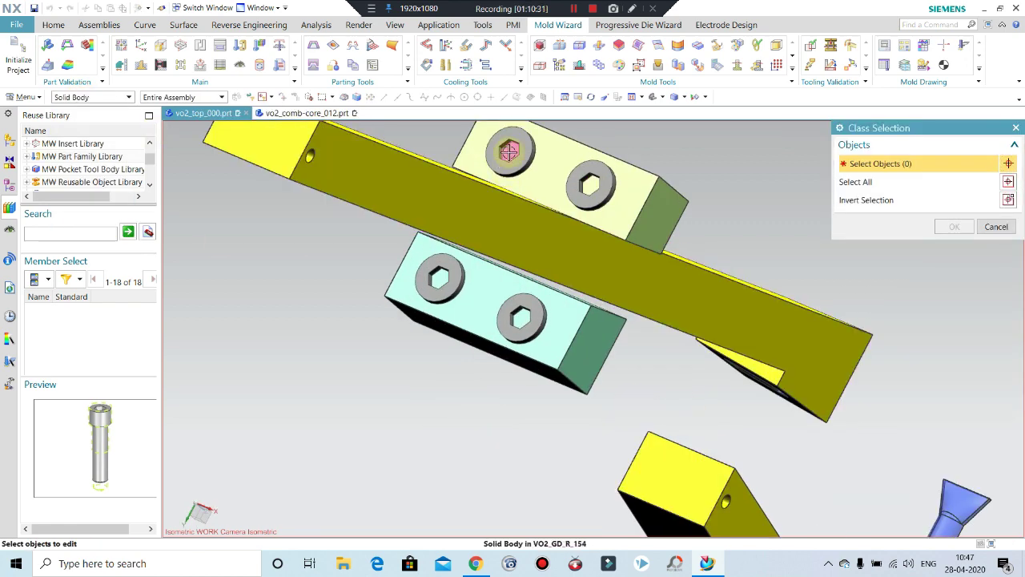
{"action": "left_click", "coordinate": [509, 150]}
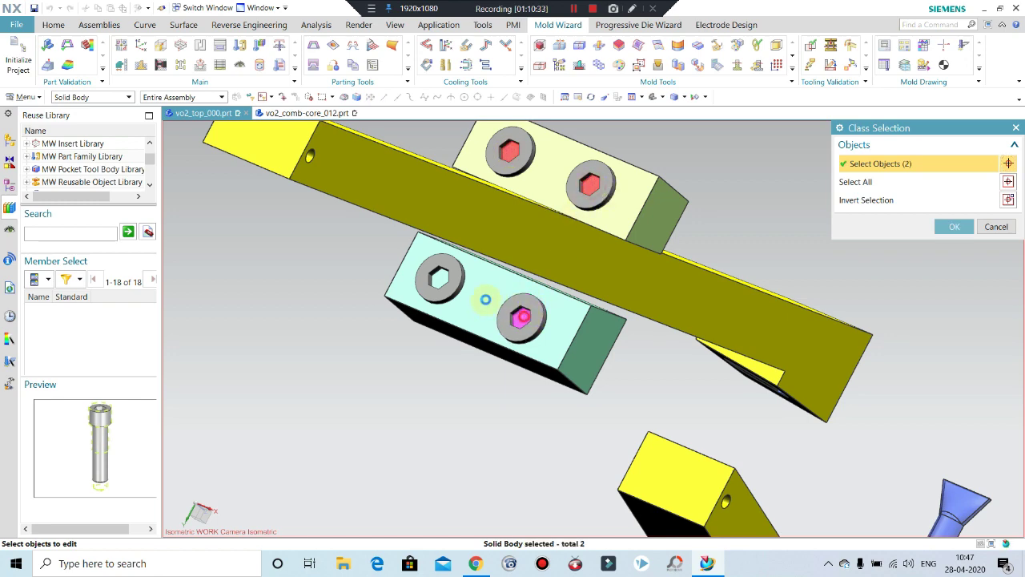
{"action": "left_click", "coordinate": [439, 277]}
{"action": "middle_click_drag", "start_coordinate": [439, 277], "coordinate": [443, 410]}
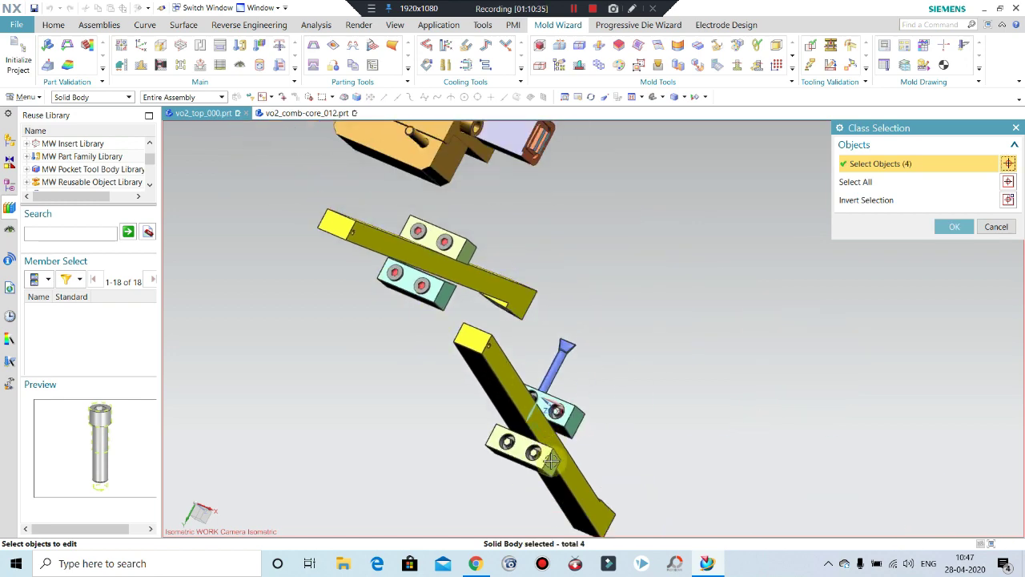
{"action": "left_click", "coordinate": [542, 456]}
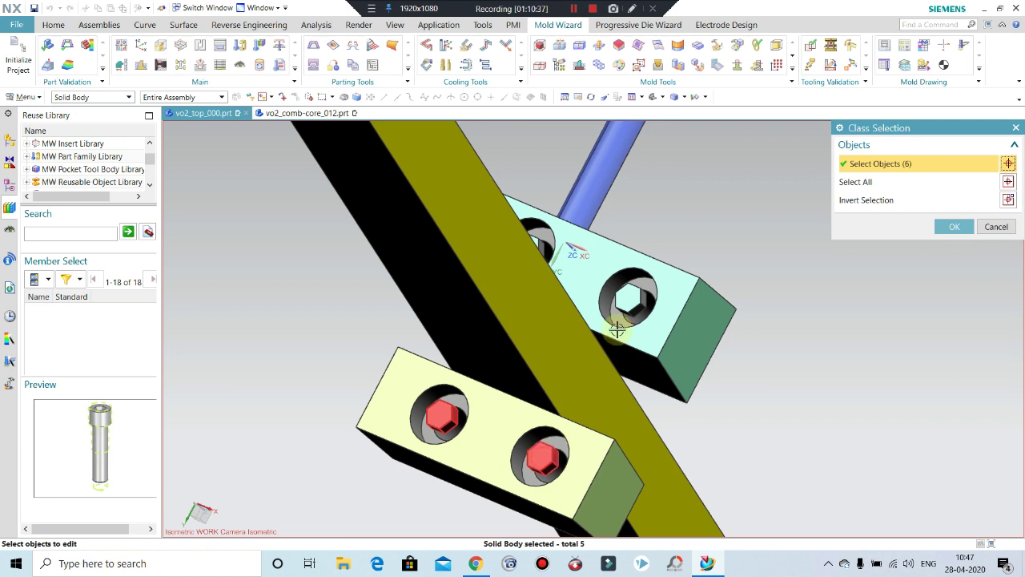
{"action": "left_click", "coordinate": [629, 303]}
{"action": "left_click", "coordinate": [543, 243]}
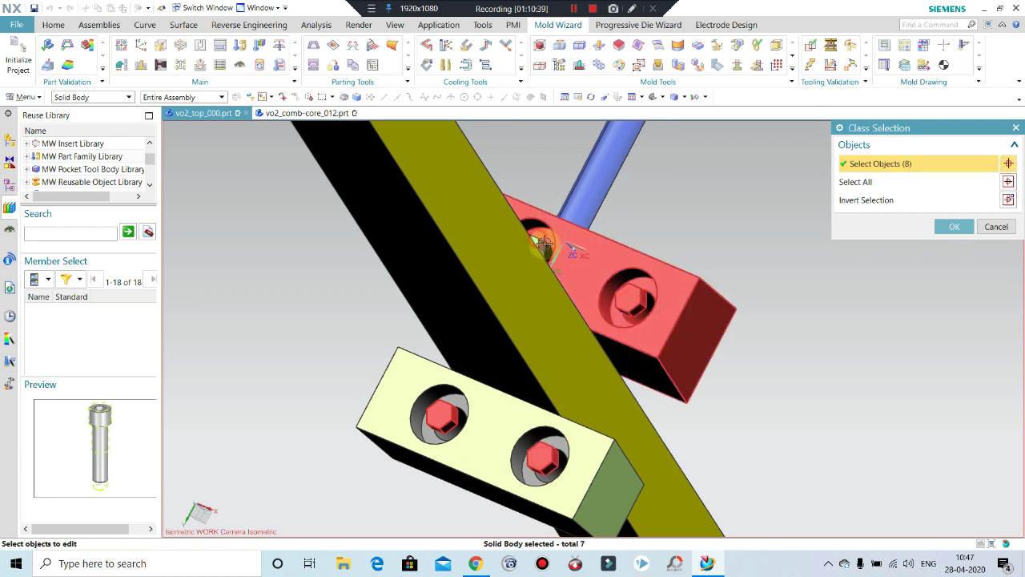
{"action": "left_click", "coordinate": [542, 248], "text": "shift"}
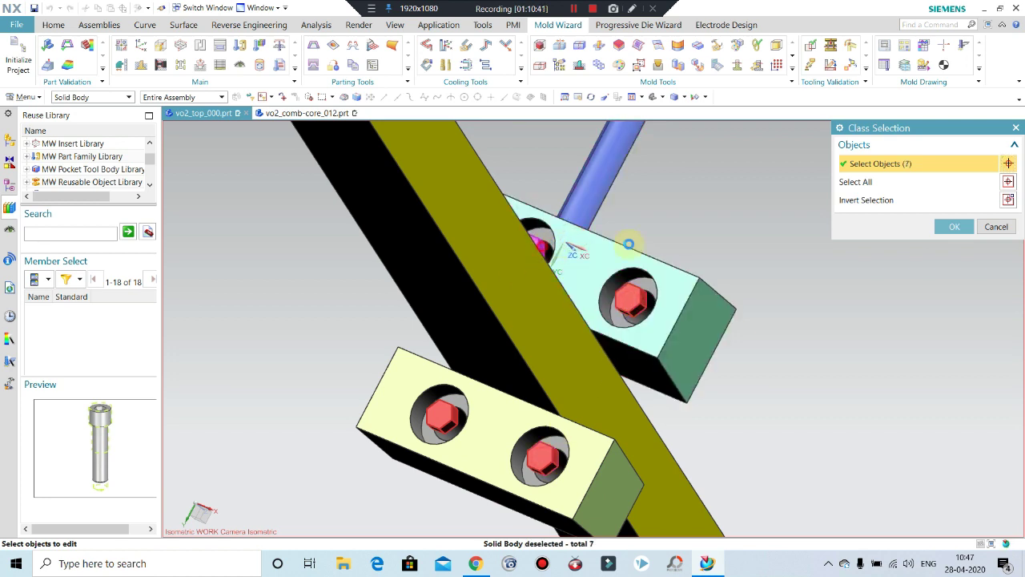
{"action": "left_click", "coordinate": [960, 227]}
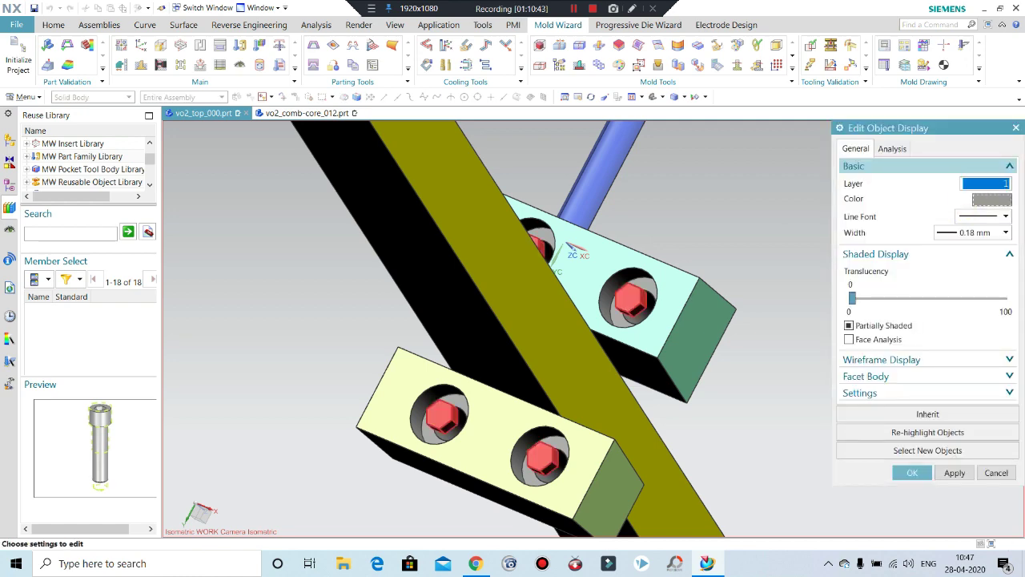
- Close Edit Object Display without changing the screws' display settings
{"action": "key", "text": "Return"}
{"action": "scroll", "coordinate": [650, 287], "scroll_direction": "down", "scroll_amount": 3}
{"action": "scroll", "coordinate": [651, 287], "scroll_direction": "down", "scroll_amount": 3}
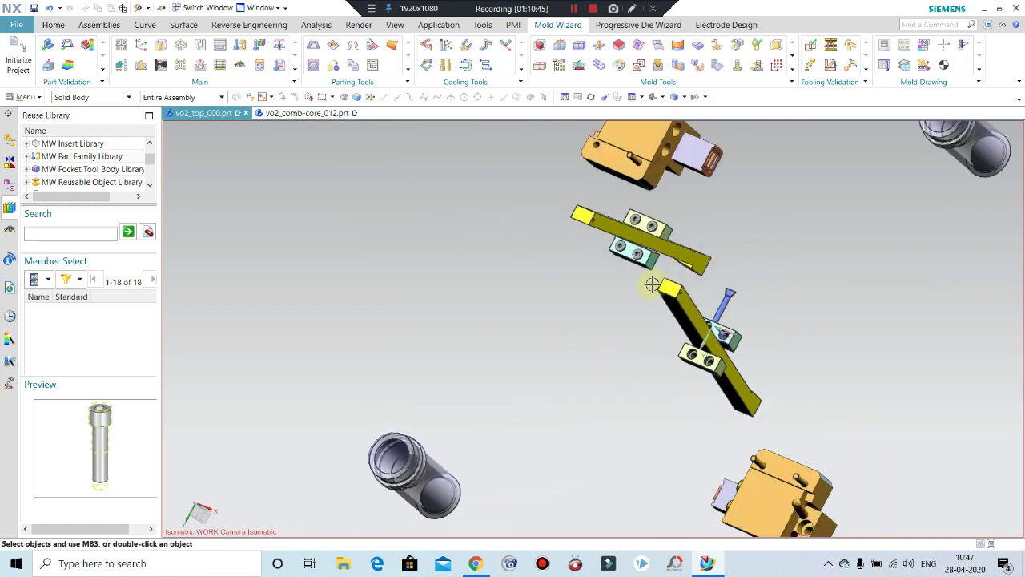
{"action": "scroll", "coordinate": [651, 286], "scroll_direction": "down", "scroll_amount": 2}
{"action": "scroll", "coordinate": [650, 287], "scroll_direction": "up", "scroll_amount": 2}
{"action": "scroll", "coordinate": [633, 264], "scroll_direction": "down", "scroll_amount": 2}
{"action": "scroll", "coordinate": [620, 236], "scroll_direction": "up", "scroll_amount": 1}
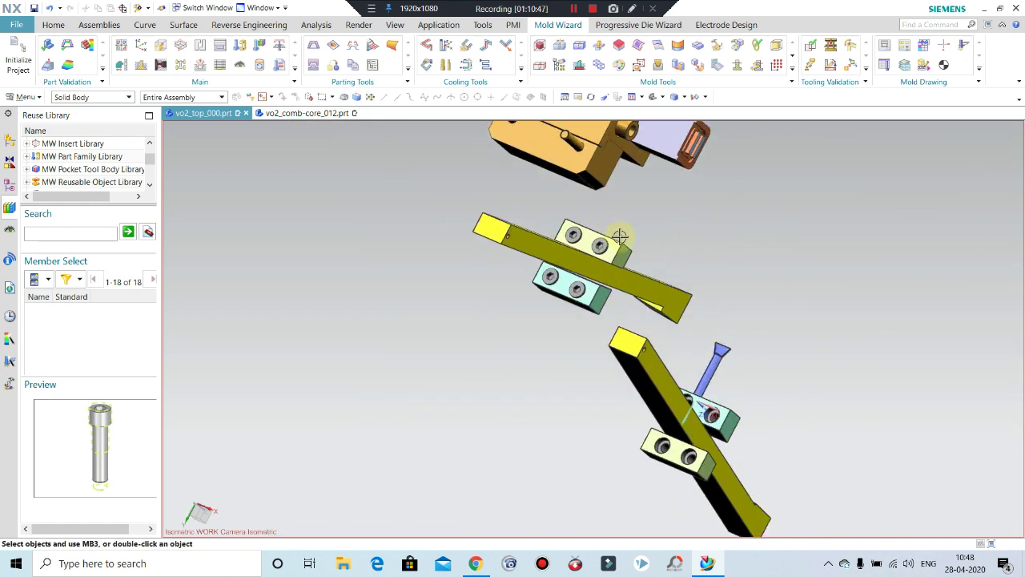
- Start Move Component from Assemblies with Point to Point motion in copy mode
{"action": "left_click", "coordinate": [99, 25]}
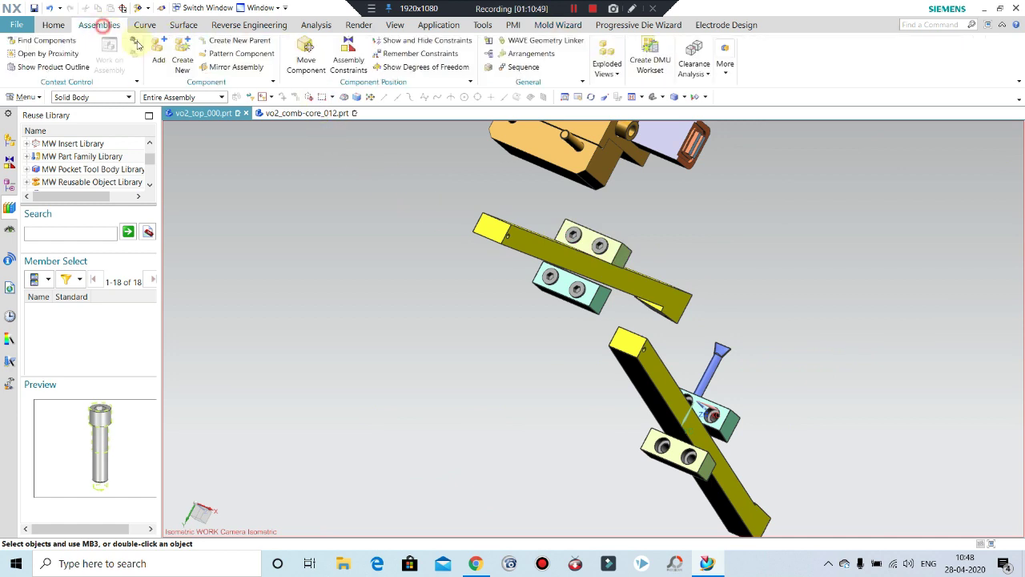
{"action": "left_click", "coordinate": [306, 56]}
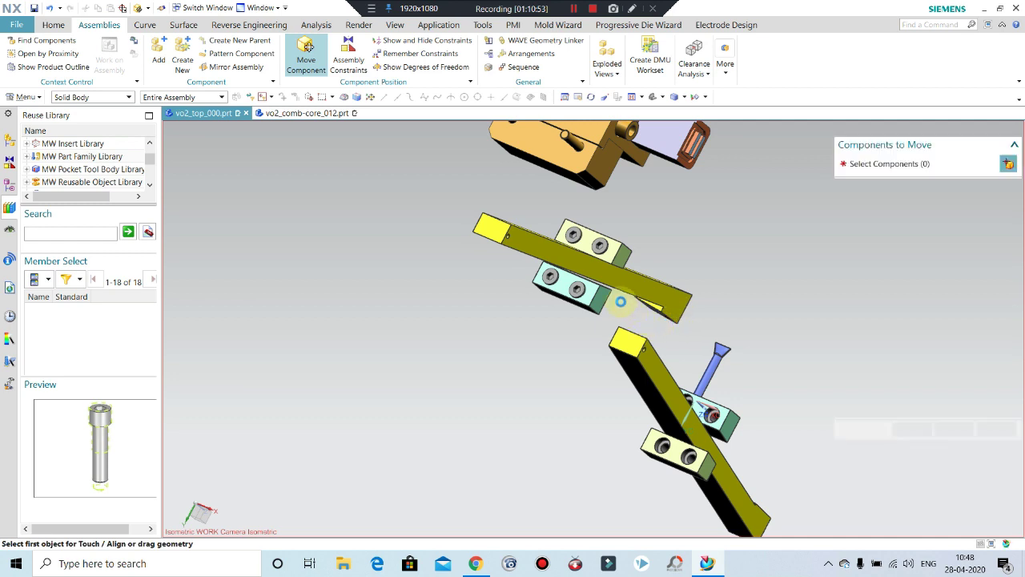
{"action": "left_click", "coordinate": [936, 205]}
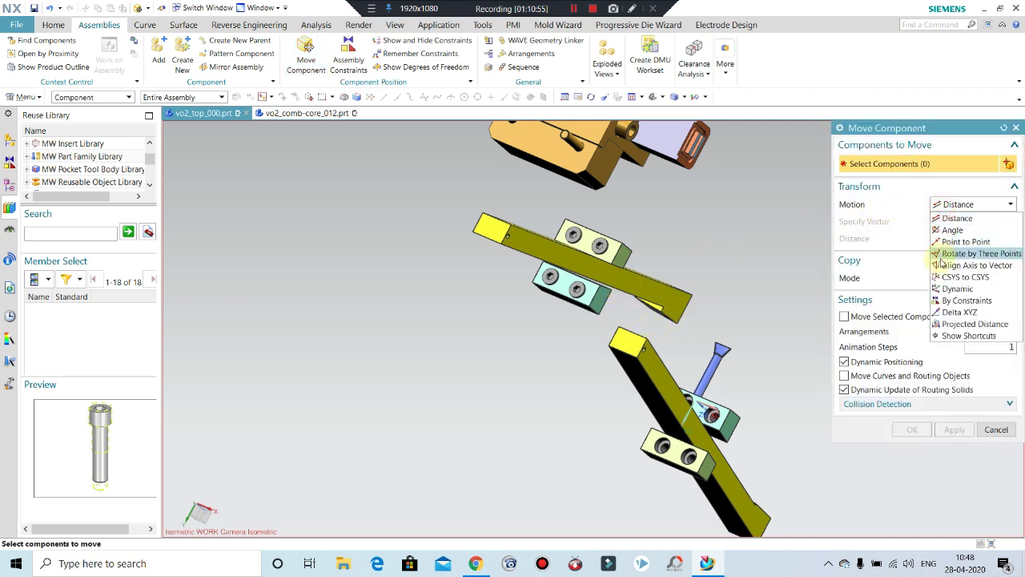
{"action": "left_click", "coordinate": [943, 243]}
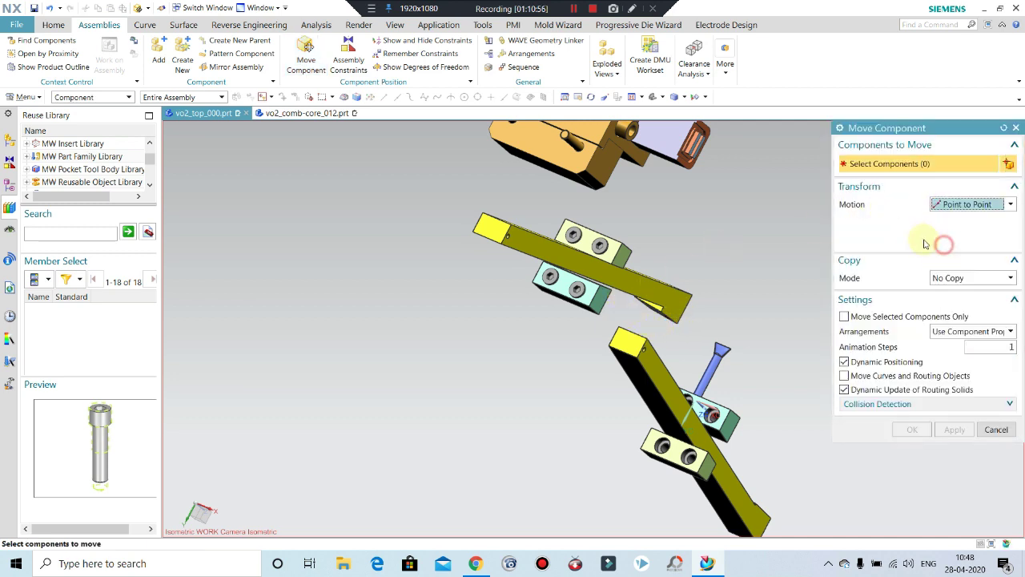
{"action": "left_click", "coordinate": [950, 278]}
{"action": "left_click", "coordinate": [948, 304]}
- Select the screw set component to be copied
{"action": "scroll", "coordinate": [680, 277], "scroll_direction": "up", "scroll_amount": 1}
{"action": "scroll", "coordinate": [665, 280], "scroll_direction": "up", "scroll_amount": 1}
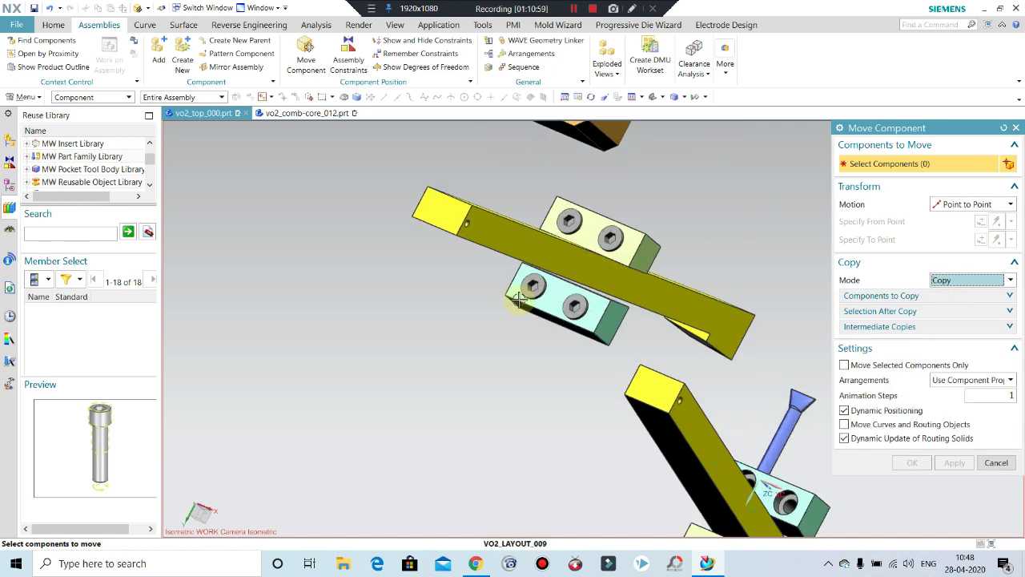
{"action": "scroll", "coordinate": [641, 284], "scroll_direction": "up", "scroll_amount": 2}
{"action": "left_click", "coordinate": [634, 285]}
{"action": "scroll", "coordinate": [826, 205], "scroll_direction": "down", "scroll_amount": 1}
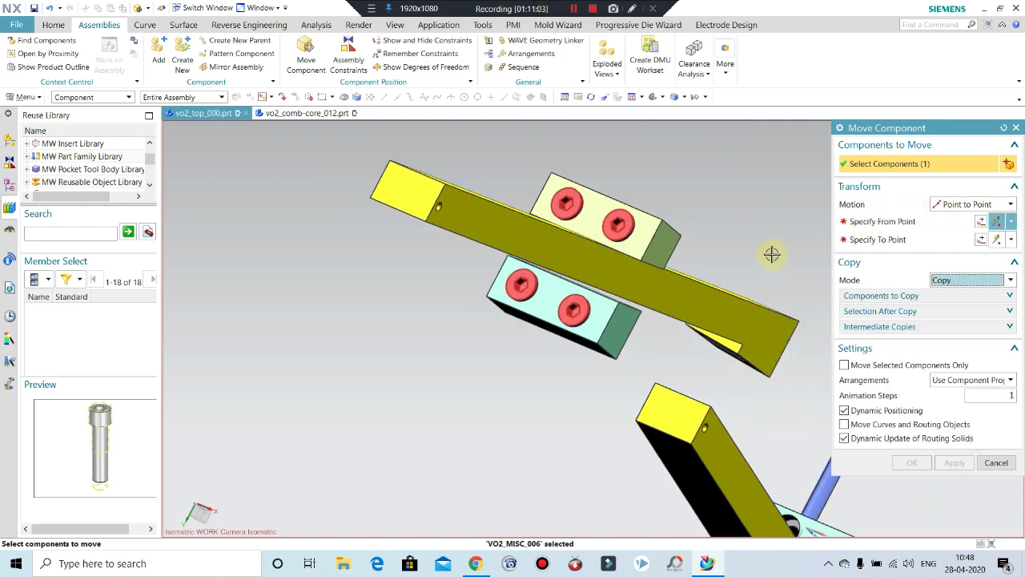
{"action": "scroll", "coordinate": [680, 244], "scroll_direction": "down", "scroll_amount": 1}
{"action": "scroll", "coordinate": [583, 292], "scroll_direction": "down", "scroll_amount": 2}
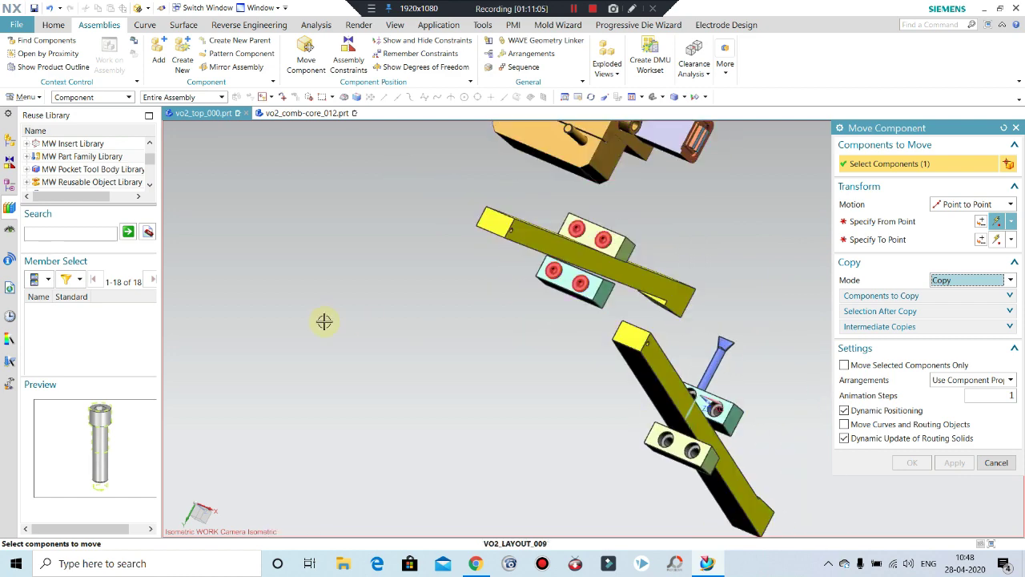
- Pick the screw head centre as the from point and accept the new screw position
{"action": "left_click", "coordinate": [903, 221]}
{"action": "scroll", "coordinate": [583, 292], "scroll_direction": "up", "scroll_amount": 3}
{"action": "scroll", "coordinate": [583, 292], "scroll_direction": "up", "scroll_amount": 5}
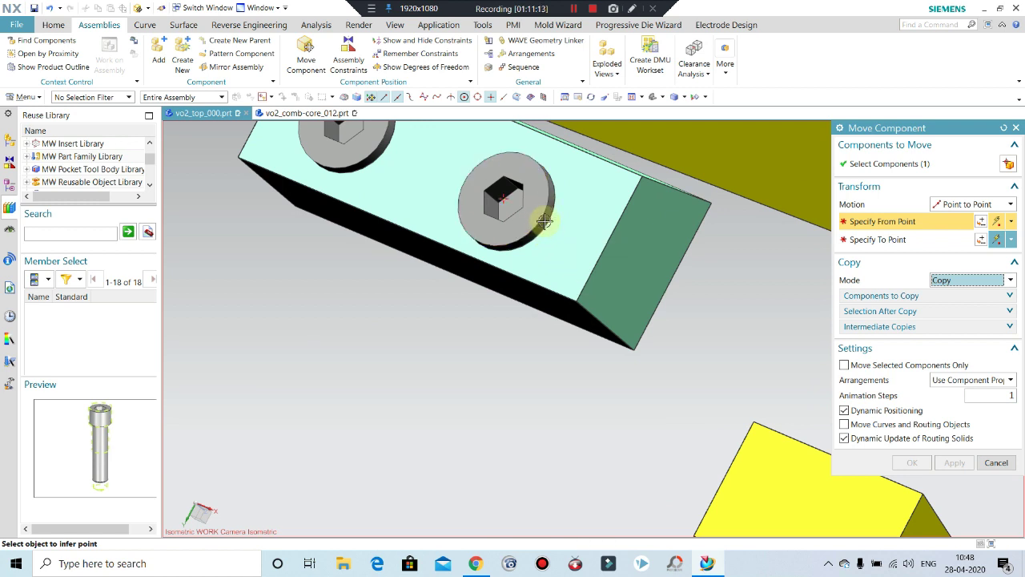
{"action": "scroll", "coordinate": [432, 188], "scroll_direction": "down", "scroll_amount": 5}
{"action": "scroll", "coordinate": [432, 187], "scroll_direction": "down", "scroll_amount": 3}
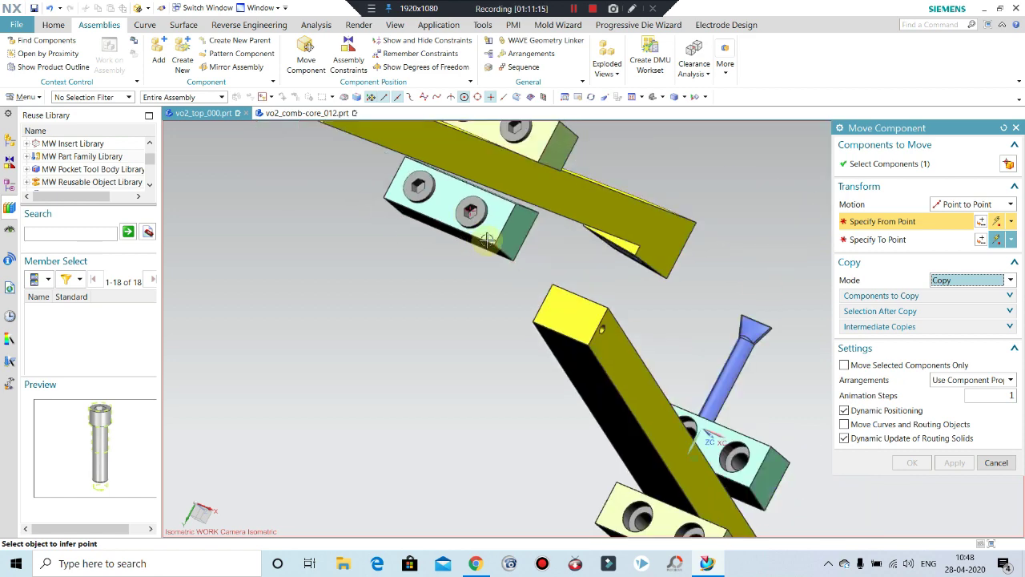
{"action": "middle_click_drag", "start_coordinate": [431, 187], "coordinate": [497, 229]}
{"action": "scroll", "coordinate": [496, 230], "scroll_direction": "up", "scroll_amount": 1}
{"action": "scroll", "coordinate": [489, 231], "scroll_direction": "up", "scroll_amount": 2}
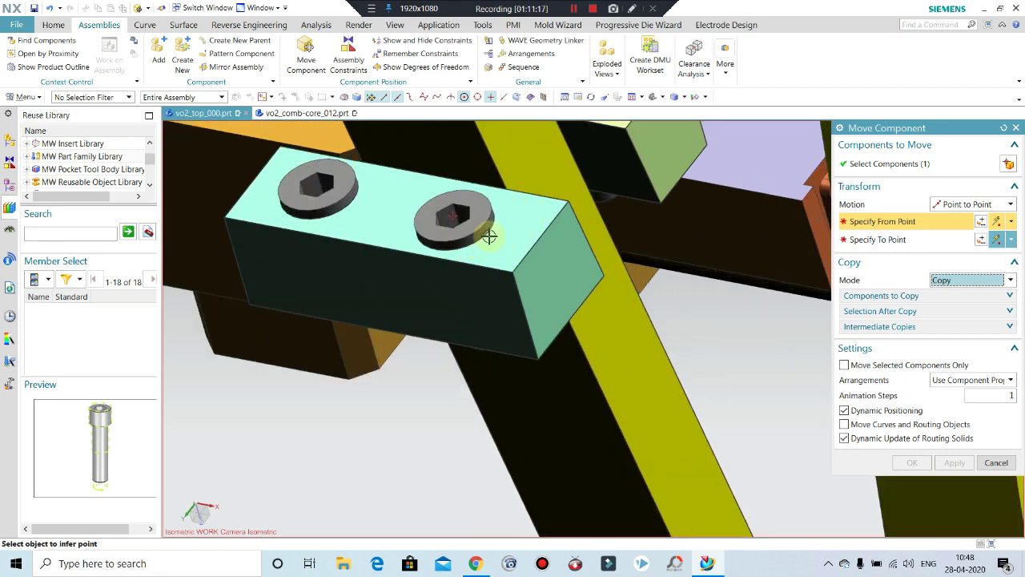
{"action": "scroll", "coordinate": [481, 231], "scroll_direction": "up", "scroll_amount": 2}
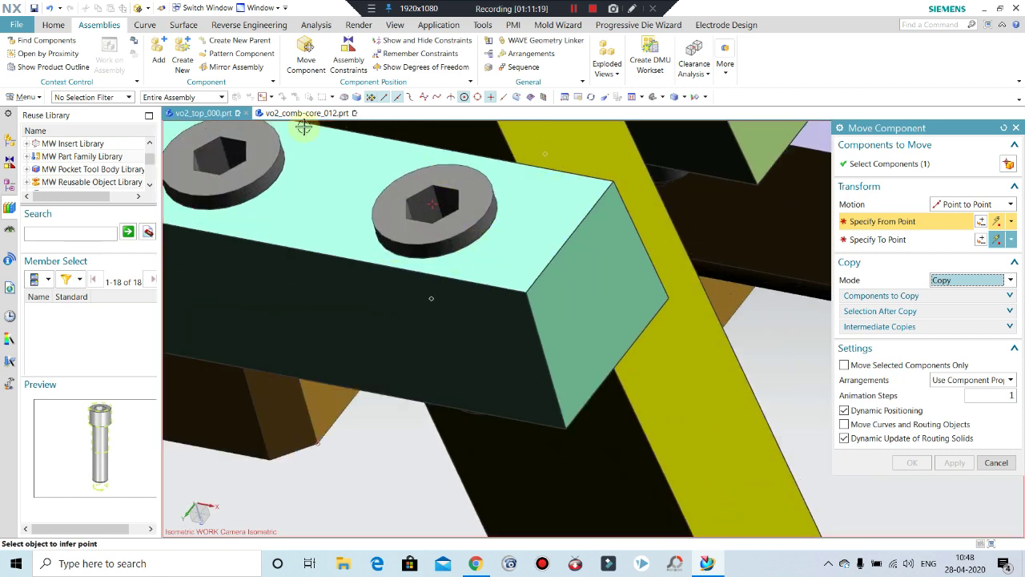
{"action": "scroll", "coordinate": [449, 272], "scroll_direction": "up", "scroll_amount": 1}
{"action": "scroll", "coordinate": [448, 204], "scroll_direction": "up", "scroll_amount": 1}
{"action": "scroll", "coordinate": [465, 247], "scroll_direction": "up", "scroll_amount": 1}
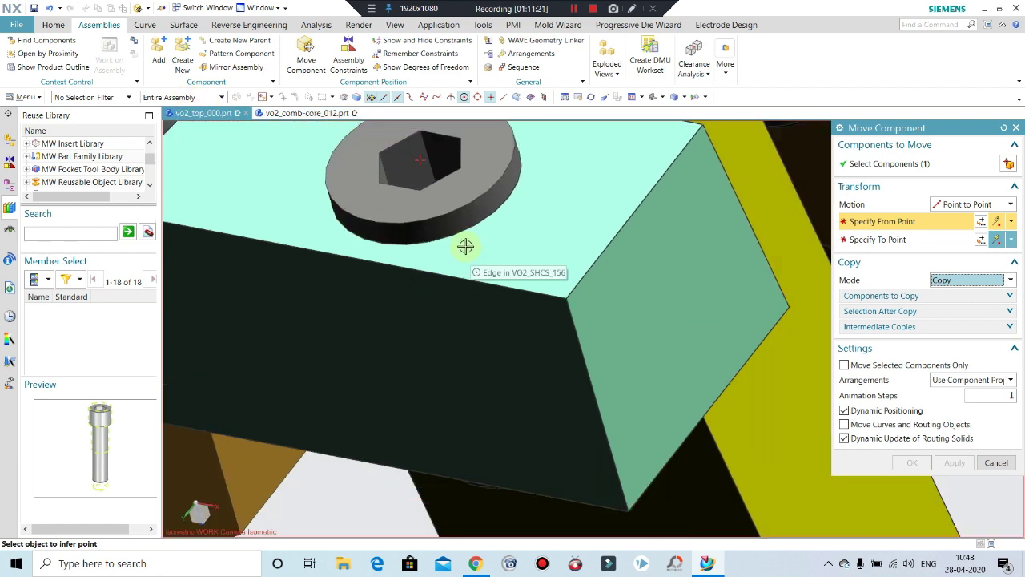
{"action": "scroll", "coordinate": [465, 247], "scroll_direction": "down", "scroll_amount": 2}
{"action": "scroll", "coordinate": [449, 224], "scroll_direction": "down", "scroll_amount": 1}
{"action": "scroll", "coordinate": [438, 209], "scroll_direction": "up", "scroll_amount": 1}
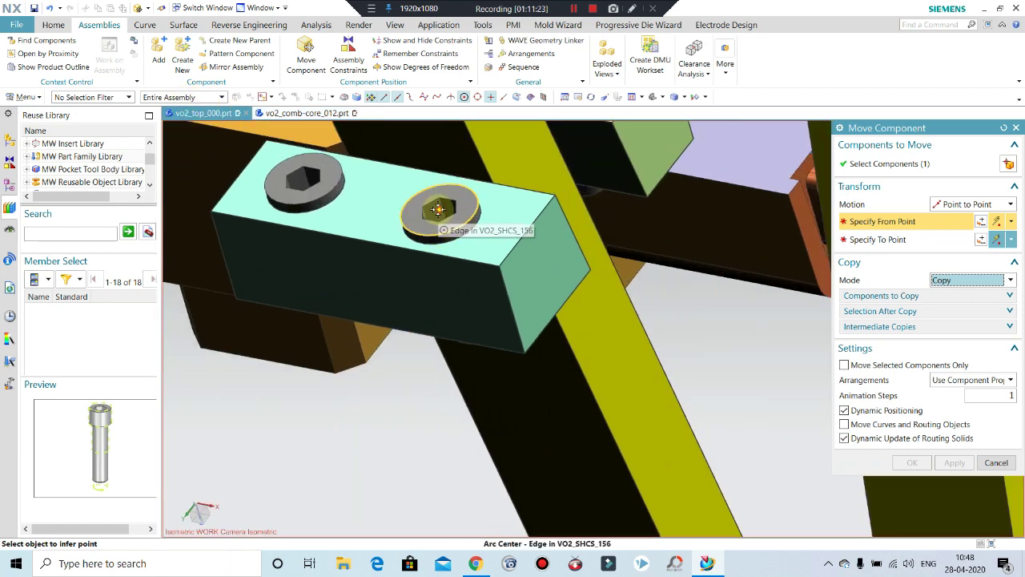
{"action": "left_click", "coordinate": [437, 209]}
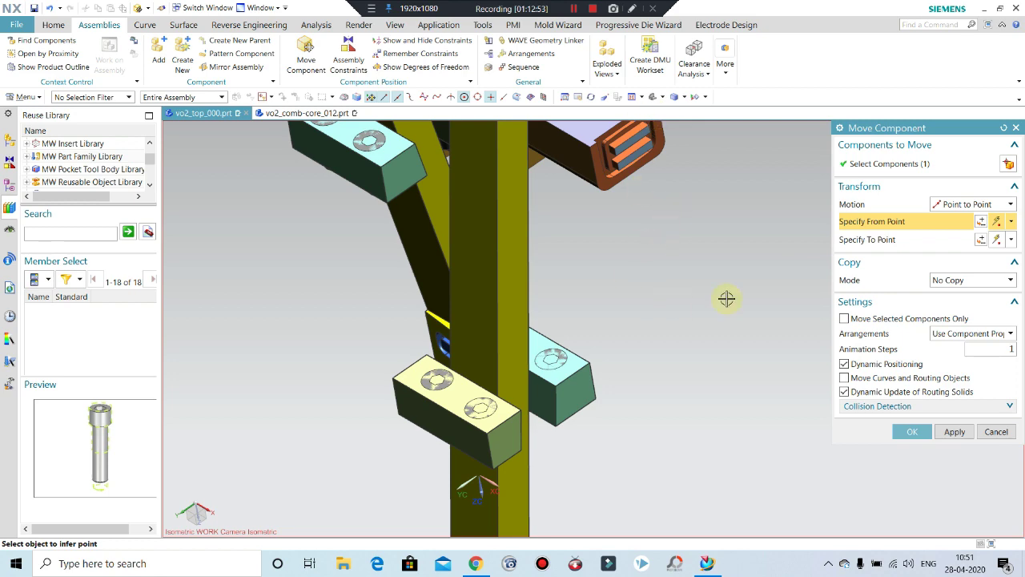
{"action": "left_click", "coordinate": [903, 433]}
- Orbit and zoom around the lifter parts to inspect the assembly
{"action": "scroll", "coordinate": [697, 352], "scroll_direction": "down", "scroll_amount": 1}
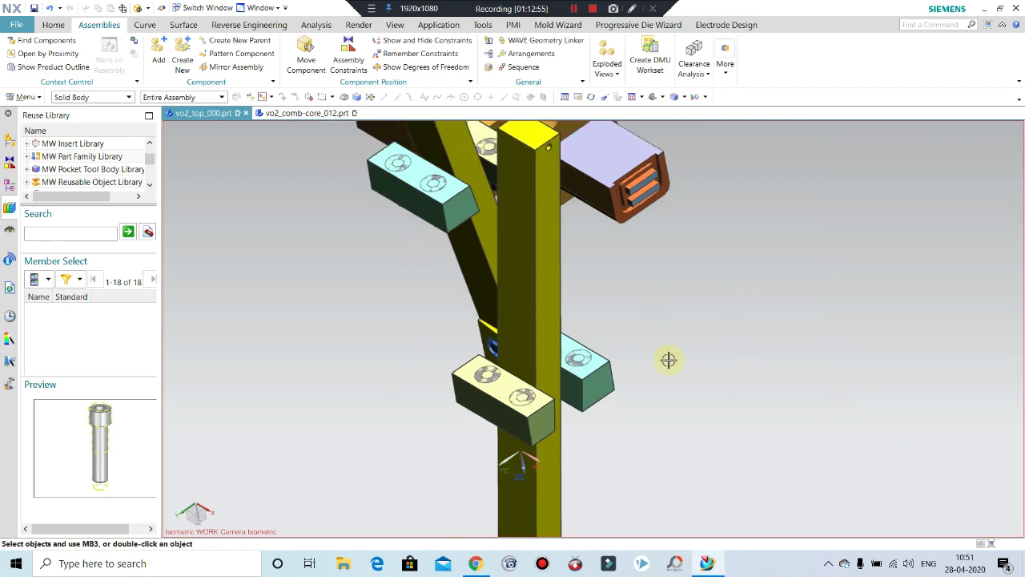
{"action": "scroll", "coordinate": [641, 352], "scroll_direction": "down", "scroll_amount": 2}
{"action": "mouse_move", "coordinate": [609, 345]}
{"action": "middle_mouse_down"}
{"action": "mouse_move", "coordinate": [579, 347]}
{"action": "mouse_move", "coordinate": [588, 355]}
{"action": "mouse_move", "coordinate": [401, 208]}
{"action": "middle_mouse_up"}
{"action": "scroll", "coordinate": [552, 321], "scroll_direction": "down", "scroll_amount": 2}
{"action": "scroll", "coordinate": [359, 186], "scroll_direction": "up", "scroll_amount": 1}
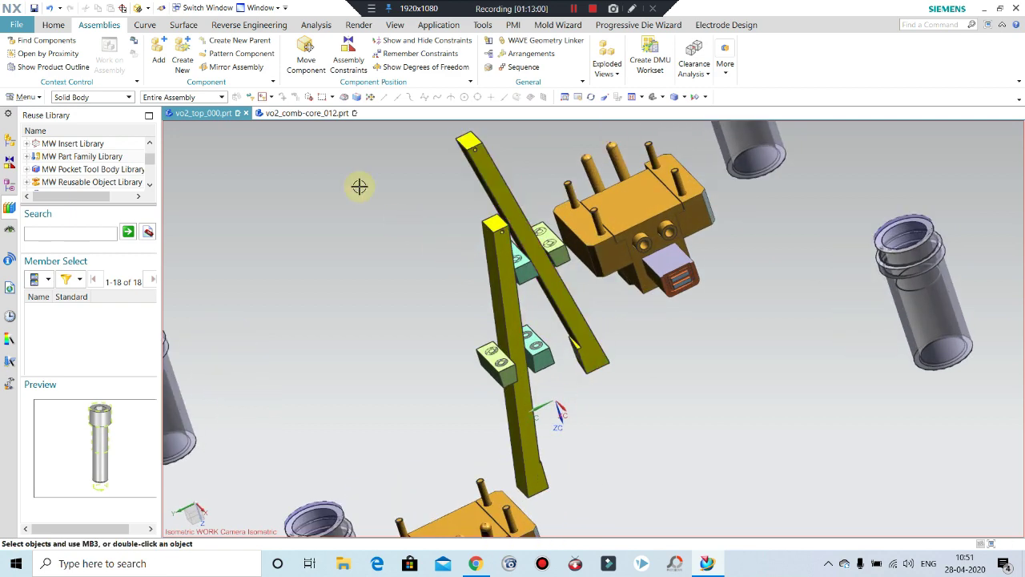
{"action": "scroll", "coordinate": [487, 256], "scroll_direction": "down", "scroll_amount": 1}
{"action": "middle_click_drag", "start_coordinate": [584, 309], "coordinate": [620, 140]}
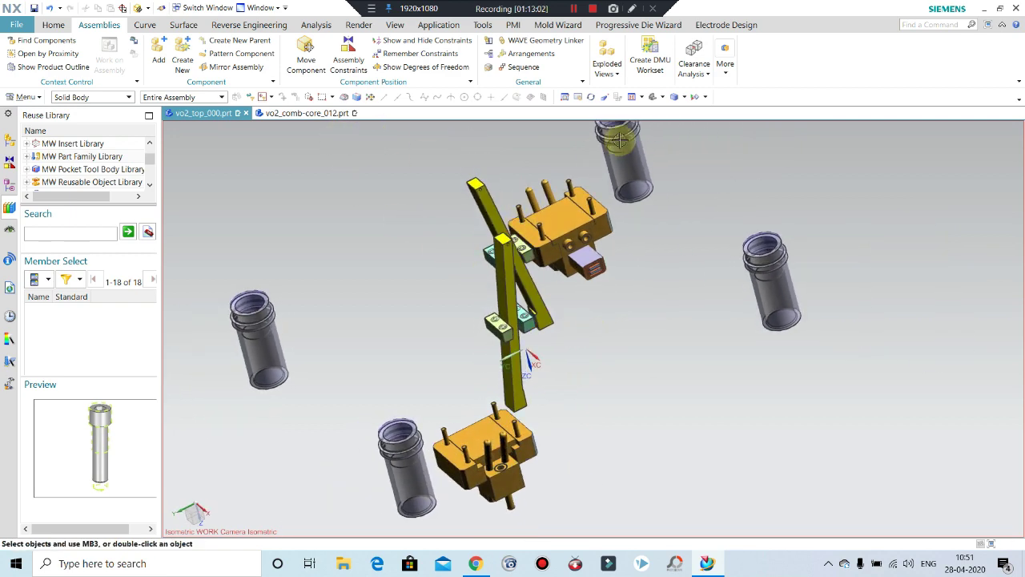
- Switch to the Mold Wizard tools and cancel the Pocket dialog unused
{"action": "left_click", "coordinate": [577, 26]}
{"action": "scroll", "coordinate": [497, 248], "scroll_direction": "up", "scroll_amount": 4}
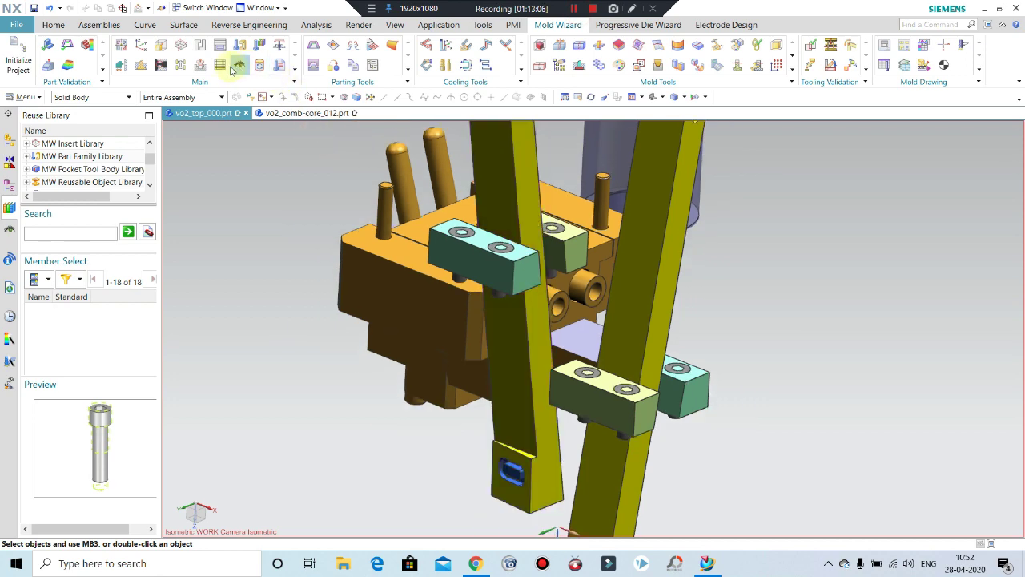
{"action": "left_click", "coordinate": [202, 72]}
{"action": "mouse_move", "coordinate": [522, 318]}
{"action": "middle_mouse_down"}
{"action": "mouse_move", "coordinate": [521, 376]}
{"action": "mouse_move", "coordinate": [583, 277]}
{"action": "middle_mouse_up"}
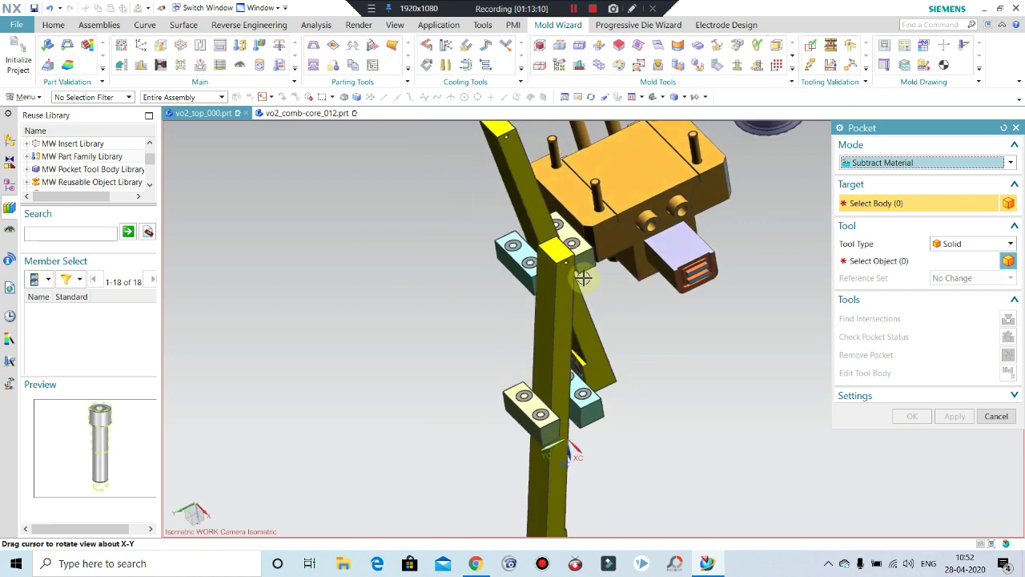
{"action": "left_click", "coordinate": [996, 416]}
{"action": "middle_click_drag", "start_coordinate": [721, 336], "coordinate": [607, 248]}
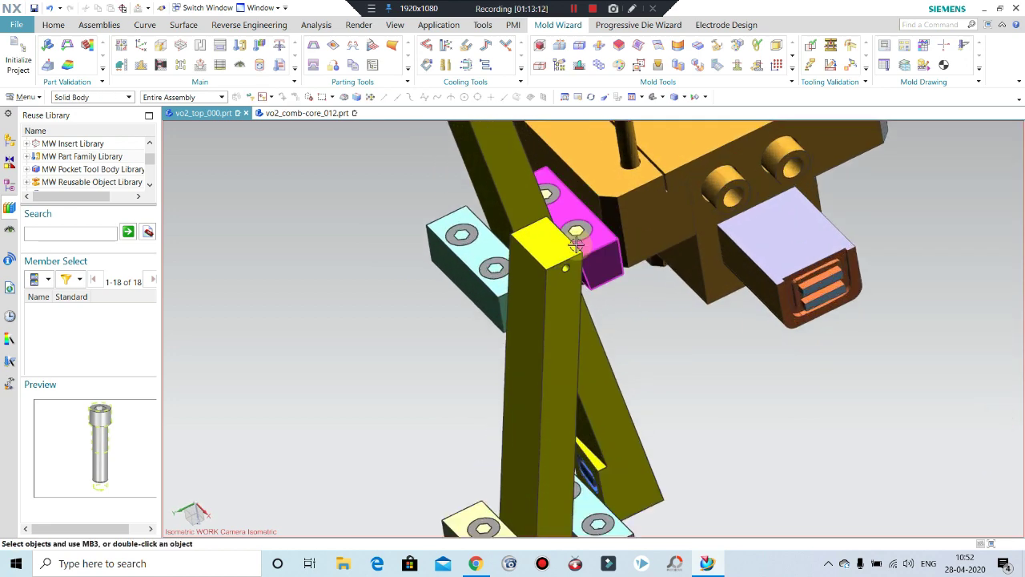
- Start Edit Object Display (Ctrl+J) with the selection filter set to Solid Body
{"action": "scroll", "coordinate": [607, 248], "scroll_direction": "up", "scroll_amount": 1}
{"action": "key", "text": "ctrl+j"}
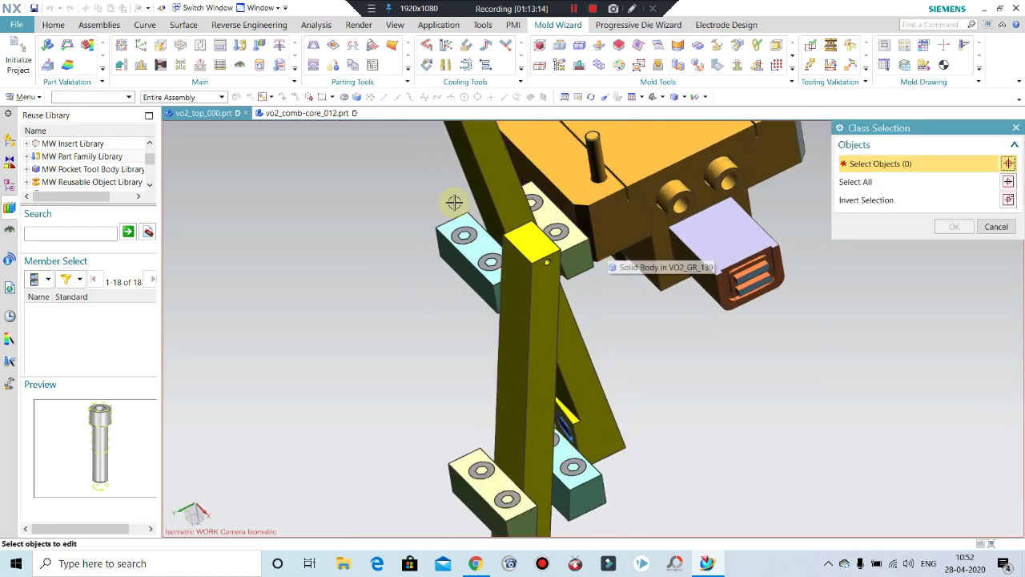
{"action": "left_click", "coordinate": [80, 99]}
{"action": "left_click", "coordinate": [70, 232]}
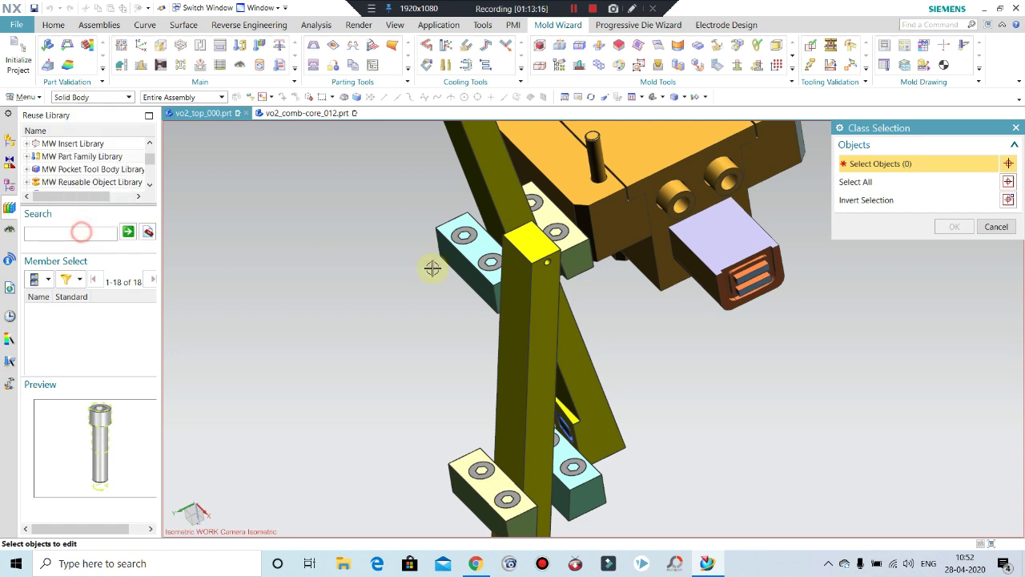
{"action": "scroll", "coordinate": [477, 244], "scroll_direction": "up", "scroll_amount": 1}
{"action": "scroll", "coordinate": [476, 220], "scroll_direction": "up", "scroll_amount": 2}
- Select the screws in the upper and lower guide blocks and confirm them
{"action": "left_click", "coordinate": [475, 197]}
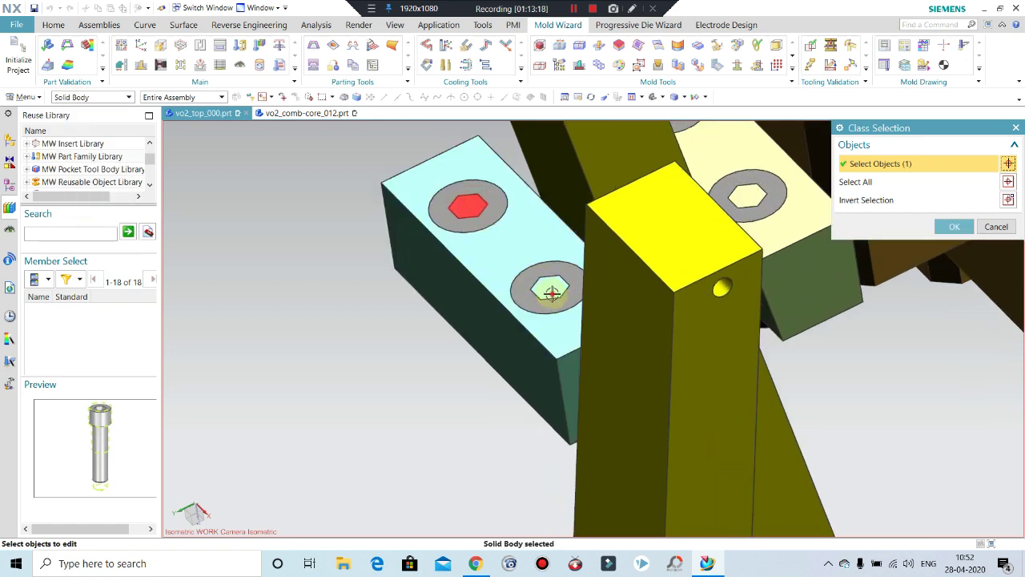
{"action": "left_click", "coordinate": [755, 196]}
{"action": "scroll", "coordinate": [694, 246], "scroll_direction": "down", "scroll_amount": 1}
{"action": "scroll", "coordinate": [679, 181], "scroll_direction": "down", "scroll_amount": 1}
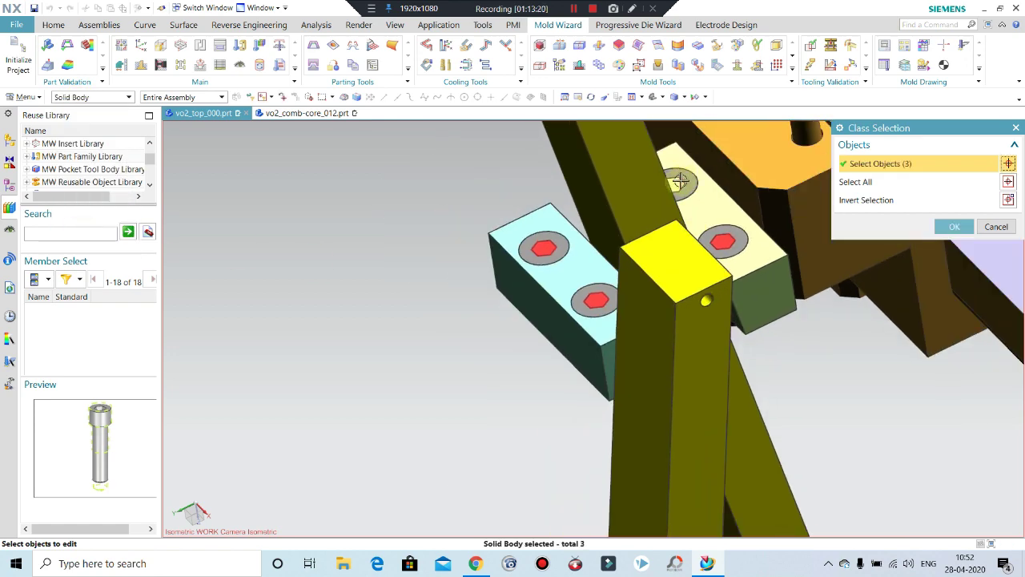
{"action": "scroll", "coordinate": [394, 232], "scroll_direction": "down", "scroll_amount": 3}
{"action": "scroll", "coordinate": [480, 448], "scroll_direction": "up", "scroll_amount": 1}
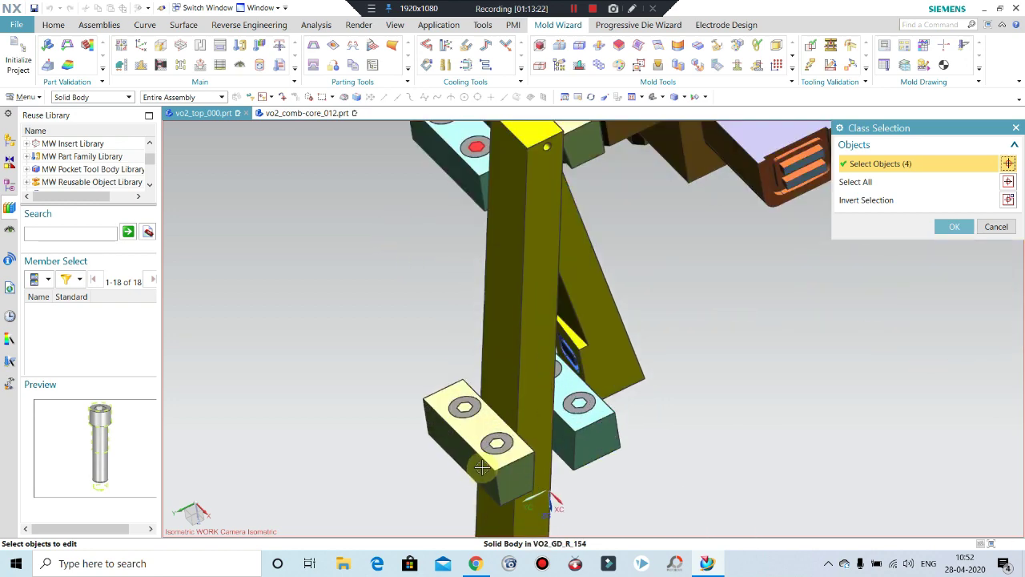
{"action": "scroll", "coordinate": [469, 392], "scroll_direction": "up", "scroll_amount": 2}
{"action": "scroll", "coordinate": [484, 385], "scroll_direction": "up", "scroll_amount": 1}
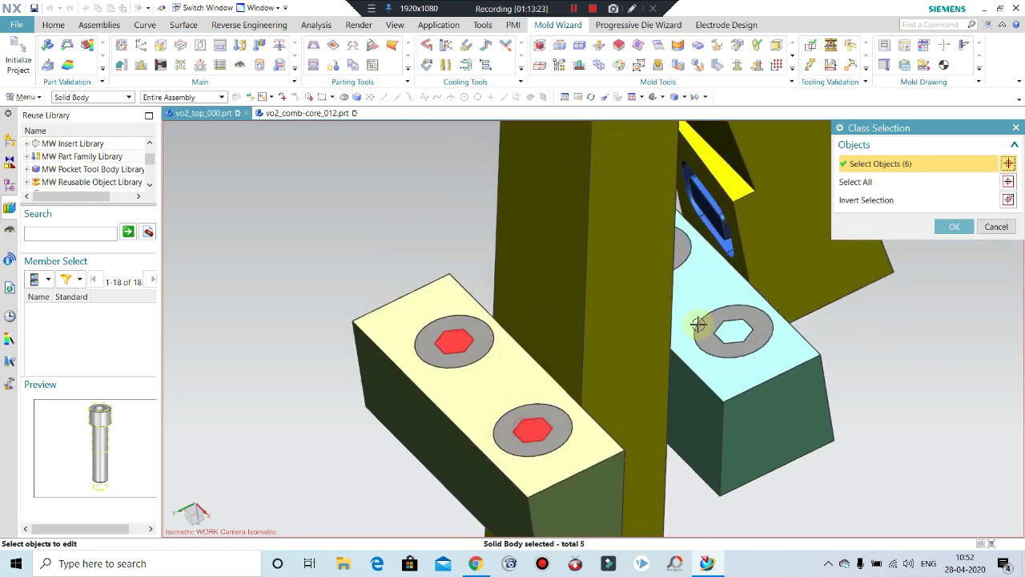
{"action": "left_click", "coordinate": [727, 351]}
{"action": "middle_click_drag", "start_coordinate": [726, 351], "coordinate": [614, 273]}
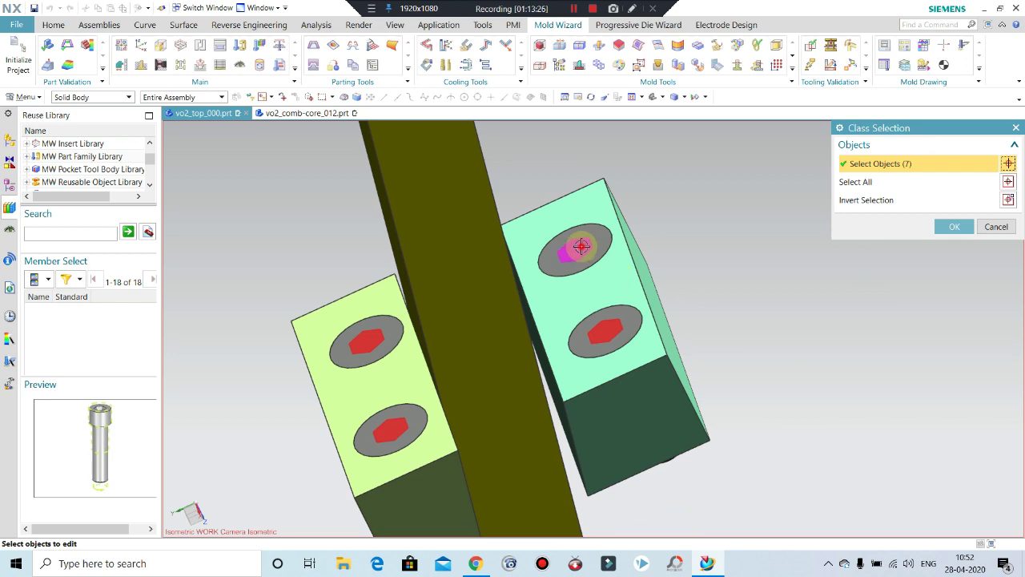
{"action": "left_click", "coordinate": [971, 228]}
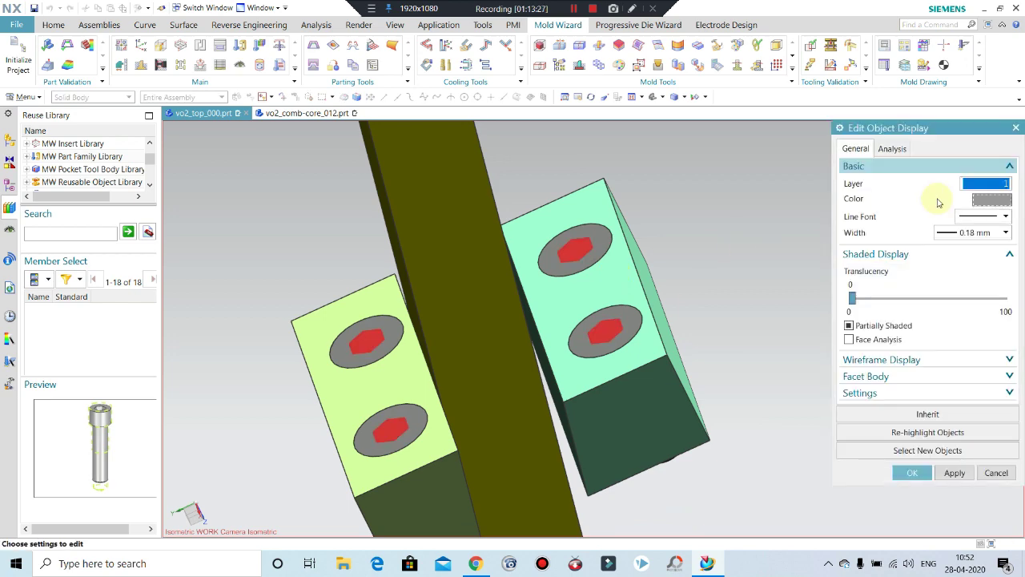
- Close the display settings unchanged and show a hidden mold body
{"action": "middle_click", "coordinate": [936, 198]}
{"action": "mouse_move", "coordinate": [768, 267]}
{"action": "middle_mouse_down"}
{"action": "mouse_move", "coordinate": [775, 270]}
{"action": "mouse_move", "coordinate": [762, 272]}
{"action": "middle_mouse_up"}
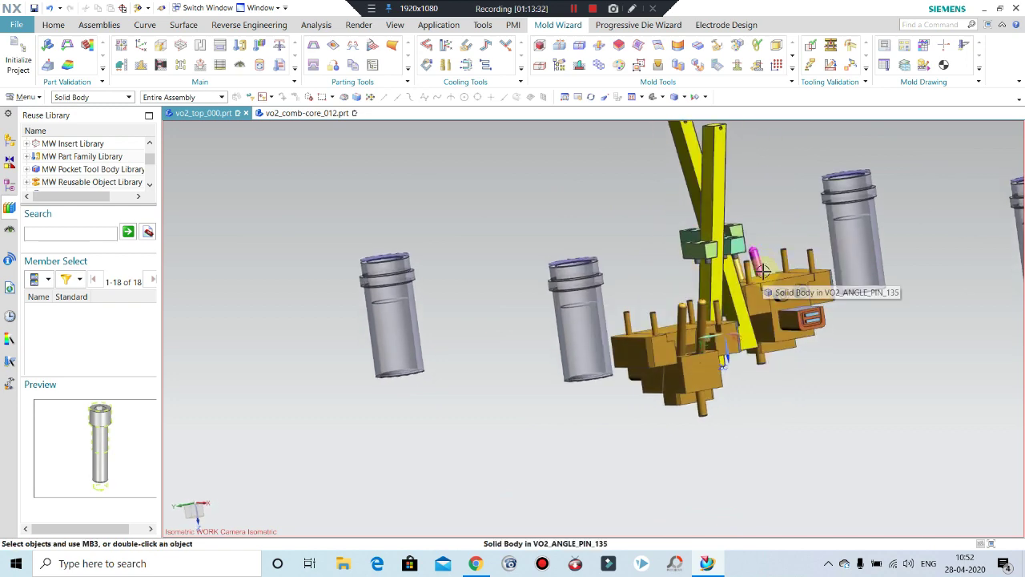
{"action": "key", "text": "ctrl+shift+k"}
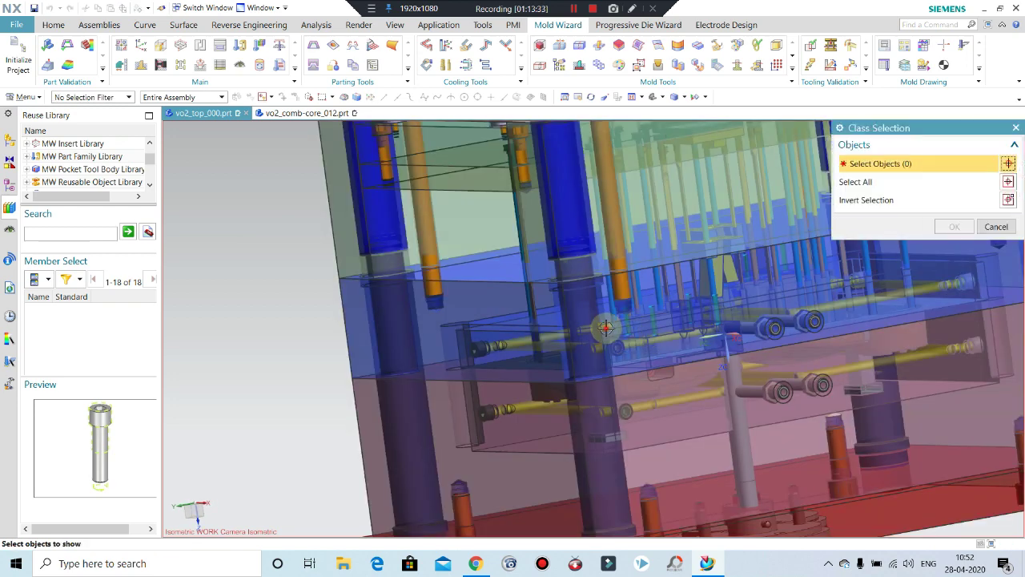
{"action": "left_click", "coordinate": [668, 325]}
{"action": "scroll", "coordinate": [716, 297], "scroll_direction": "down", "scroll_amount": 3}
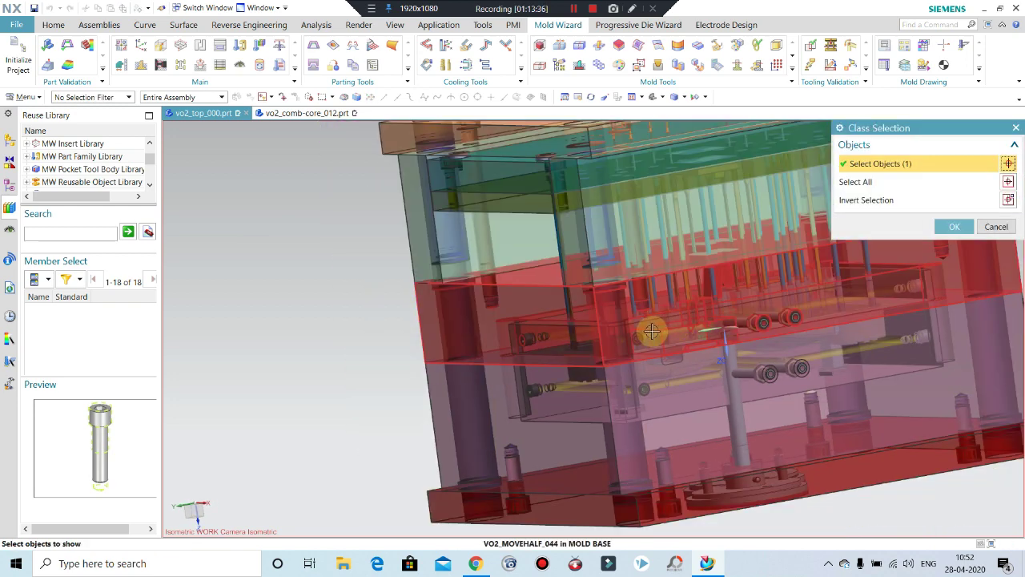
{"action": "scroll", "coordinate": [649, 329], "scroll_direction": "down", "scroll_amount": 3}
{"action": "middle_click", "coordinate": [809, 326]}
- Invert visibility, then show only the blue middle mold plate using a Solid Body filter
{"action": "key", "text": "ctrl+shift+b"}
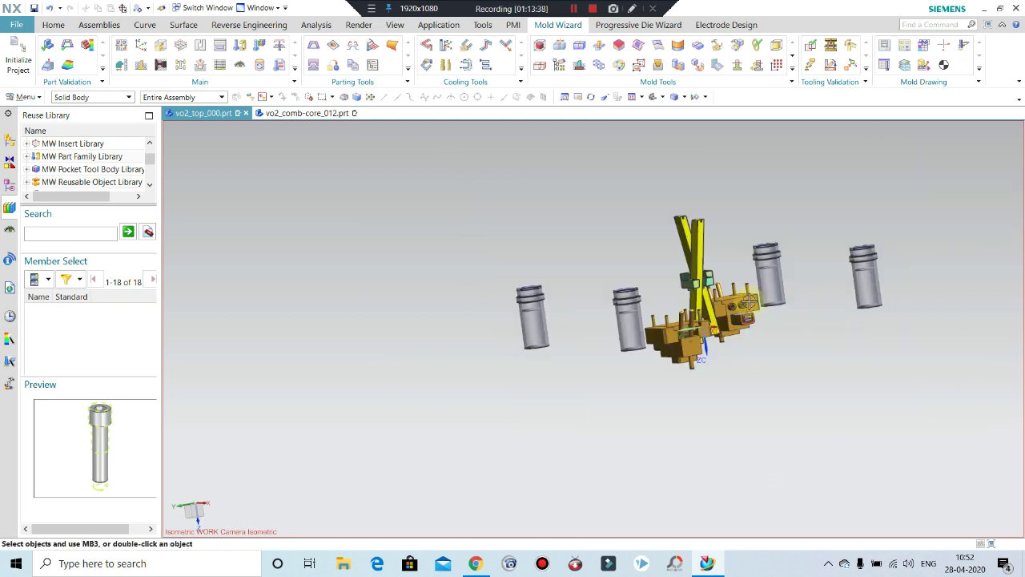
{"action": "key", "text": "ctrl+shift+k"}
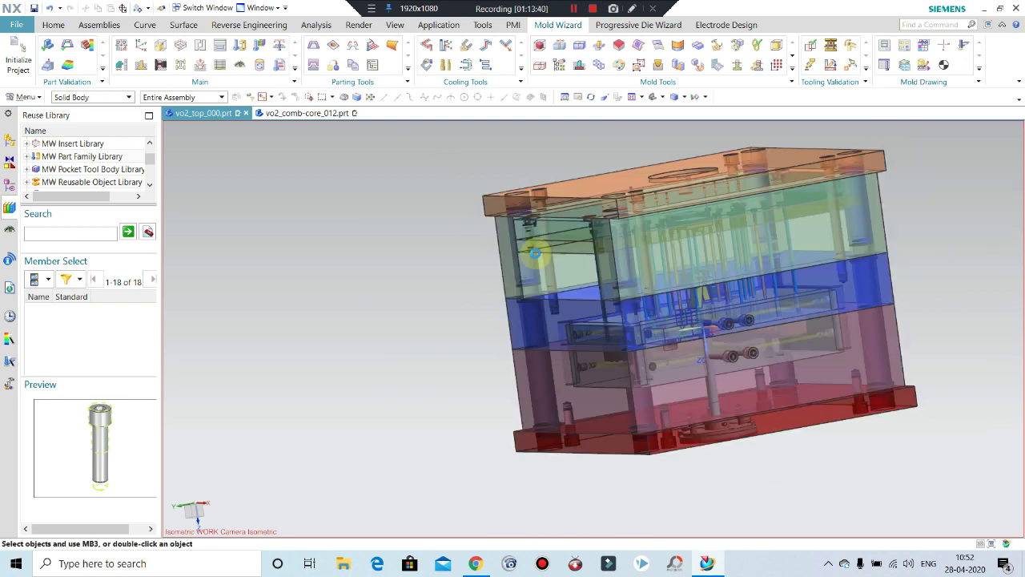
{"action": "left_click", "coordinate": [74, 97]}
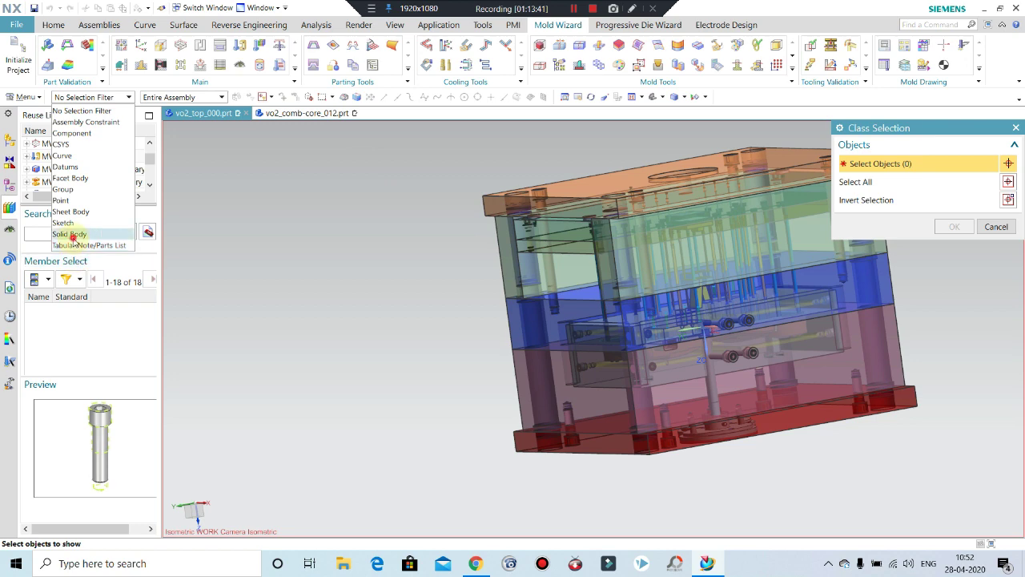
{"action": "left_click", "coordinate": [74, 237]}
{"action": "left_click", "coordinate": [563, 316]}
{"action": "middle_click", "coordinate": [552, 325]}
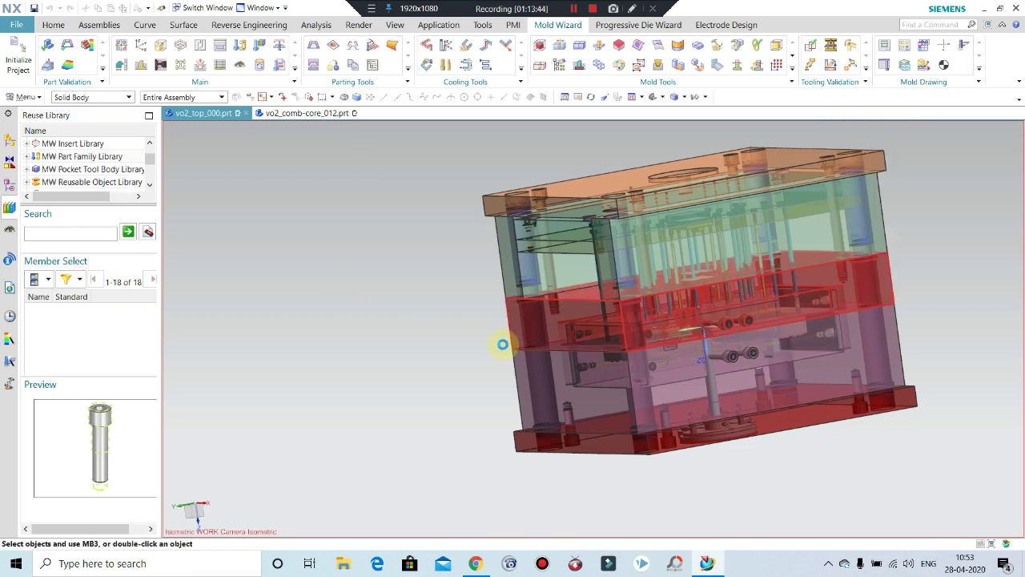
{"action": "middle_click_drag", "start_coordinate": [795, 301], "coordinate": [449, 200]}
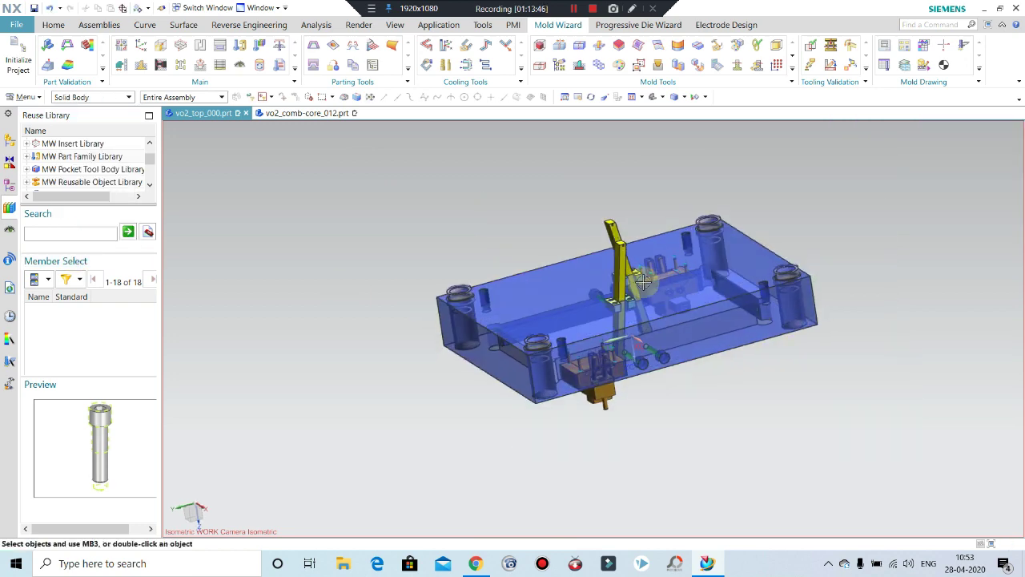
{"action": "scroll", "coordinate": [424, 189], "scroll_direction": "up", "scroll_amount": 3}
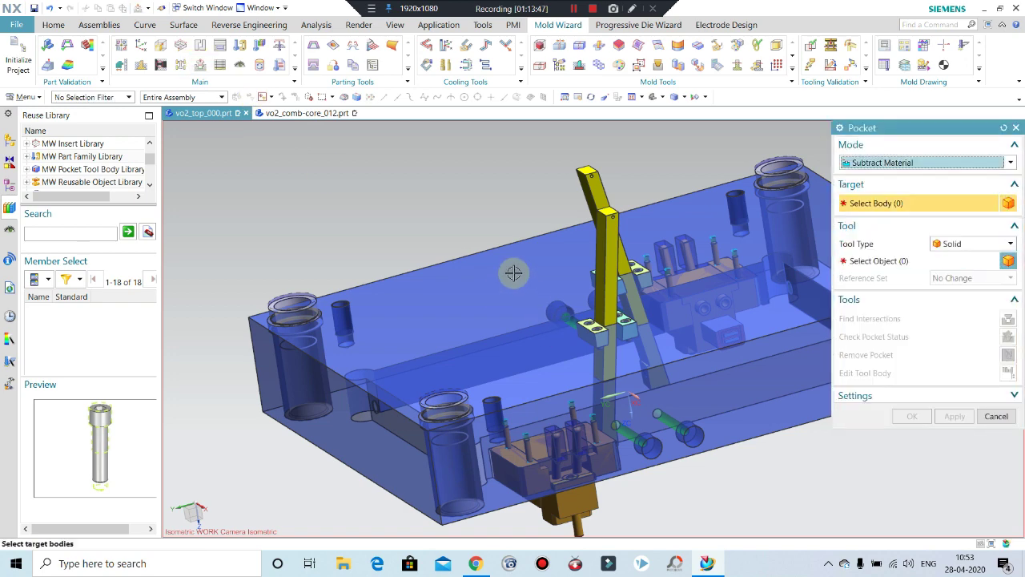
- Pocket the blue mold plate by subtracting the four guide-block screws
{"action": "left_click", "coordinate": [512, 270]}
{"action": "scroll", "coordinate": [705, 312], "scroll_direction": "up", "scroll_amount": 3}
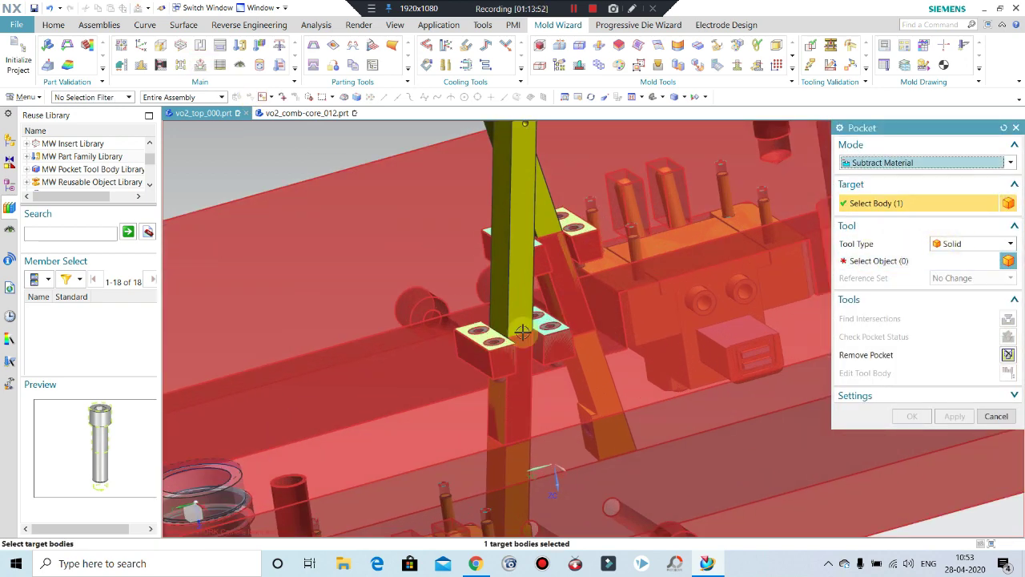
{"action": "scroll", "coordinate": [523, 331], "scroll_direction": "up", "scroll_amount": 2}
{"action": "left_click", "coordinate": [879, 260]}
{"action": "scroll", "coordinate": [463, 318], "scroll_direction": "up", "scroll_amount": 2}
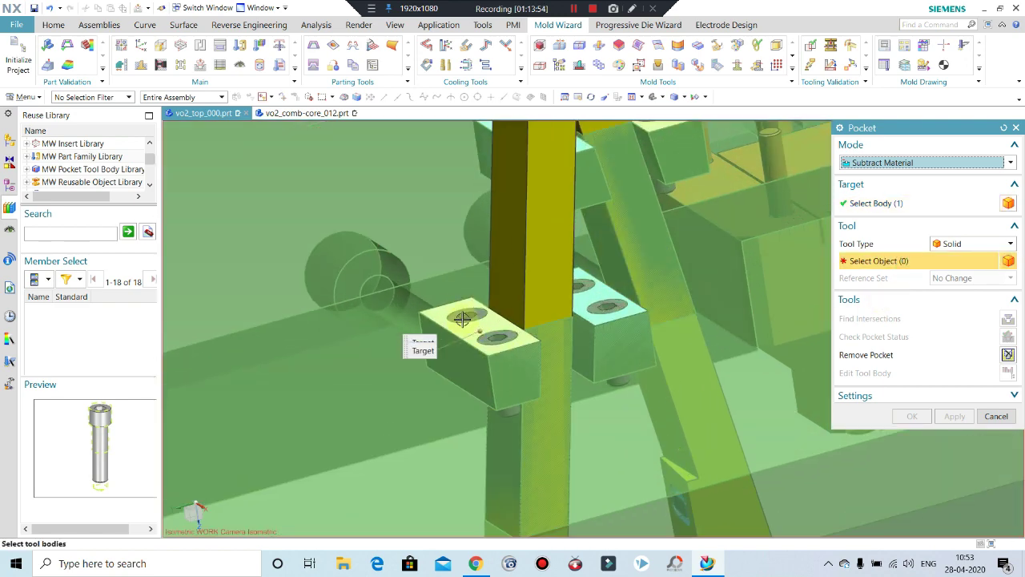
{"action": "left_click", "coordinate": [462, 318]}
{"action": "left_click", "coordinate": [490, 339]}
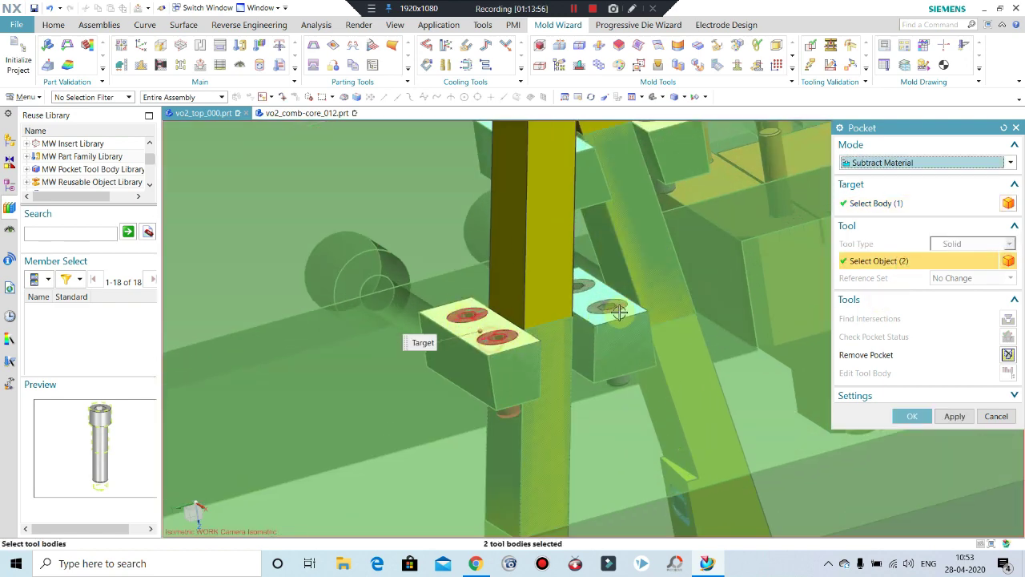
{"action": "left_click", "coordinate": [616, 309]}
{"action": "left_click", "coordinate": [583, 284]}
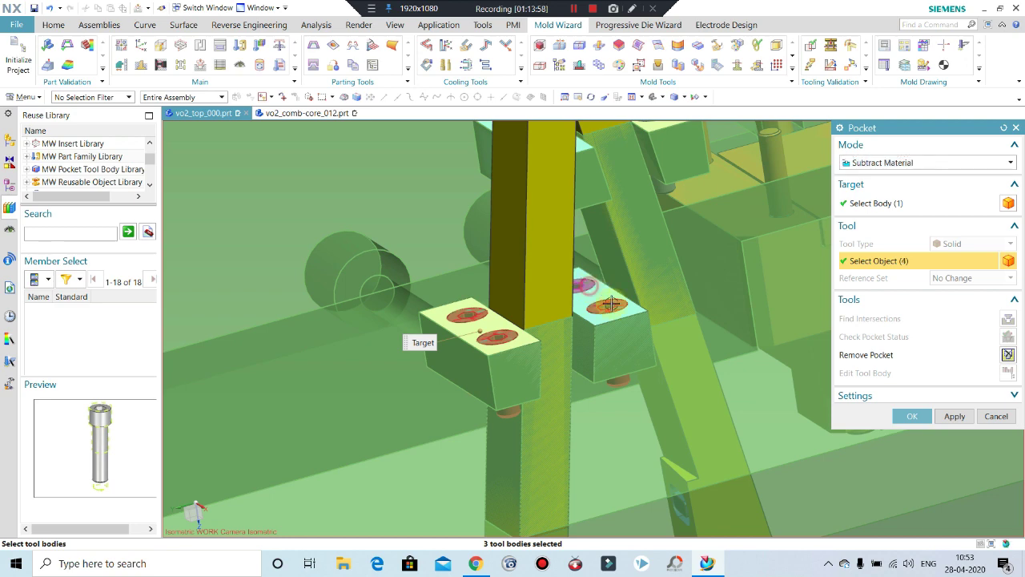
{"action": "left_click", "coordinate": [953, 416]}
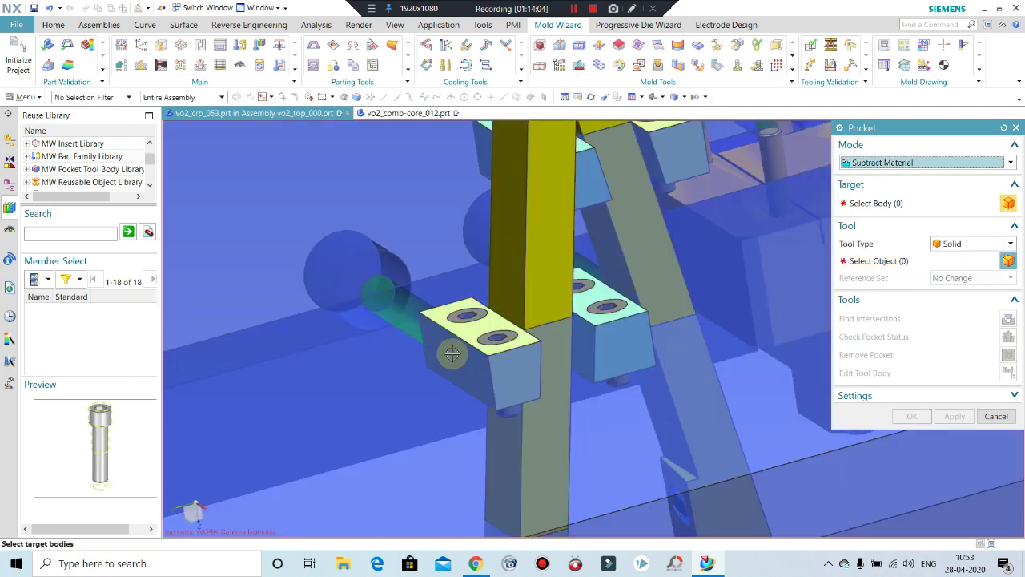
- Cancel the Pocket dialog and orbit to look at the mold
{"action": "left_click", "coordinate": [996, 415]}
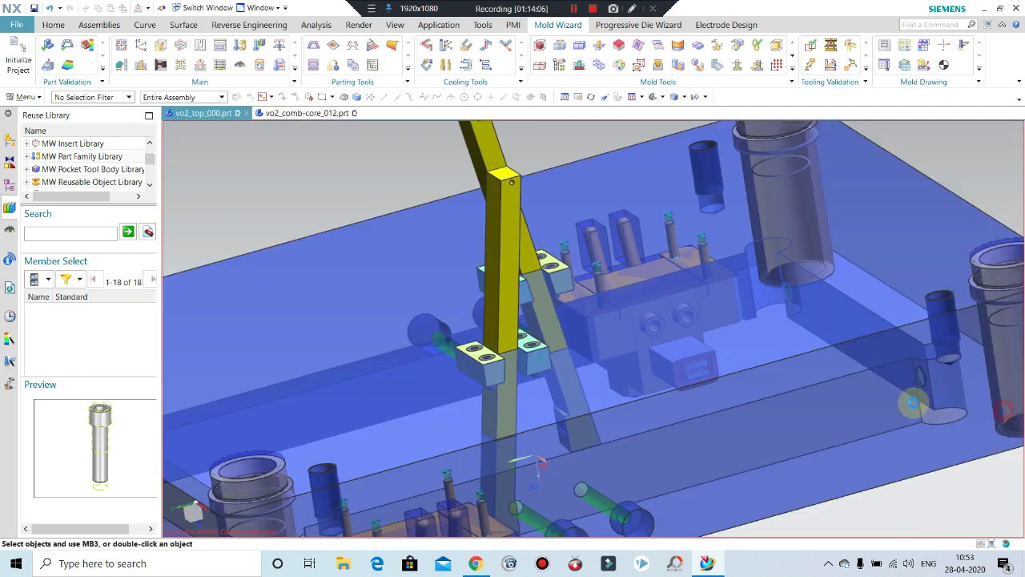
{"action": "scroll", "coordinate": [583, 293], "scroll_direction": "down", "scroll_amount": 5}
{"action": "mouse_move", "coordinate": [622, 419]}
{"action": "middle_mouse_down"}
{"action": "mouse_move", "coordinate": [577, 290]}
{"action": "mouse_move", "coordinate": [571, 328]}
{"action": "mouse_move", "coordinate": [579, 339]}
{"action": "middle_mouse_up"}
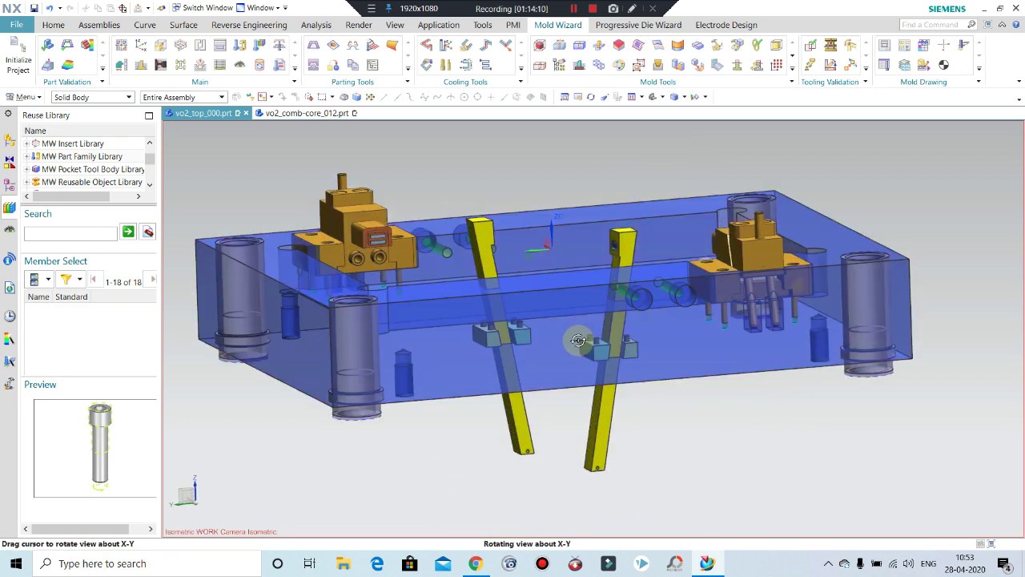
{"action": "scroll", "coordinate": [540, 320], "scroll_direction": "down", "scroll_amount": 3}
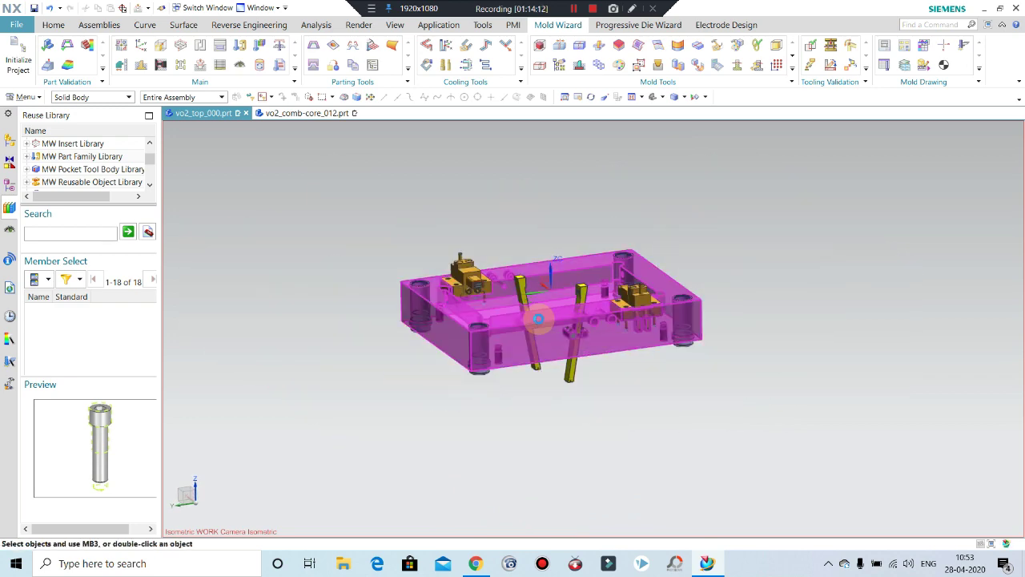
- Show all hidden mold bodies by box-selecting them, repeating with a Solid Body filter
{"action": "key", "text": "ctrl+shift+k"}
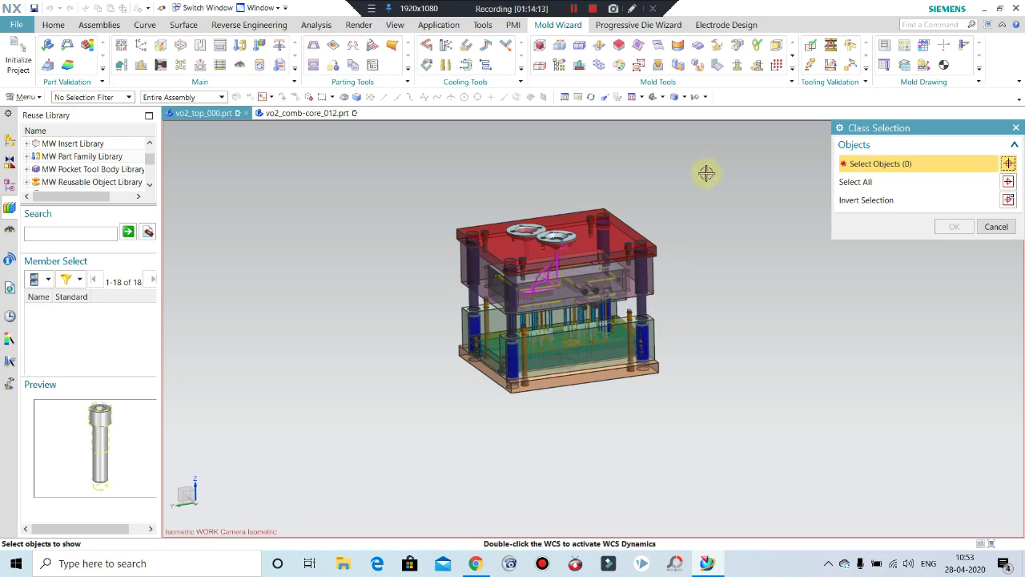
{"action": "left_click_drag", "start_coordinate": [712, 166], "coordinate": [416, 425]}
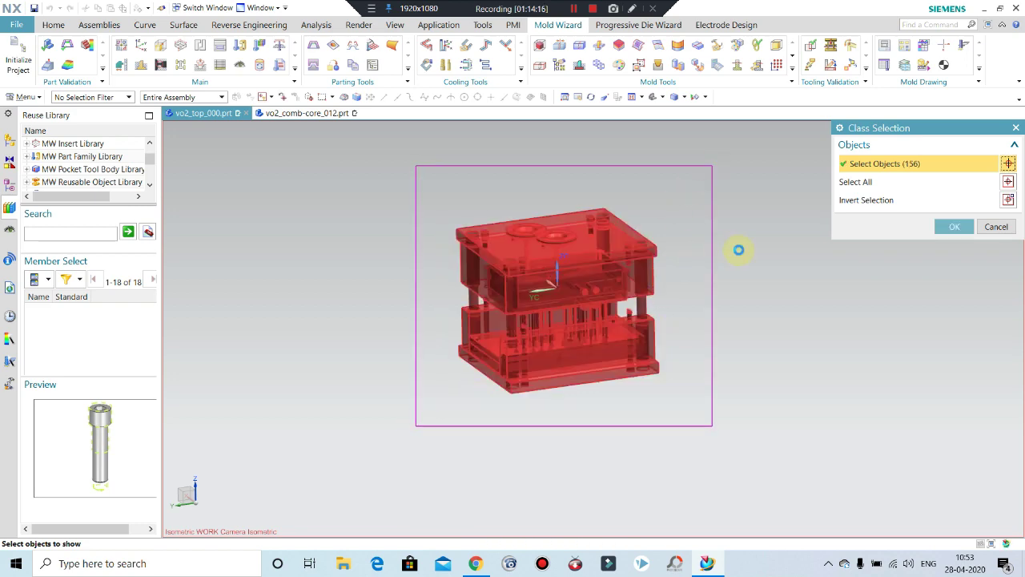
{"action": "left_click", "coordinate": [953, 228]}
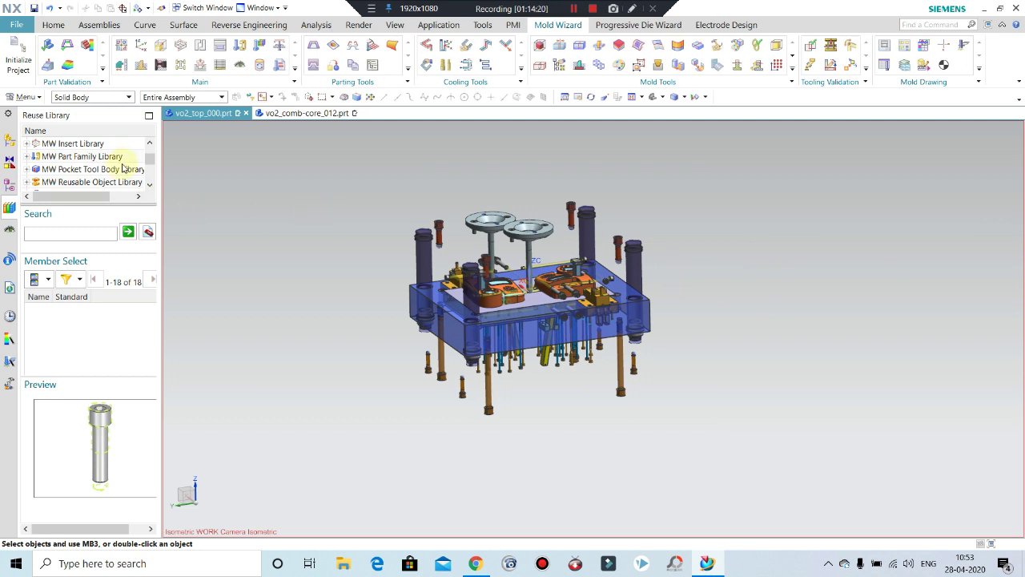
{"action": "key", "text": "ctrl+shift+k"}
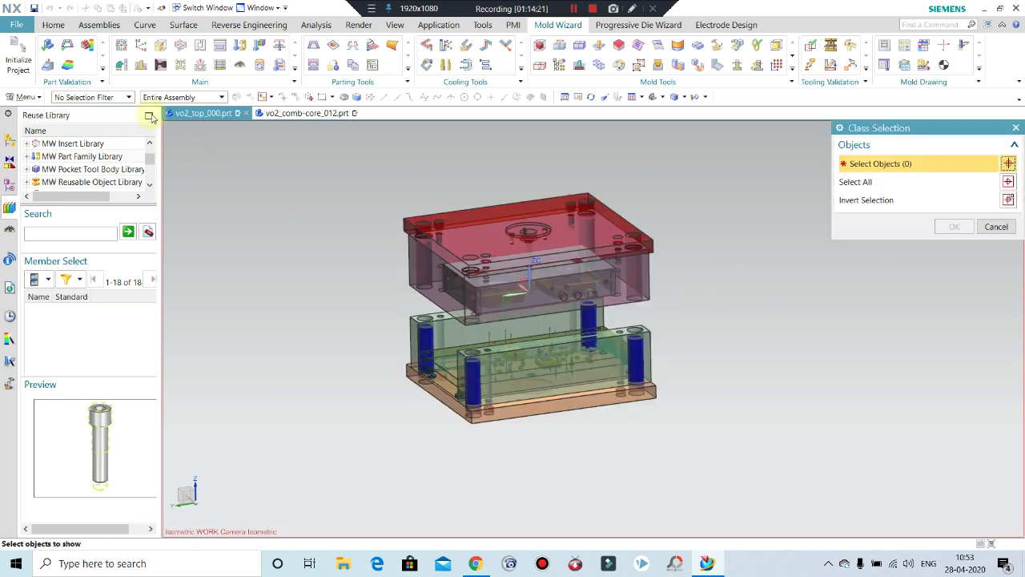
{"action": "left_click", "coordinate": [115, 98]}
{"action": "left_click", "coordinate": [100, 237]}
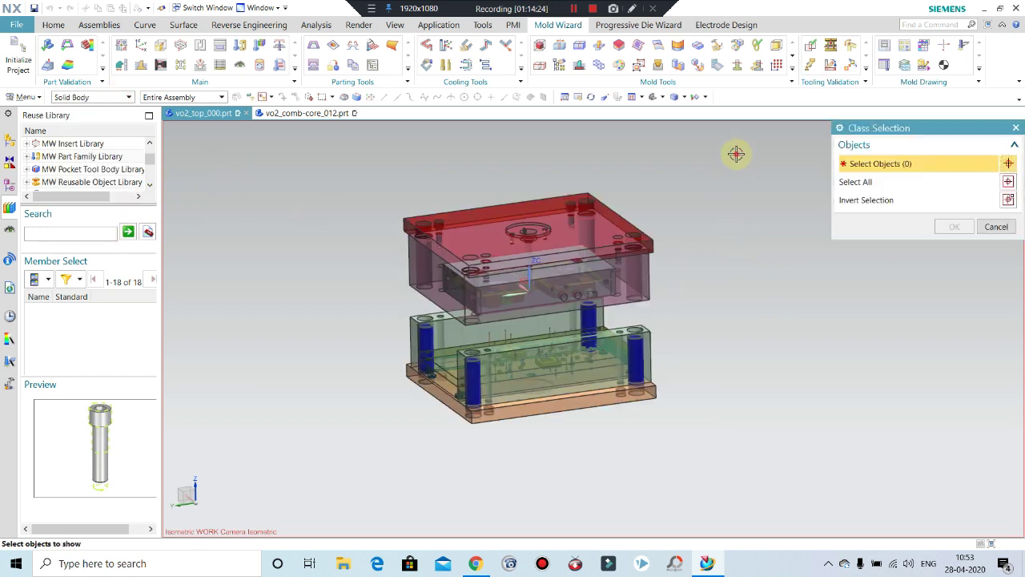
{"action": "left_click_drag", "start_coordinate": [736, 153], "coordinate": [352, 490]}
{"action": "middle_click", "coordinate": [641, 348]}
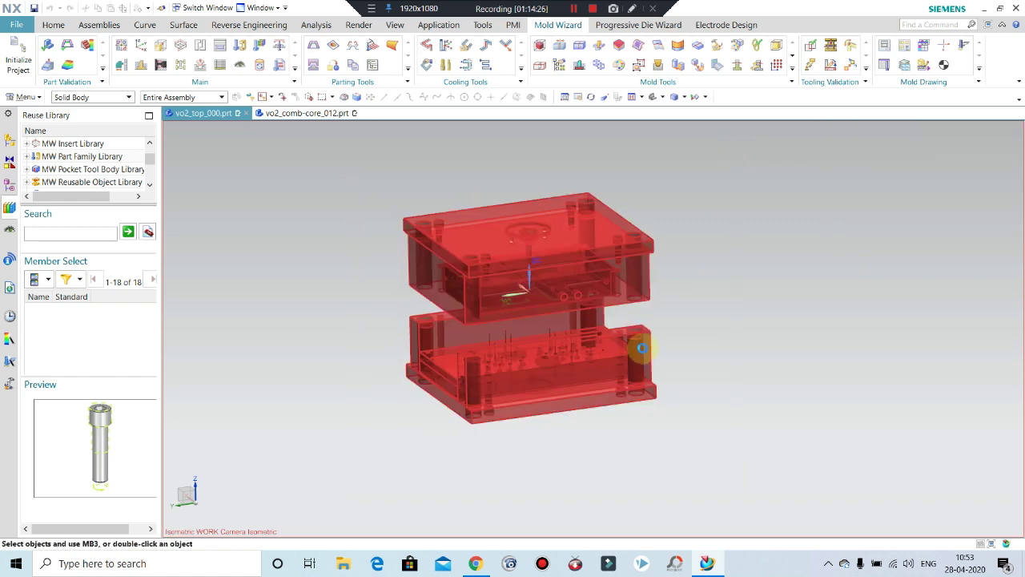
- Orbit the complete mold back to a near-isometric view
{"action": "mouse_move", "coordinate": [625, 337]}
{"action": "middle_mouse_down"}
{"action": "mouse_move", "coordinate": [614, 303]}
{"action": "mouse_move", "coordinate": [556, 314]}
{"action": "middle_mouse_up"}
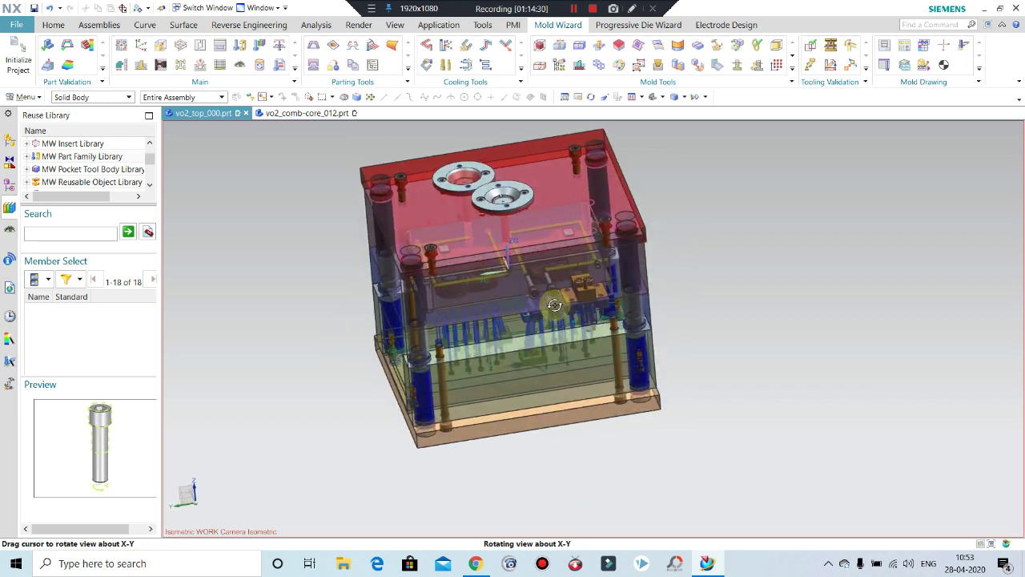
{"action": "middle_click_drag", "start_coordinate": [556, 314], "coordinate": [565, 297]}
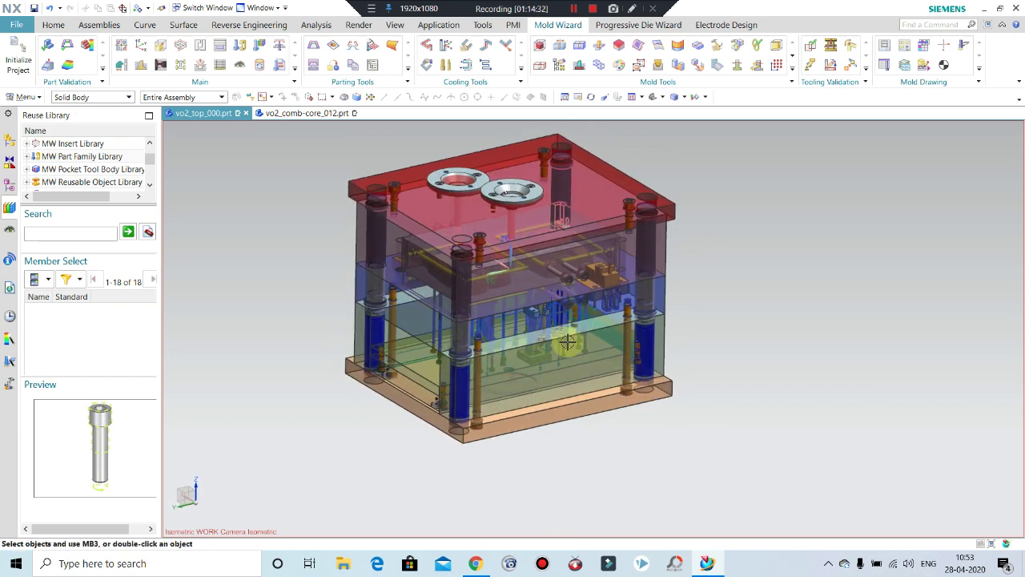
{"action": "scroll", "coordinate": [568, 290], "scroll_direction": "down", "scroll_amount": 2}
{"action": "scroll", "coordinate": [544, 276], "scroll_direction": "up", "scroll_amount": 2}
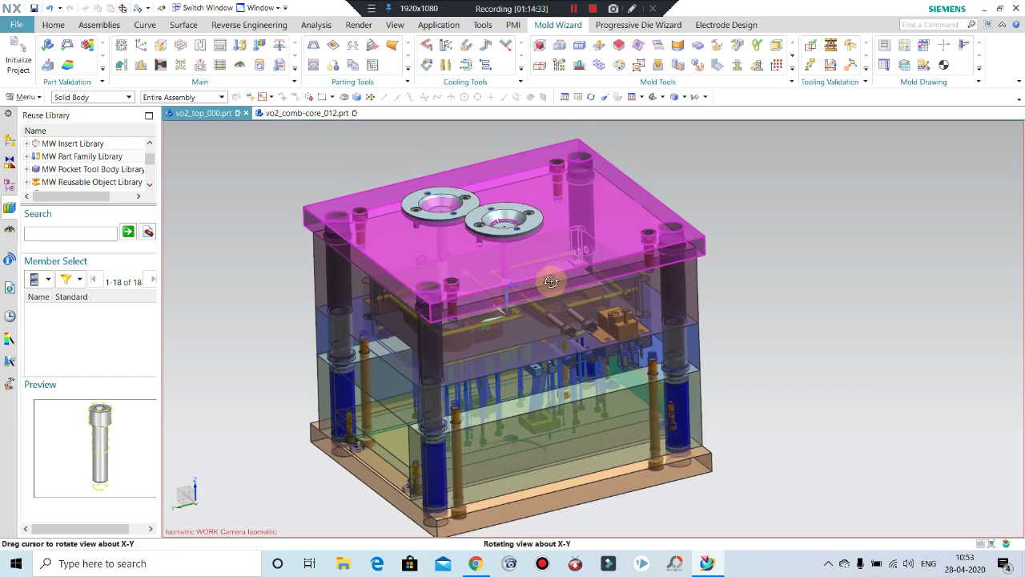
{"action": "scroll", "coordinate": [499, 237], "scroll_direction": "up", "scroll_amount": 2}
{"action": "scroll", "coordinate": [499, 237], "scroll_direction": "up", "scroll_amount": 1}
{"action": "middle_click_drag", "start_coordinate": [500, 238], "coordinate": [513, 264]}
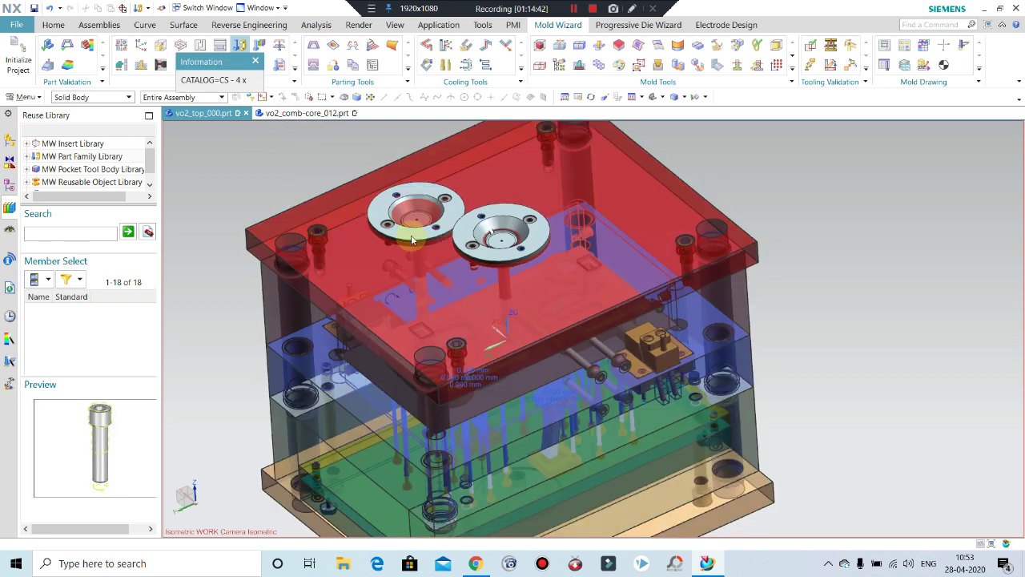
- Edit the DHR21 locating ring standard part, agreeing to delete its old part file
{"action": "double_click", "coordinate": [411, 235]}
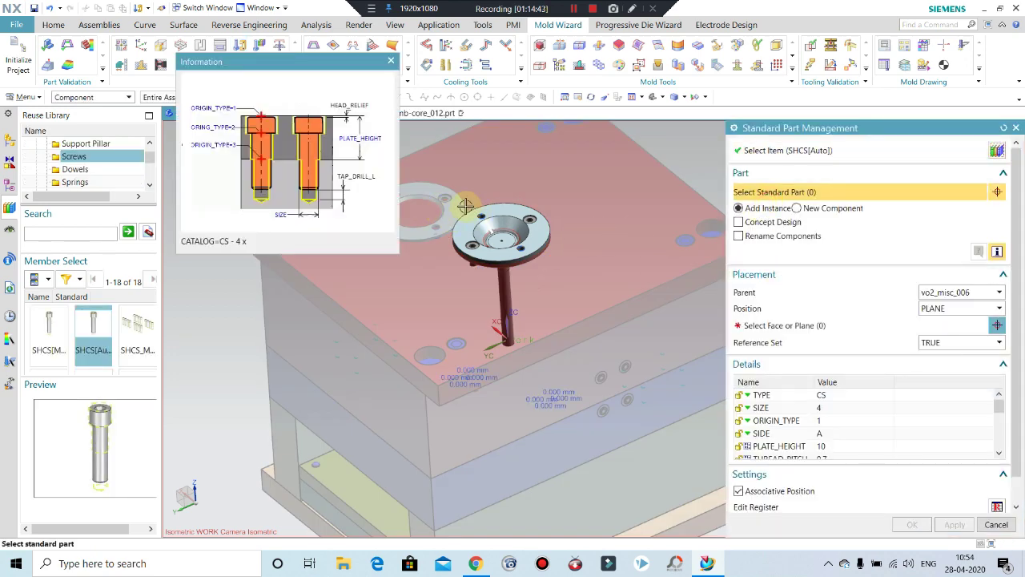
{"action": "left_click", "coordinate": [453, 211]}
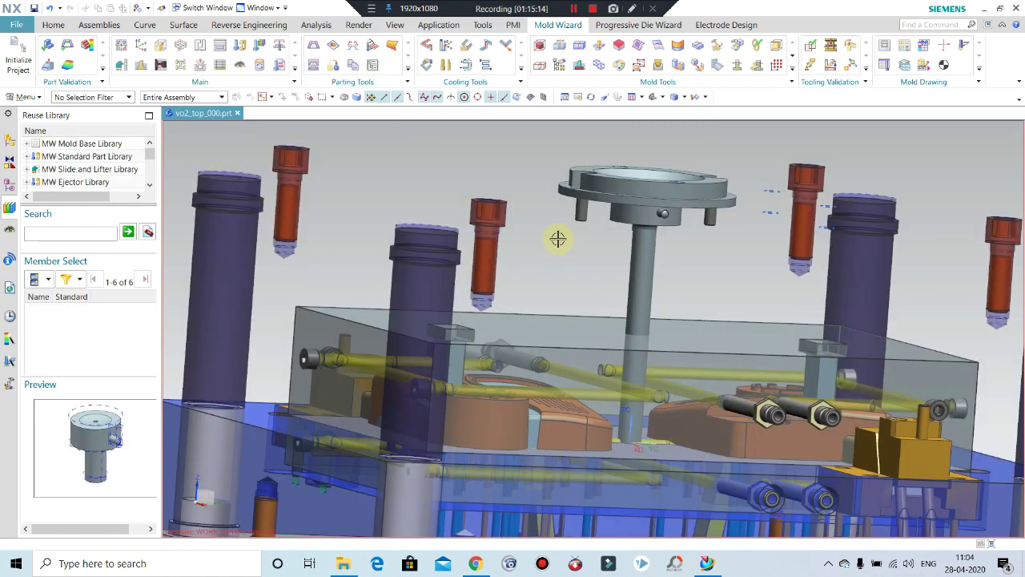
{"action": "mouse_move", "coordinate": [556, 238]}
{"action": "middle_mouse_down"}
{"action": "mouse_move", "coordinate": [572, 264]}
{"action": "mouse_move", "coordinate": [517, 252]}
{"action": "mouse_move", "coordinate": [413, 155]}
{"action": "middle_mouse_up"}
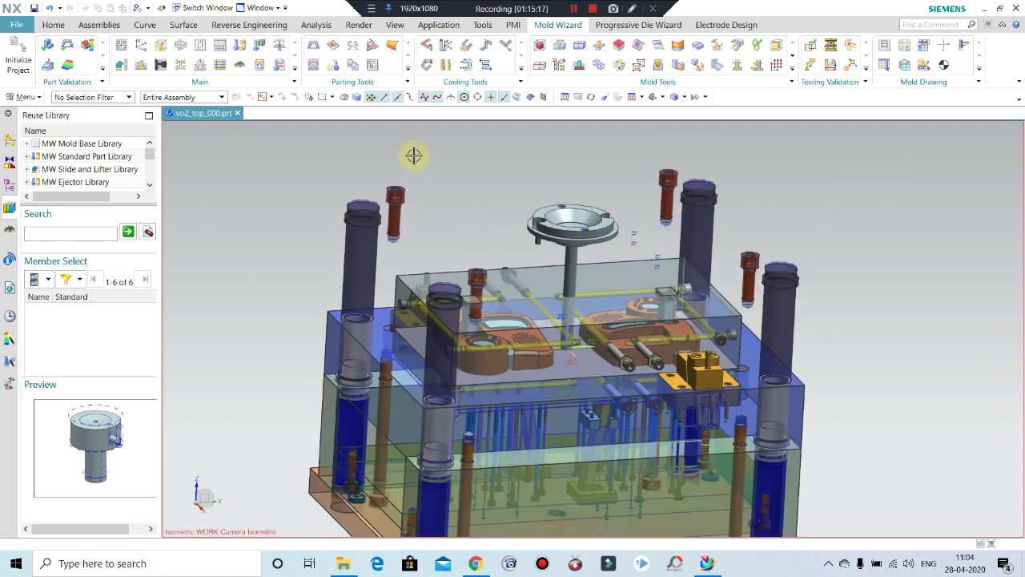
{"action": "left_click", "coordinate": [241, 45]}
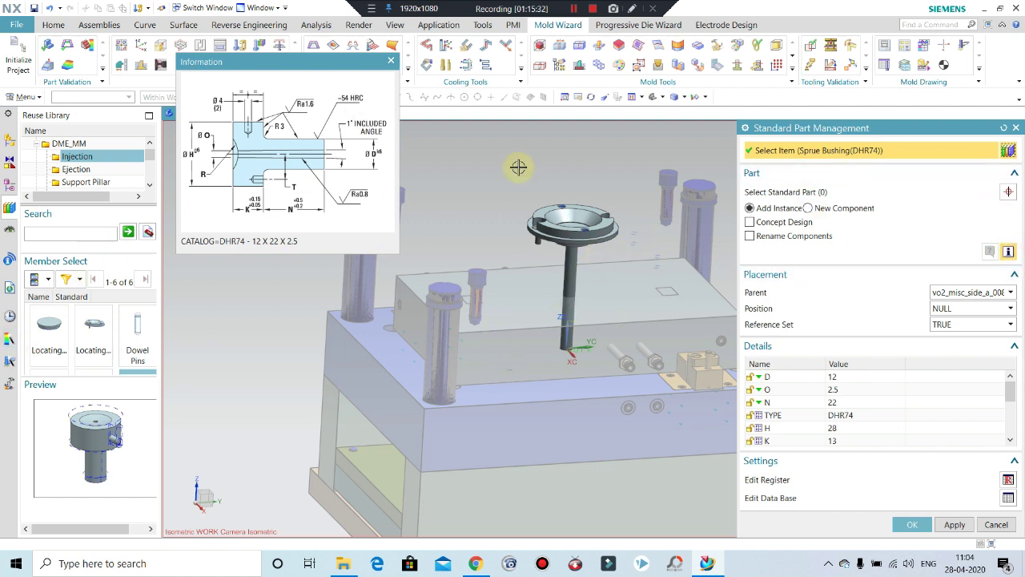
{"action": "left_click", "coordinate": [1016, 128]}
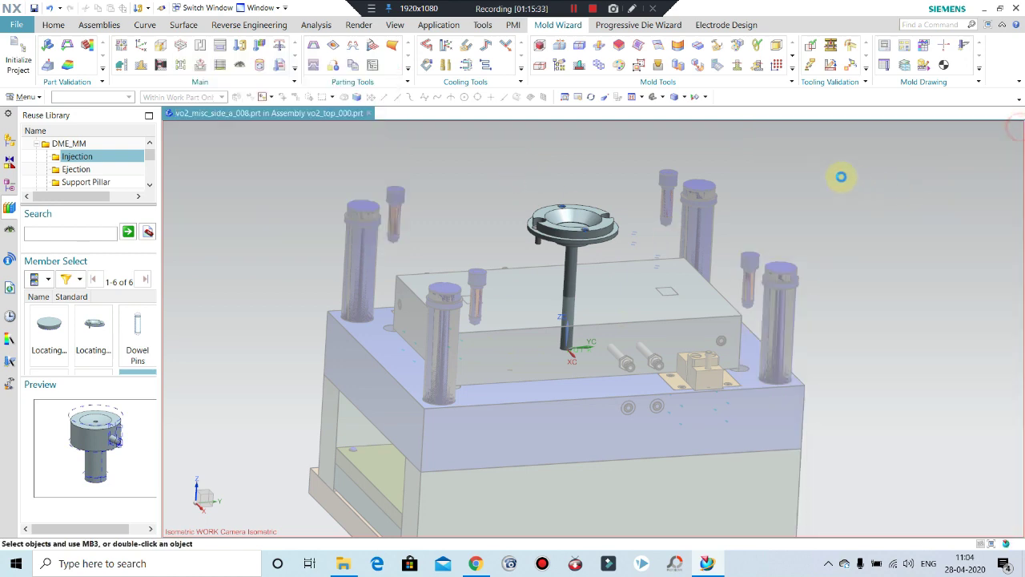
{"action": "middle_click_drag", "start_coordinate": [577, 206], "coordinate": [575, 257]}
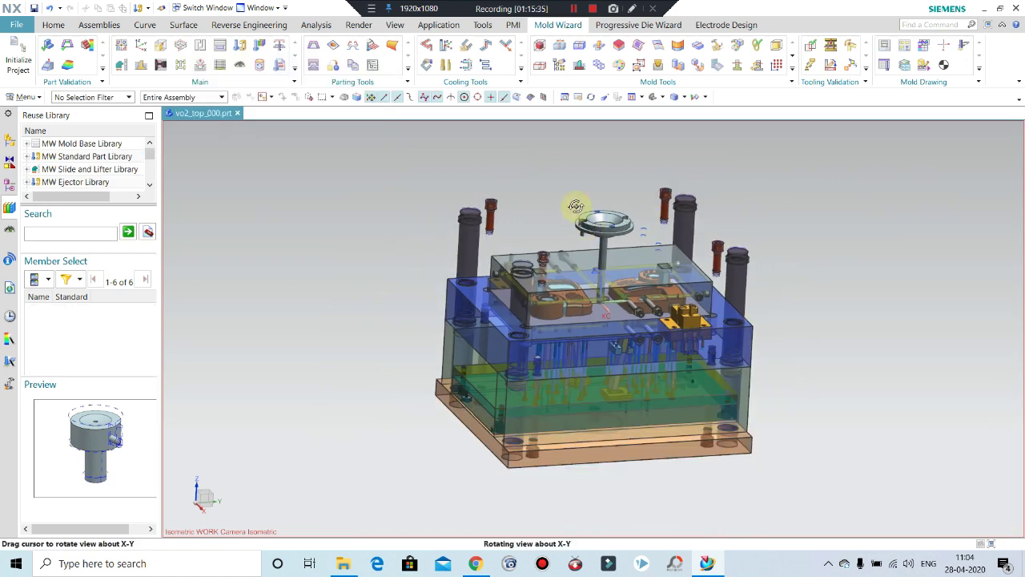
{"action": "scroll", "coordinate": [576, 257], "scroll_direction": "up", "scroll_amount": 2}
{"action": "middle_click_drag", "start_coordinate": [604, 292], "coordinate": [607, 265]}
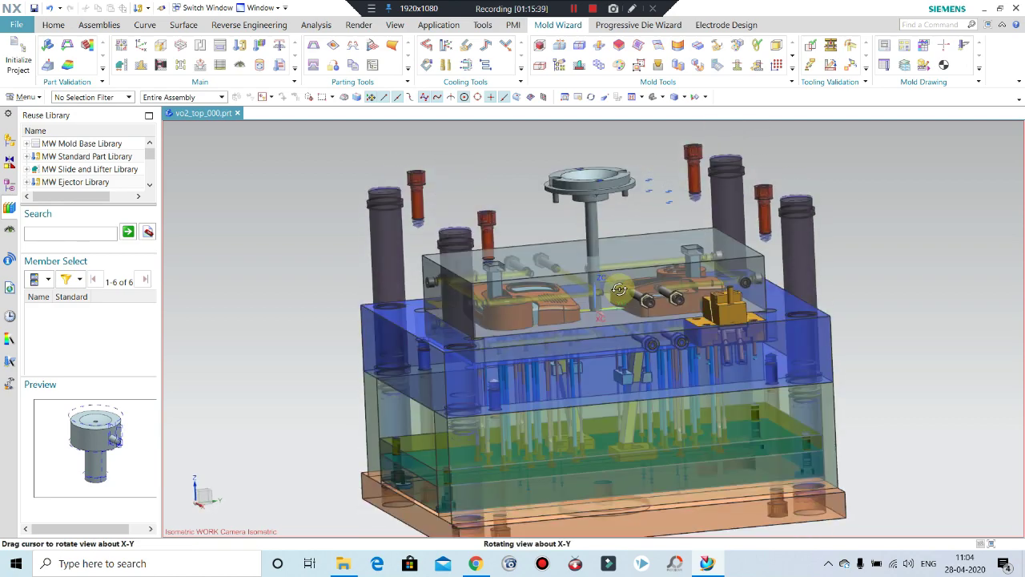
{"action": "scroll", "coordinate": [705, 344], "scroll_direction": "down", "scroll_amount": 2}
{"action": "scroll", "coordinate": [720, 359], "scroll_direction": "down", "scroll_amount": 2}
{"action": "mouse_move", "coordinate": [720, 358]}
{"action": "middle_mouse_down"}
{"action": "mouse_move", "coordinate": [780, 355]}
{"action": "mouse_move", "coordinate": [755, 338]}
{"action": "mouse_move", "coordinate": [758, 325]}
{"action": "mouse_move", "coordinate": [755, 355]}
{"action": "middle_mouse_up"}
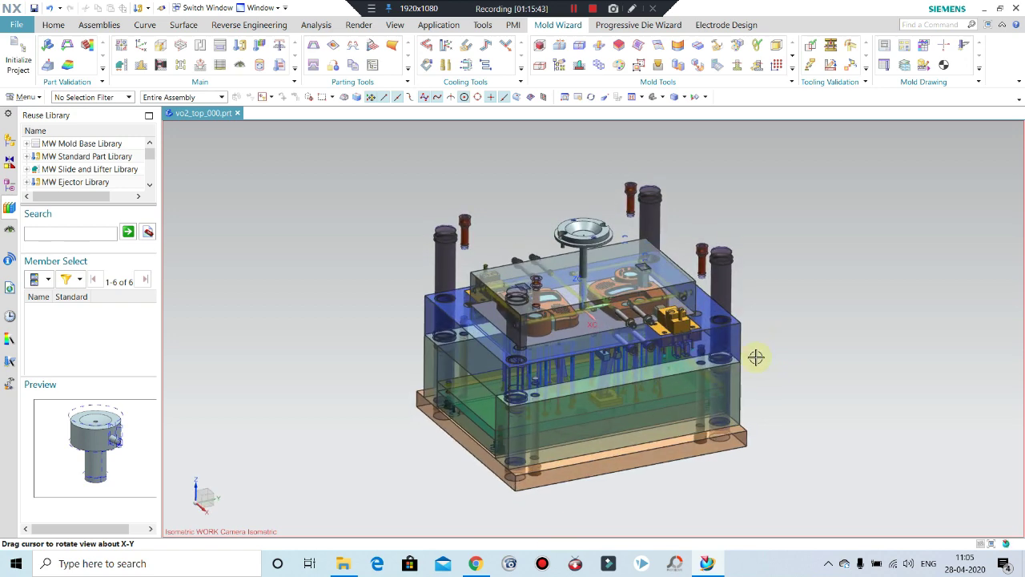
{"action": "scroll", "coordinate": [740, 406], "scroll_direction": "up", "scroll_amount": 2}
{"action": "middle_click_drag", "start_coordinate": [643, 287], "coordinate": [769, 409]}
{"action": "scroll", "coordinate": [734, 340], "scroll_direction": "down", "scroll_amount": 2}
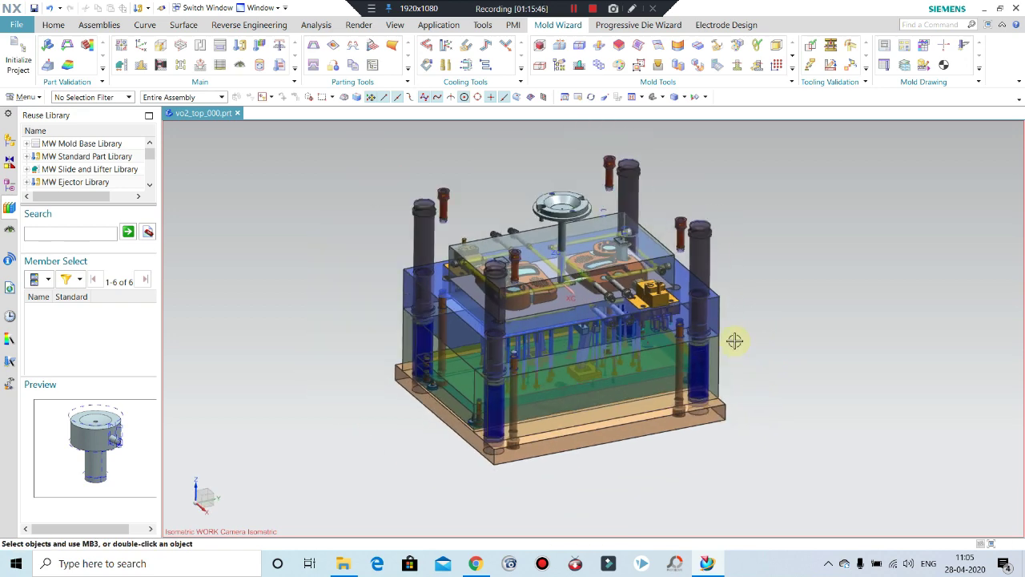
{"action": "scroll", "coordinate": [754, 375], "scroll_direction": "up", "scroll_amount": 1}
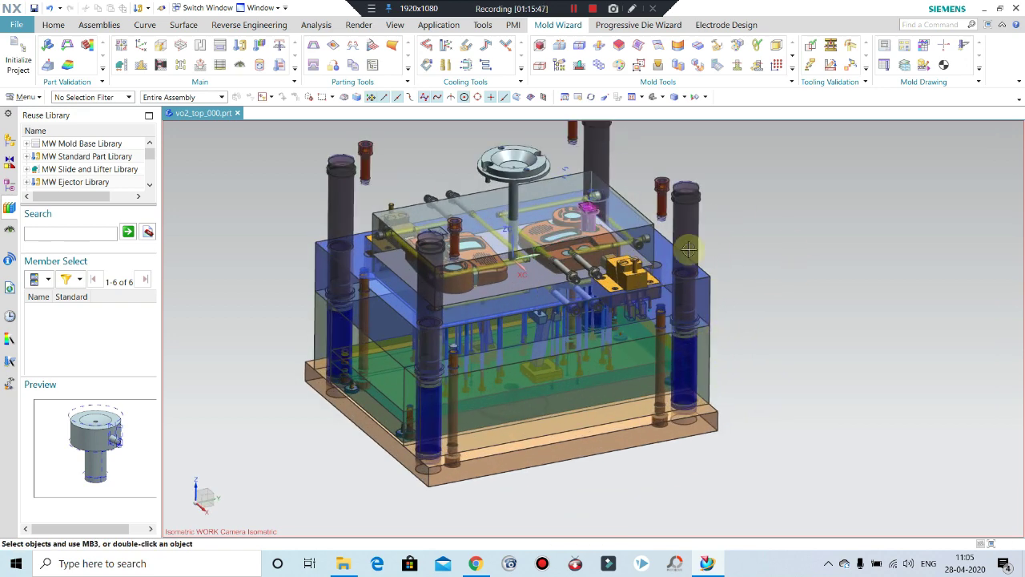
{"action": "scroll", "coordinate": [628, 181], "scroll_direction": "down", "scroll_amount": 2}
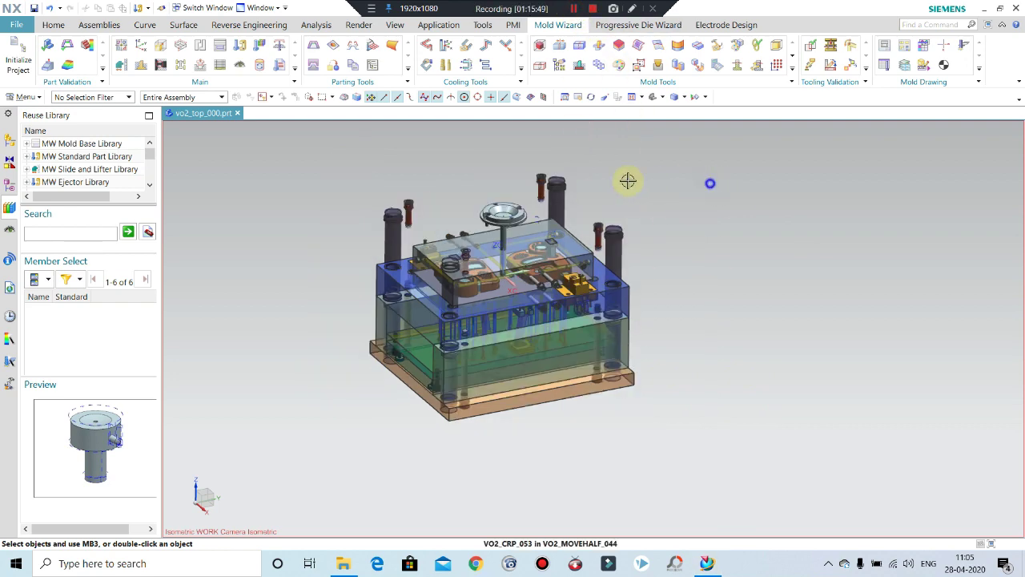
{"action": "key", "text": "ctrl+alt+r"}
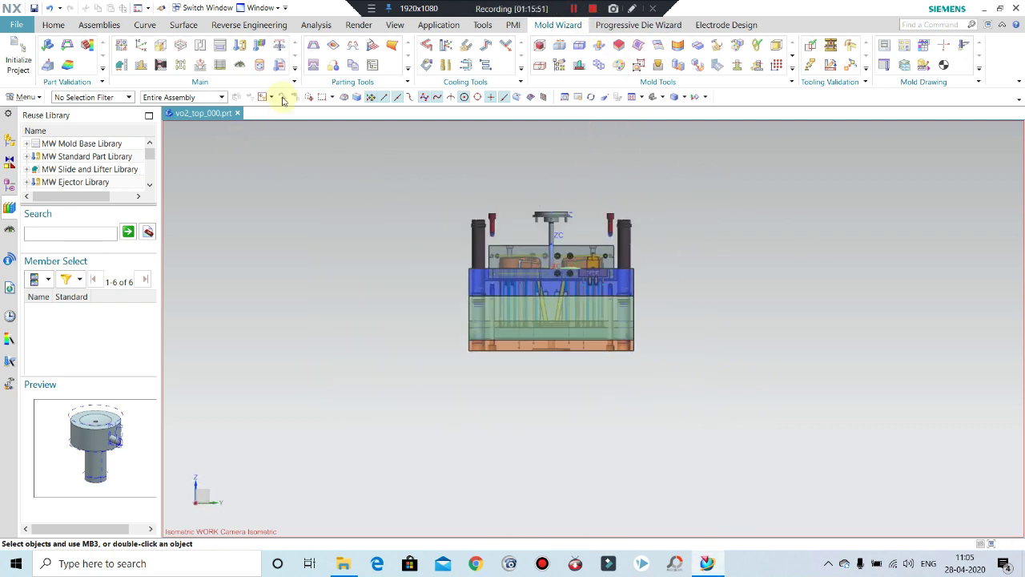
- In View Manager, hide the move half and enable Slider/Lifter, then start Show (Ctrl+Shift+K)
{"action": "left_click", "coordinate": [235, 69]}
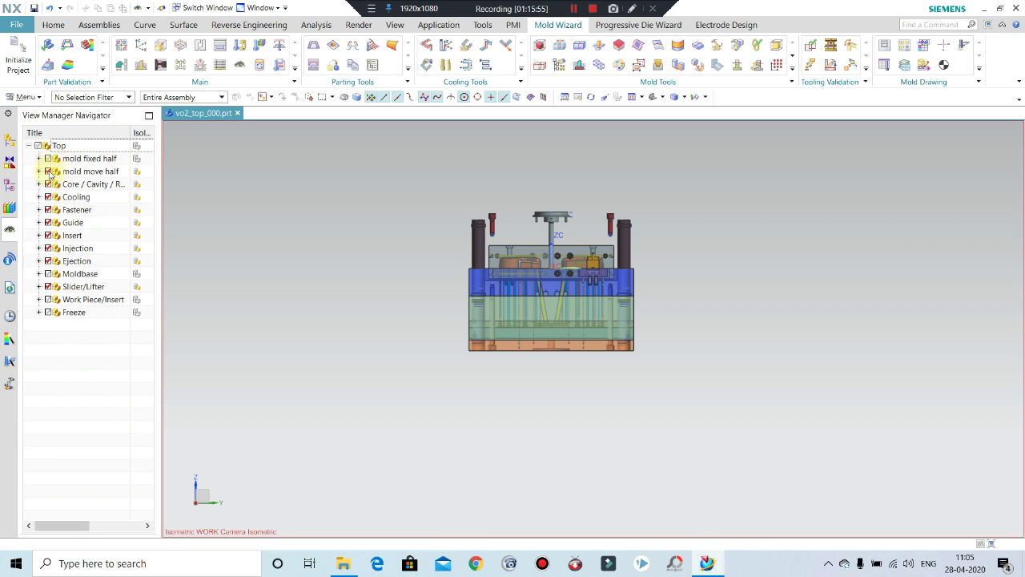
{"action": "left_click", "coordinate": [48, 171]}
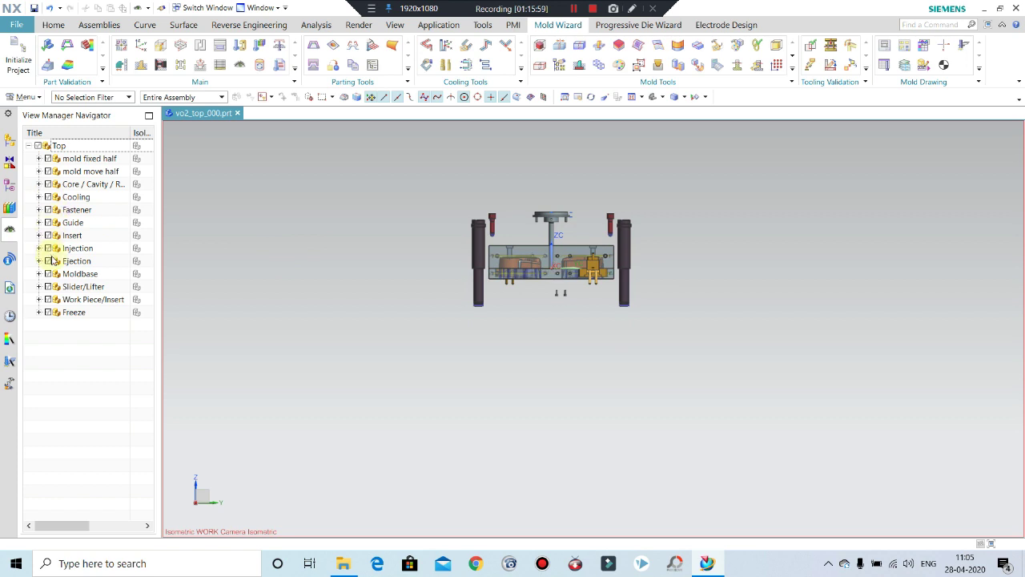
{"action": "scroll", "coordinate": [638, 240], "scroll_direction": "up", "scroll_amount": 2}
{"action": "mouse_move", "coordinate": [639, 241]}
{"action": "middle_mouse_down"}
{"action": "mouse_move", "coordinate": [636, 251]}
{"action": "mouse_move", "coordinate": [640, 229]}
{"action": "middle_mouse_up"}
{"action": "mouse_move", "coordinate": [376, 324]}
{"action": "middle_mouse_down"}
{"action": "mouse_move", "coordinate": [705, 305]}
{"action": "mouse_move", "coordinate": [181, 229]}
{"action": "middle_mouse_up"}
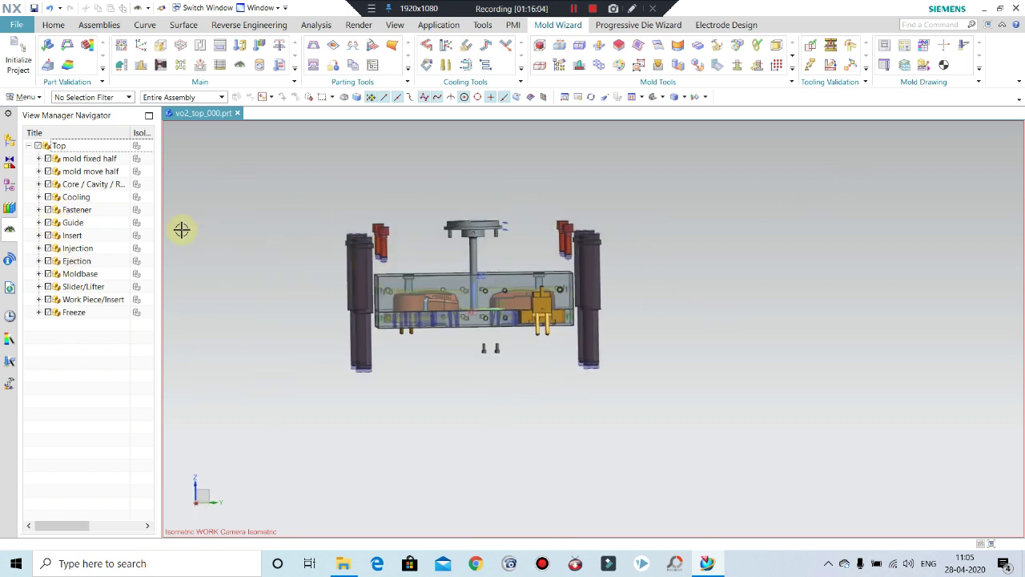
{"action": "left_click", "coordinate": [48, 287]}
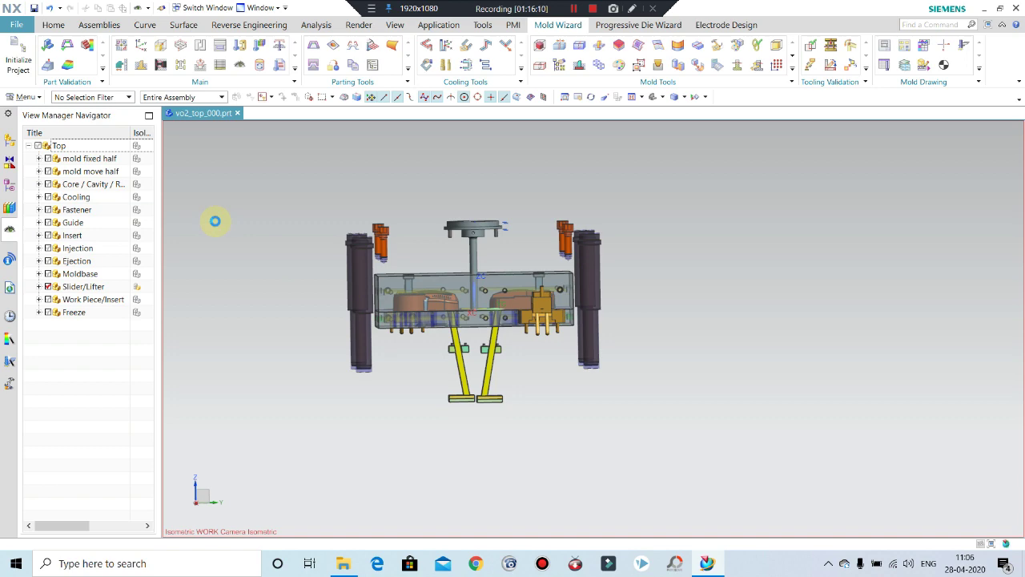
{"action": "key", "text": "ctrl+shift+k"}
- Unhide ejector plates VO2_EJA_054 and VO2_EJB_055 and orbit to view them with the lifters
{"action": "middle_click_drag", "start_coordinate": [466, 380], "coordinate": [531, 417]}
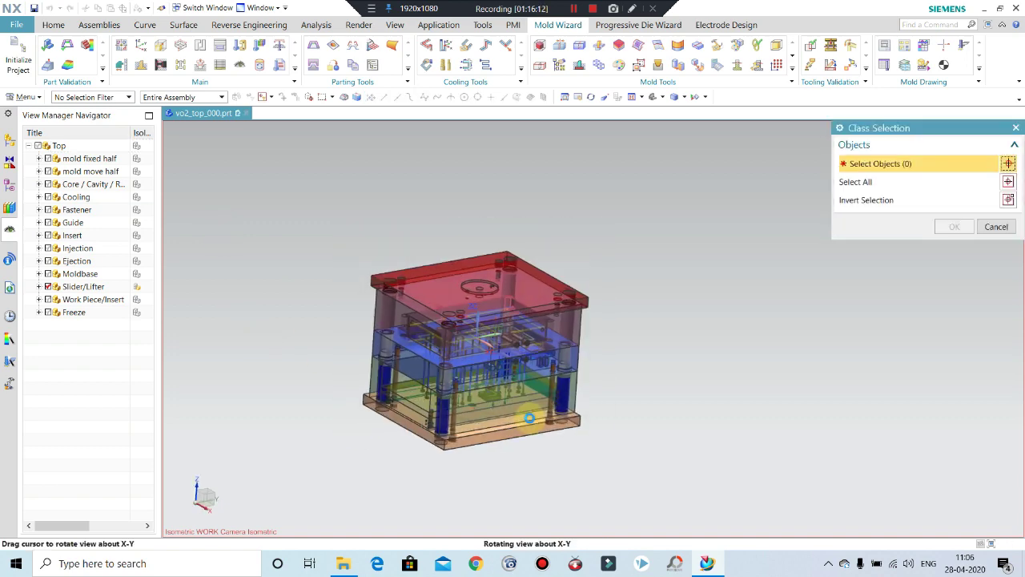
{"action": "left_click", "coordinate": [409, 396]}
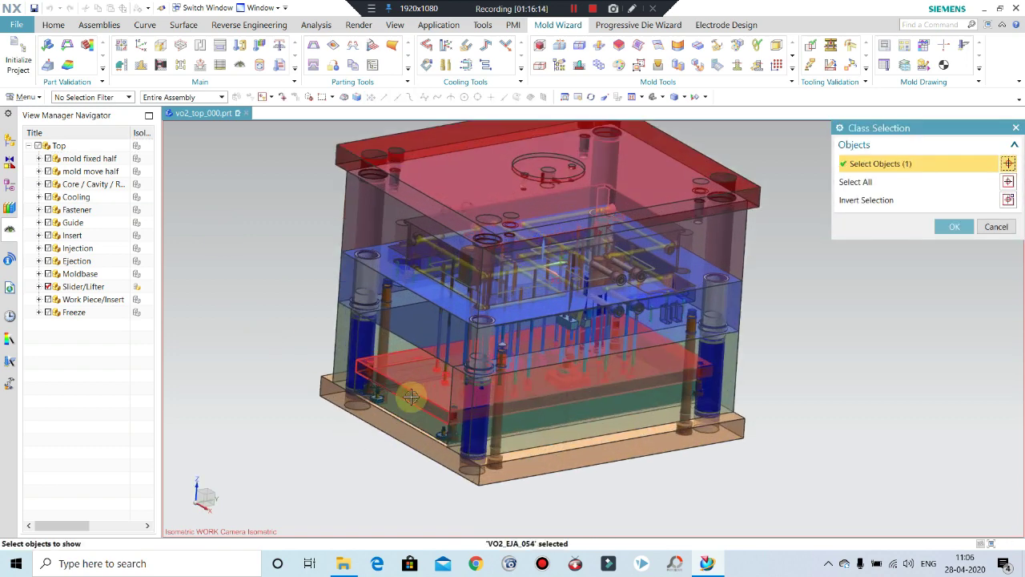
{"action": "scroll", "coordinate": [406, 400], "scroll_direction": "down", "scroll_amount": 3}
{"action": "scroll", "coordinate": [403, 408], "scroll_direction": "down", "scroll_amount": 2}
{"action": "left_click", "coordinate": [402, 408]}
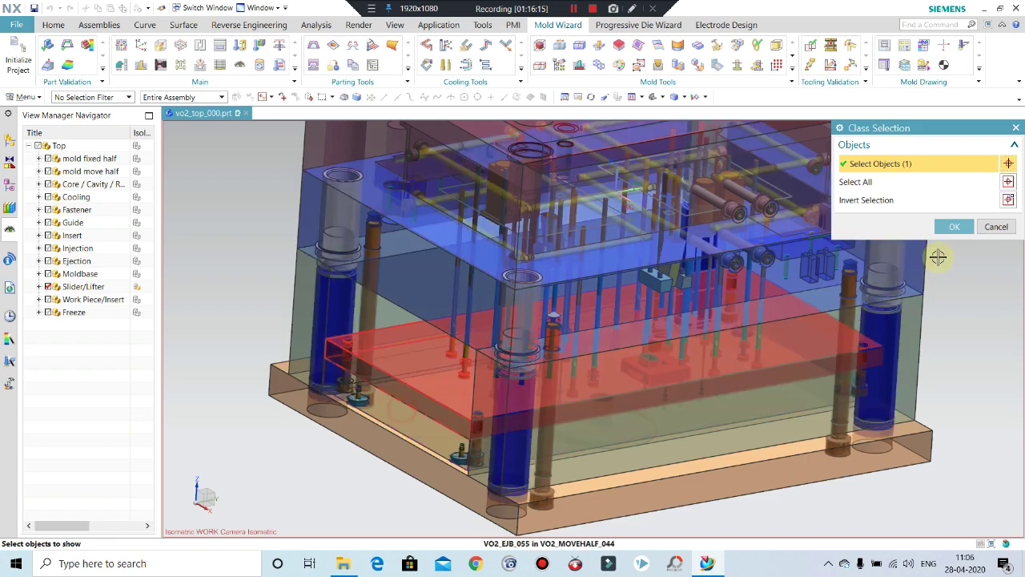
{"action": "left_click", "coordinate": [954, 227]}
{"action": "scroll", "coordinate": [633, 347], "scroll_direction": "up", "scroll_amount": 5}
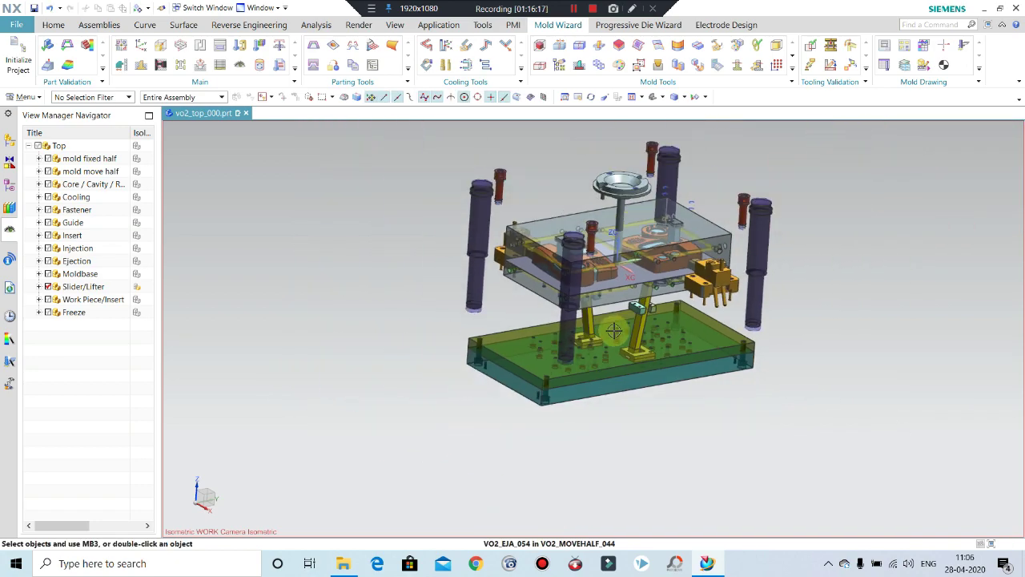
{"action": "mouse_move", "coordinate": [645, 330]}
{"action": "middle_mouse_down"}
{"action": "mouse_move", "coordinate": [682, 314]}
{"action": "mouse_move", "coordinate": [663, 352]}
{"action": "mouse_move", "coordinate": [784, 213]}
{"action": "mouse_move", "coordinate": [769, 169]}
{"action": "middle_mouse_up"}
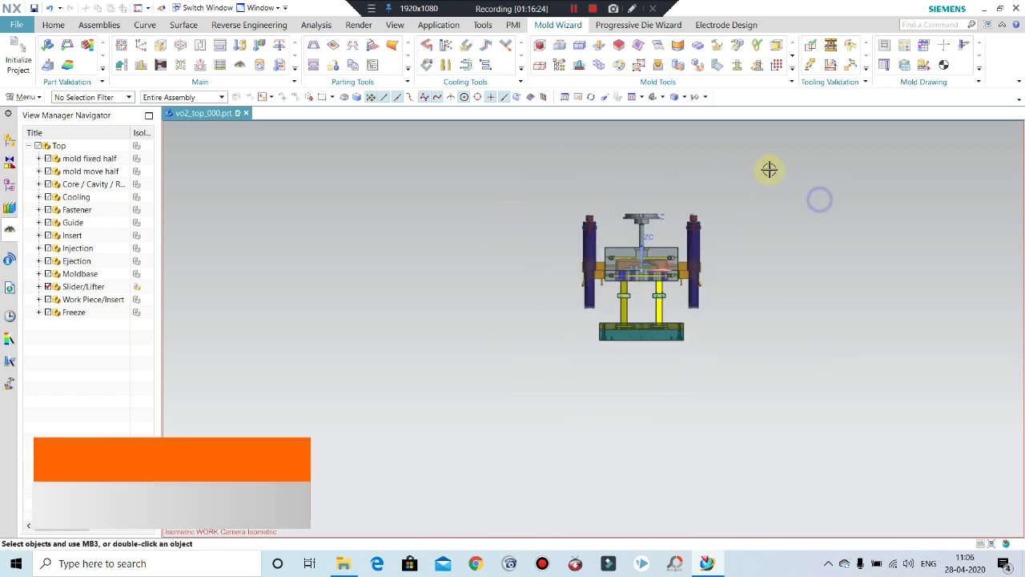
- Hide the upper mold parts, keeping ejector plate VO2_EJA_054, both lifters and their guide blocks visible
{"action": "left_click_drag", "start_coordinate": [780, 153], "coordinate": [521, 313]}
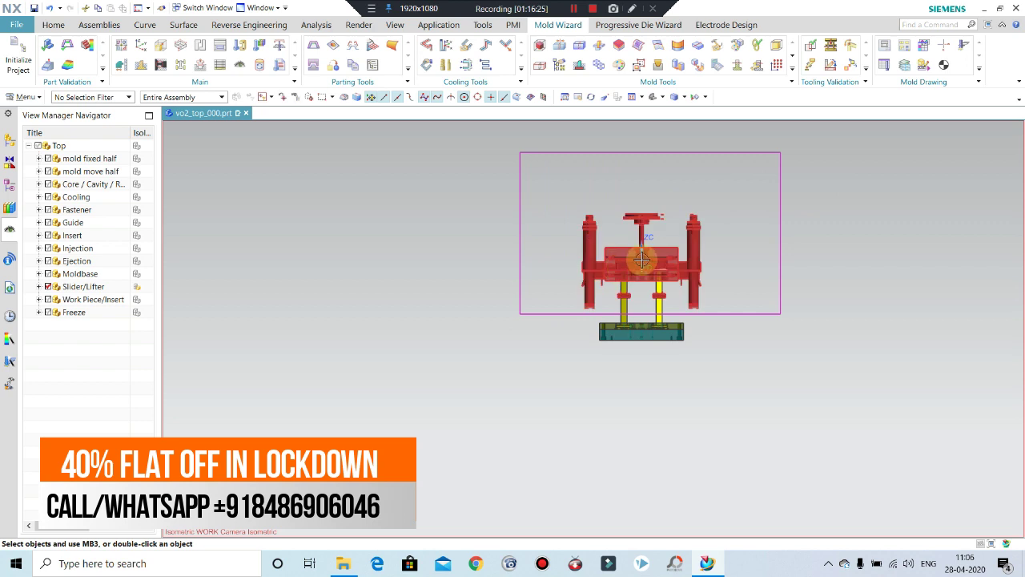
{"action": "scroll", "coordinate": [625, 305], "scroll_direction": "down", "scroll_amount": 2}
{"action": "scroll", "coordinate": [633, 319], "scroll_direction": "down", "scroll_amount": 3}
{"action": "left_click", "coordinate": [633, 320], "text": "shift"}
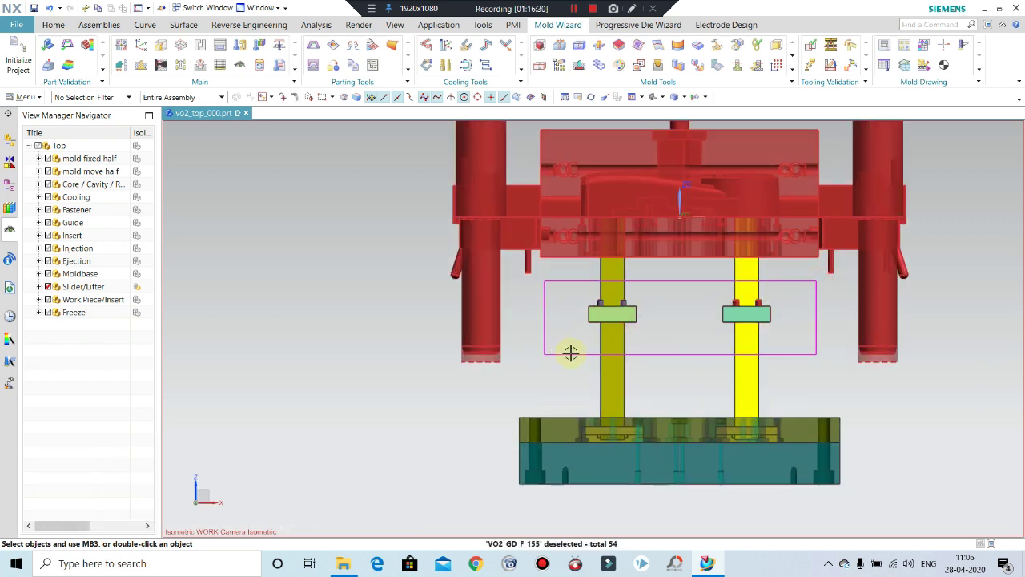
{"action": "left_click_drag", "start_coordinate": [571, 353], "coordinate": [571, 354], "text": "shift"}
{"action": "scroll", "coordinate": [550, 206], "scroll_direction": "up", "scroll_amount": 2}
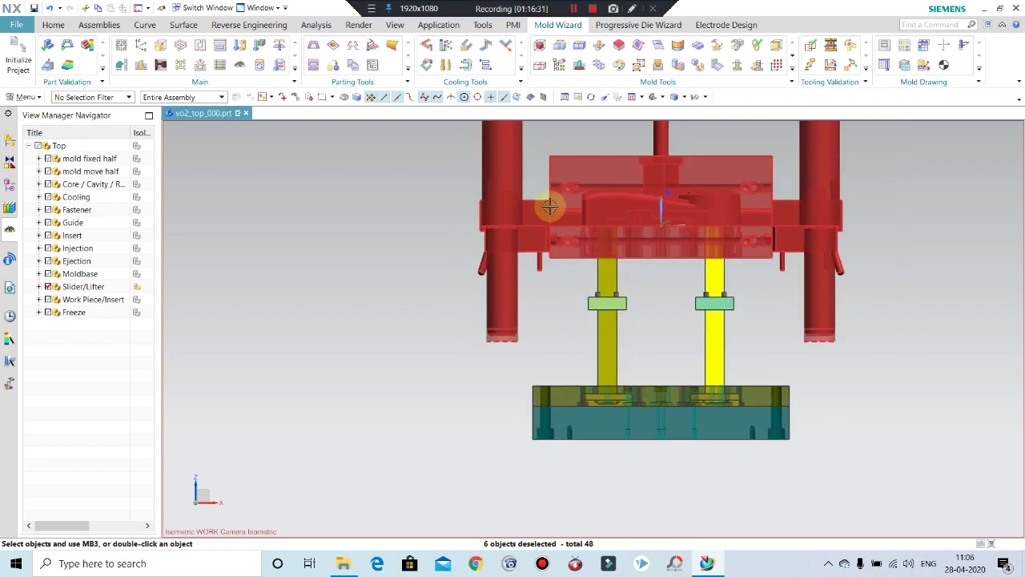
{"action": "key", "text": "ctrl+b"}
{"action": "mouse_move", "coordinate": [542, 208]}
{"action": "middle_mouse_down"}
{"action": "mouse_move", "coordinate": [547, 269]}
{"action": "mouse_move", "coordinate": [618, 338]}
{"action": "mouse_move", "coordinate": [634, 341]}
{"action": "mouse_move", "coordinate": [588, 298]}
{"action": "mouse_move", "coordinate": [611, 338]}
{"action": "mouse_move", "coordinate": [745, 353]}
{"action": "mouse_move", "coordinate": [743, 410]}
{"action": "mouse_move", "coordinate": [759, 439]}
{"action": "mouse_move", "coordinate": [755, 409]}
{"action": "mouse_move", "coordinate": [767, 396]}
{"action": "mouse_move", "coordinate": [659, 300]}
{"action": "middle_mouse_up"}
{"action": "scroll", "coordinate": [588, 298], "scroll_direction": "down", "scroll_amount": 3}
{"action": "scroll", "coordinate": [743, 368], "scroll_direction": "down", "scroll_amount": 2}
{"action": "scroll", "coordinate": [743, 368], "scroll_direction": "up", "scroll_amount": 2}
{"action": "scroll", "coordinate": [659, 299], "scroll_direction": "up", "scroll_amount": 3}
{"action": "scroll", "coordinate": [630, 333], "scroll_direction": "up", "scroll_amount": 3}
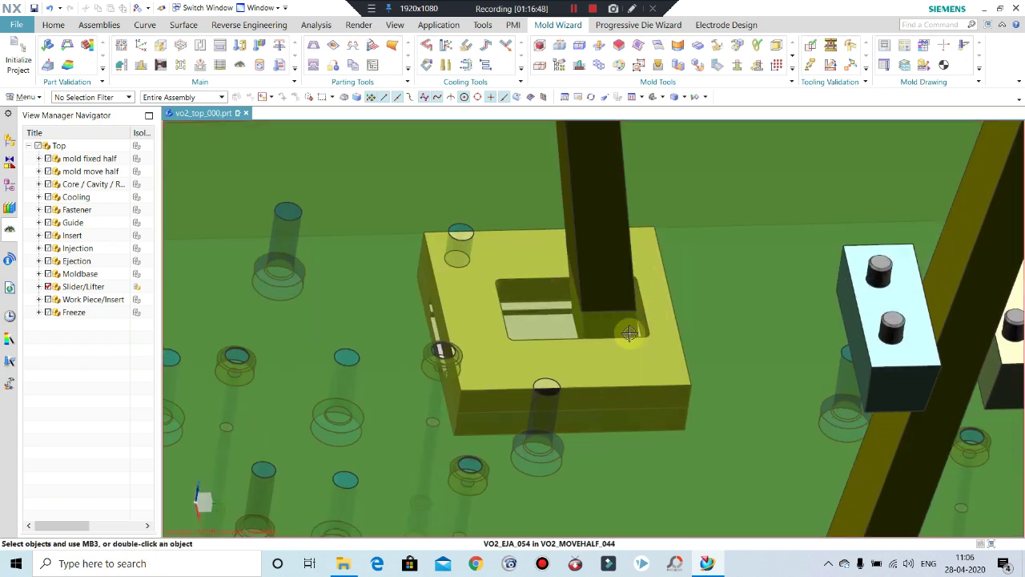
{"action": "key", "text": "End"}
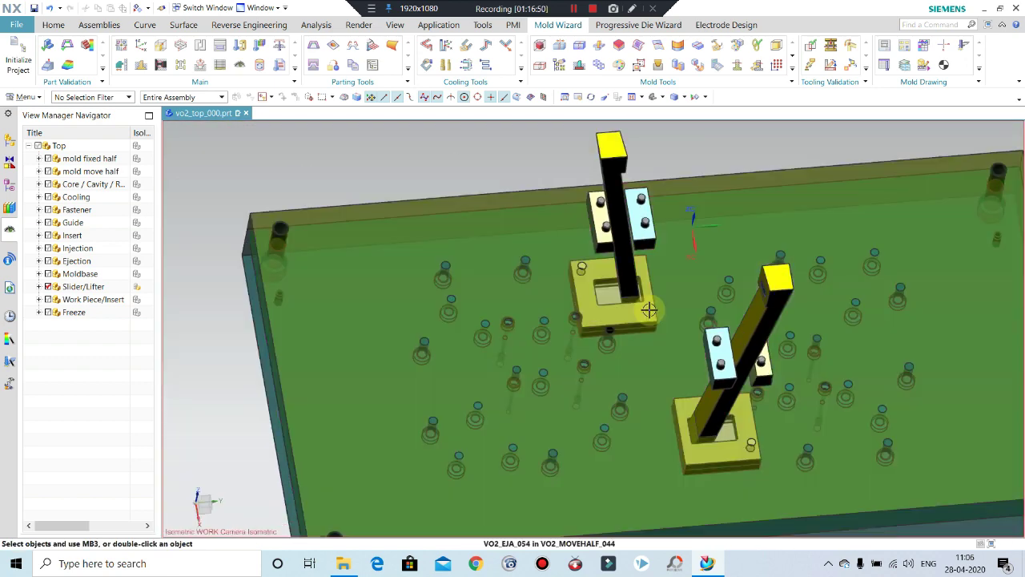
{"action": "middle_click_drag", "start_coordinate": [649, 310], "coordinate": [653, 322]}
{"action": "scroll", "coordinate": [654, 325], "scroll_direction": "up", "scroll_amount": 1}
{"action": "scroll", "coordinate": [654, 328], "scroll_direction": "up", "scroll_amount": 1}
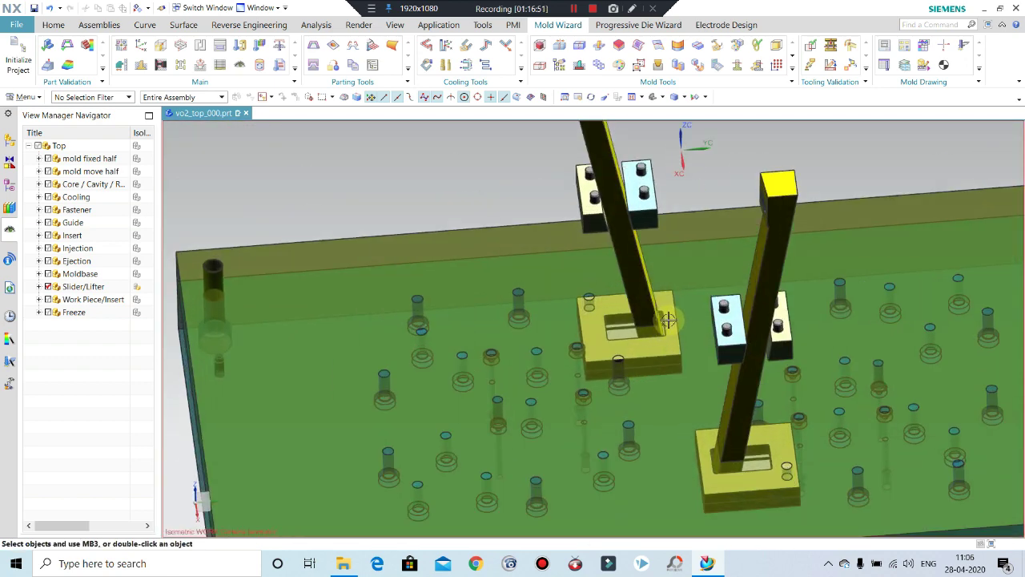
{"action": "scroll", "coordinate": [655, 329], "scroll_direction": "up", "scroll_amount": 1}
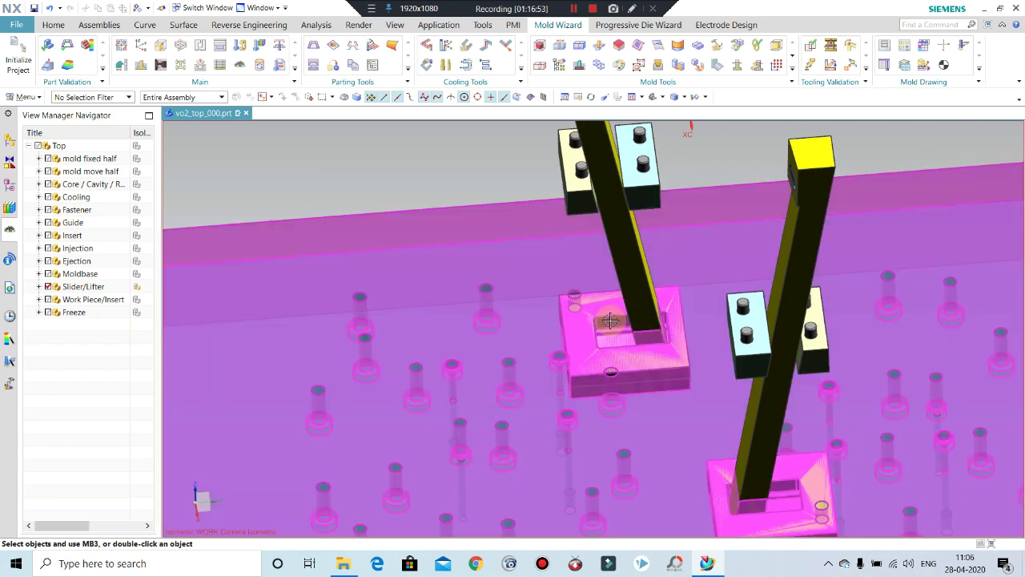
{"action": "middle_click_drag", "start_coordinate": [602, 317], "coordinate": [601, 313]}
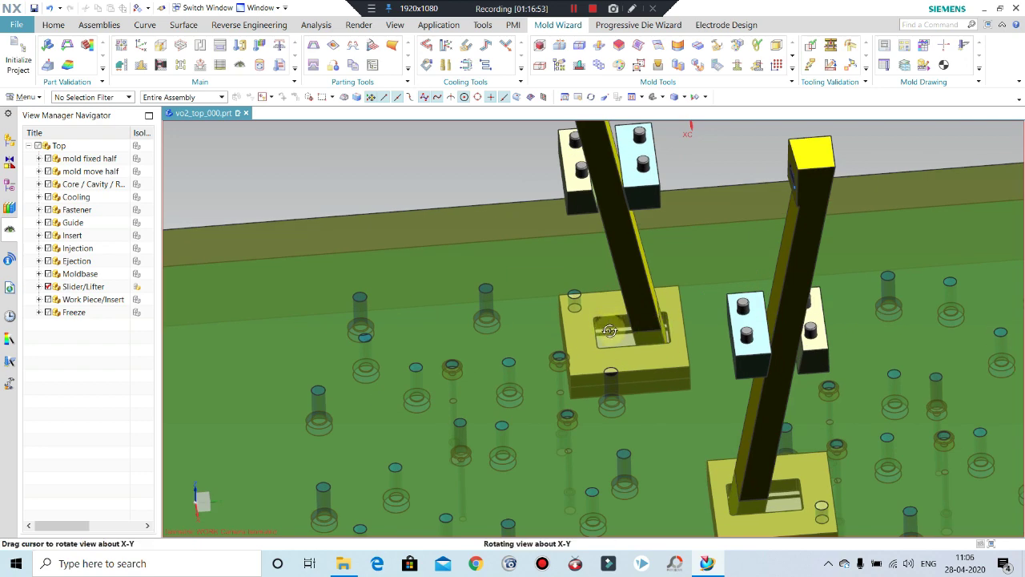
{"action": "scroll", "coordinate": [599, 310], "scroll_direction": "down", "scroll_amount": 2}
{"action": "scroll", "coordinate": [599, 310], "scroll_direction": "down", "scroll_amount": 3}
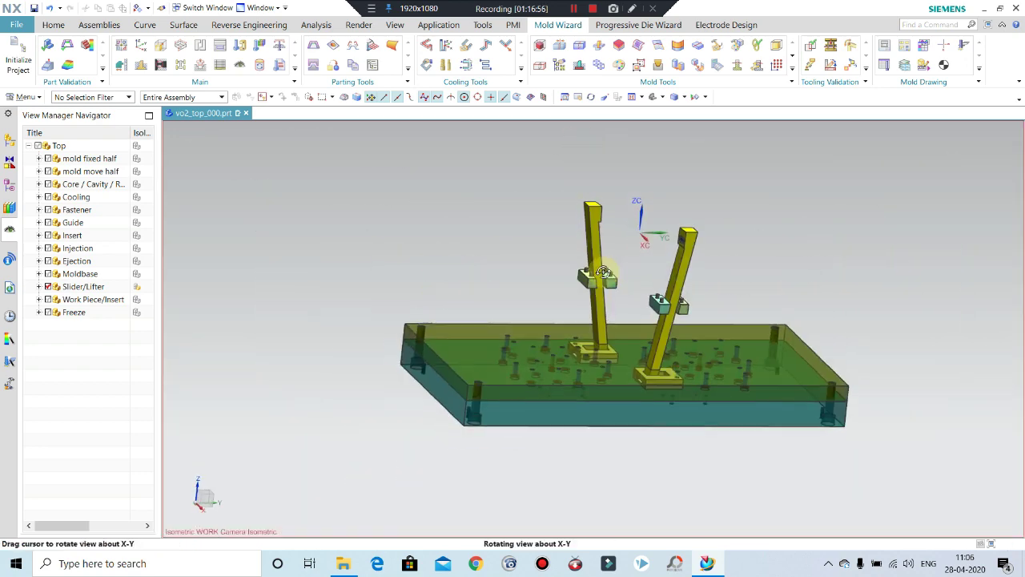
{"action": "middle_click_drag", "start_coordinate": [603, 290], "coordinate": [628, 326]}
{"action": "scroll", "coordinate": [628, 325], "scroll_direction": "up", "scroll_amount": 2}
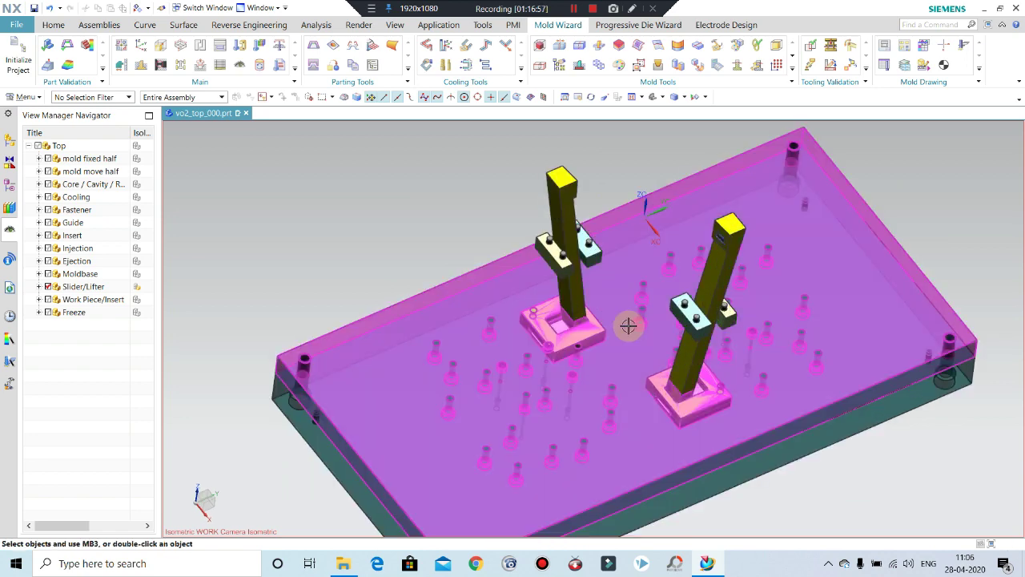
{"action": "scroll", "coordinate": [620, 325], "scroll_direction": "down", "scroll_amount": 2}
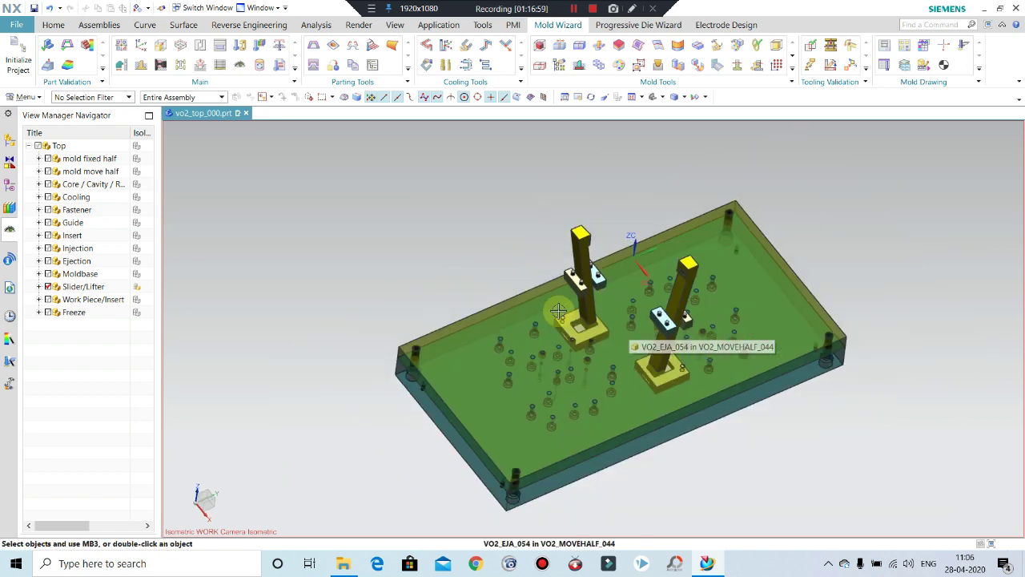
{"action": "scroll", "coordinate": [609, 337], "scroll_direction": "up", "scroll_amount": 3}
{"action": "scroll", "coordinate": [592, 348], "scroll_direction": "up", "scroll_amount": 2}
{"action": "mouse_move", "coordinate": [585, 353]}
{"action": "middle_mouse_down"}
{"action": "mouse_move", "coordinate": [567, 362]}
{"action": "mouse_move", "coordinate": [561, 348]}
{"action": "mouse_move", "coordinate": [576, 326]}
{"action": "mouse_move", "coordinate": [565, 328]}
{"action": "mouse_move", "coordinate": [588, 342]}
{"action": "mouse_move", "coordinate": [619, 339]}
{"action": "mouse_move", "coordinate": [582, 348]}
{"action": "mouse_move", "coordinate": [521, 320]}
{"action": "middle_mouse_up"}
{"action": "scroll", "coordinate": [579, 358], "scroll_direction": "up", "scroll_amount": 2}
{"action": "scroll", "coordinate": [530, 315], "scroll_direction": "up", "scroll_amount": 2}
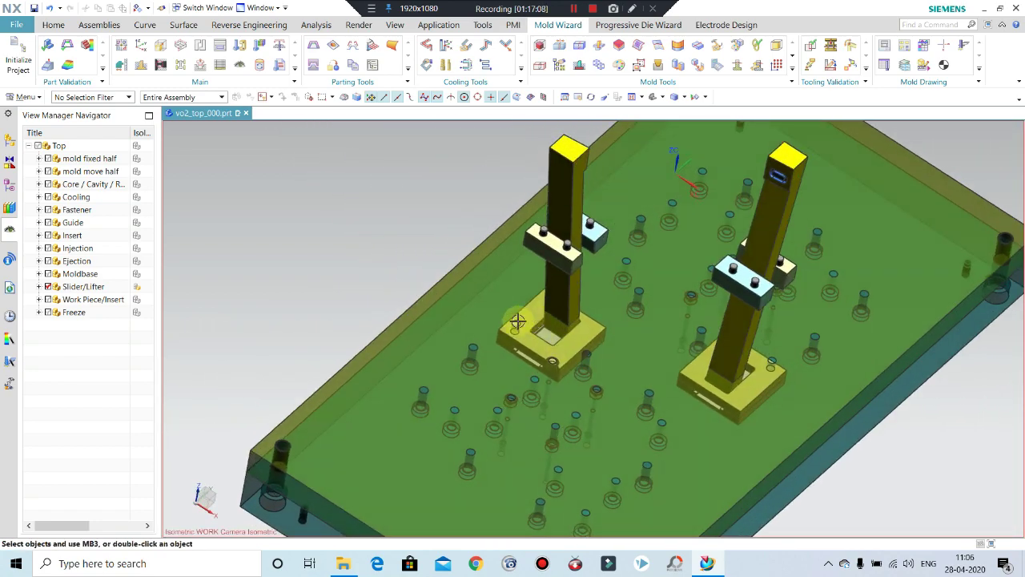
{"action": "scroll", "coordinate": [515, 329], "scroll_direction": "up", "scroll_amount": 2}
{"action": "scroll", "coordinate": [481, 313], "scroll_direction": "down", "scroll_amount": 1}
{"action": "scroll", "coordinate": [485, 286], "scroll_direction": "down", "scroll_amount": 2}
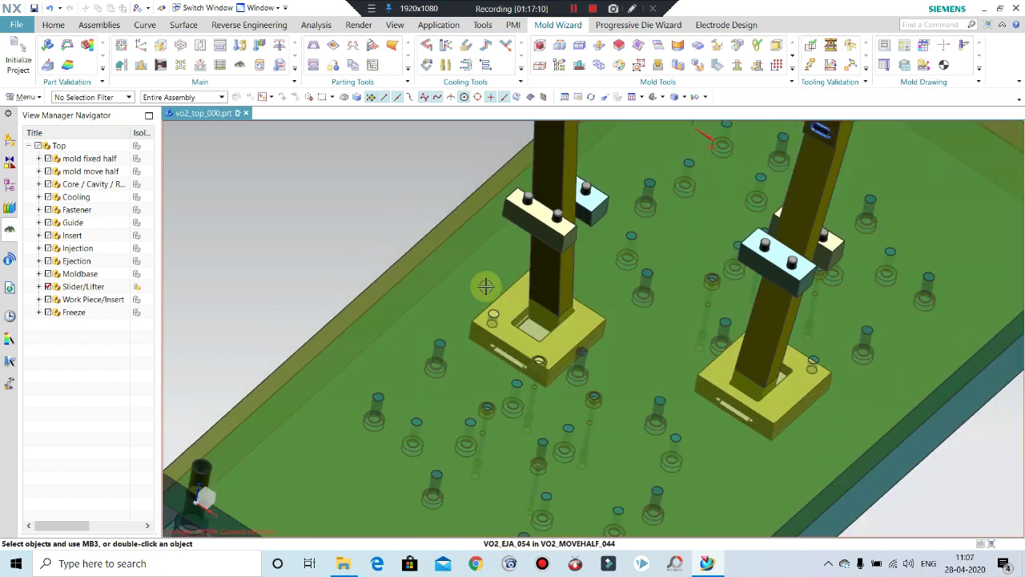
{"action": "scroll", "coordinate": [487, 279], "scroll_direction": "down", "scroll_amount": 3}
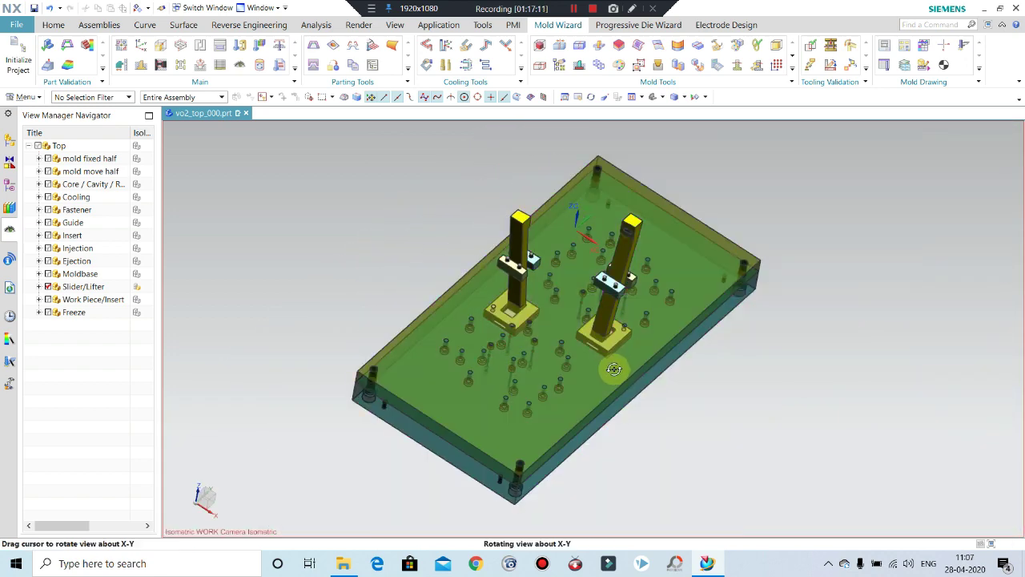
{"action": "mouse_move", "coordinate": [614, 366]}
{"action": "middle_mouse_down"}
{"action": "mouse_move", "coordinate": [613, 332]}
{"action": "mouse_move", "coordinate": [629, 334]}
{"action": "mouse_move", "coordinate": [622, 321]}
{"action": "mouse_move", "coordinate": [623, 355]}
{"action": "middle_mouse_up"}
{"action": "scroll", "coordinate": [367, 159], "scroll_direction": "up", "scroll_amount": 3}
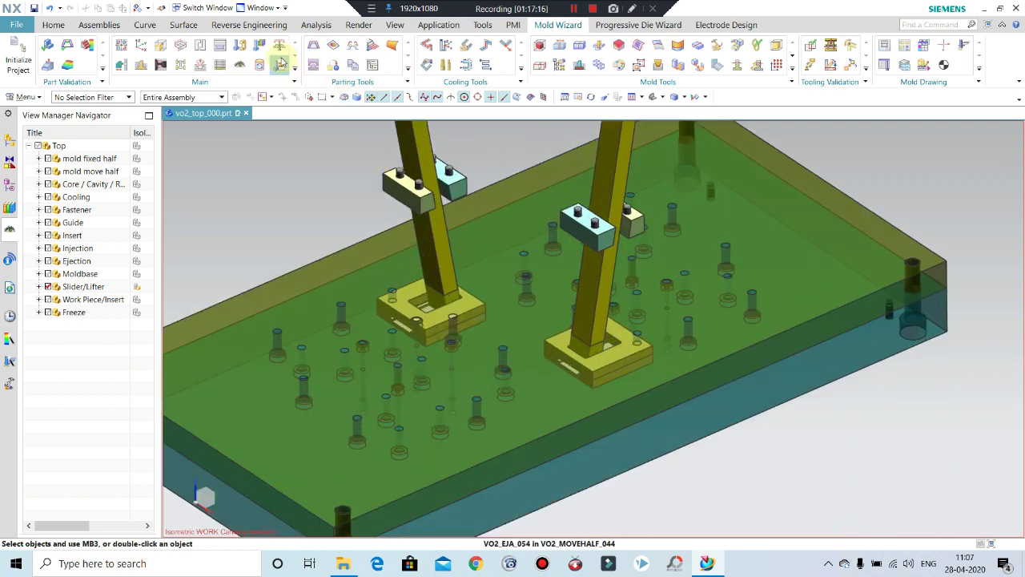
- Choose the size 4 SHCS[Auto] socket-head screw from the Screws standard-part library
{"action": "left_click", "coordinate": [242, 48]}
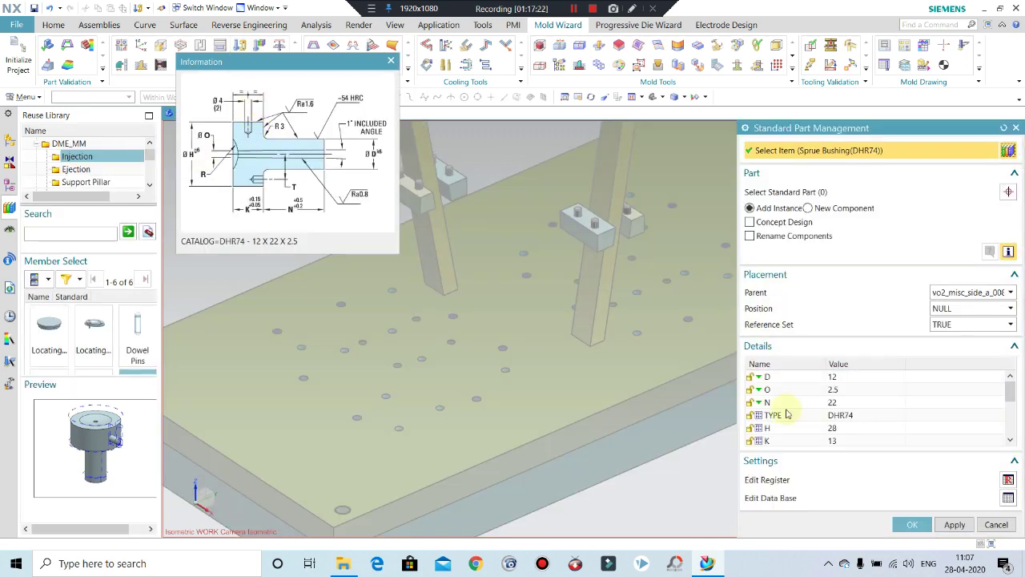
{"action": "scroll", "coordinate": [71, 183], "scroll_direction": "down", "scroll_amount": 3}
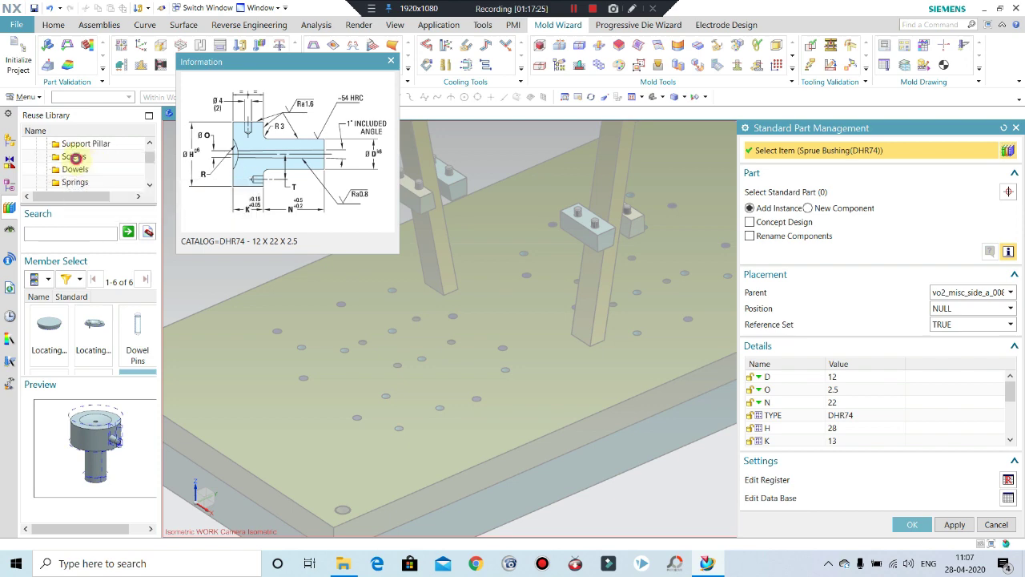
{"action": "left_click", "coordinate": [74, 157]}
{"action": "left_click", "coordinate": [93, 325]}
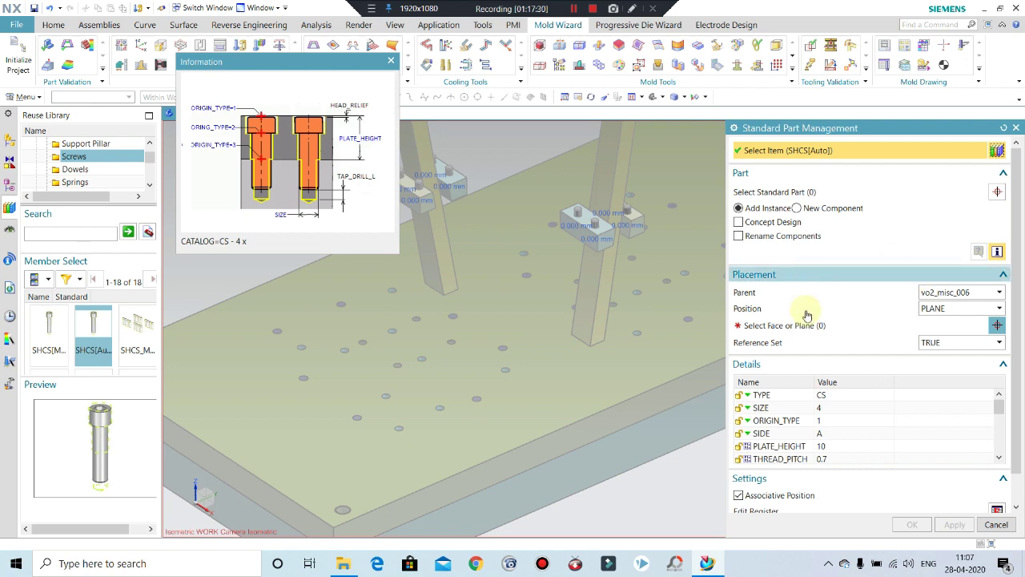
{"action": "left_click", "coordinate": [842, 398]}
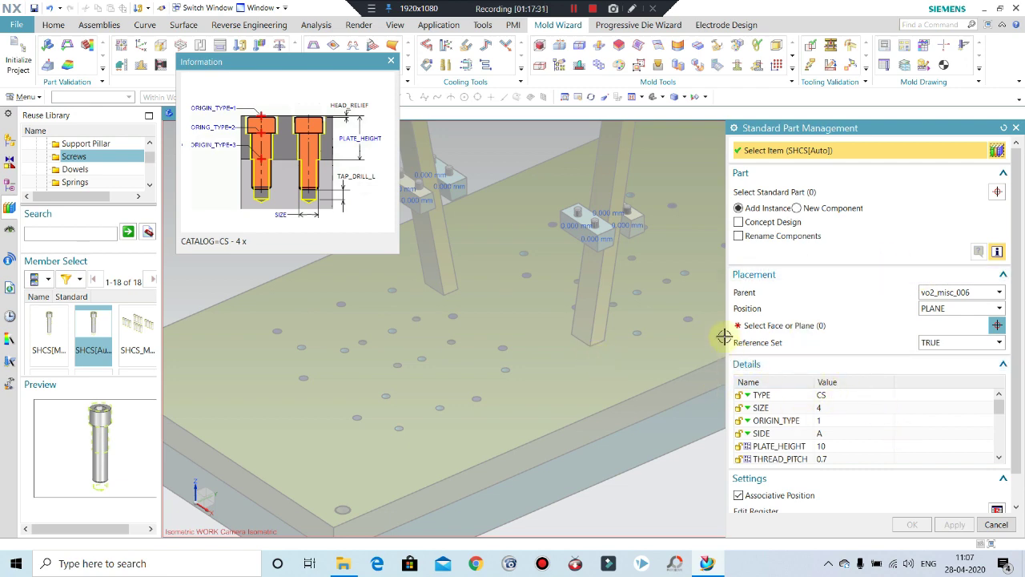
- Set the top face of ejector plate VO2_EJA_054 as the screw placement plane
{"action": "left_click", "coordinate": [873, 324]}
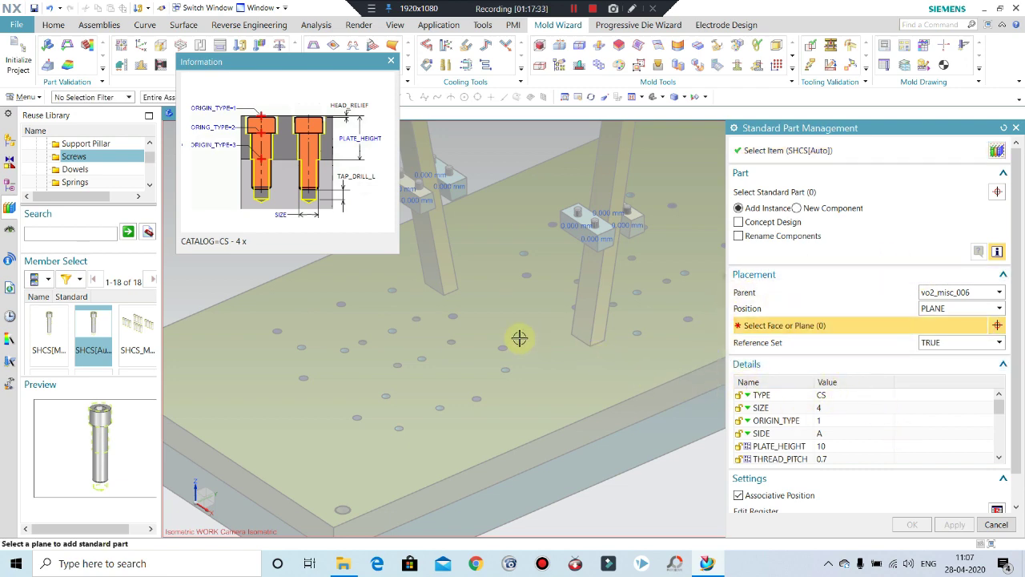
{"action": "scroll", "coordinate": [520, 339], "scroll_direction": "down", "scroll_amount": 2}
{"action": "scroll", "coordinate": [516, 353], "scroll_direction": "down", "scroll_amount": 2}
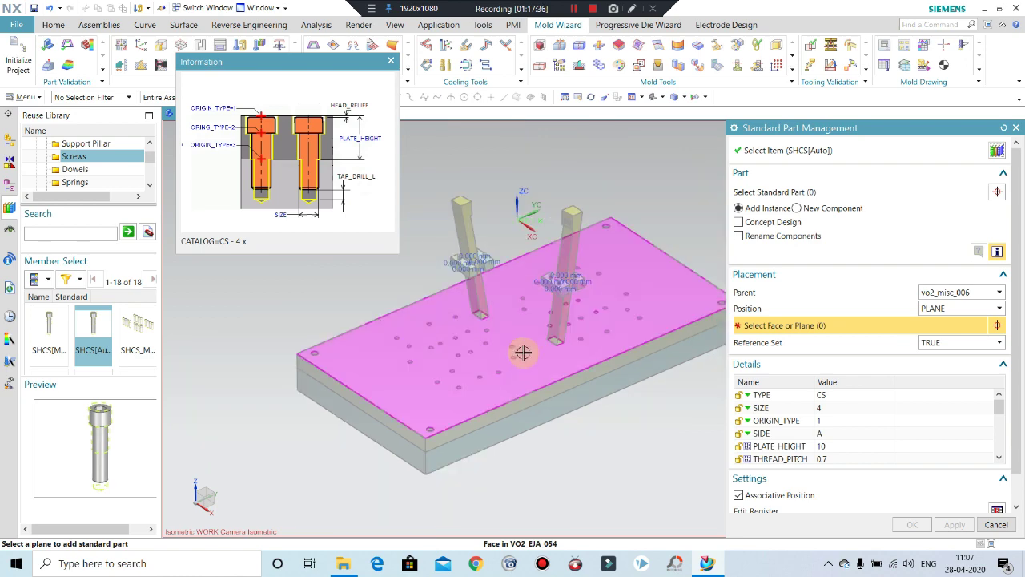
{"action": "left_click", "coordinate": [954, 524]}
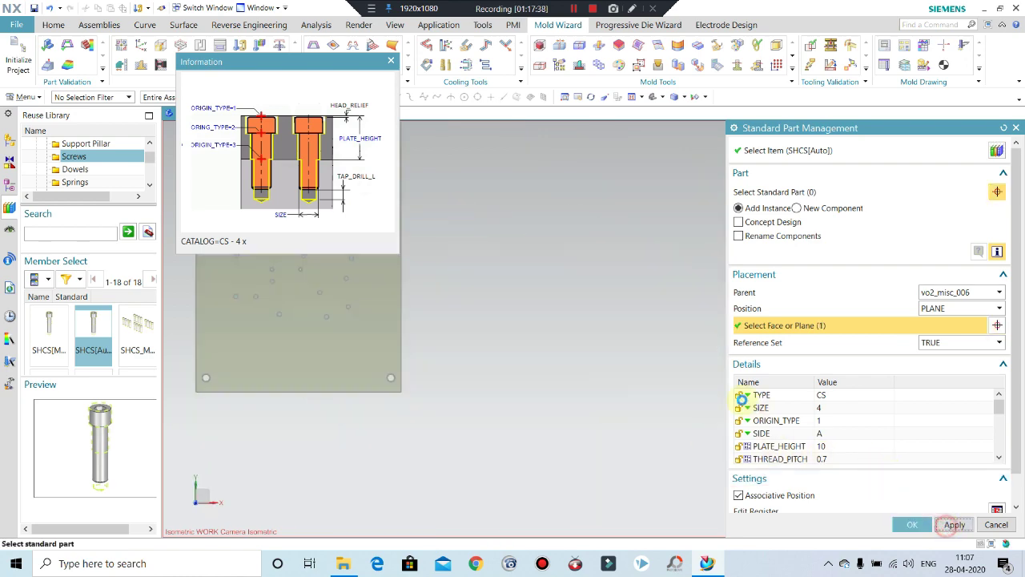
- Confirm the screw placement and switch the display to Static Wireframe
{"action": "middle_click", "coordinate": [740, 396]}
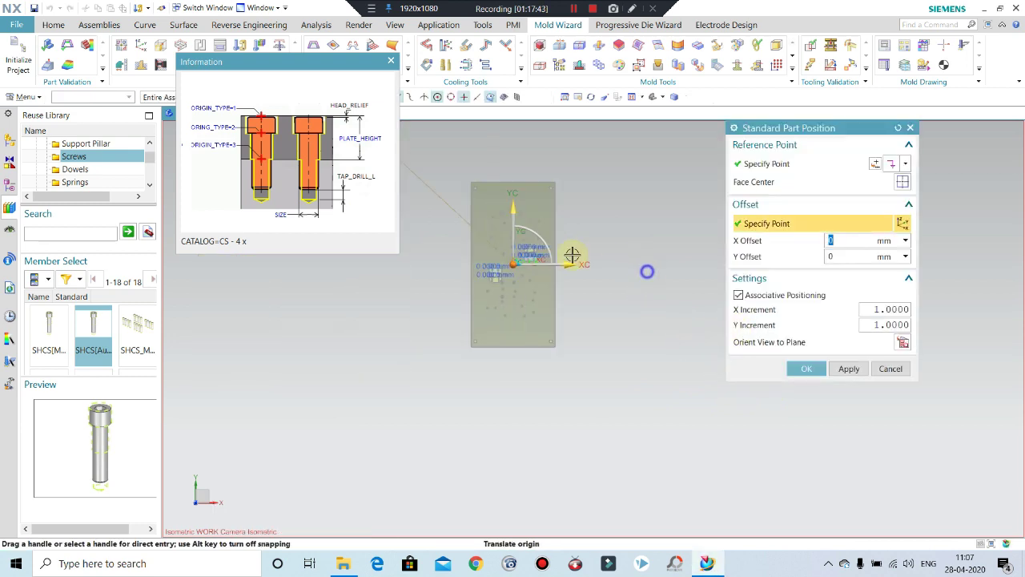
{"action": "left_click", "coordinate": [662, 97]}
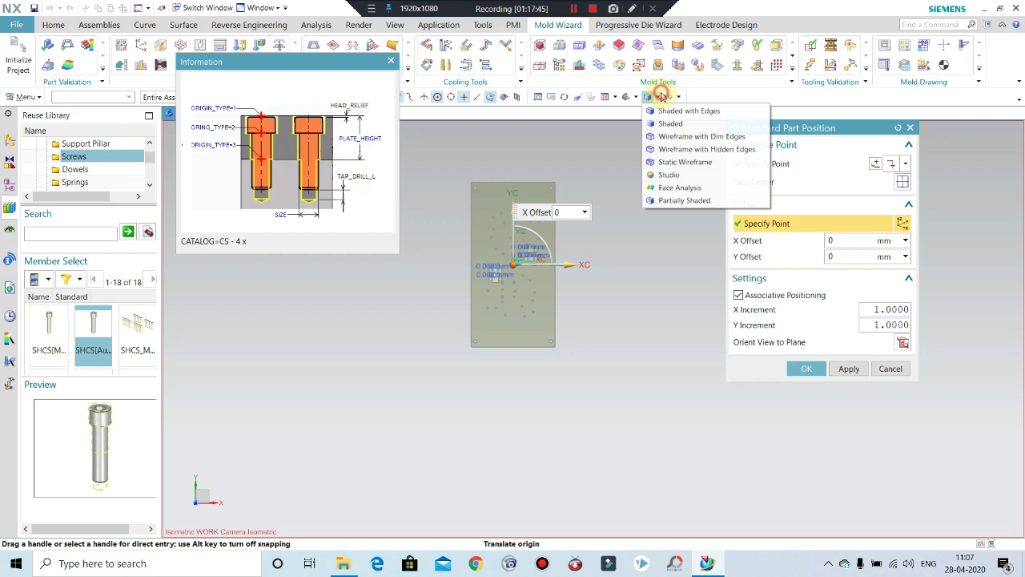
{"action": "left_click", "coordinate": [686, 164]}
{"action": "scroll", "coordinate": [495, 273], "scroll_direction": "up", "scroll_amount": 2}
{"action": "scroll", "coordinate": [494, 273], "scroll_direction": "up", "scroll_amount": 2}
{"action": "scroll", "coordinate": [495, 321], "scroll_direction": "up", "scroll_amount": 2}
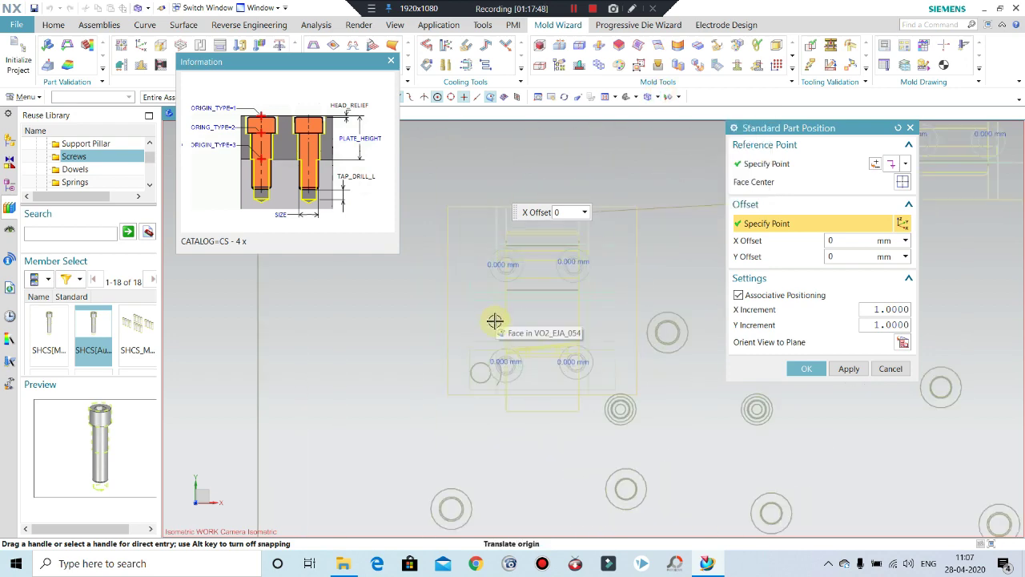
{"action": "mouse_move", "coordinate": [619, 390]}
{"action": "middle_mouse_down"}
{"action": "mouse_move", "coordinate": [539, 364]}
{"action": "mouse_move", "coordinate": [439, 250]}
{"action": "middle_mouse_up"}
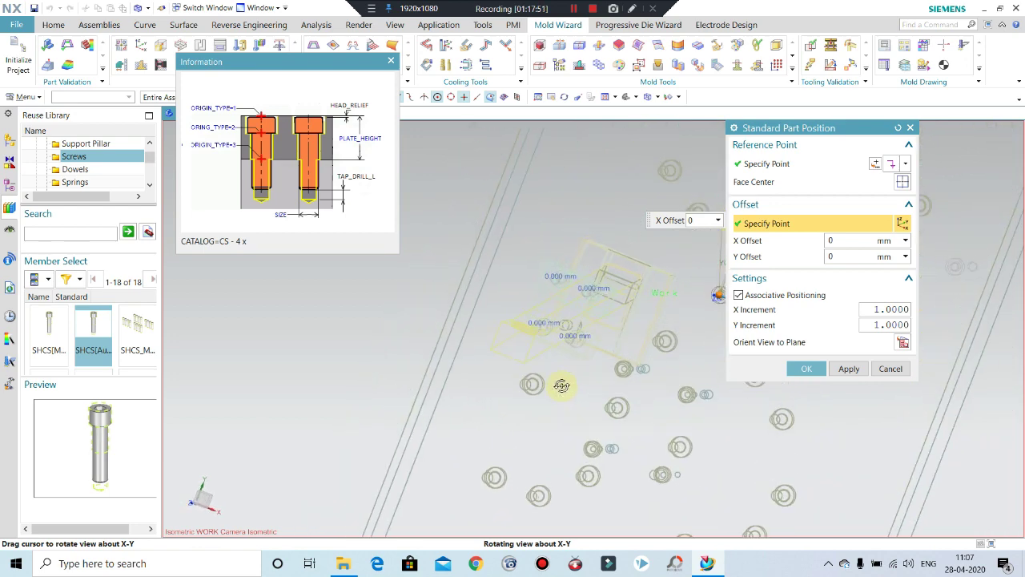
{"action": "scroll", "coordinate": [508, 323], "scroll_direction": "up", "scroll_amount": 2}
{"action": "scroll", "coordinate": [673, 282], "scroll_direction": "up", "scroll_amount": 2}
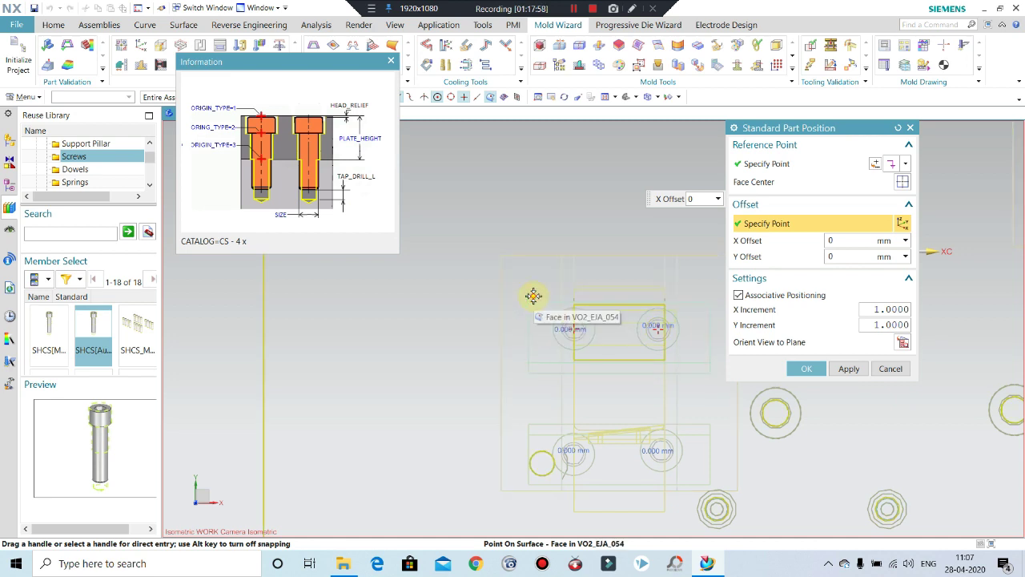
- Place the first three screws at guide-block hole points, snapping one to an edge midpoint
{"action": "left_click", "coordinate": [533, 297]}
{"action": "left_click", "coordinate": [538, 398]}
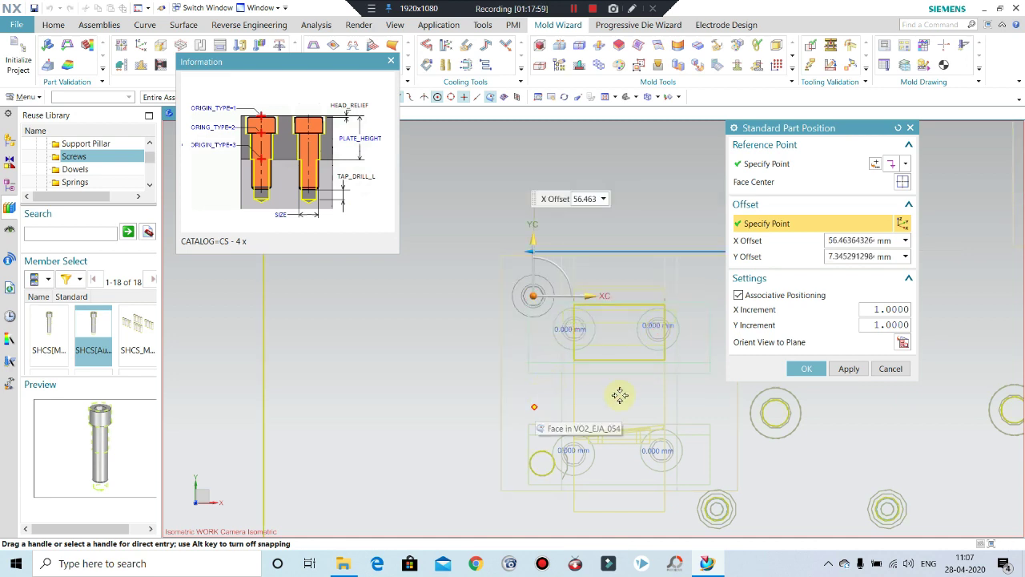
{"action": "left_click", "coordinate": [849, 370]}
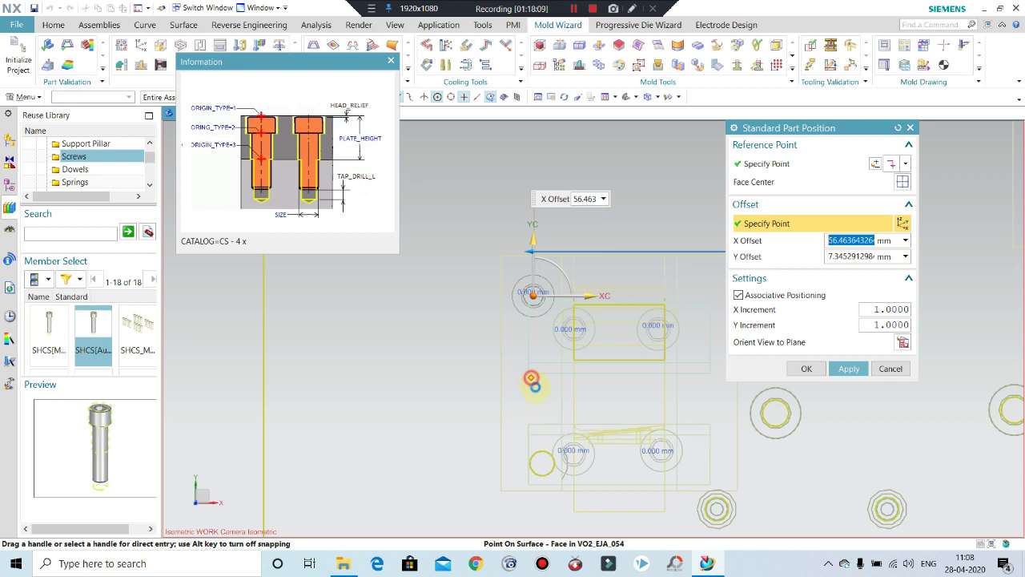
{"action": "left_click", "coordinate": [532, 378]}
{"action": "left_click", "coordinate": [846, 369]}
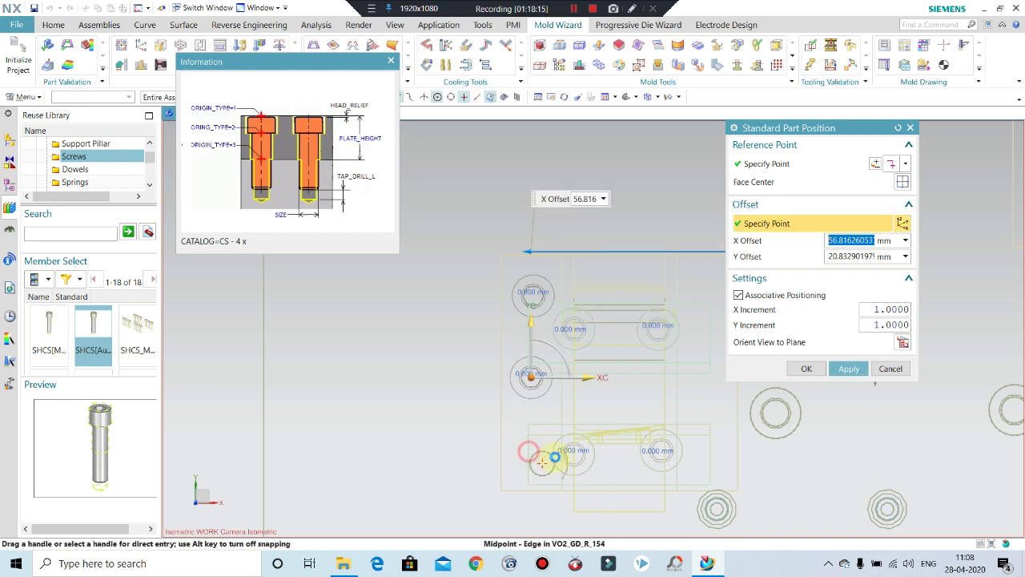
{"action": "left_click", "coordinate": [542, 462]}
{"action": "left_click", "coordinate": [630, 466]}
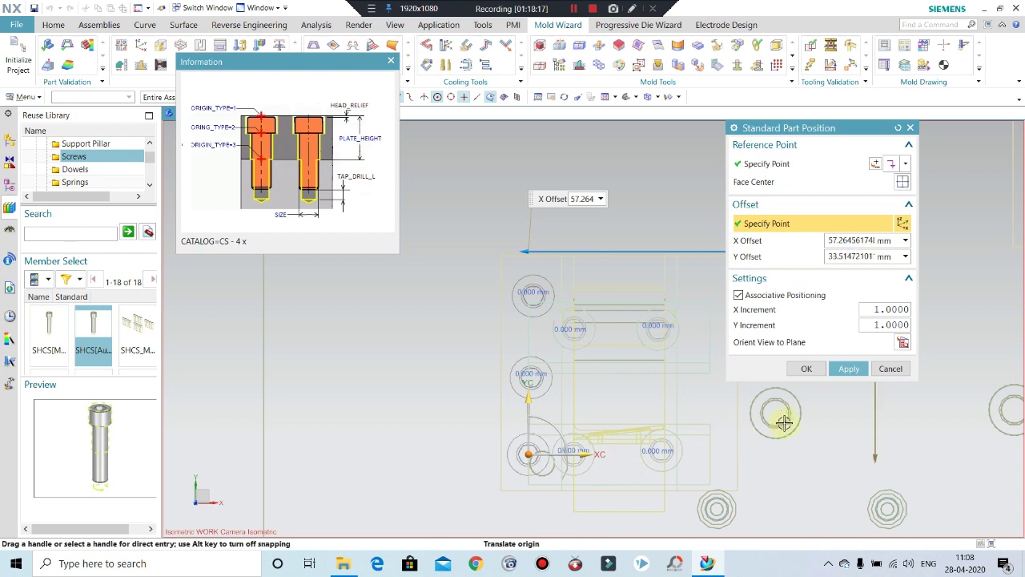
{"action": "left_click", "coordinate": [850, 370]}
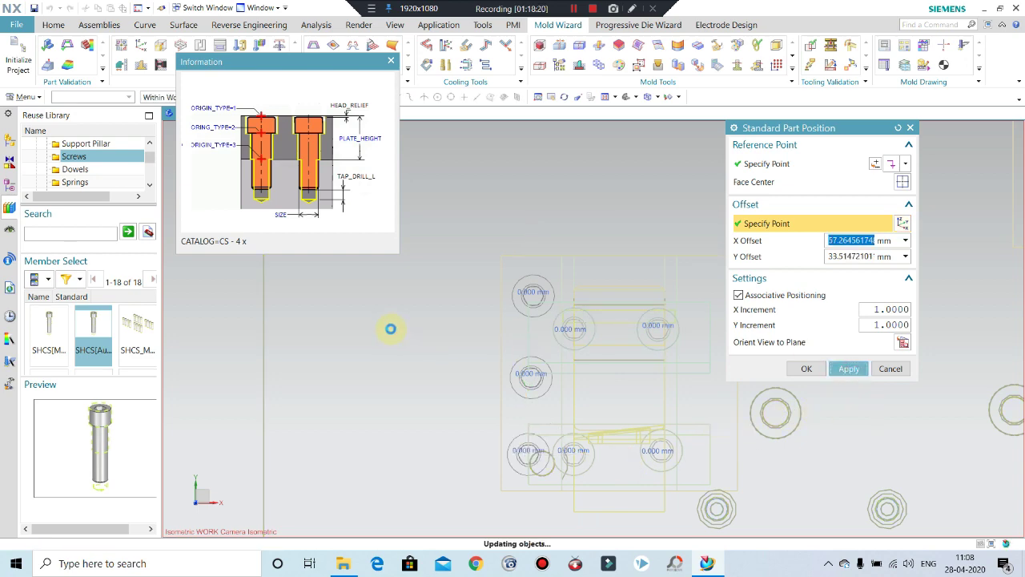
- Place the remaining screws, including the lower-right hole, and close the positioning dialog
{"action": "scroll", "coordinate": [561, 355], "scroll_direction": "down", "scroll_amount": 2}
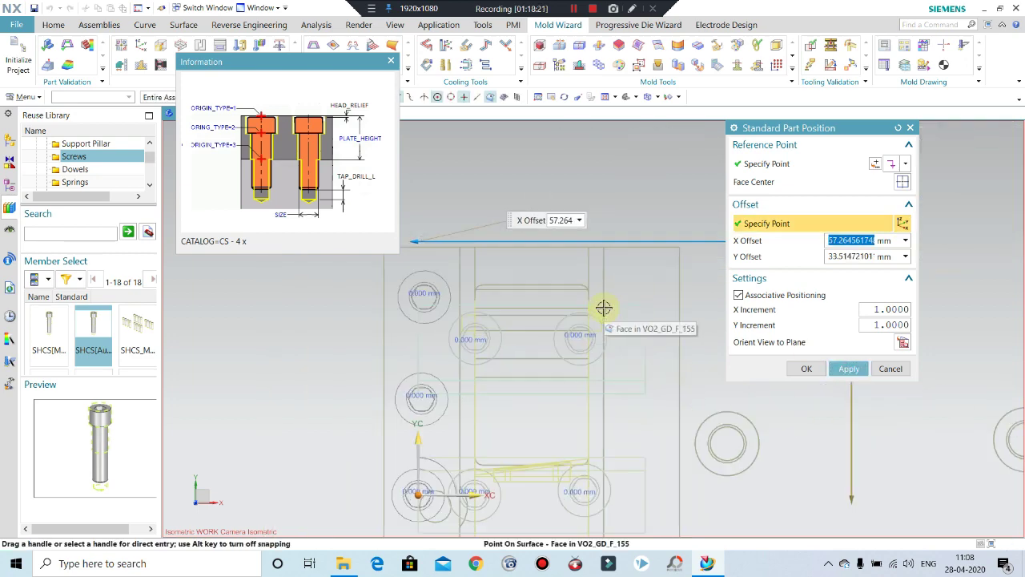
{"action": "scroll", "coordinate": [605, 304], "scroll_direction": "down", "scroll_amount": 2}
{"action": "scroll", "coordinate": [617, 302], "scroll_direction": "up", "scroll_amount": 2}
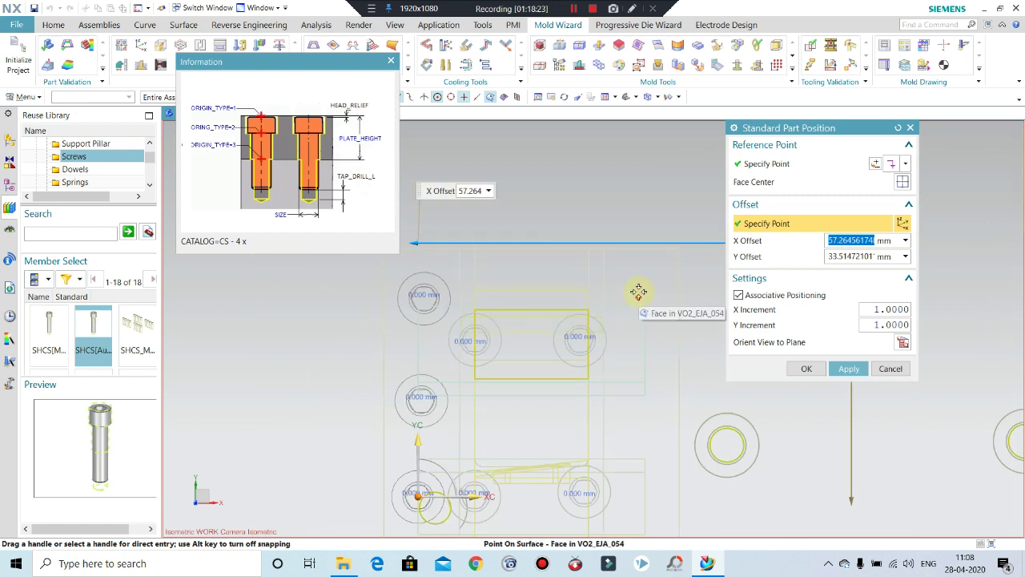
{"action": "left_click", "coordinate": [638, 290]}
{"action": "left_click", "coordinate": [849, 373]}
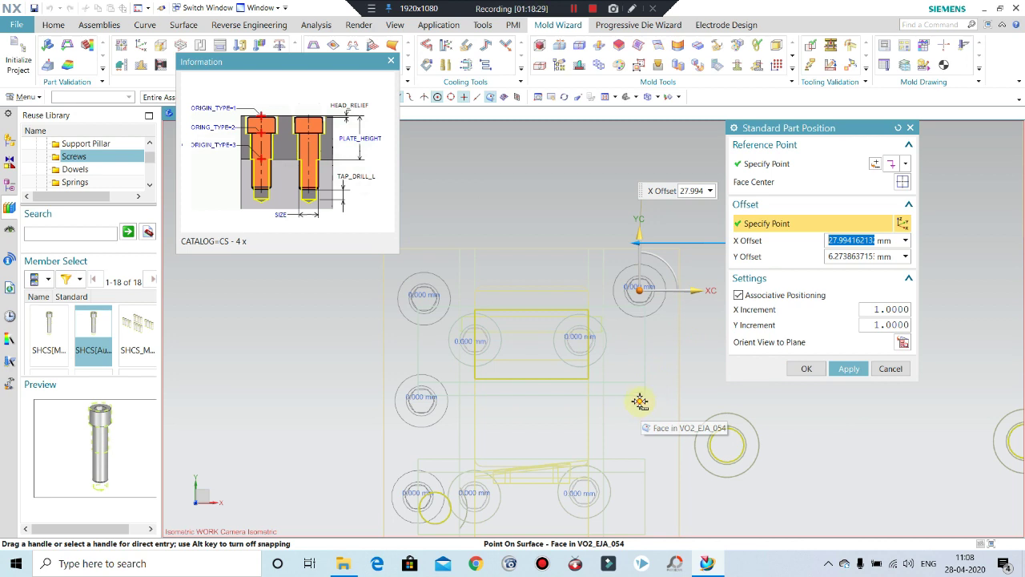
{"action": "left_click", "coordinate": [642, 403]}
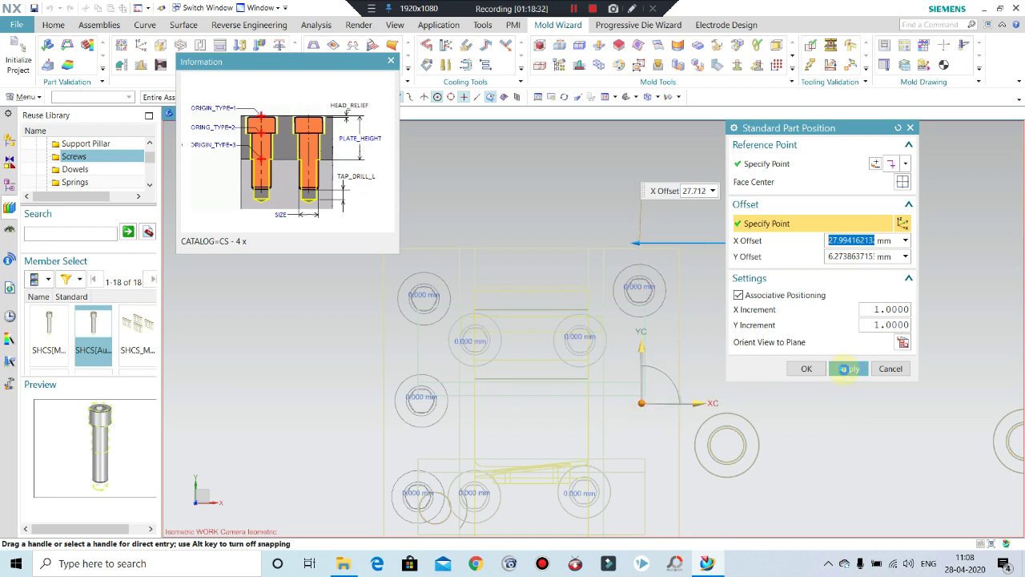
{"action": "left_click", "coordinate": [847, 369]}
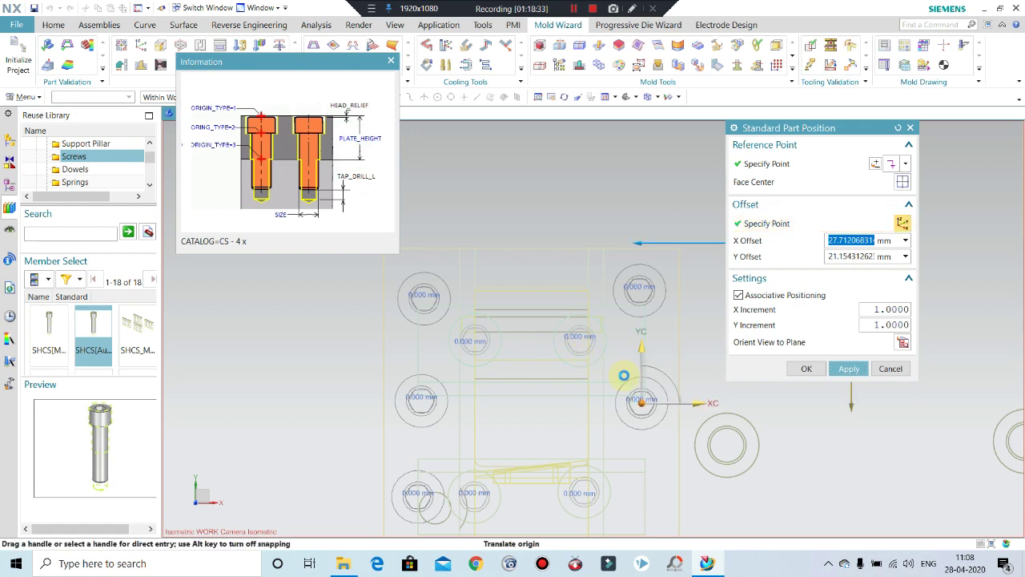
{"action": "scroll", "coordinate": [624, 363], "scroll_direction": "up", "scroll_amount": 2}
{"action": "scroll", "coordinate": [641, 446], "scroll_direction": "down", "scroll_amount": 2}
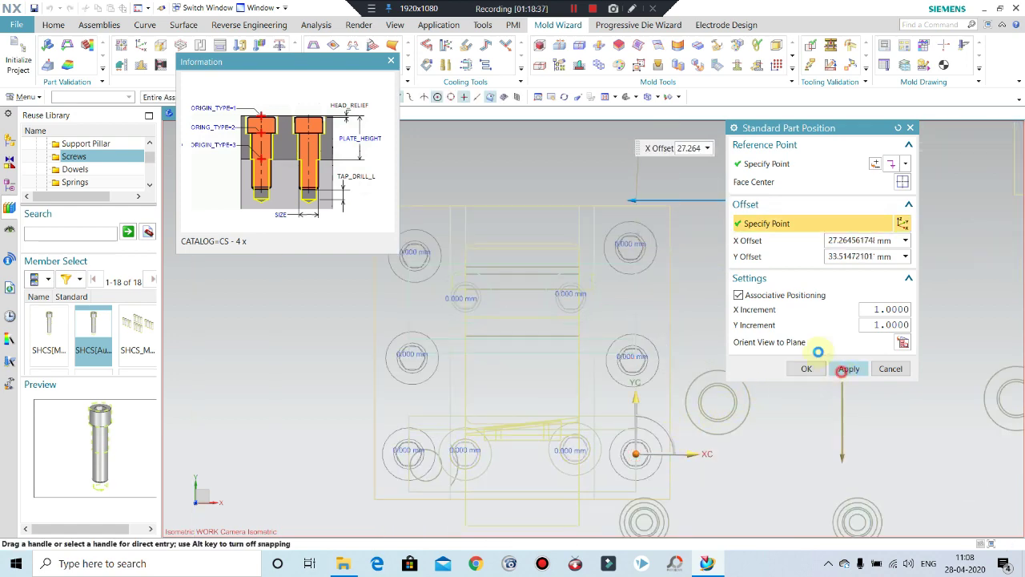
{"action": "left_click", "coordinate": [848, 368]}
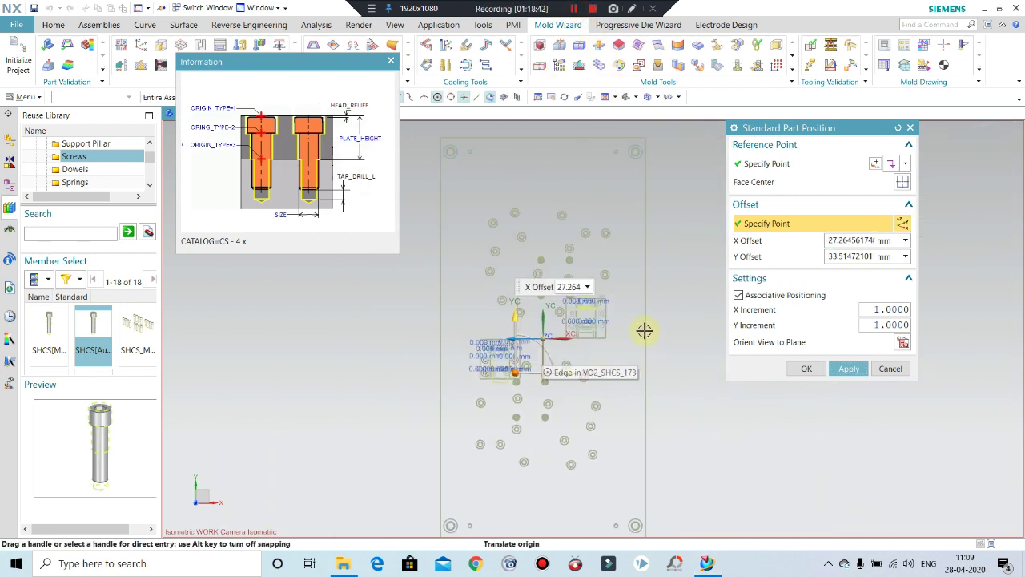
{"action": "left_click", "coordinate": [889, 369]}
- Review a placed CS 4 x 30 screw's details in Standard Part Management and confirm them
{"action": "double_click", "coordinate": [397, 415]}
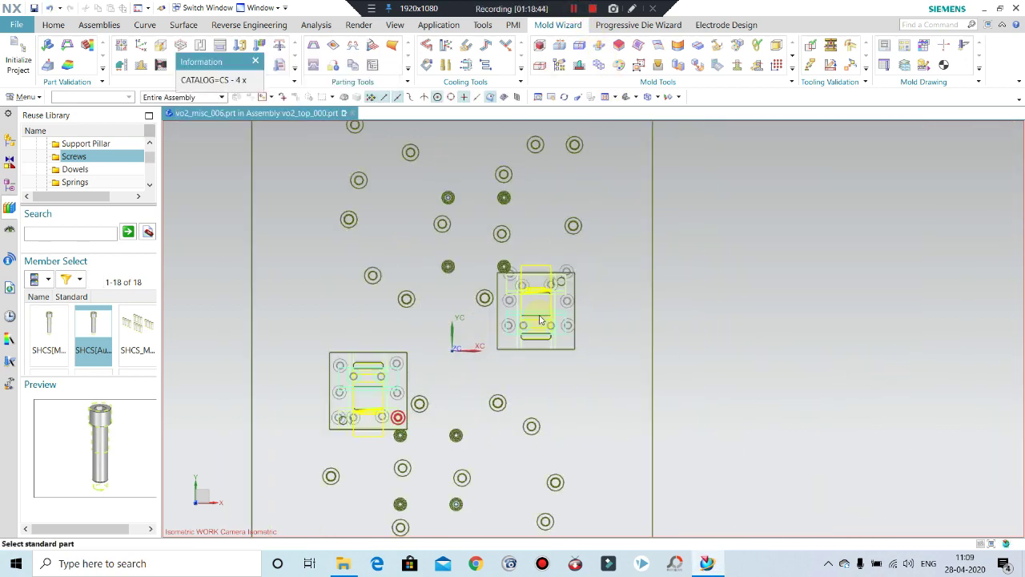
{"action": "scroll", "coordinate": [423, 399], "scroll_direction": "up", "scroll_amount": 2}
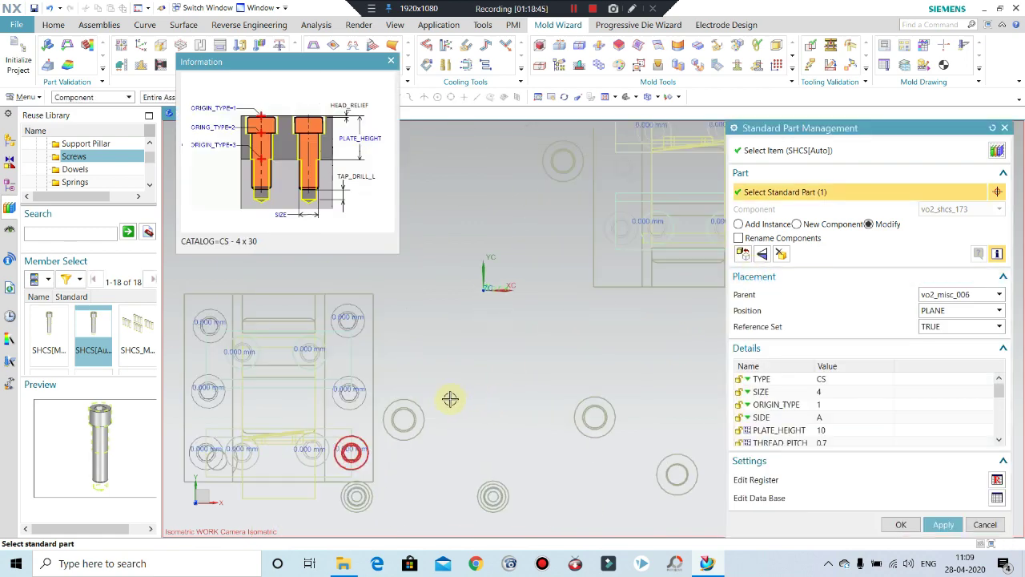
{"action": "scroll", "coordinate": [487, 430], "scroll_direction": "down", "scroll_amount": 3}
{"action": "middle_click_drag", "start_coordinate": [487, 431], "coordinate": [494, 382]}
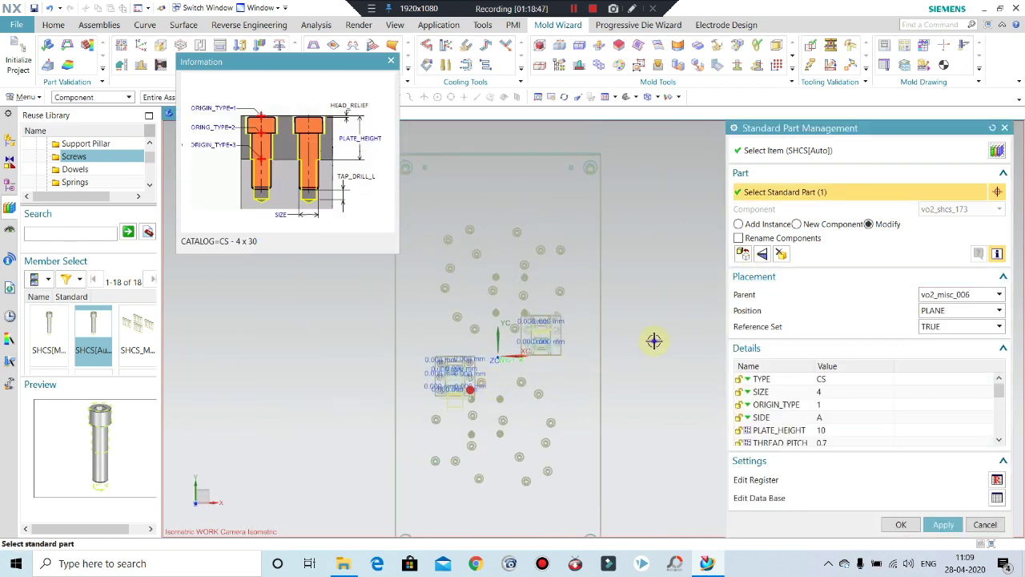
{"action": "middle_click_drag", "start_coordinate": [641, 318], "coordinate": [632, 280]}
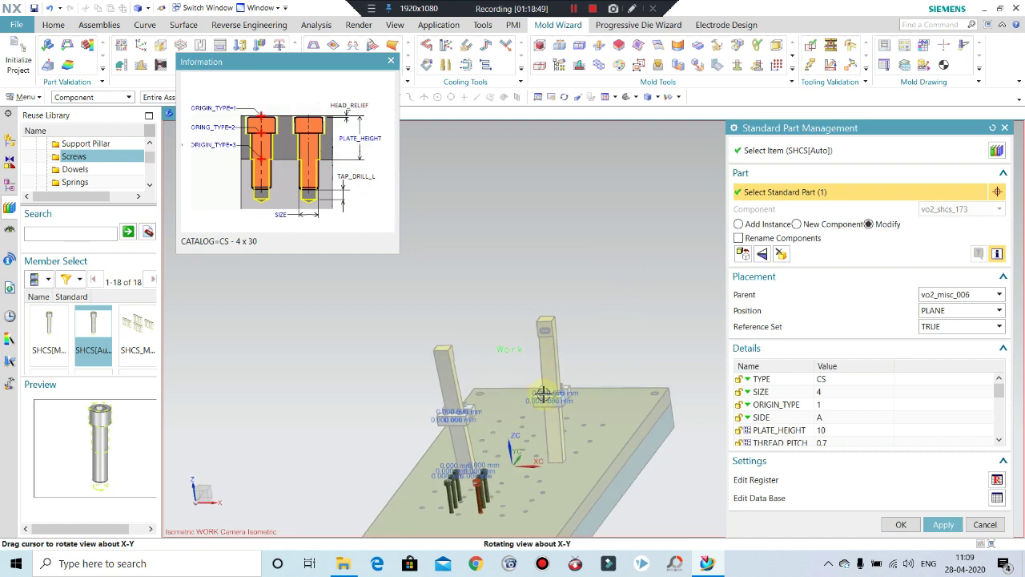
{"action": "scroll", "coordinate": [481, 470], "scroll_direction": "up", "scroll_amount": 5}
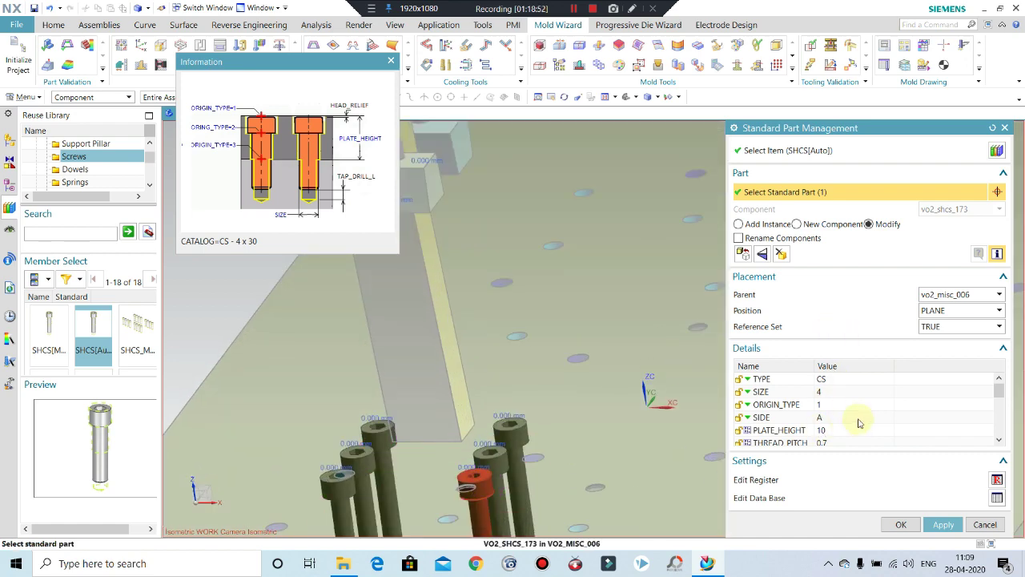
{"action": "scroll", "coordinate": [861, 414], "scroll_direction": "down", "scroll_amount": 1}
{"action": "scroll", "coordinate": [851, 414], "scroll_direction": "up", "scroll_amount": 1}
{"action": "scroll", "coordinate": [834, 406], "scroll_direction": "down", "scroll_amount": 1}
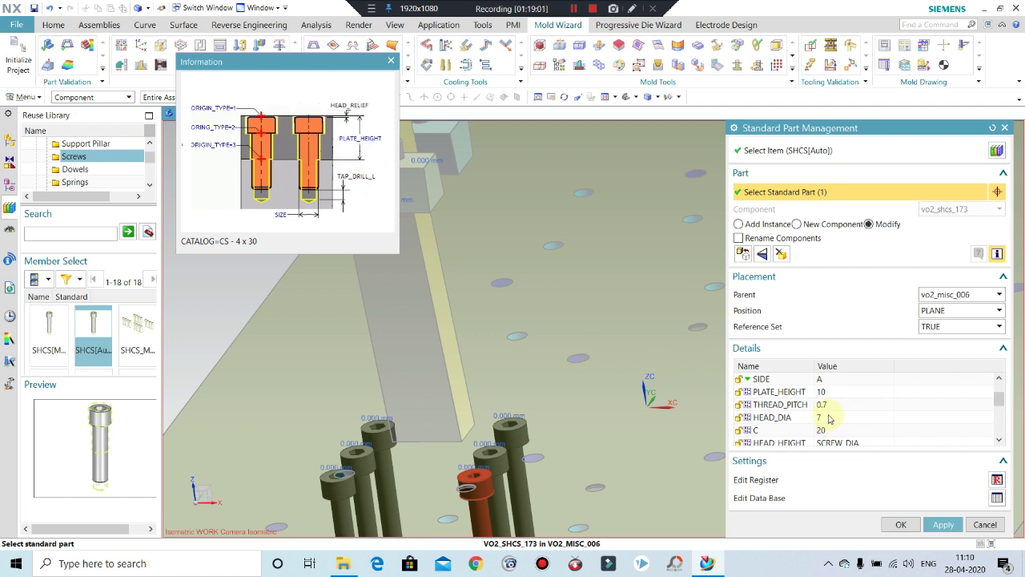
{"action": "scroll", "coordinate": [830, 419], "scroll_direction": "down", "scroll_amount": 1}
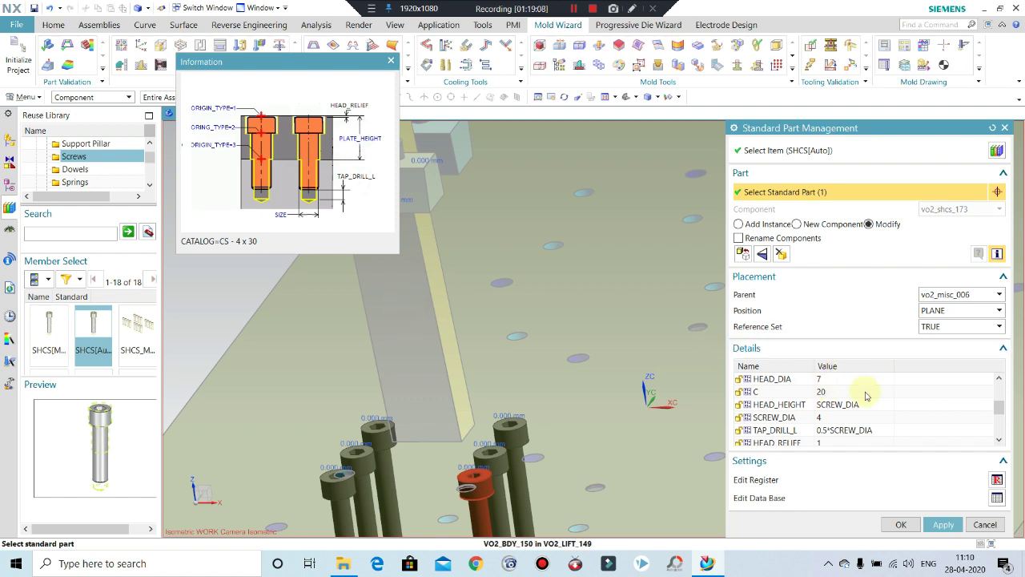
{"action": "left_click", "coordinate": [907, 523]}
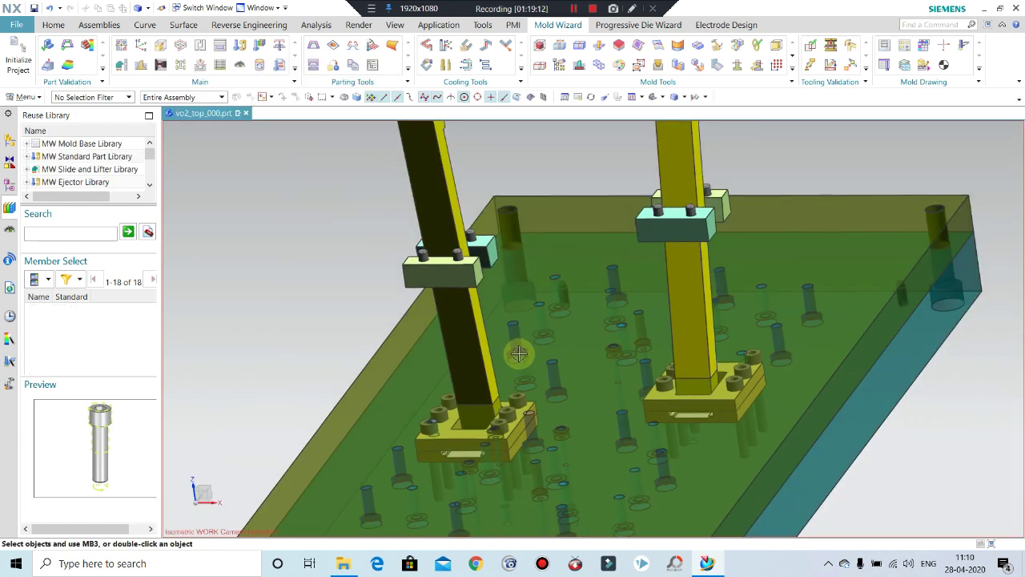
- Orbit and zoom to an angled close-up of the ejector plate, lifters and screws, then switch to Mold Wizard
{"action": "middle_click_drag", "start_coordinate": [519, 353], "coordinate": [548, 341]}
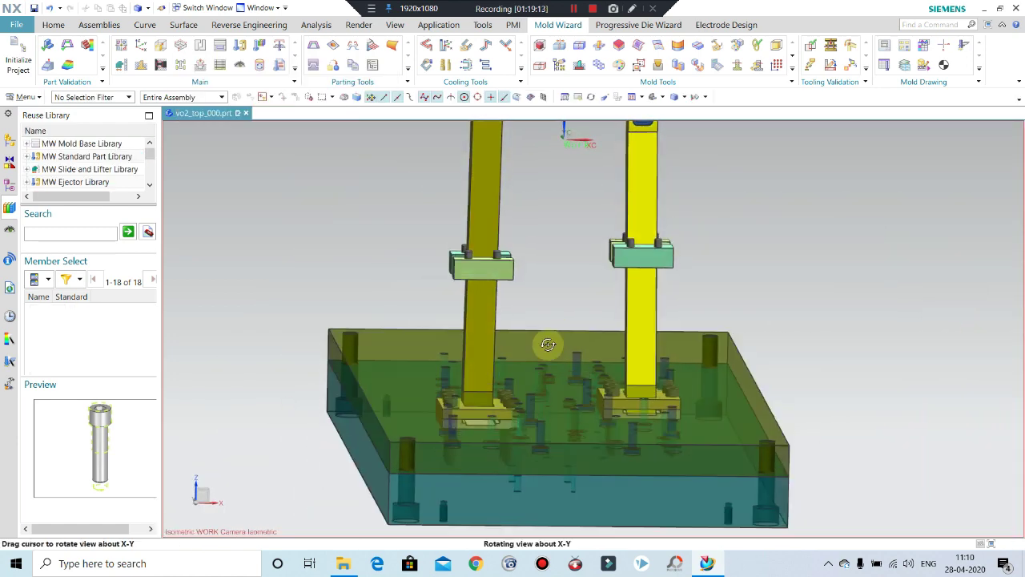
{"action": "scroll", "coordinate": [488, 424], "scroll_direction": "up", "scroll_amount": 2}
{"action": "scroll", "coordinate": [481, 432], "scroll_direction": "up", "scroll_amount": 3}
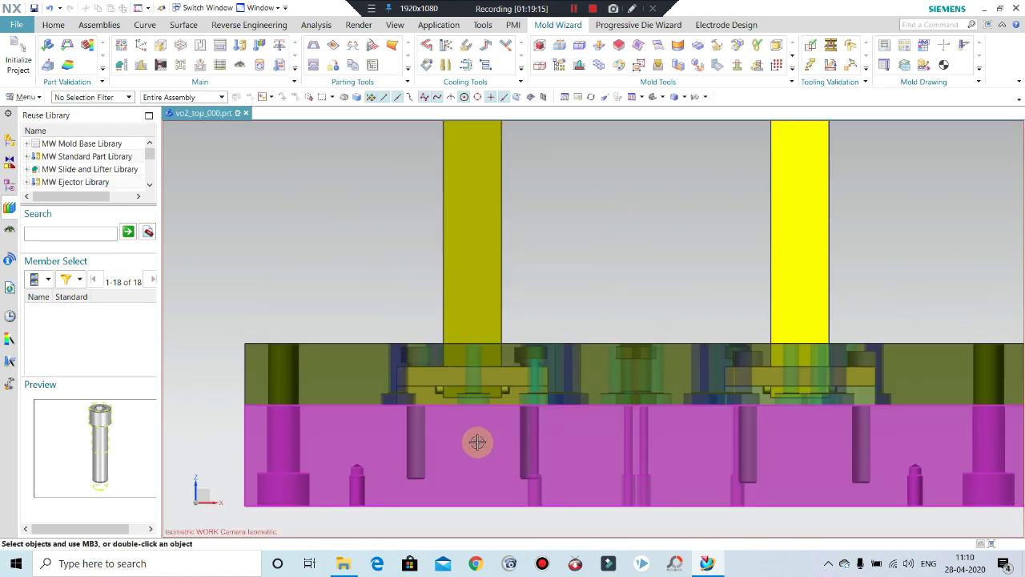
{"action": "mouse_move", "coordinate": [486, 420]}
{"action": "middle_mouse_down"}
{"action": "mouse_move", "coordinate": [545, 387]}
{"action": "mouse_move", "coordinate": [549, 334]}
{"action": "middle_mouse_up"}
{"action": "key", "text": "ctrl+alt+f"}
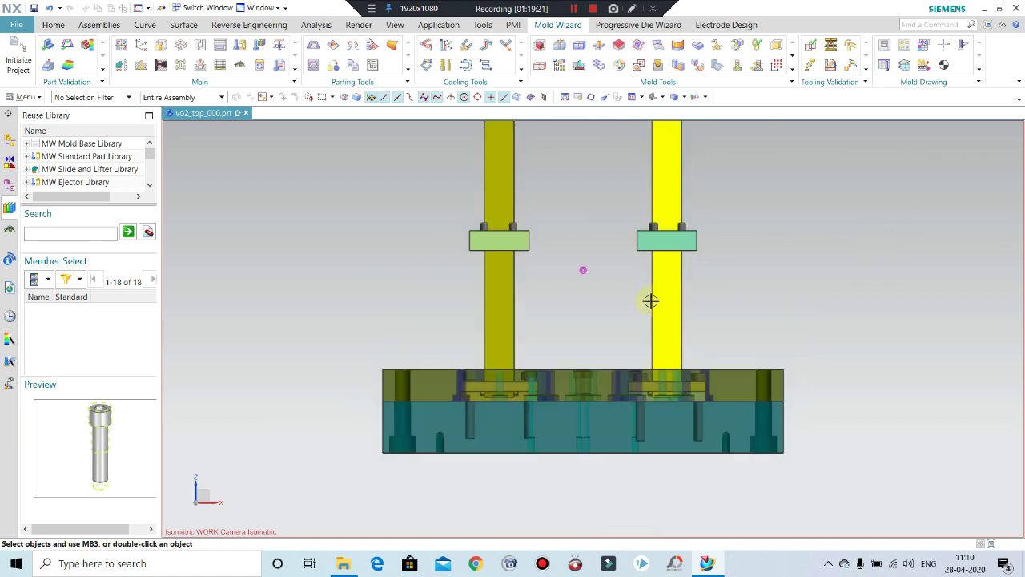
{"action": "scroll", "coordinate": [466, 396], "scroll_direction": "up", "scroll_amount": 3}
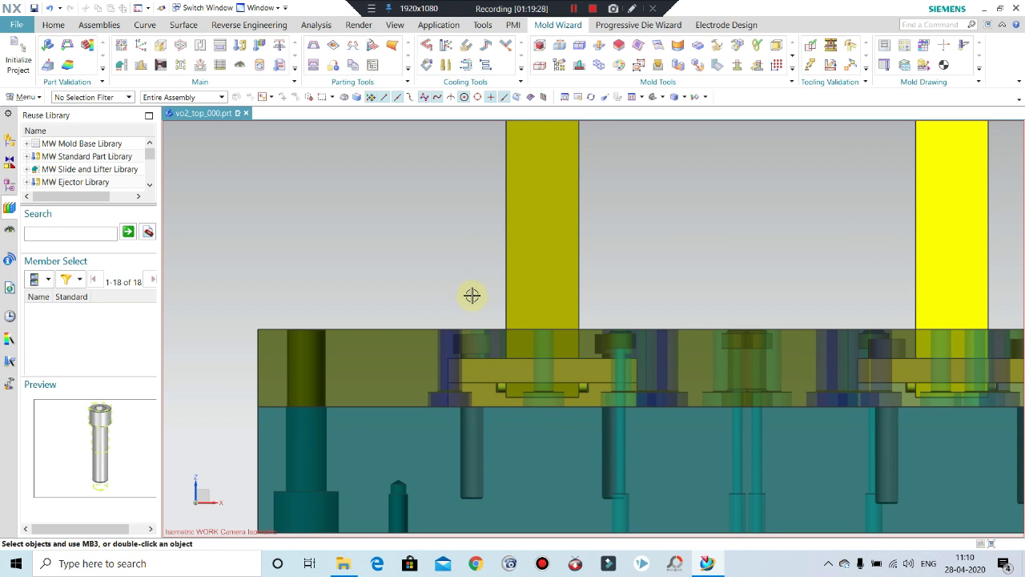
{"action": "scroll", "coordinate": [432, 259], "scroll_direction": "down", "scroll_amount": 1}
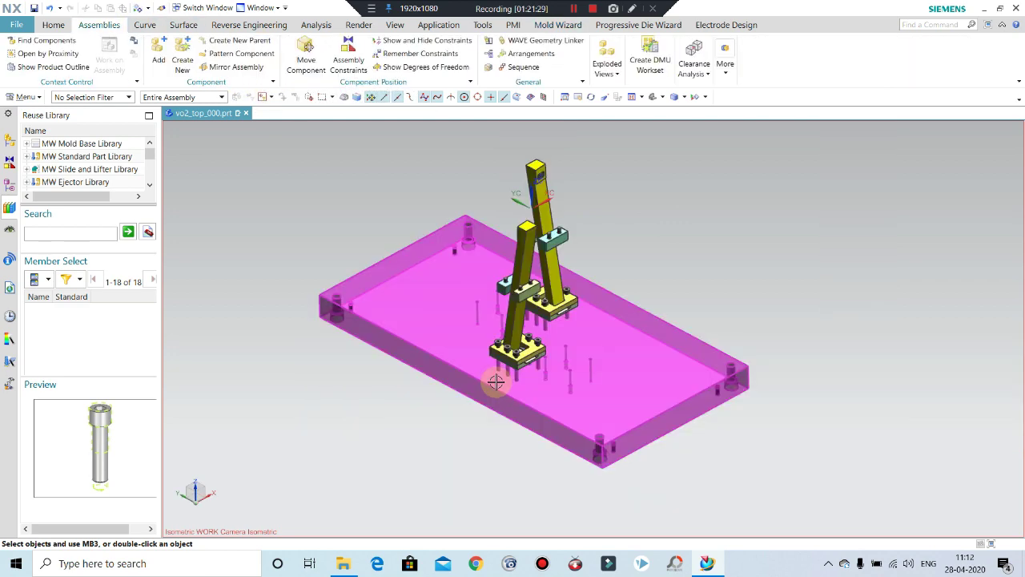
{"action": "mouse_move", "coordinate": [496, 382]}
{"action": "middle_mouse_down"}
{"action": "mouse_move", "coordinate": [673, 331]}
{"action": "mouse_move", "coordinate": [478, 318]}
{"action": "middle_mouse_up"}
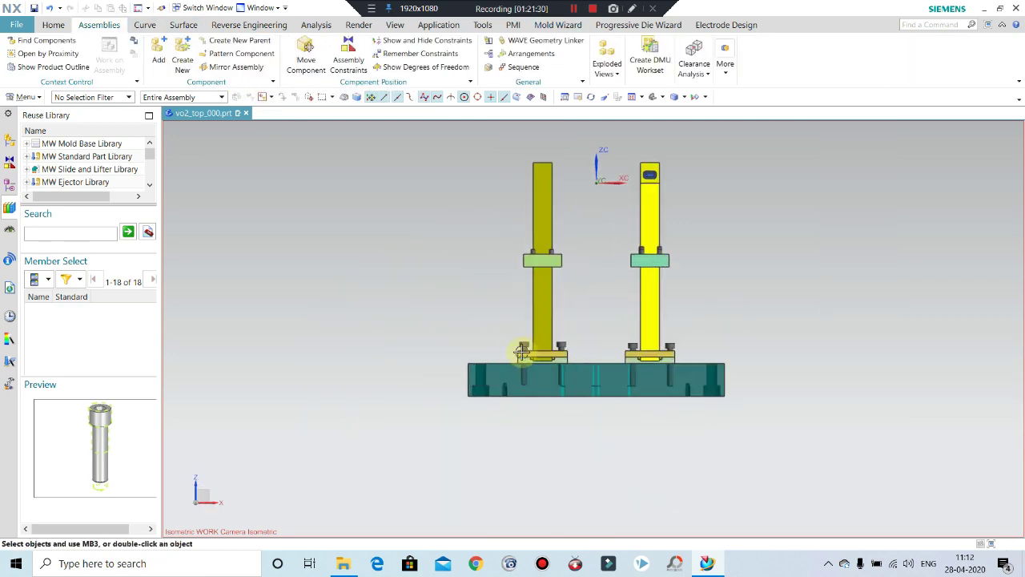
{"action": "scroll", "coordinate": [521, 352], "scroll_direction": "up", "scroll_amount": 3}
{"action": "middle_click_drag", "start_coordinate": [521, 353], "coordinate": [470, 281]}
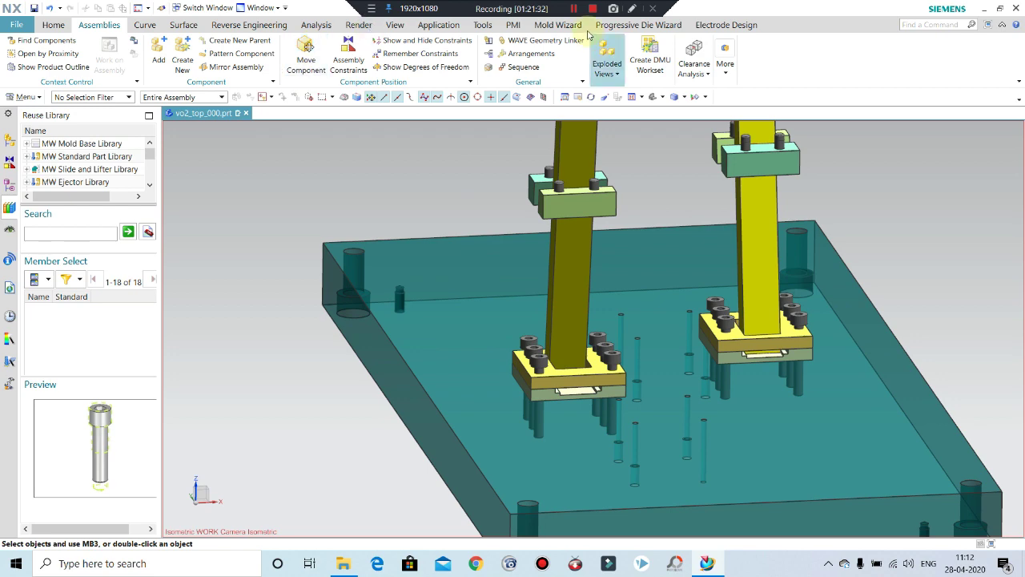
{"action": "left_click", "coordinate": [562, 26]}
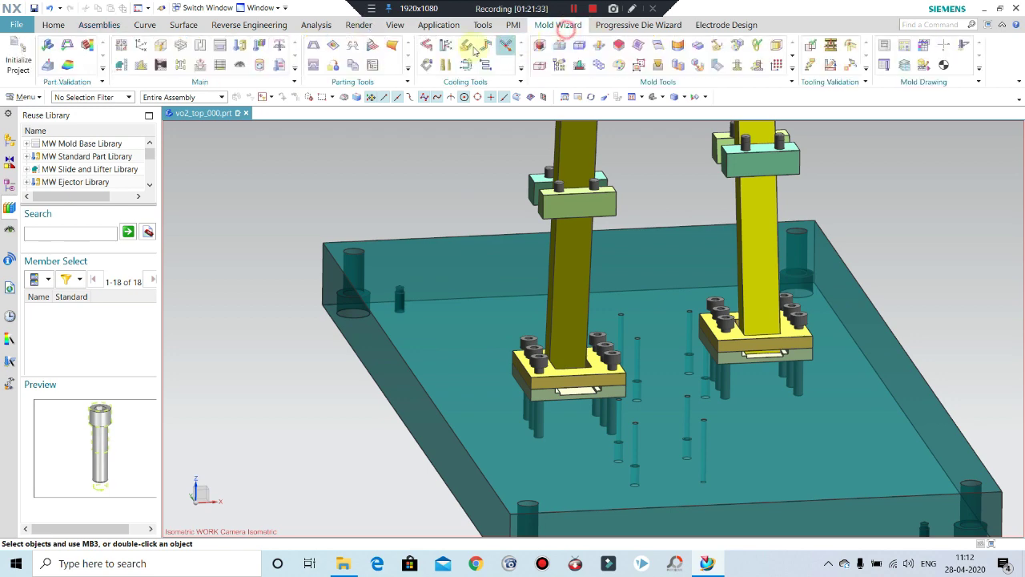
- Start a Pocket on the lower ejector plate and pick one guide block's six screws as tools
{"action": "left_click", "coordinate": [200, 65]}
{"action": "scroll", "coordinate": [535, 385], "scroll_direction": "up", "scroll_amount": 3}
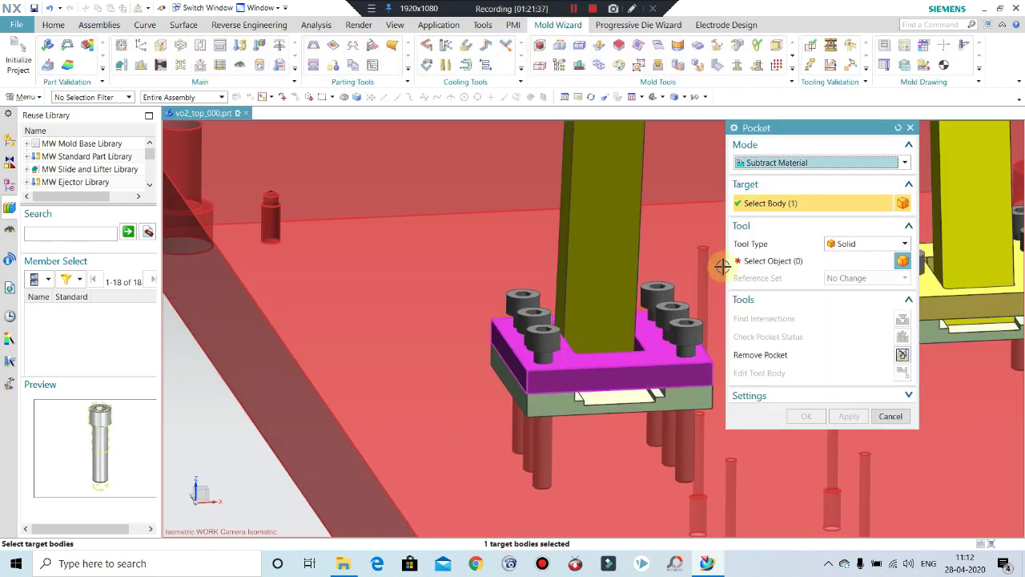
{"action": "left_click", "coordinate": [722, 265]}
{"action": "left_click", "coordinate": [527, 308]}
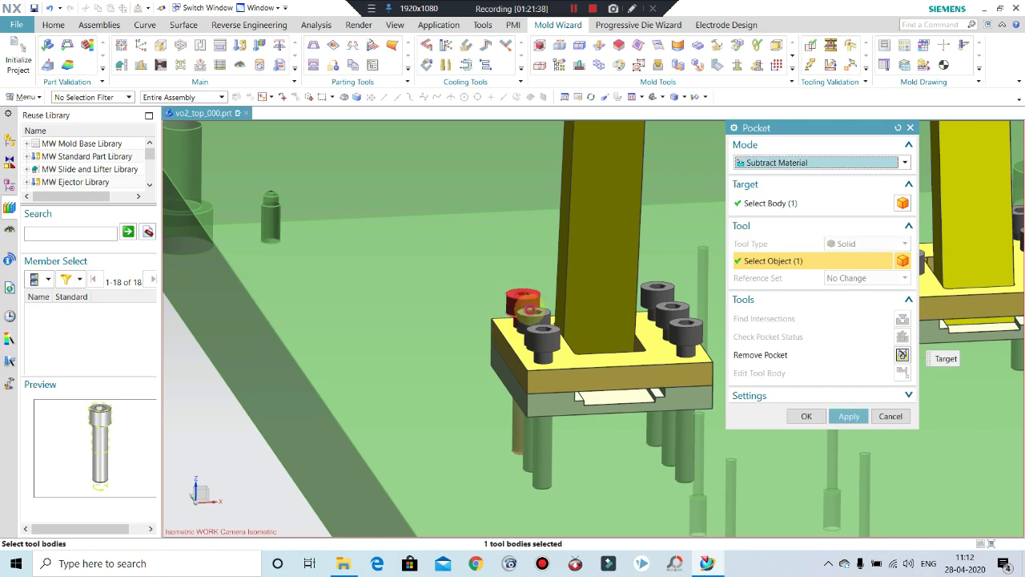
{"action": "left_click", "coordinate": [533, 314]}
{"action": "left_click", "coordinate": [543, 330]}
{"action": "left_click", "coordinate": [656, 290]}
{"action": "left_click", "coordinate": [672, 309]}
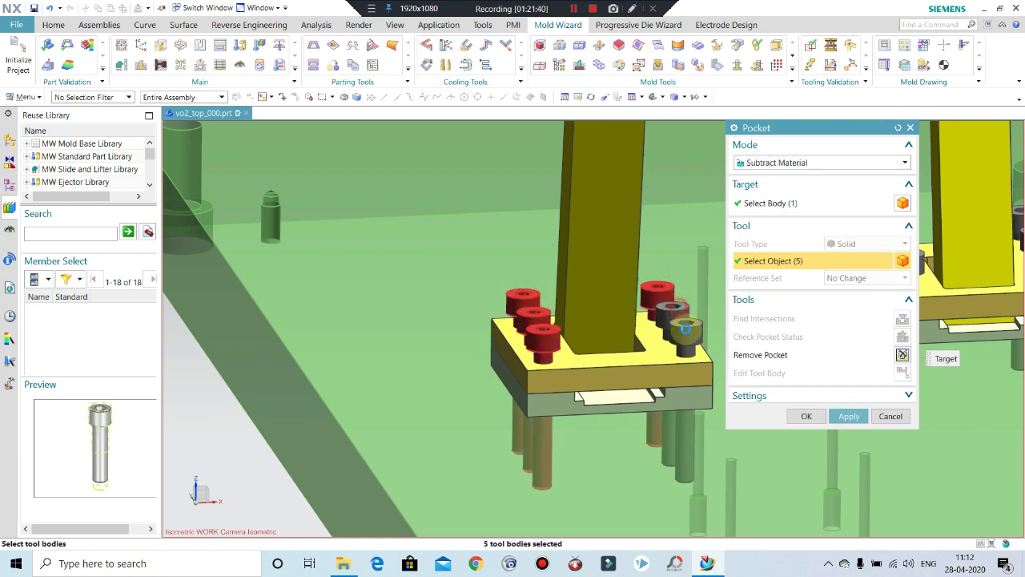
{"action": "left_click", "coordinate": [685, 329]}
- Add the other guide block's six screws, apply the pocket cut, and close the tool
{"action": "scroll", "coordinate": [338, 311], "scroll_direction": "down", "scroll_amount": 2}
{"action": "scroll", "coordinate": [529, 324], "scroll_direction": "up", "scroll_amount": 1}
{"action": "scroll", "coordinate": [522, 273], "scroll_direction": "up", "scroll_amount": 2}
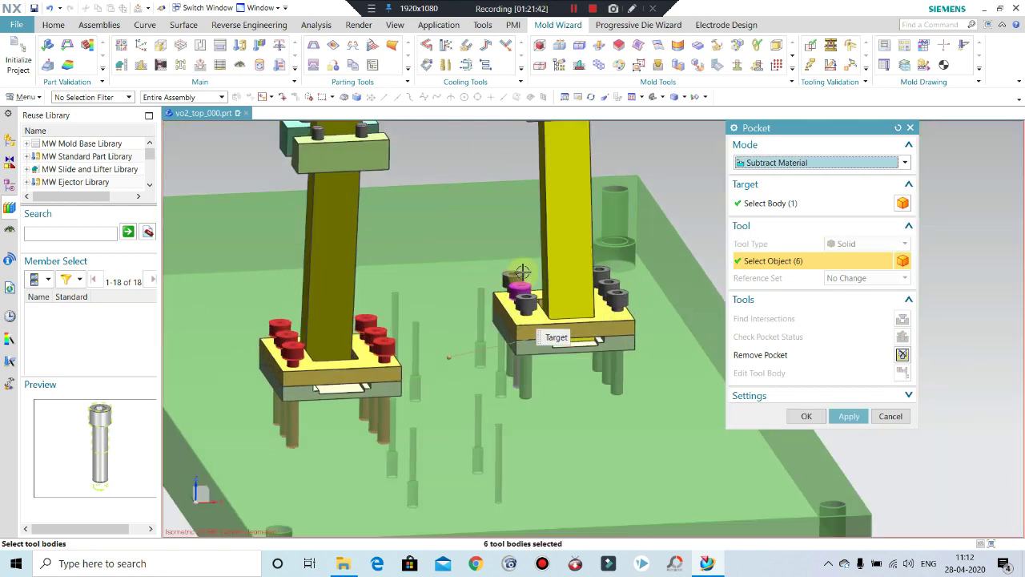
{"action": "scroll", "coordinate": [522, 277], "scroll_direction": "up", "scroll_amount": 1}
{"action": "scroll", "coordinate": [521, 289], "scroll_direction": "up", "scroll_amount": 1}
{"action": "left_click", "coordinate": [519, 294]}
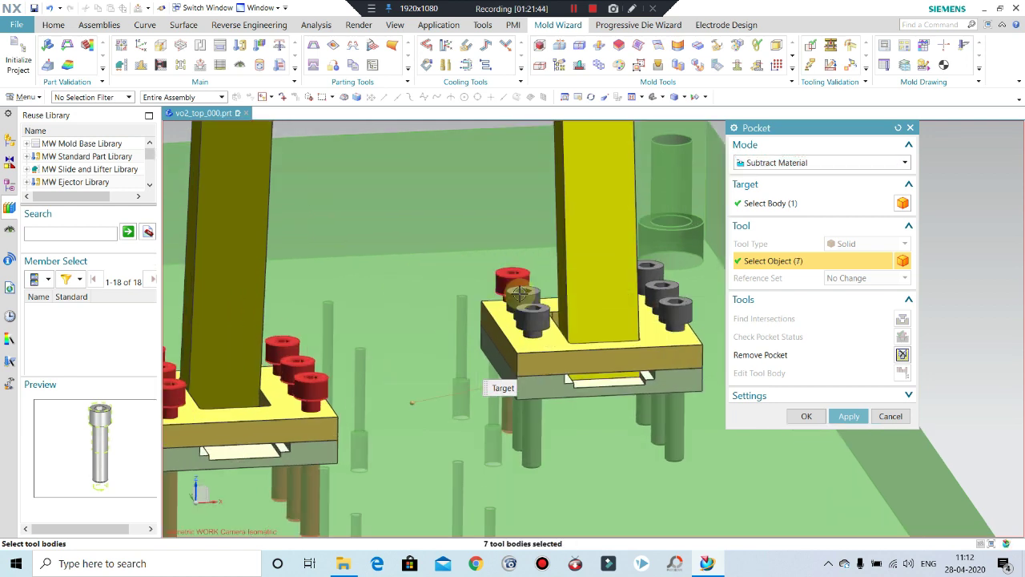
{"action": "left_click", "coordinate": [522, 298]}
{"action": "left_click", "coordinate": [532, 317]}
{"action": "left_click", "coordinate": [650, 270]}
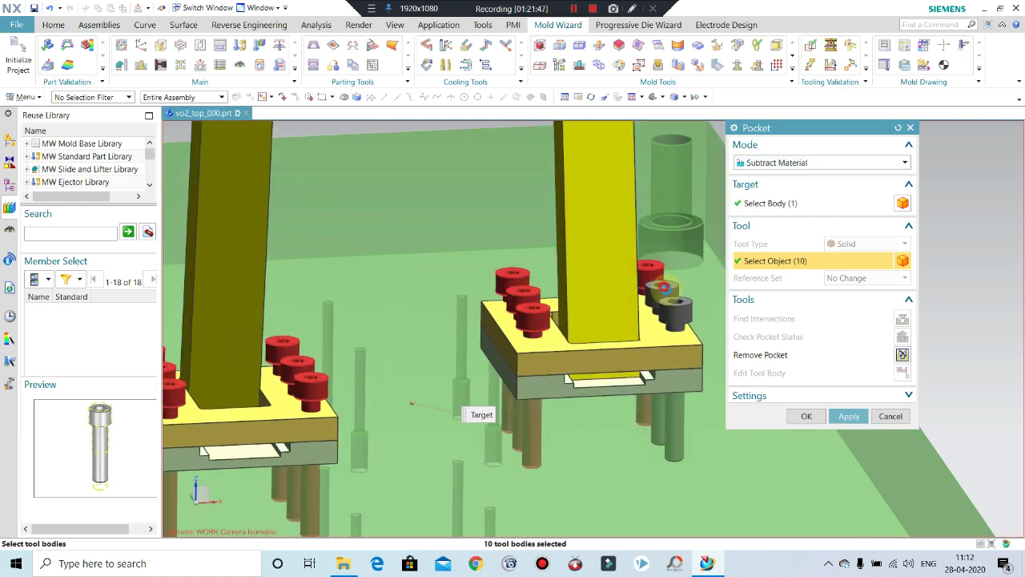
{"action": "left_click", "coordinate": [664, 287]}
{"action": "left_click", "coordinate": [678, 306]}
{"action": "left_click", "coordinate": [849, 415]}
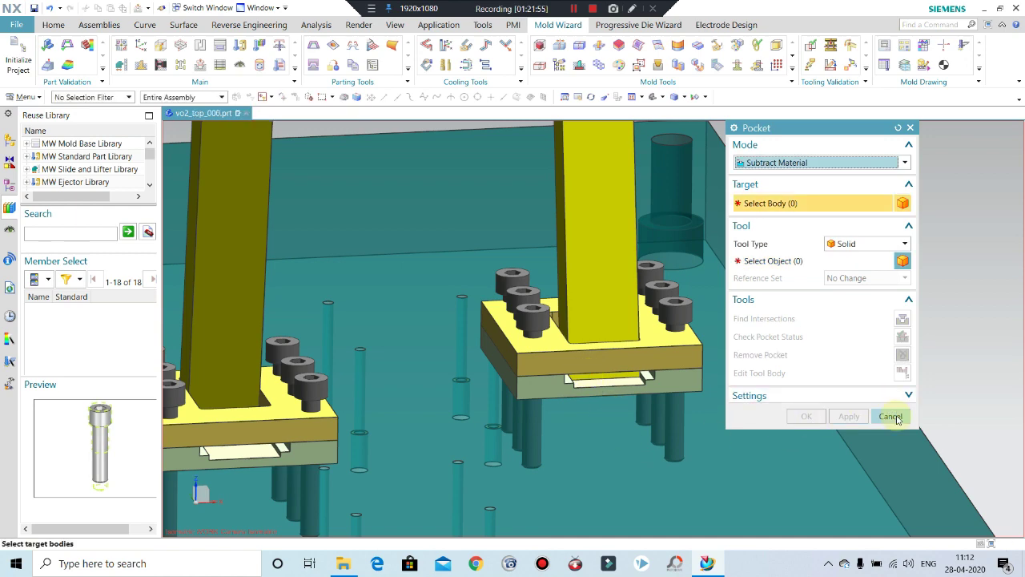
{"action": "left_click", "coordinate": [891, 416]}
{"action": "key", "text": "End"}
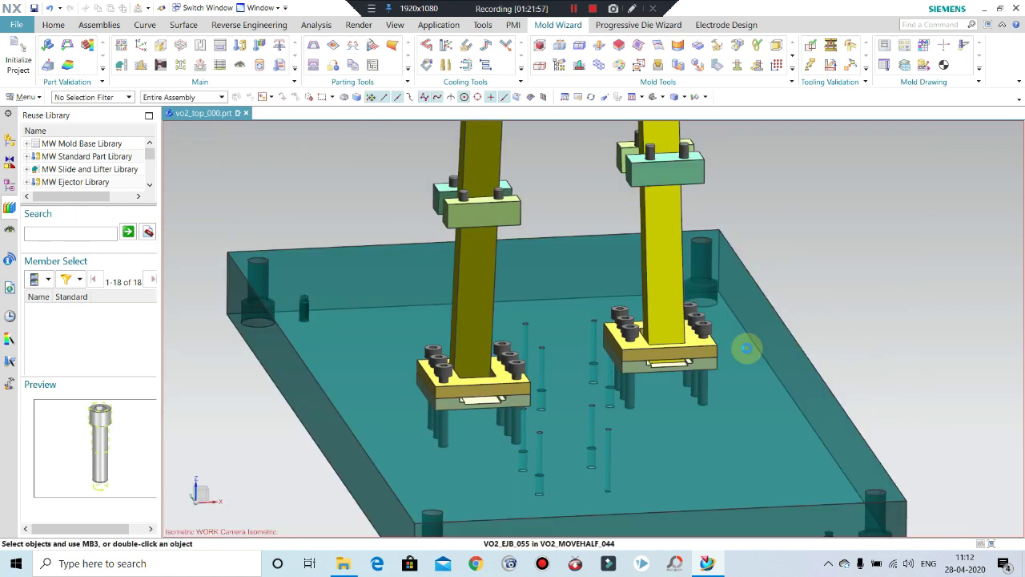
- Show the upper ejector plate again using the Solid Body selection filter
{"action": "key", "text": "ctrl+shift+k"}
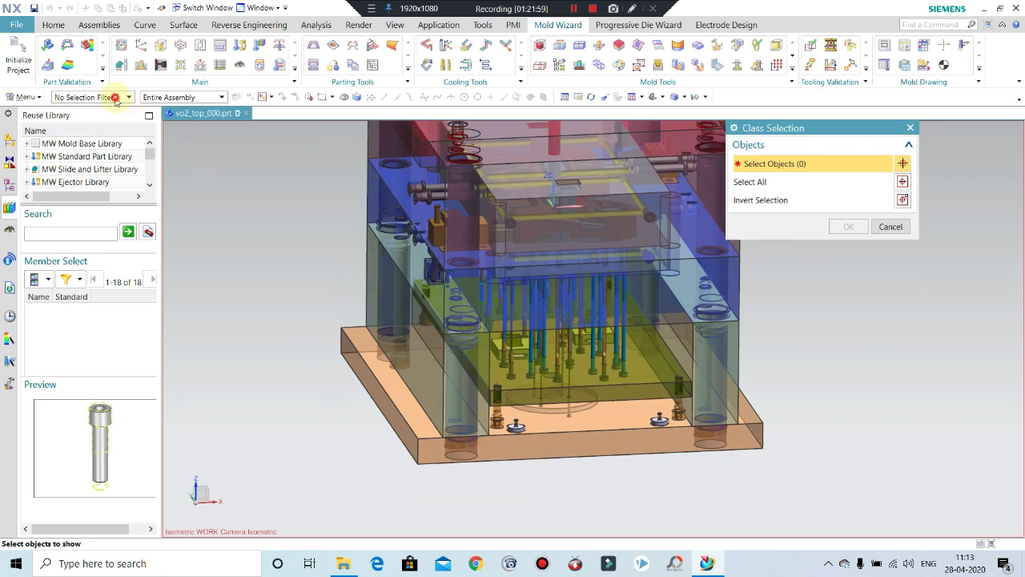
{"action": "left_click", "coordinate": [115, 97]}
{"action": "left_click", "coordinate": [72, 234]}
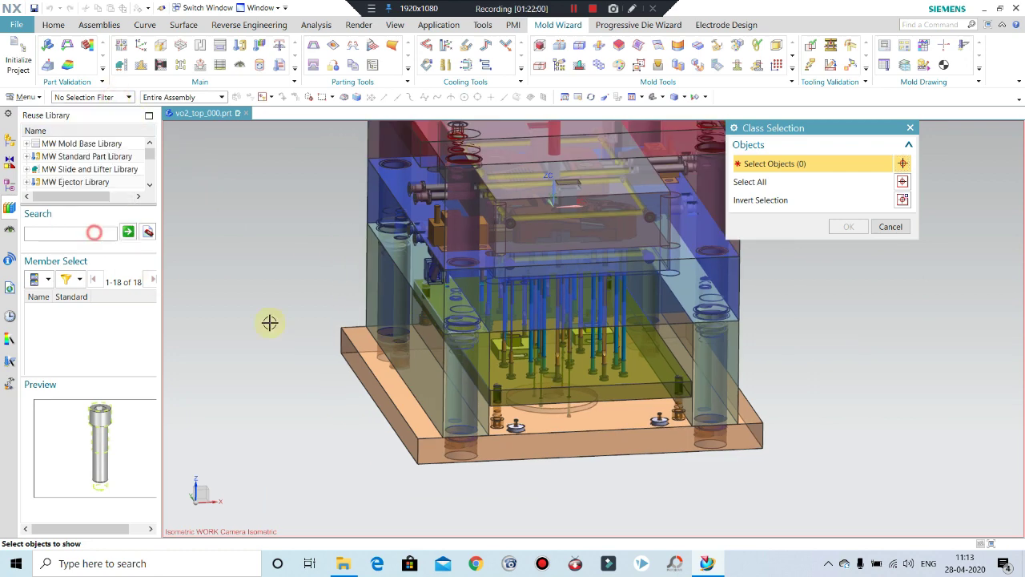
{"action": "left_click", "coordinate": [751, 416]}
{"action": "middle_click", "coordinate": [869, 435]}
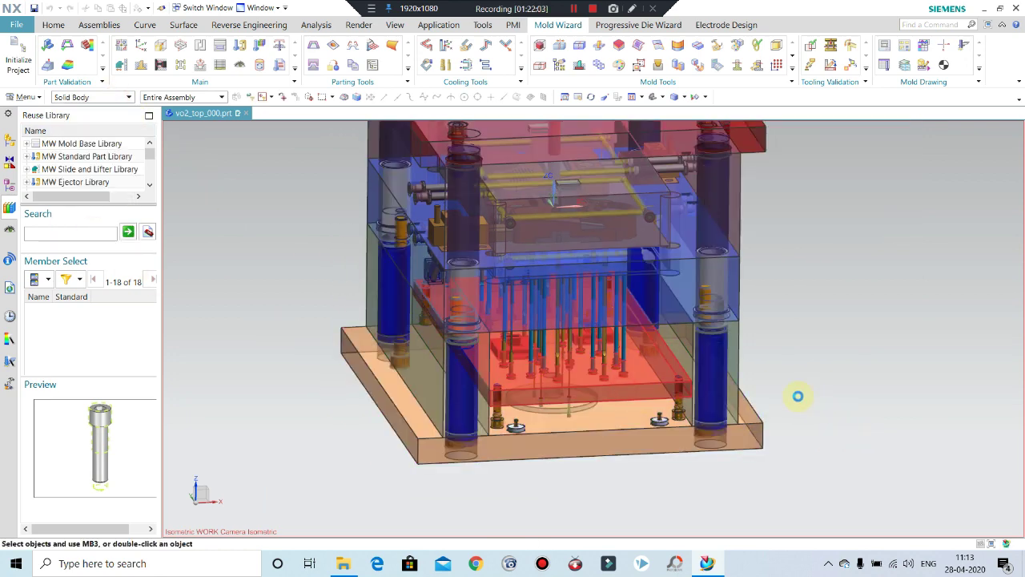
{"action": "scroll", "coordinate": [569, 340], "scroll_direction": "up", "scroll_amount": 3}
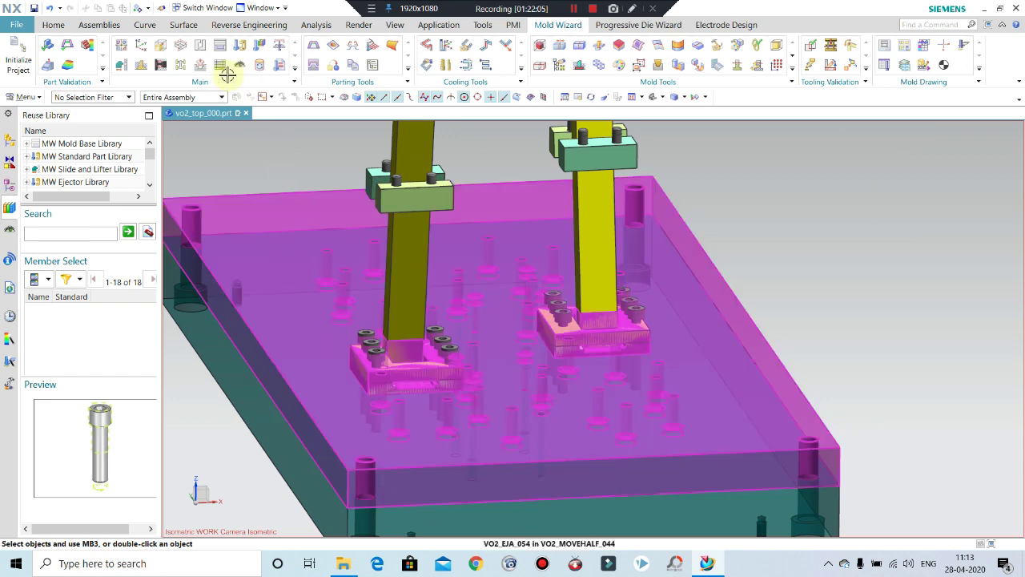
- Pocket the upper ejector plate with one guide block's six screws and apply
{"action": "left_click", "coordinate": [202, 69]}
{"action": "left_click", "coordinate": [339, 370]}
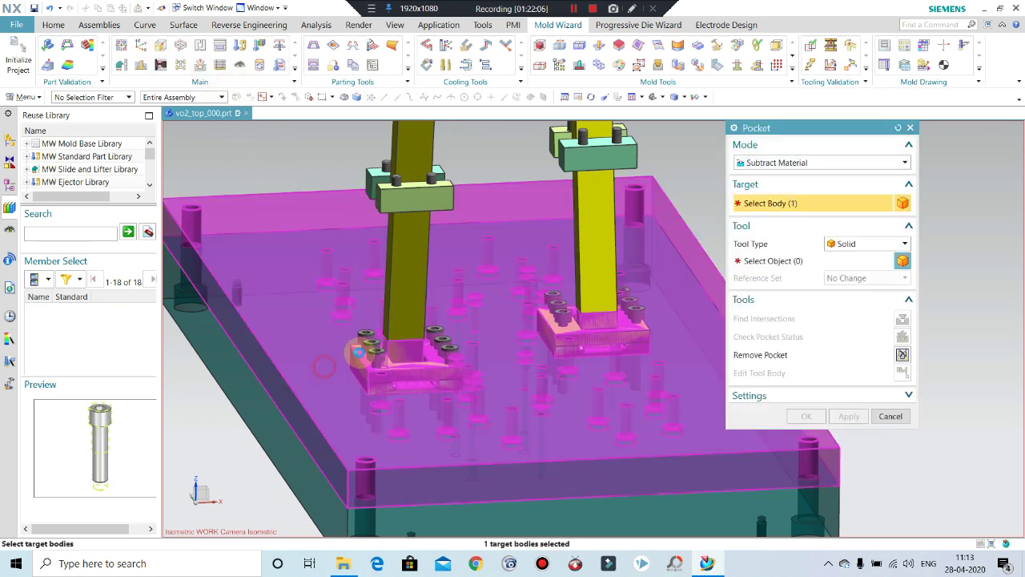
{"action": "left_click", "coordinate": [767, 259]}
{"action": "scroll", "coordinate": [347, 345], "scroll_direction": "up", "scroll_amount": 3}
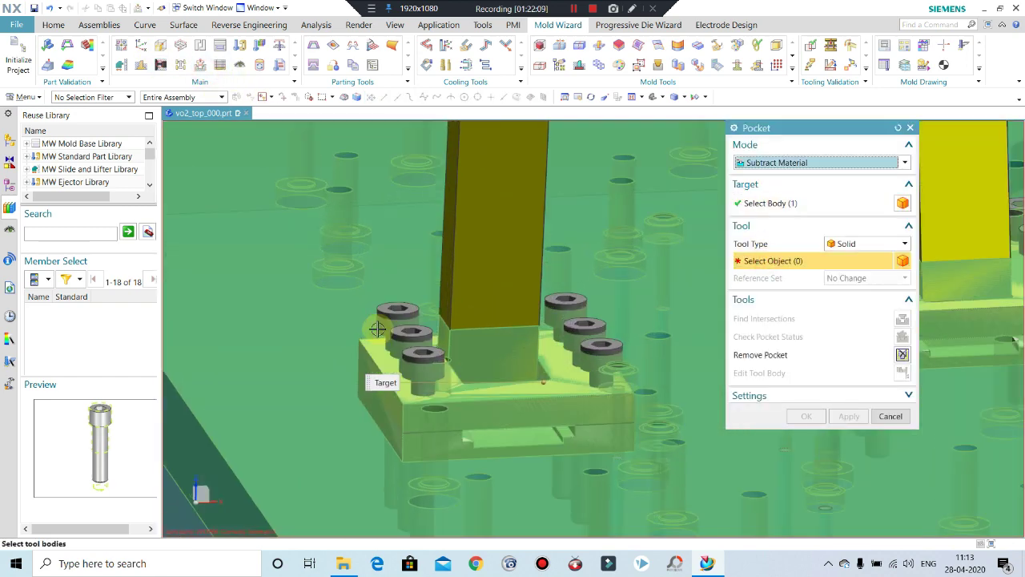
{"action": "scroll", "coordinate": [366, 360], "scroll_direction": "up", "scroll_amount": 2}
{"action": "left_click", "coordinate": [411, 302]}
{"action": "left_click", "coordinate": [429, 335]}
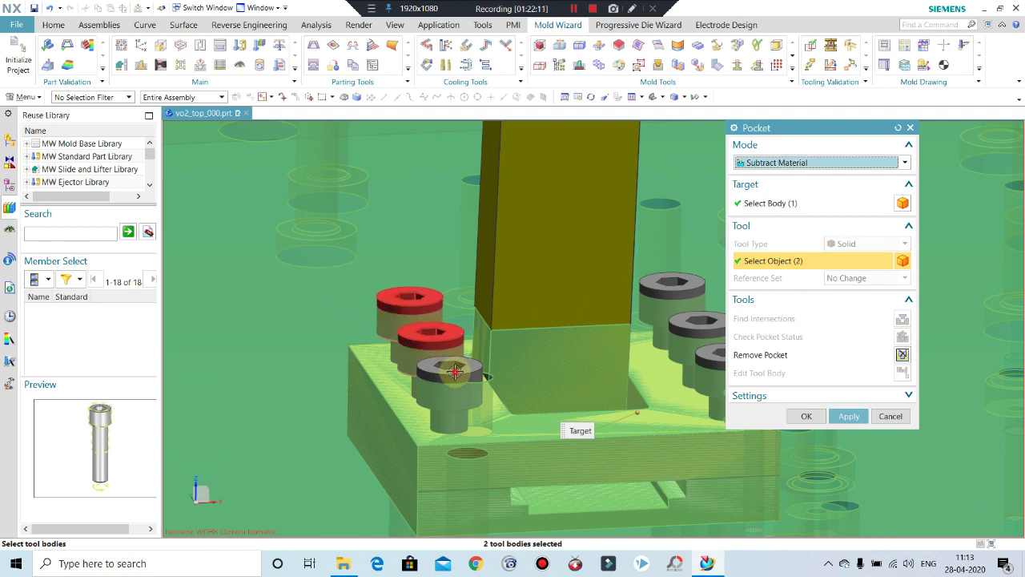
{"action": "left_click", "coordinate": [449, 370]}
{"action": "left_click", "coordinate": [654, 289]}
{"action": "mouse_move", "coordinate": [584, 345]}
{"action": "middle_mouse_down"}
{"action": "mouse_move", "coordinate": [694, 336]}
{"action": "mouse_move", "coordinate": [617, 350]}
{"action": "middle_mouse_up"}
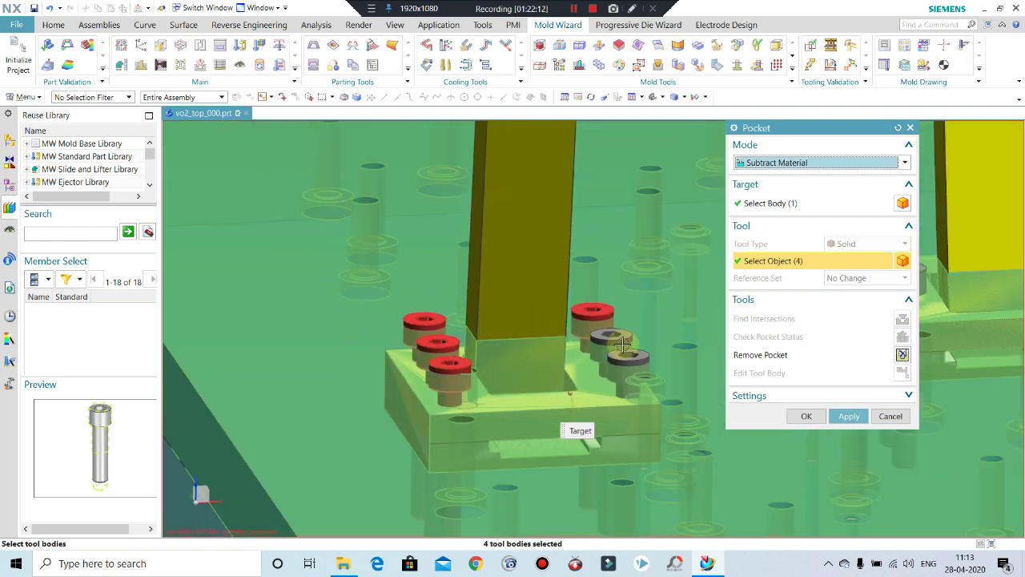
{"action": "left_click", "coordinate": [601, 340]}
{"action": "left_click", "coordinate": [615, 369]}
{"action": "left_click", "coordinate": [848, 415]}
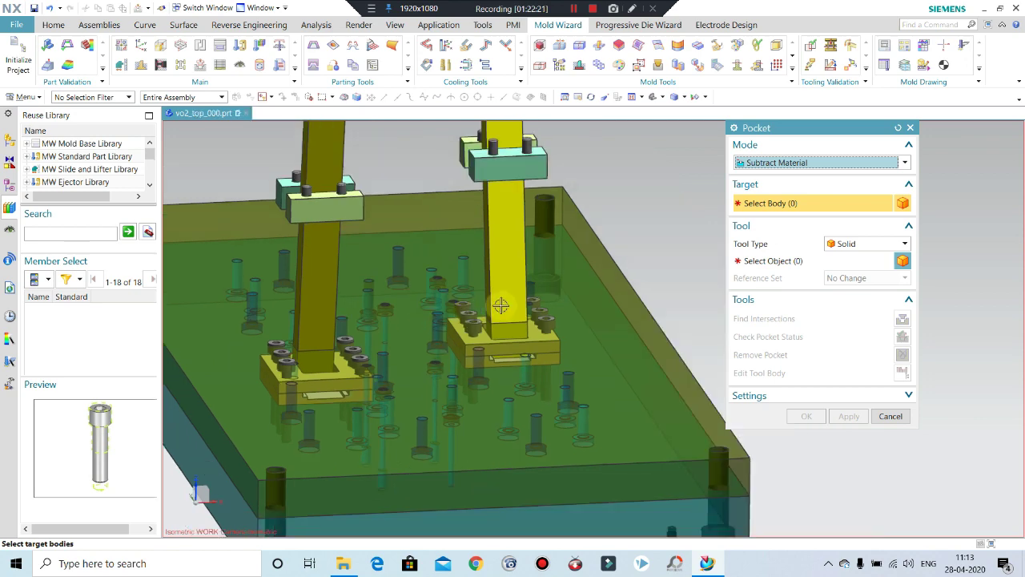
- Pocket the upper ejector plate with the other guide block's six screws and finish
{"action": "left_click", "coordinate": [605, 263]}
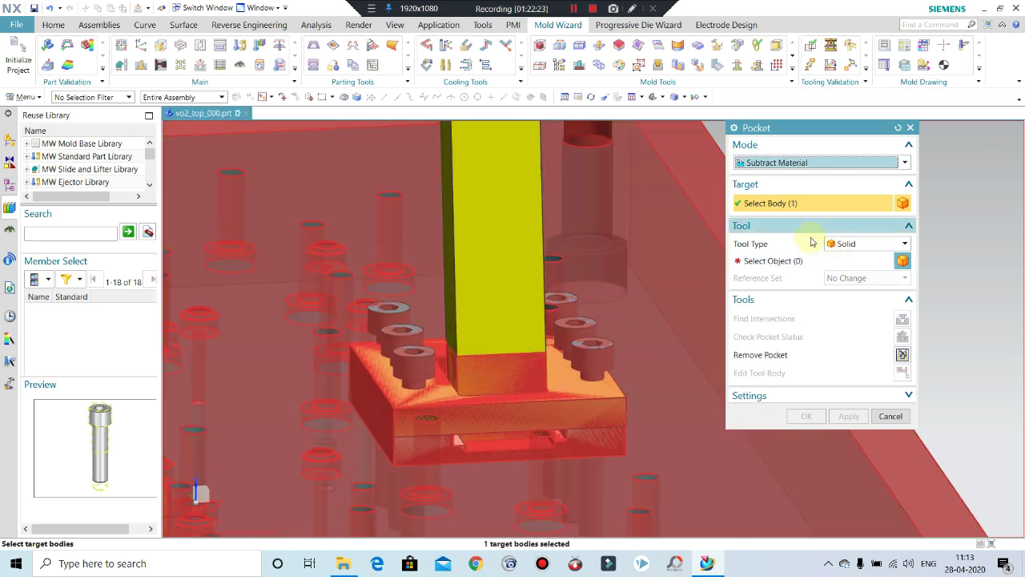
{"action": "left_click", "coordinate": [773, 261]}
{"action": "scroll", "coordinate": [399, 307], "scroll_direction": "up", "scroll_amount": 3}
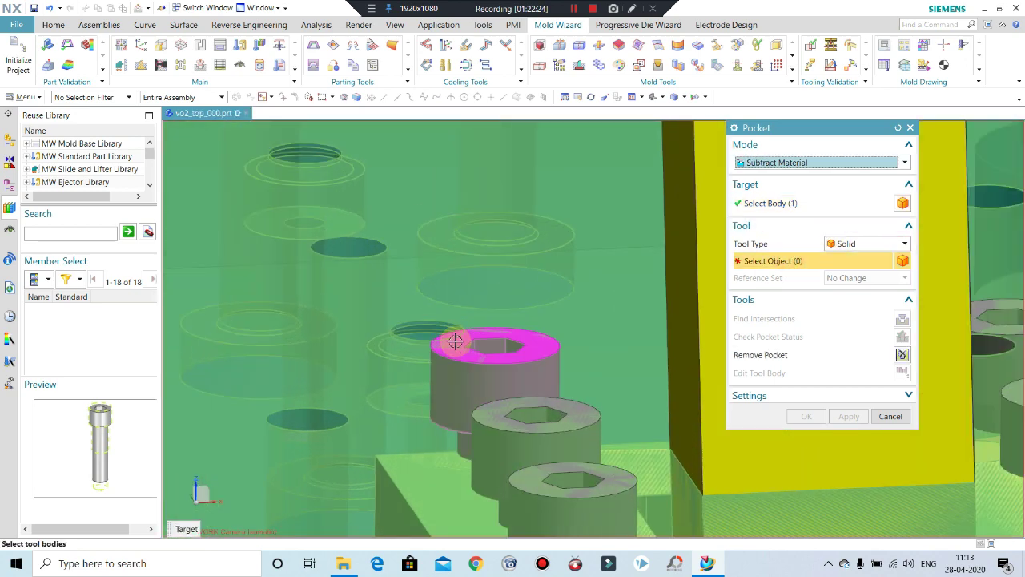
{"action": "left_click", "coordinate": [457, 341]}
{"action": "left_click", "coordinate": [509, 425]}
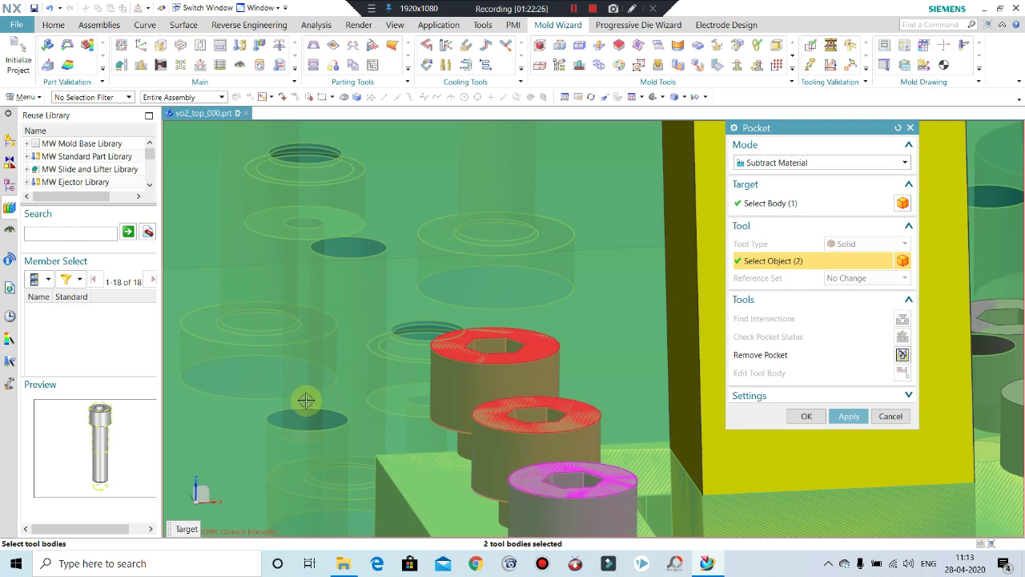
{"action": "left_click", "coordinate": [545, 485]}
{"action": "scroll", "coordinate": [545, 449], "scroll_direction": "down", "scroll_amount": 3}
{"action": "scroll", "coordinate": [543, 378], "scroll_direction": "down", "scroll_amount": 1}
{"action": "scroll", "coordinate": [544, 378], "scroll_direction": "up", "scroll_amount": 2}
{"action": "scroll", "coordinate": [628, 350], "scroll_direction": "up", "scroll_amount": 2}
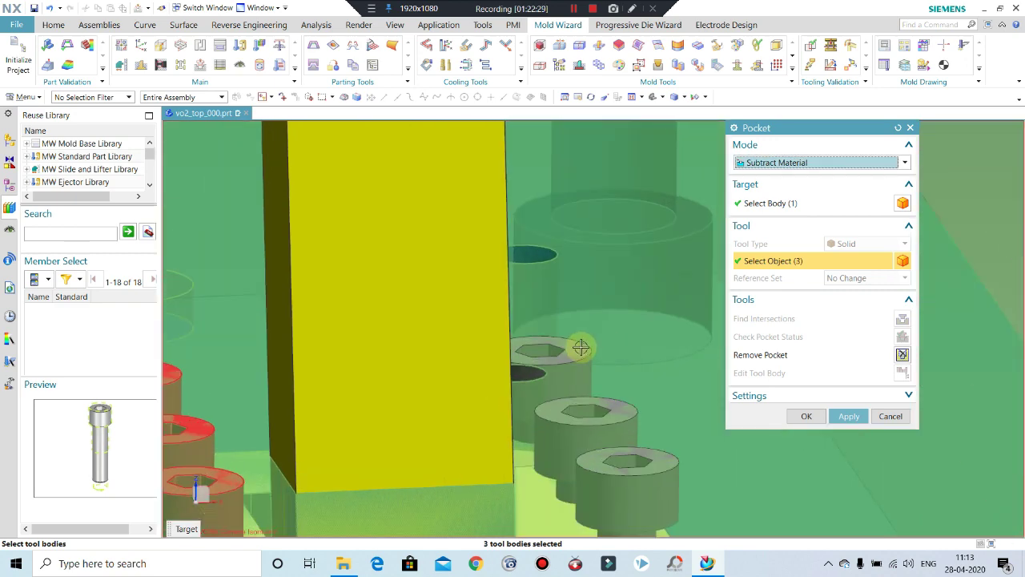
{"action": "left_click", "coordinate": [577, 349]}
{"action": "left_click", "coordinate": [623, 411]}
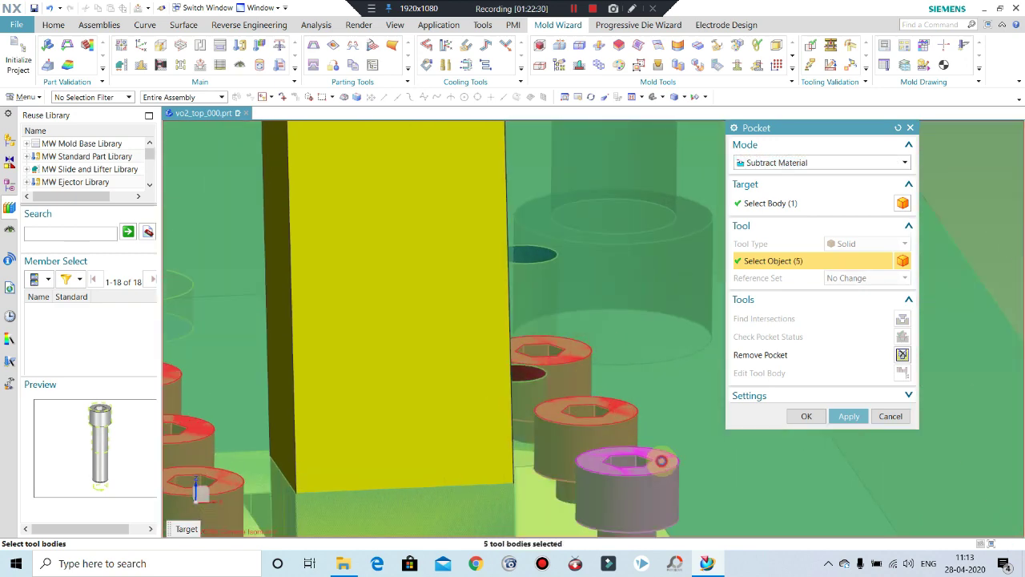
{"action": "left_click", "coordinate": [661, 461]}
{"action": "left_click", "coordinate": [799, 416]}
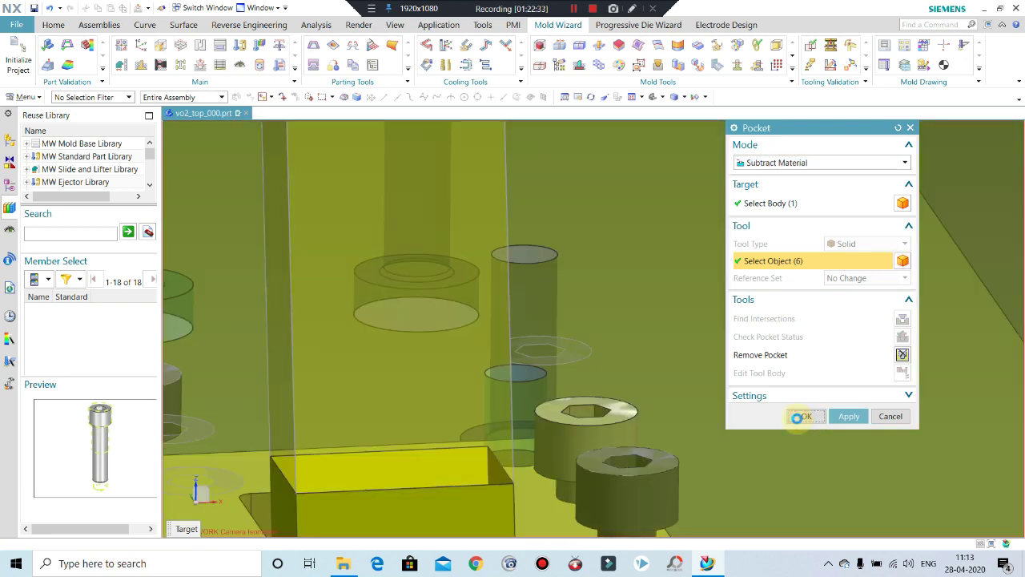